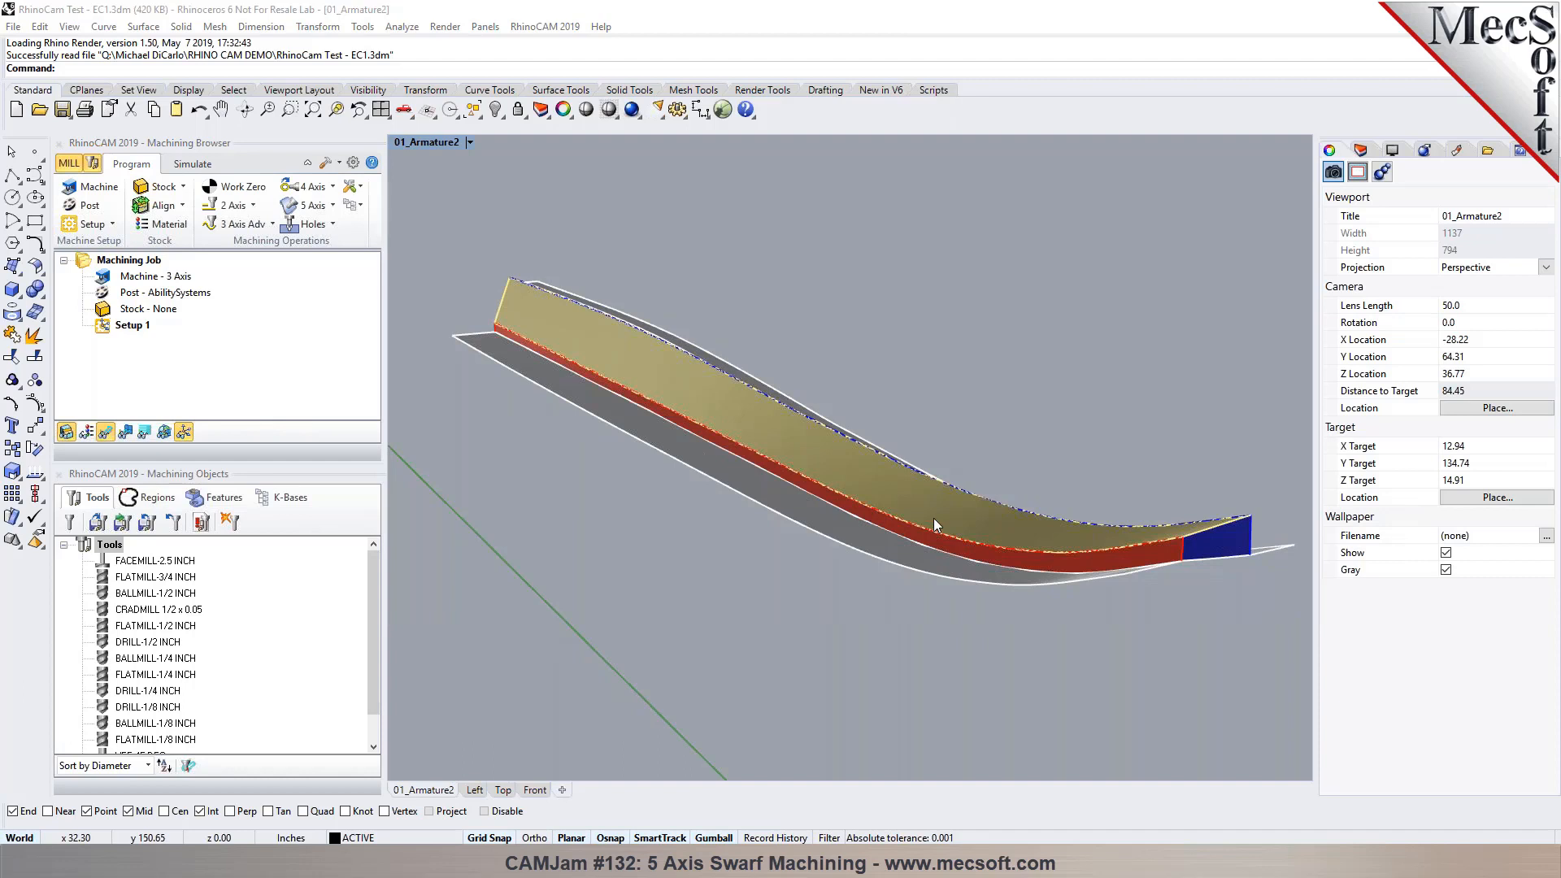
Step: Inspect the red tab joint surface and the blue tab extension surface along the sides of the part
click(802, 597)
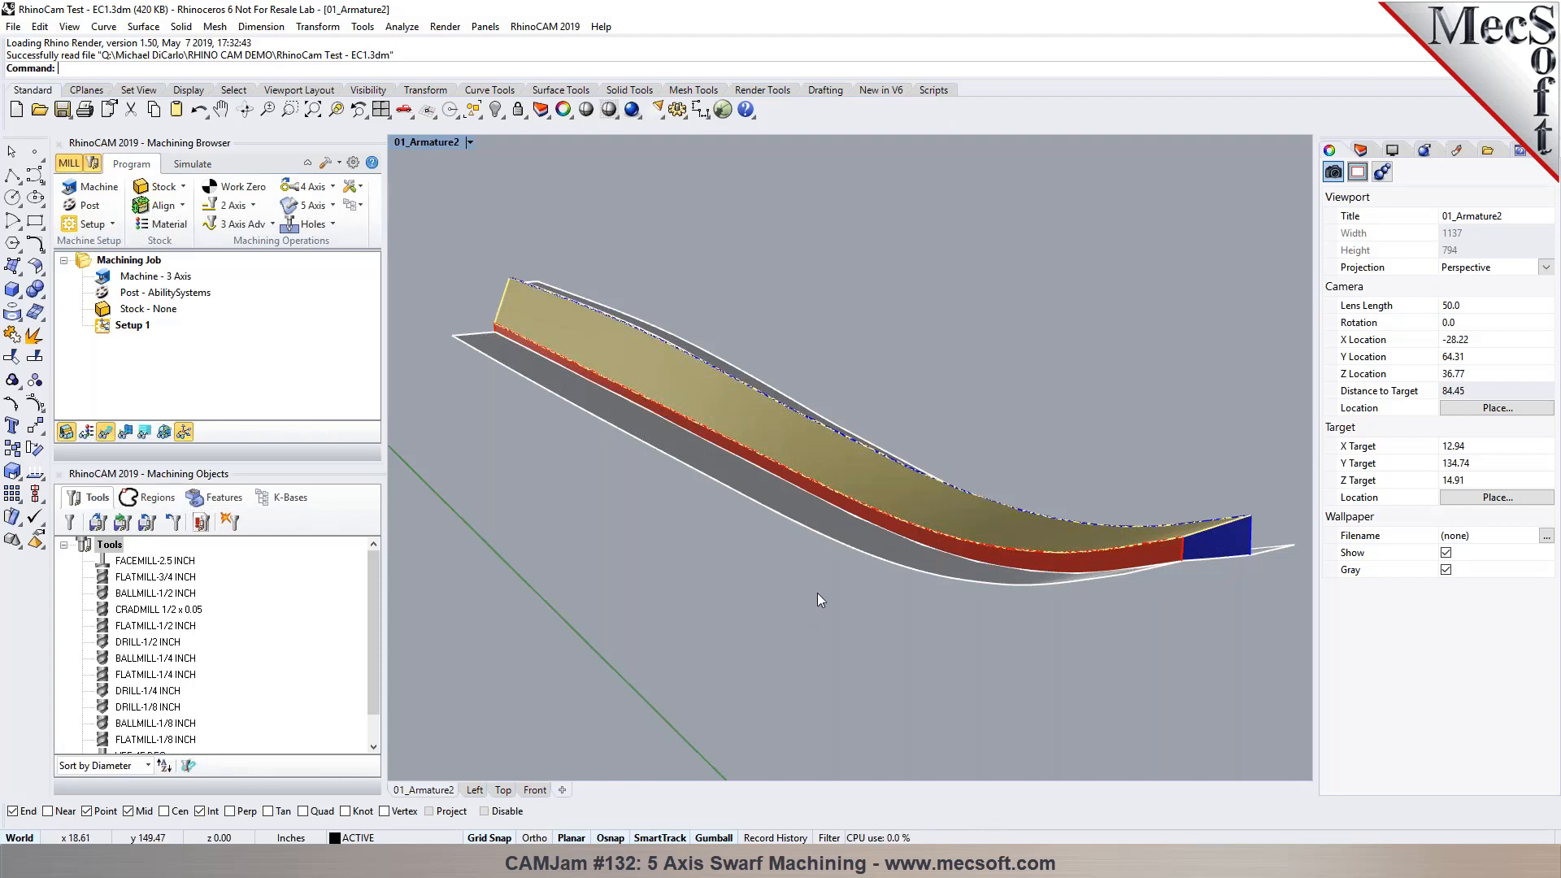
right_drag(817, 593, 929, 568)
click(928, 568)
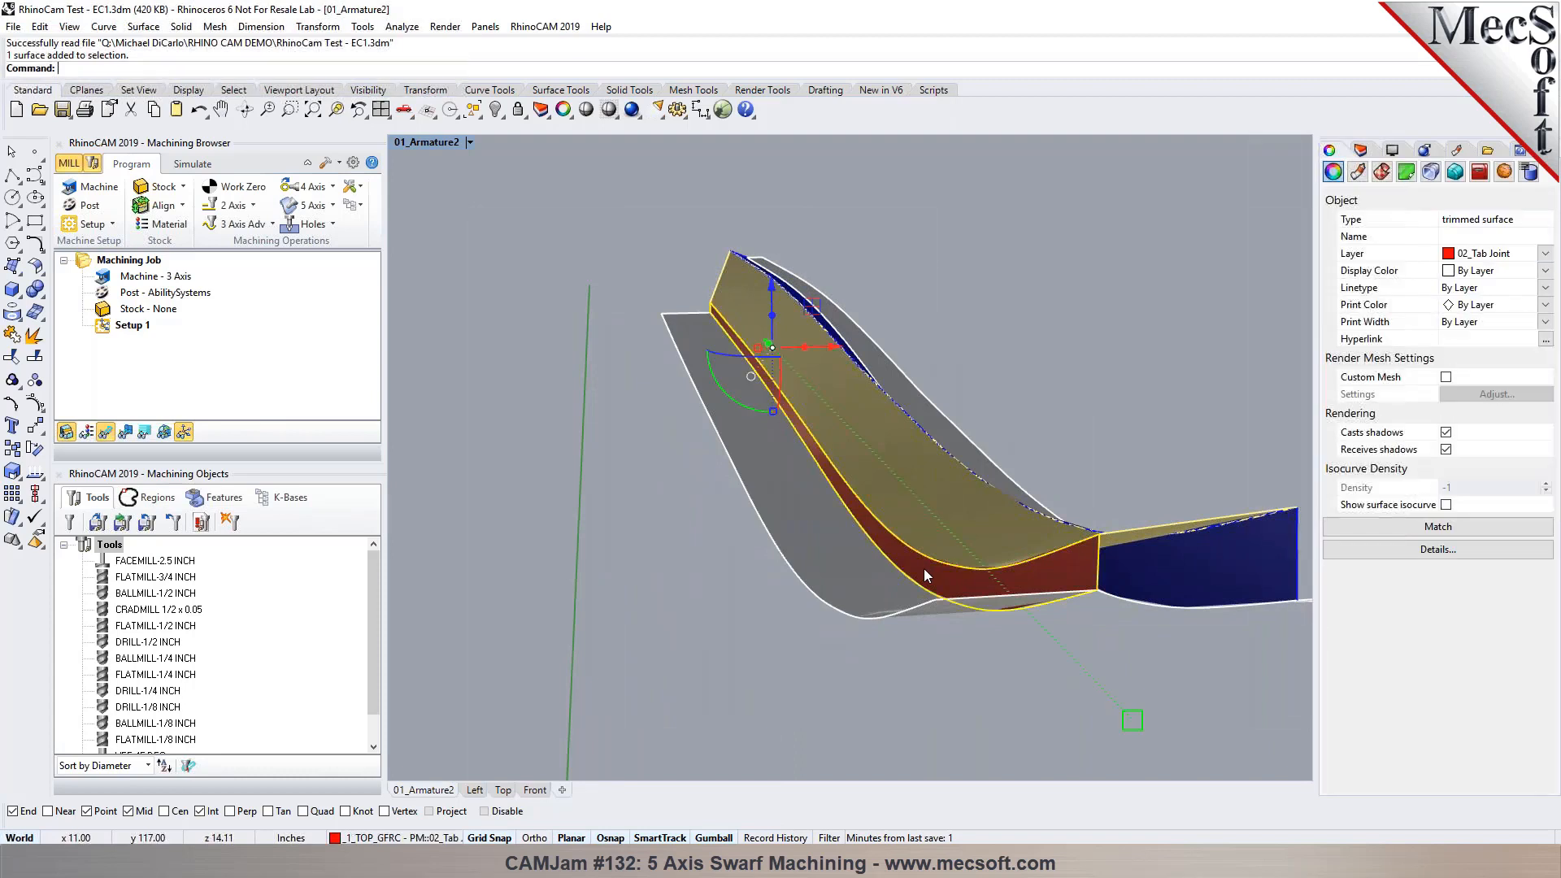
right_drag(744, 572, 678, 580)
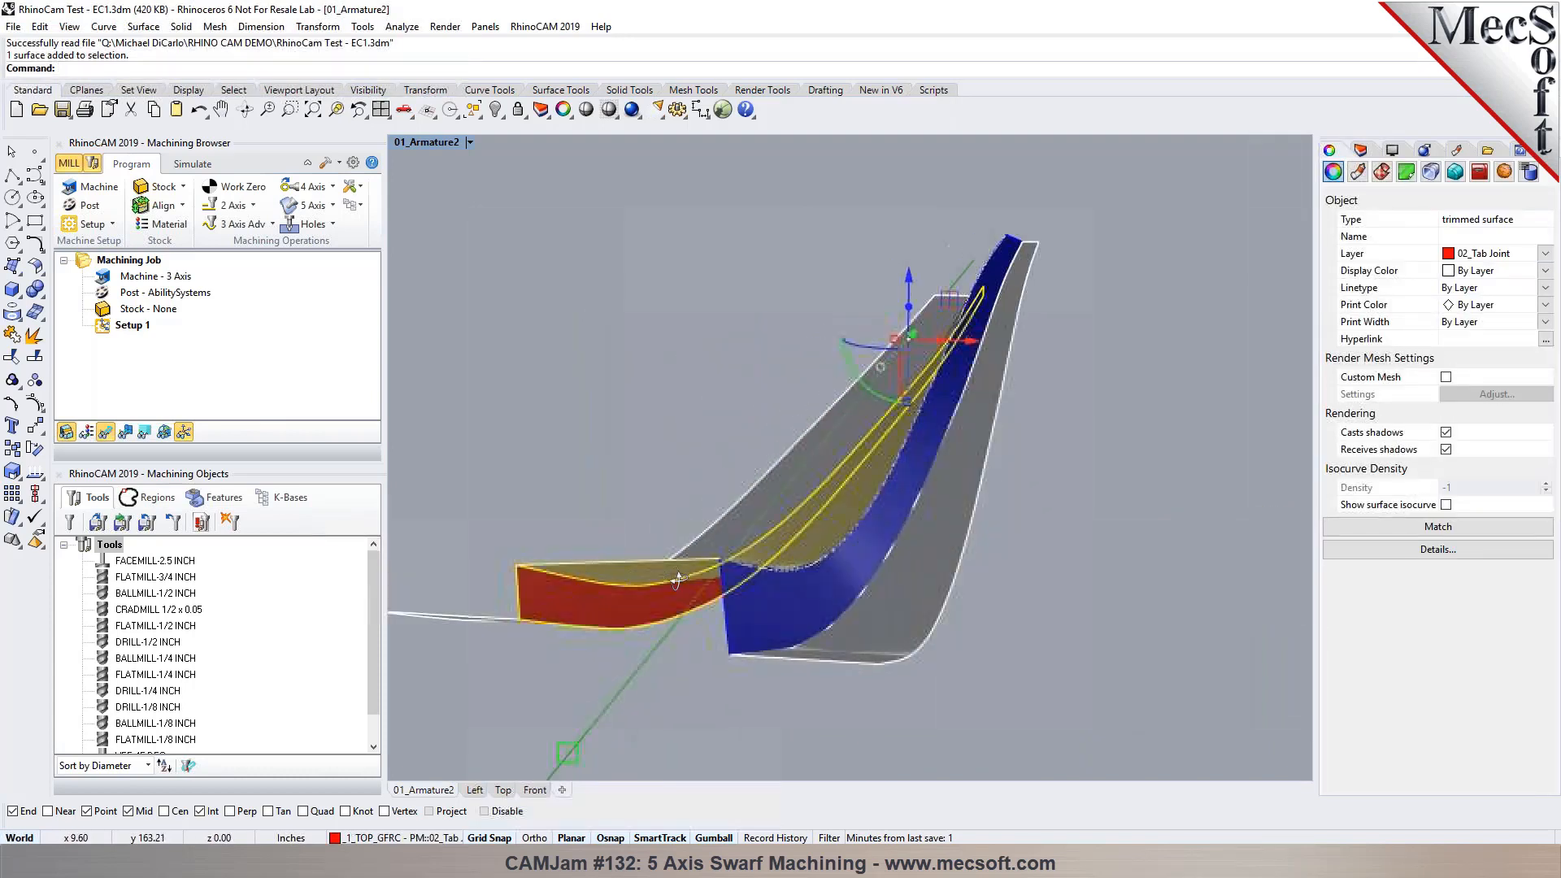
click(793, 586)
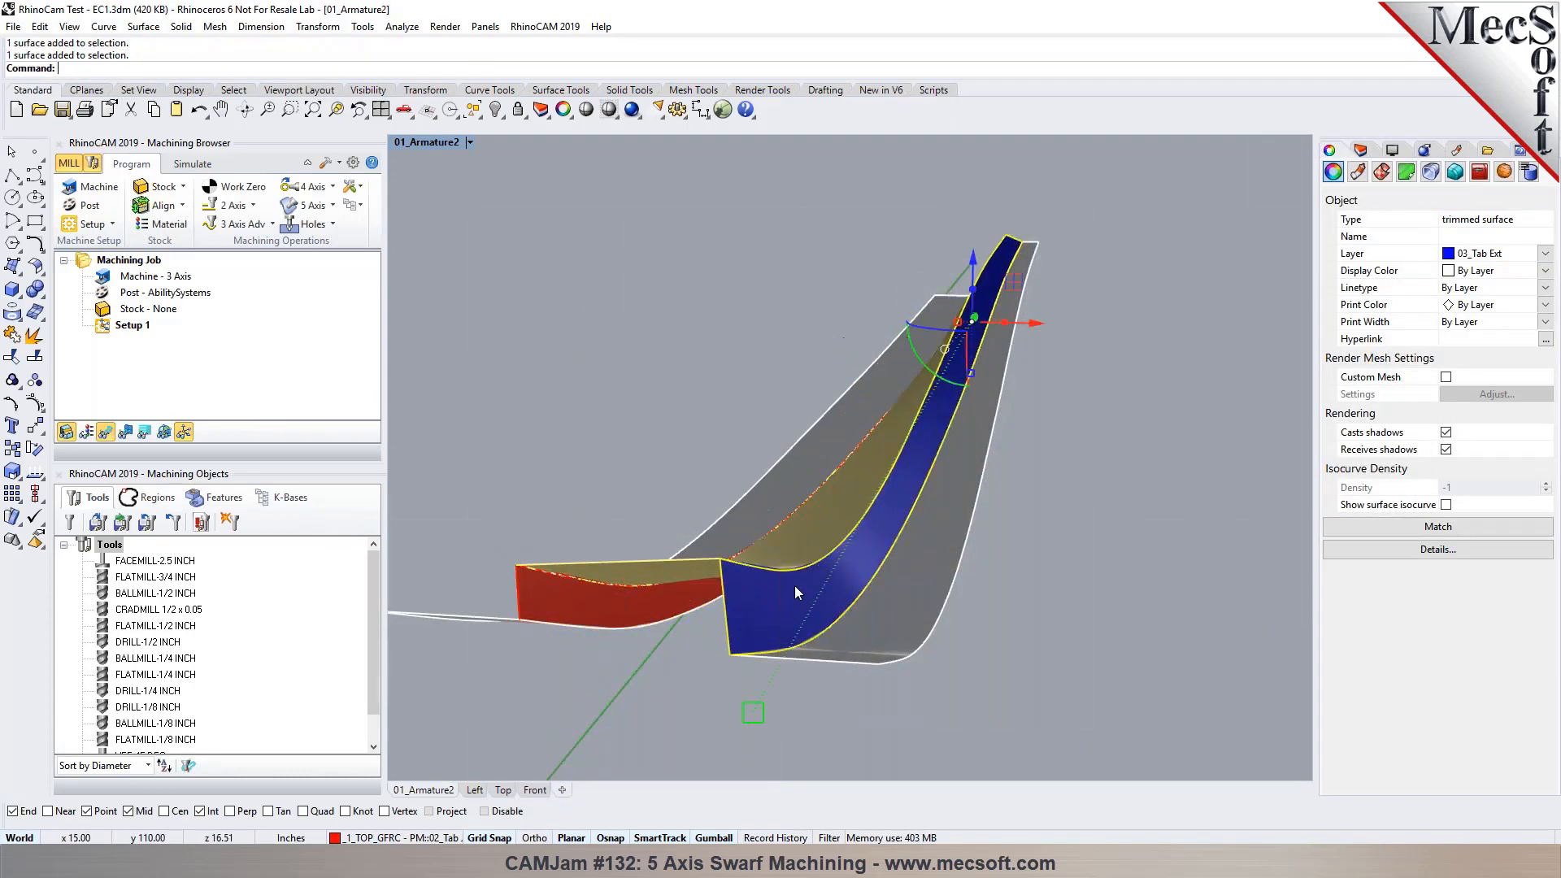
click(1154, 582)
mouse_move(1091, 582)
right_down()
mouse_move(1125, 580)
mouse_move(1098, 578)
right_up()
Step: Examine the curved yellow top surface between the red and blue side walls from several angles
click(918, 520)
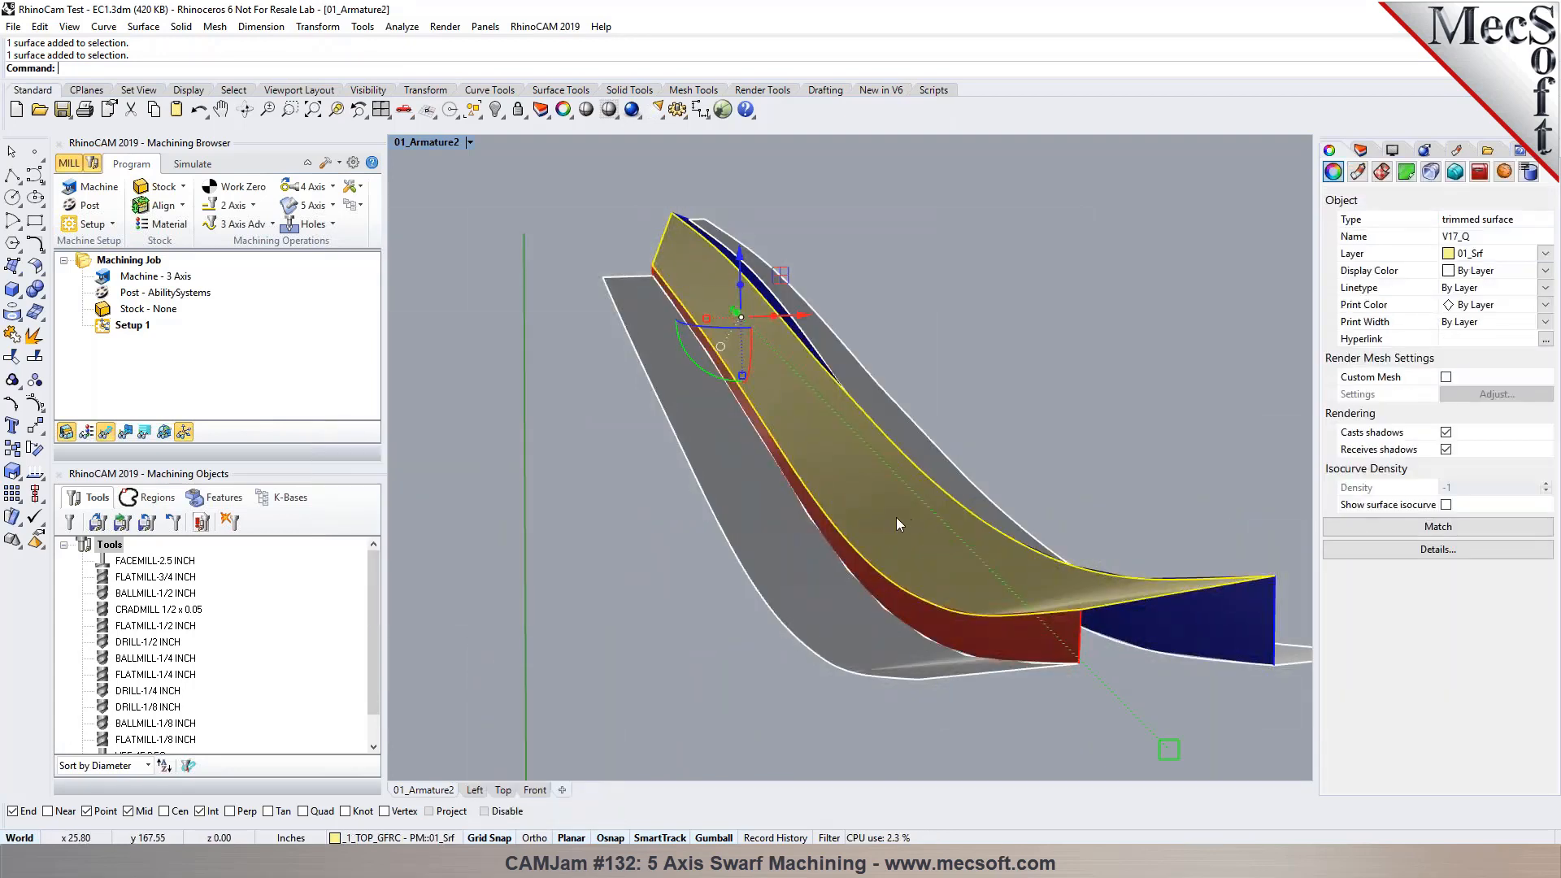
click(588, 538)
right_drag(899, 486, 866, 491)
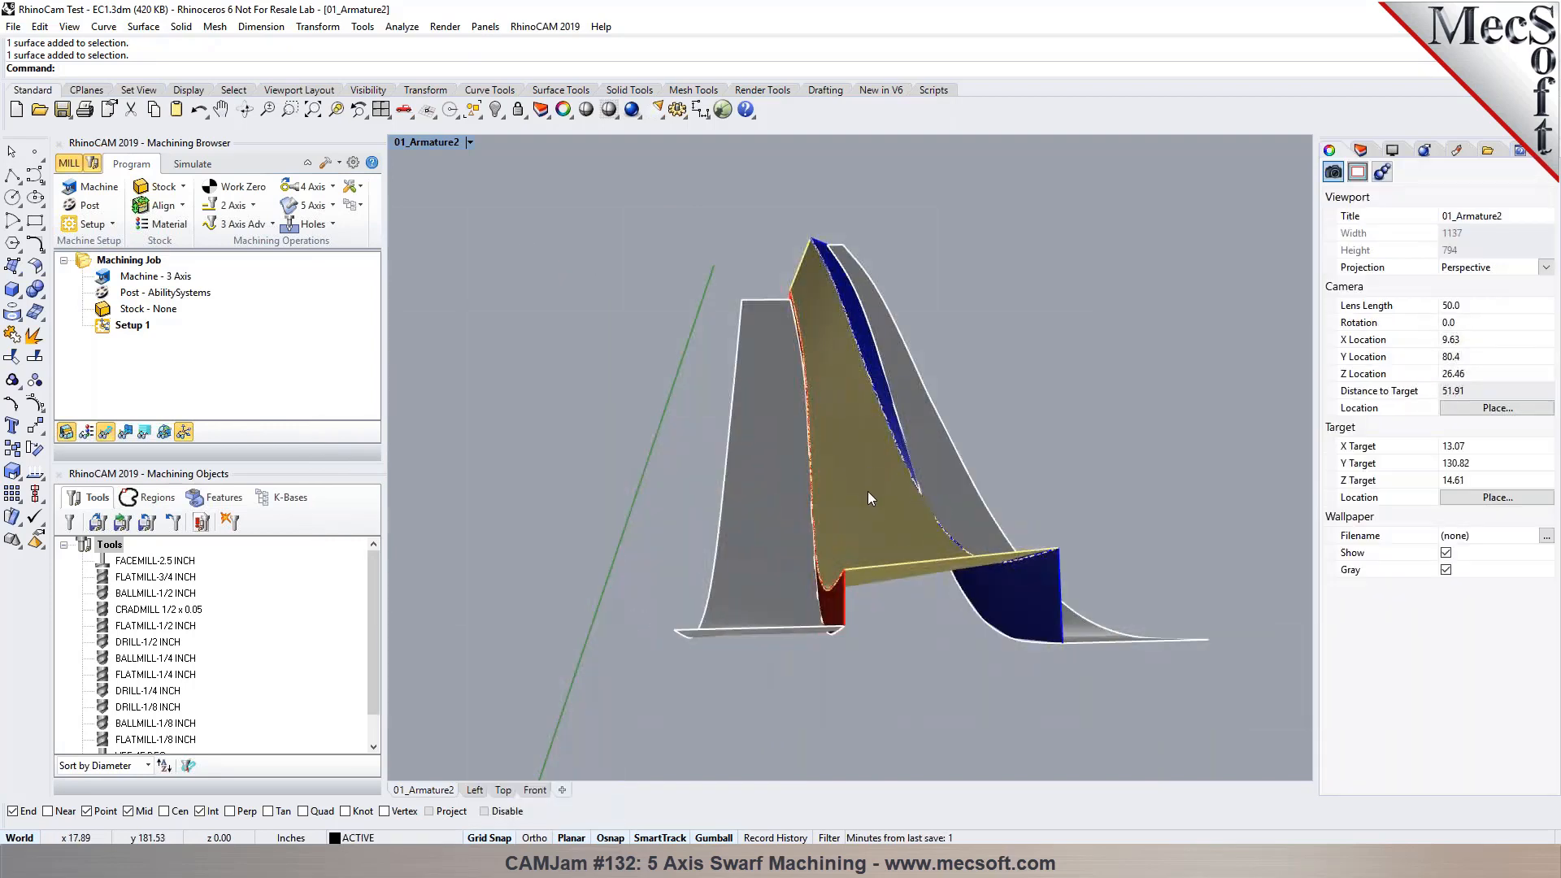
click(866, 491)
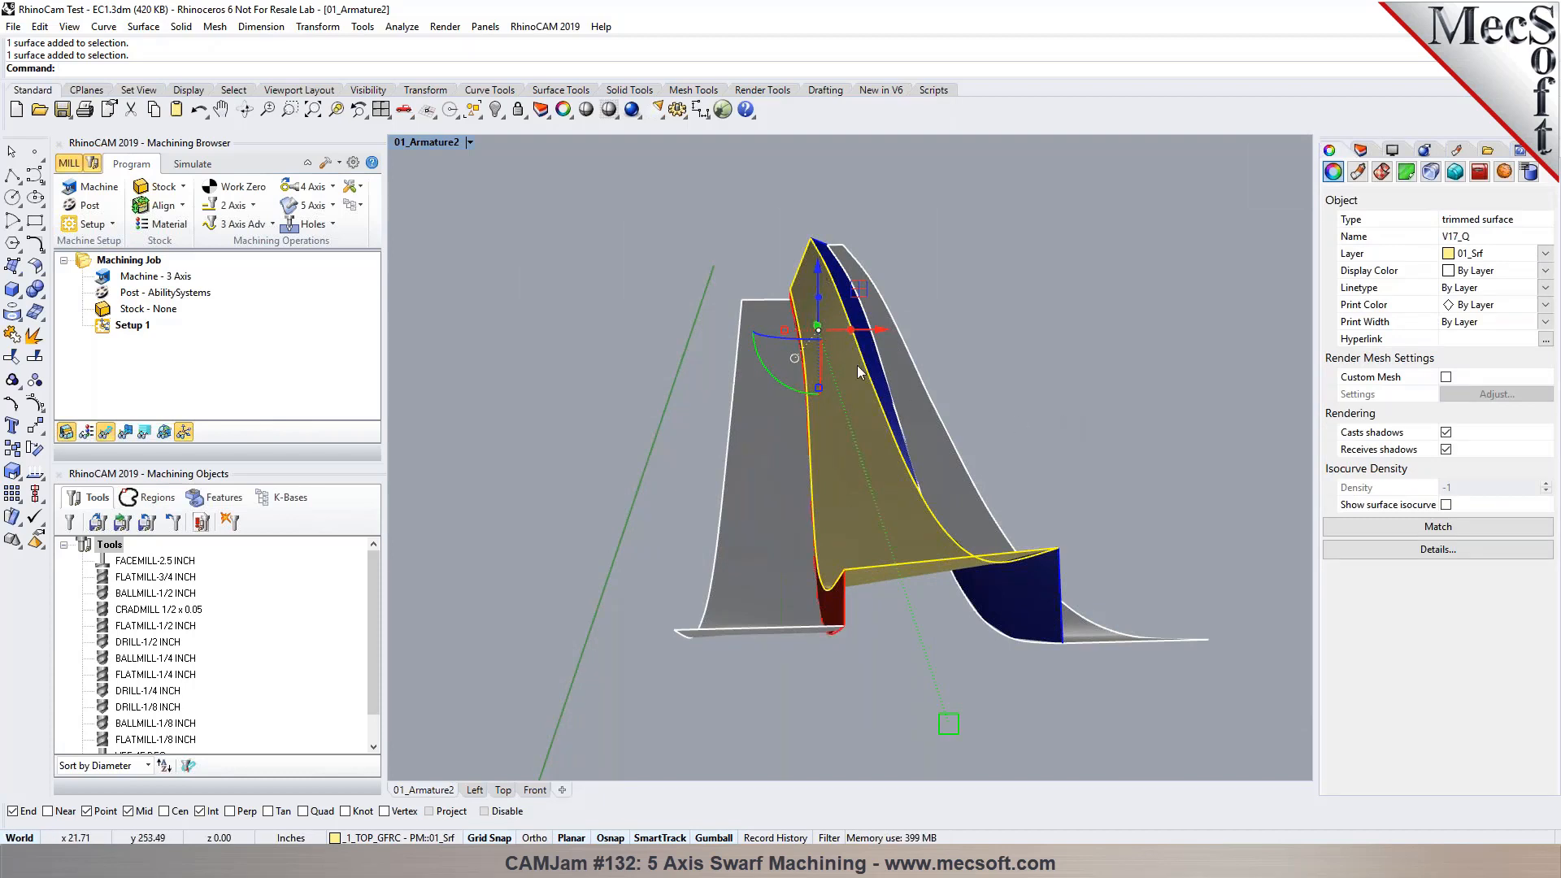
click(1118, 422)
click(882, 461)
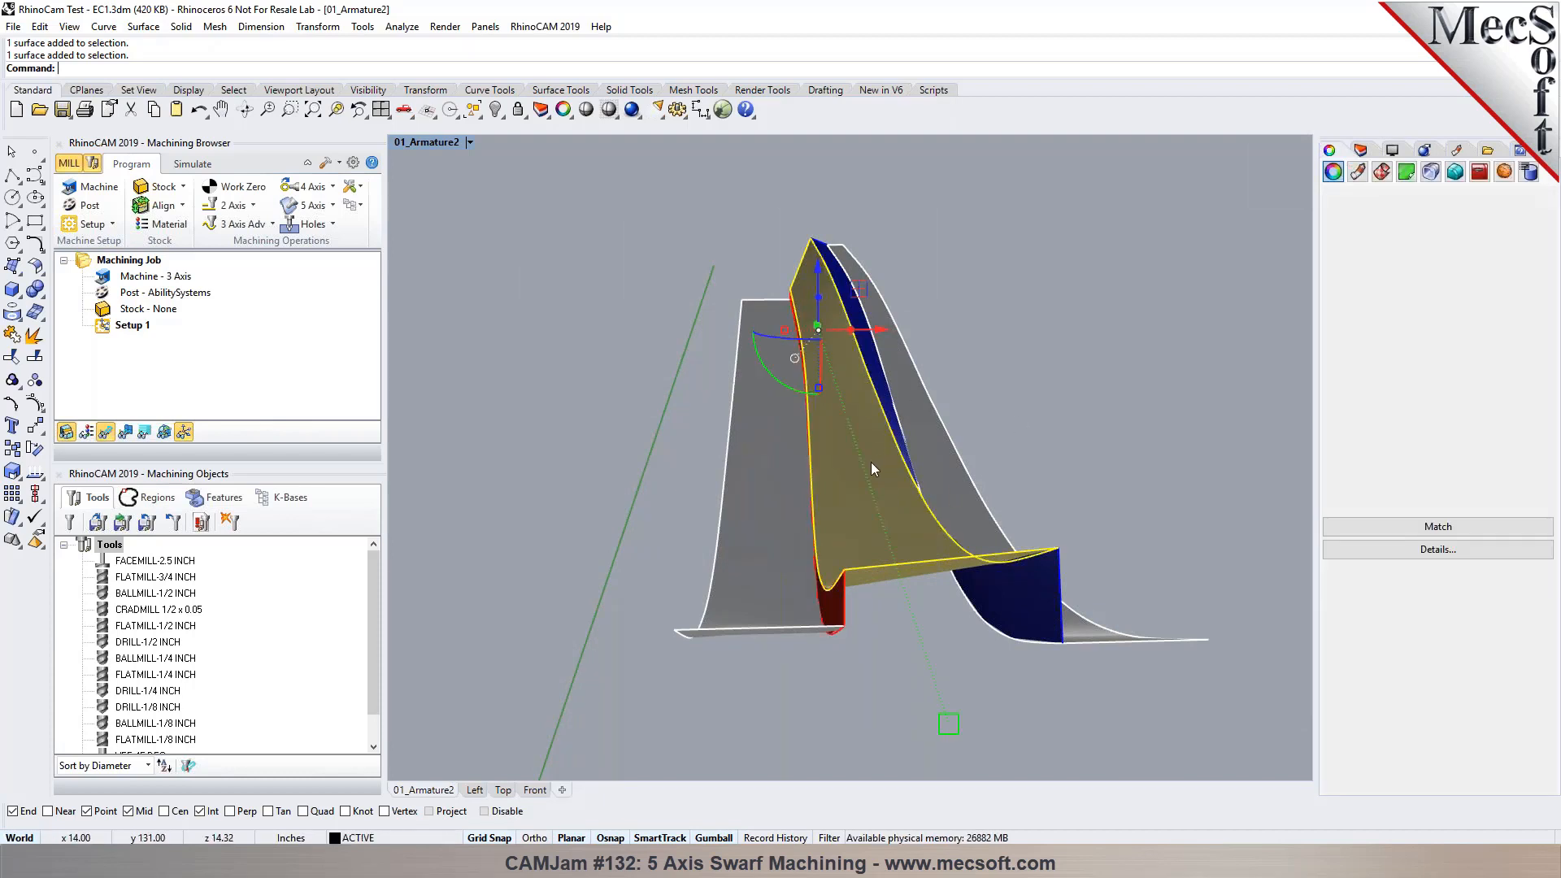
click(1148, 366)
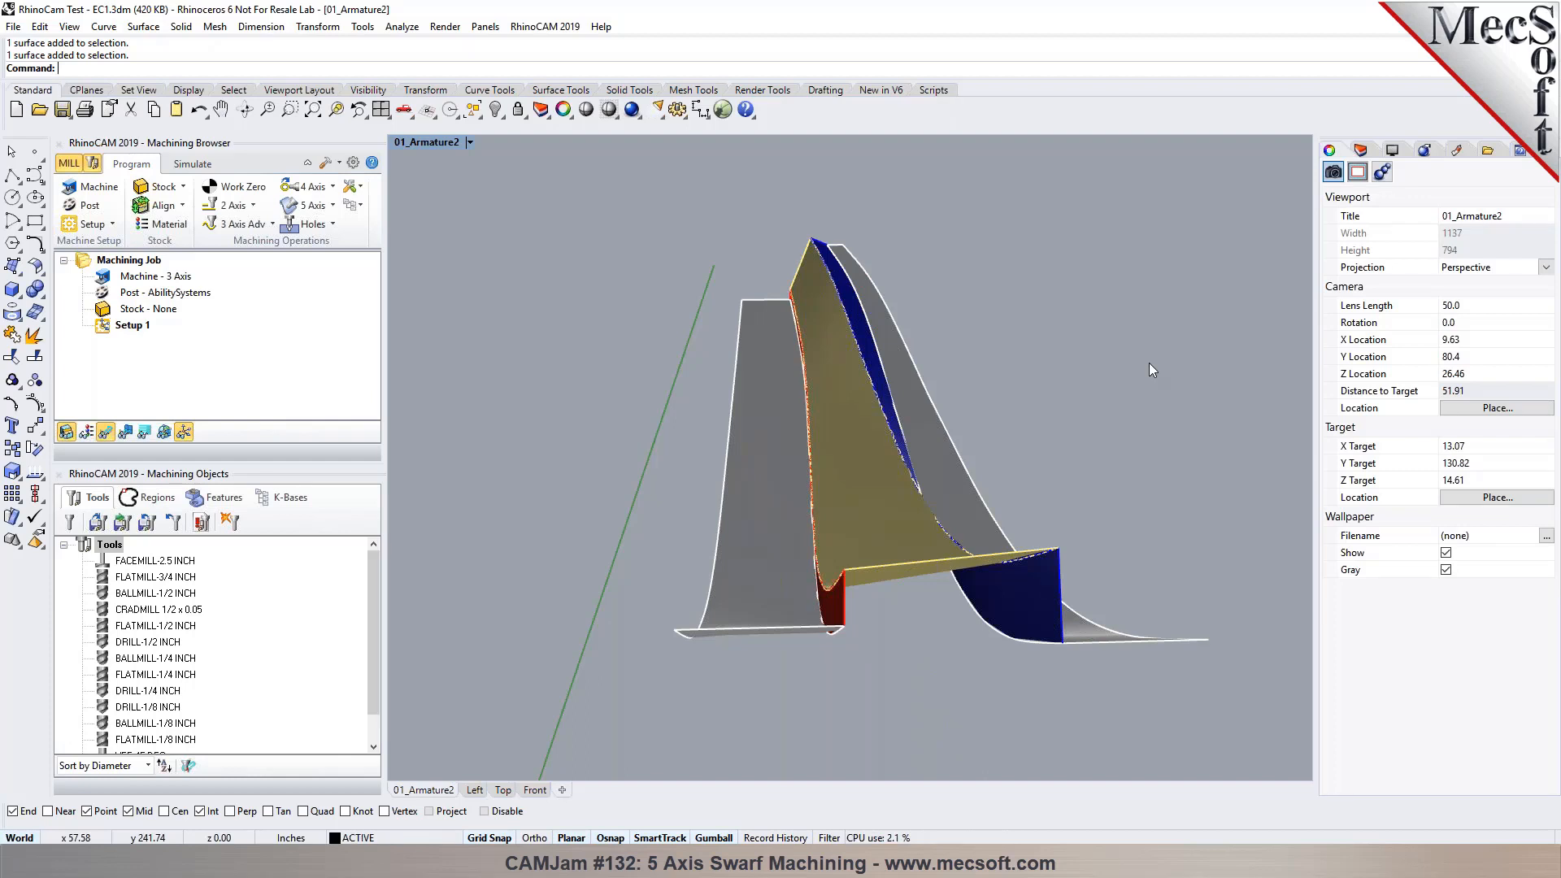
right_drag(1145, 341, 1112, 347)
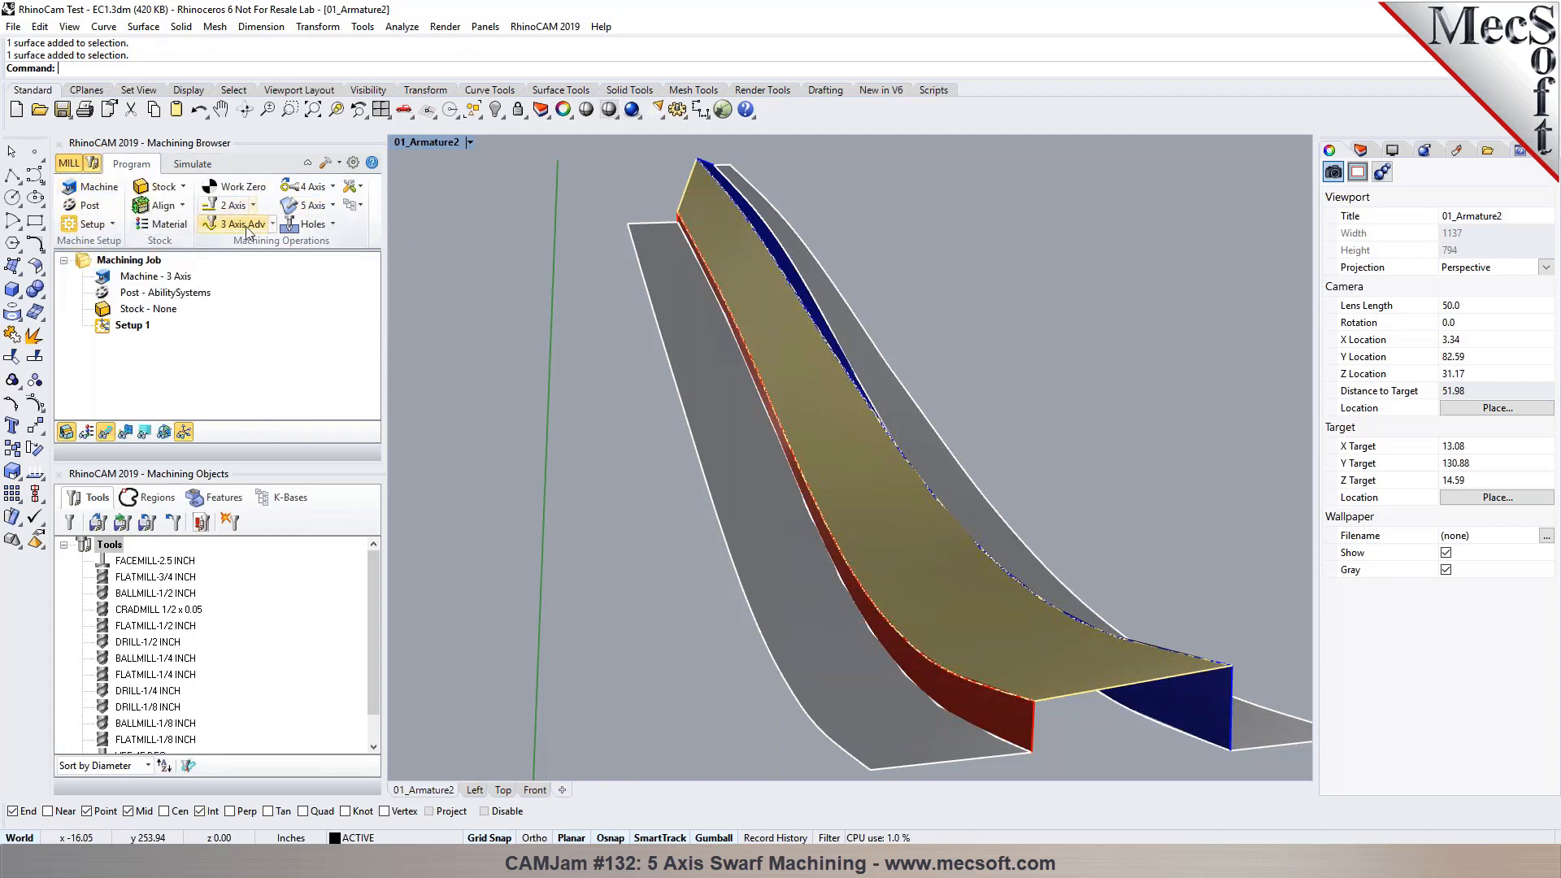
Step: Define the machine tool as 5 Axis with a Head-Head configuration
click(331, 206)
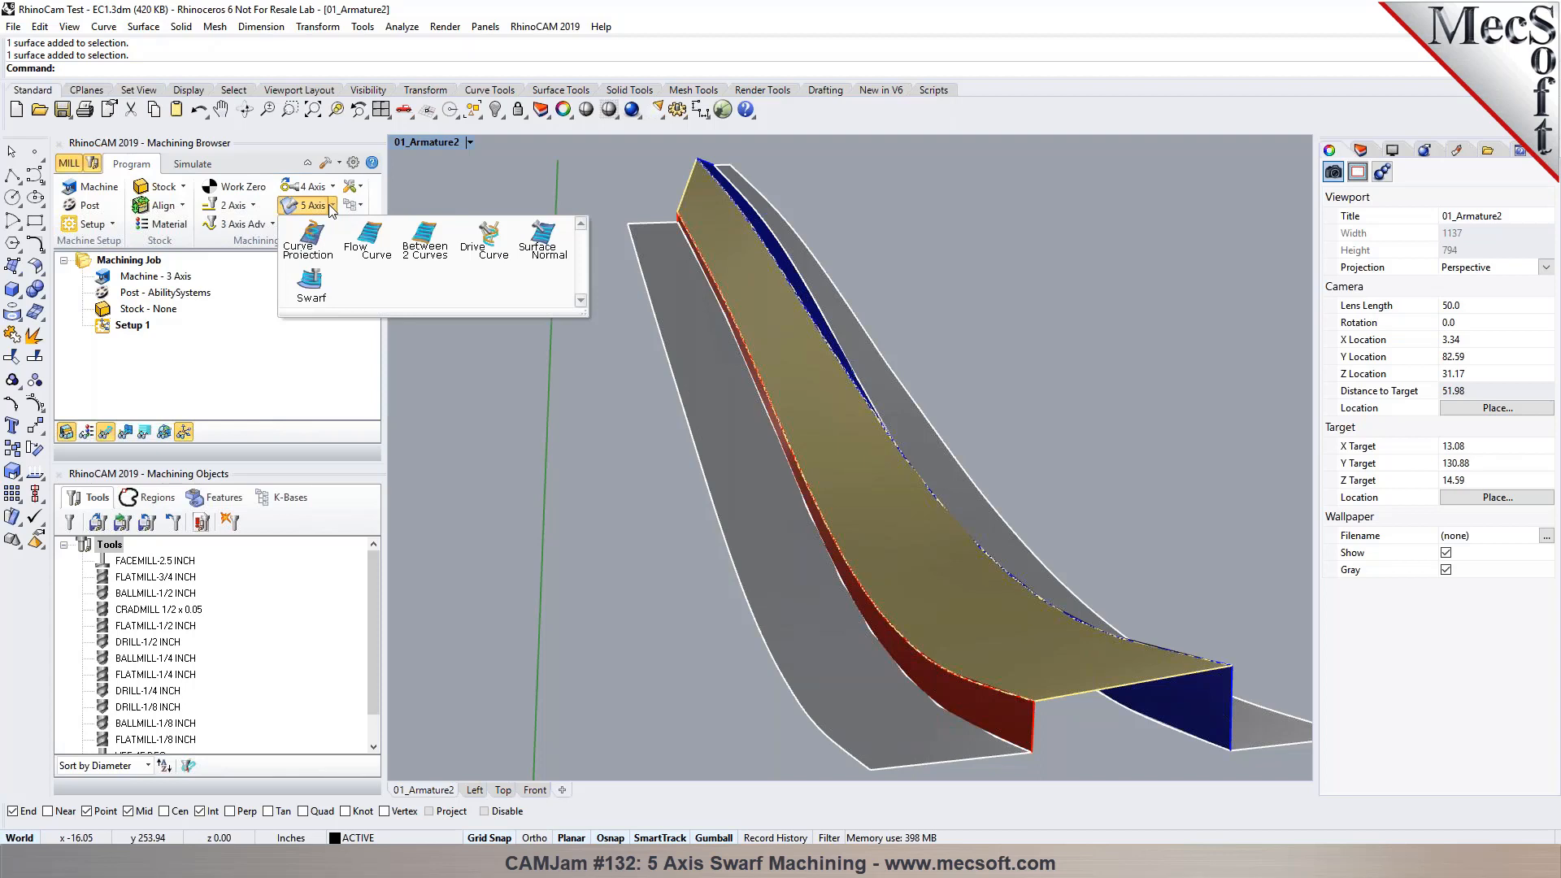
click(329, 203)
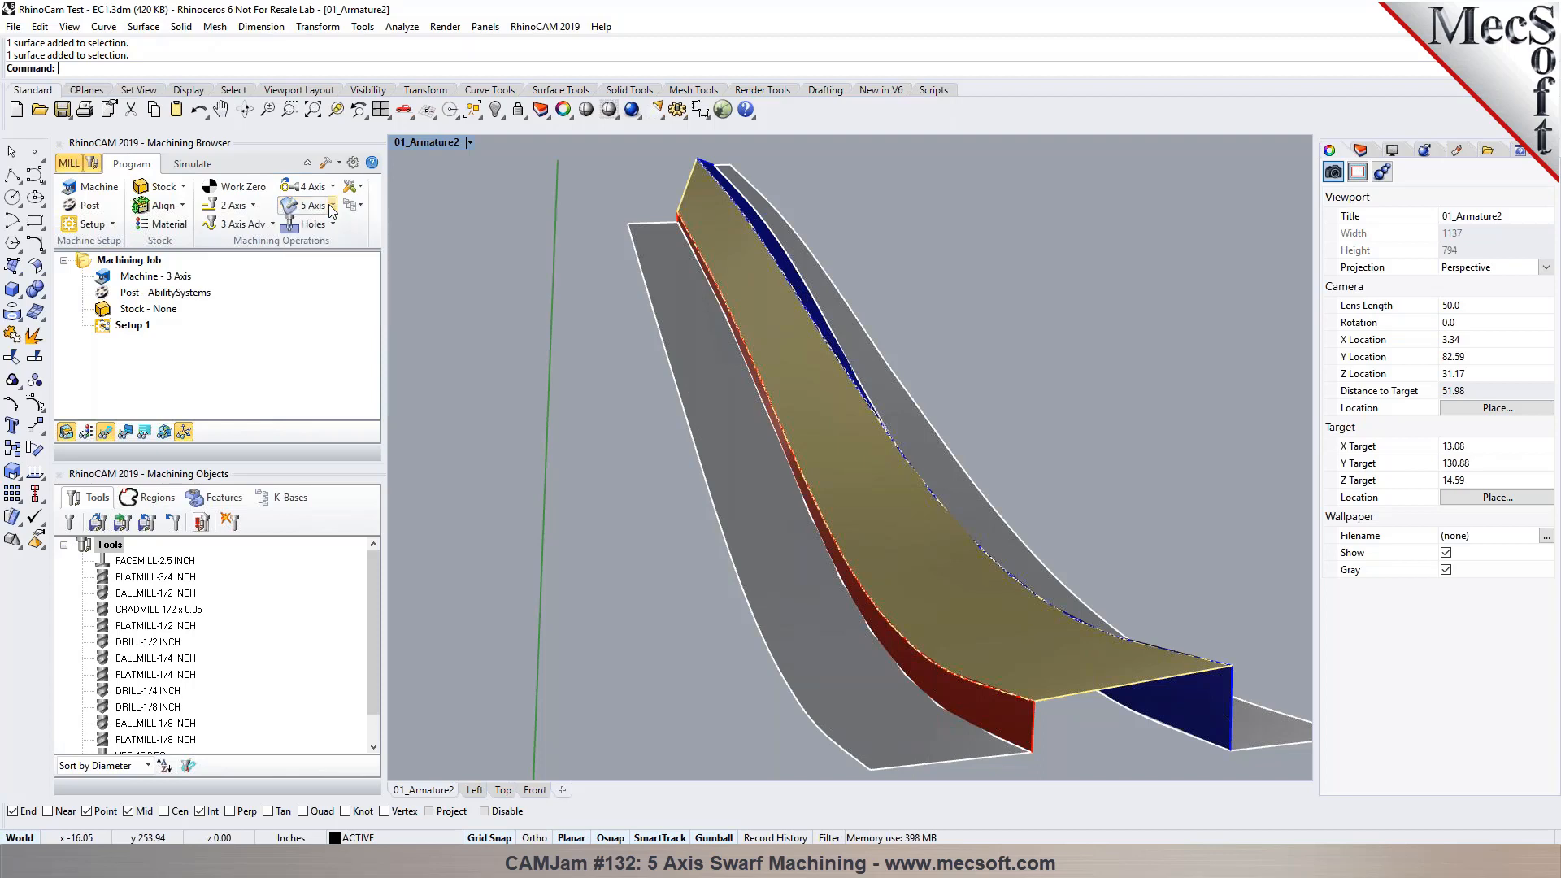
click(99, 187)
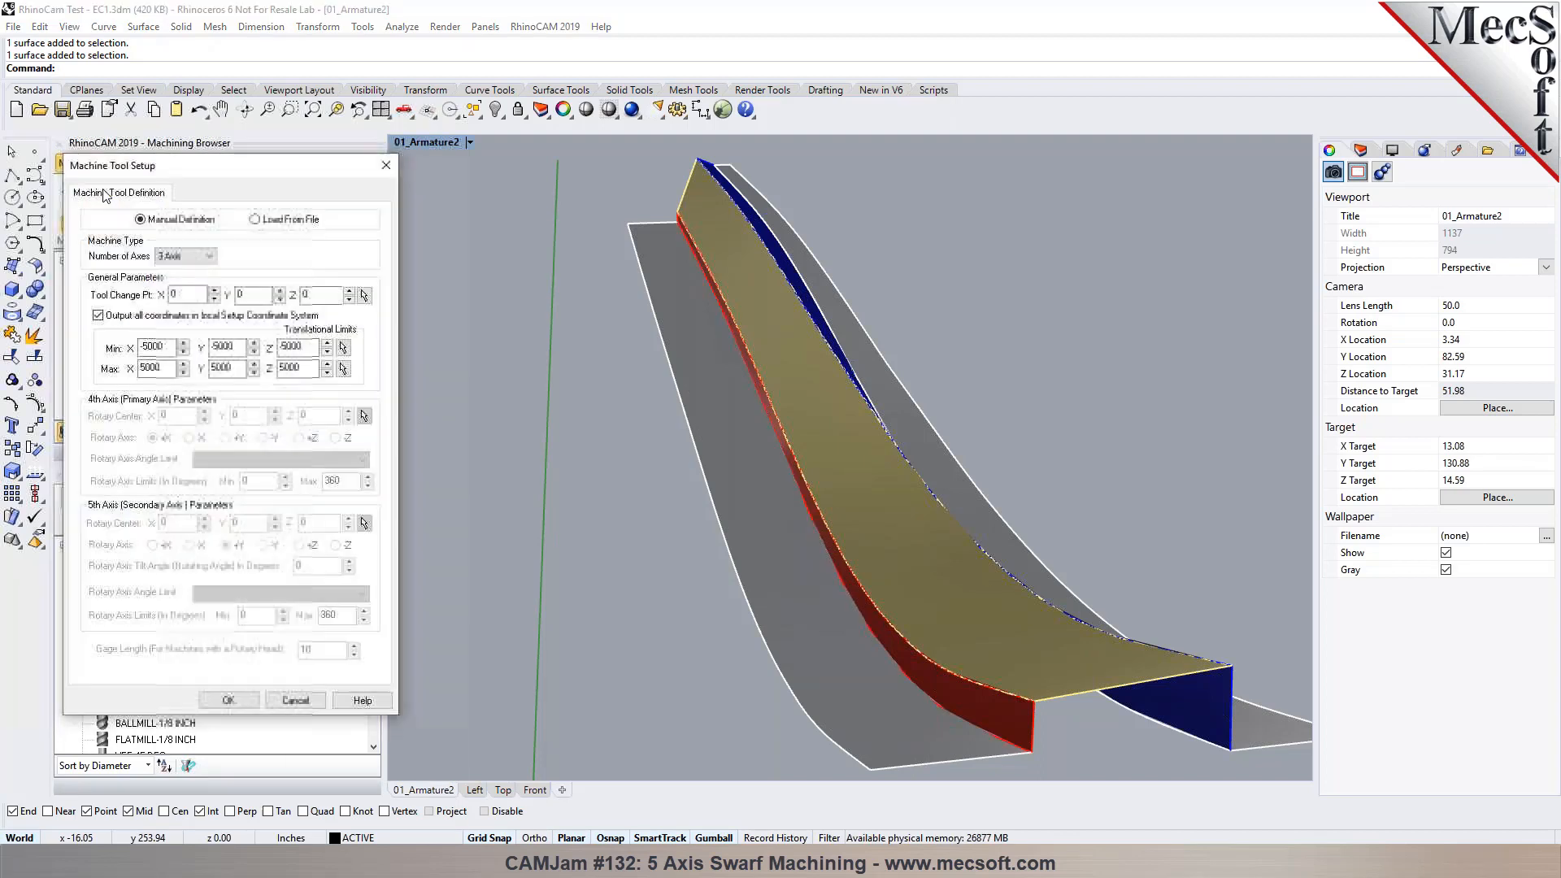
click(186, 256)
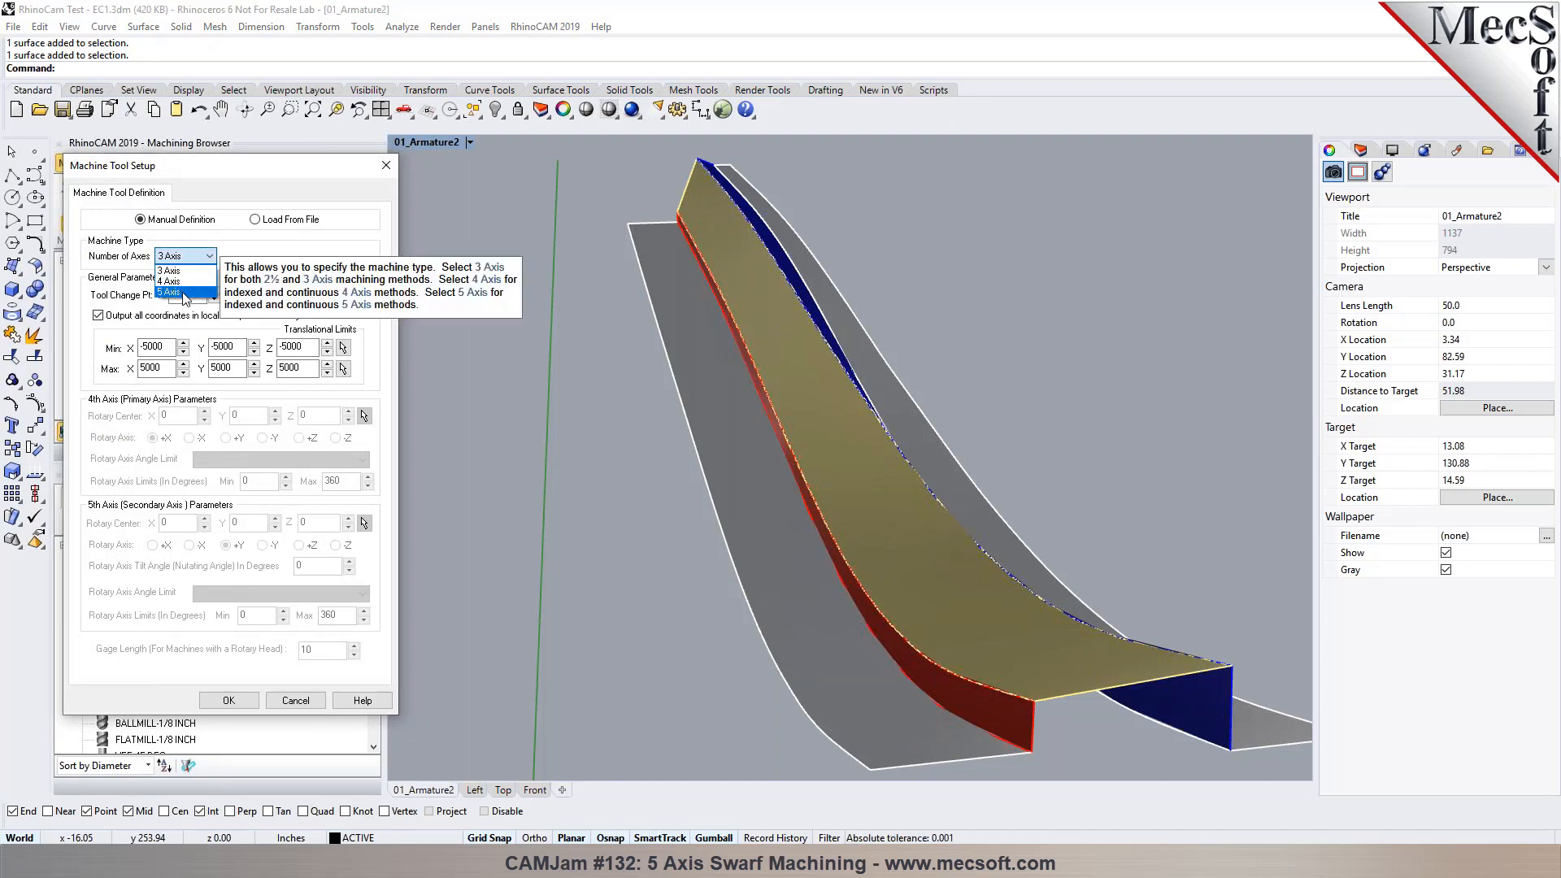
click(186, 292)
click(364, 256)
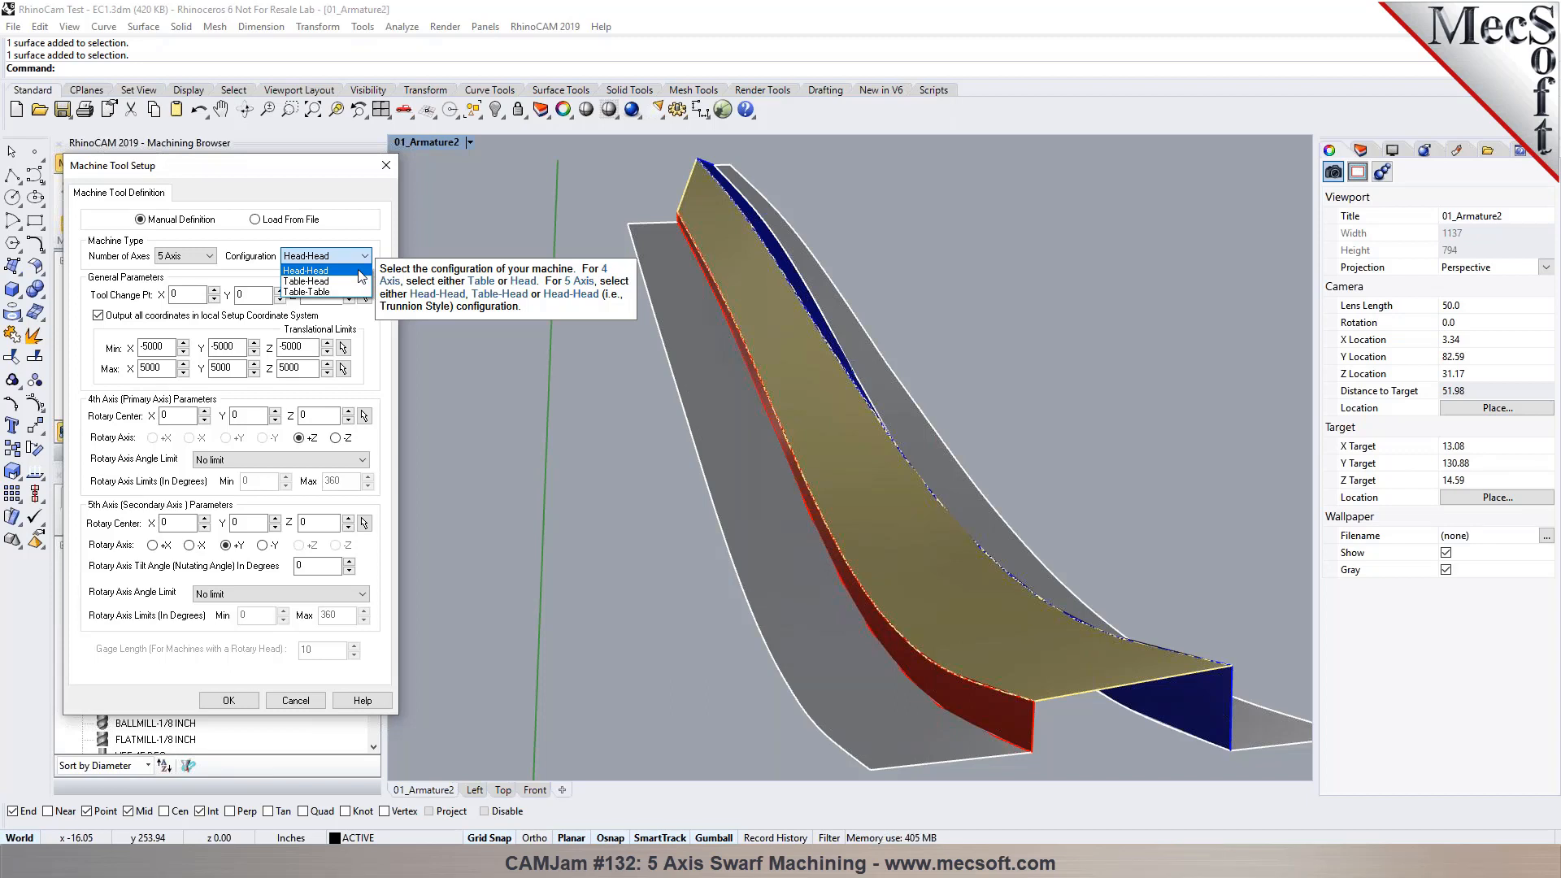
click(360, 271)
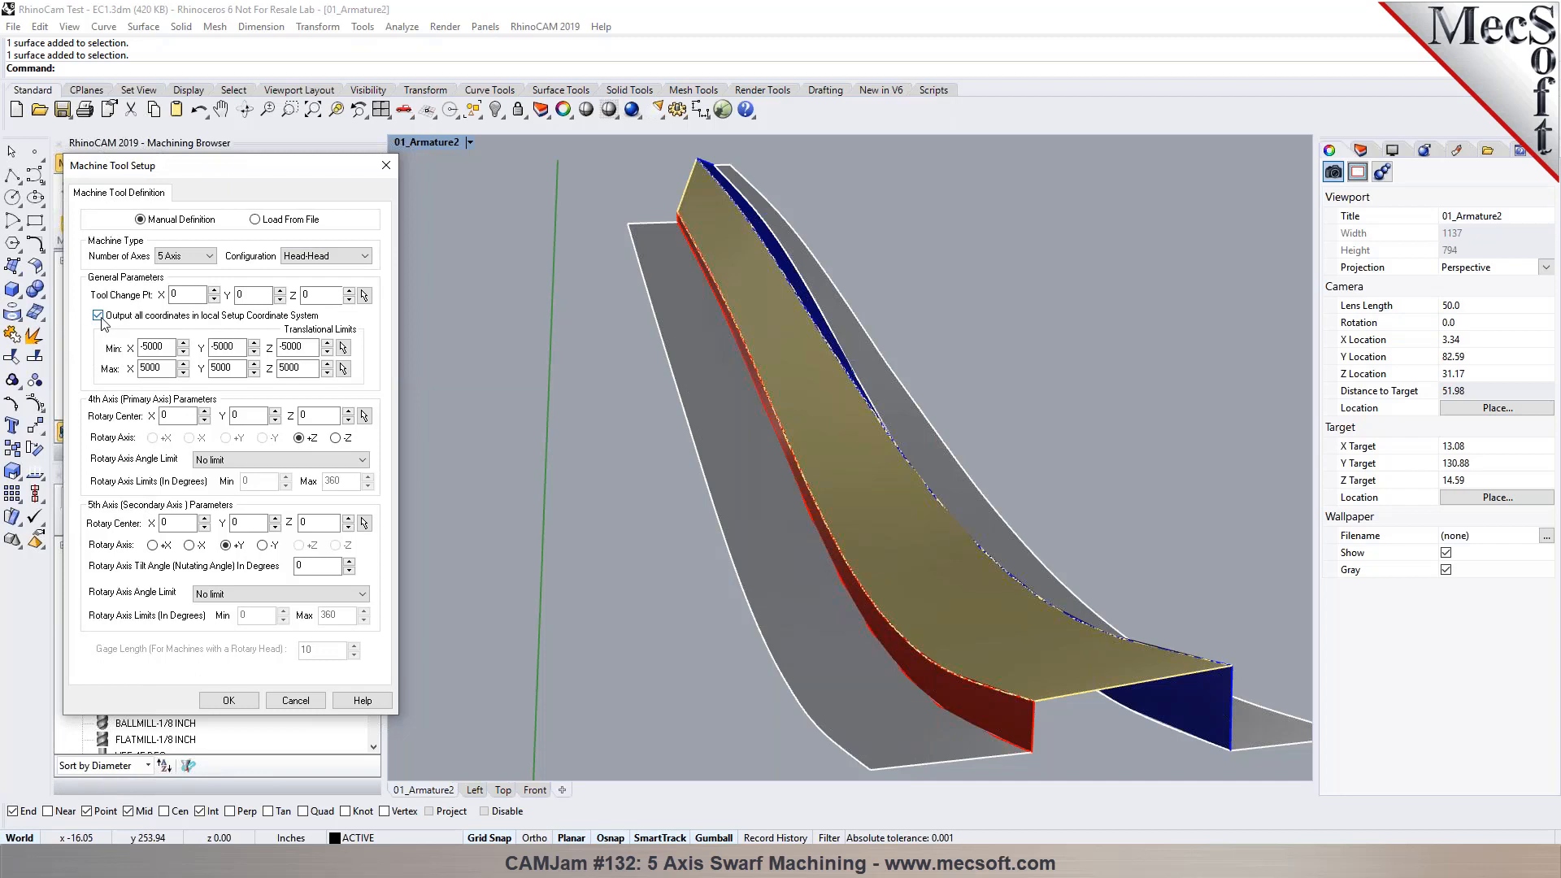
Step: Turn off coordinate output in the local setup coordinate system and set the machine's gage length to 0
click(160, 317)
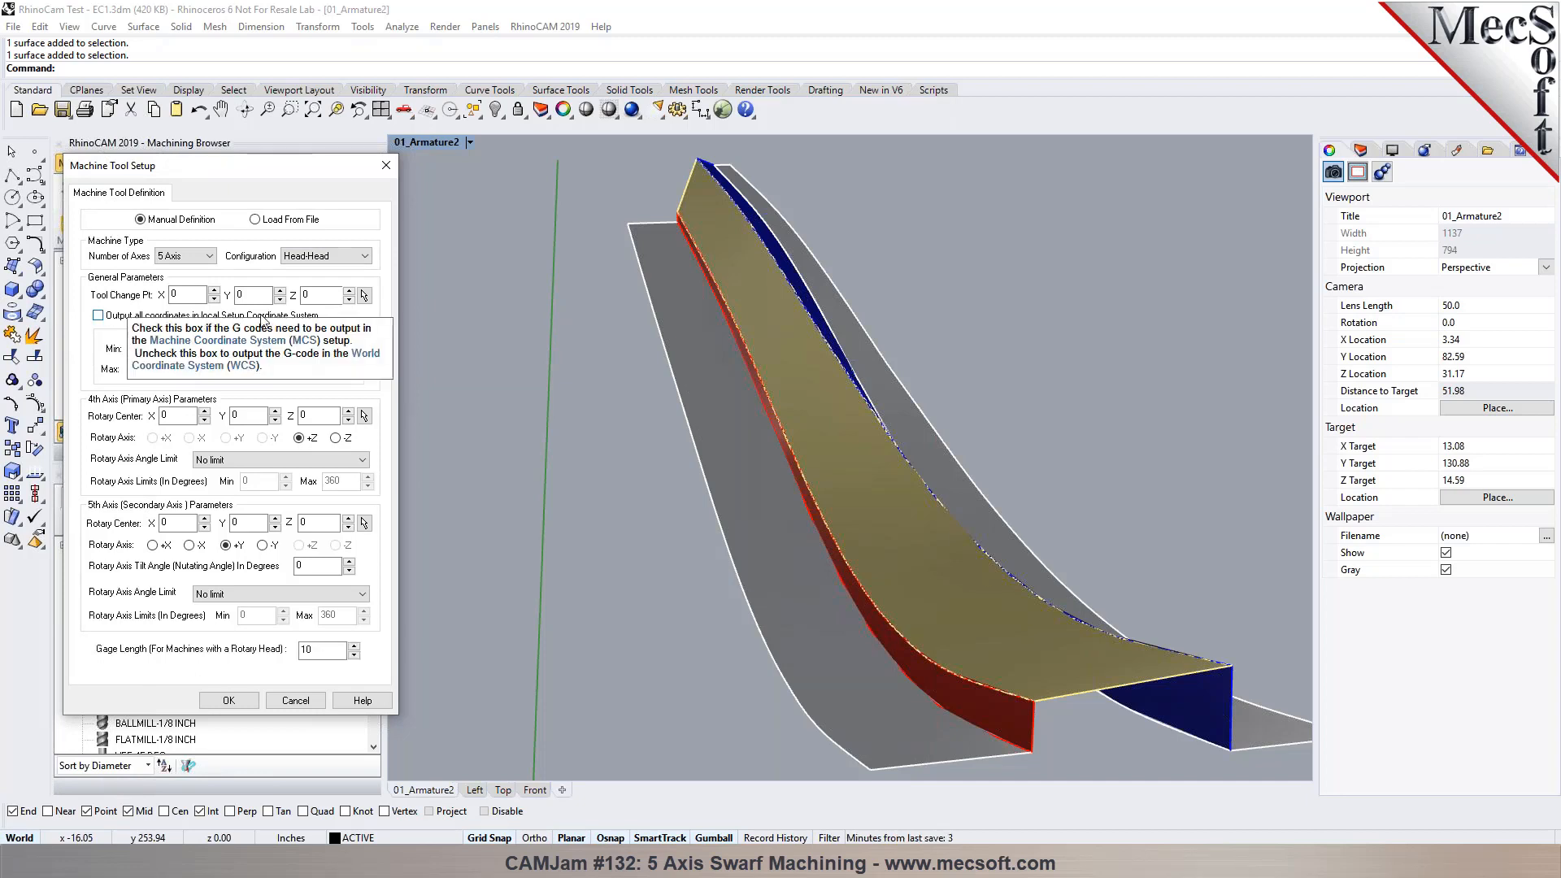
double_click(305, 650)
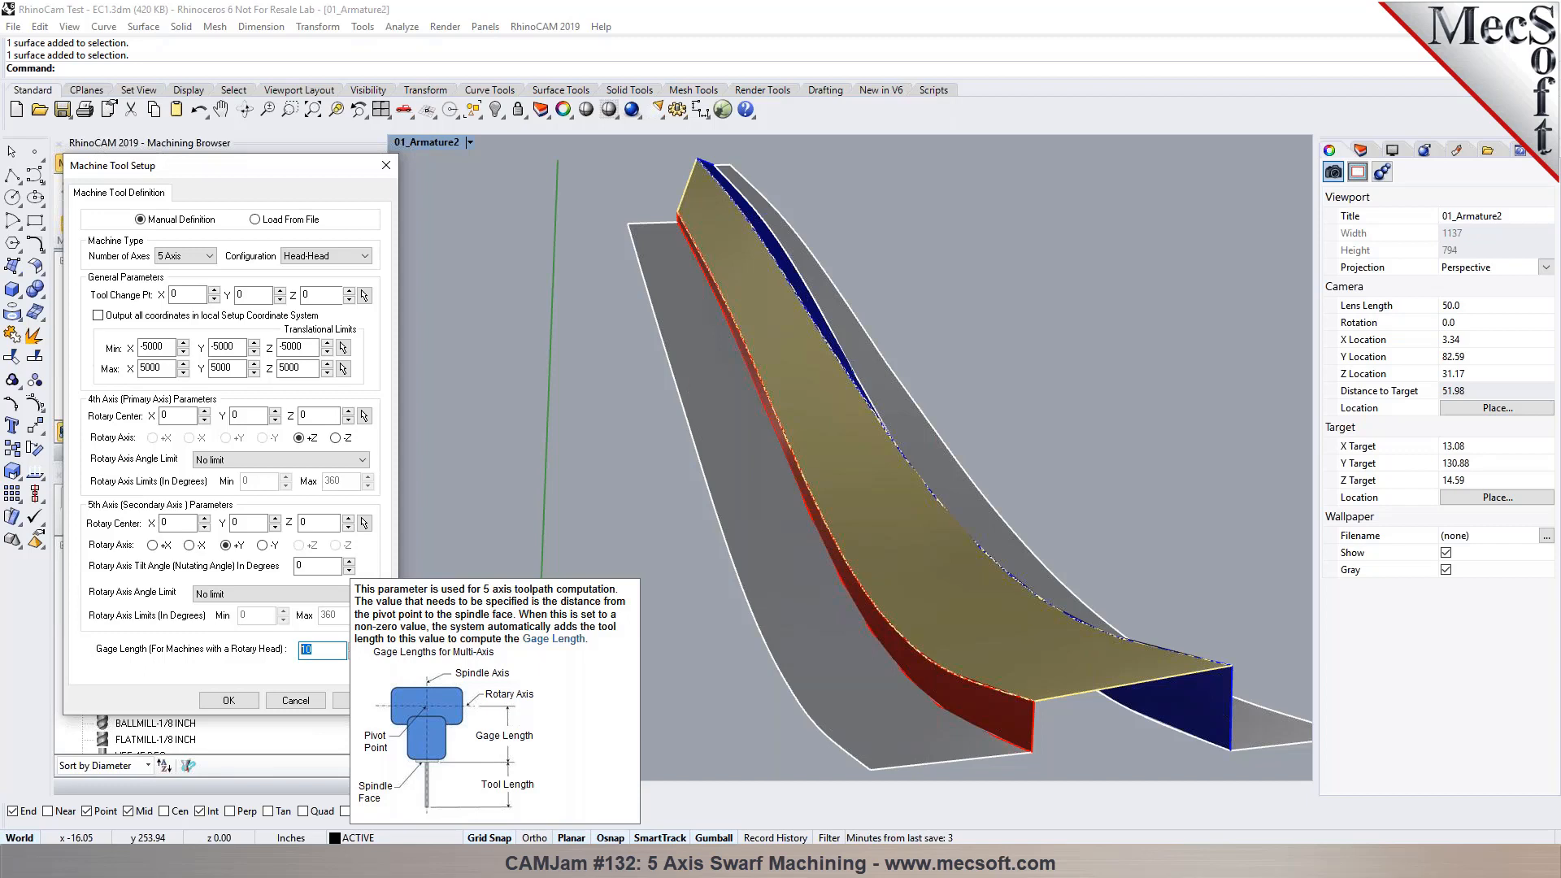
text(0)
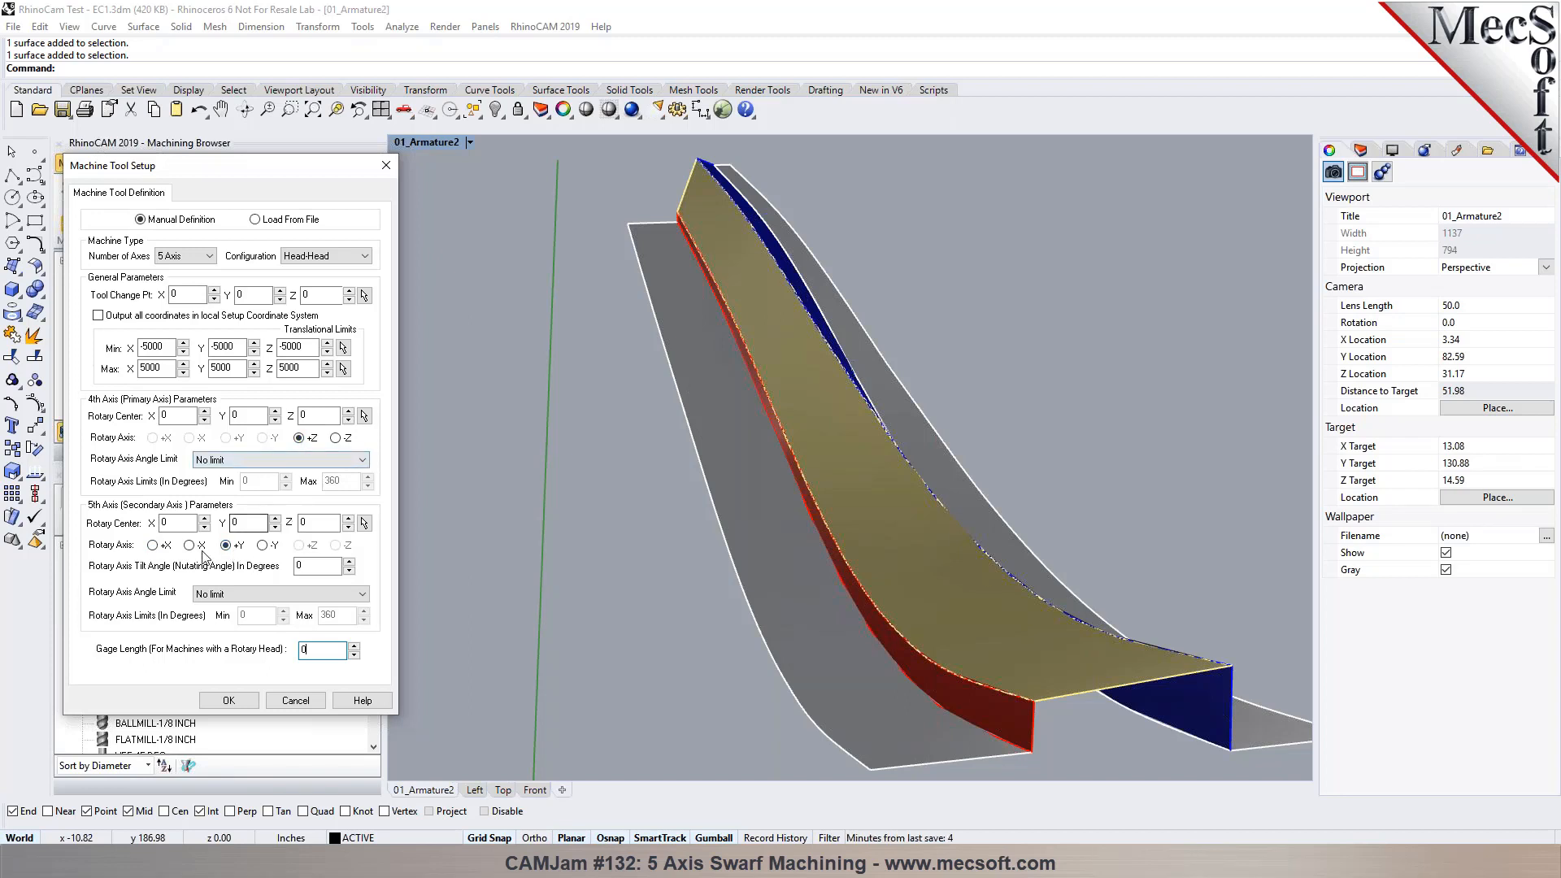
Step: Give the 5th axis user defined rotary limits from -110 to 110 degrees
click(299, 600)
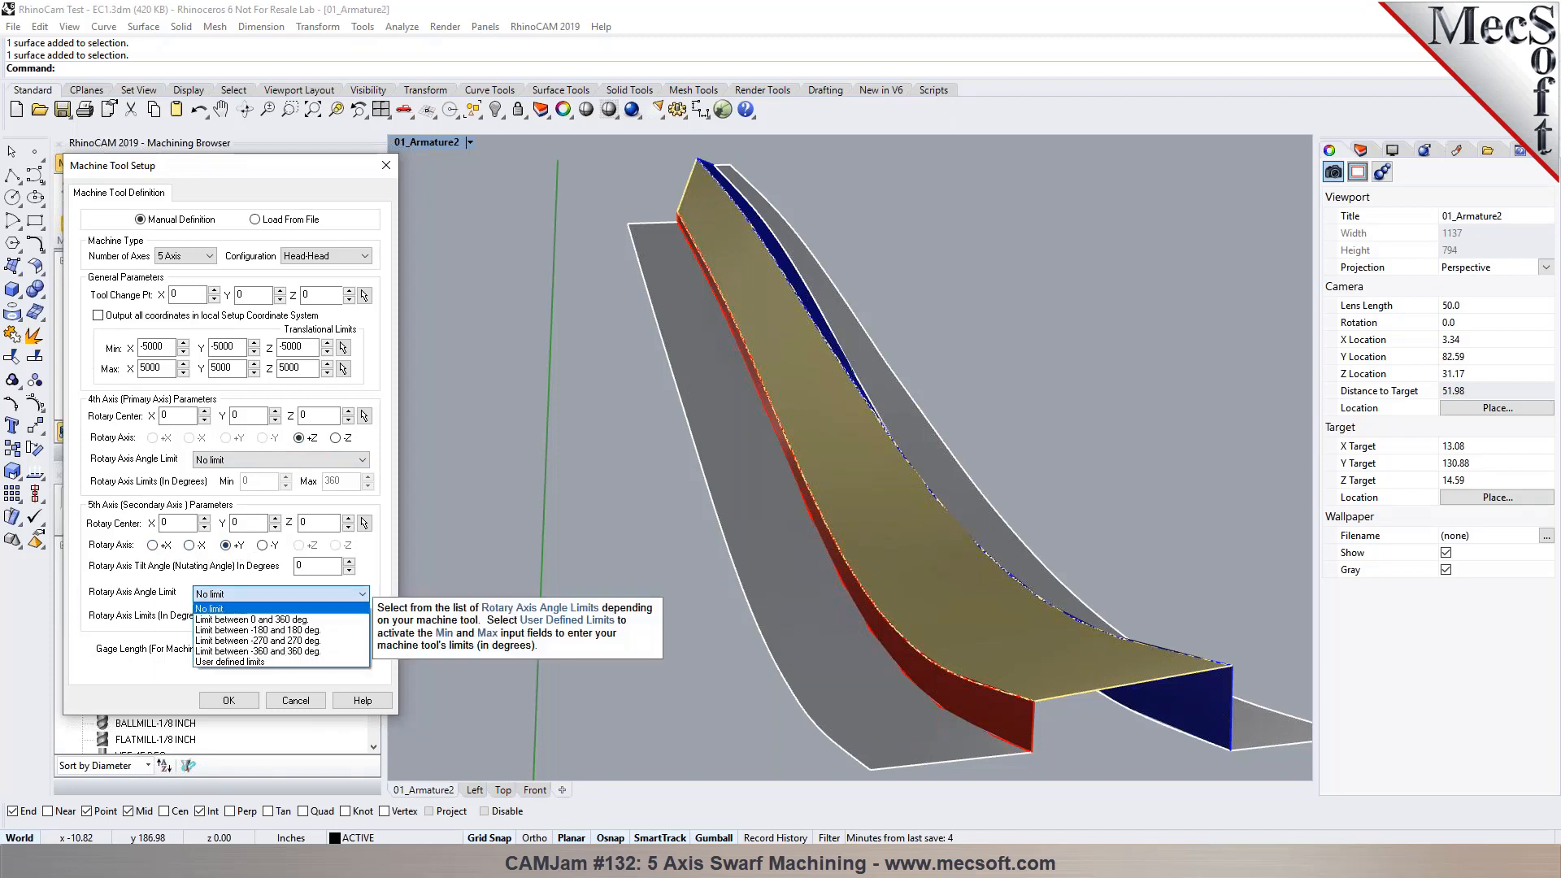
click(302, 661)
double_click(239, 620)
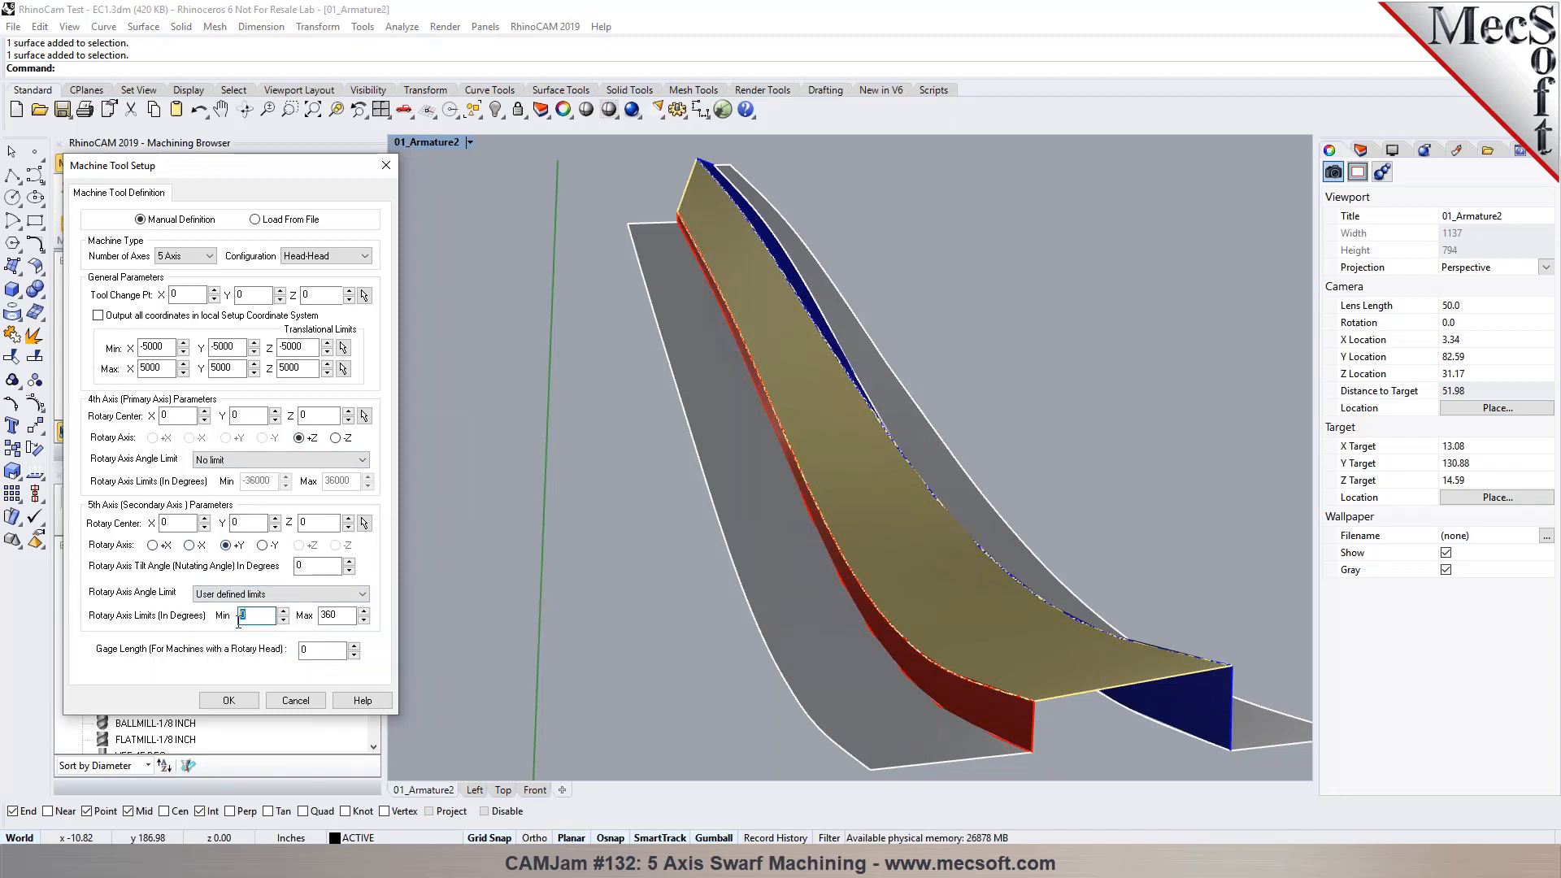
text(-10)
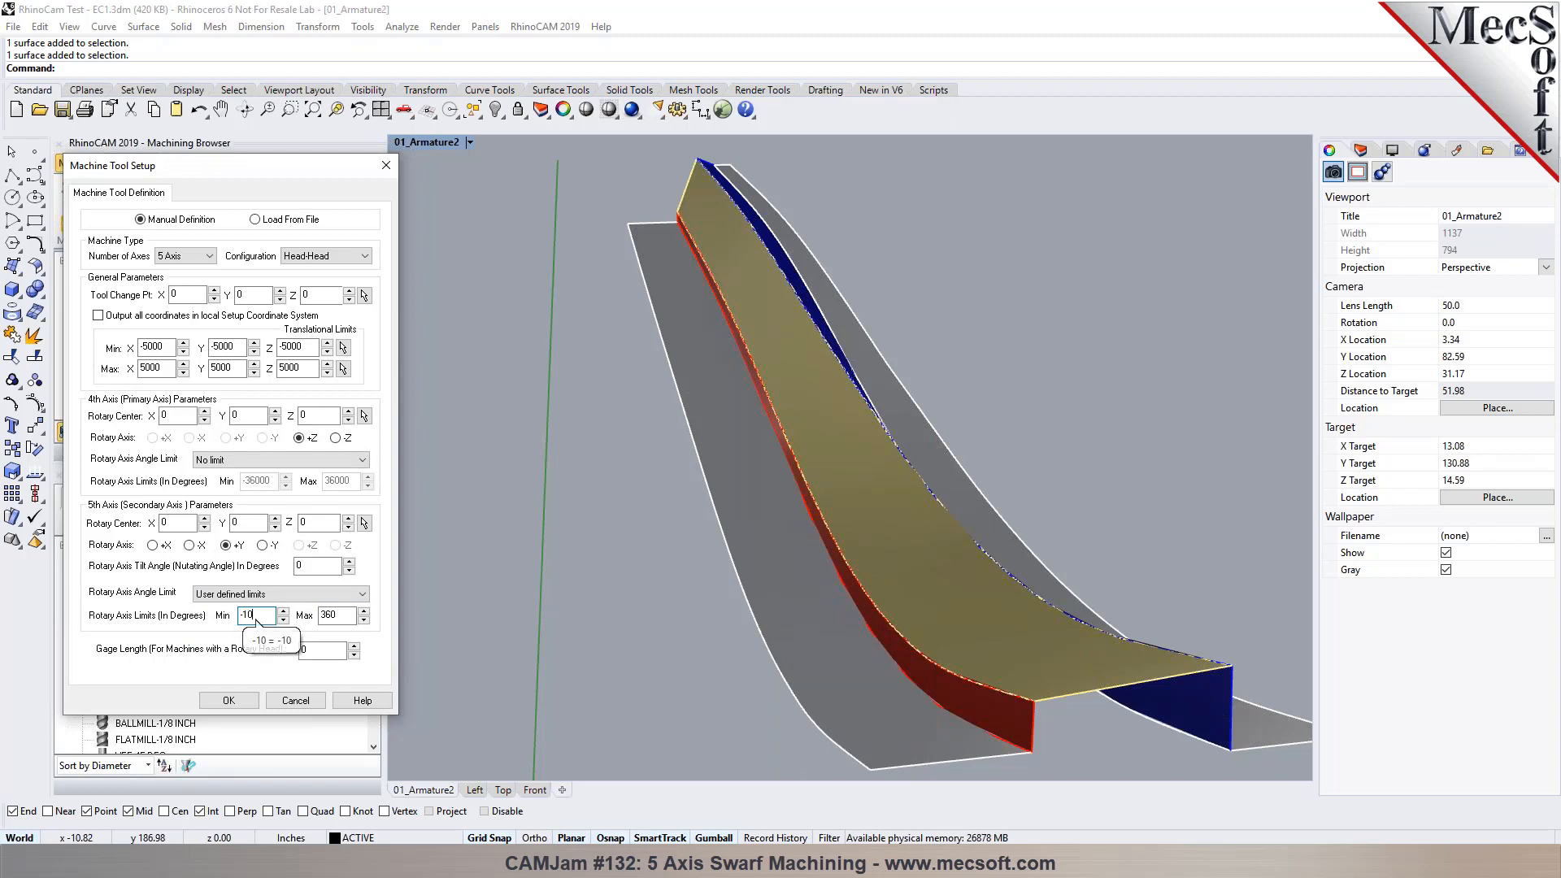
text(0)
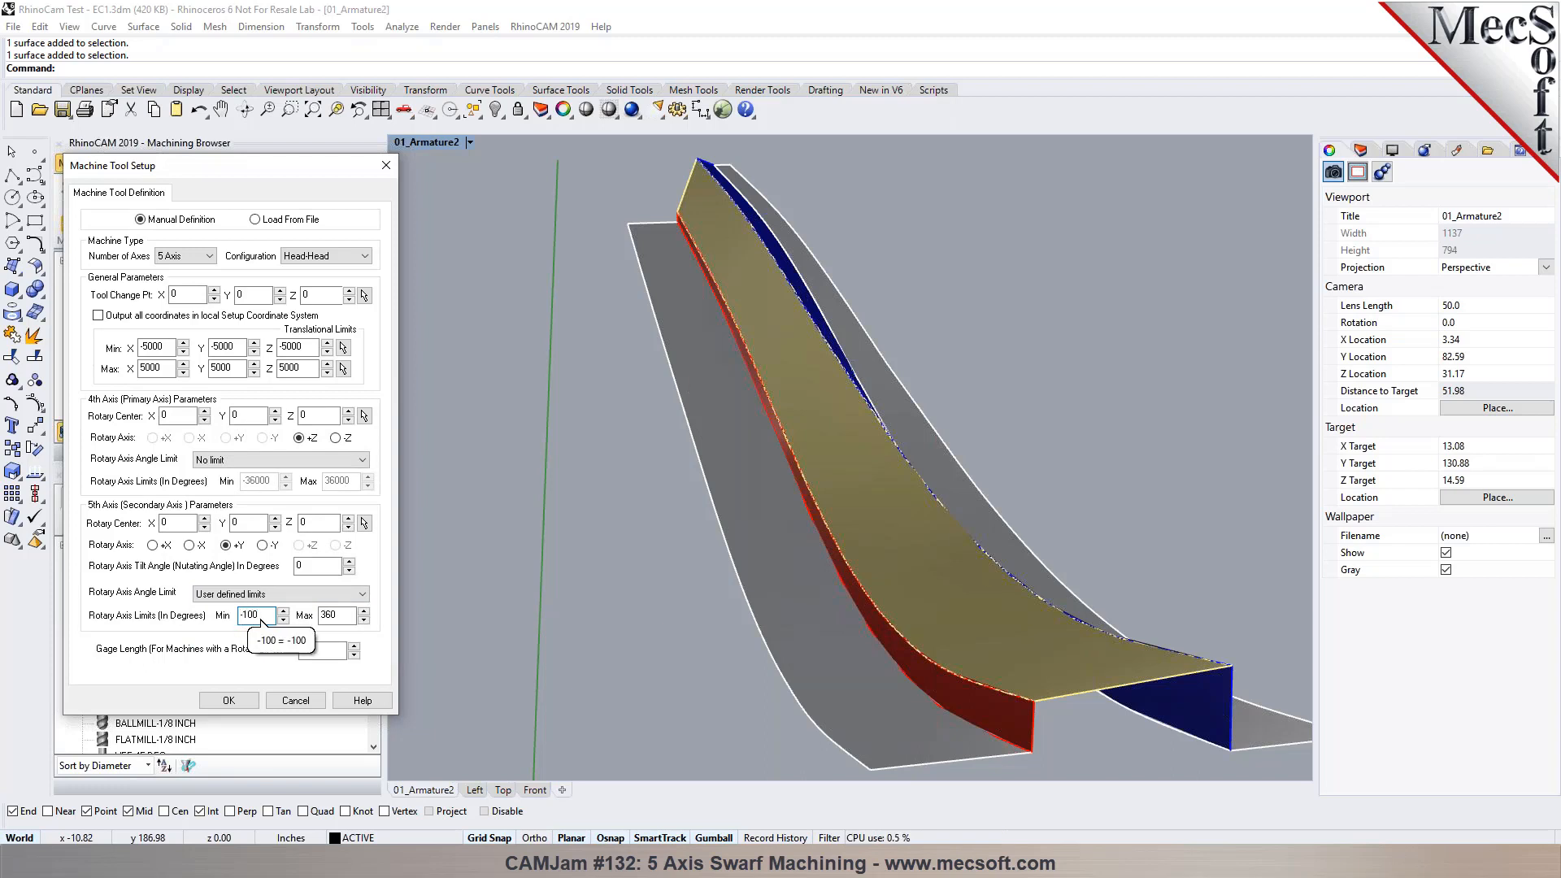
key(BackSpace)
text(1)
key(Tab)
text(11)
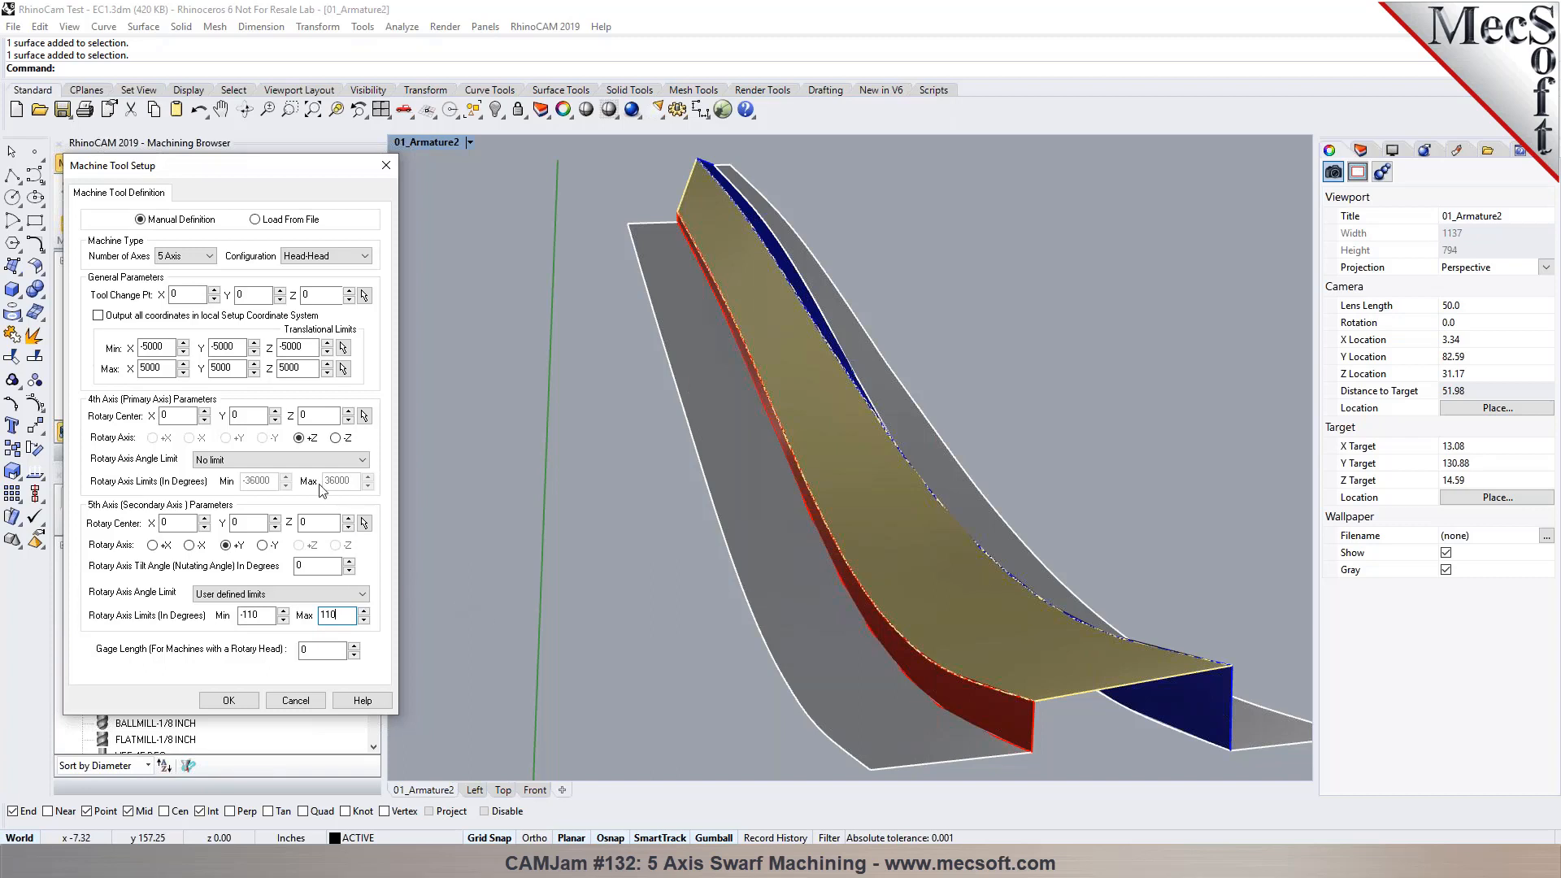
Step: Review the Machine Setup help topic on rotary axis parameters and accept the machine tool definition
click(362, 700)
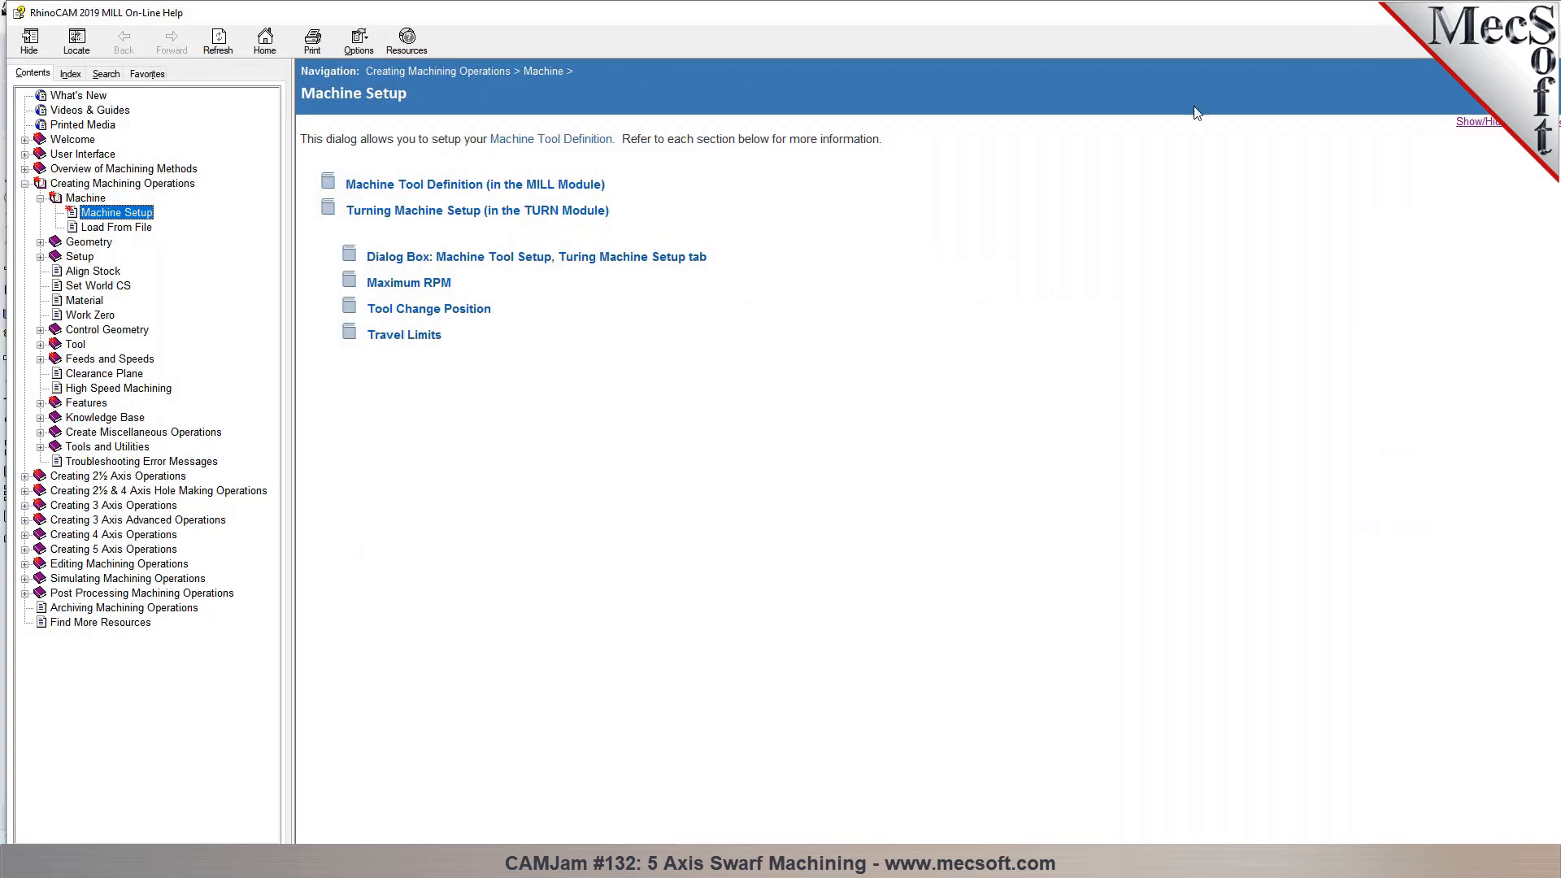
click(1478, 121)
scroll(1044, 411, down, 15)
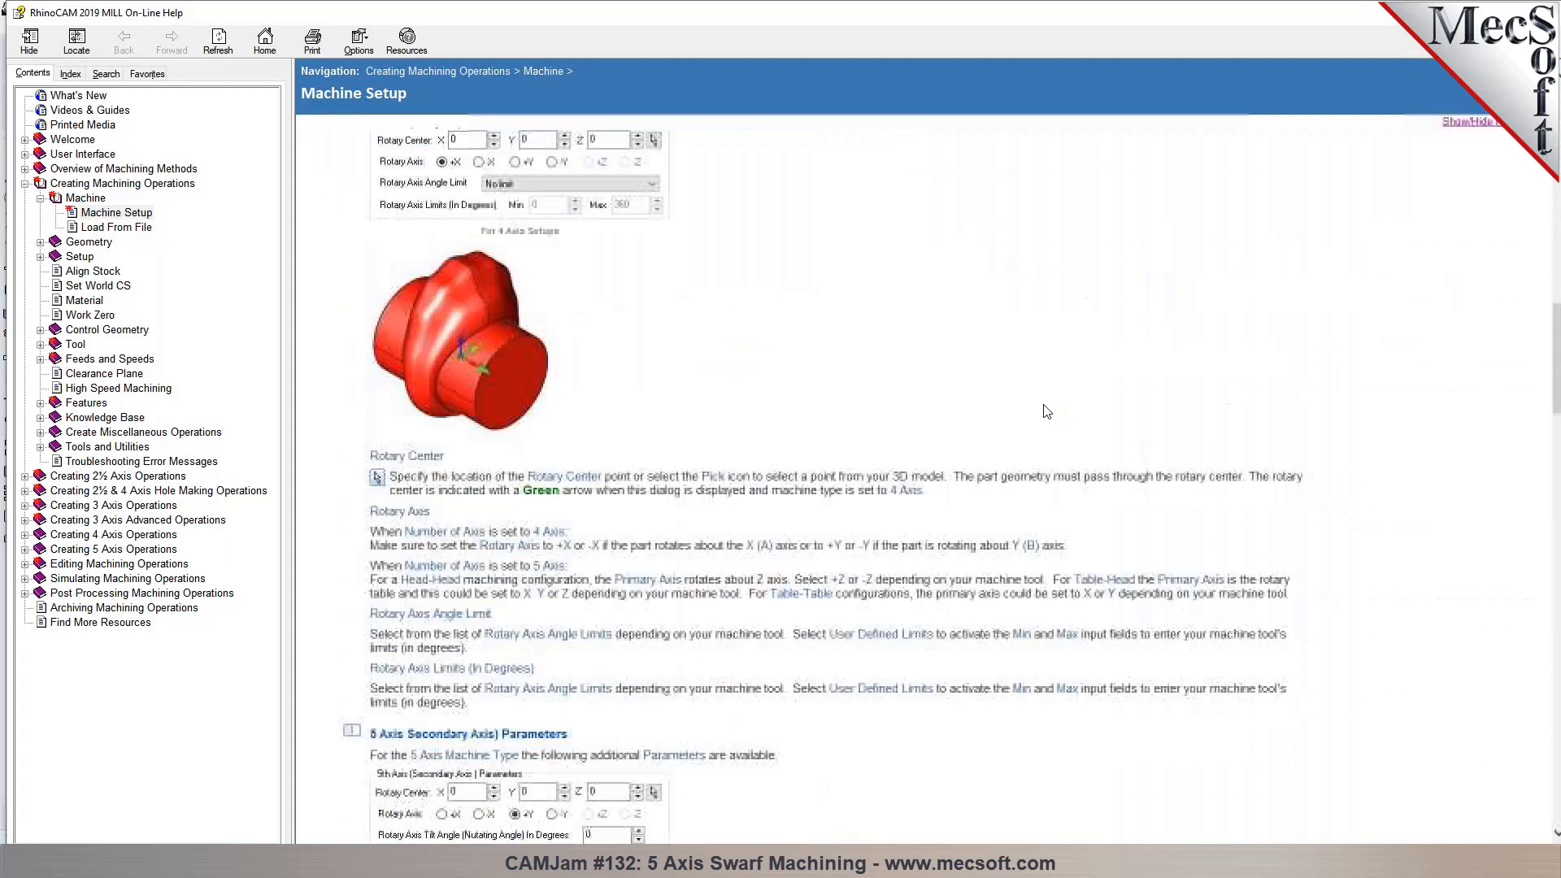
scroll(1045, 411, down, 15)
scroll(1044, 410, up, 5)
scroll(1044, 410, down, 5)
scroll(489, 479, down, 9)
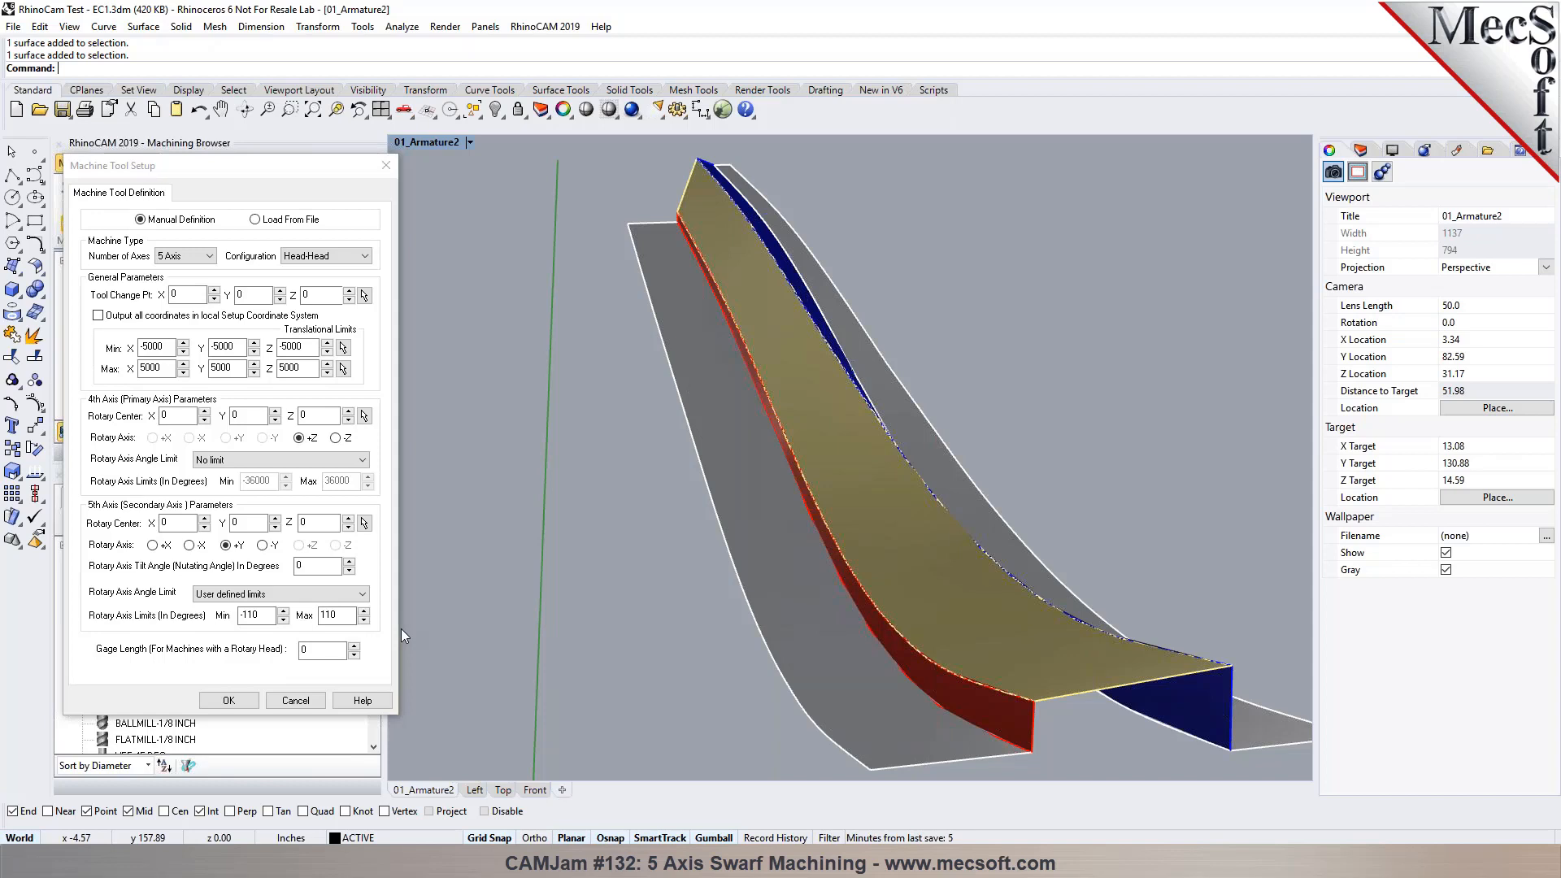
click(229, 701)
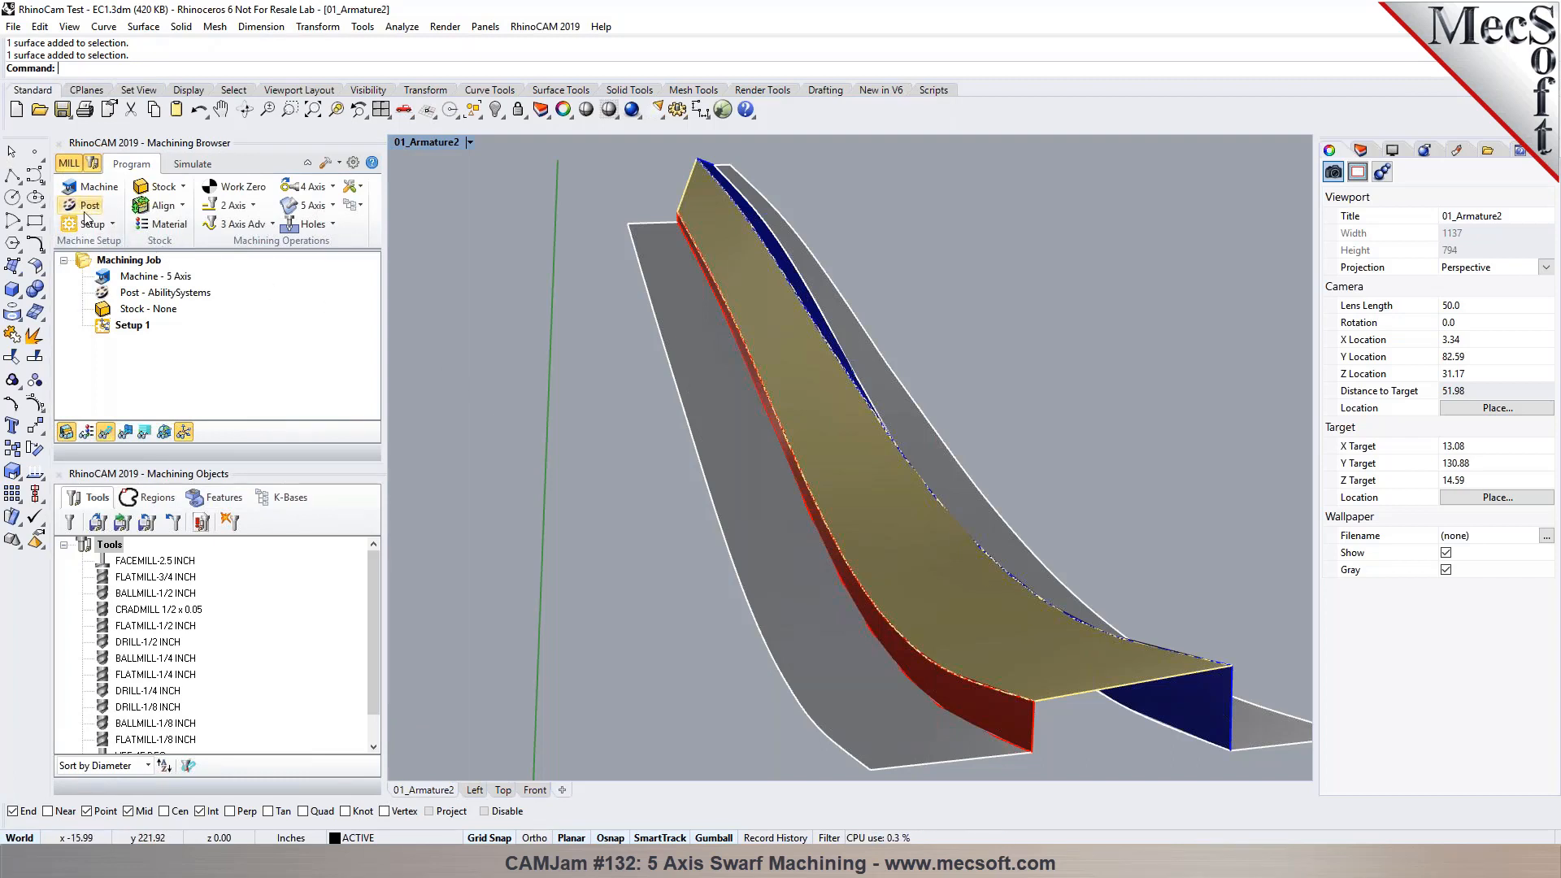
Step: Set the post-processor folder to 5AXIS and choose Fagor-8065-5Axis as the current post-processor
click(86, 210)
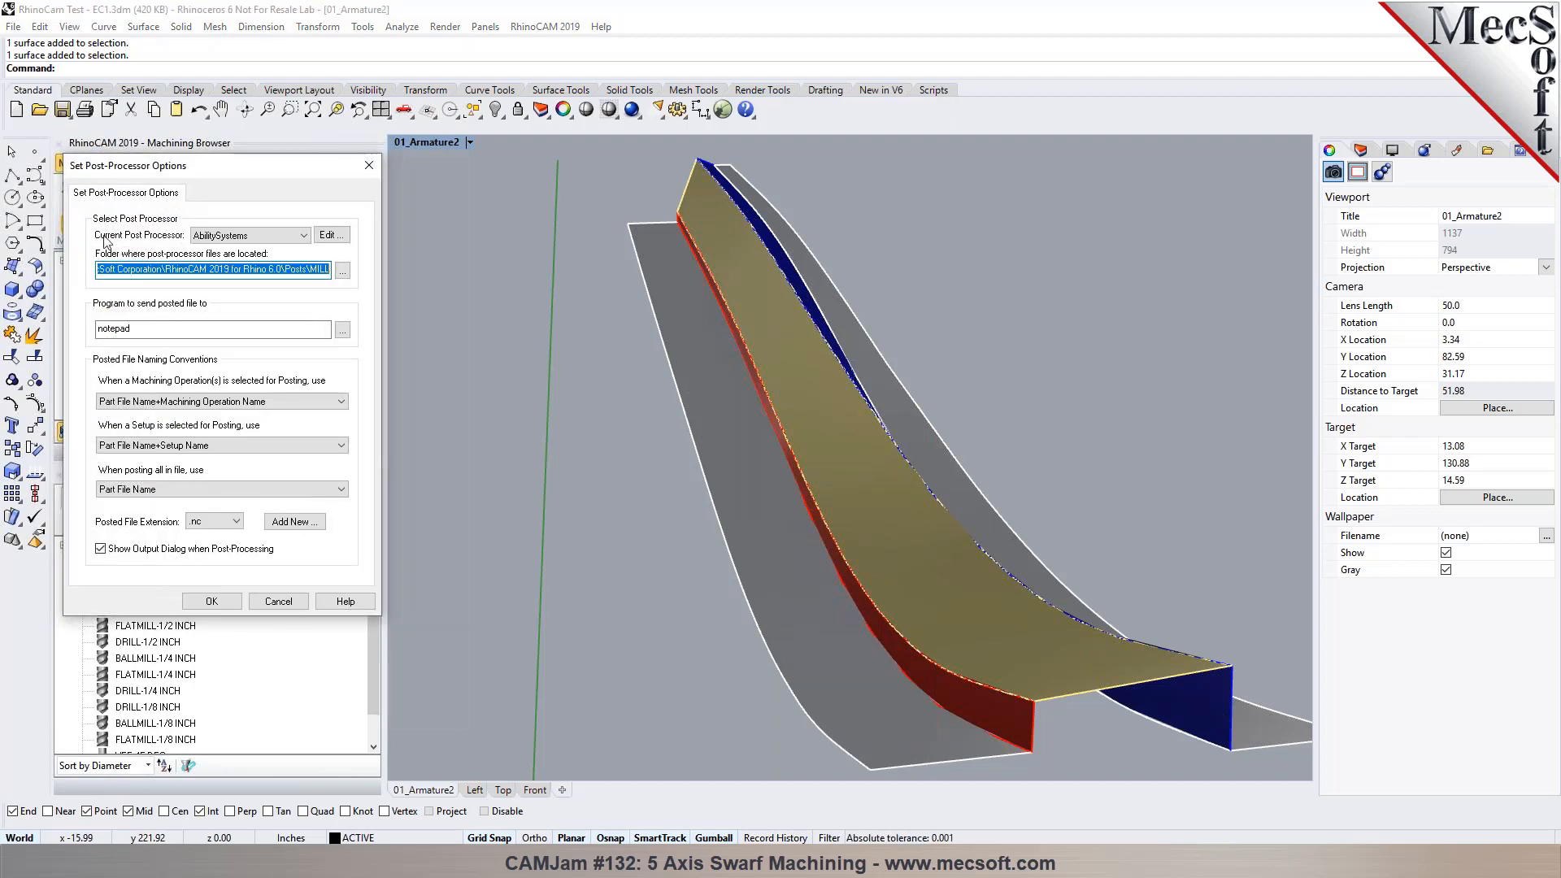
click(342, 270)
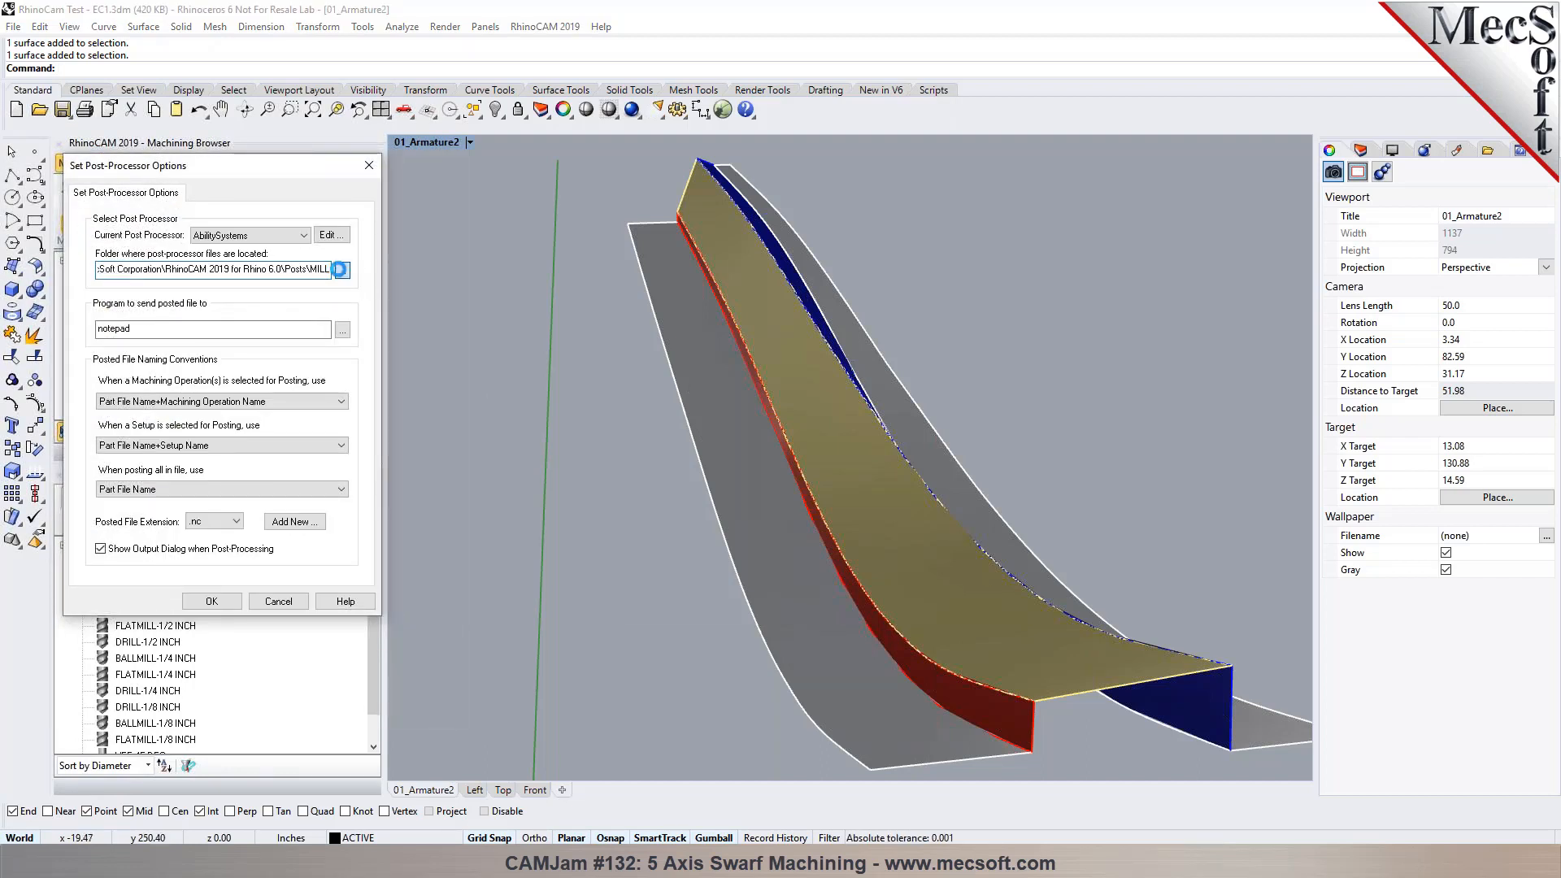
click(802, 455)
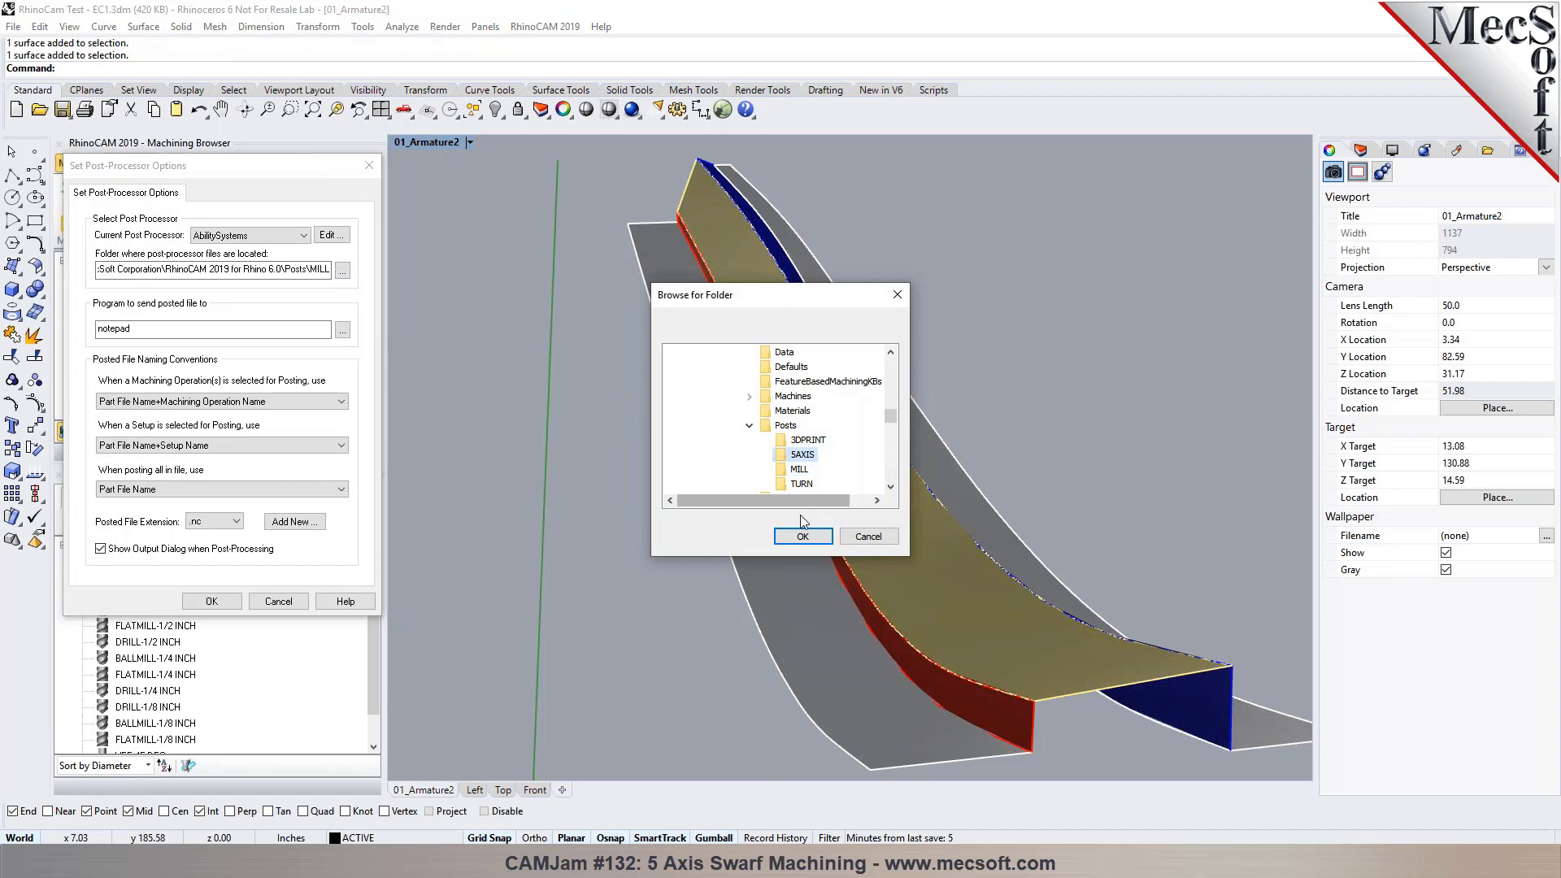
click(803, 537)
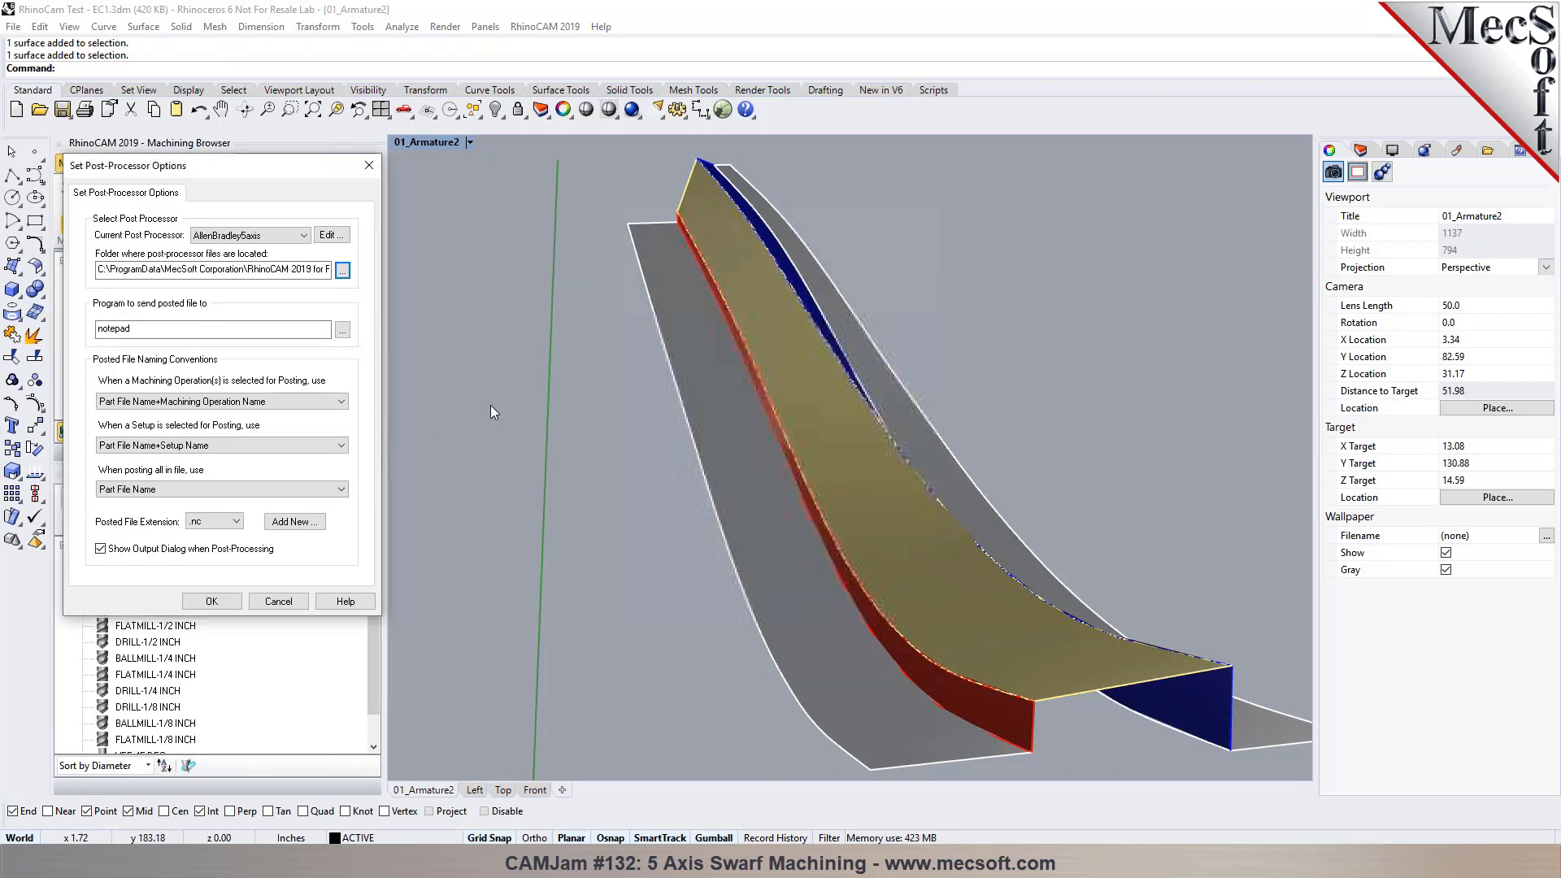
click(303, 235)
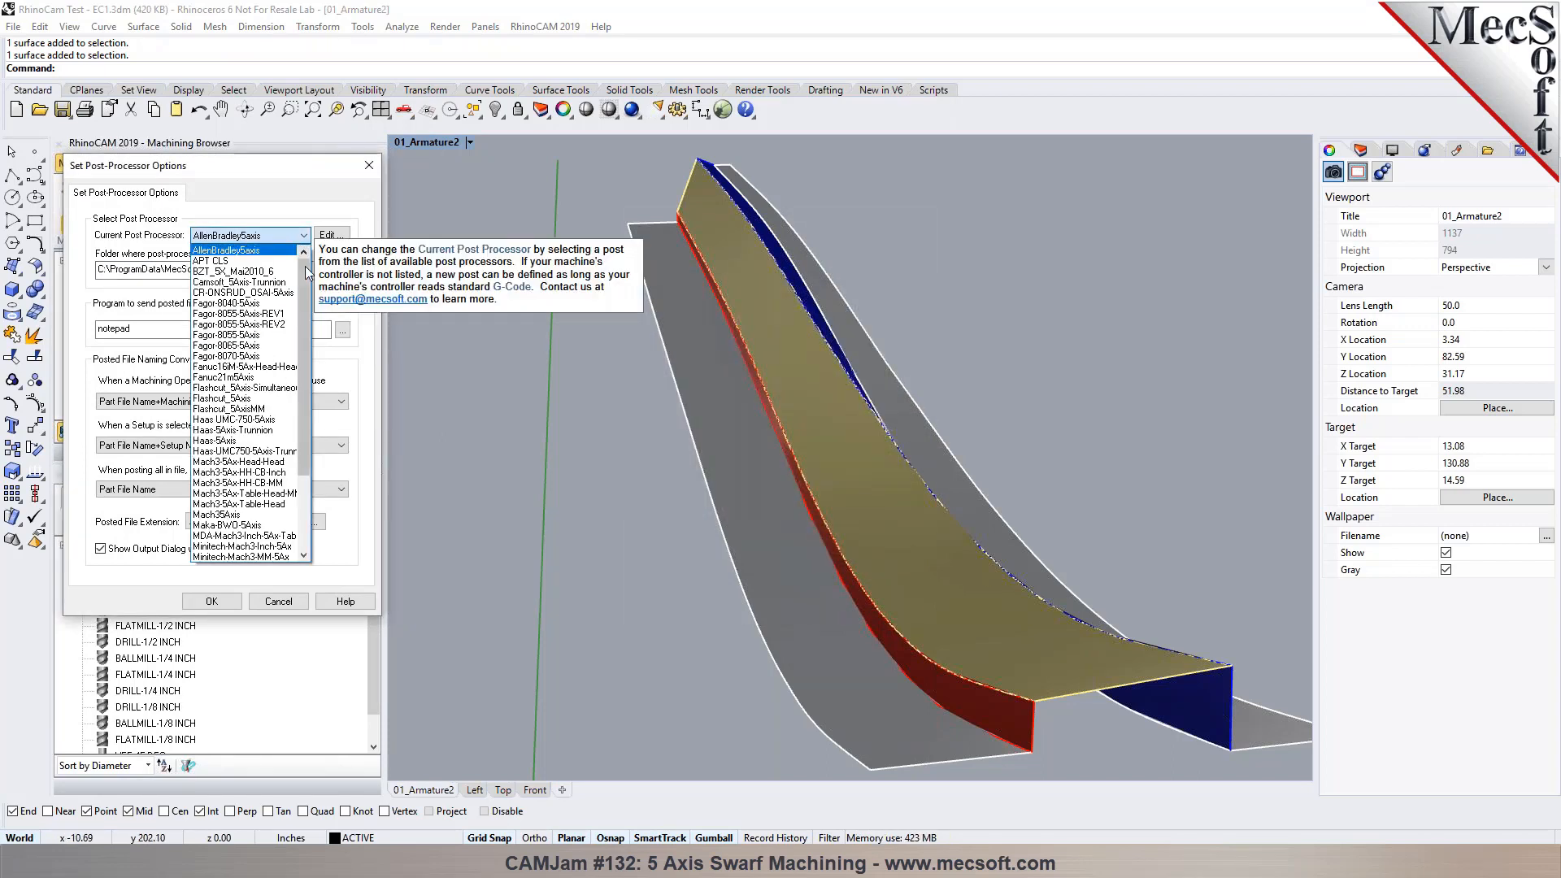
click(289, 352)
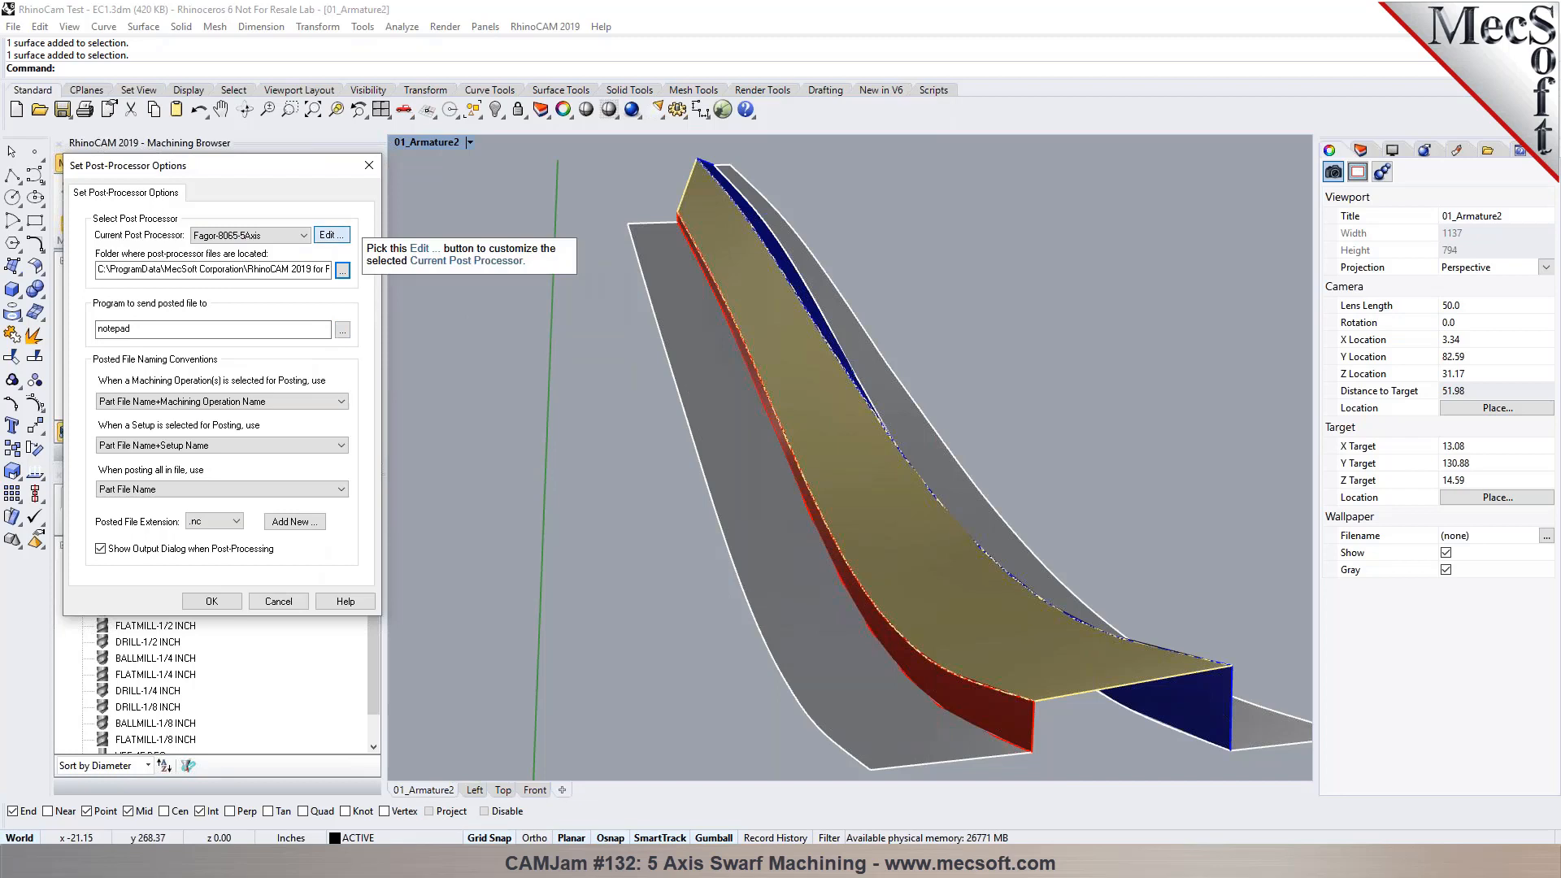
Step: Open the current post-processor for editing and examine the G48S1 line in its First Load Tool Macro
click(331, 235)
click(795, 497)
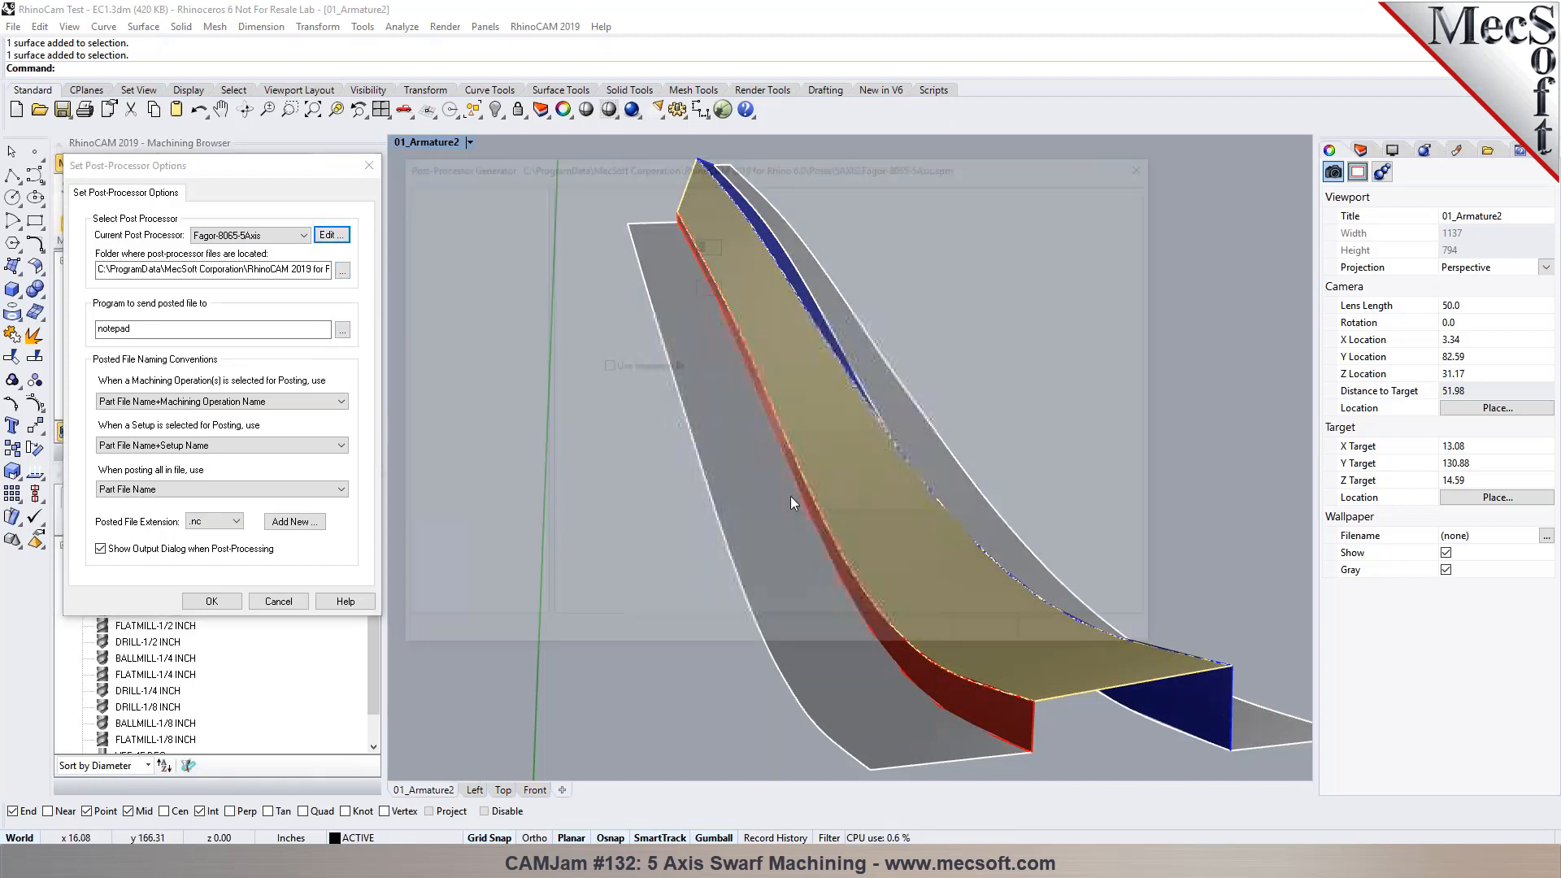
click(443, 213)
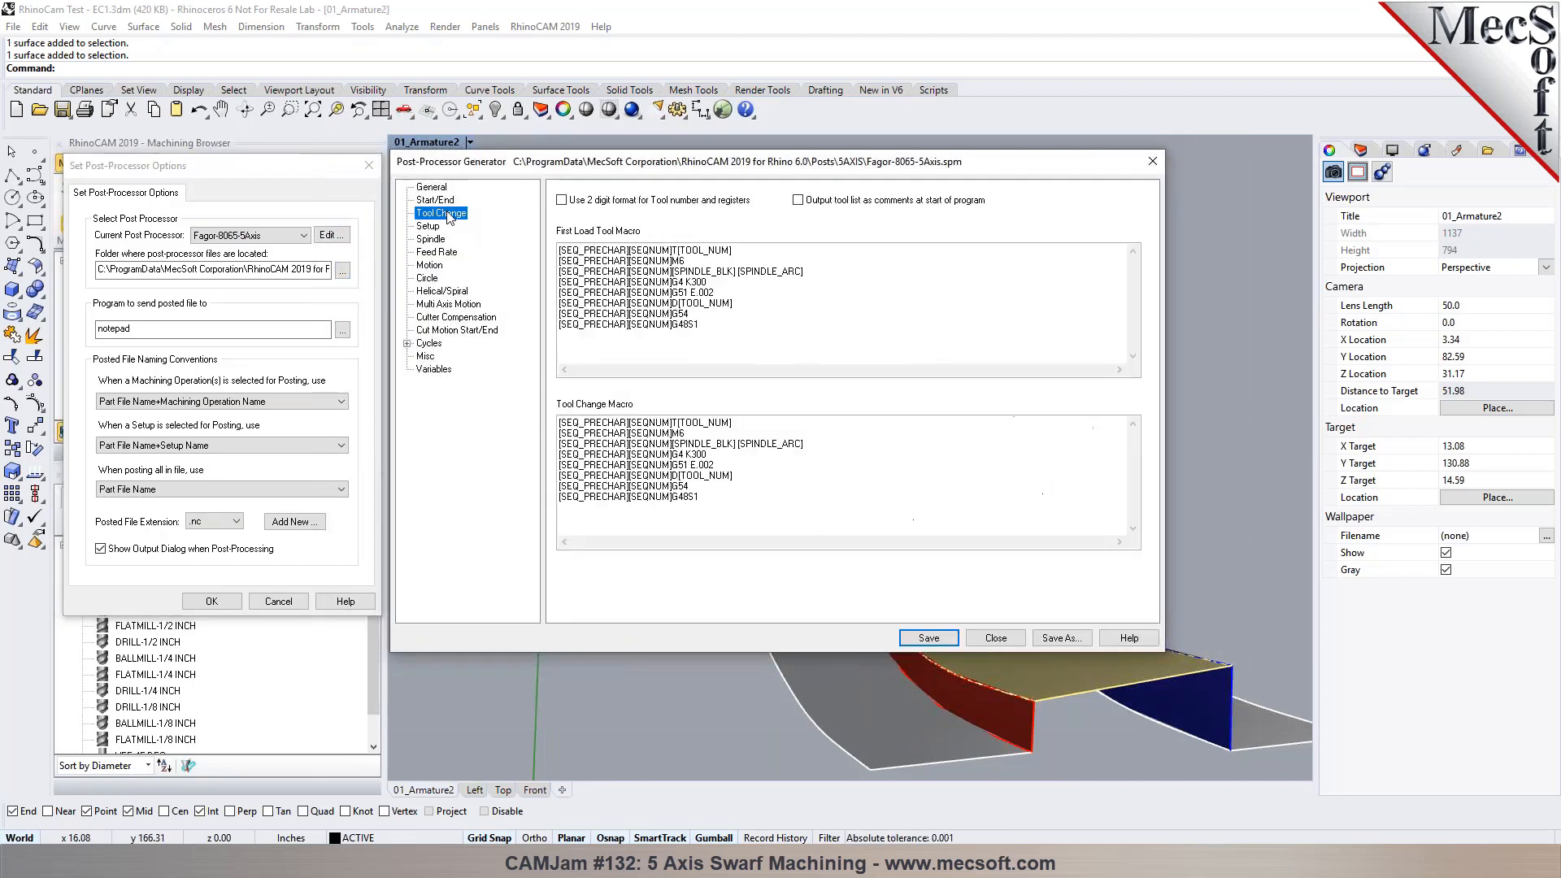
drag(699, 324, 546, 326)
click(736, 326)
Step: Examine the G48S0 line in the post-processor's program End Code
click(435, 200)
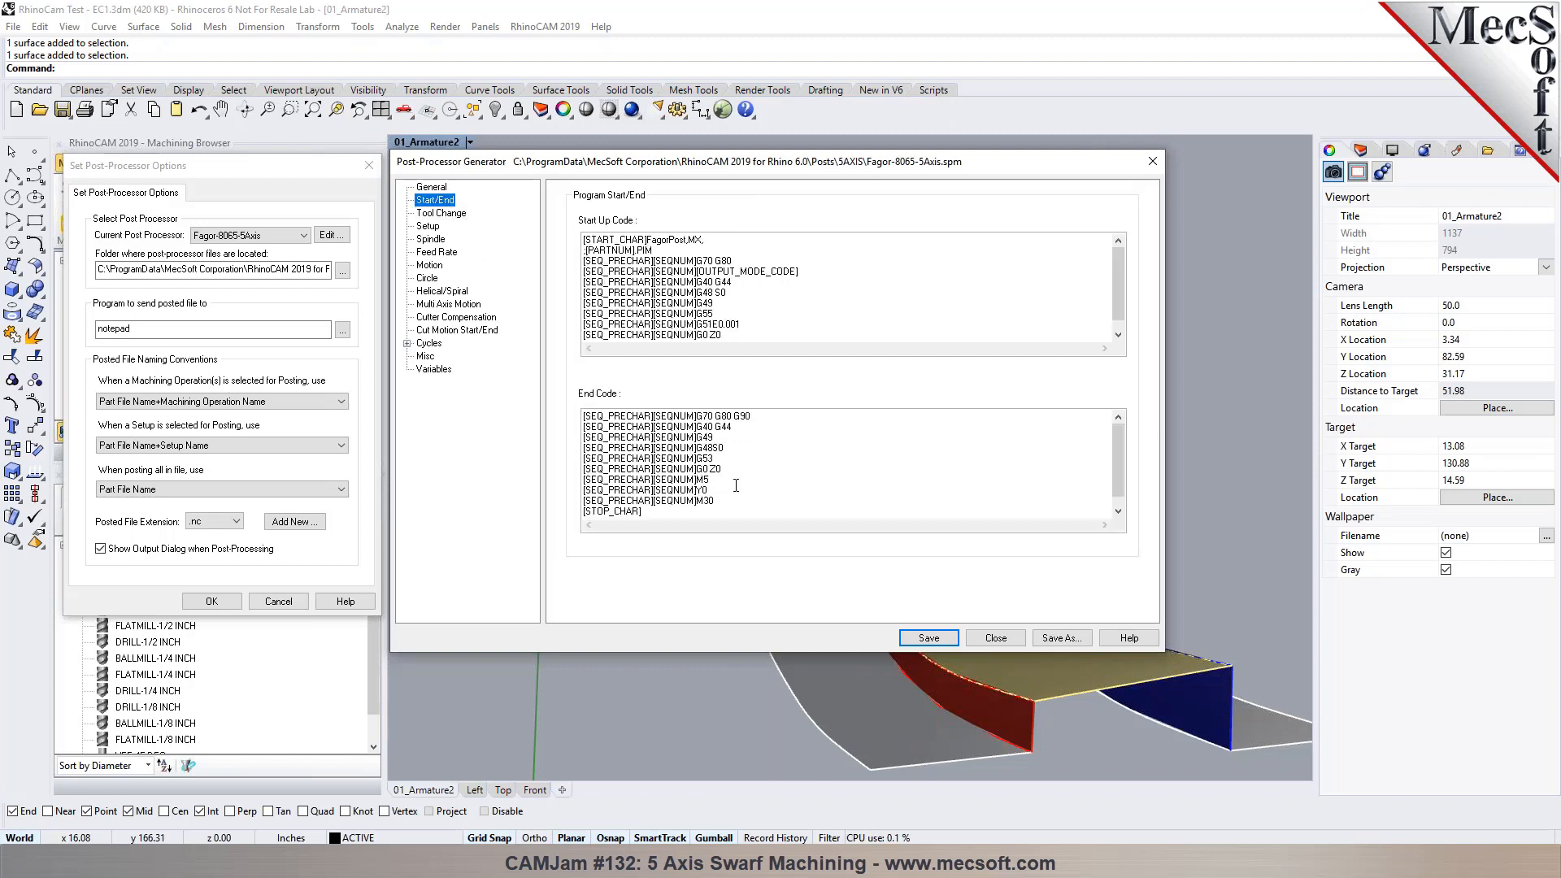
drag(724, 448, 573, 450)
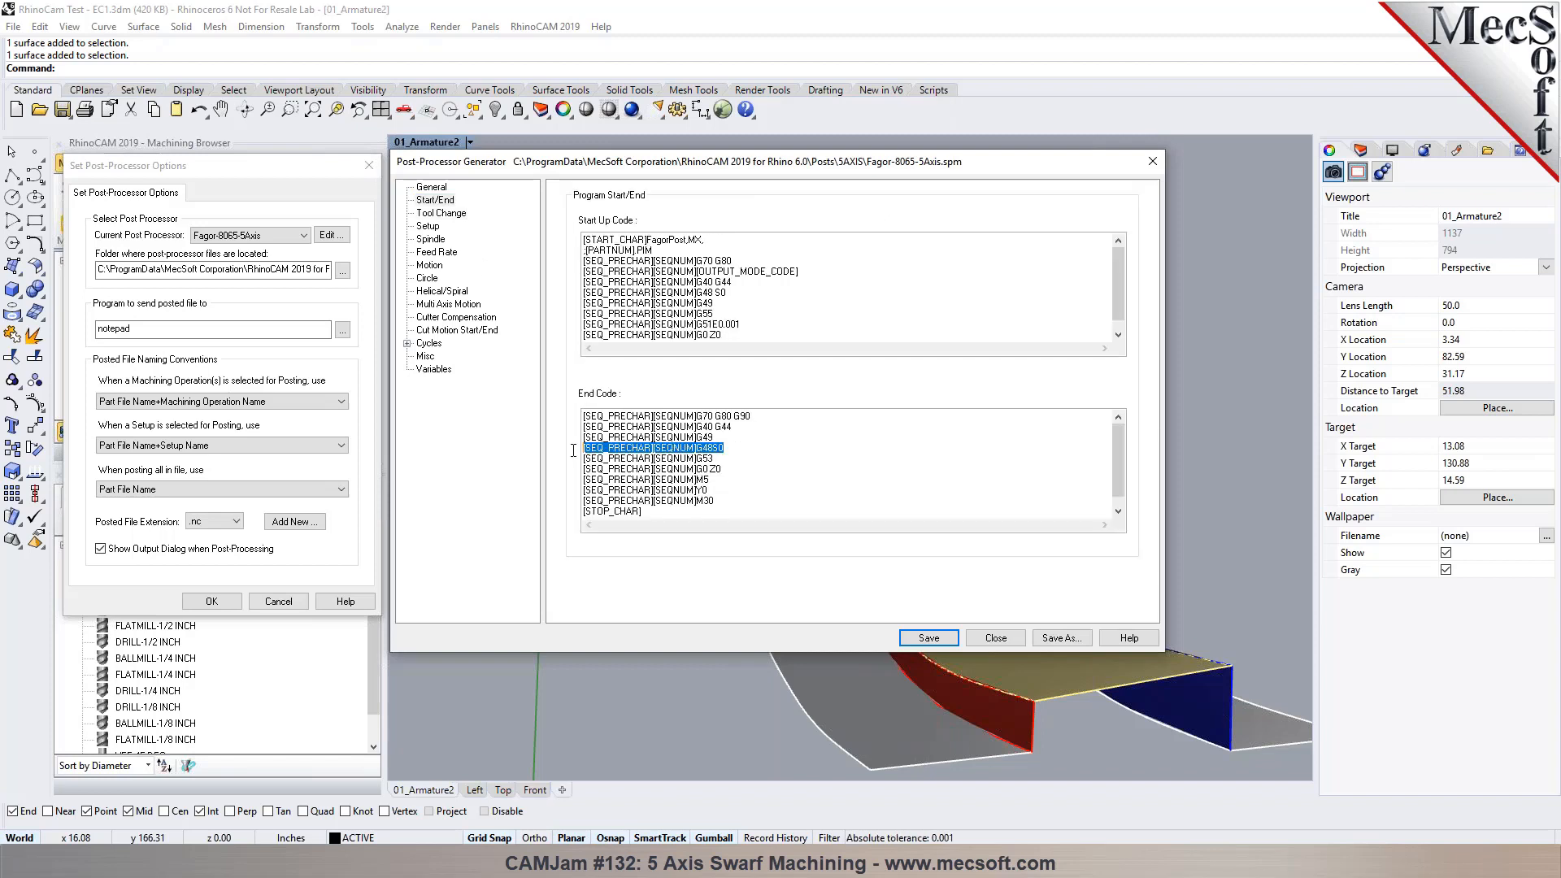
click(750, 478)
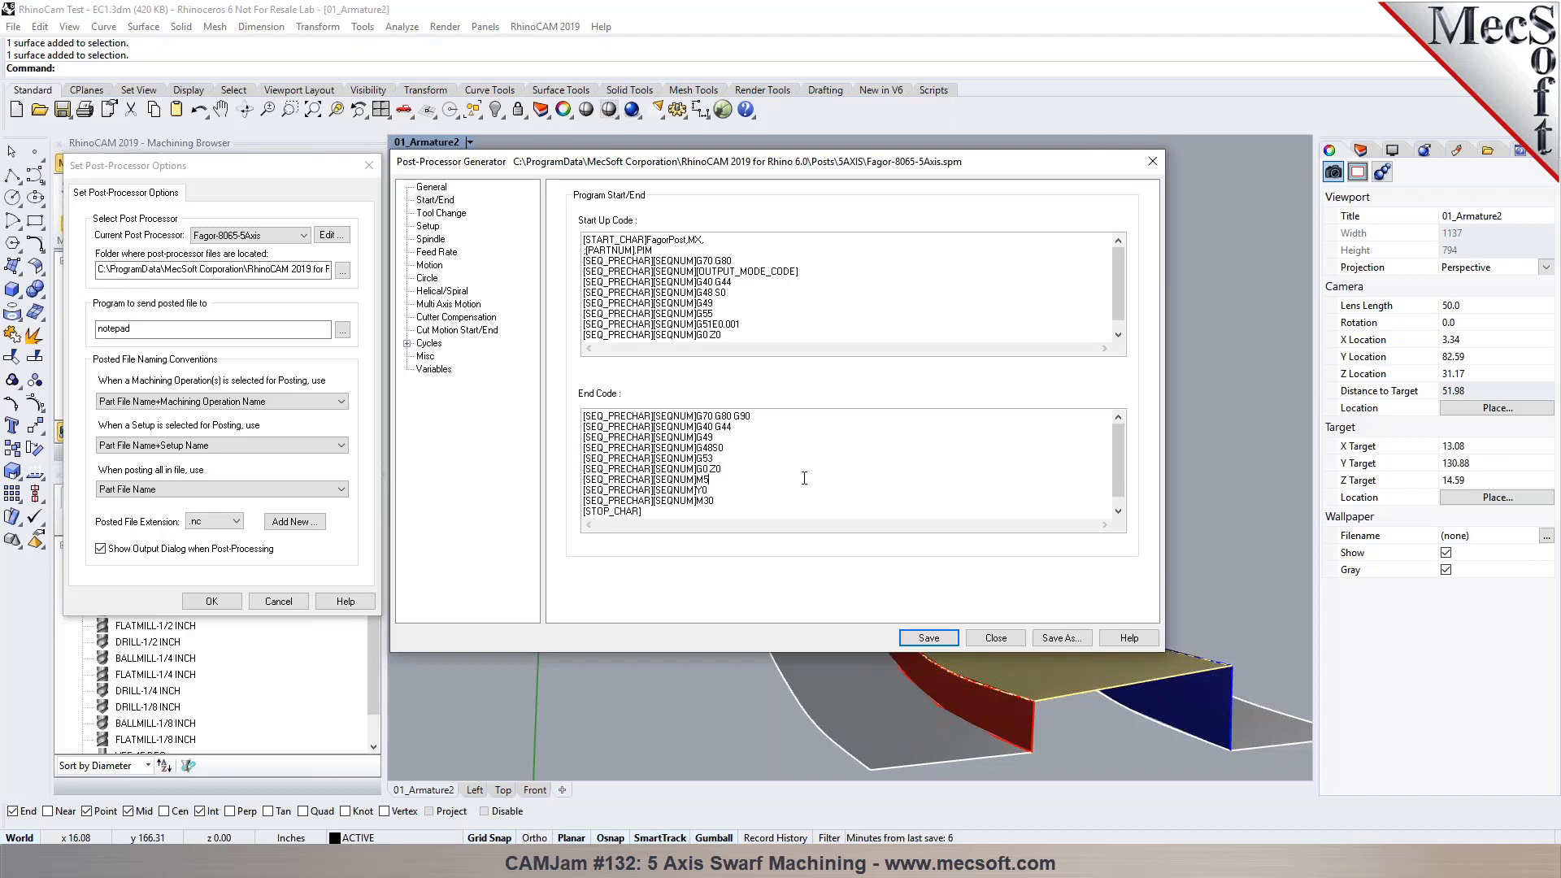
Step: Review the primary and secondary rotation axis codes for multi-axis motion and exit the Post-Processor Generator without saving
click(429, 265)
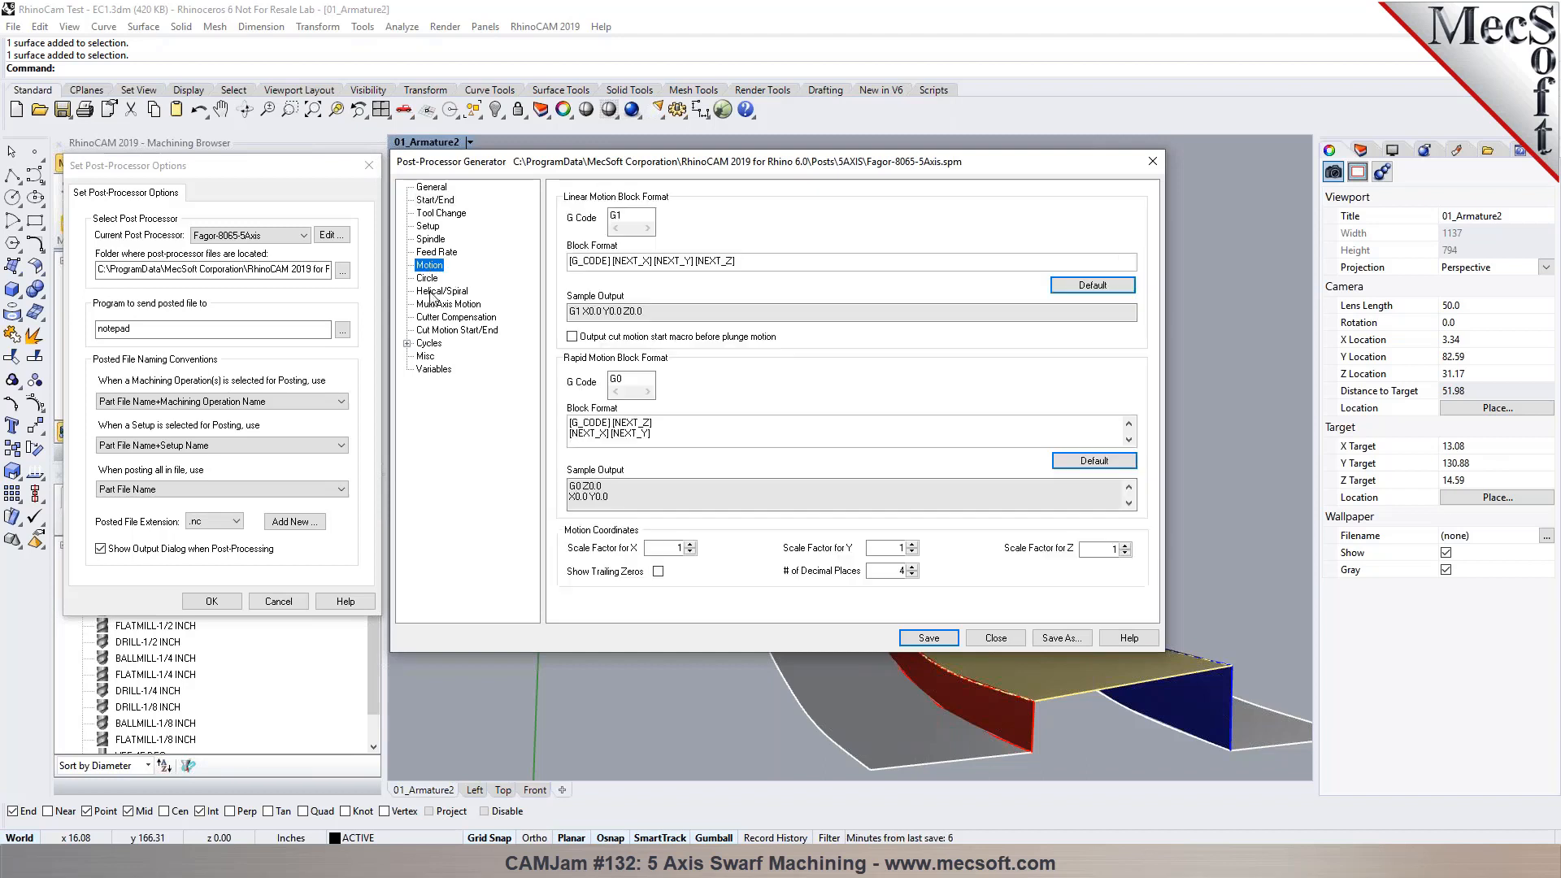
click(436, 305)
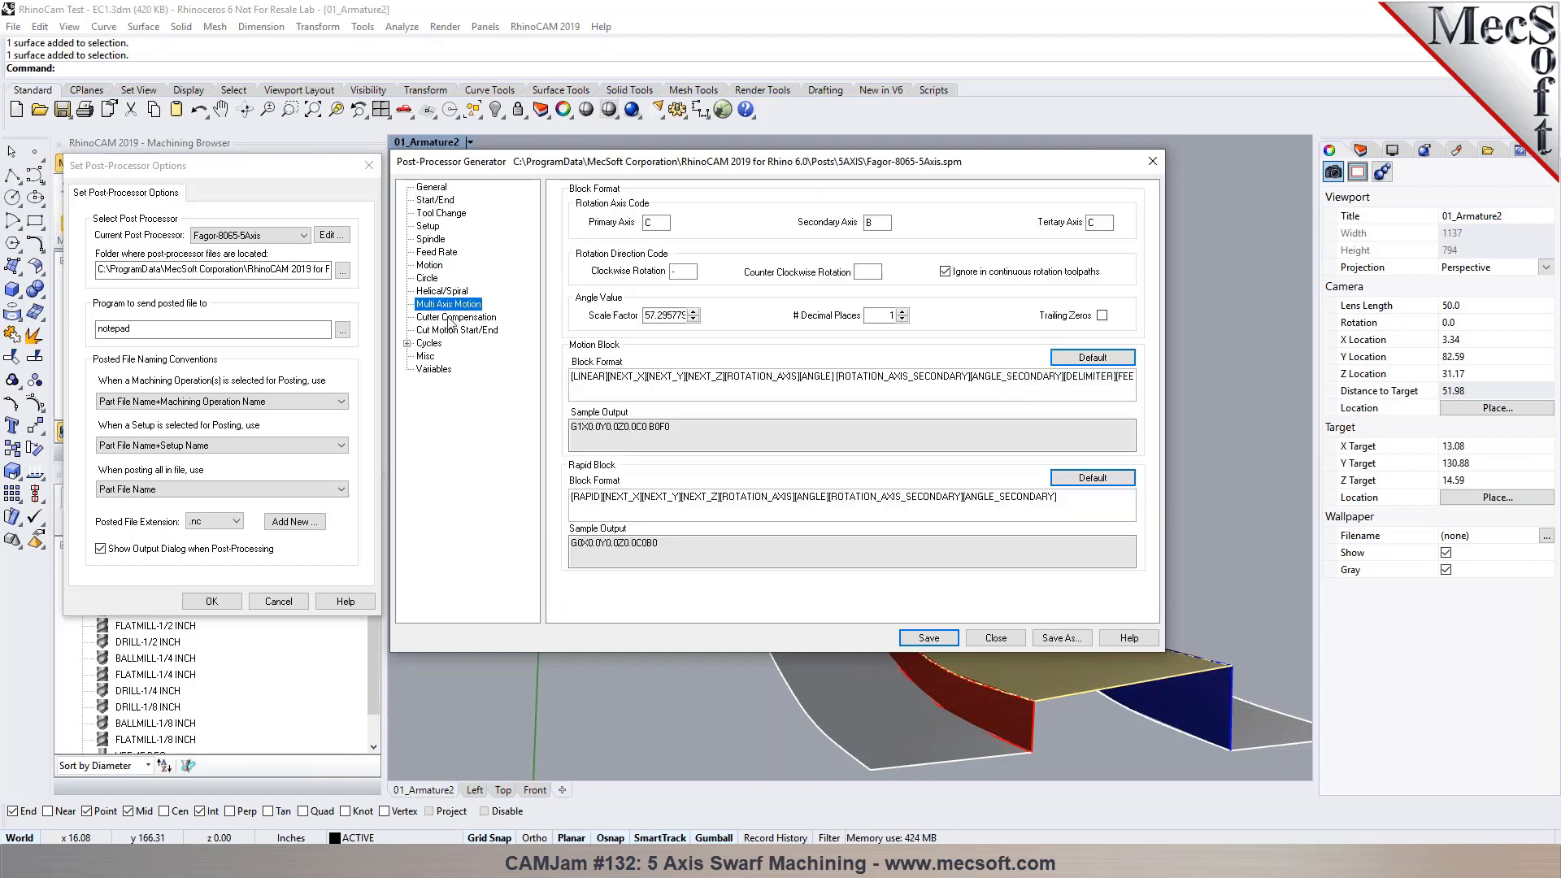
double_click(648, 223)
click(877, 222)
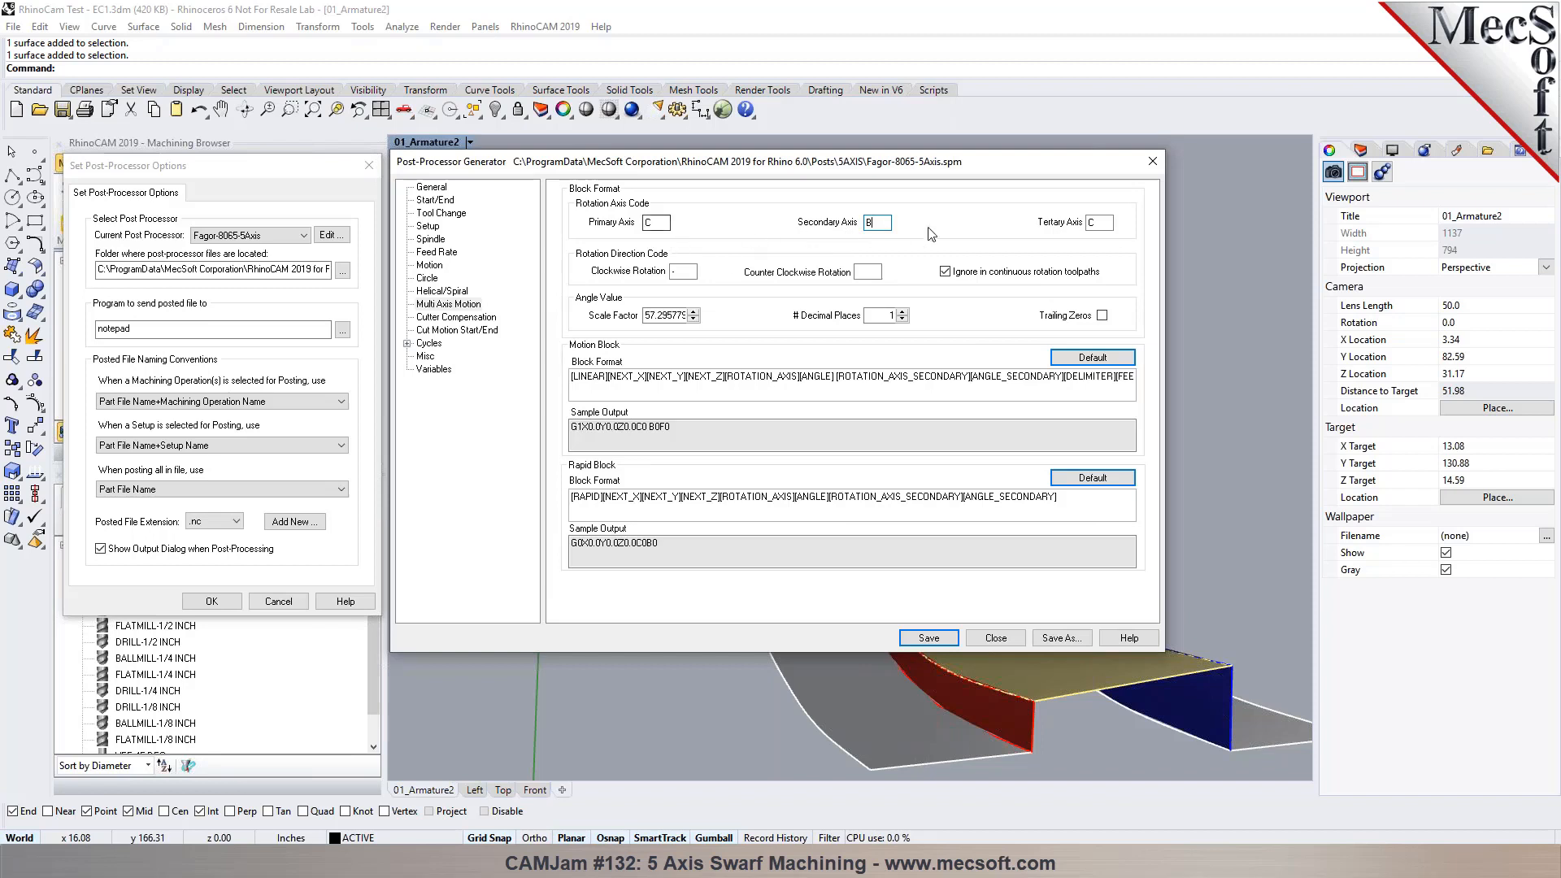
click(1155, 163)
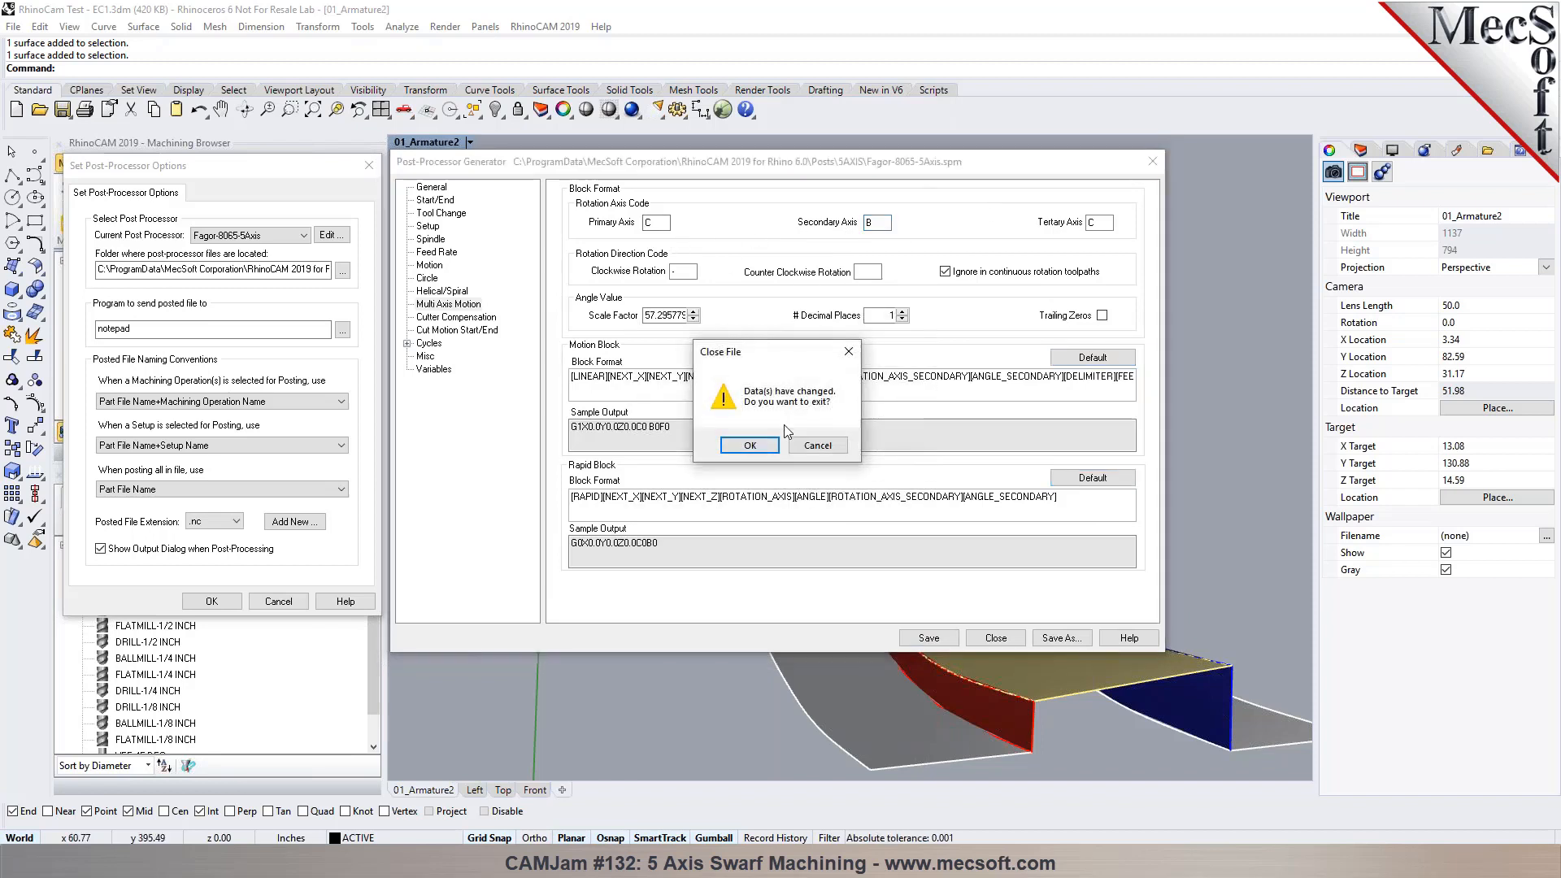
click(749, 449)
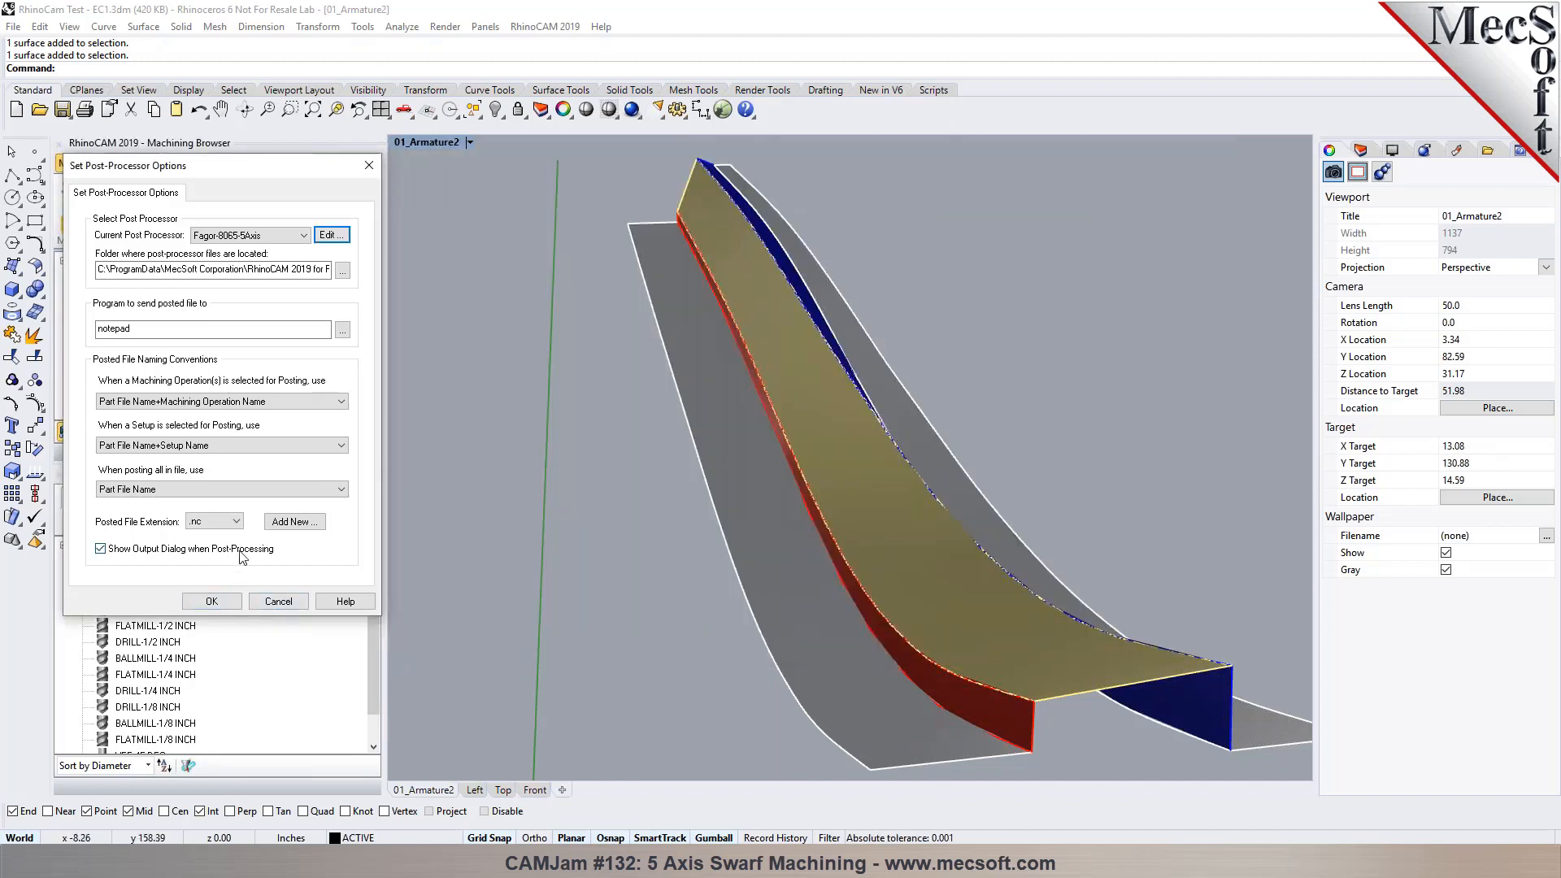
Step: Keep .nc as the posted file extension and accept the post-processor options
click(236, 522)
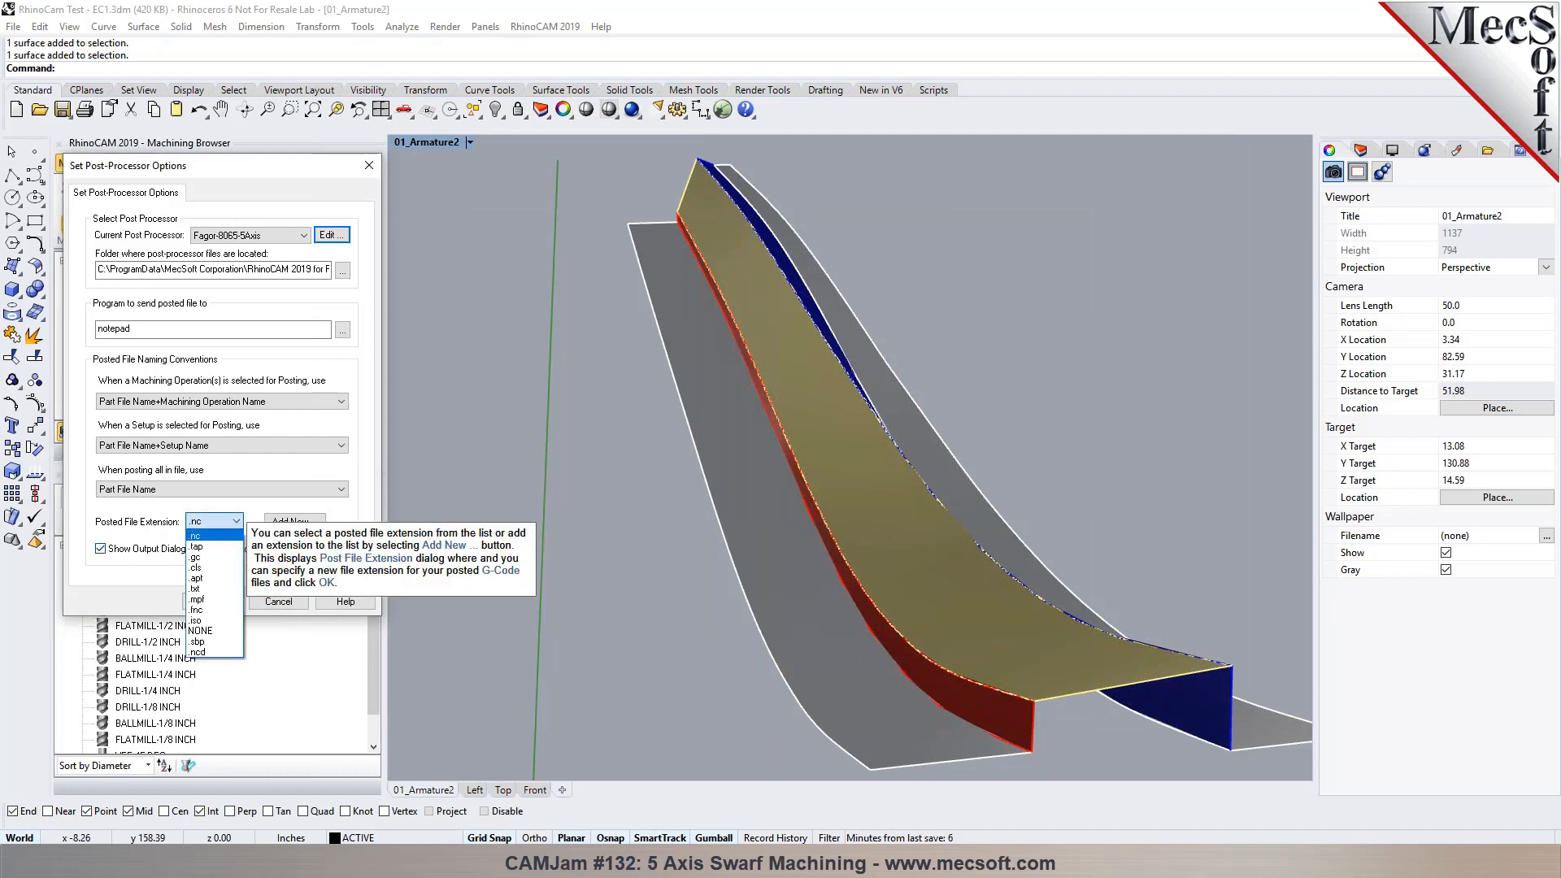
click(232, 521)
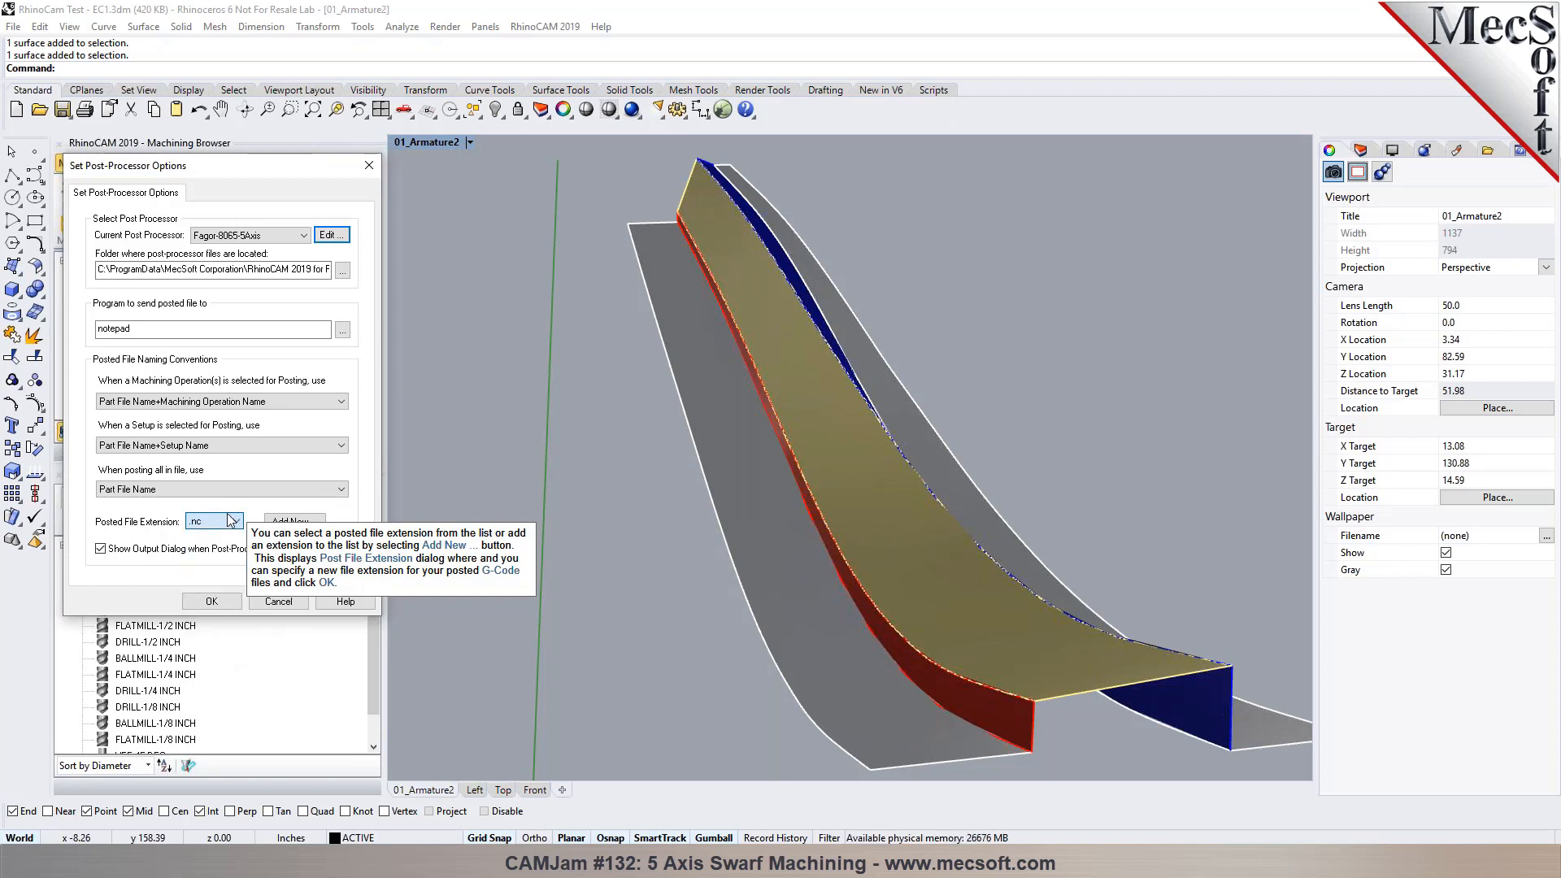
click(213, 602)
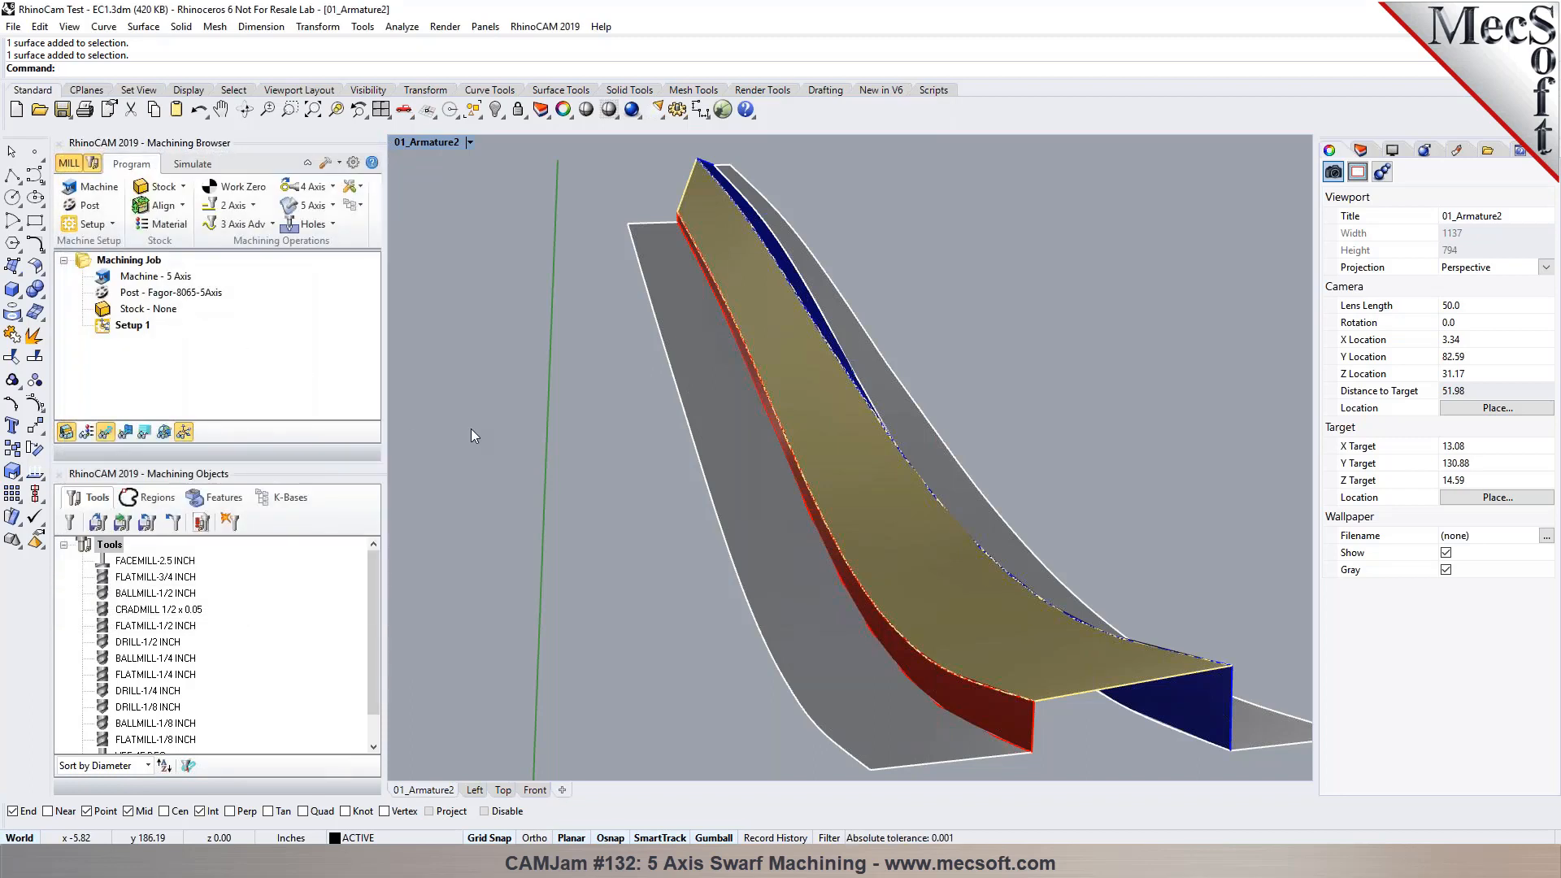
Step: Create a Part Box Stock around the part with 0 offsets in X, Y and Z
mouse_move(858, 490)
right_down()
mouse_move(829, 470)
mouse_move(862, 473)
right_up()
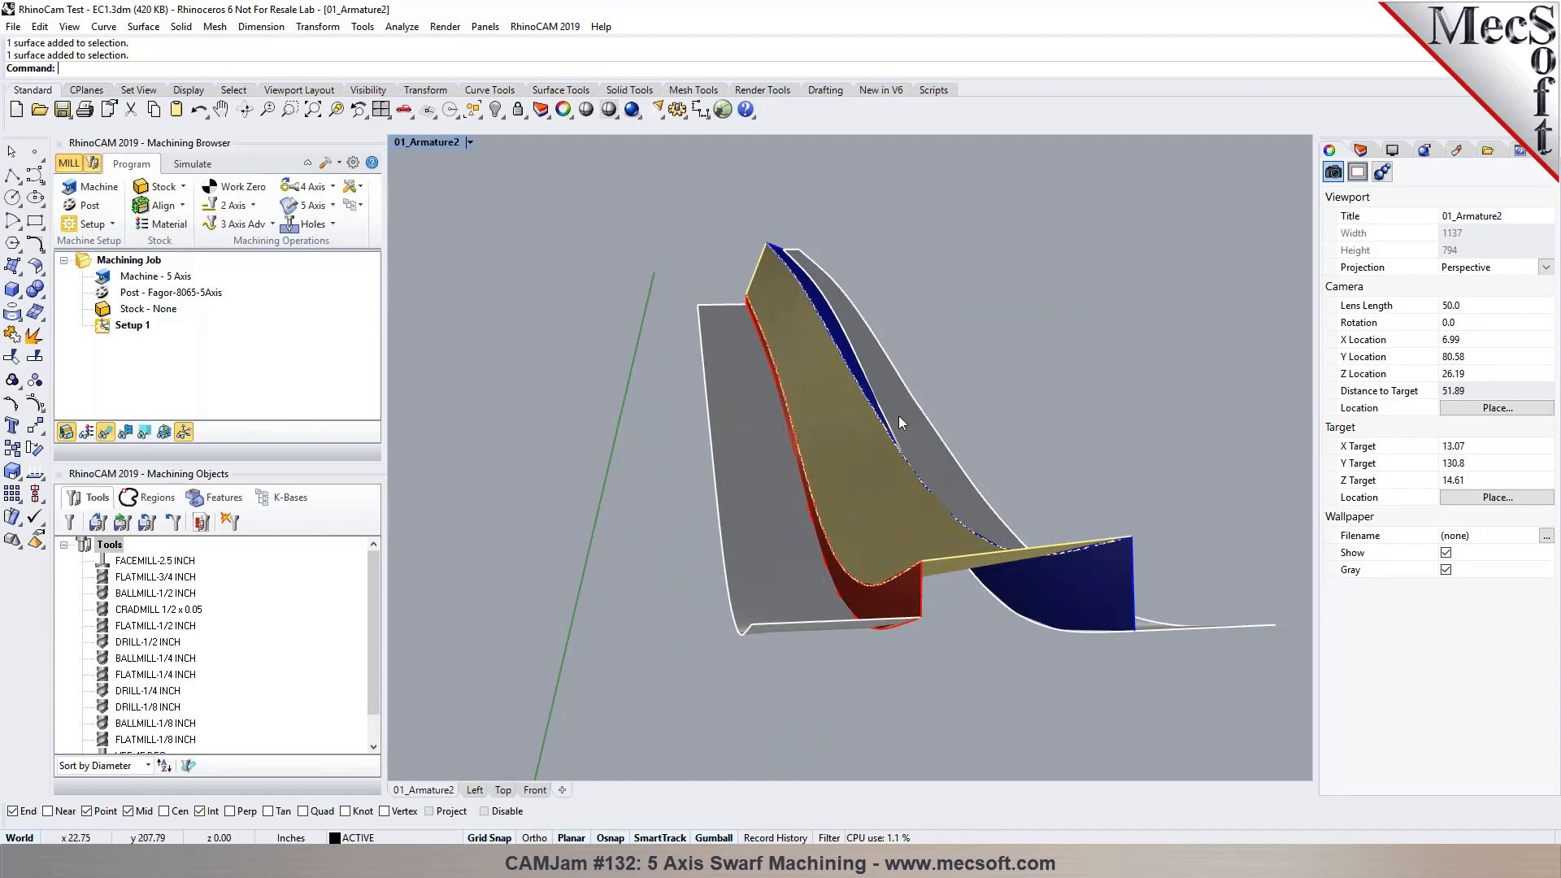
click(184, 188)
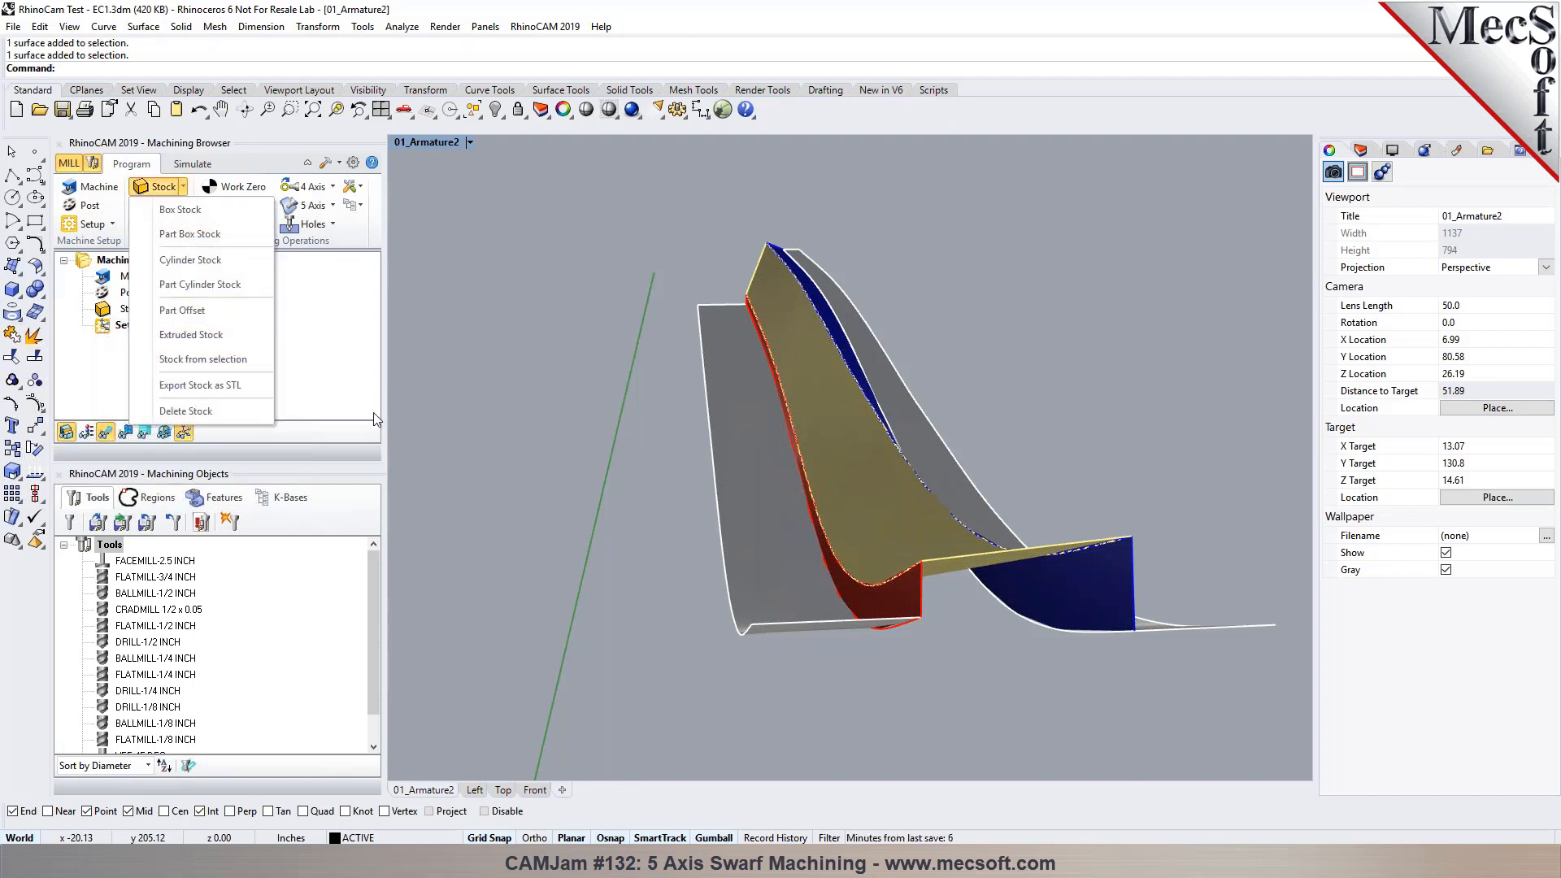
right_drag(603, 475, 838, 521)
click(174, 189)
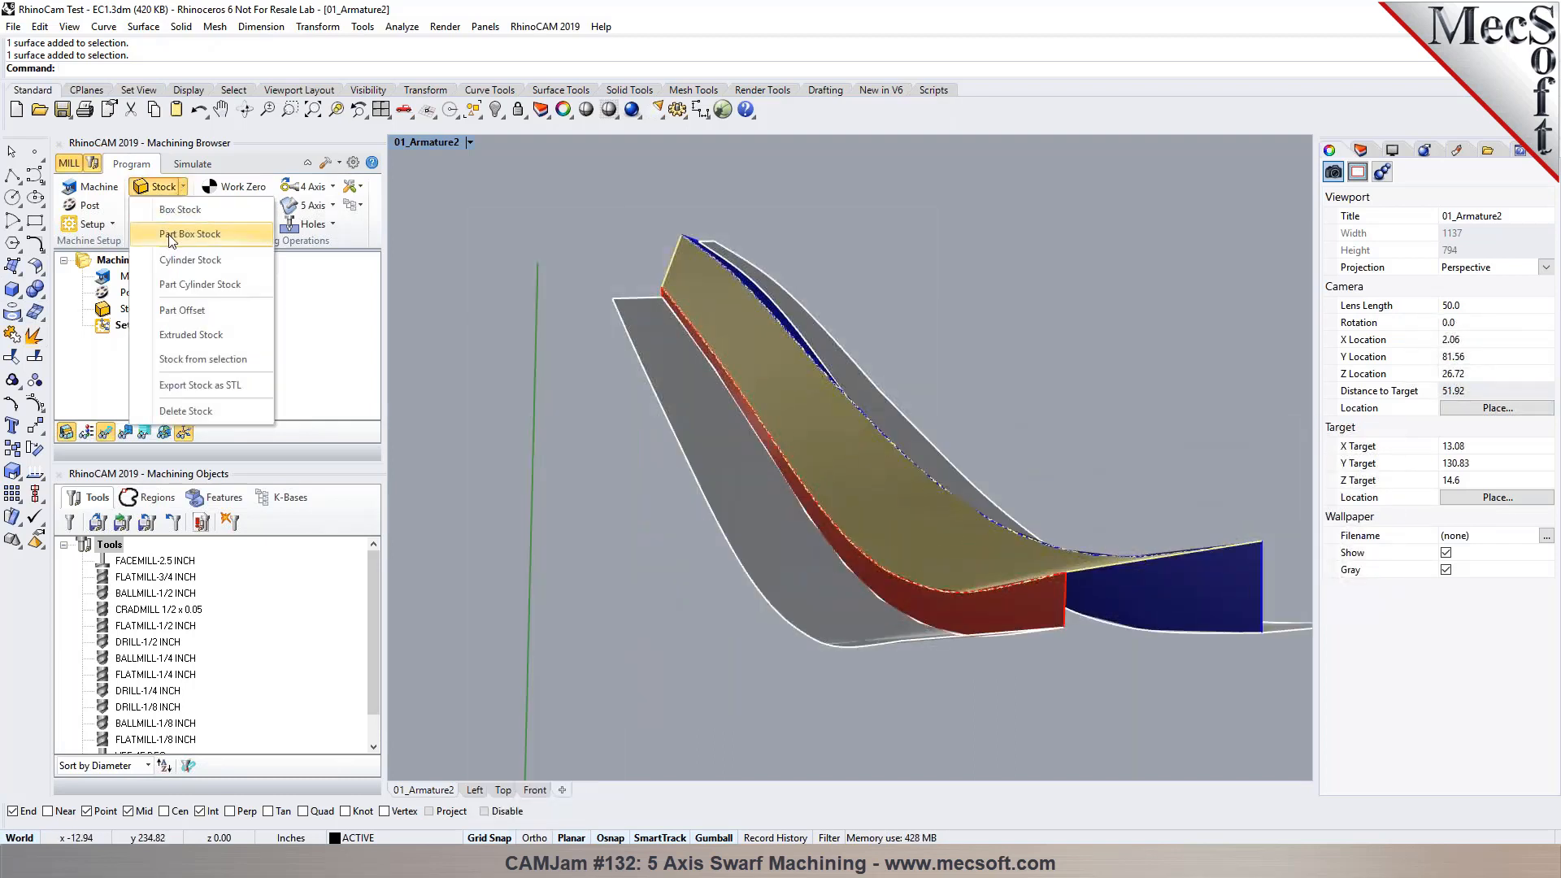
click(172, 234)
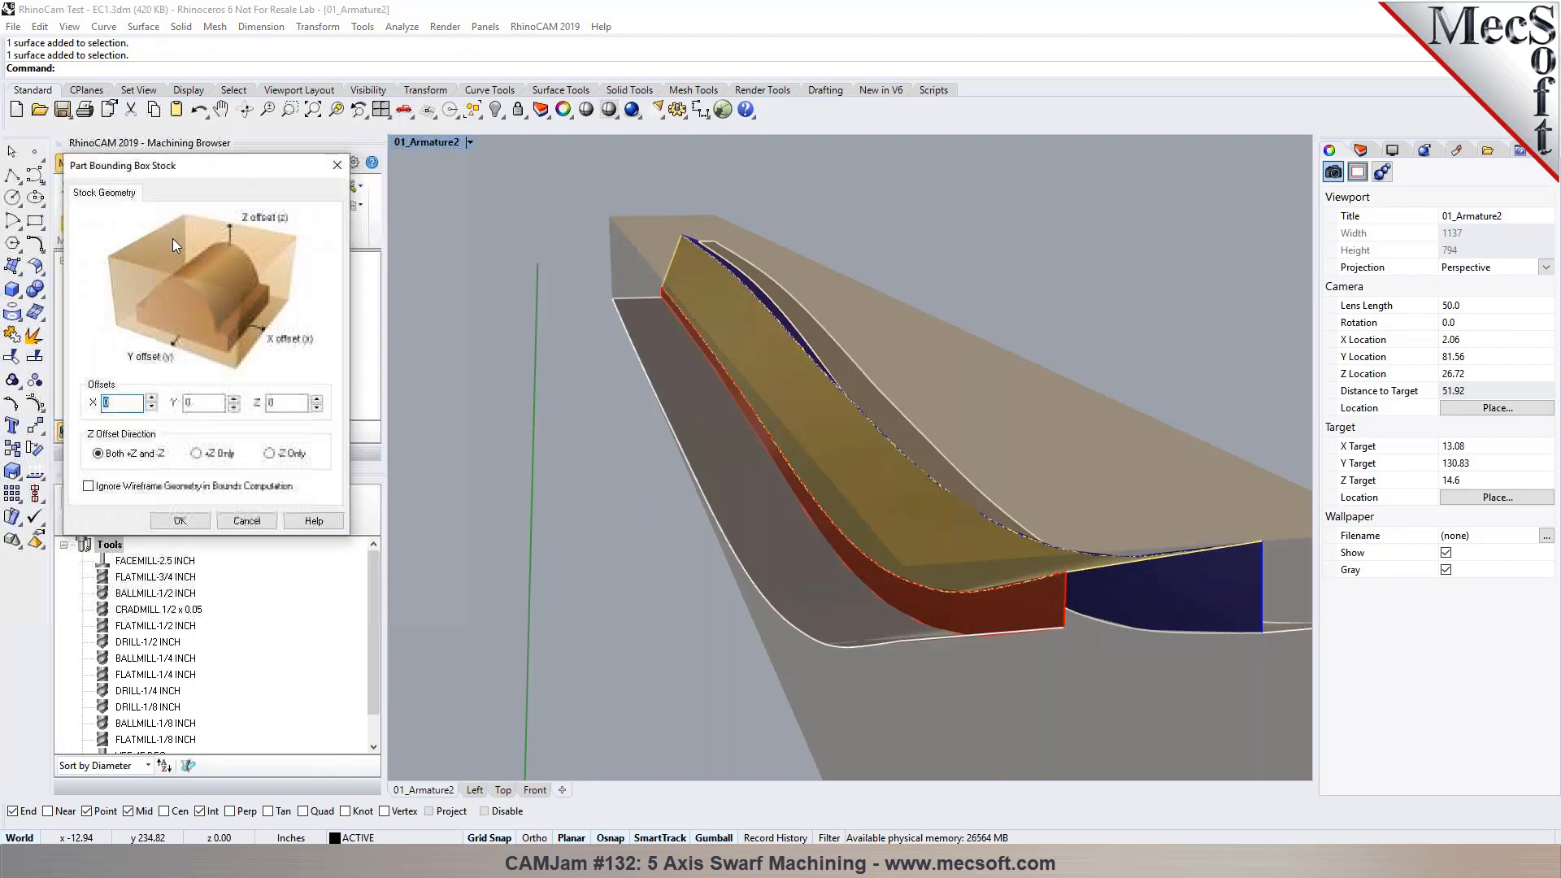
click(153, 519)
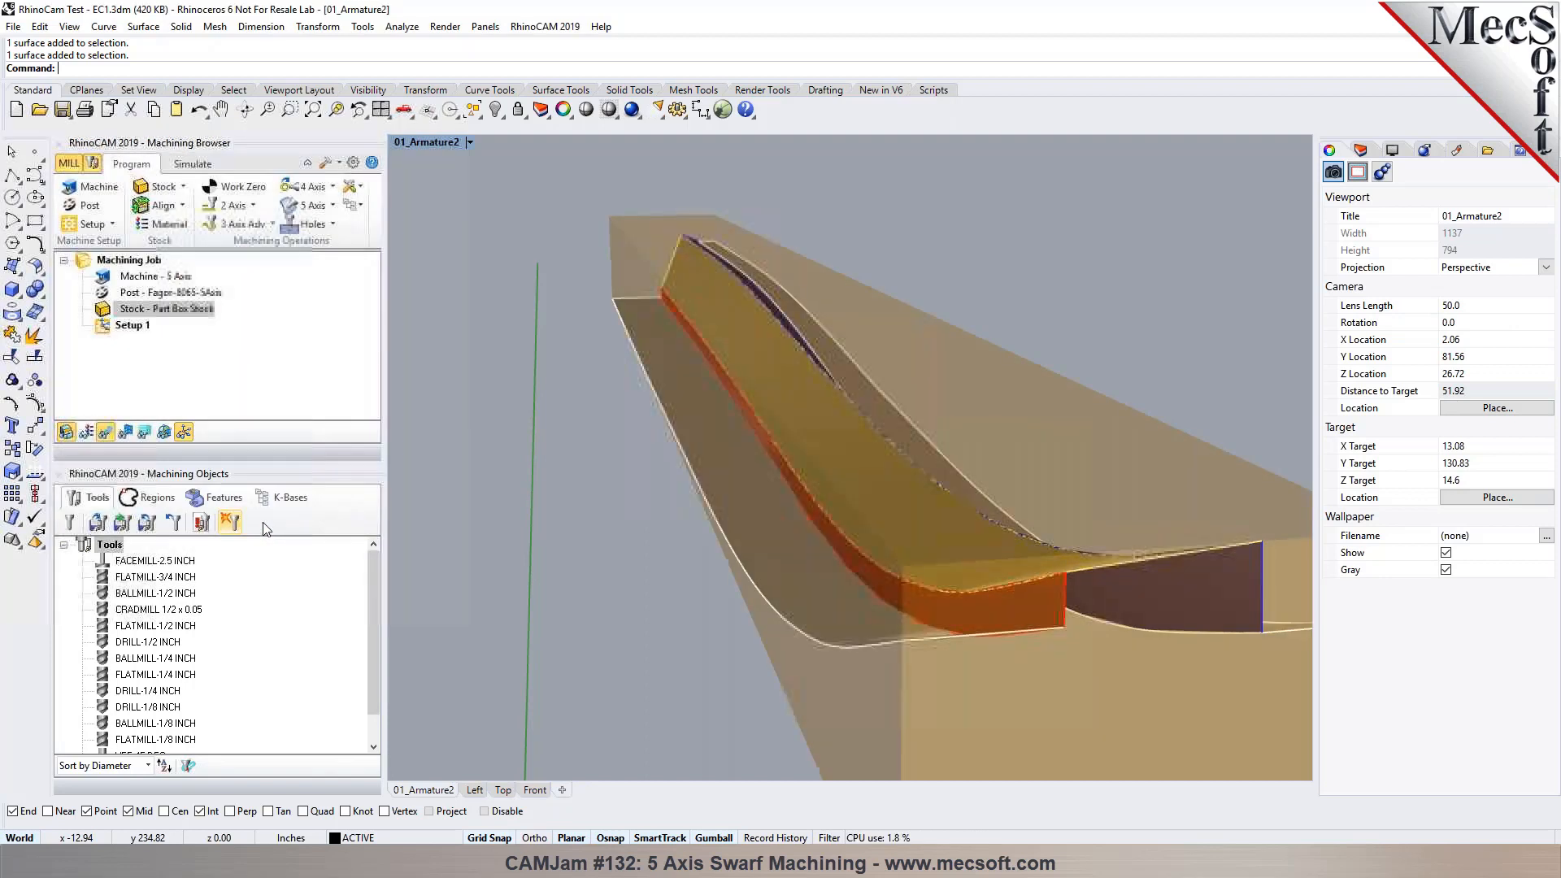
mouse_move(656, 522)
right_down()
mouse_move(593, 499)
mouse_move(700, 511)
mouse_move(669, 524)
right_up()
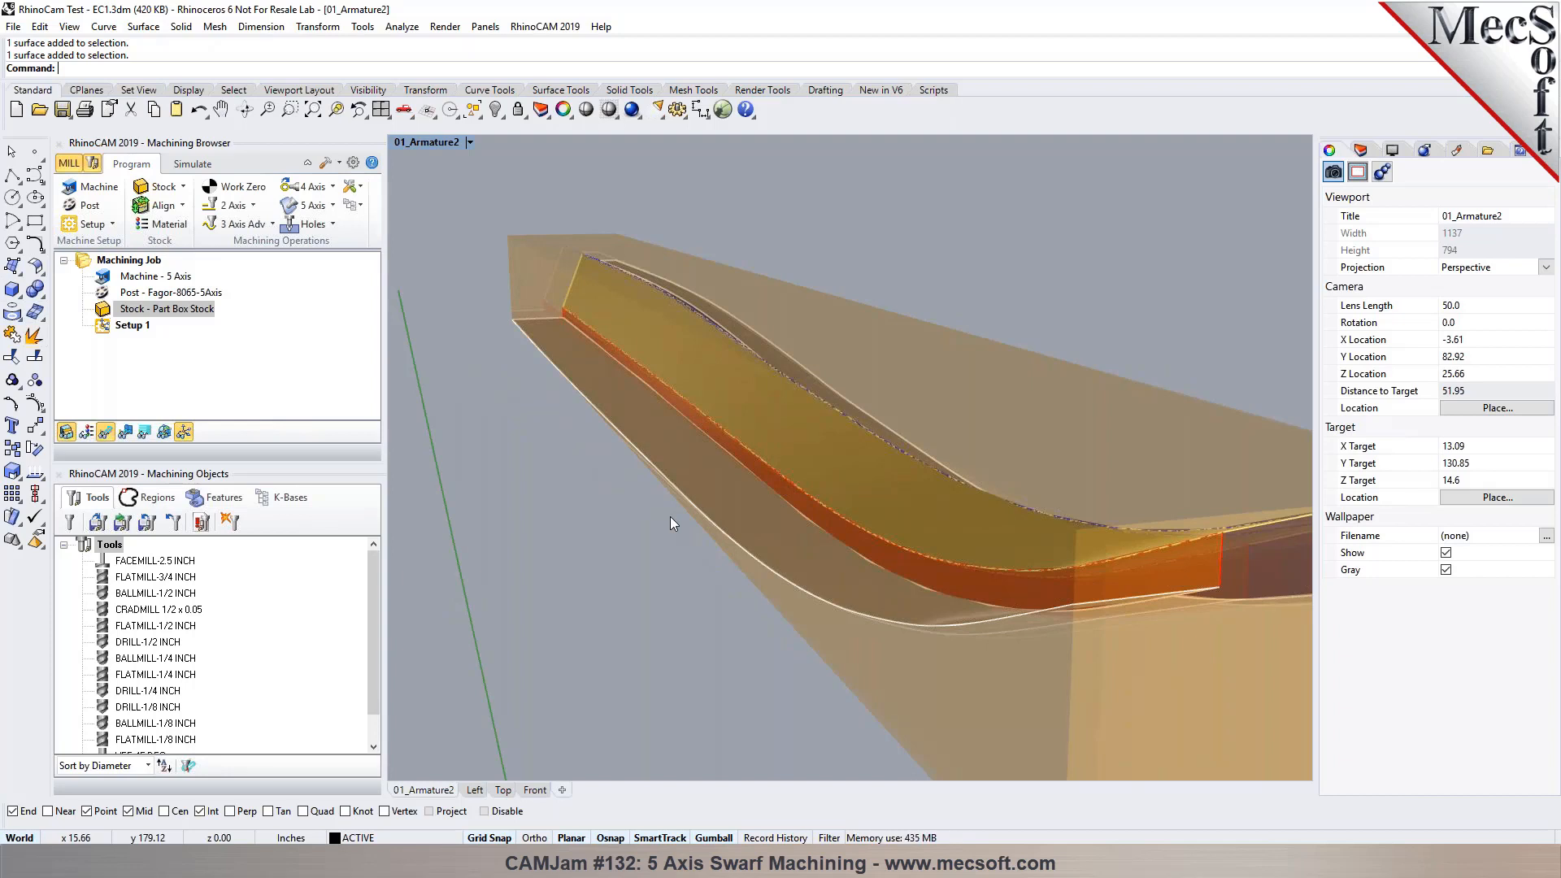
click(240, 229)
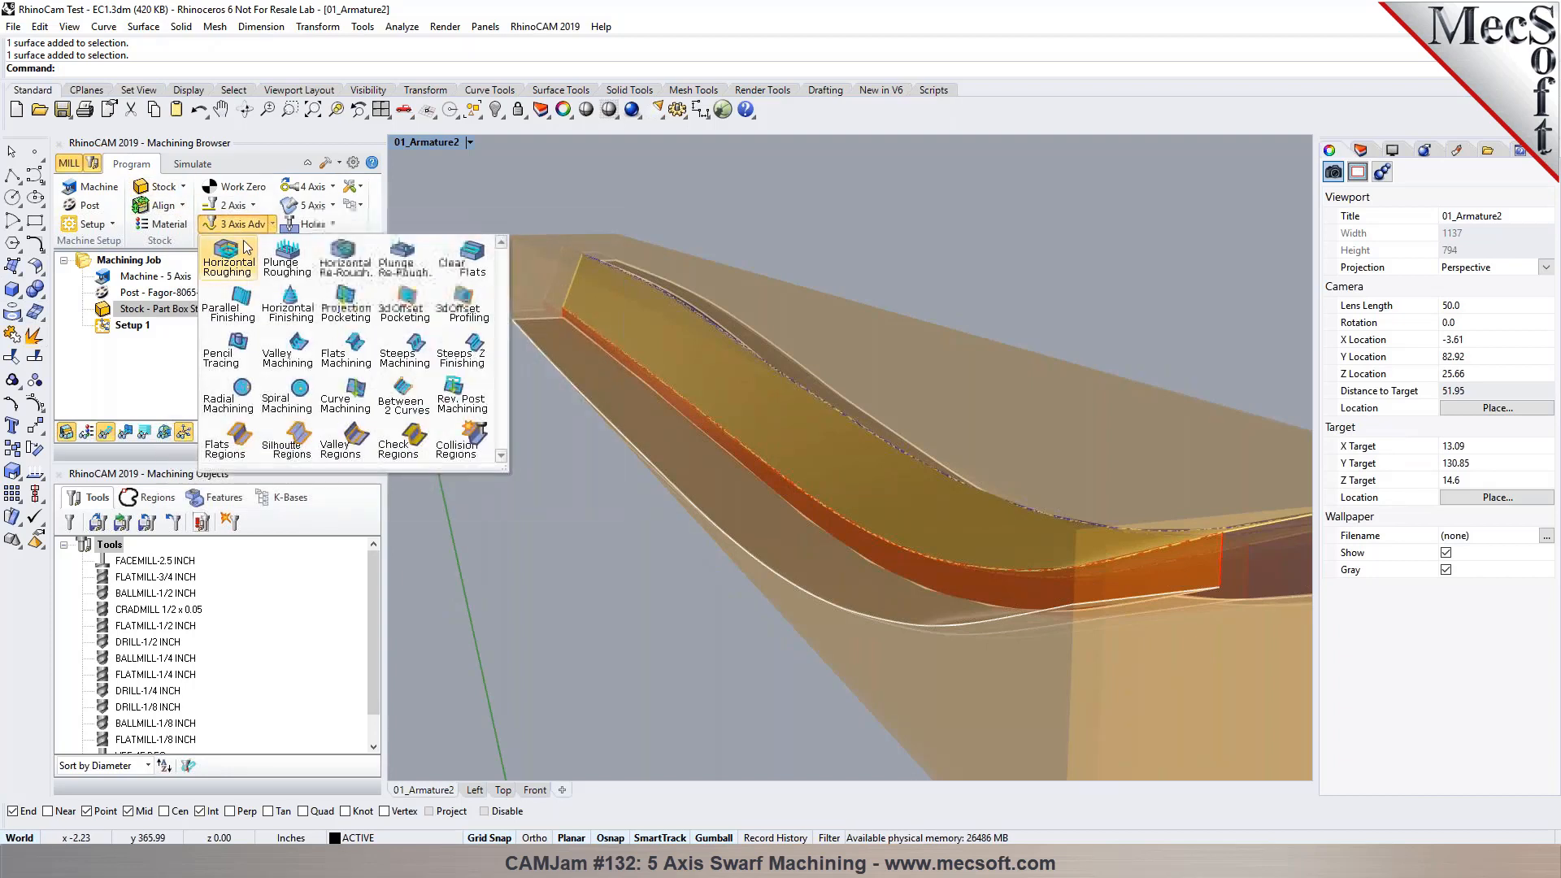
click(269, 230)
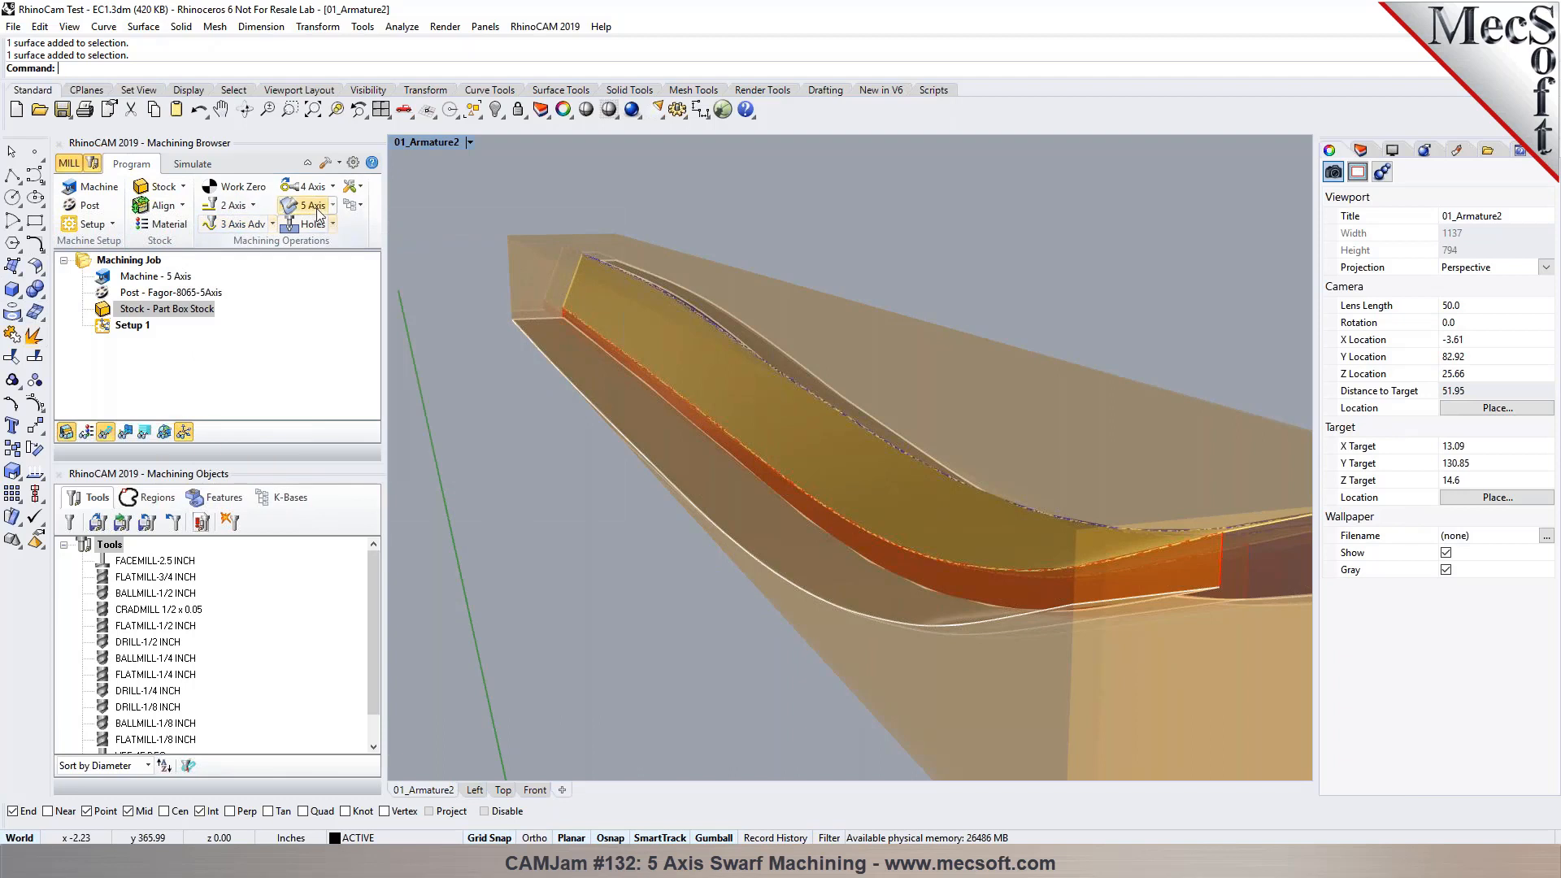
click(313, 205)
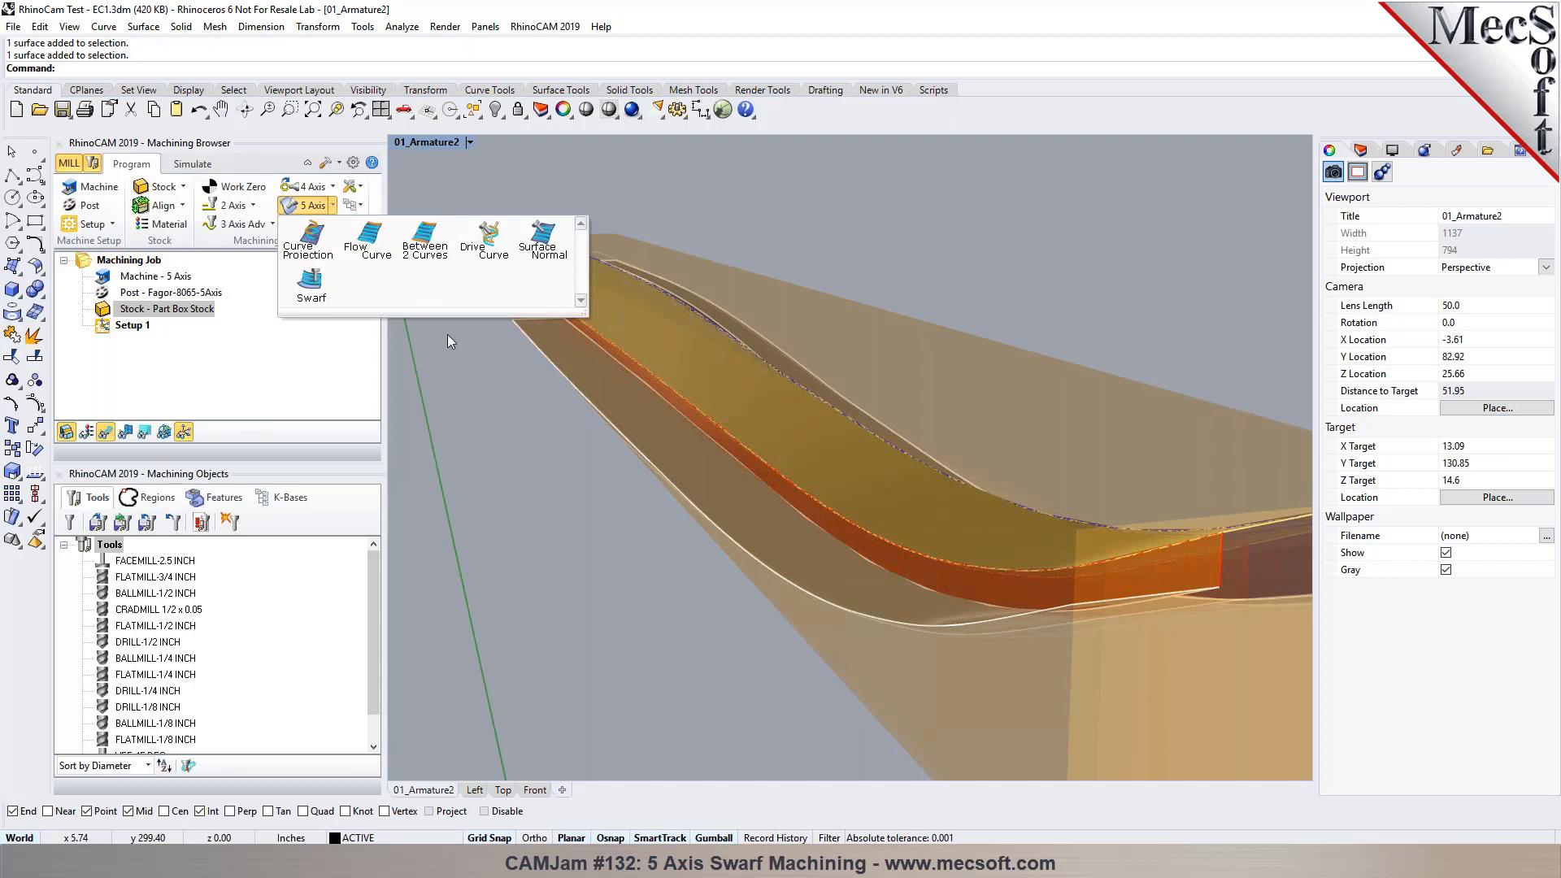
click(485, 434)
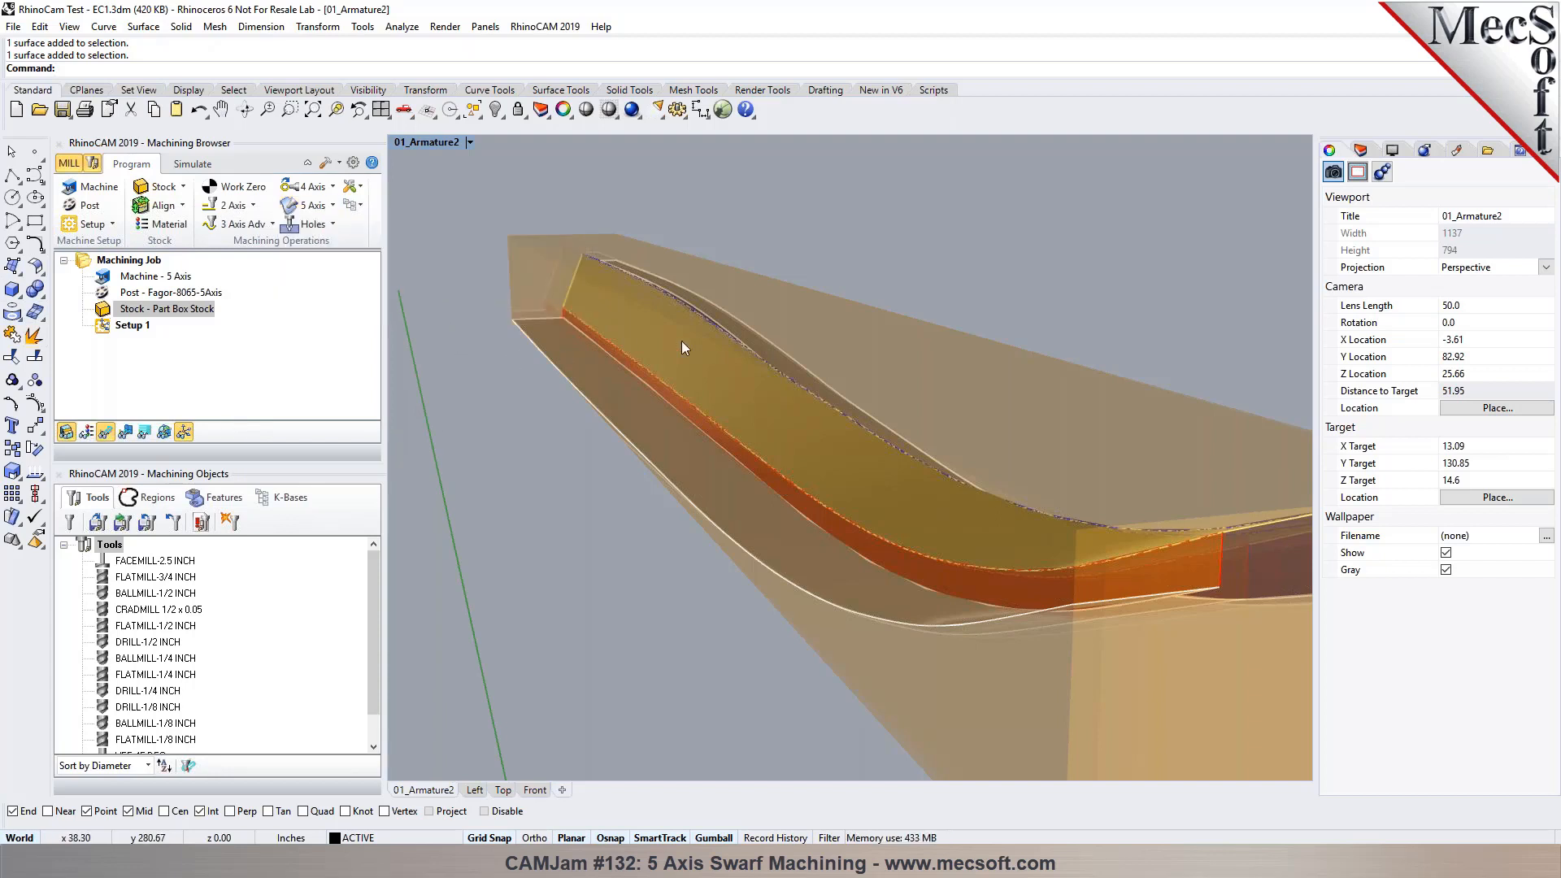
Step: Hide the stock, select the part's five surfaces and try to define the stock from that selection
click(129, 260)
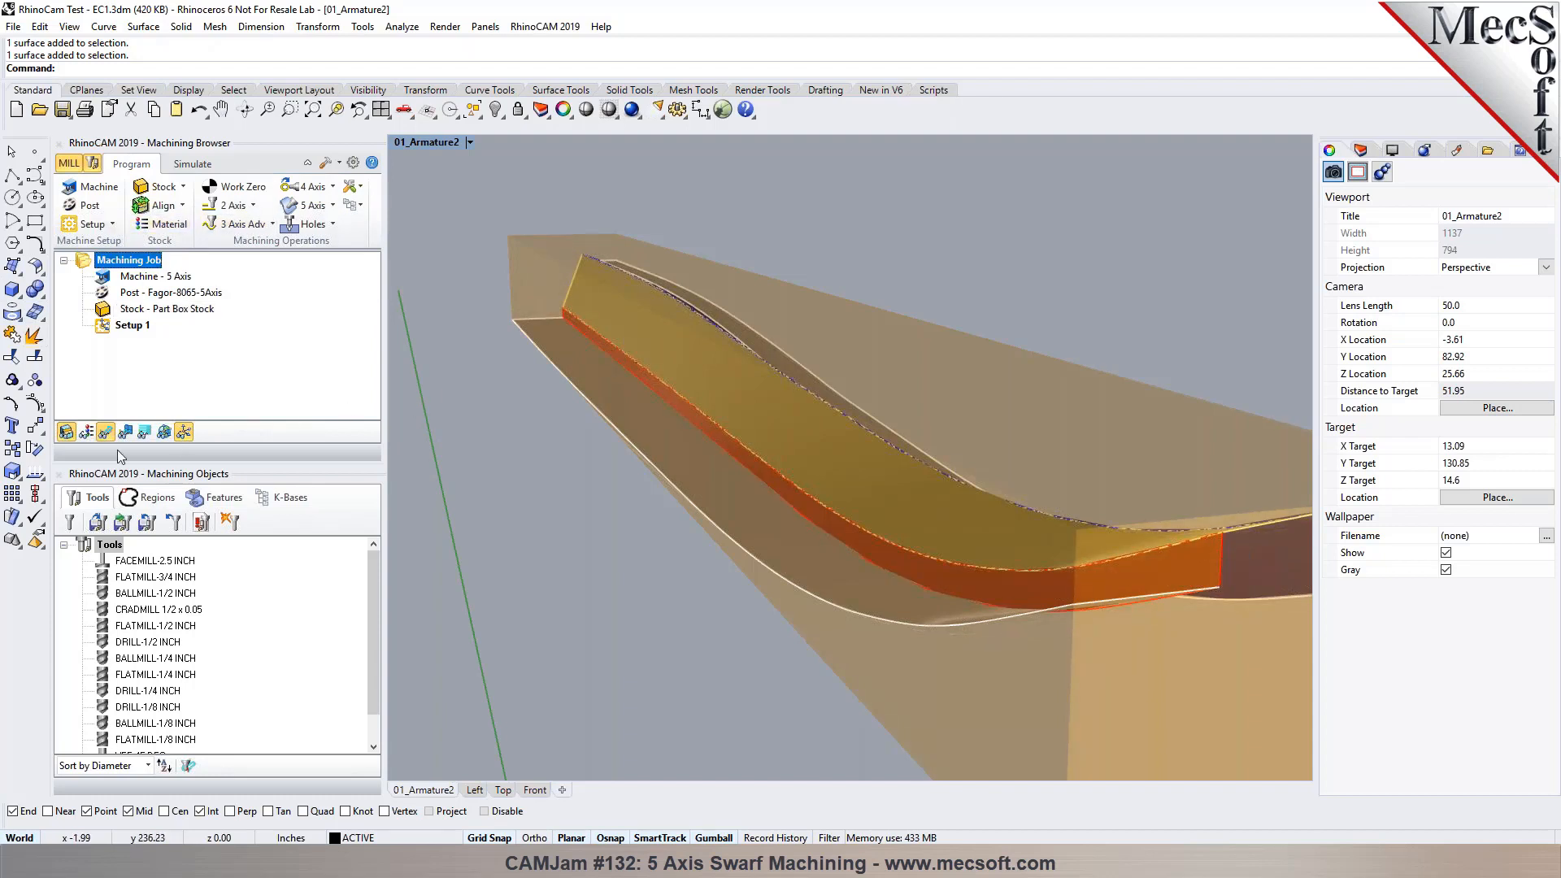
click(65, 431)
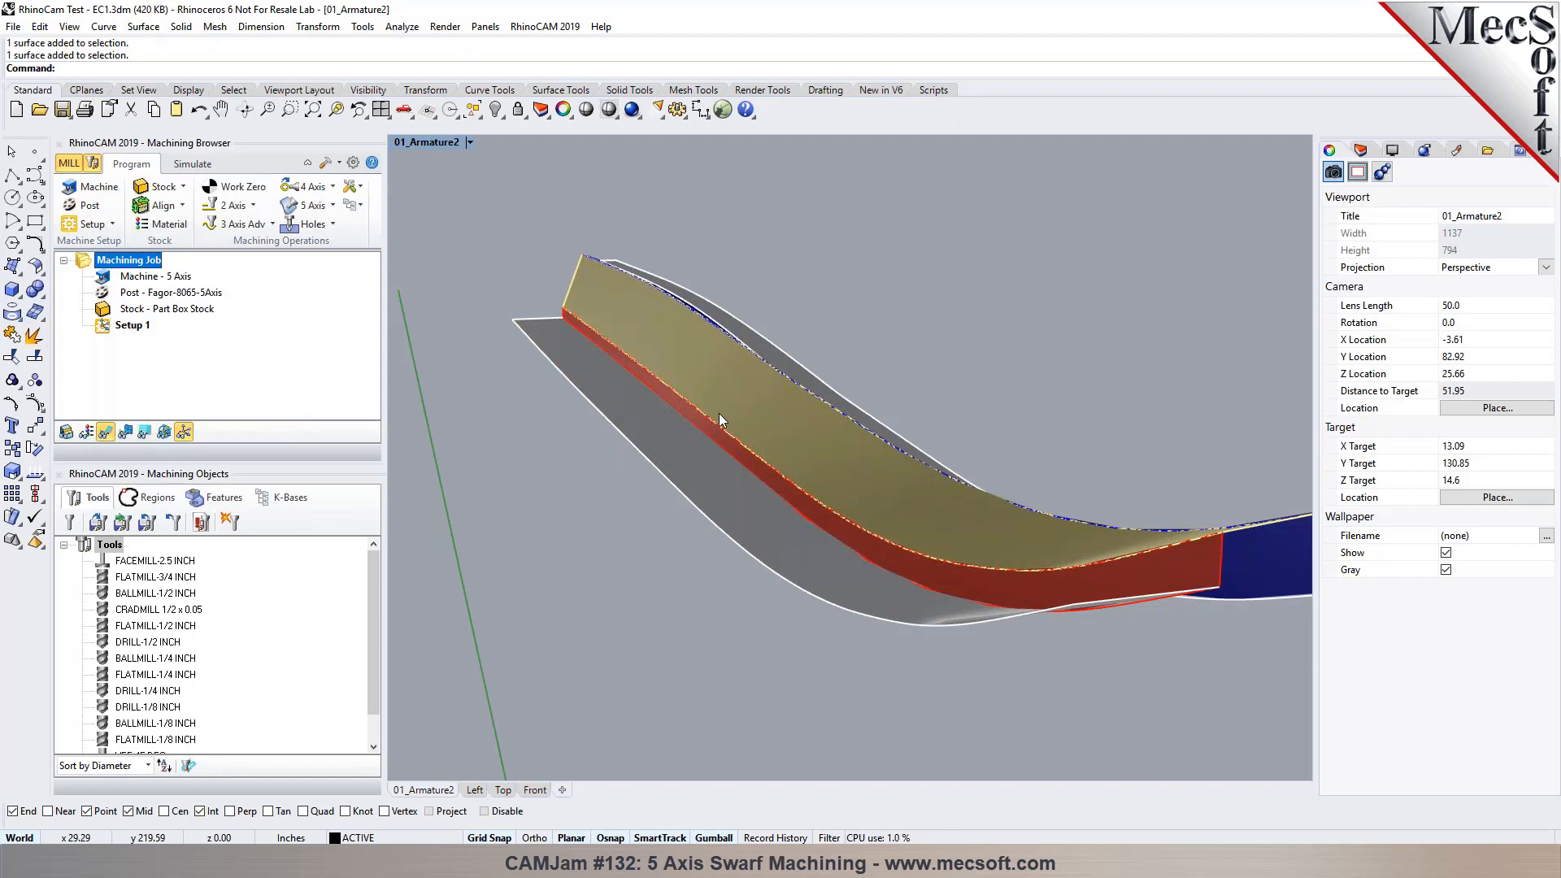
scroll(718, 412, down, 3)
right_drag(697, 415, 747, 441)
drag(621, 213, 1109, 602)
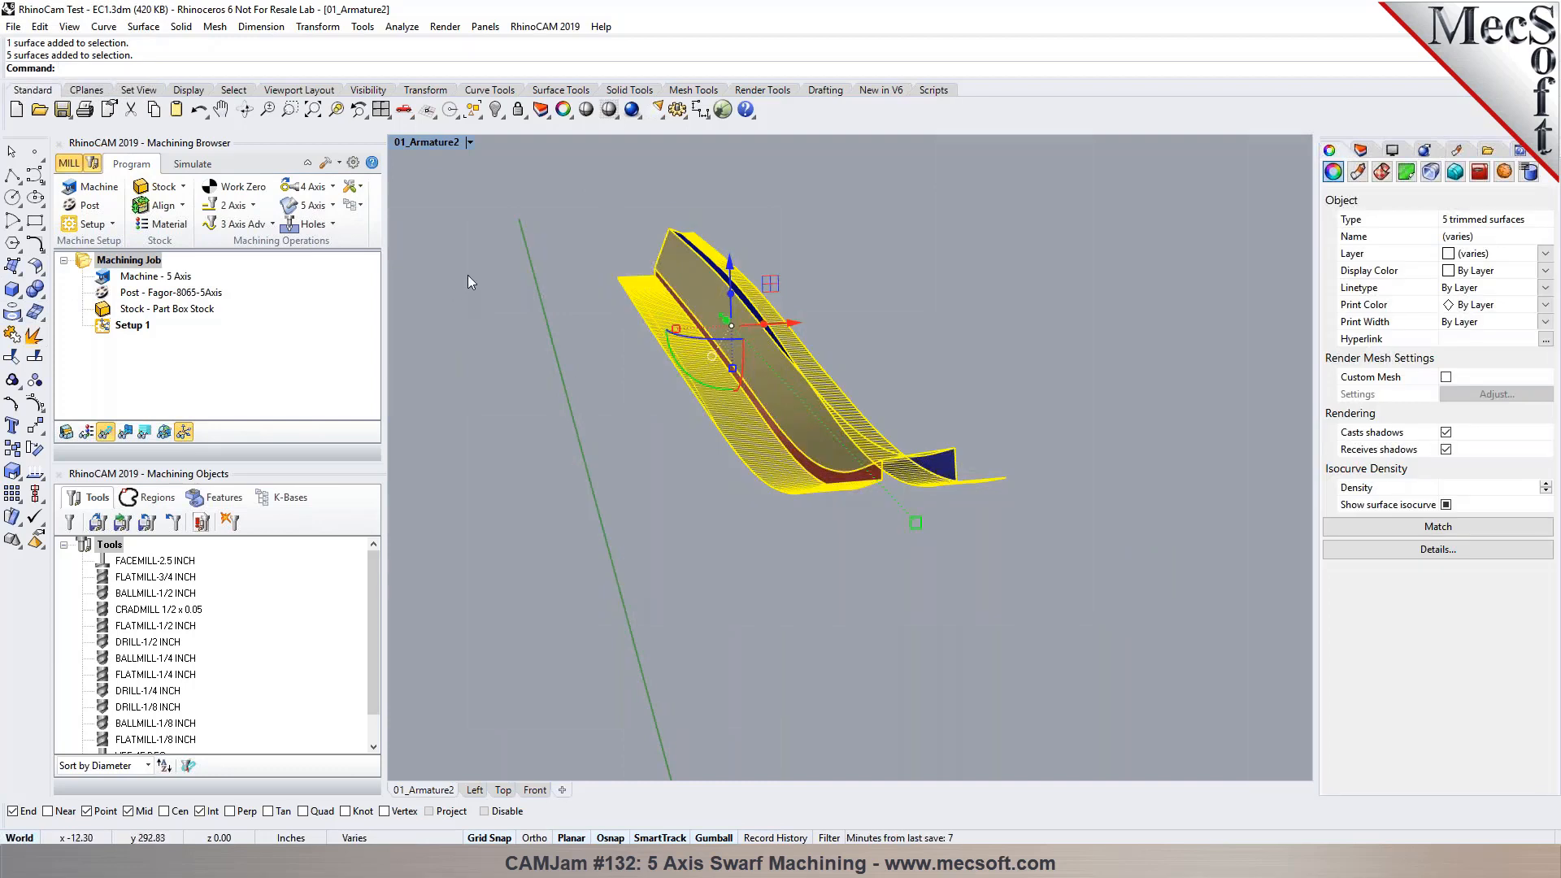
click(162, 186)
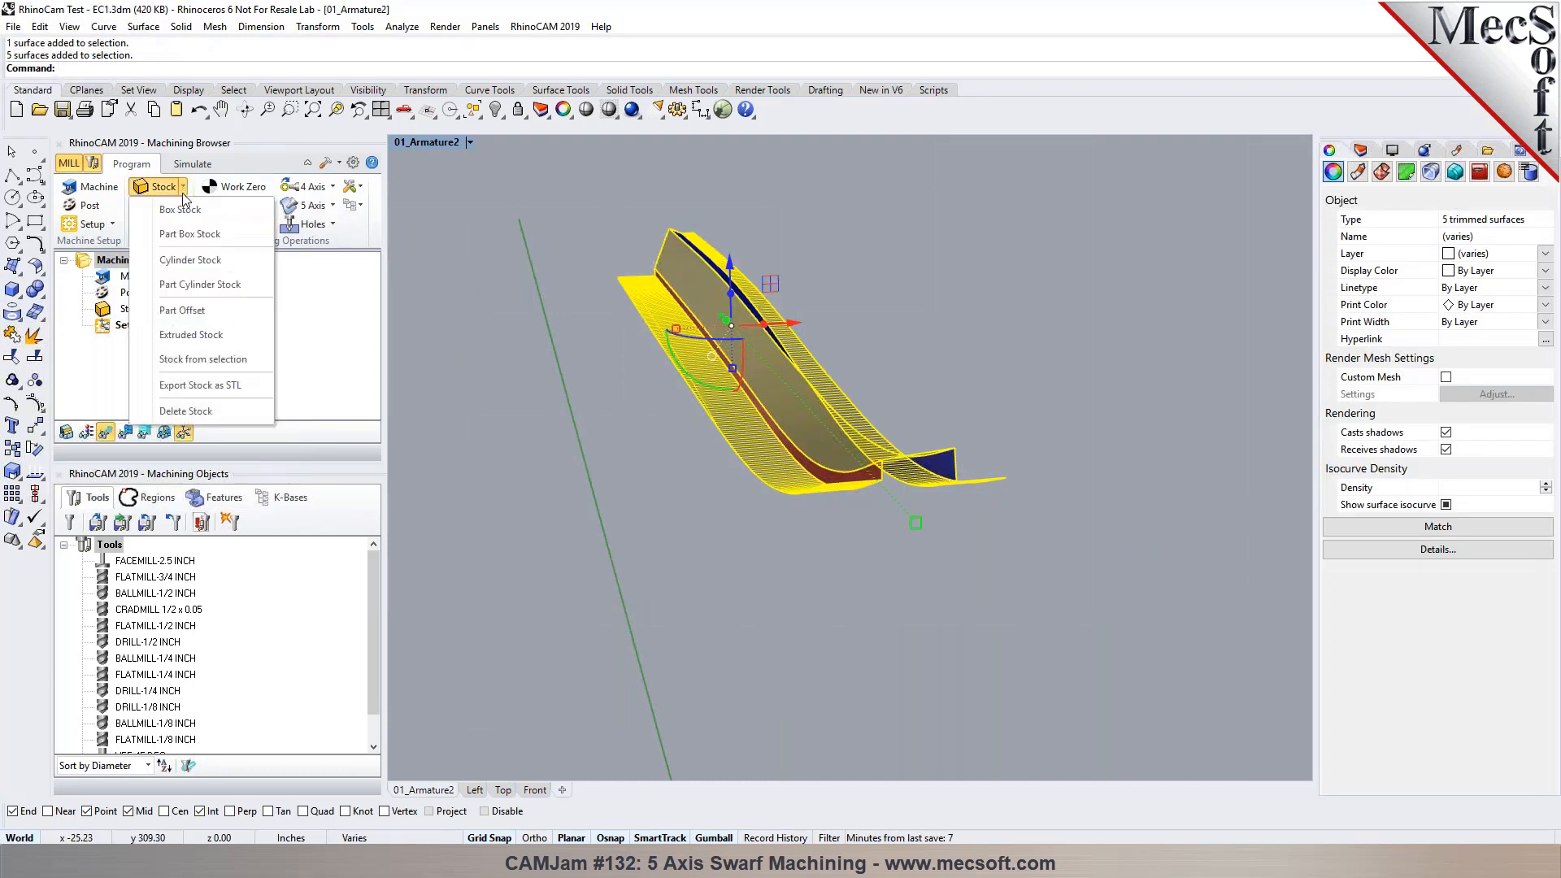
click(198, 364)
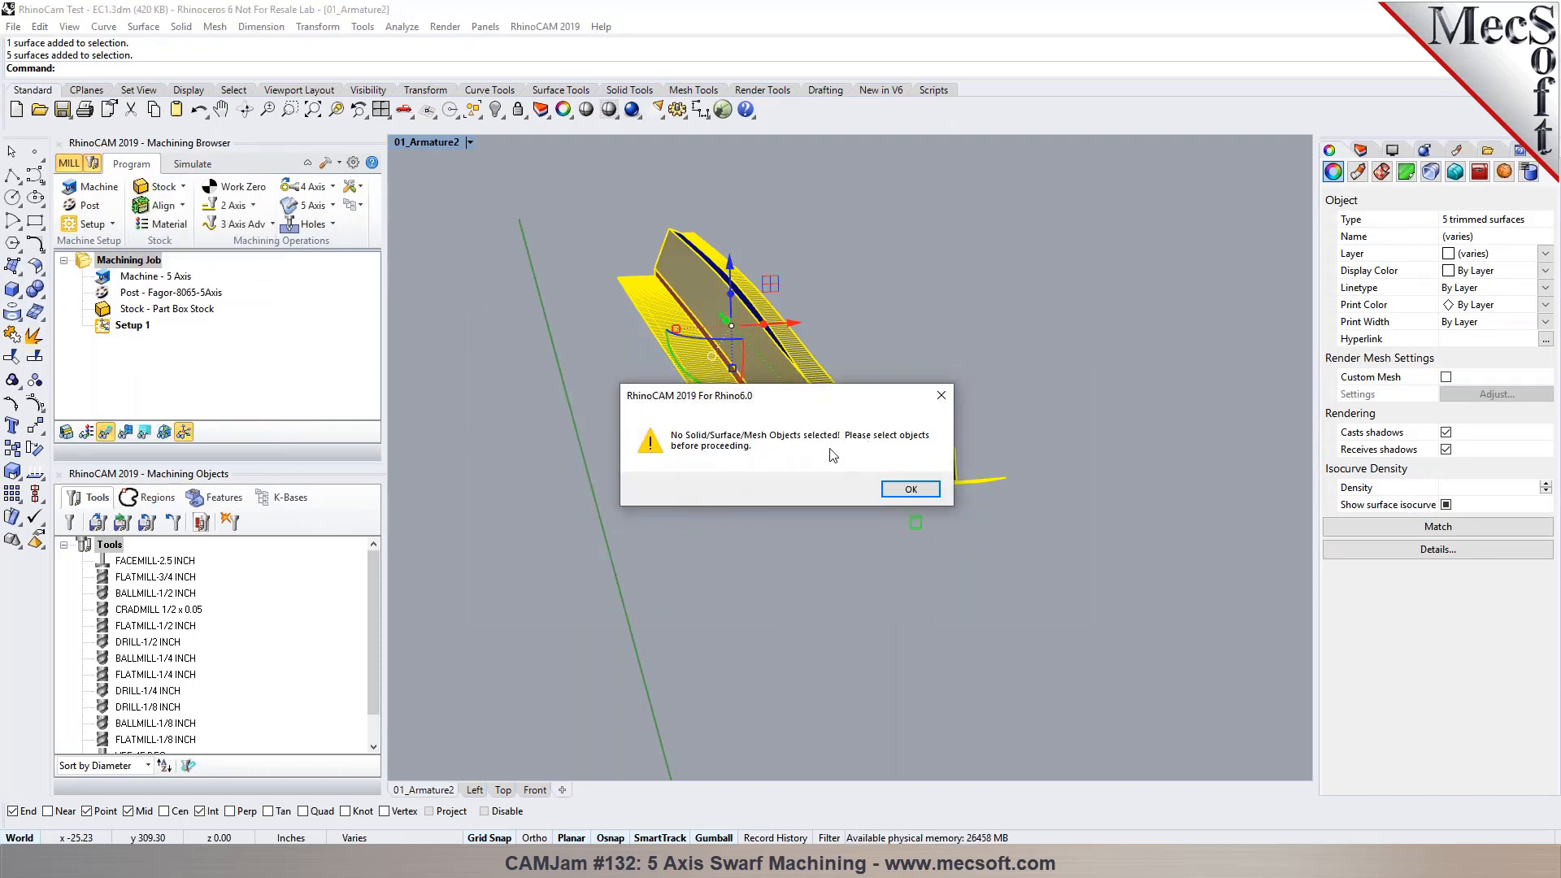
click(910, 495)
click(787, 291)
scroll(785, 293, up, 3)
right_drag(782, 297, 817, 321)
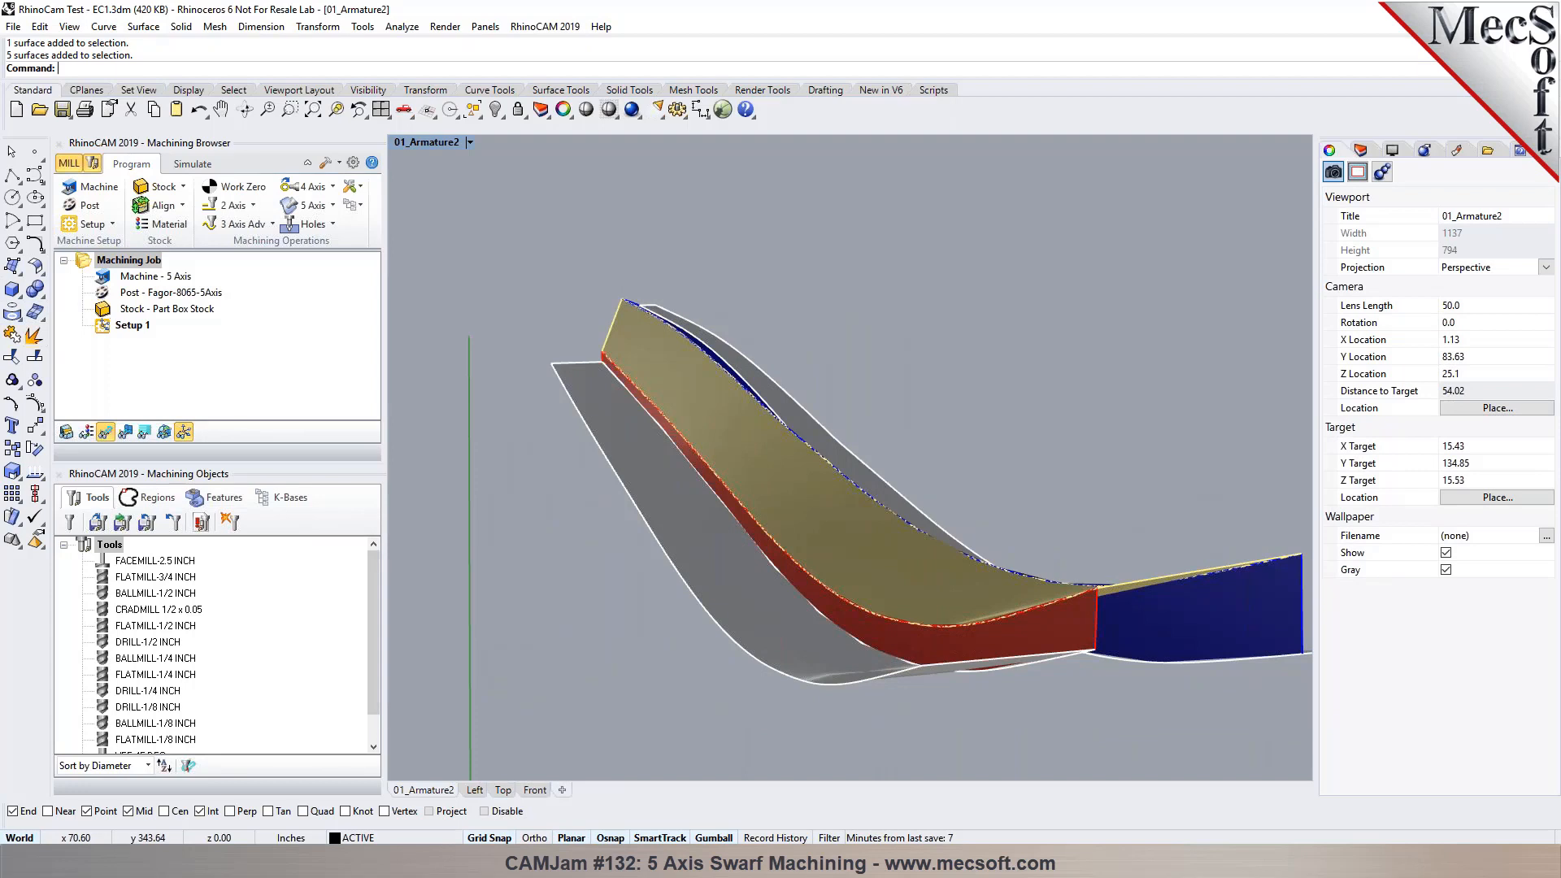
Step: Display the list of model layers for the part's surfaces
right_drag(476, 335, 476, 347)
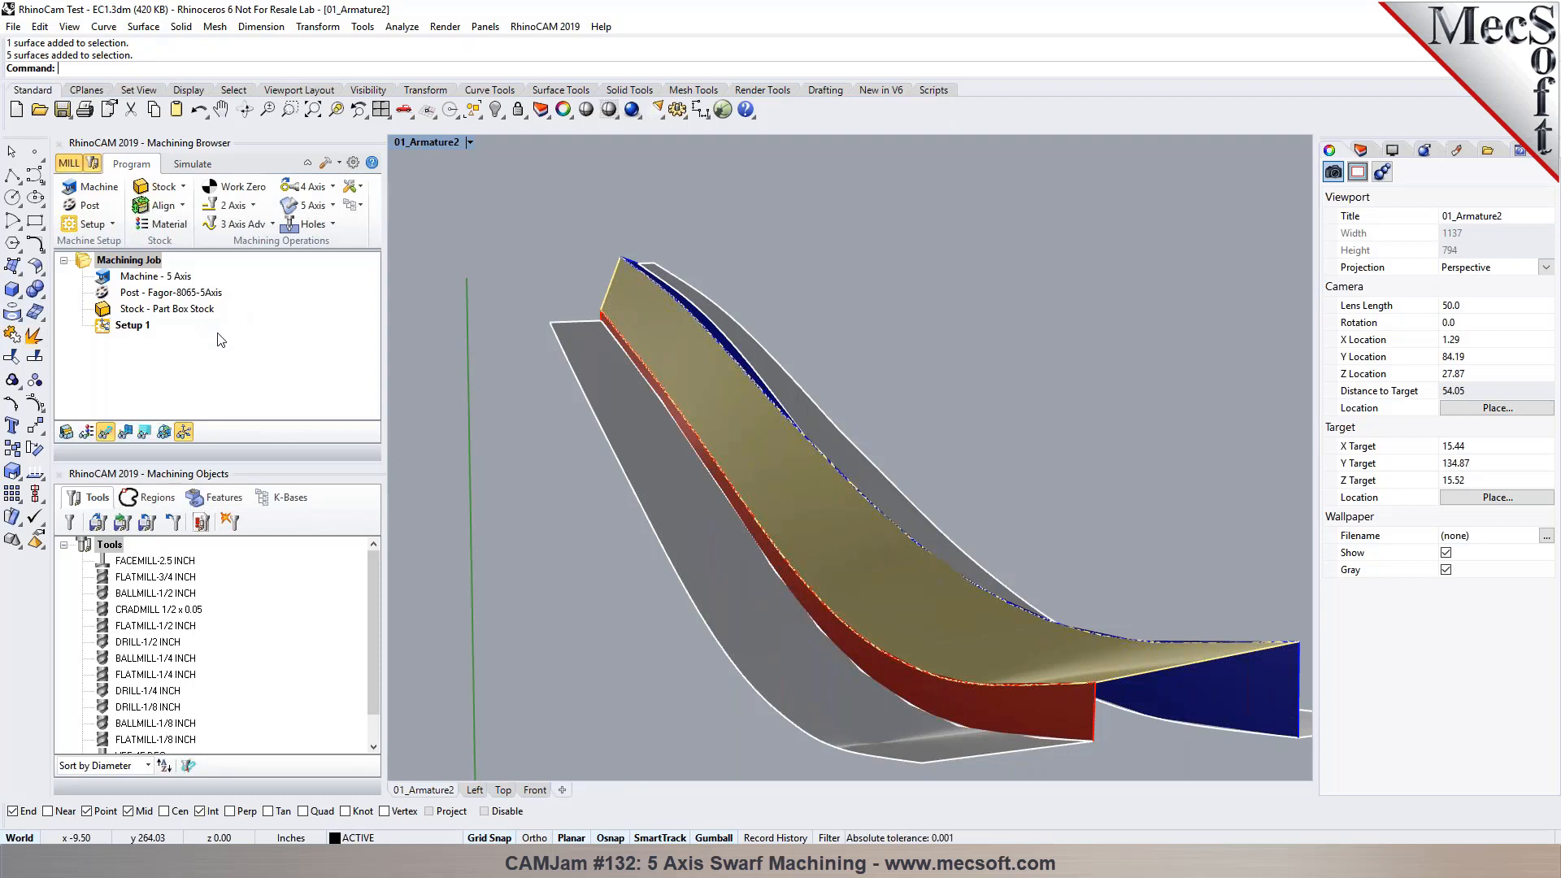
scroll(572, 462, down, 1)
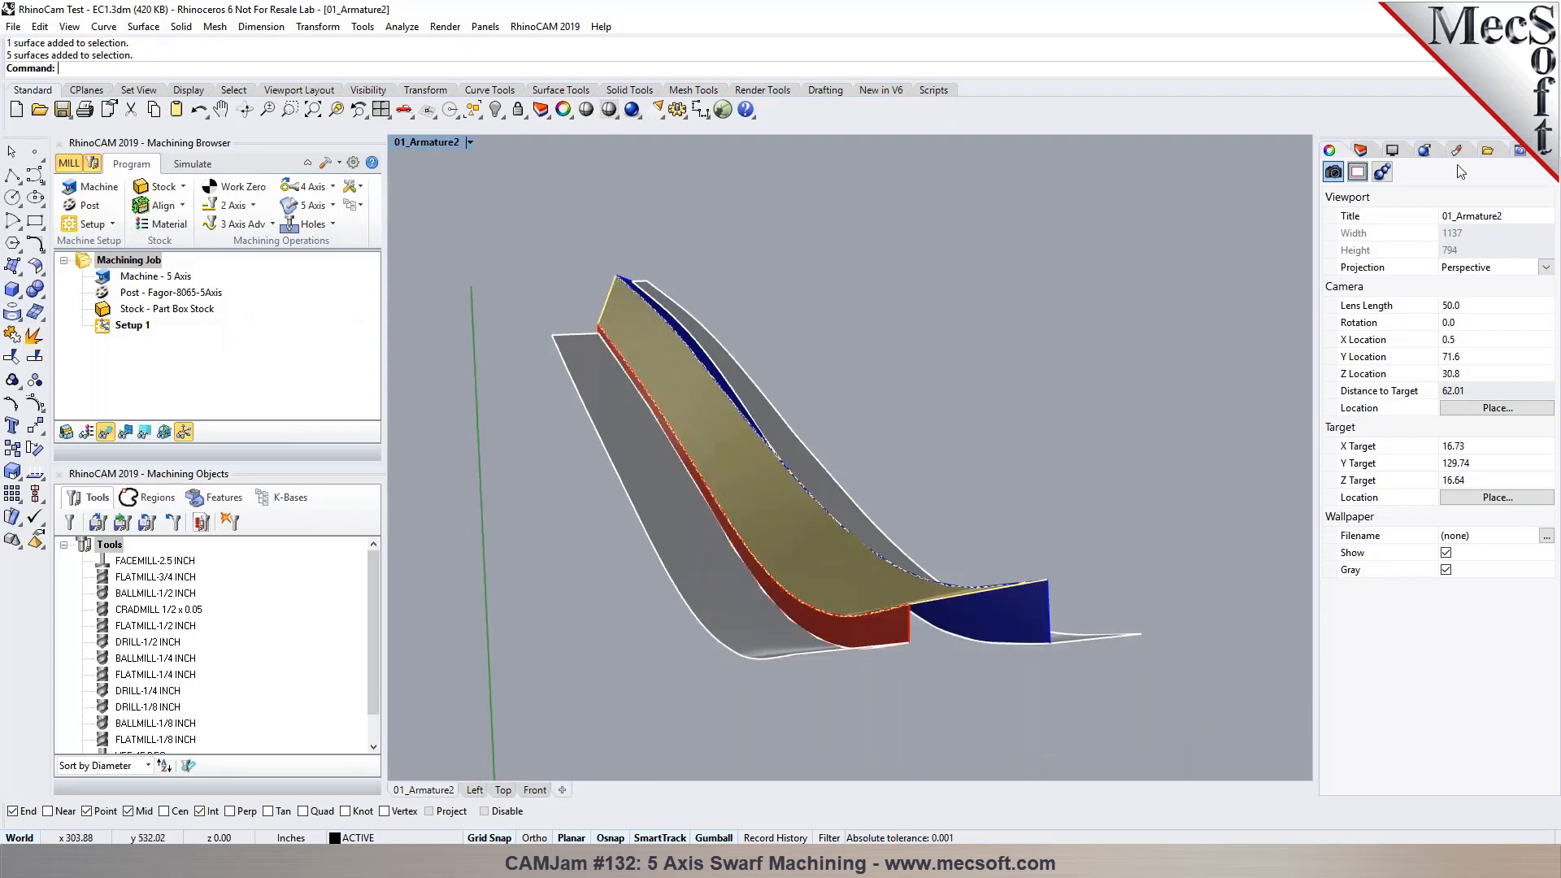
click(1370, 154)
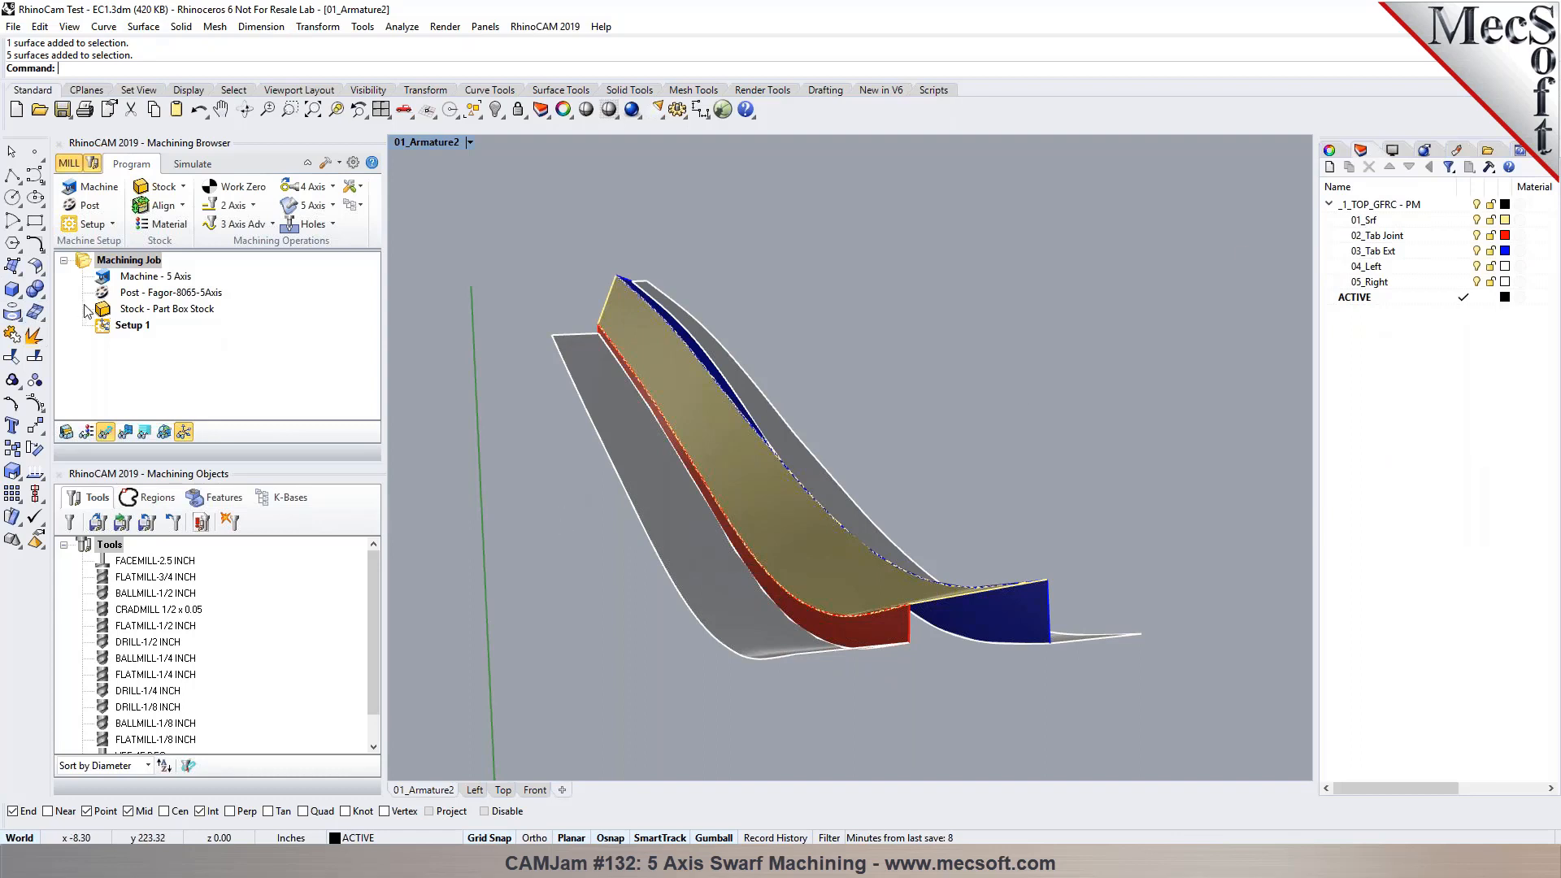
Step: Show the Part Box Stock around the part and delete it from the machining job
click(126, 310)
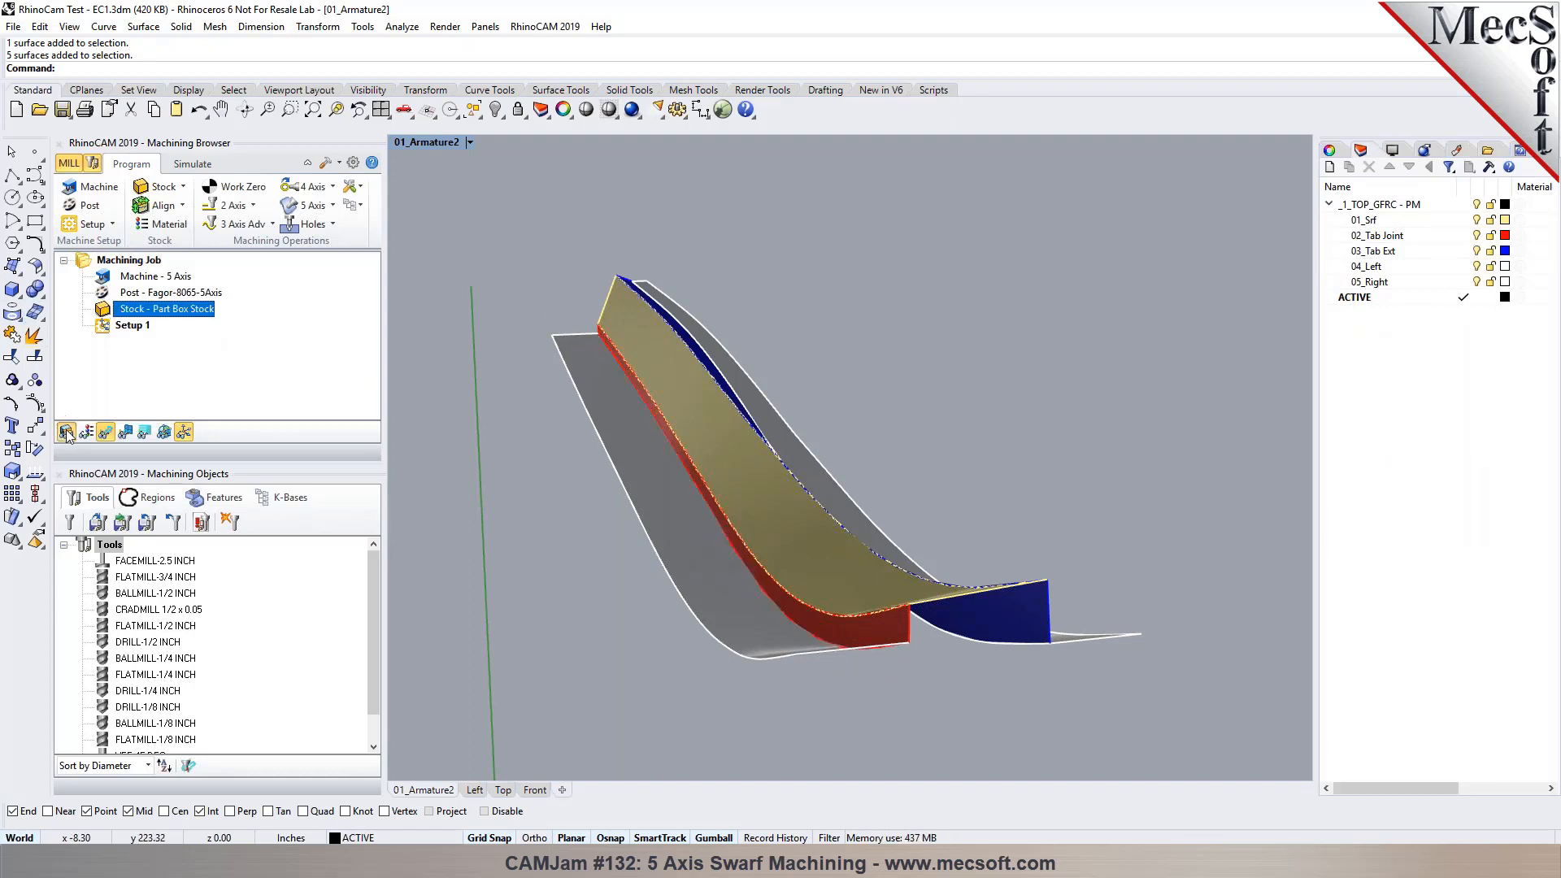
click(67, 432)
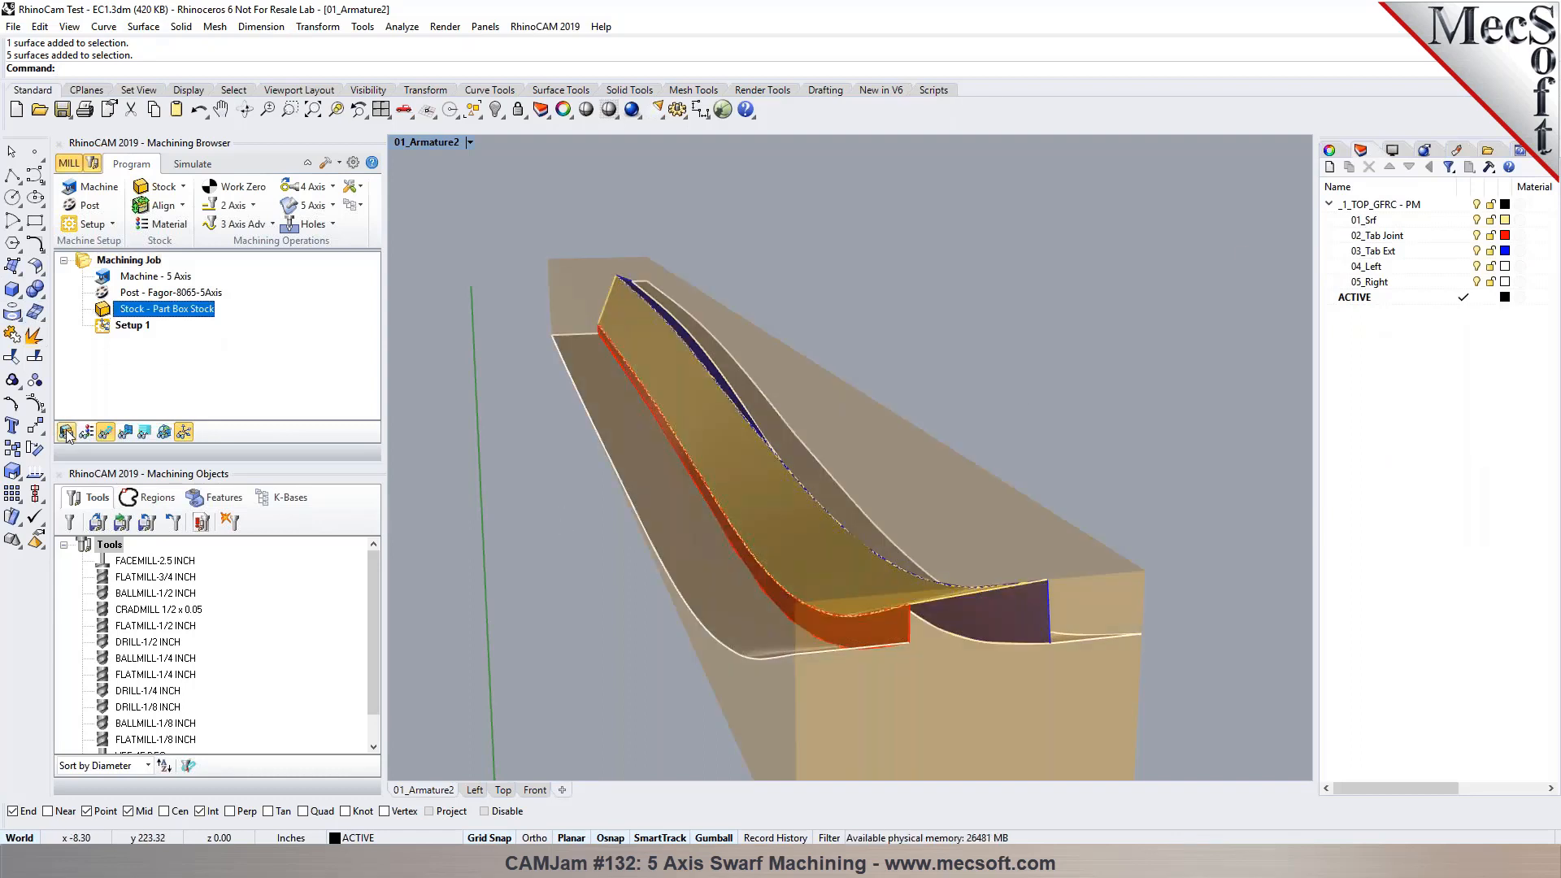
right_click(161, 313)
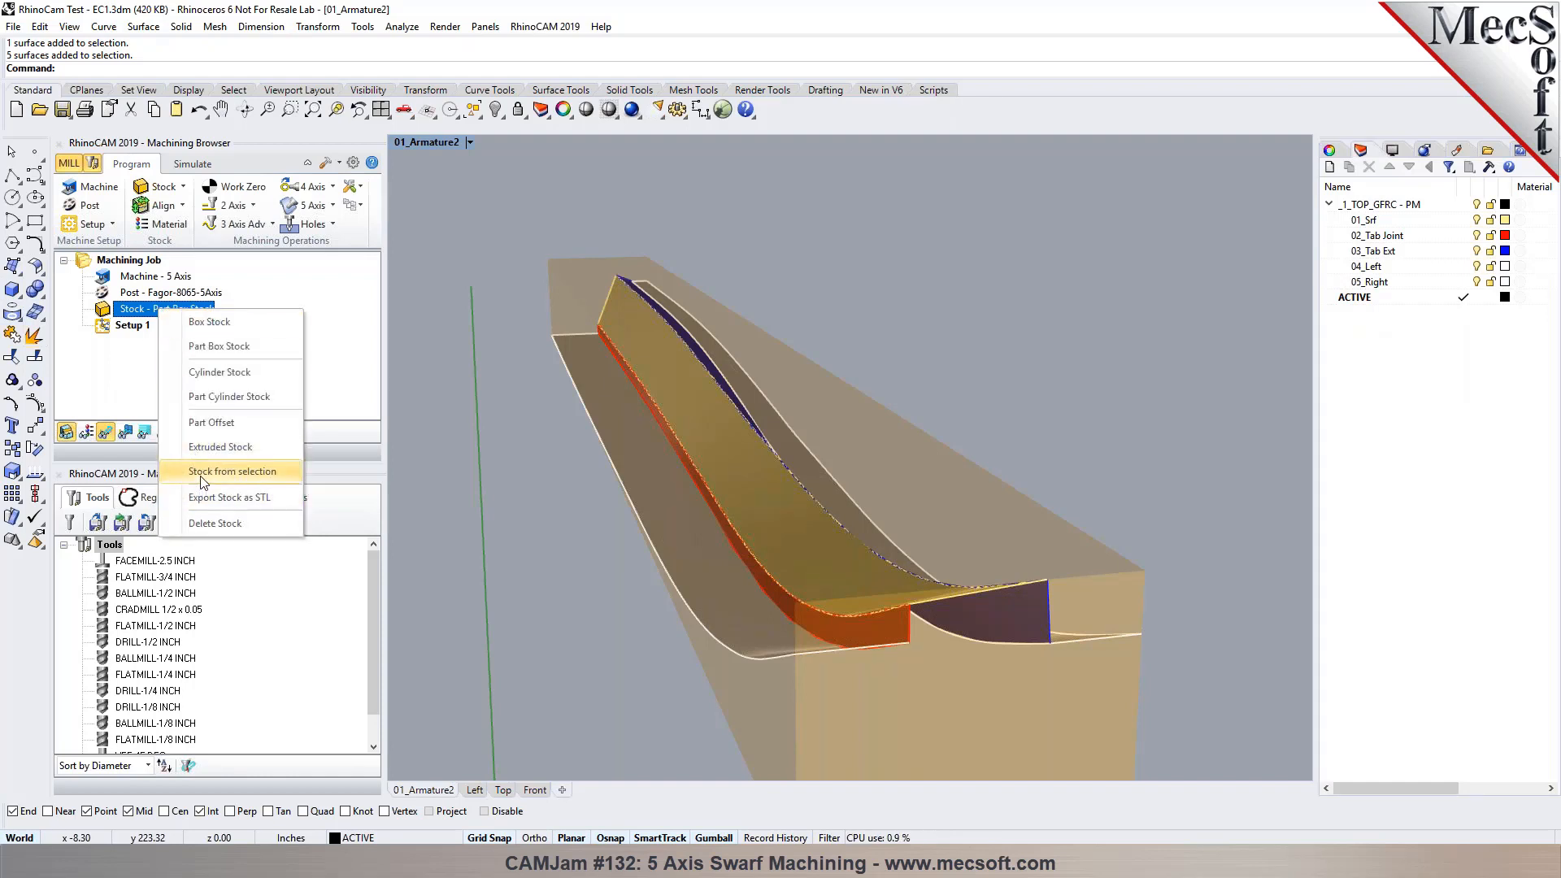
click(213, 523)
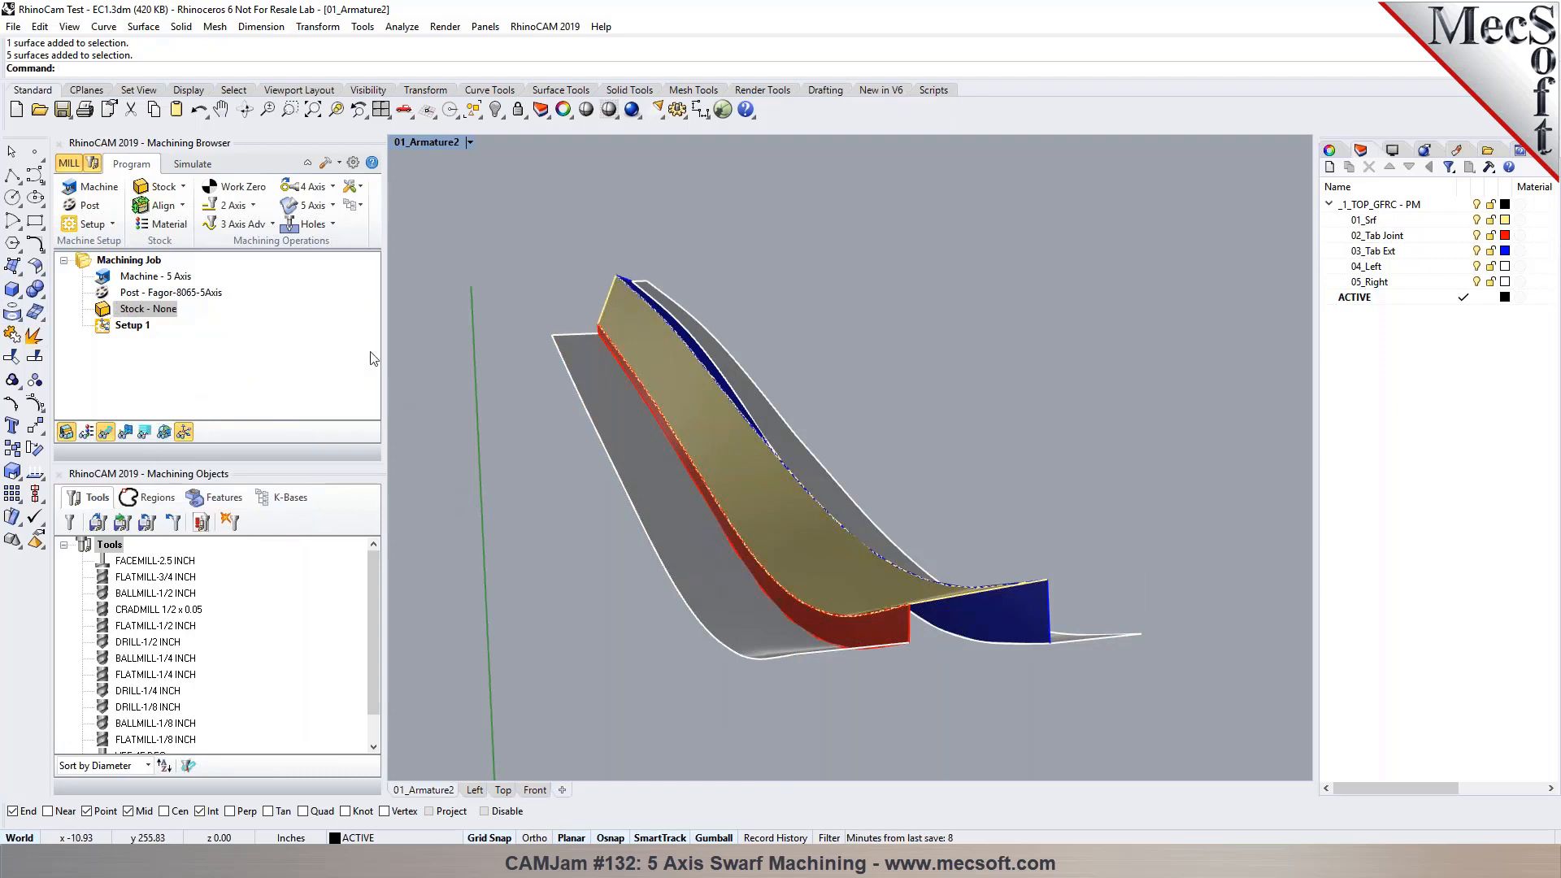
Step: Create a 5 Axis Swarf Machining operation with its cut pattern parallel to floor curves
click(331, 206)
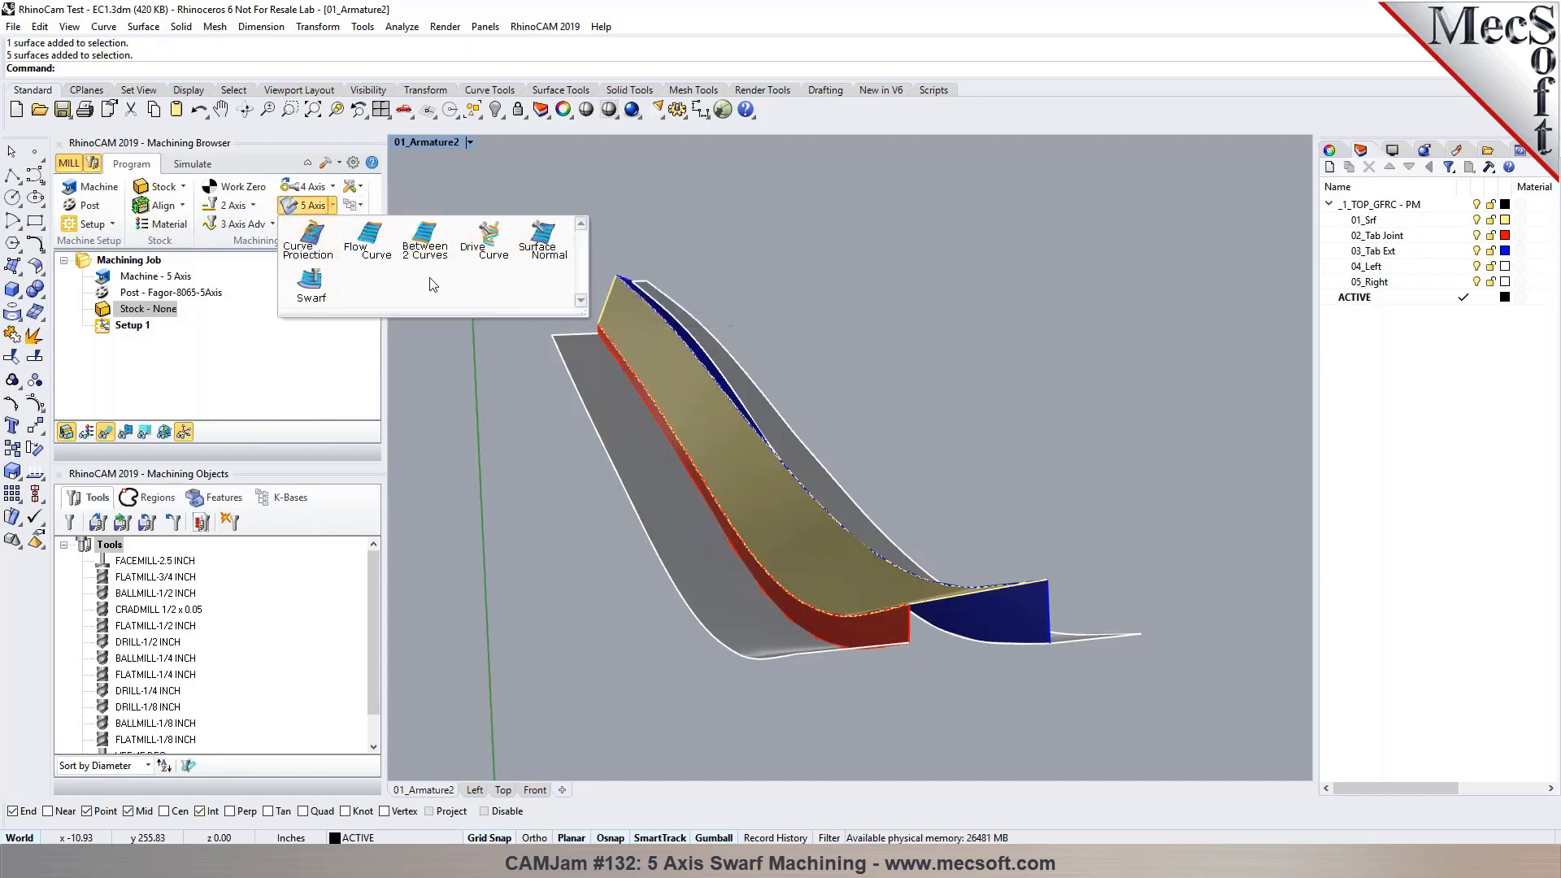
click(312, 284)
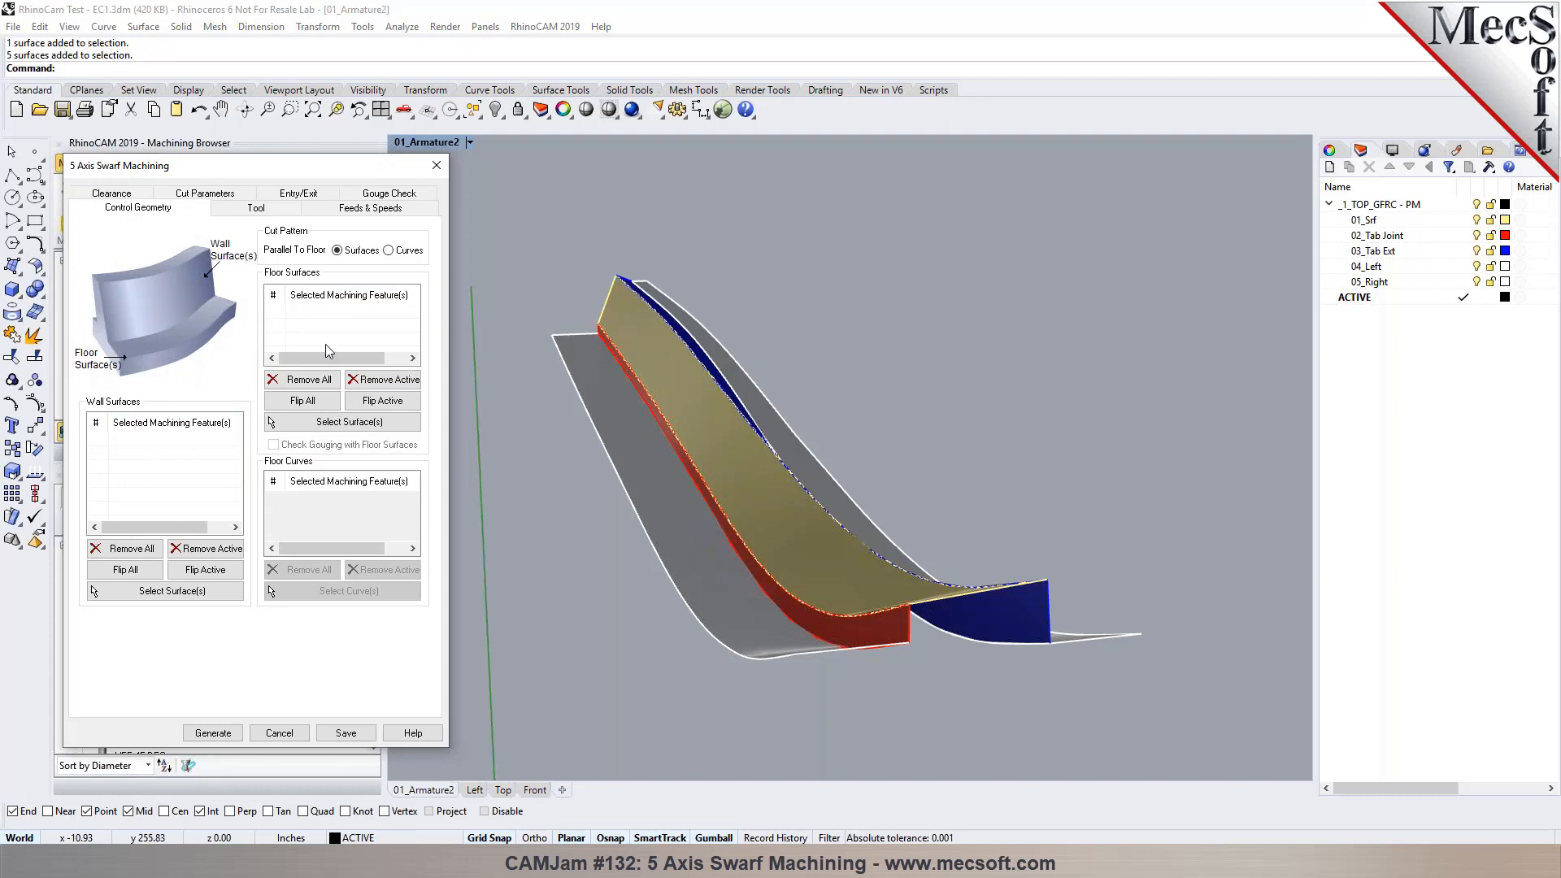
click(404, 252)
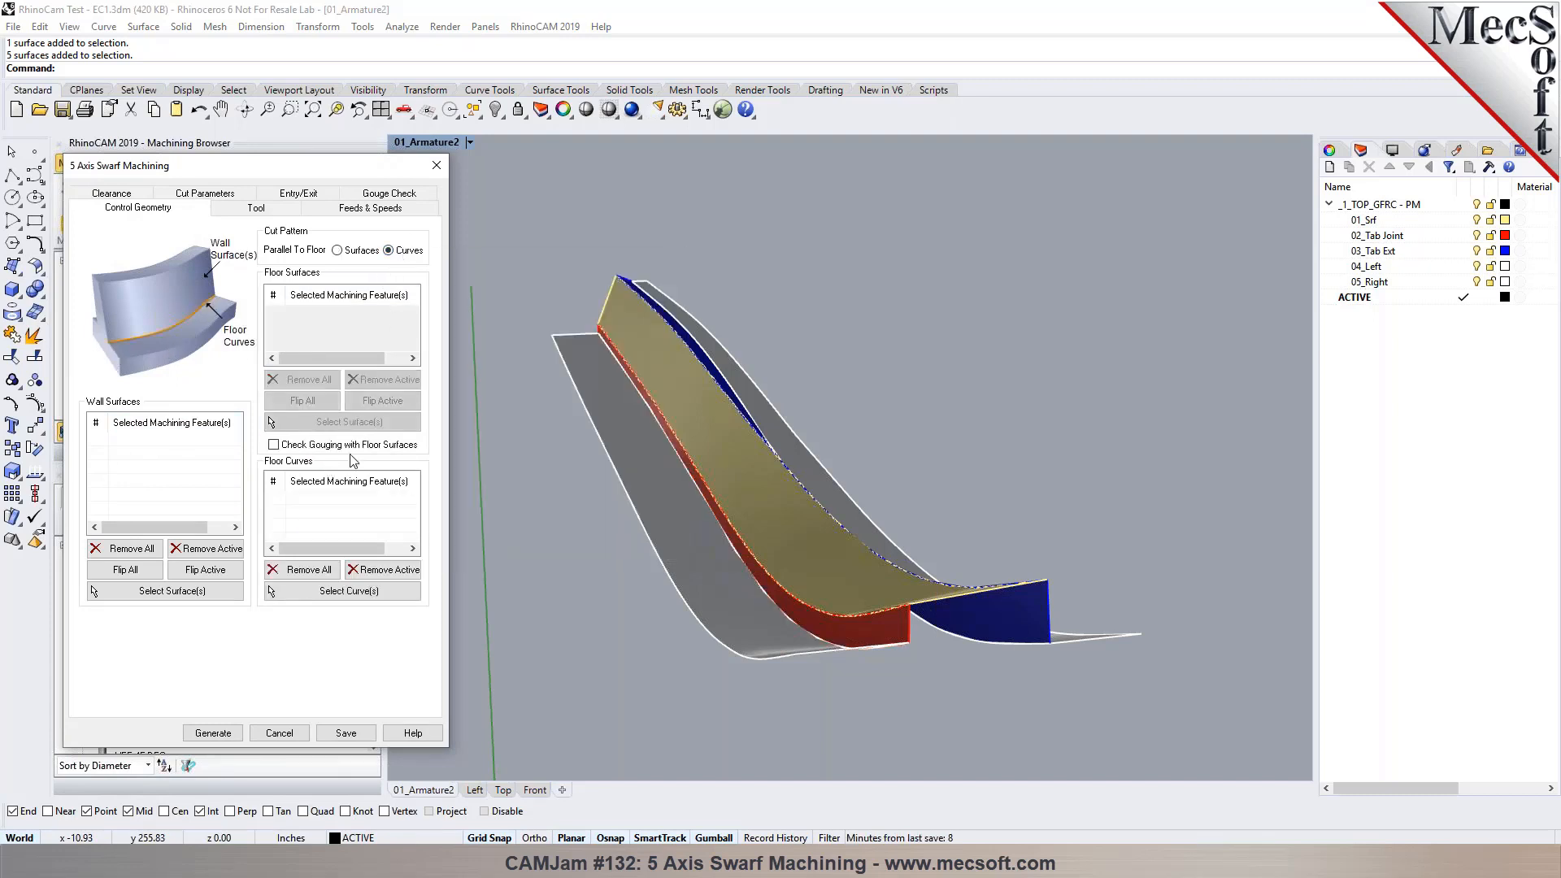
click(312, 591)
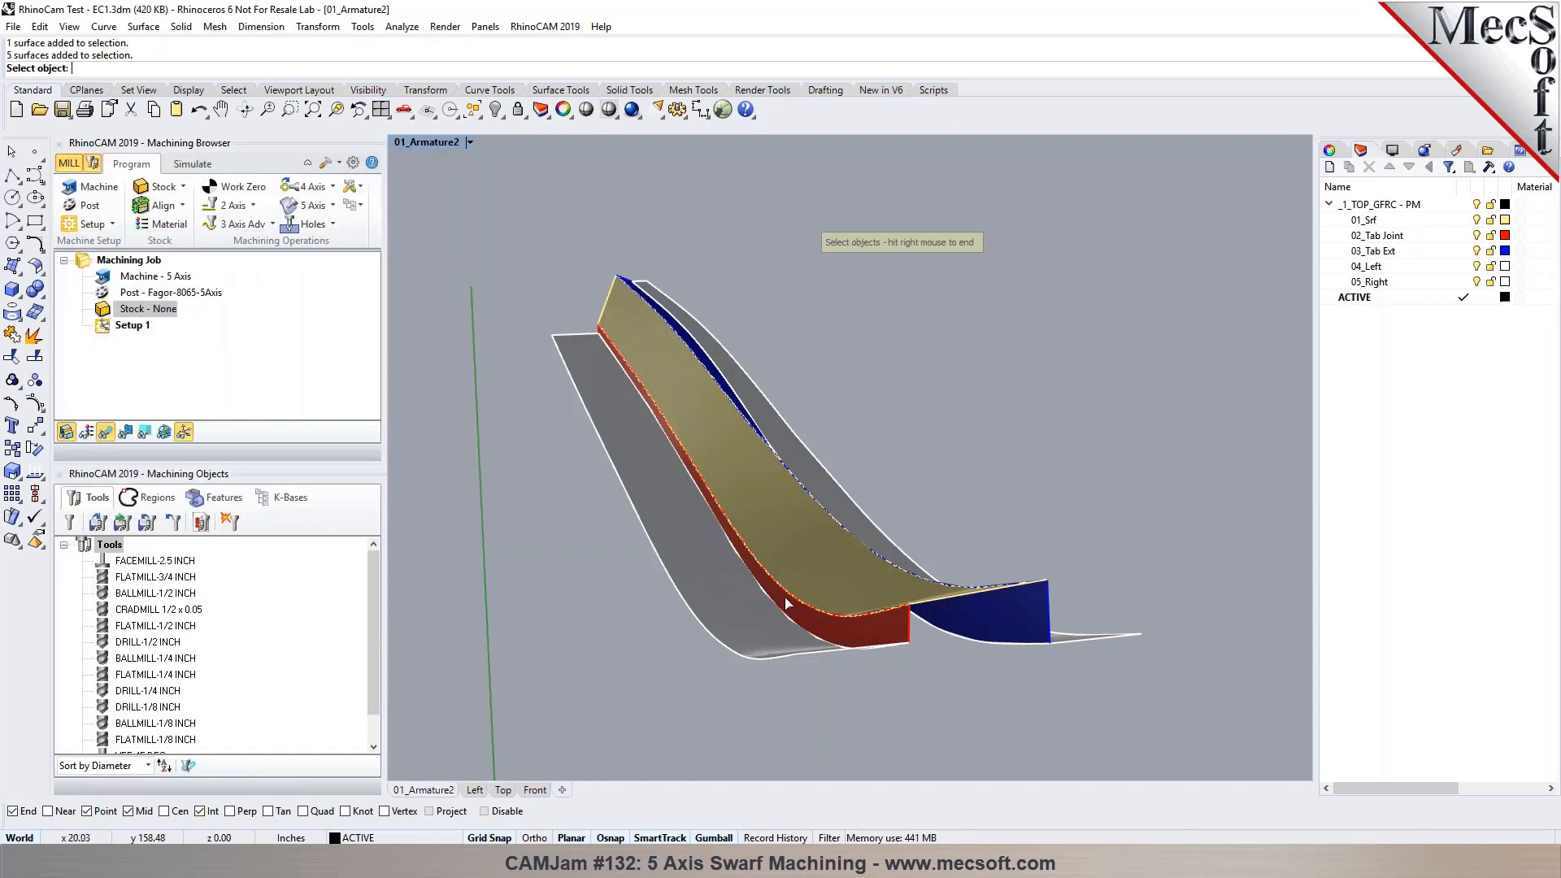
click(789, 599)
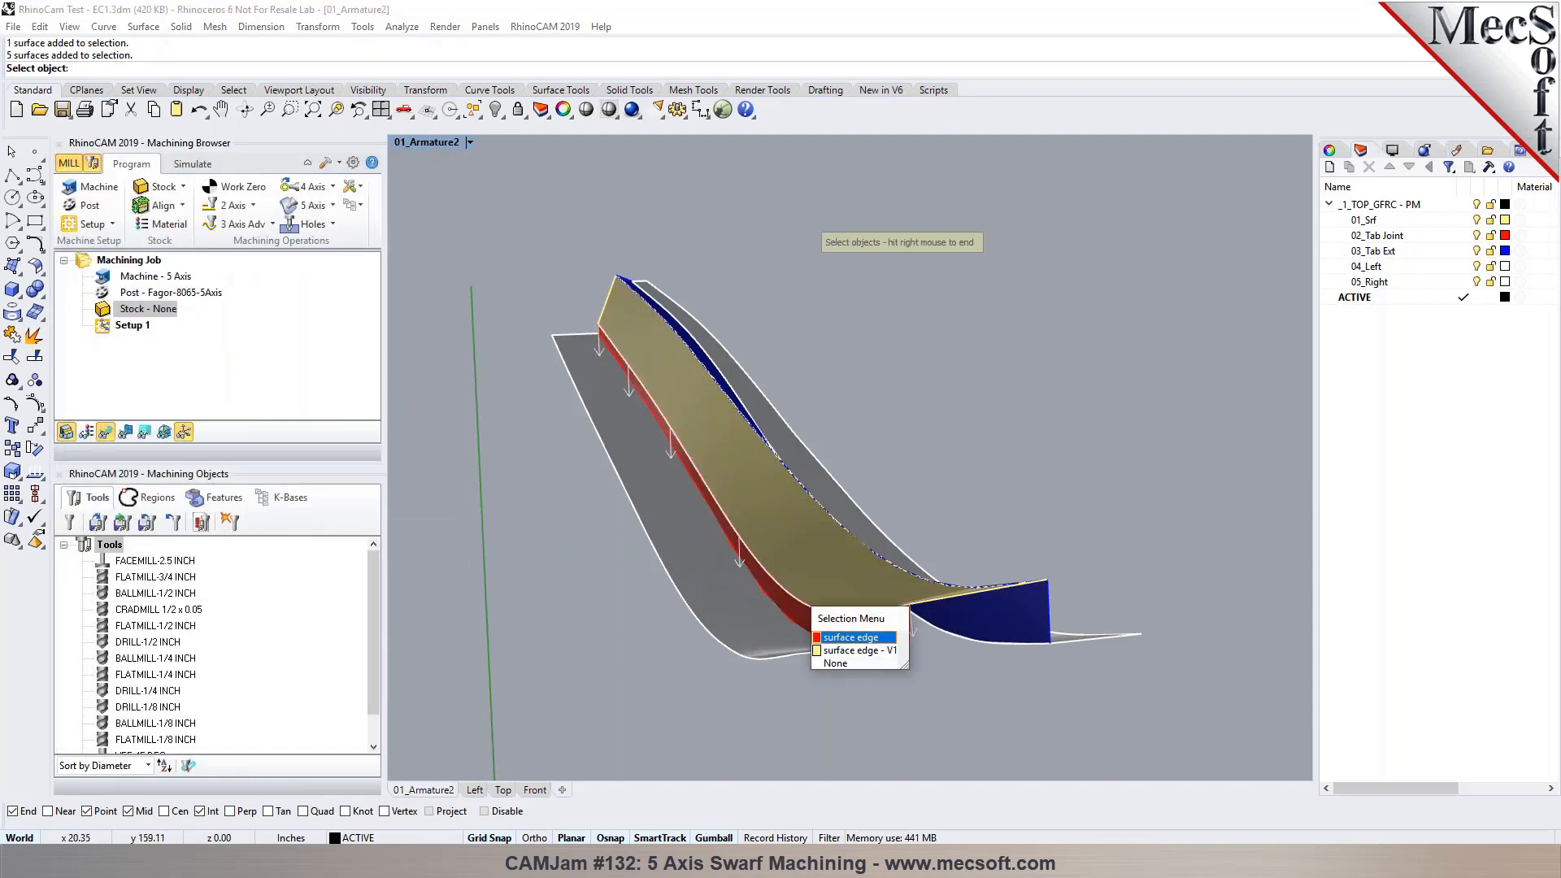
click(831, 652)
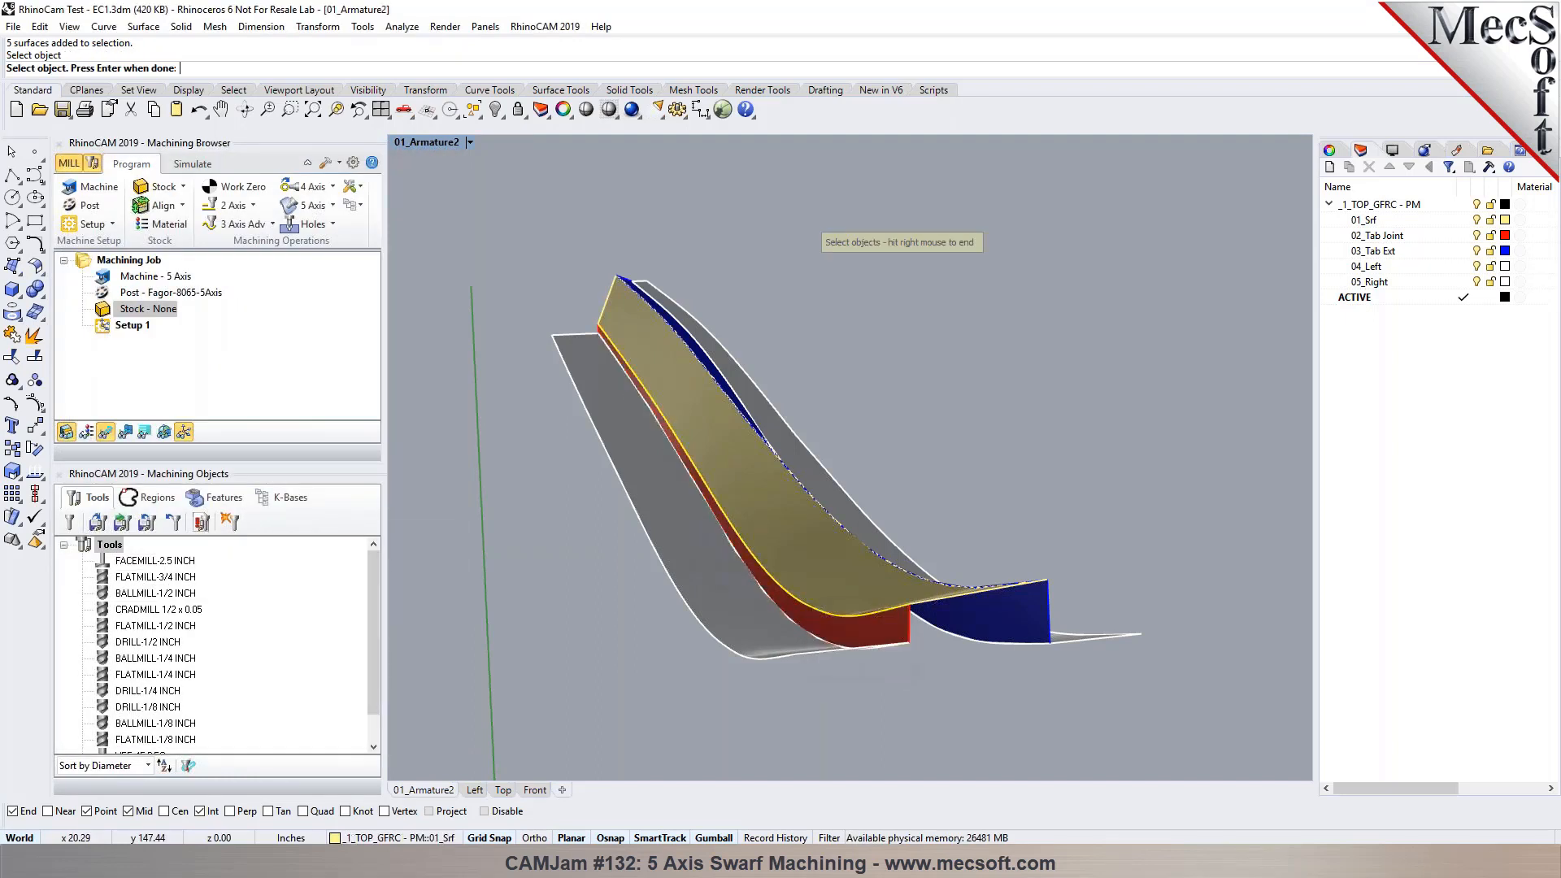
right_click(973, 712)
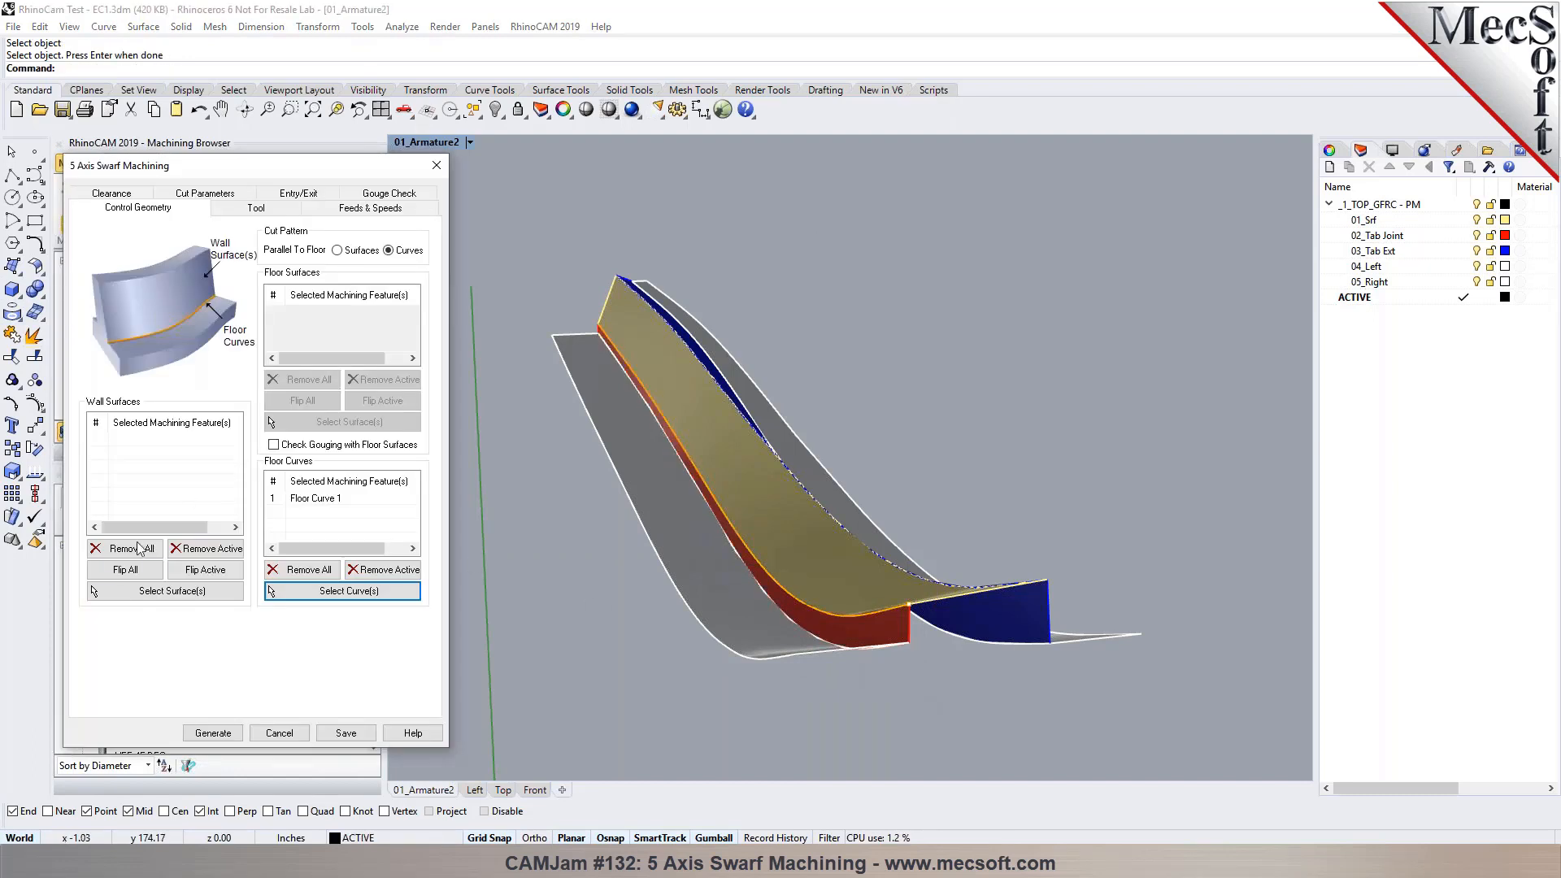
click(144, 590)
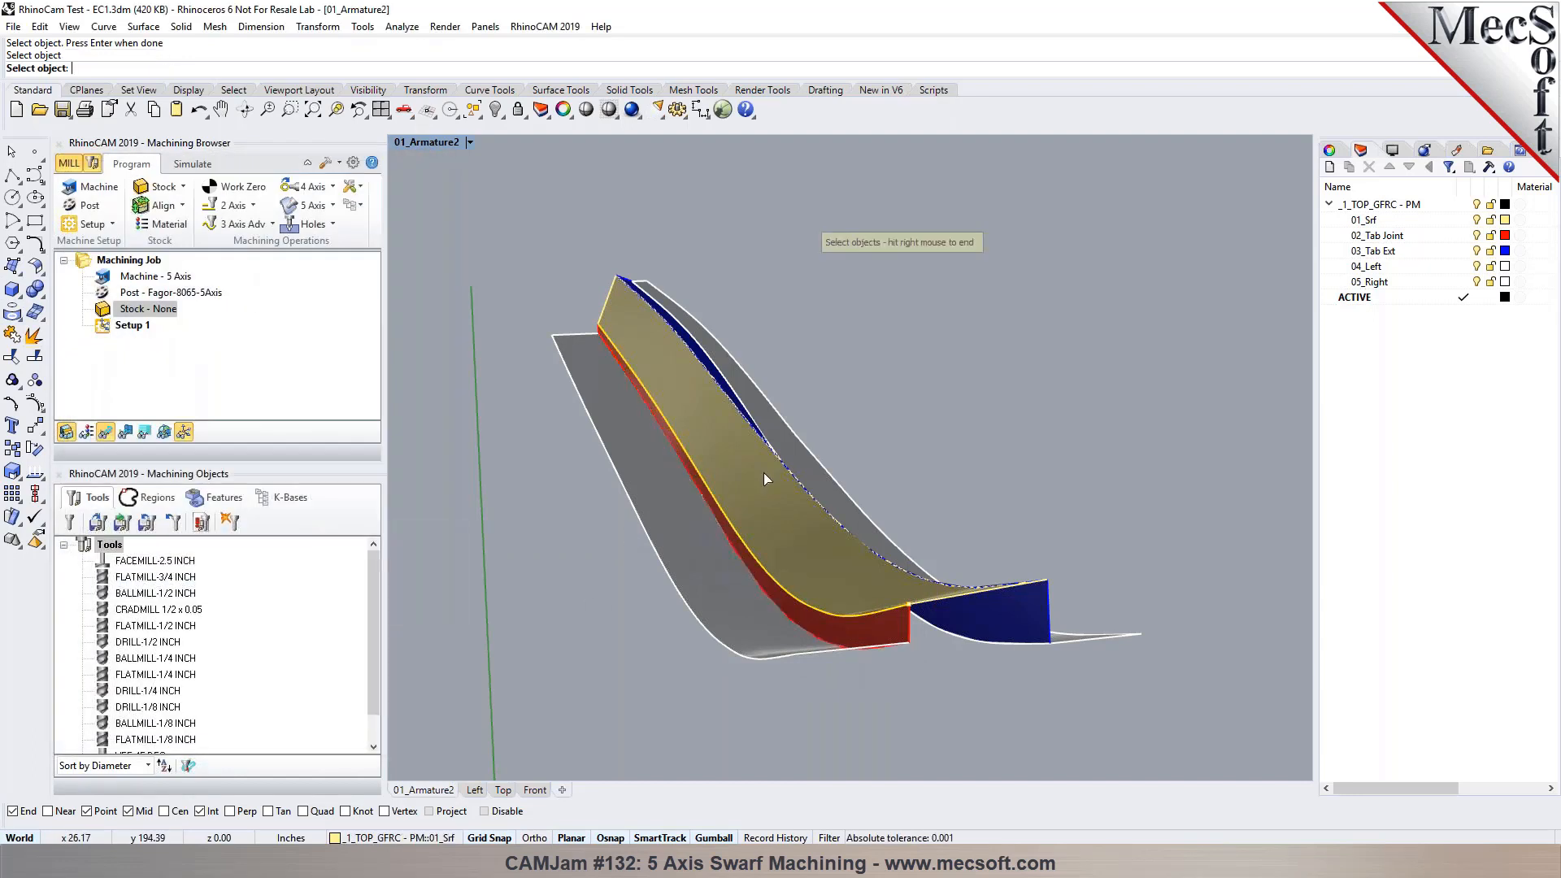
right_click(764, 472)
click(275, 570)
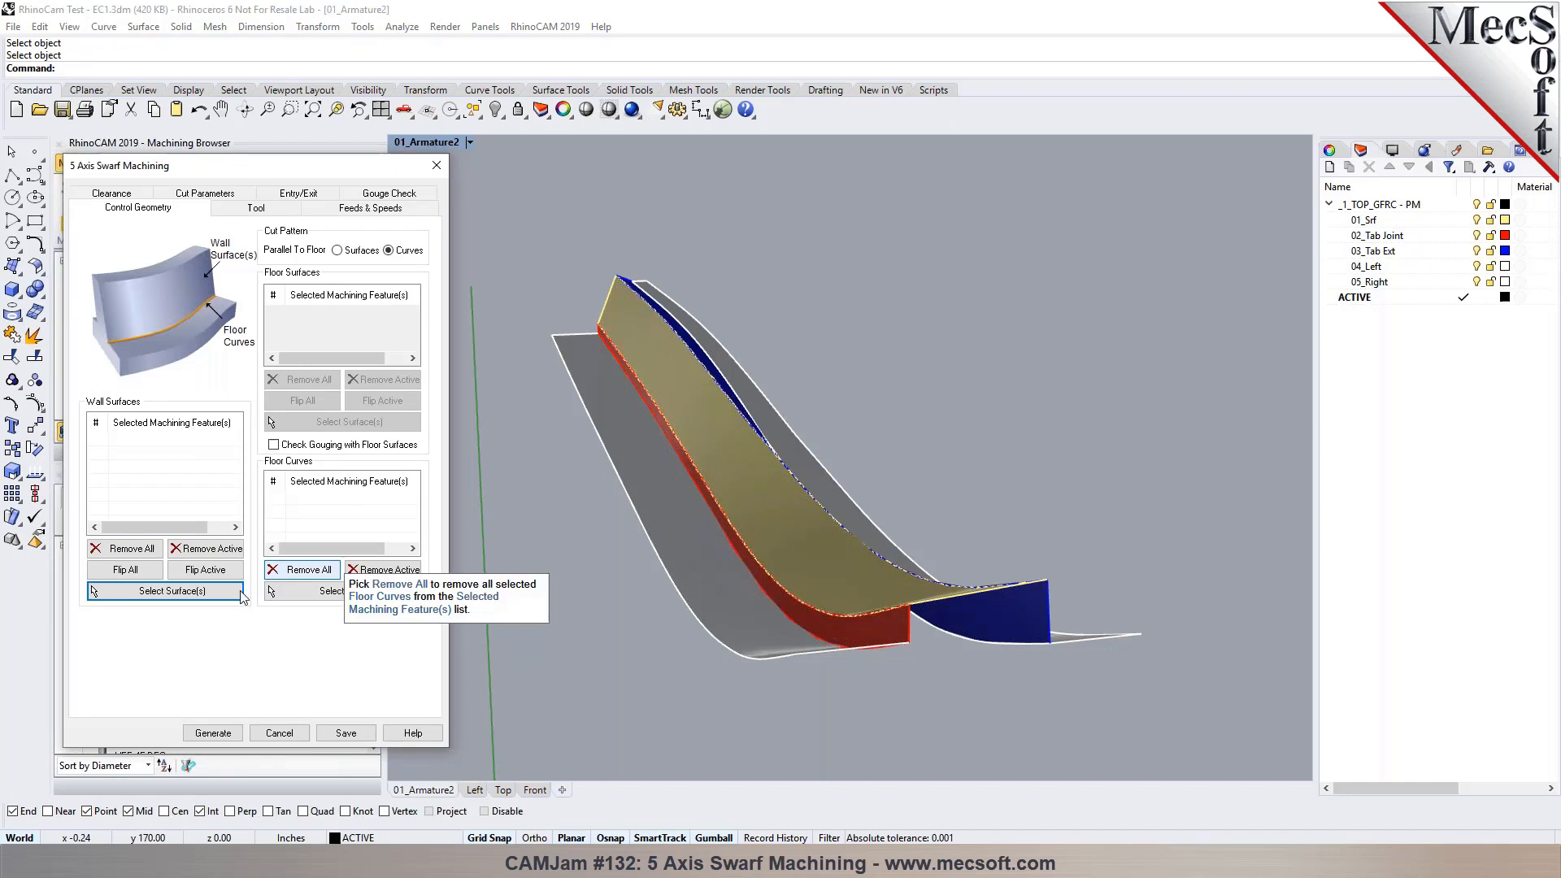
Step: Select the yellow curved surface as the operation's wall surface and orbit to check its highlighted boundary
click(167, 591)
click(709, 474)
right_click(709, 474)
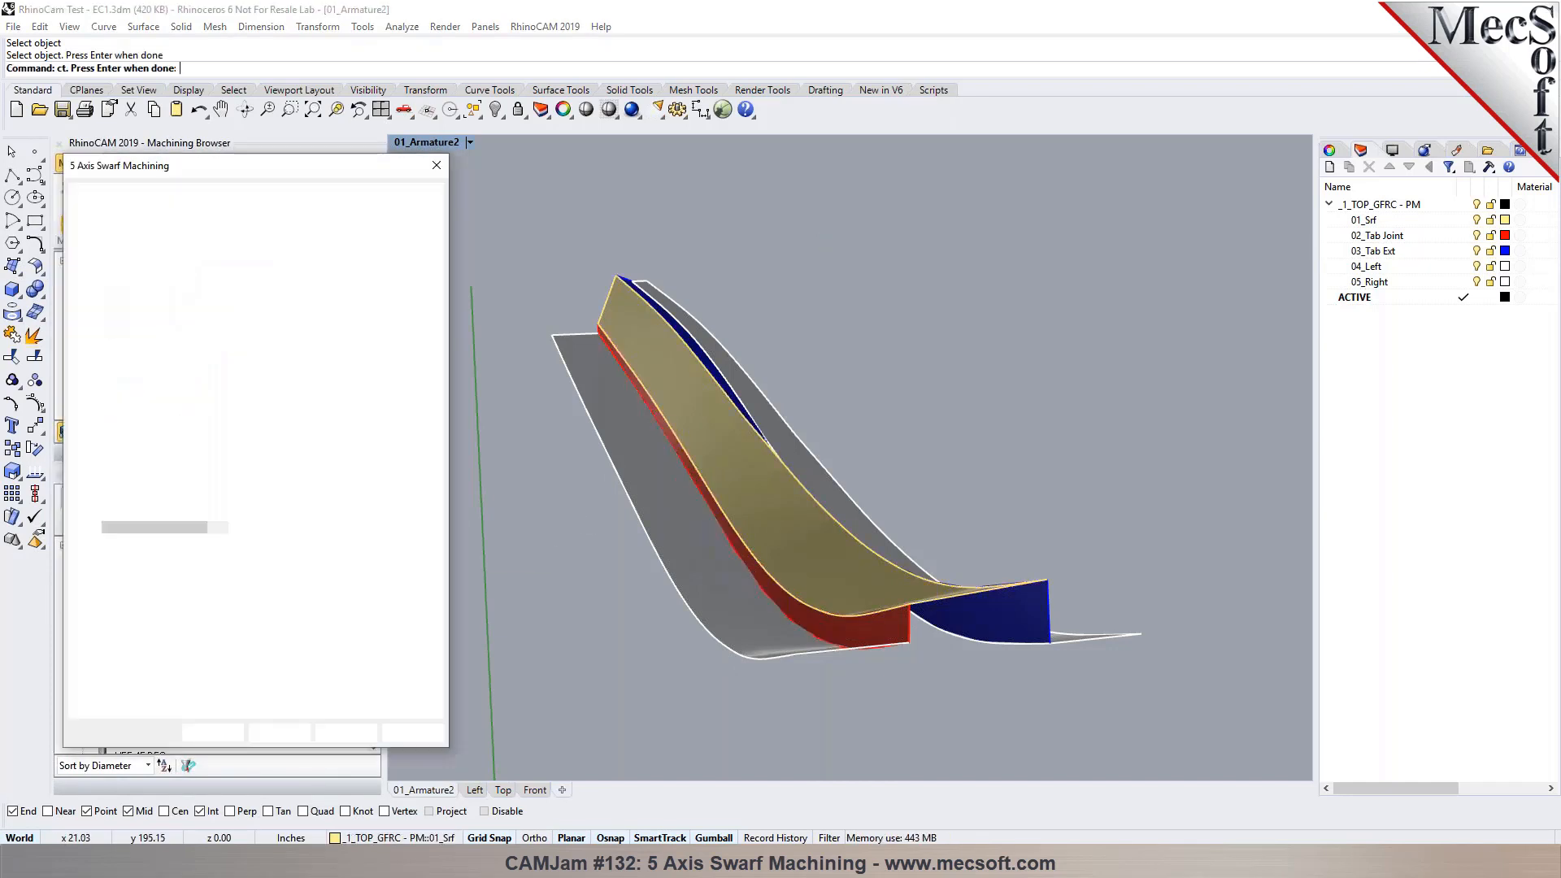
click(125, 443)
right_drag(782, 575, 815, 585)
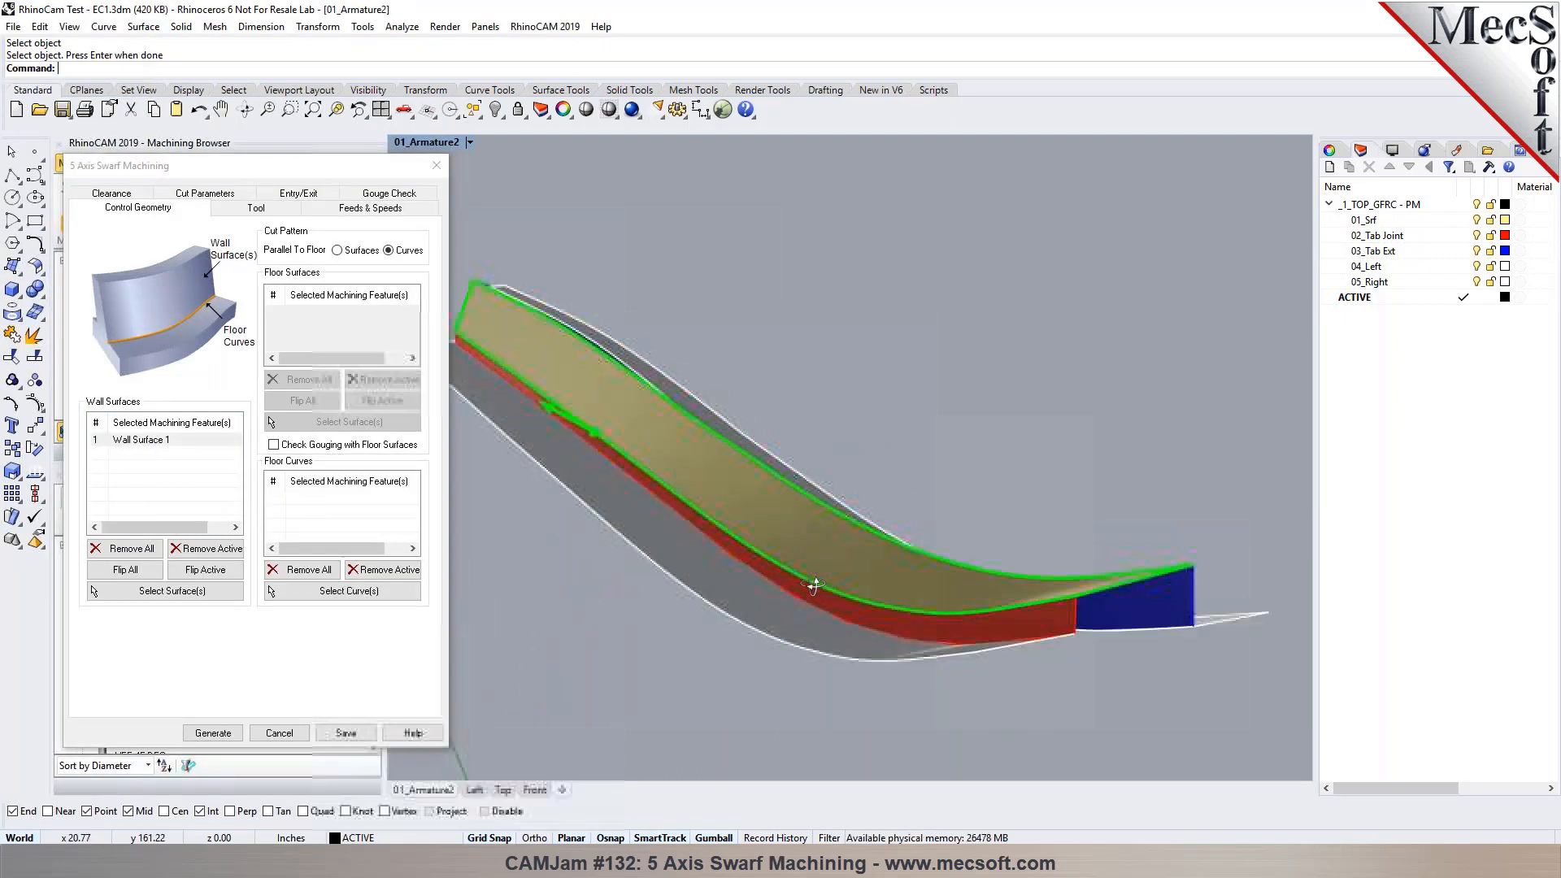
Step: Select the yellow surface's edge along the red surface as the floor curve and check the wall surface's direction
click(324, 592)
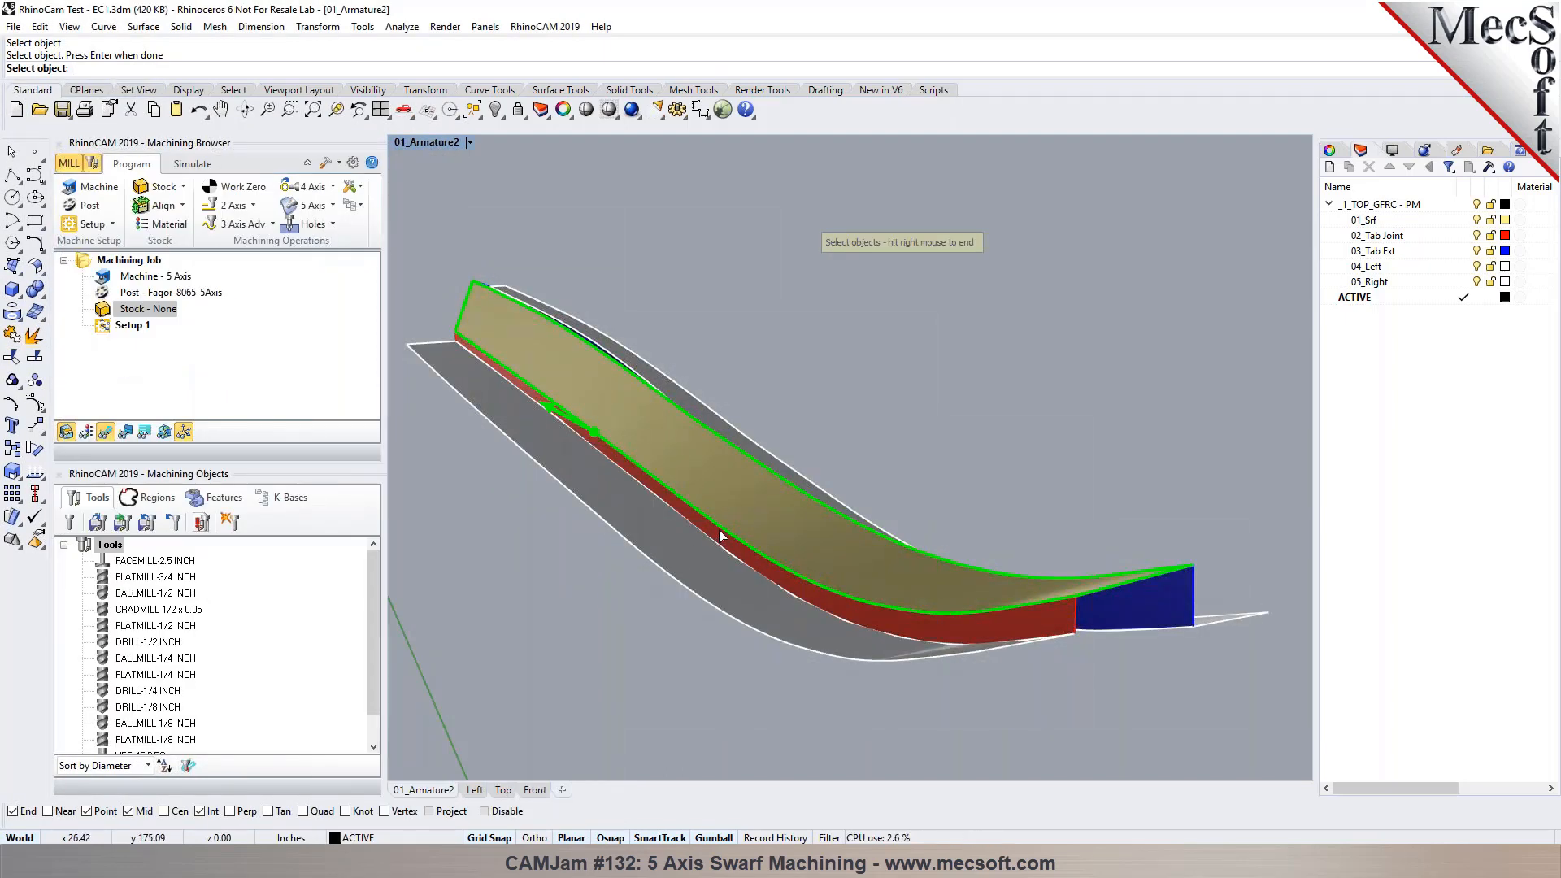
click(719, 528)
right_click(720, 529)
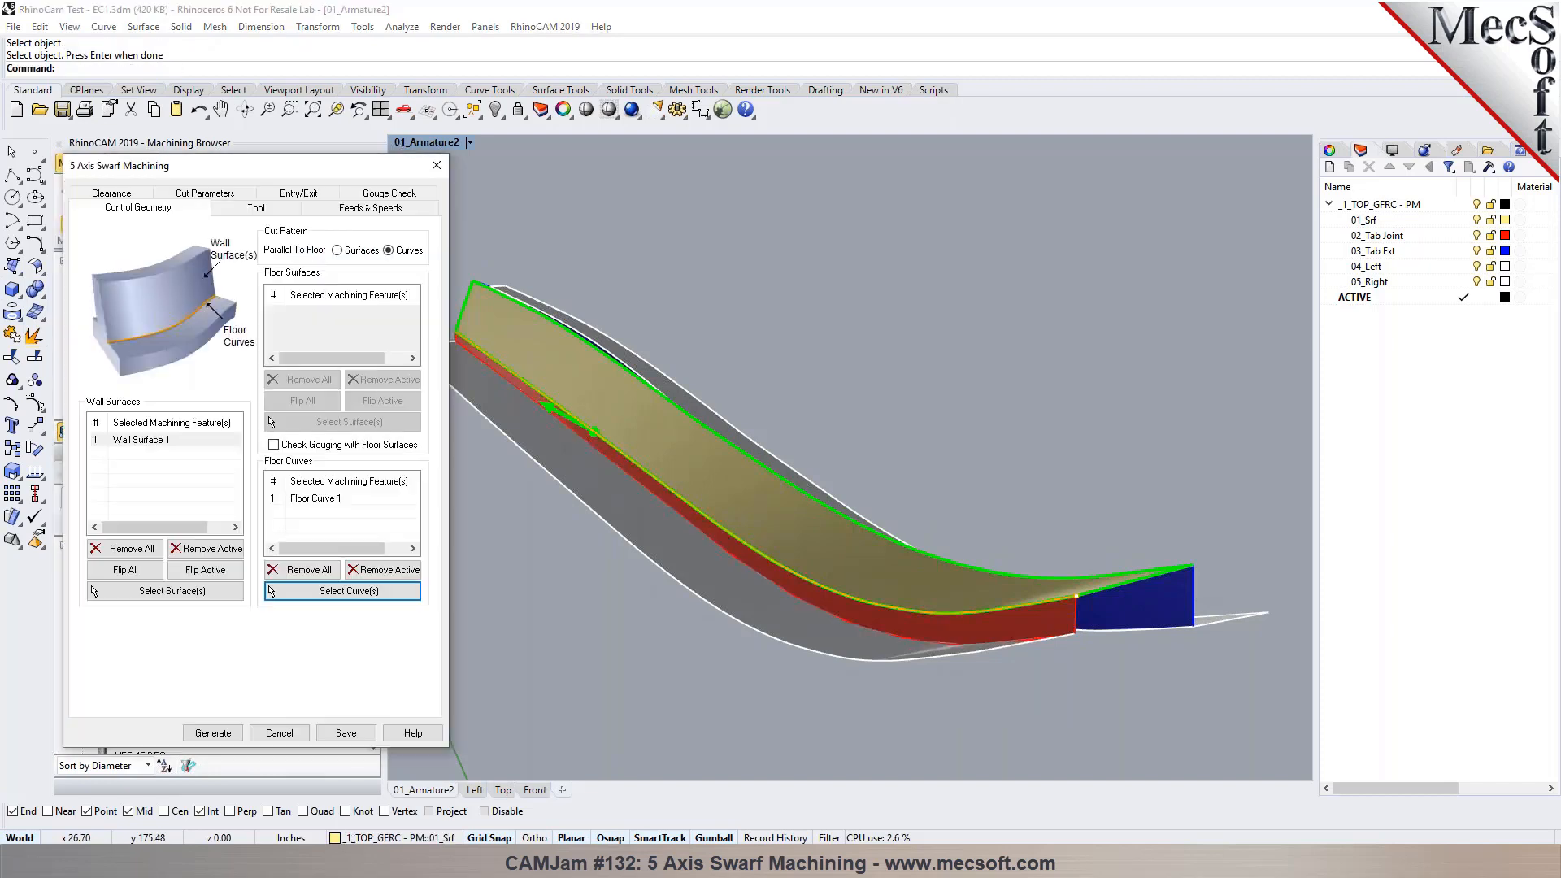
click(335, 499)
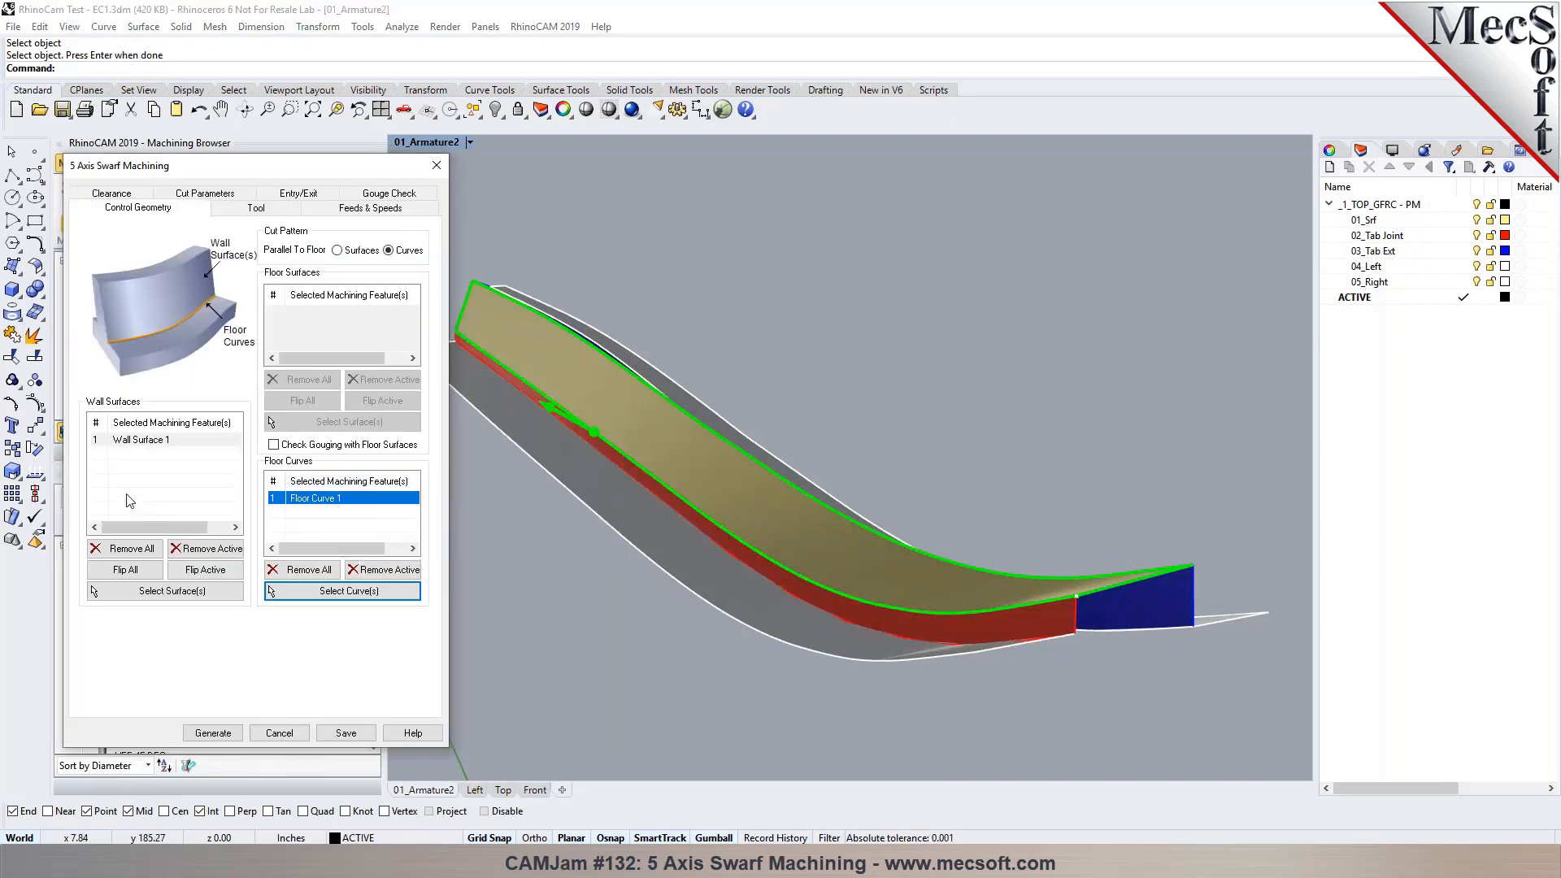
click(131, 443)
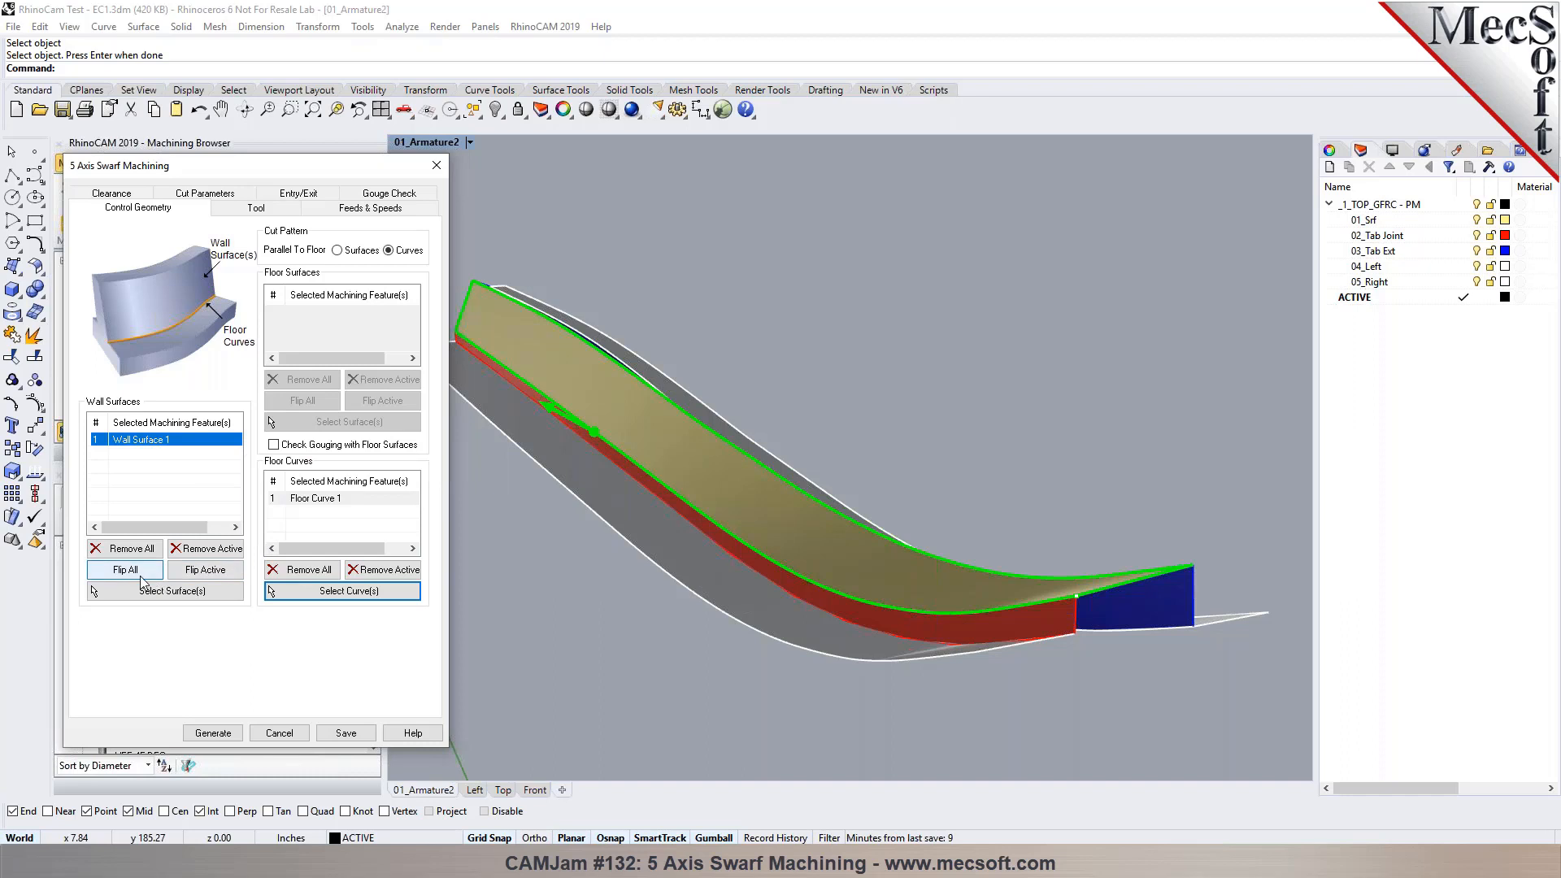
right_drag(764, 769, 704, 764)
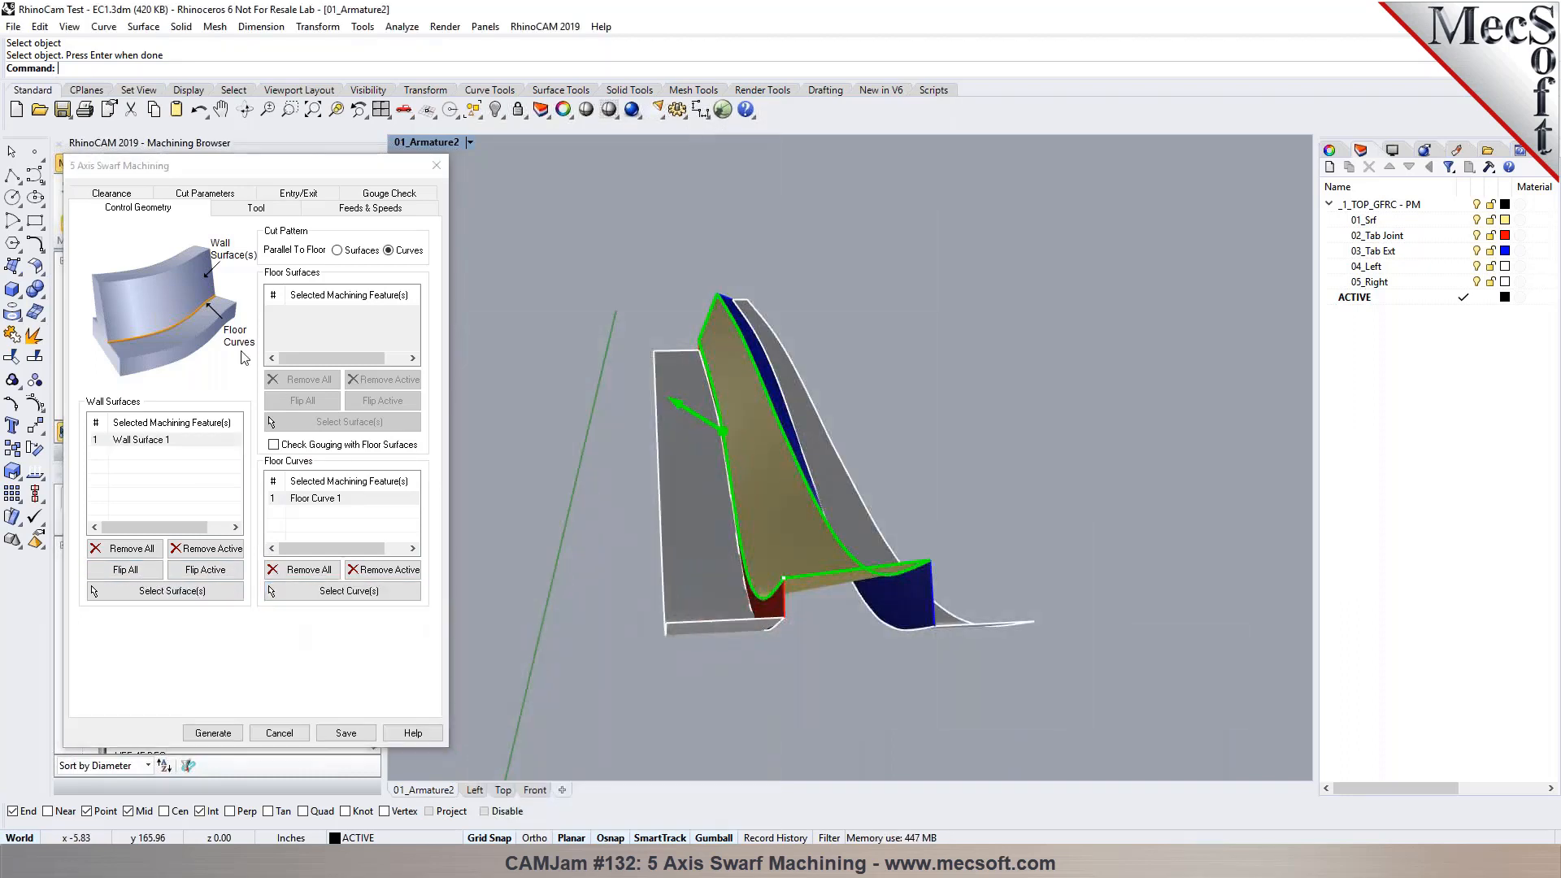
Step: Start a new flat mill based on FLATMILL-3/4 INCH and name it FLATMILL-1 INCH
click(259, 215)
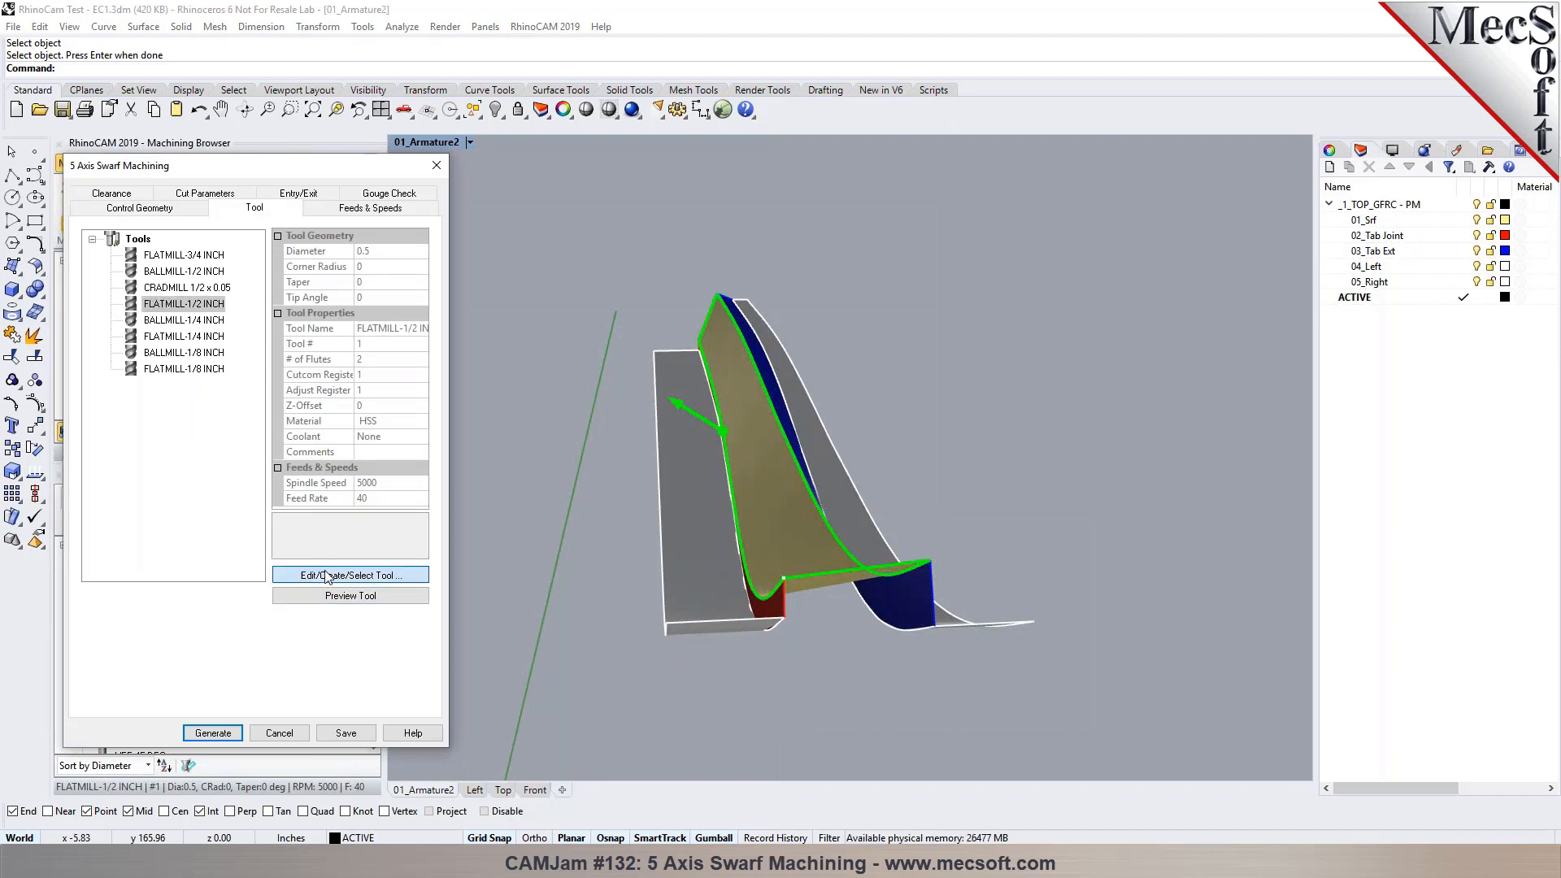
click(327, 577)
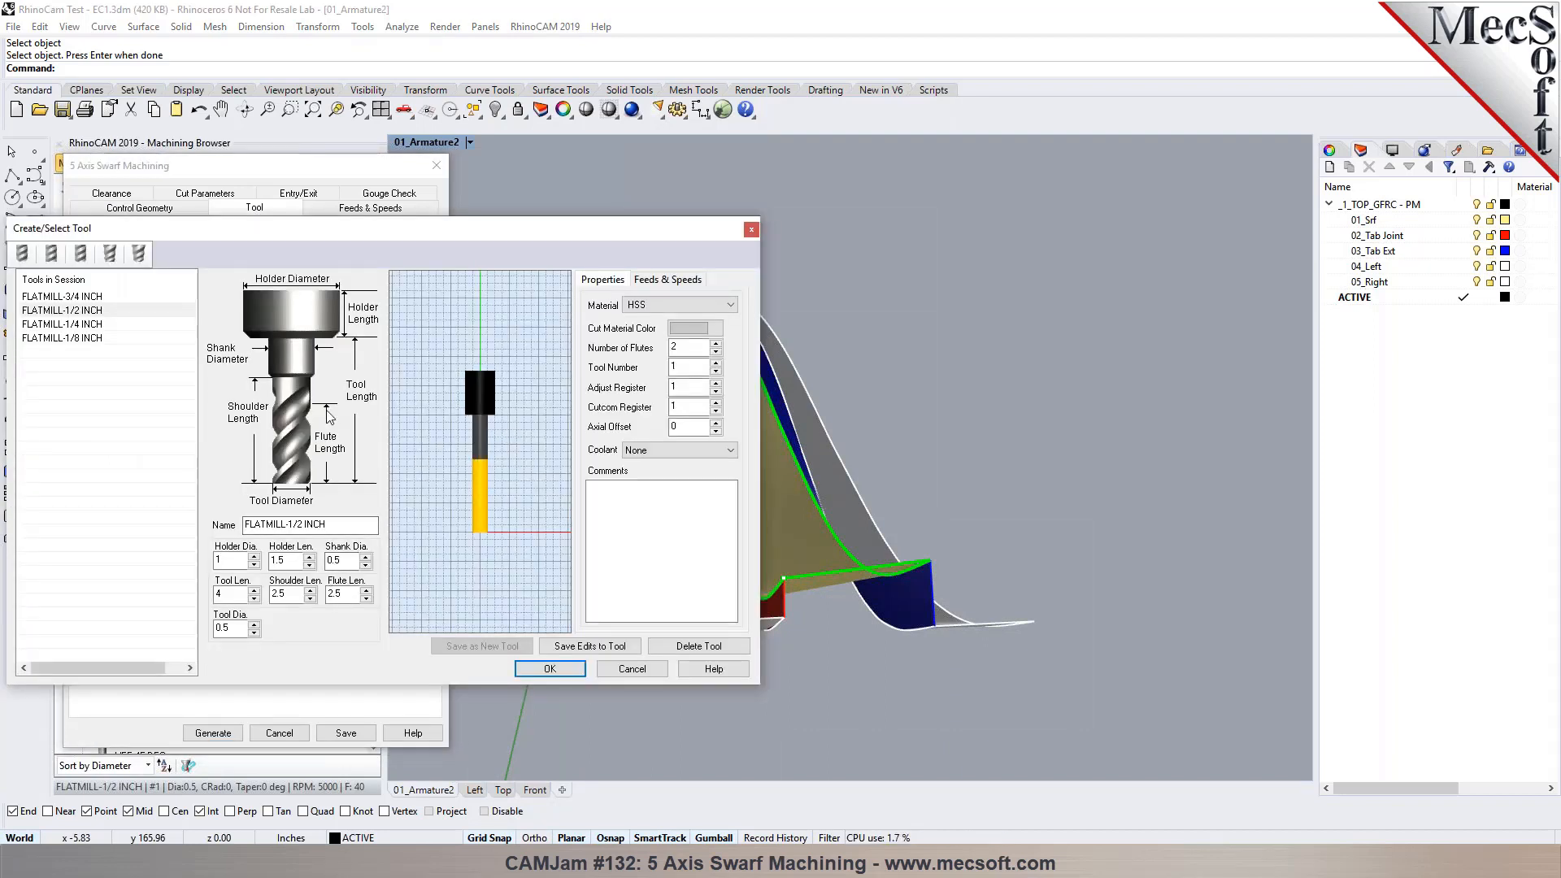
click(30, 257)
click(110, 257)
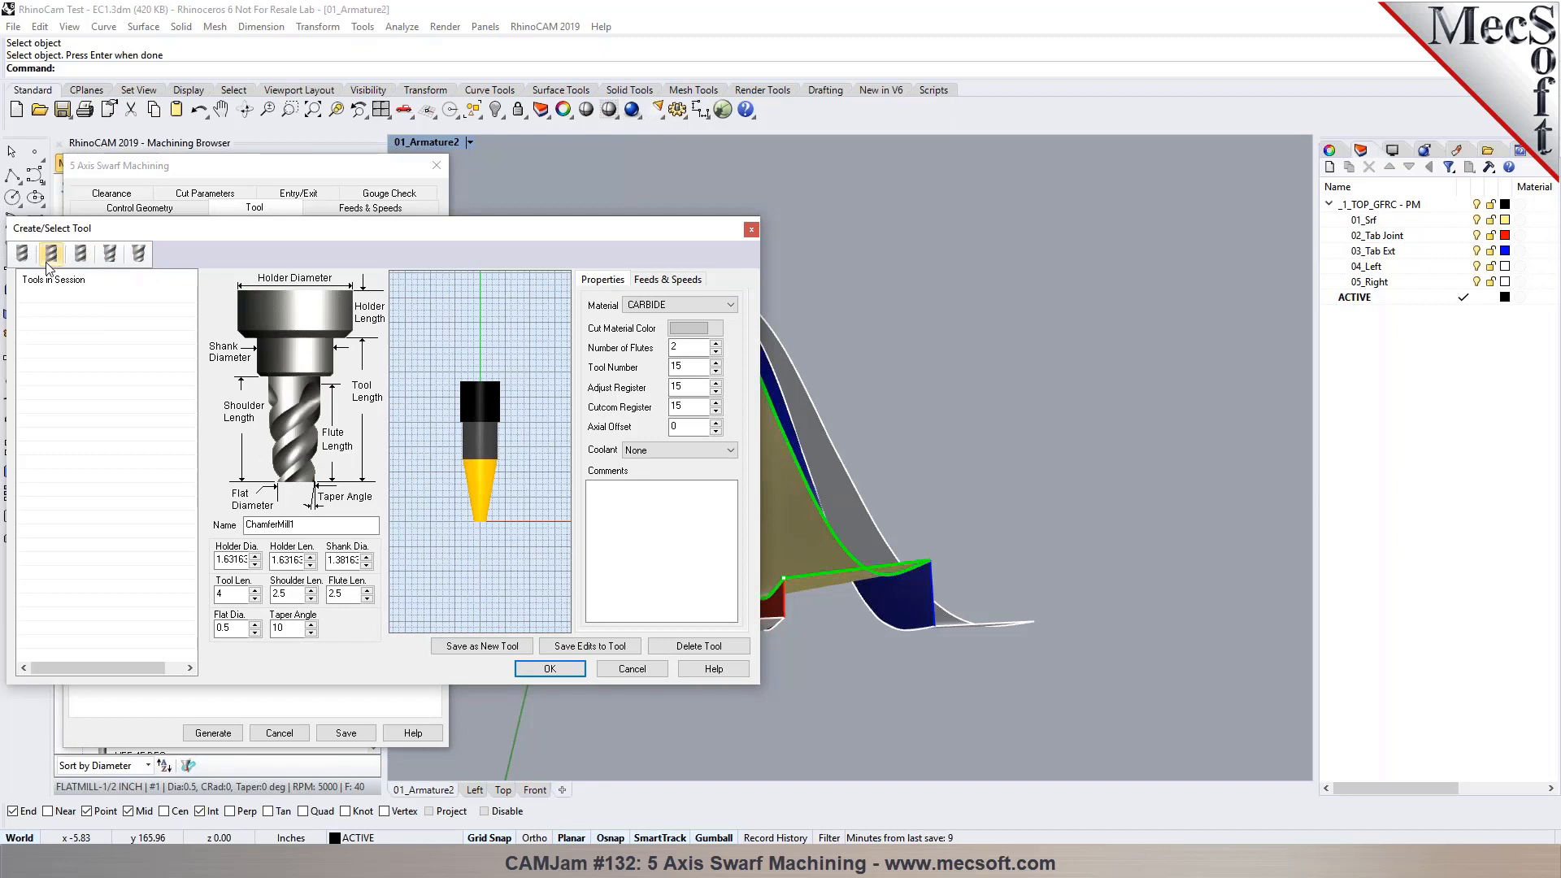
click(49, 256)
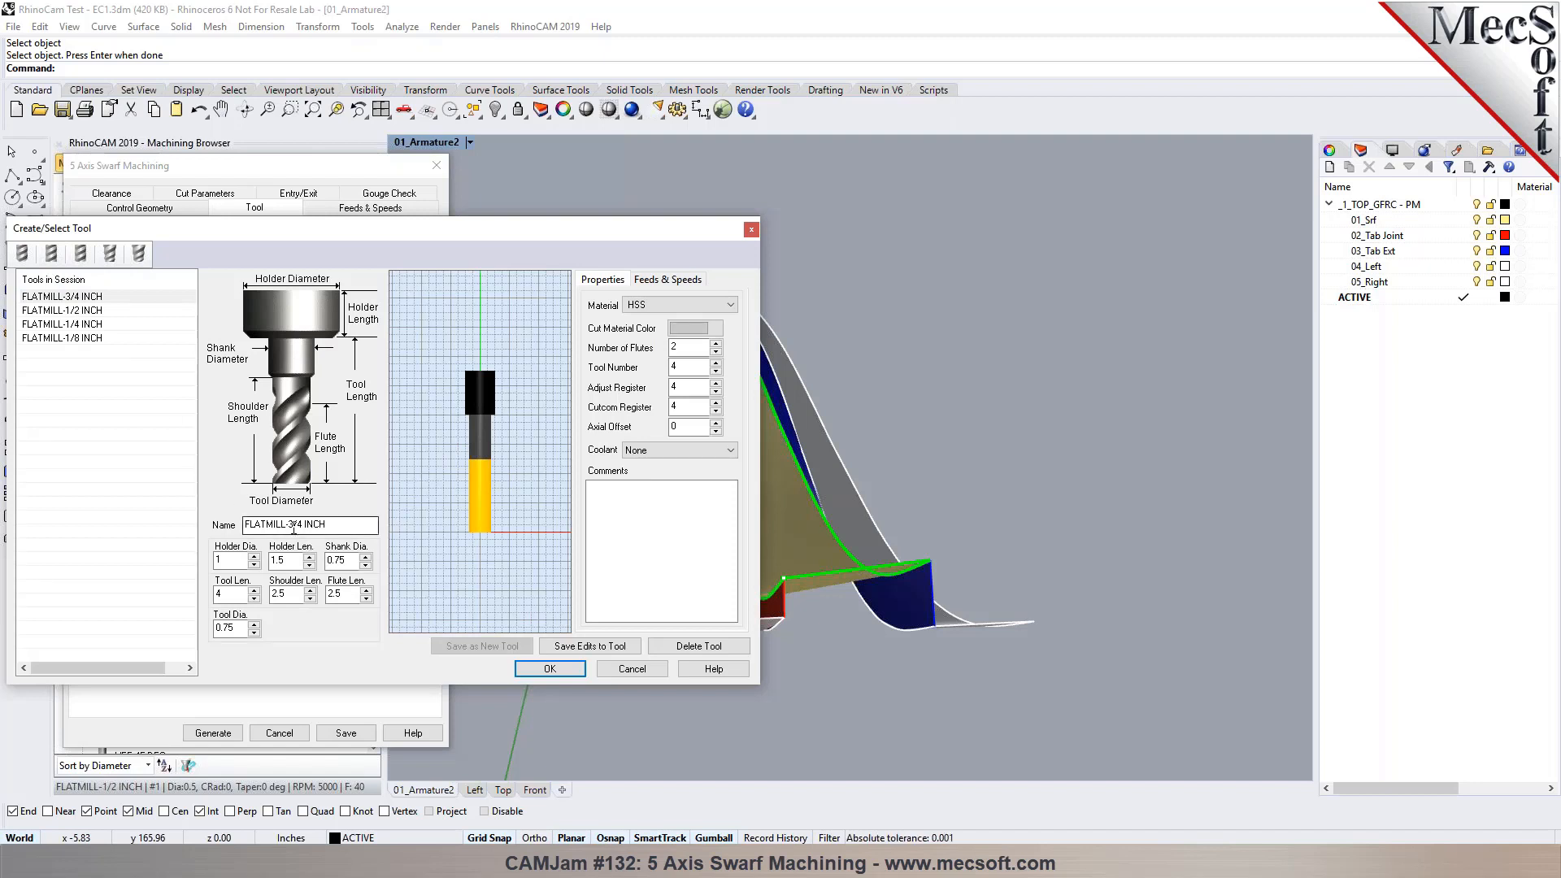
text(1)
Step: Set the new flat mill's tool length to 10, shoulder length to 8 and flute length to 7.5
key(Tab)
key(Tab)
key(Tab)
key(Tab)
text(10)
key(Tab)
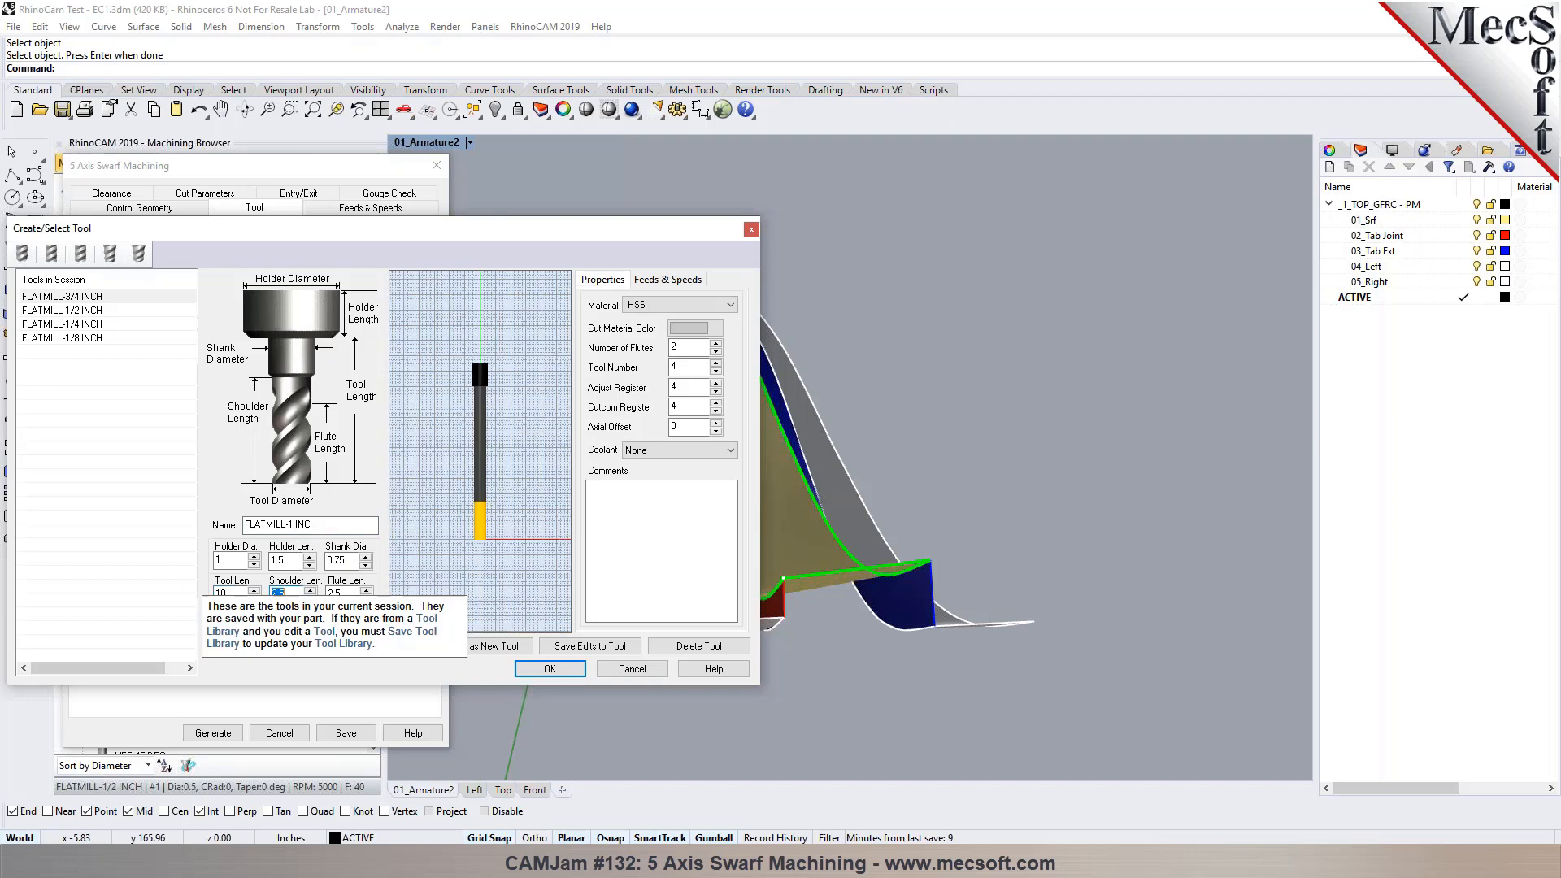
text(8)
key(Tab)
text(7.5)
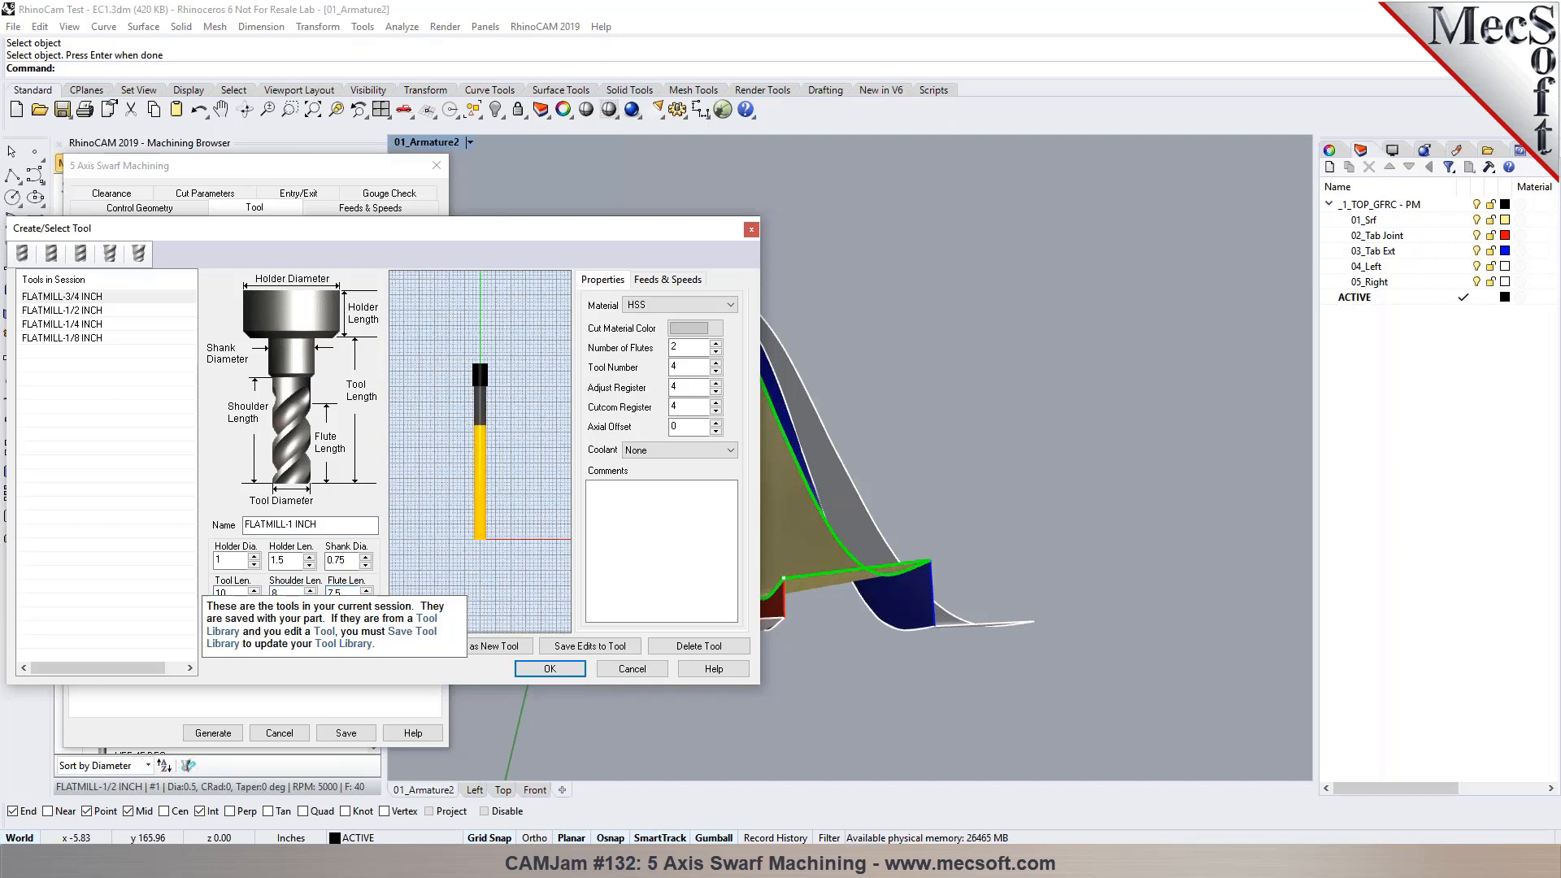
Step: Set the flat mill's tool and shank diameters to 1 and its holder diameter to 1.25
key(Tab)
text(1)
key(Tab)
text(1.25)
key(Tab)
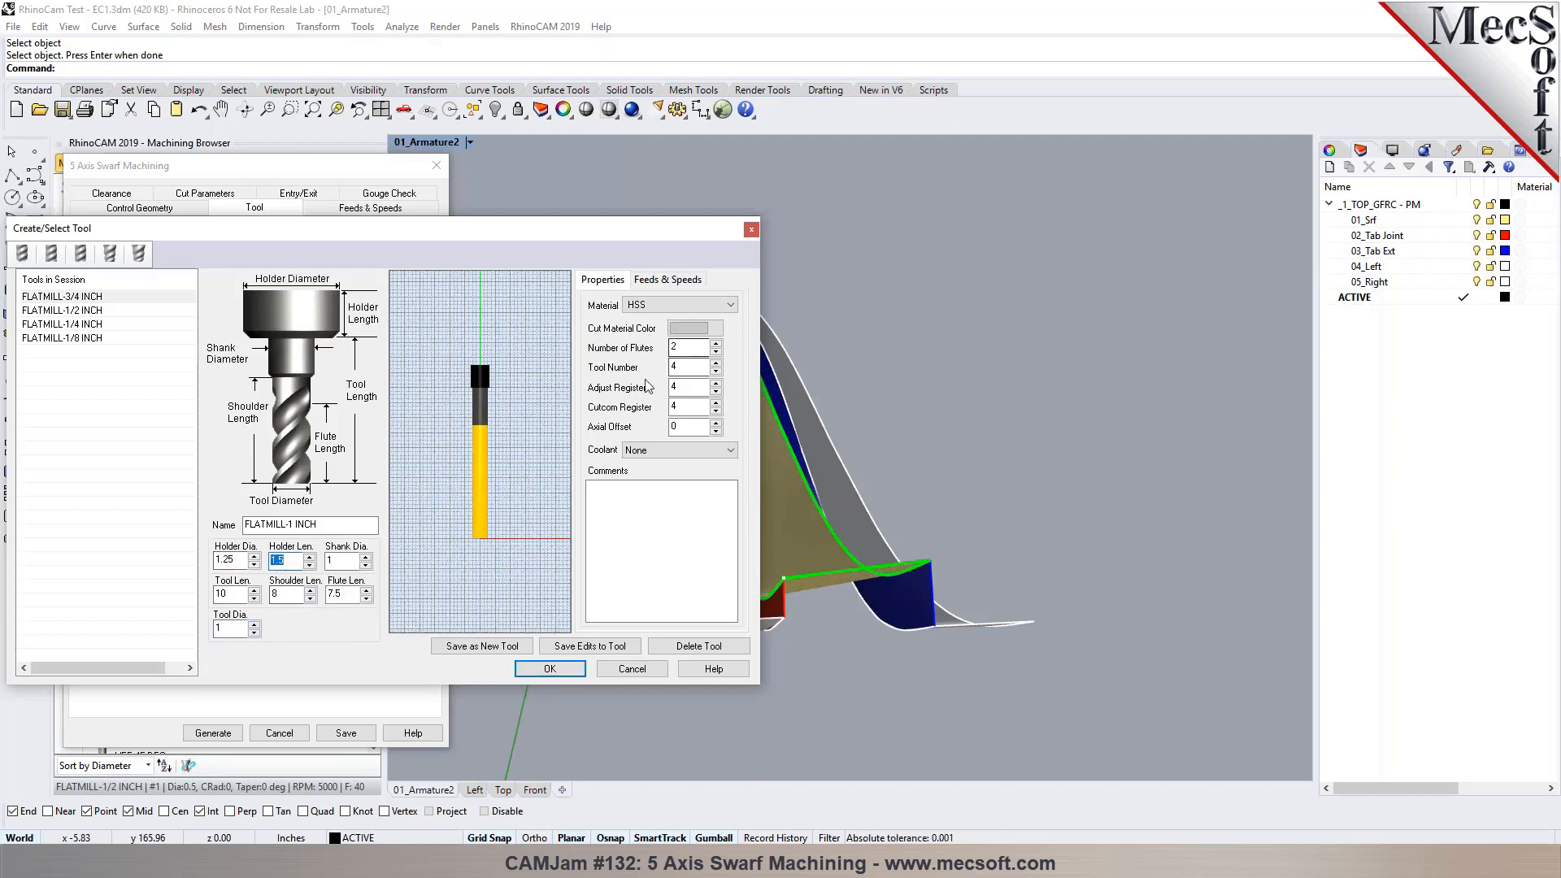
key(Tab)
key(Tab)
key(Tab)
key(Tab)
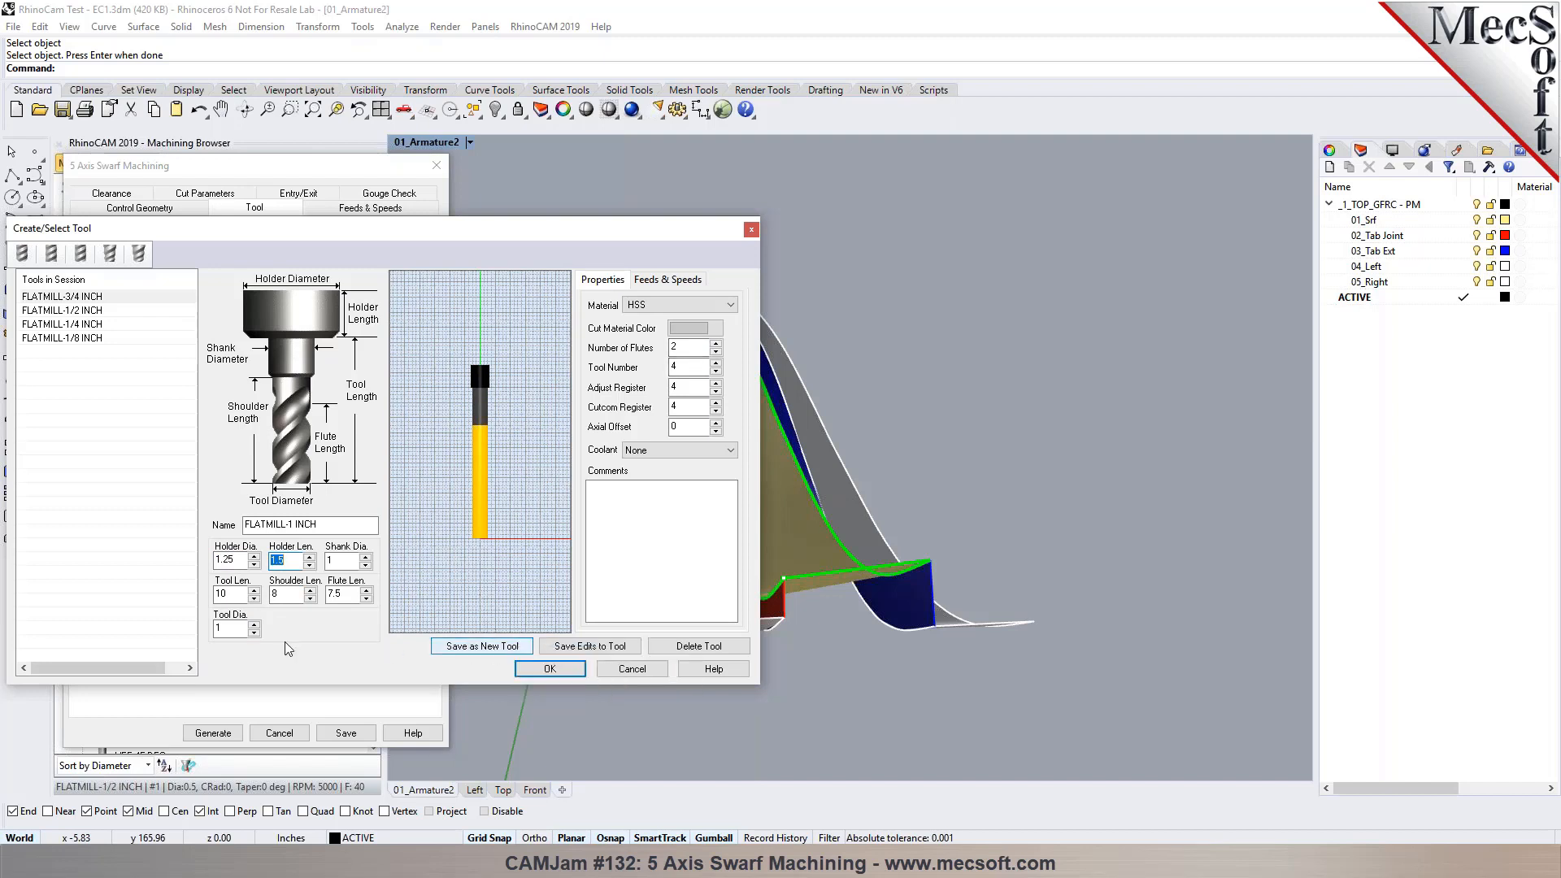
Step: Increase the flat mill's flute length to 10, shoulder length to 10.5 and tool length to 12
text(10)
key(shift+Tab)
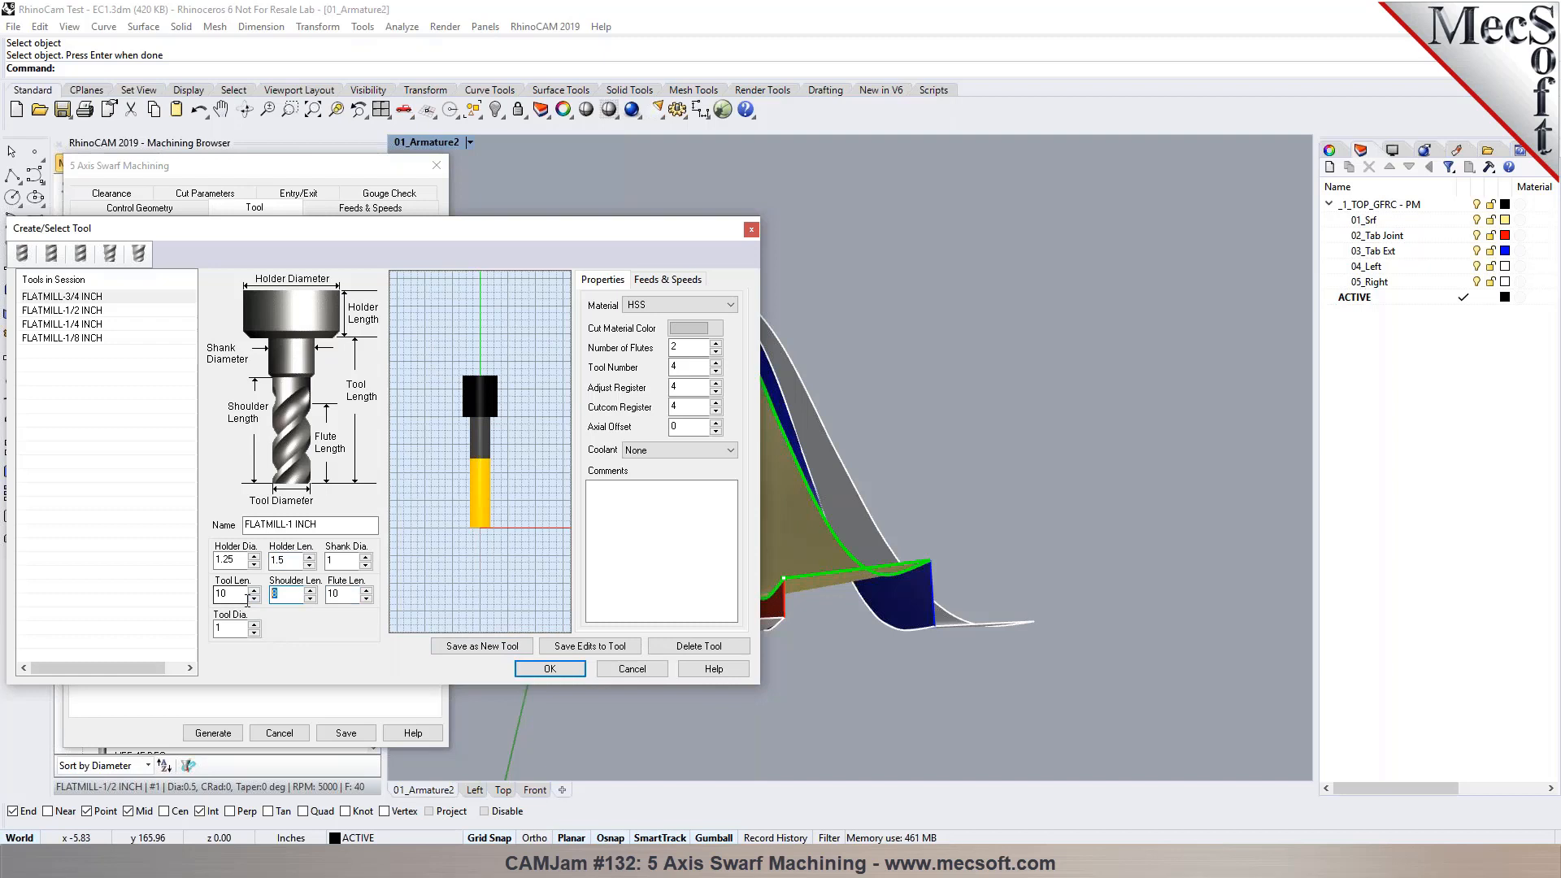
text(10.5)
text(12)
key(Tab)
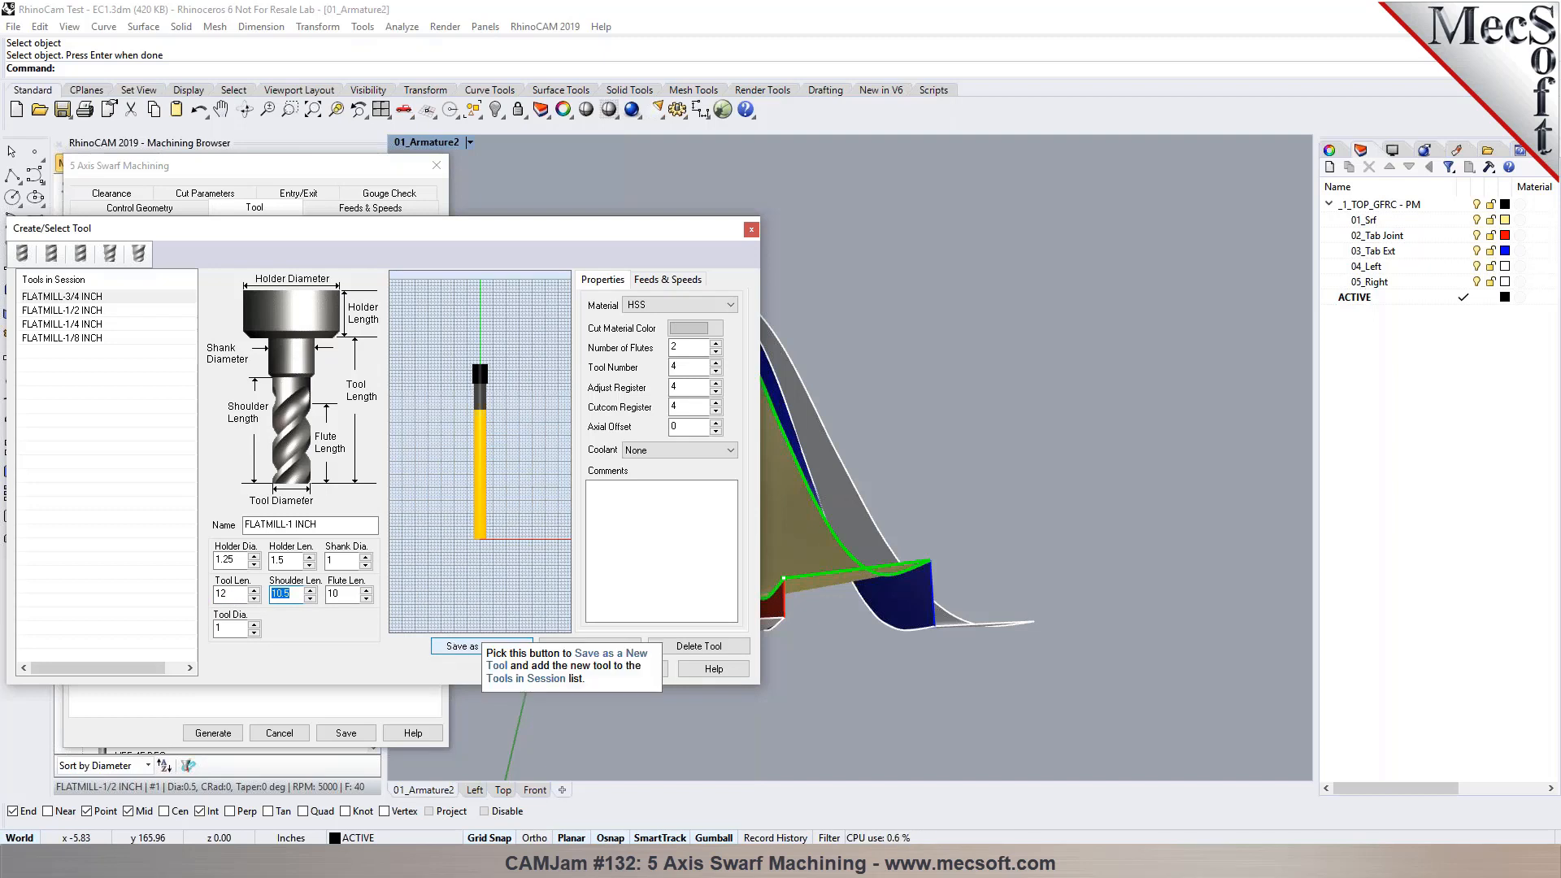
Step: Save FLATMILL-1 INCH as a new tool with a non-repeated tool number and select it for the swarf operation
click(479, 646)
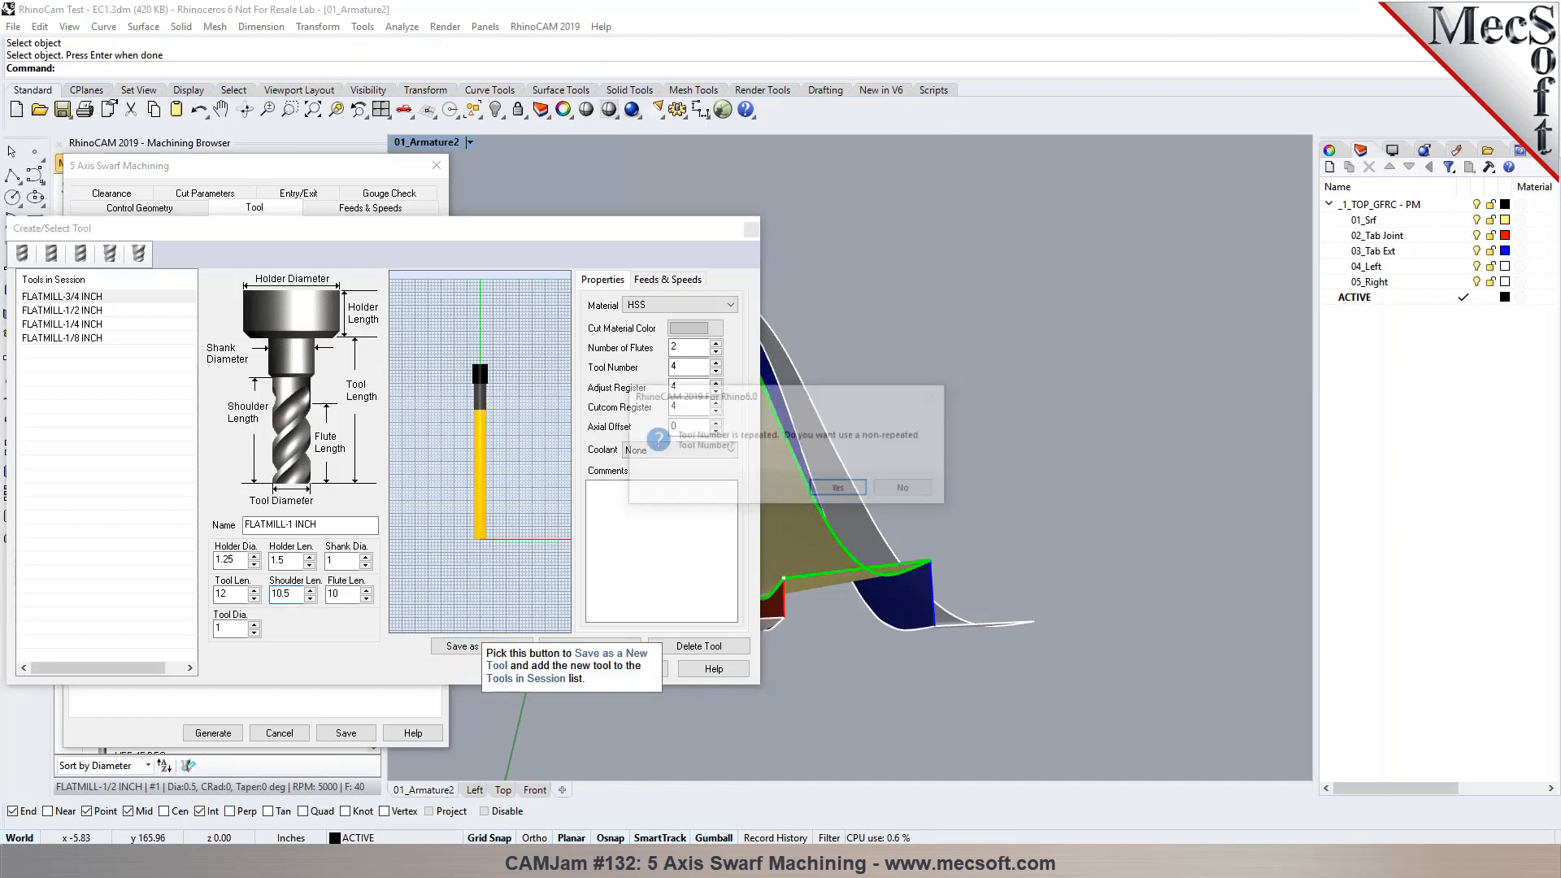
click(848, 500)
click(549, 669)
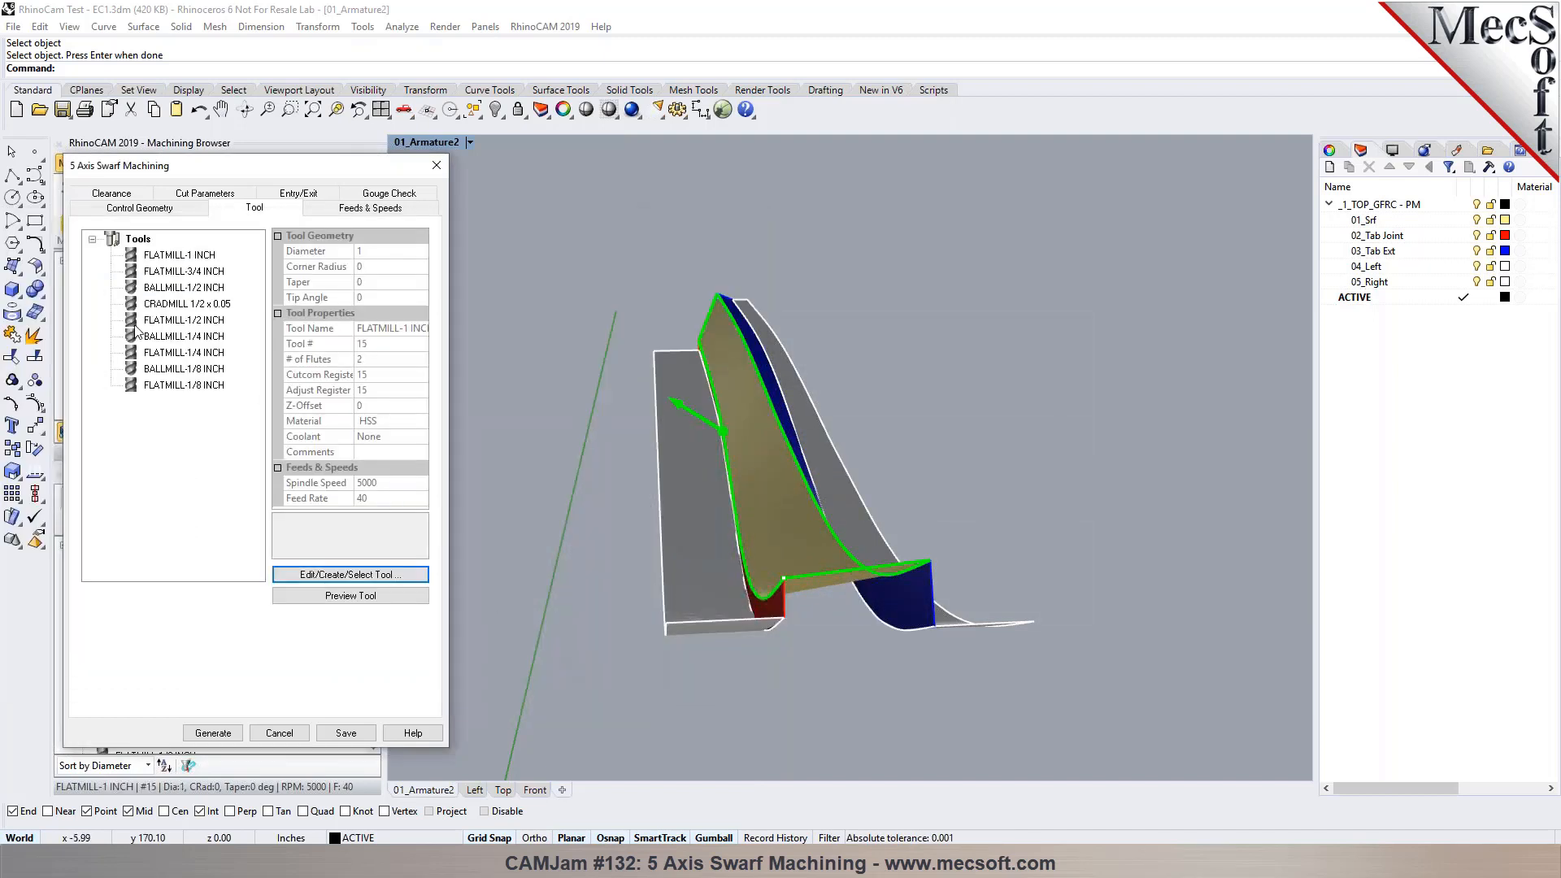
click(138, 240)
click(166, 257)
Step: Review the feeds and speeds and the clearance plane, and set the clearance definition to Cylinder
click(339, 210)
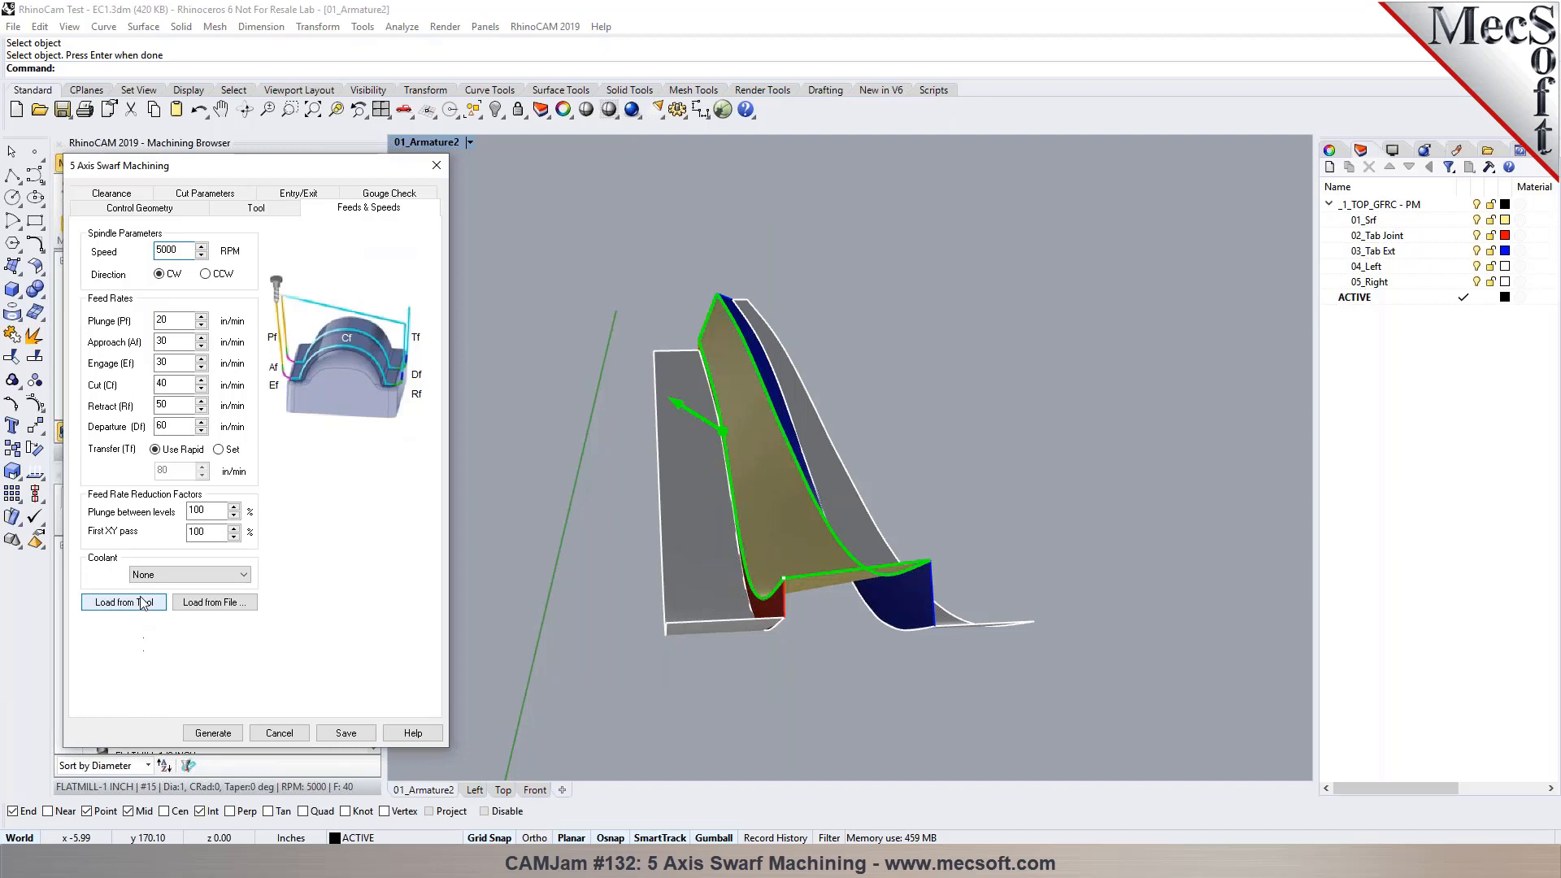
click(136, 198)
right_drag(795, 467, 650, 390)
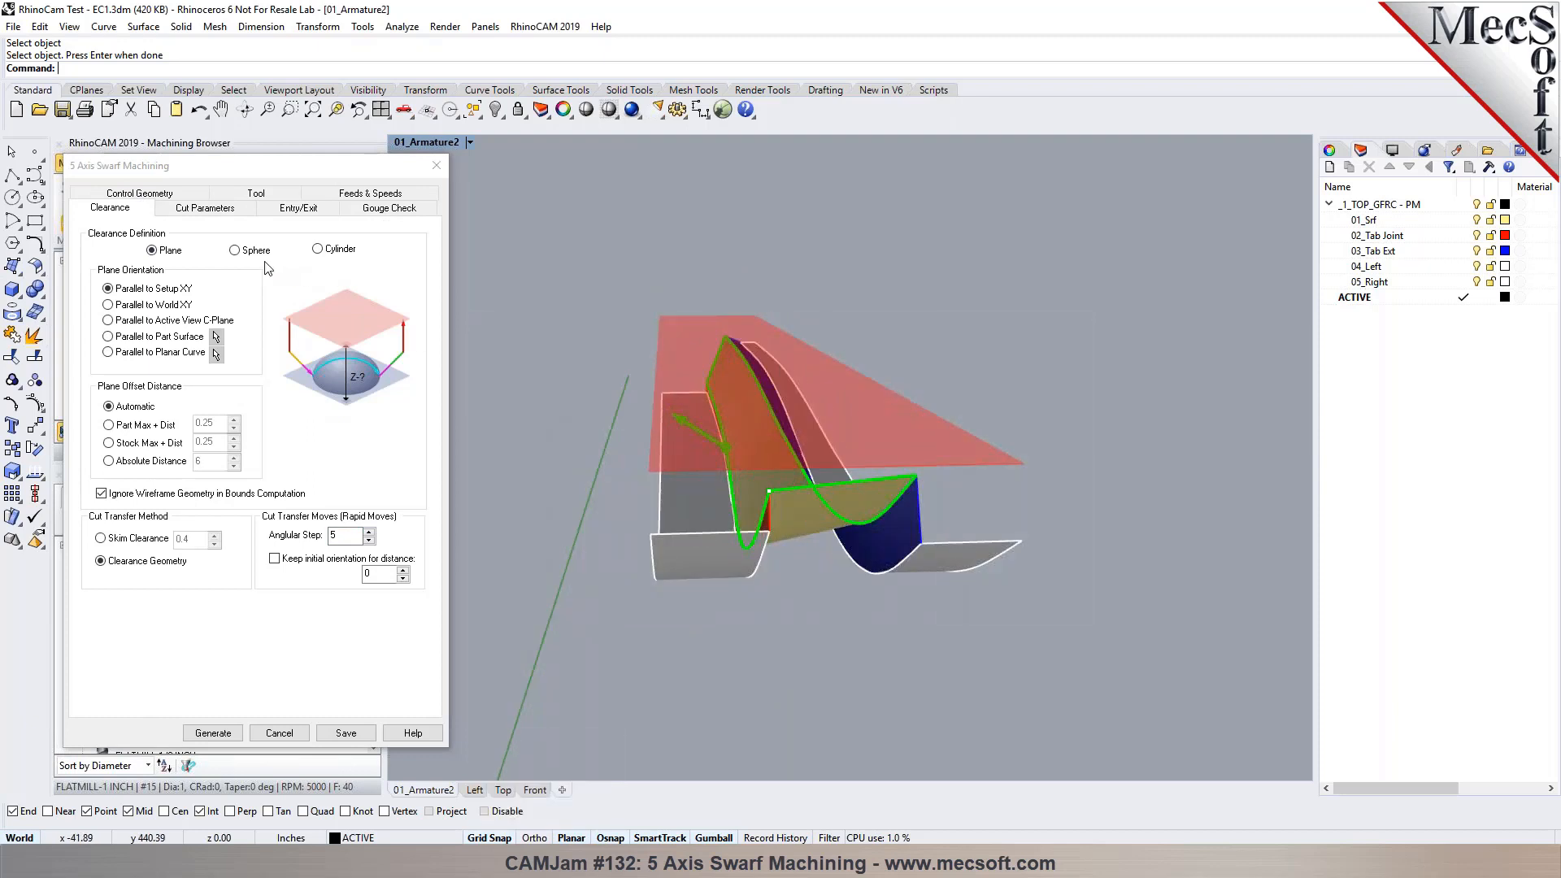
click(317, 249)
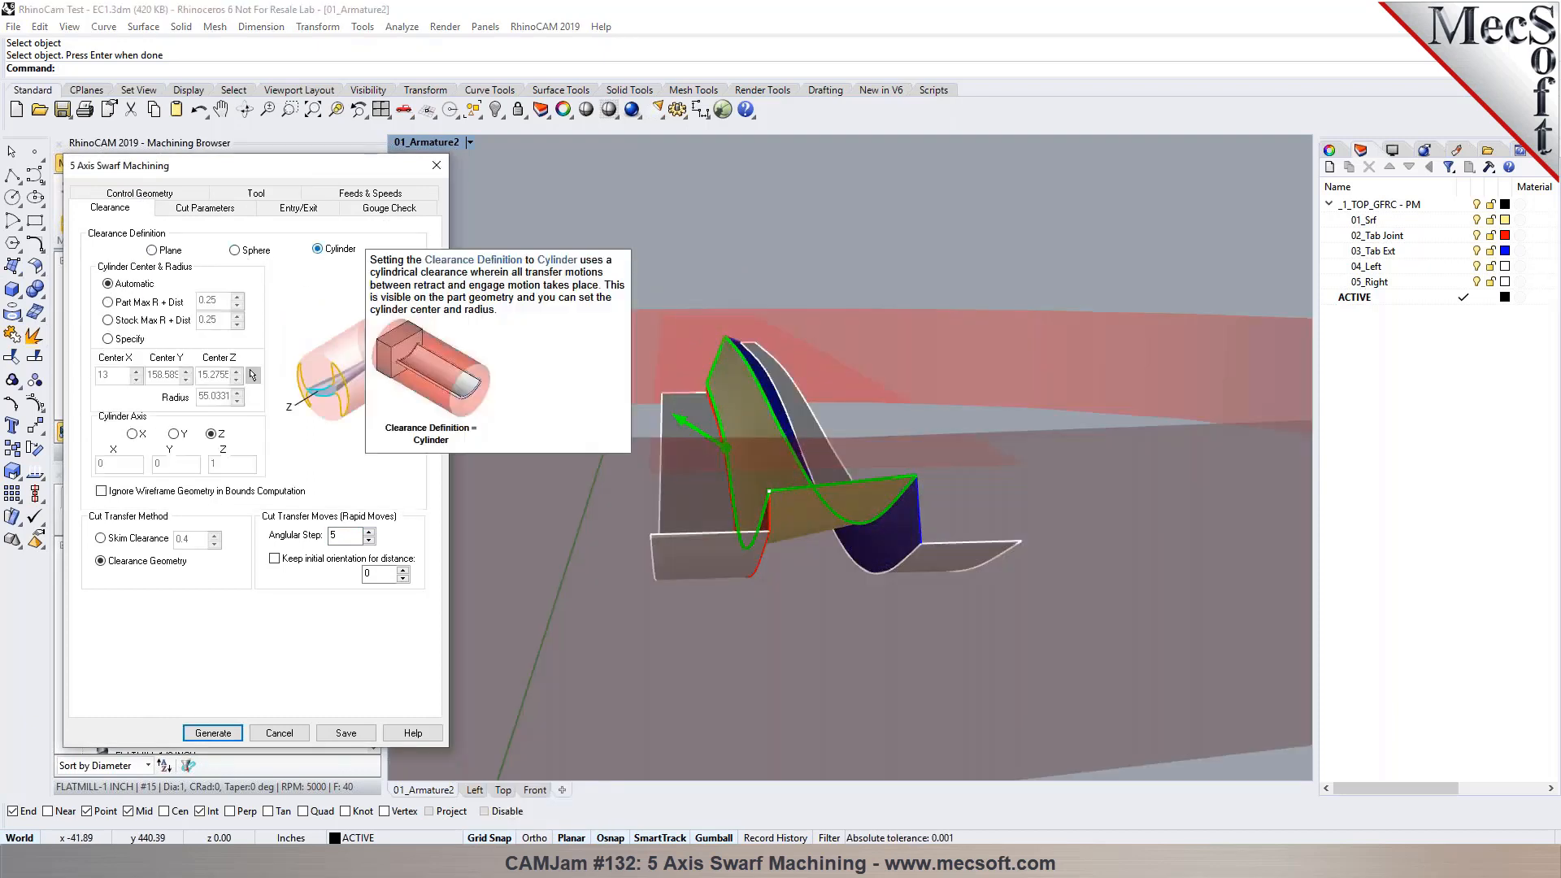
Step: Preview the clearance cylinder around the part with its axis set to X and with its axis set to Y
click(132, 434)
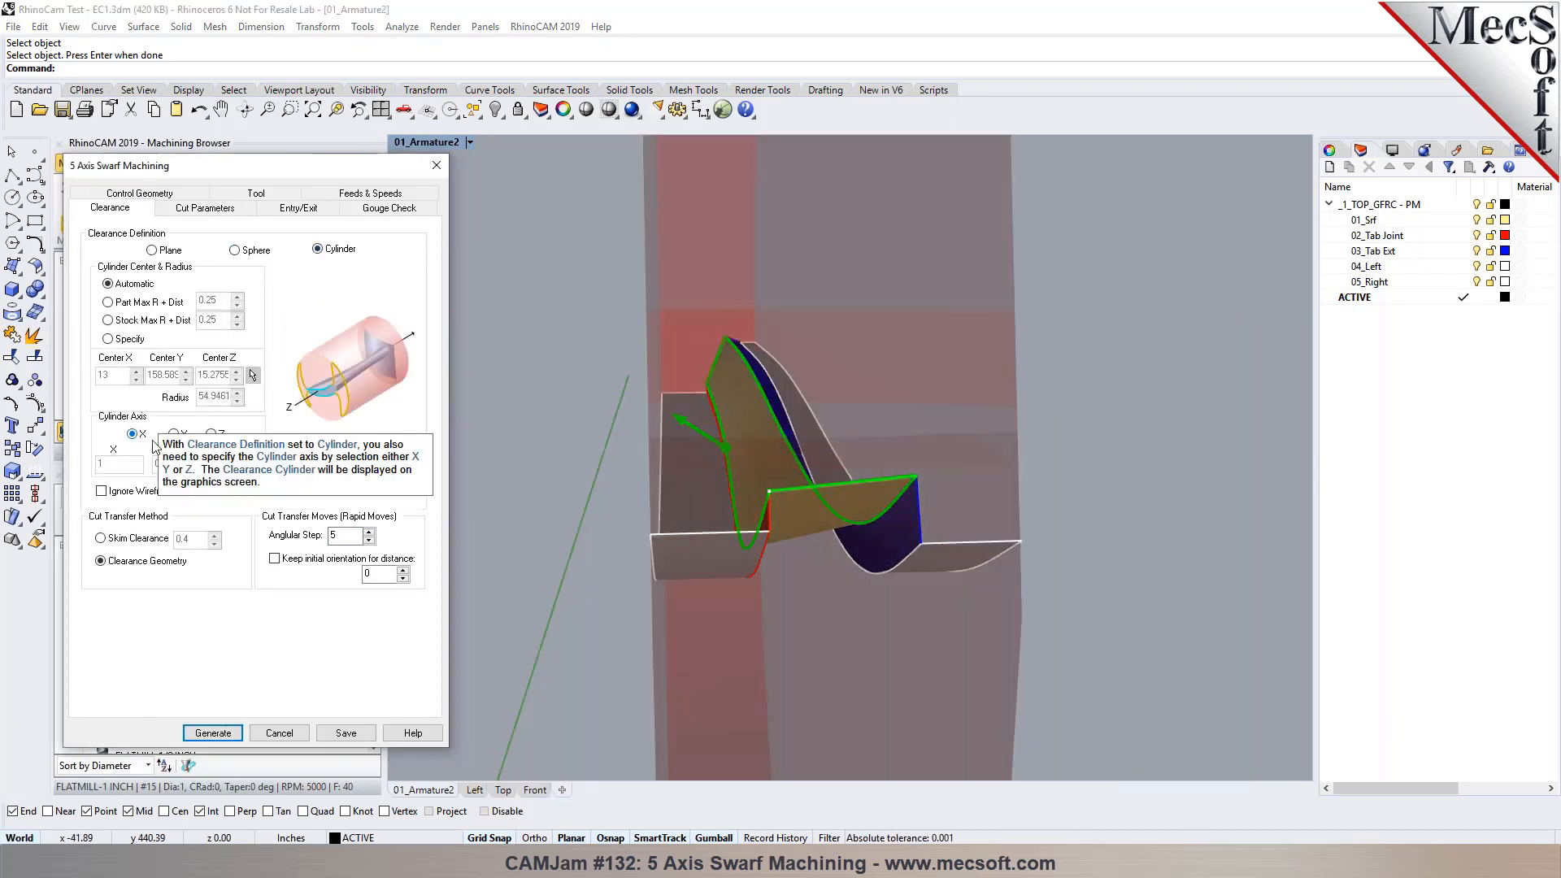
click(173, 434)
right_drag(766, 431, 984, 463)
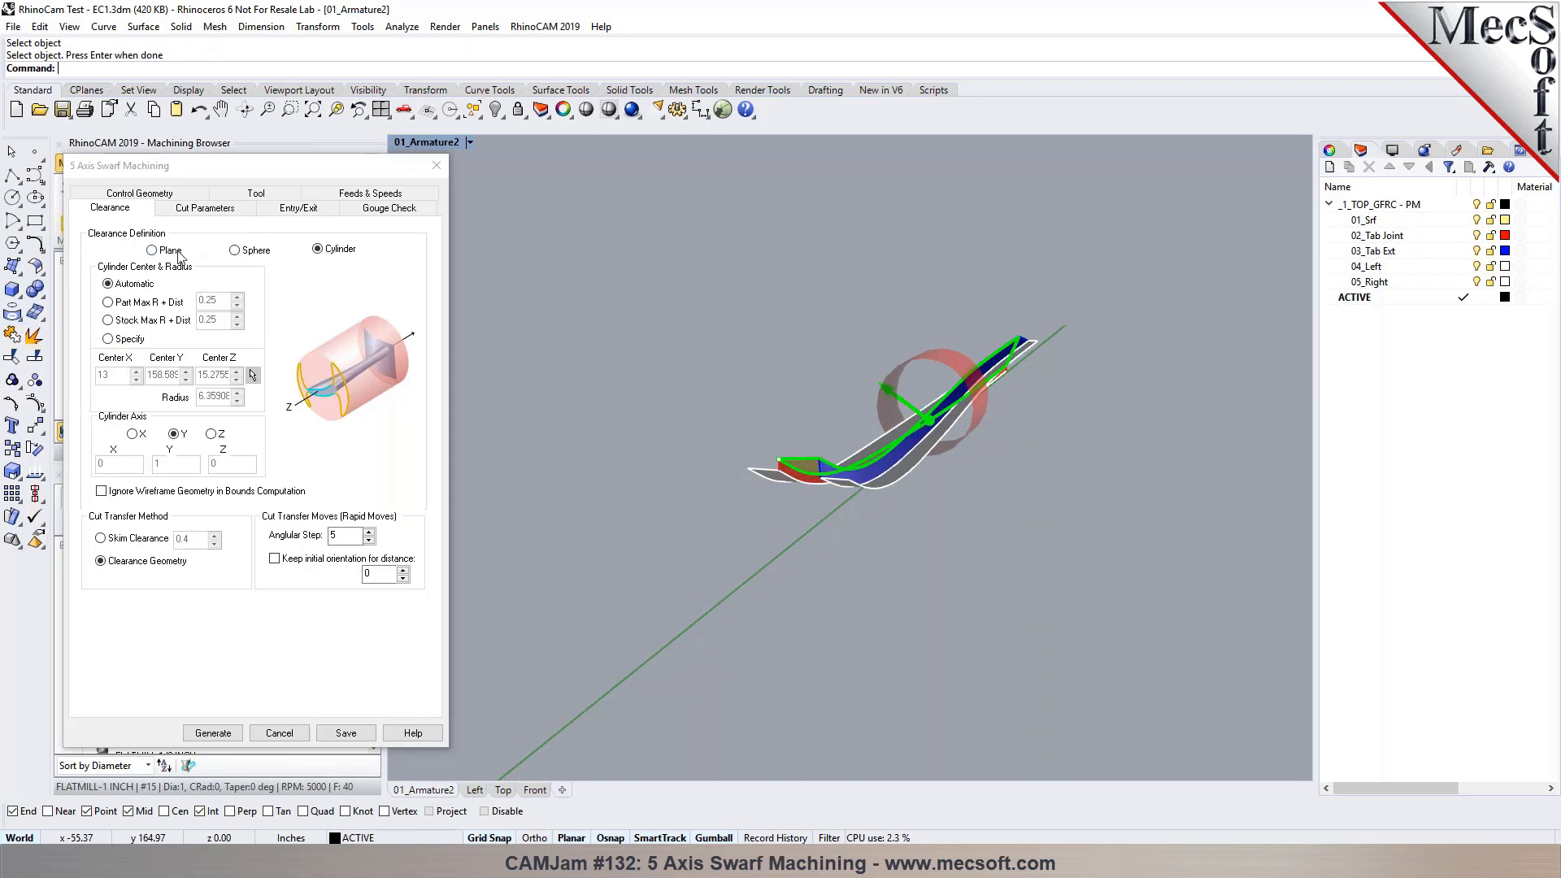
Step: Set the swarf operation's clearance definition to Plane and check the clearance plane over the part
click(179, 254)
right_drag(832, 411, 748, 413)
scroll(744, 417, down, 5)
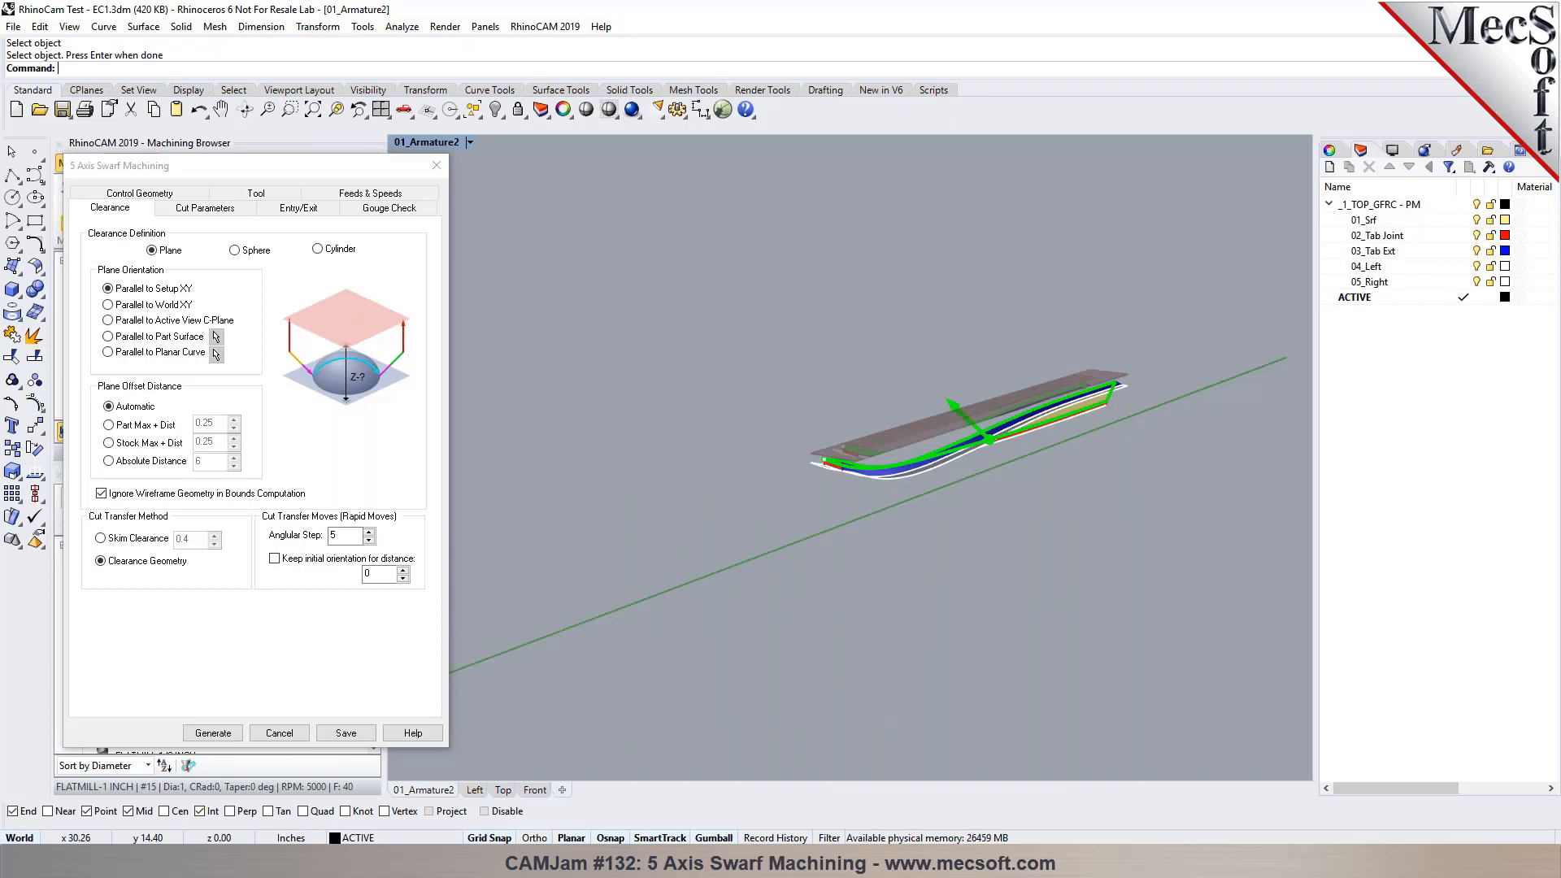
Step: Switch to File Explorer and look at the MTD file stored in the mtddata folder
click(486, 807)
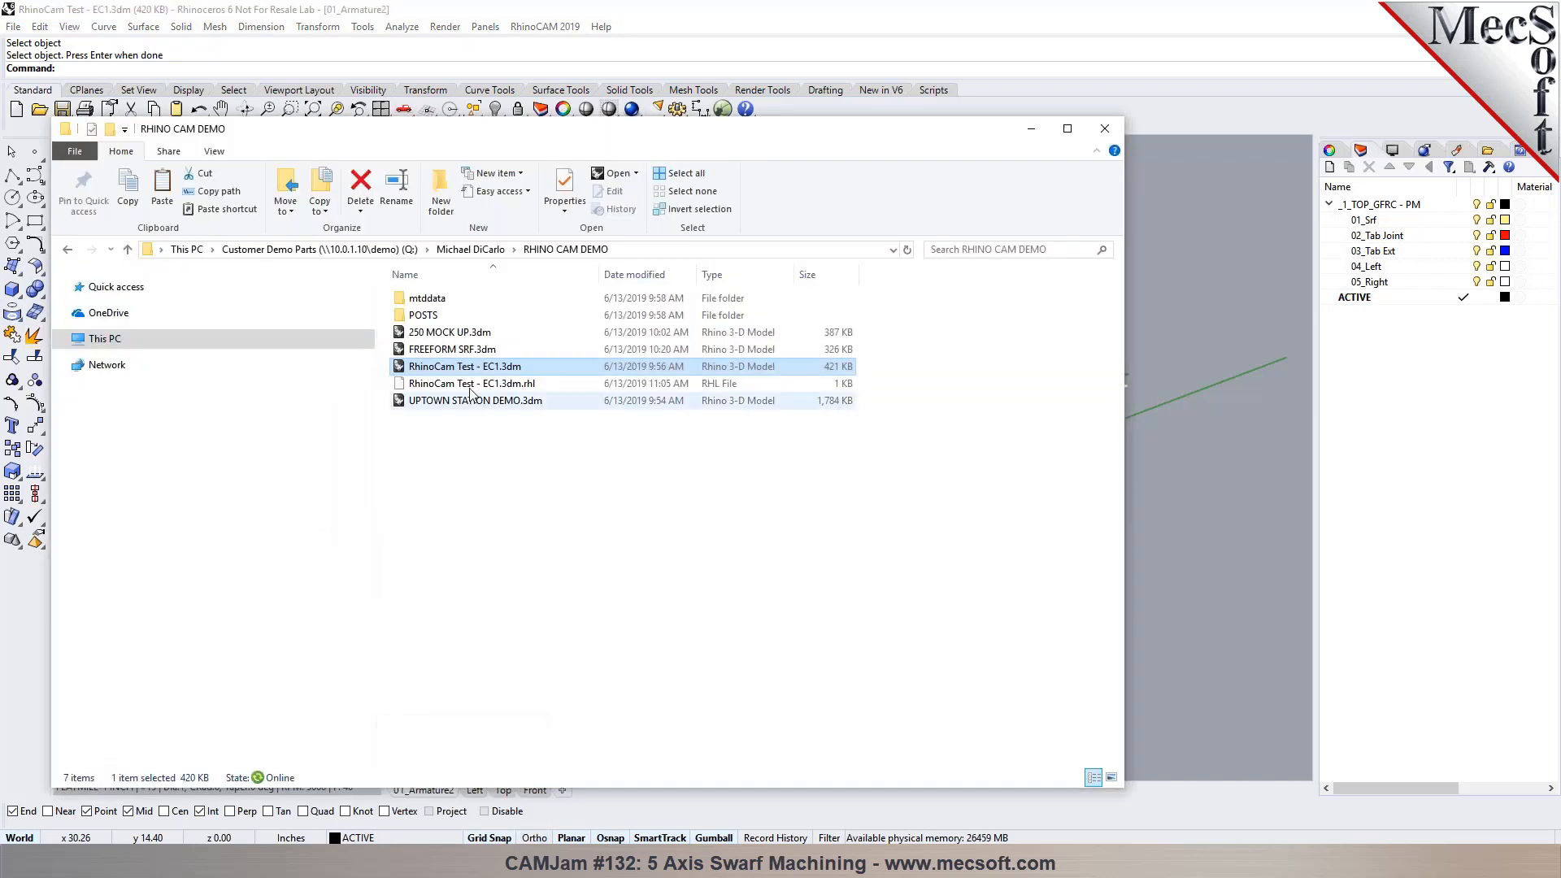
double_click(444, 301)
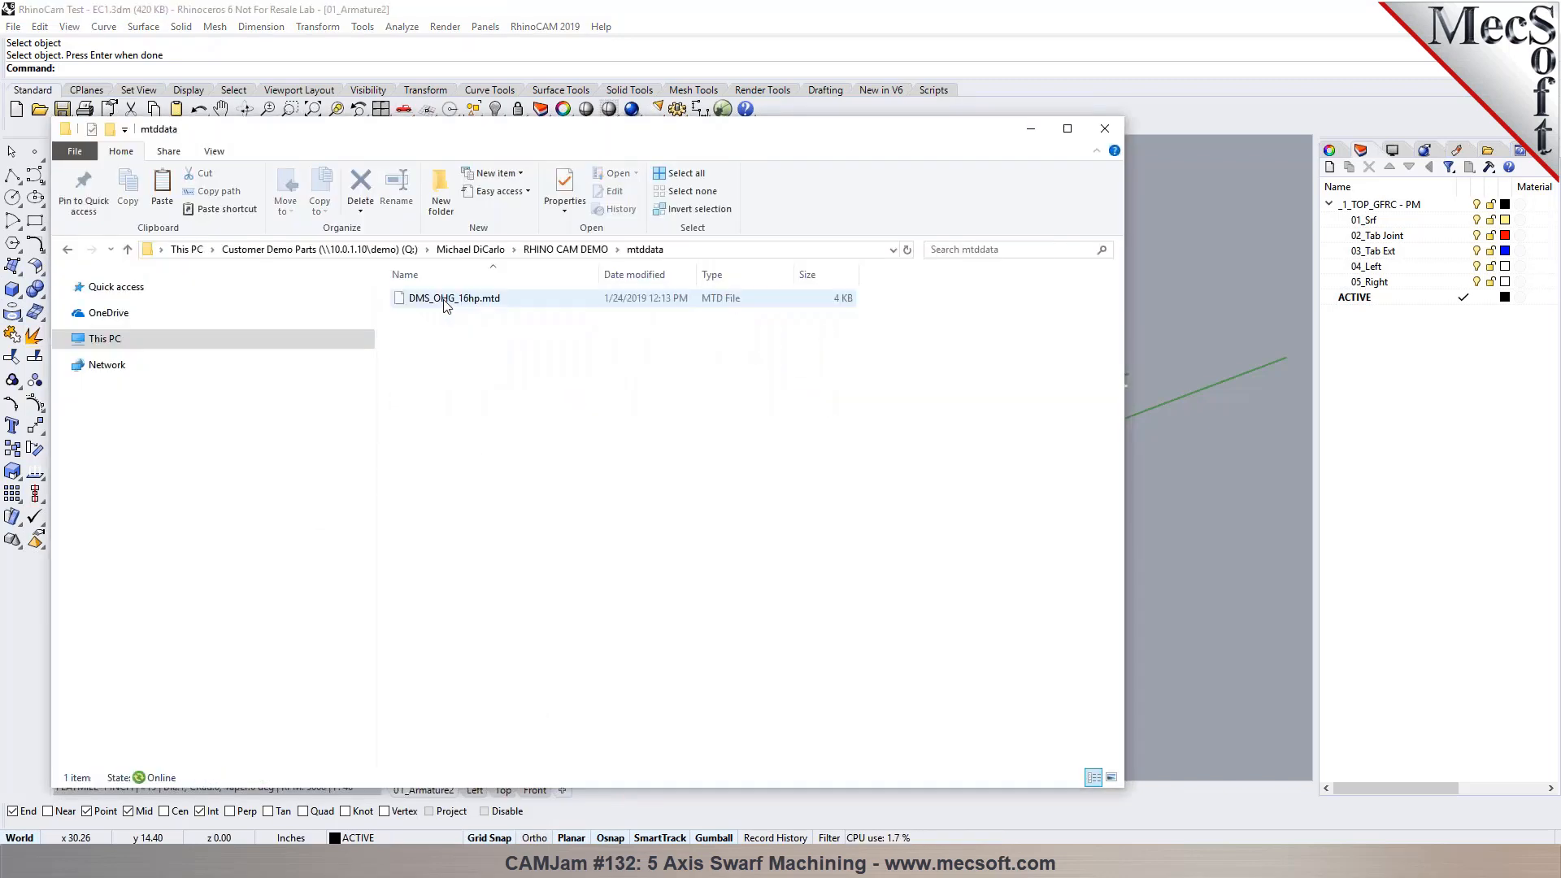
click(444, 299)
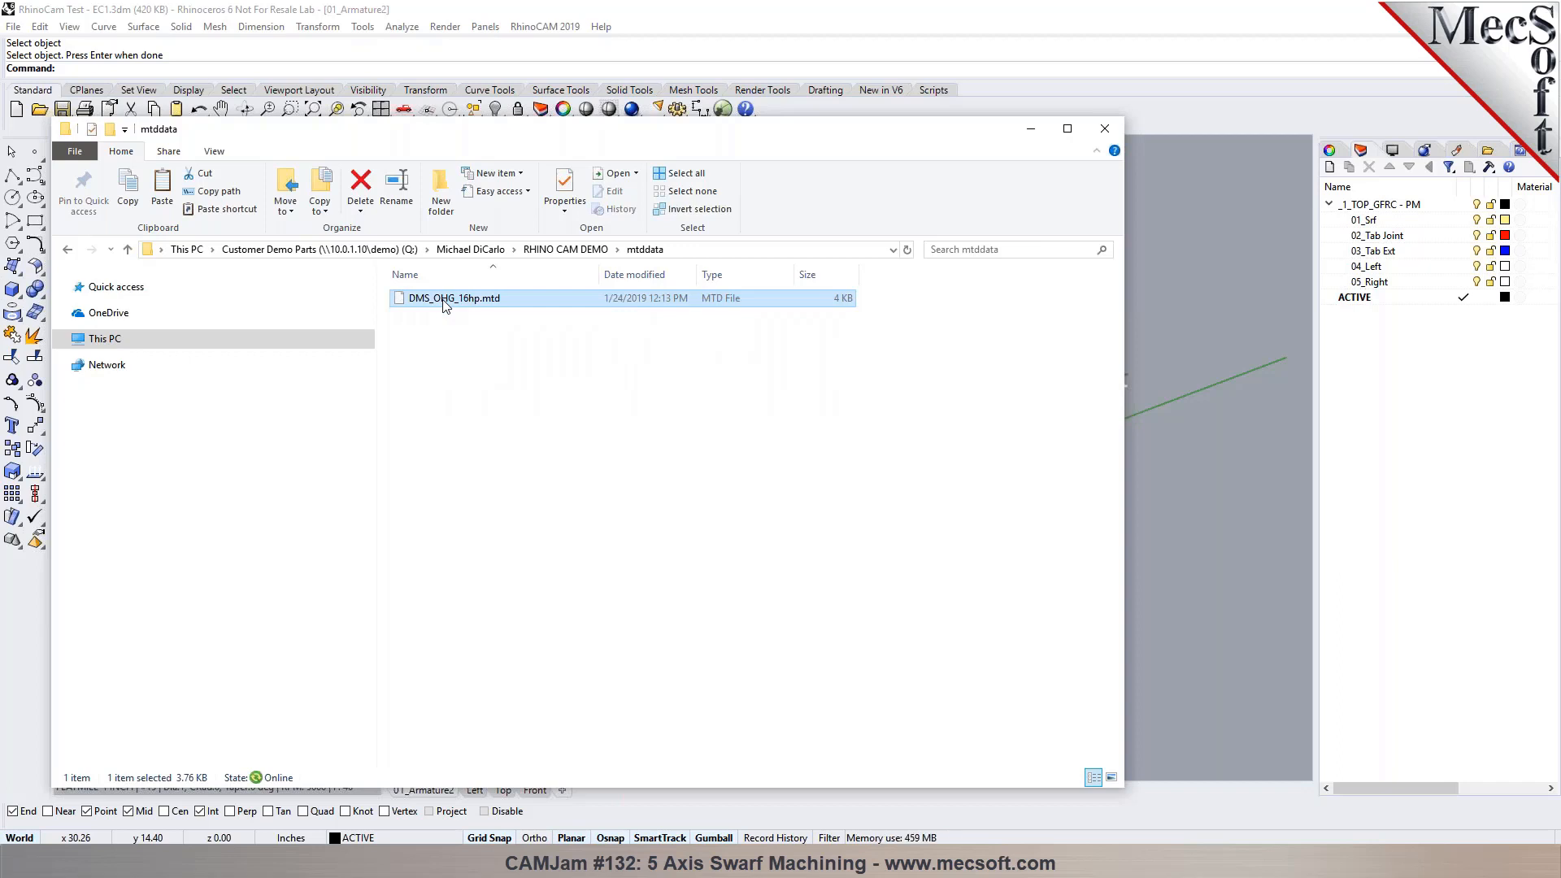
click(1031, 129)
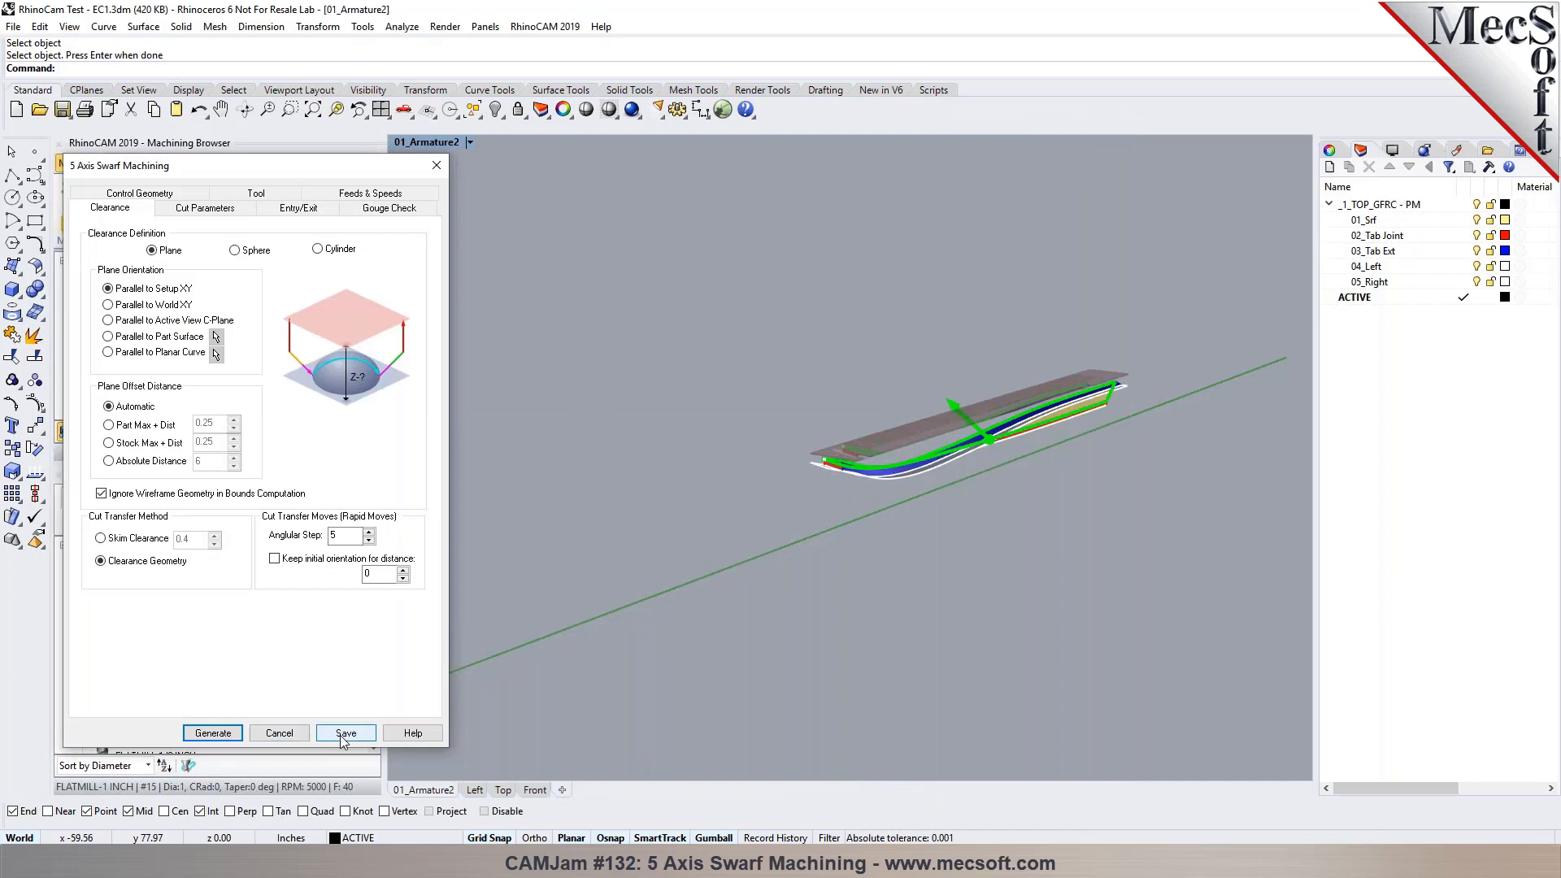
Step: Save the 5 Axis Swarf Machining operation
click(340, 733)
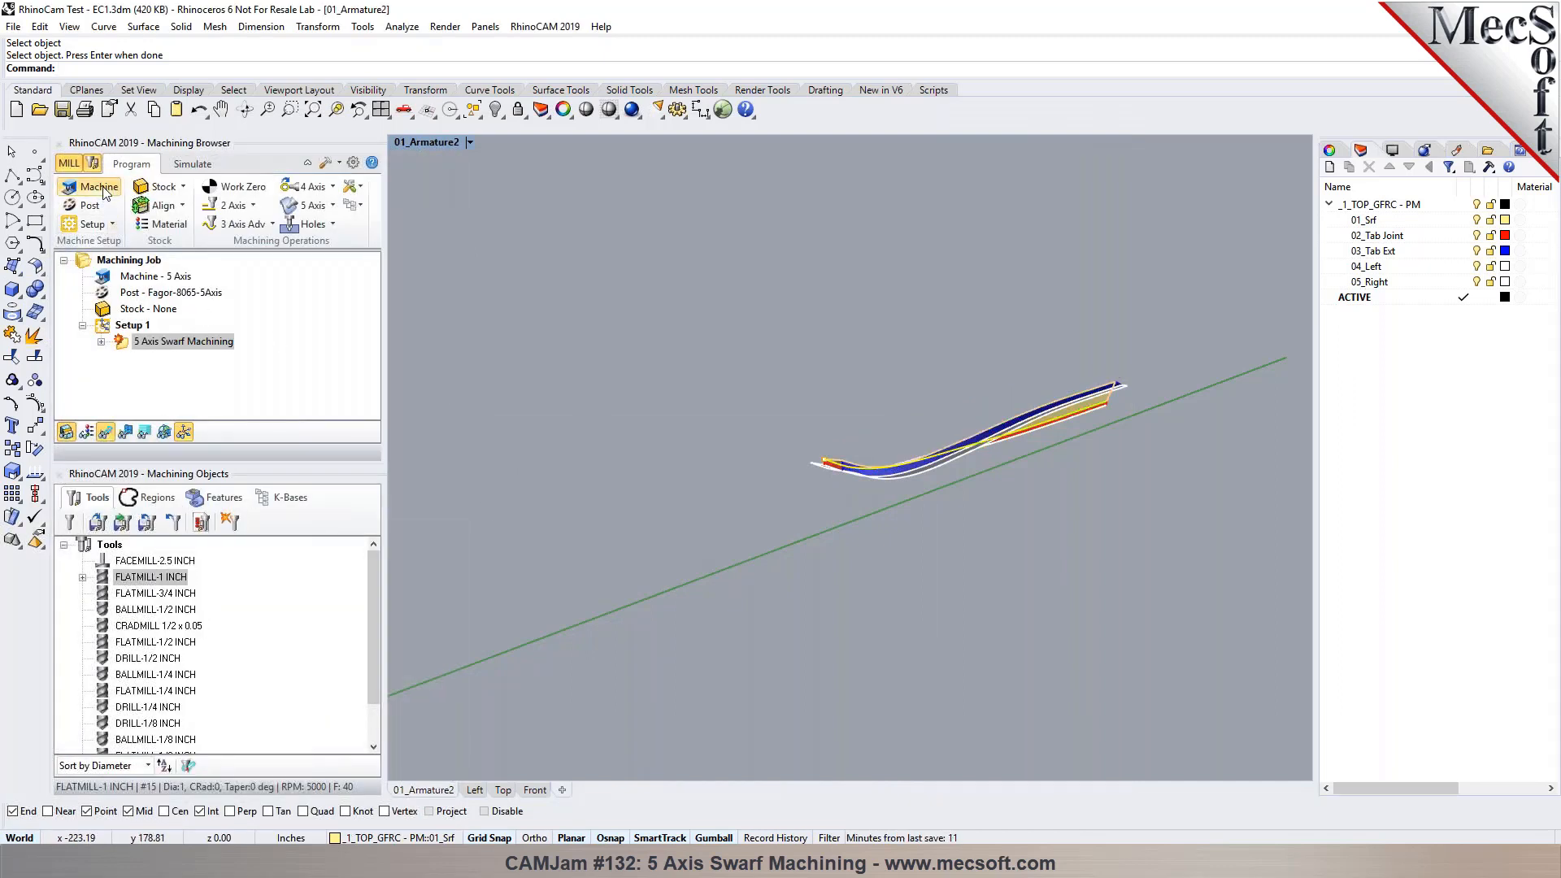
Step: Set the machine tool definition to load from file and open its machine definitions folder in File Explorer
click(100, 188)
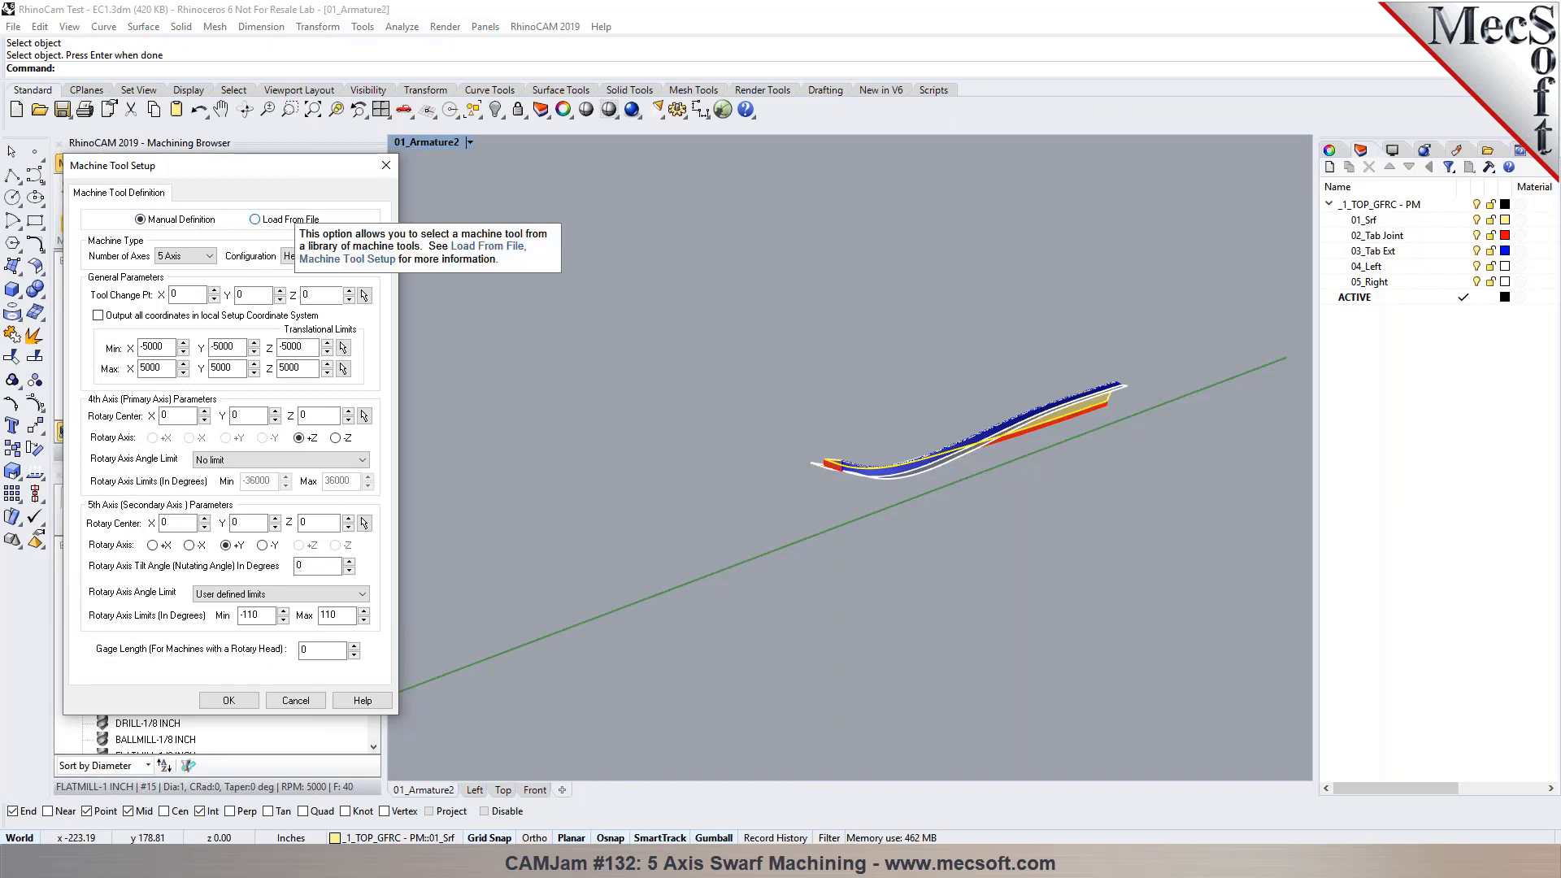
click(262, 222)
drag(91, 290, 563, 379)
key(ctrl+c)
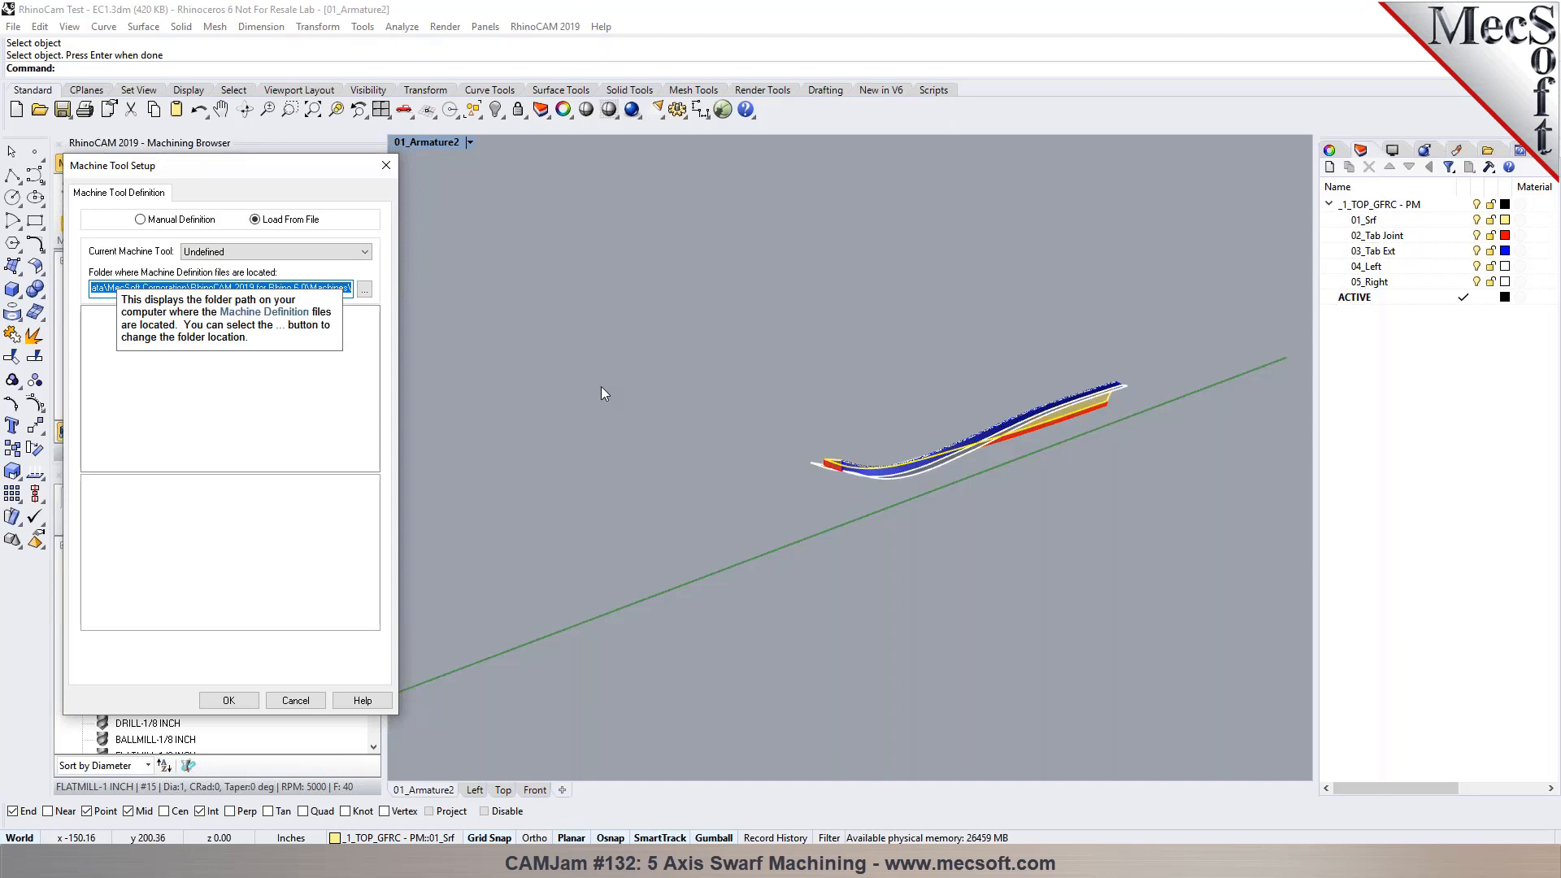
click(295, 859)
key(ctrl+v)
click(167, 472)
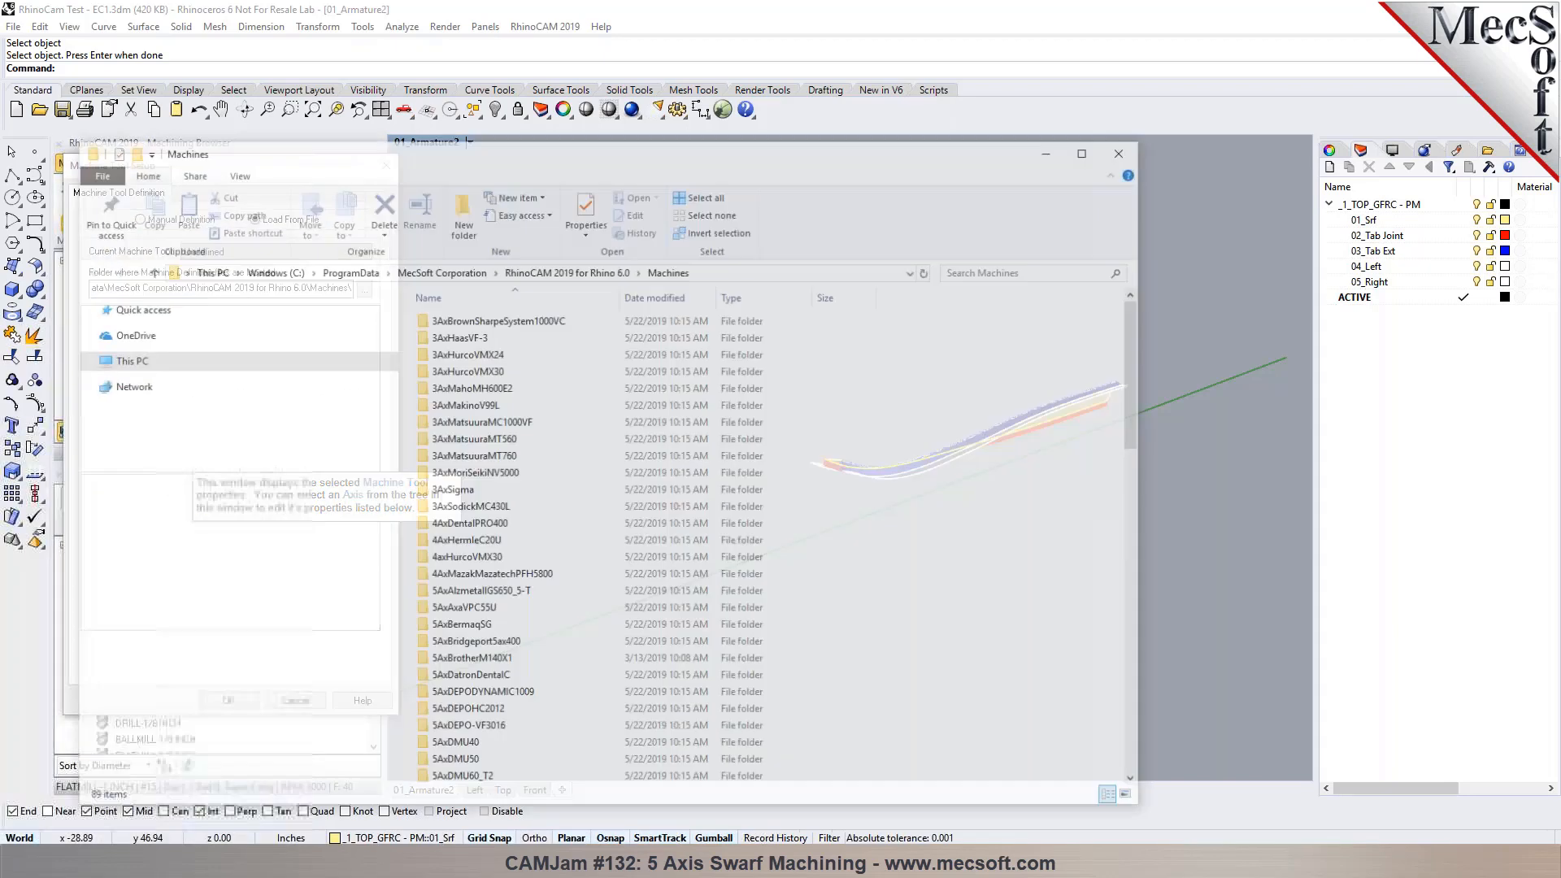
Step: Find the MAXXIS 5Axis machine folder and examine its MAXXIS 5Axis.xml definition in Notepad++
scroll(536, 463, down, 15)
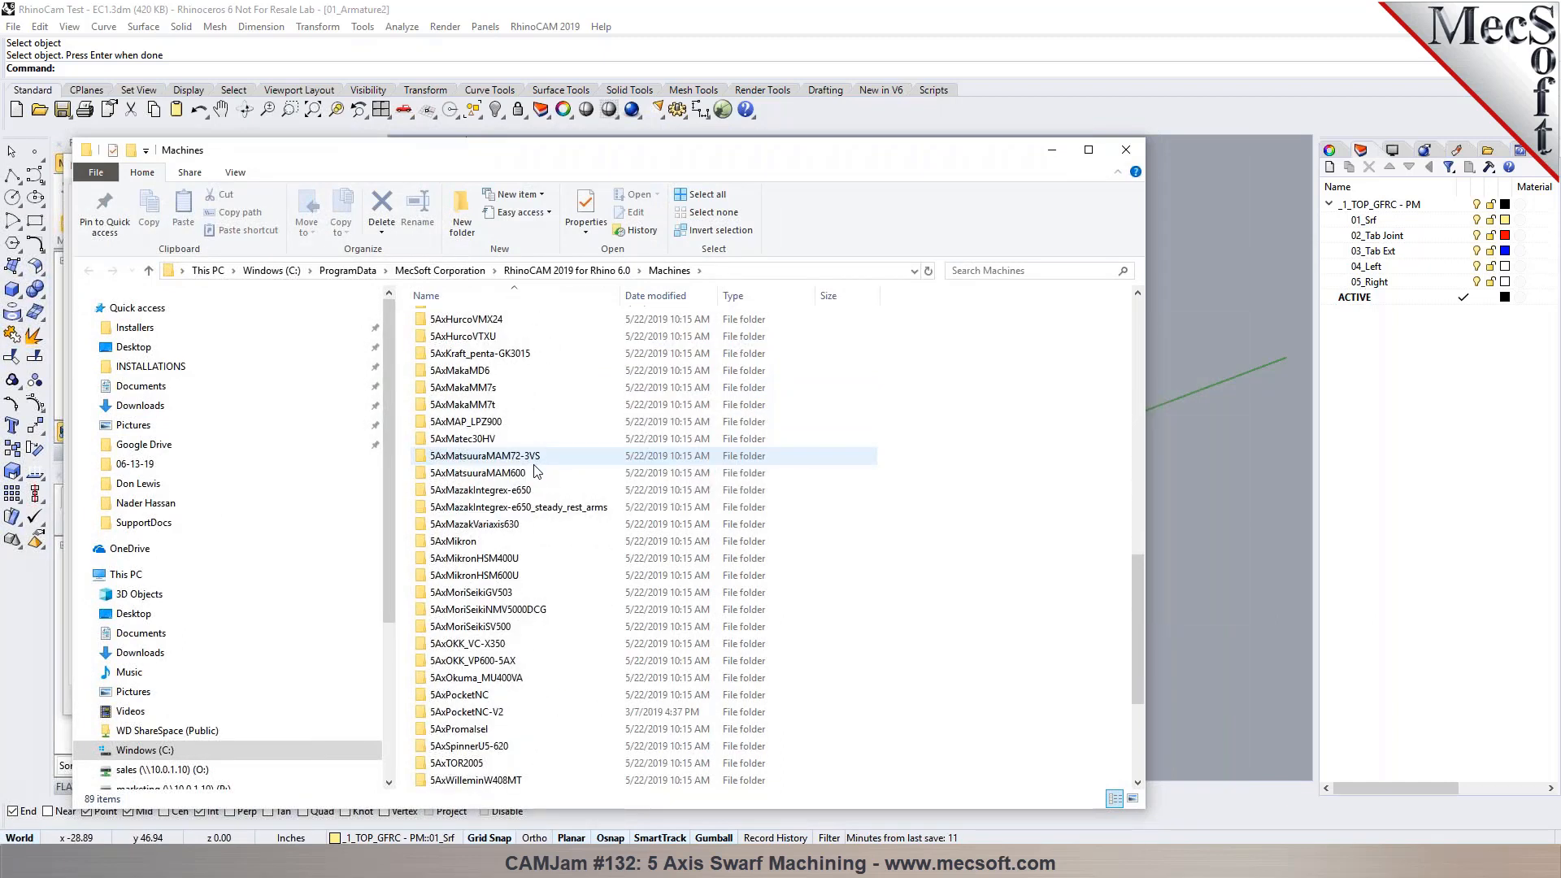
scroll(536, 471, down, 3)
scroll(534, 472, down, 2)
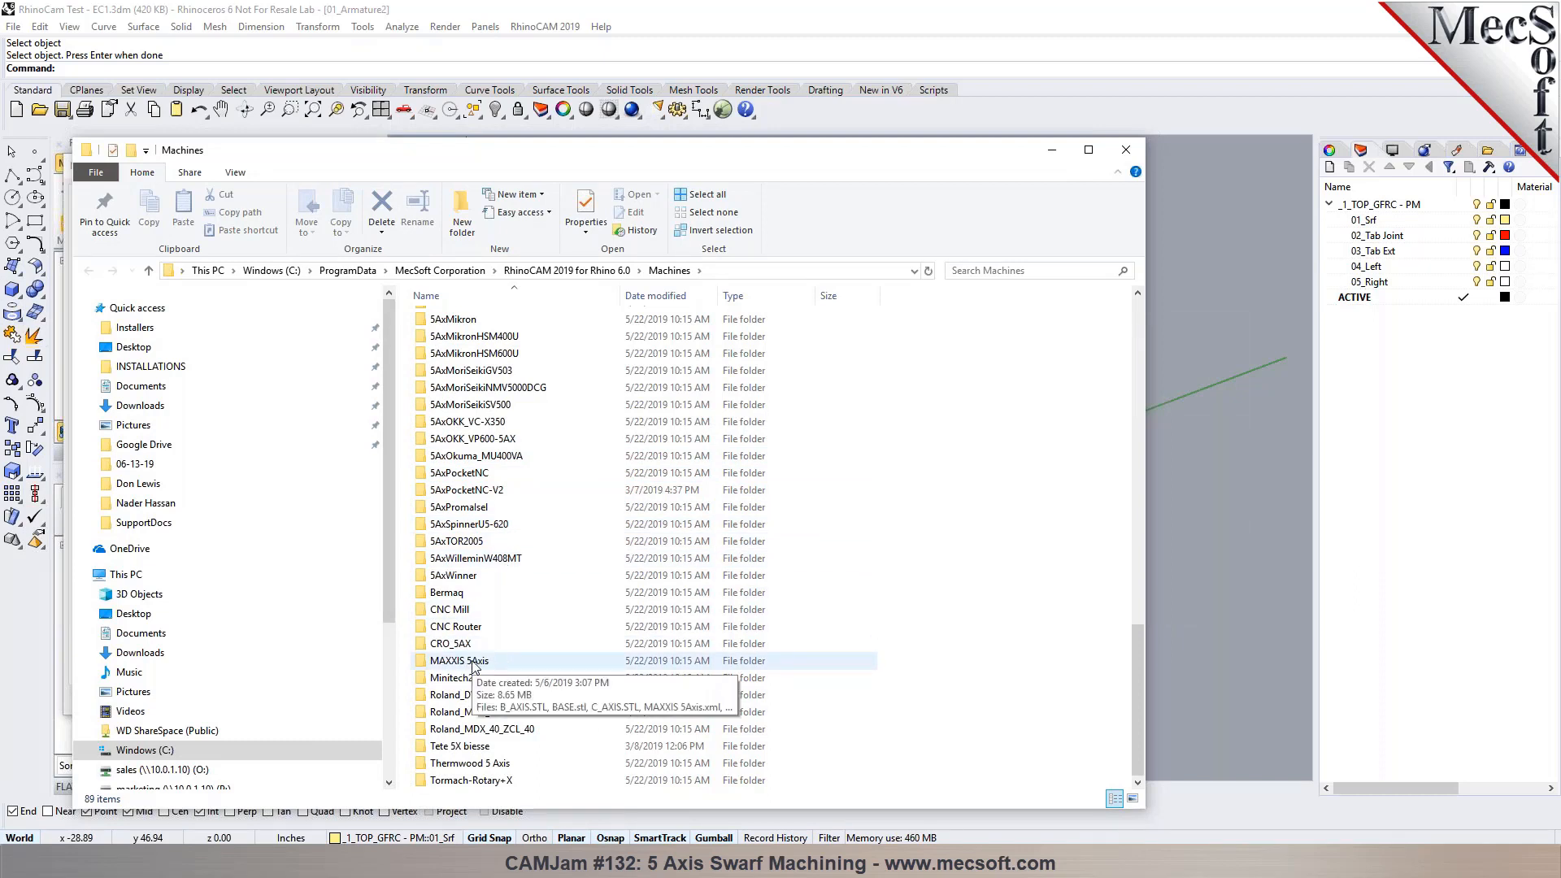
double_click(475, 663)
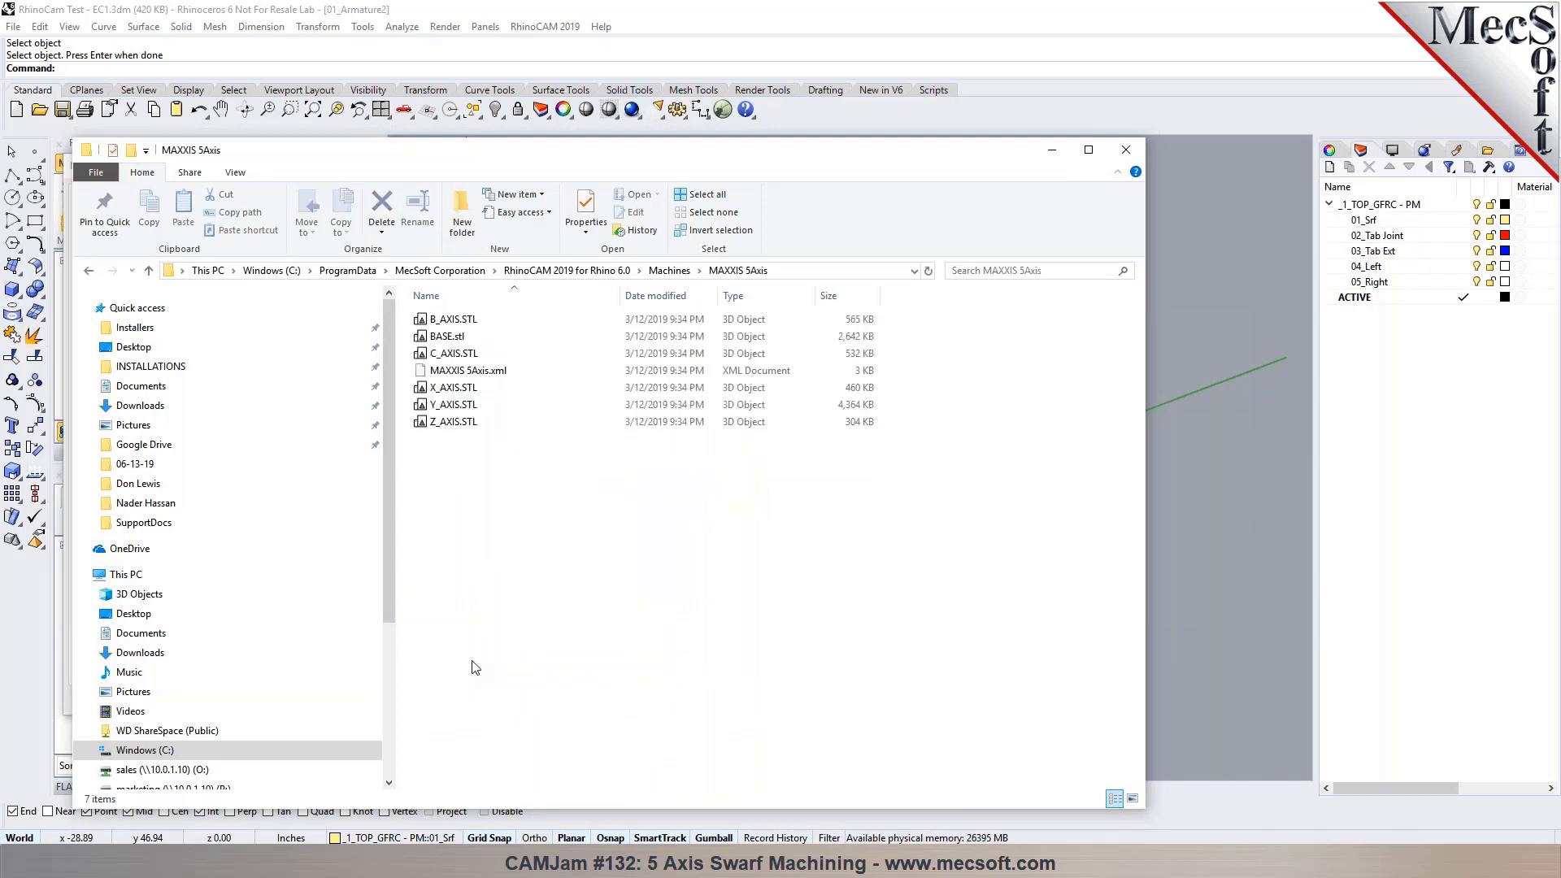
right_click(458, 376)
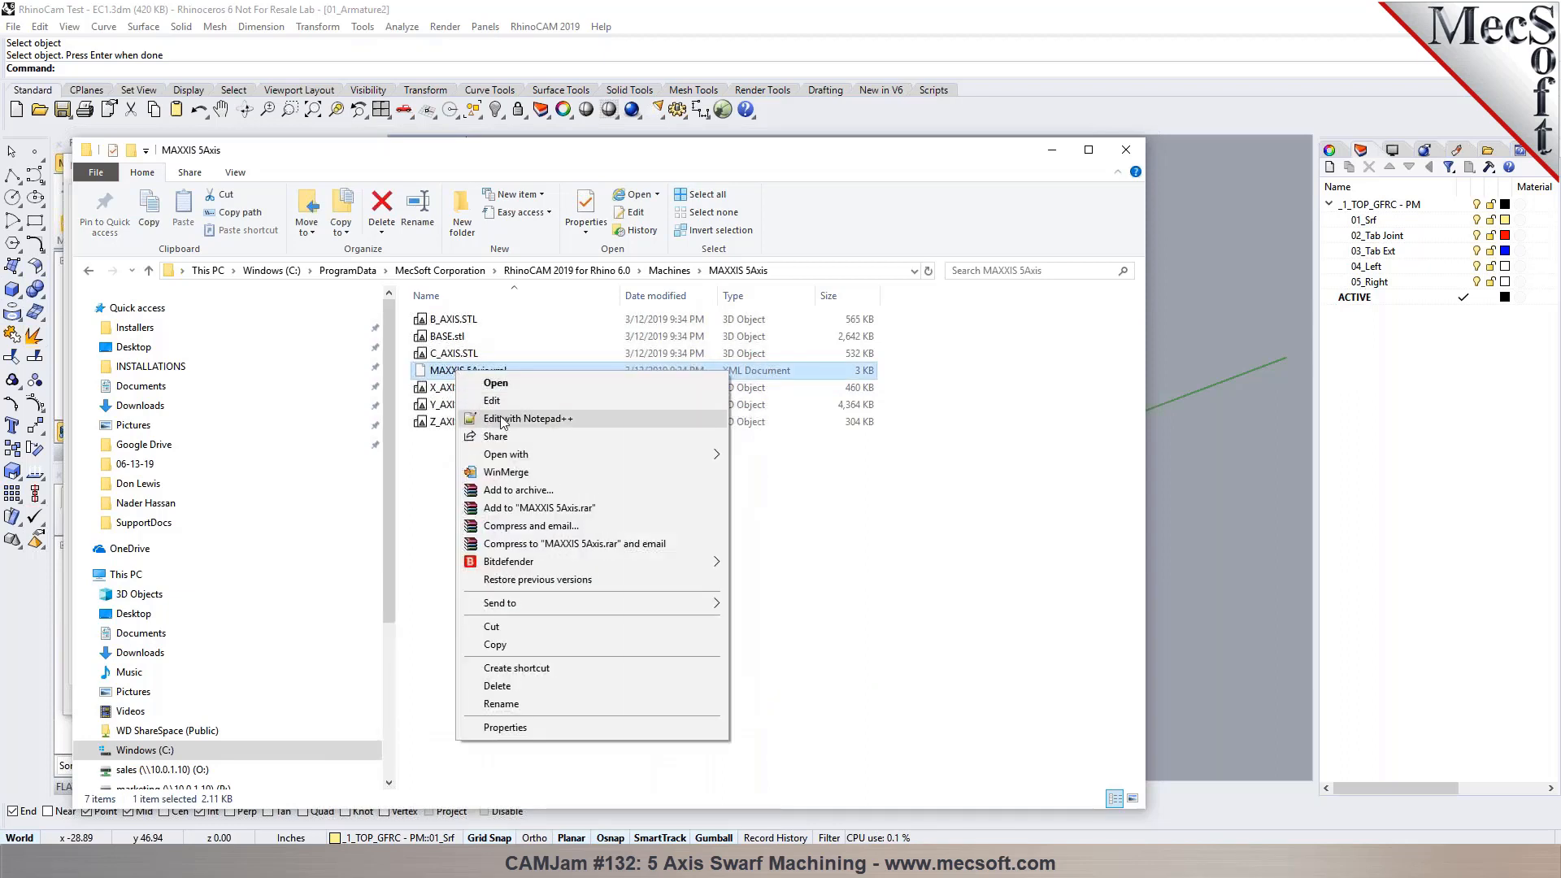
click(501, 419)
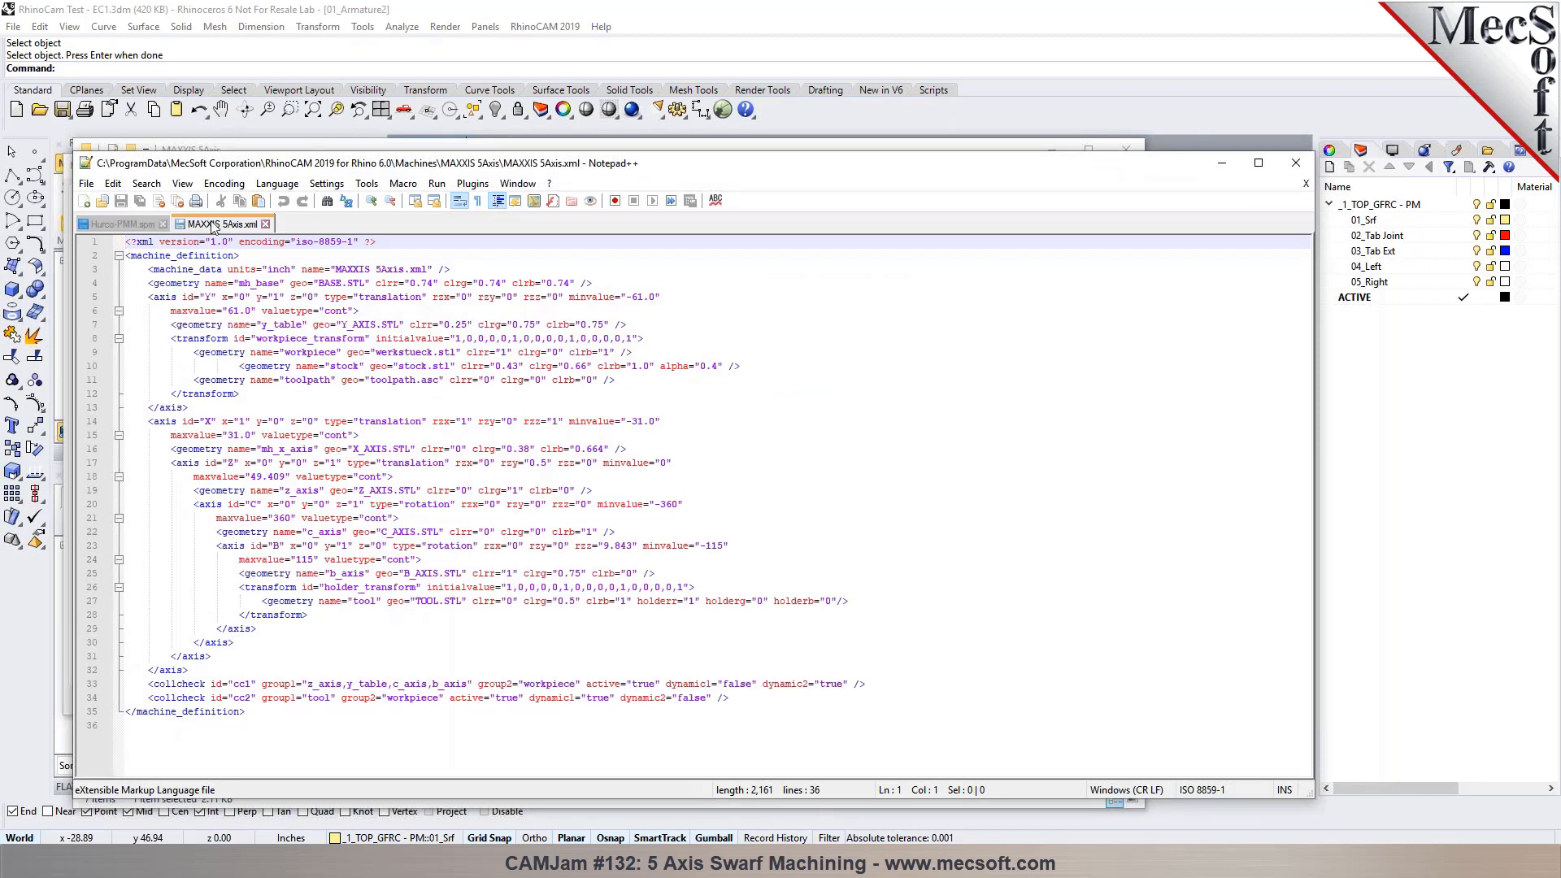
click(162, 223)
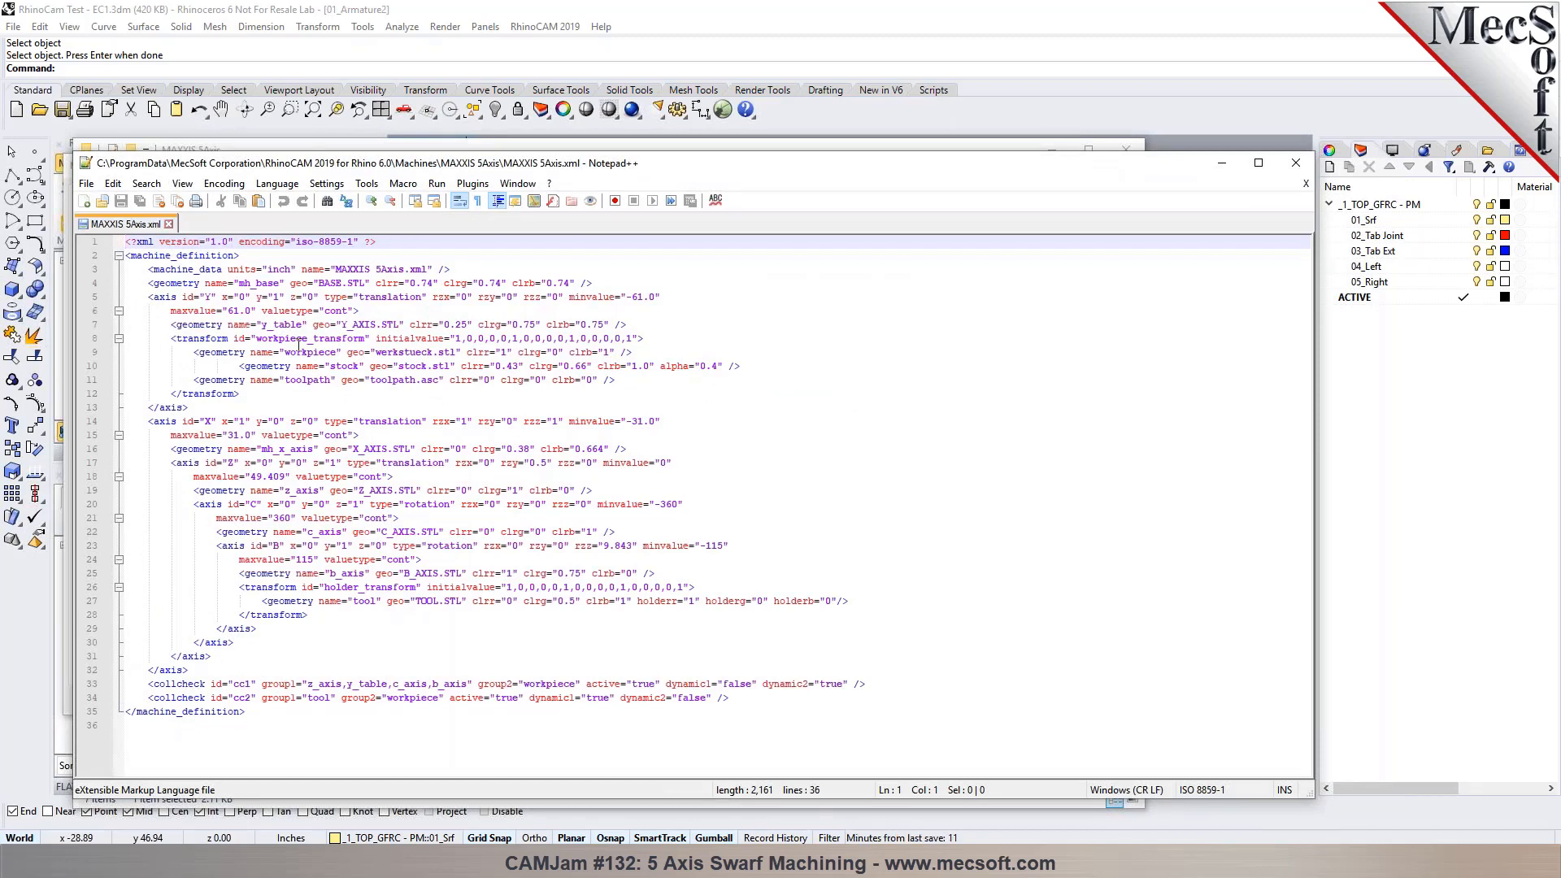
click(1296, 165)
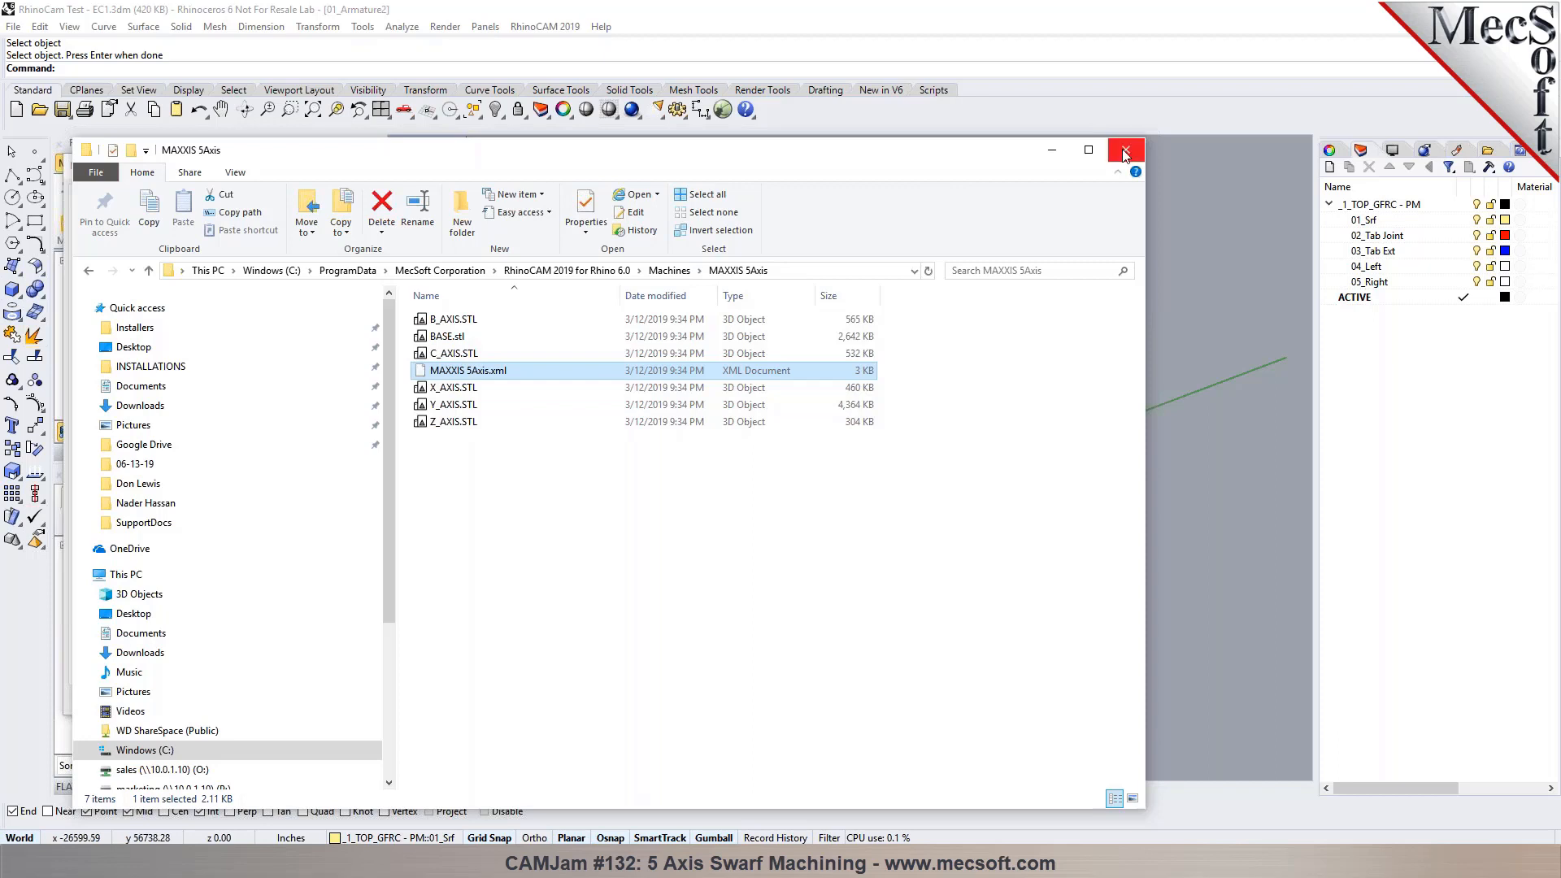
click(1052, 151)
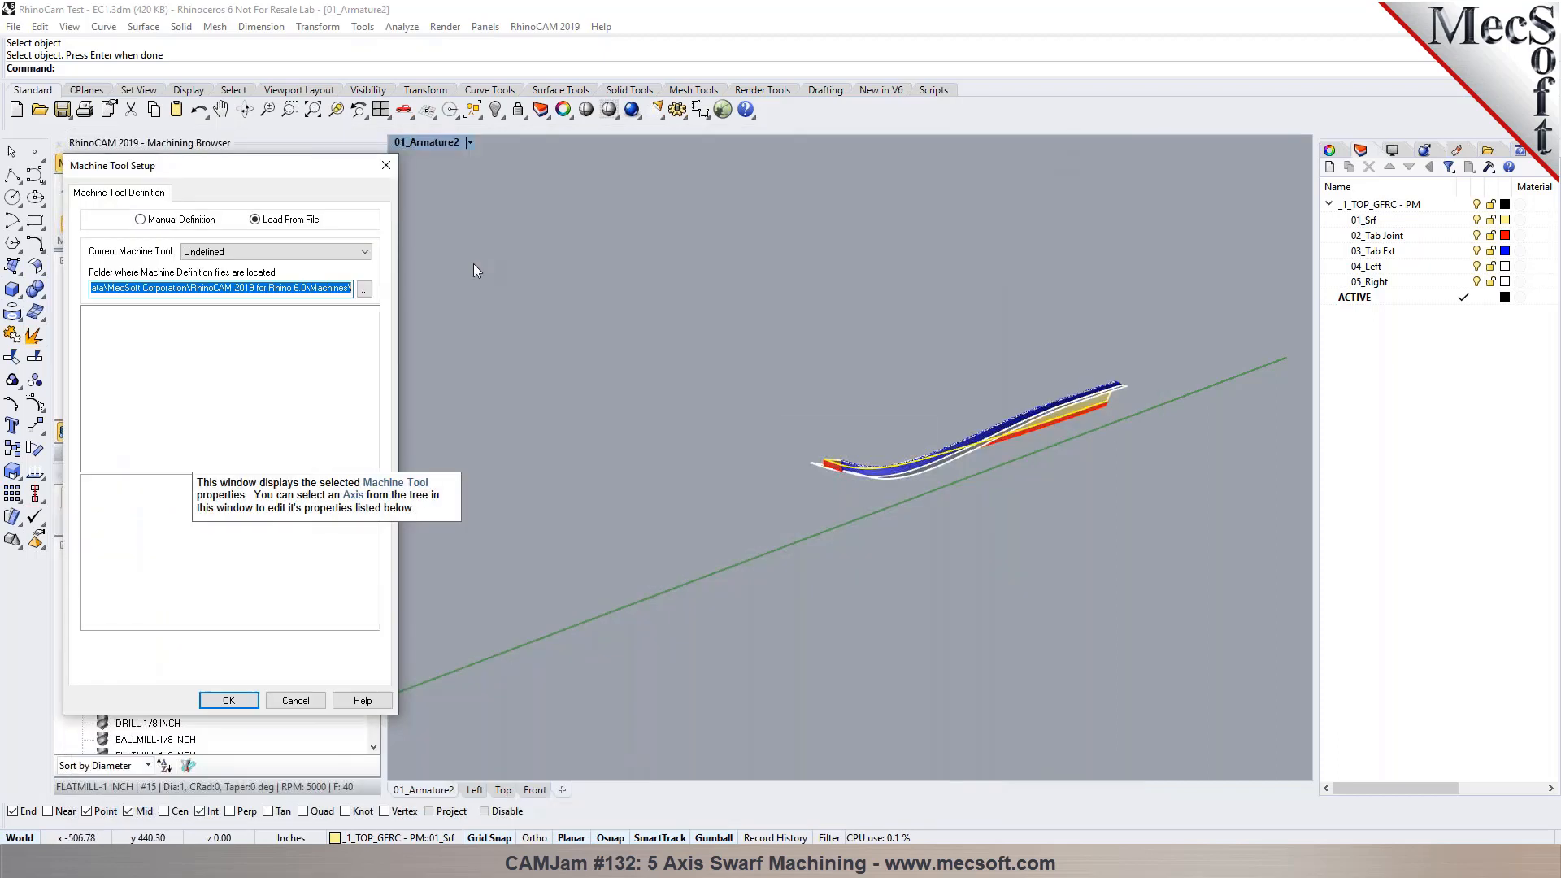
Step: Load MAXXIS 5Axis as the current machine tool and inspect its head and table model
click(363, 252)
drag(362, 314, 357, 508)
click(309, 499)
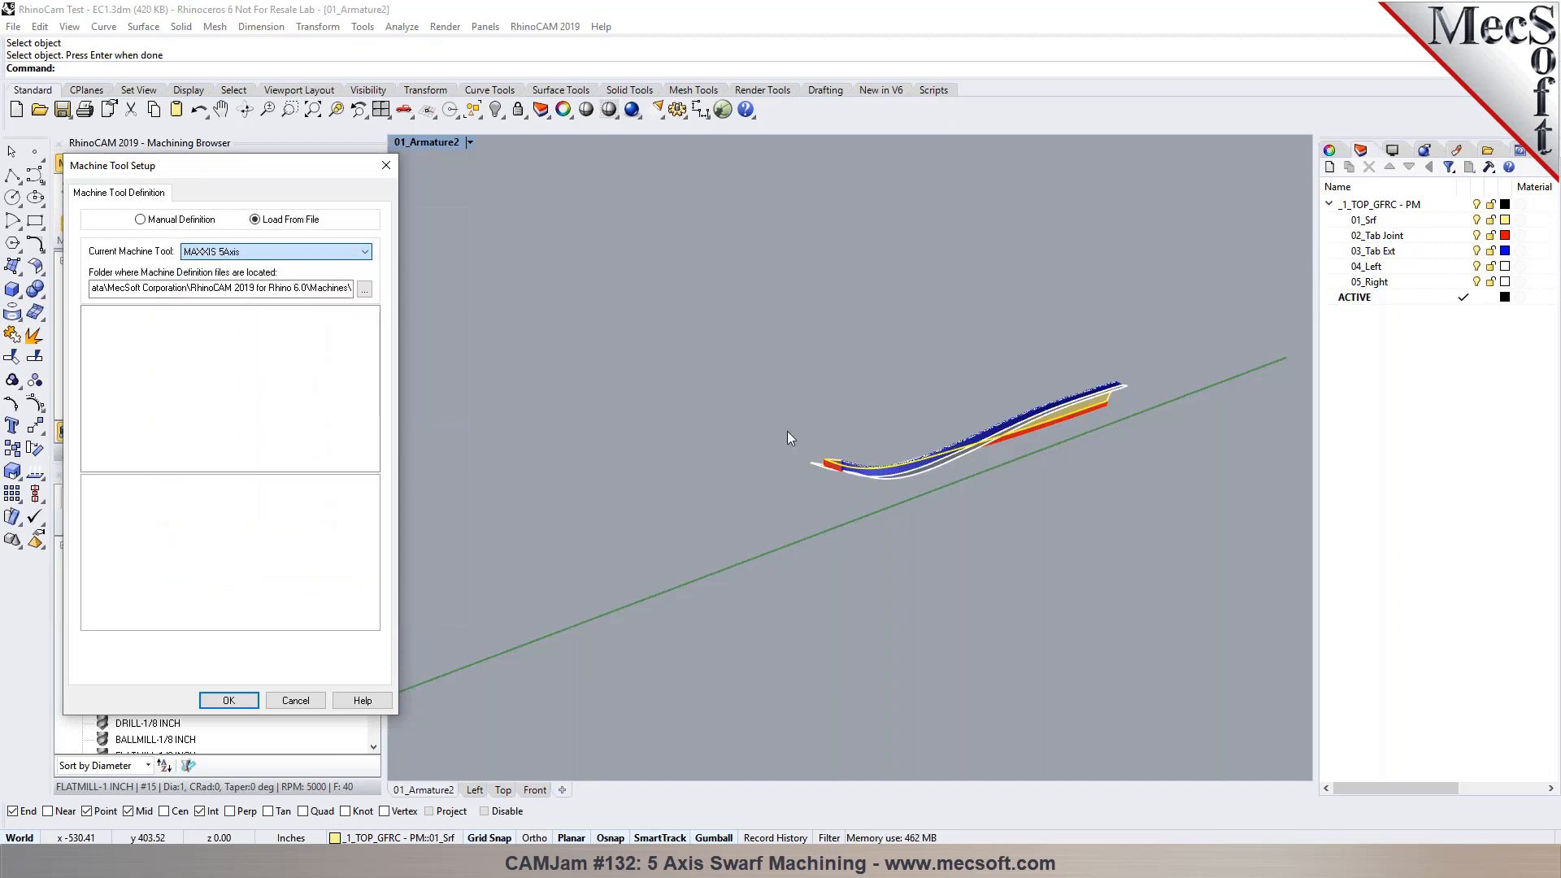
scroll(779, 443, up, 5)
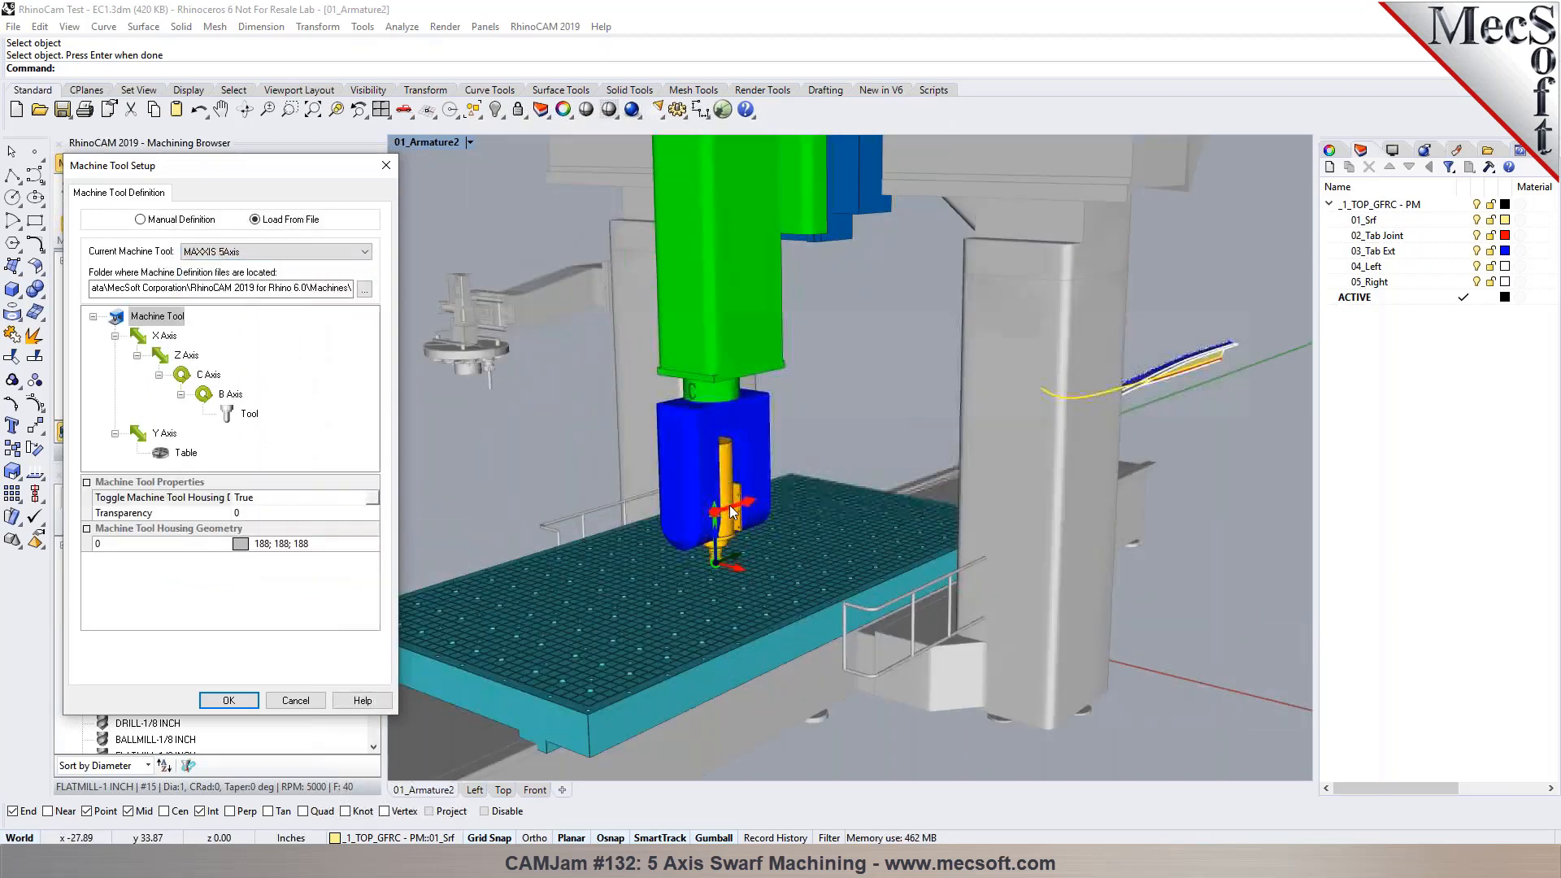
mouse_move(809, 509)
right_down()
mouse_move(763, 523)
mouse_move(788, 518)
right_up()
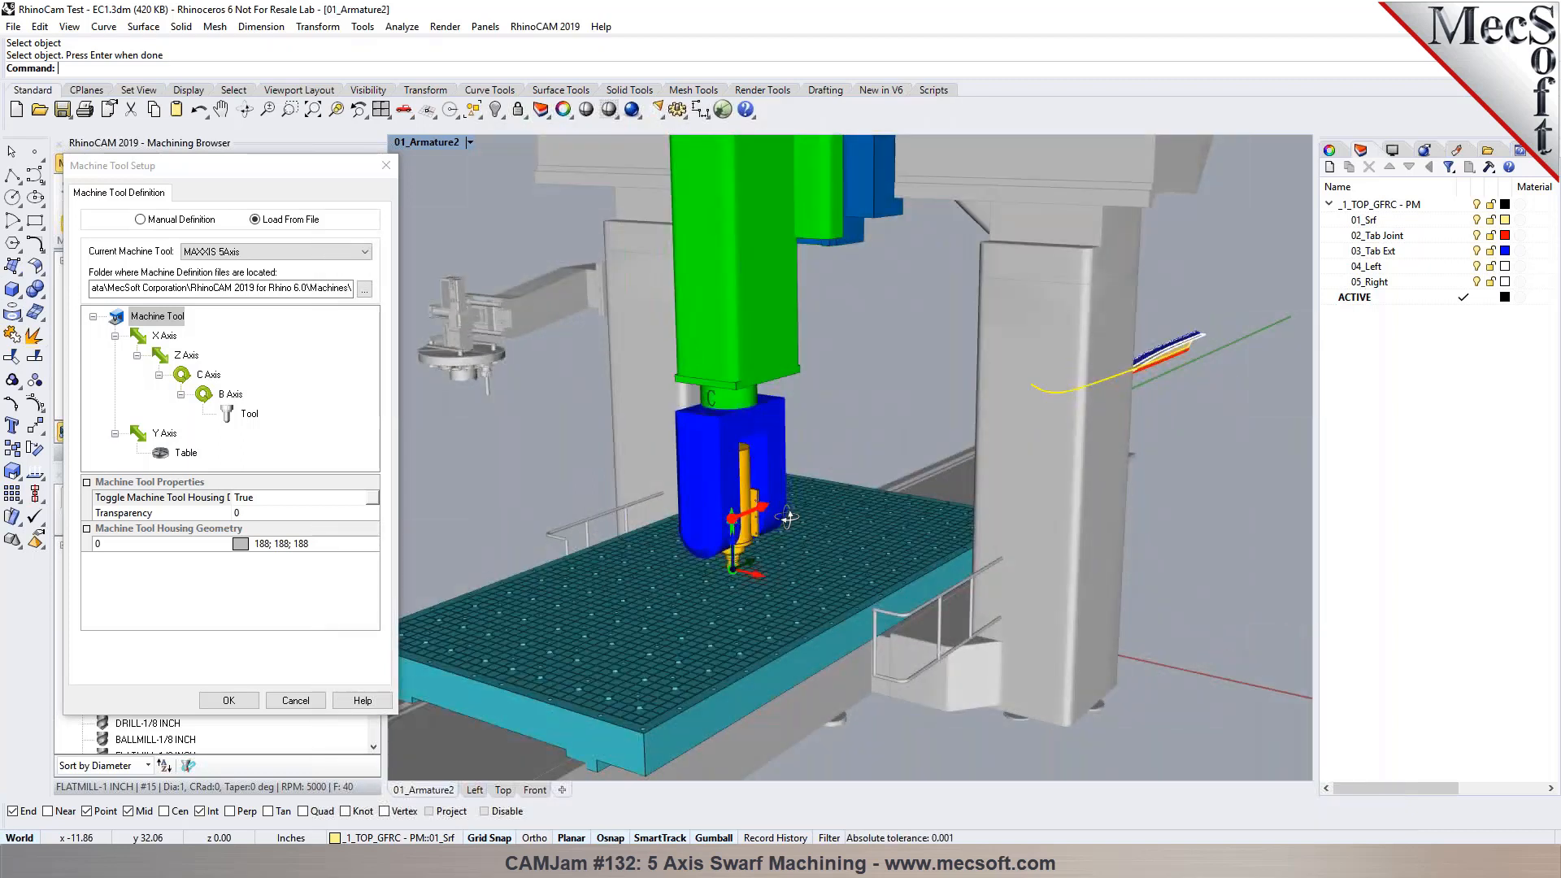
right_drag(787, 517, 790, 519)
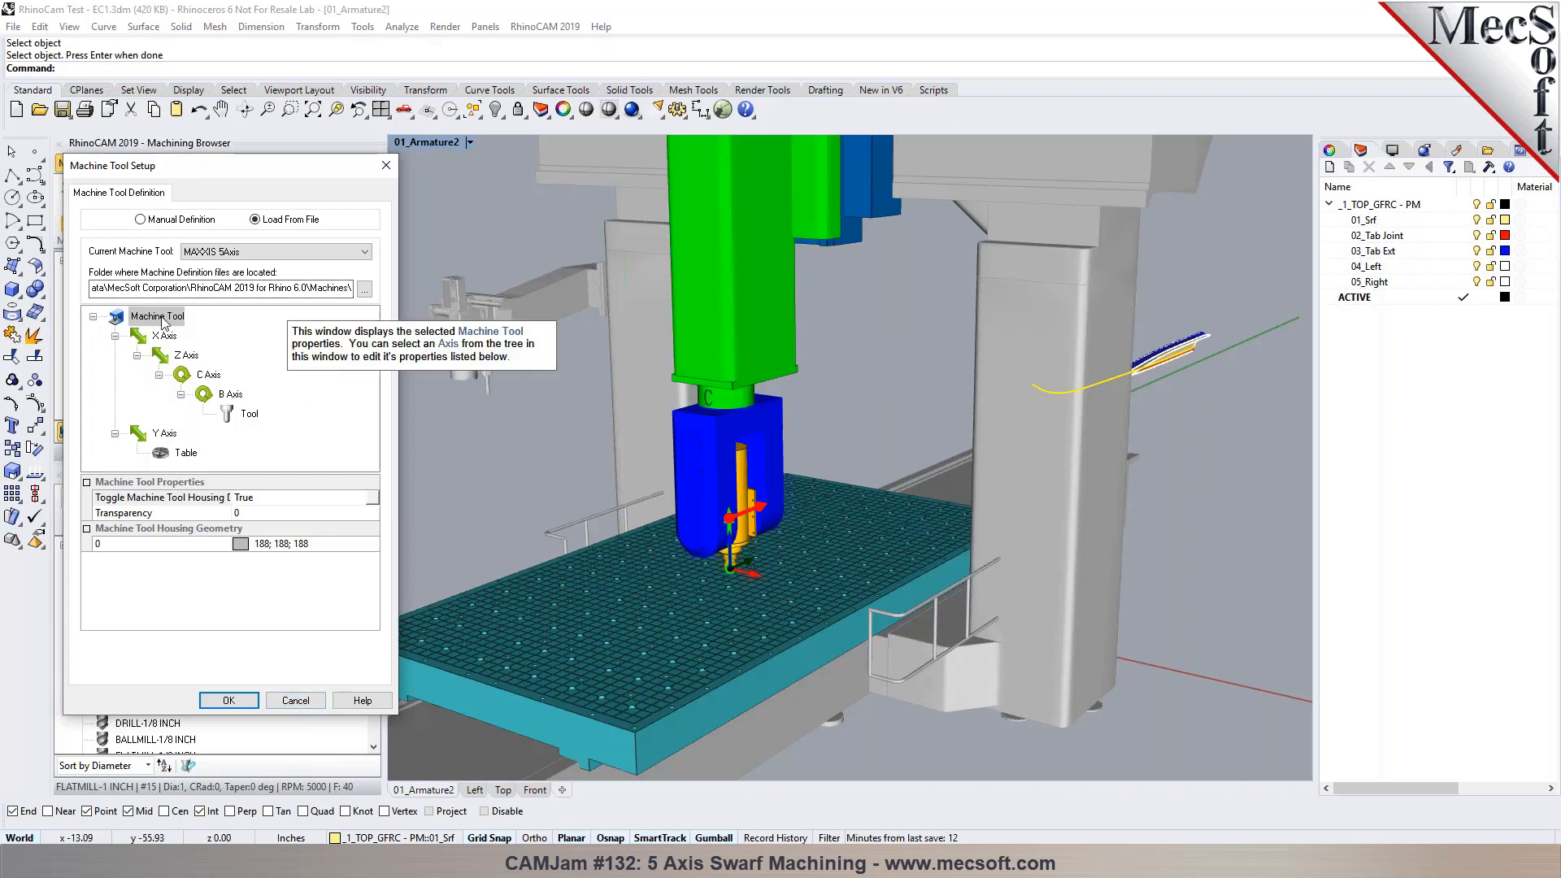
Step: Examine the Z, C and B axes of the MAXXIS machine model and their properties
click(177, 357)
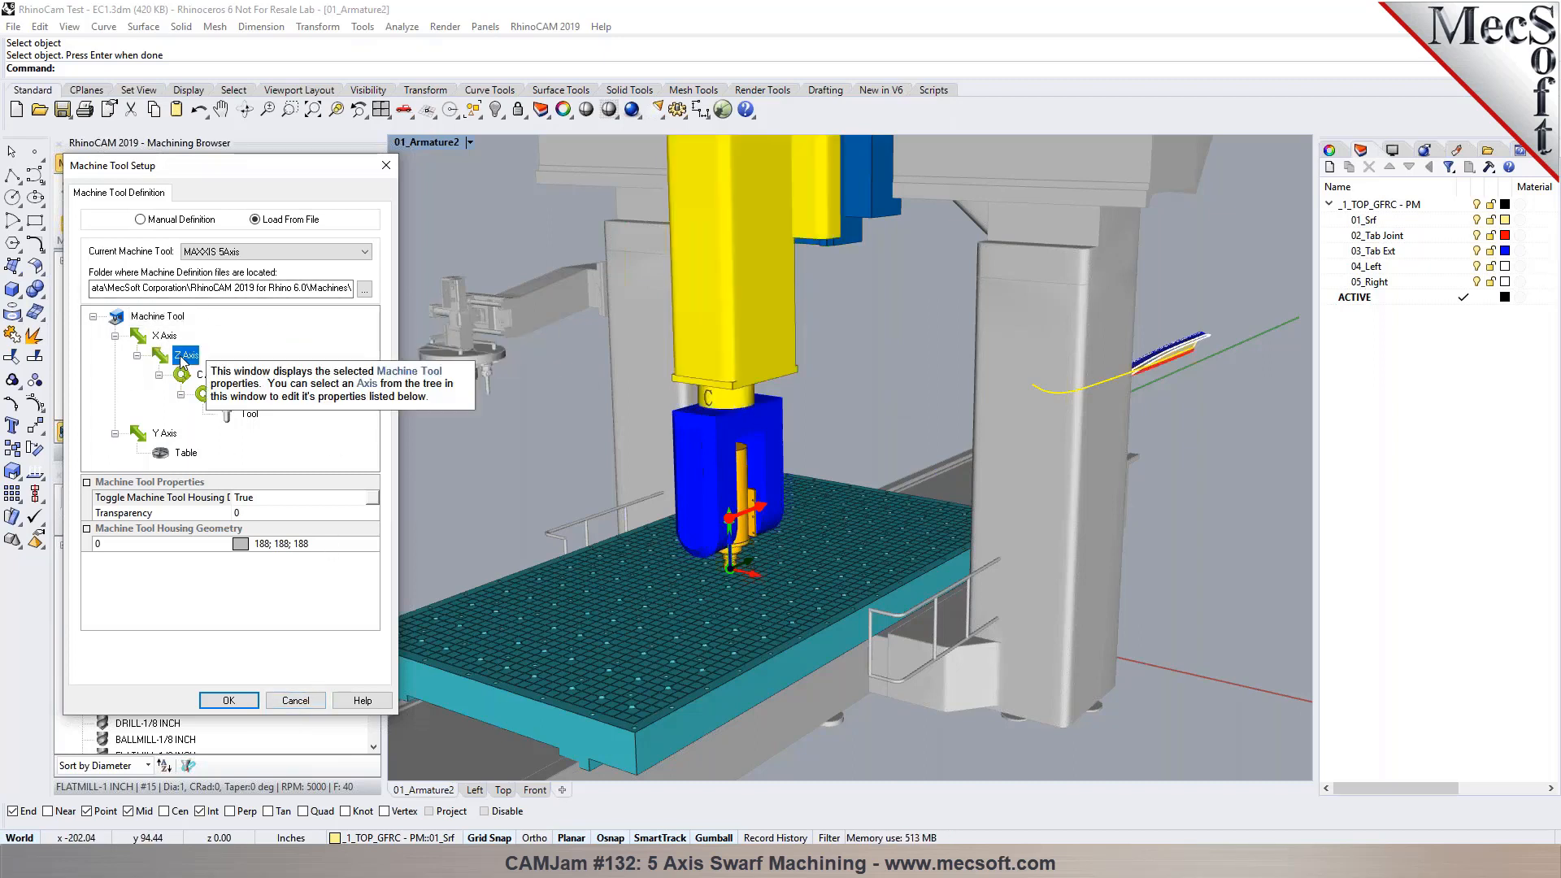
click(195, 375)
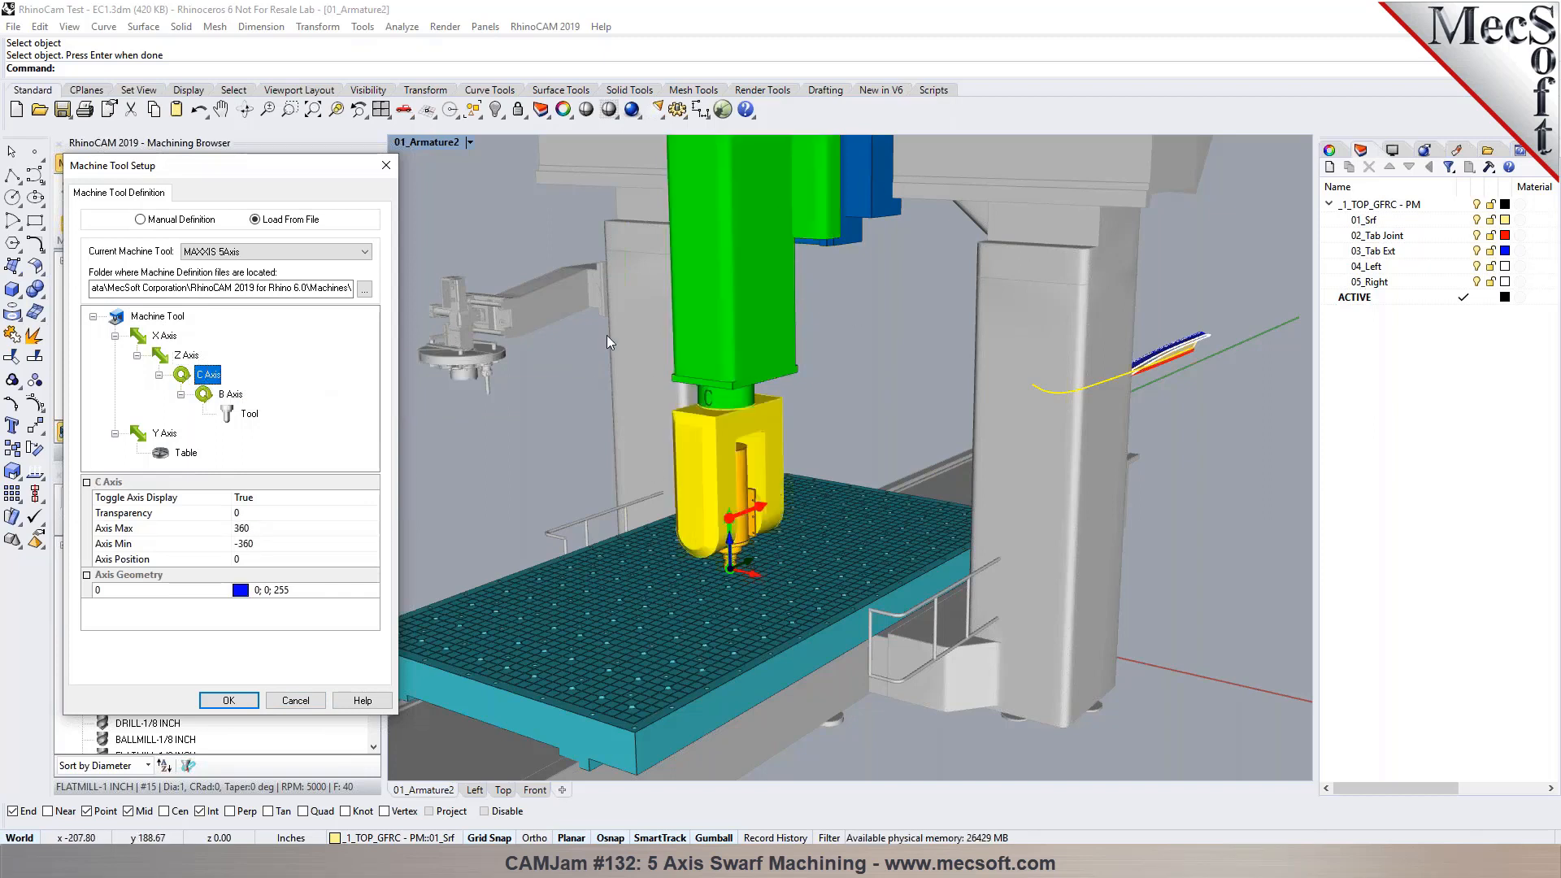
click(228, 395)
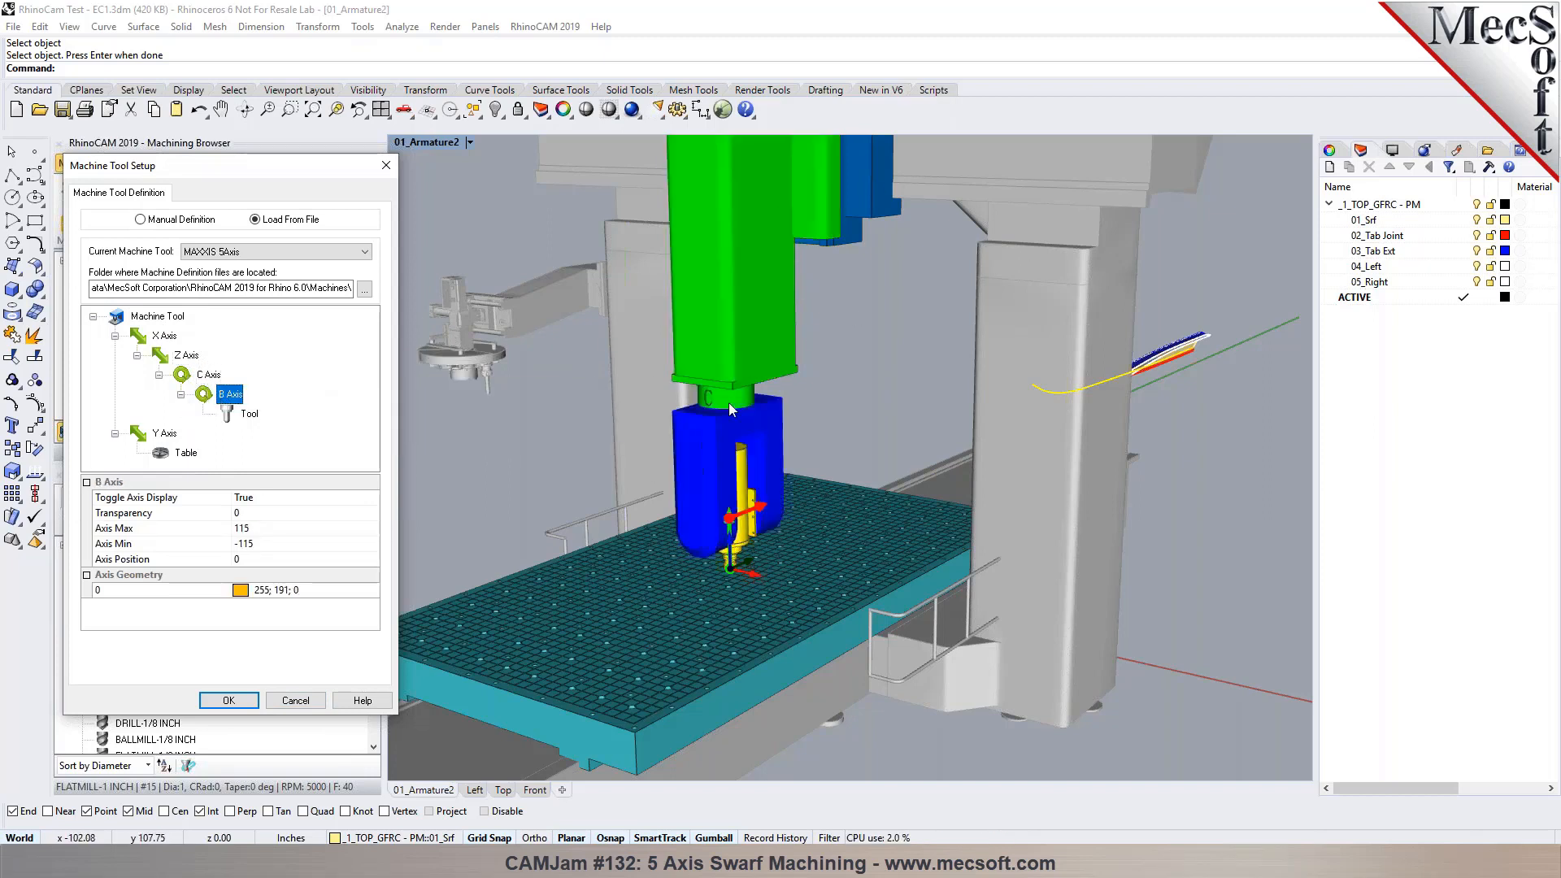
click(207, 375)
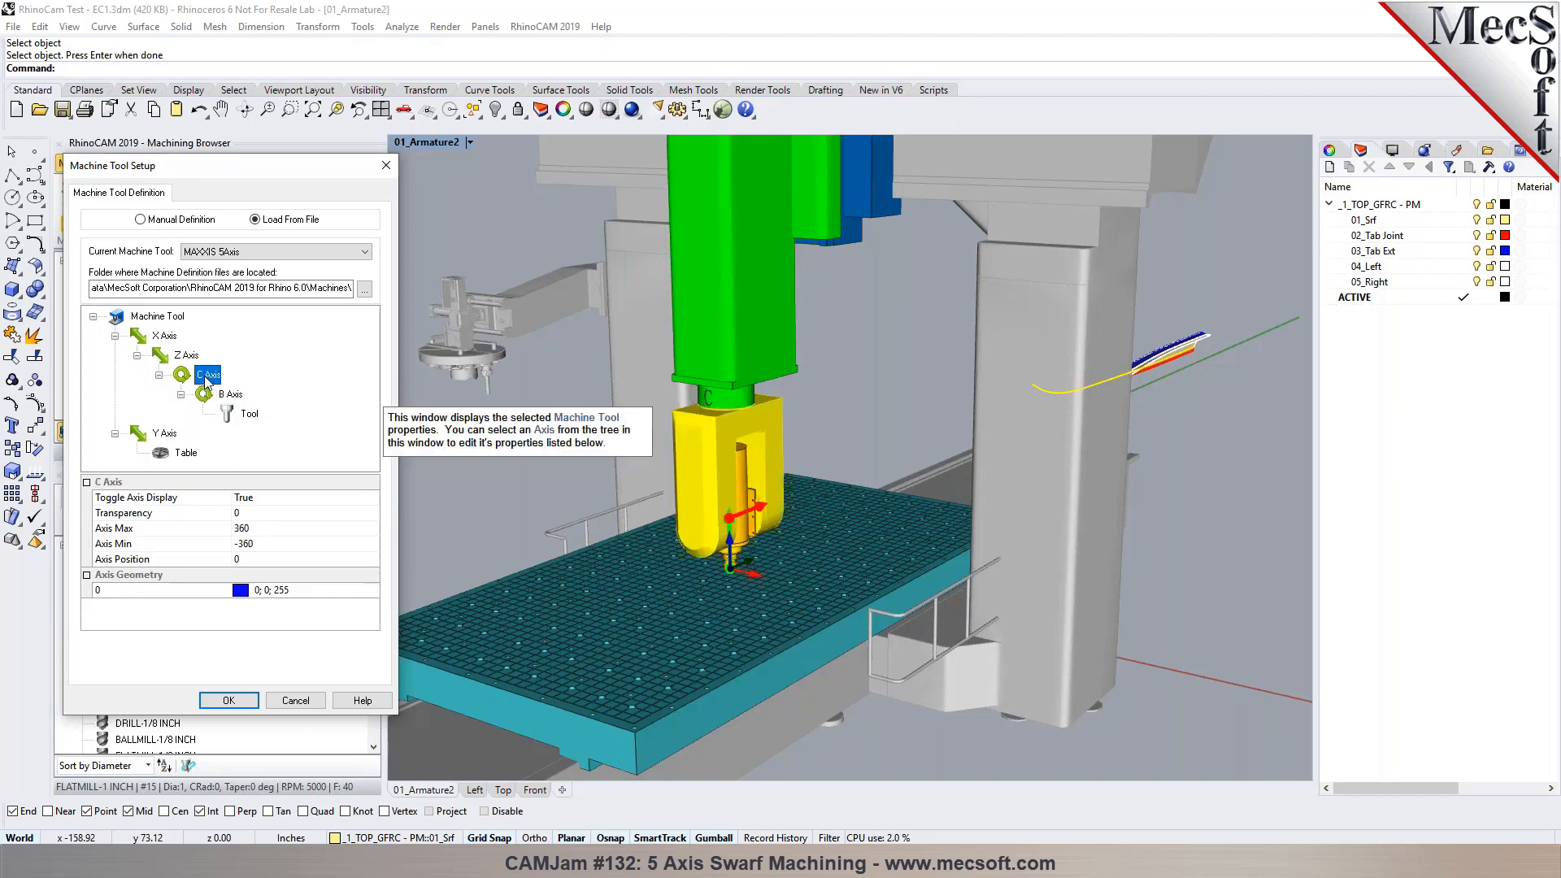
Step: Preview a C axis rotation to about -250 and cancel the machine tool setup
click(265, 557)
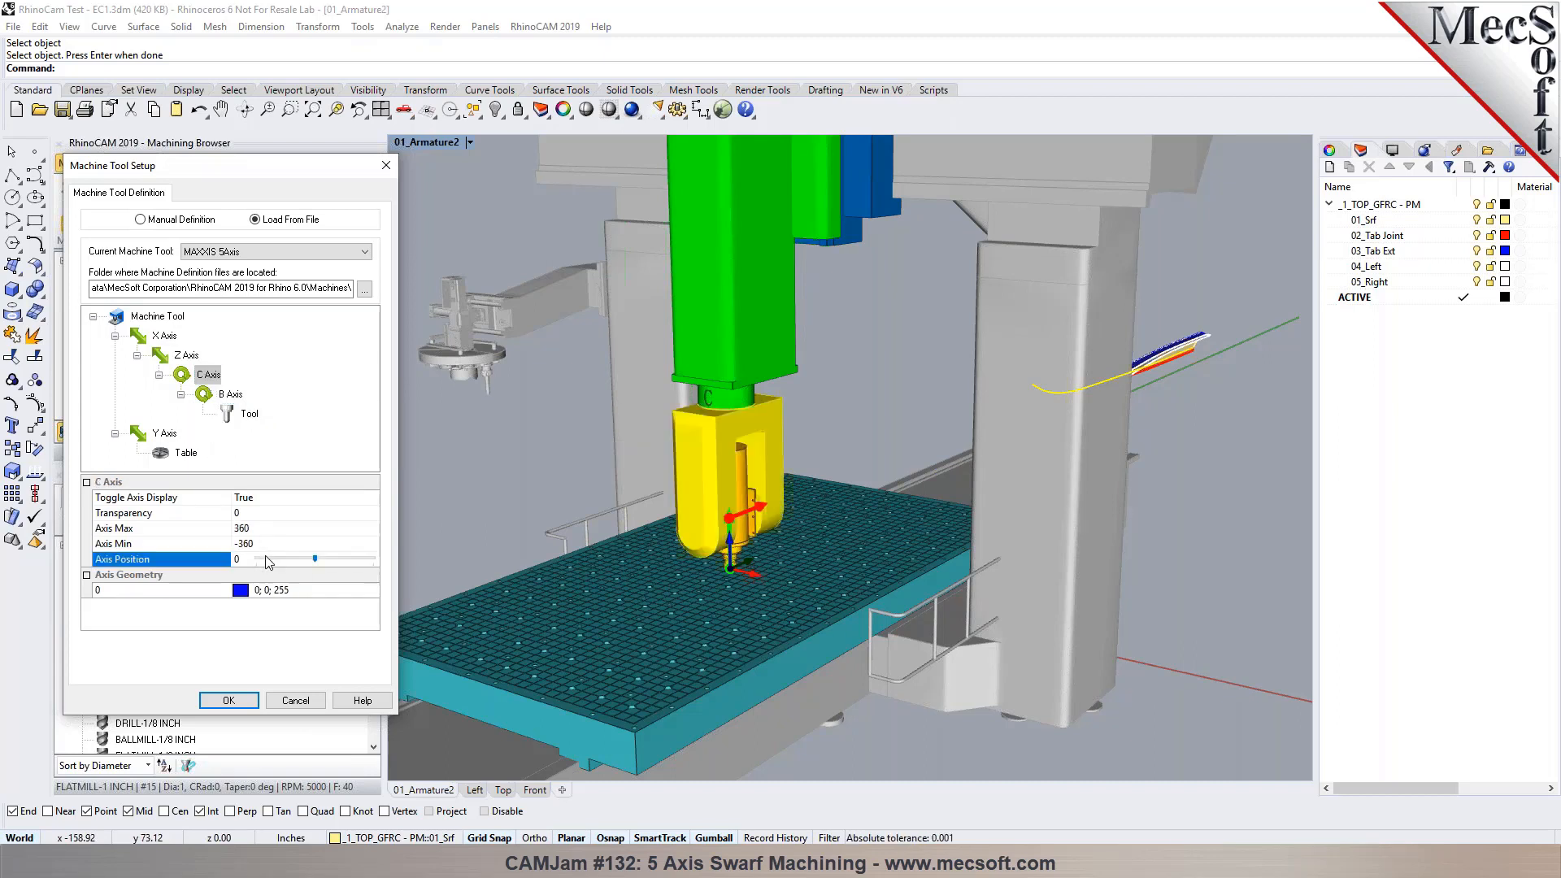
drag(316, 563, 276, 563)
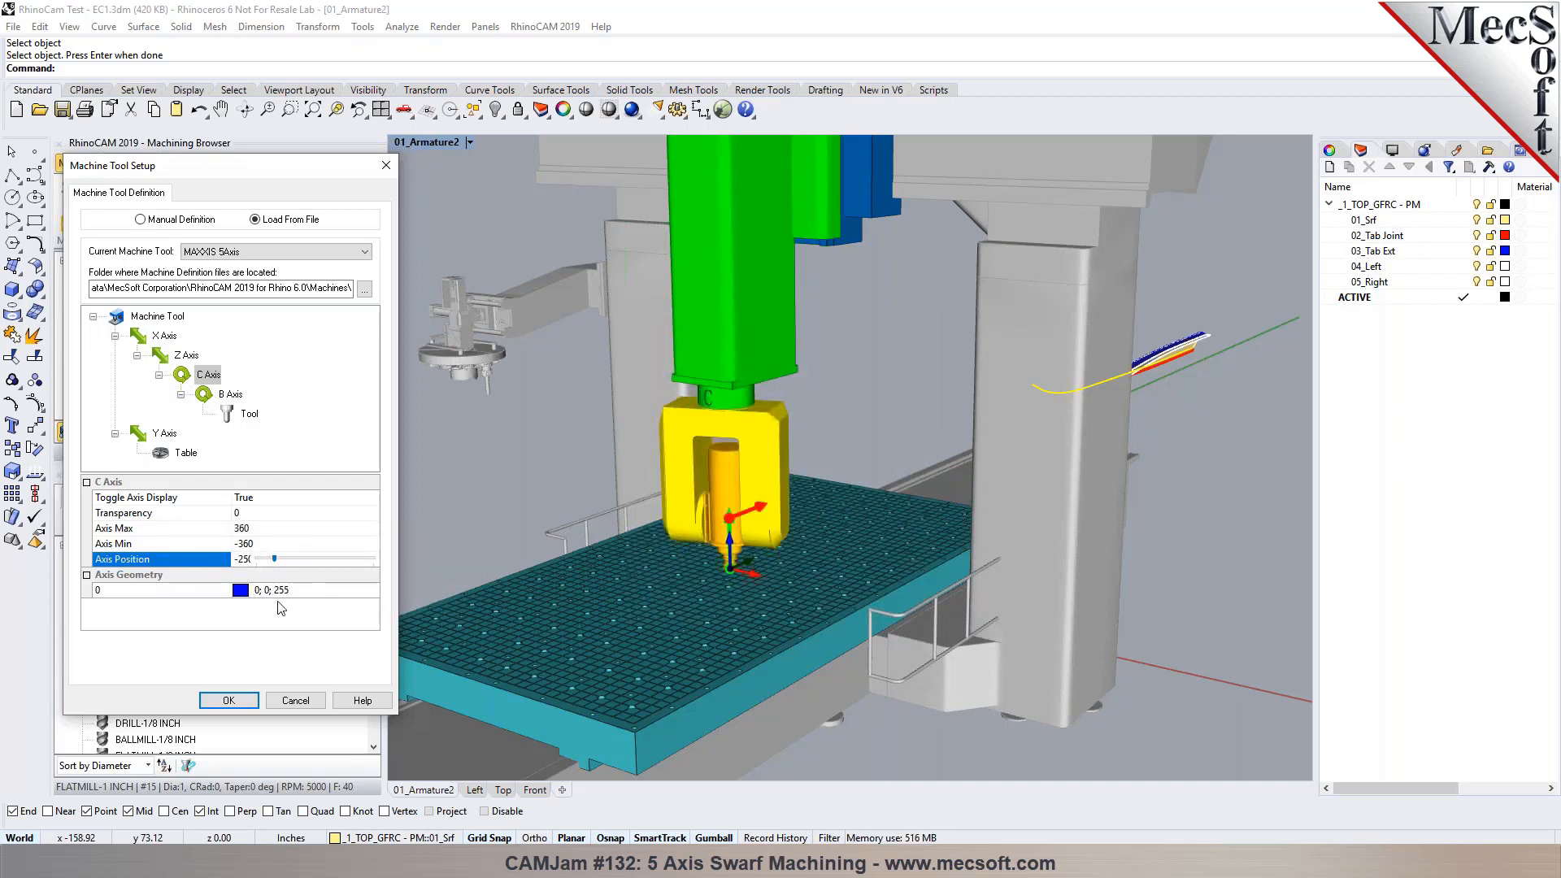
click(295, 701)
Step: Inspect where the curved part sits relative to the world origin
right_drag(664, 572, 873, 571)
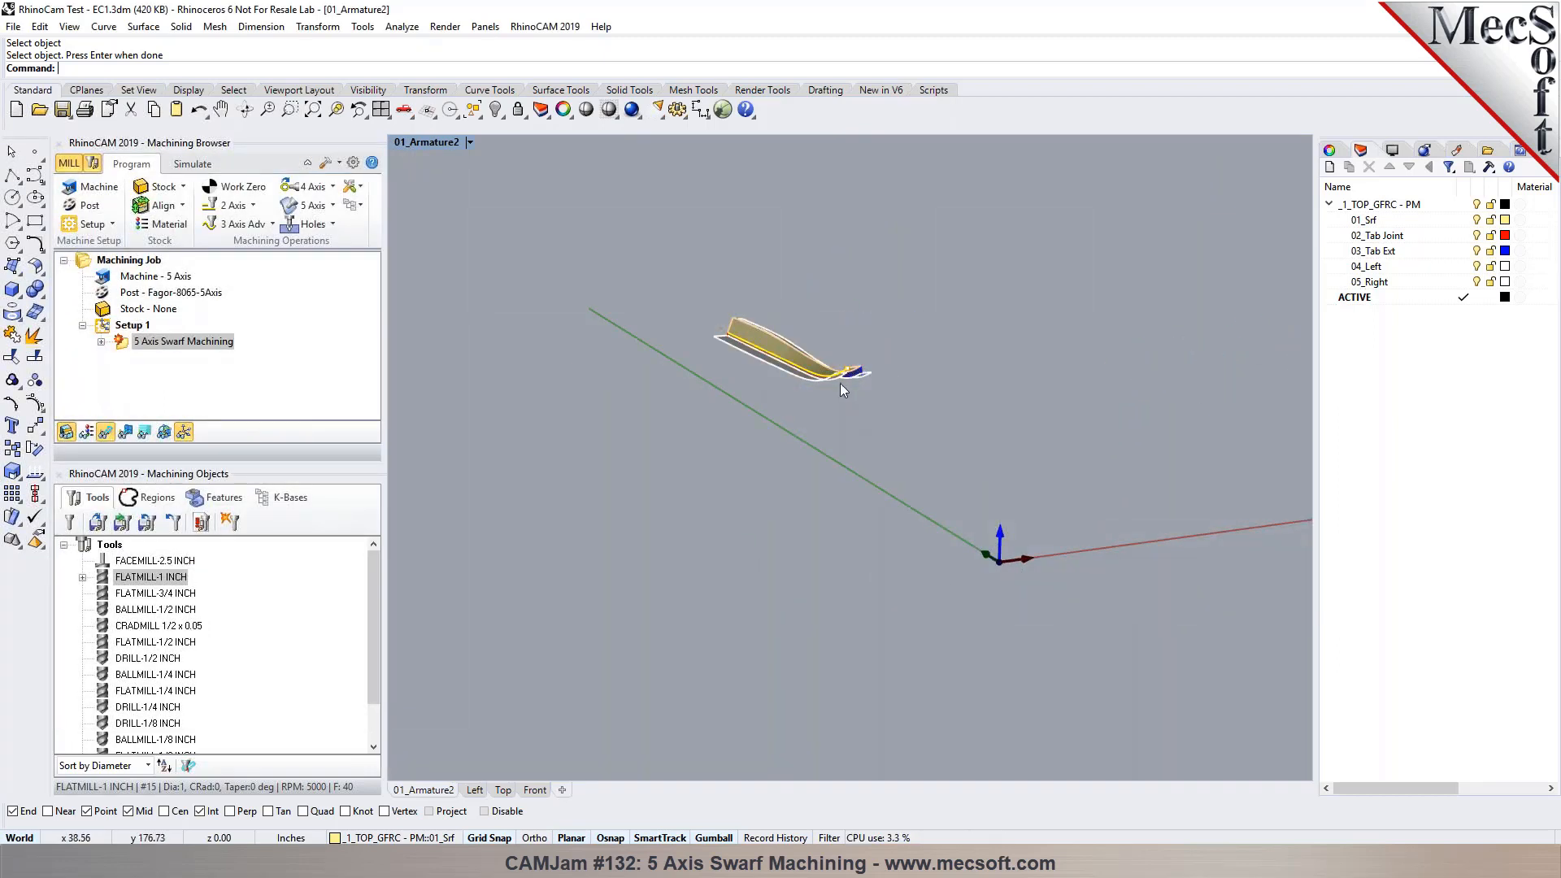
right_drag(1109, 572, 942, 574)
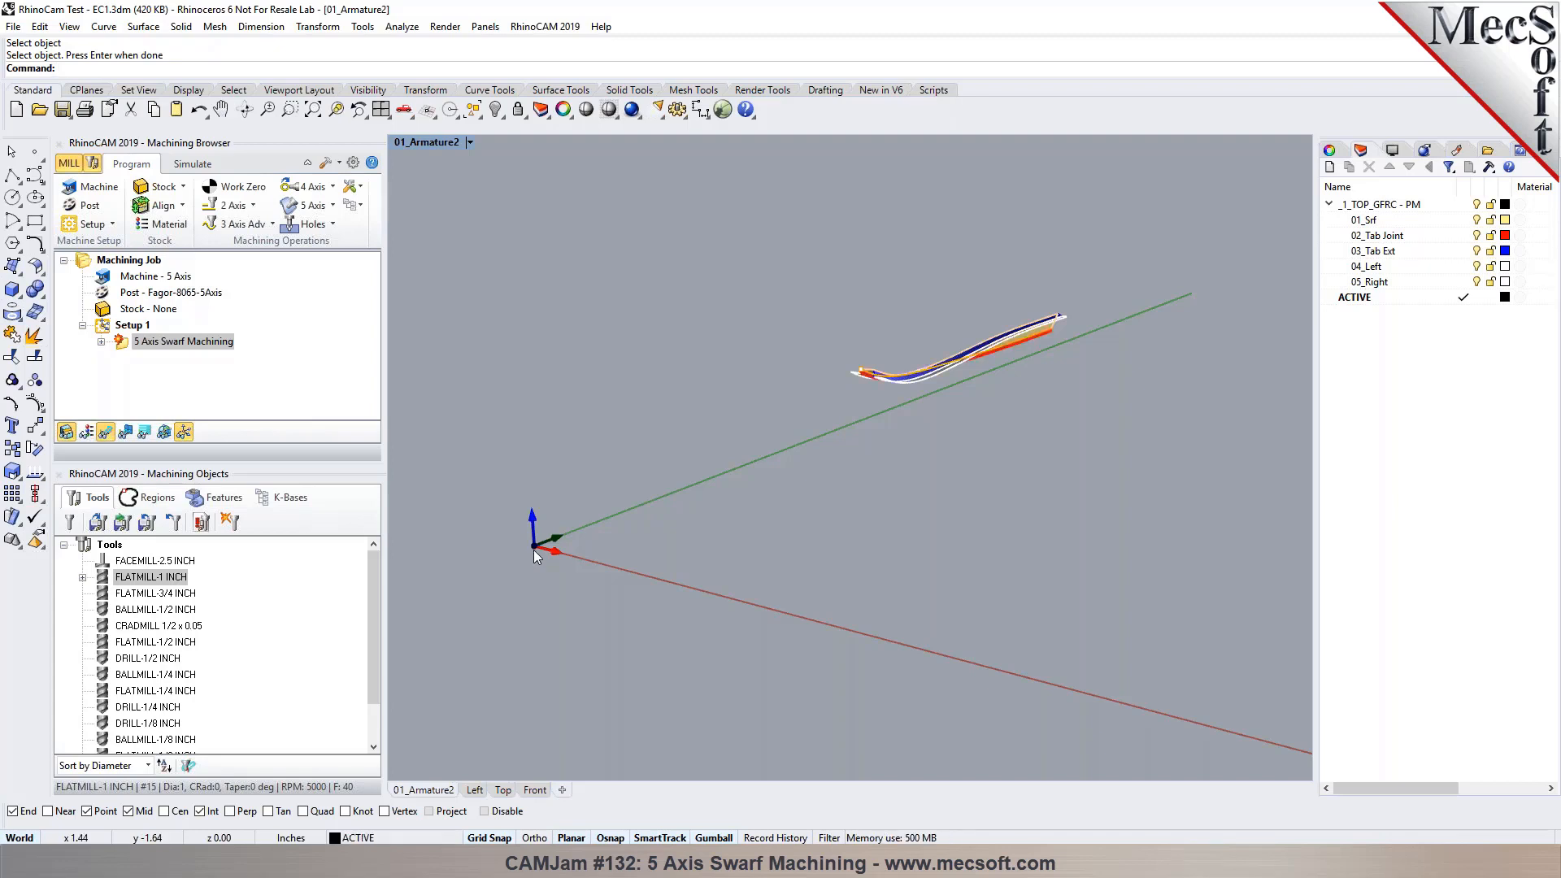
right_drag(853, 352, 681, 520)
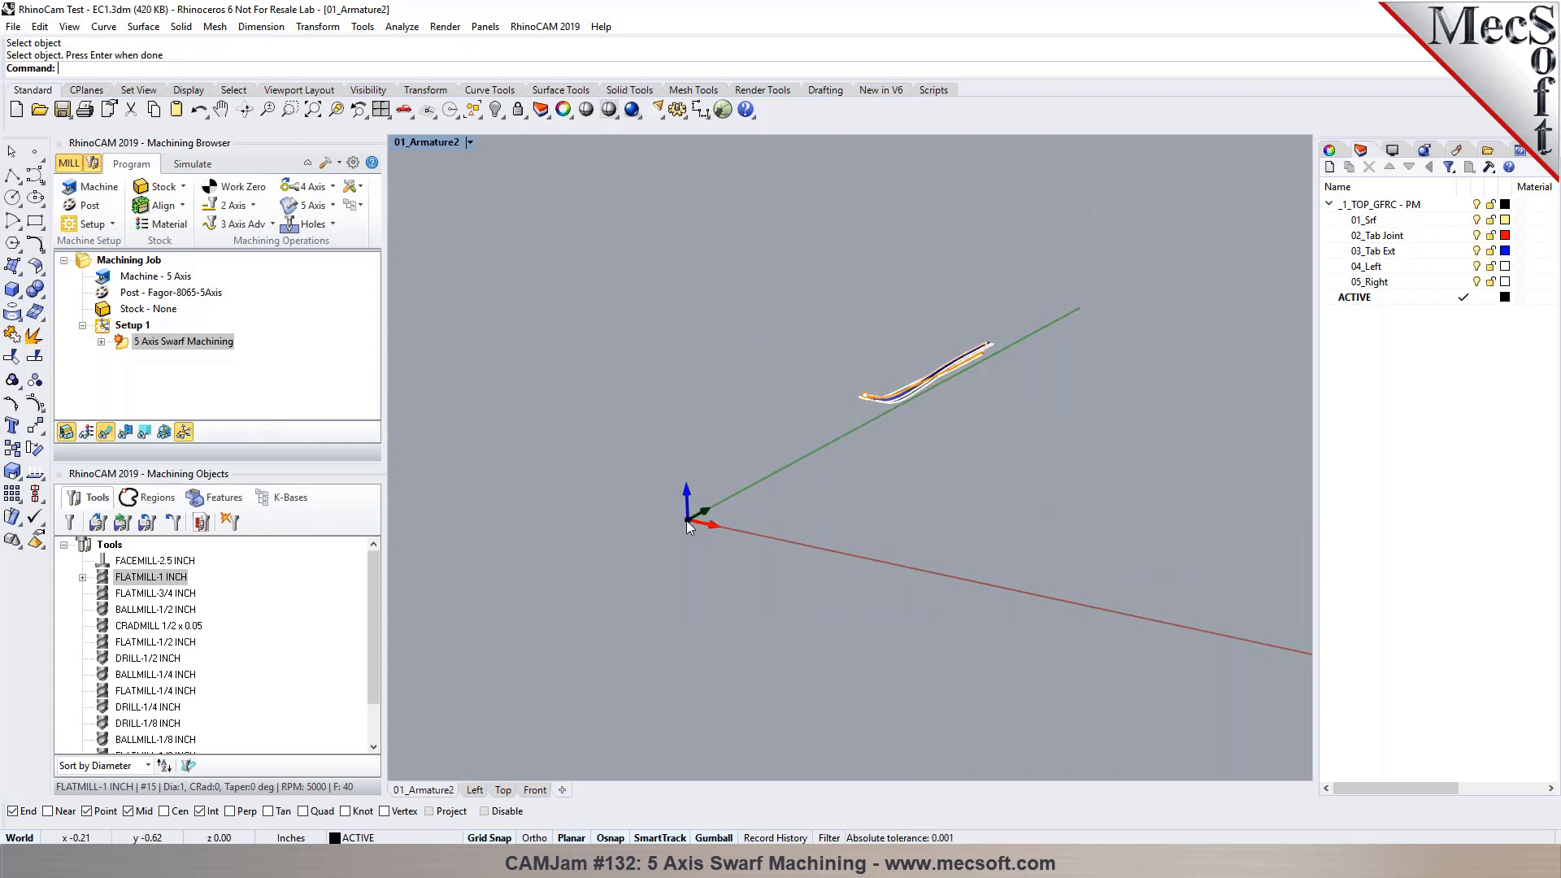
Step: Reopen the 5 Axis Swarf Machining operation and review its selected wall surface and floor curve
scroll(938, 324, up, 6)
right_drag(820, 370, 959, 439)
double_click(126, 343)
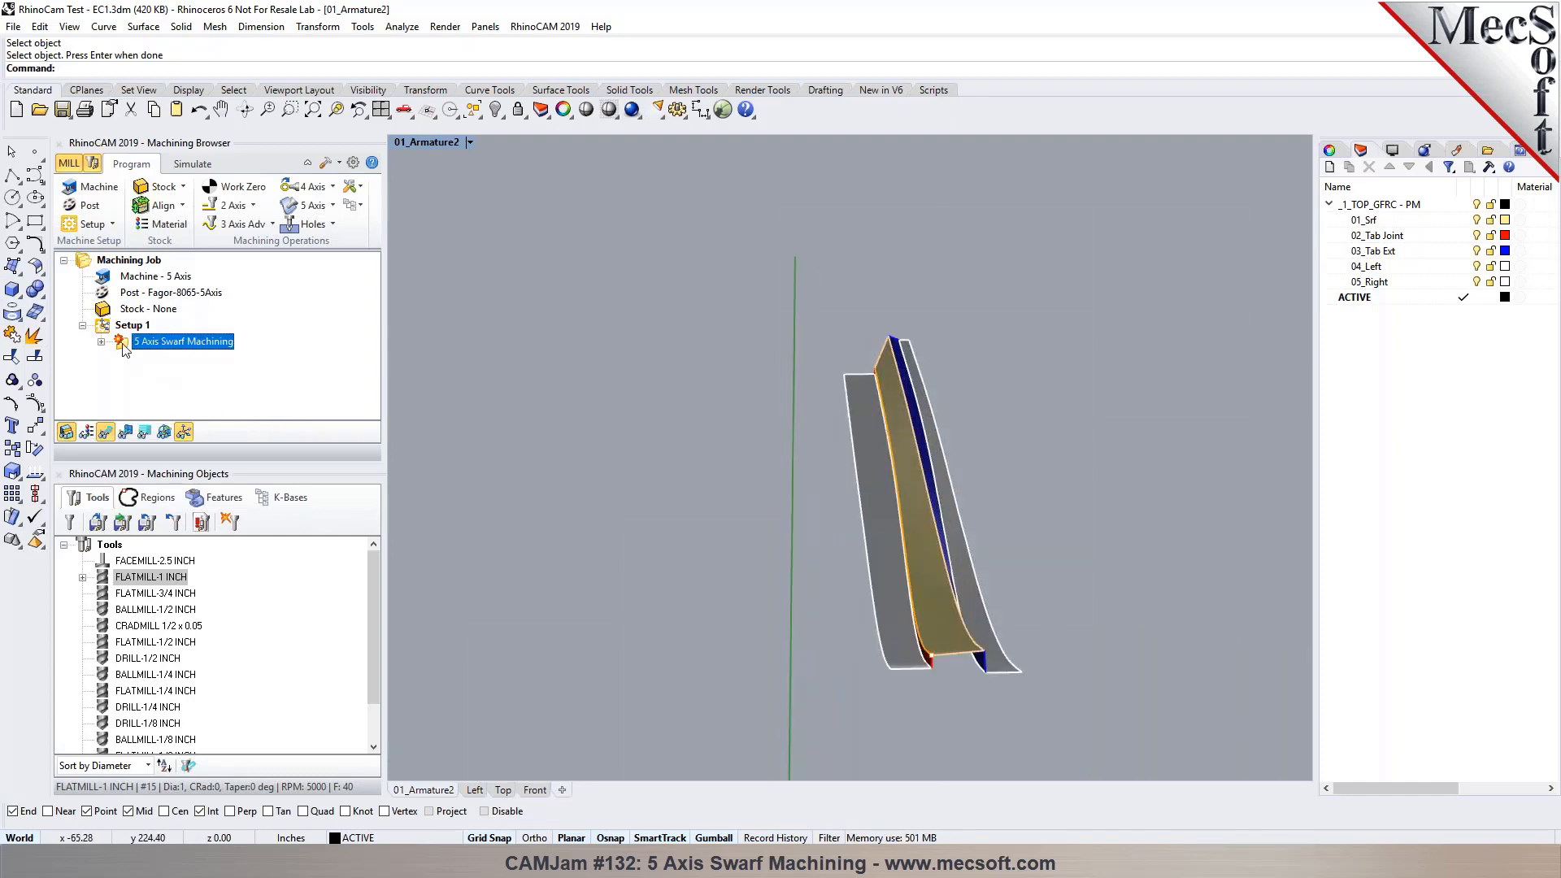
click(157, 443)
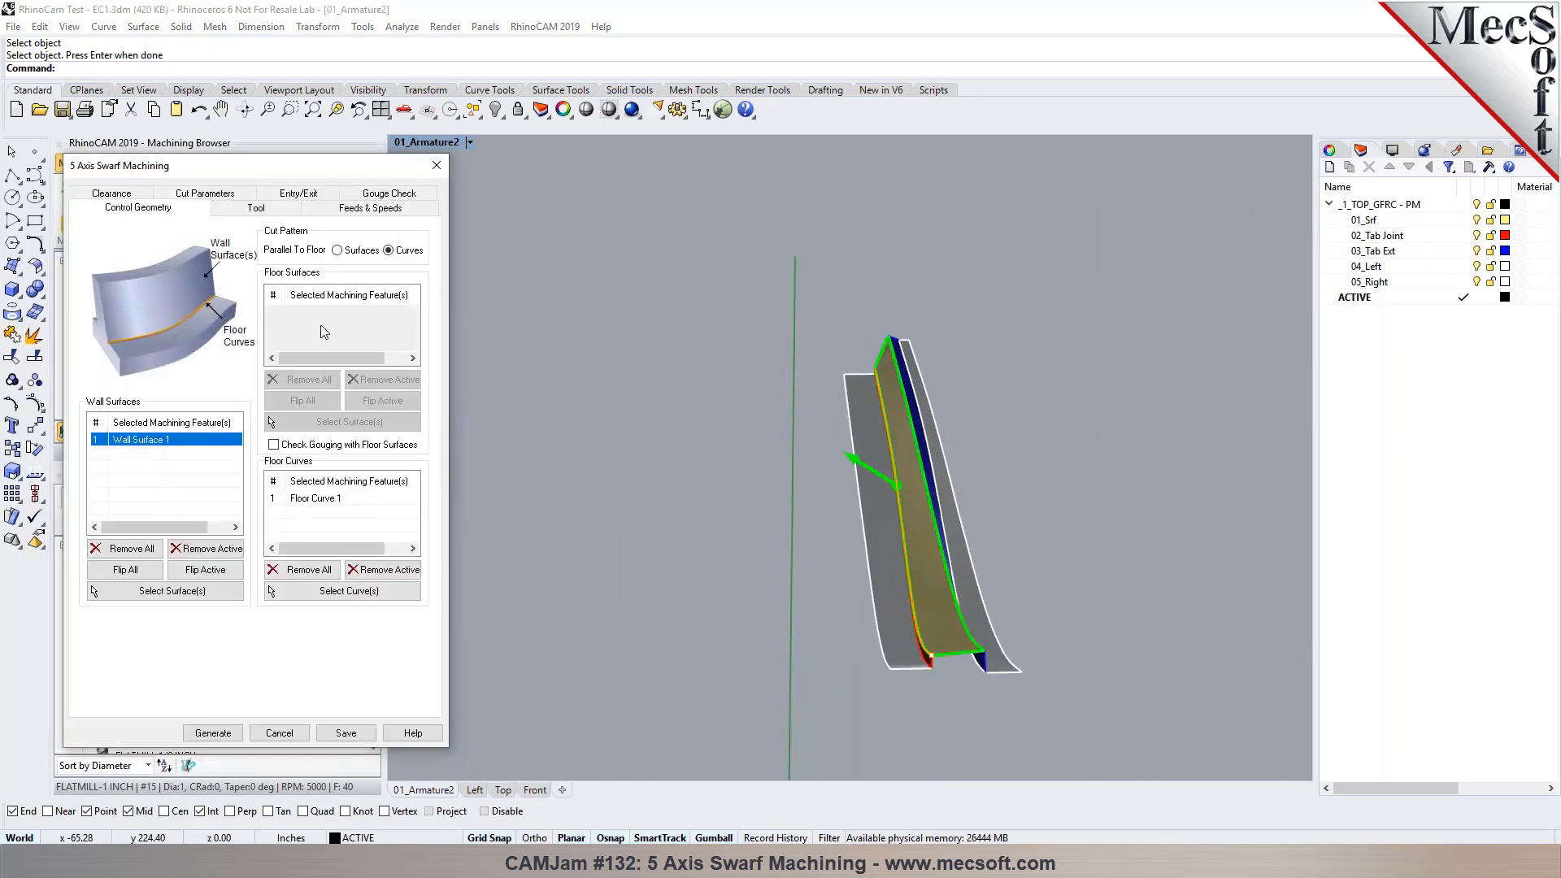
click(325, 499)
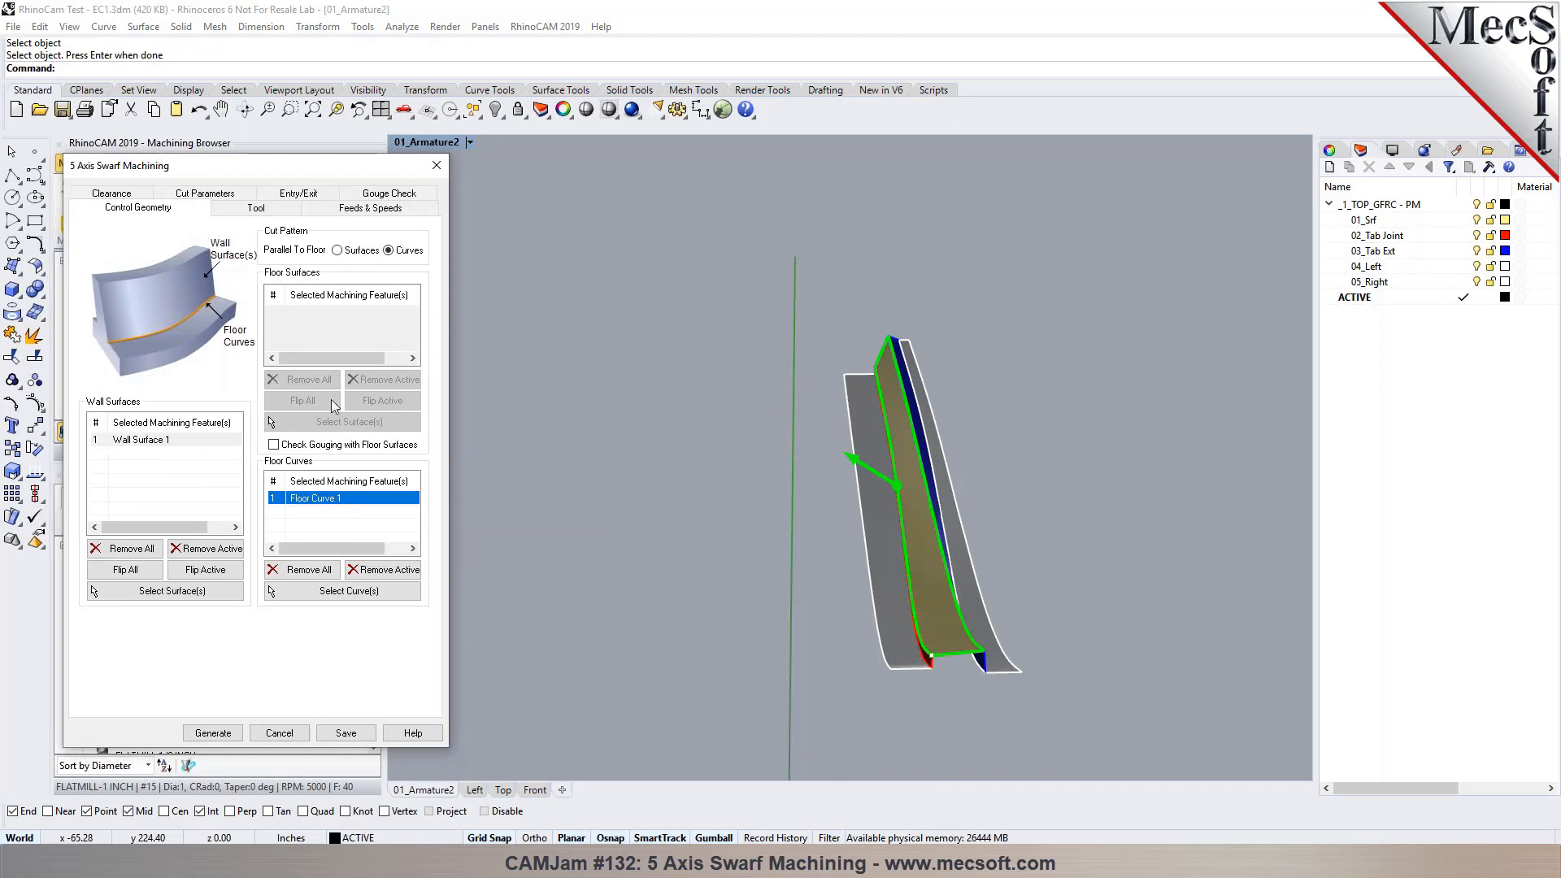
Step: Set the swarf operation's Max Distance Change to 0.5 and Max Angle Change to 10
click(201, 194)
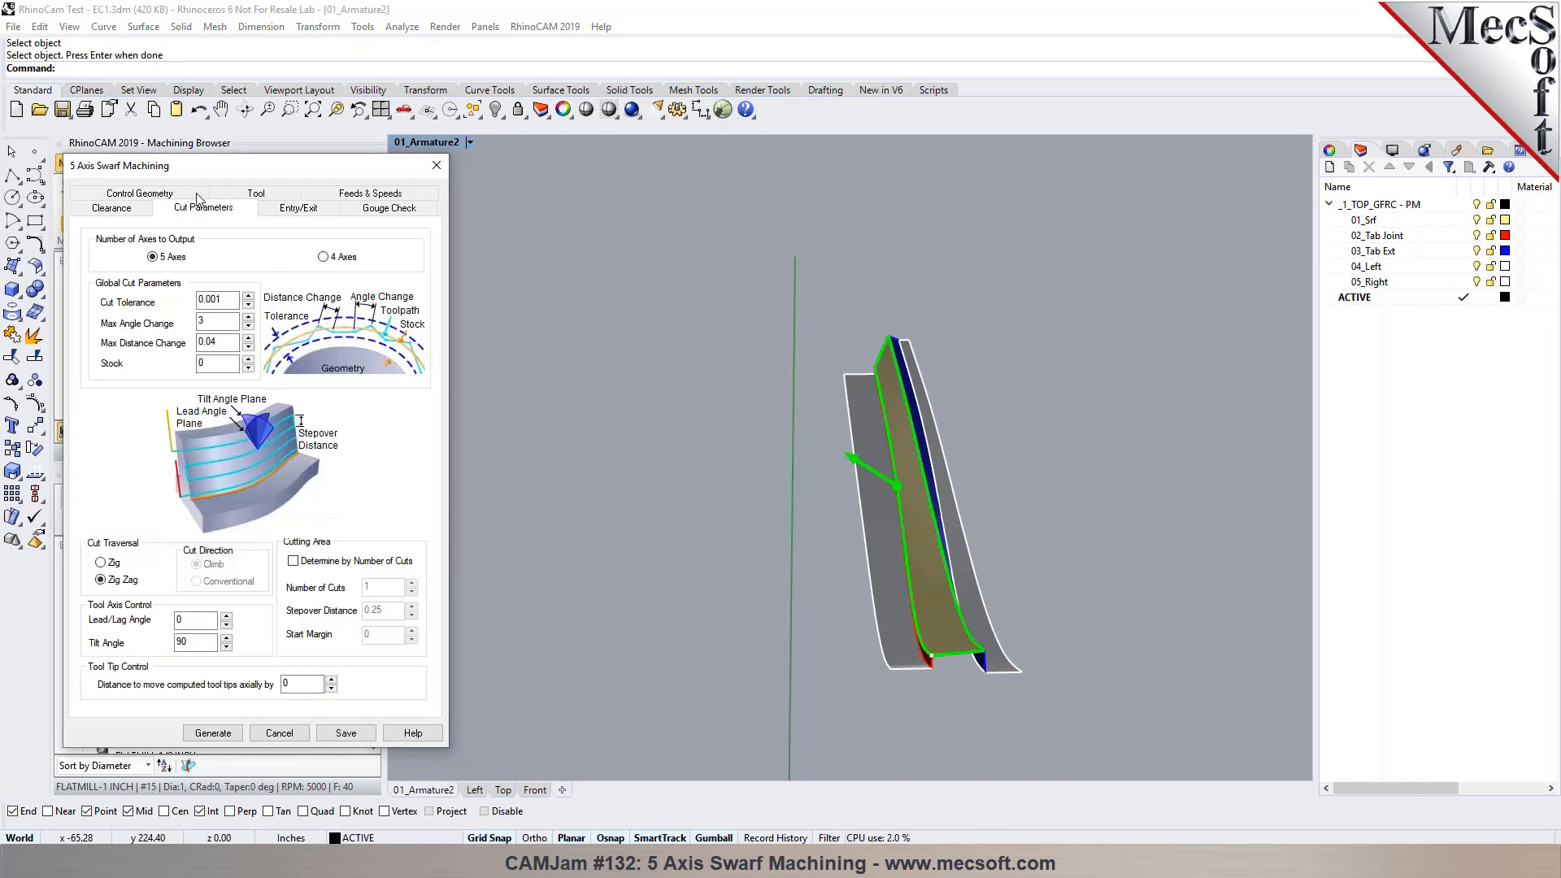
click(218, 320)
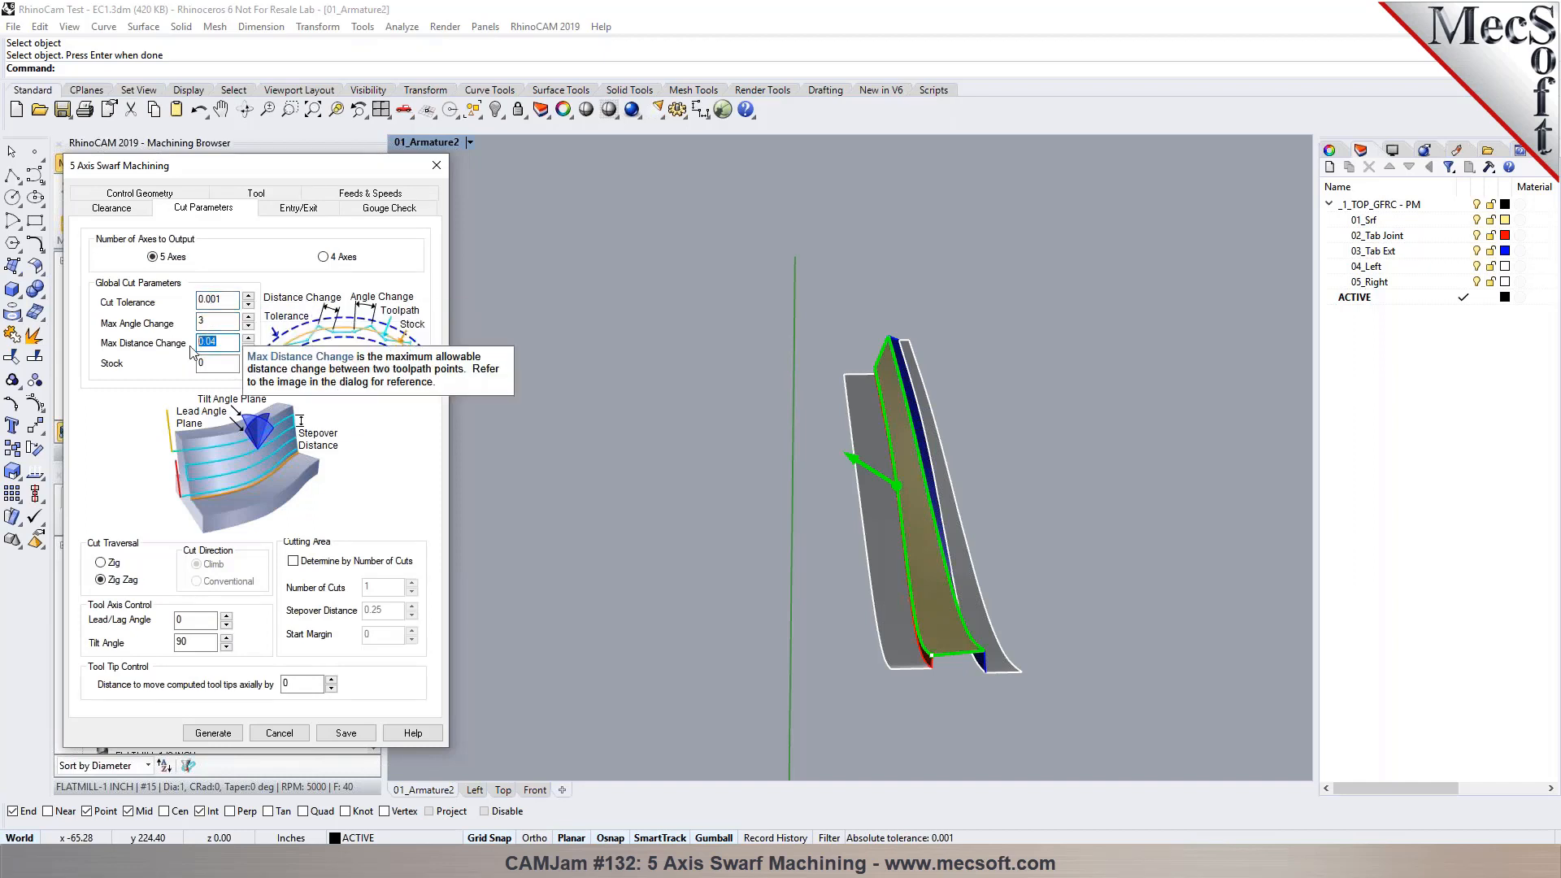
key(Tab)
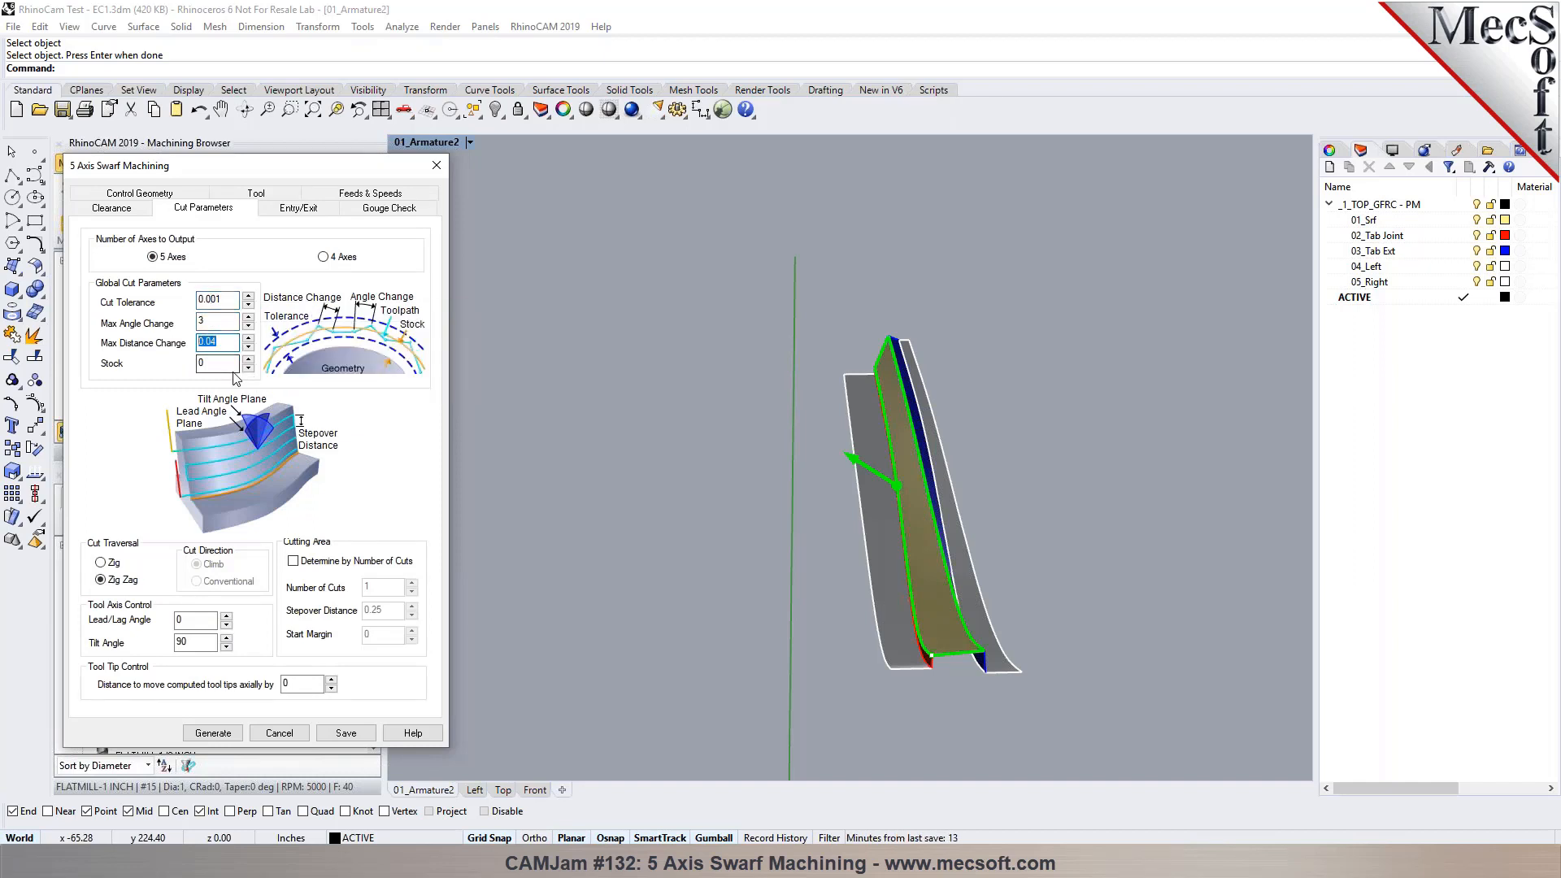
mouse_move(218, 364)
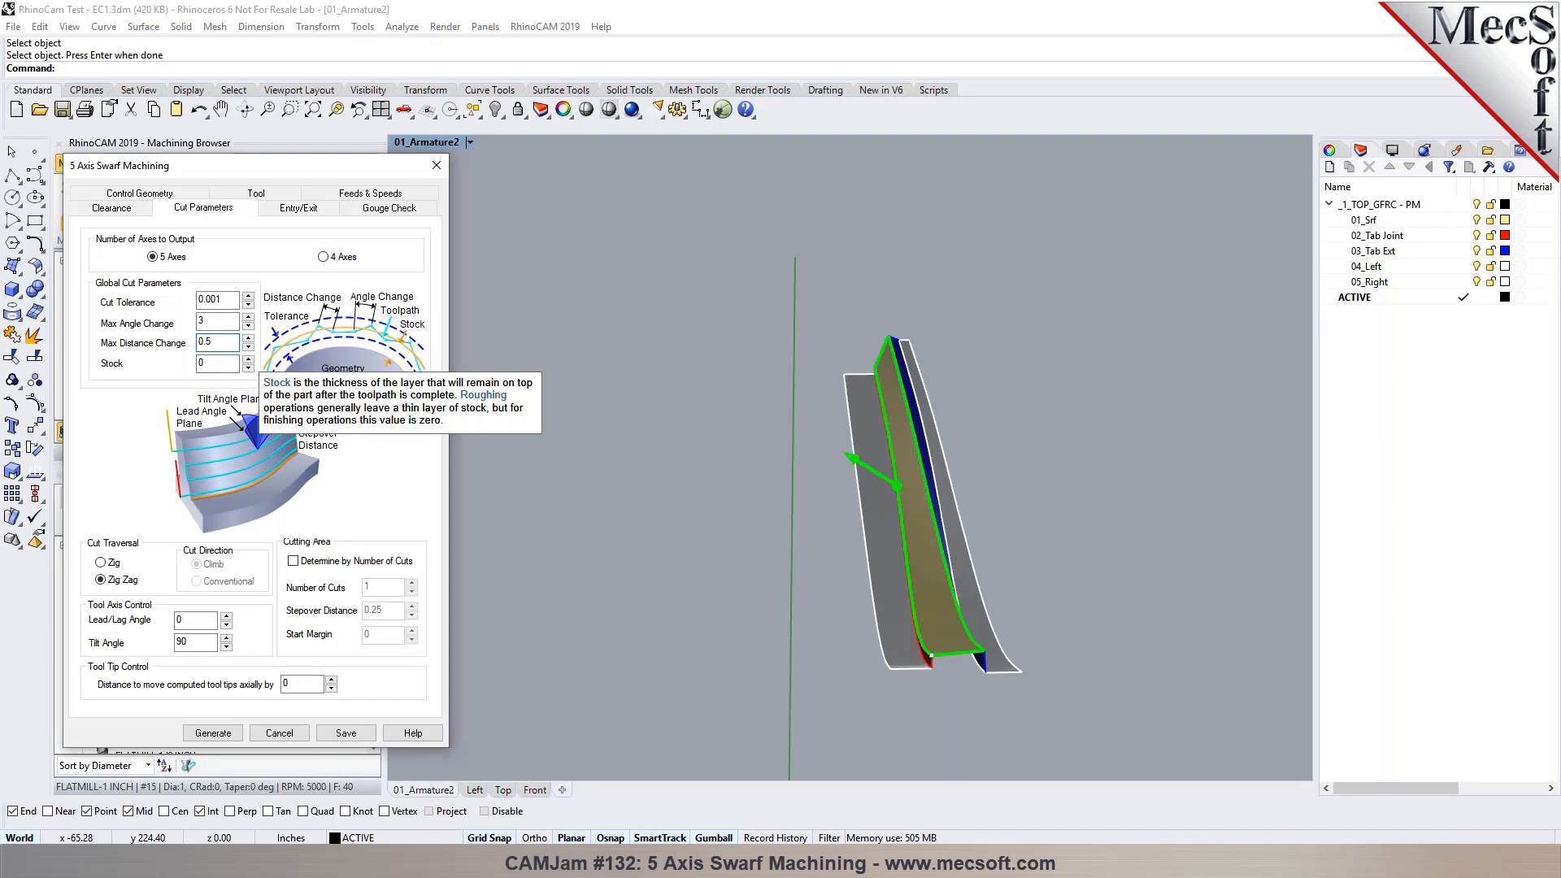
click(217, 322)
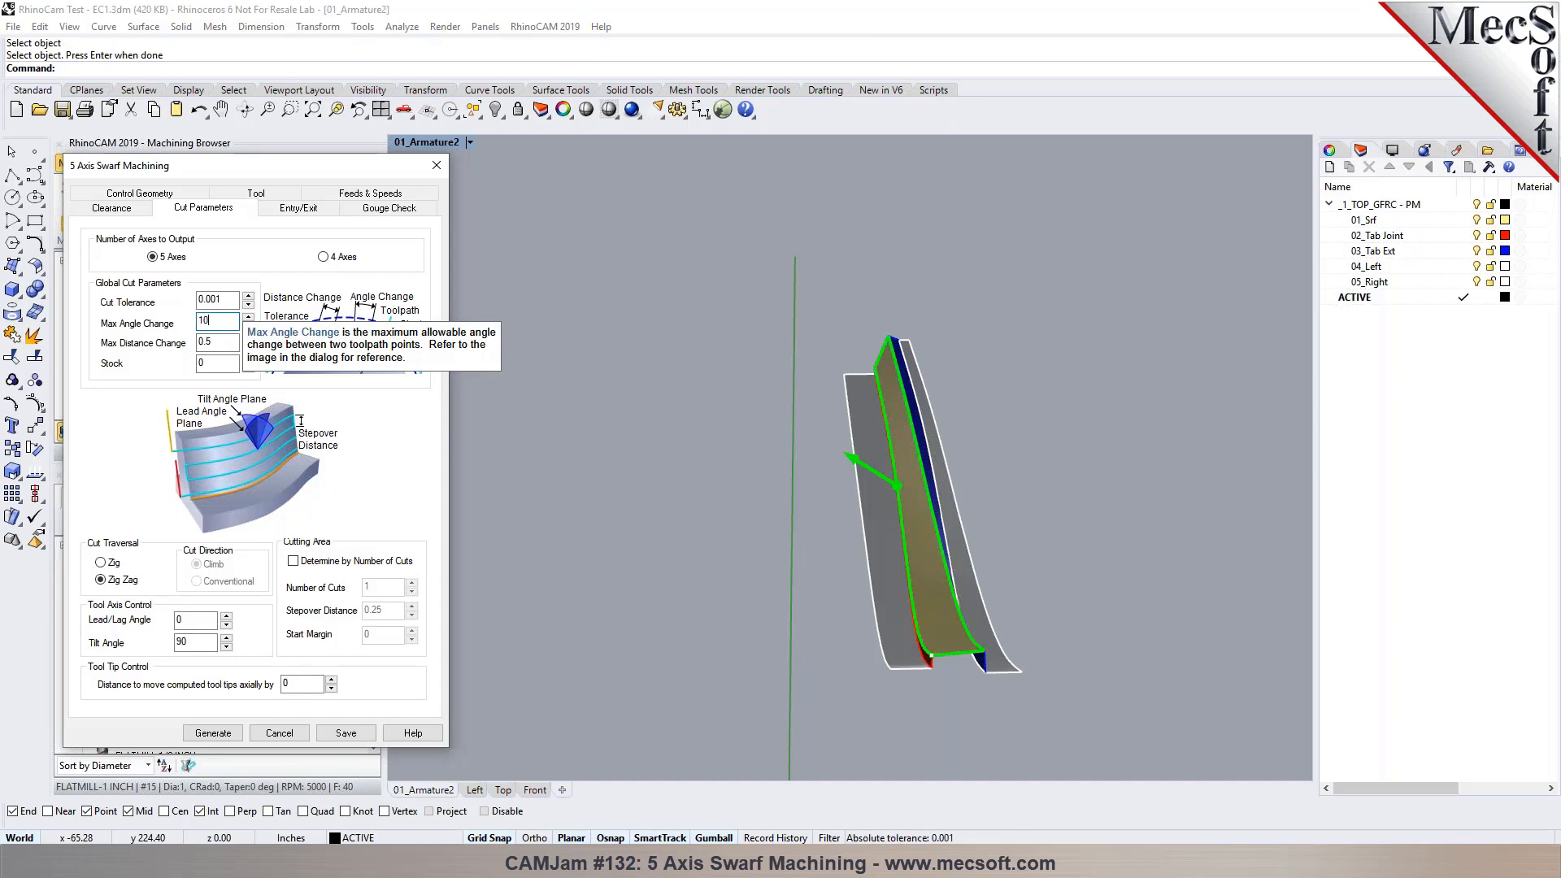
Step: Determine the cutting area by number of cuts, using 1 cut, and regenerate the swarf toolpath
click(311, 562)
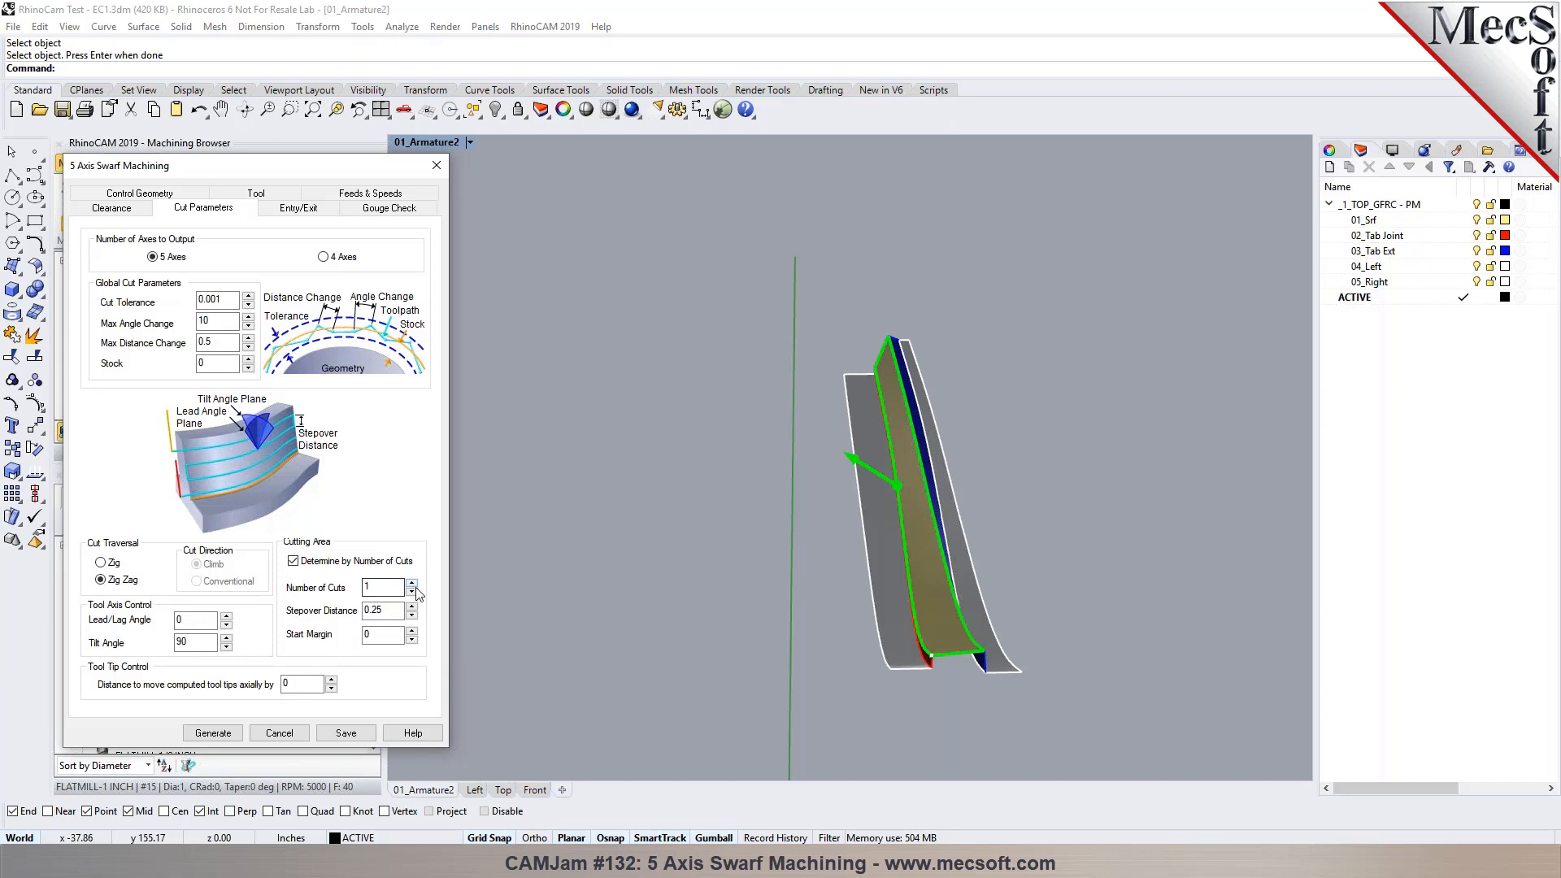
click(213, 732)
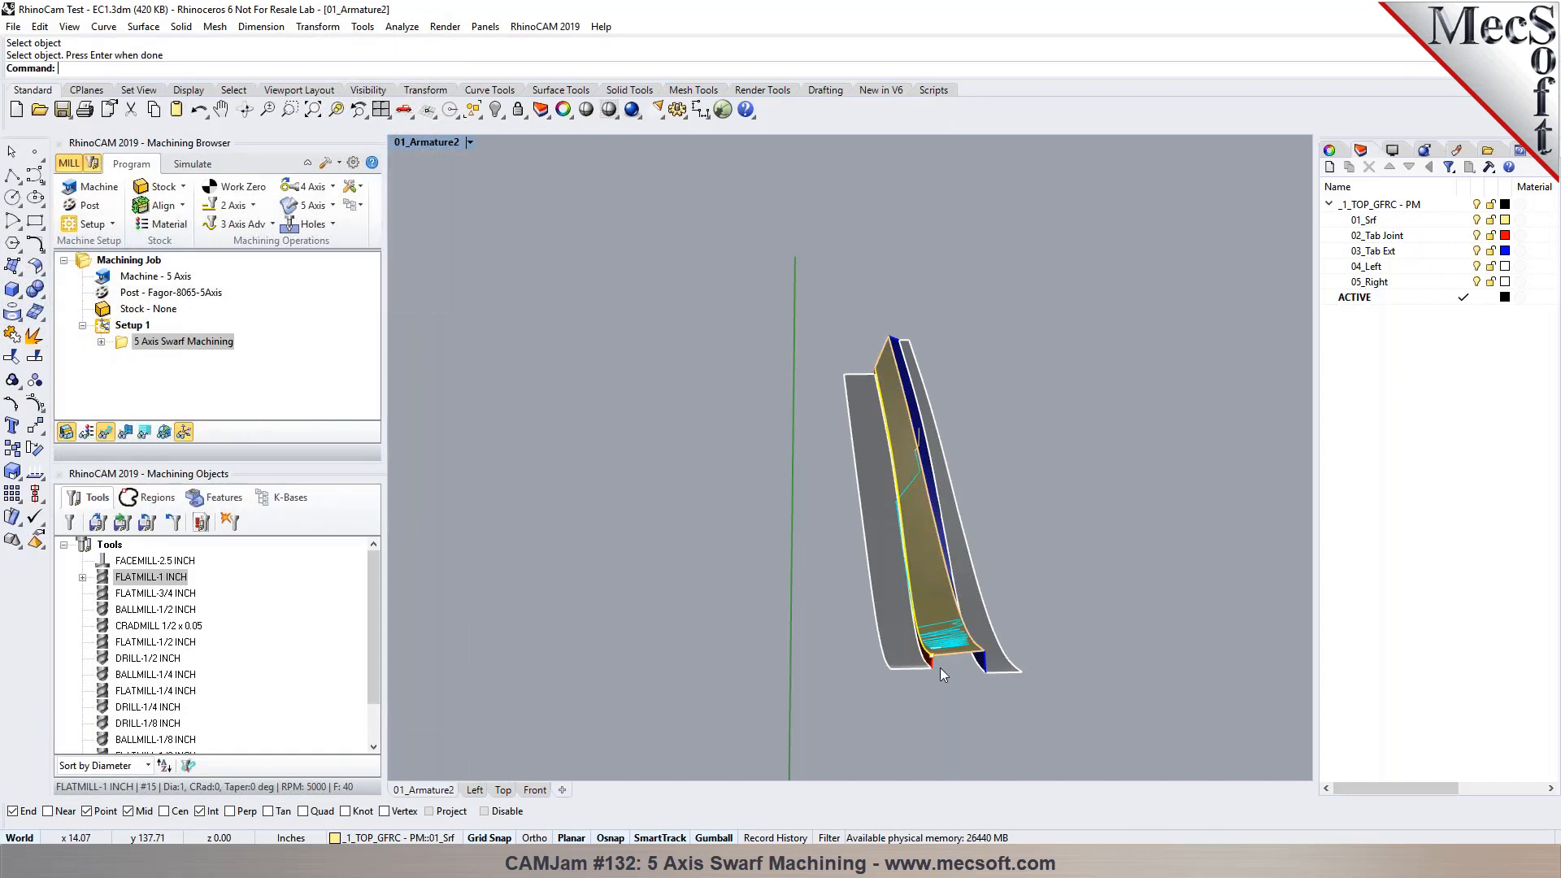
scroll(951, 642, up, 3)
right_drag(895, 588, 923, 627)
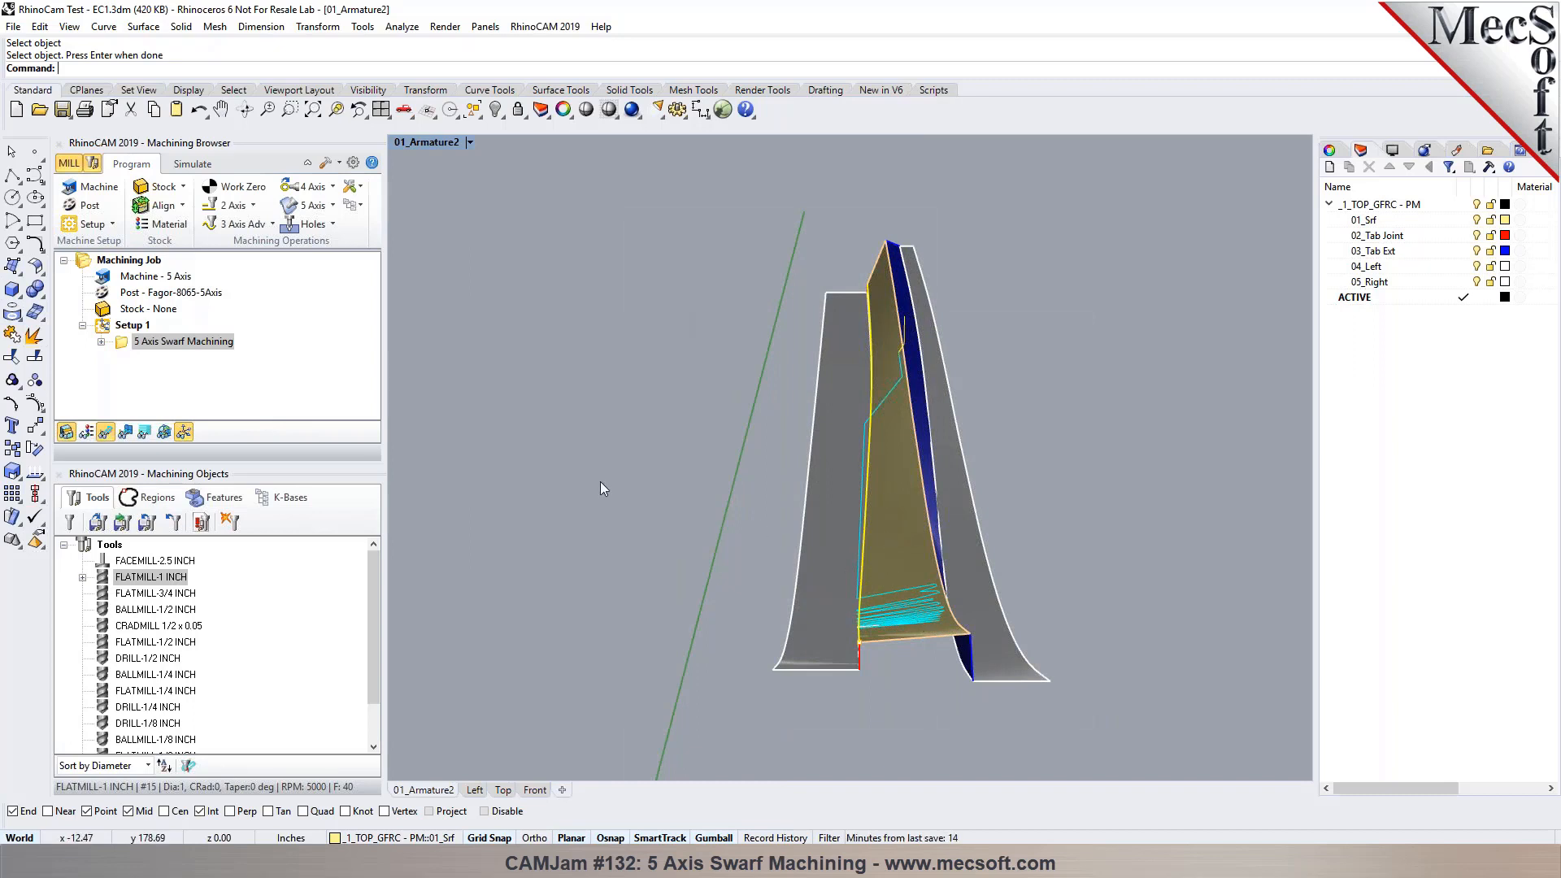
Step: Rebuild the curved wall surface with 12 points and degree 3 in U and V, deleting the input and retrimming, after calculating the deviation
click(905, 536)
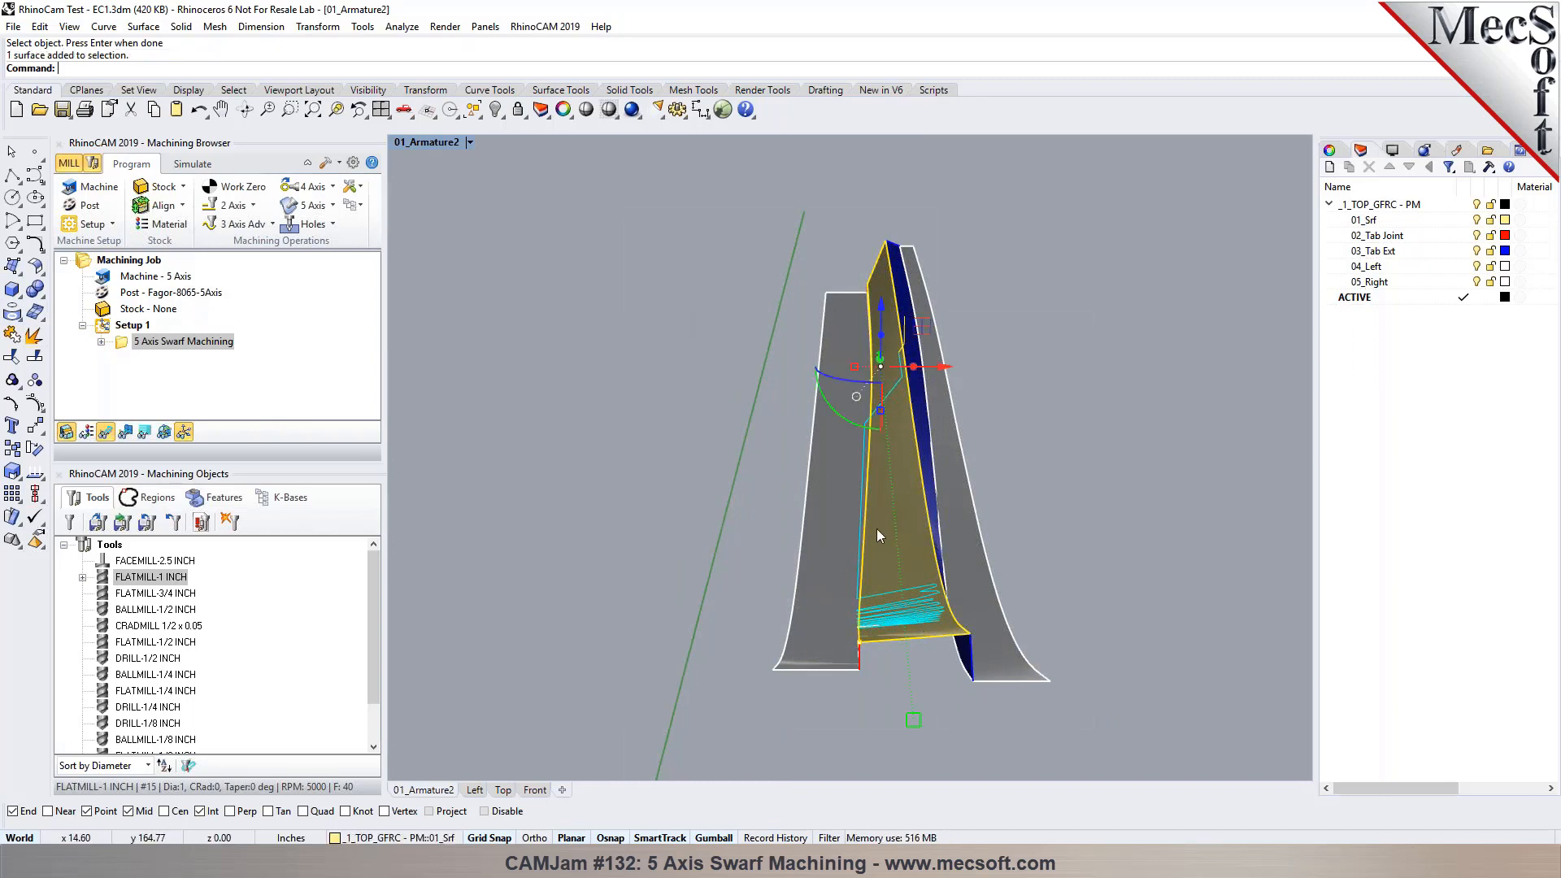
click(587, 414)
click(901, 534)
text(Rebuild)
key(Return)
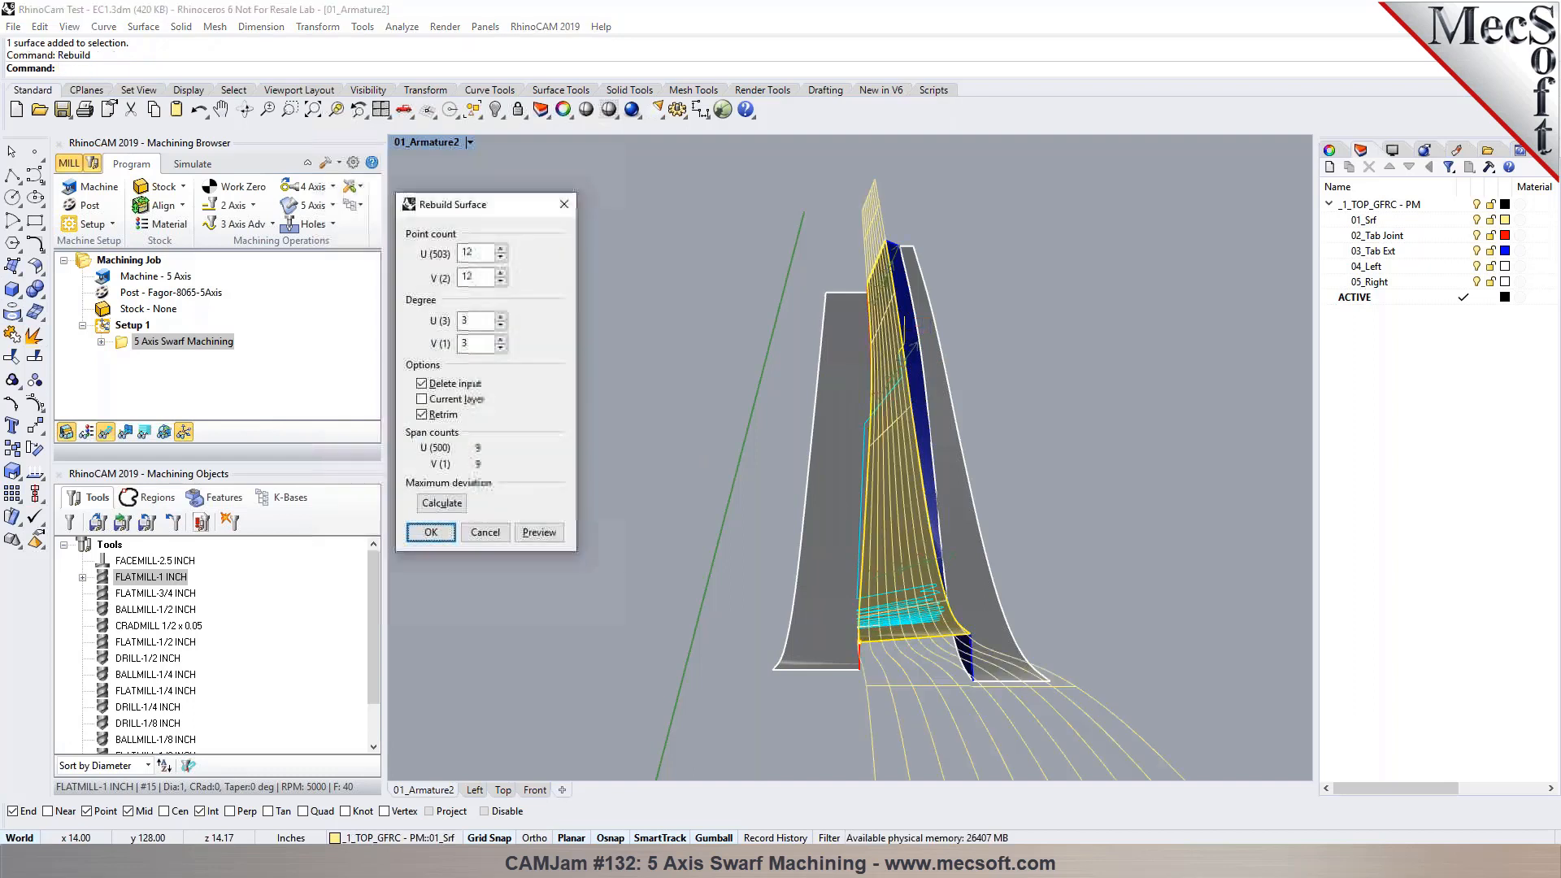
right_drag(846, 528, 884, 530)
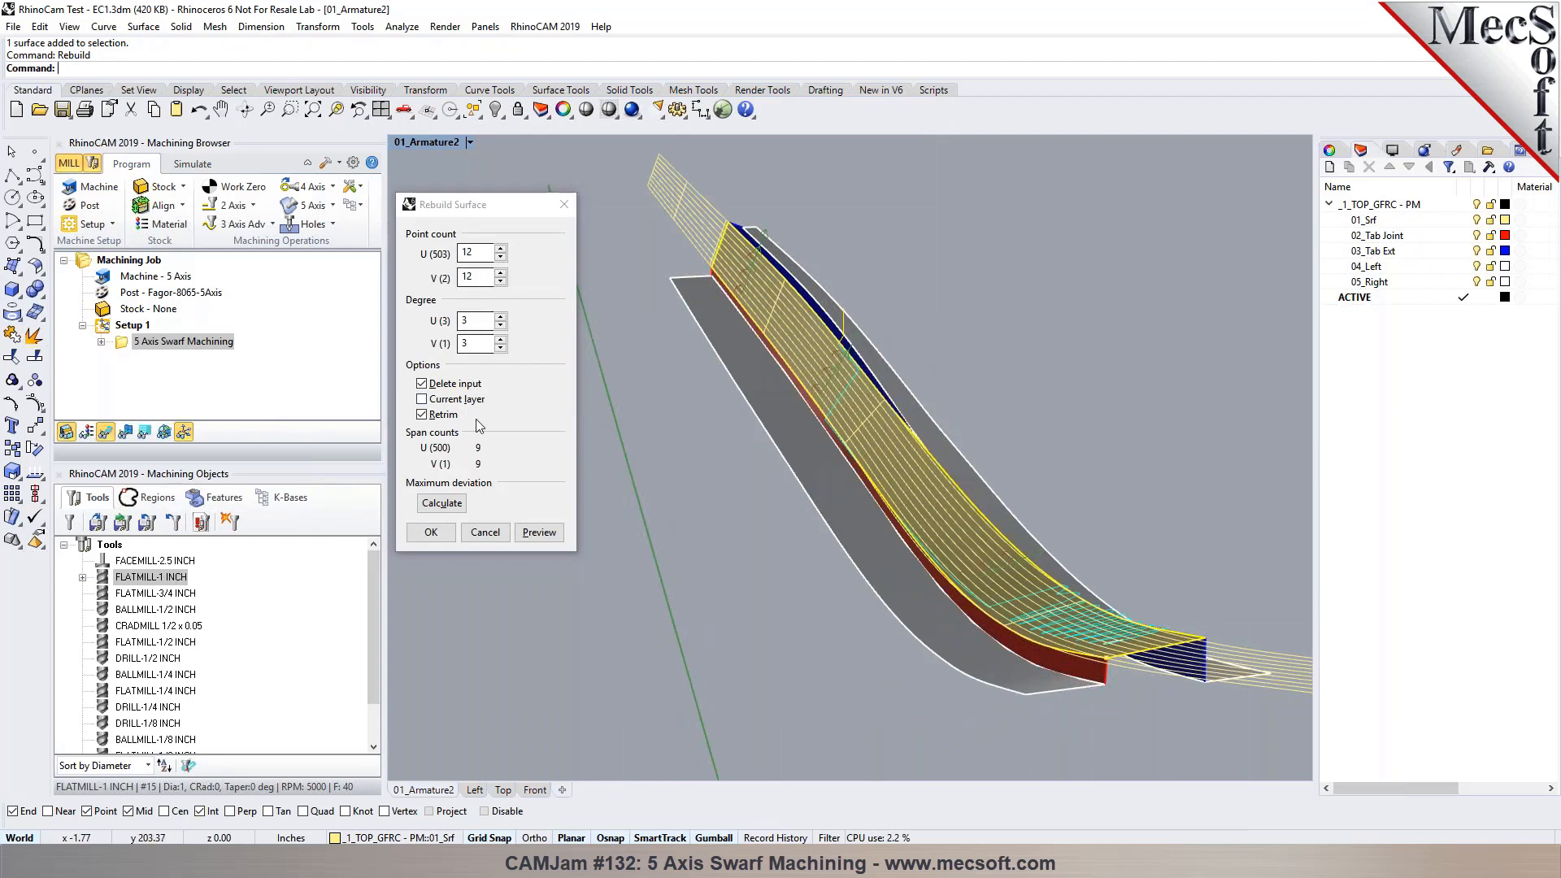
click(443, 504)
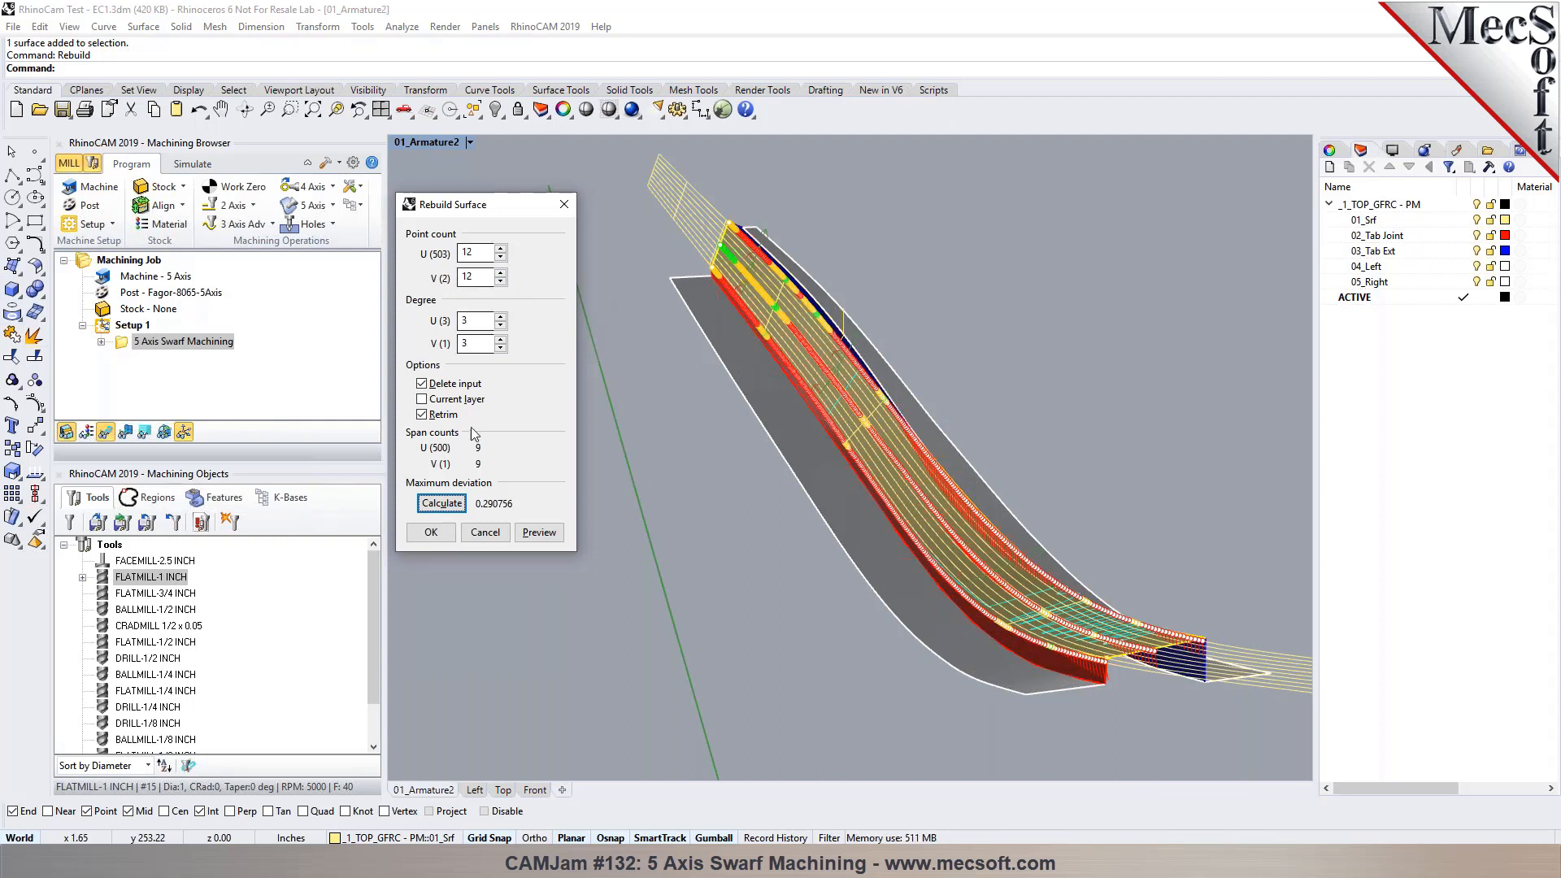
click(431, 531)
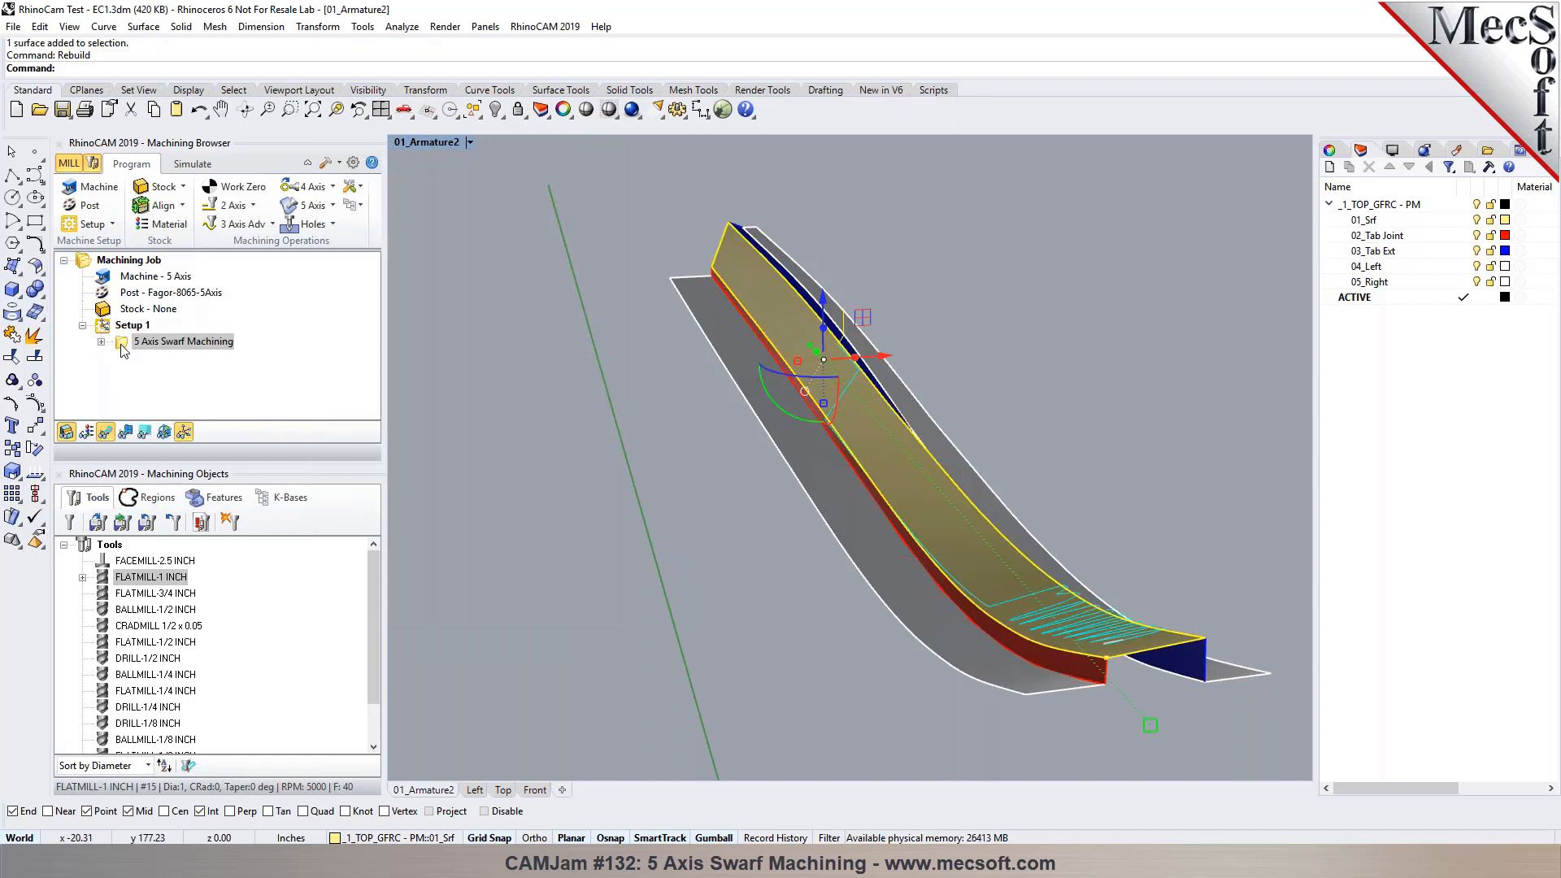
Step: Reopen the 5 Axis Swarf Machining operation and turn off the gouge check of tool geometry against check geometry
double_click(122, 348)
click(203, 208)
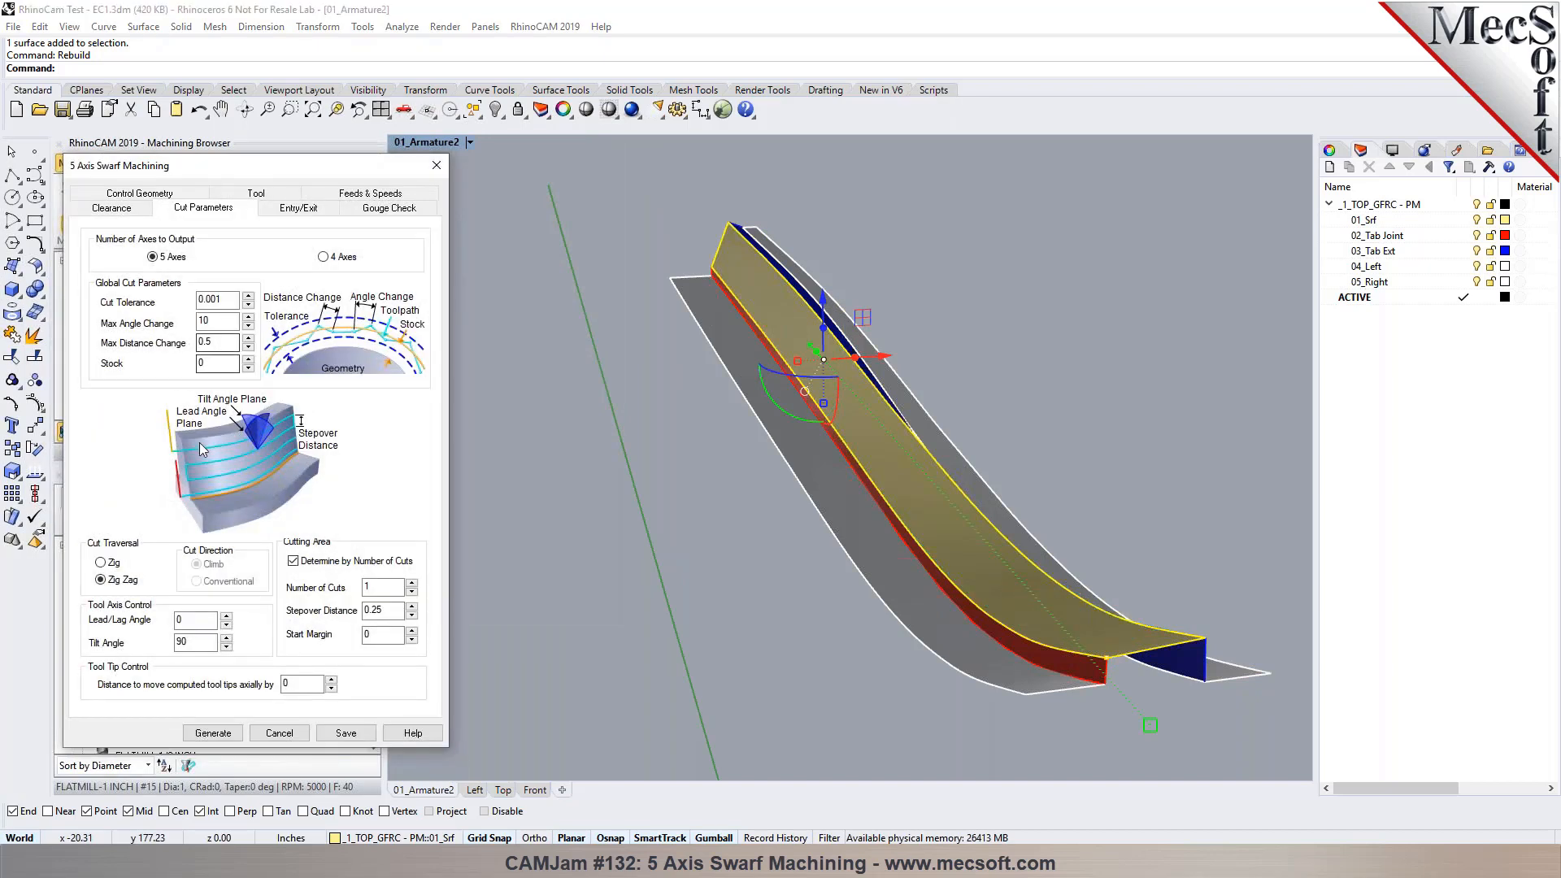
click(388, 209)
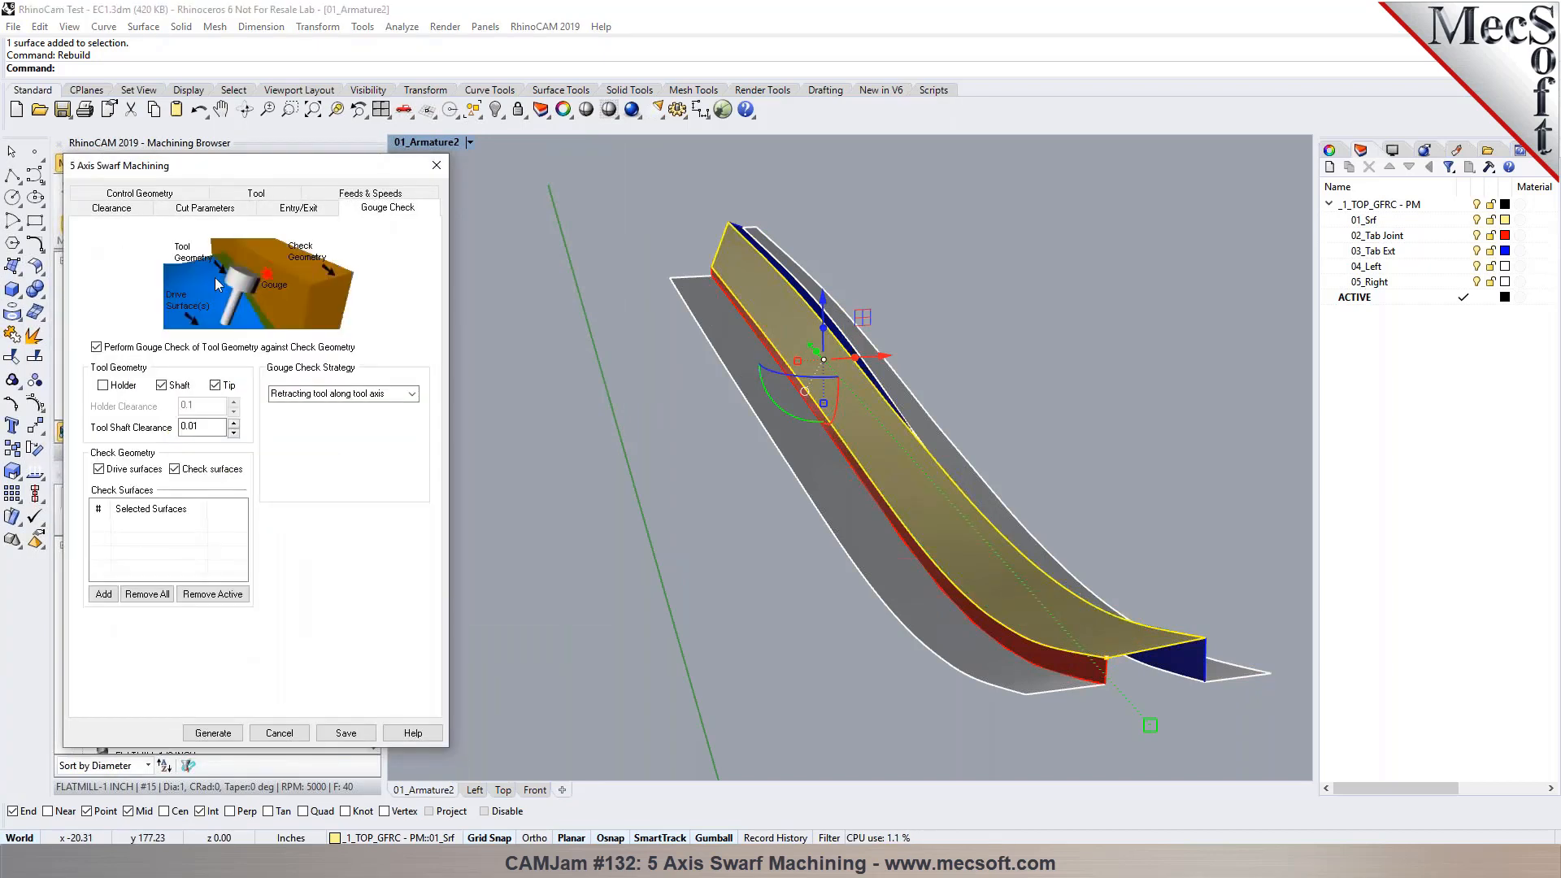
click(171, 347)
Step: Stop determining the cutting area by number of cuts, regenerate the swarf toolpath and inspect it on the rebuilt surface
click(205, 209)
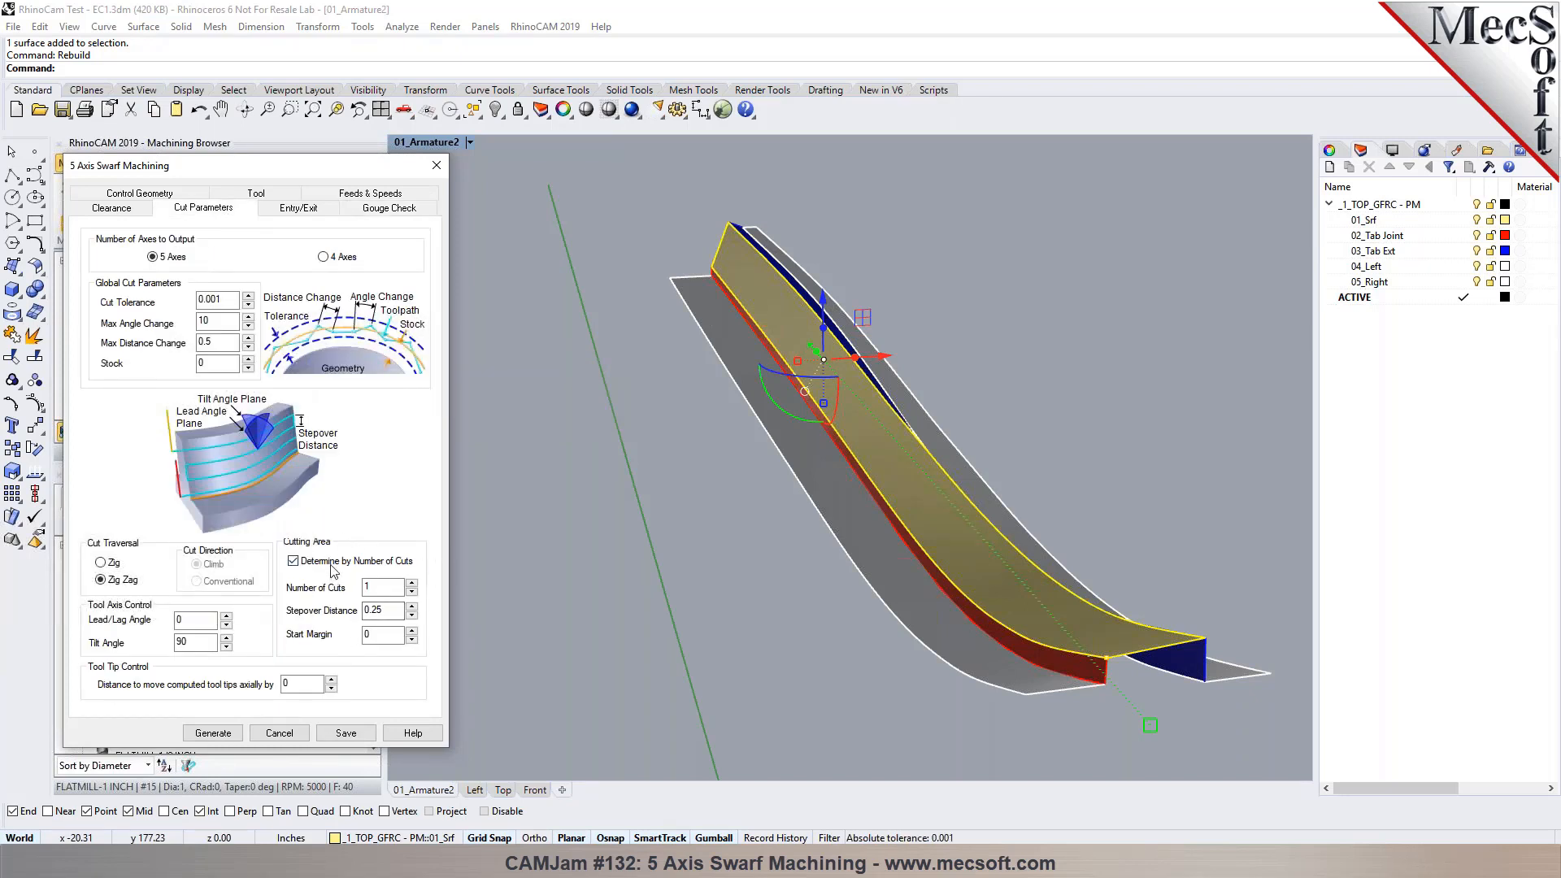
click(294, 561)
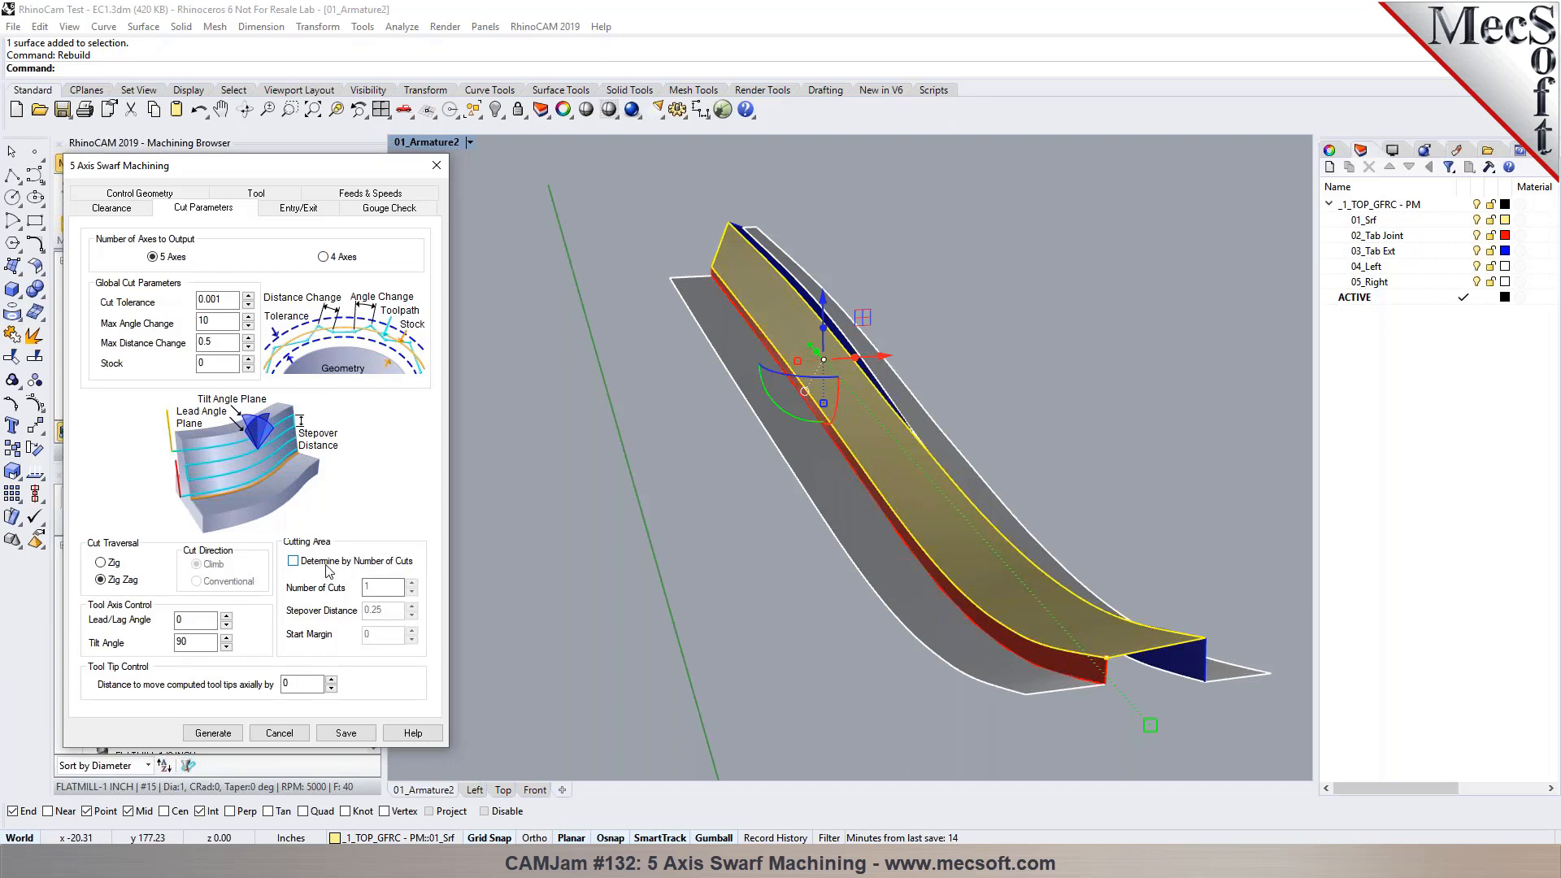
click(213, 733)
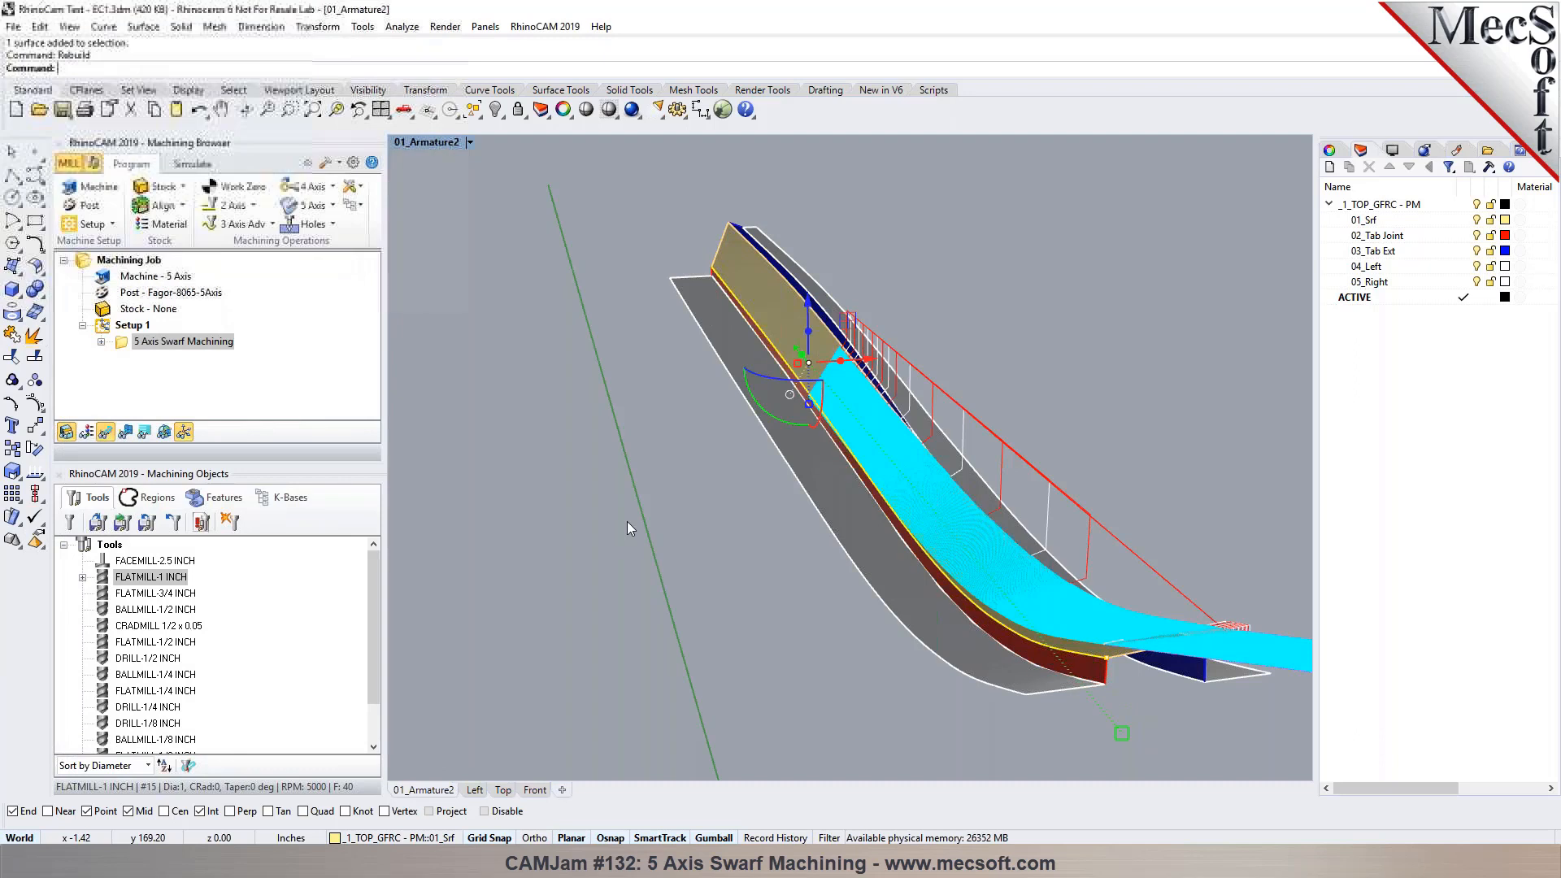
click(589, 413)
right_drag(928, 431, 958, 538)
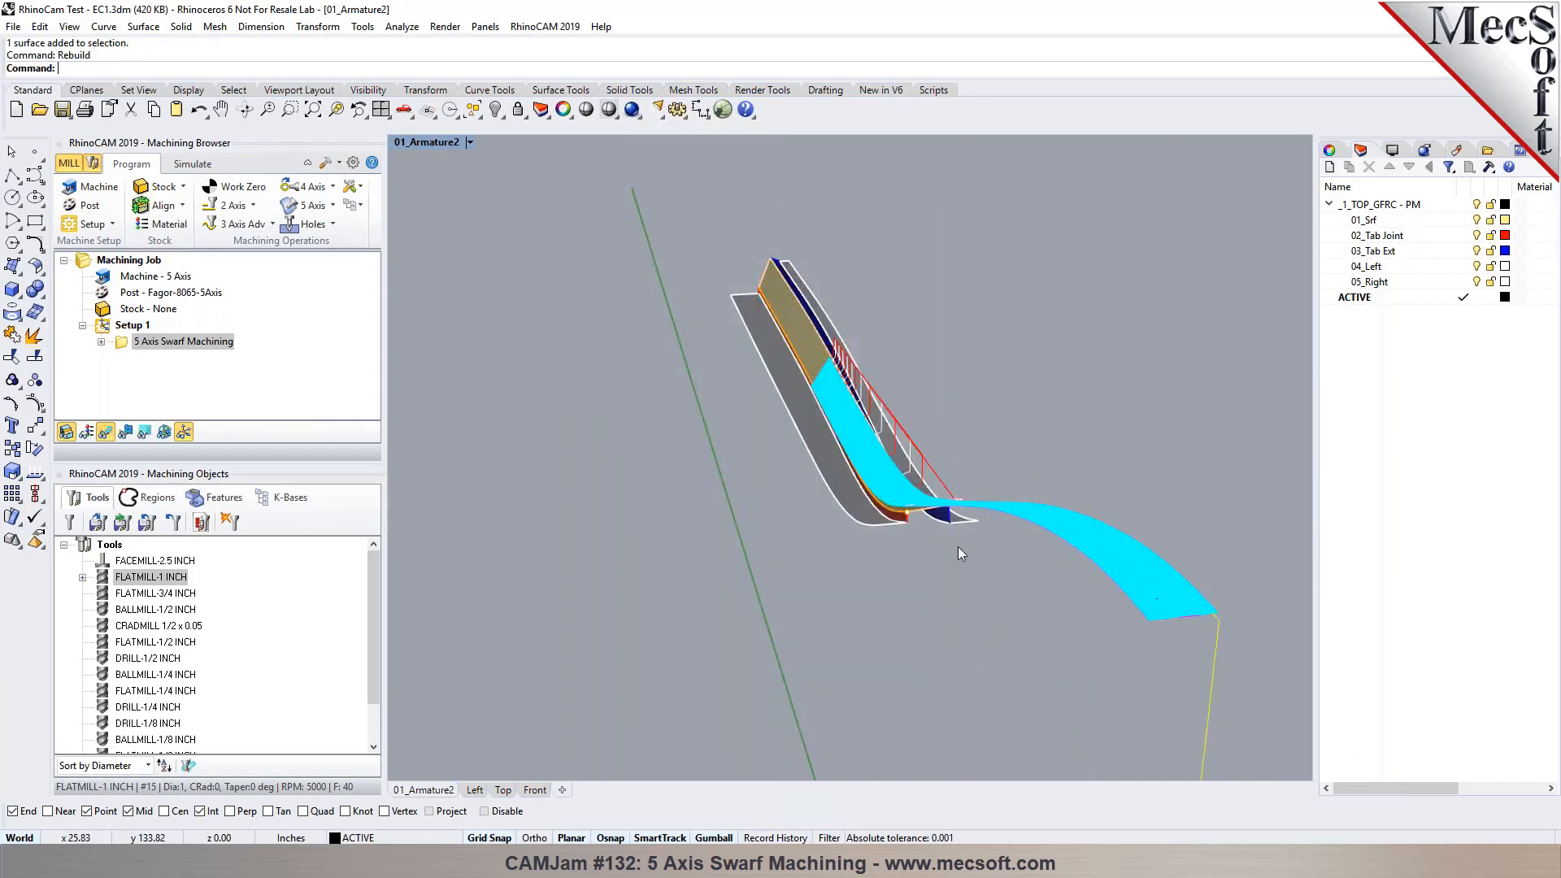
scroll(803, 329, up, 3)
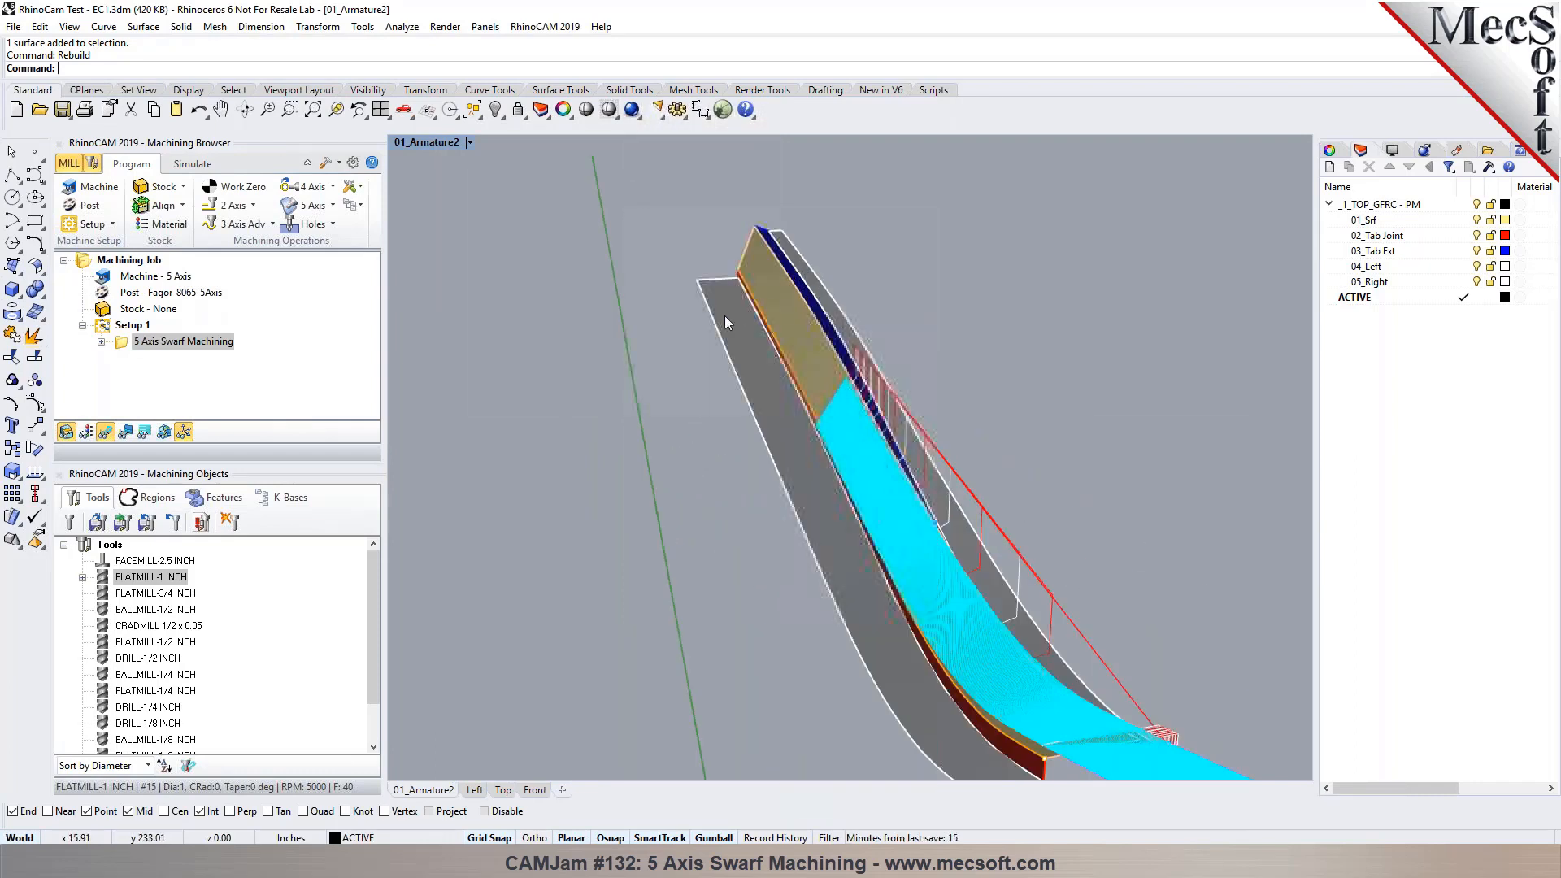
Step: Start exporting the curved 01_Srf surface and browse to the customer's folder on the Customer Demo Parts drive
click(134, 261)
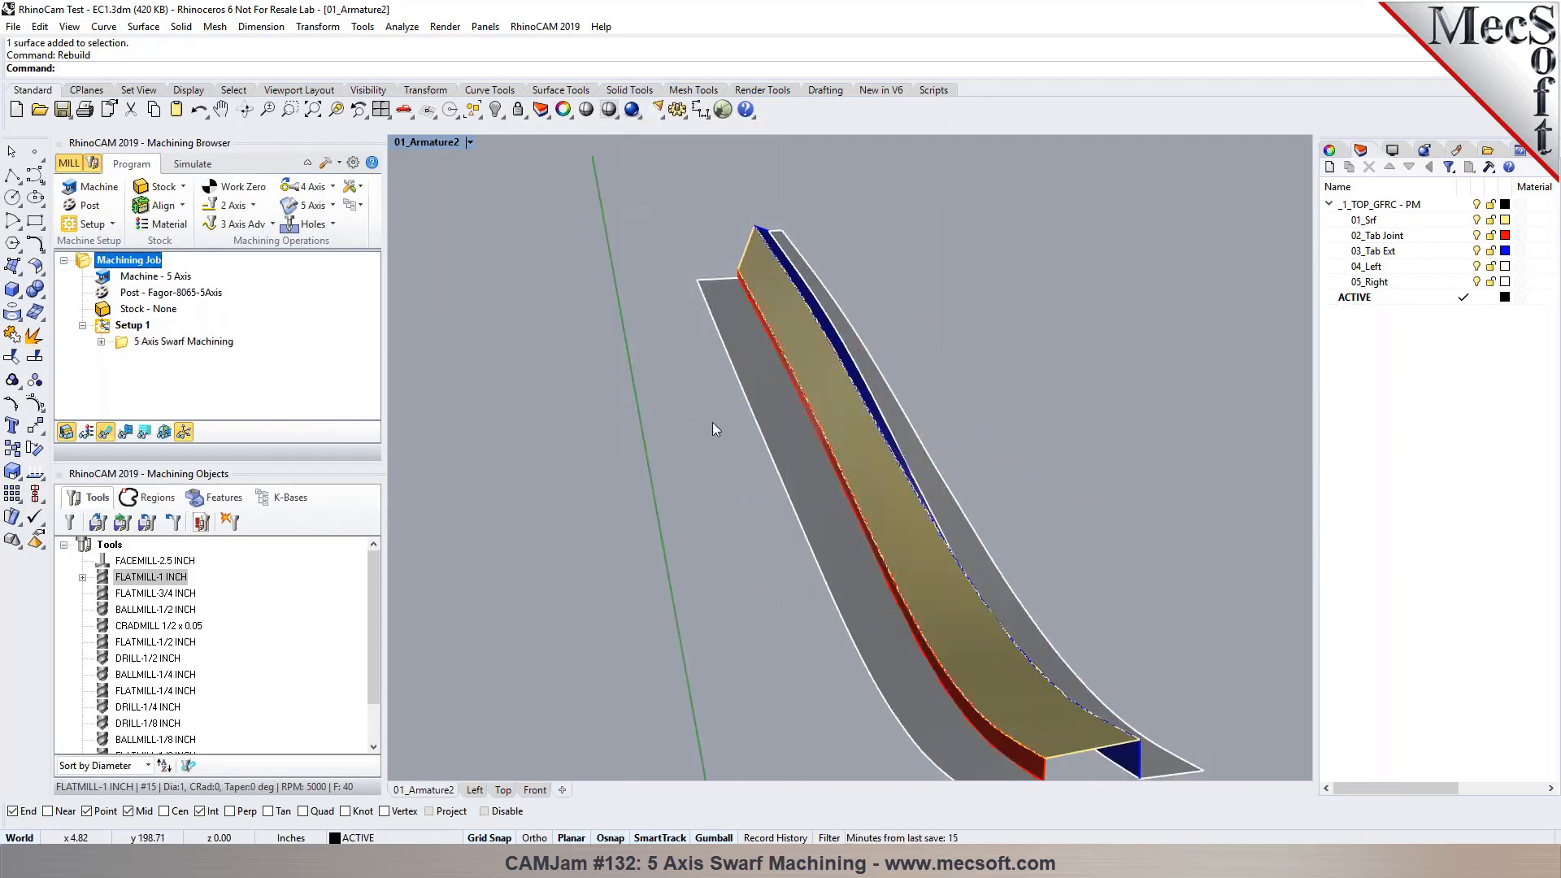
click(830, 407)
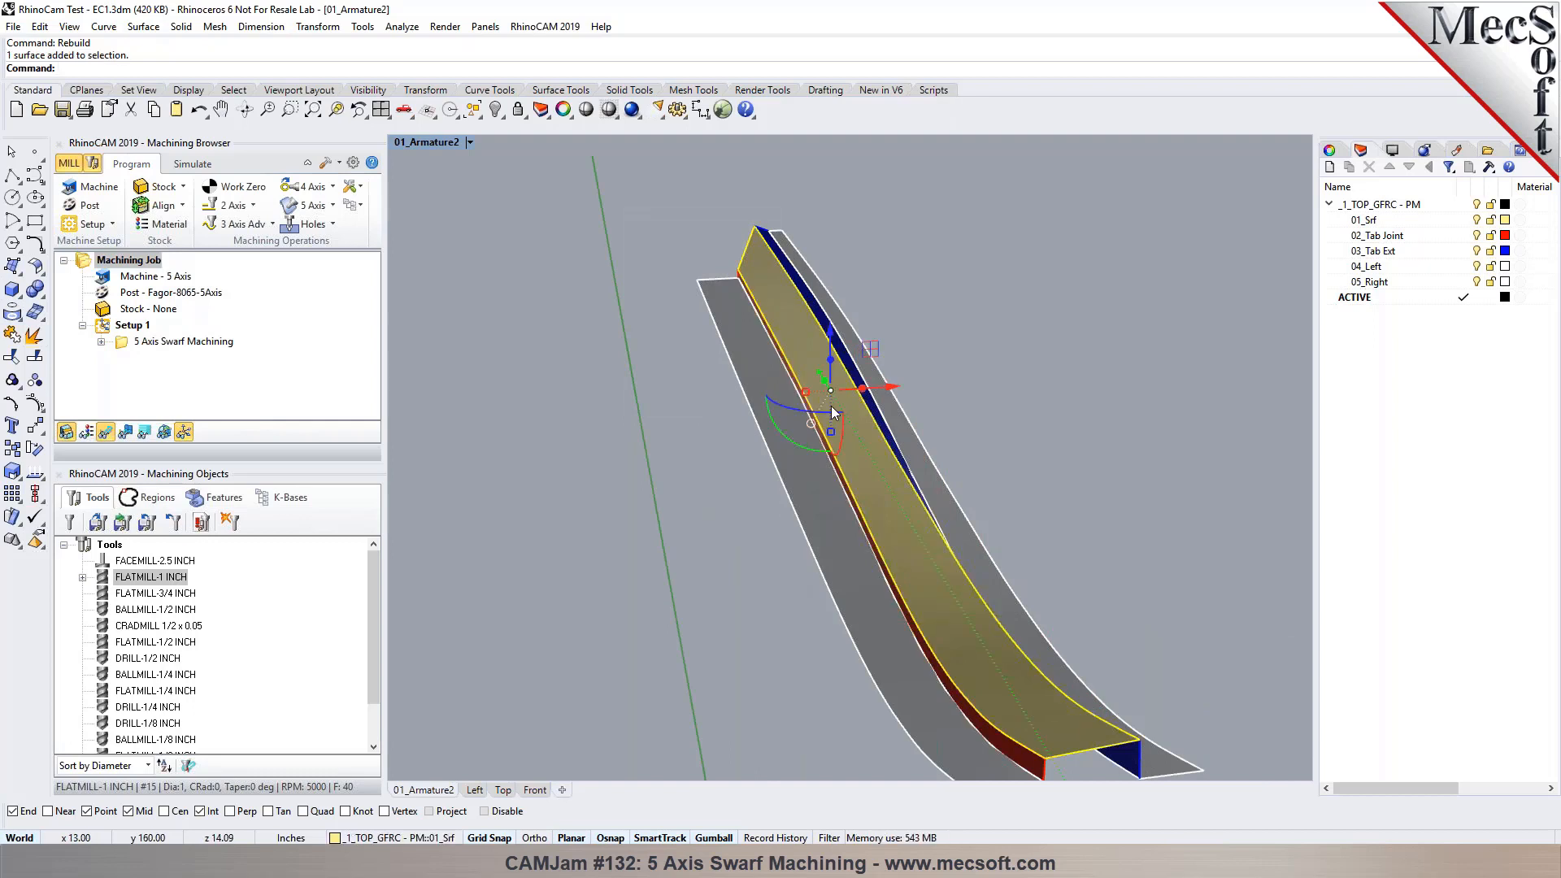
shift+click(831, 406)
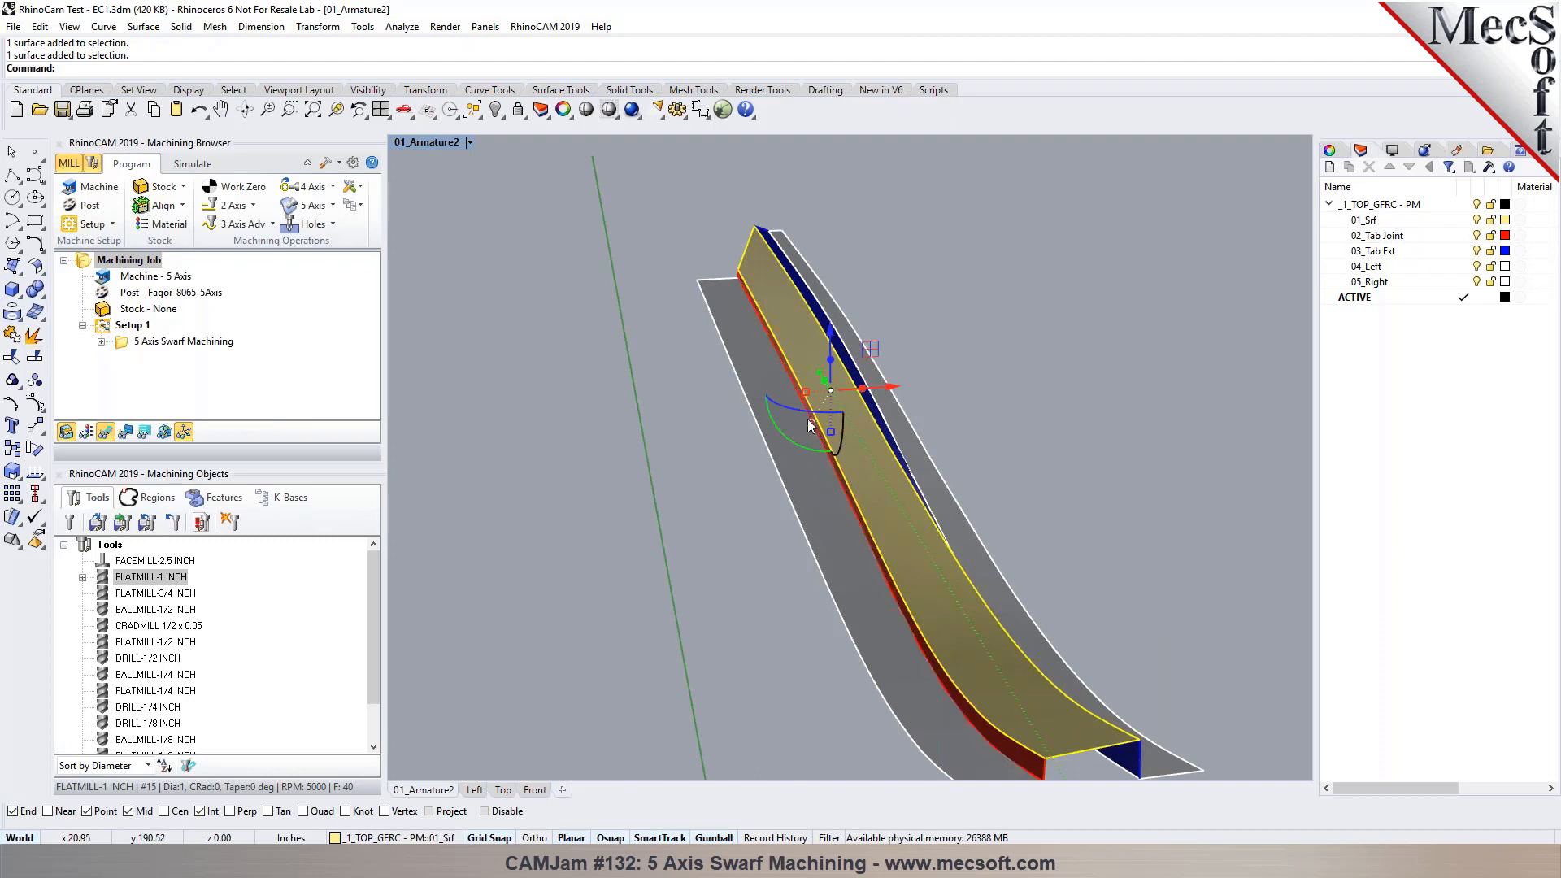
right_click(60, 114)
scroll(230, 260, up, 3)
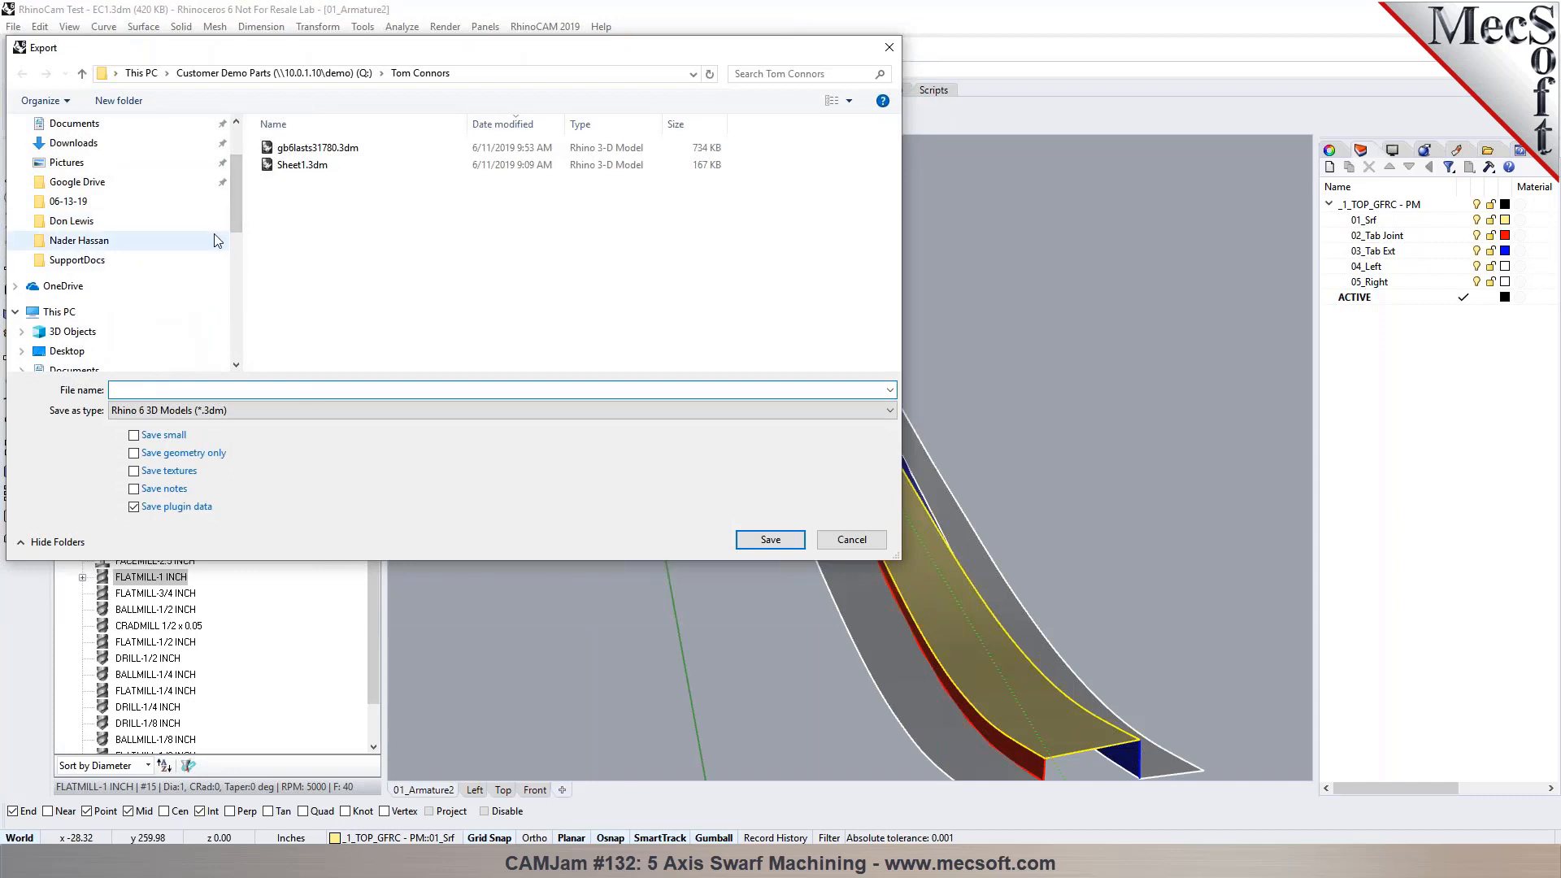
click(274, 73)
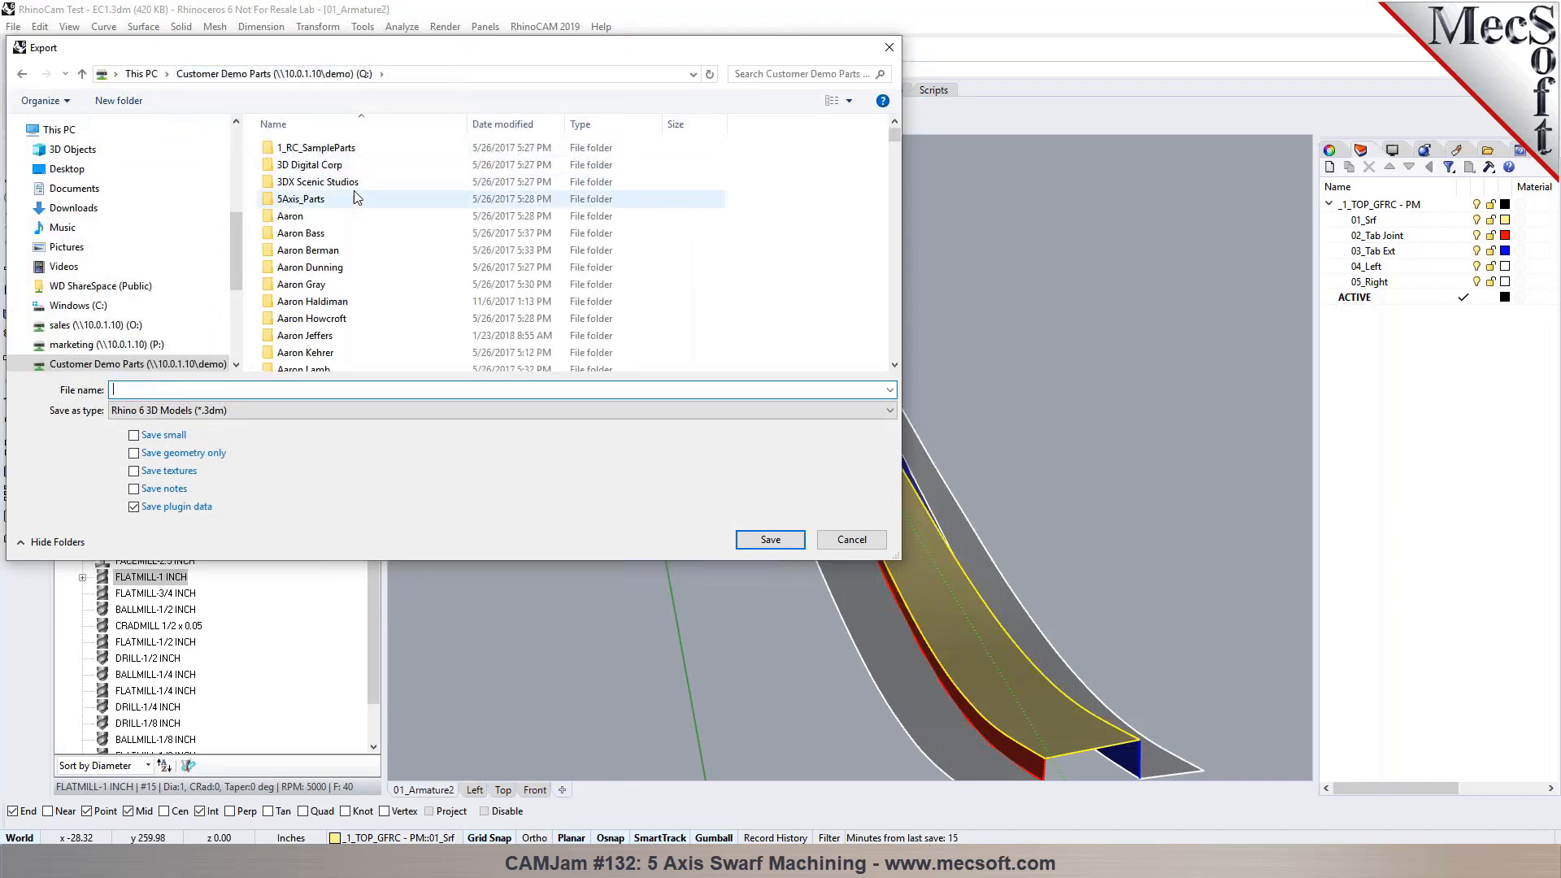
click(512, 124)
double_click(319, 147)
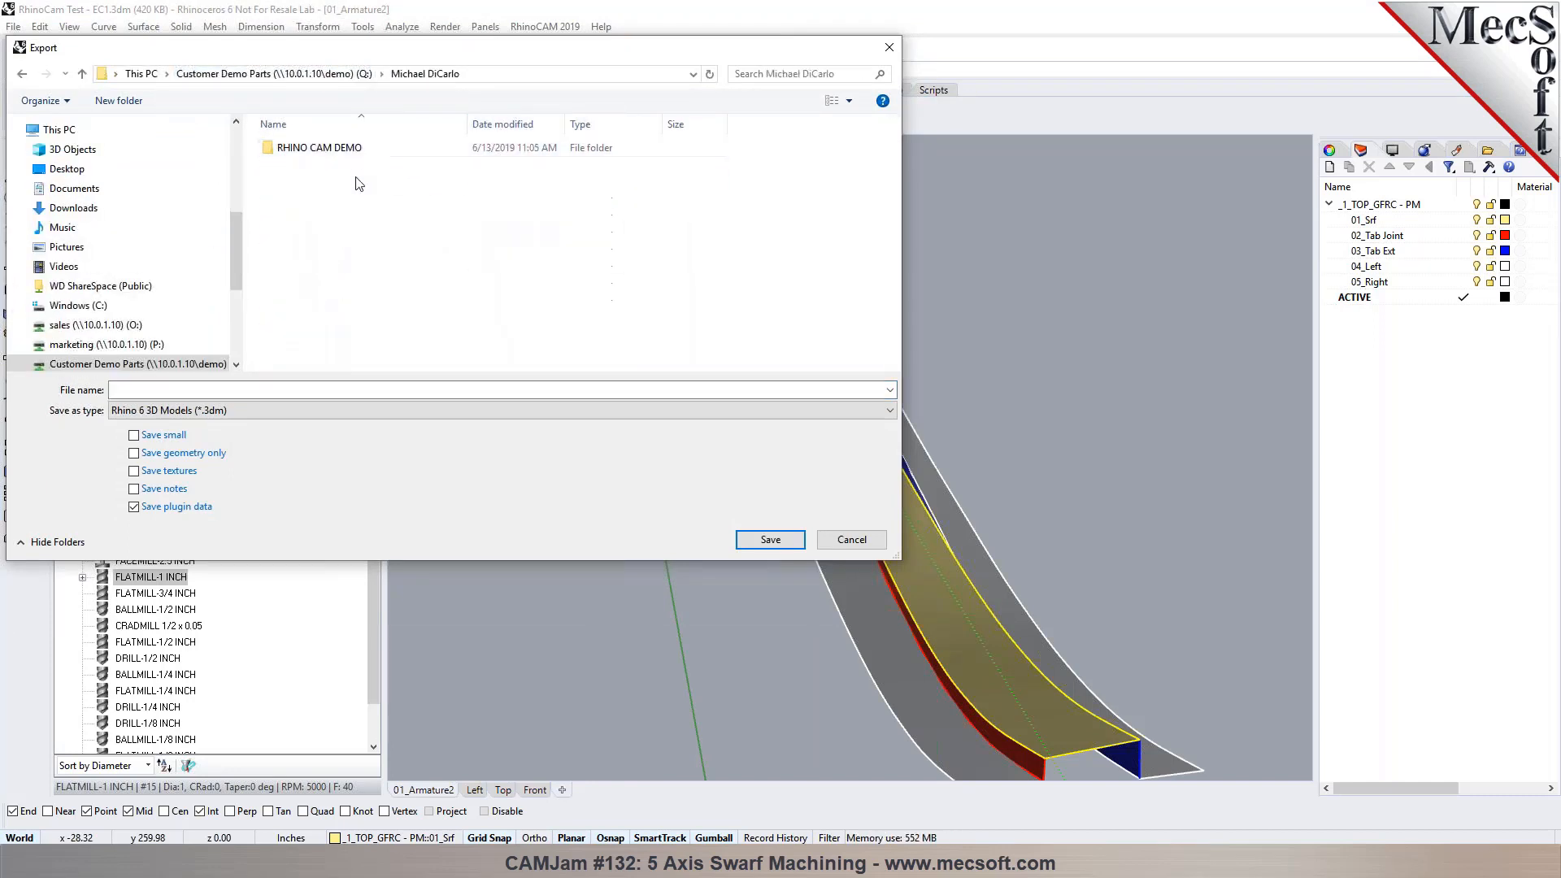
Step: Export the surface as an IGES file named Surface-1, keeping IGES 144, 0.01 tolerance and Millimeters in the detailed options
click(193, 391)
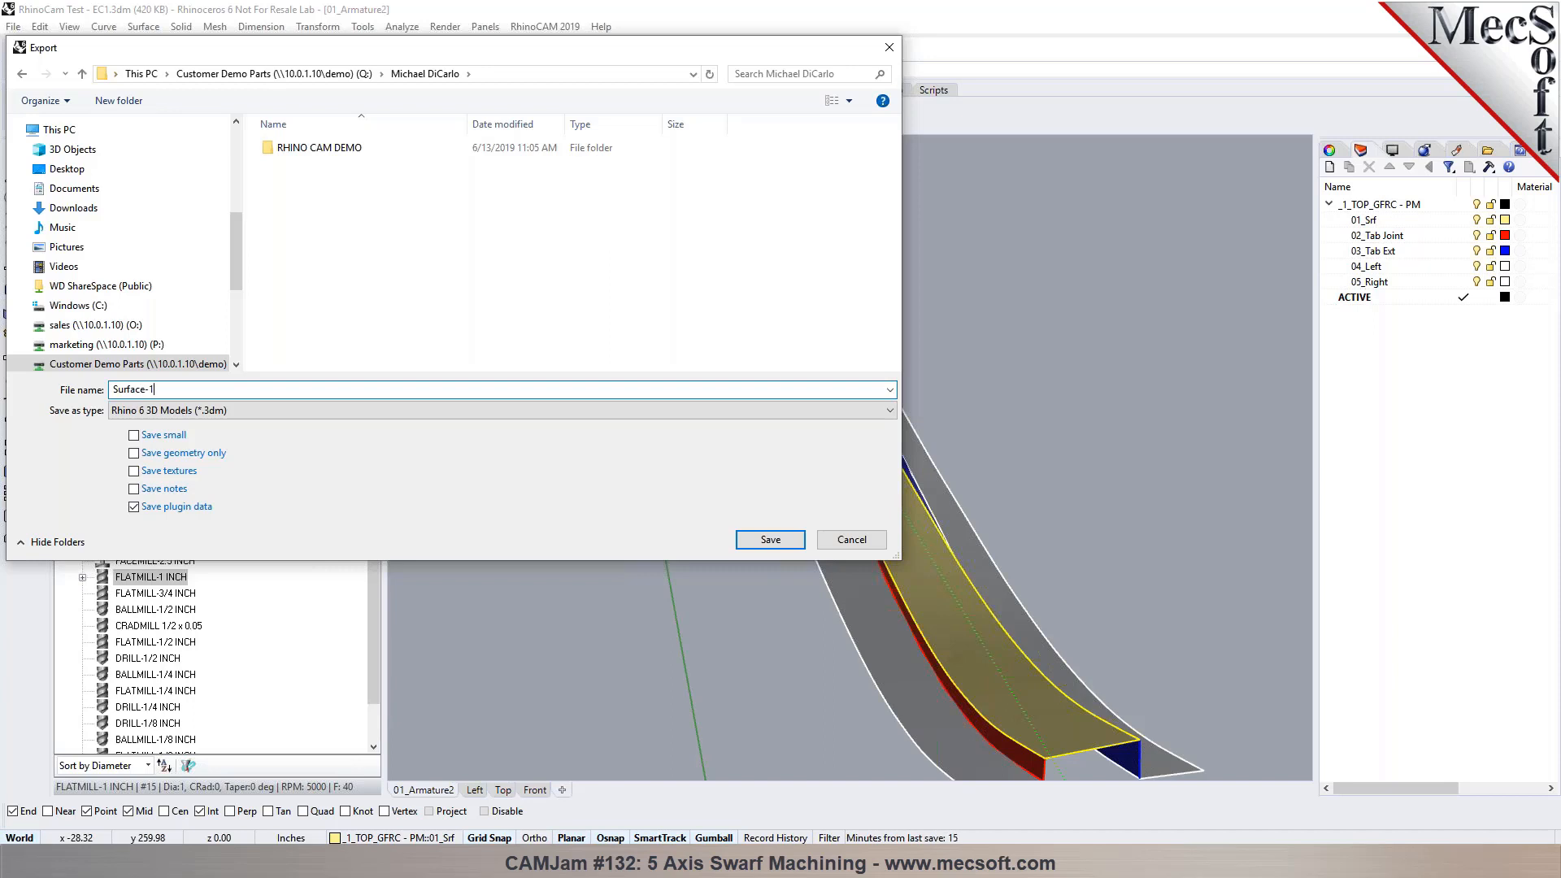
click(224, 412)
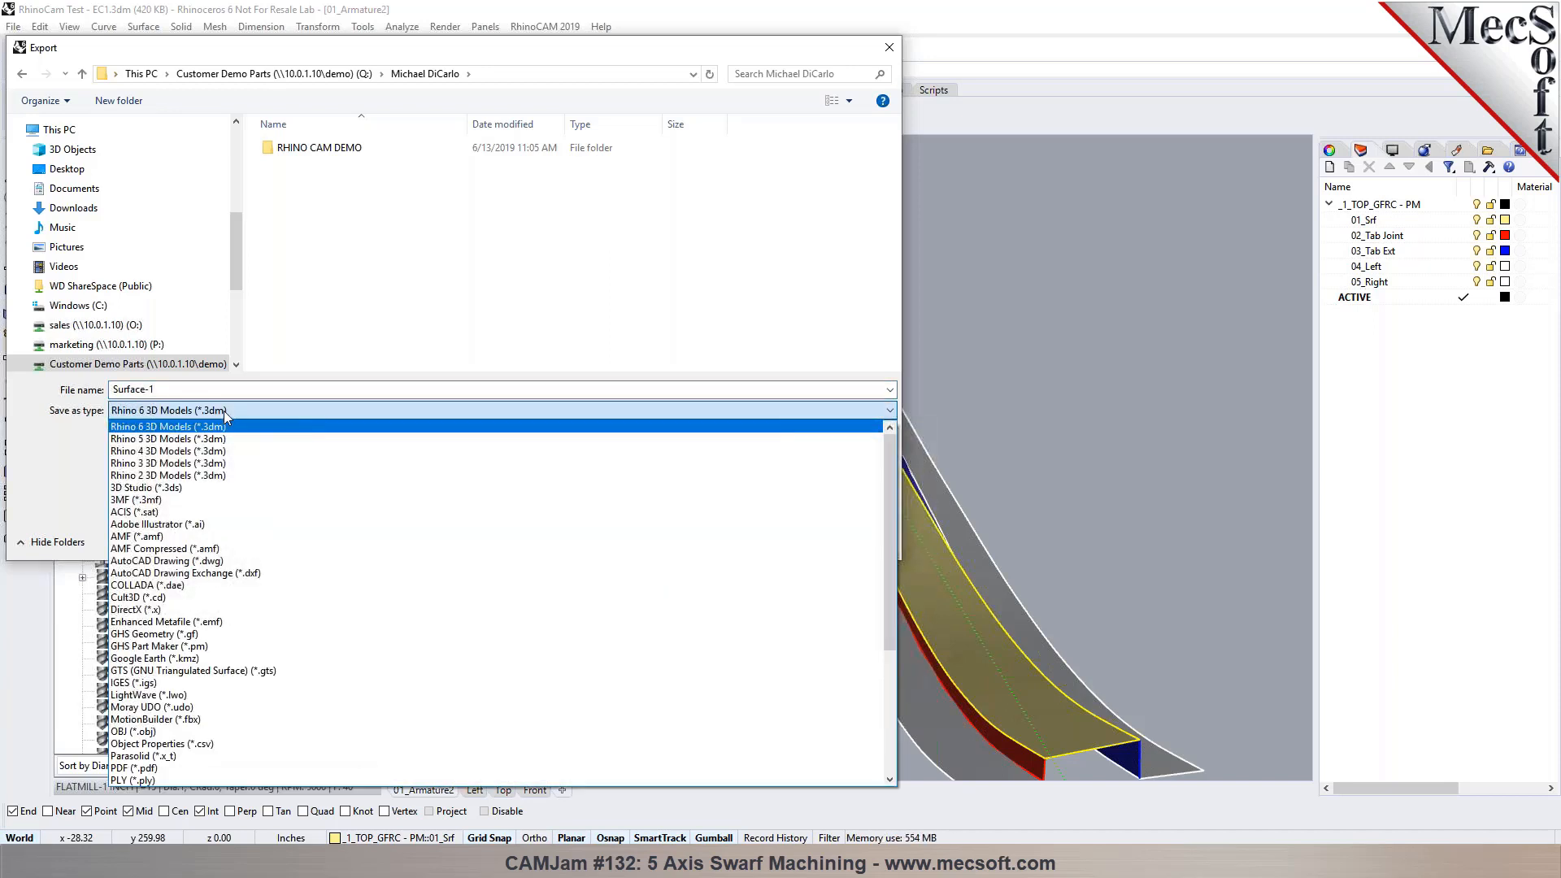
scroll(267, 505, down, 6)
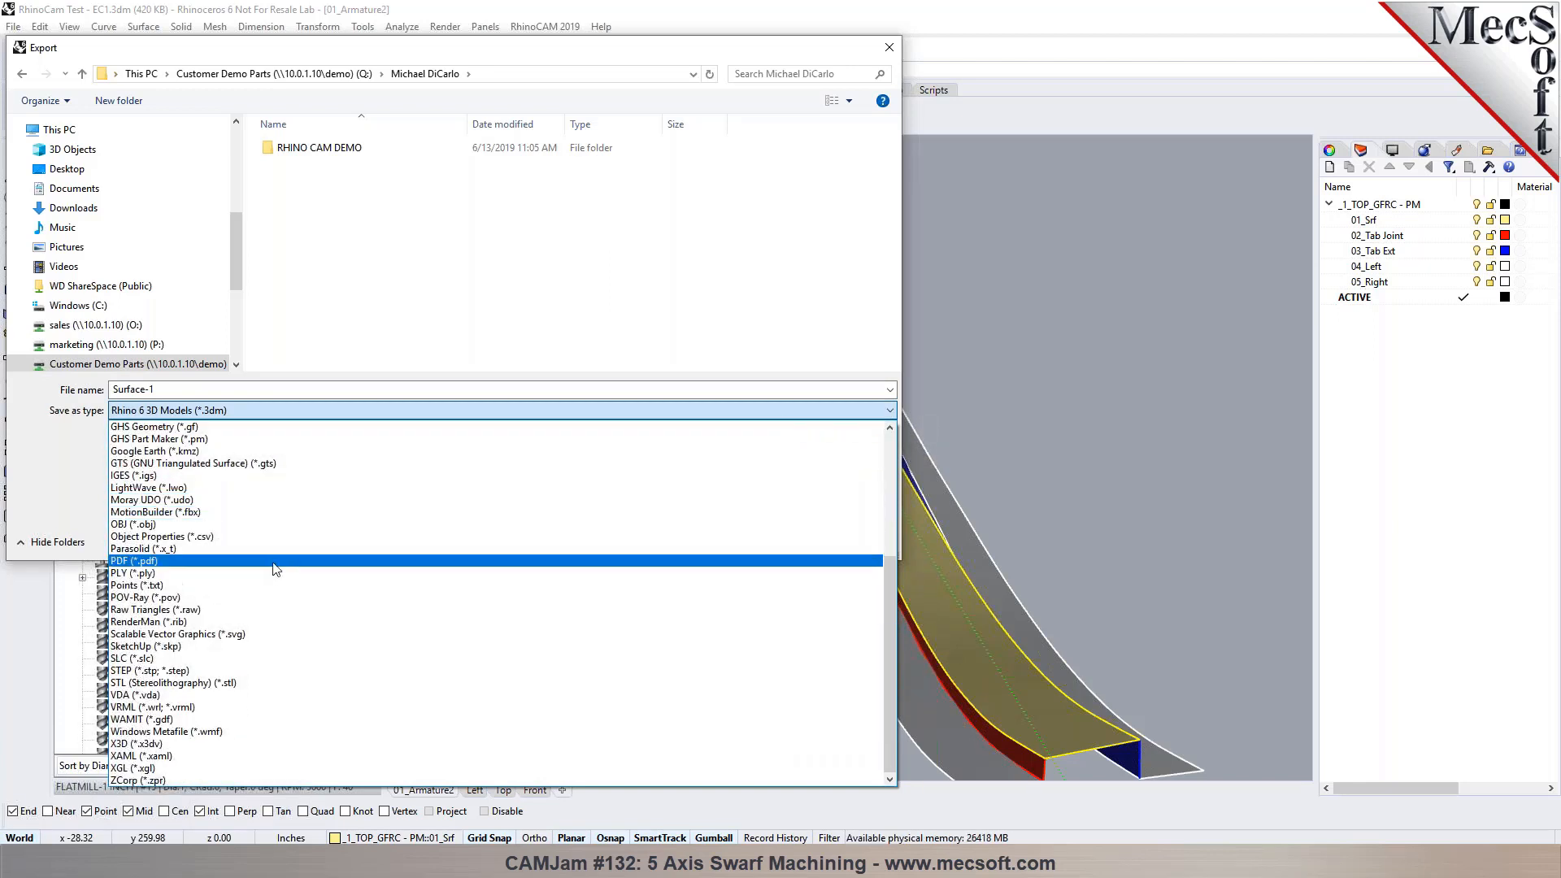
click(273, 475)
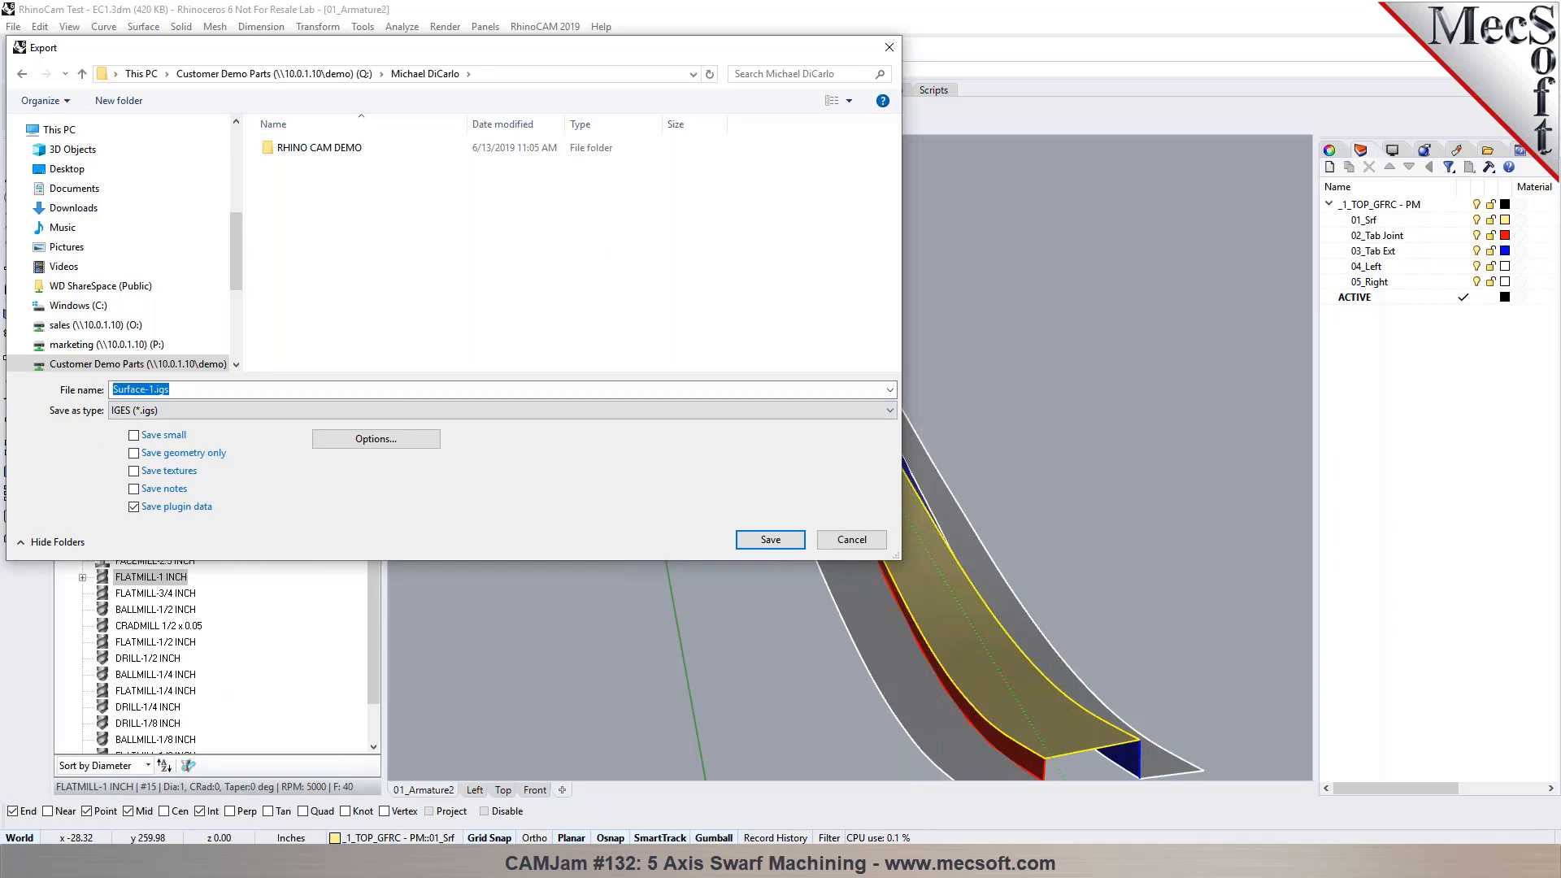
click(335, 439)
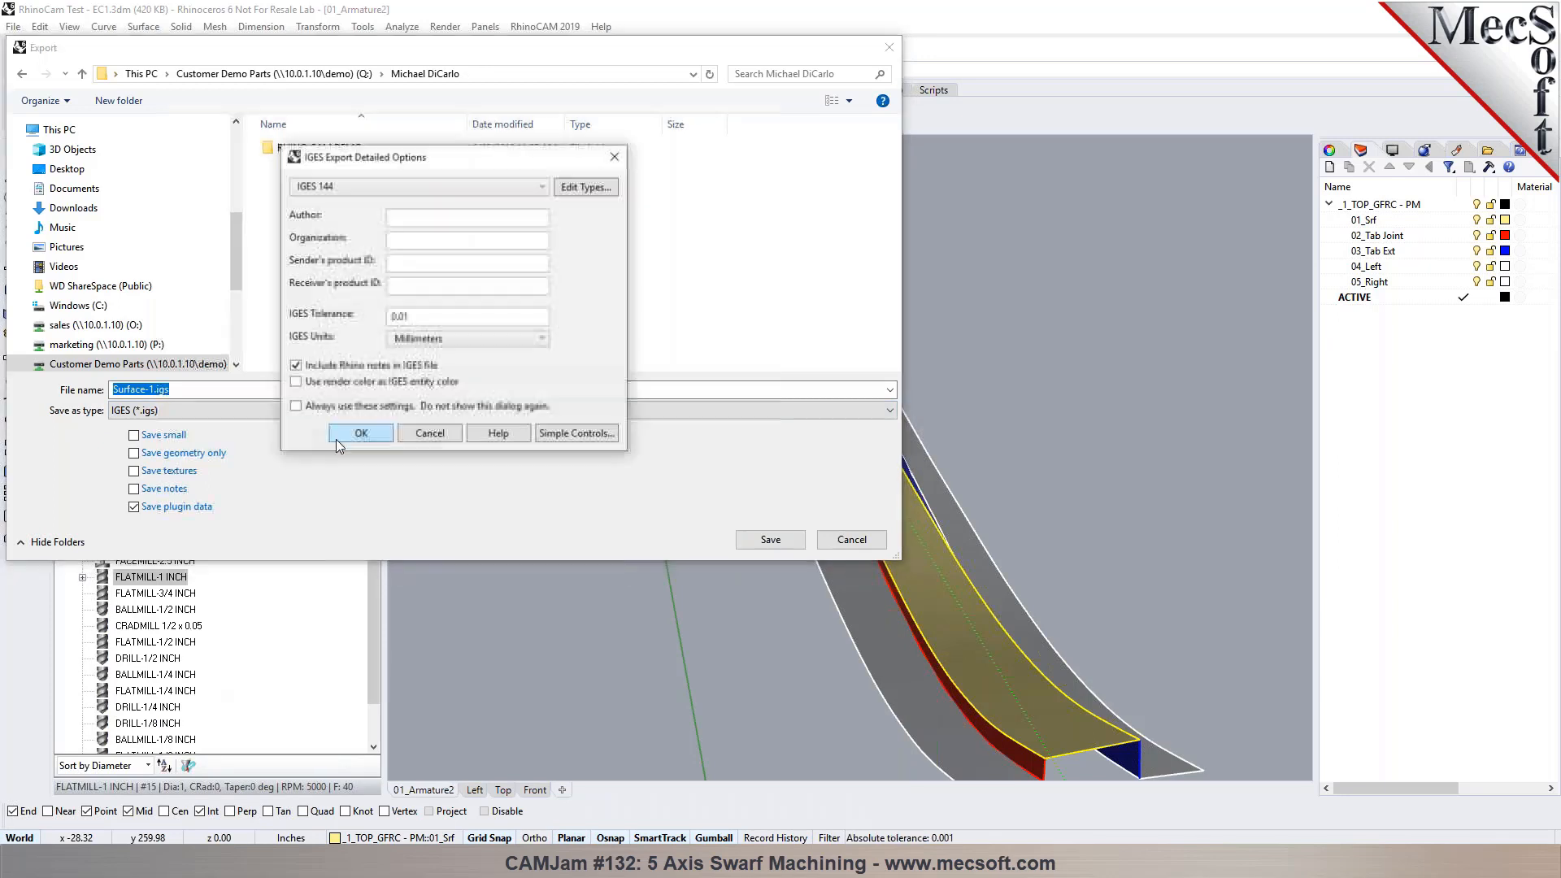
click(380, 436)
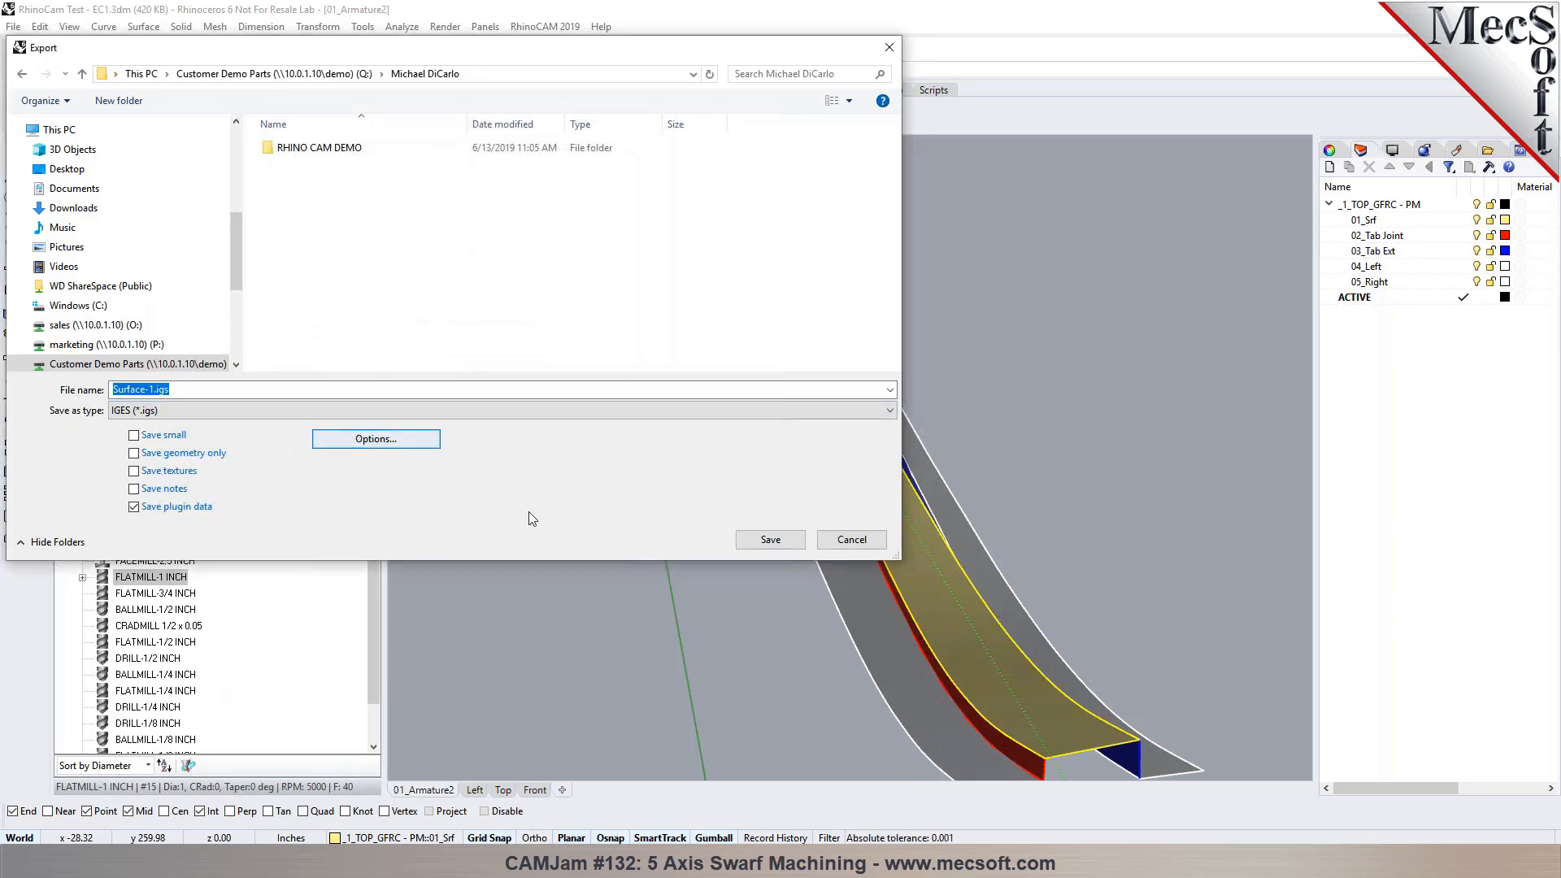
click(768, 541)
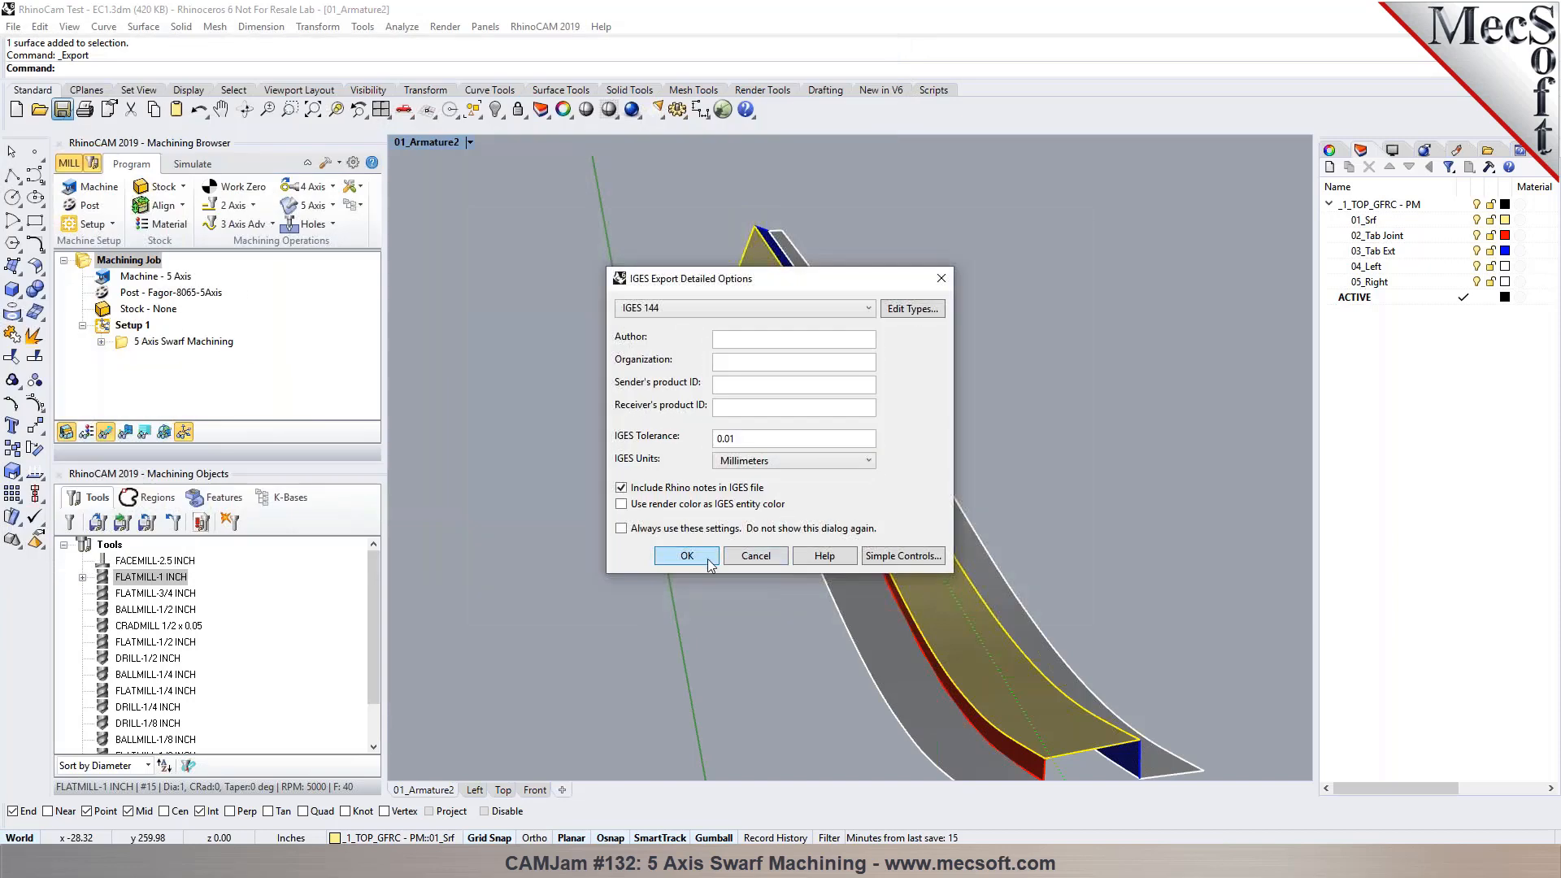
click(687, 556)
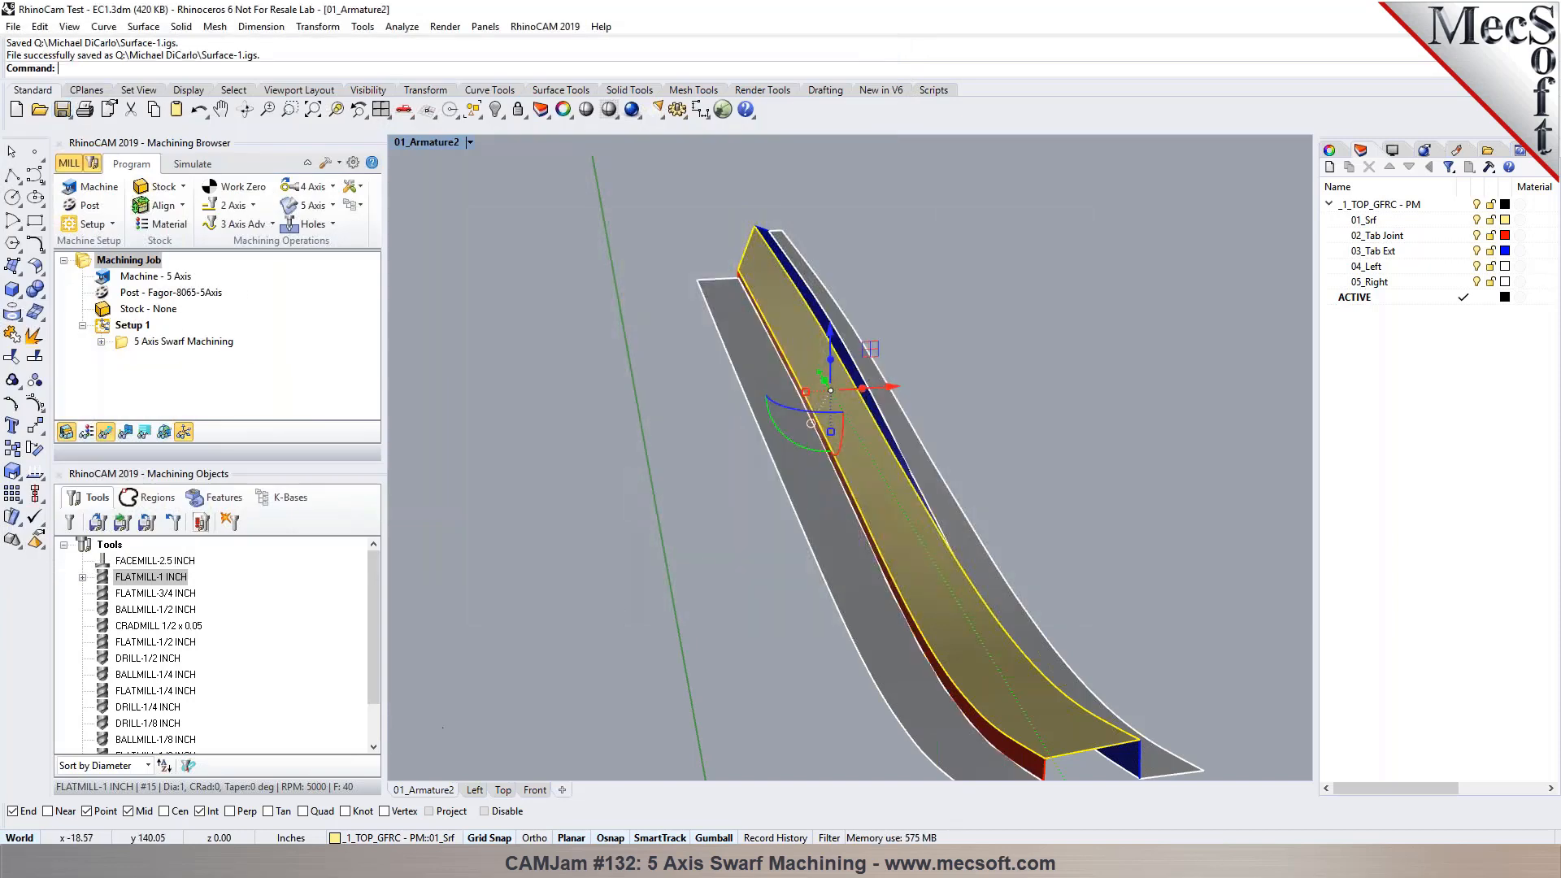
Step: Re-export the selected surface as IGES with the units set to Inches, replacing Surface-1.igs in the customer's folder
right_click(63, 111)
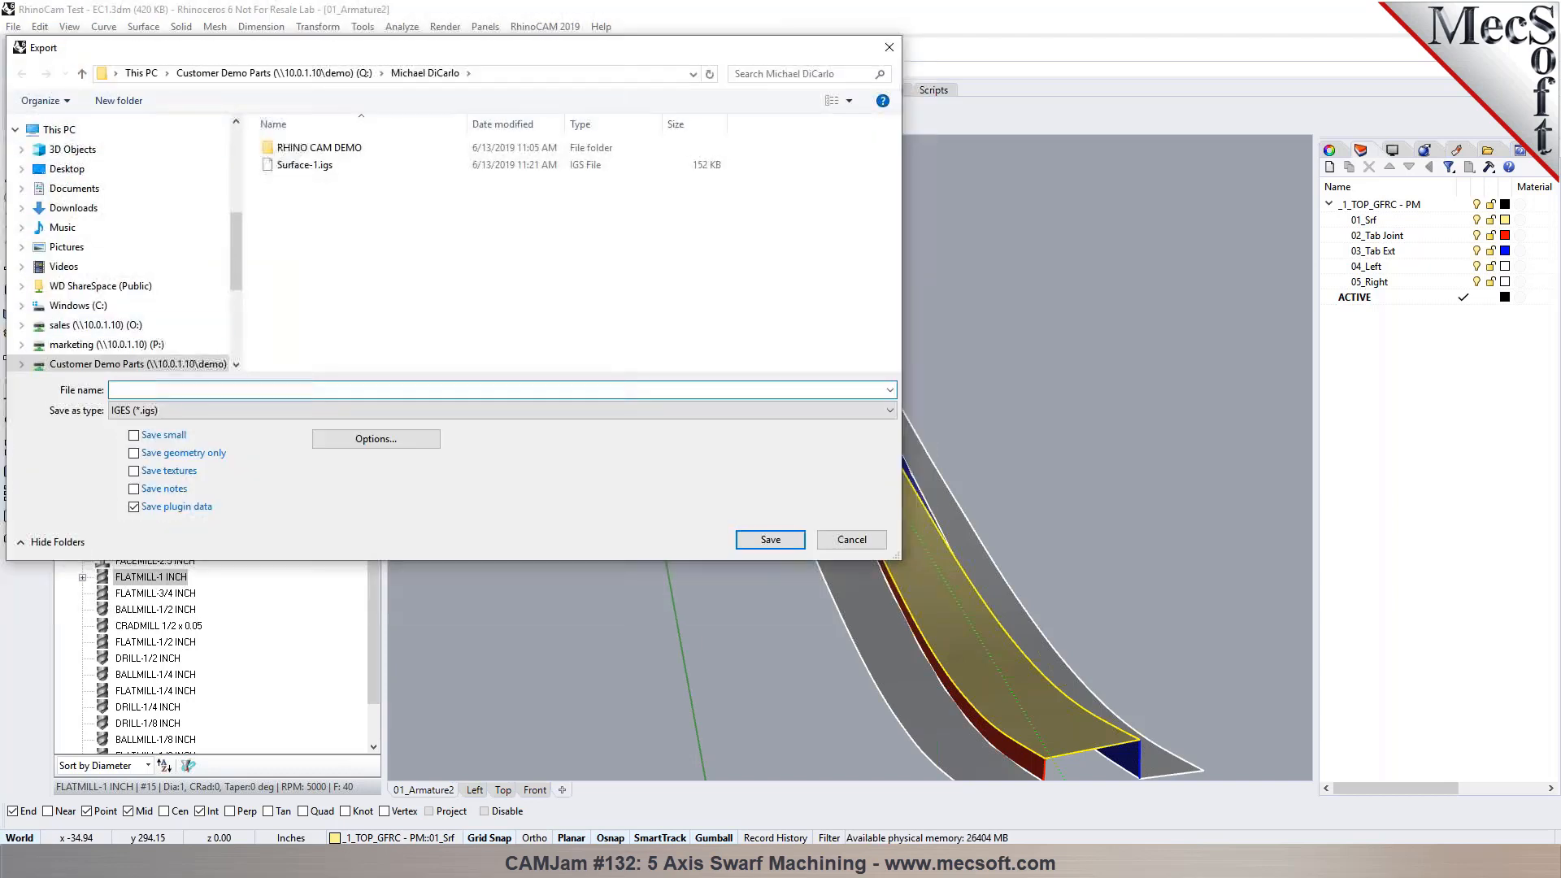
click(375, 438)
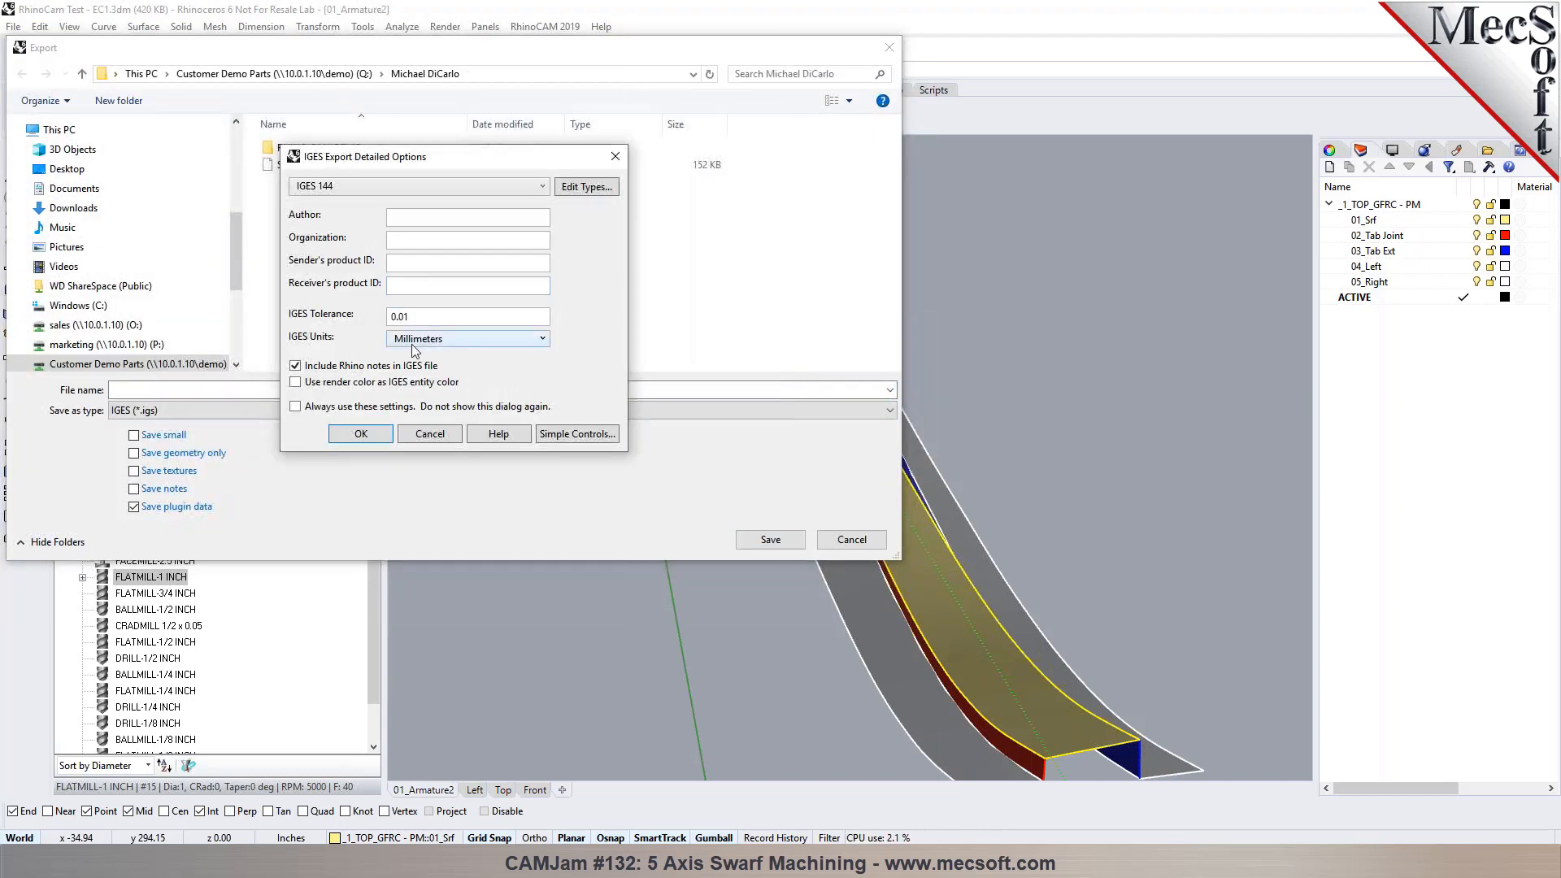
click(416, 340)
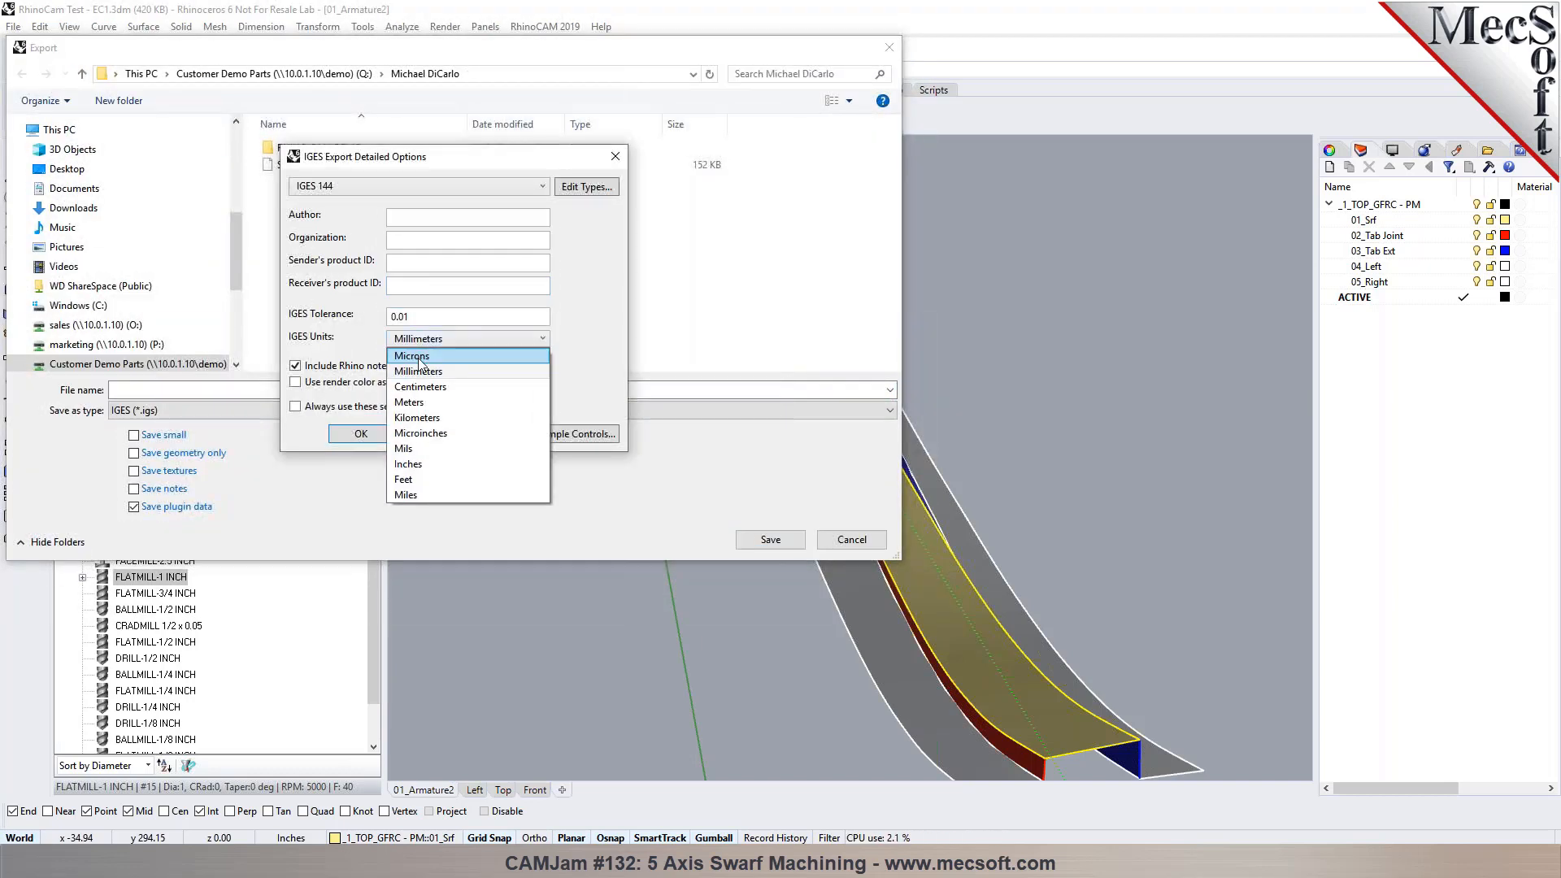
click(425, 463)
click(375, 436)
click(308, 165)
click(770, 540)
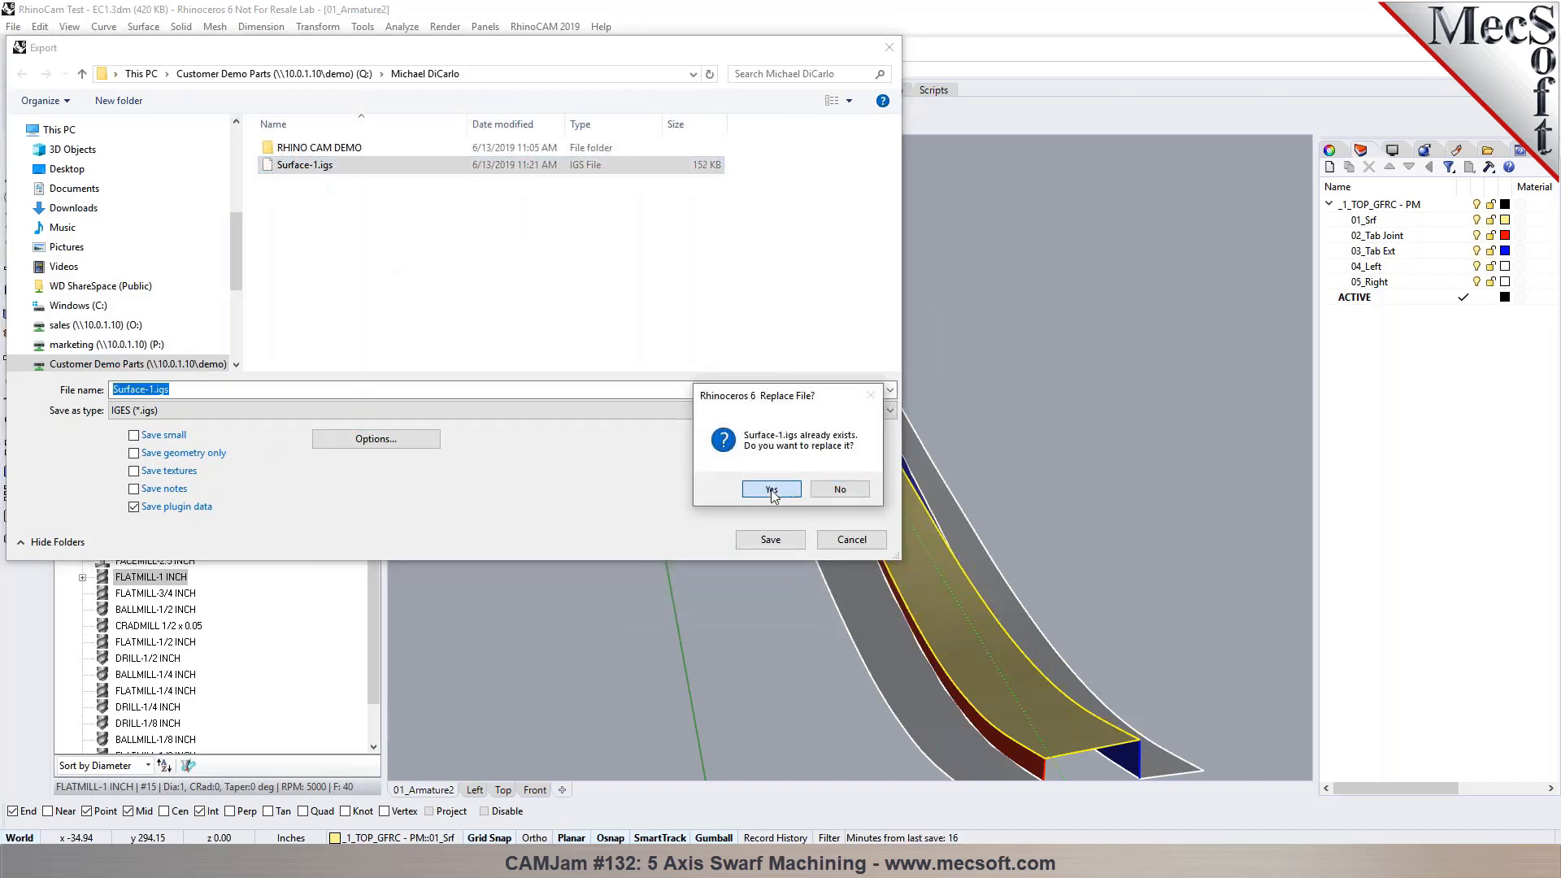
click(767, 491)
click(701, 556)
click(738, 587)
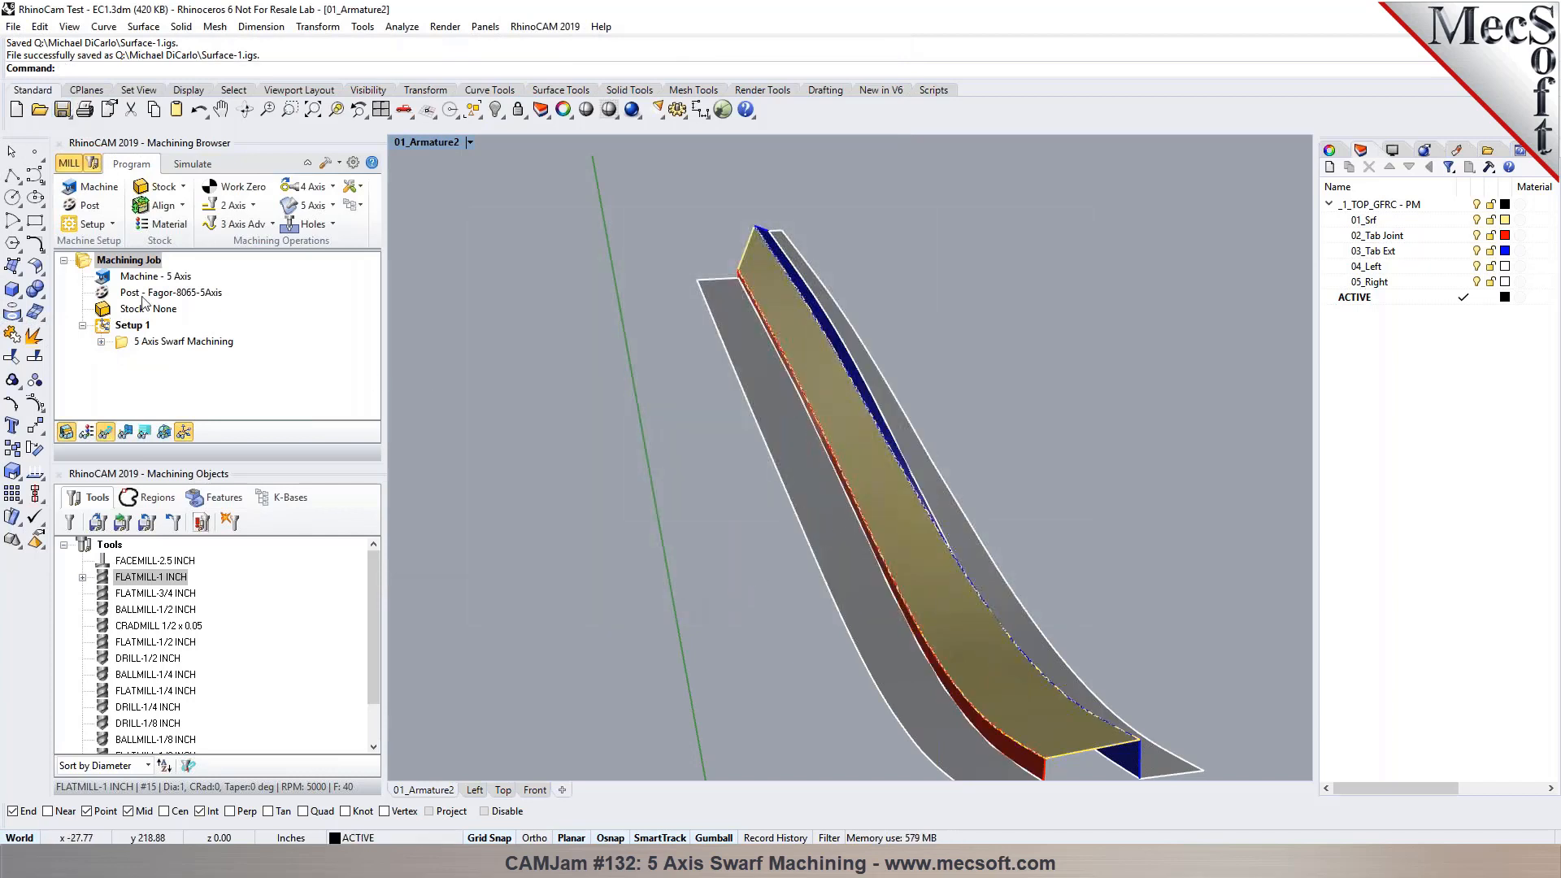
Step: Lock the original yellow surface and import Surface-1.igs from the customer's folder on the Customer Demo Parts drive
click(786, 309)
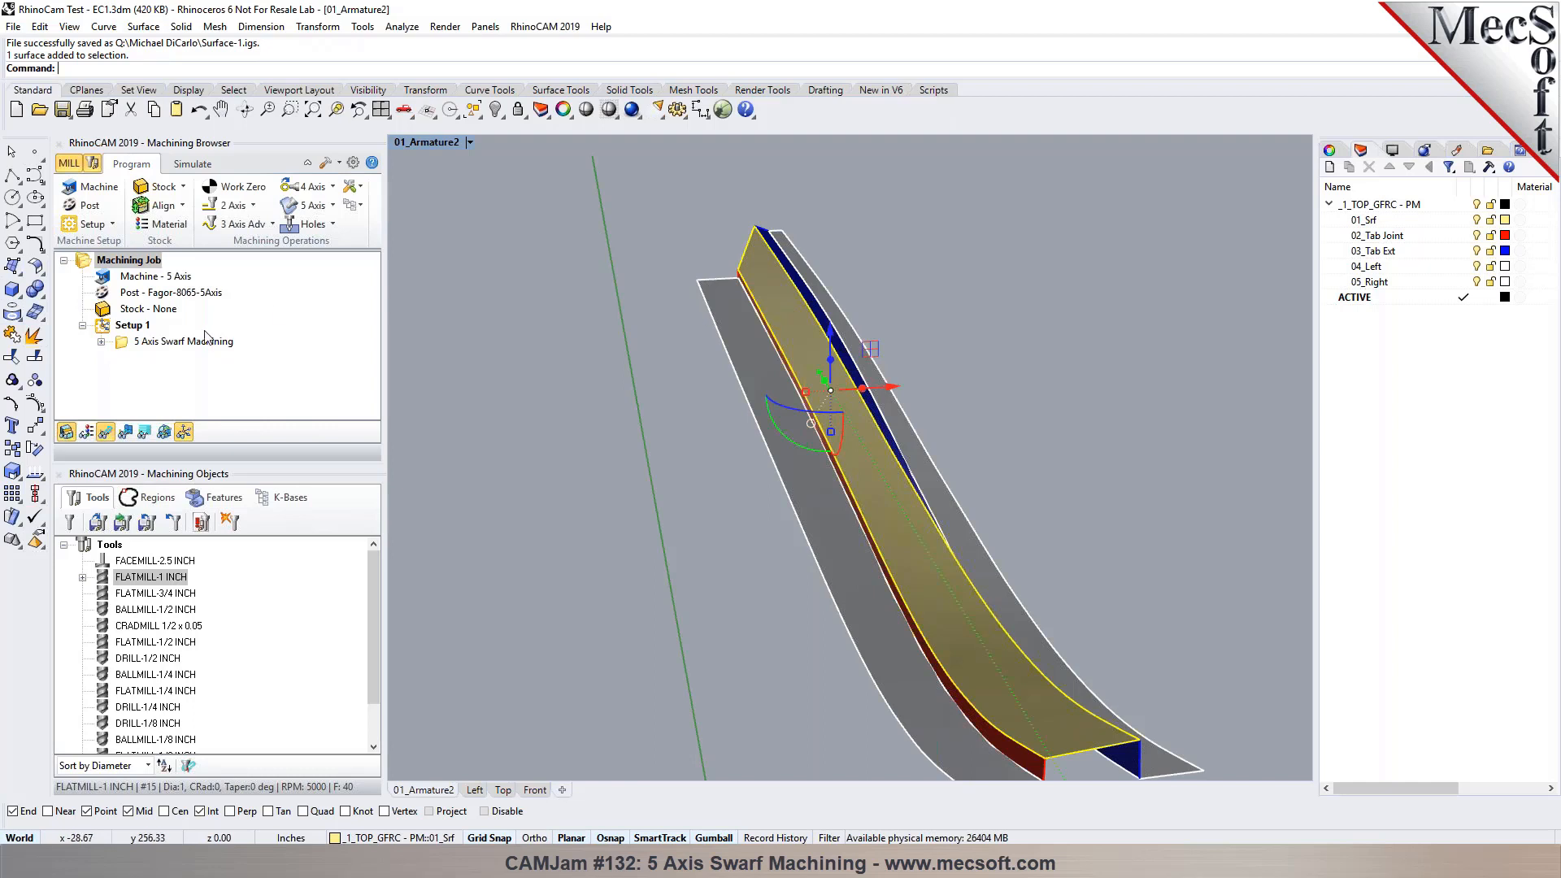
click(518, 109)
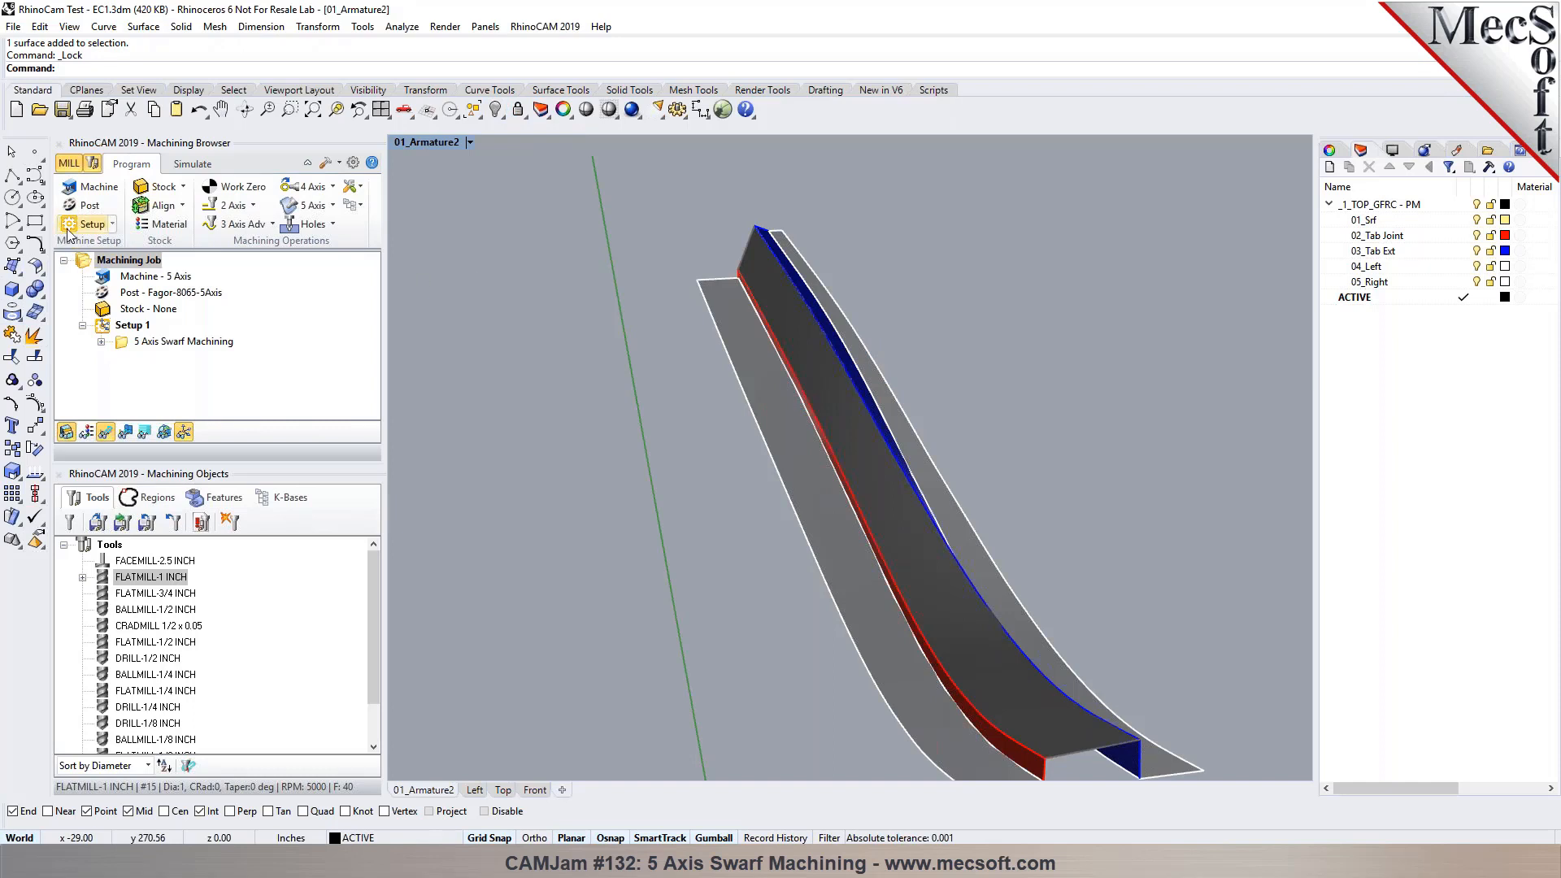
right_click(38, 114)
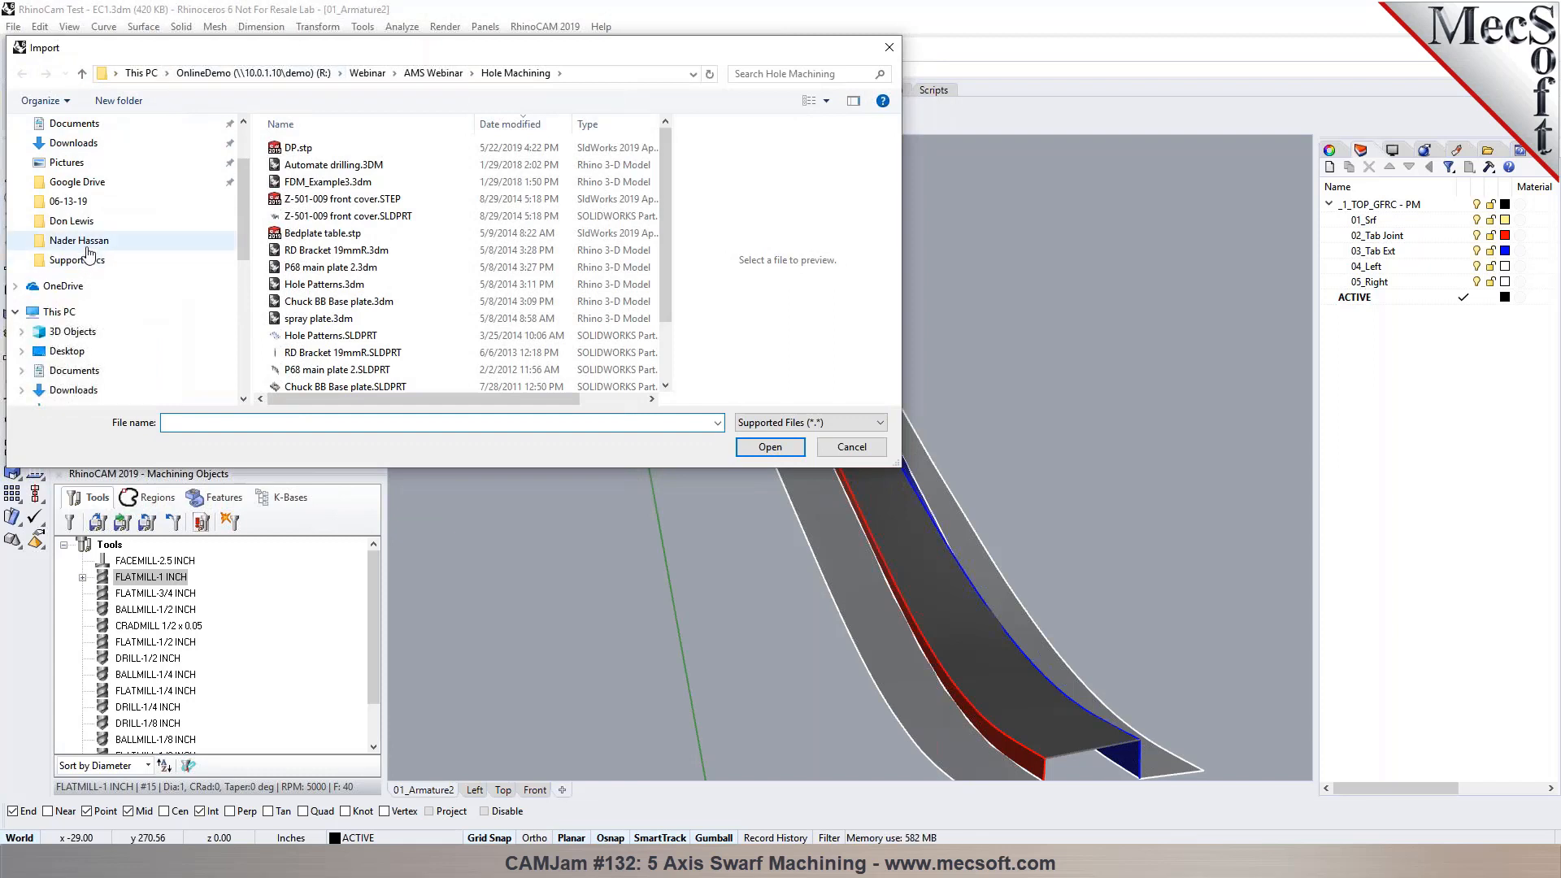
scroll(90, 252, down, 3)
click(97, 364)
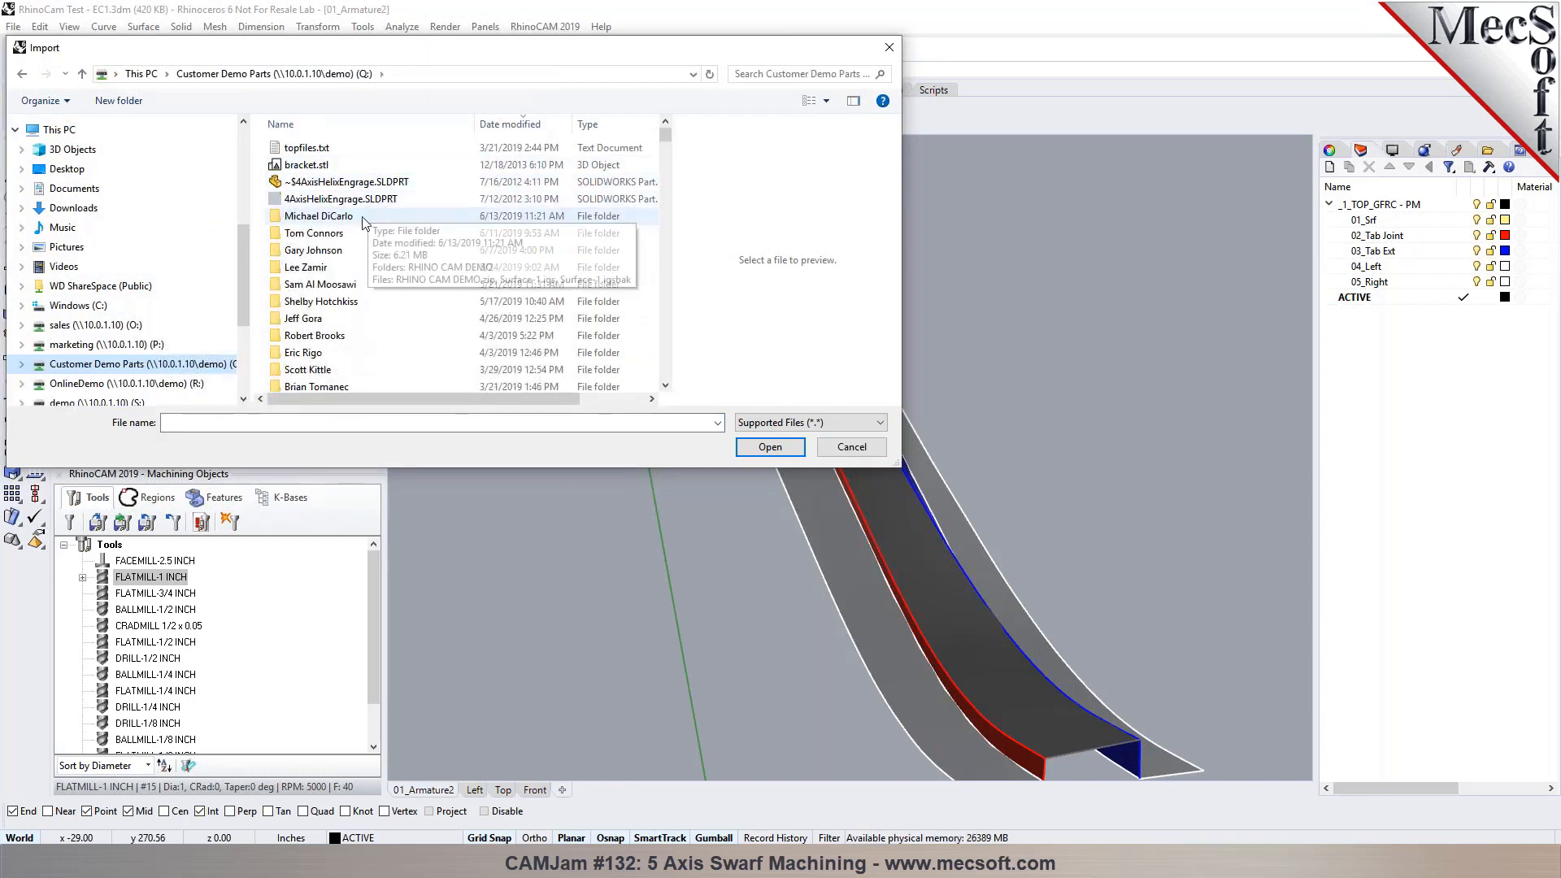
double_click(363, 218)
click(325, 165)
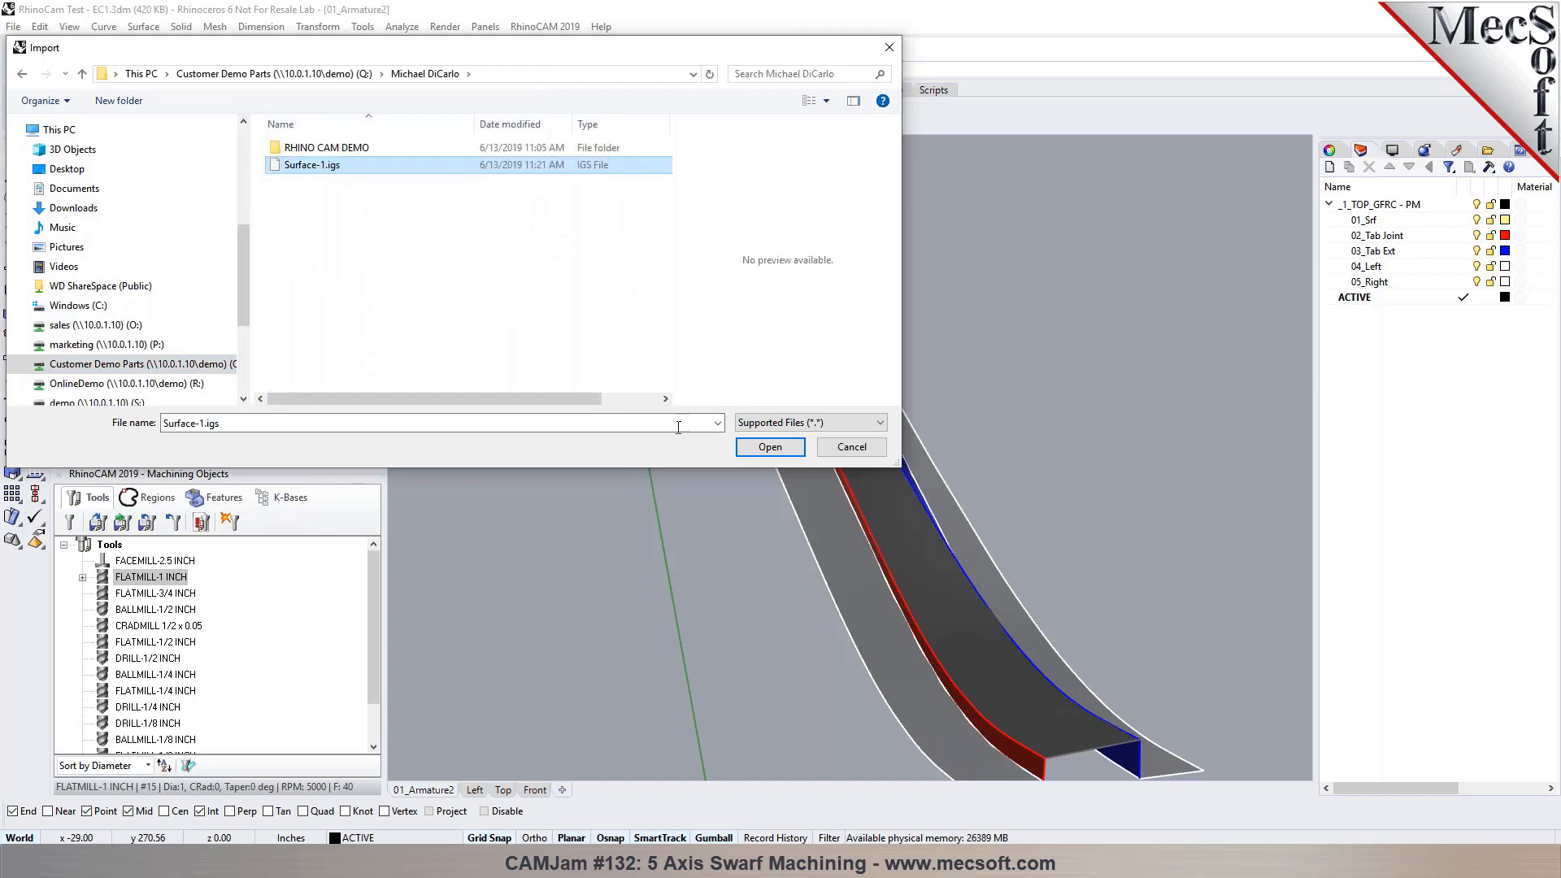
click(768, 447)
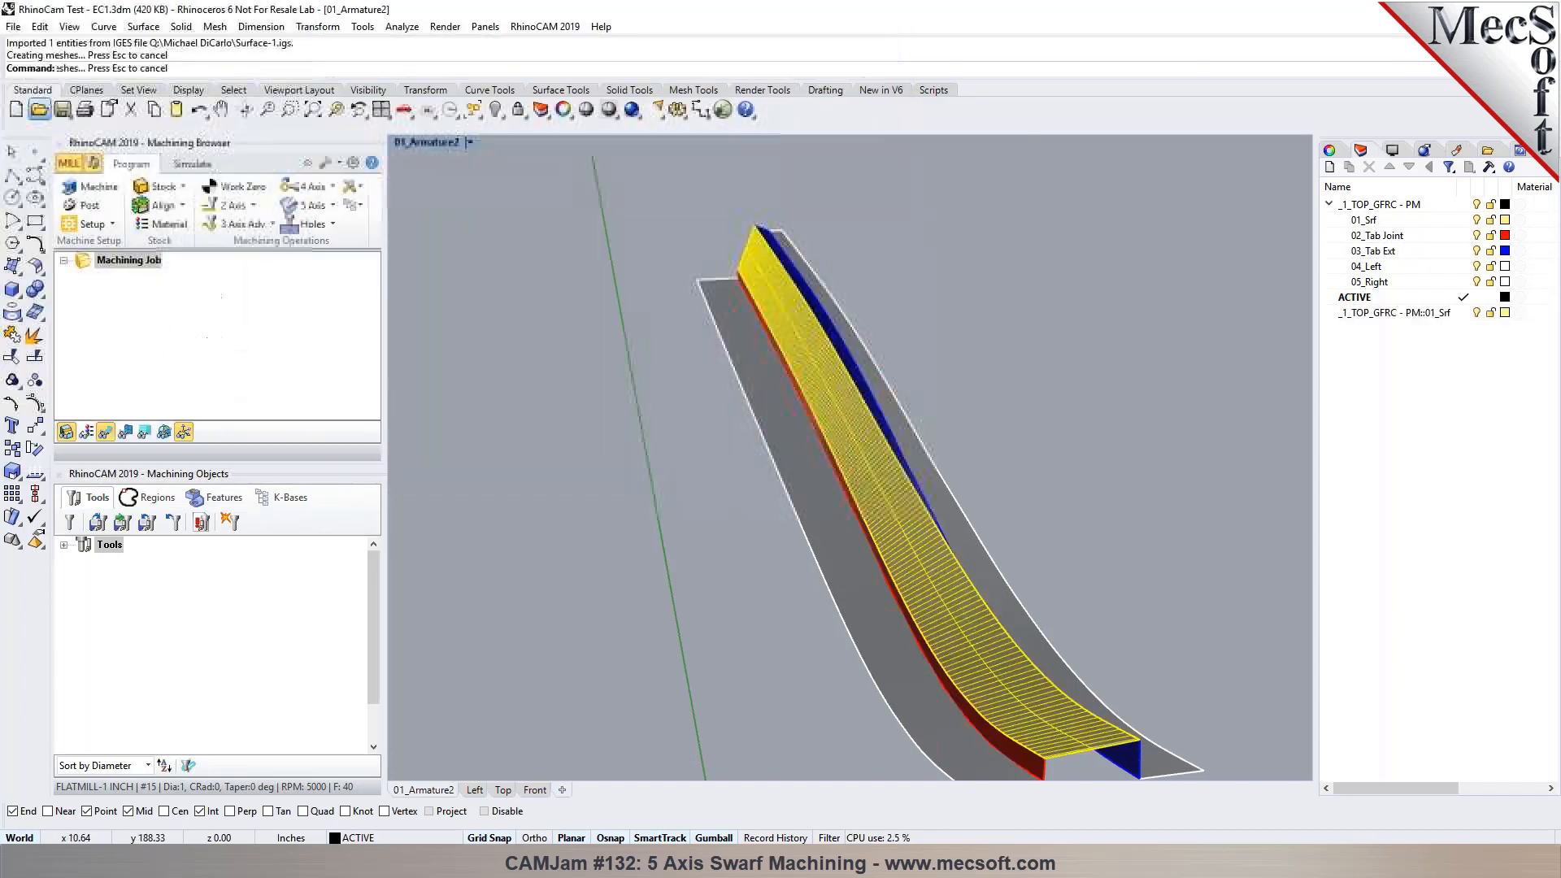
click(613, 485)
click(888, 502)
click(1058, 451)
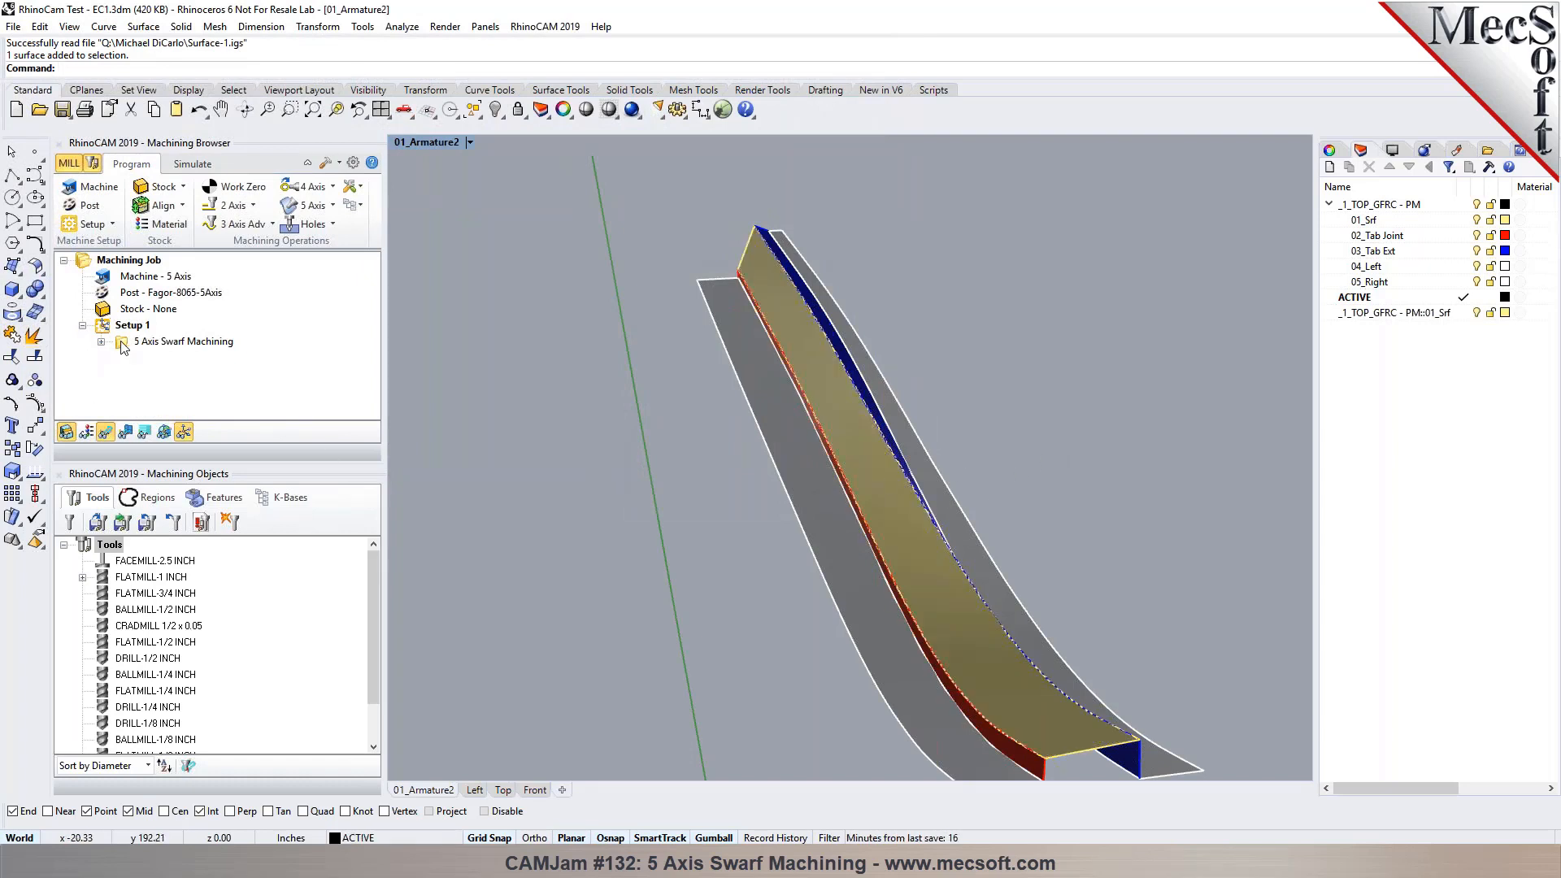
Step: Duplicate the long surface edge where the yellow surface meets the red tab using DupEdge
text(DupEdge)
key(Return)
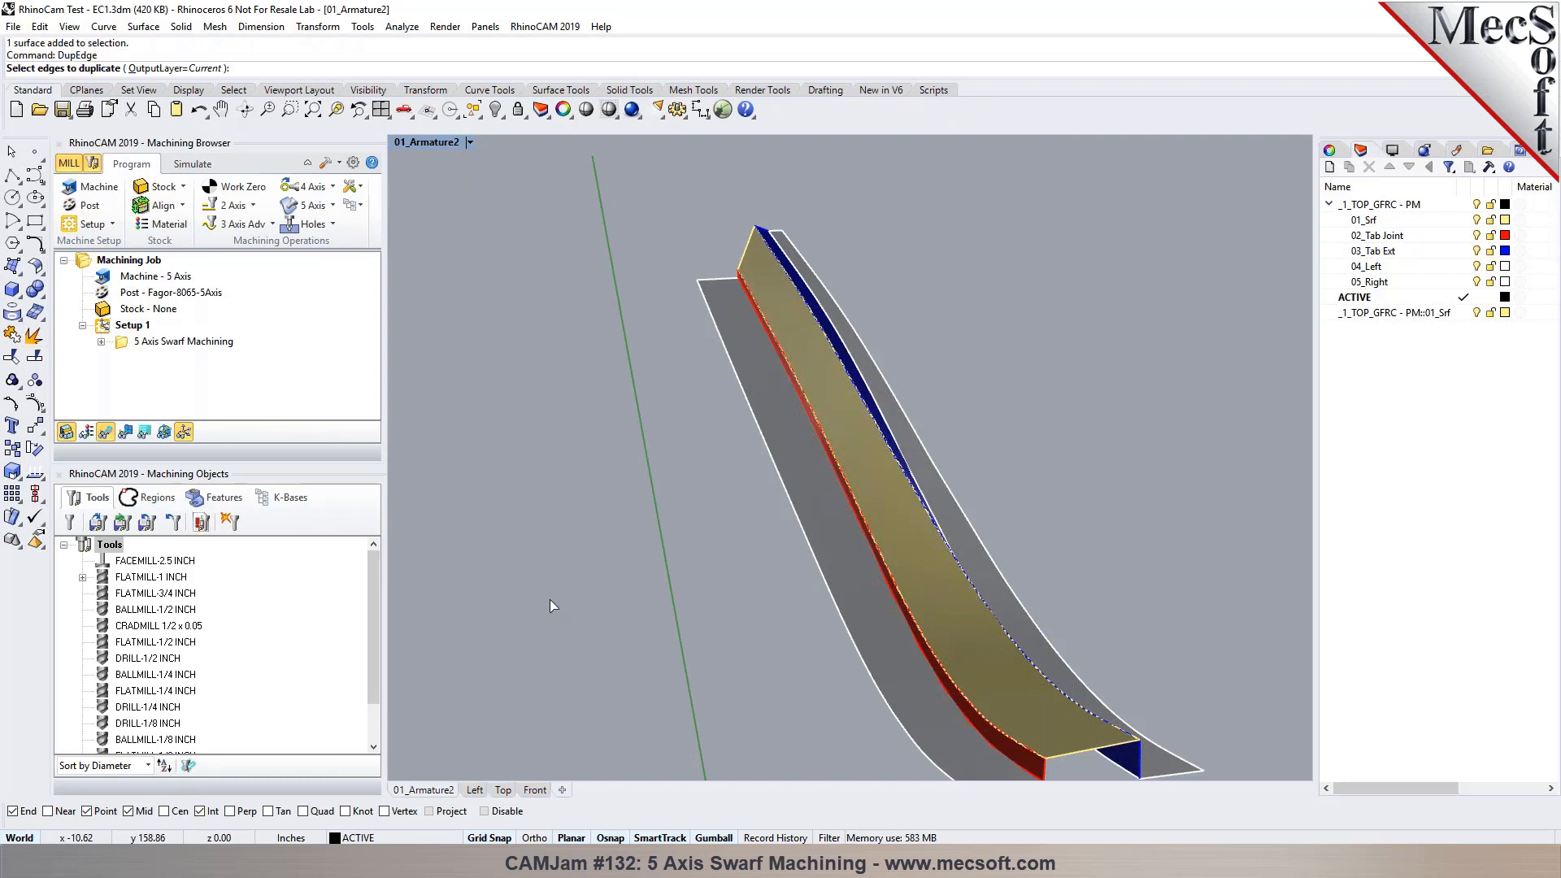
click(1030, 756)
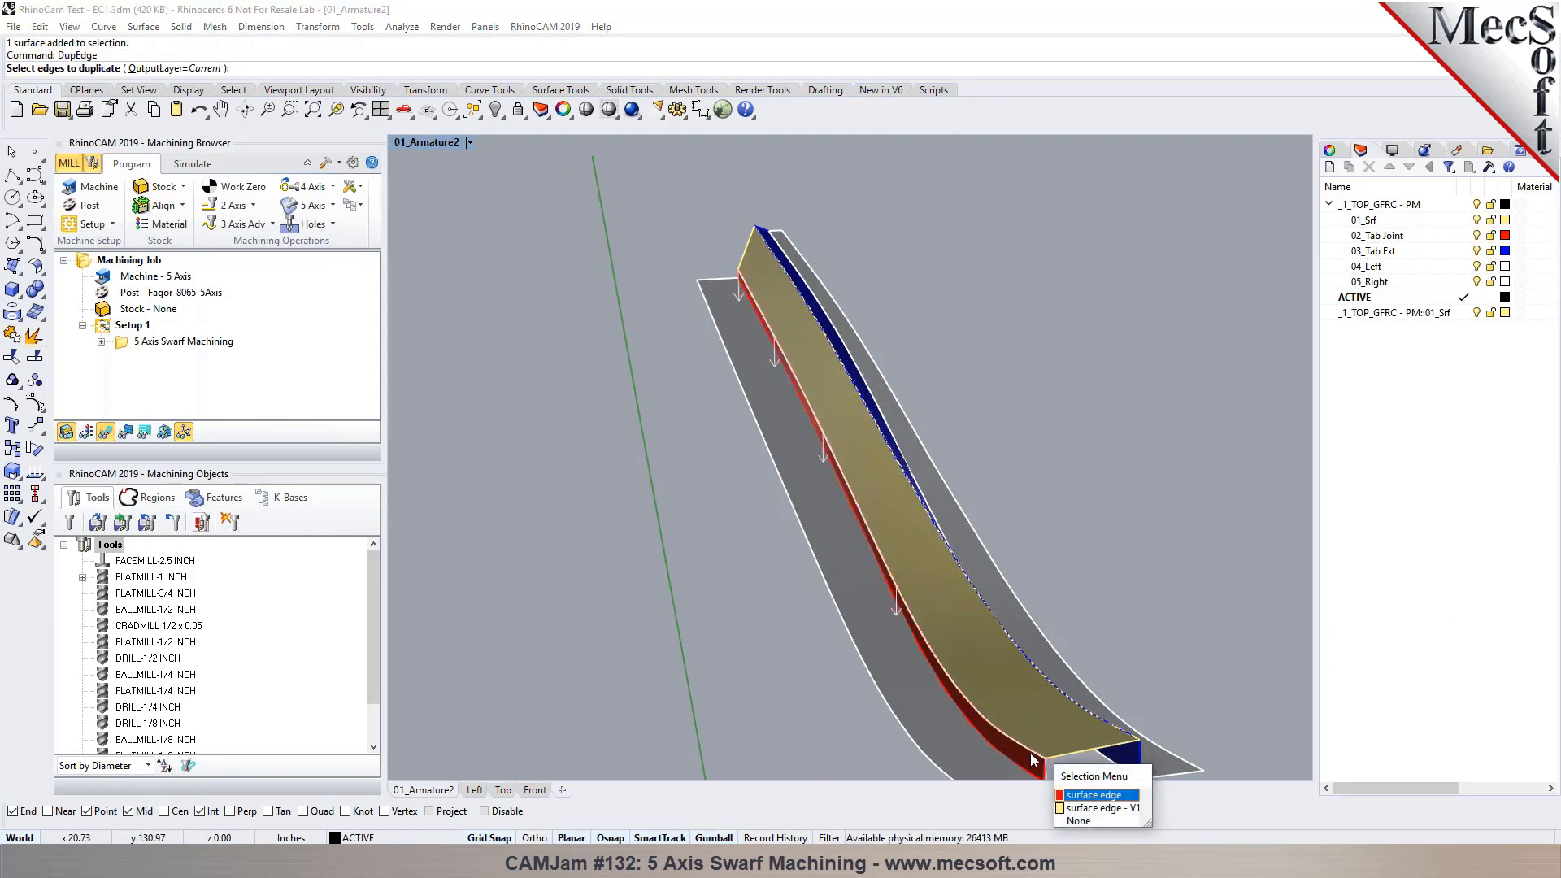
click(1110, 795)
key(Return)
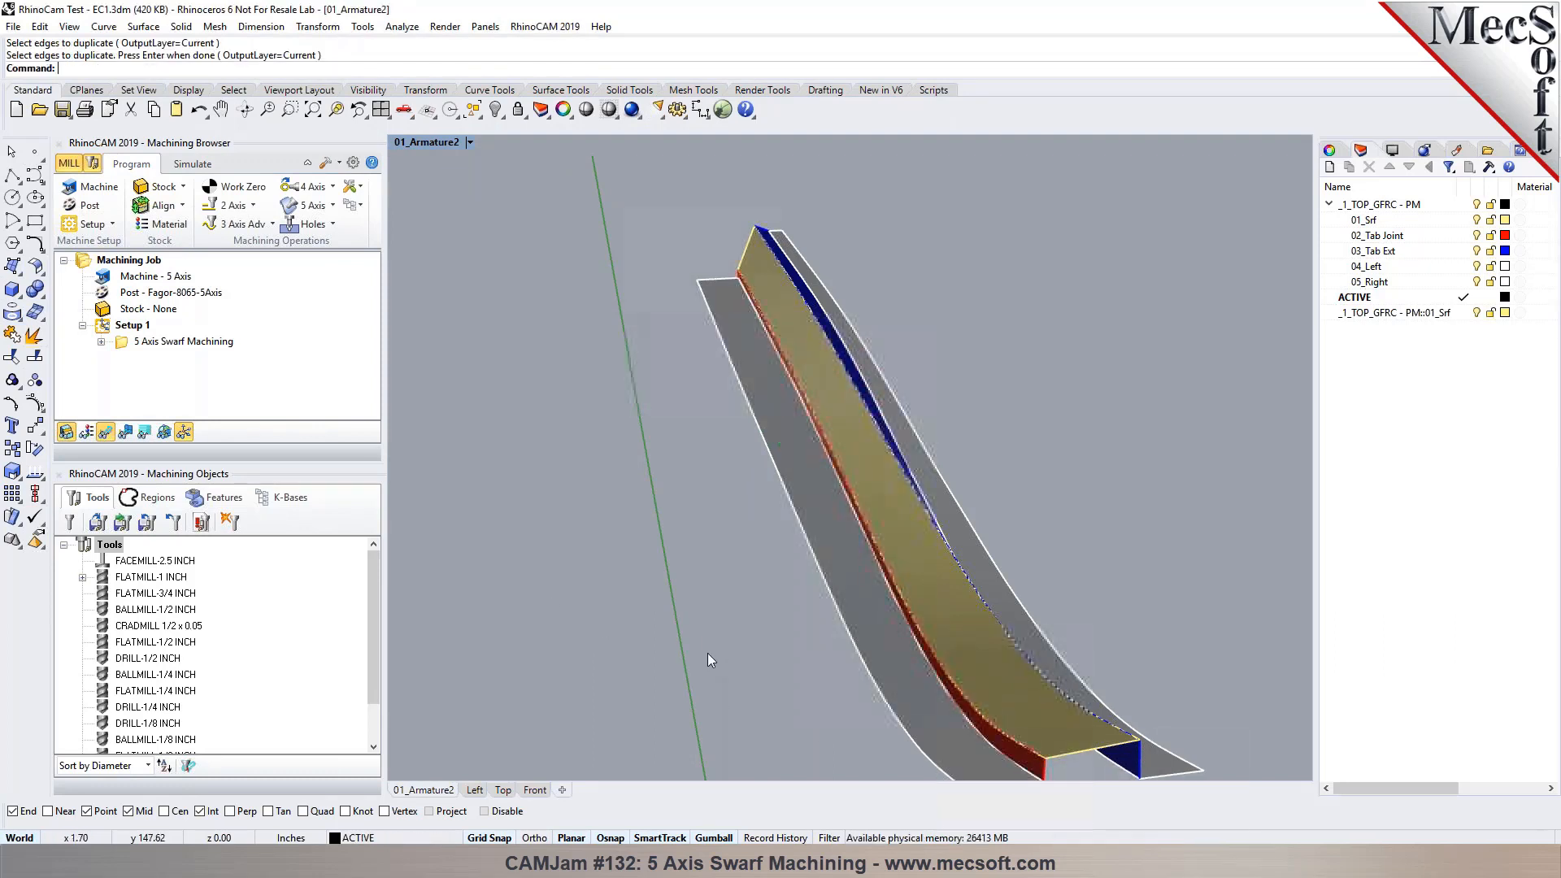
Step: Reopen the 5 Axis Swarf Machining operation and replace its wall surface with the imported surface
click(126, 342)
double_click(127, 342)
click(132, 550)
click(166, 591)
click(835, 400)
right_click(612, 395)
Step: Select the long edge beside the red tab as the floor curve and generate the swarf toolpath
click(333, 590)
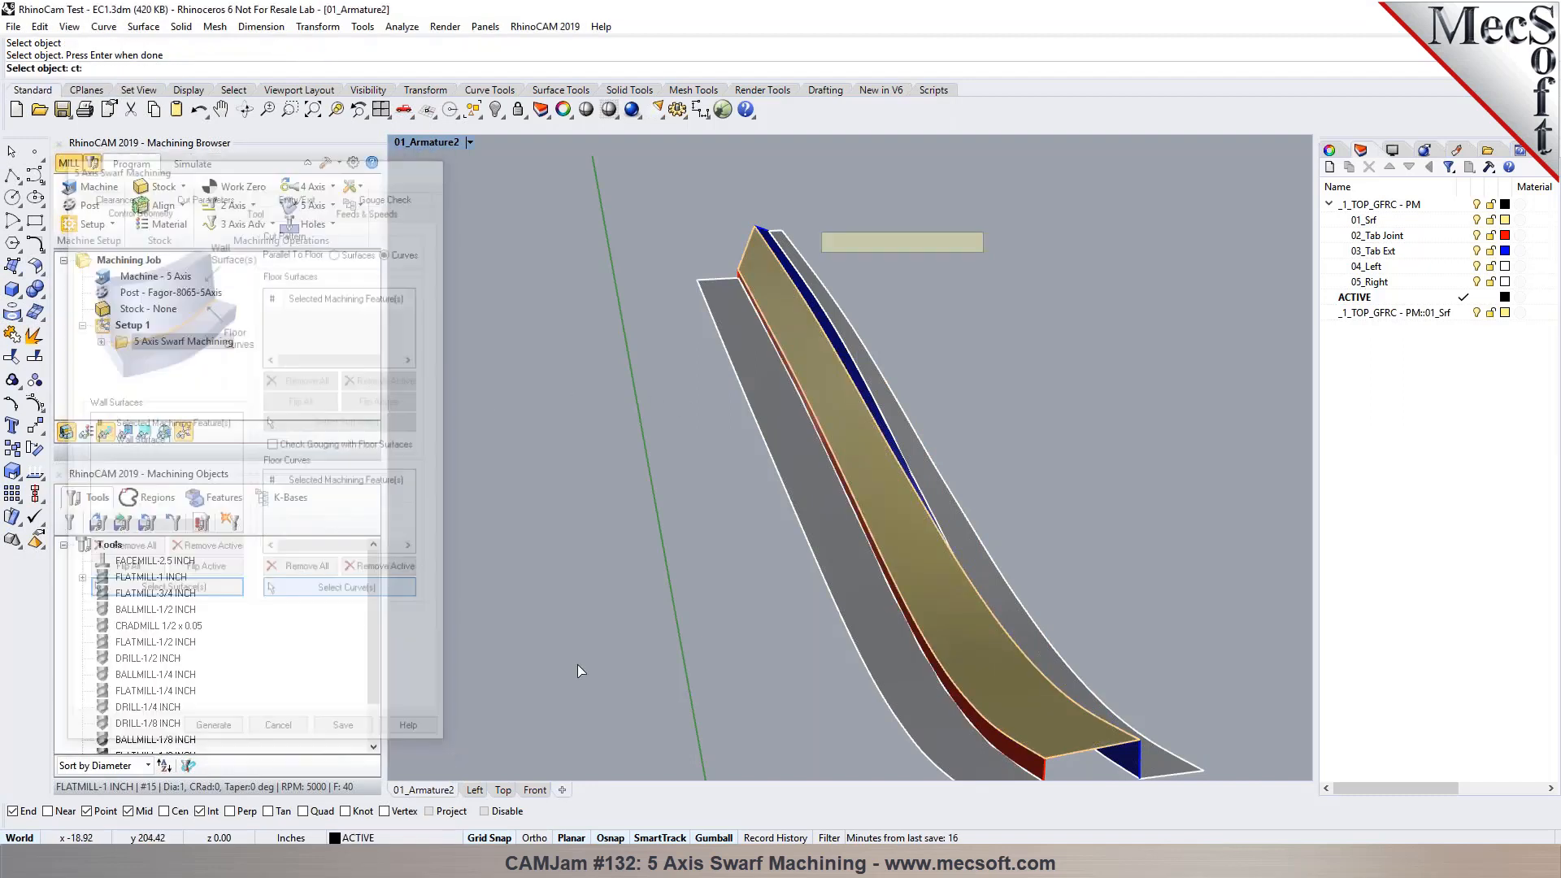
click(979, 720)
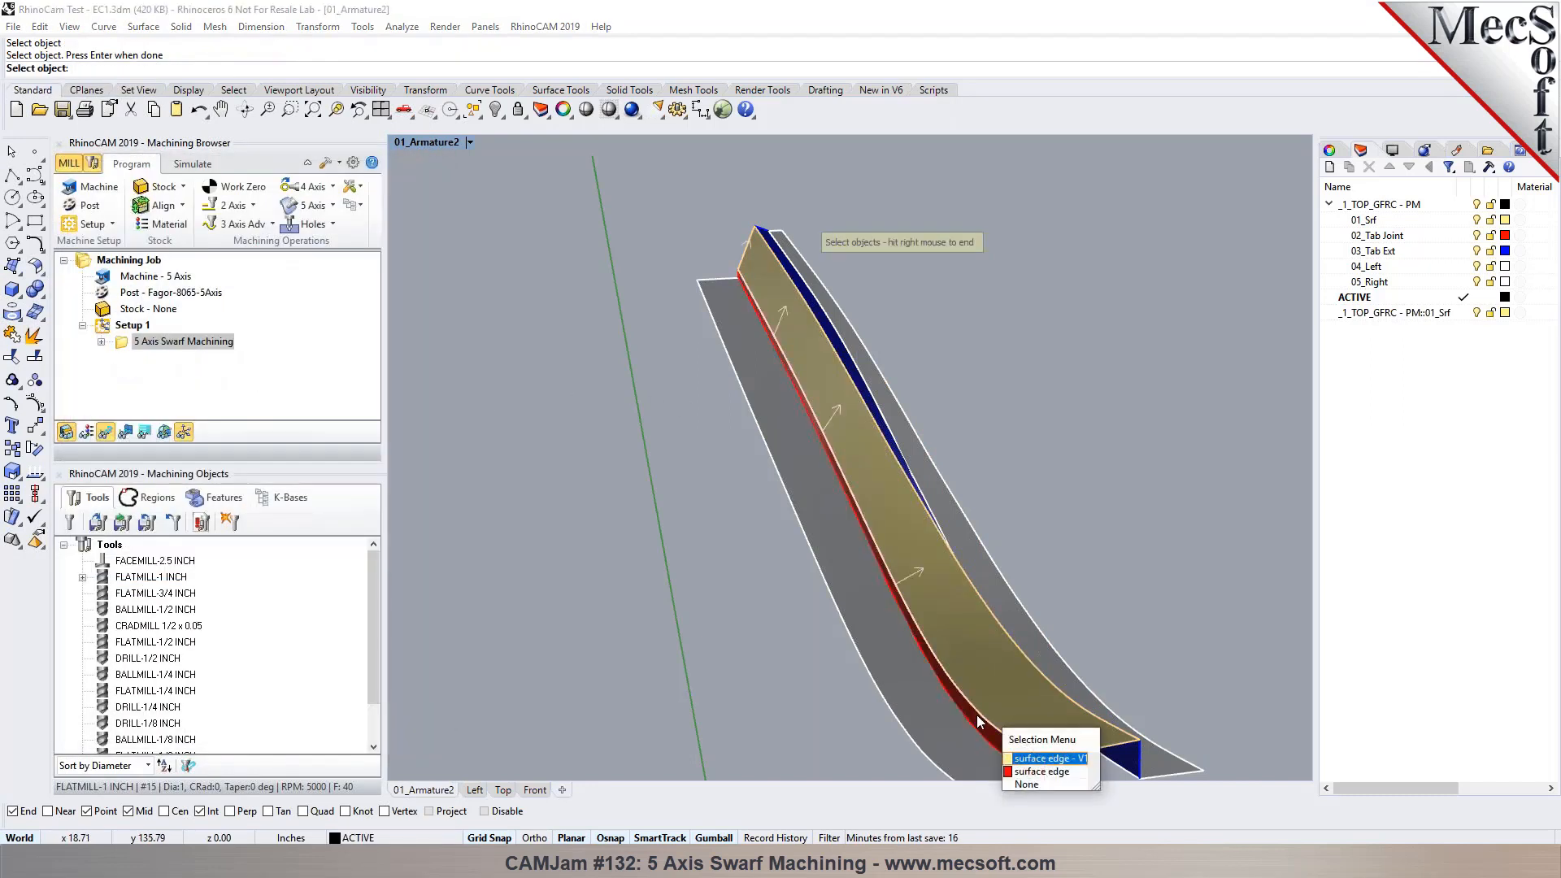
click(1029, 764)
right_click(935, 723)
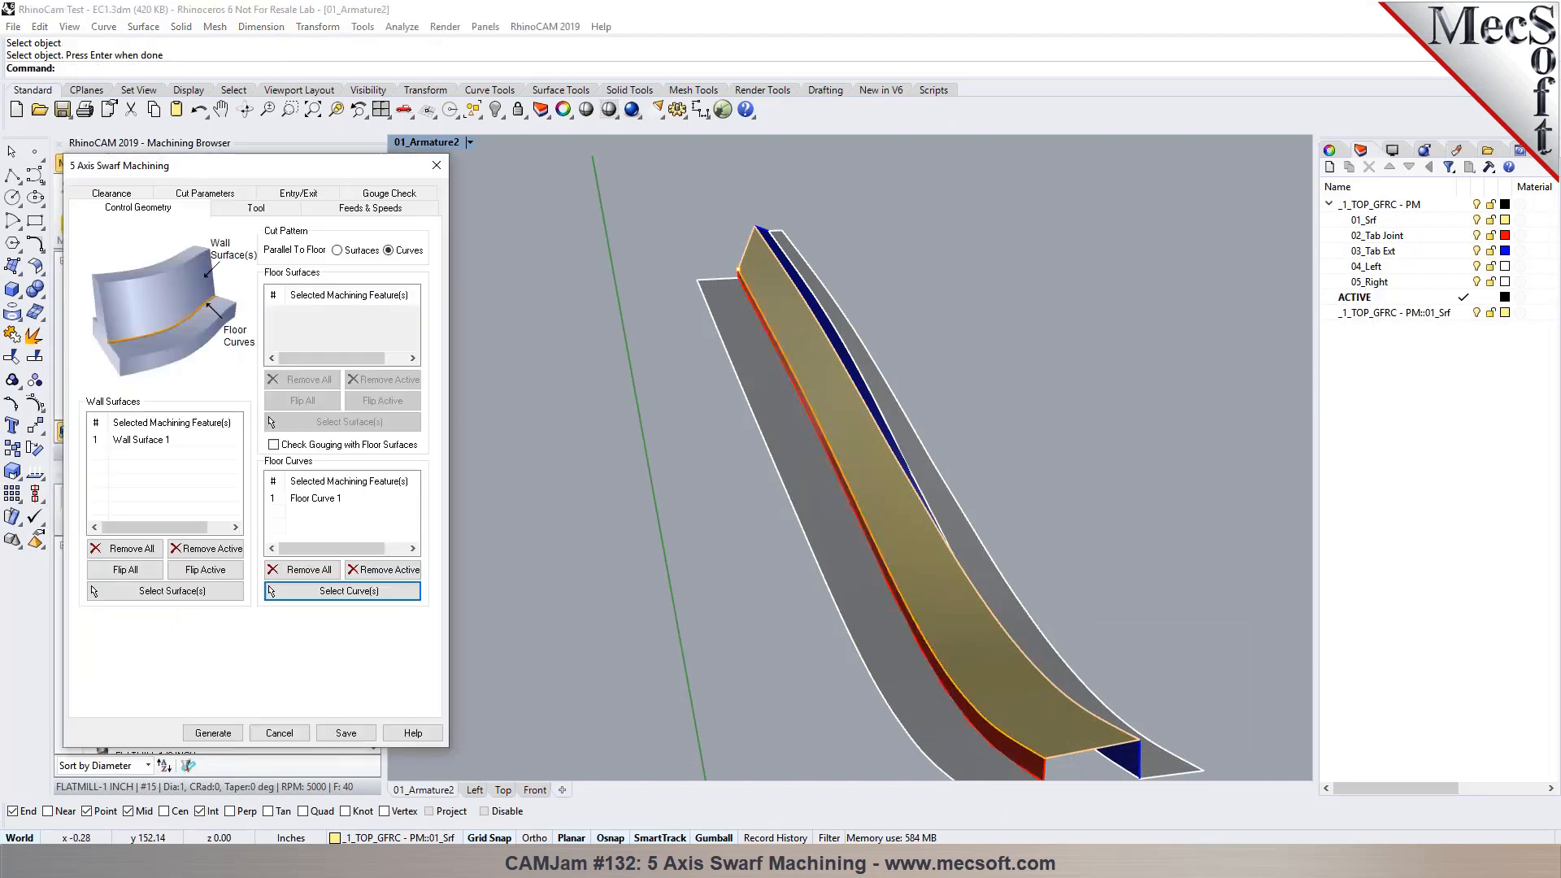
click(221, 736)
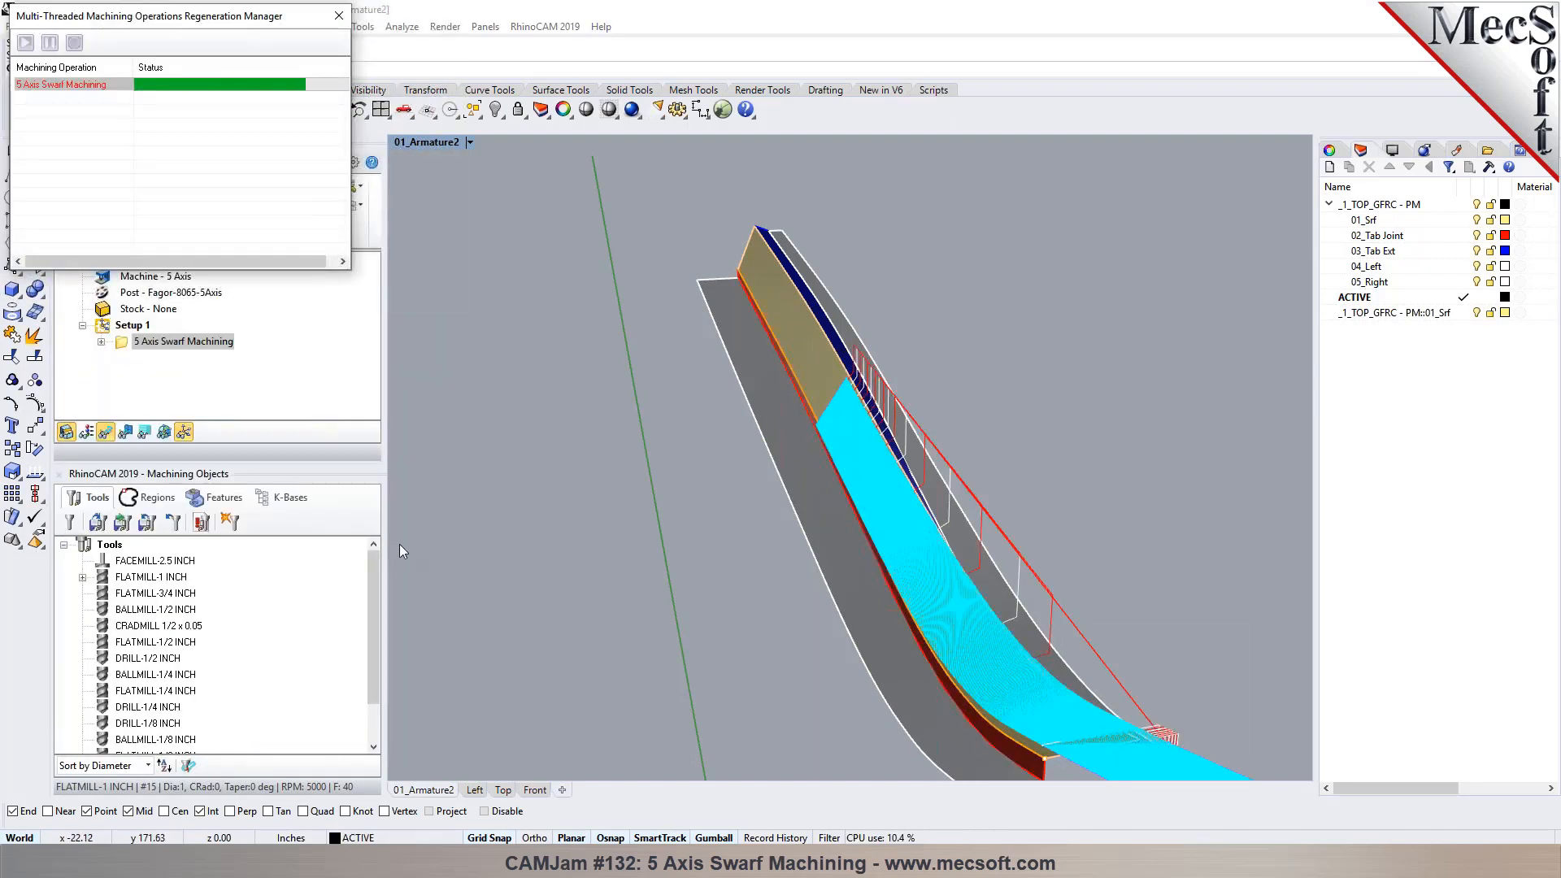
right_drag(624, 441, 667, 439)
Step: Determine the swarf cutting area by 5 cuts with a stepover distance of 2, and regenerate the toolpath
click(127, 343)
double_click(127, 343)
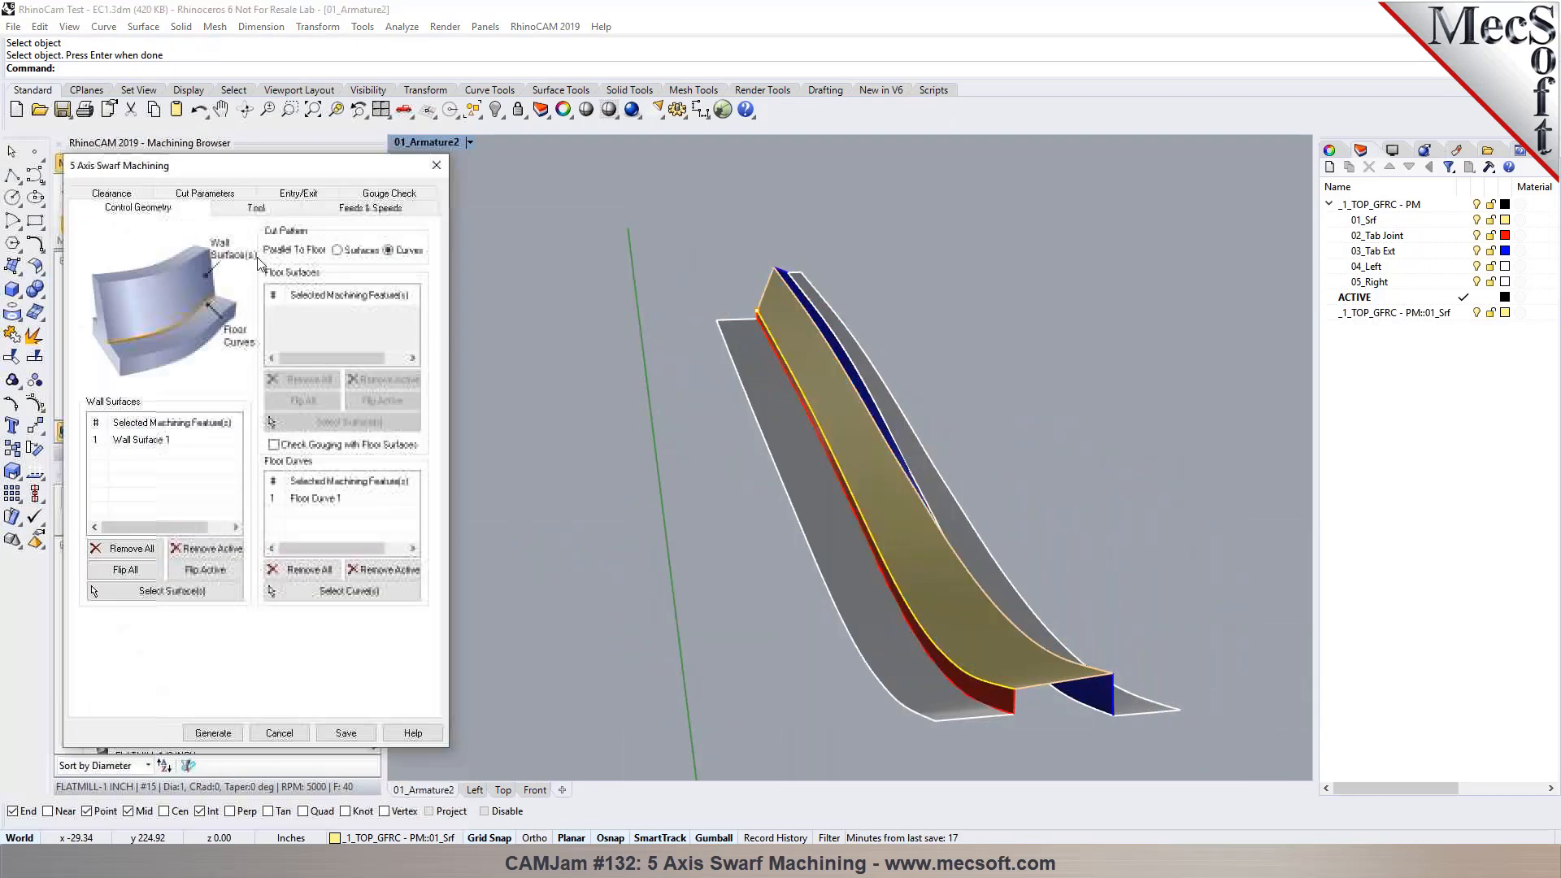
click(230, 200)
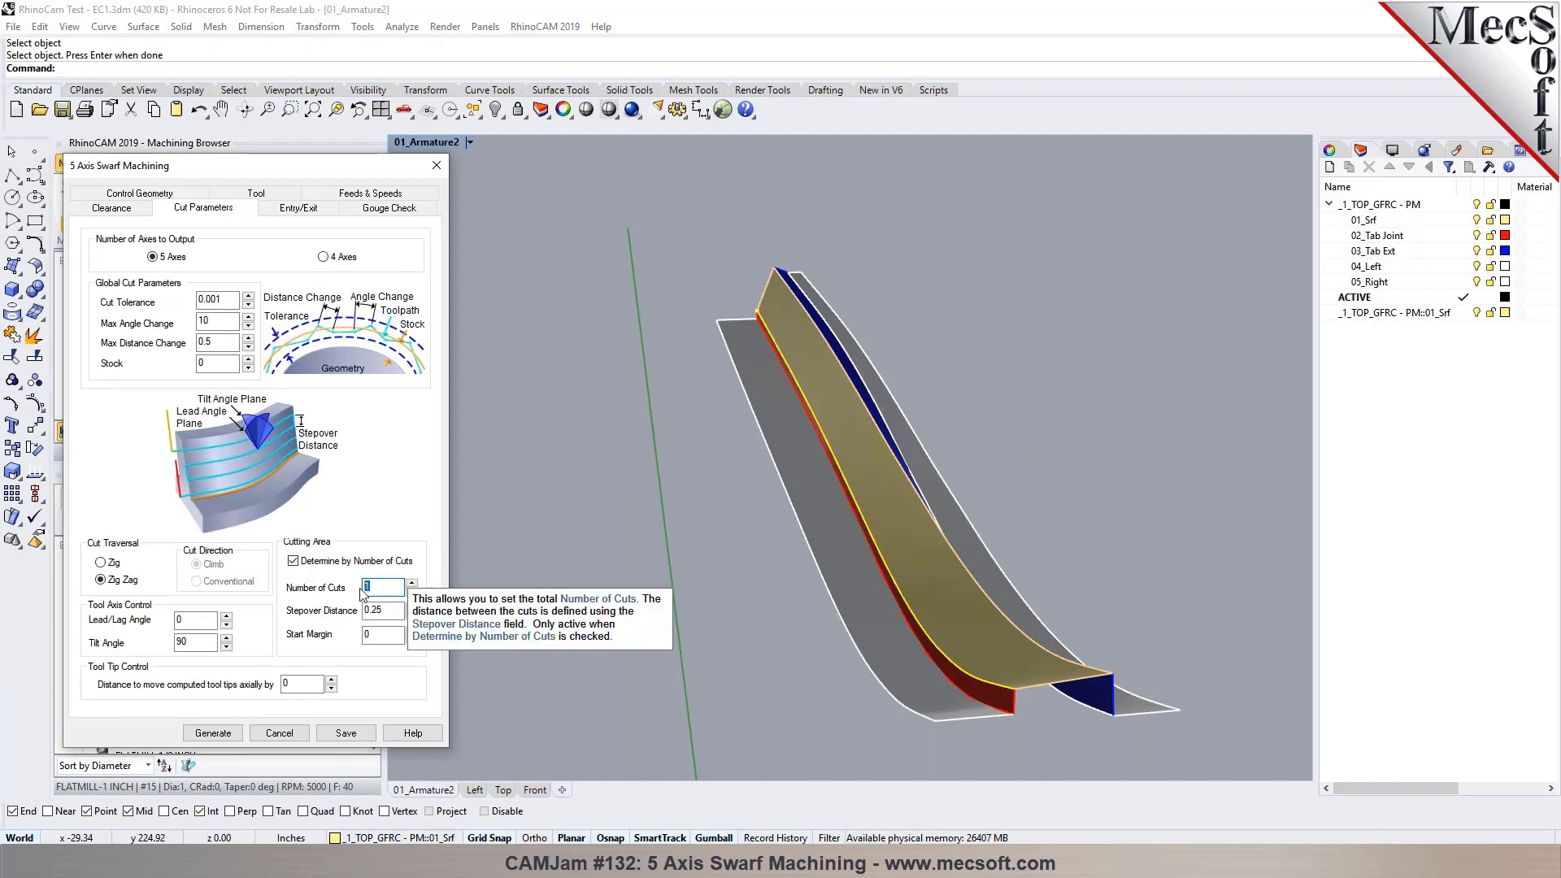
drag(370, 608, 383, 610)
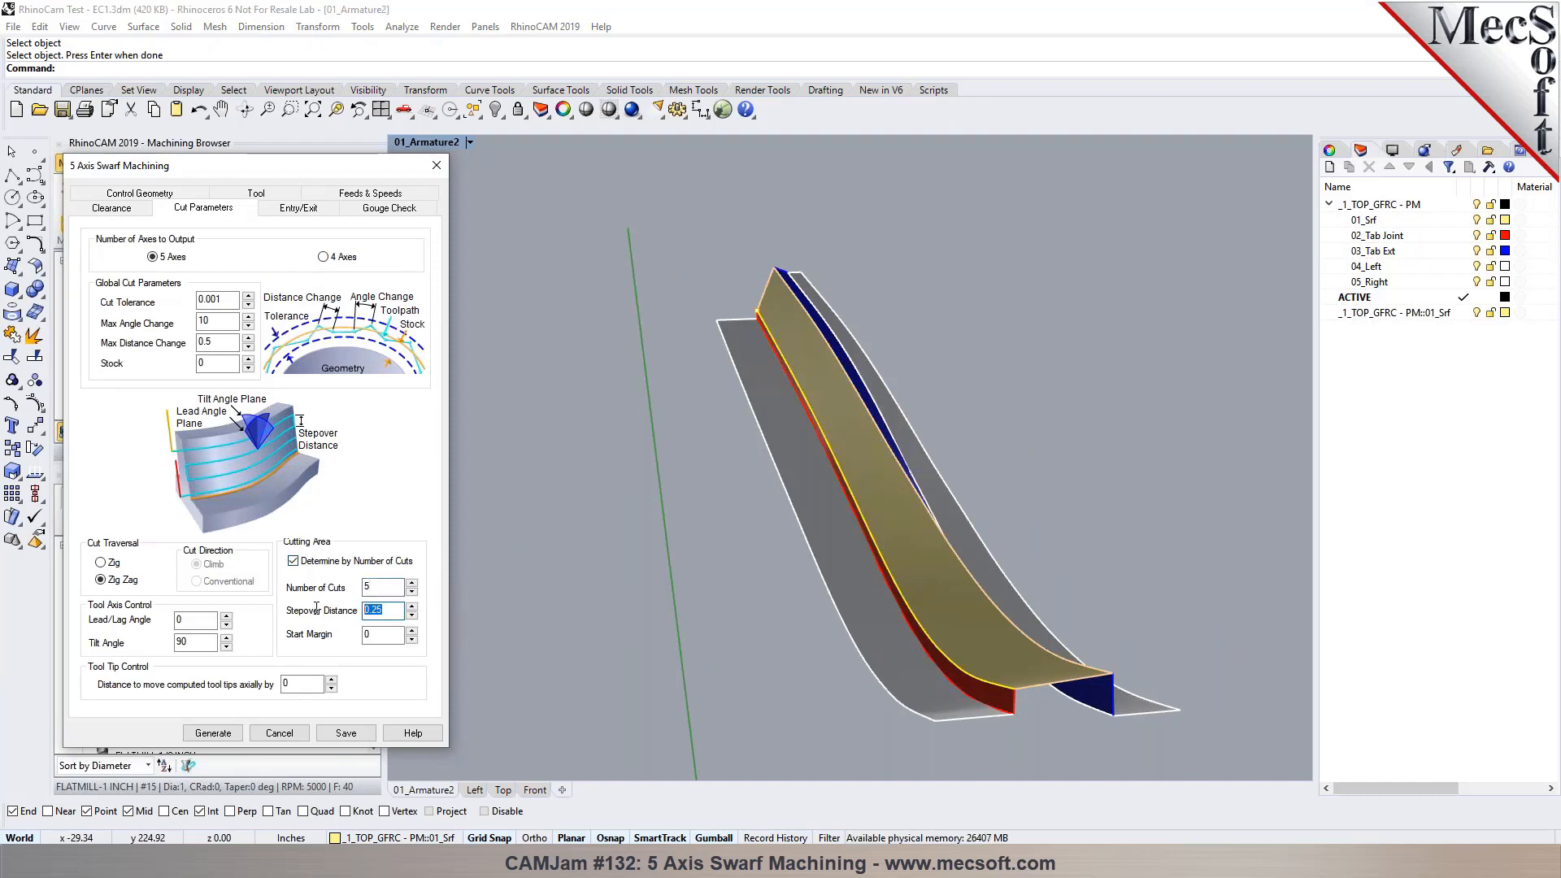
text(2)
click(212, 733)
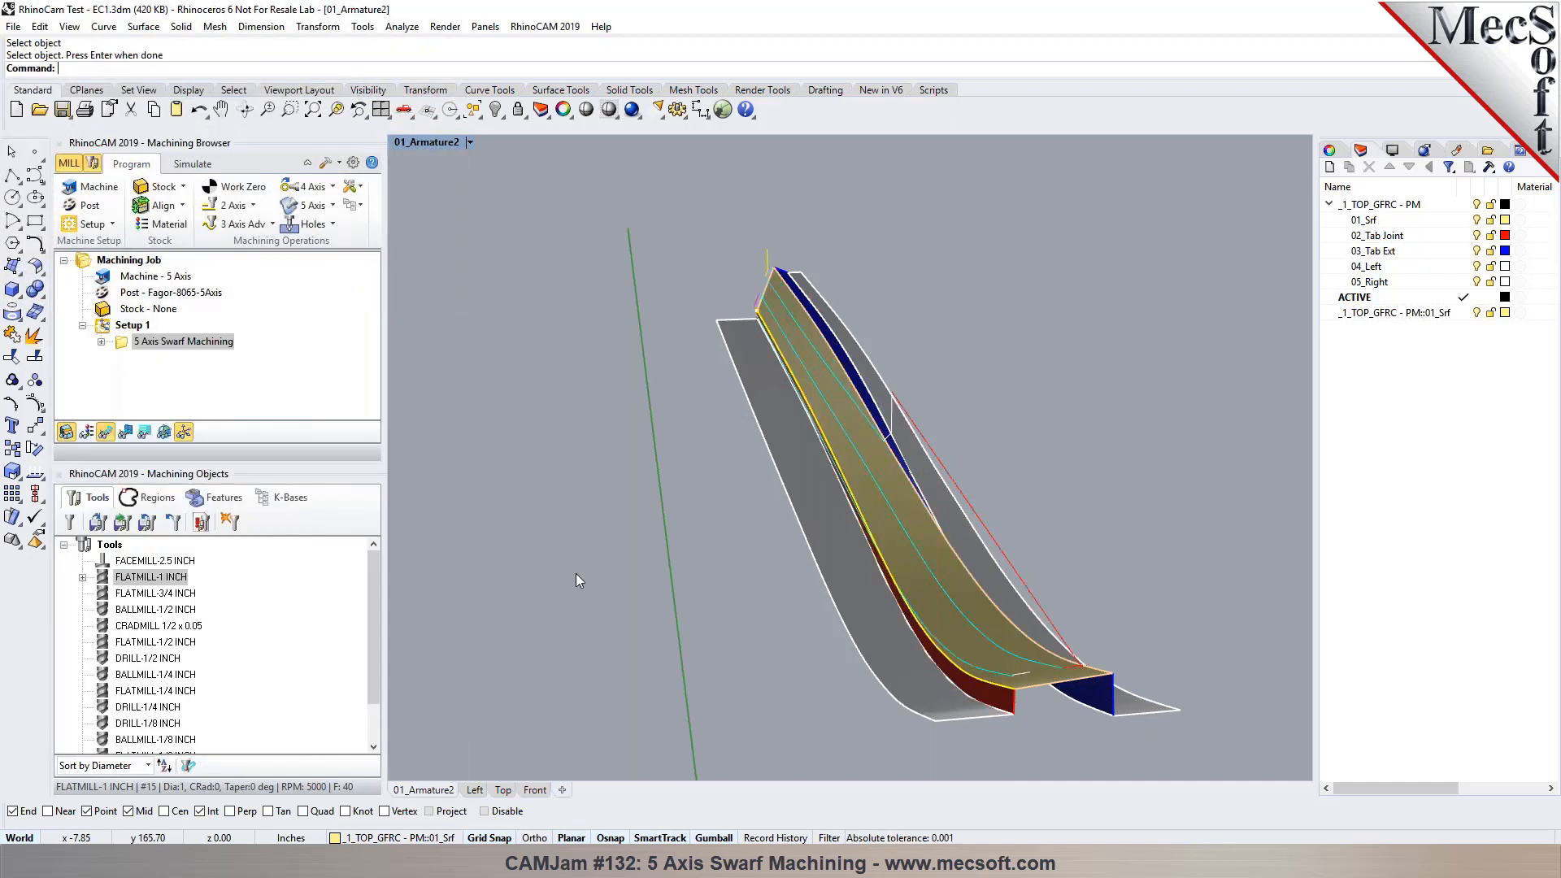
right_drag(768, 539, 743, 525)
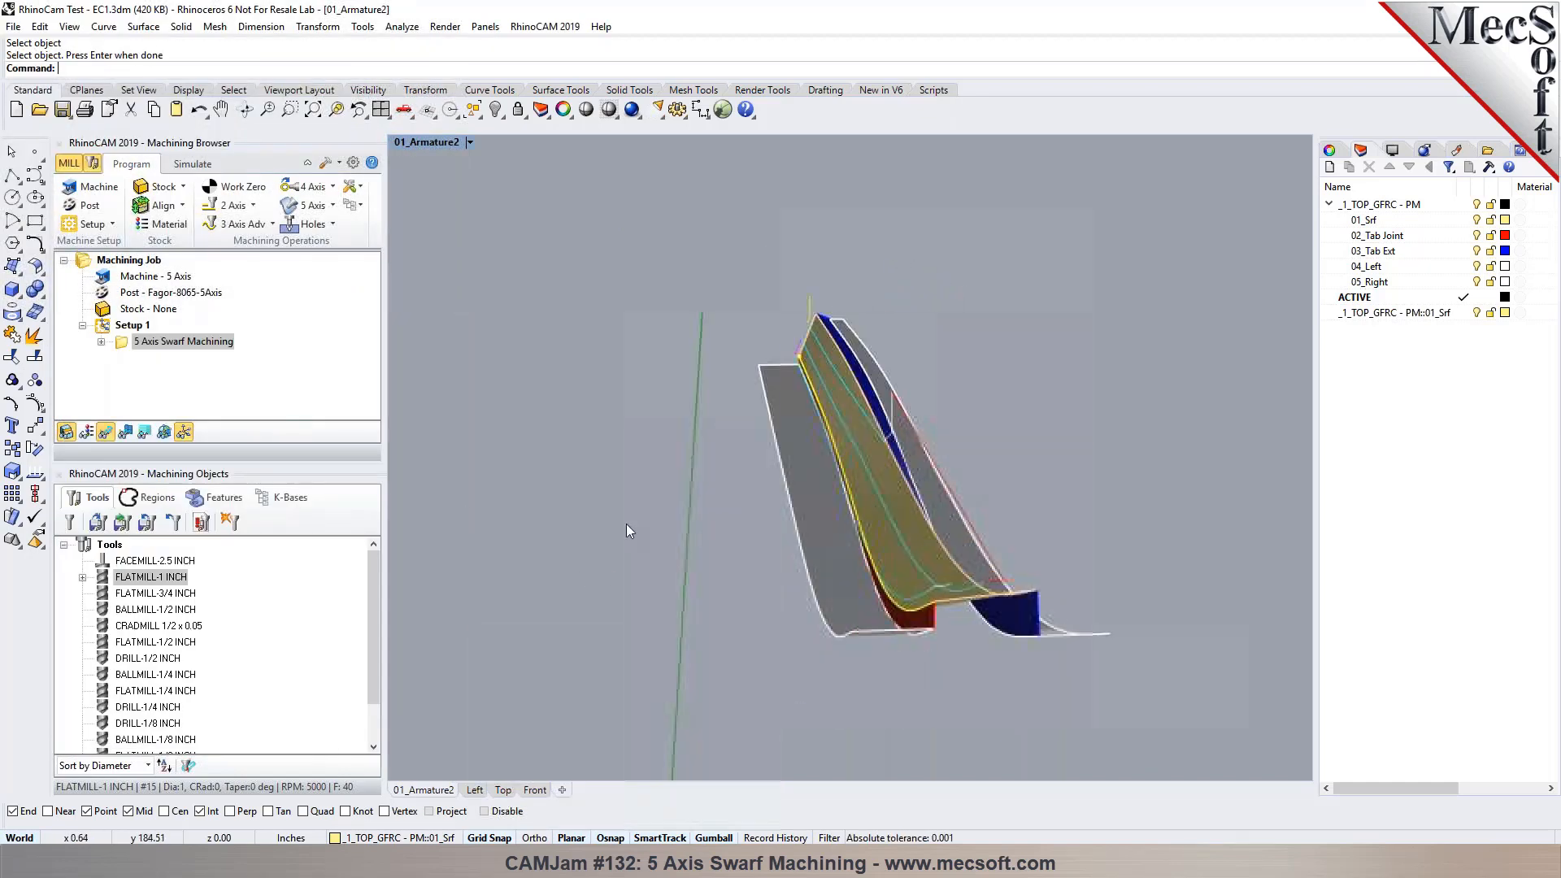
Step: Tighten the cut spacing in the swarf operation's cut parameters and regenerate the toolpath
double_click(115, 340)
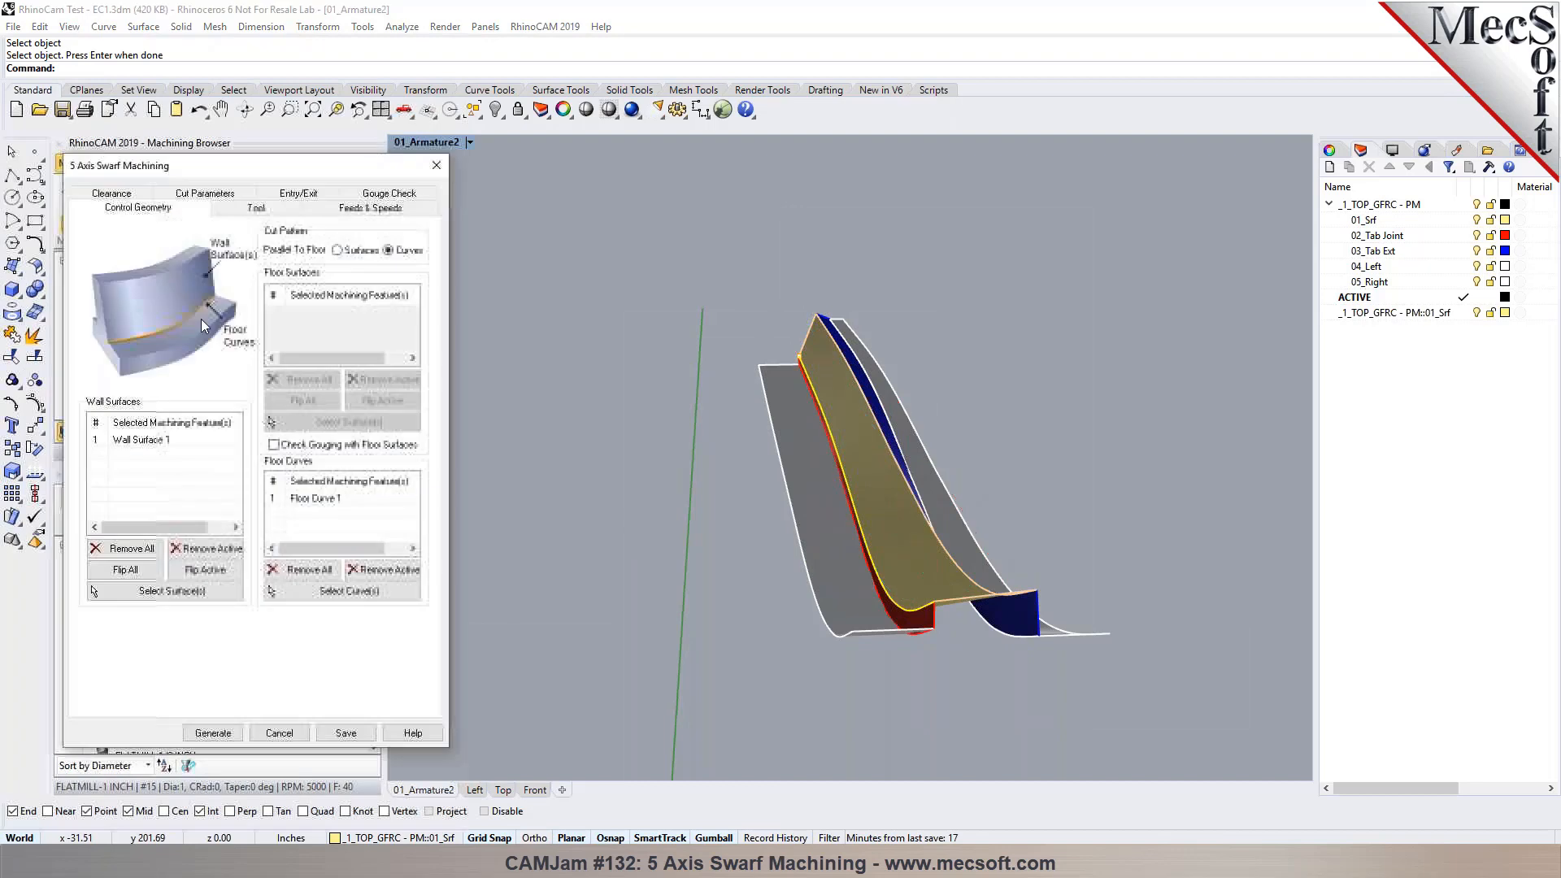
click(213, 195)
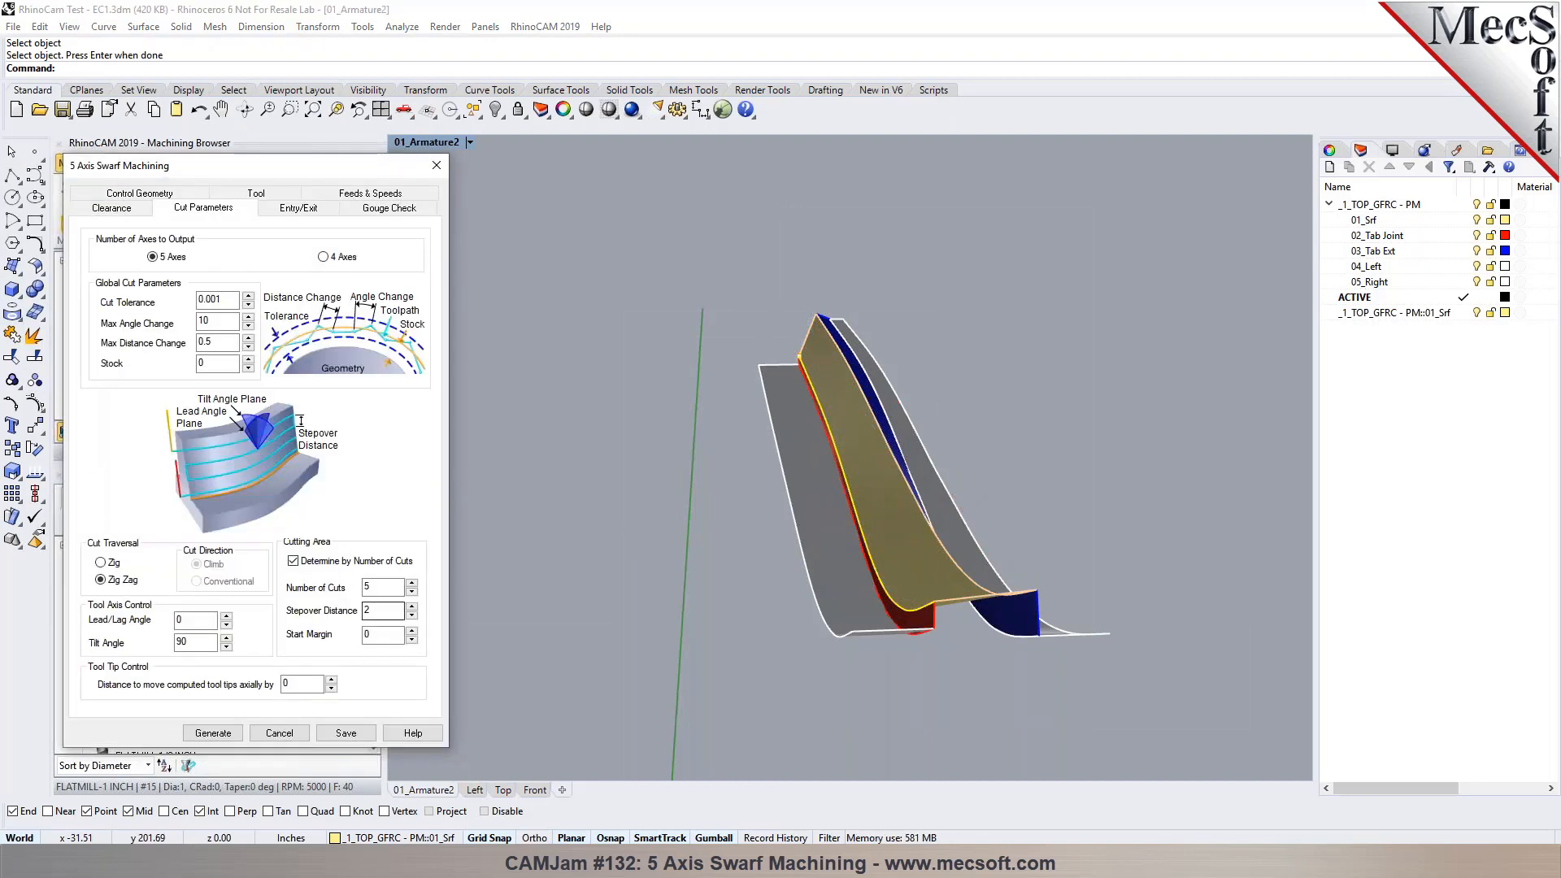
text(5)
key(Tab)
click(232, 732)
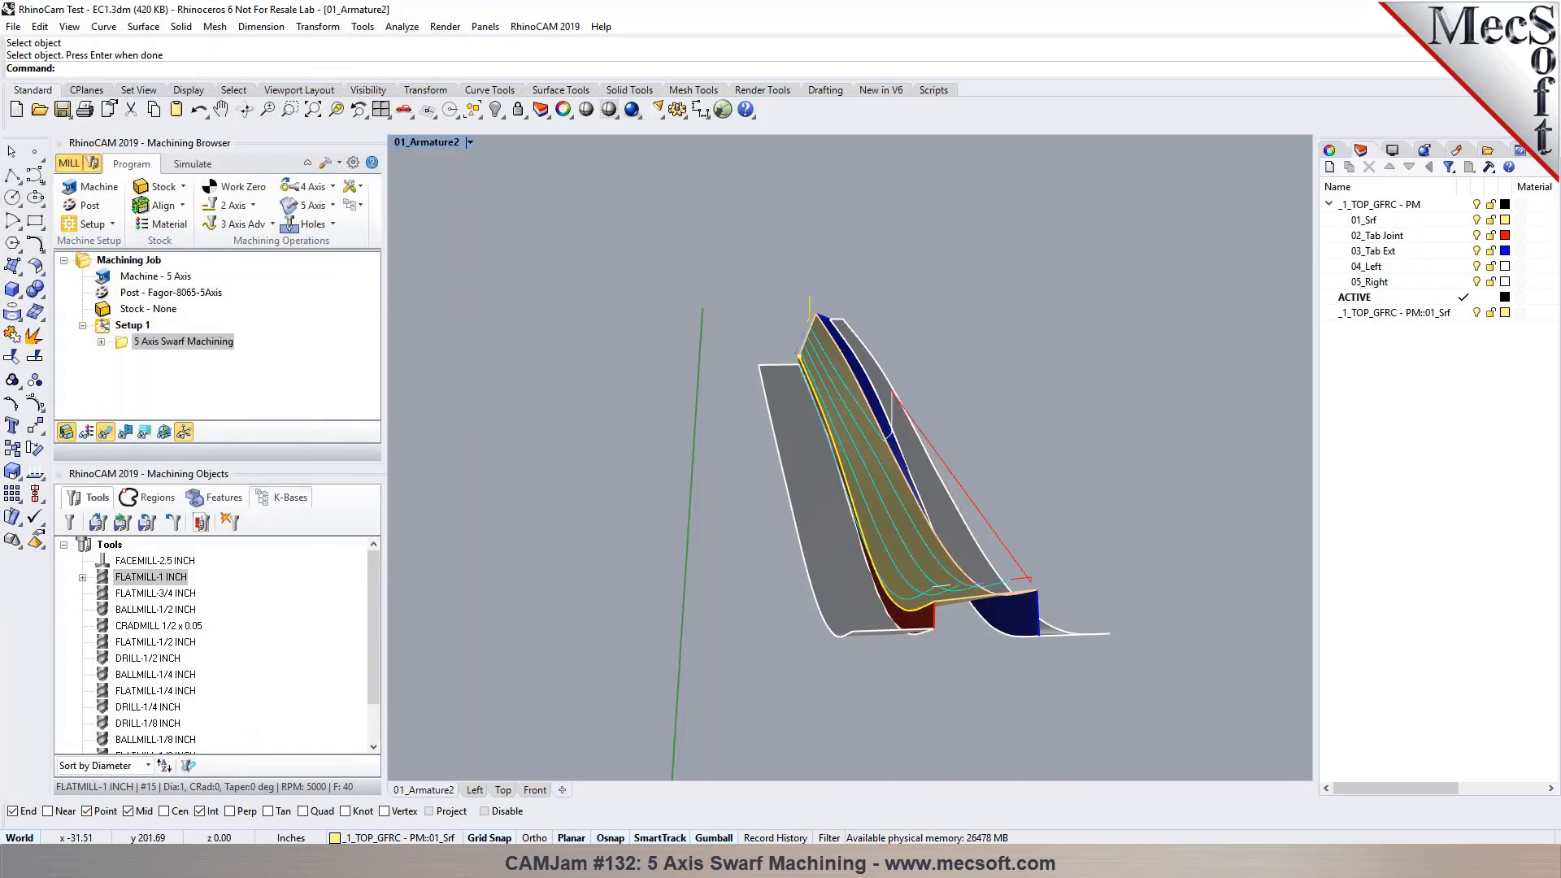
Step: Simulate the swarf toolpath with the part model displayed, adjusting the simulation speed and following the tool along the surface
click(191, 163)
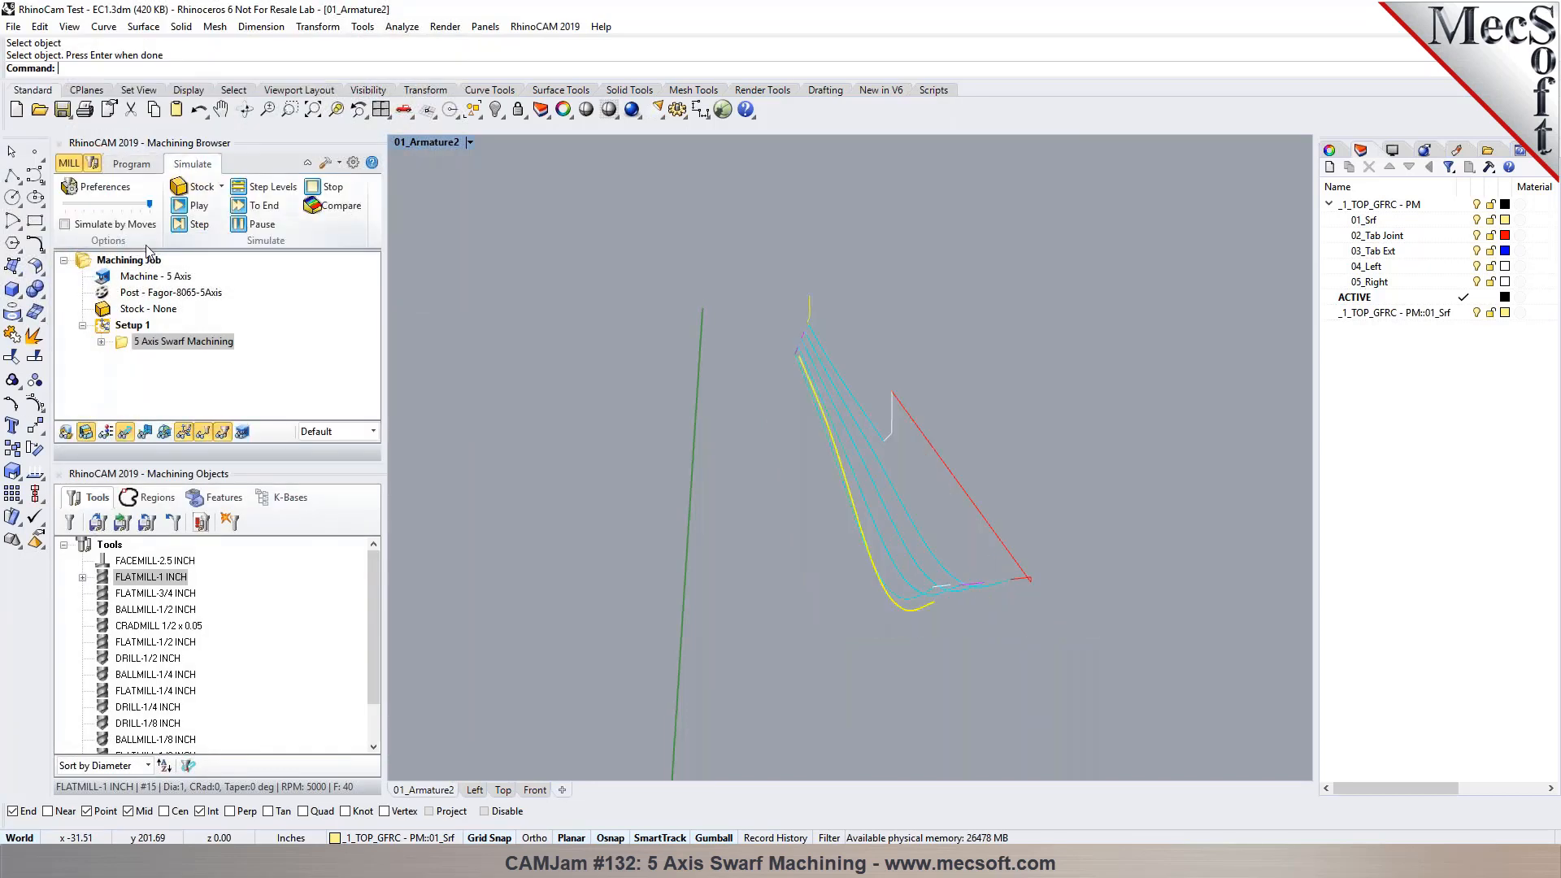
click(68, 434)
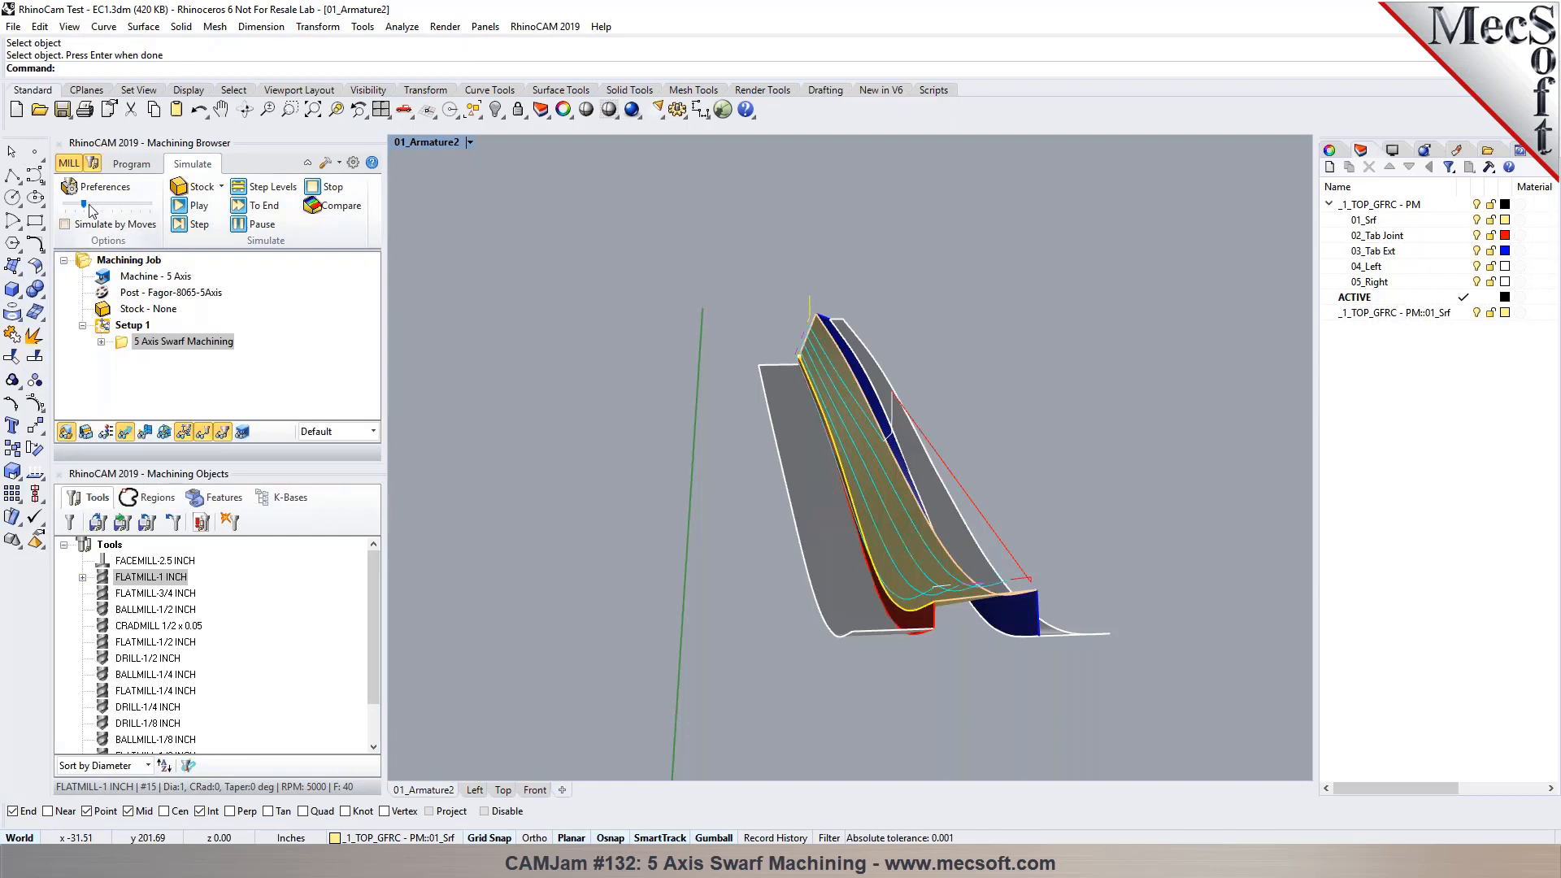
click(194, 206)
drag(85, 204, 132, 205)
right_drag(915, 616, 848, 607)
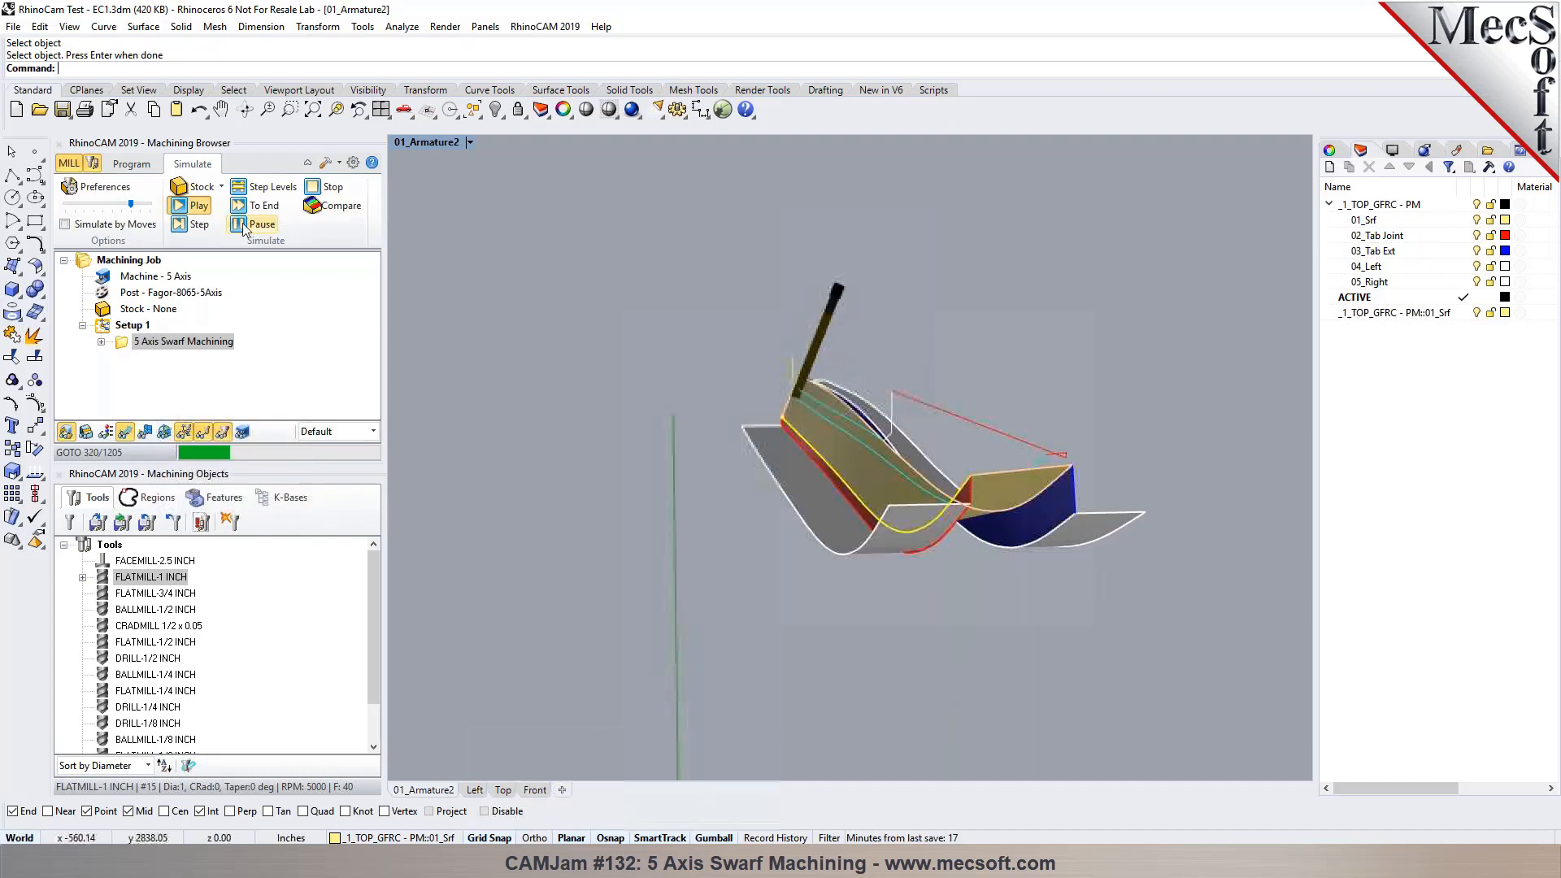
Step: Change the simulation preferences value to 1 and run the swarf toolpath simulation to its end
click(105, 186)
double_click(918, 234)
text(1)
click(768, 744)
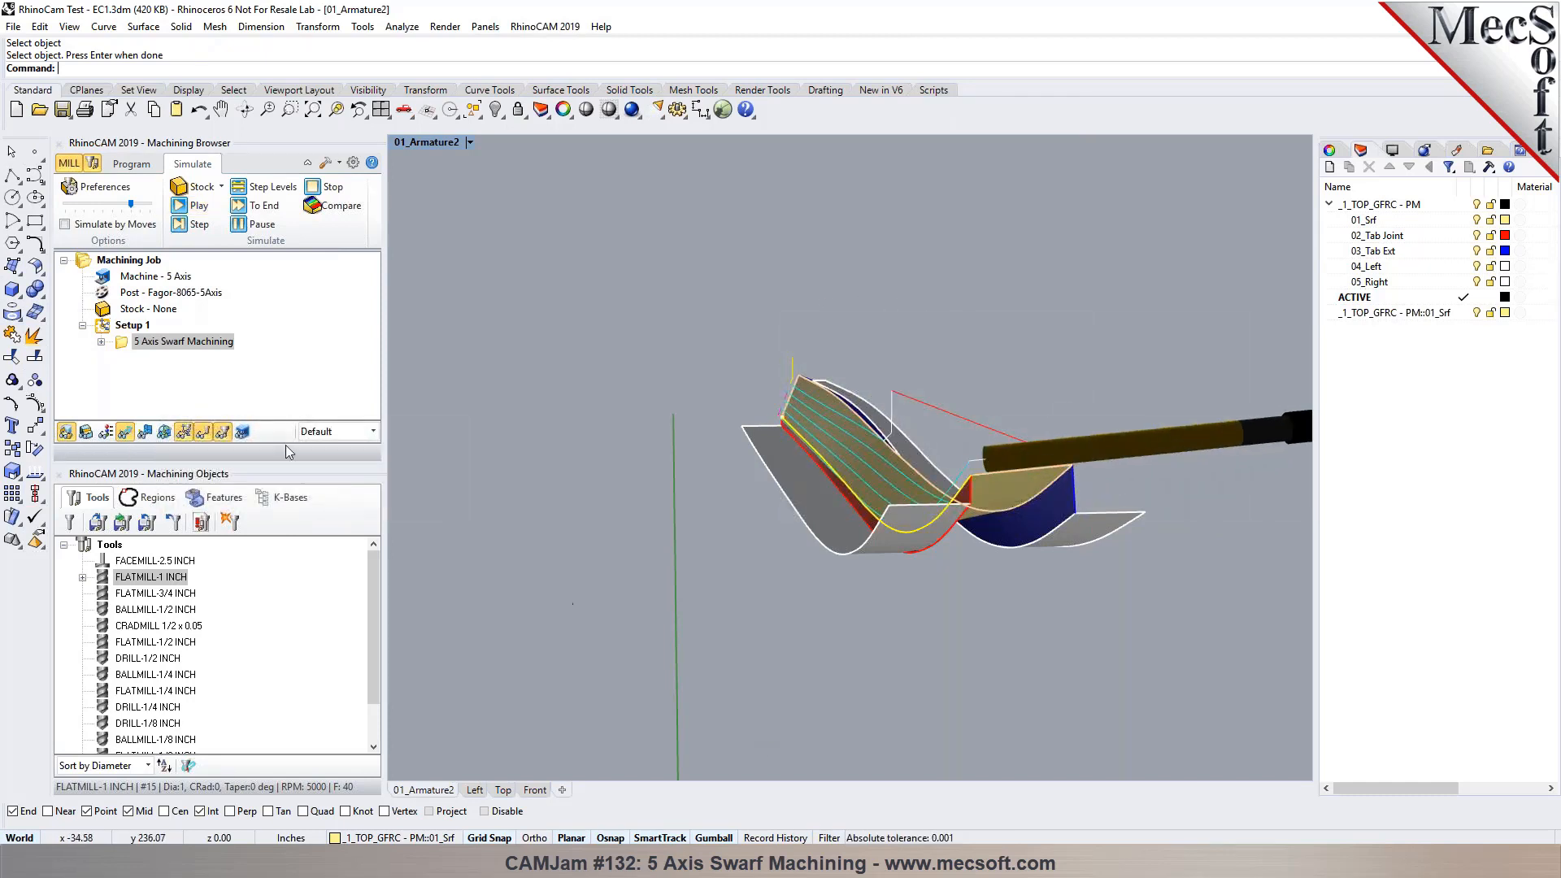
Step: Open the swarf operation's toolpath in the toolpath editor and check the tool position at its plunge and transfer moves
click(101, 342)
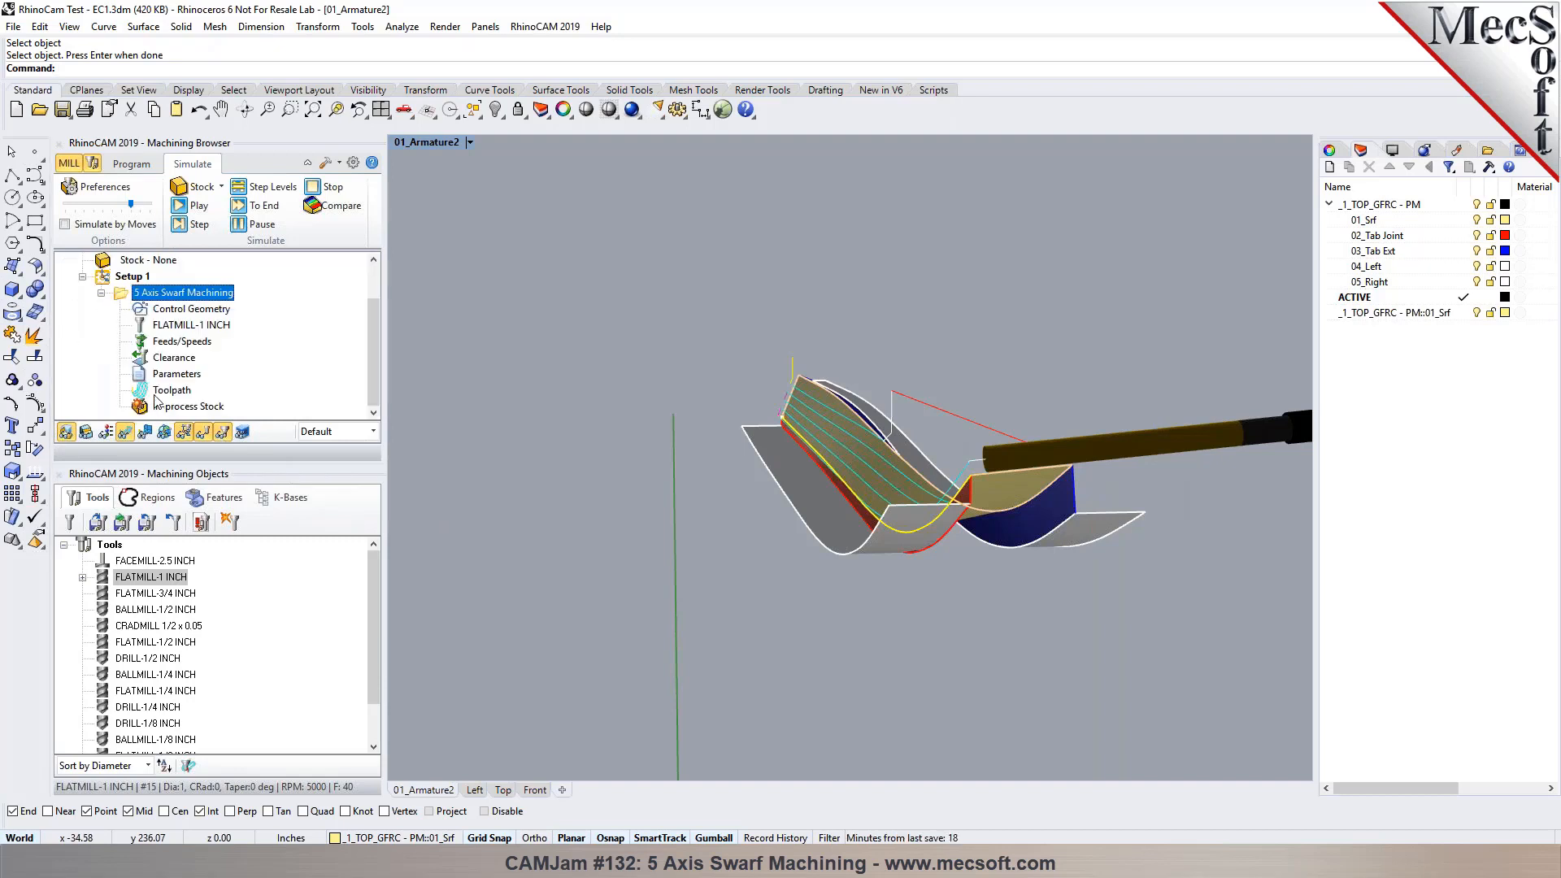
double_click(167, 391)
click(632, 312)
drag(496, 787, 515, 784)
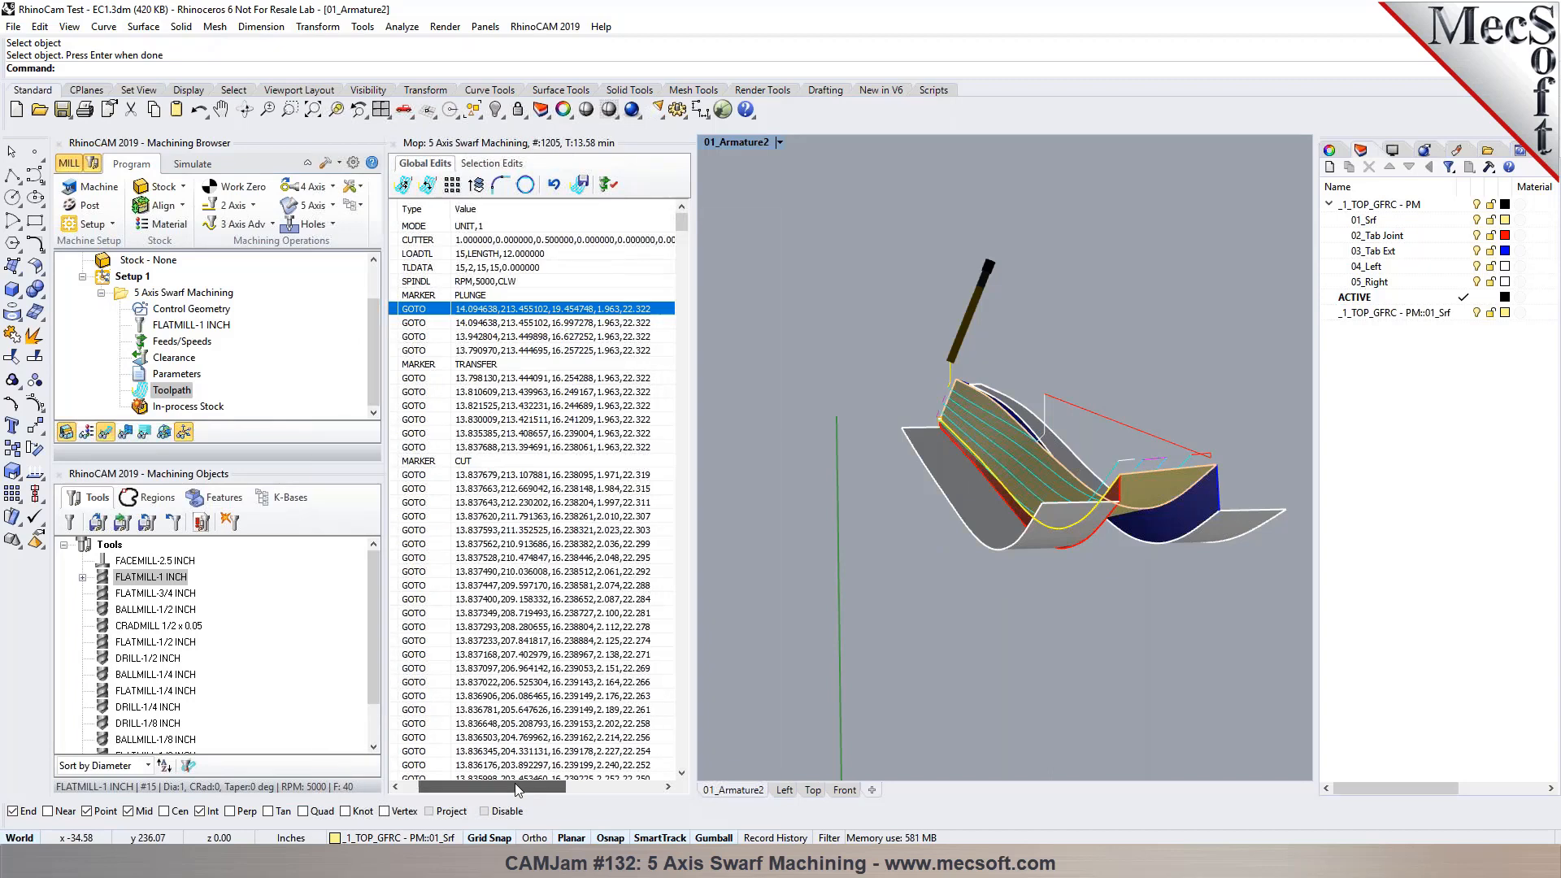
click(616, 323)
click(615, 346)
click(612, 390)
click(612, 424)
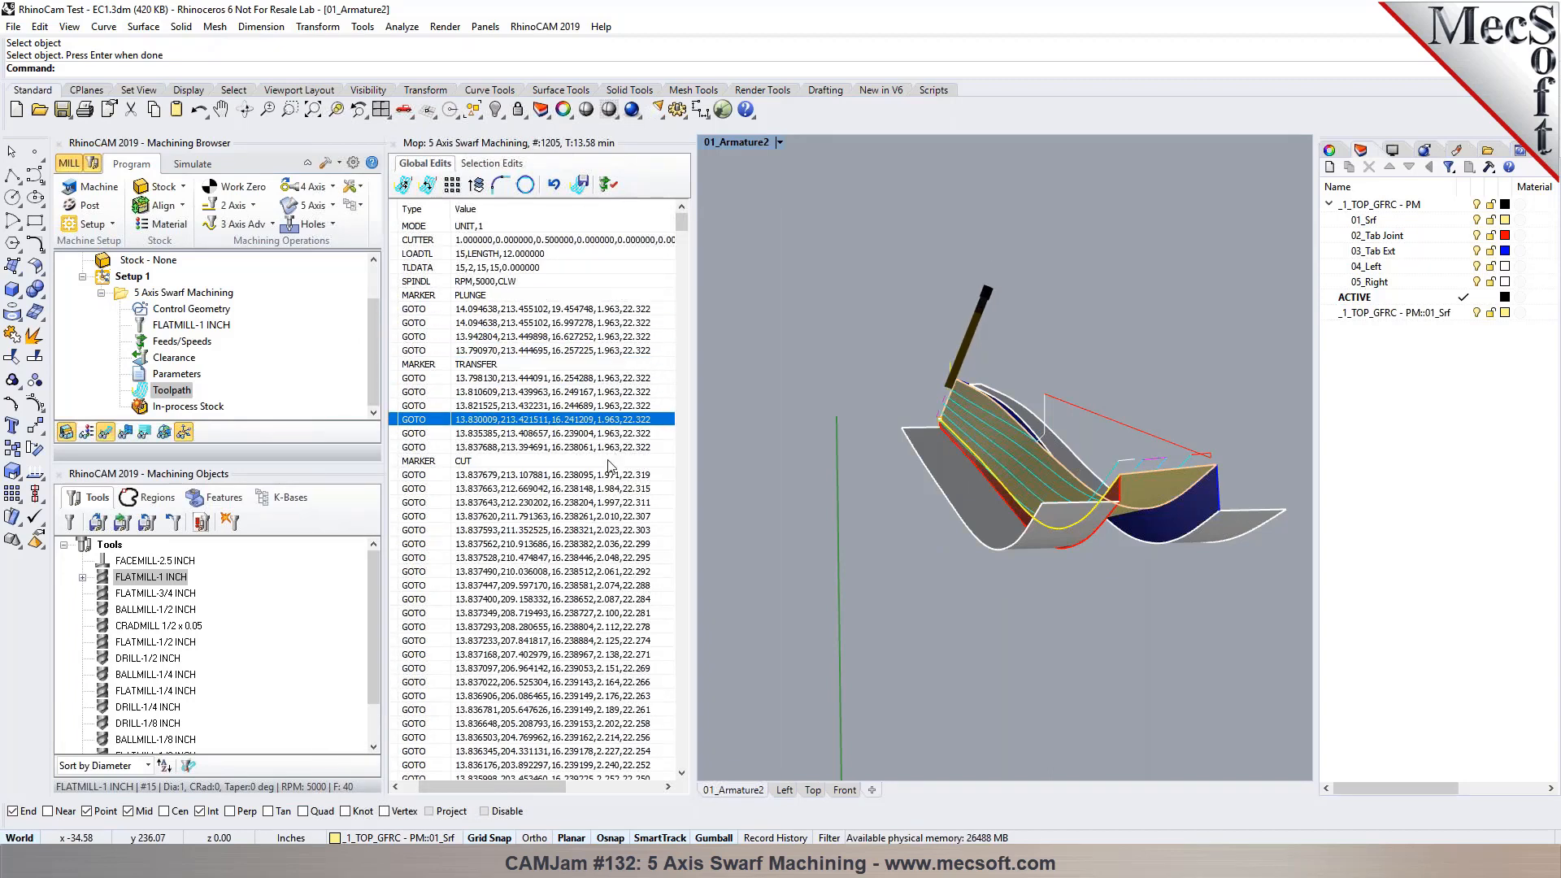
Step: Step through the GOTO moves of the cut section to examine the tool's position and tilt along the surface
click(608, 504)
scroll(615, 533, down, 4)
click(618, 533)
scroll(619, 536, down, 6)
click(619, 533)
scroll(621, 533, down, 8)
click(623, 533)
scroll(622, 534, down, 5)
drag(484, 786, 469, 786)
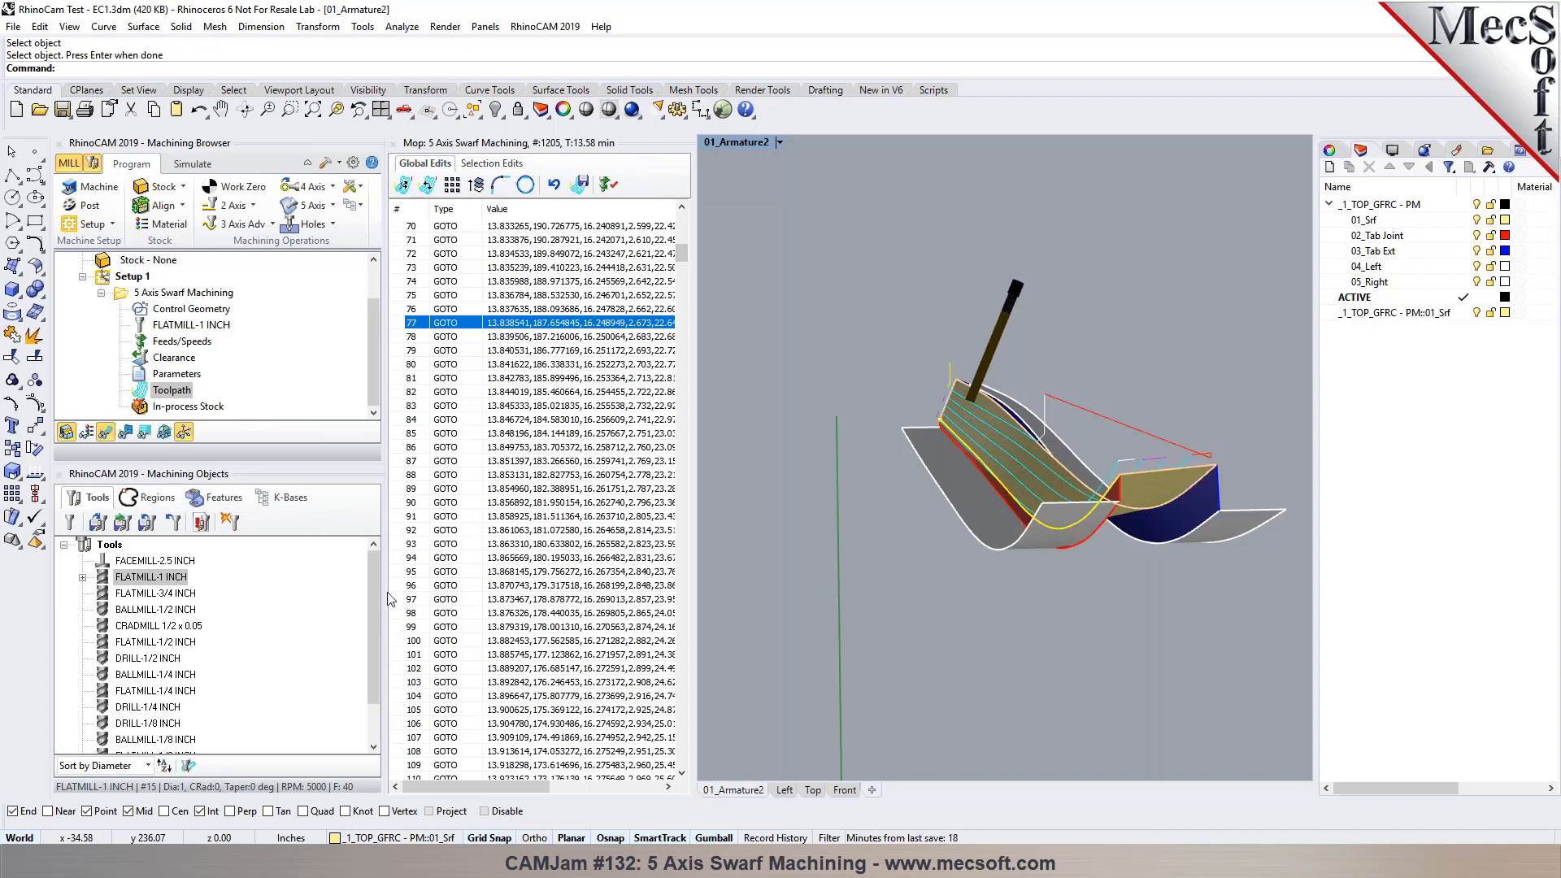
Step: Post the 5 Axis Swarf Machining operation with the Fagor-8065-5Axis post to RhinoCam Test - EC1_5 Axis Swarf Machining.nc on the desktop
drag(678, 253, 748, 493)
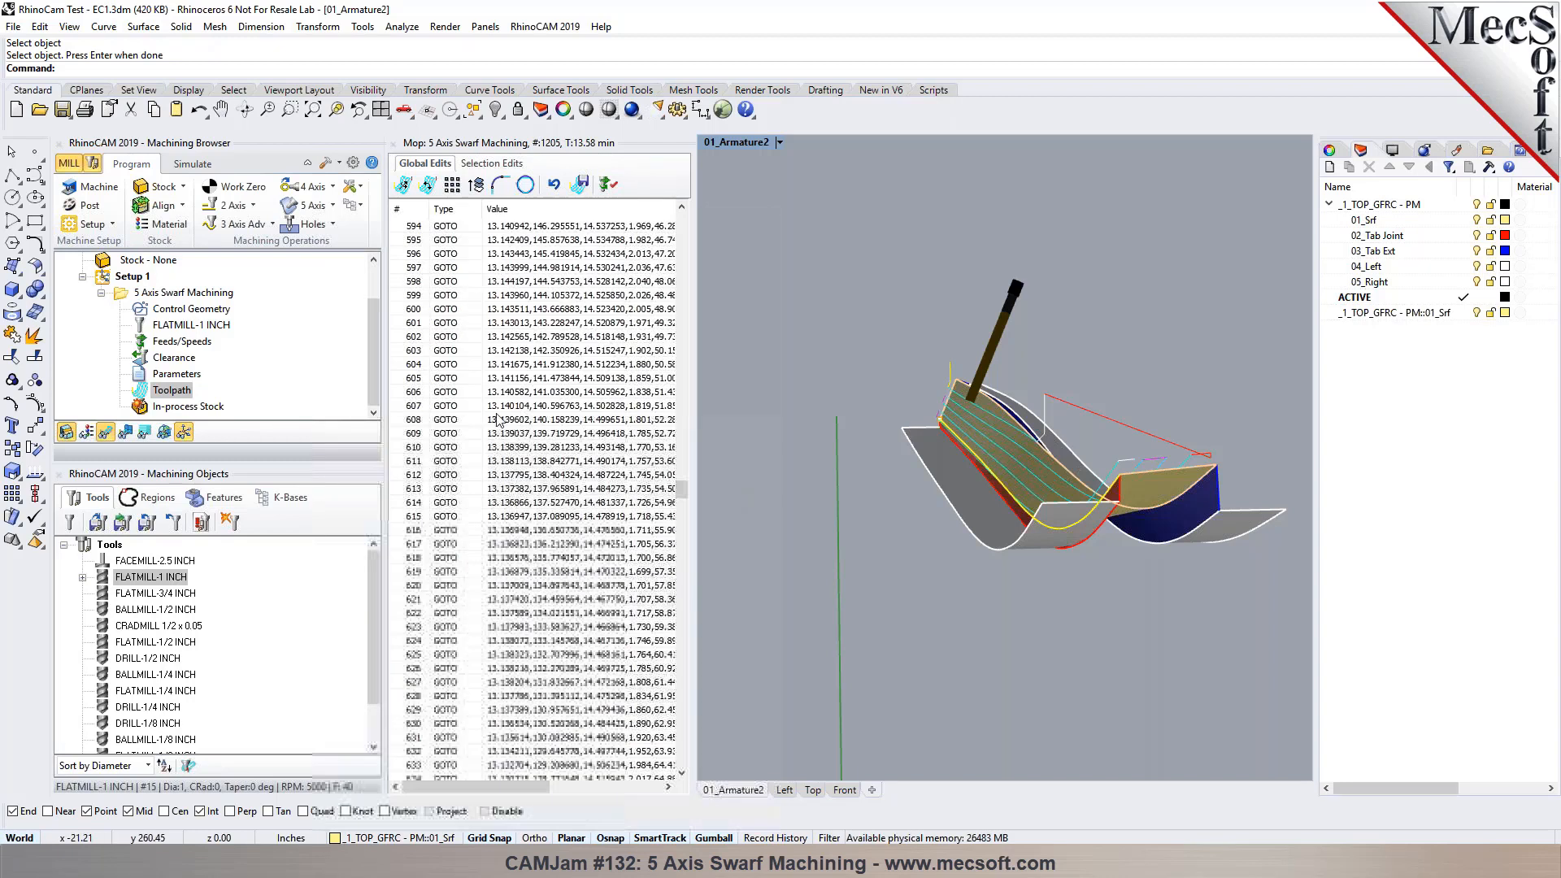
right_click(140, 295)
click(175, 327)
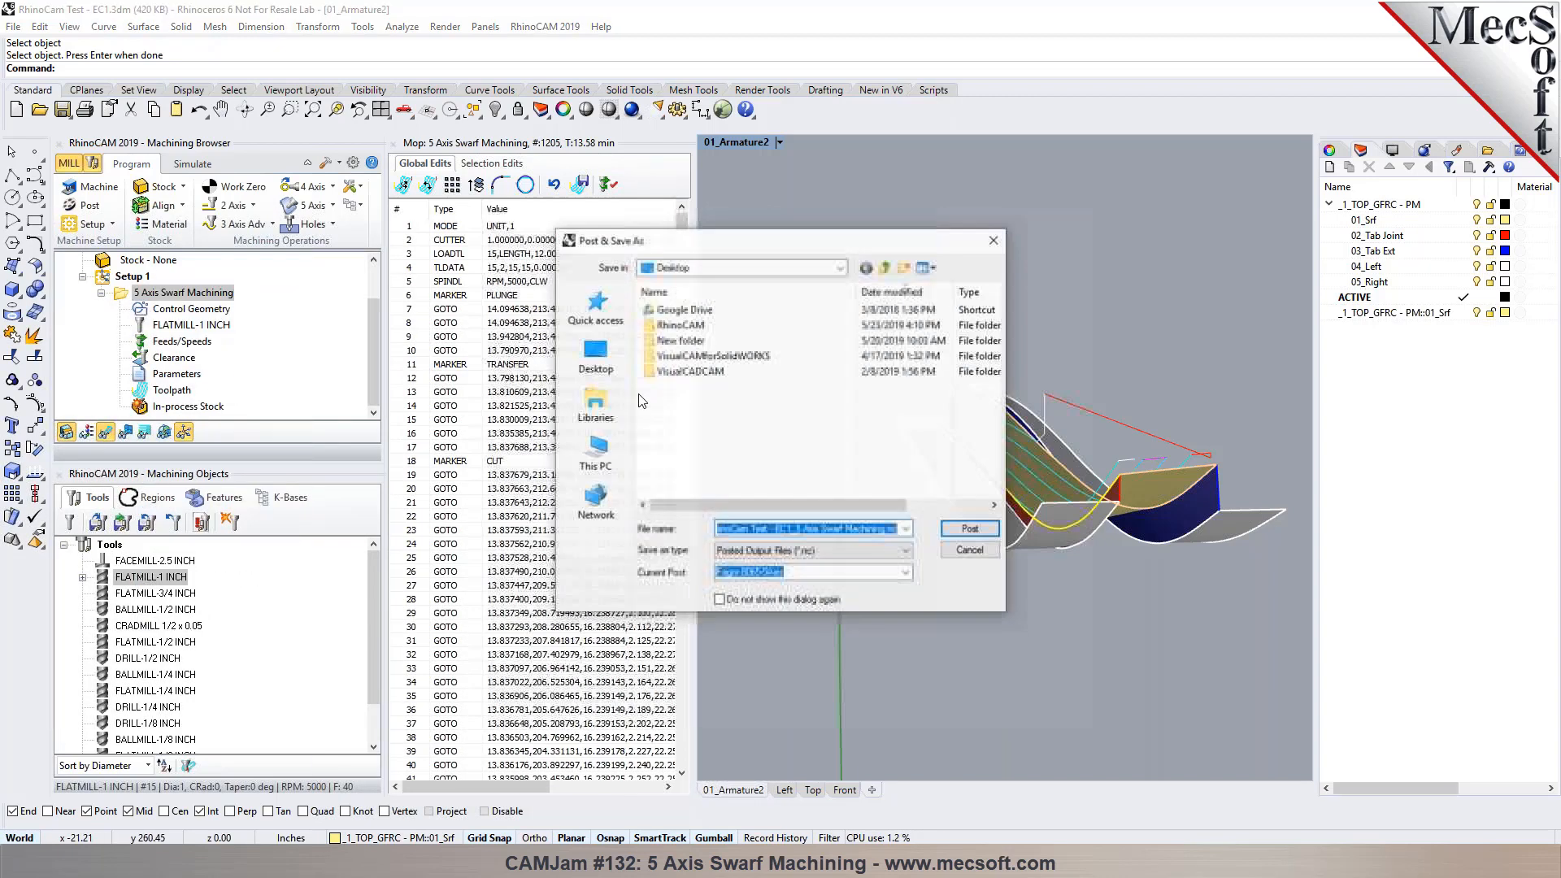
click(974, 530)
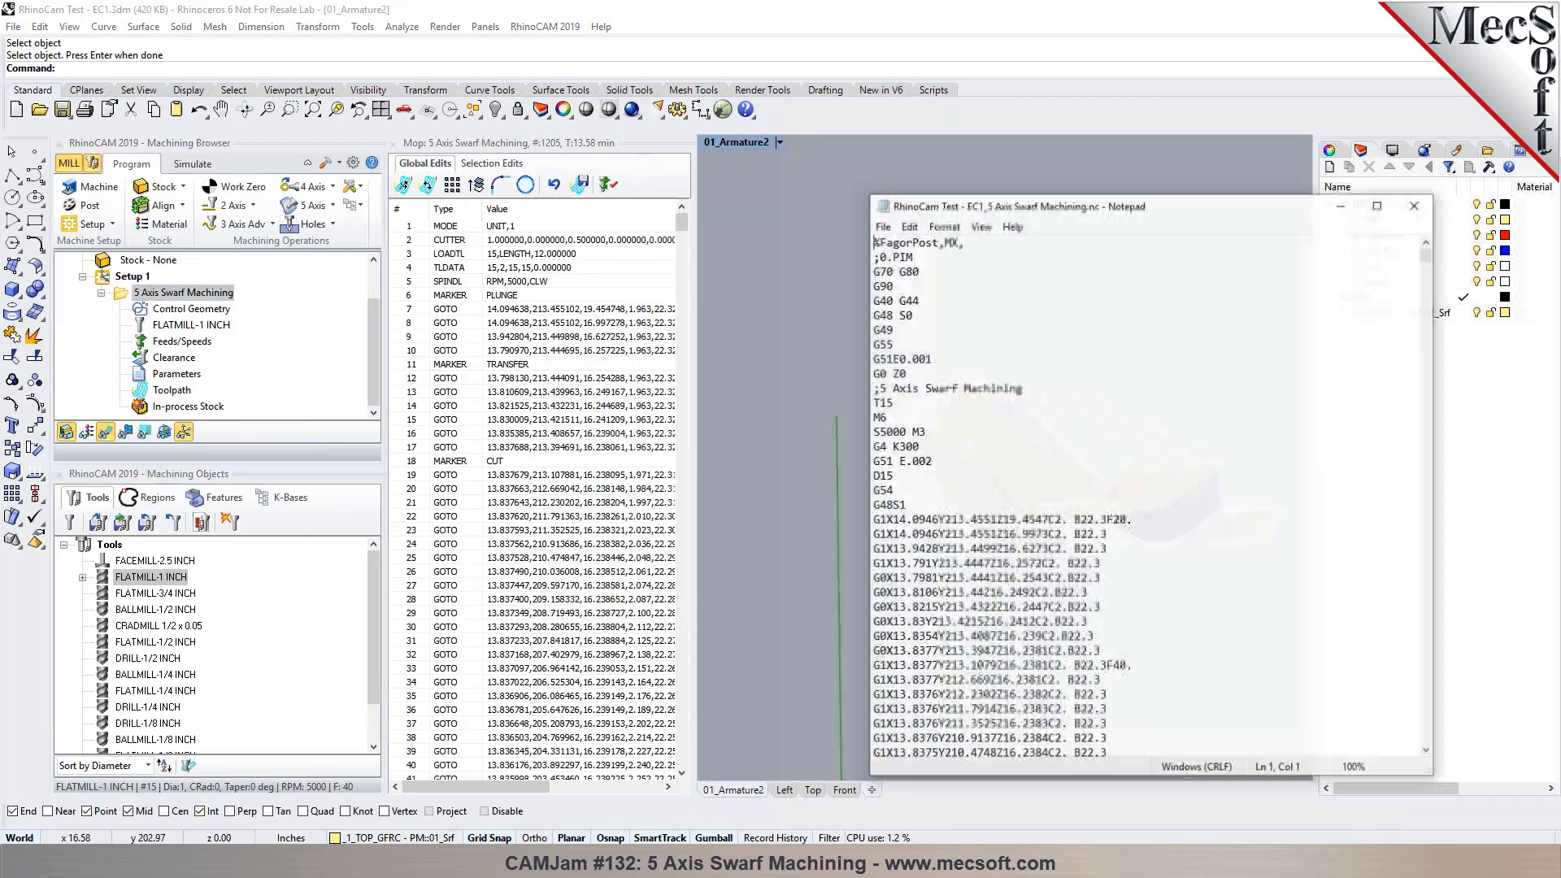
Step: Review the header codes and the X, Y, Z, C and B moves in the posted G-code file, and close it
drag(990, 211, 346, 74)
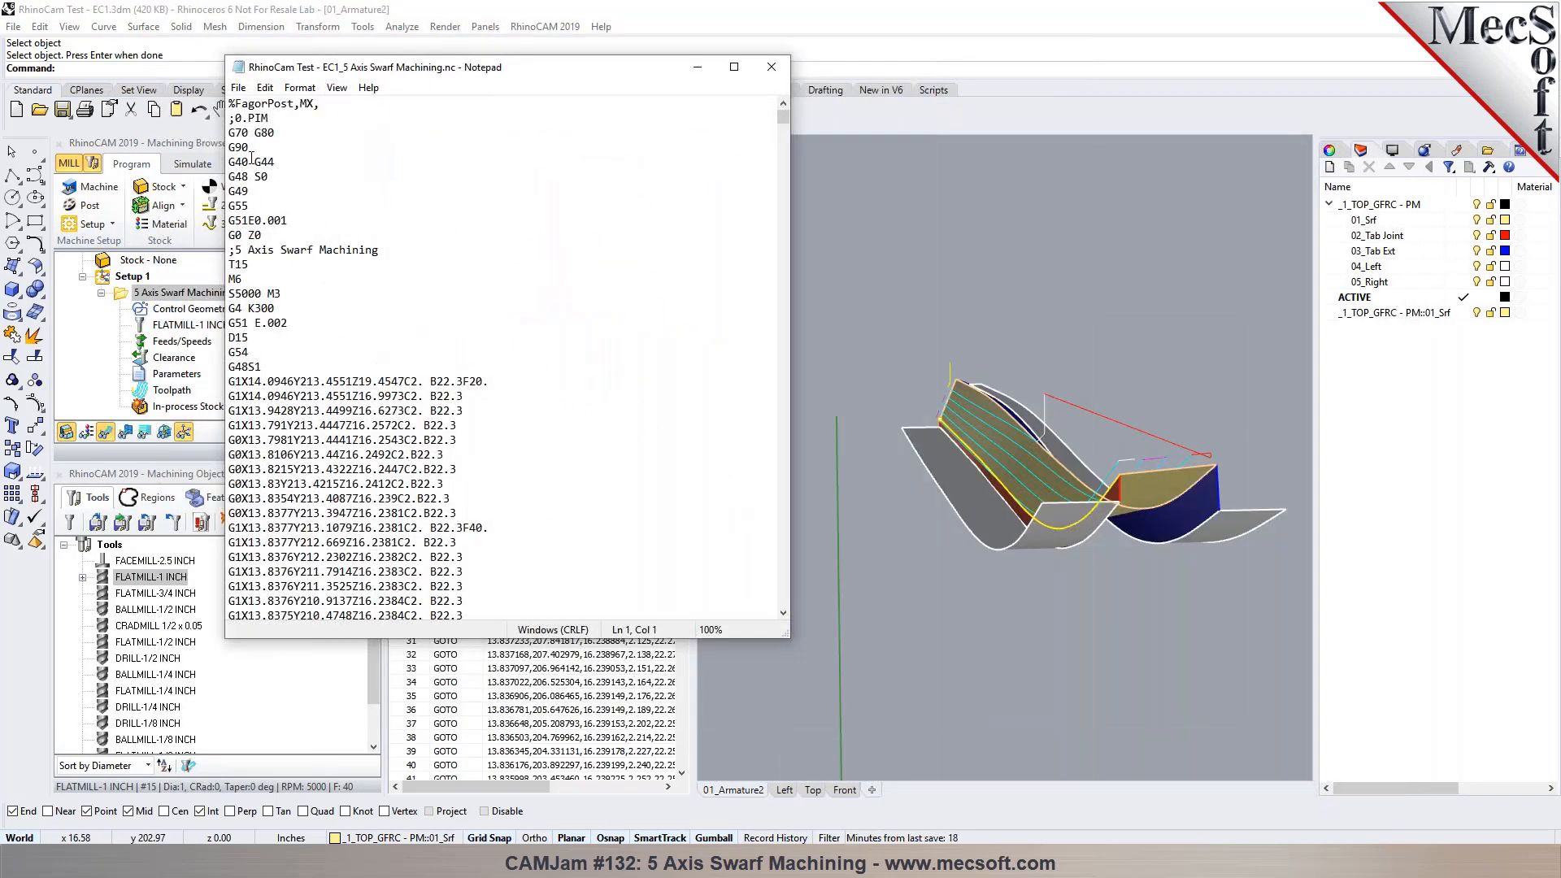
drag(242, 205, 229, 129)
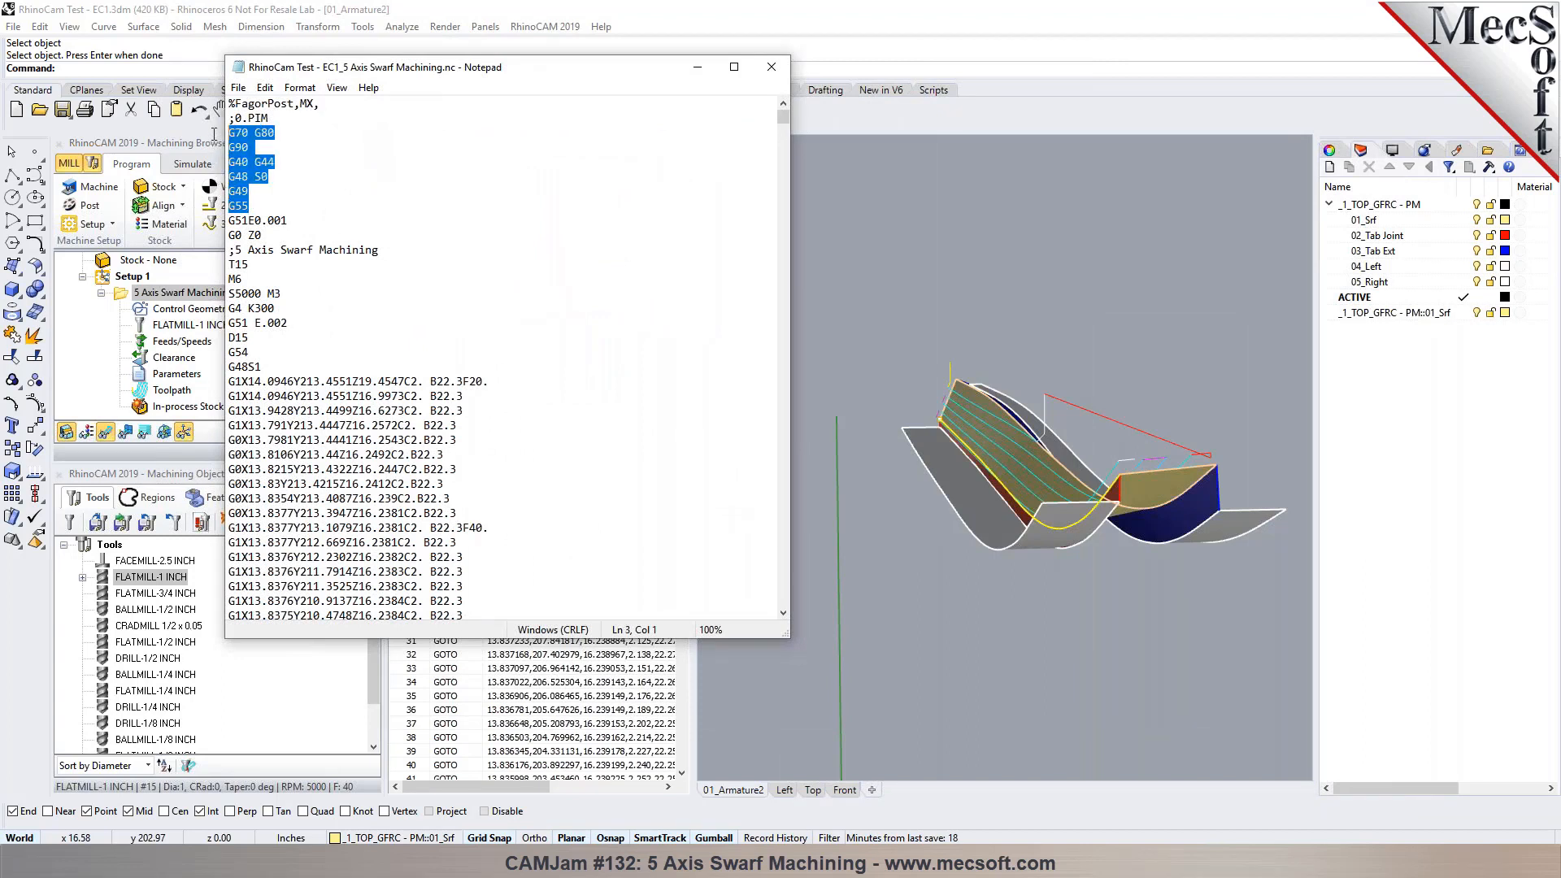
click(291, 192)
drag(271, 176, 212, 177)
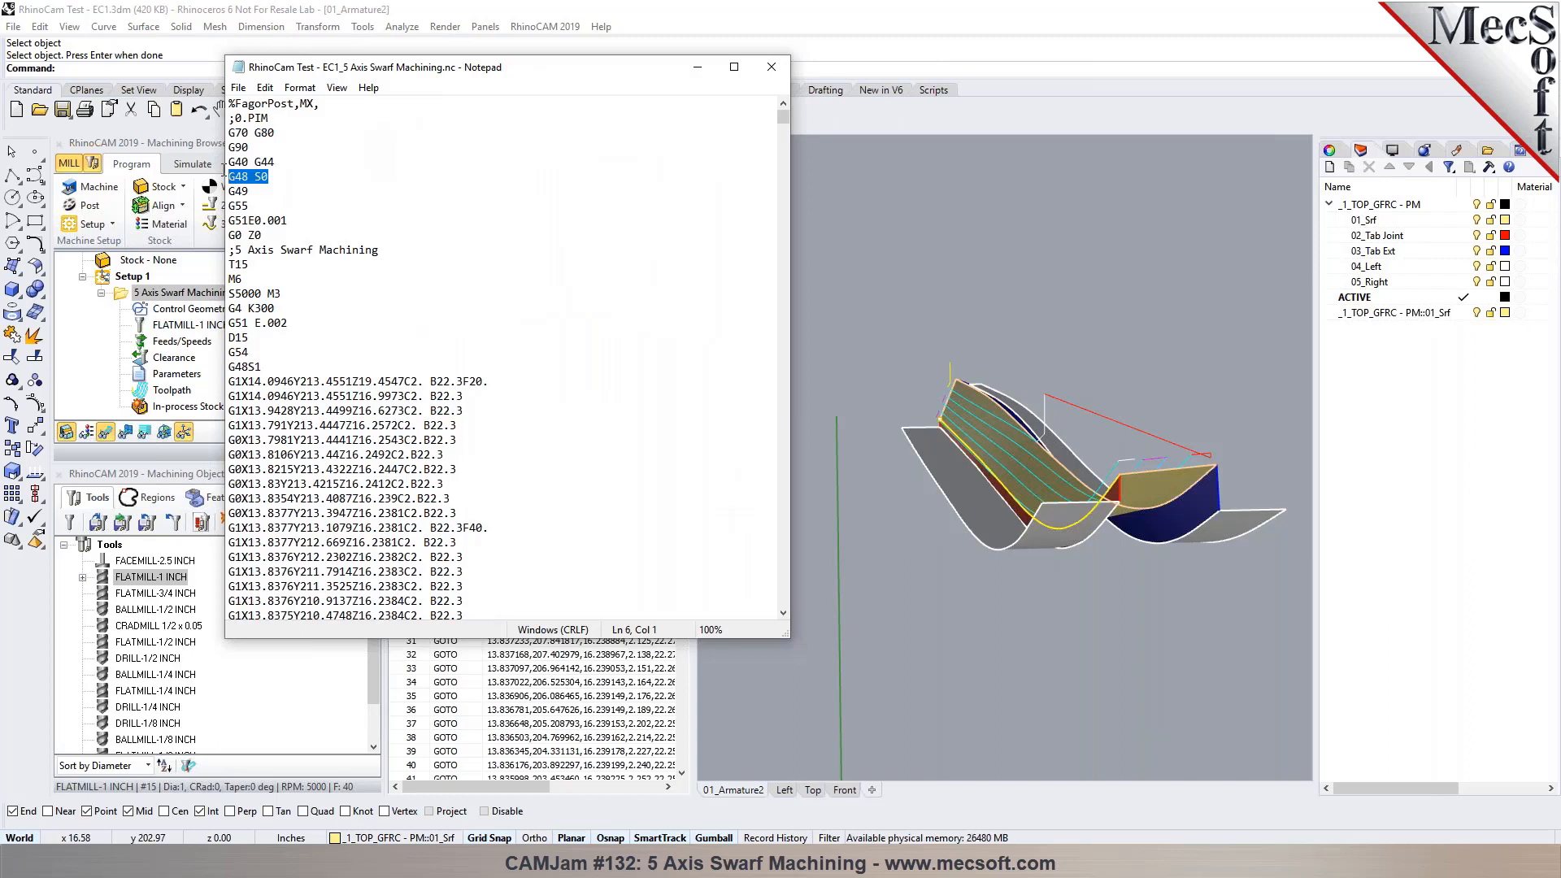
drag(276, 366, 507, 399)
scroll(503, 391, down, 3)
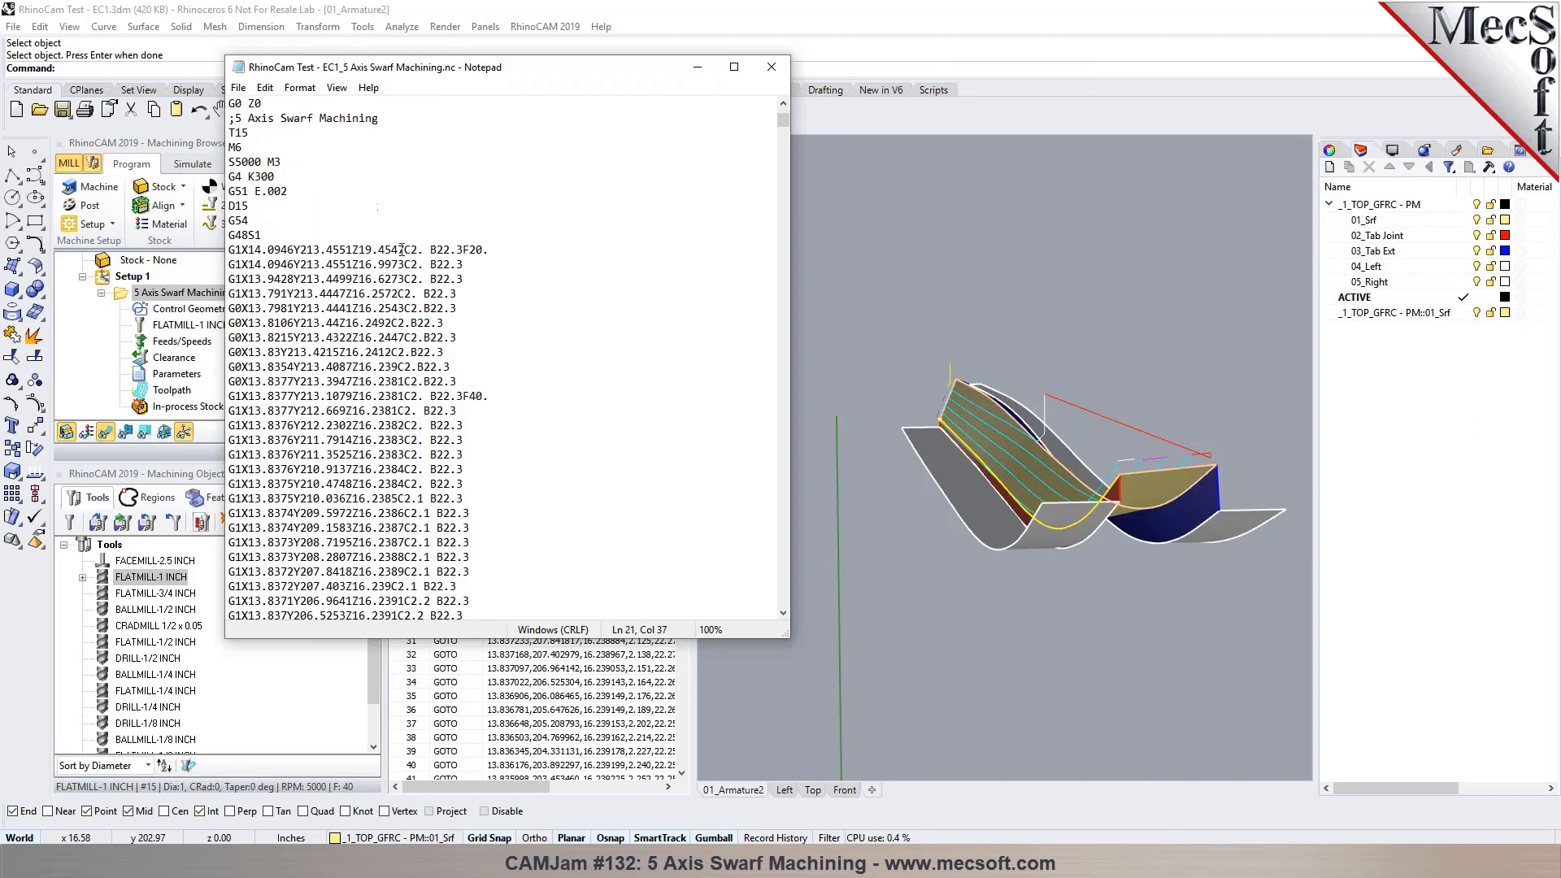
drag(783, 119, 768, 60)
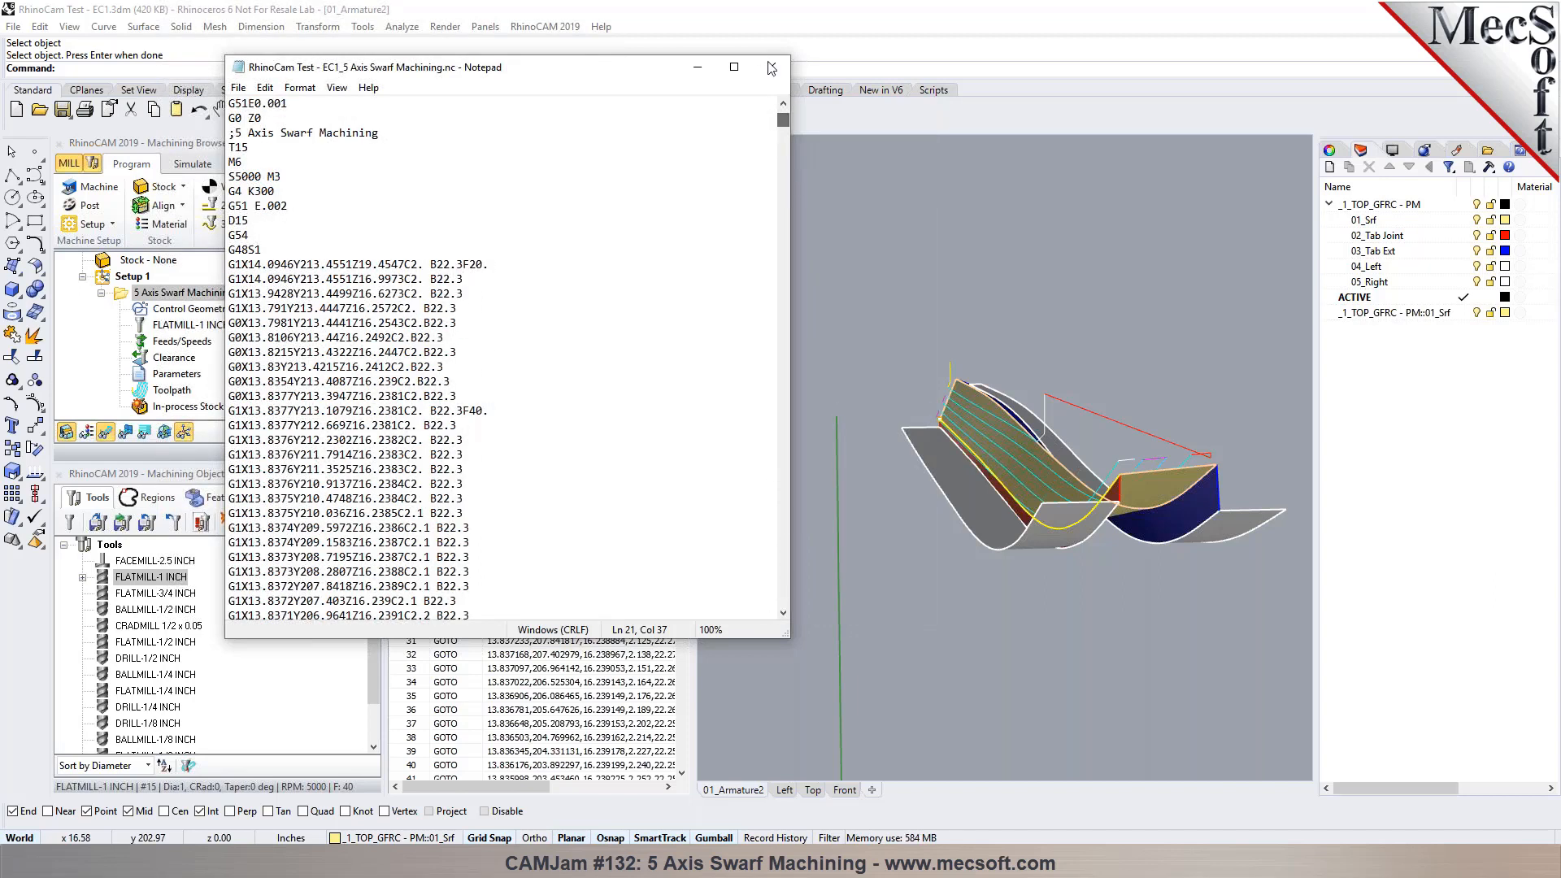
click(772, 67)
Step: Close the toolpath editor and examine the swarf toolpath on the curved part
scroll(1048, 421, up, 2)
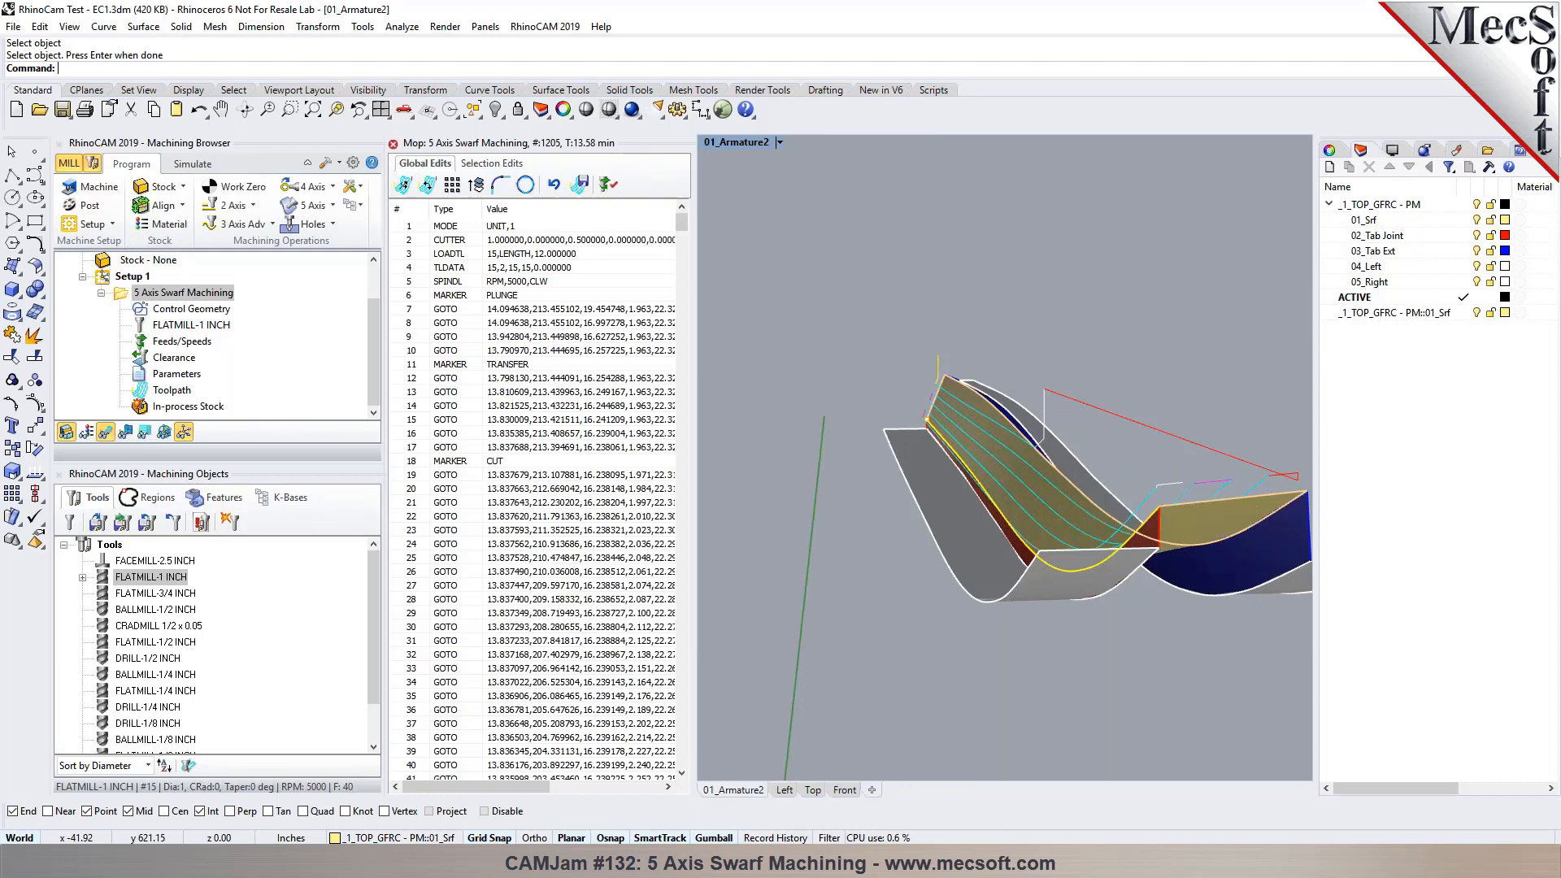
click(393, 143)
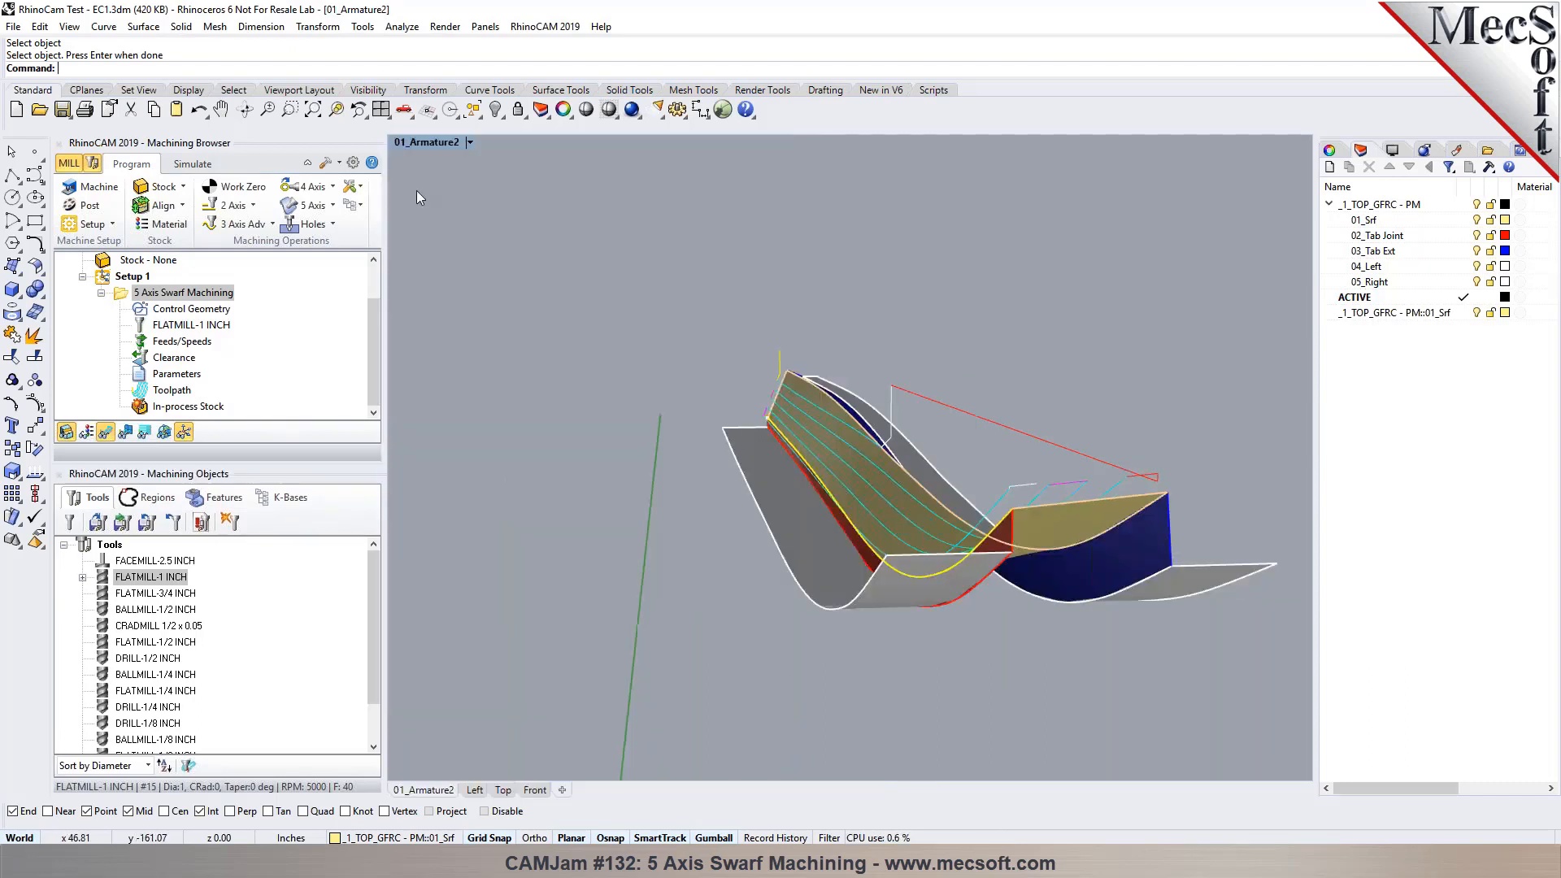
scroll(827, 466, up, 4)
right_drag(867, 535, 741, 514)
scroll(739, 515, up, 2)
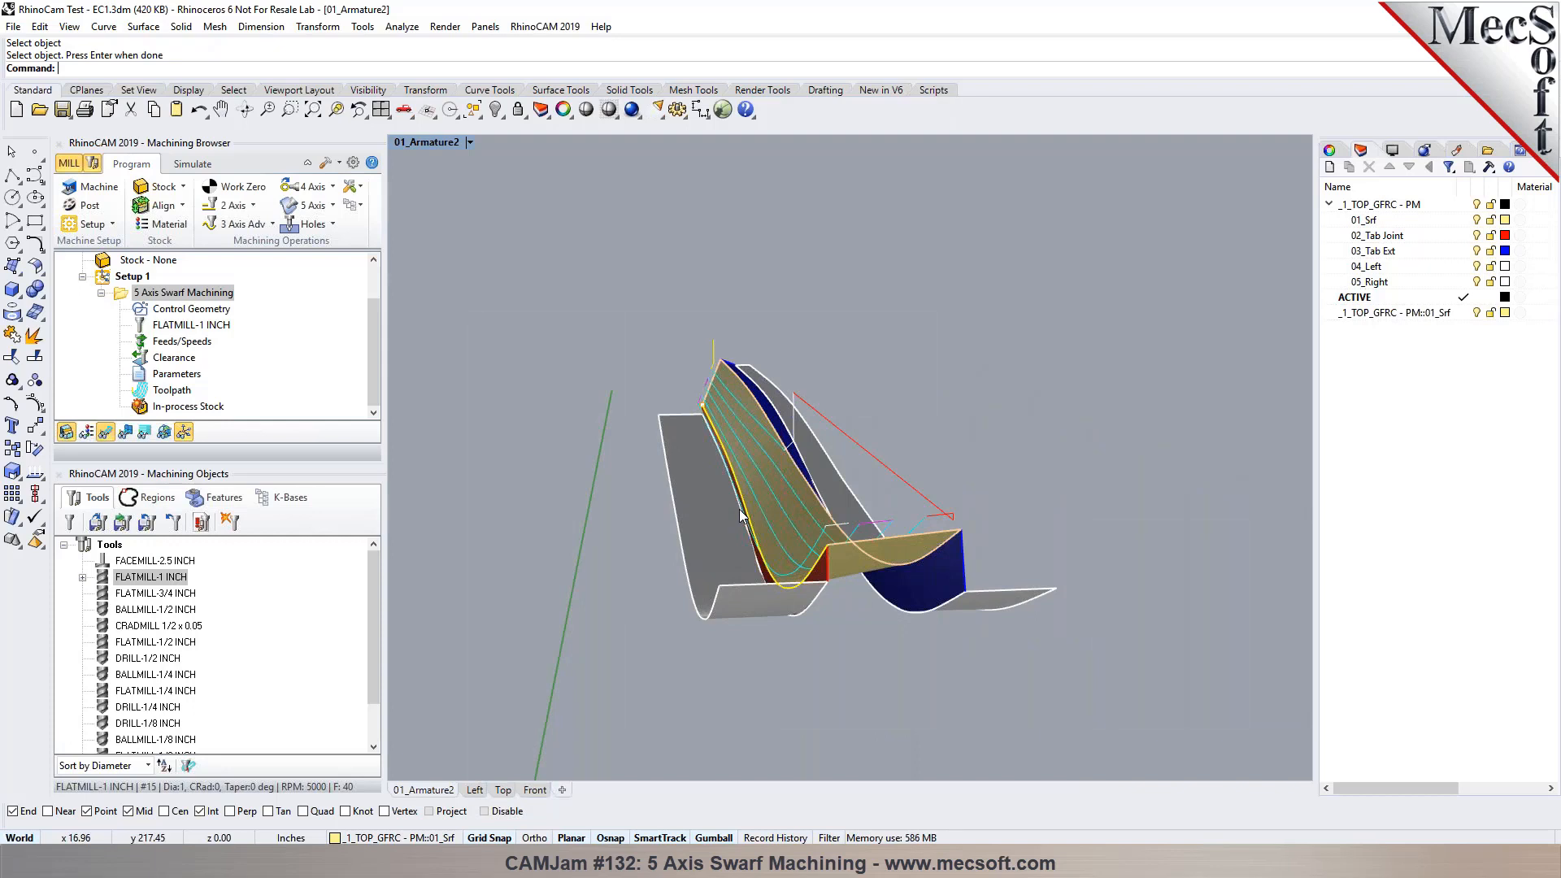
scroll(742, 514, up, 3)
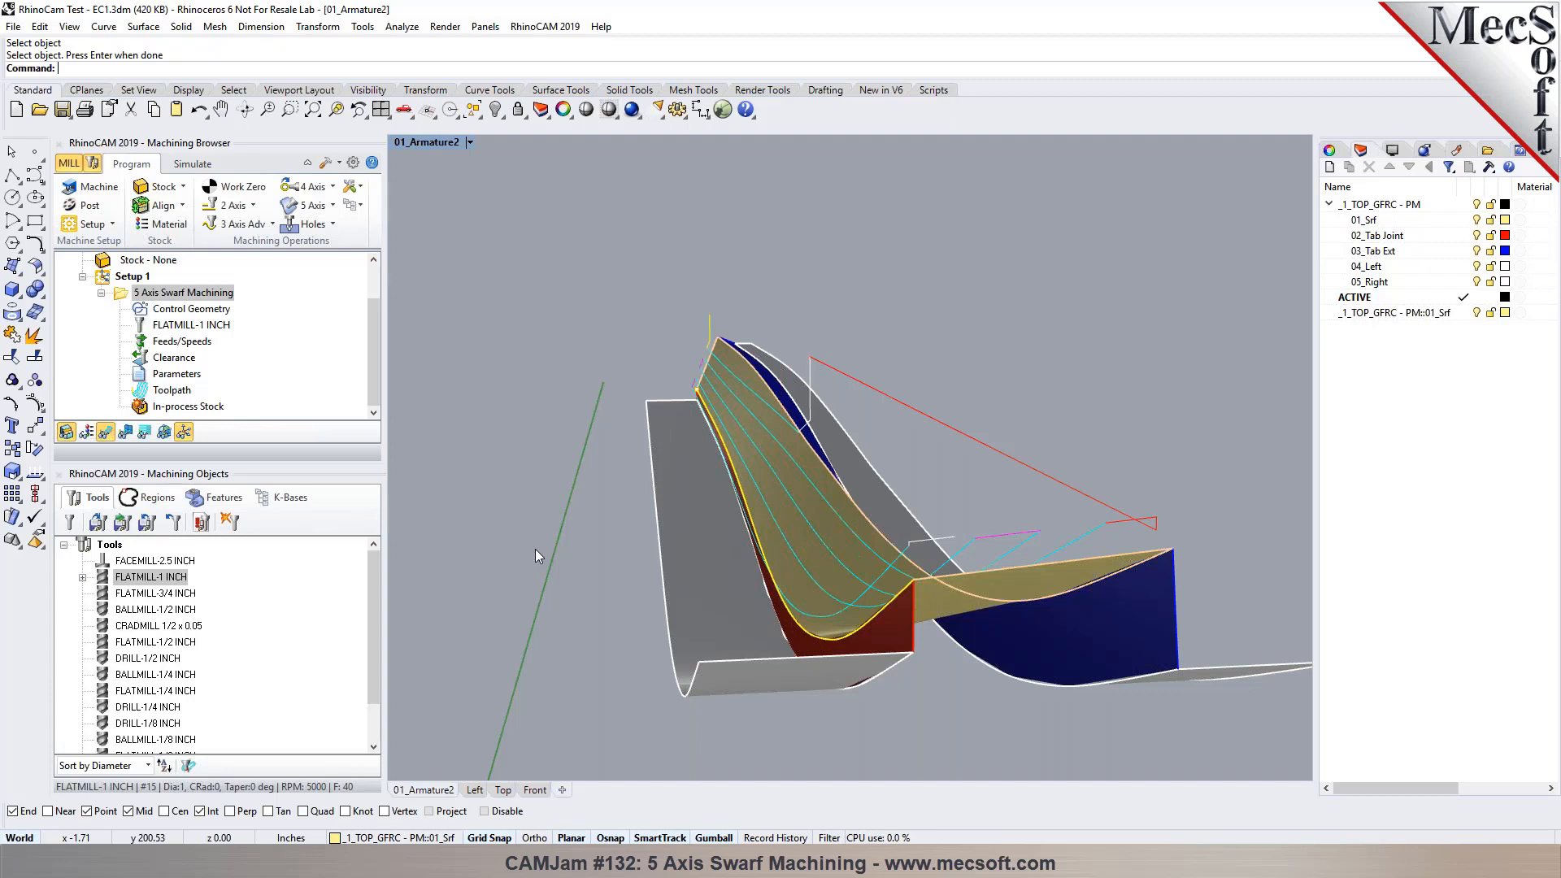
Step: Duplicate the 5 Axis Swarf Machining operation within Setup 1
click(100, 294)
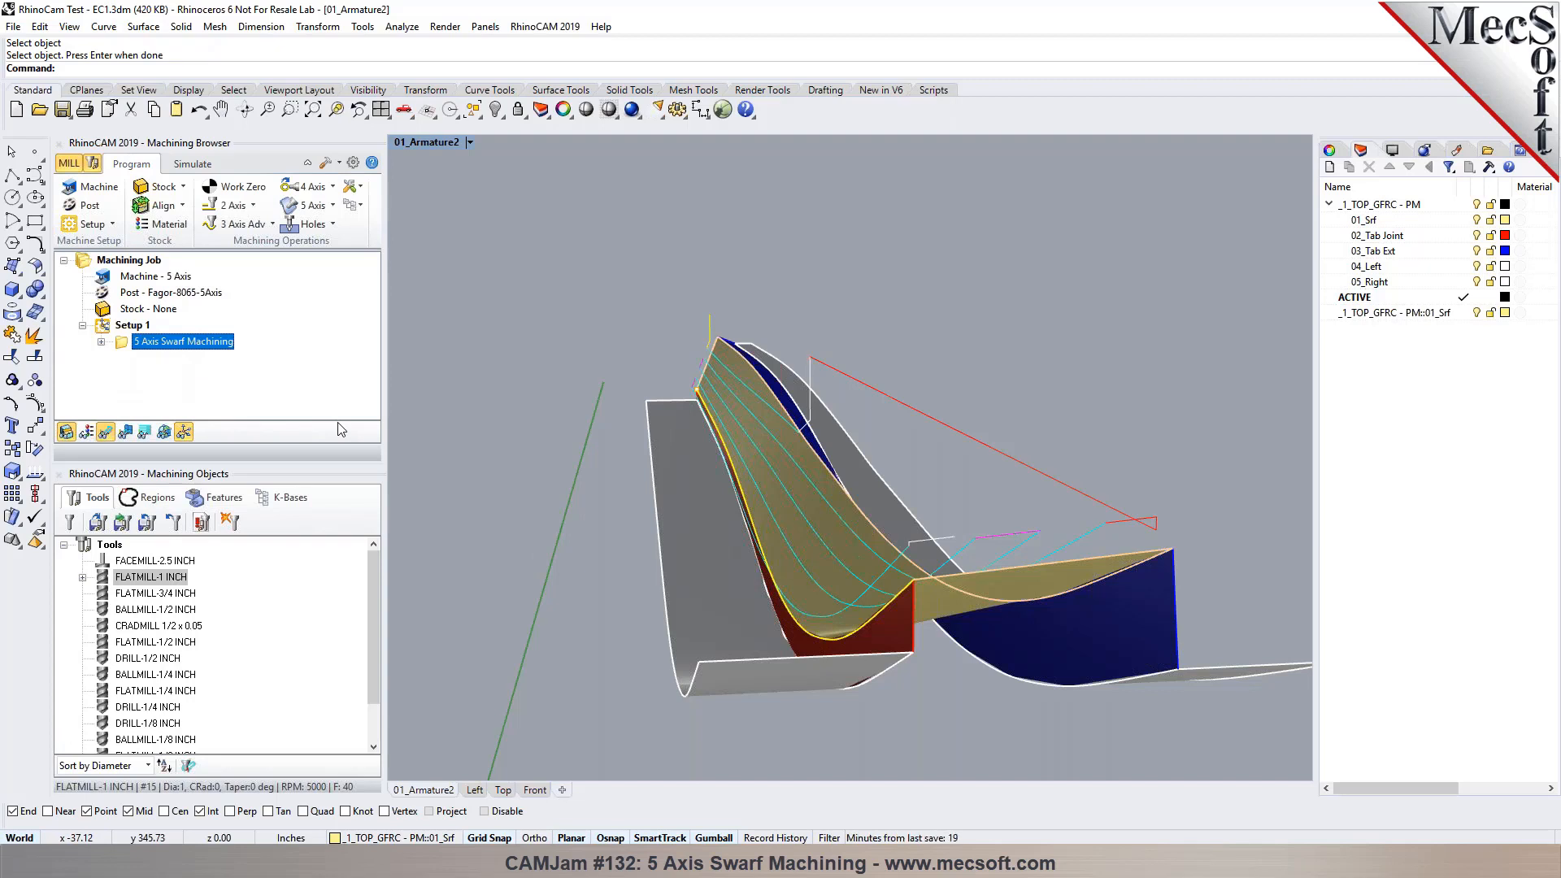
click(122, 329)
click(122, 337)
key(ctrl+v)
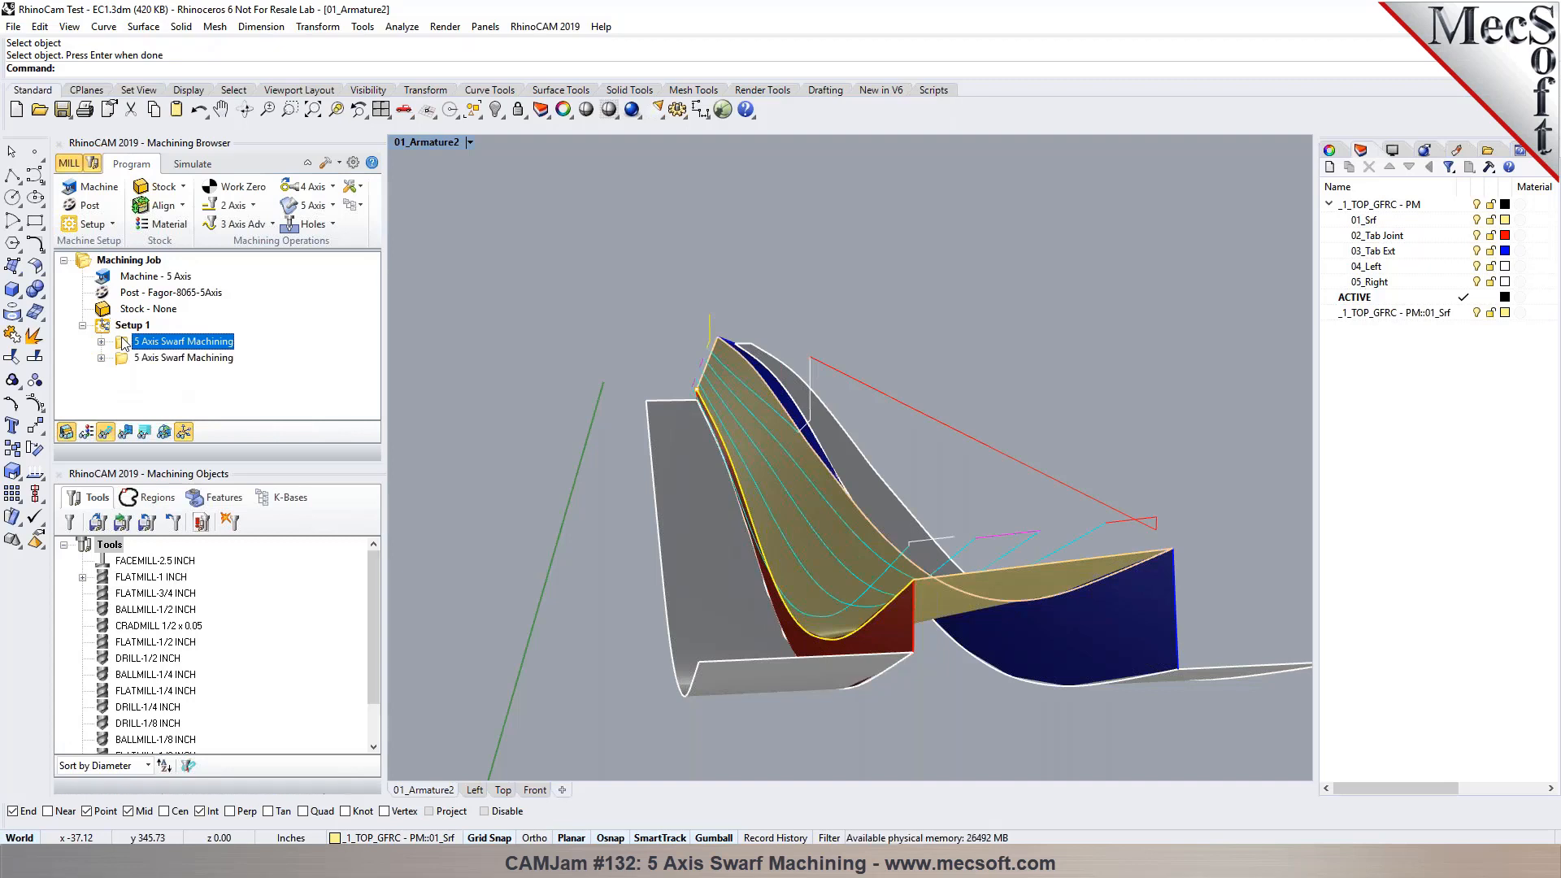
Step: Open the duplicated swarf operation and remove all its wall surfaces and floor curves
click(122, 360)
double_click(122, 361)
click(124, 547)
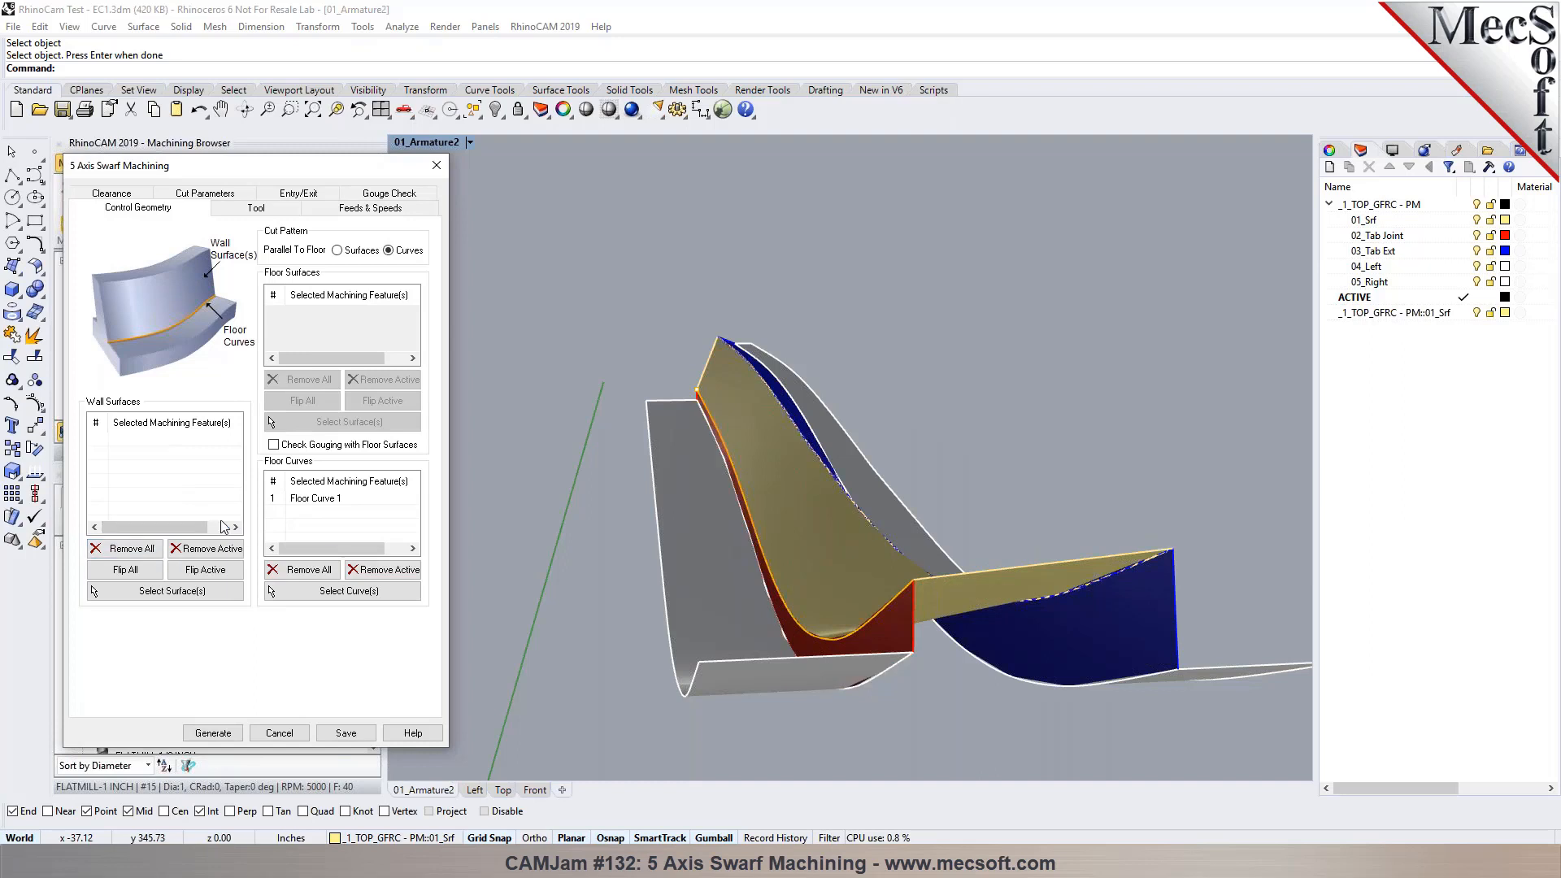
click(305, 569)
Step: Pick the red tab joint surface as the operation's wall surface
click(217, 599)
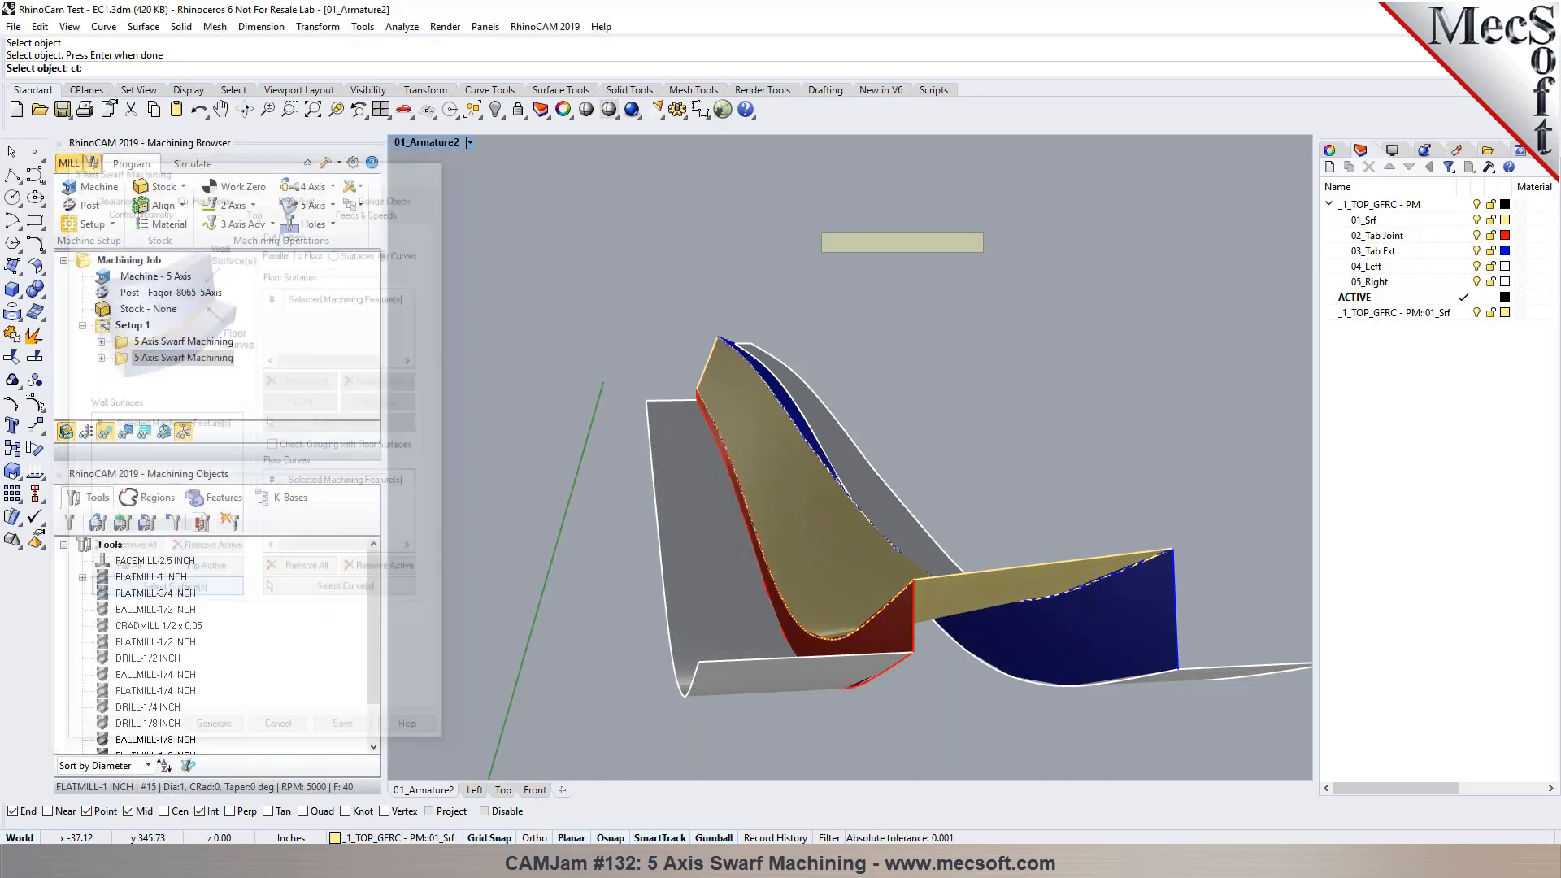
click(782, 621)
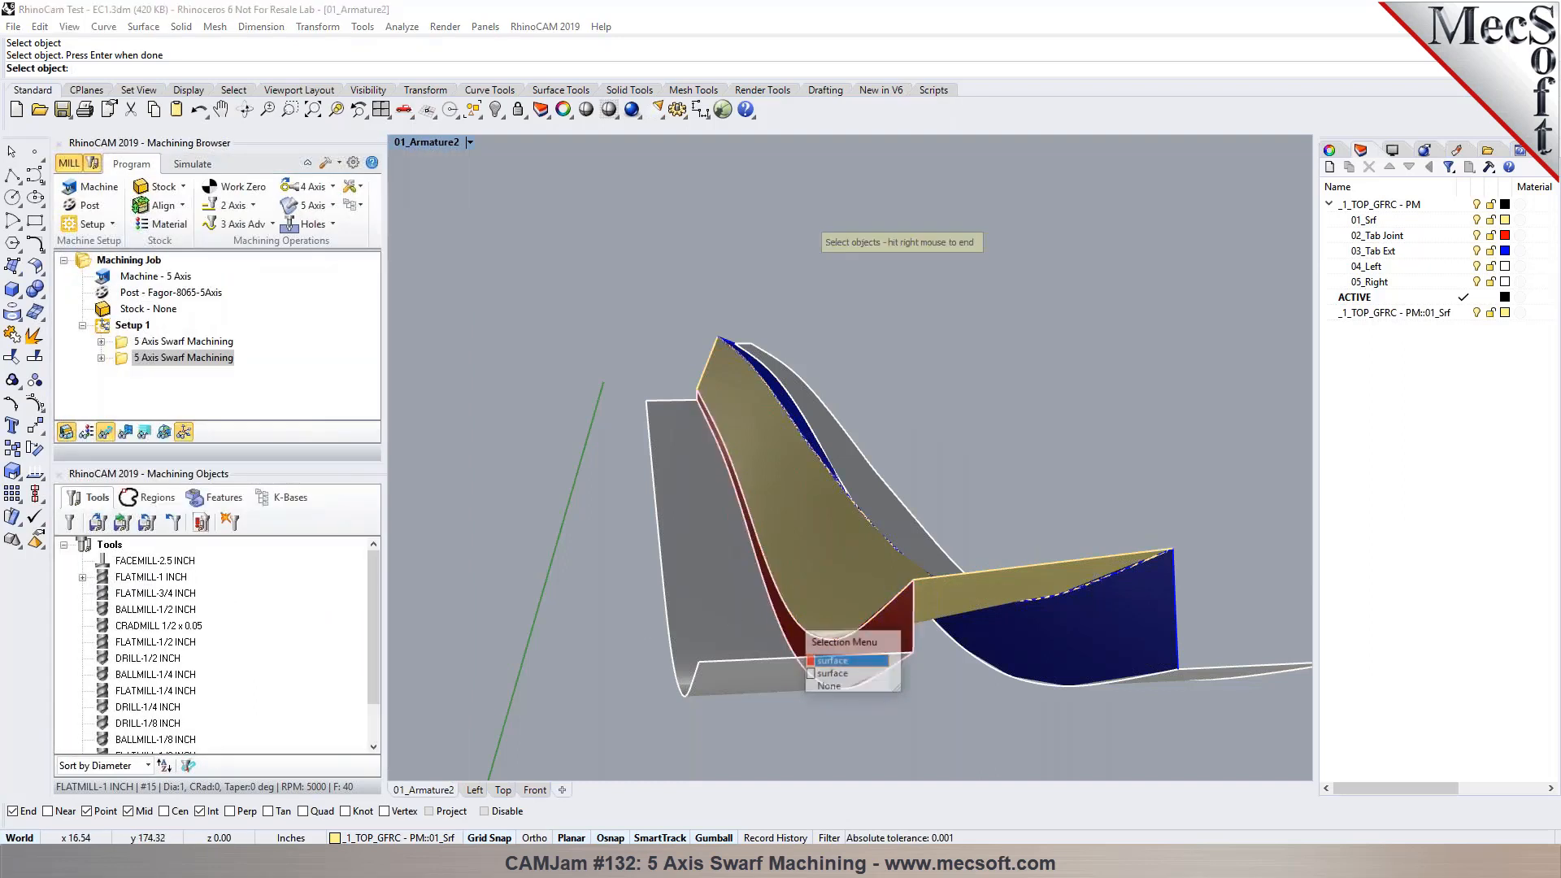
click(824, 661)
right_click(569, 631)
Step: Set the cut pattern parallel to floor surfaces, pick the grey surface beside the red wall as floor, and check both surface directions
scroll(645, 636, up, 5)
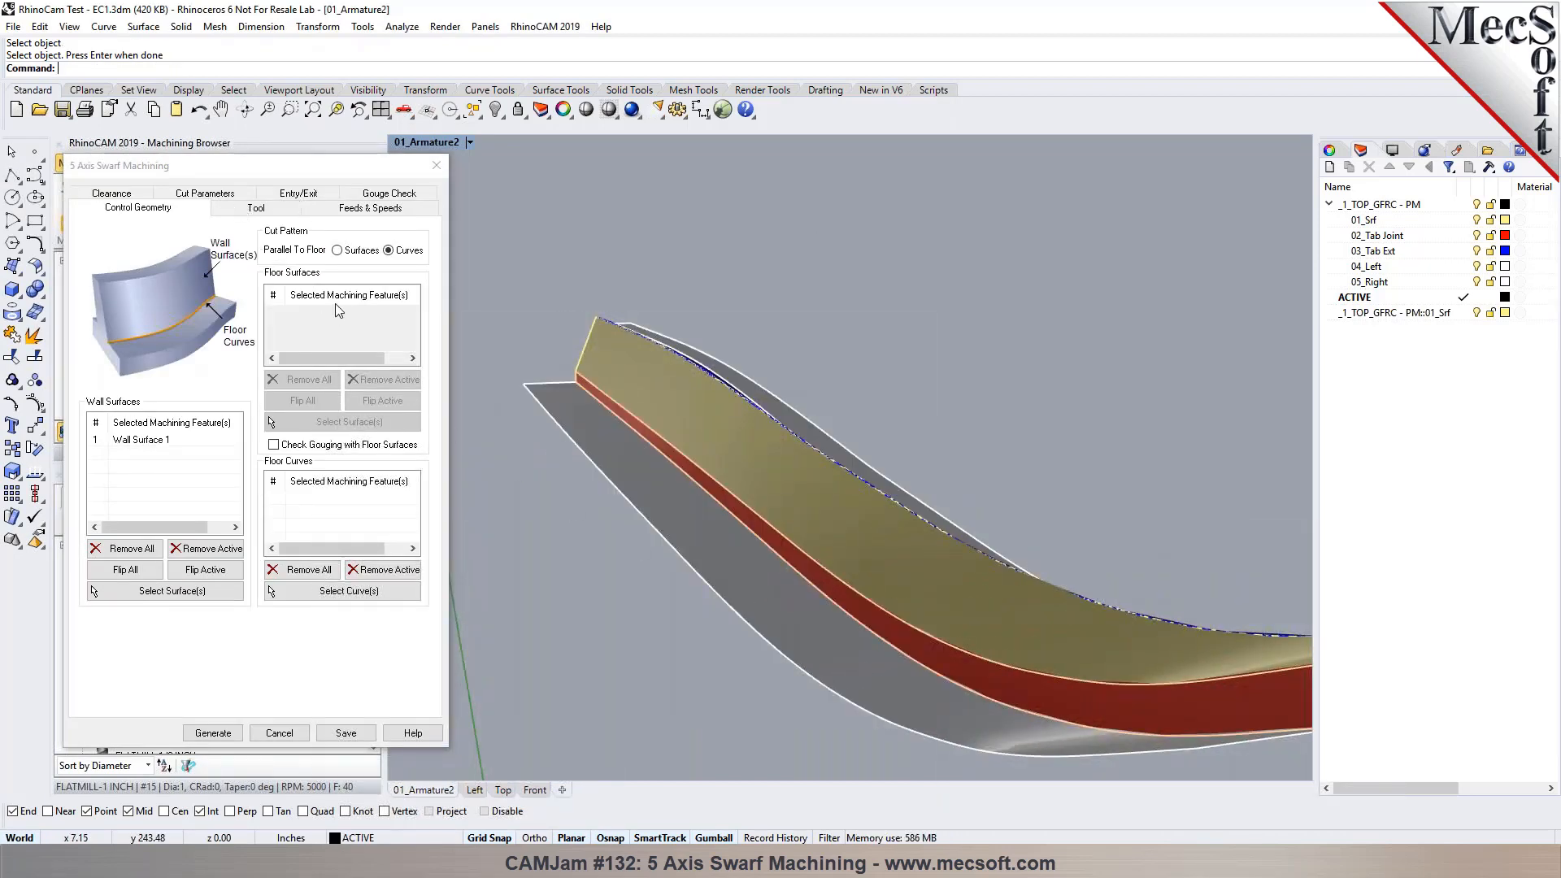
click(337, 250)
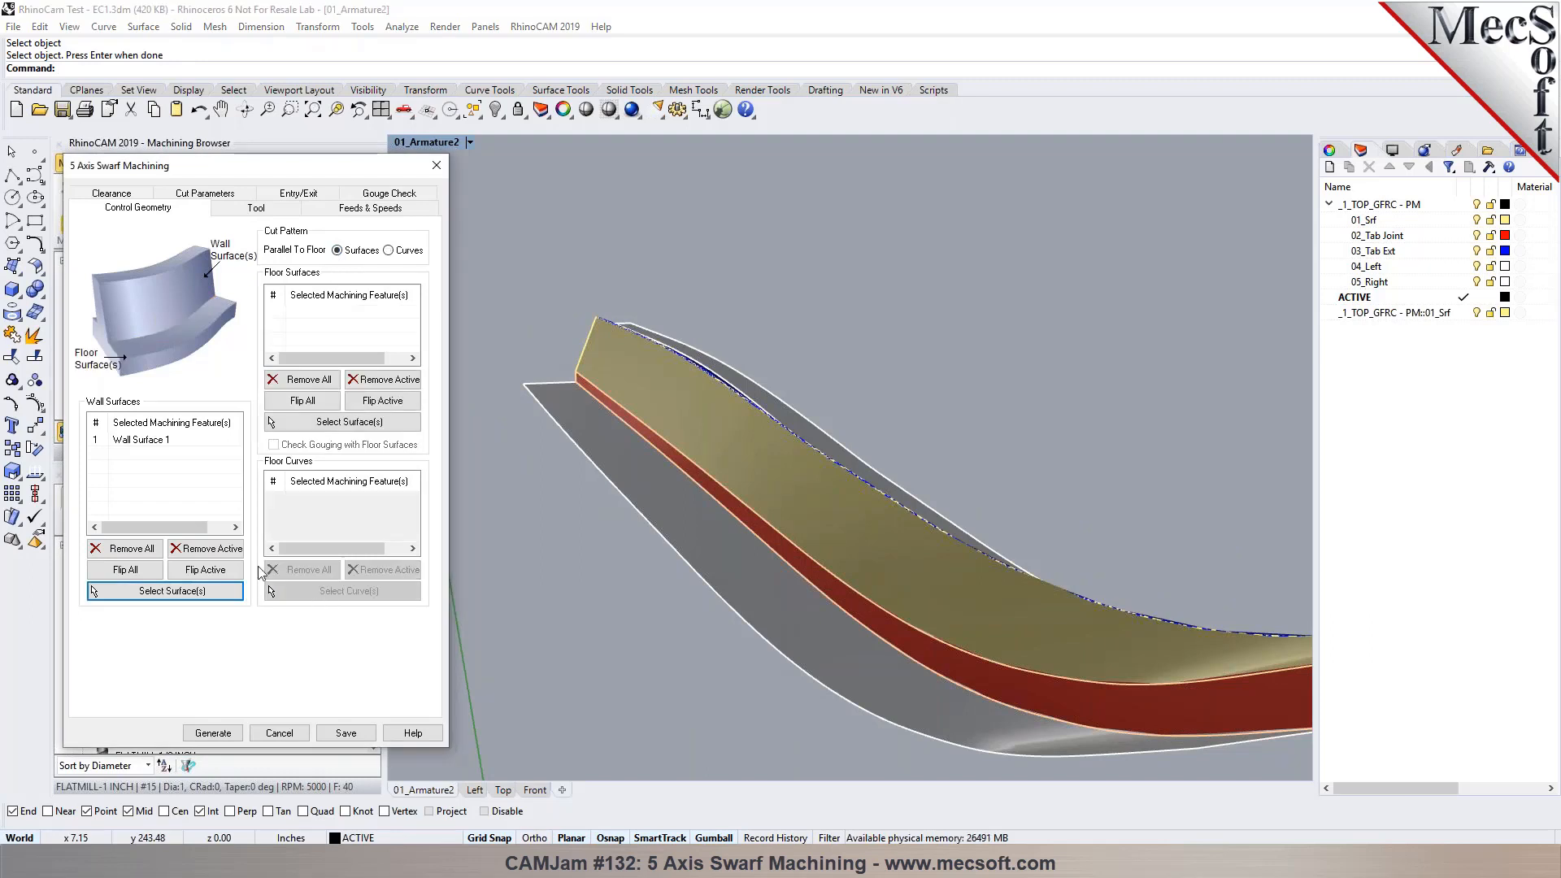
click(342, 421)
click(641, 523)
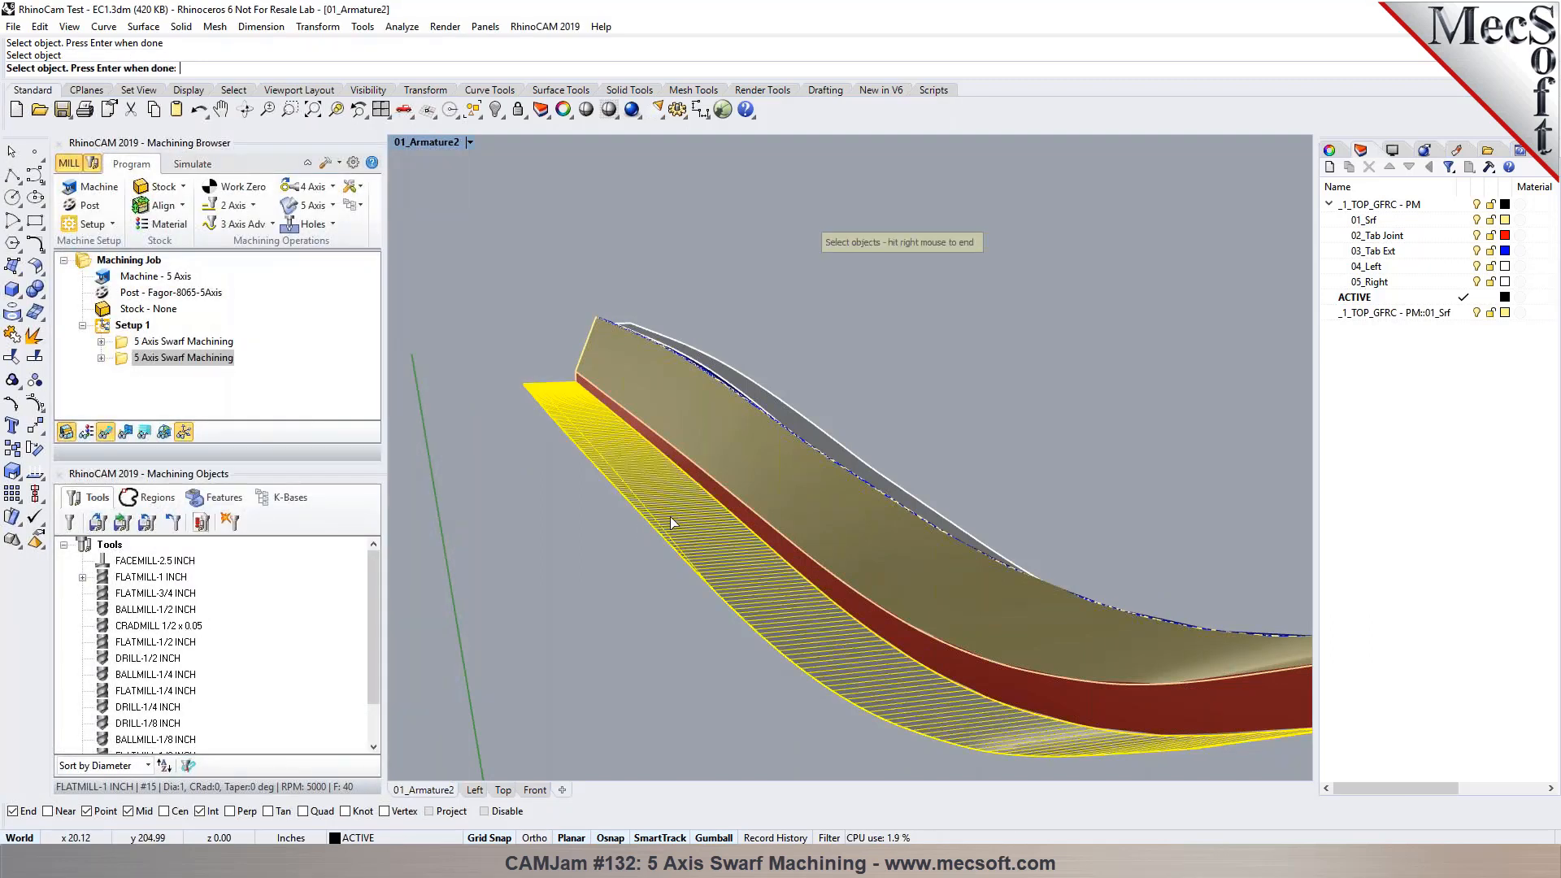
right_click(567, 586)
click(141, 439)
scroll(738, 506, down, 3)
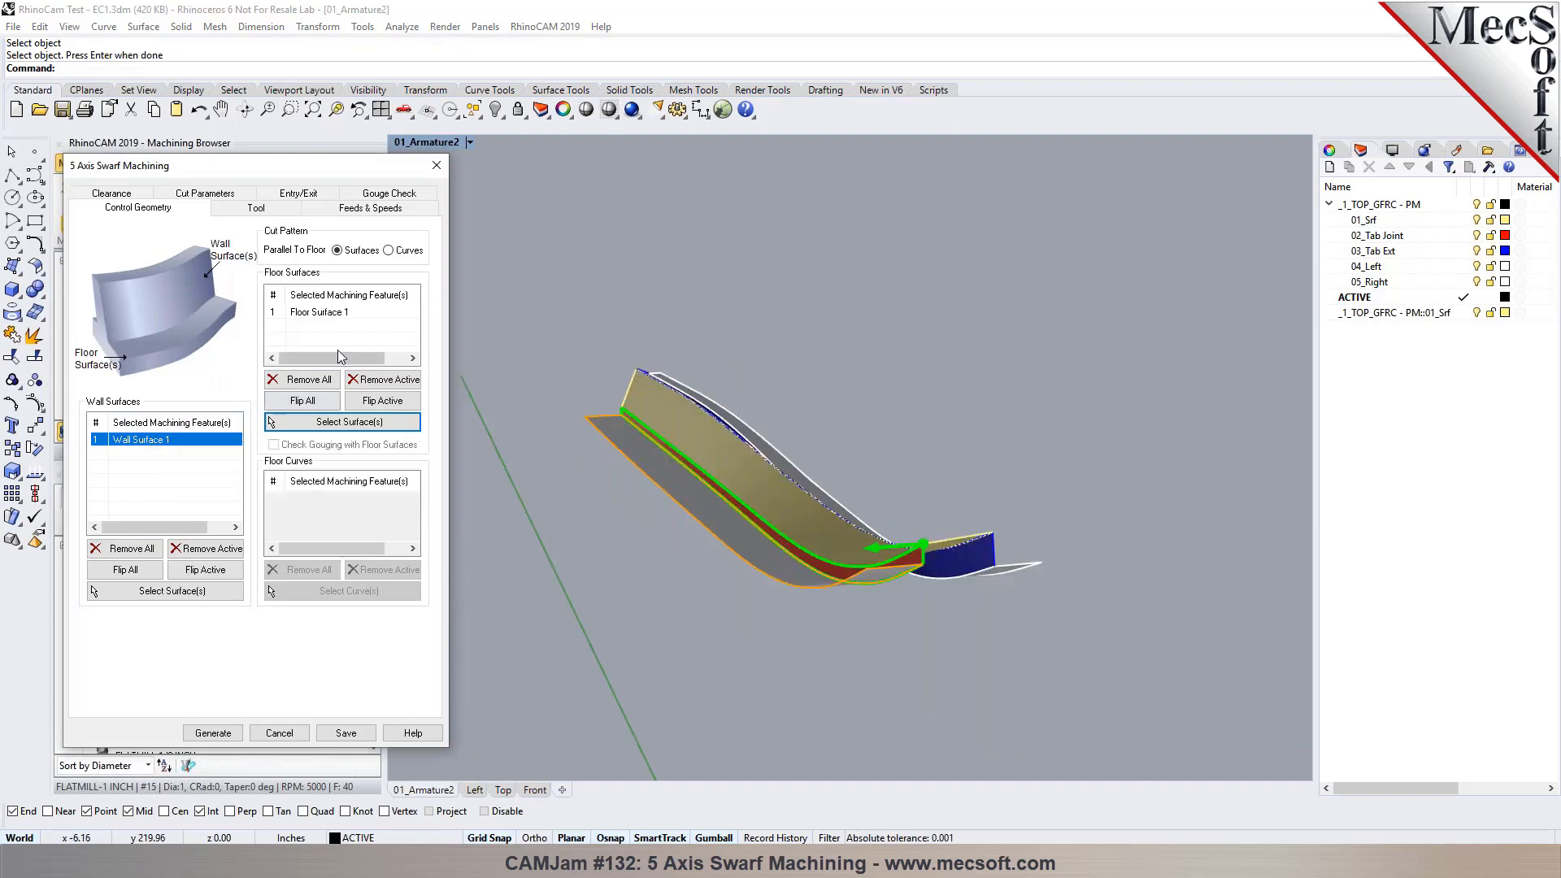
click(319, 312)
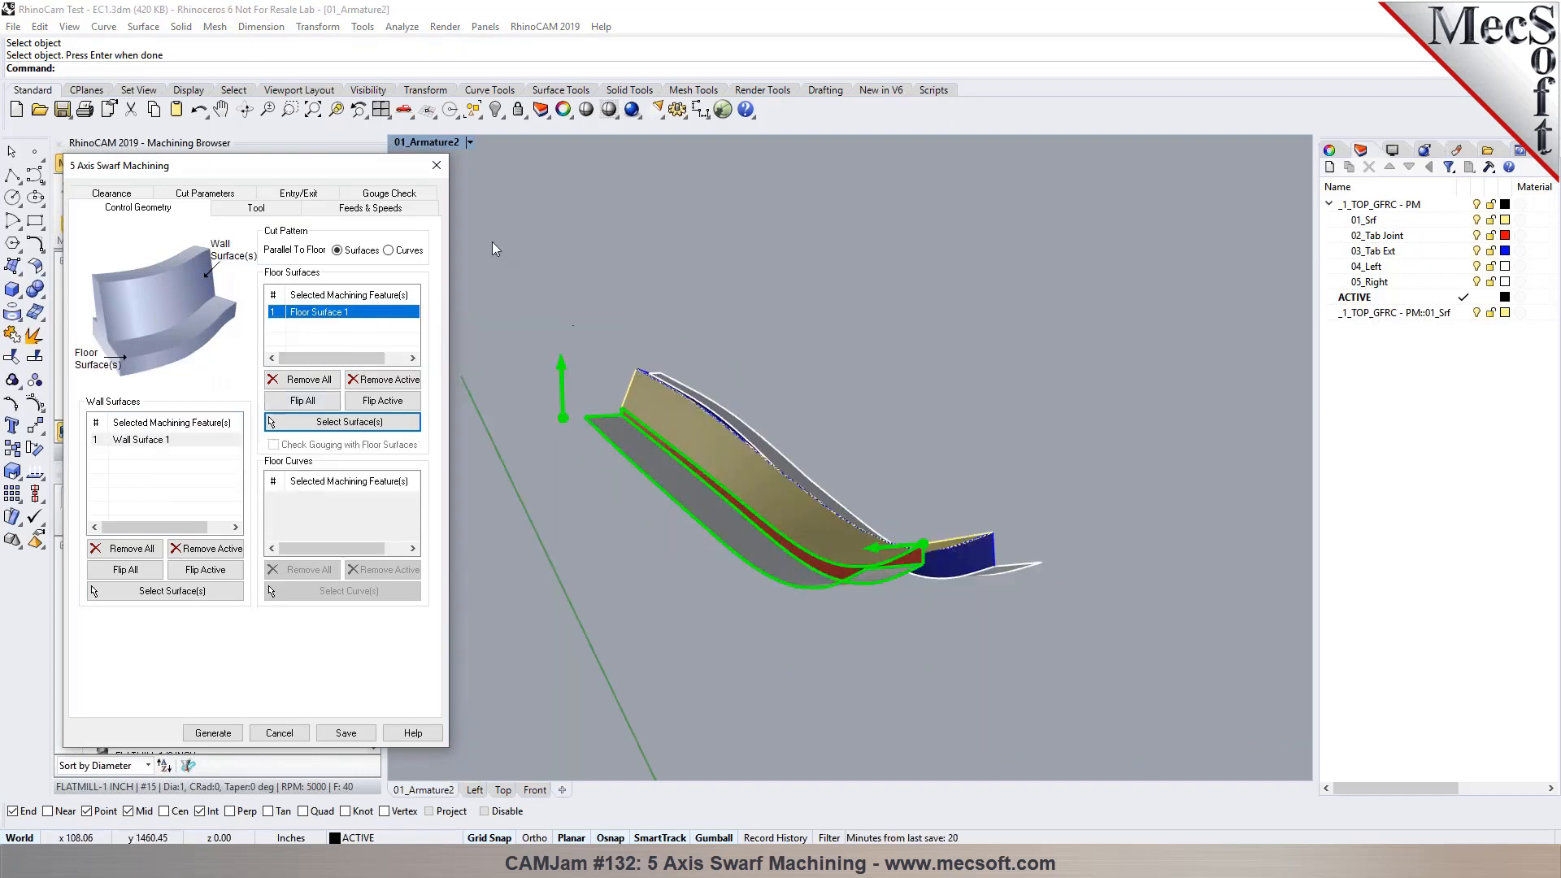
Step: Set the number of cuts to 1 and generate the second swarf toolpath
click(205, 194)
double_click(367, 586)
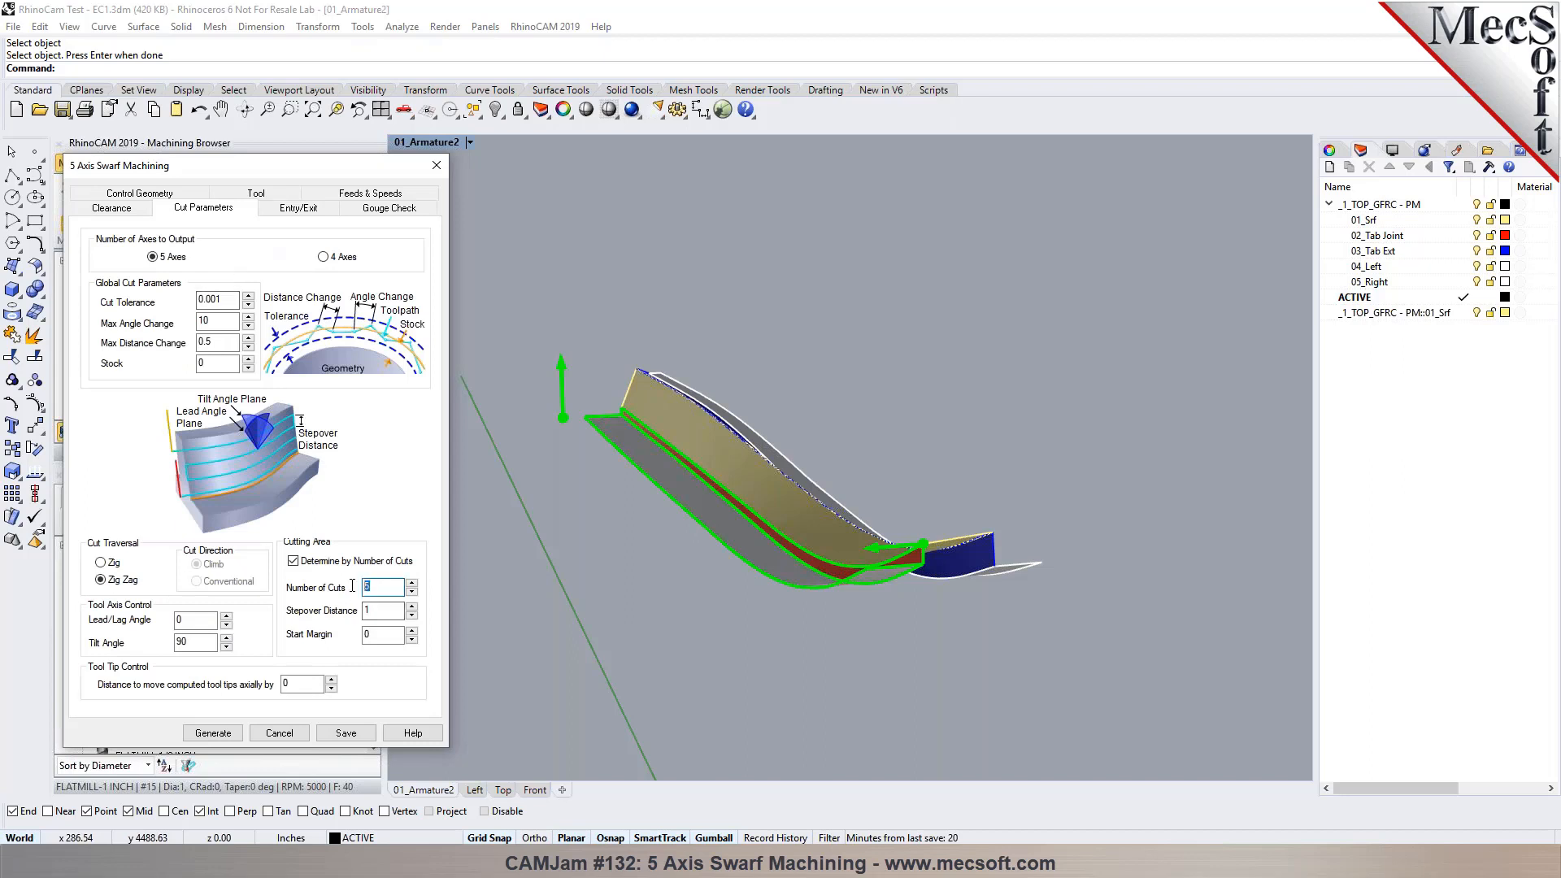
text(1)
click(213, 733)
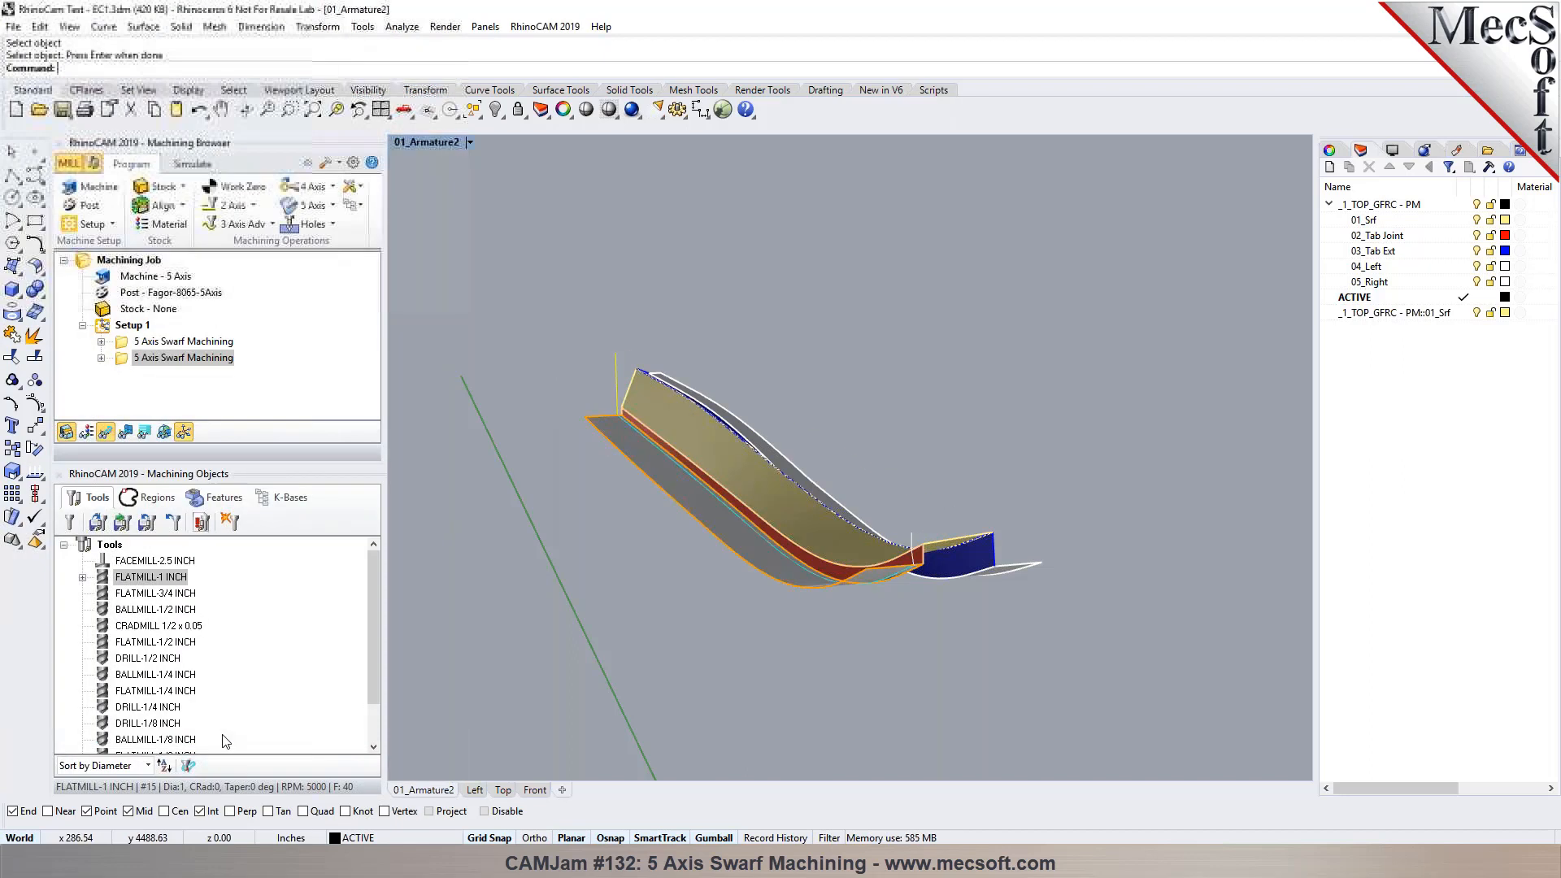
right_drag(787, 680, 760, 569)
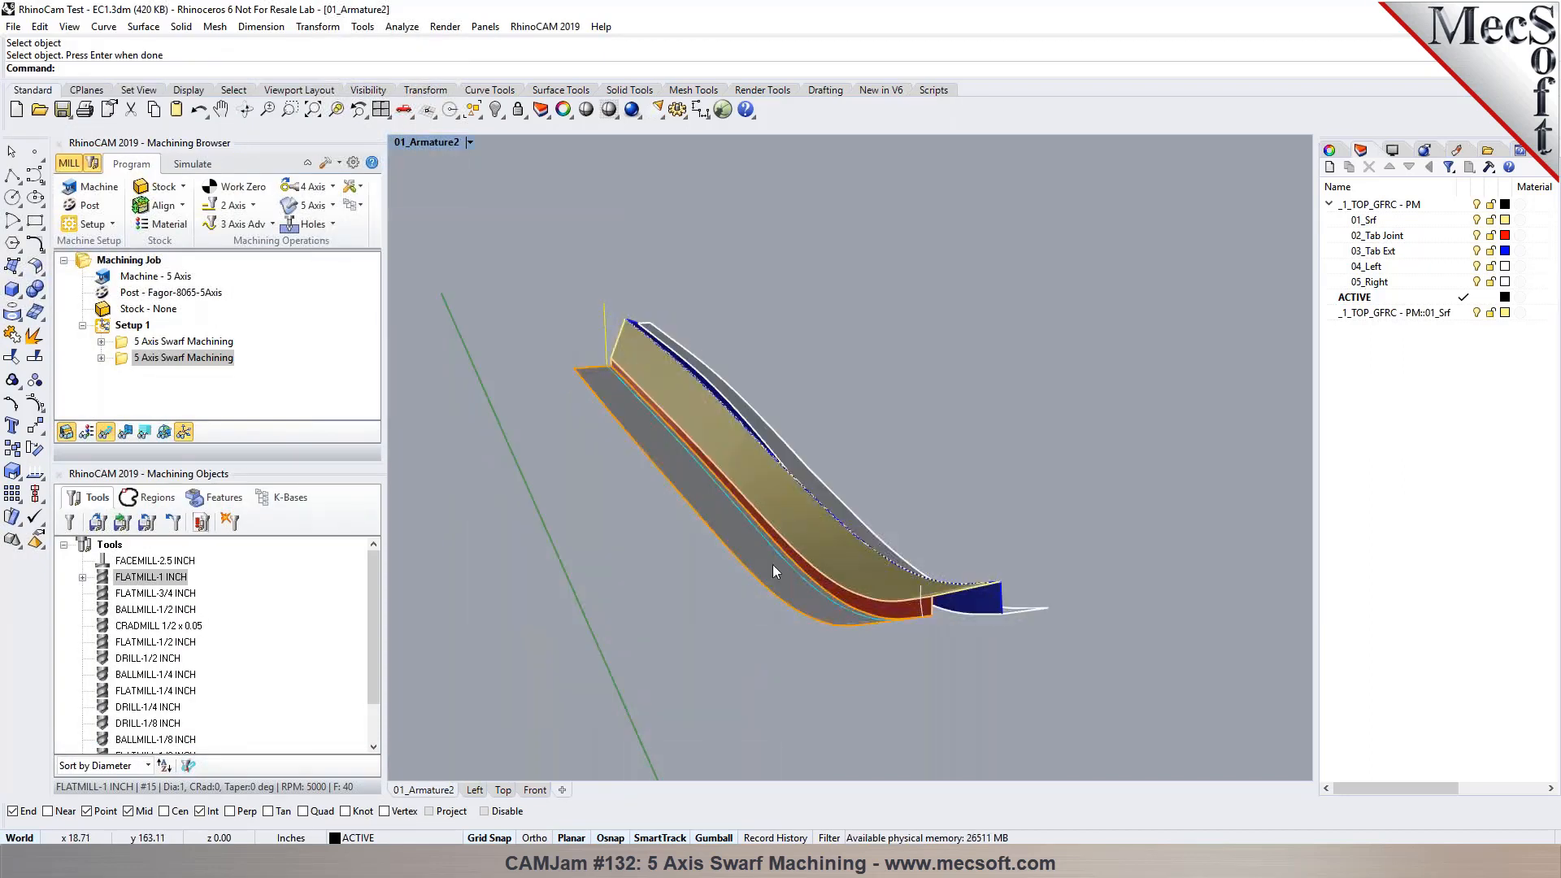
right_drag(928, 603, 793, 603)
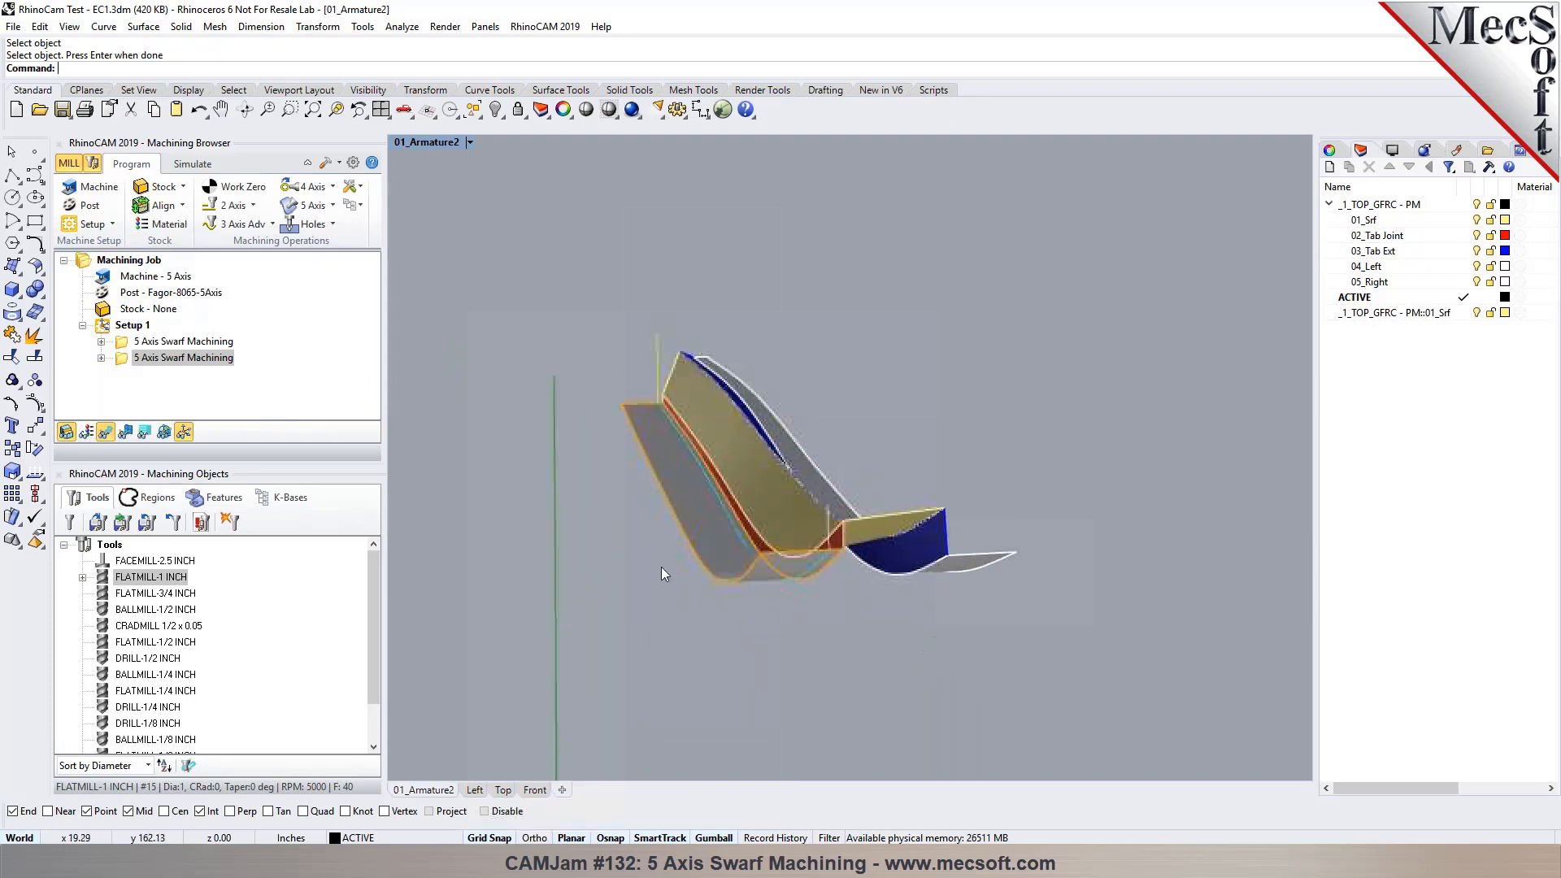
Step: Evaluate the coordinates of the part's upper corner and set the tool change point Z to 25 in the machine tool setup
click(91, 186)
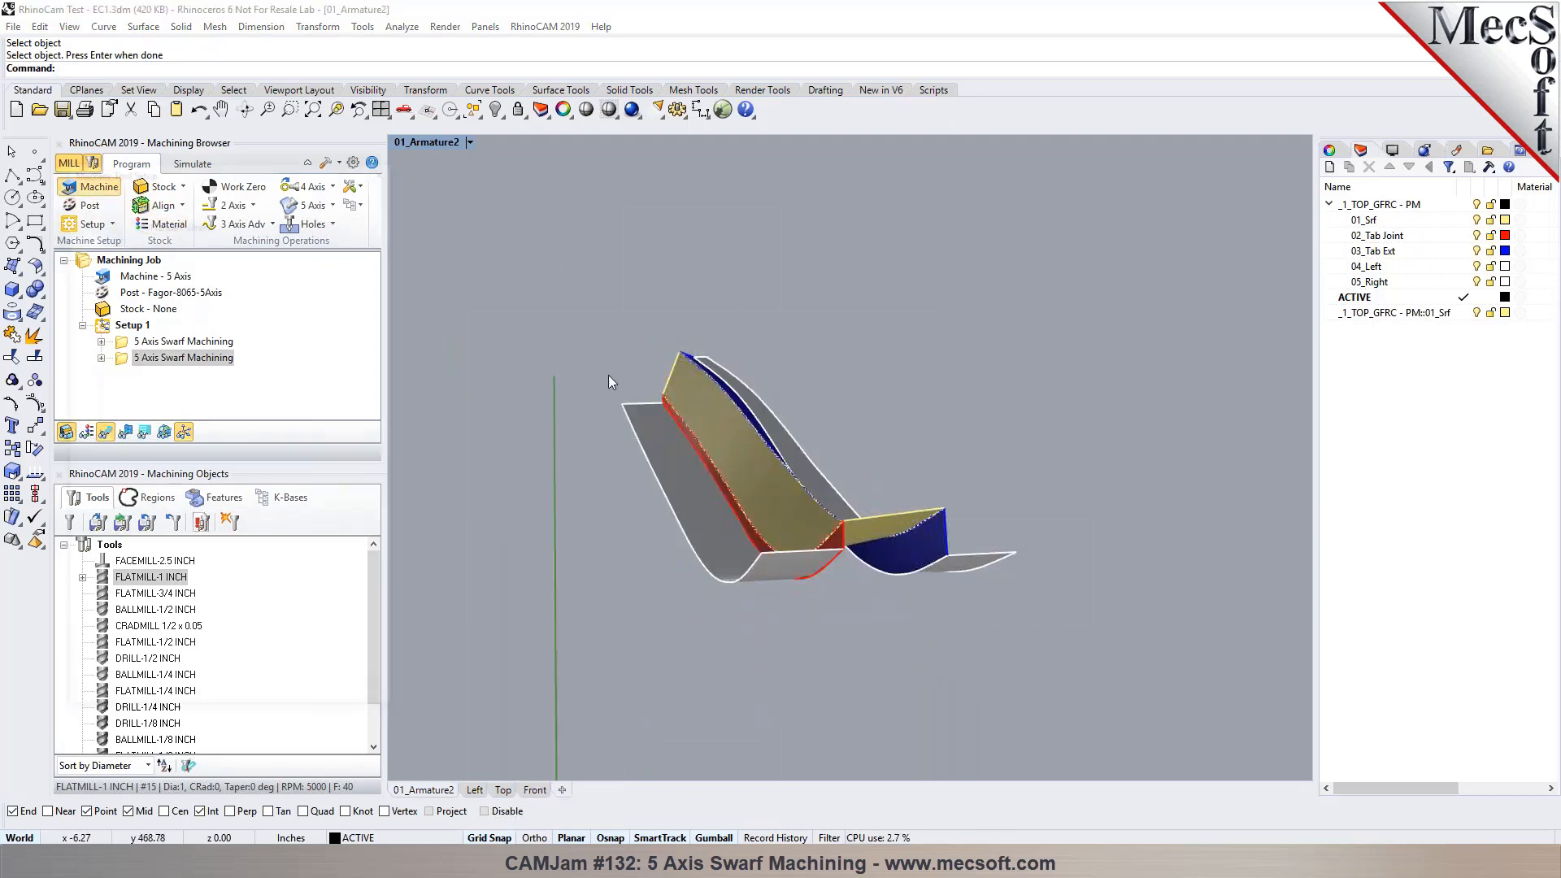
right_drag(915, 511, 863, 531)
click(403, 27)
click(420, 45)
click(860, 516)
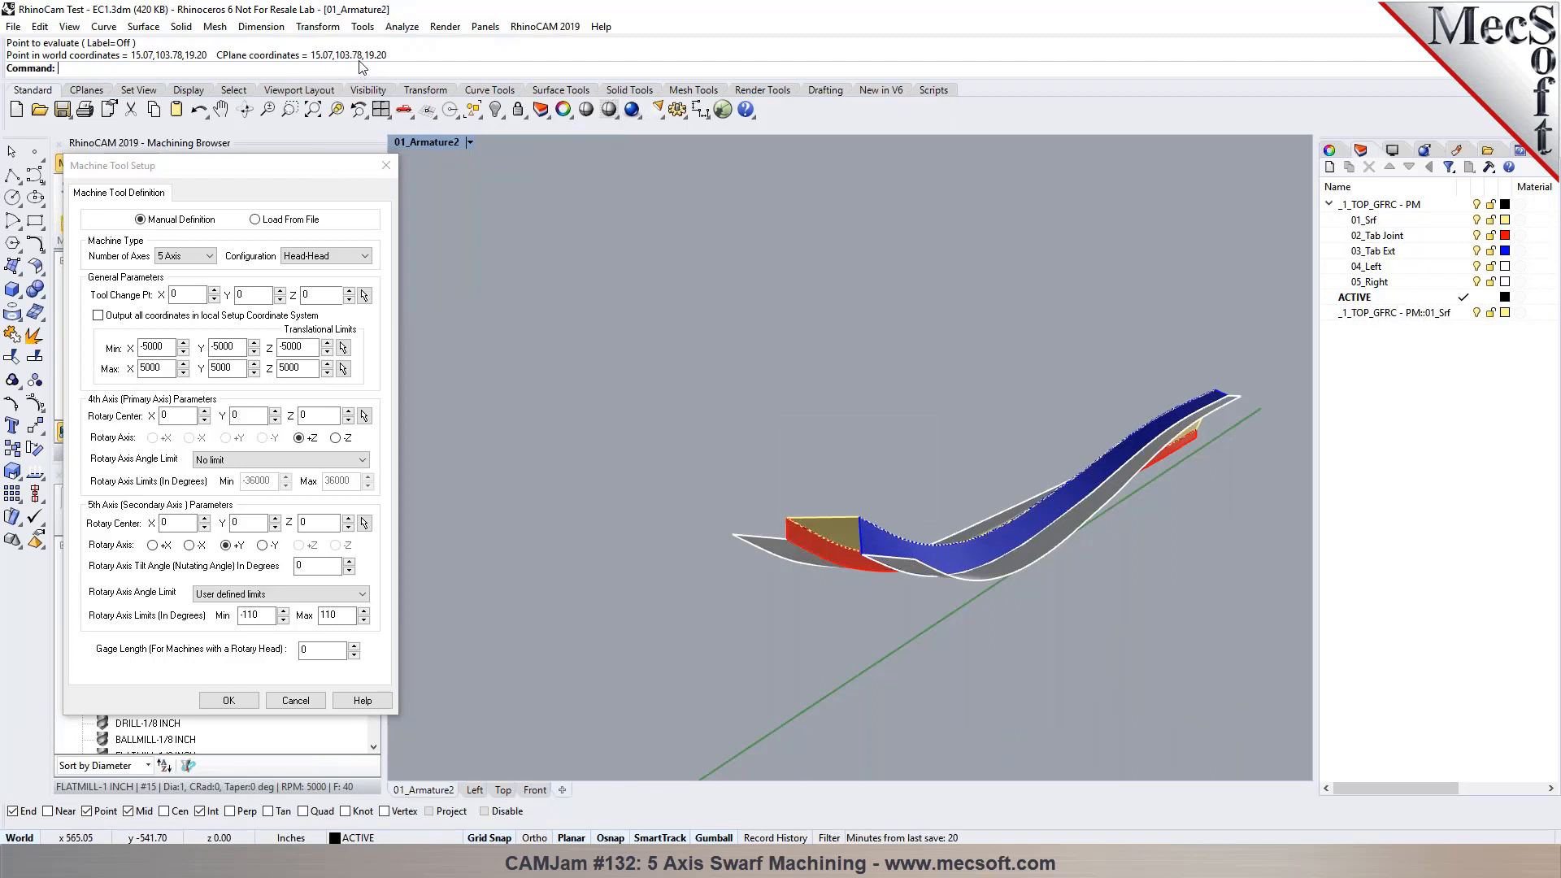
click(318, 295)
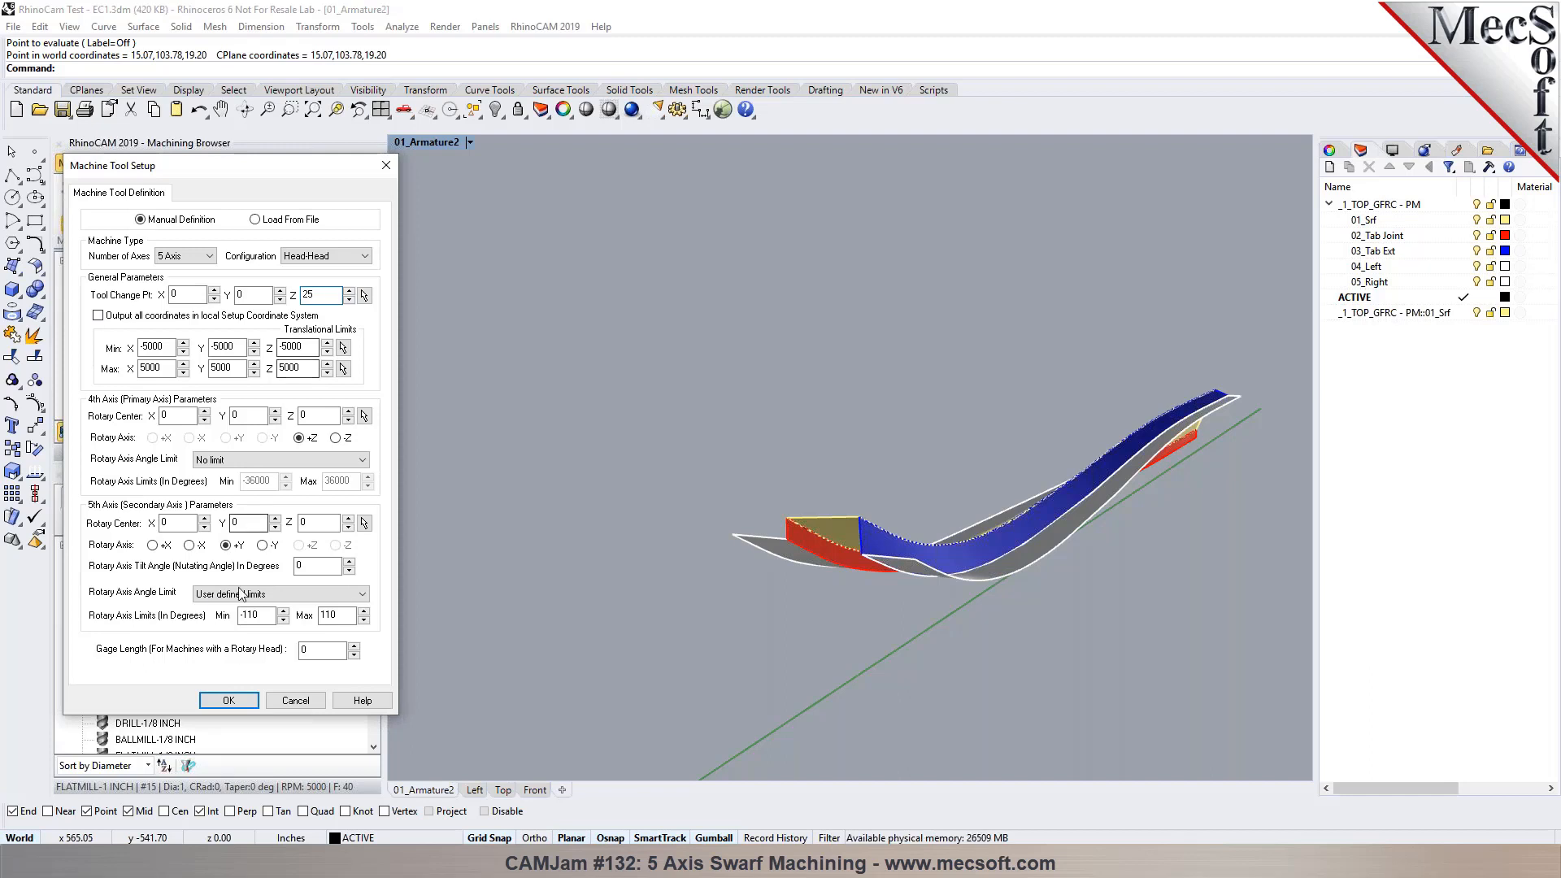
click(239, 699)
Step: Regenerate the second swarf operation and examine its moves from and back to the tool change point
click(184, 341)
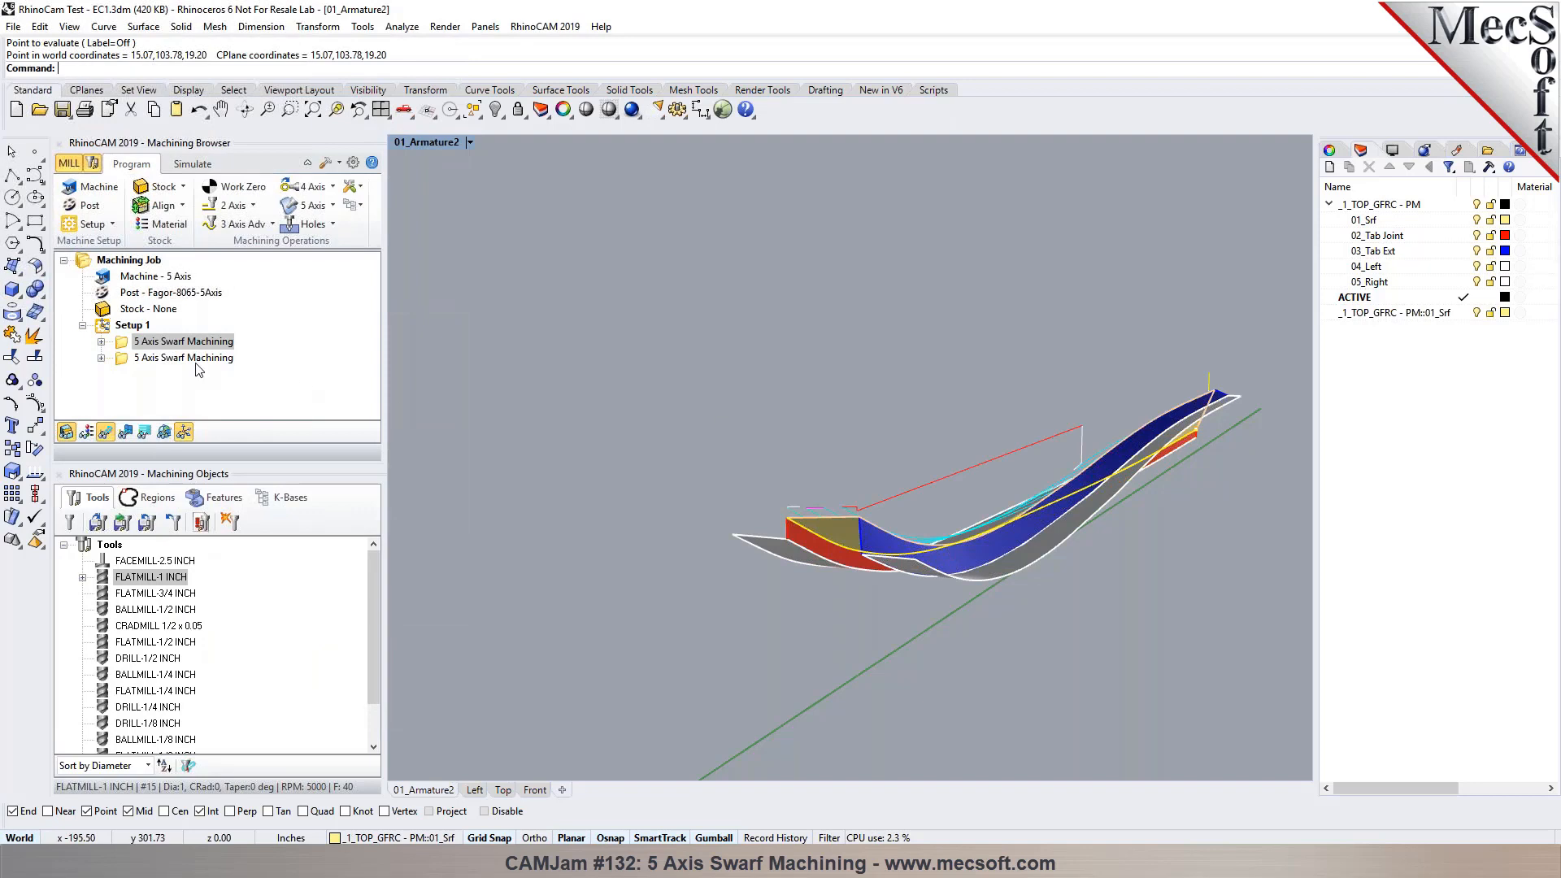
click(202, 357)
right_click(205, 358)
click(236, 378)
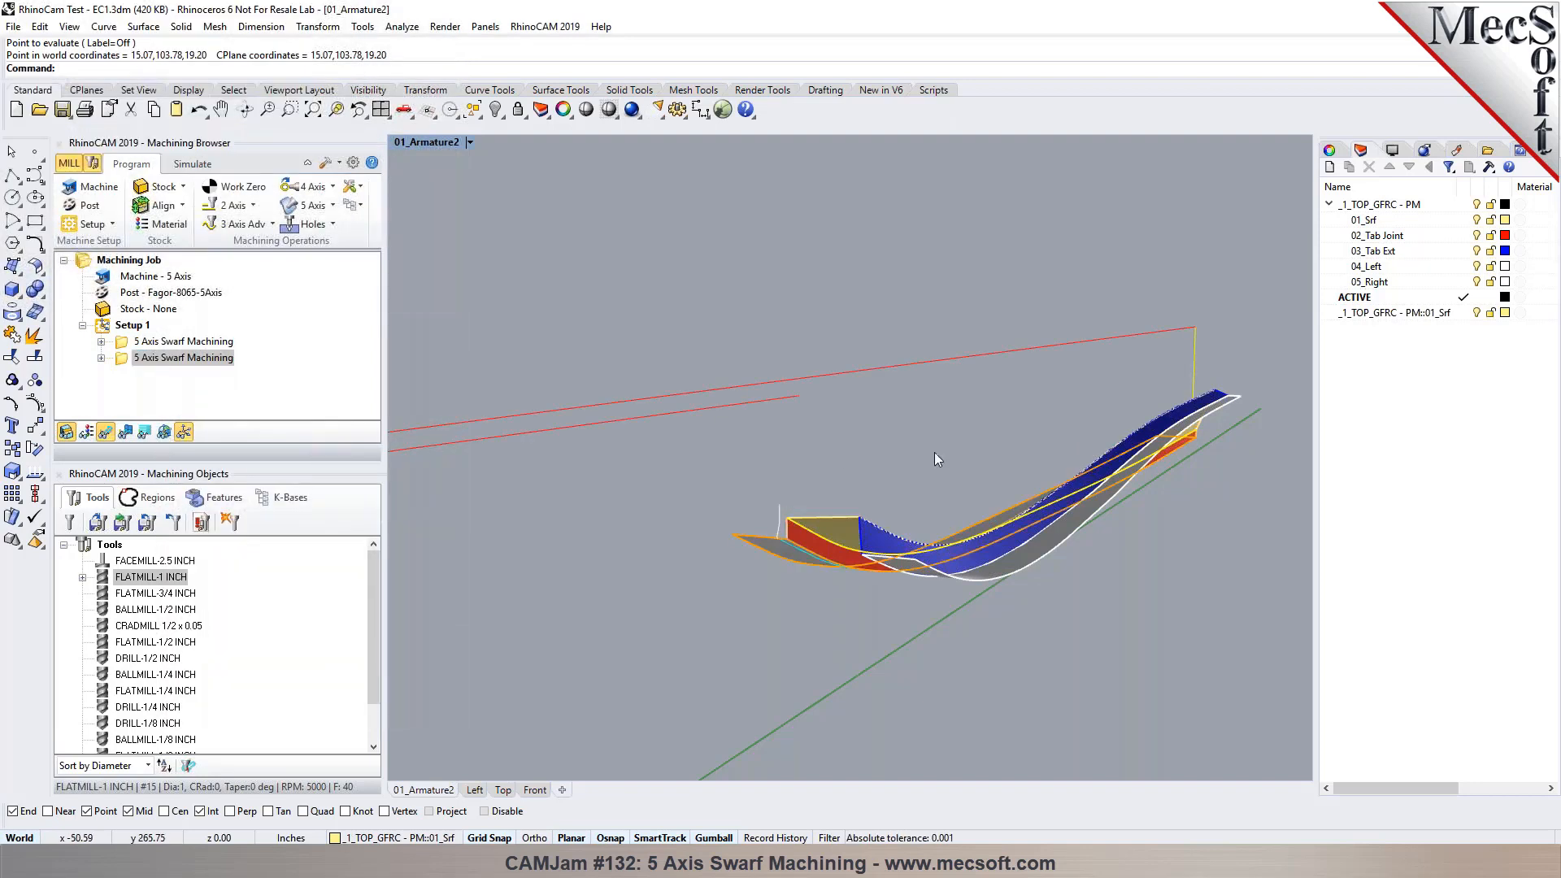
scroll(842, 452, down, 5)
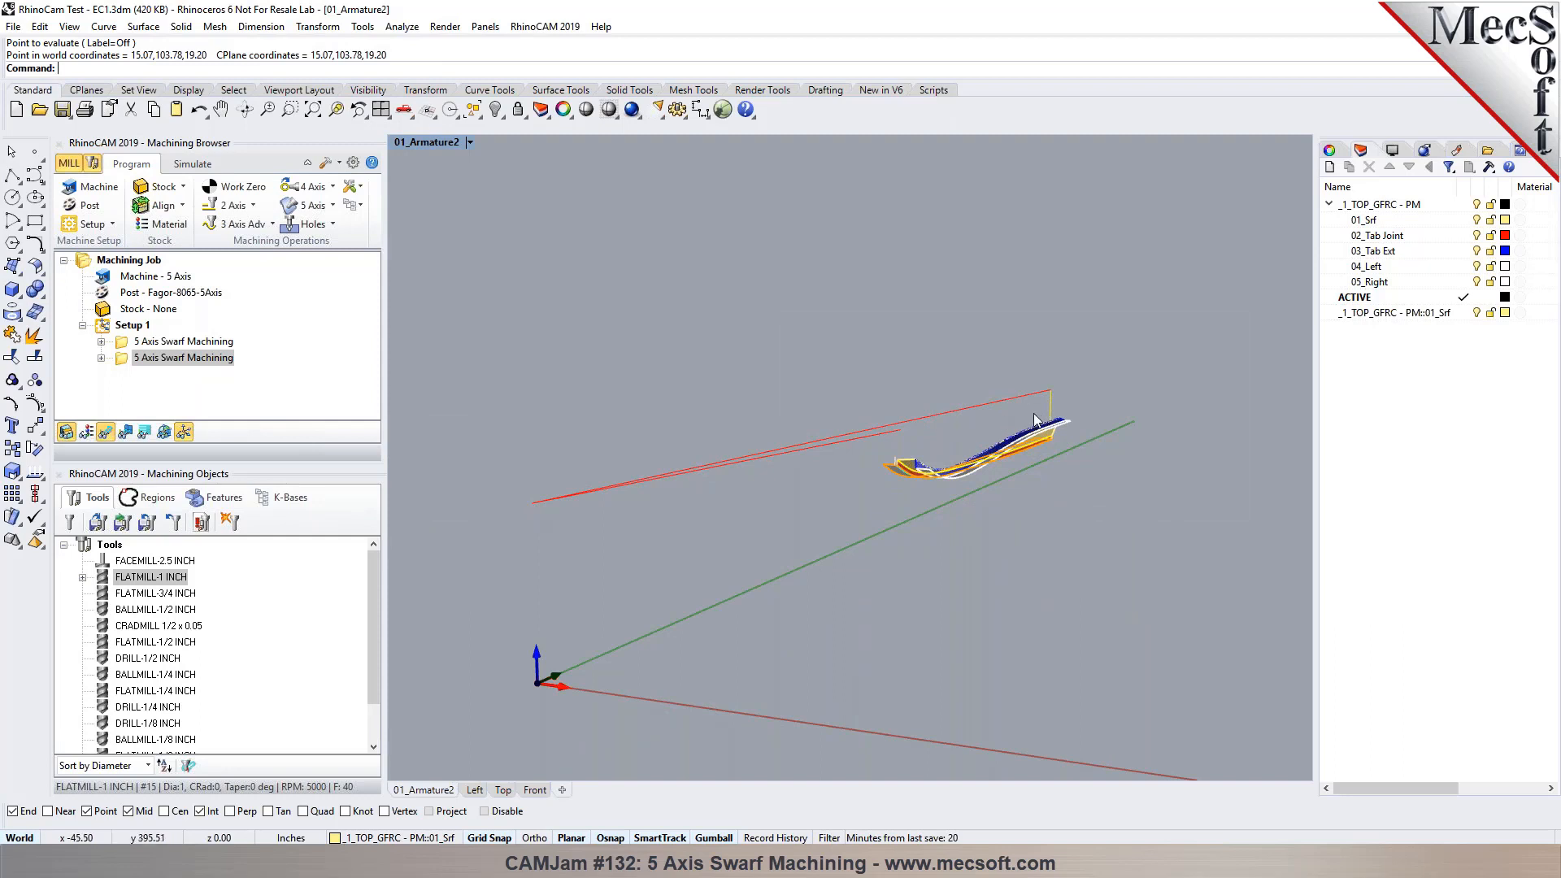
mouse_move(987, 533)
right_down()
mouse_move(1031, 488)
mouse_move(1035, 542)
mouse_move(1016, 537)
right_up()
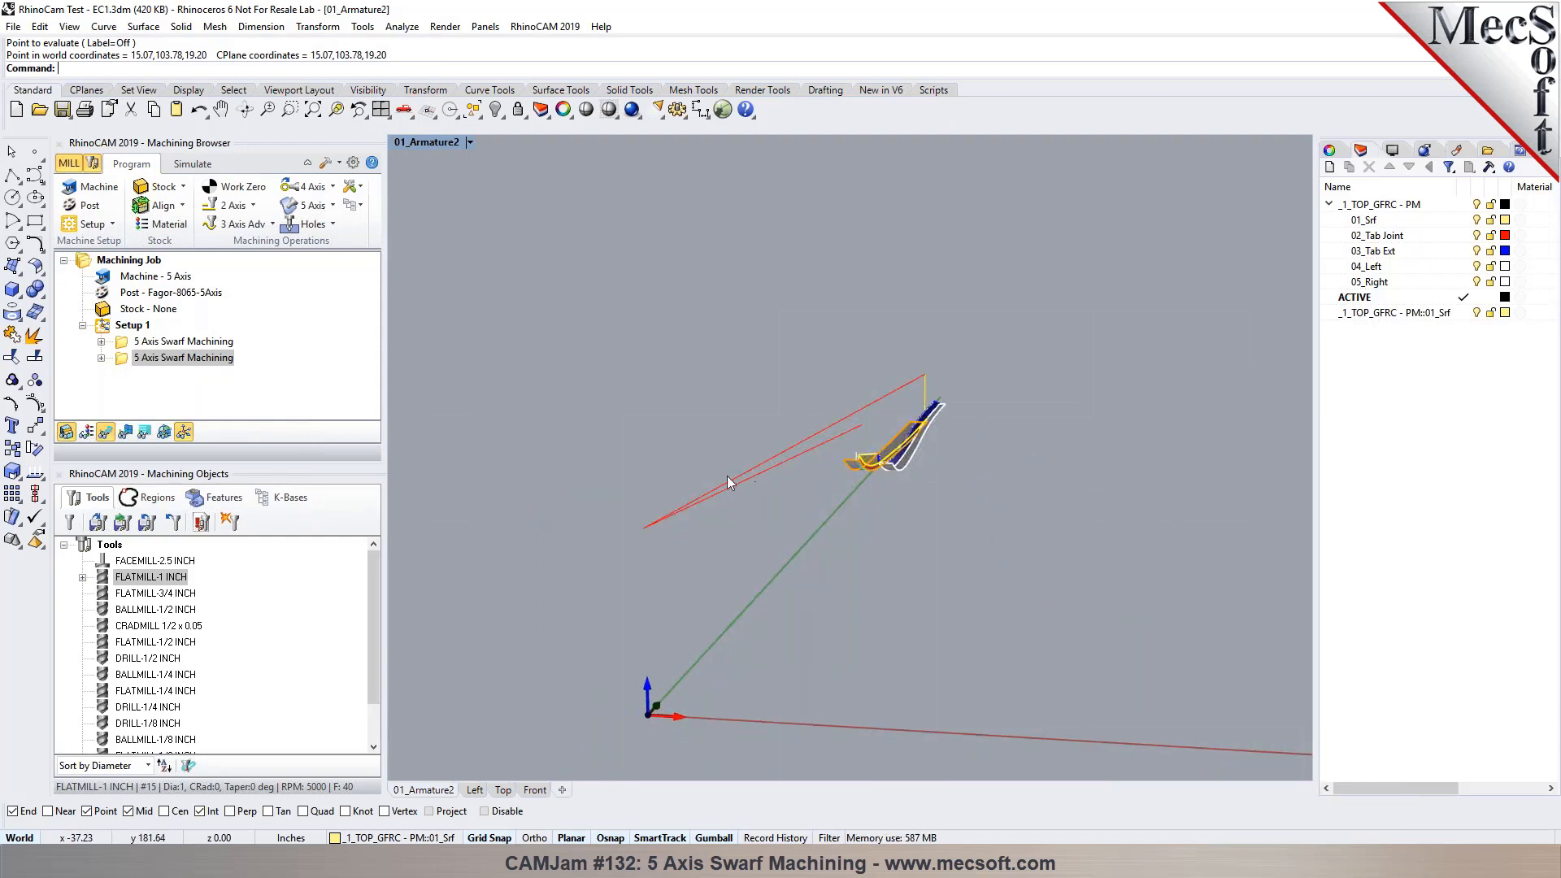
mouse_move(842, 433)
right_down()
mouse_move(883, 501)
mouse_move(870, 431)
right_up()
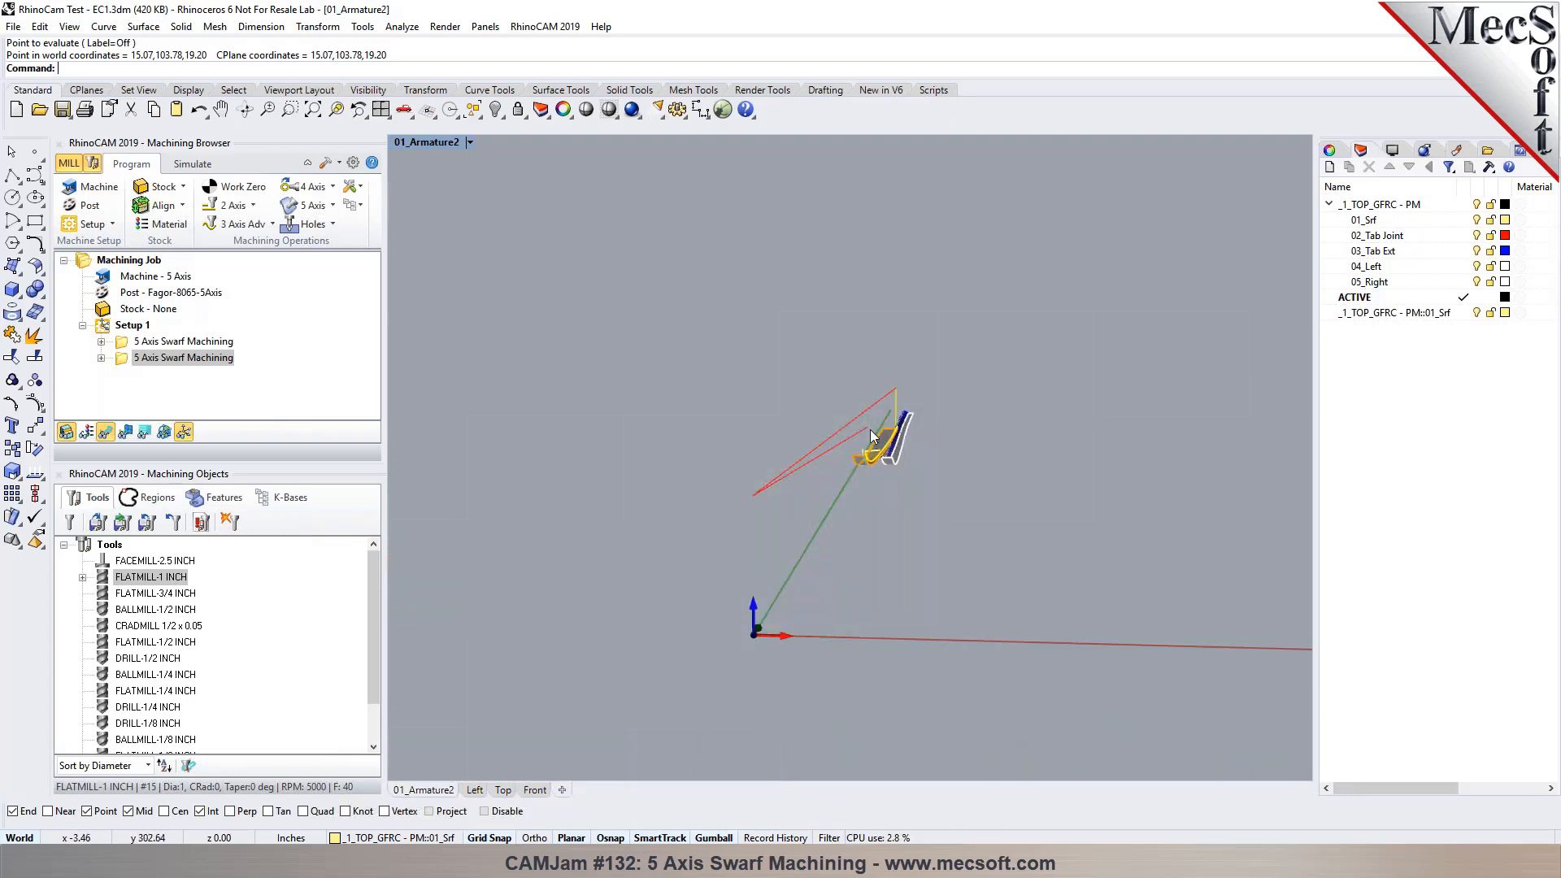
Step: Simulate the second swarf operation and examine the tool's travel between the tool change point and the part
click(193, 164)
click(188, 207)
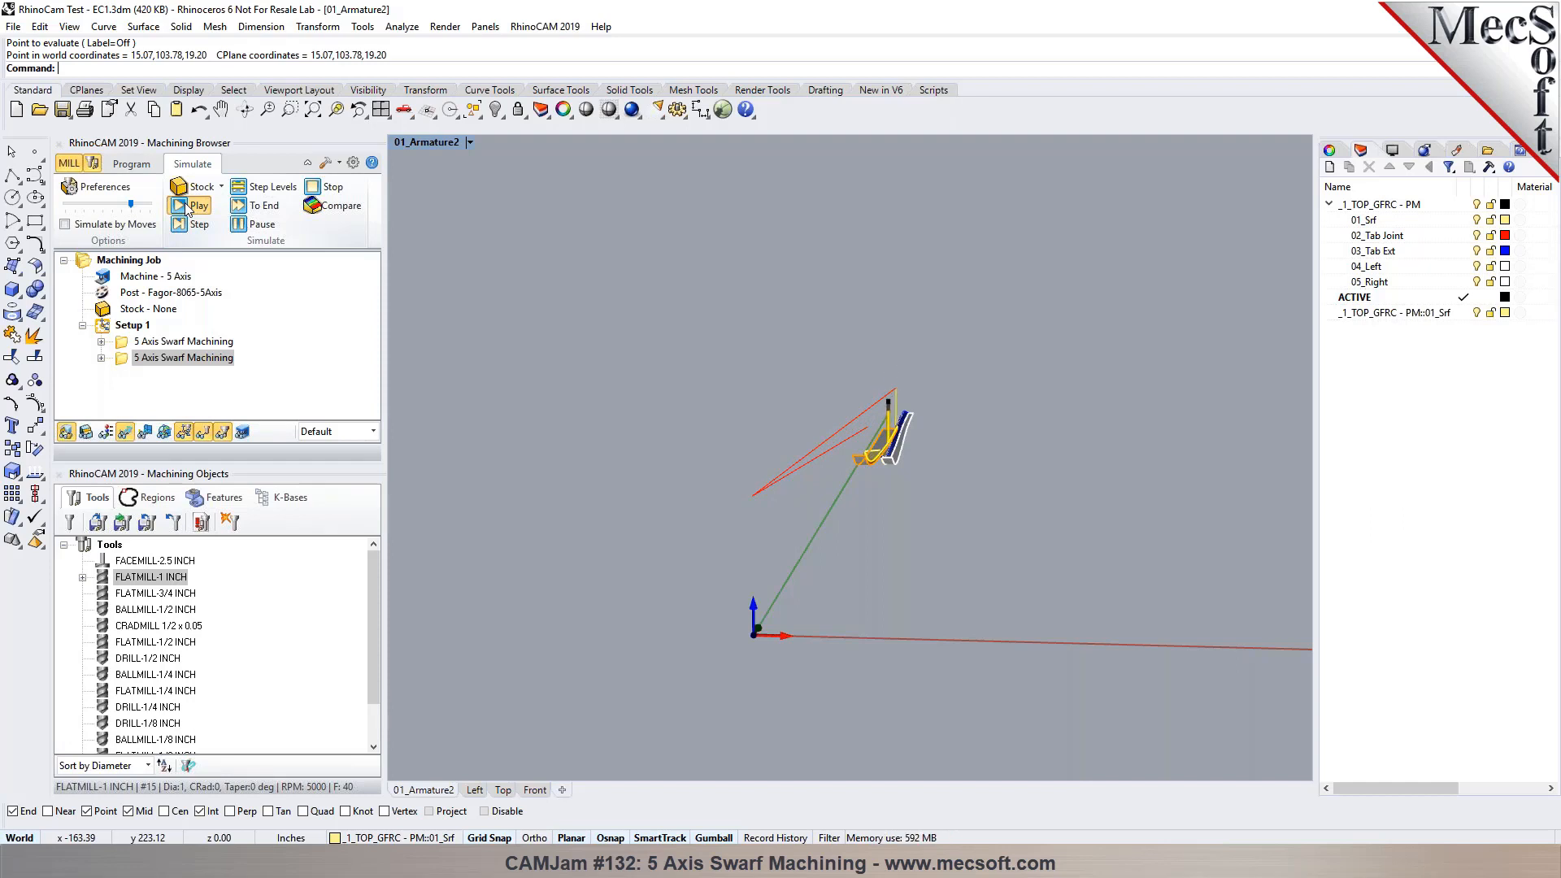
scroll(871, 395, up, 7)
right_drag(826, 442, 788, 500)
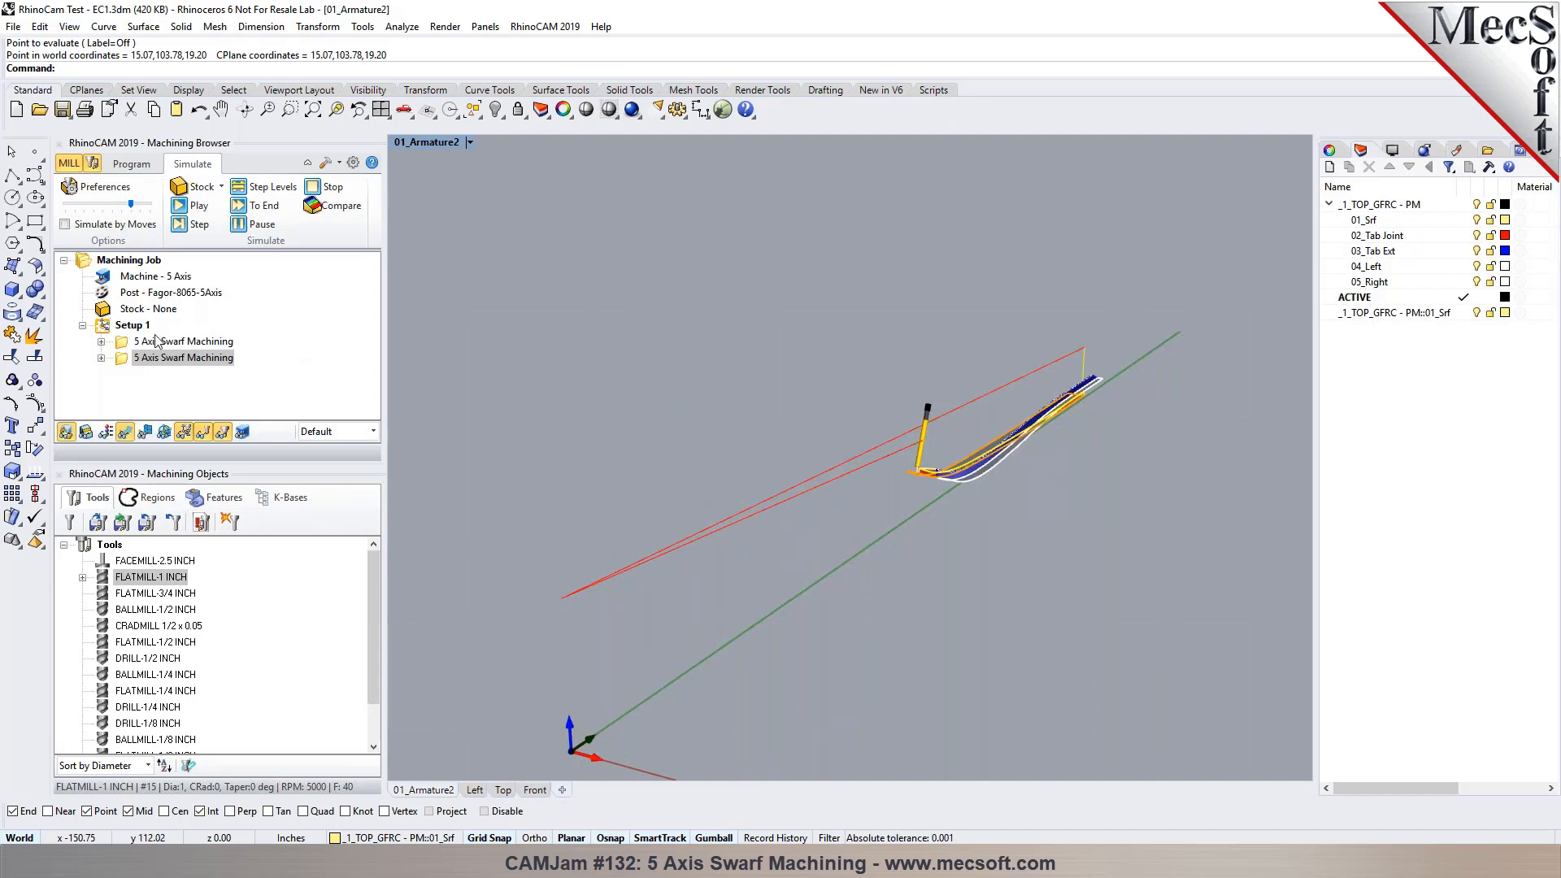
Step: Set the tool change point Z to 0 in the machine tool setup and regenerate the second swarf operation
click(131, 163)
click(99, 188)
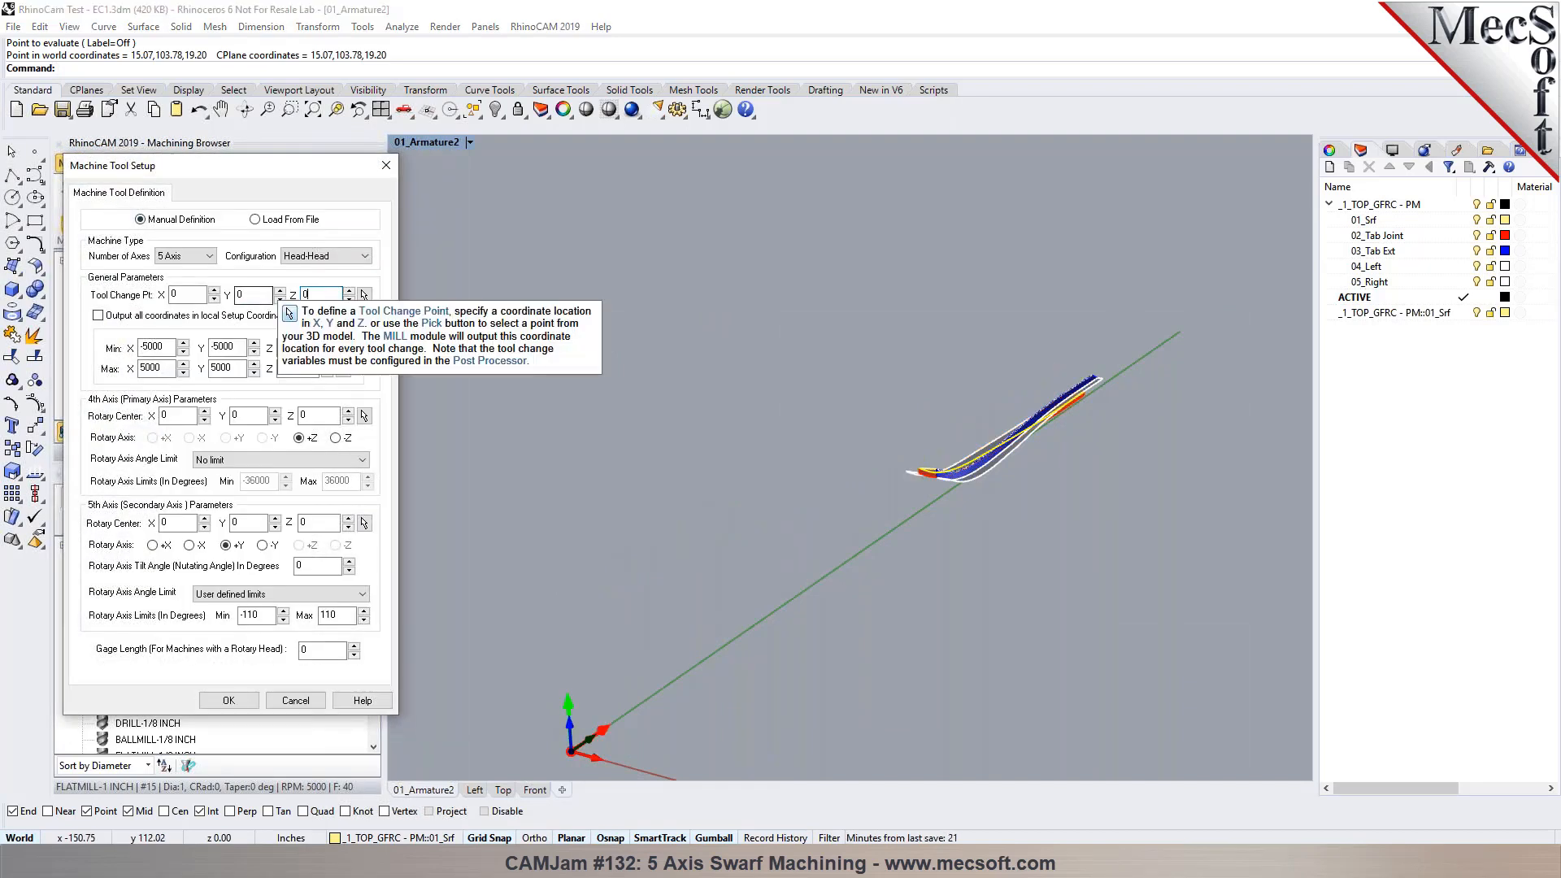
click(227, 702)
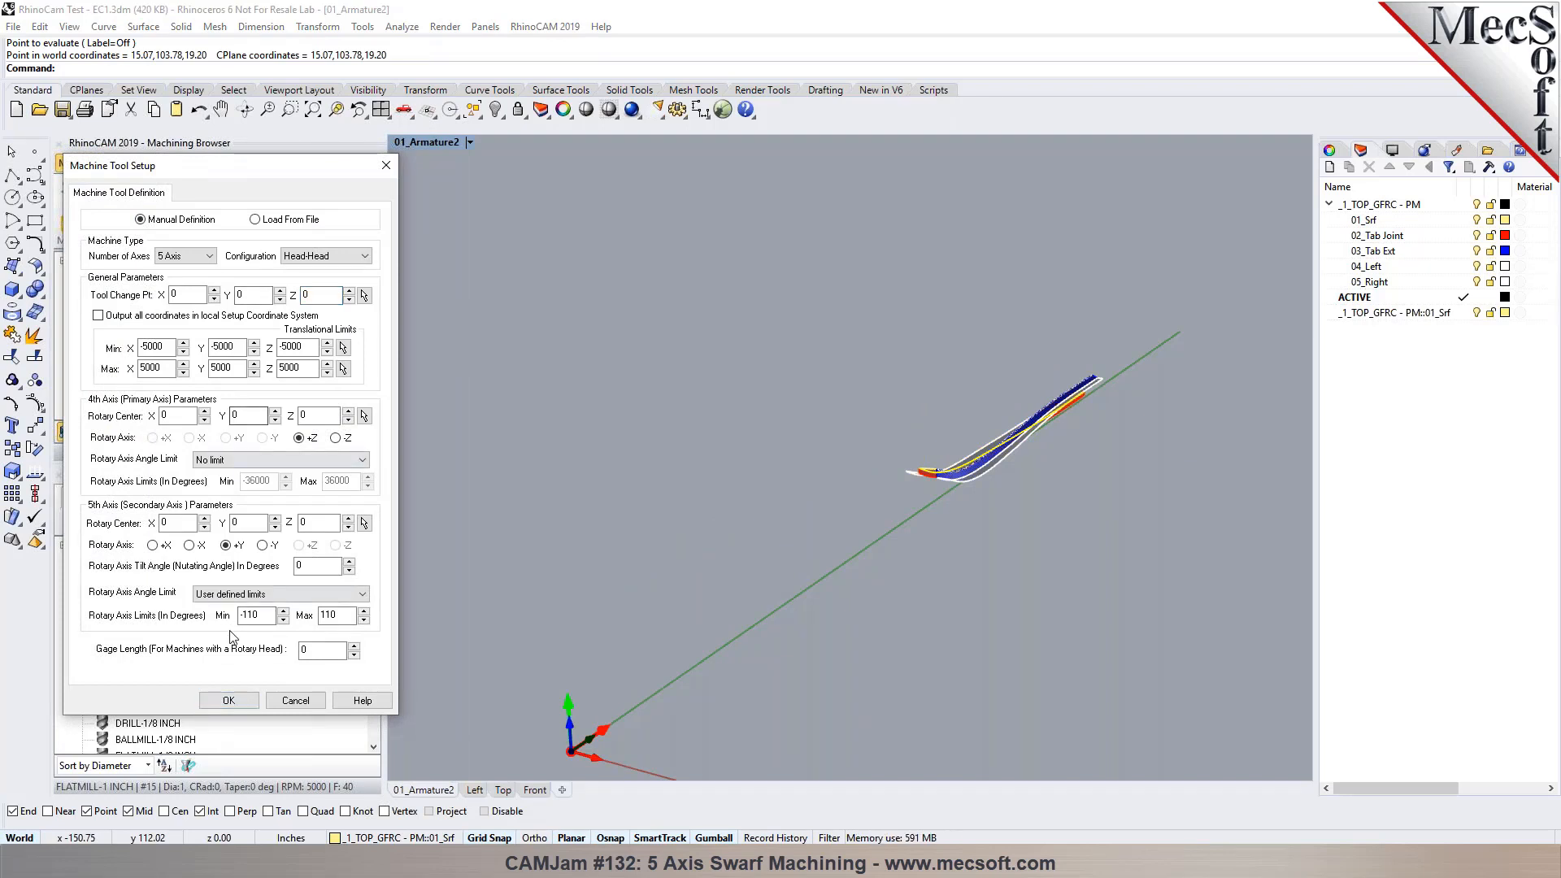
click(242, 702)
right_click(208, 363)
click(218, 376)
Step: Set the second swarf operation's clearance plane offset to Part Max + Dist with a value of 10 and generate the toolpath
double_click(187, 359)
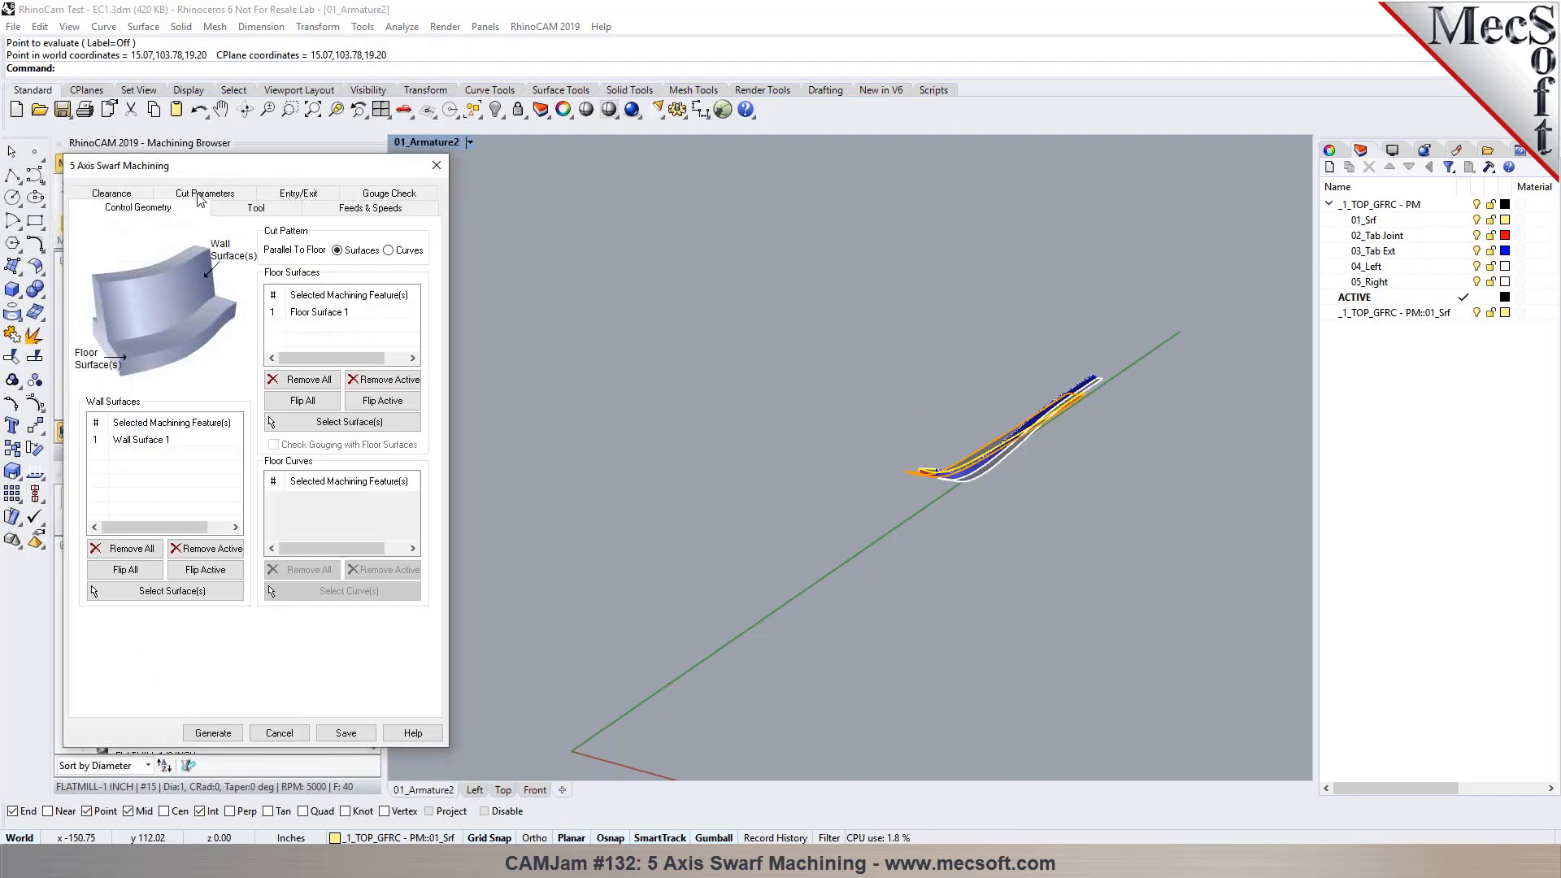
click(130, 195)
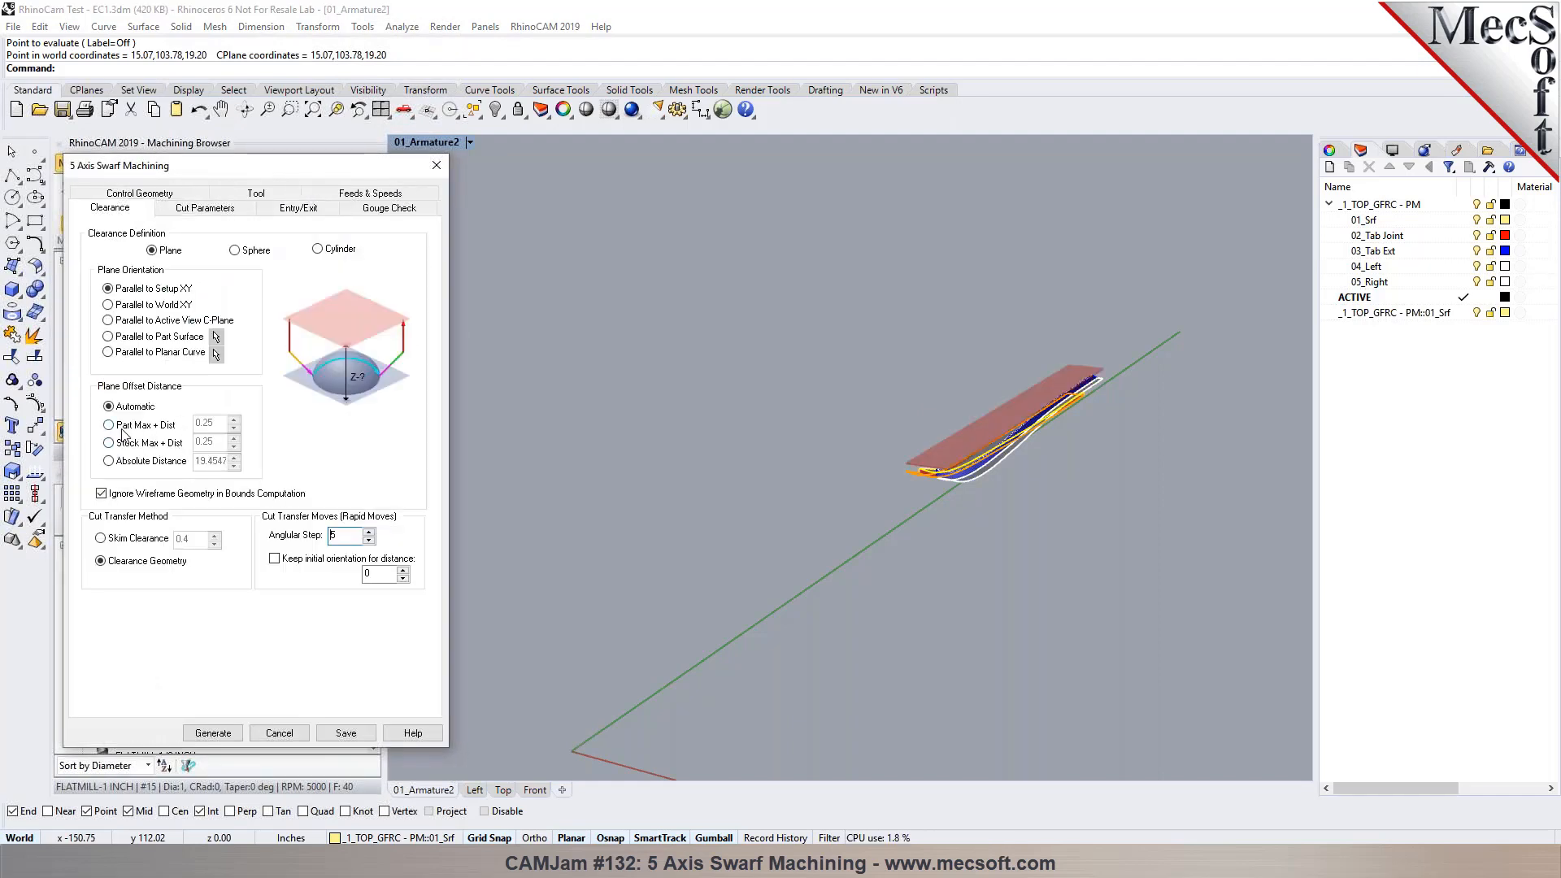
click(111, 425)
double_click(212, 424)
text(10)
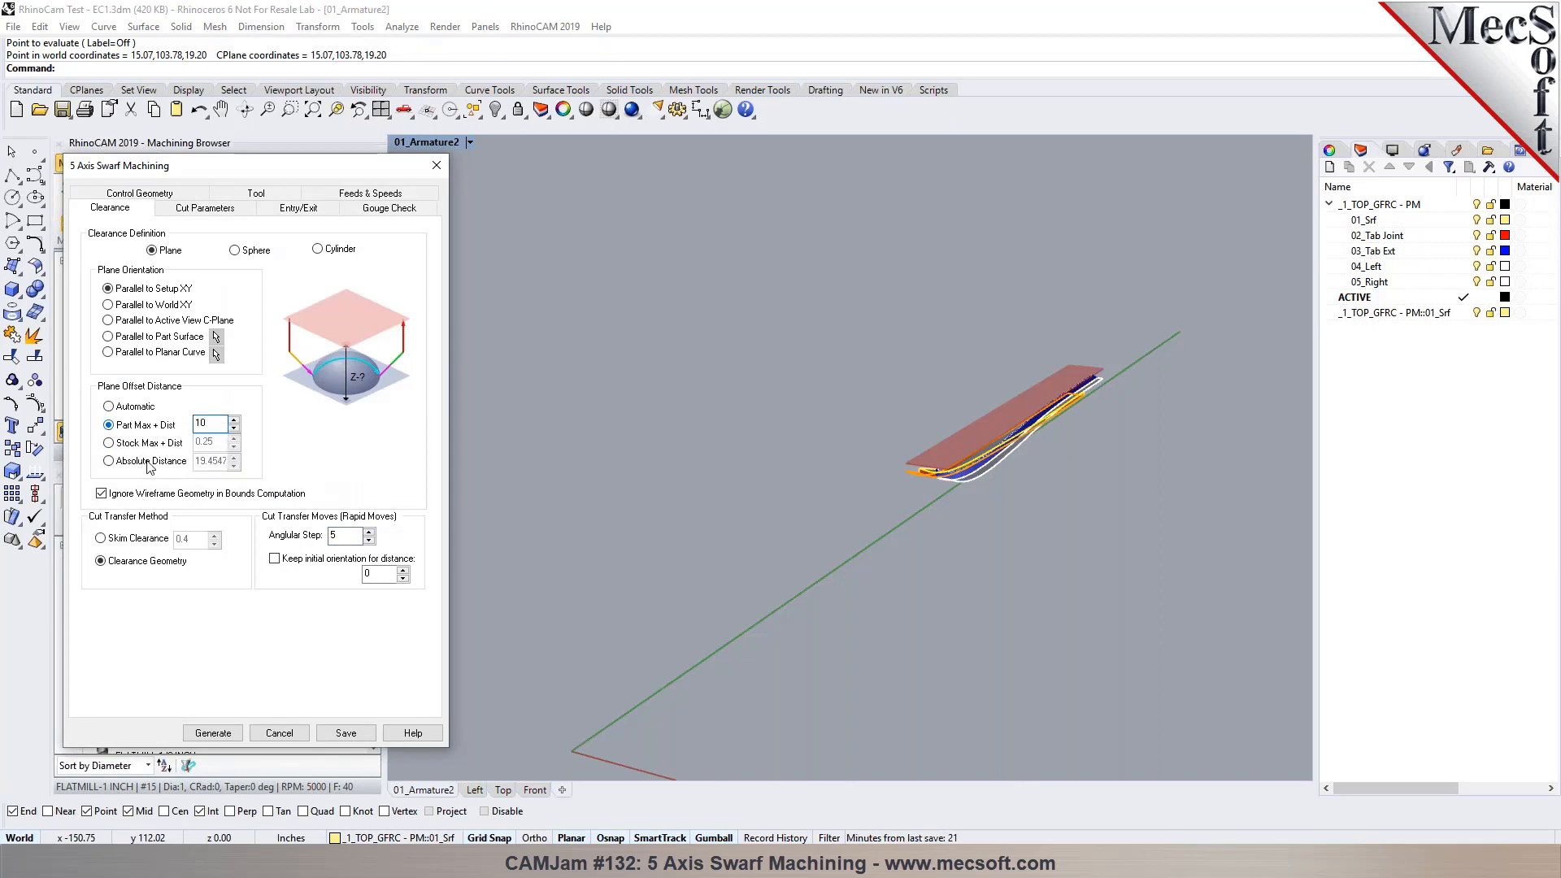
click(234, 420)
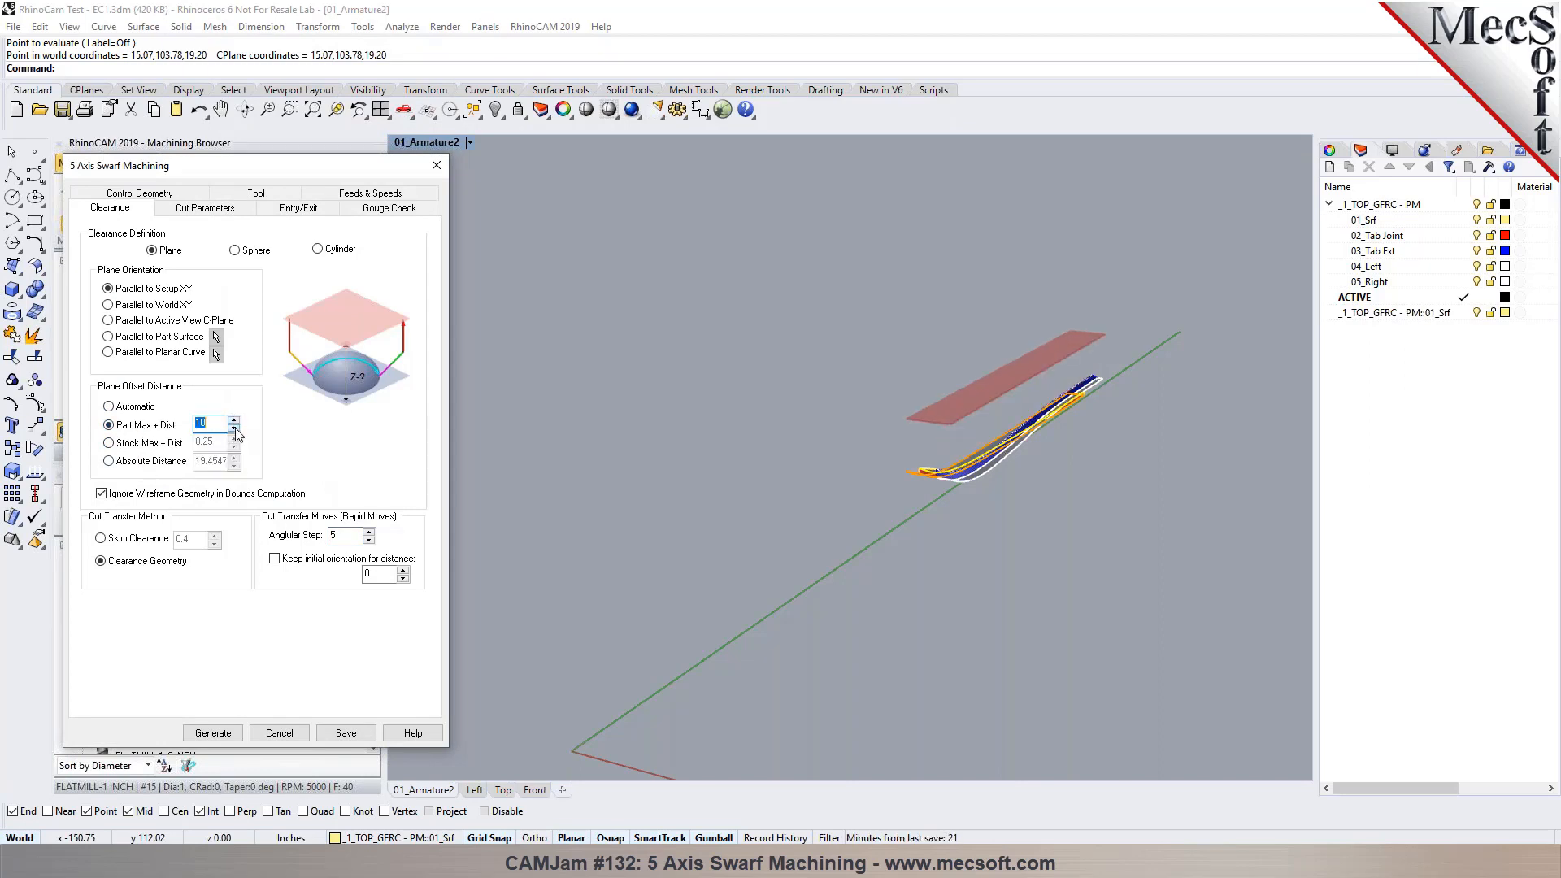
click(213, 734)
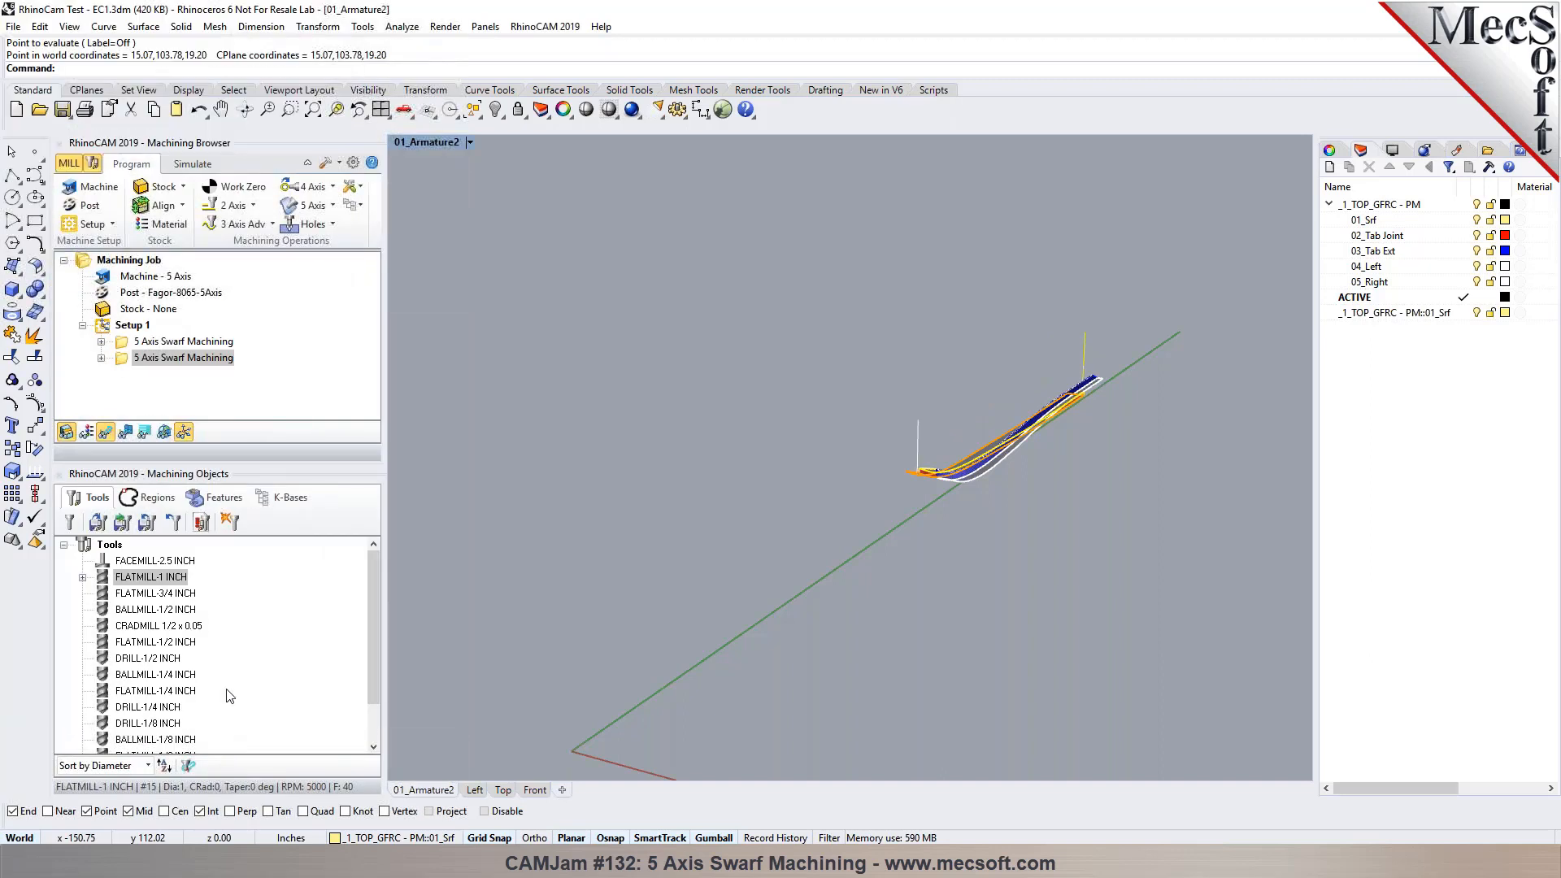
Step: Step the simulation of the second swarf operation and examine its entry and exit moves at the clearance plane
click(195, 166)
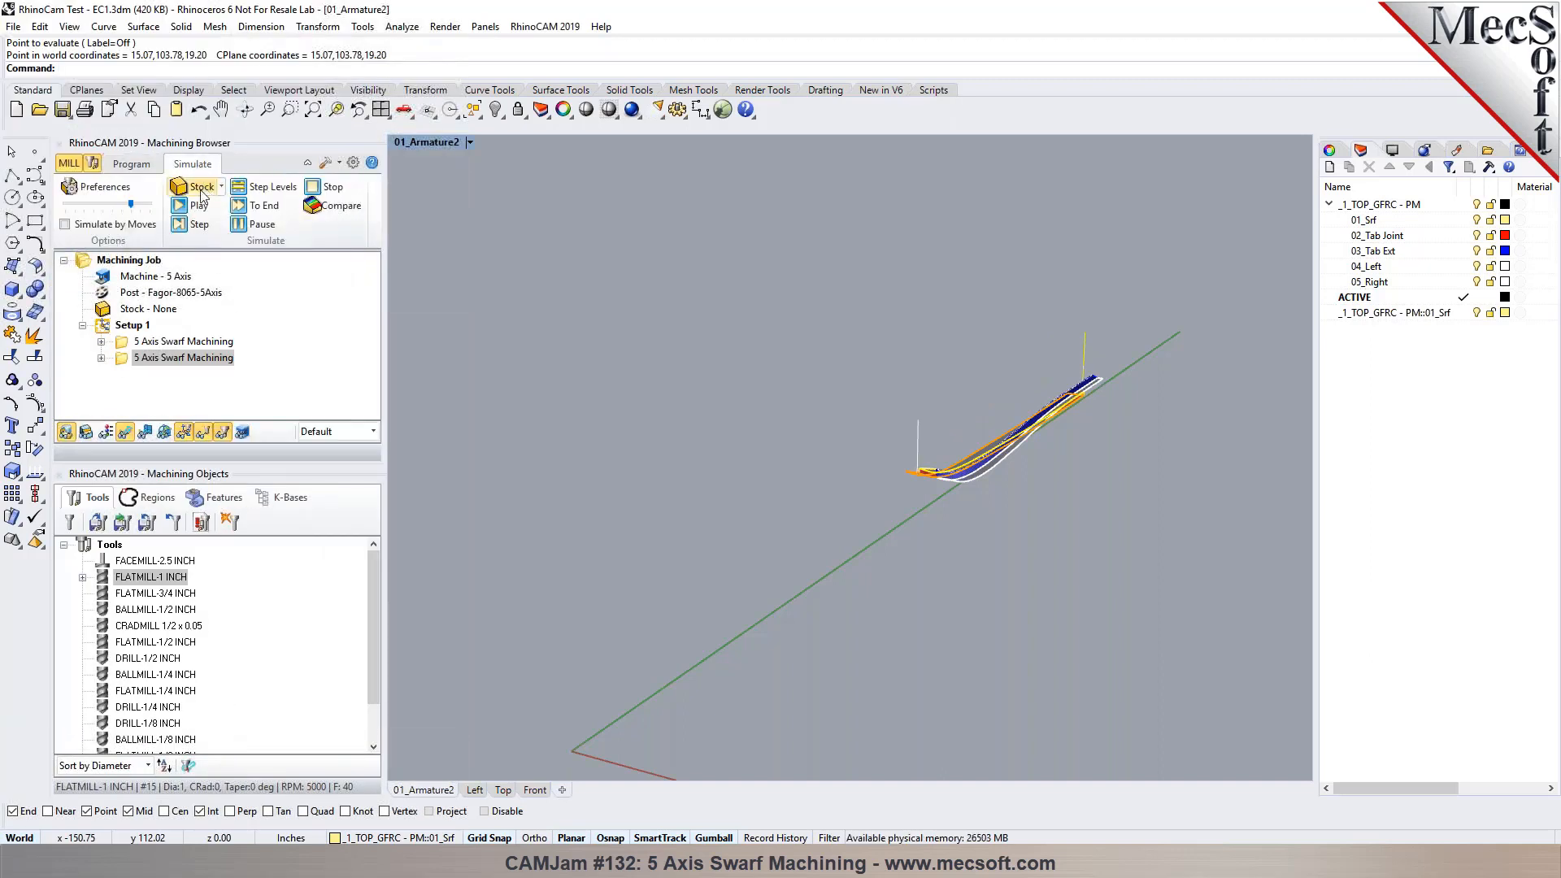
click(175, 228)
scroll(1076, 308, up, 4)
right_drag(979, 358, 1026, 367)
Step: Open the first swarf operation's toolpath data and examine the tool's position at its last GOTO move
click(205, 344)
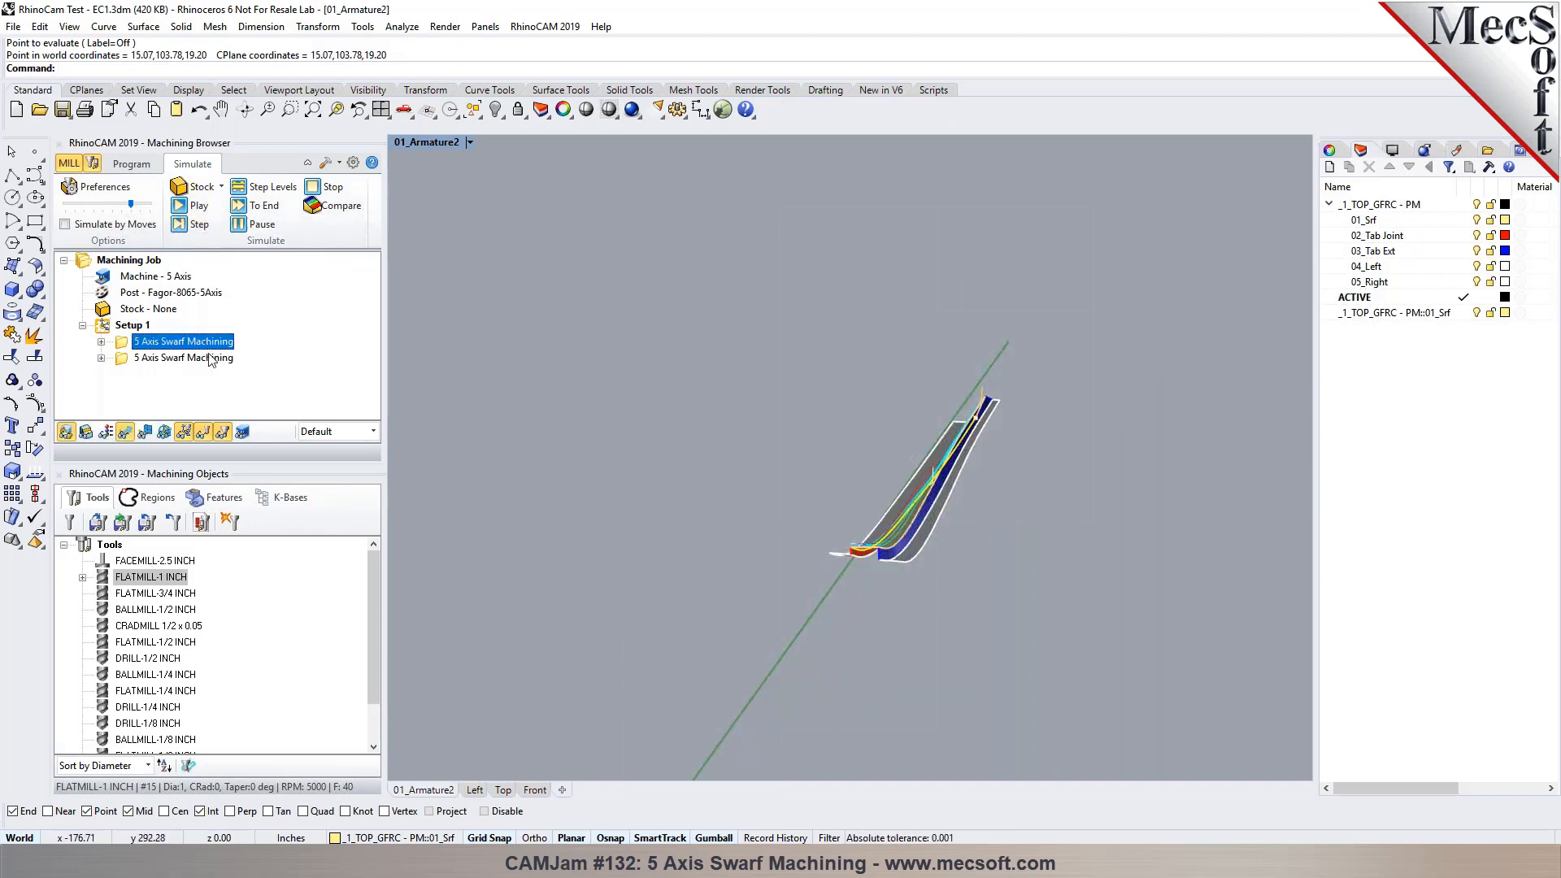
click(101, 341)
double_click(171, 391)
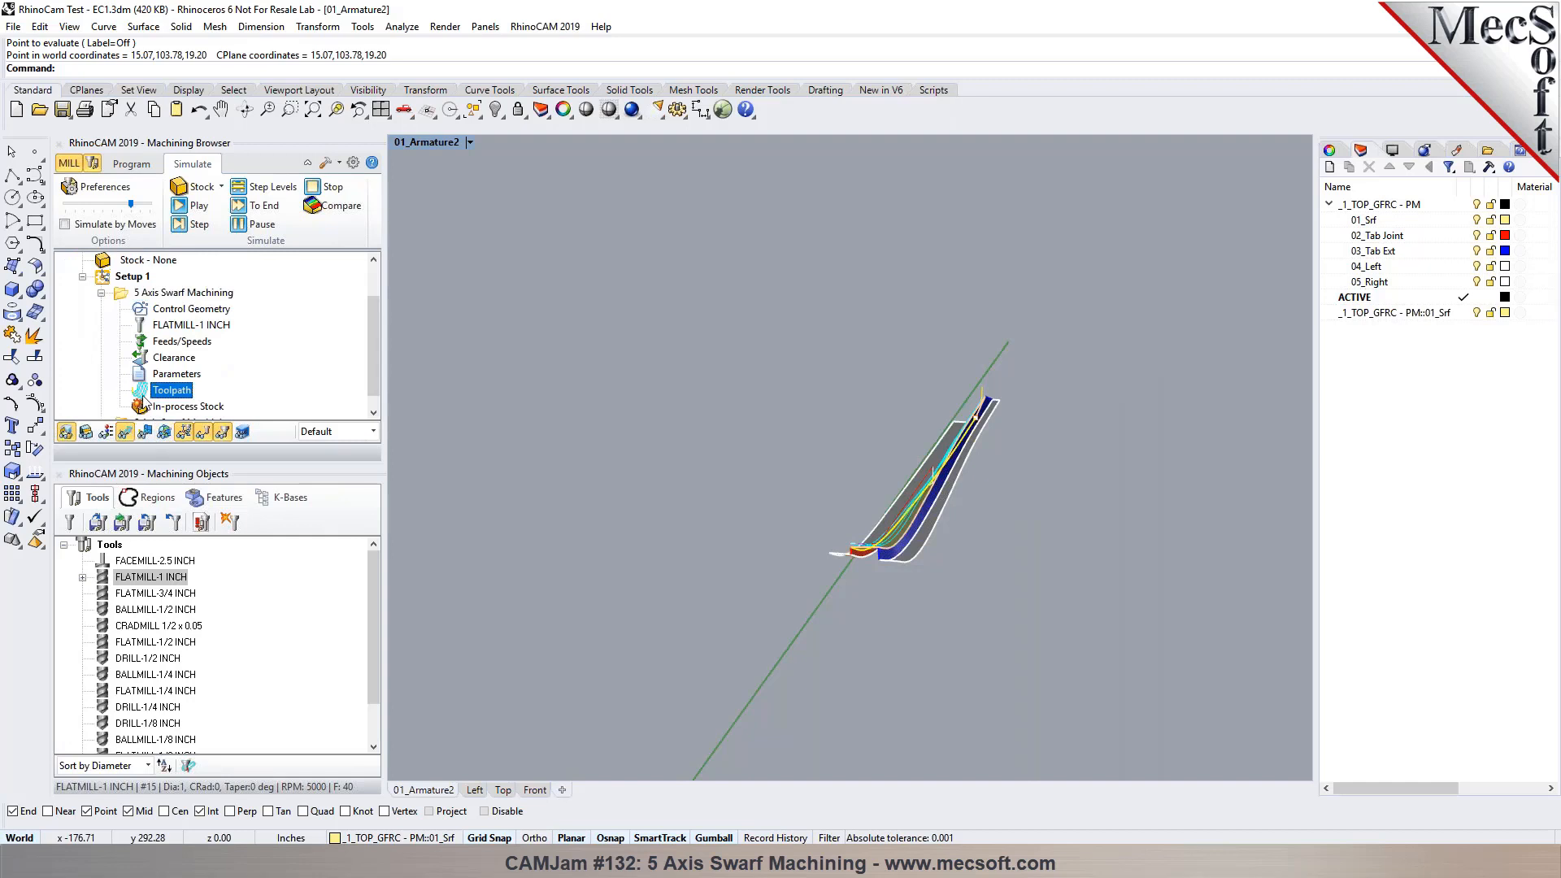
drag(682, 224, 681, 768)
click(648, 765)
scroll(904, 532, up, 3)
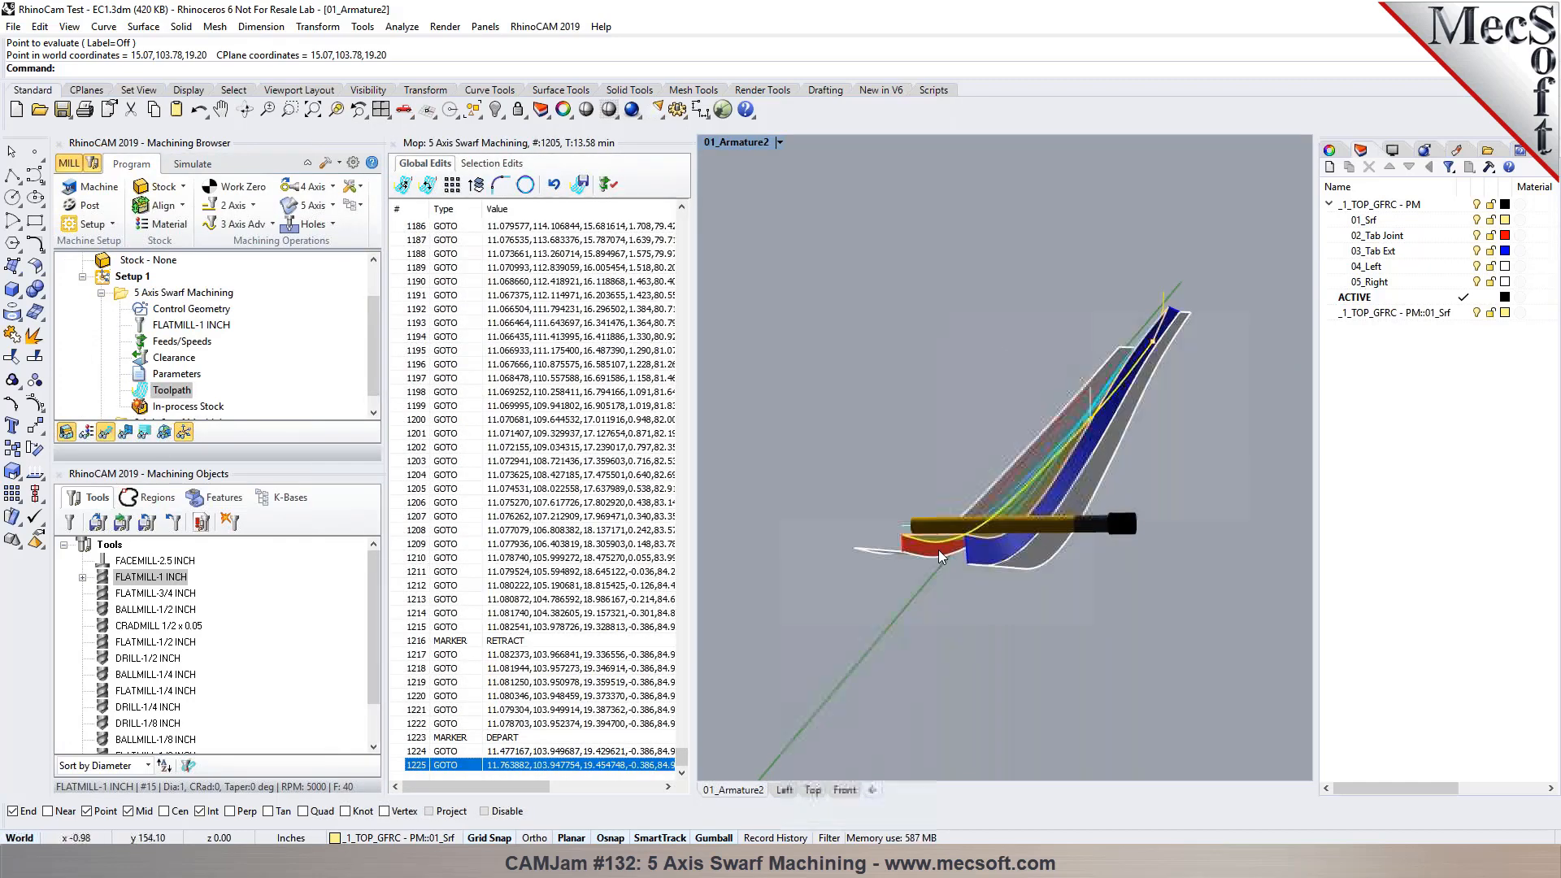
right_drag(935, 582, 984, 573)
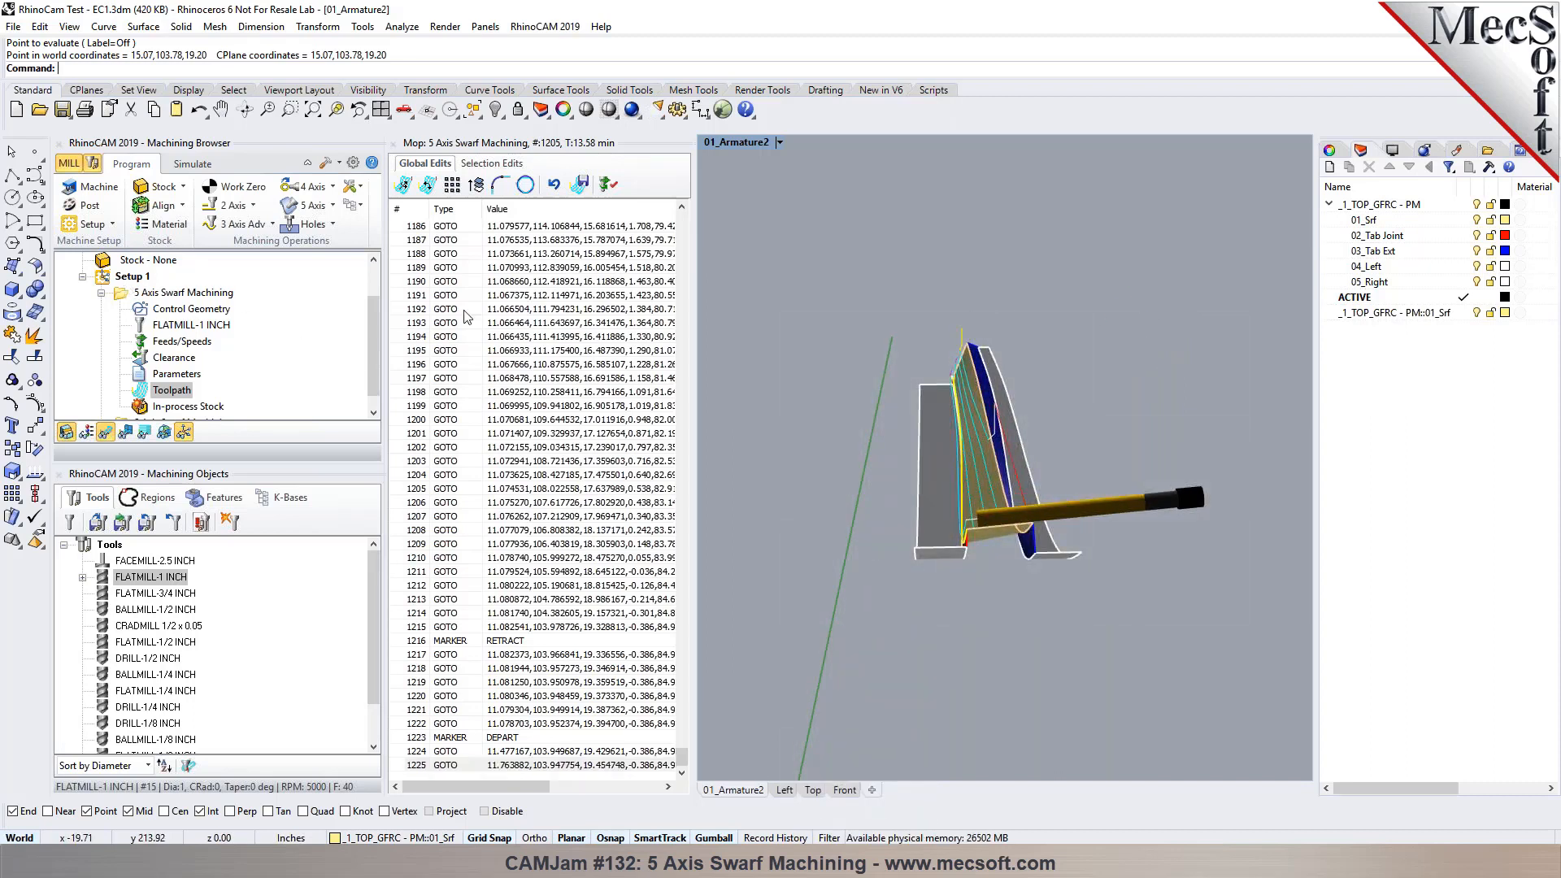
Step: Raise the first swarf operation's clearance plane using a larger Part Max + Dist offset and regenerate its toolpath
double_click(128, 294)
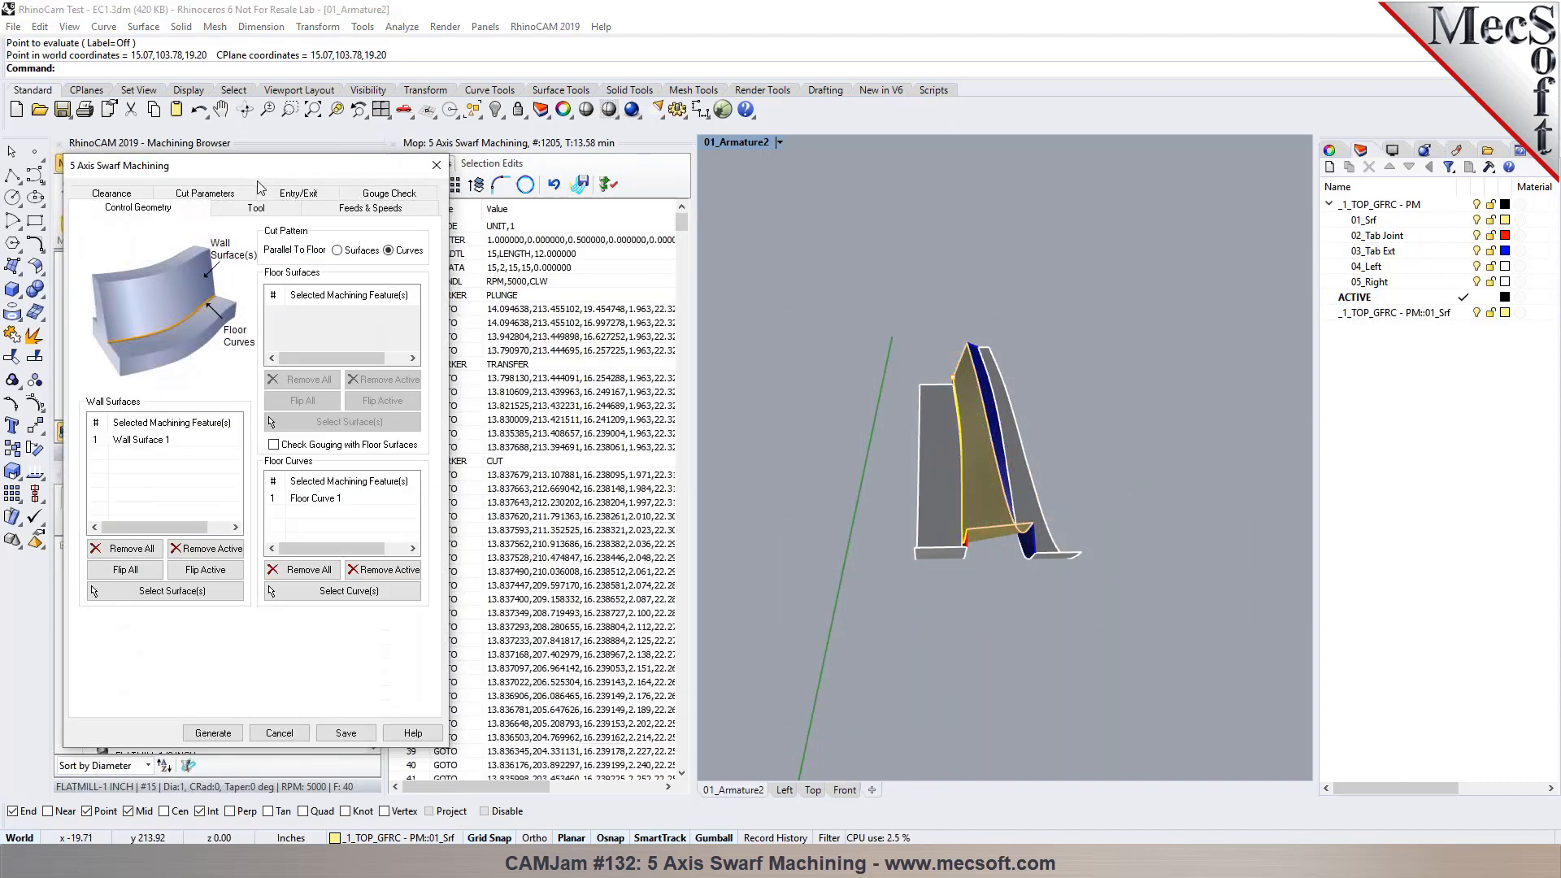
click(109, 193)
click(131, 428)
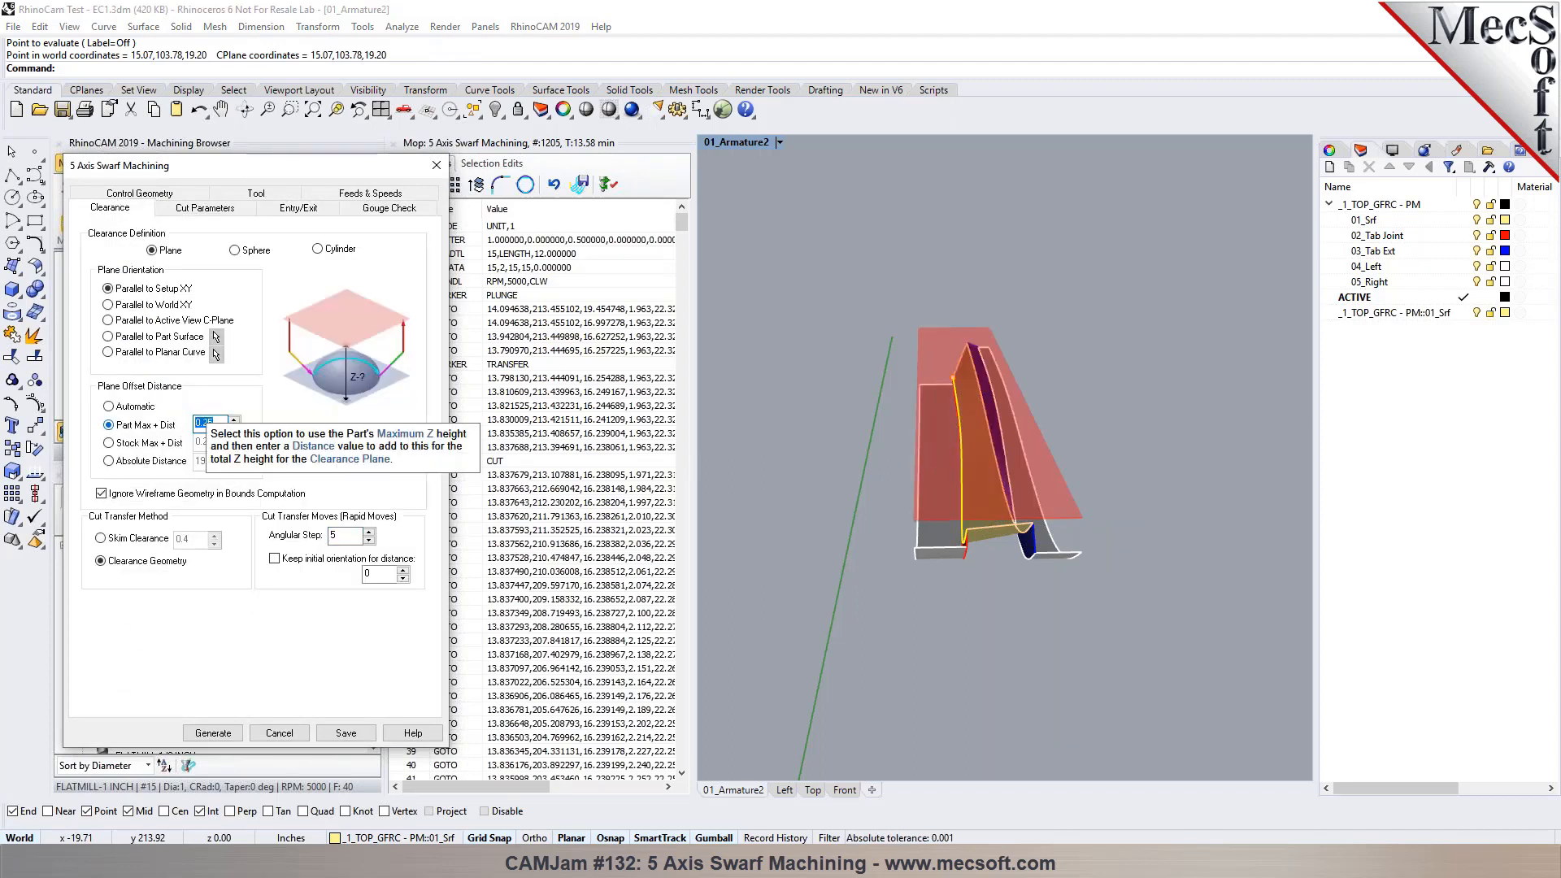
click(220, 731)
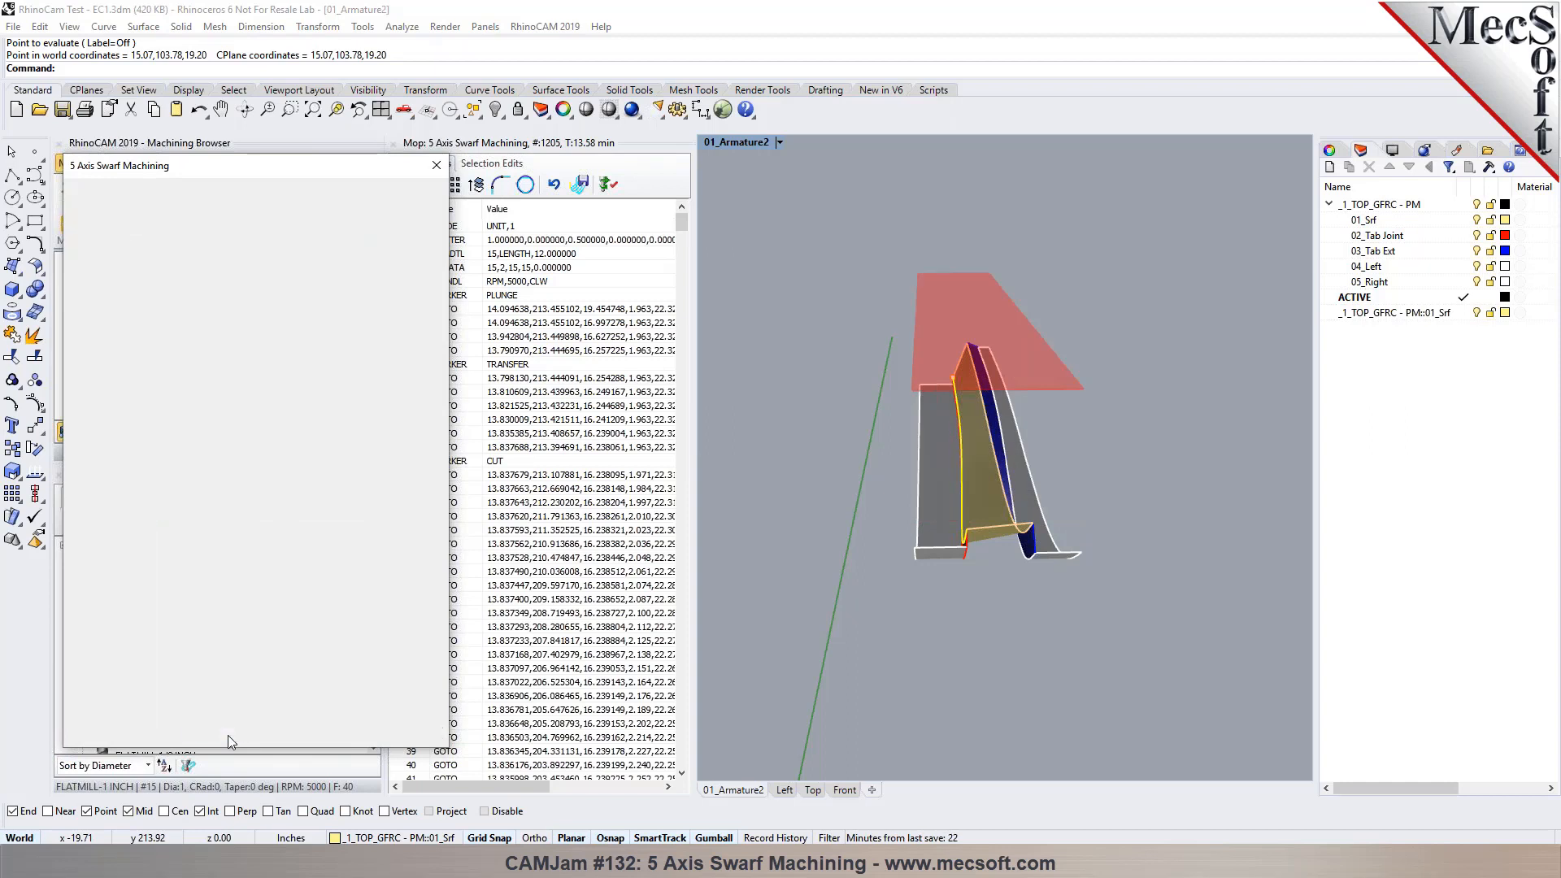
Step: Examine the tool's position and orientation at the final GOTO move of the regenerated first toolpath
right_drag(1006, 629, 886, 542)
drag(682, 223, 681, 770)
click(649, 767)
right_drag(1059, 638, 1102, 628)
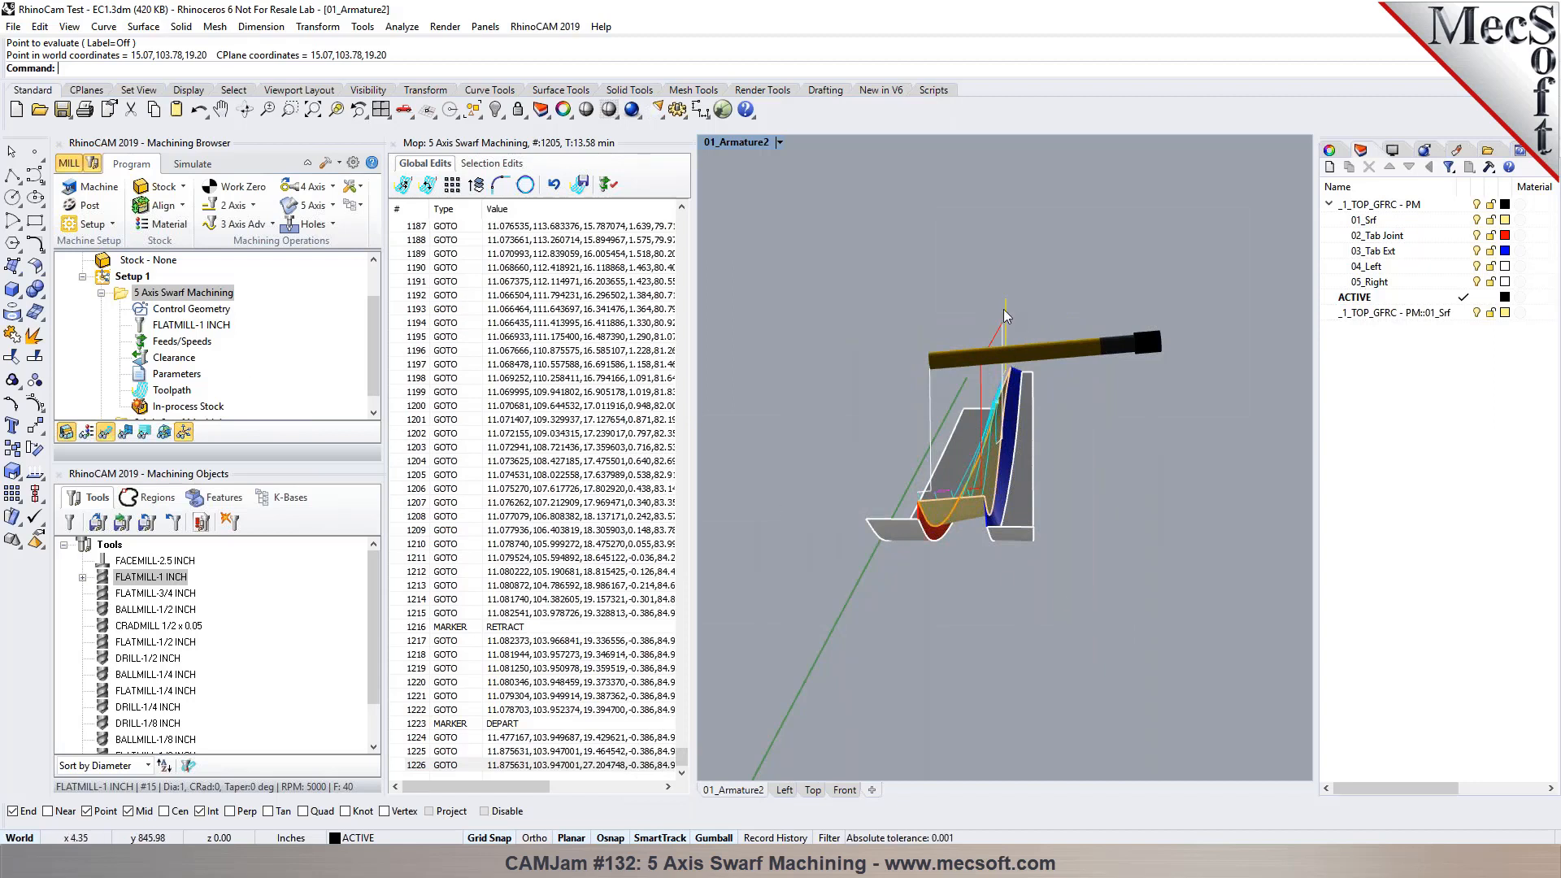
Step: Examine the first plunge GOTO move of the second swarf operation with its full coordinates, and close the toolpath data
click(103, 294)
click(136, 359)
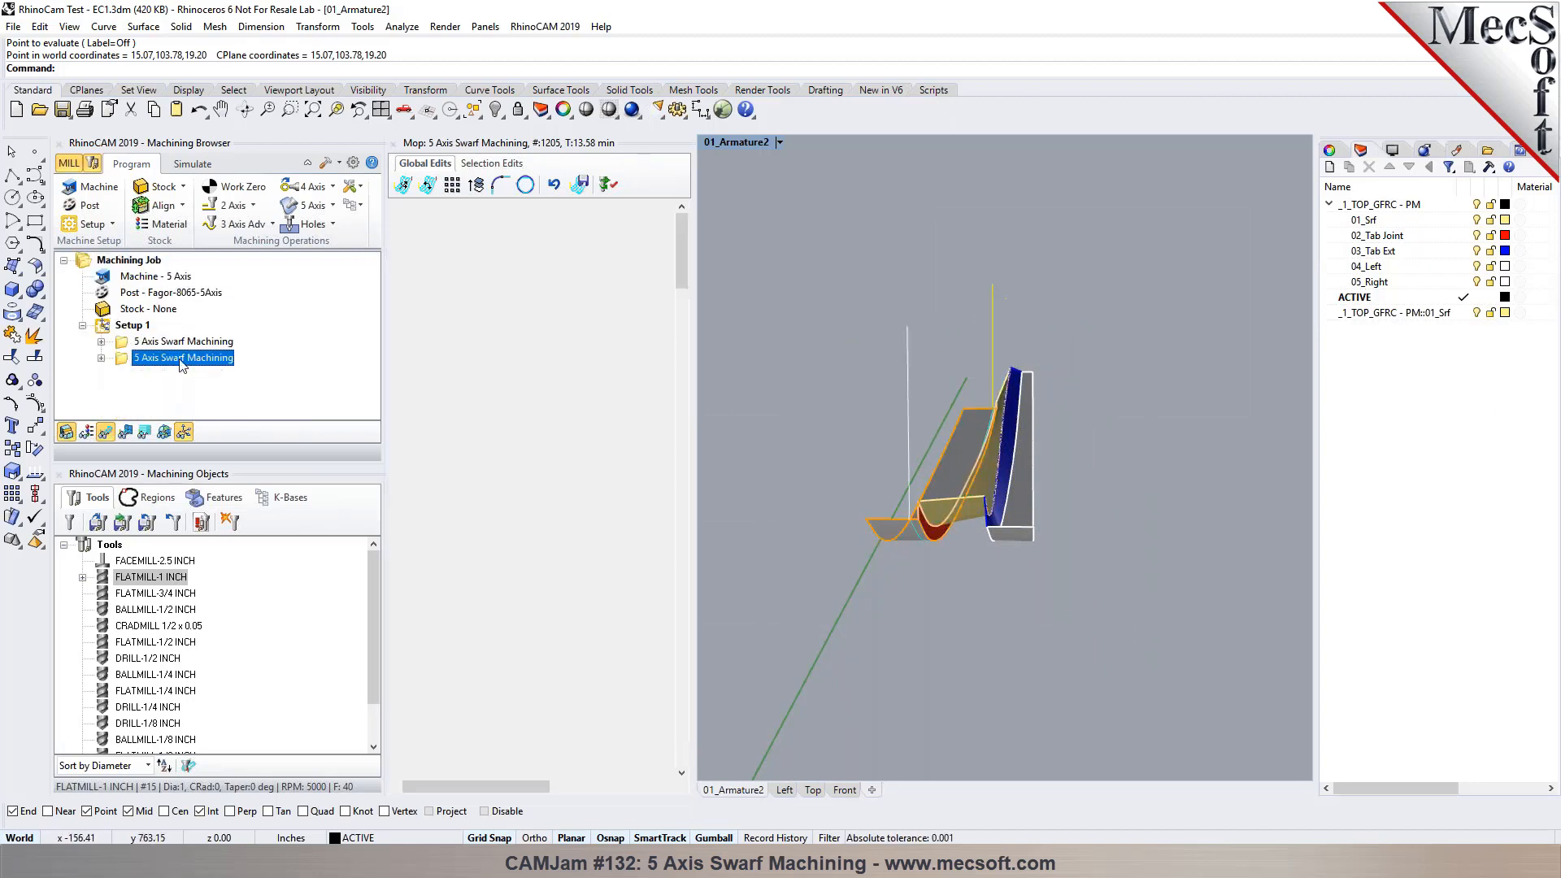
click(590, 316)
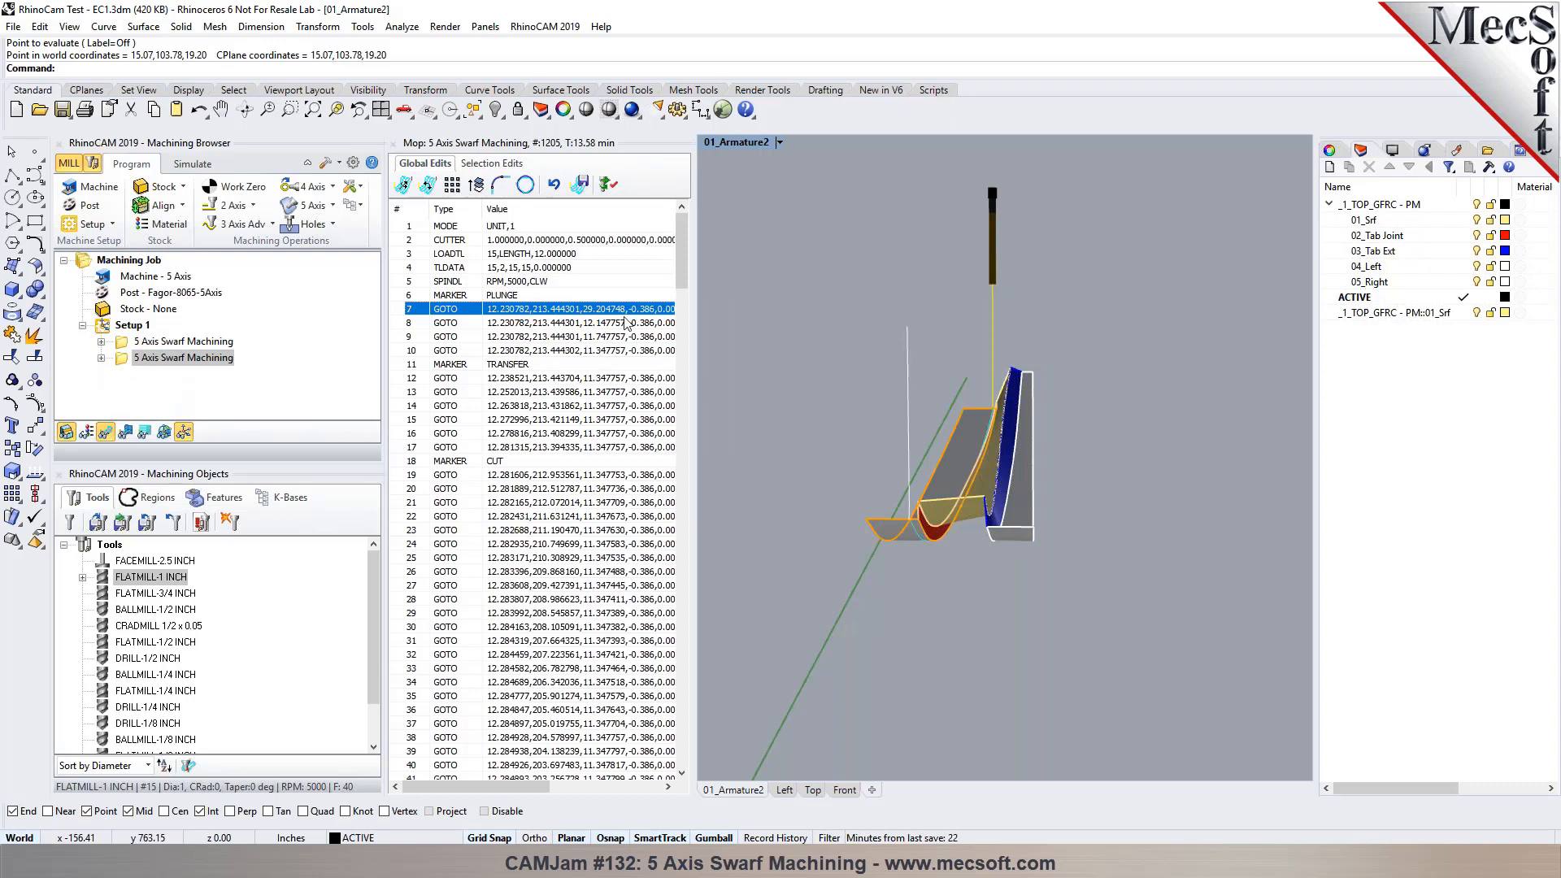
drag(526, 787, 545, 788)
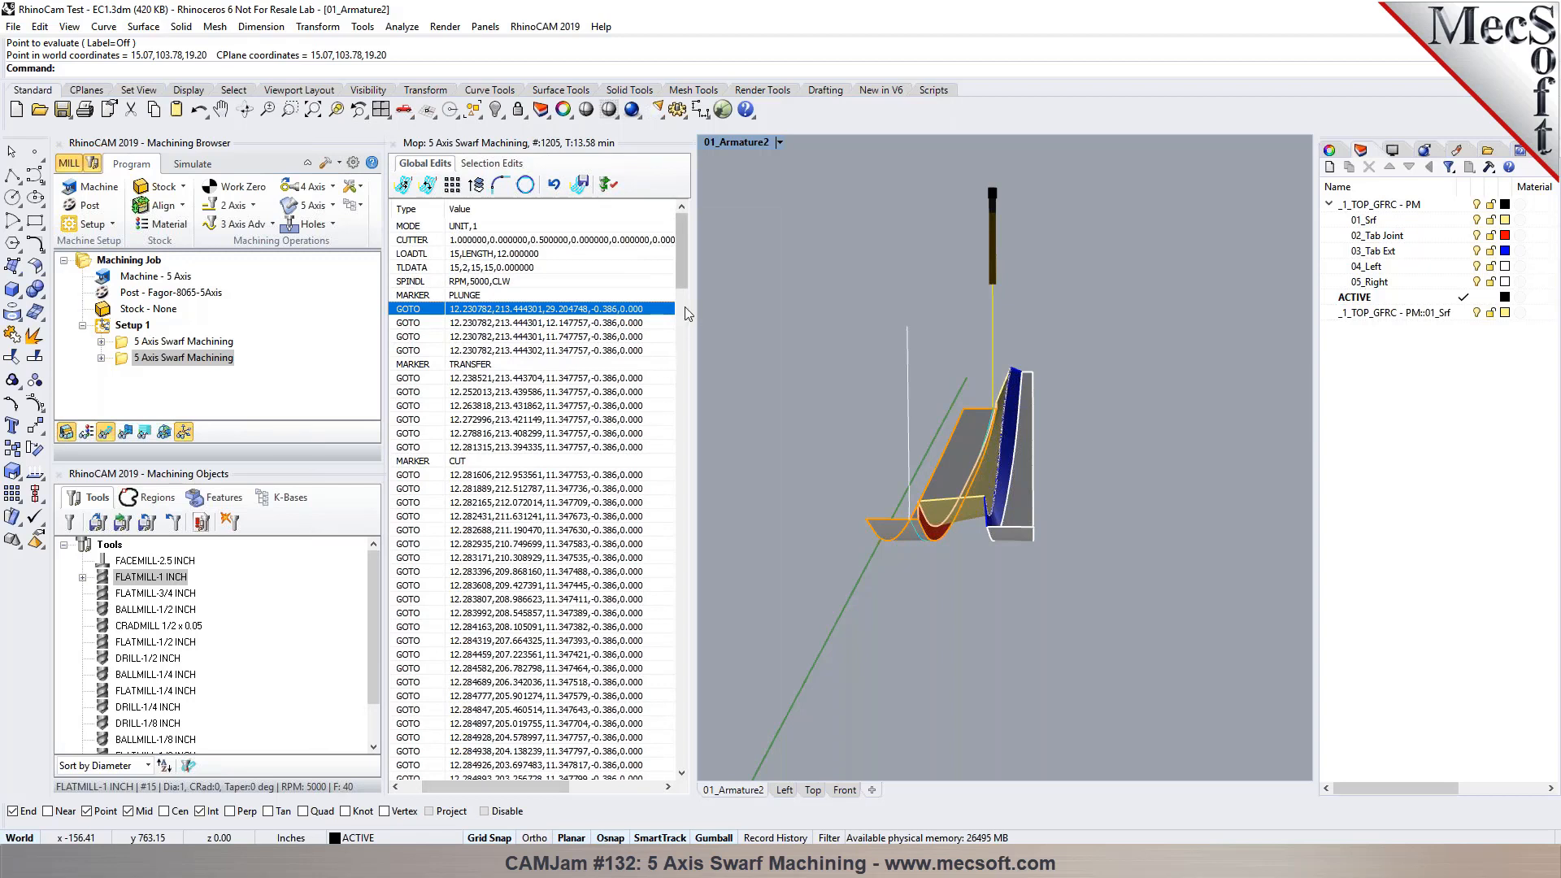
click(393, 144)
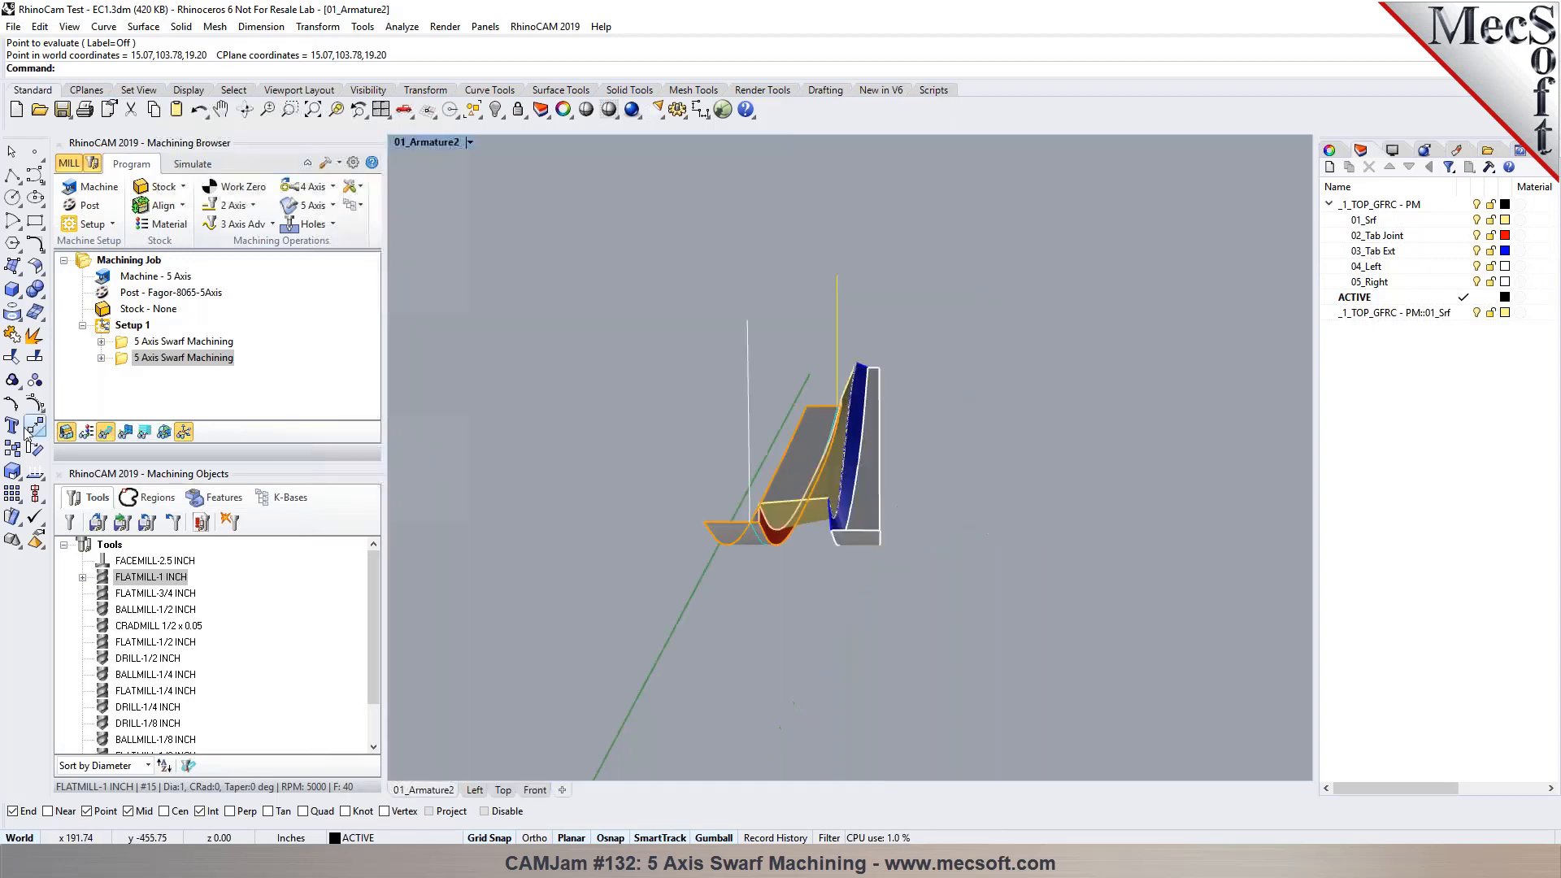
Step: Post Setup 1 to the file RhinoCam Test - EC1_Setup 1.nc
right_click(122, 328)
click(153, 368)
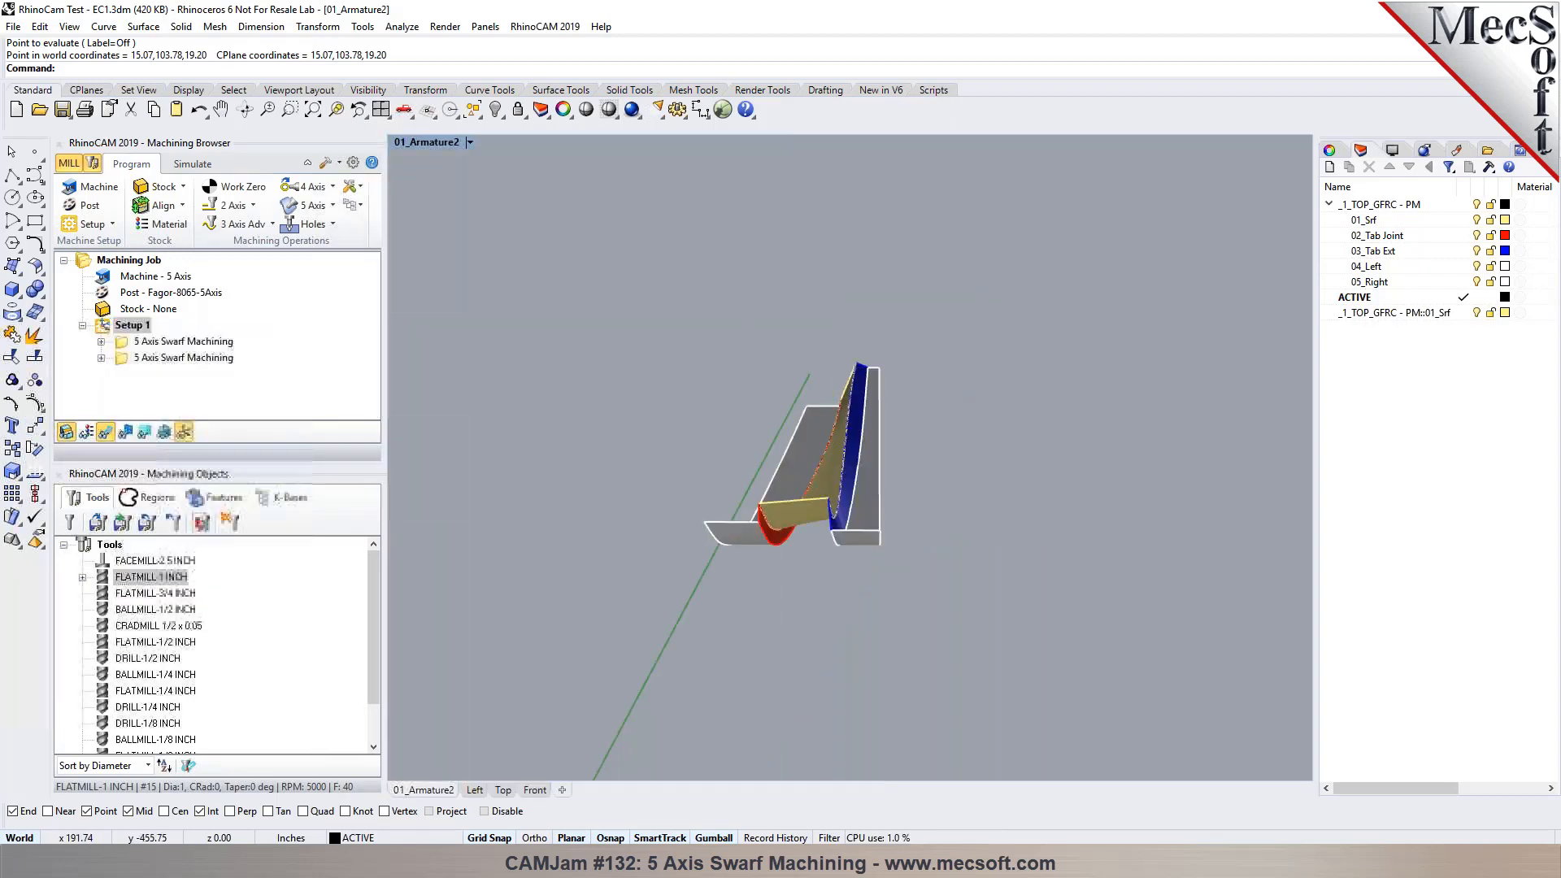
click(964, 529)
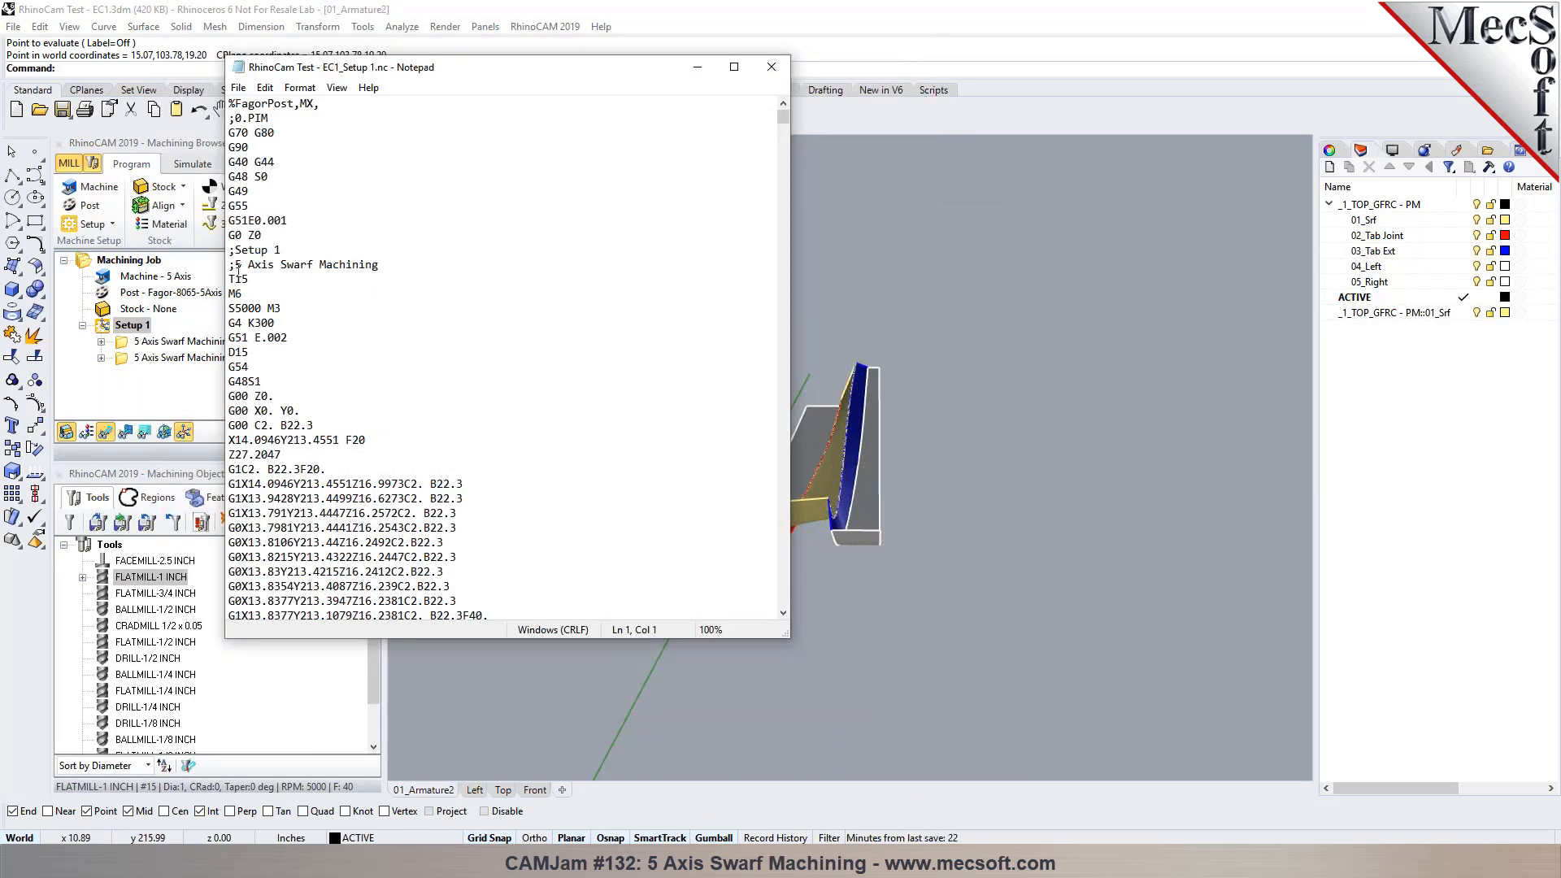
Step: Search the posted code for ";5", examine the lines linking the two swarf operations, and close the file
drag(246, 265, 235, 265)
key(ctrl+f)
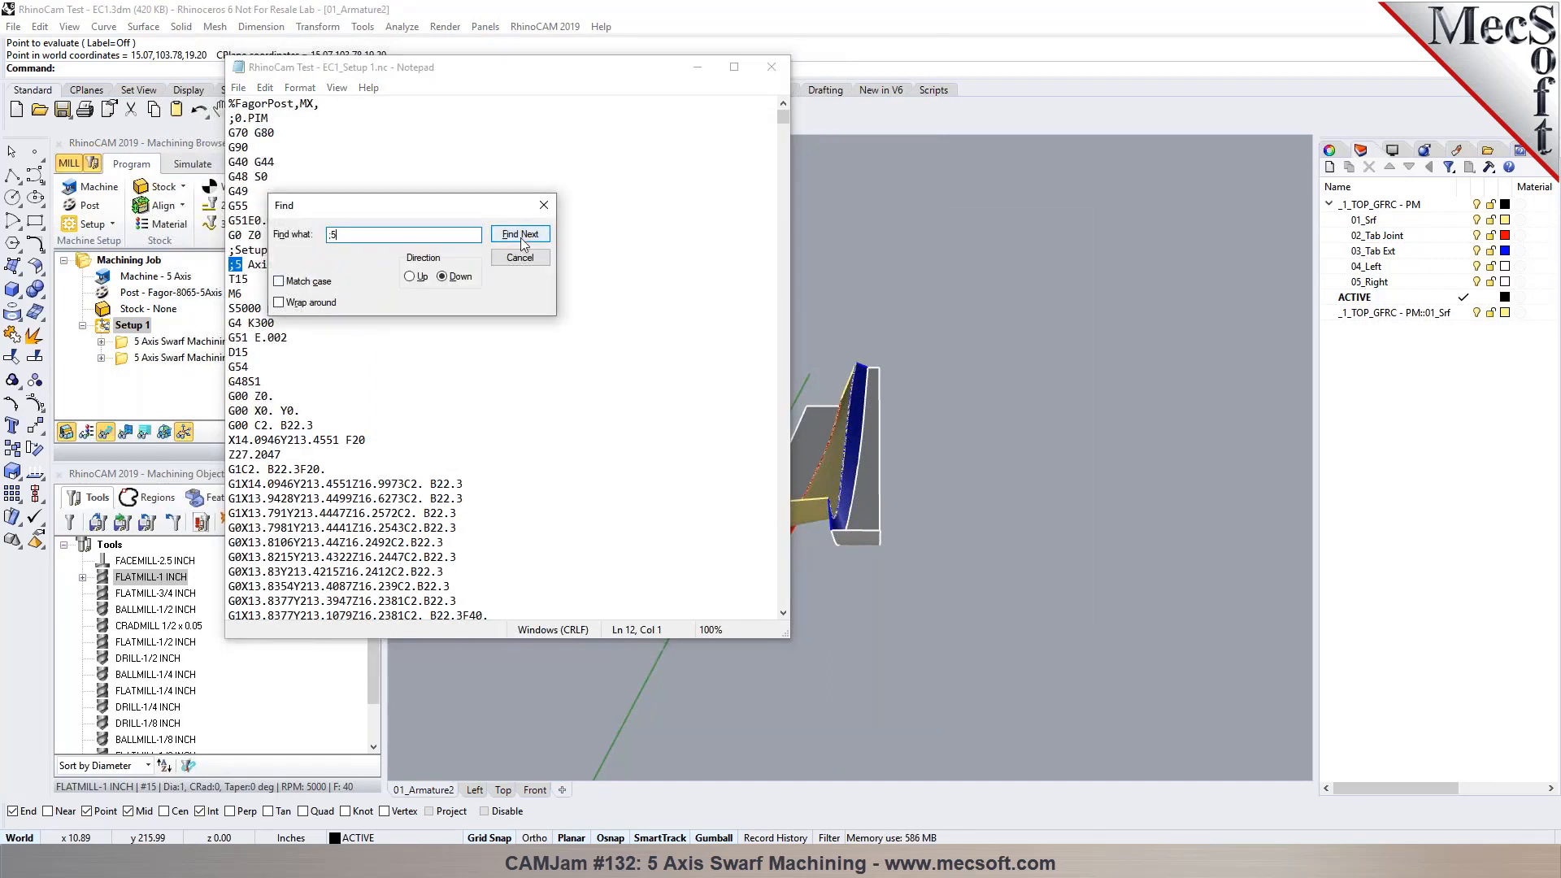
click(521, 234)
scroll(504, 488, down, 4)
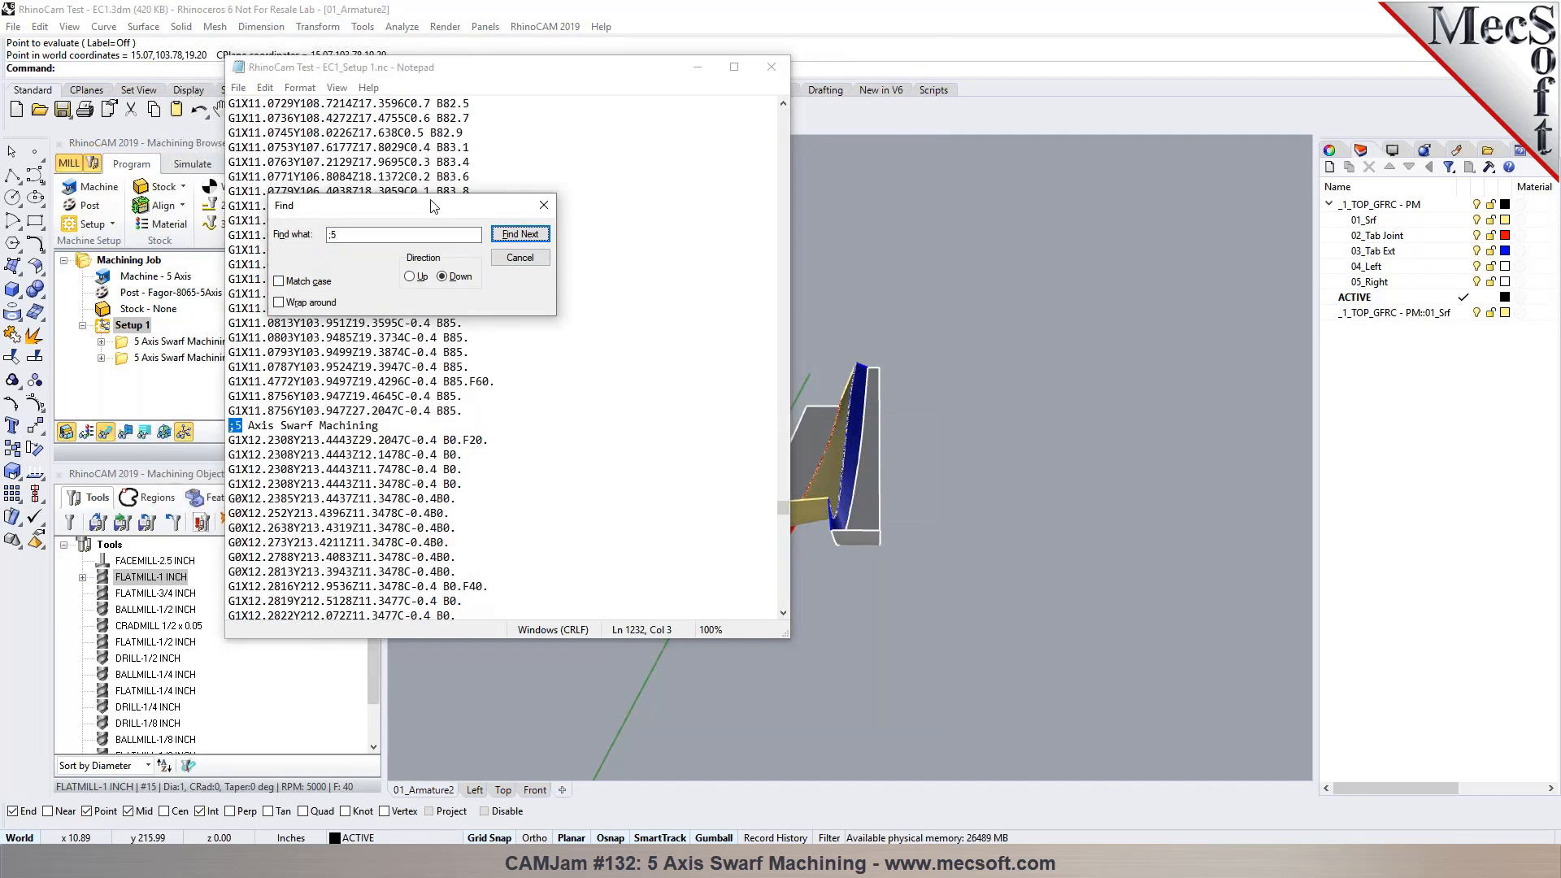
drag(434, 208, 1096, 216)
drag(489, 439, 216, 413)
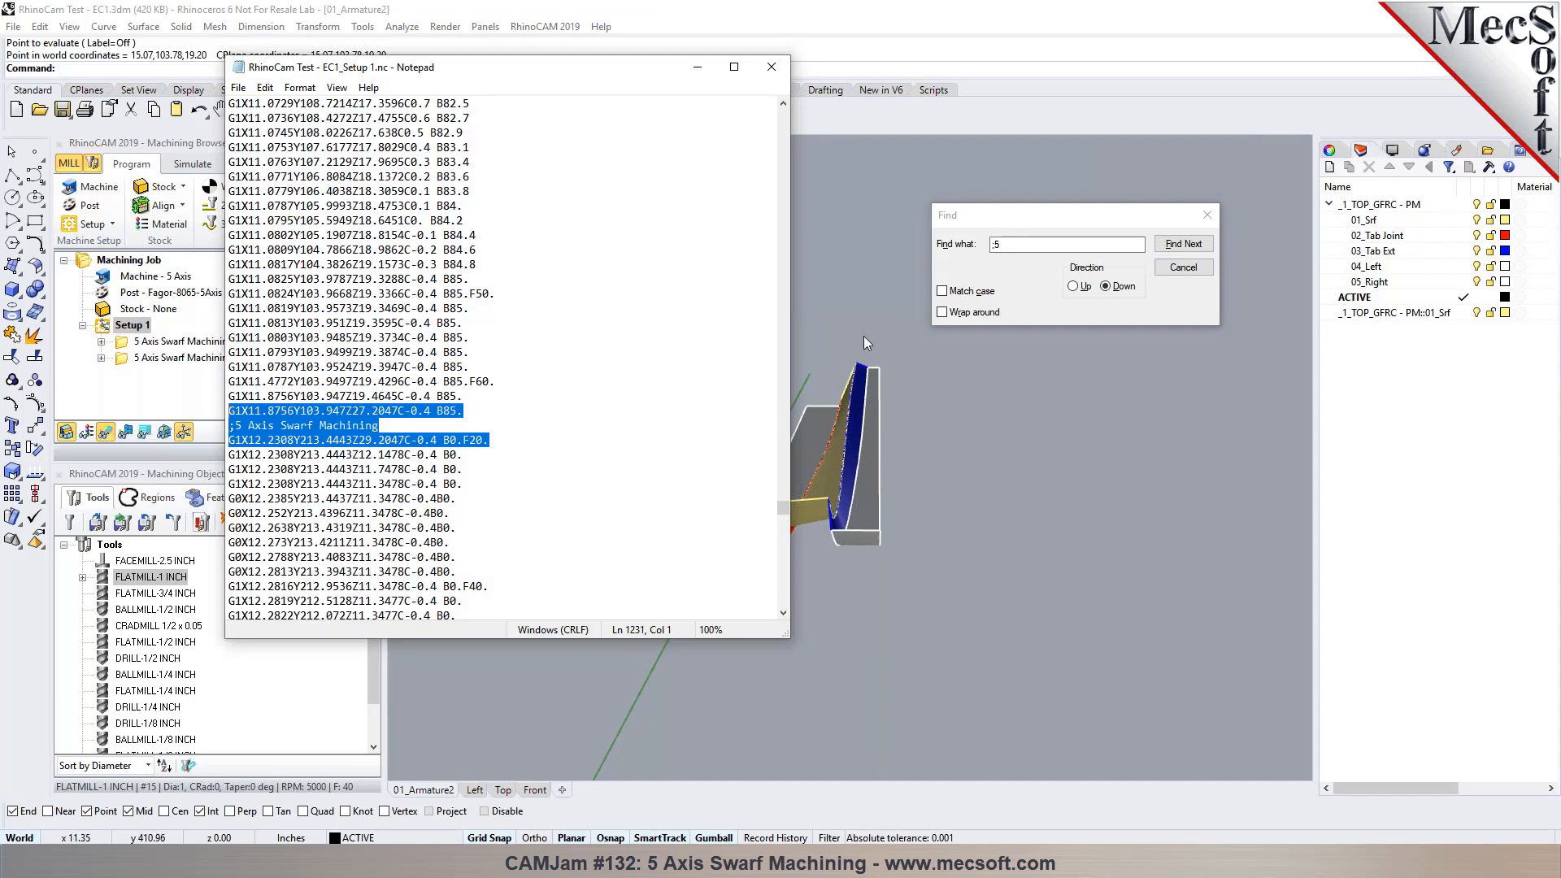
click(1207, 215)
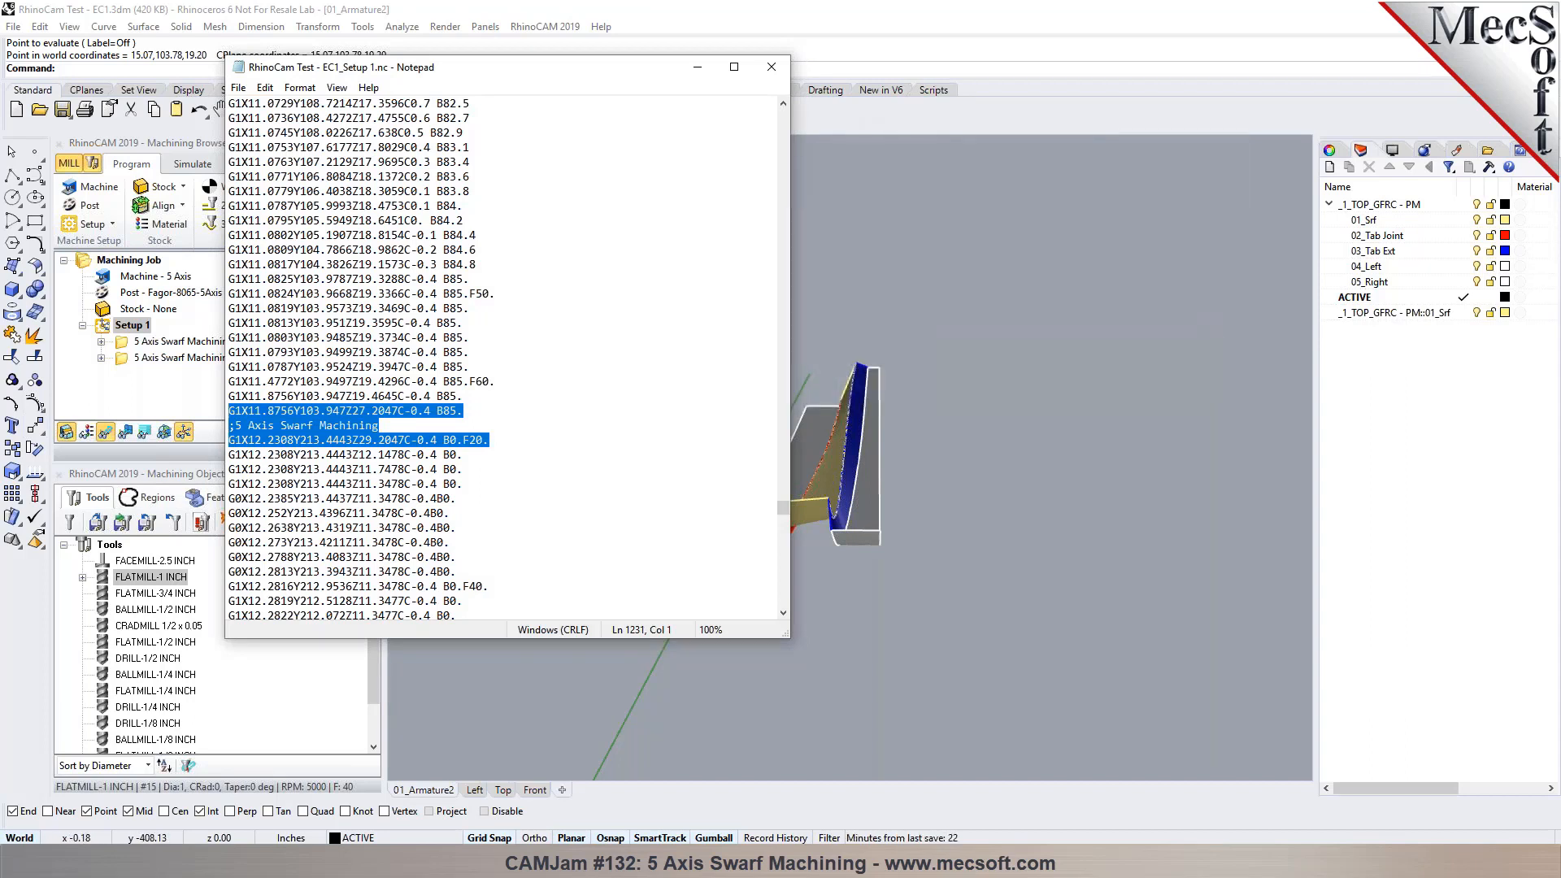
click(772, 66)
Step: Save an incremental version of the model file
right_drag(670, 305, 707, 414)
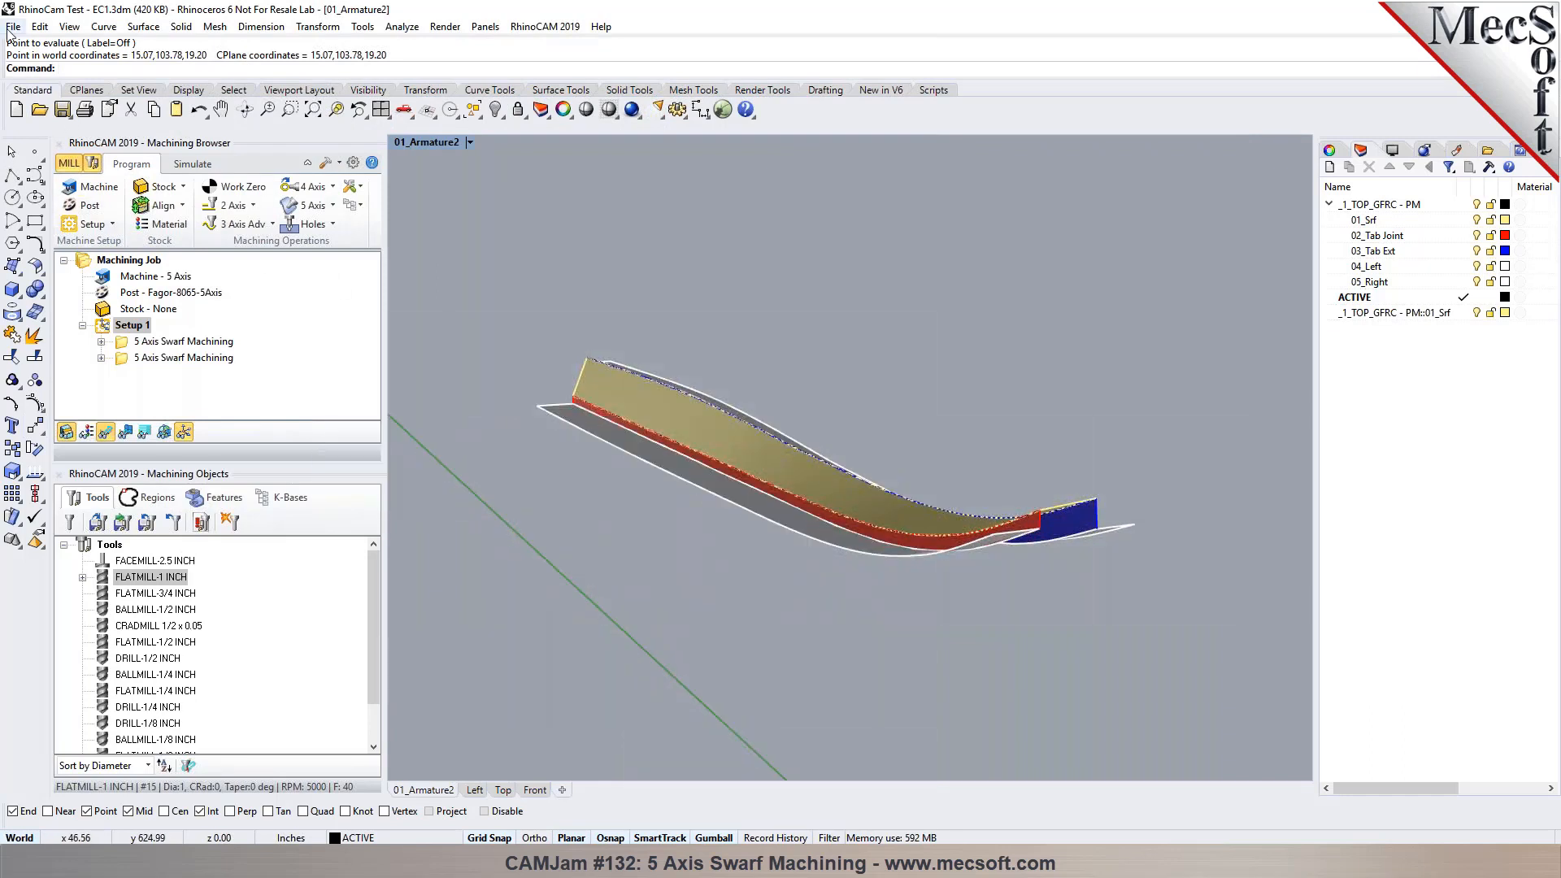
click(9, 28)
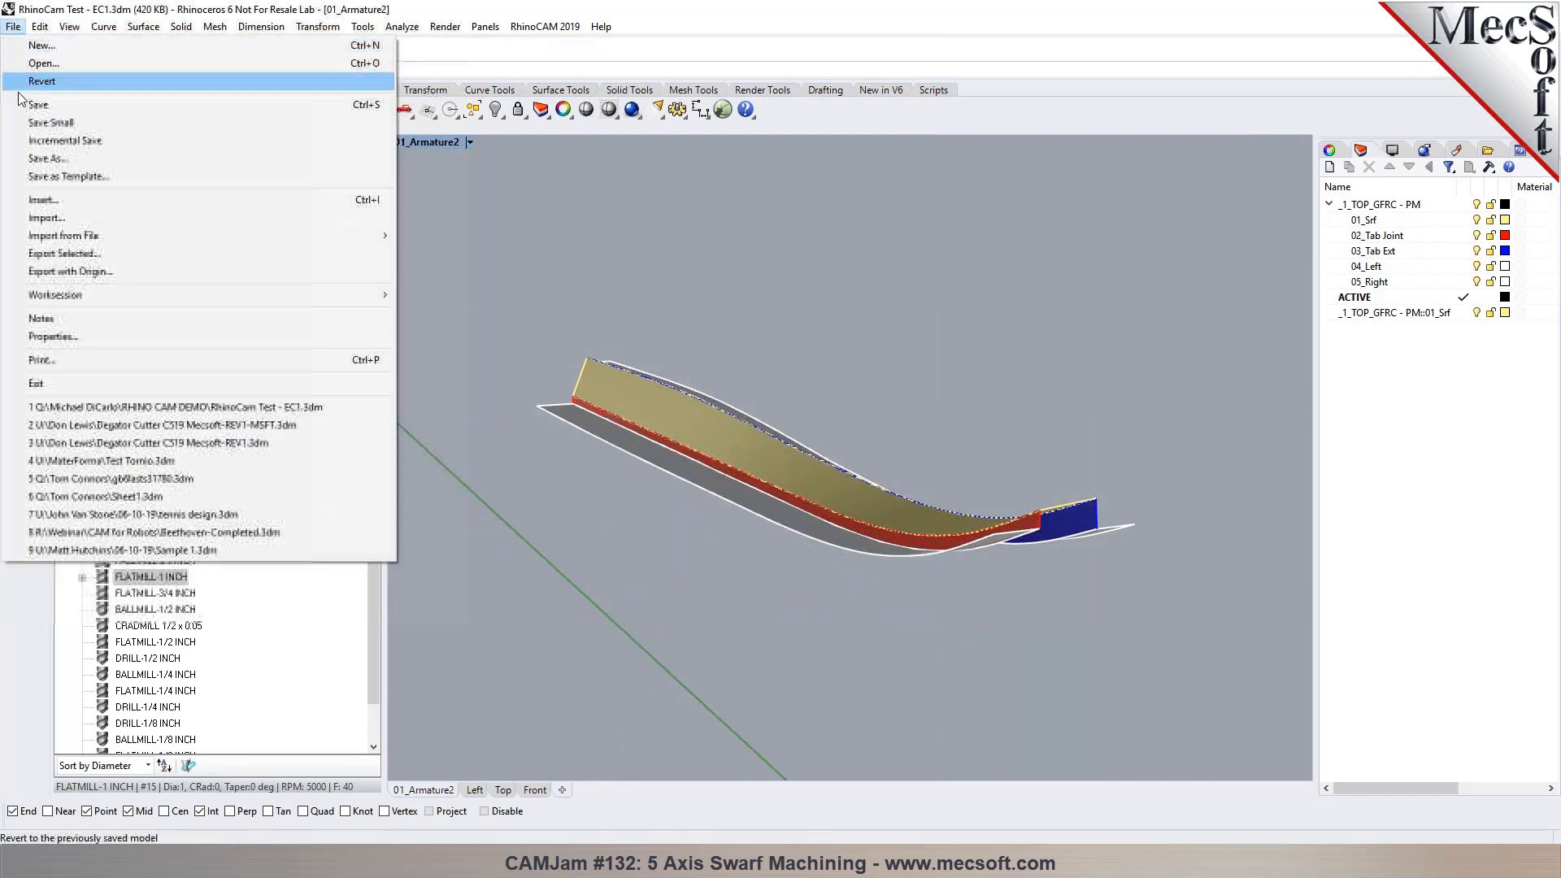
click(23, 141)
Step: Remove all wall and floor surfaces from the second swarf operation's control geometry
right_drag(543, 287, 906, 463)
click(143, 358)
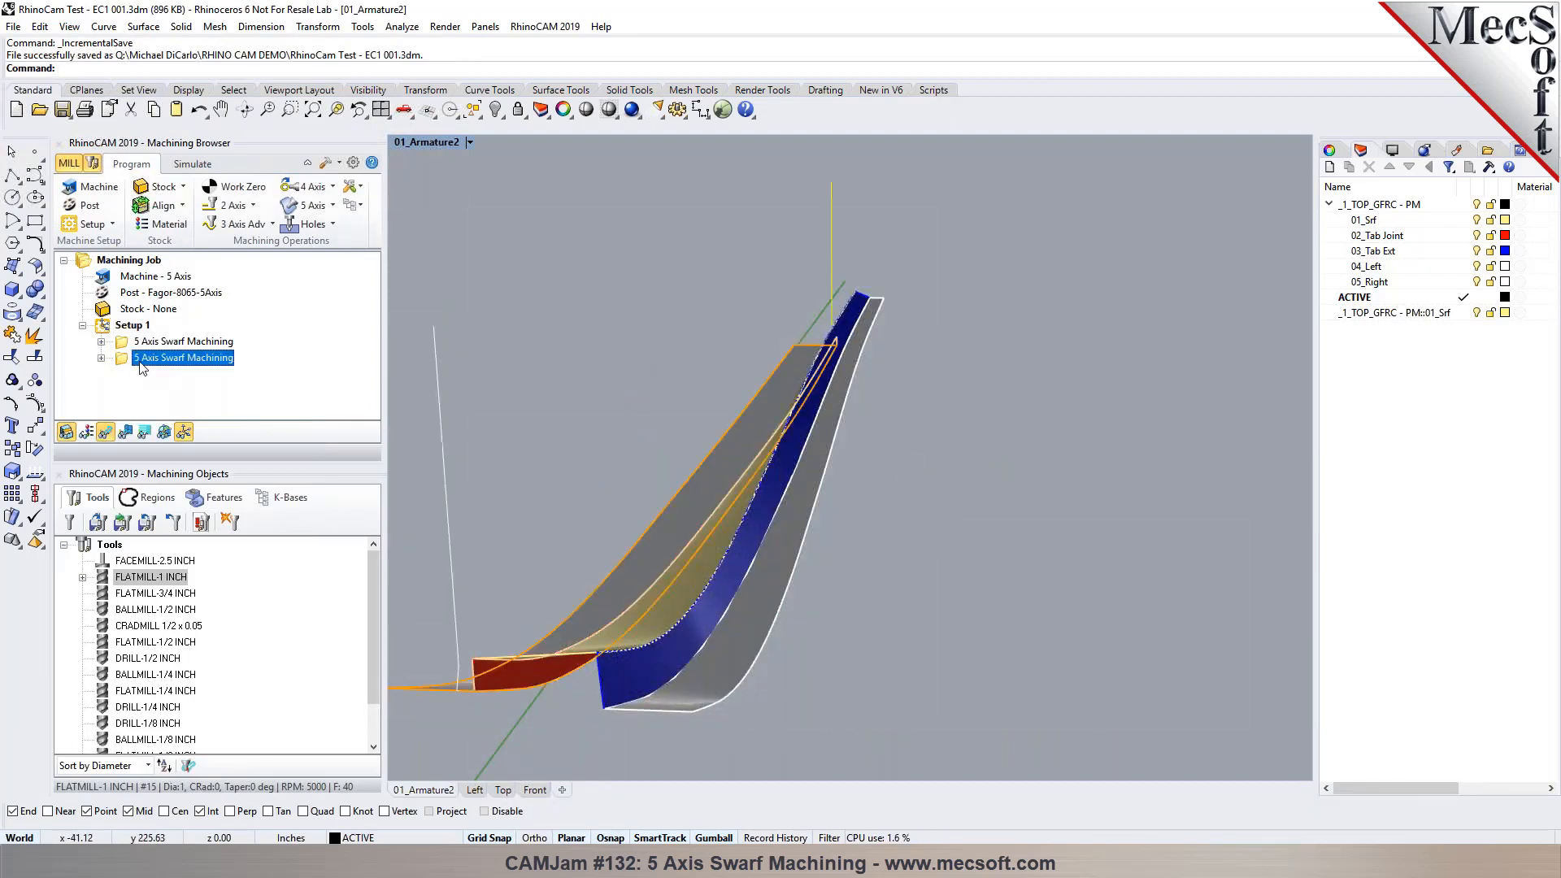
double_click(143, 358)
click(132, 547)
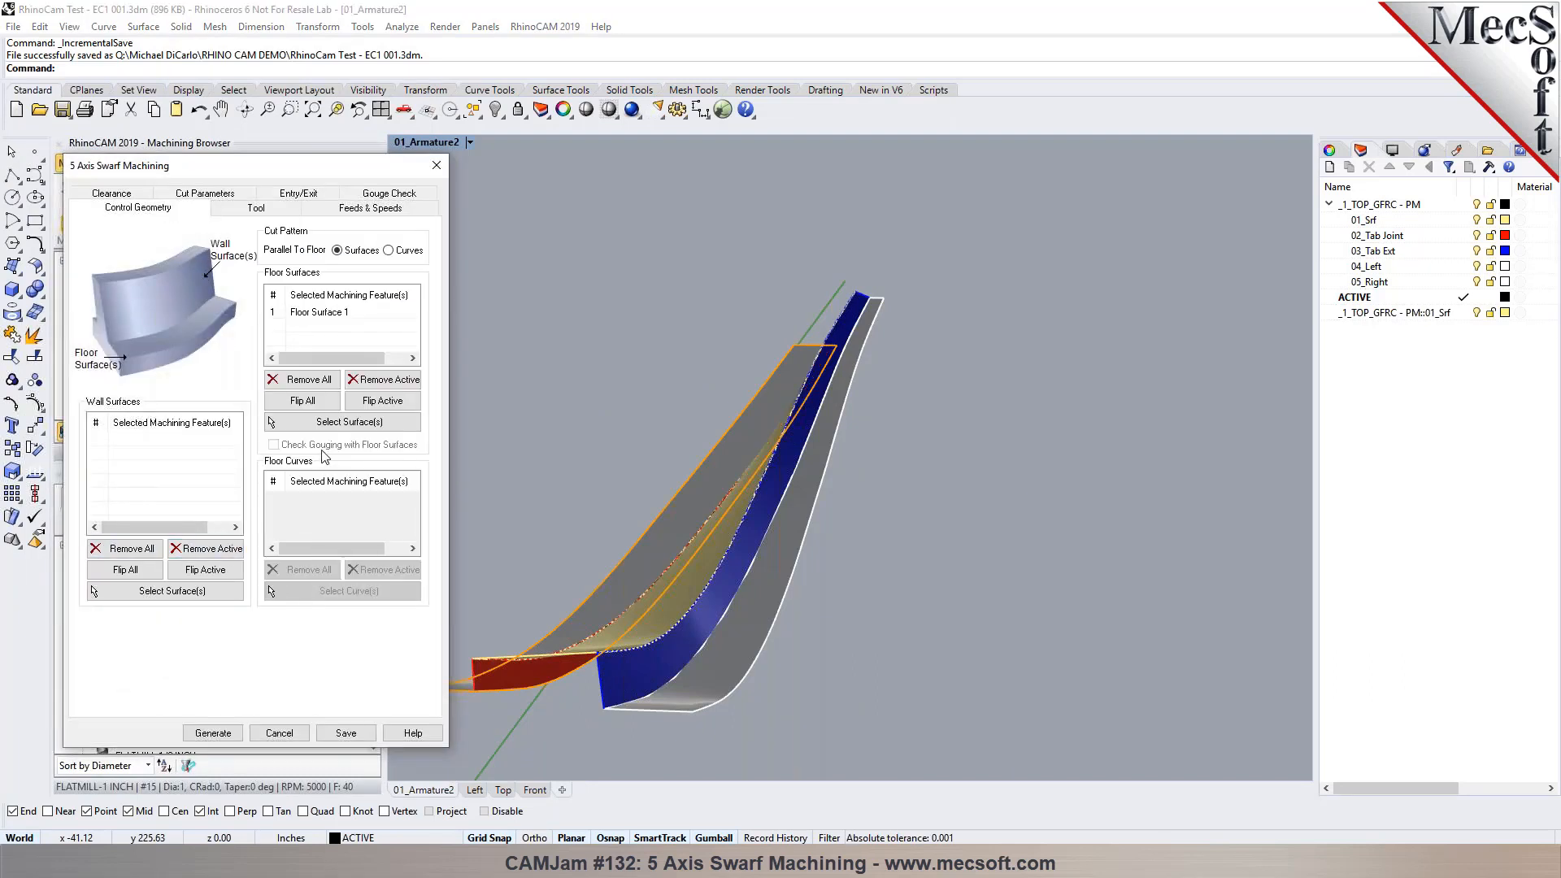
click(300, 379)
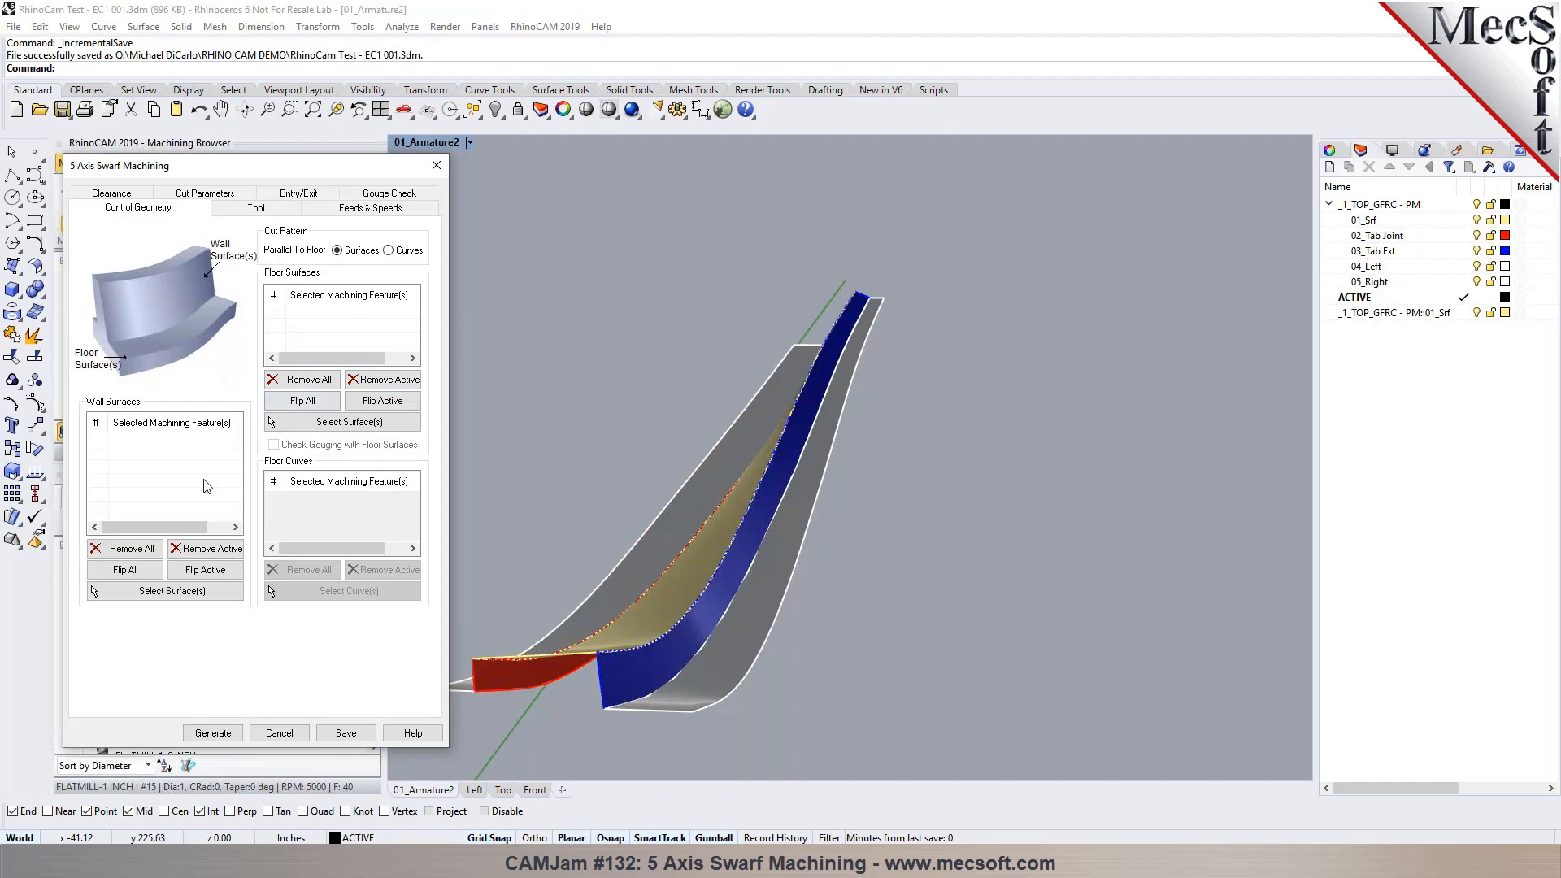
Step: Select the blue tab extension surface as the second operation's wall surface and check its direction
click(162, 590)
click(667, 633)
right_click(666, 632)
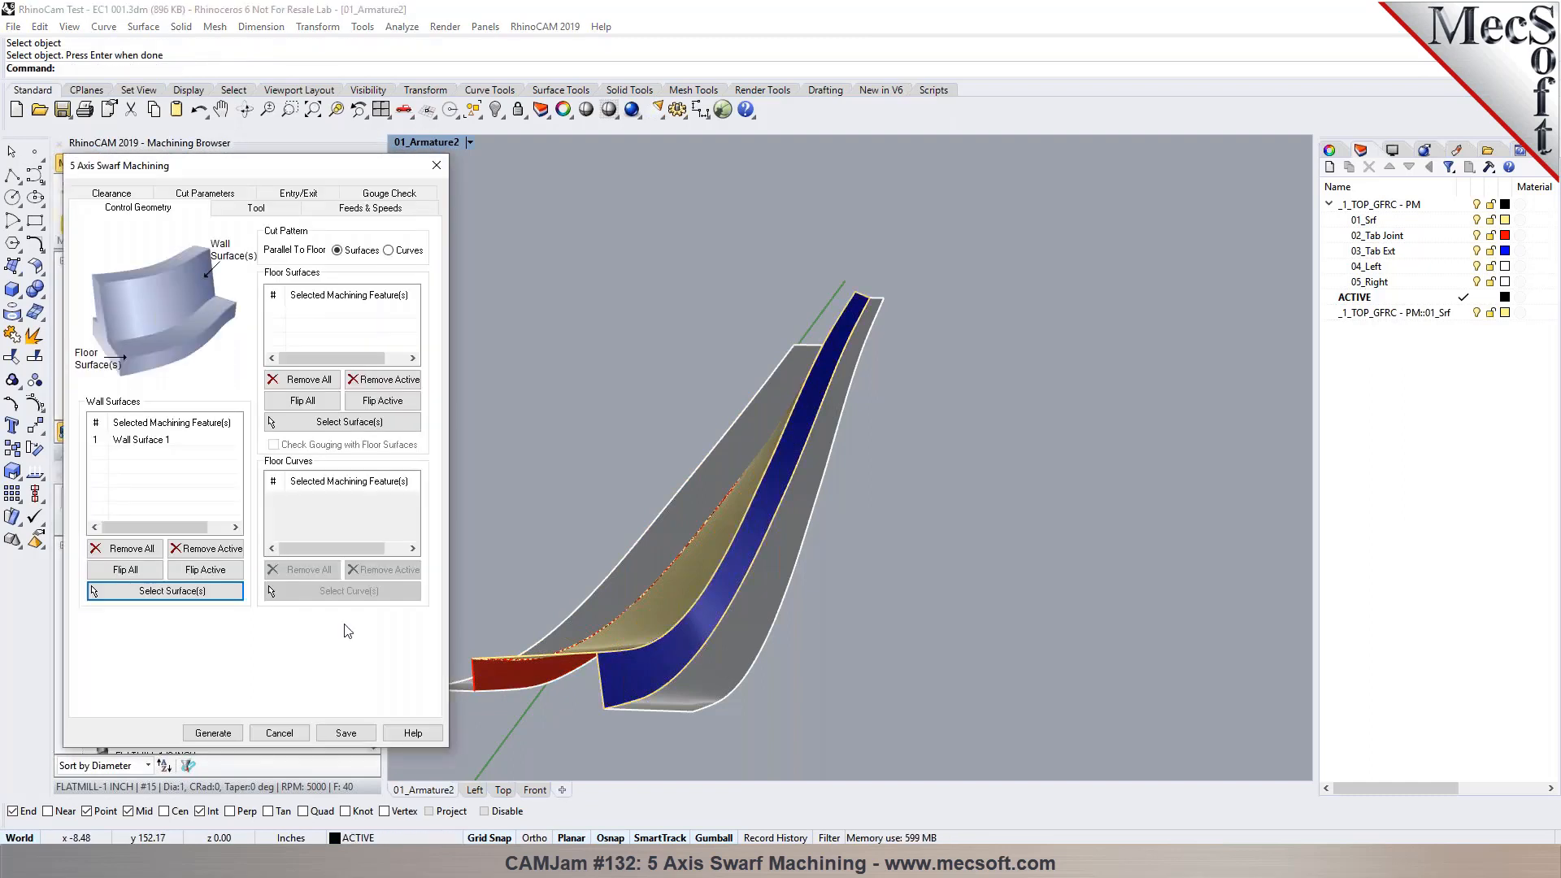
click(140, 439)
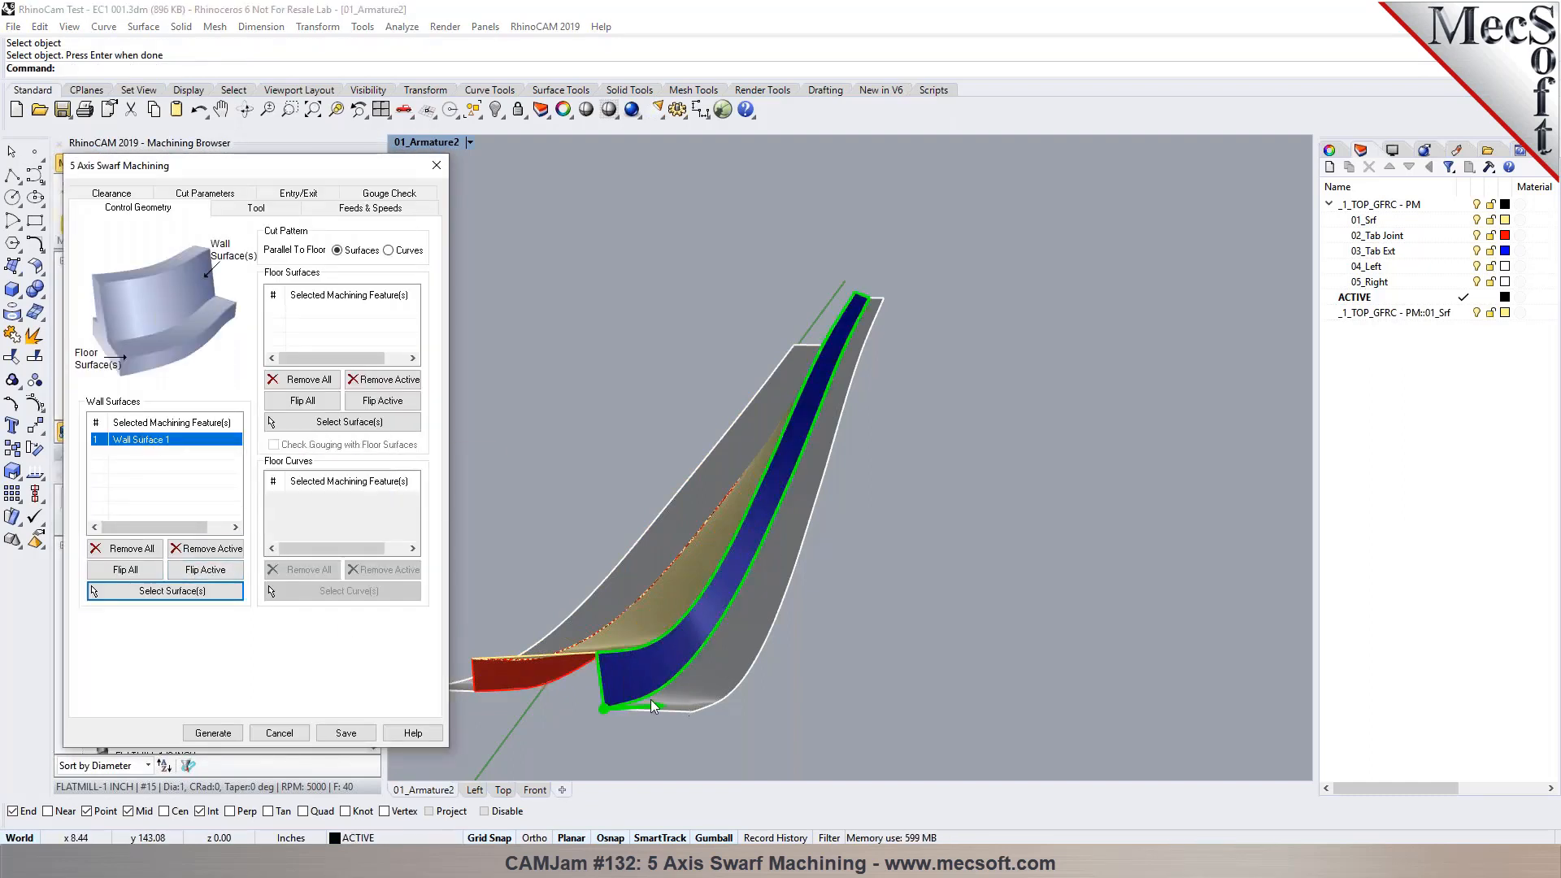
Step: Select the gray flange beside the blue wall as the swarf operation's floor surface and generate the toolpath
click(350, 422)
click(763, 631)
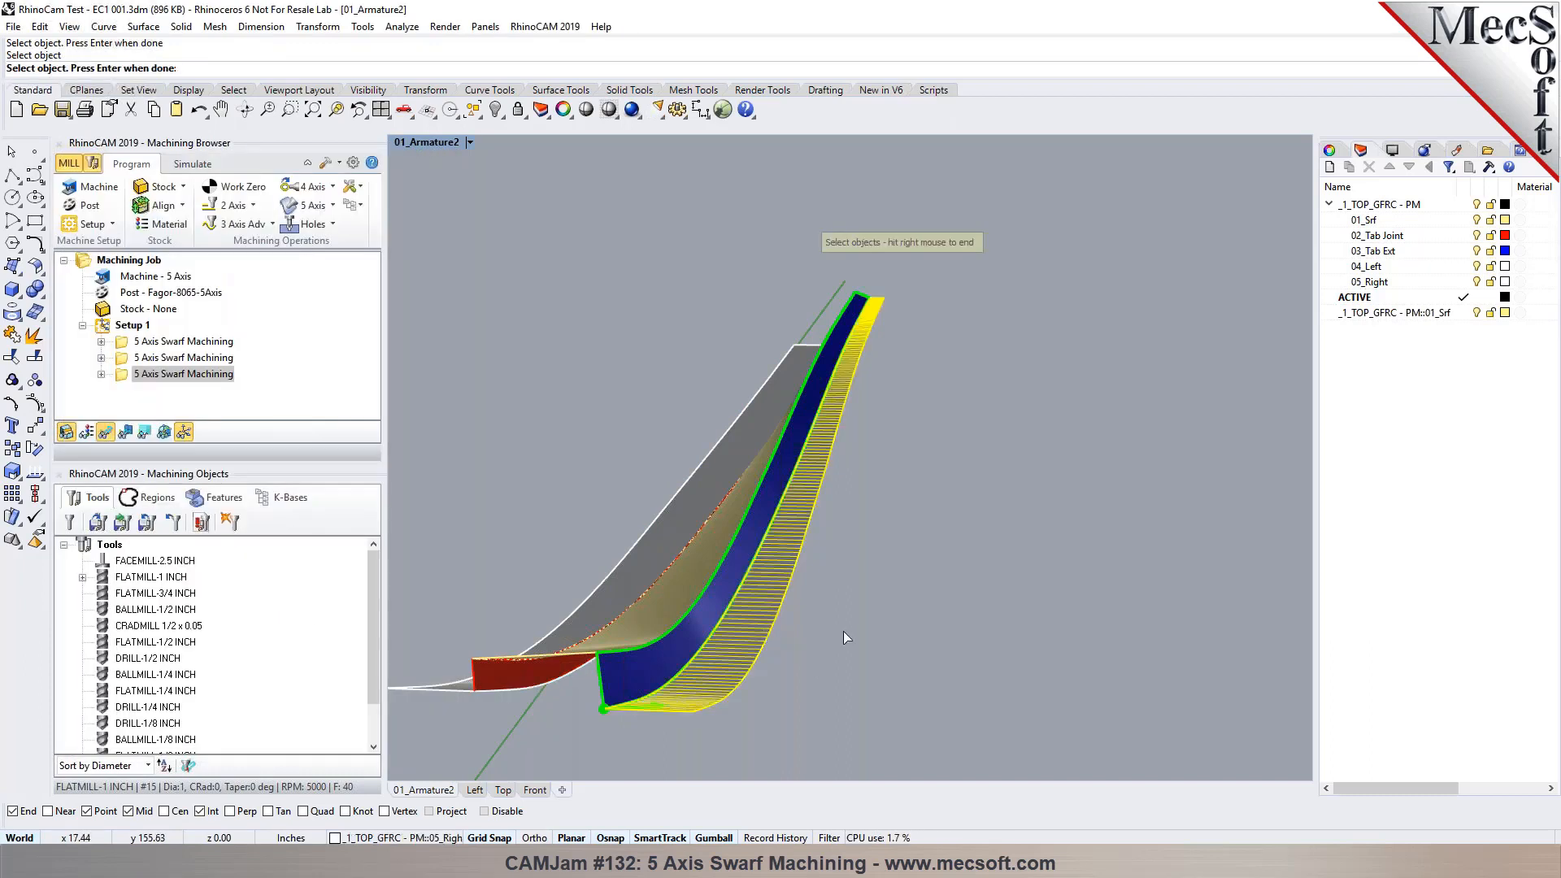
right_click(837, 631)
click(212, 733)
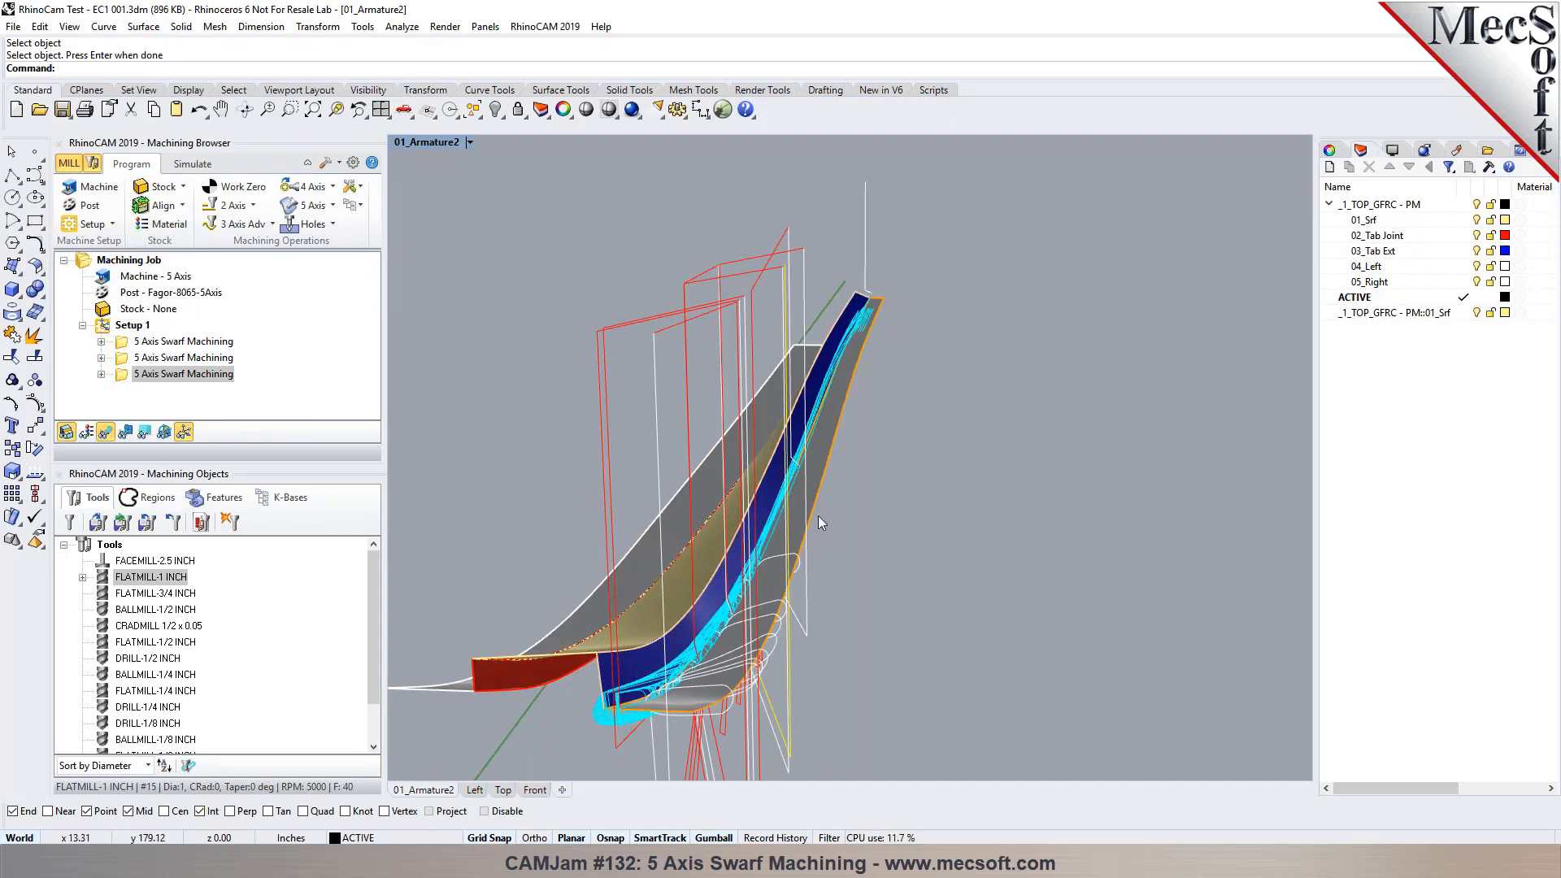
Step: Check the blue tab extension surface's point count with the Rebuild command and inspect the isocurves of the adjacent gray flange
click(117, 262)
click(647, 663)
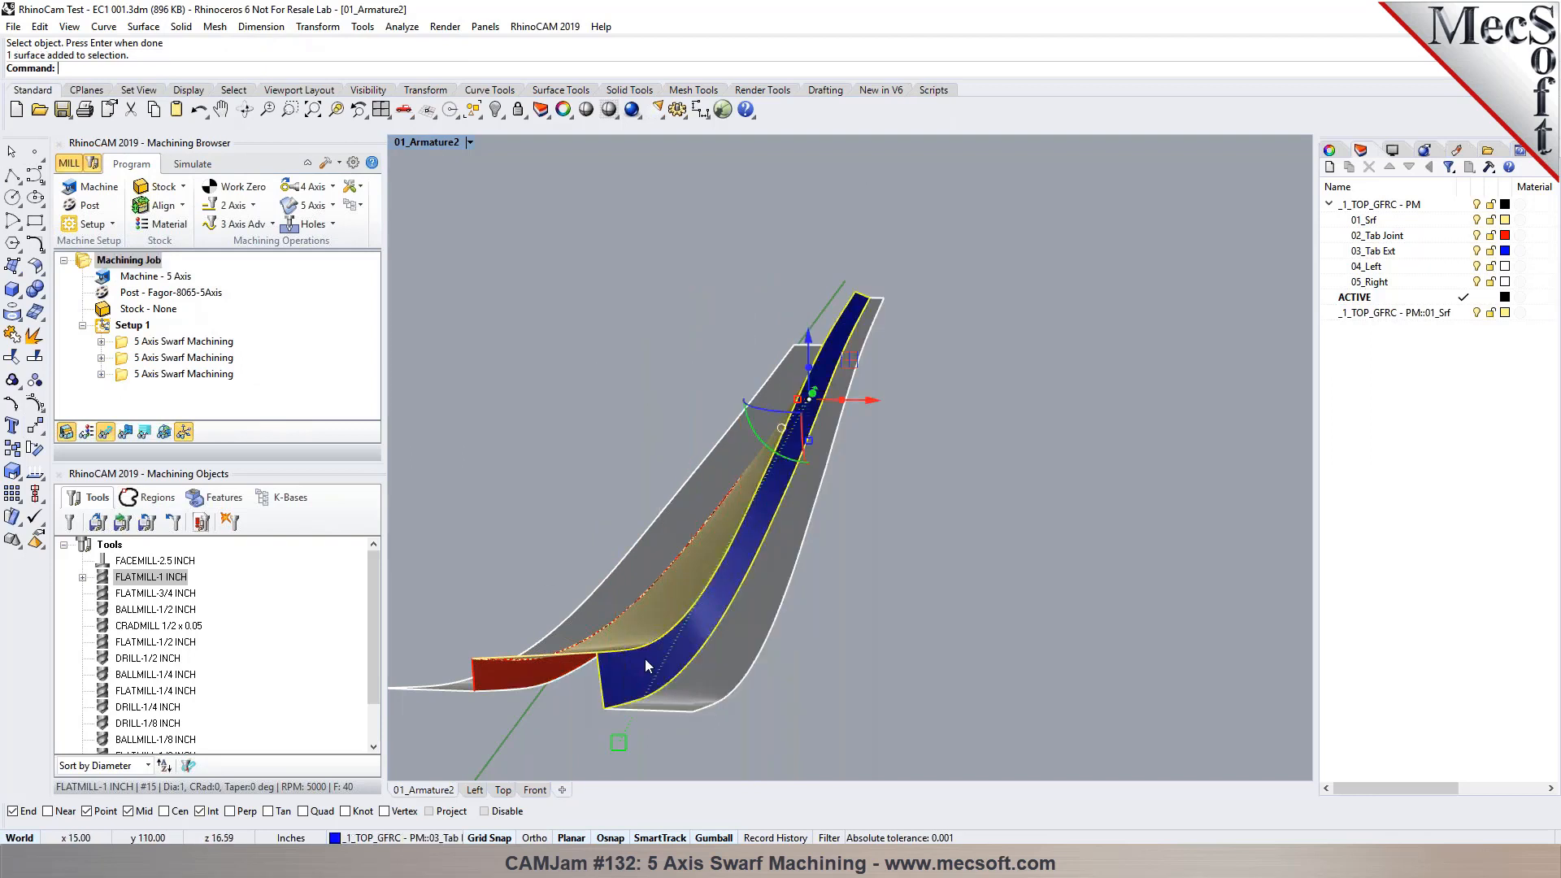
text(rebuild)
key(Return)
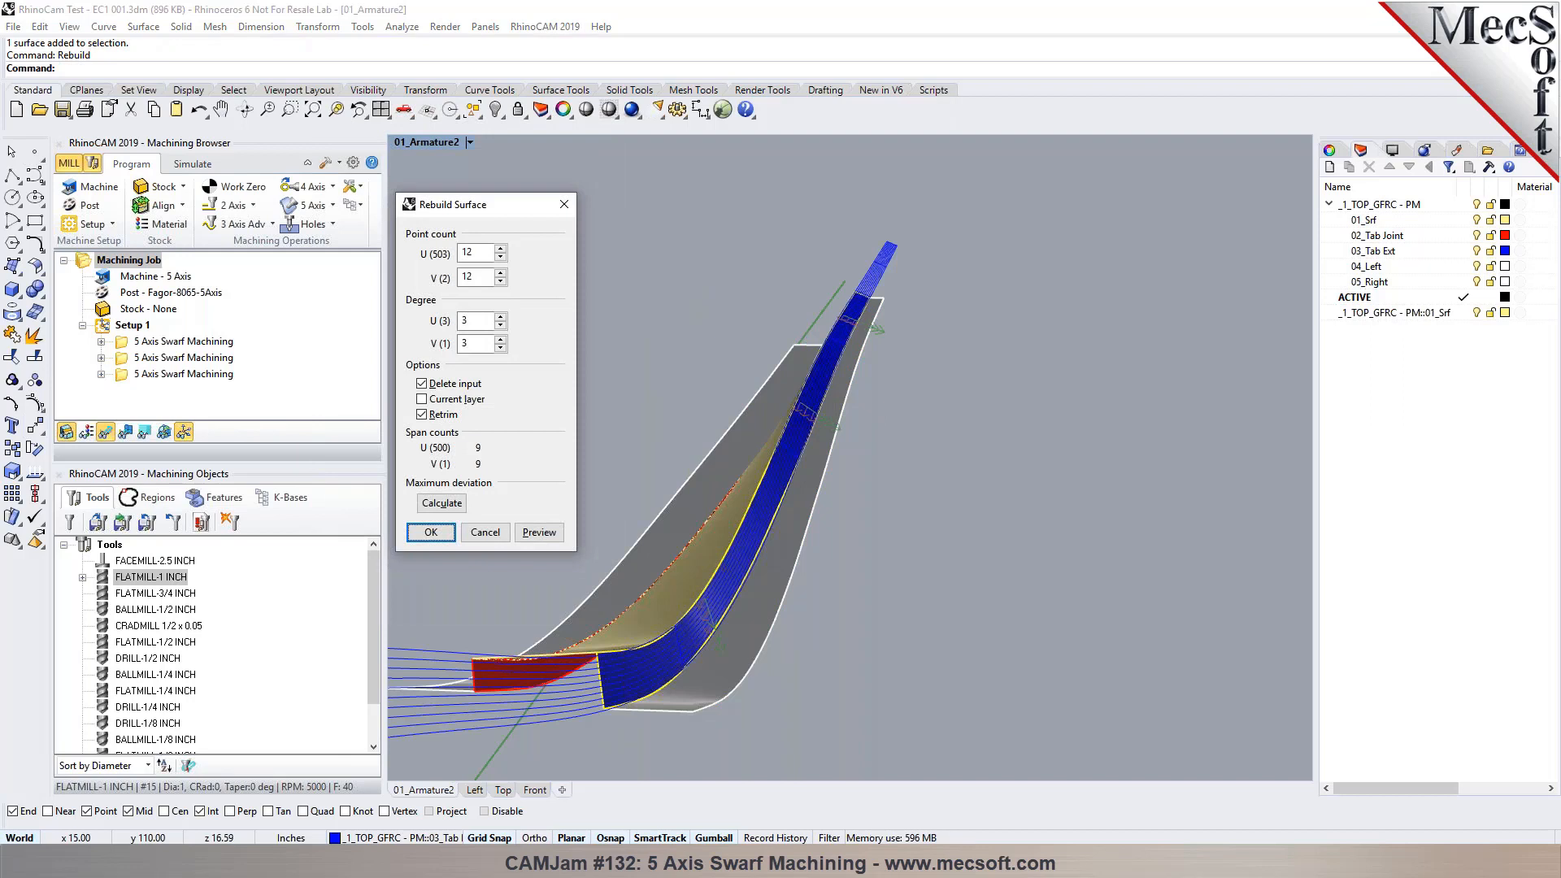
key(Return)
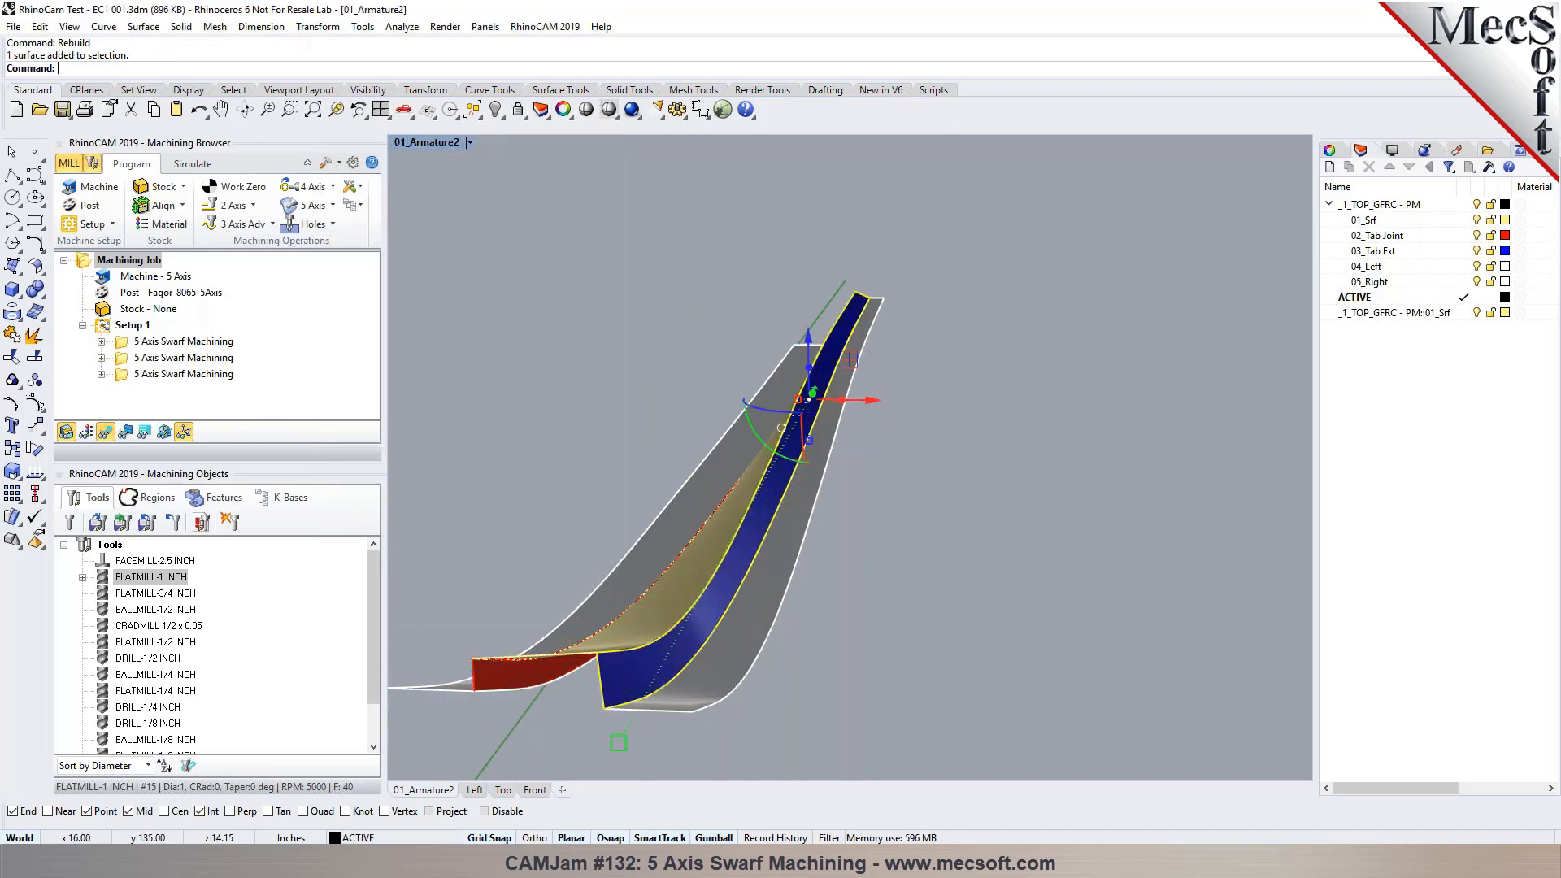
click(775, 547)
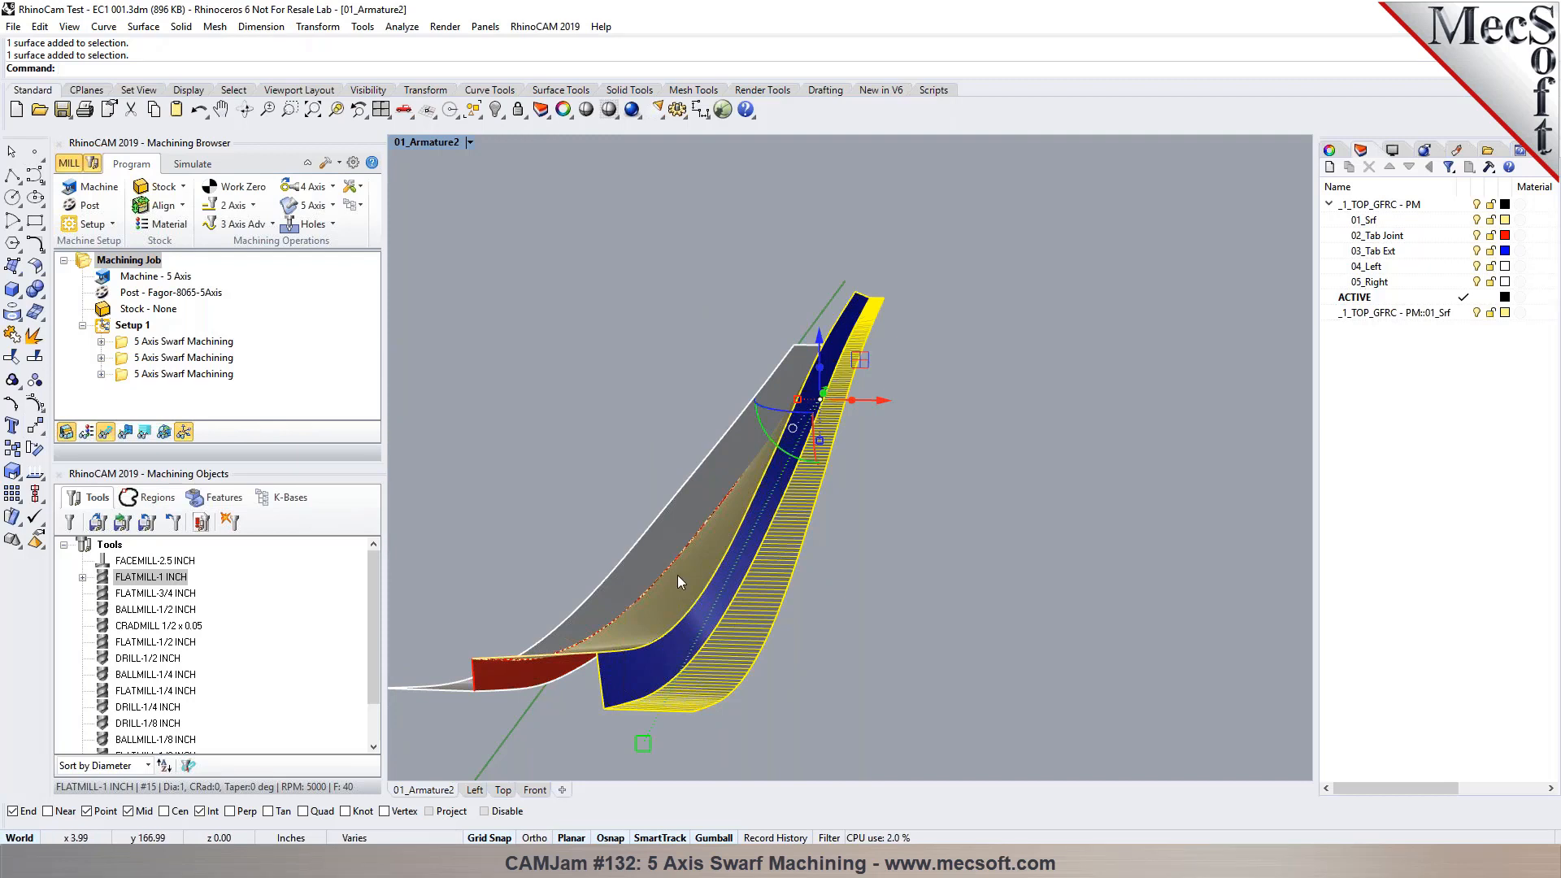
click(967, 558)
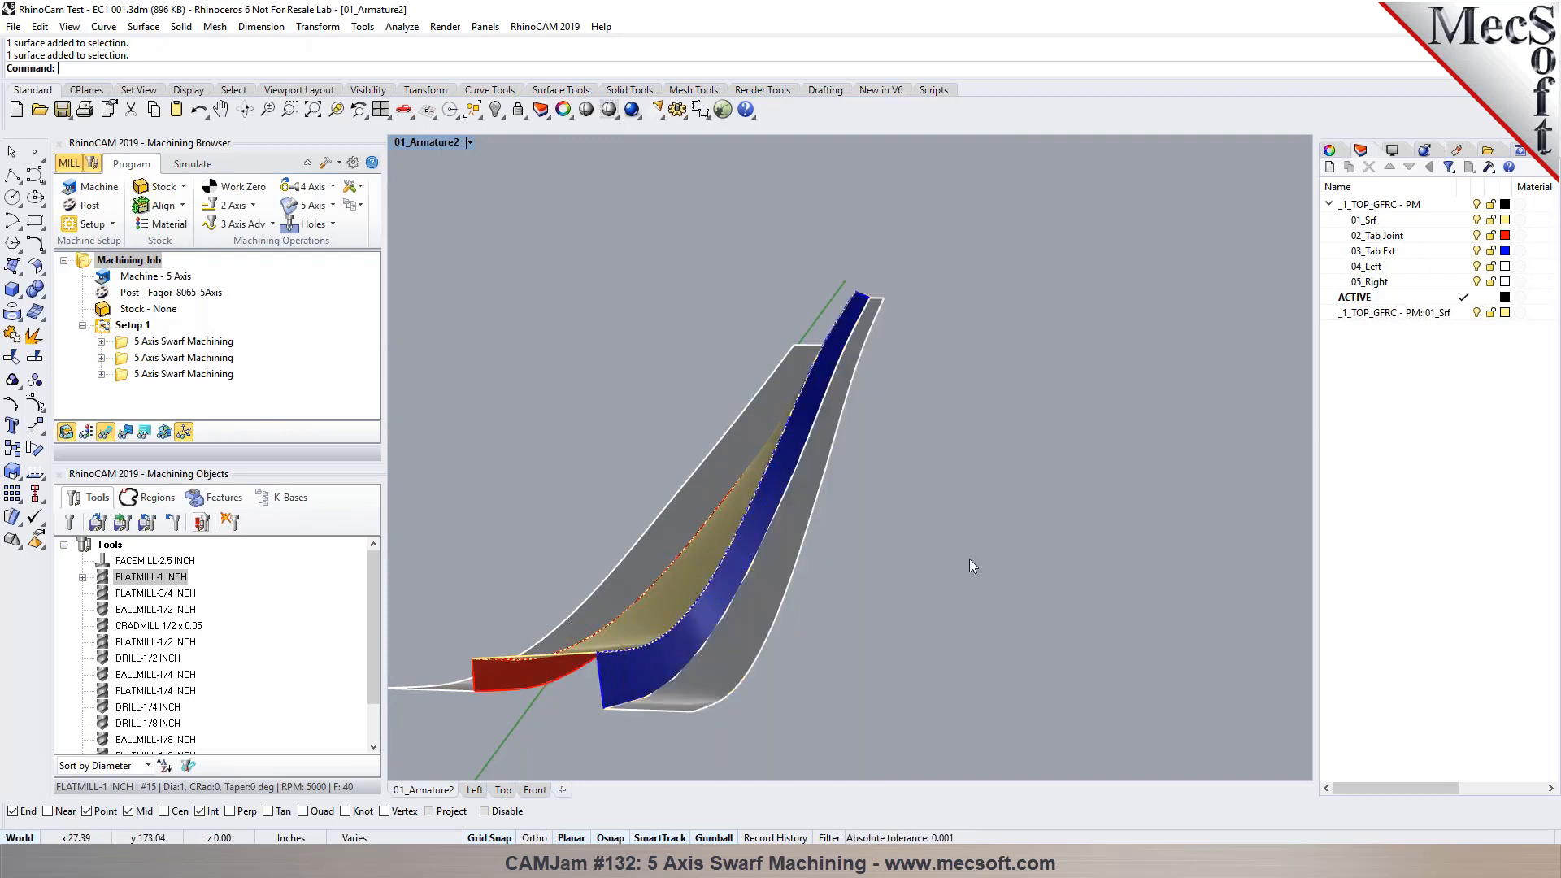
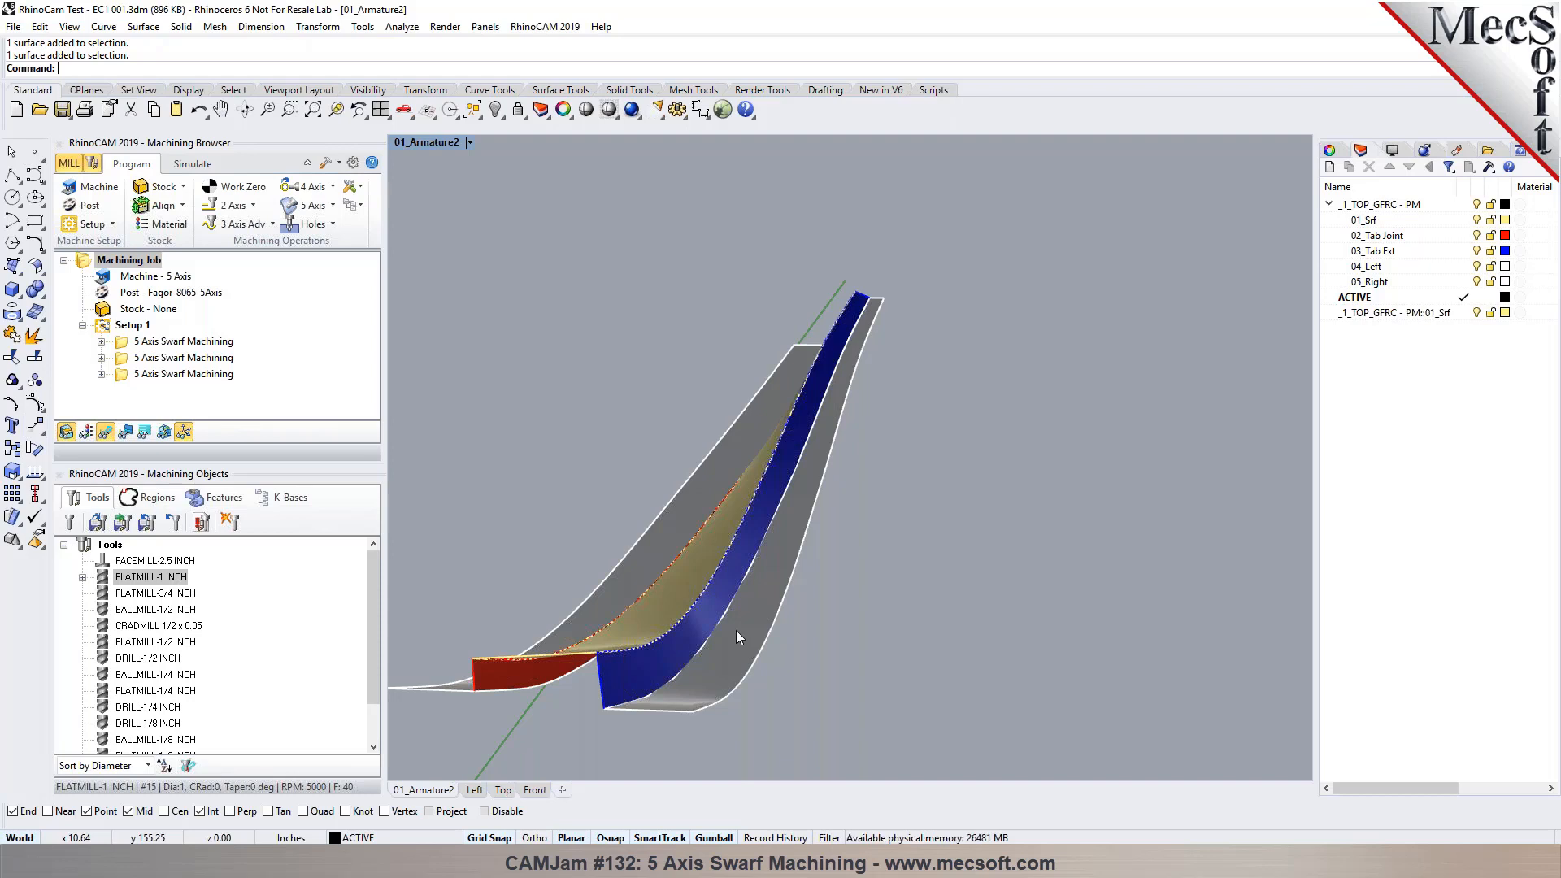
Step: Cut the third 5 Axis Swarf Machining operation from Setup 1
right_drag(742, 580, 809, 579)
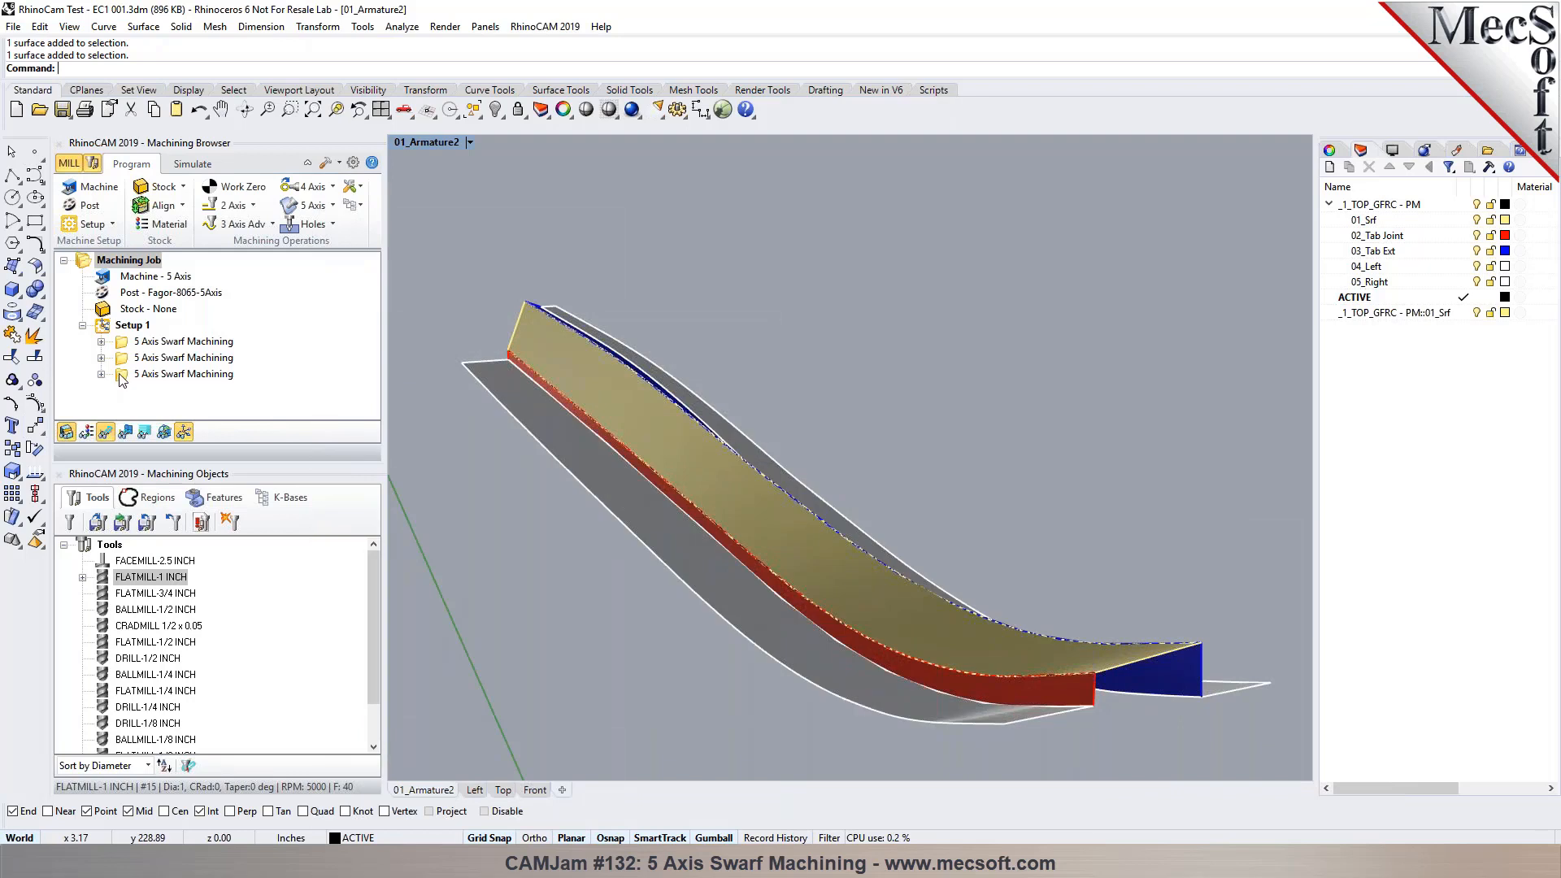
click(122, 374)
right_click(122, 375)
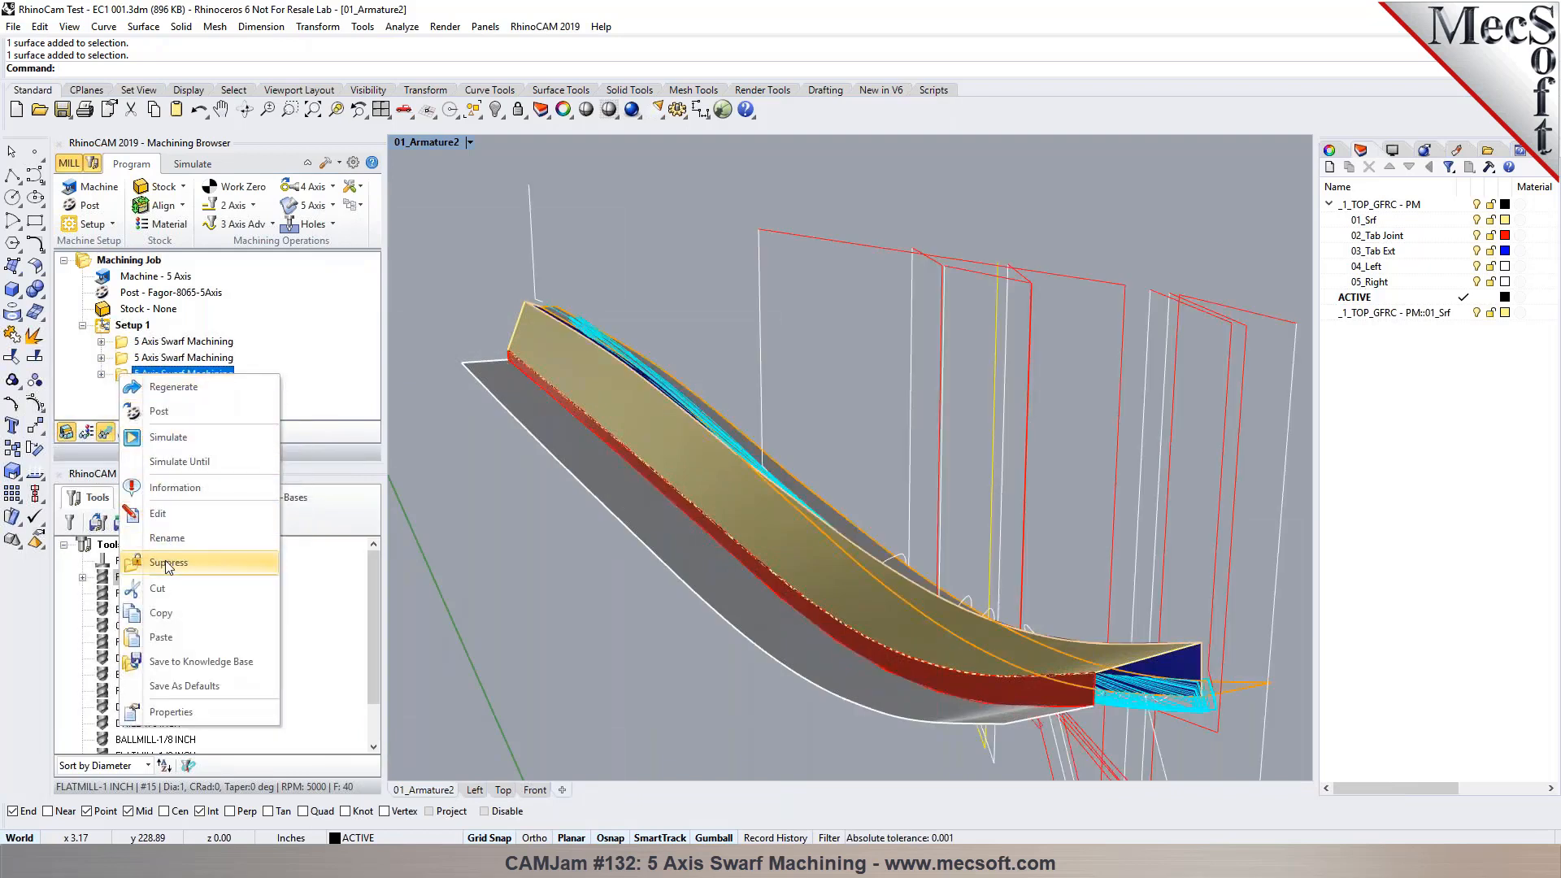
click(166, 589)
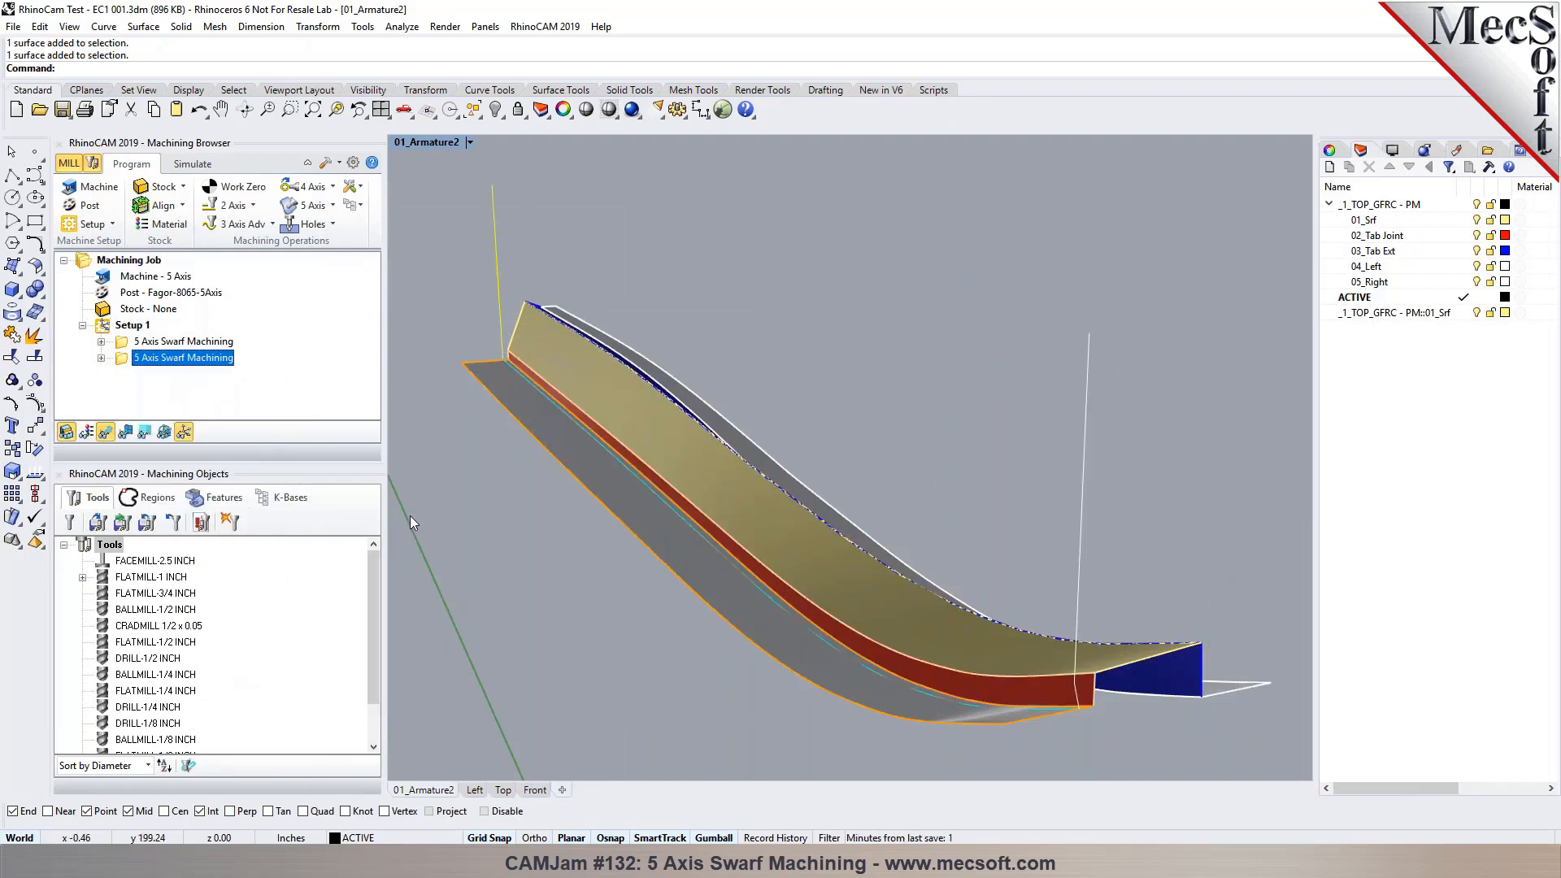
Step: Review the feeds, speeds and tool settings of the second swarf operation and close it without changes
right_drag(752, 343, 826, 413)
double_click(121, 359)
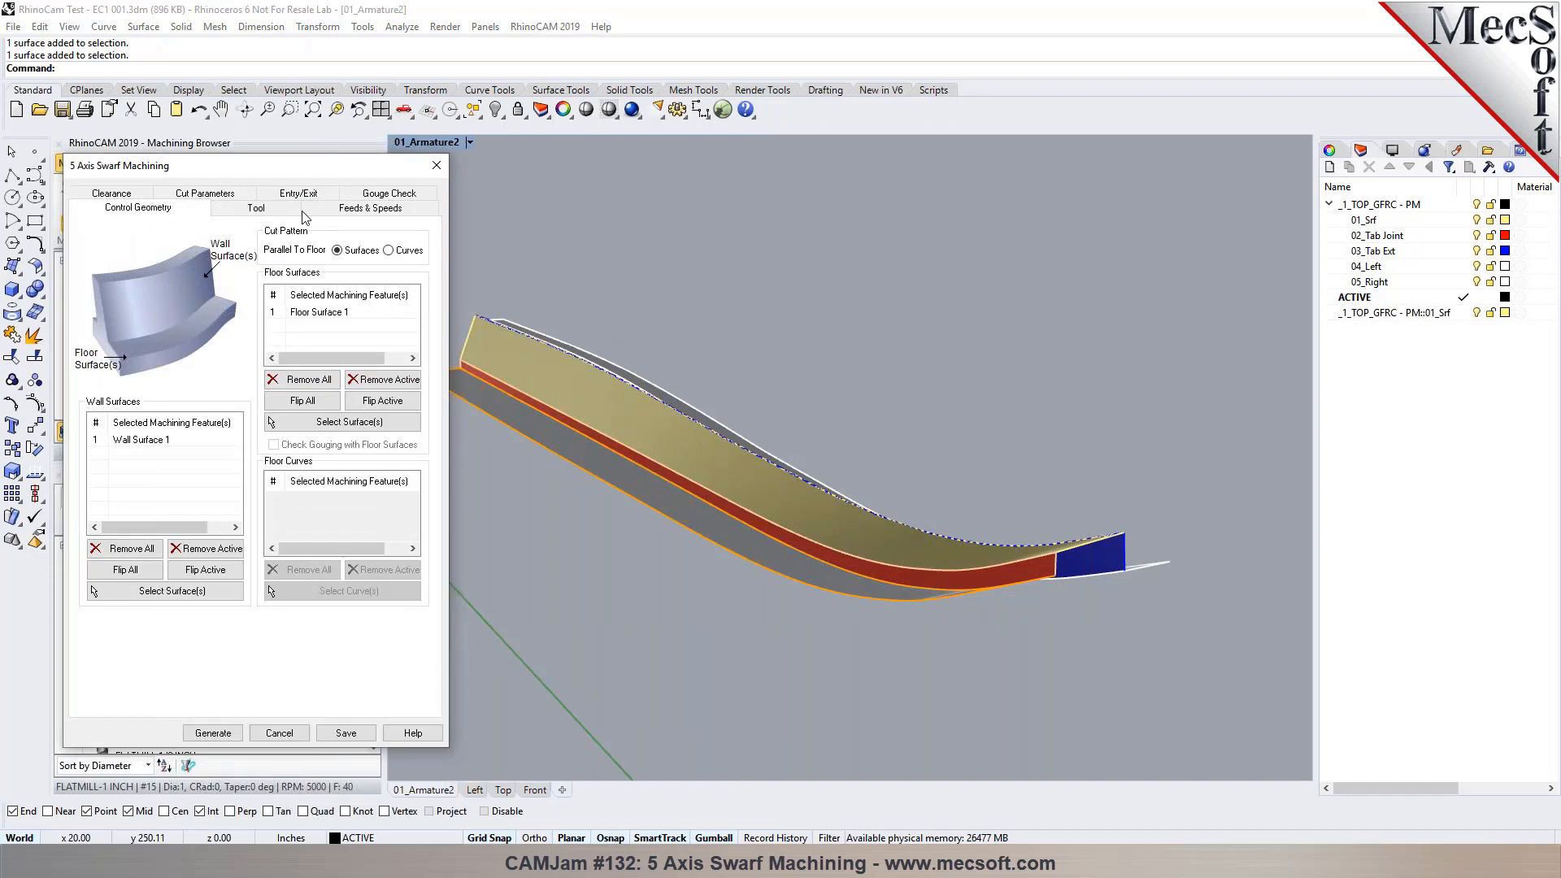
click(360, 211)
click(223, 209)
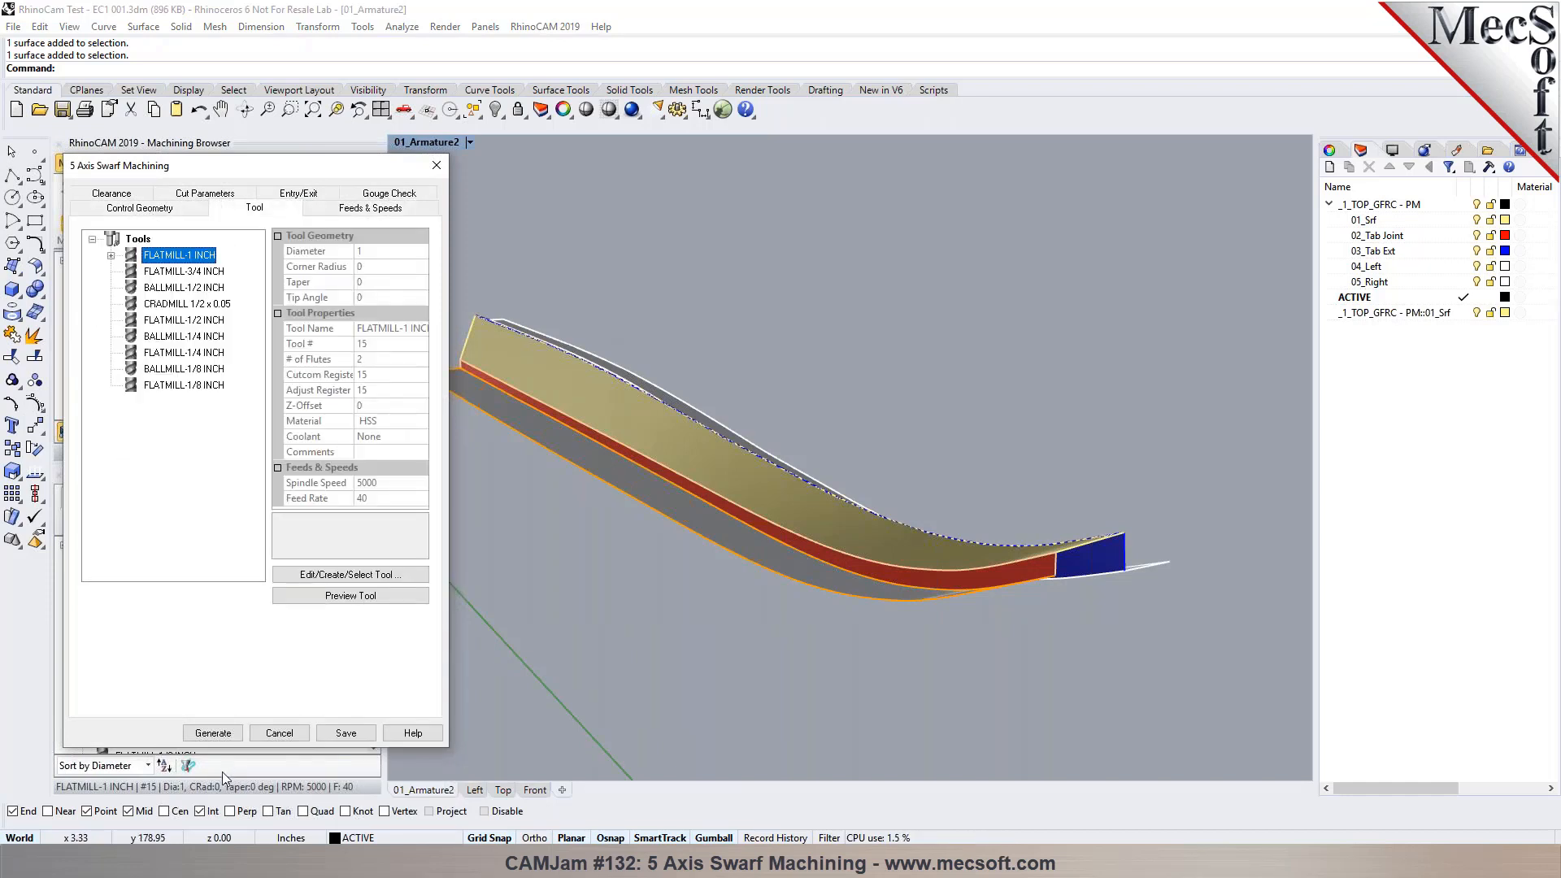
click(279, 733)
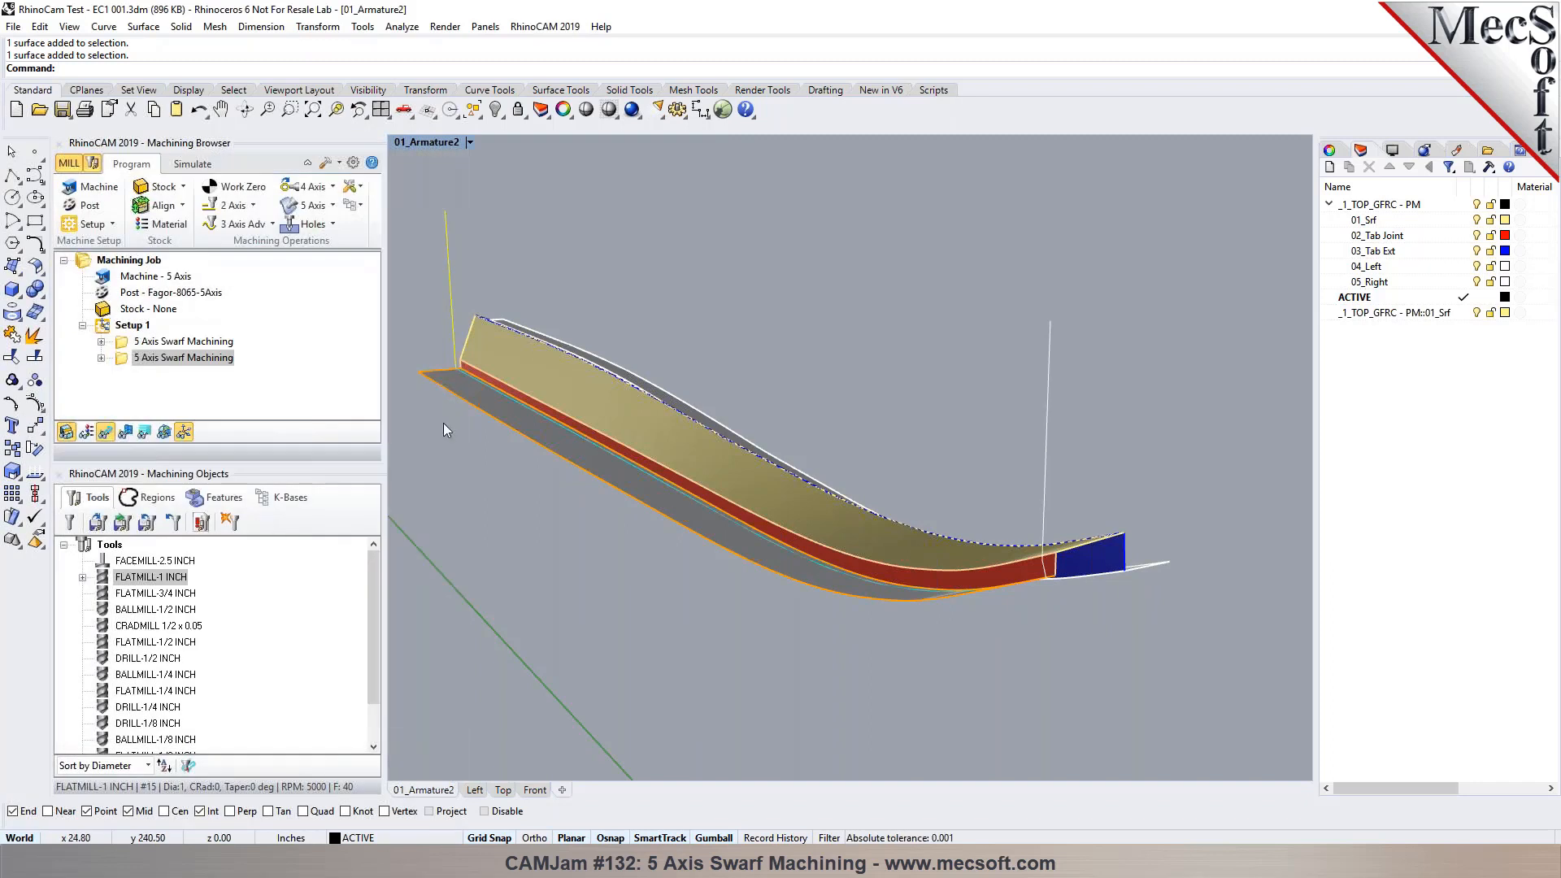
Step: Set the second swarf operation's axial distance for moving computed tool tips to -.25 and generate the toolpath
scroll(442, 422, up, 2)
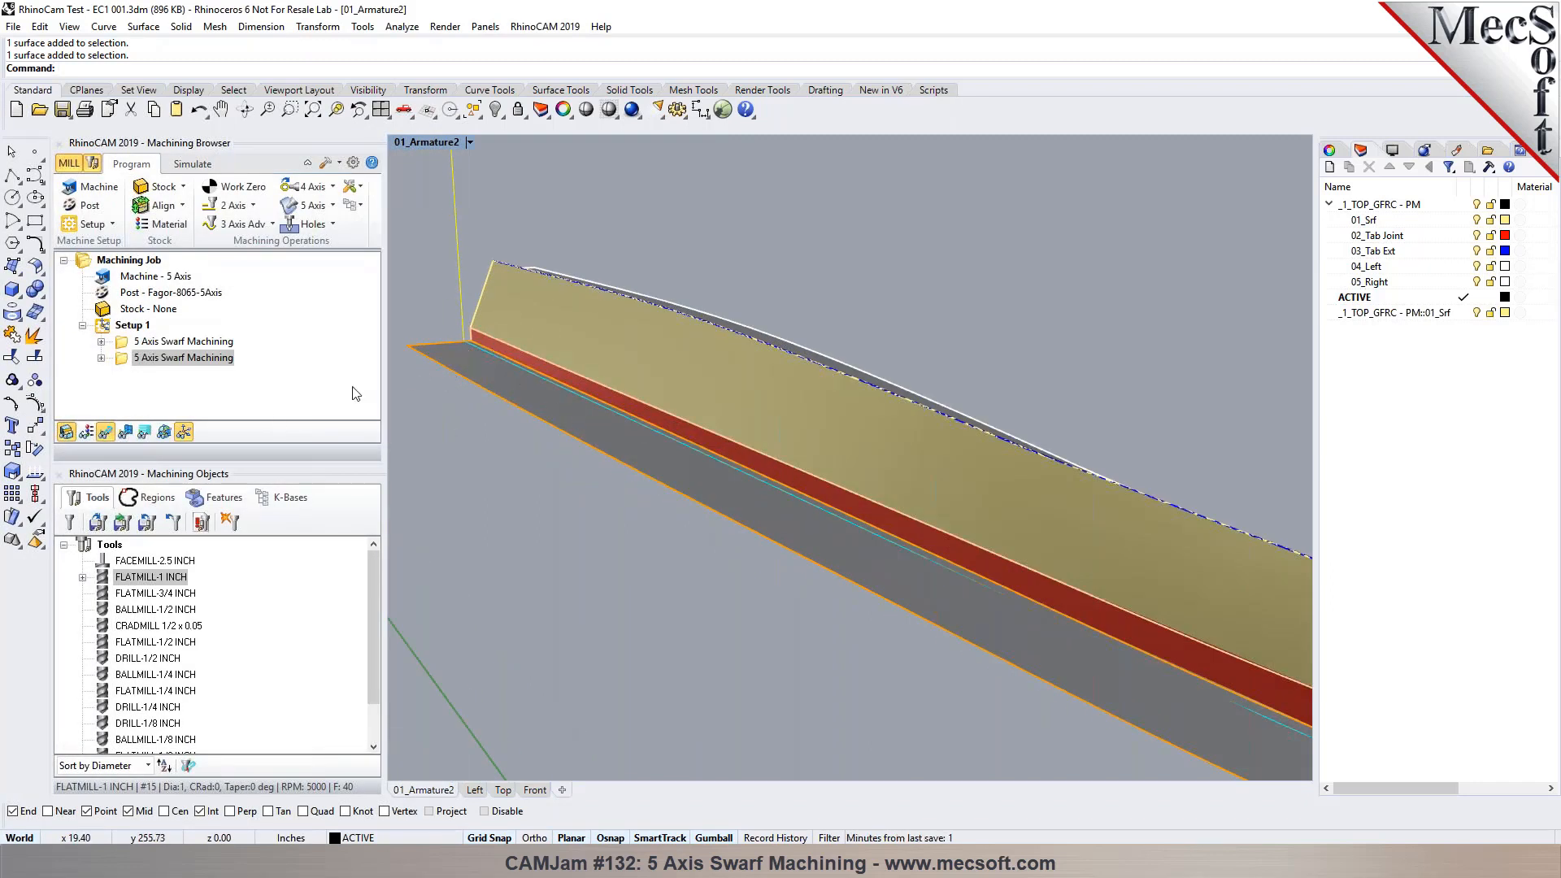
double_click(126, 363)
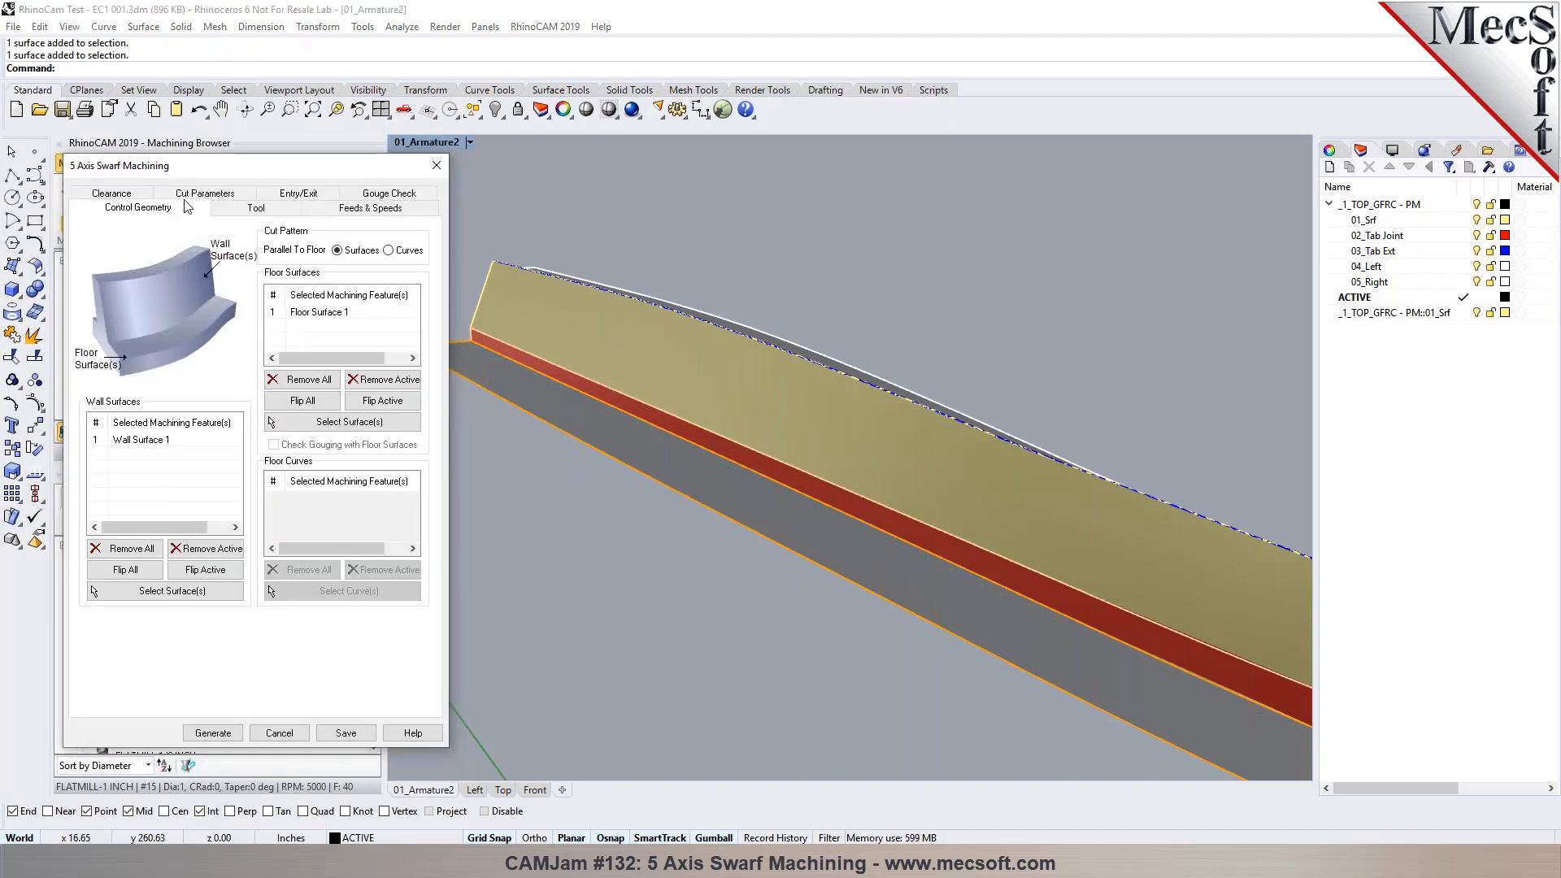
click(203, 208)
drag(303, 684, 268, 684)
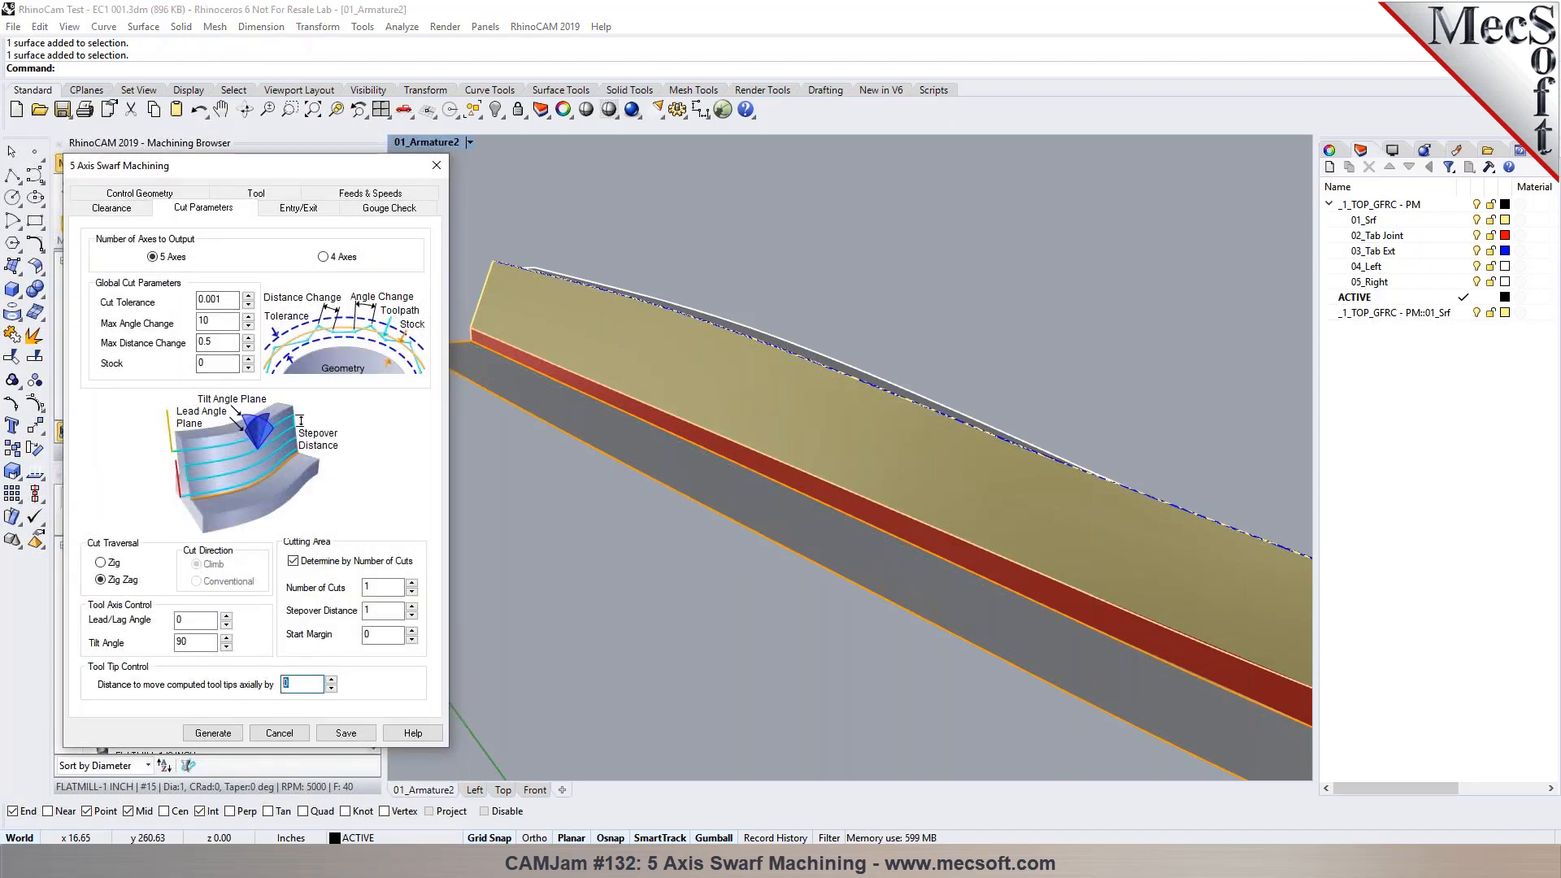
text(-.25)
click(225, 731)
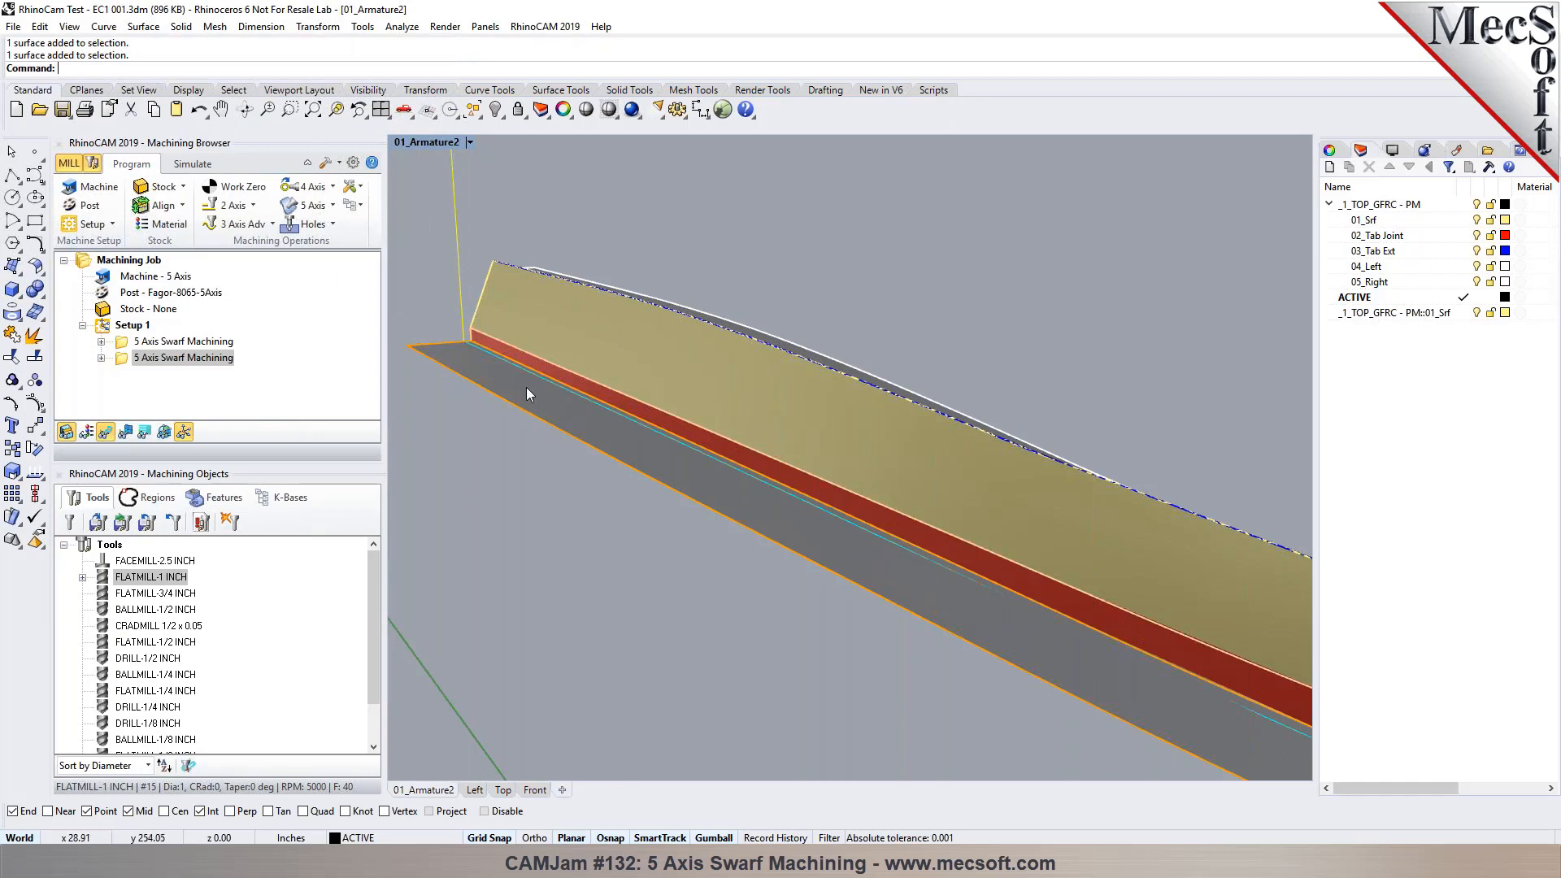
Step: Create a new tool from FLATMILL-1 INCH with an axial offset of -0.5, named "FLATMILL-1 INCH-Offset -0.5"
double_click(111, 580)
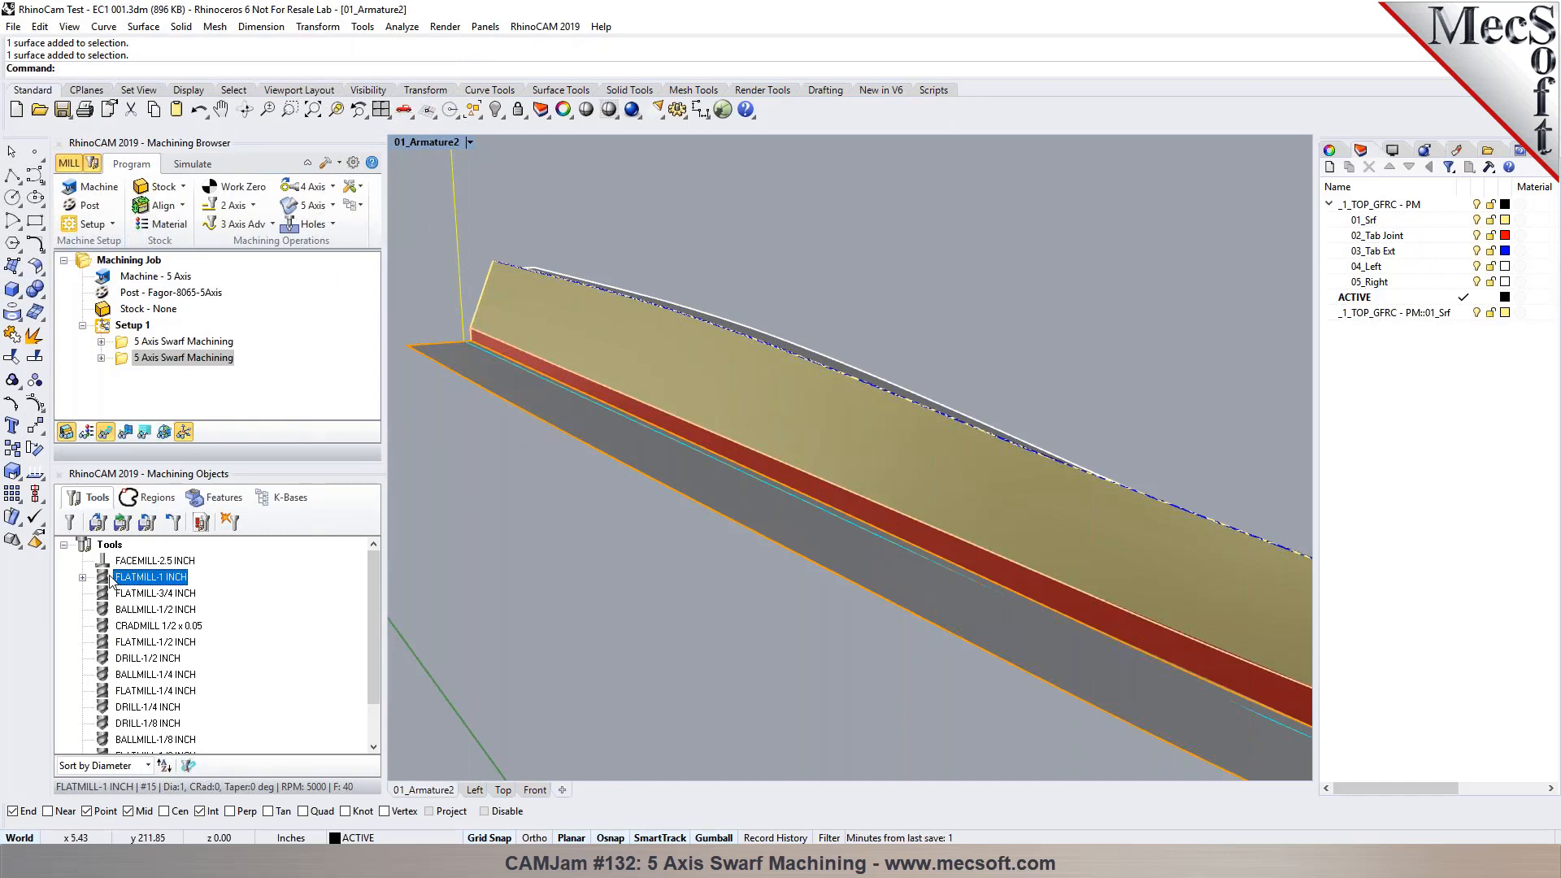
double_click(1078, 397)
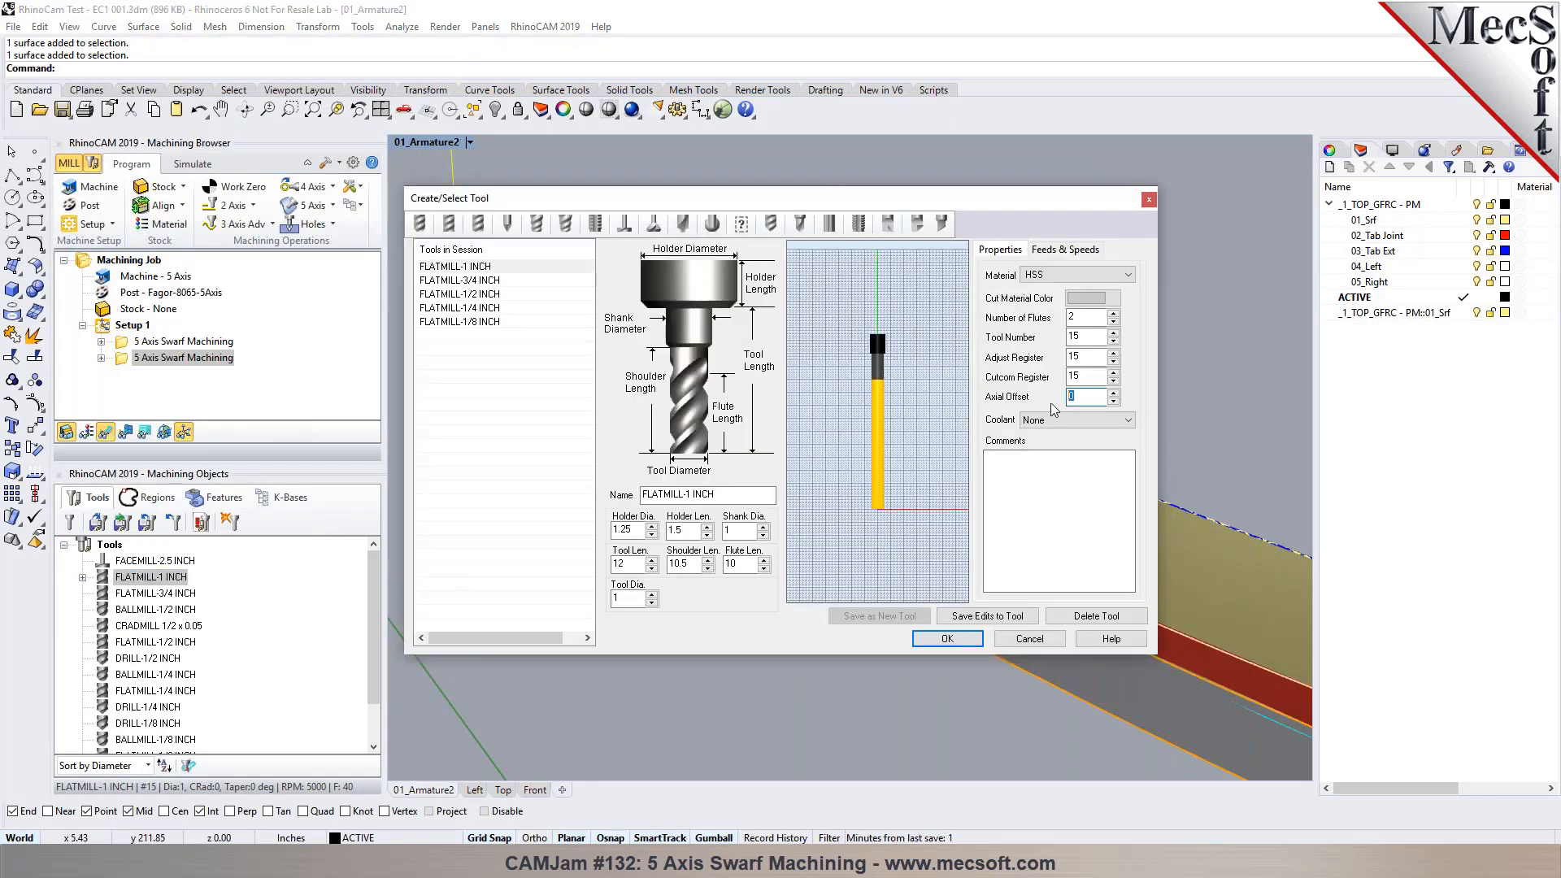
text(-.5)
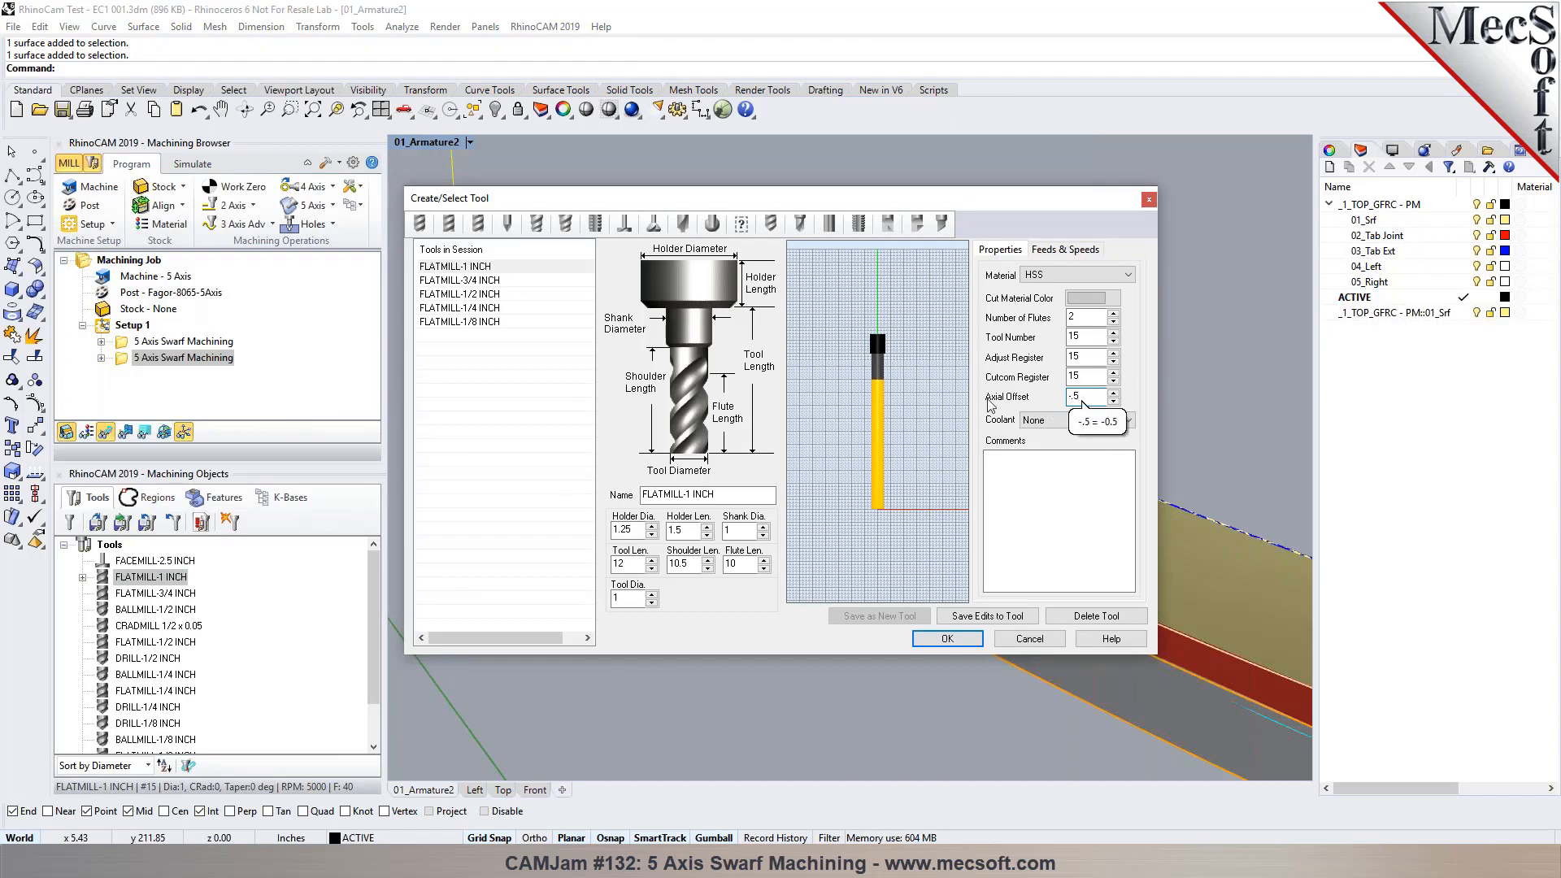
click(763, 491)
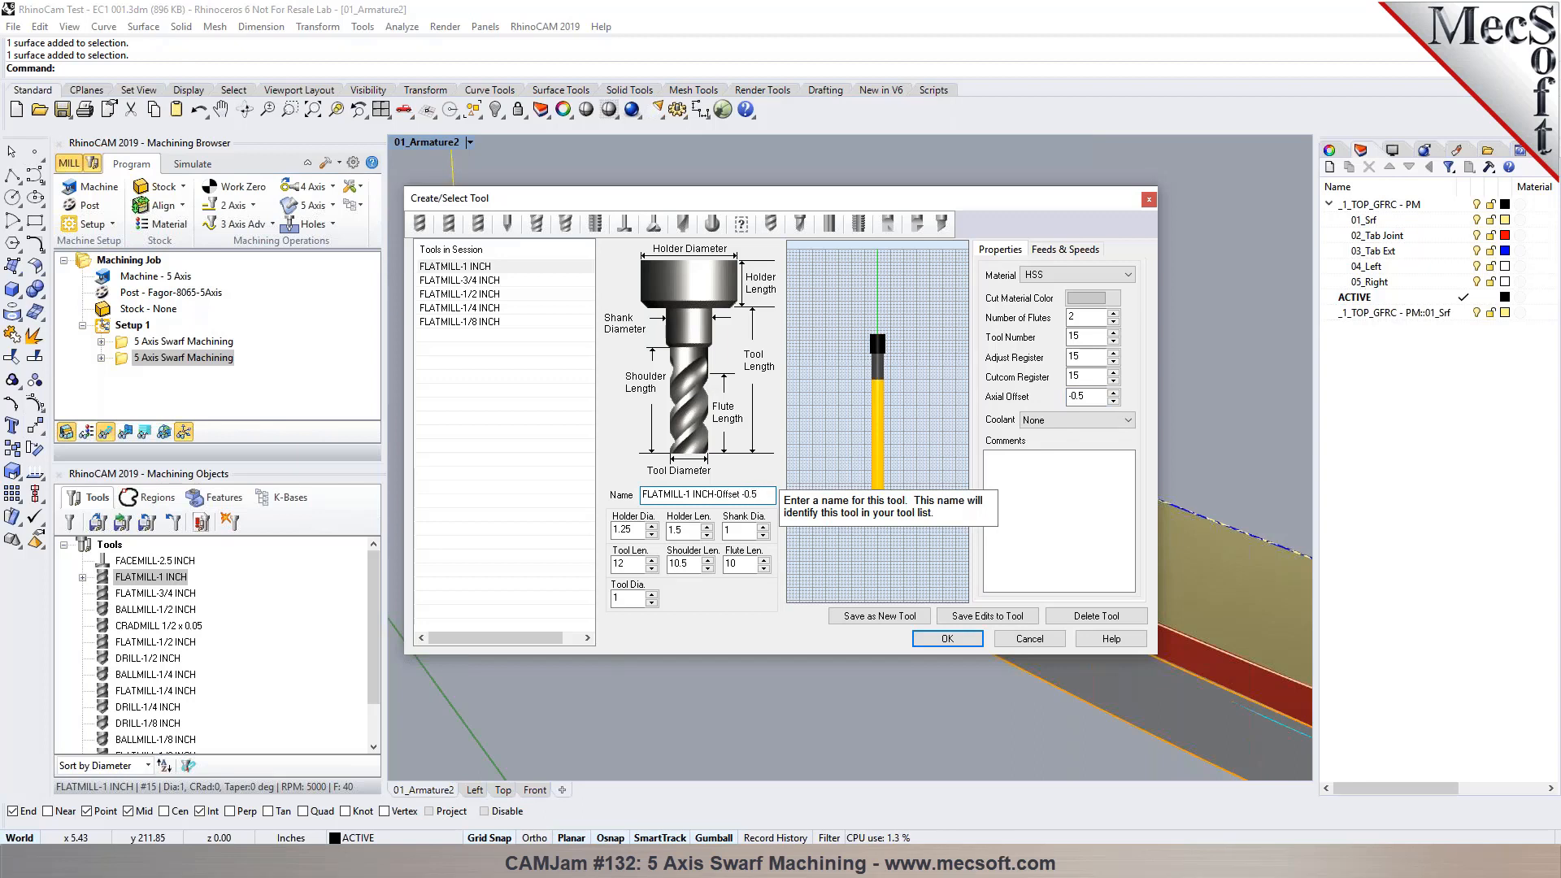
click(880, 615)
click(924, 497)
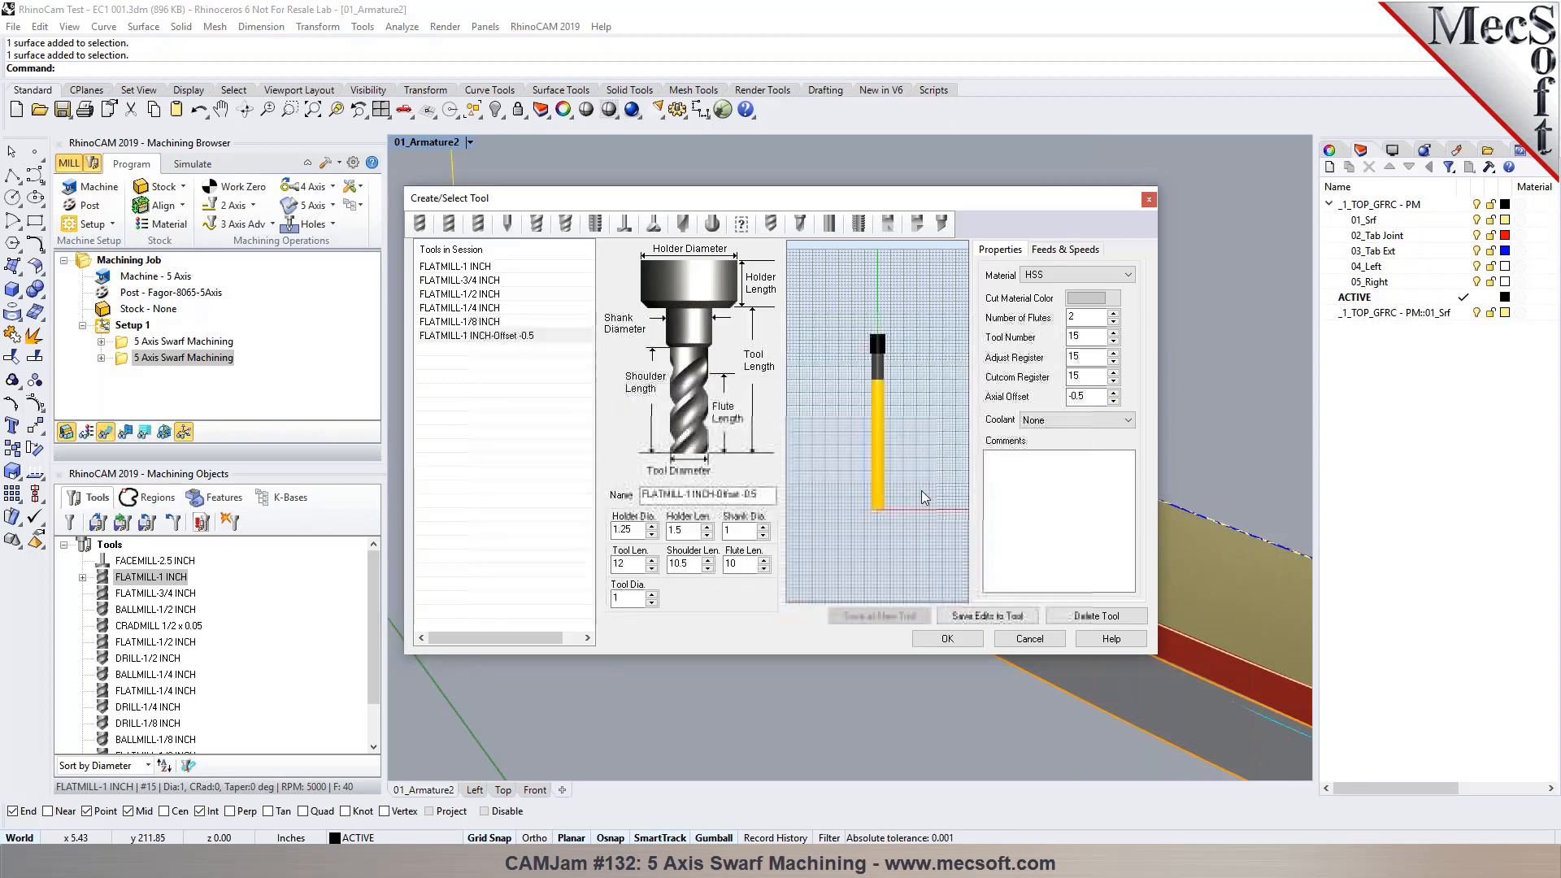
click(936, 638)
Step: Assign the FLATMILL-1 INCH-Offset -0.5 tool to the second swarf operation and regenerate its toolpath
click(115, 576)
drag(106, 579, 128, 362)
right_click(126, 357)
click(135, 368)
Step: Simulate the second swarf operation and watch the tool's position along the red wall
right_drag(648, 530, 613, 495)
scroll(615, 495, down, 5)
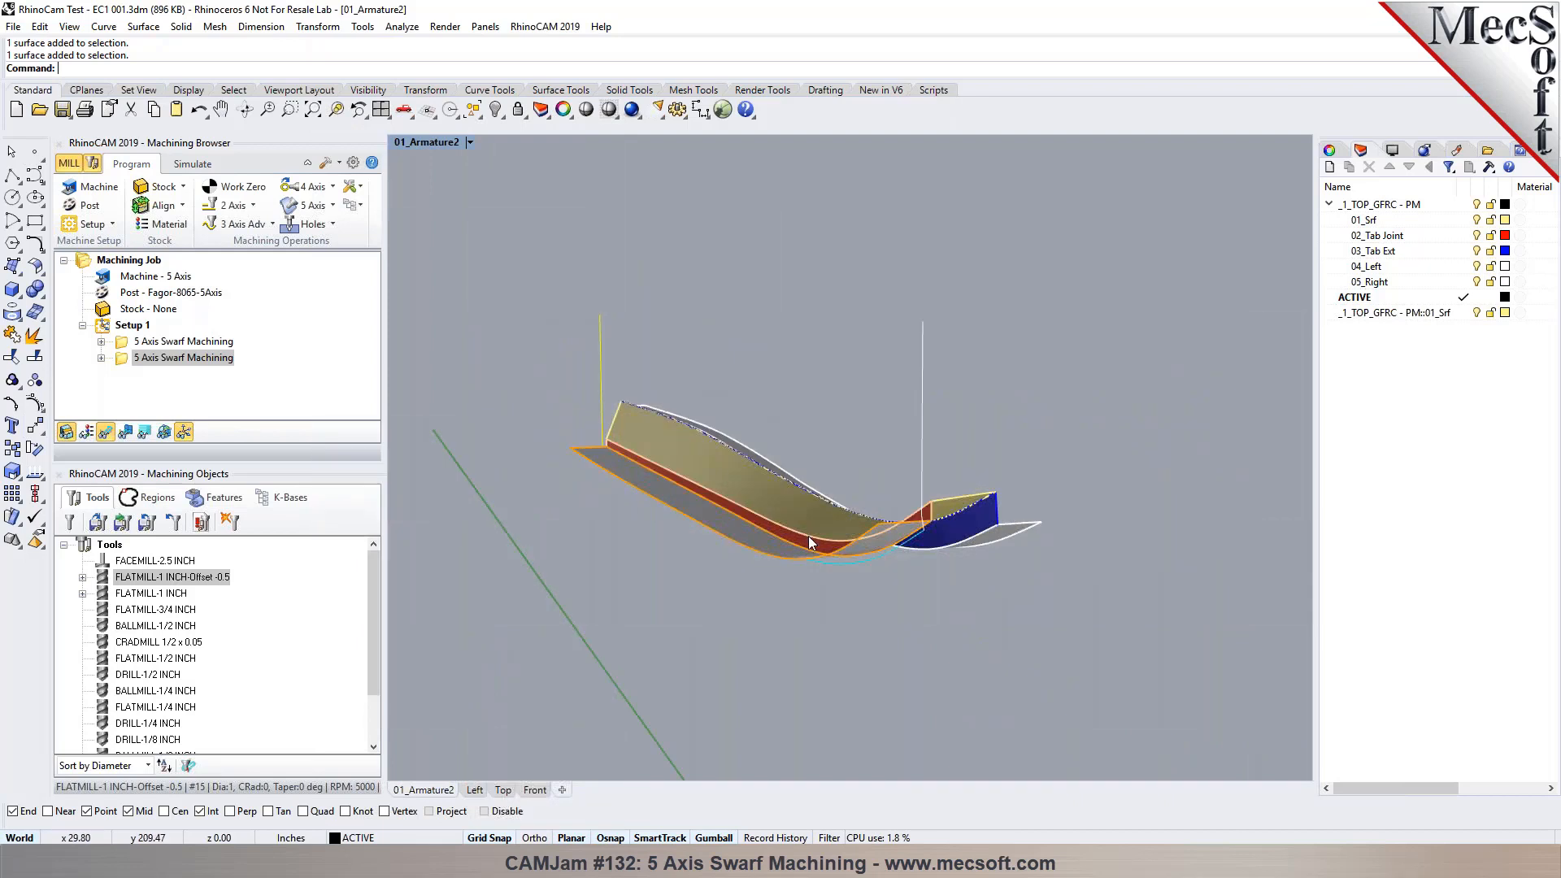
scroll(808, 535, up, 3)
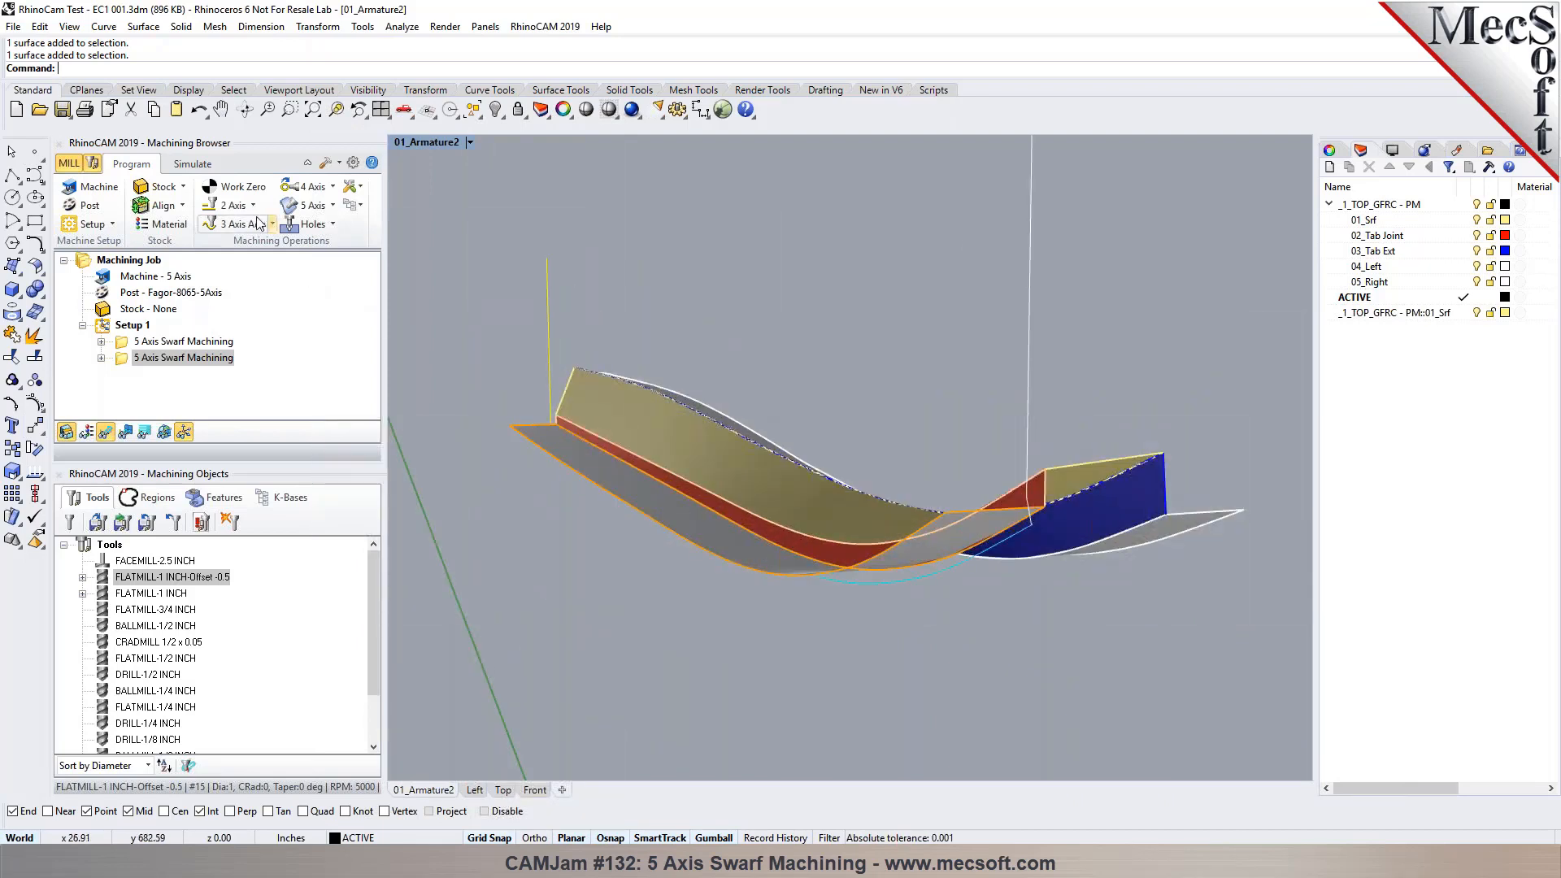
click(193, 164)
click(192, 208)
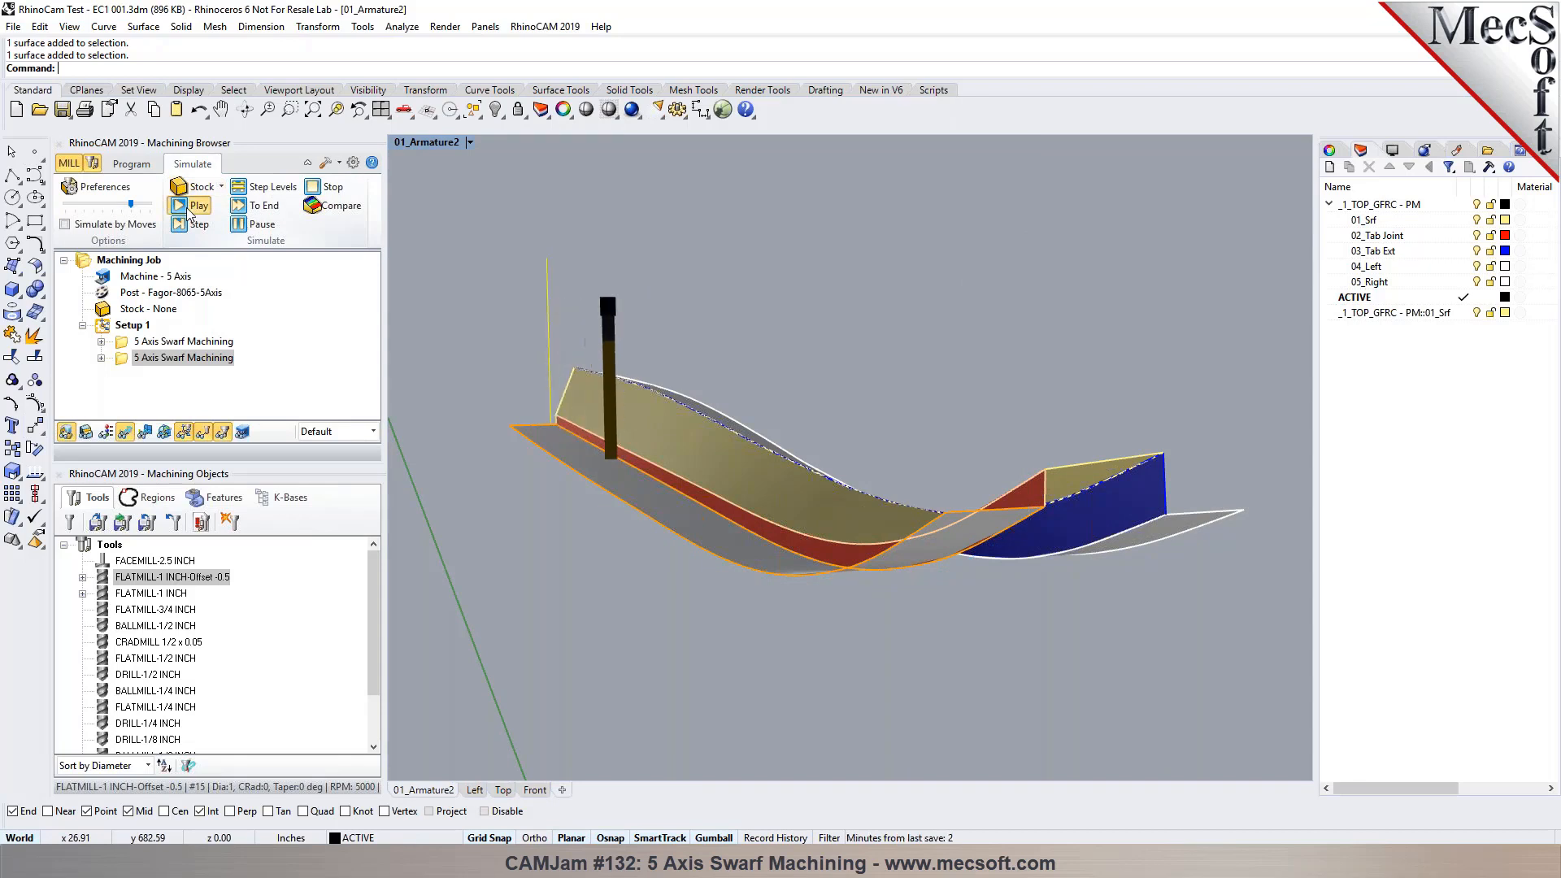
mouse_move(761, 559)
right_down()
mouse_move(762, 512)
mouse_move(719, 500)
mouse_move(838, 556)
mouse_move(745, 542)
mouse_move(761, 540)
right_up()
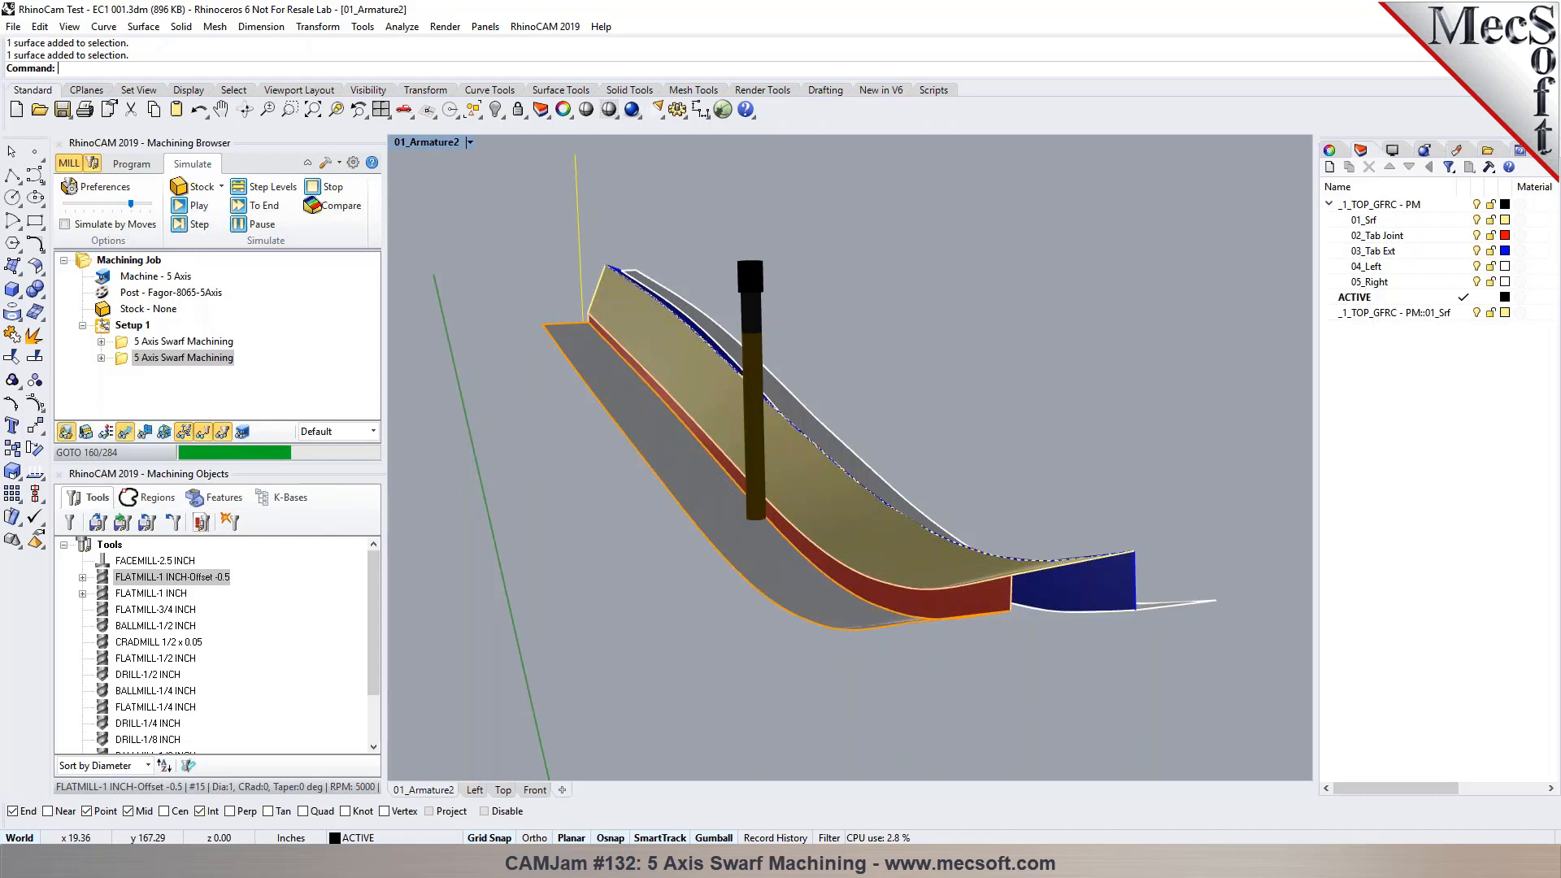
Step: Assign FLATMILL-1 INCH back to the second swarf operation and set its entry and exit motions to Tangential Line
drag(126, 593, 143, 371)
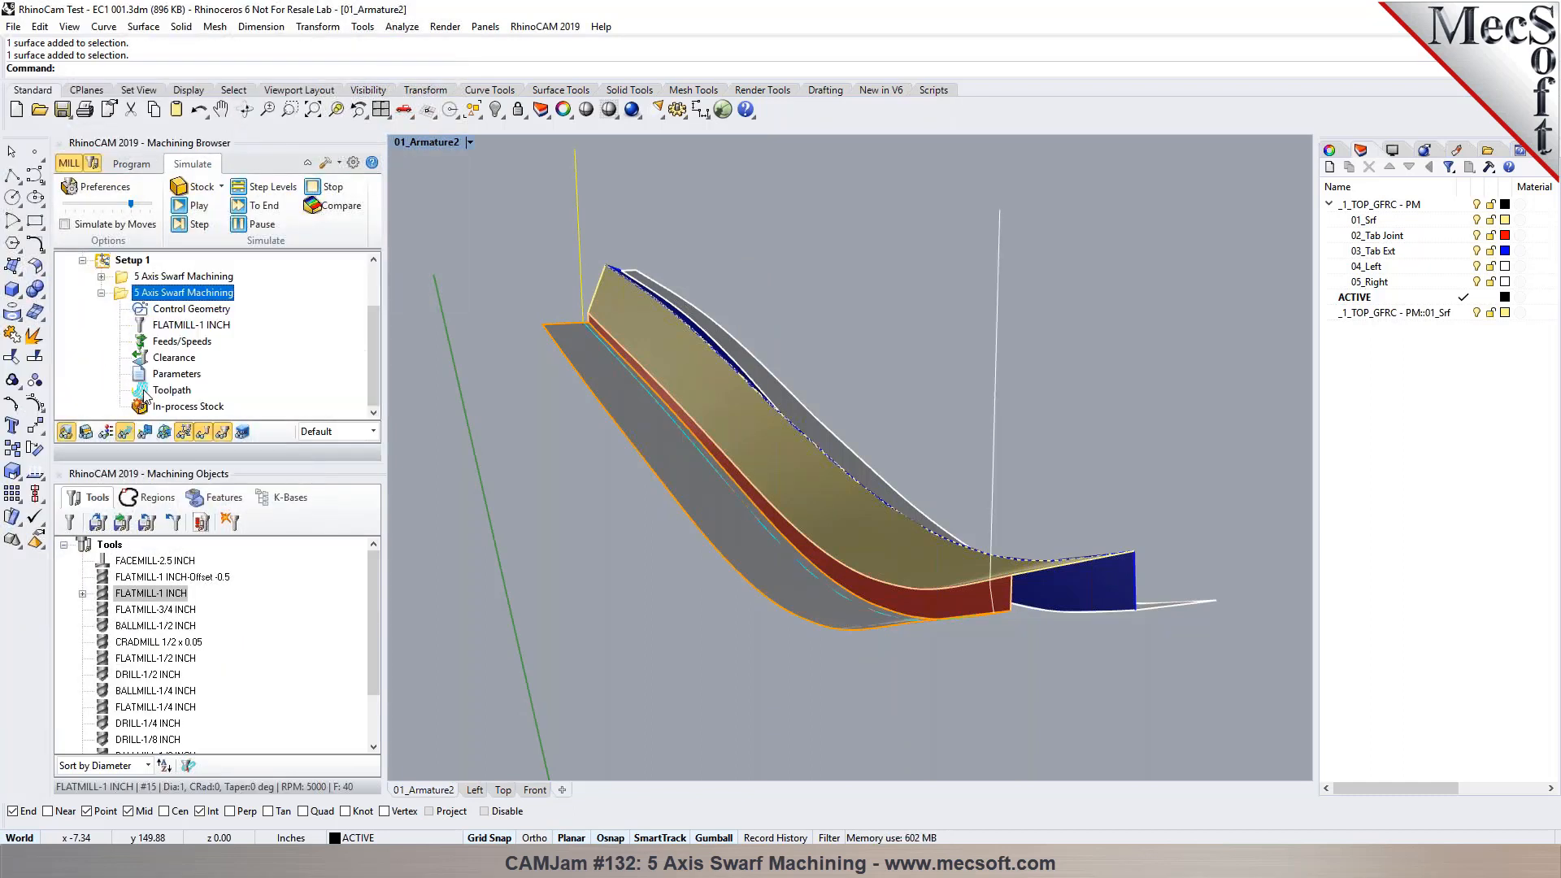
double_click(127, 295)
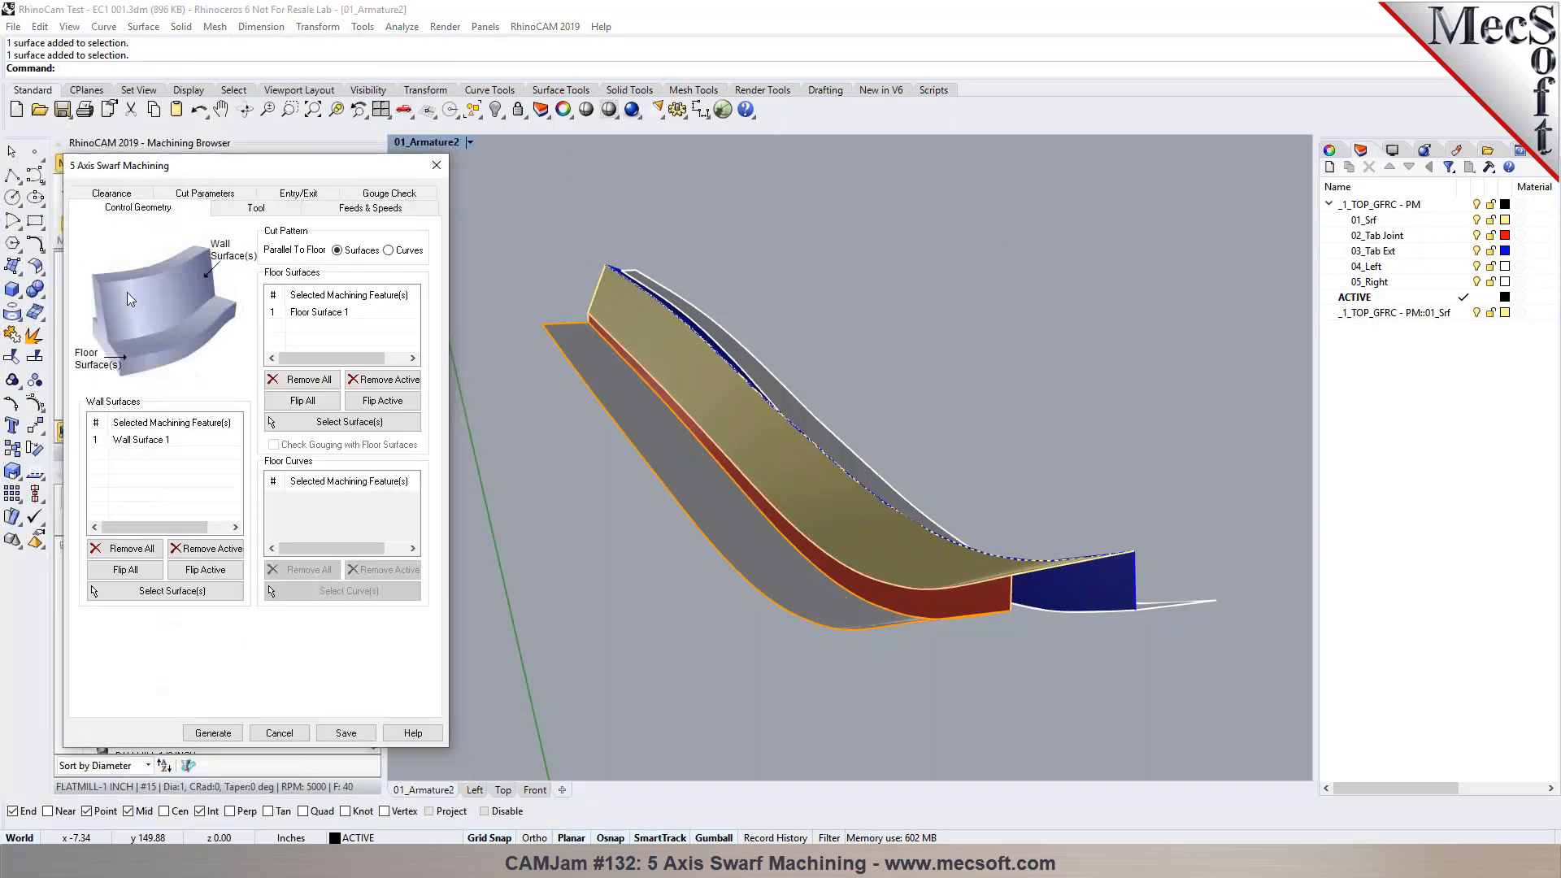
click(312, 193)
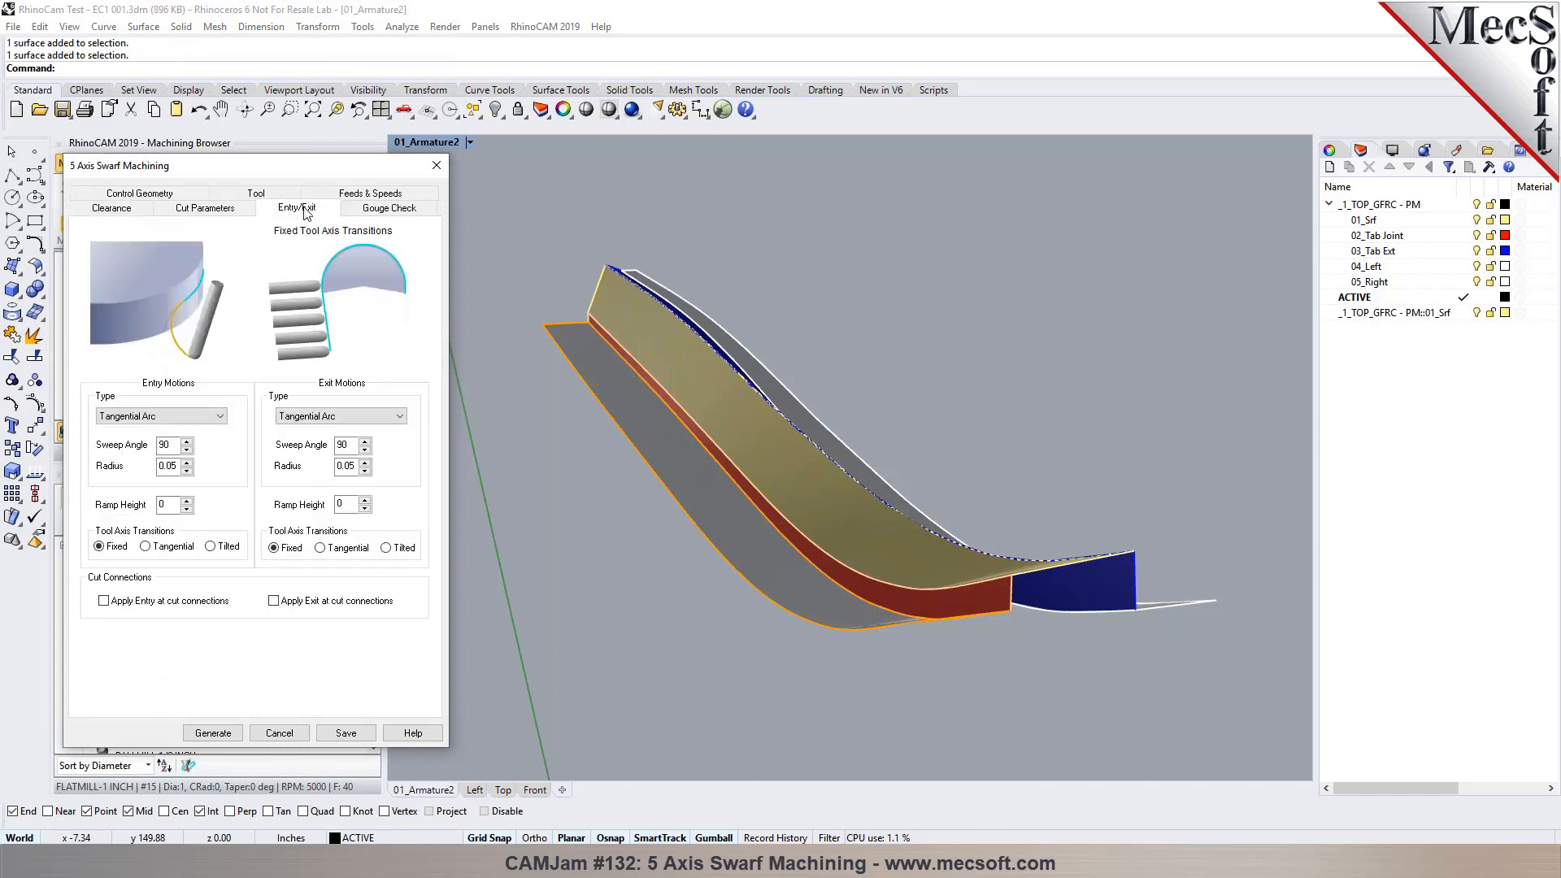
click(218, 417)
click(217, 442)
click(217, 417)
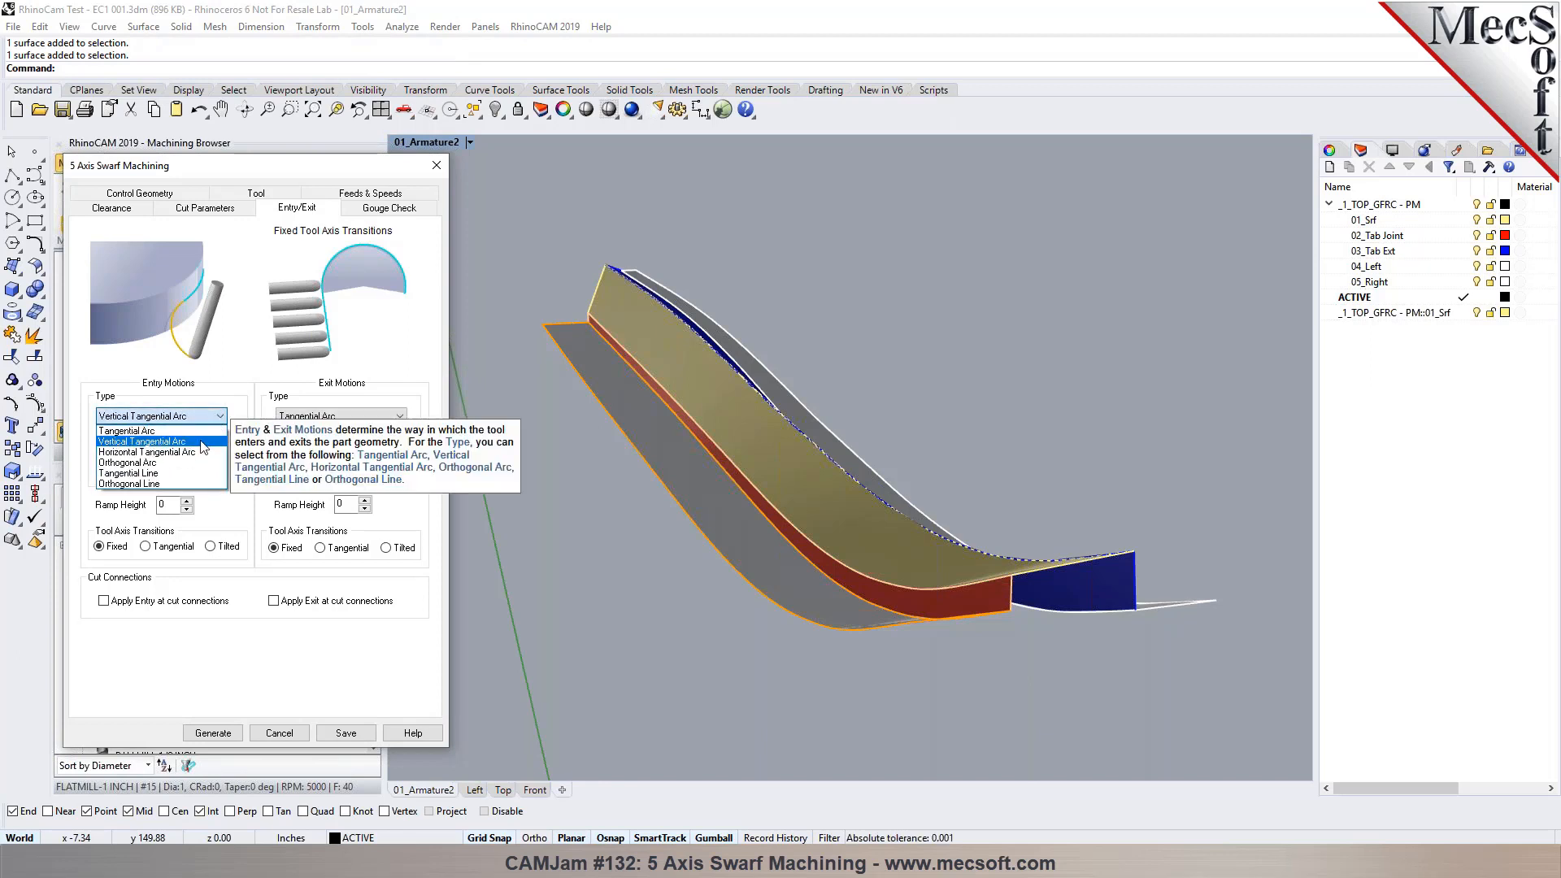
click(195, 473)
click(309, 416)
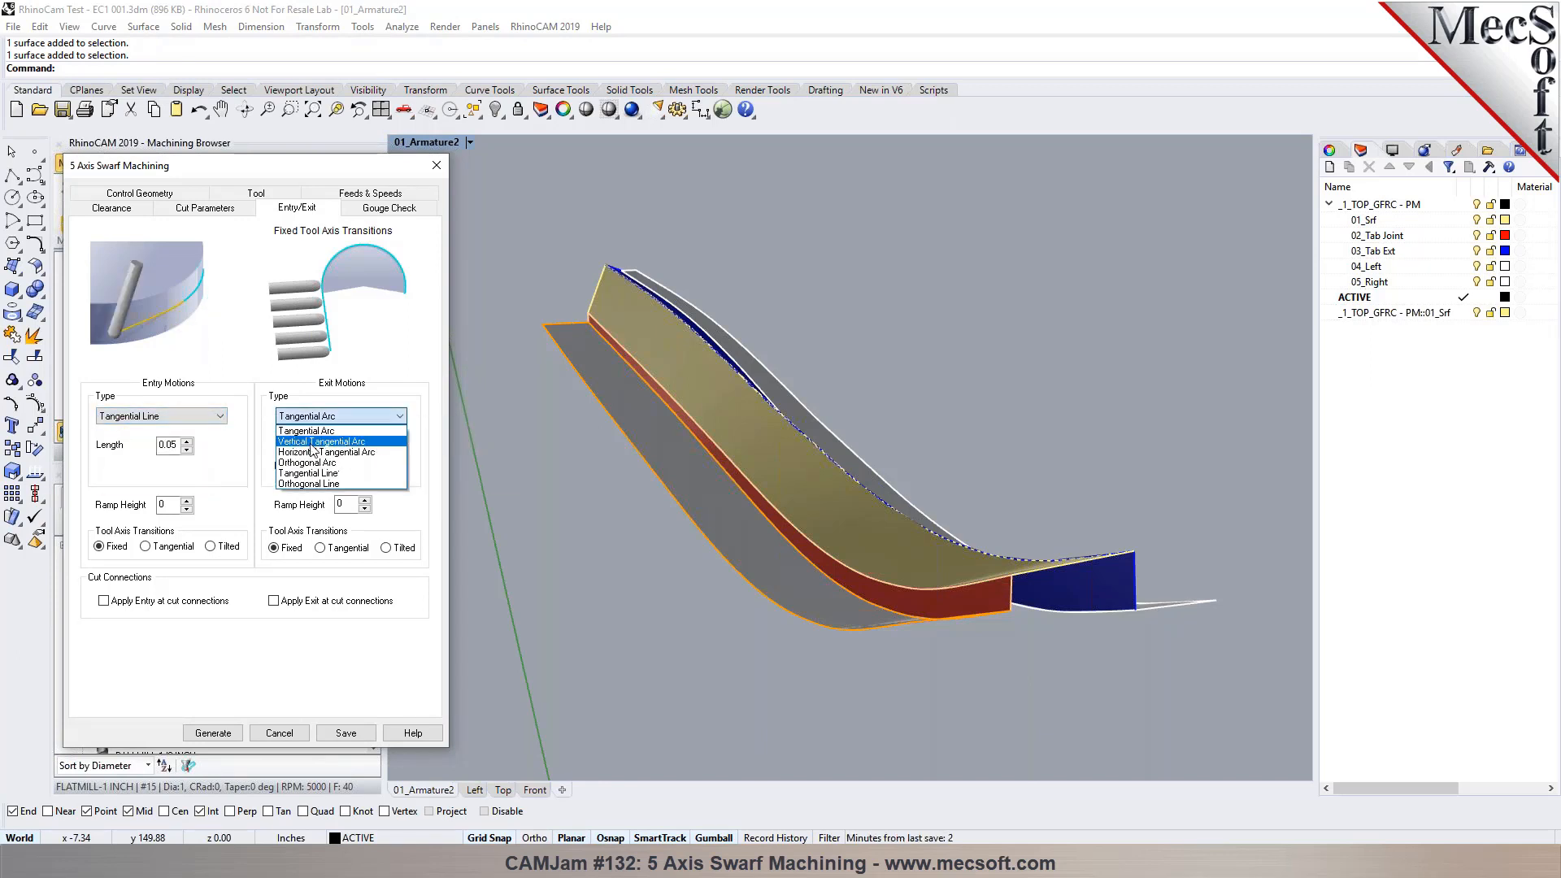
click(309, 473)
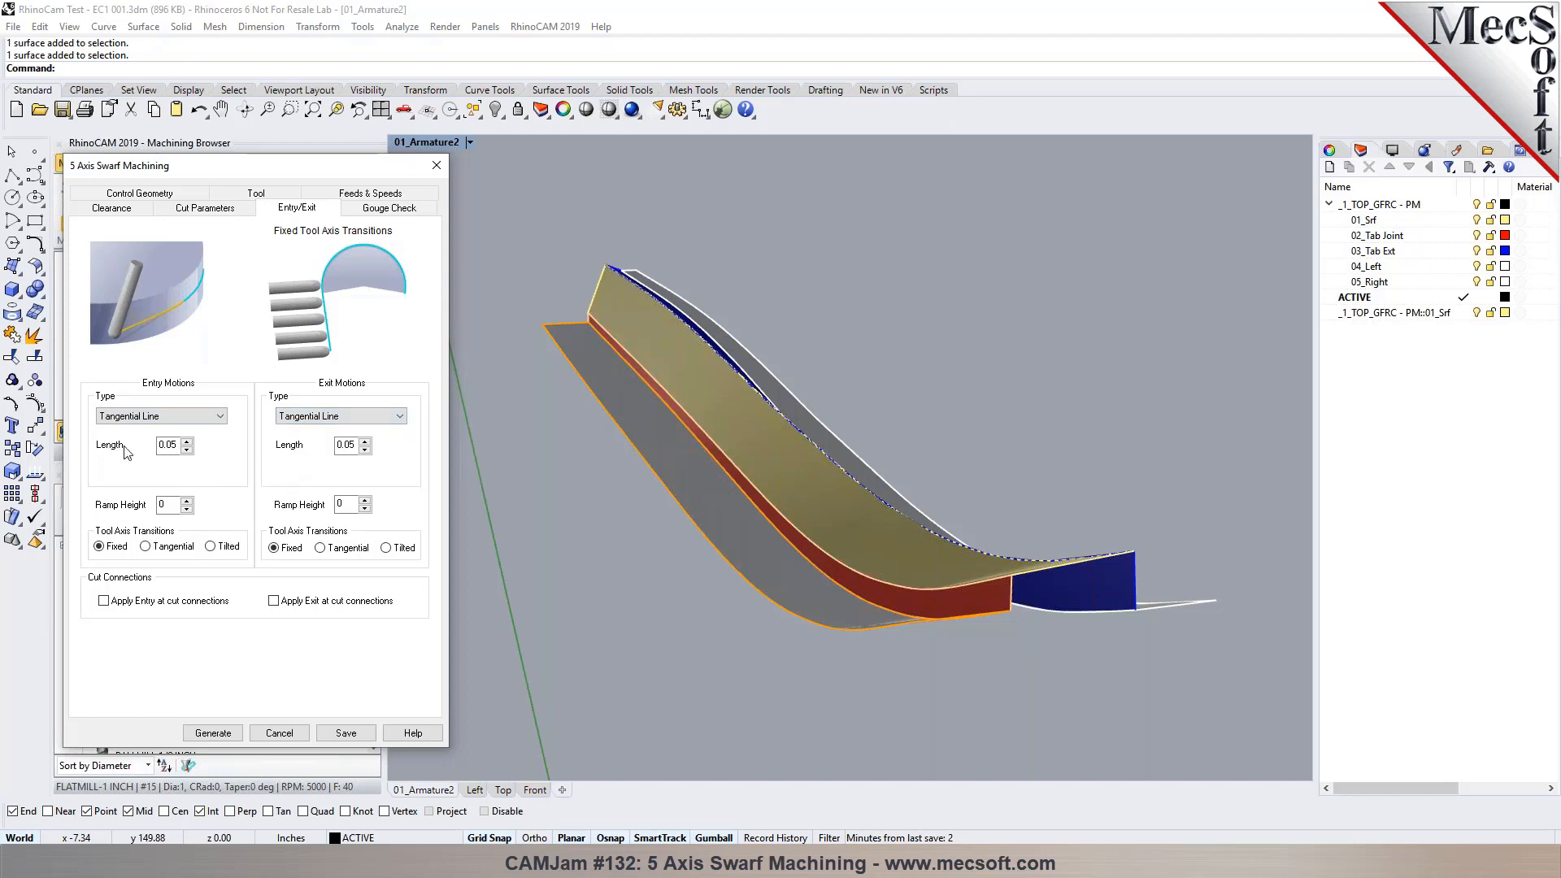
Step: Set the entry and exit line lengths to 1 and generate the toolpath
double_click(179, 447)
double_click(349, 445)
text(1)
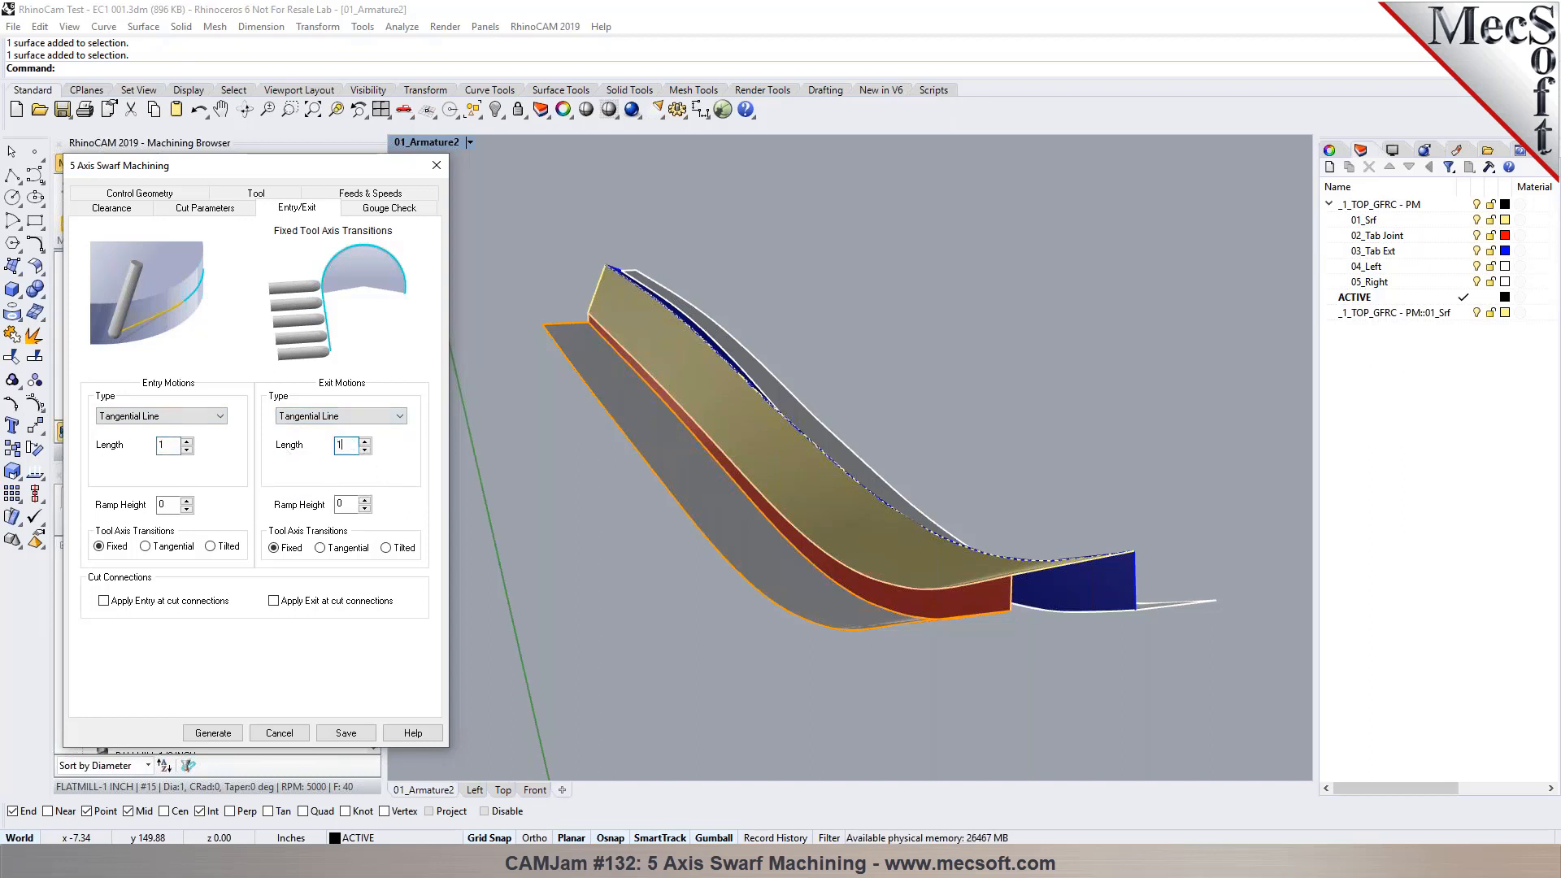
click(209, 734)
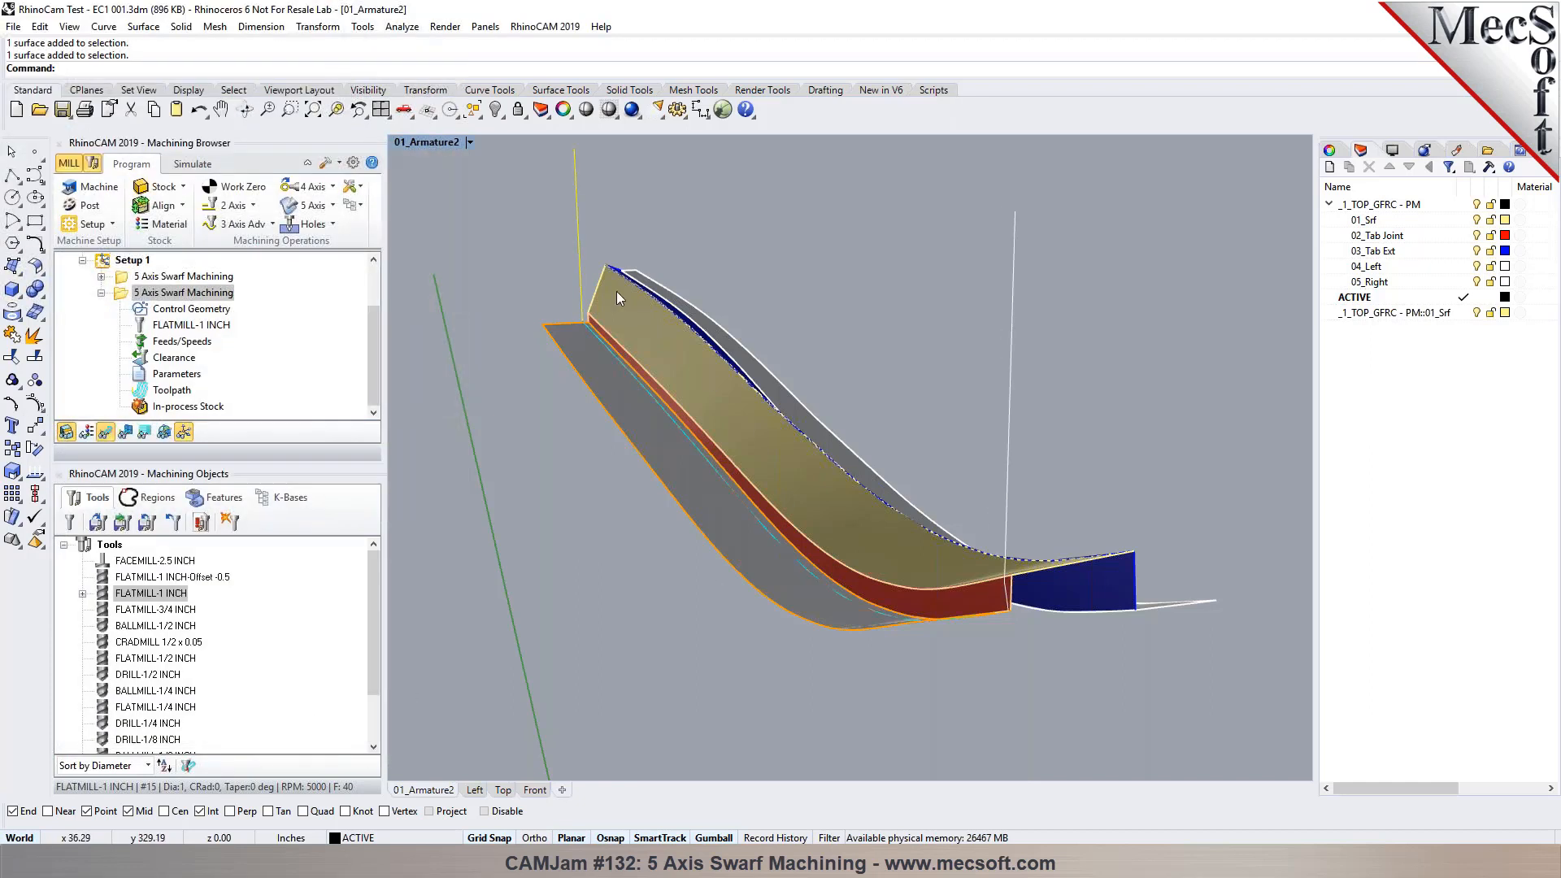
Step: Open the second swarf operation's toolpath for editing and preview the tool at the GOTO motion 12.282431,211.631241 near the cut's start
scroll(566, 322, up, 3)
right_drag(567, 322, 1123, 495)
scroll(530, 444, up, 6)
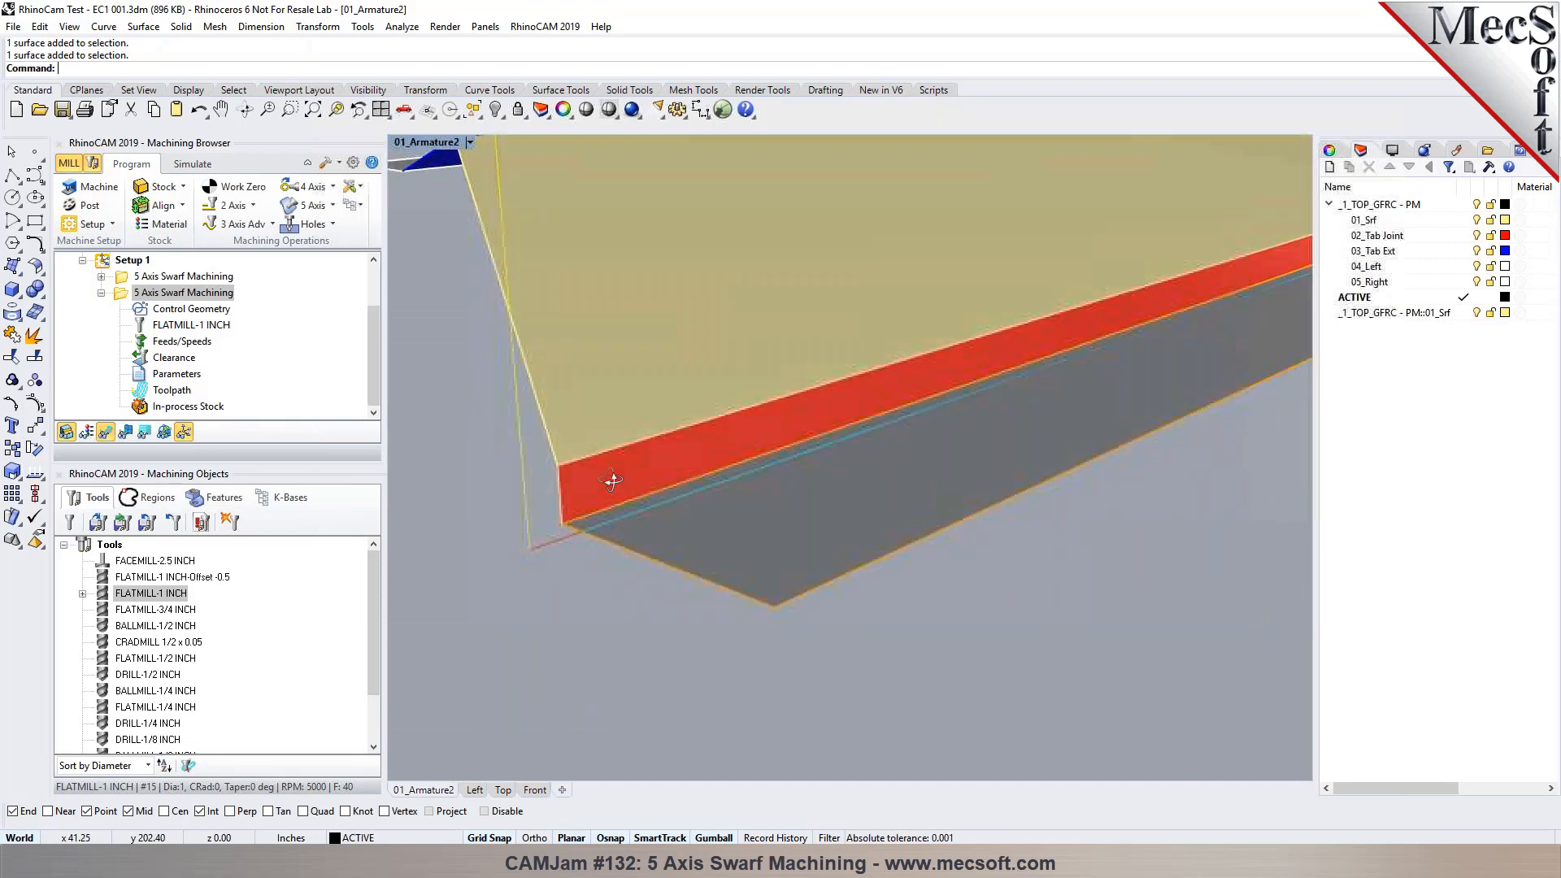
right_drag(641, 464, 438, 480)
scroll(515, 473, down, 6)
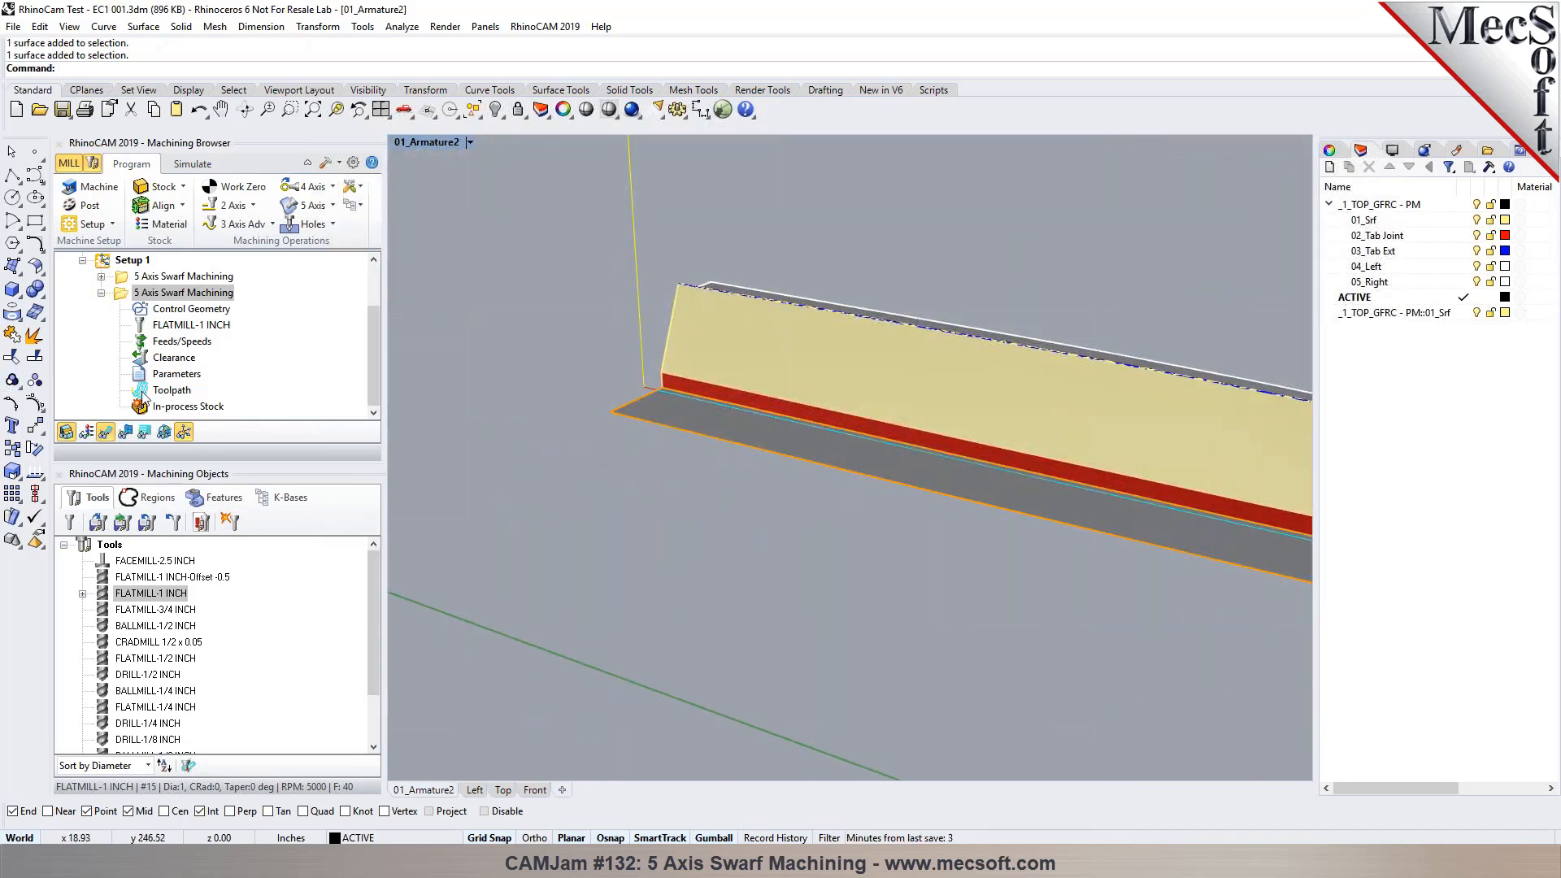
double_click(145, 394)
scroll(874, 395, down, 2)
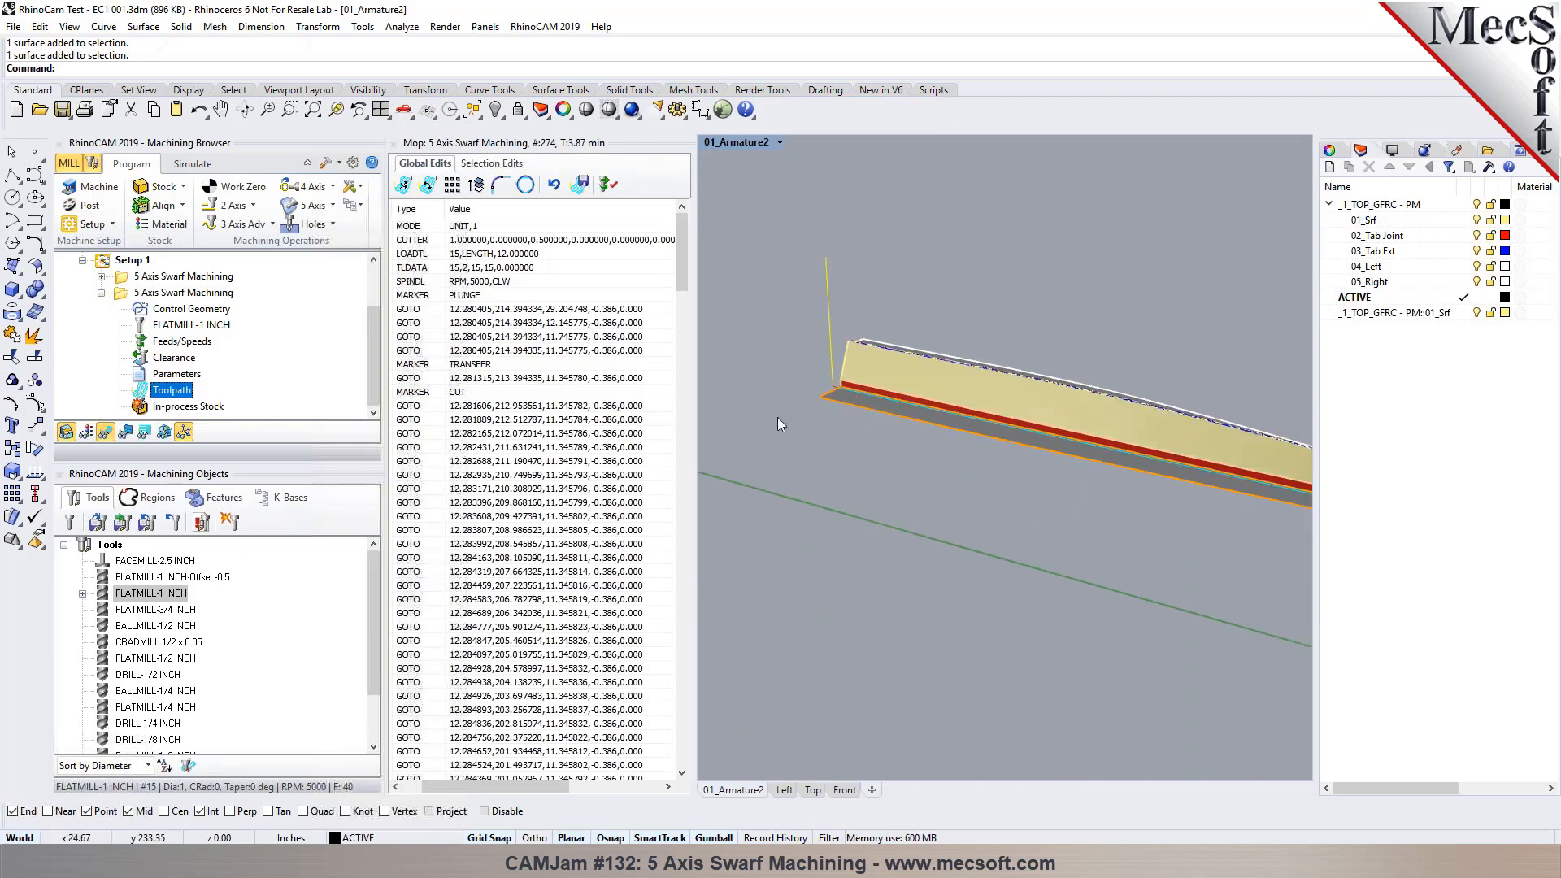
click(610, 449)
scroll(912, 401, down, 5)
scroll(909, 401, up, 5)
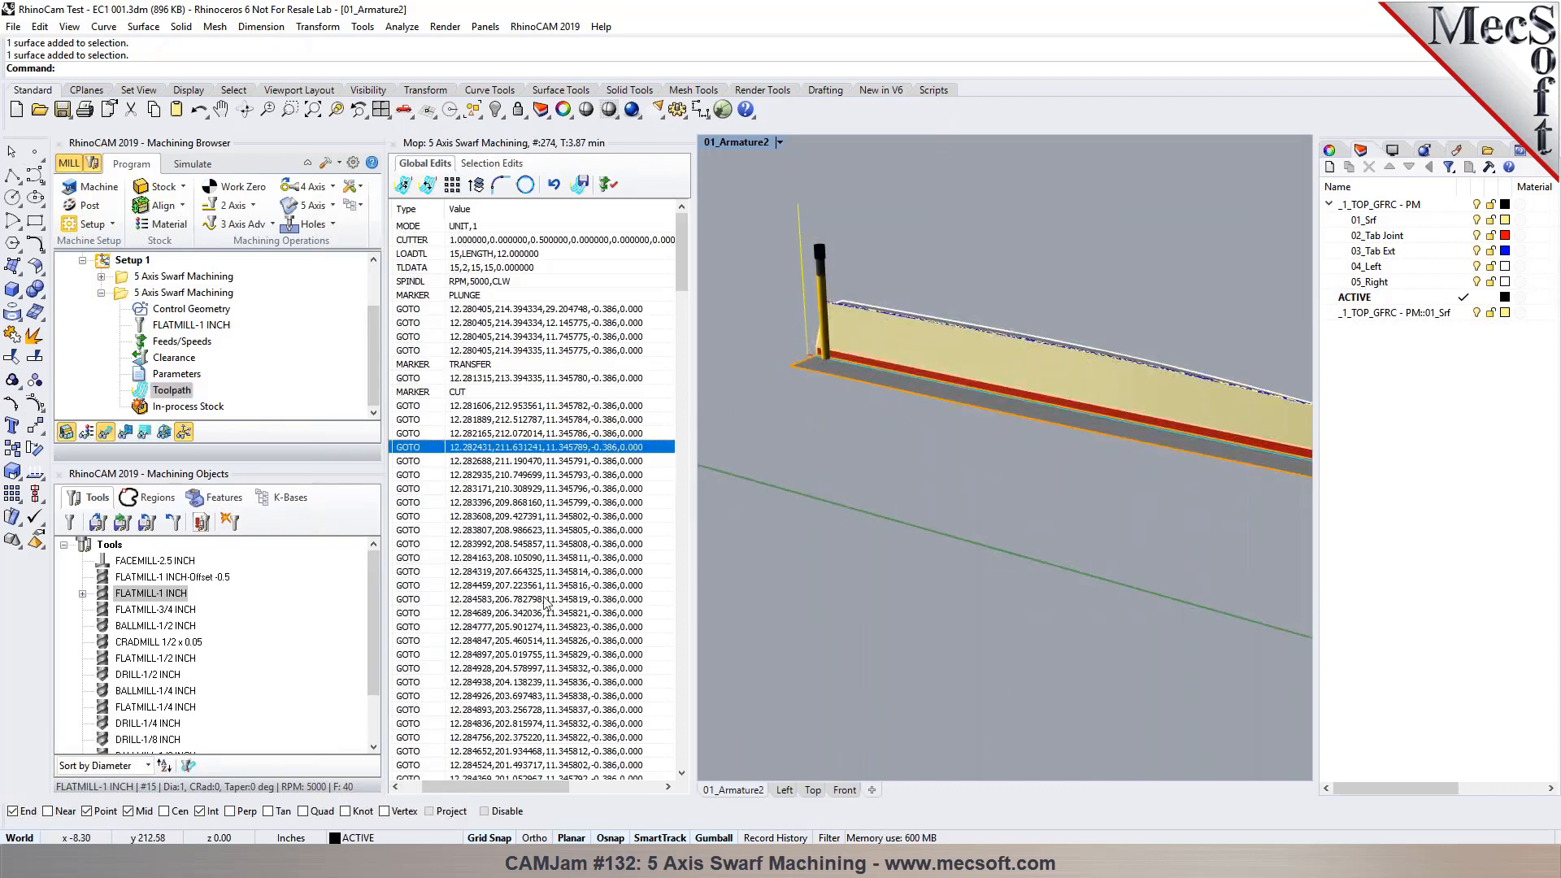
Step: Trim the GOTO motions from Y 206.782798 to Y 194.882556 with a retract and re-plunge across the gap, and undo the trim
click(541, 600)
scroll(598, 455, down, 8)
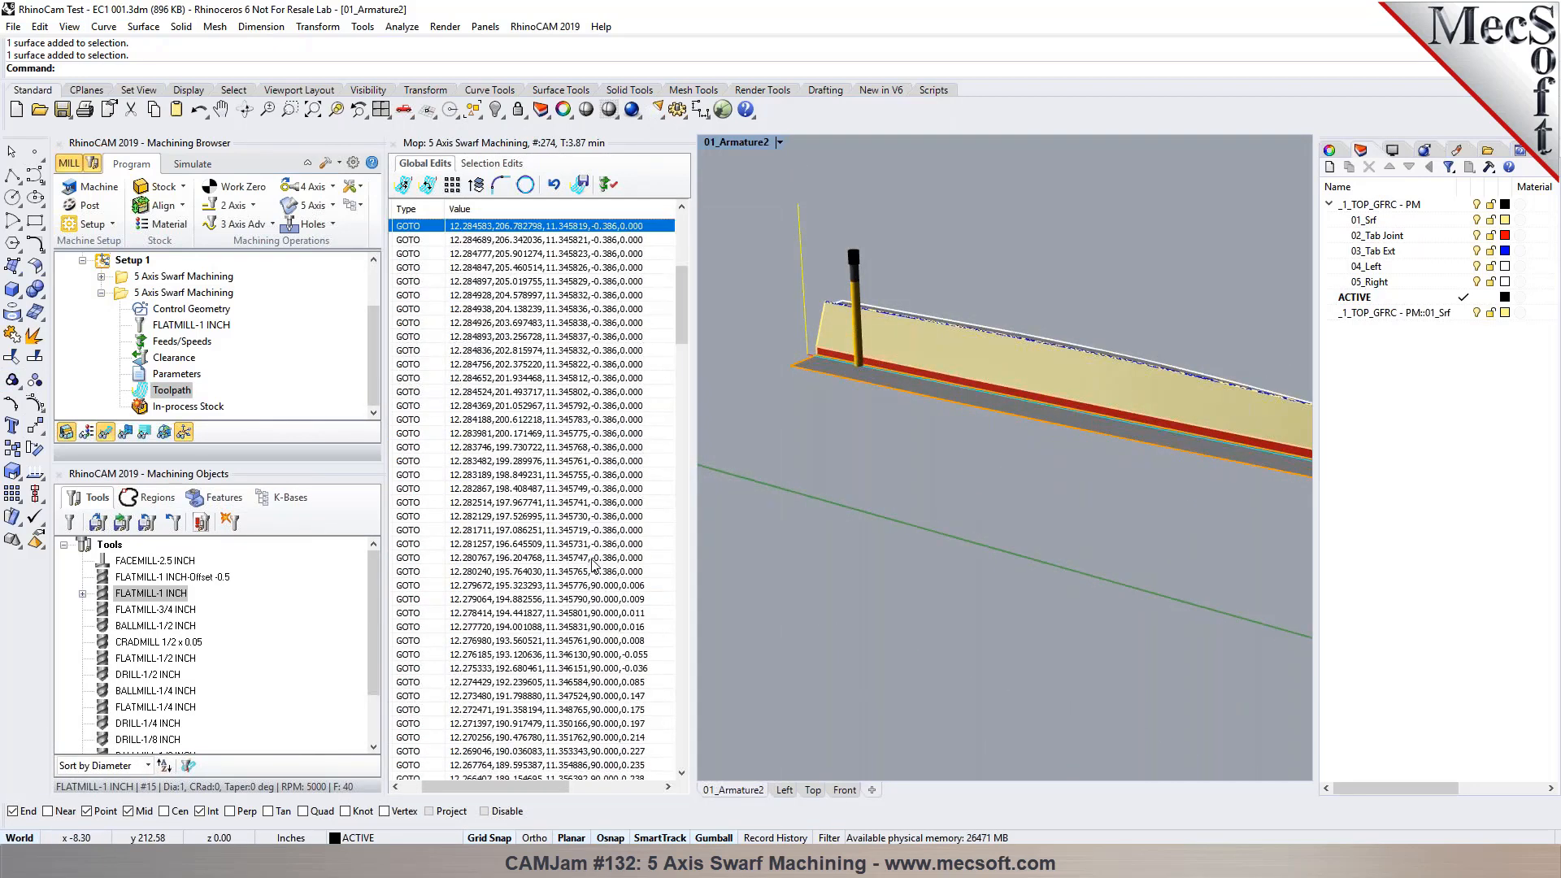
shift+click(611, 644)
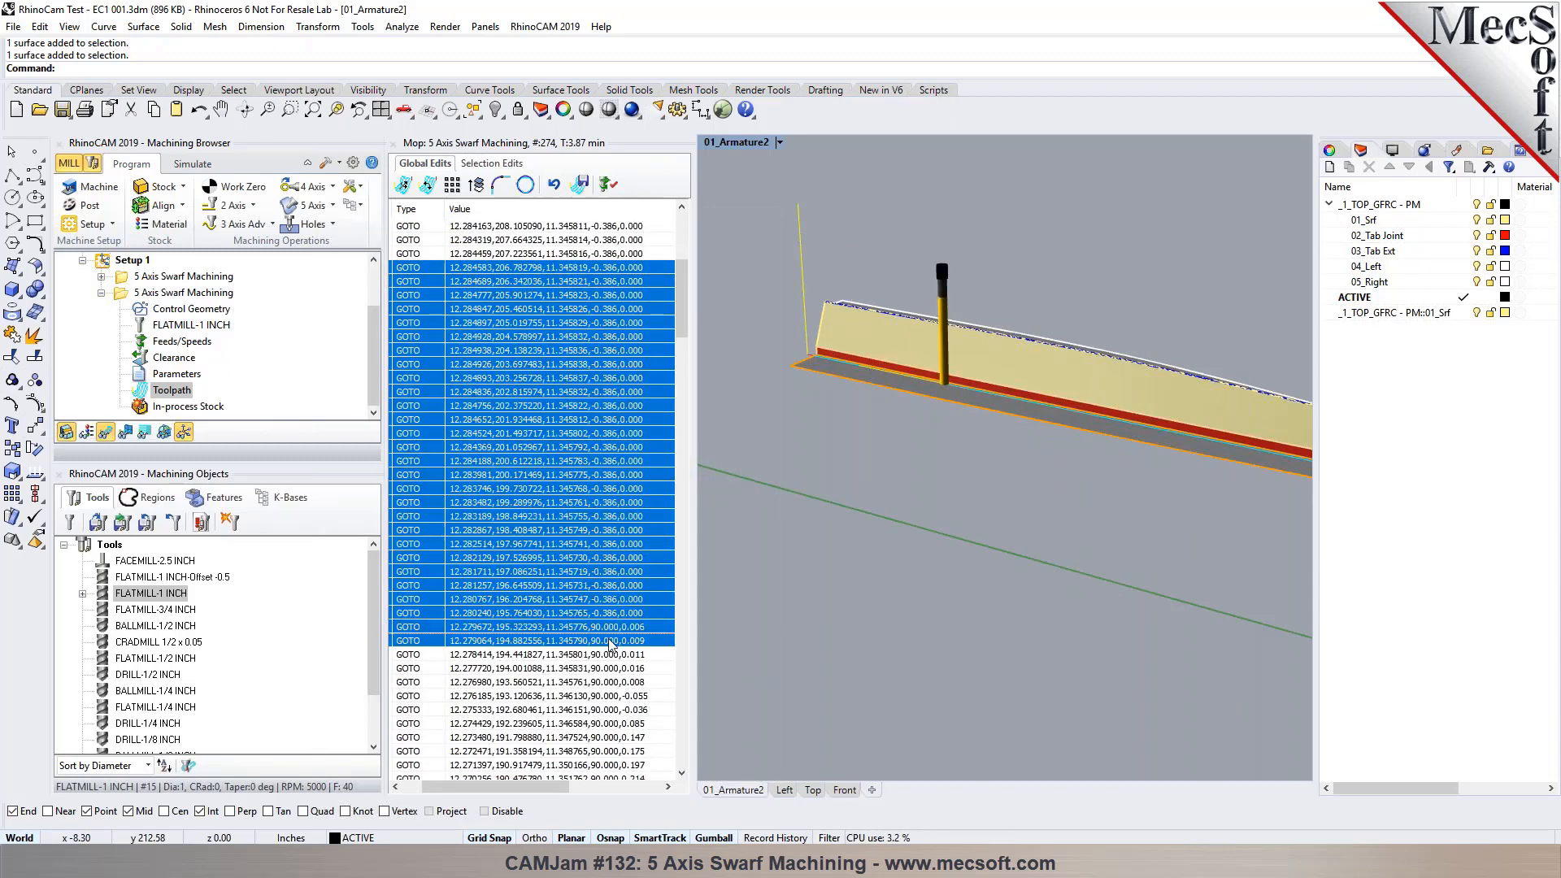
right_drag(944, 535, 995, 559)
scroll(860, 319, up, 8)
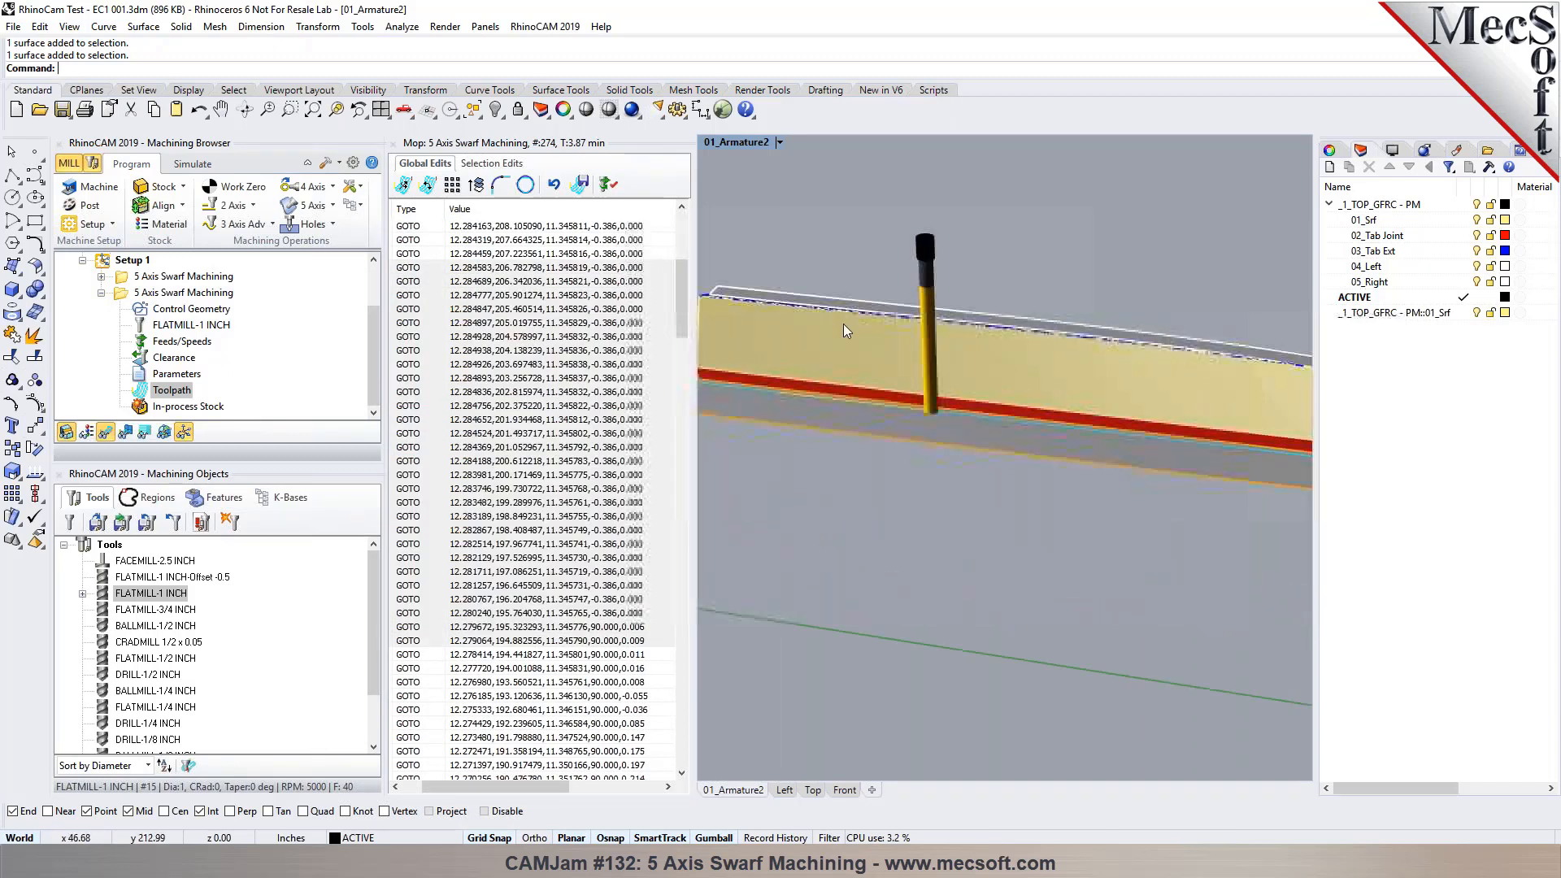
scroll(1073, 408, down, 5)
click(493, 164)
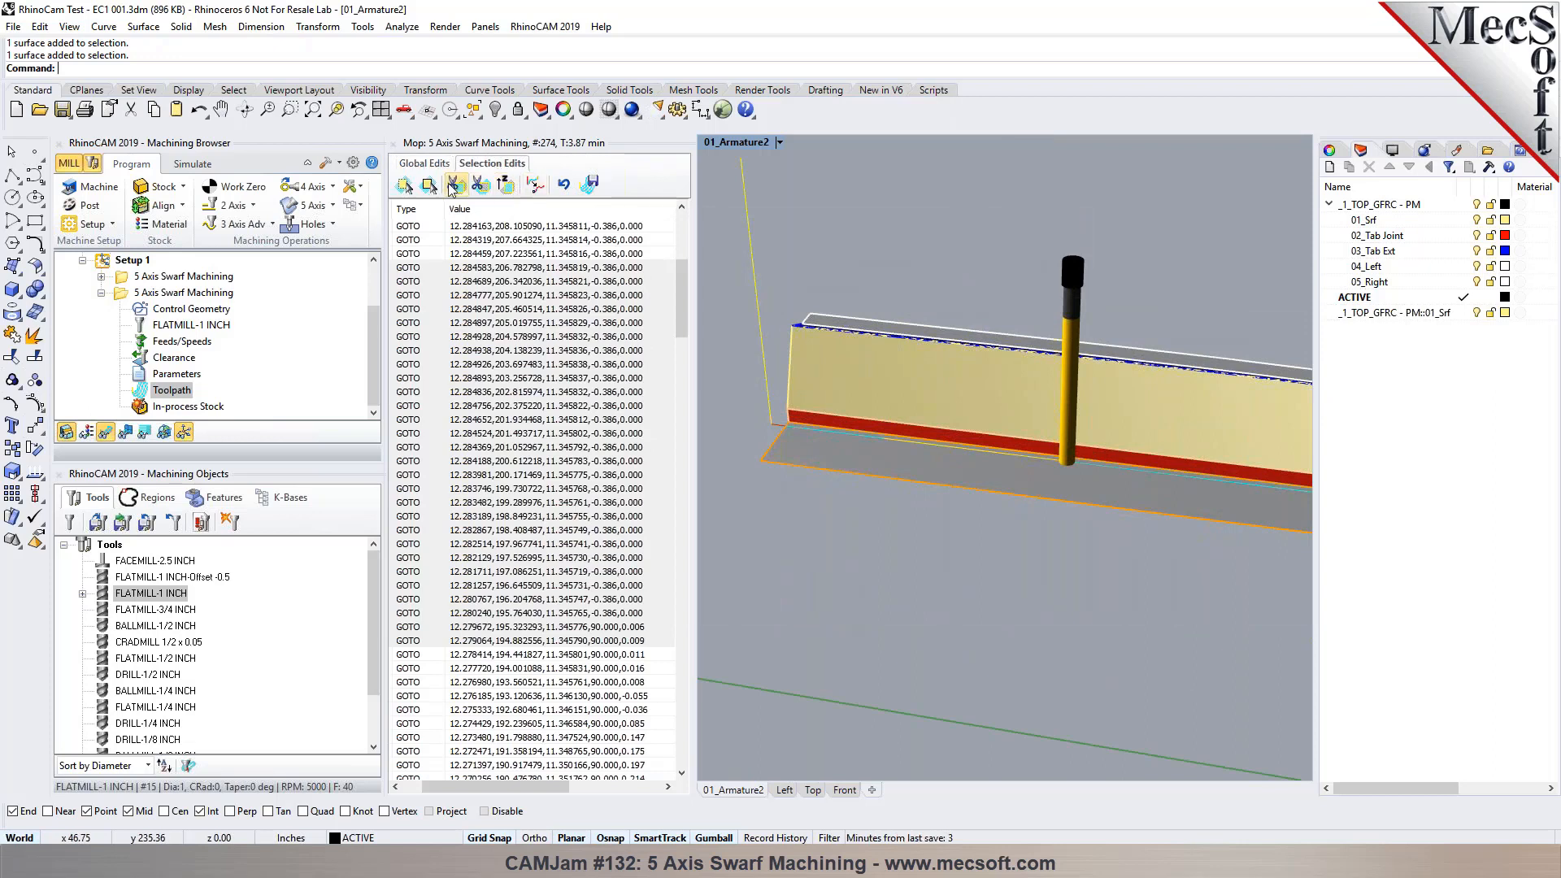
click(481, 185)
right_drag(1075, 482, 1032, 440)
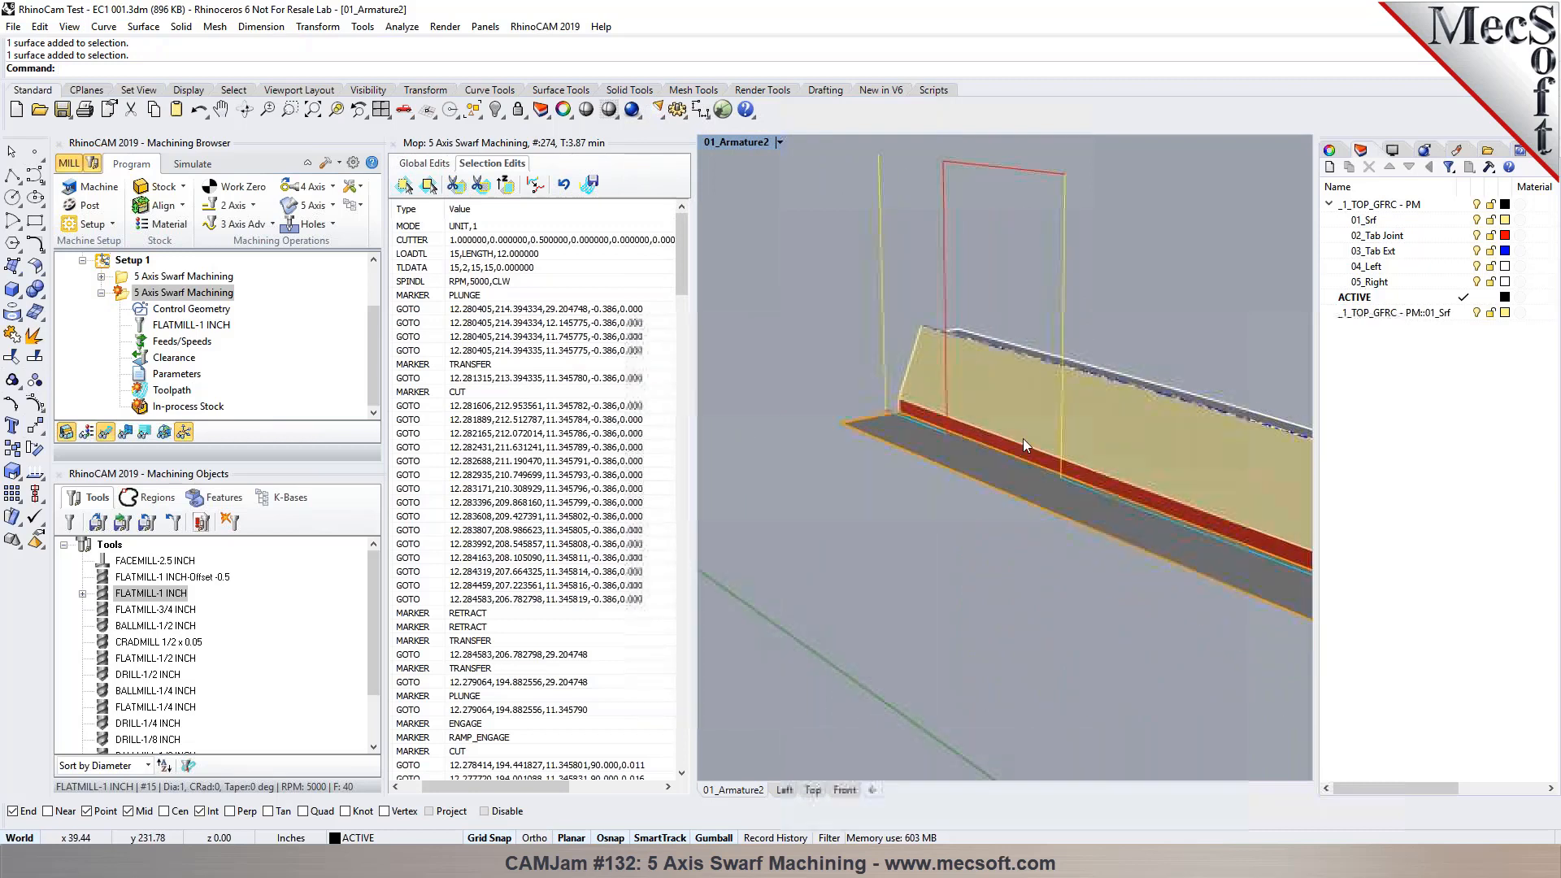
click(564, 184)
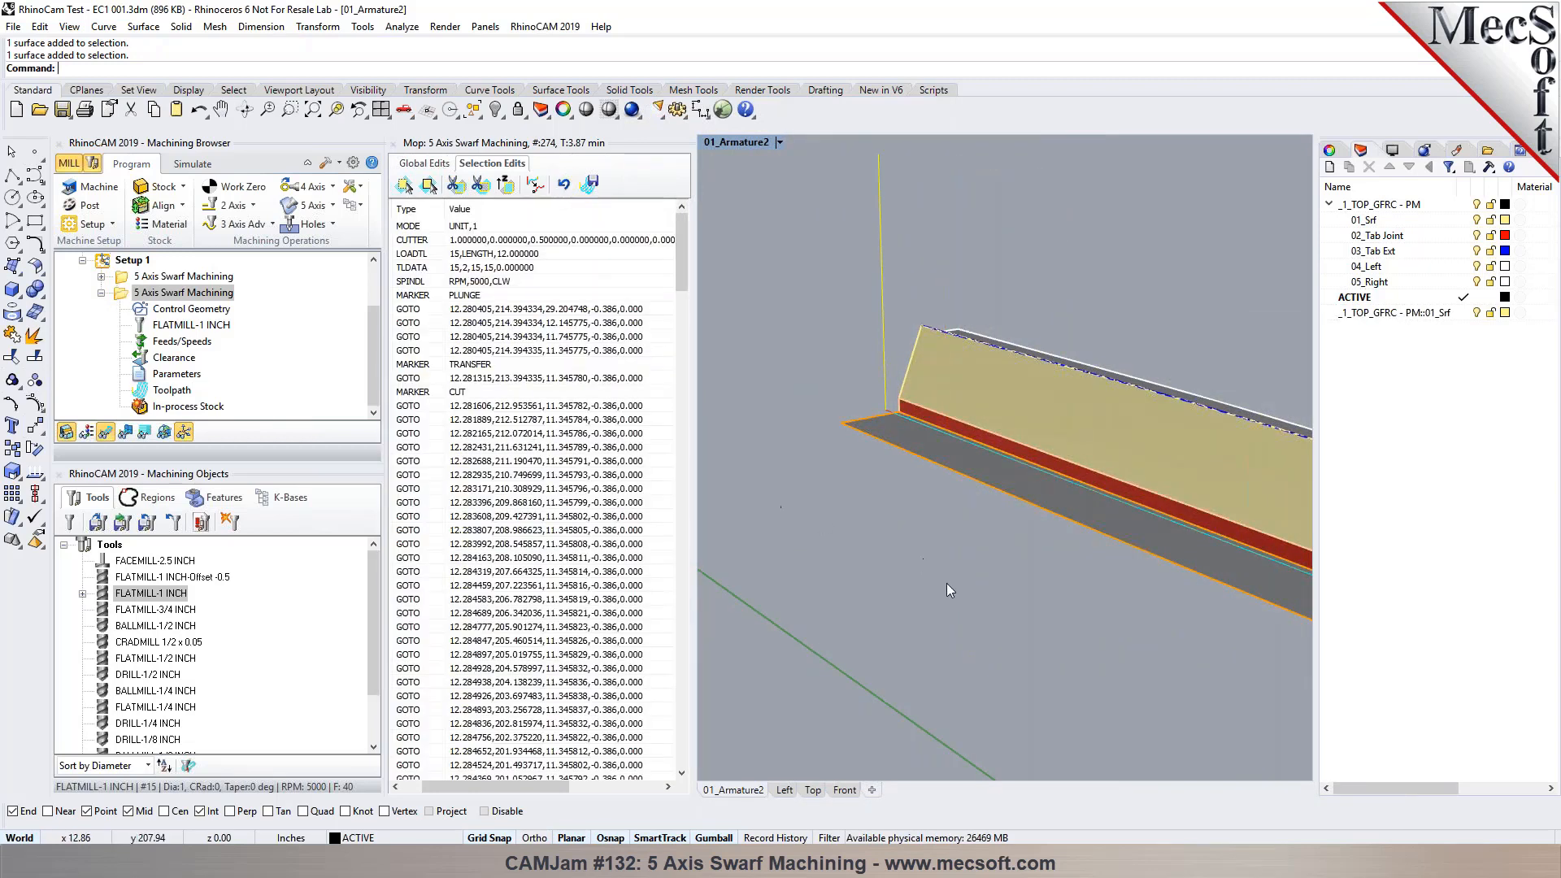
Step: Show the part in the Top view and set its display mode to Shaded
click(813, 790)
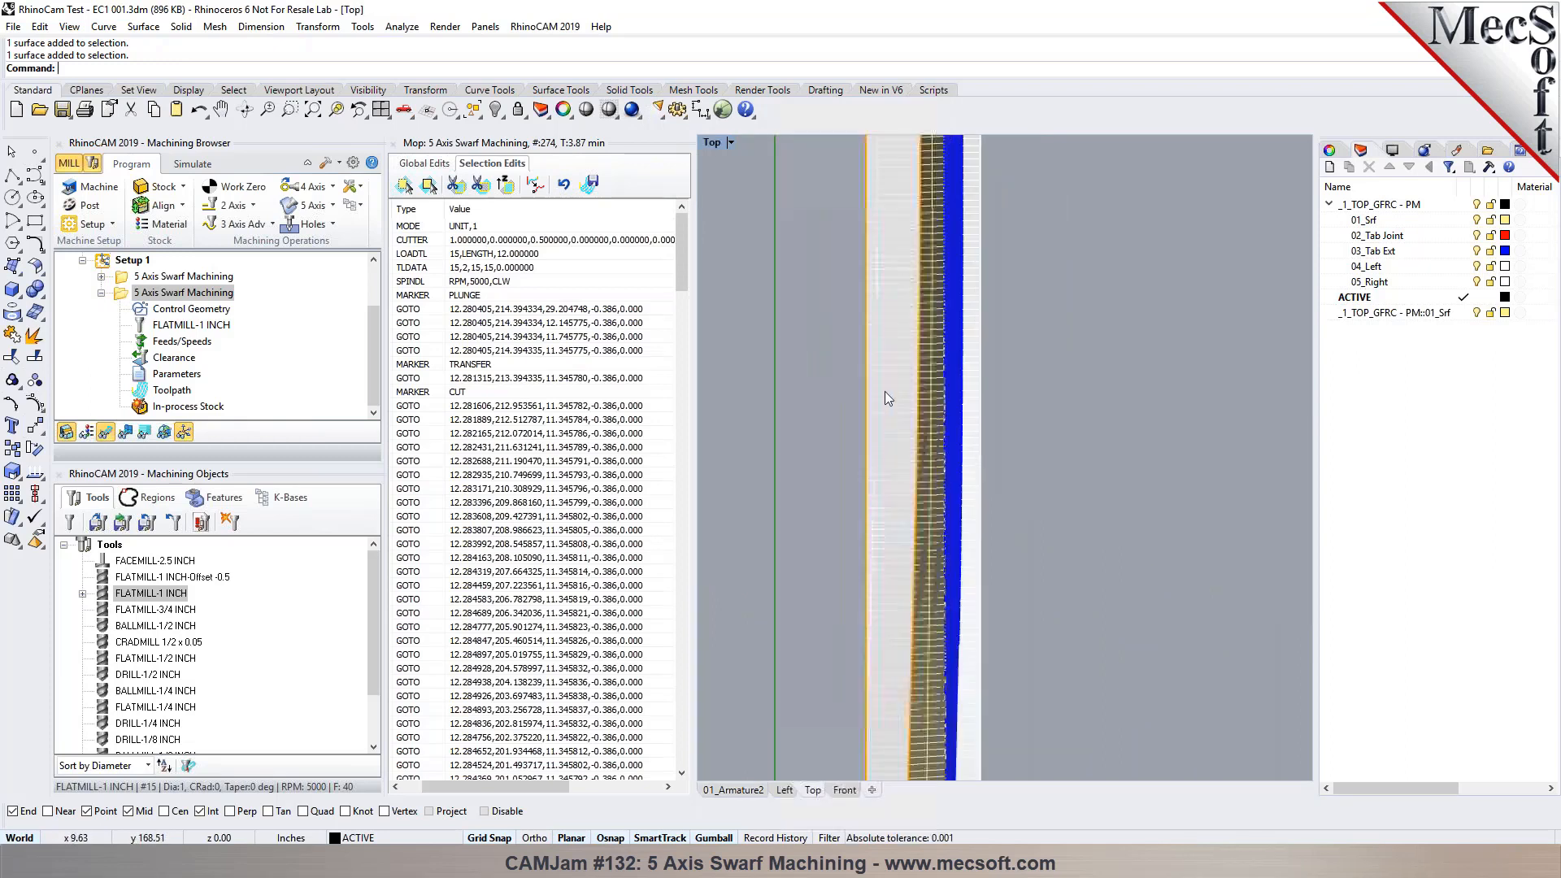
scroll(885, 392, up, 1)
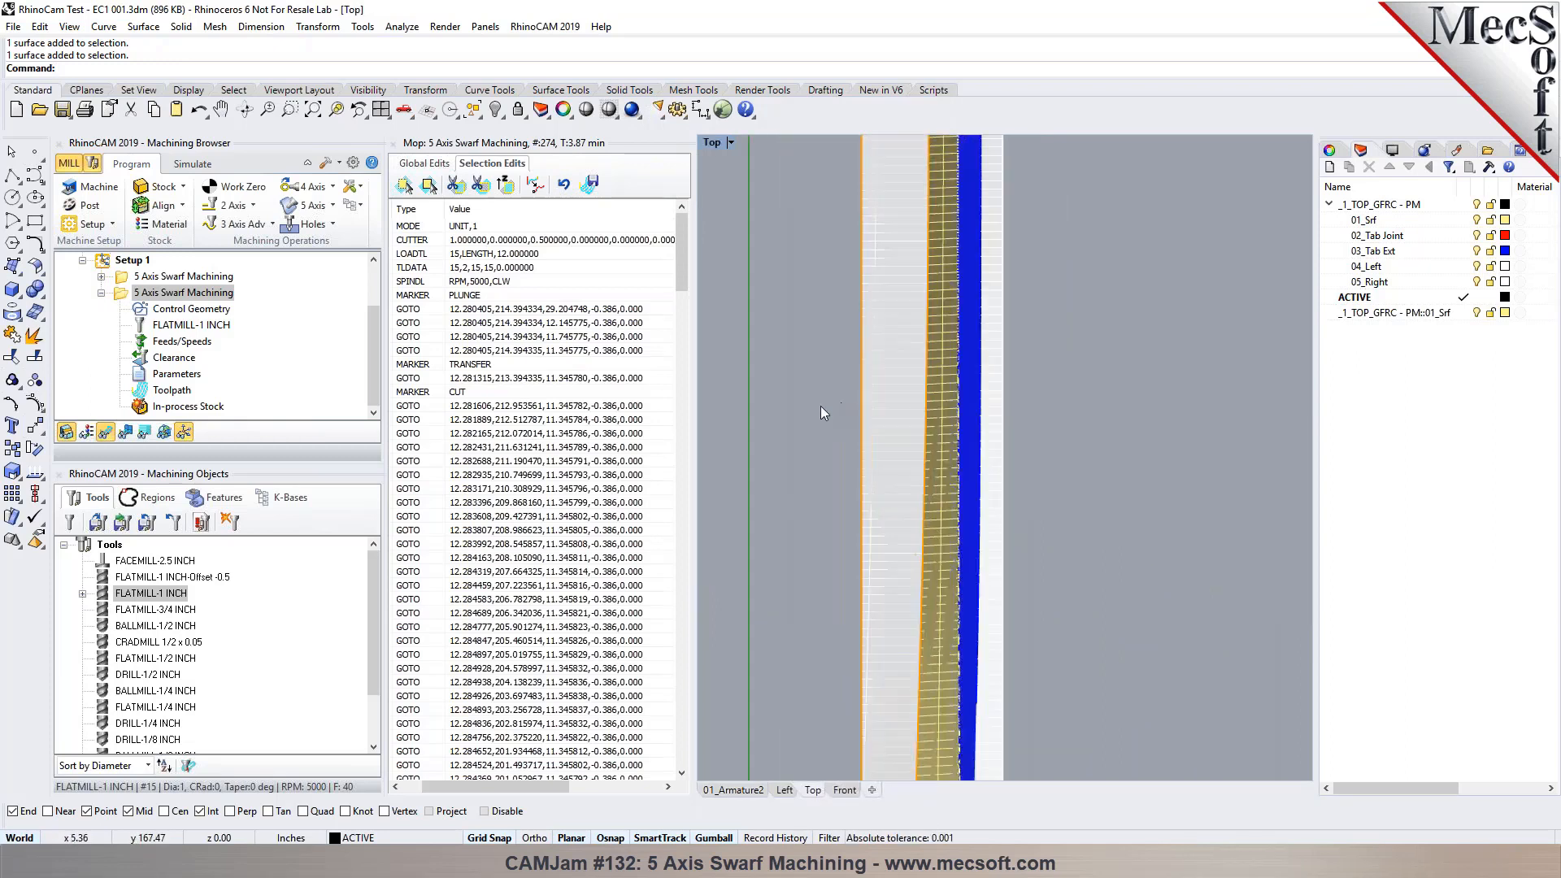
click(609, 110)
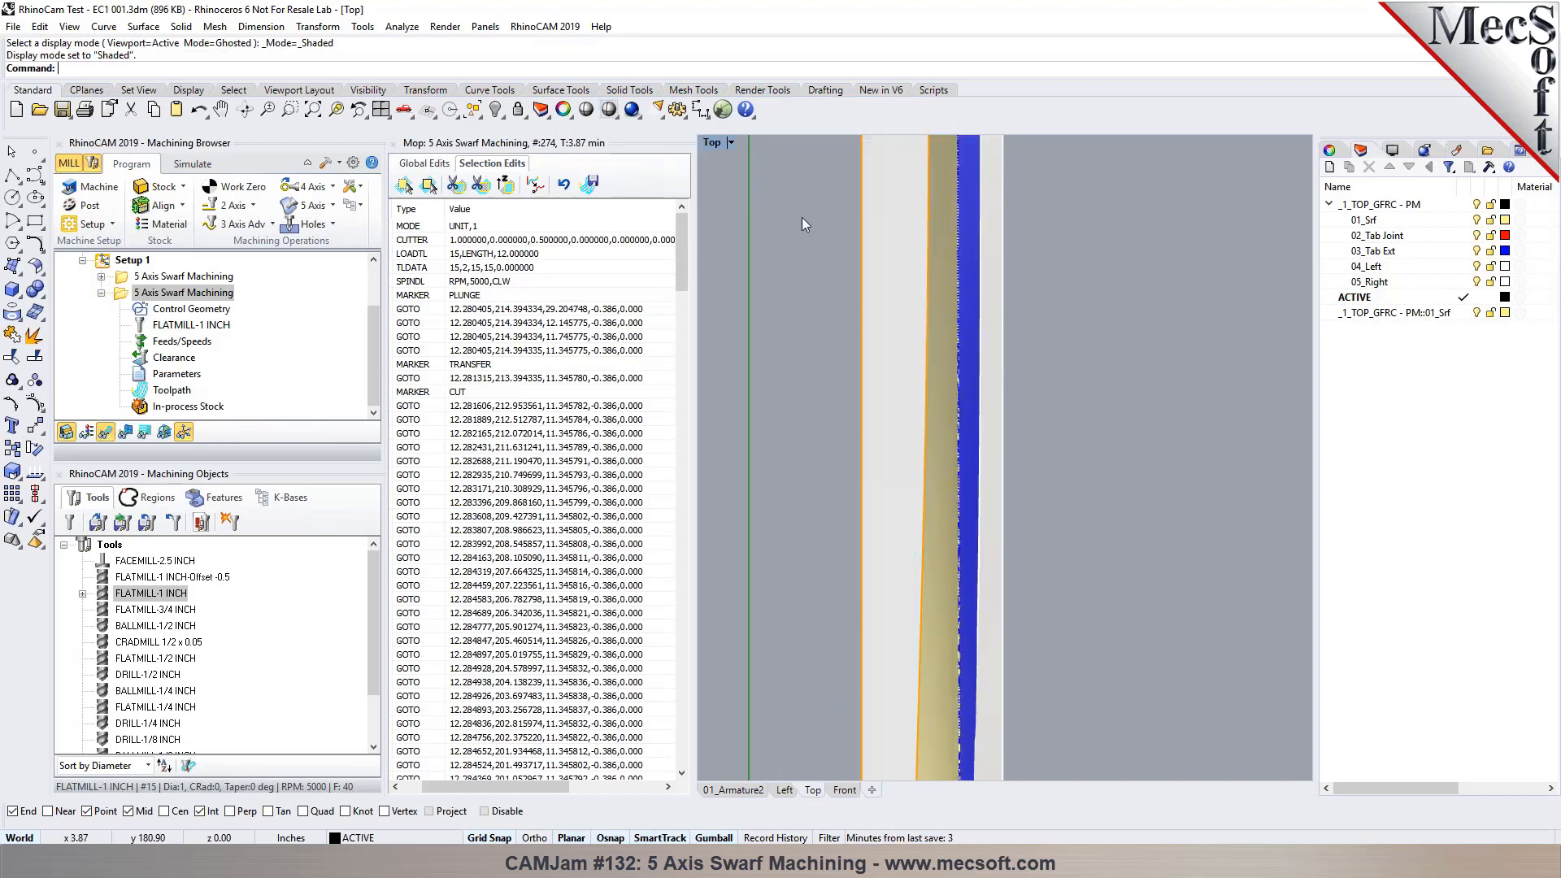
Step: Pick a point on the second 5 Axis Swarf Machining toolpath in the Top view to locate its GOTO entry
click(172, 294)
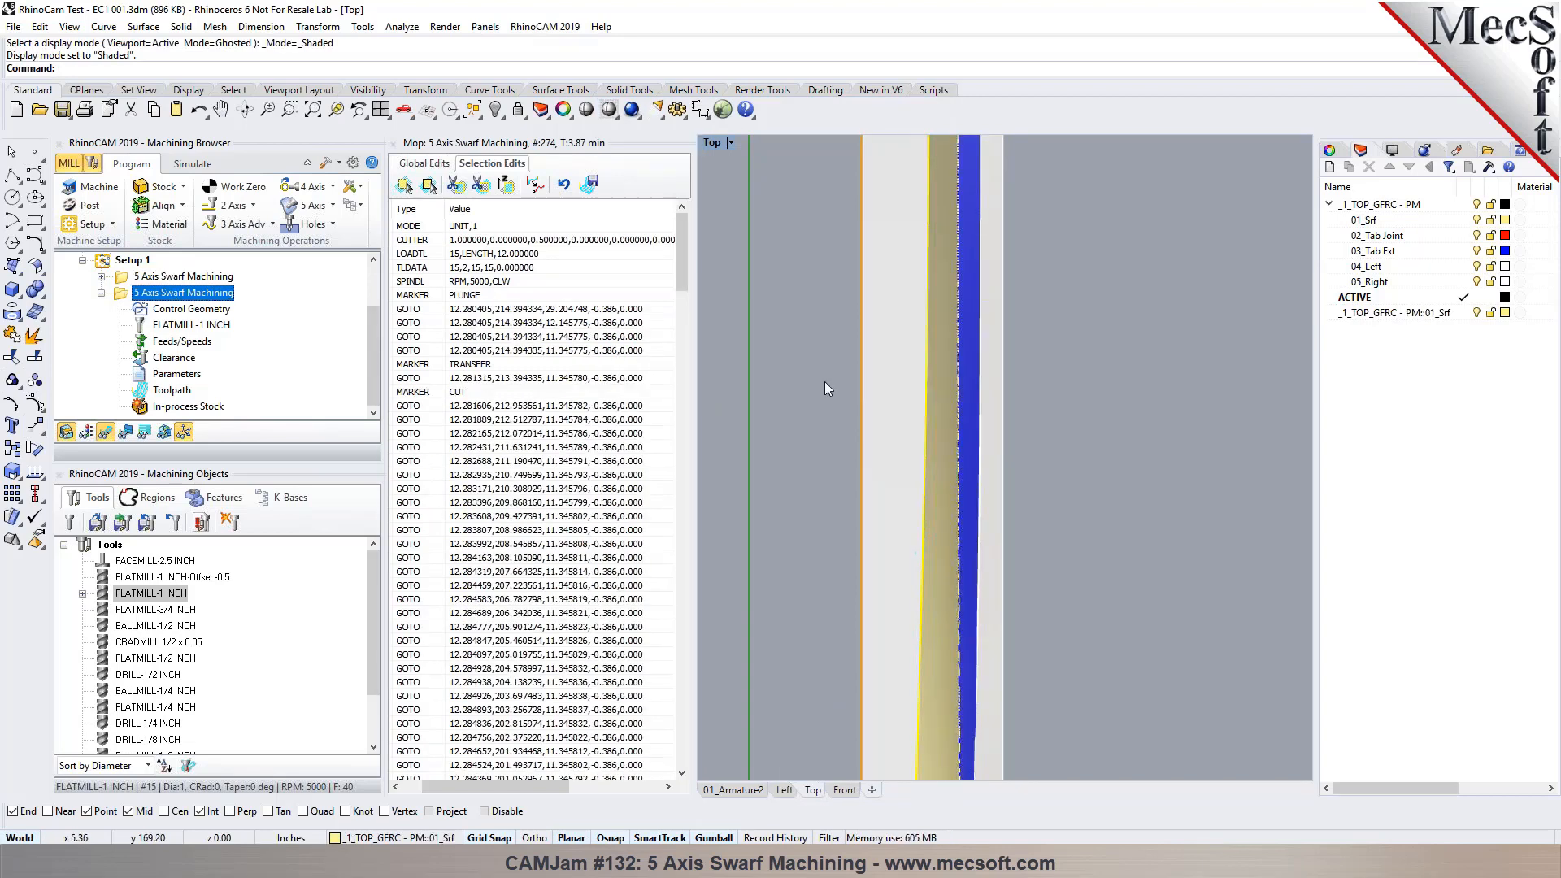
scroll(825, 382, down, 1)
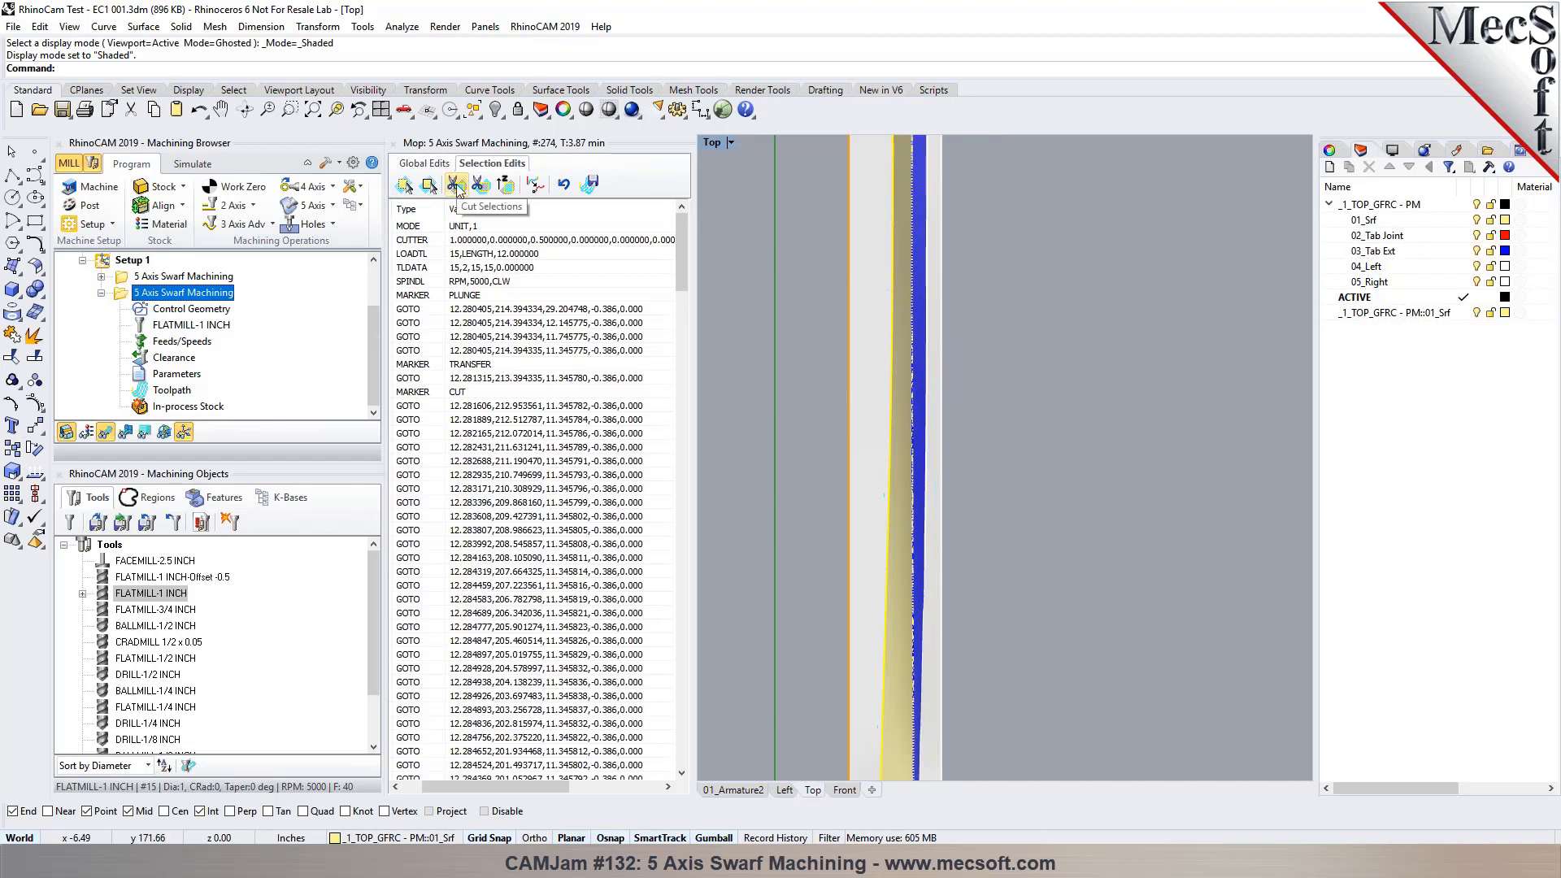
click(405, 186)
drag(869, 208, 926, 390)
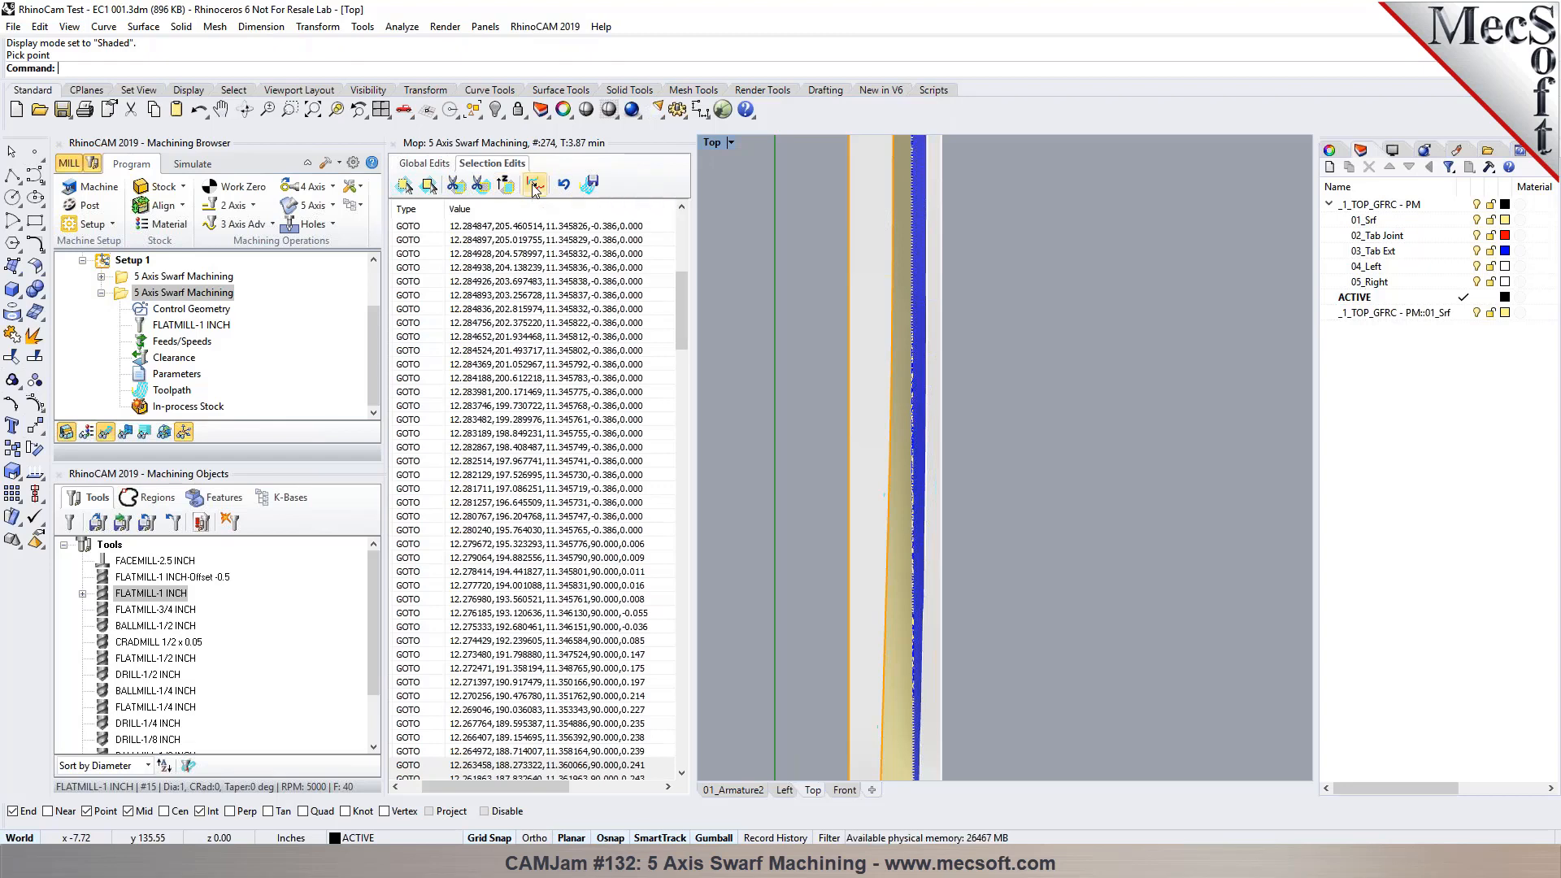
Step: Delete the curve running along the red tab joint's lower edge in the 01_Armature2 view
click(759, 791)
right_drag(856, 656, 998, 535)
click(1002, 533)
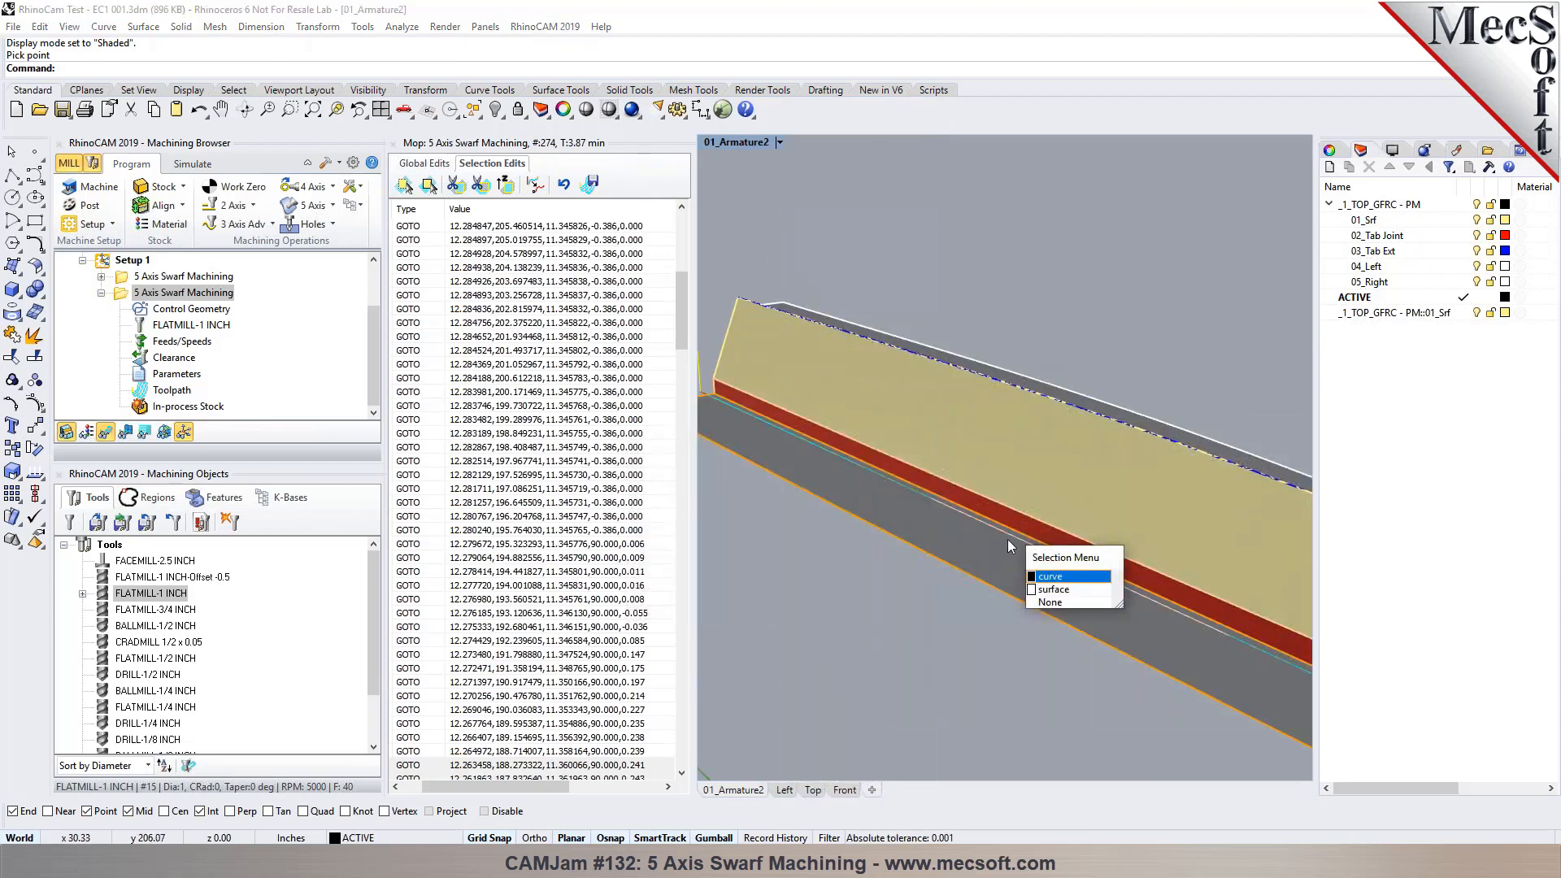
click(1048, 577)
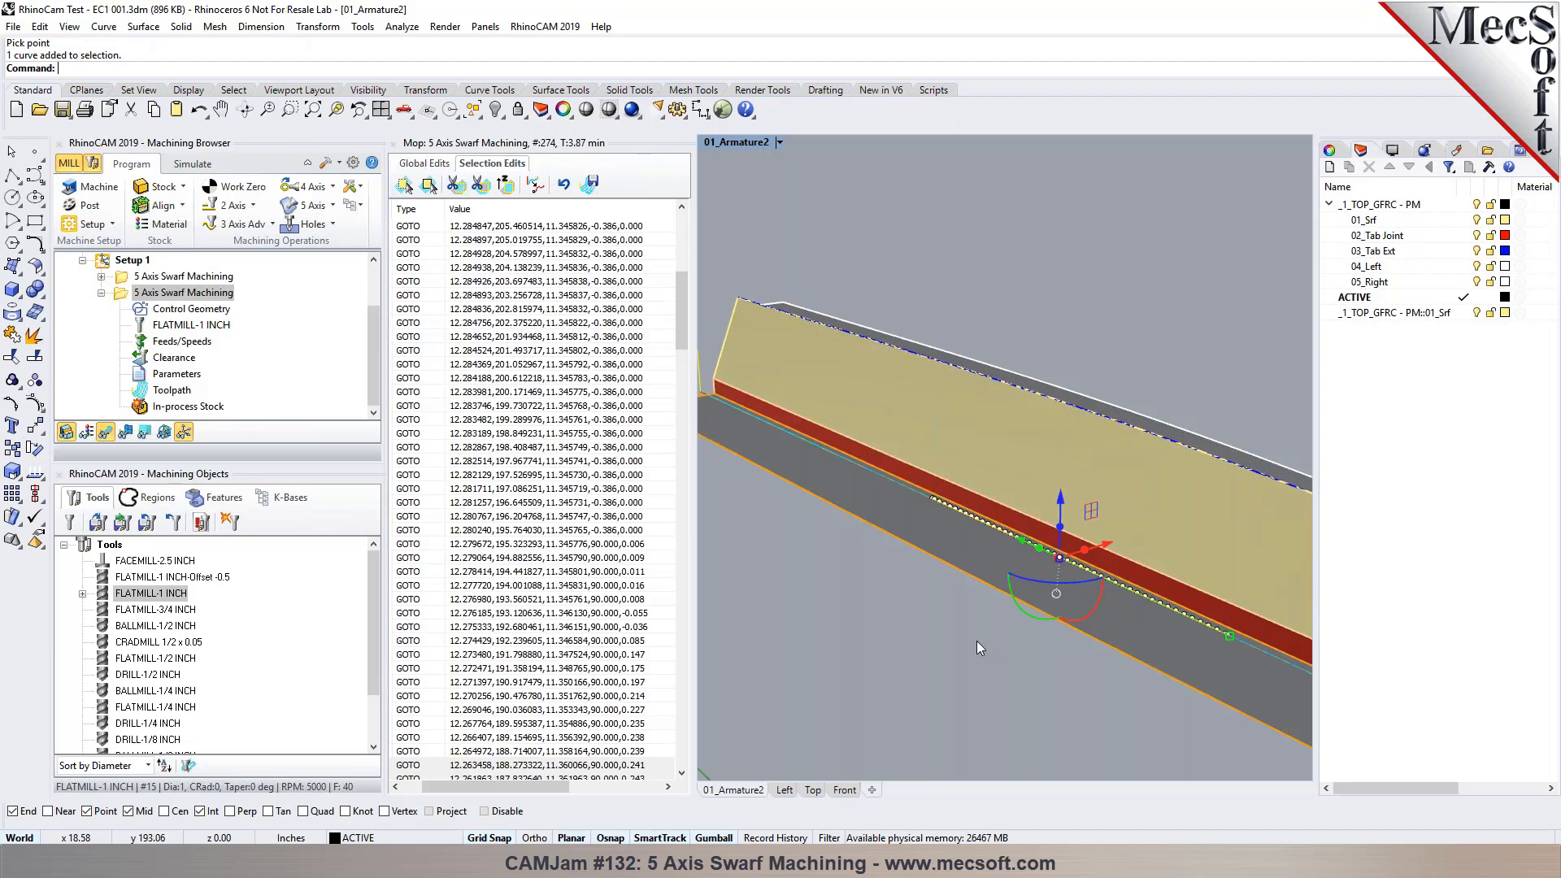
key(Delete)
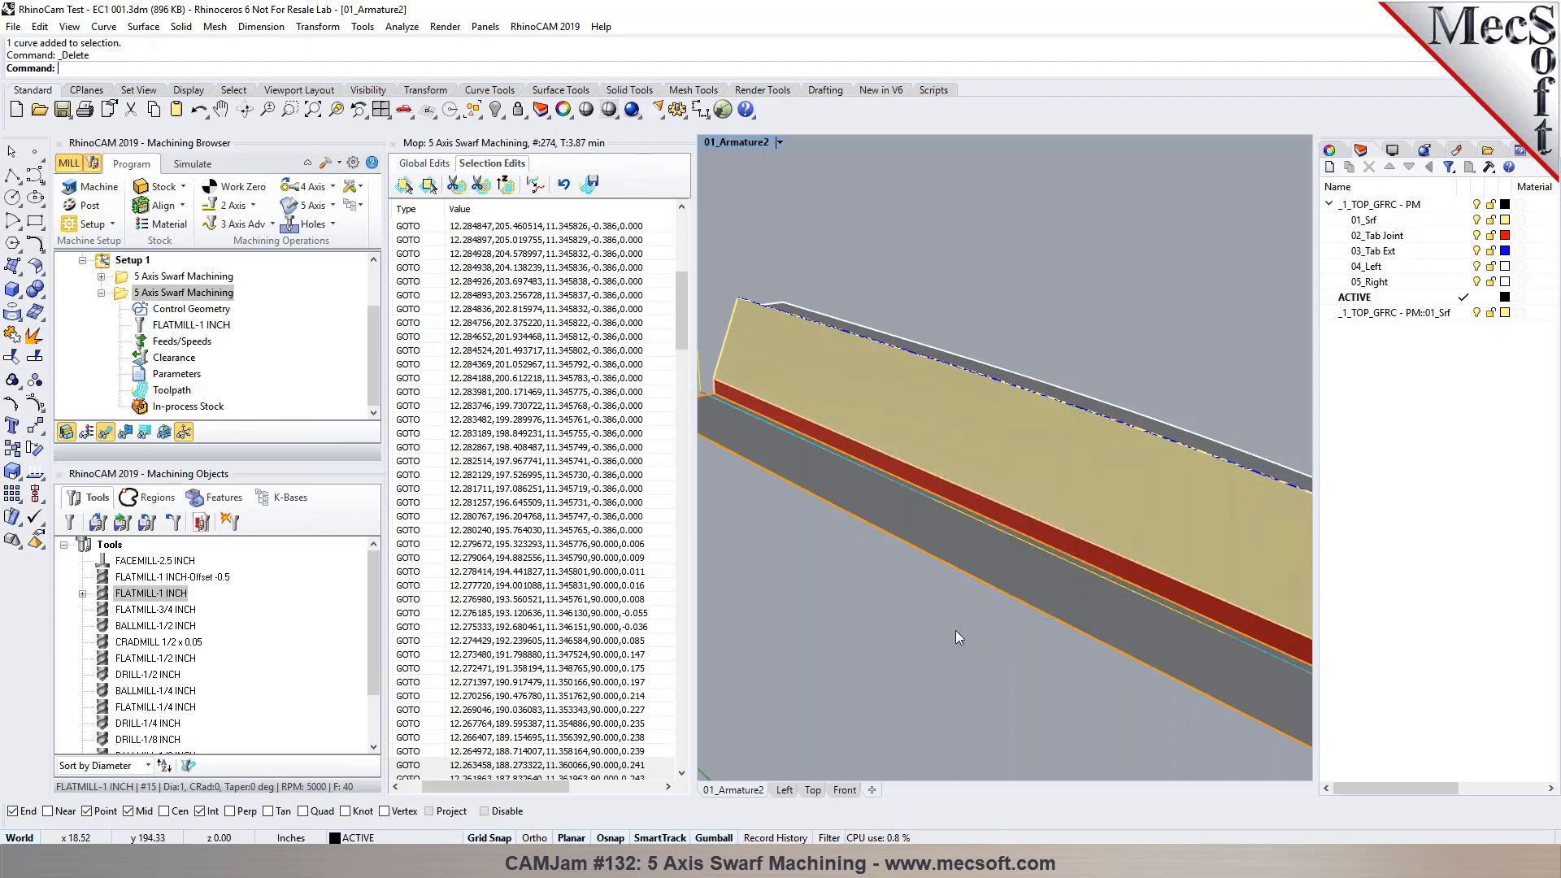
Step: Collapse the second 5 Axis Swarf Machining operation in the machining job and close the toolpath editor
click(122, 297)
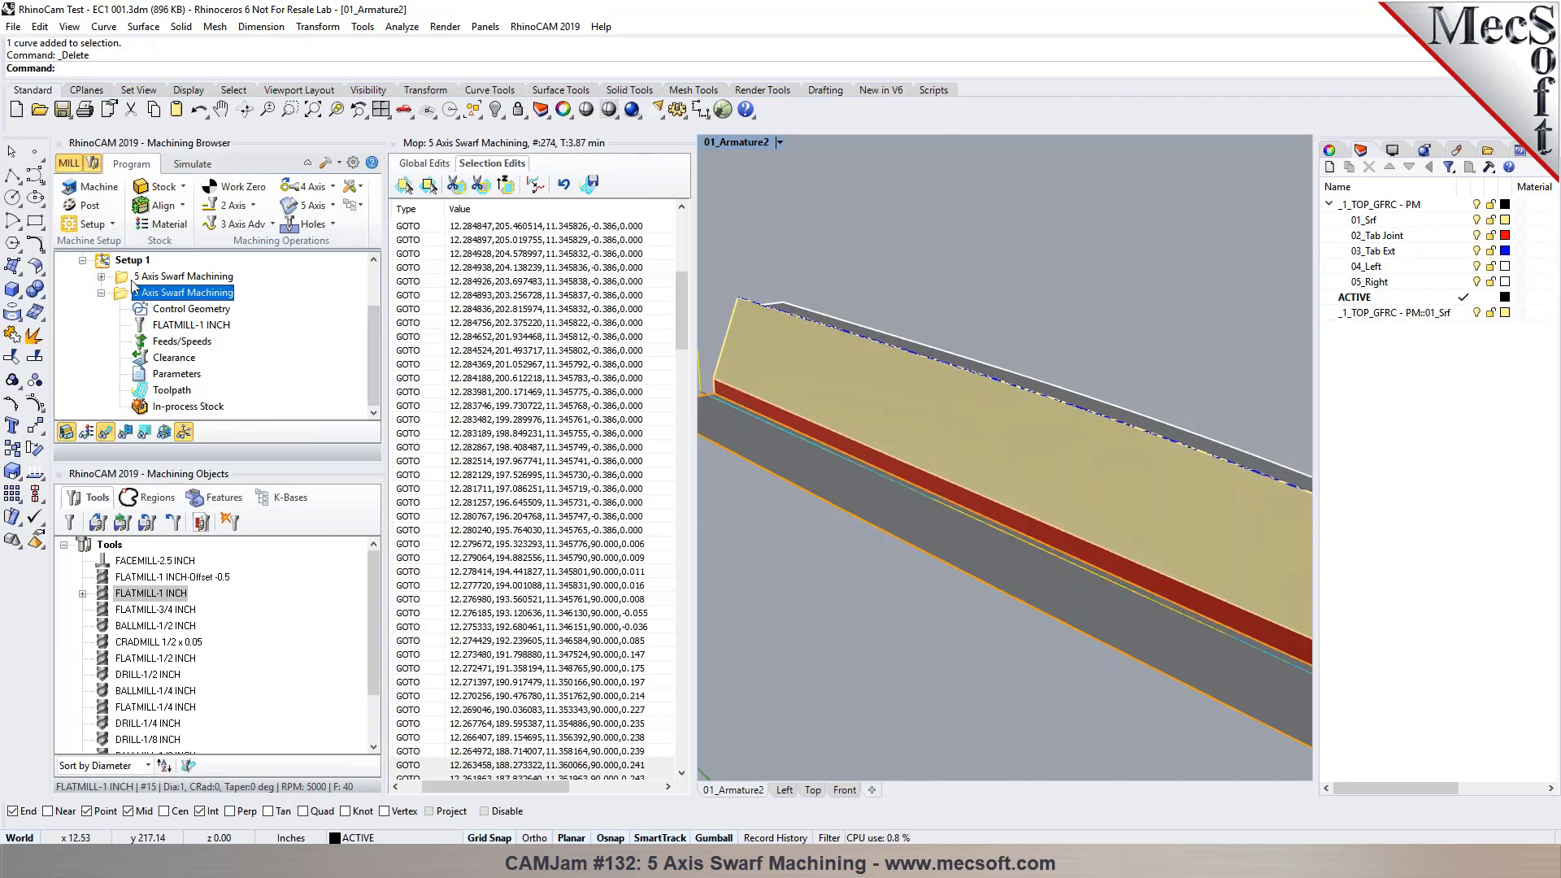
scroll(878, 313, down, 2)
right_drag(853, 317, 962, 314)
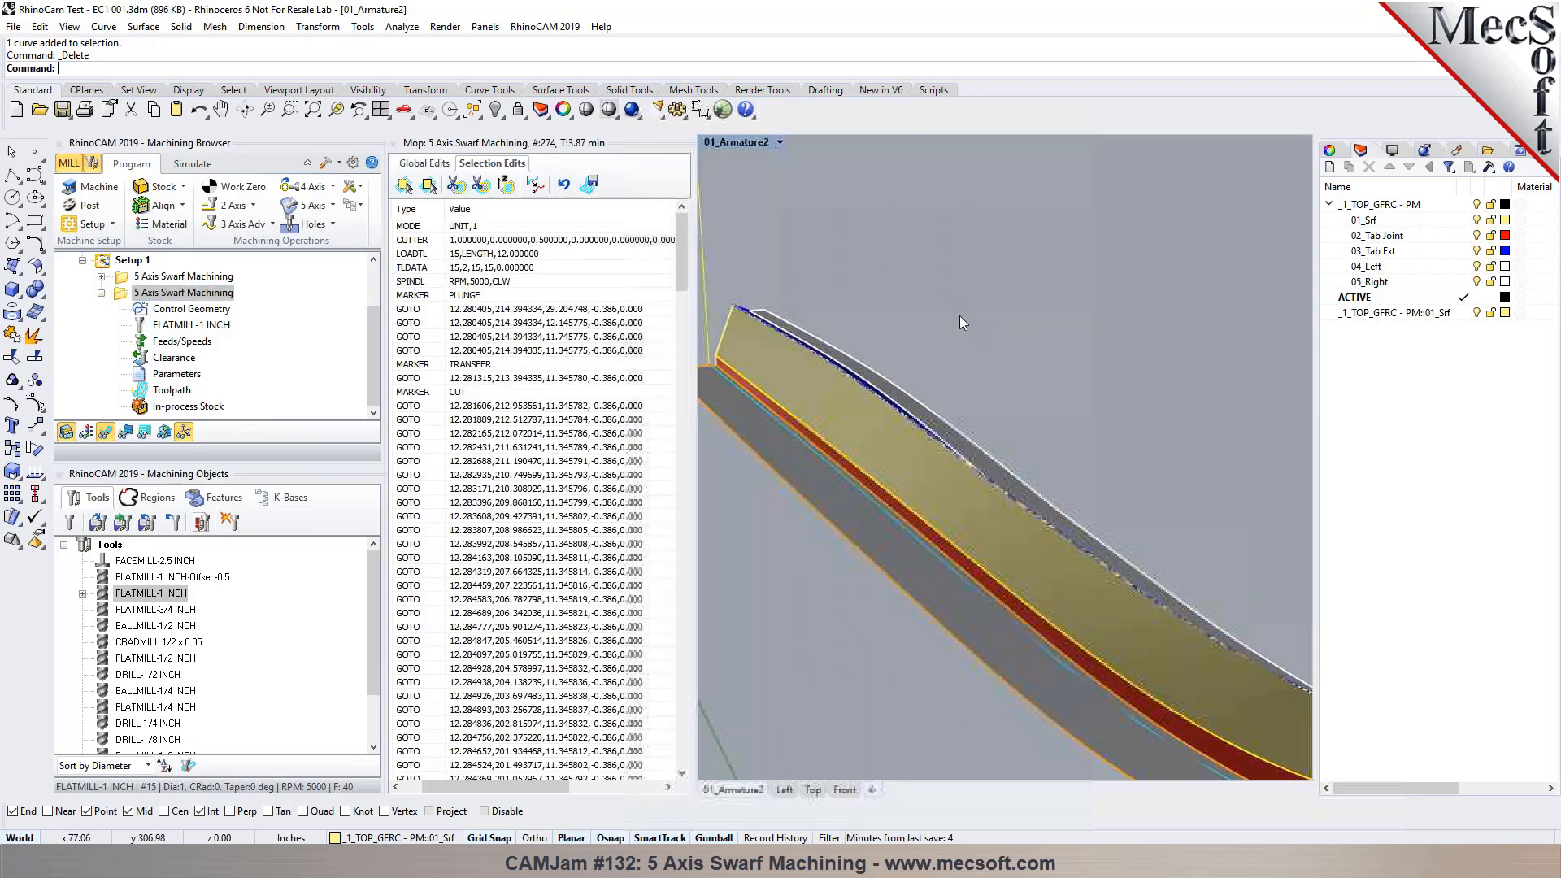
click(101, 293)
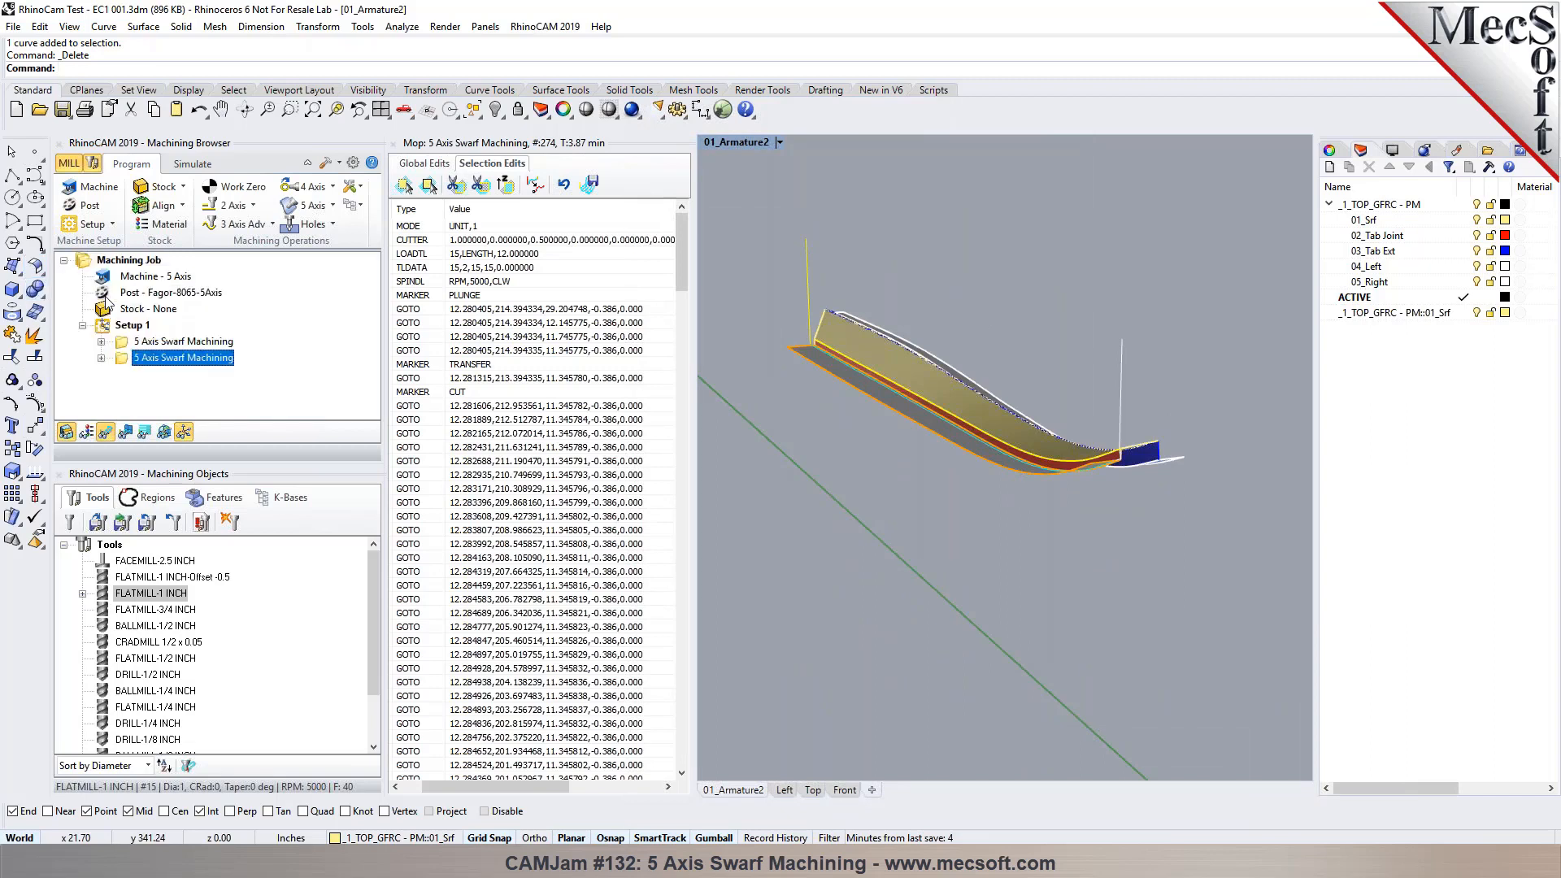
click(393, 144)
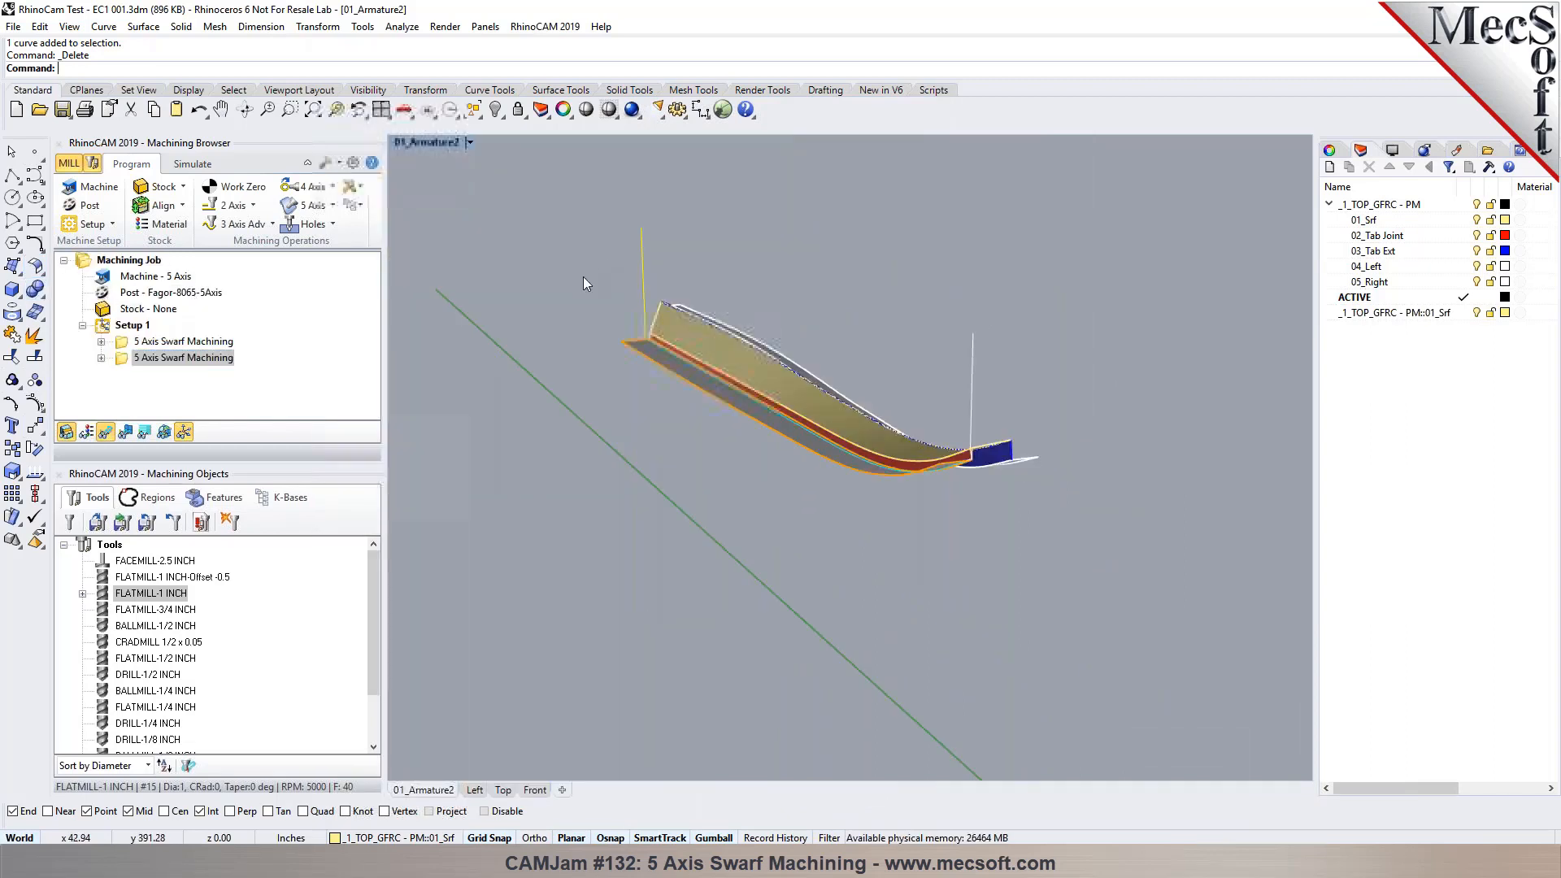
Step: Examine the blue tab extension and the adjoining grey surfaces from the part's curved end
scroll(583, 278, down, 1)
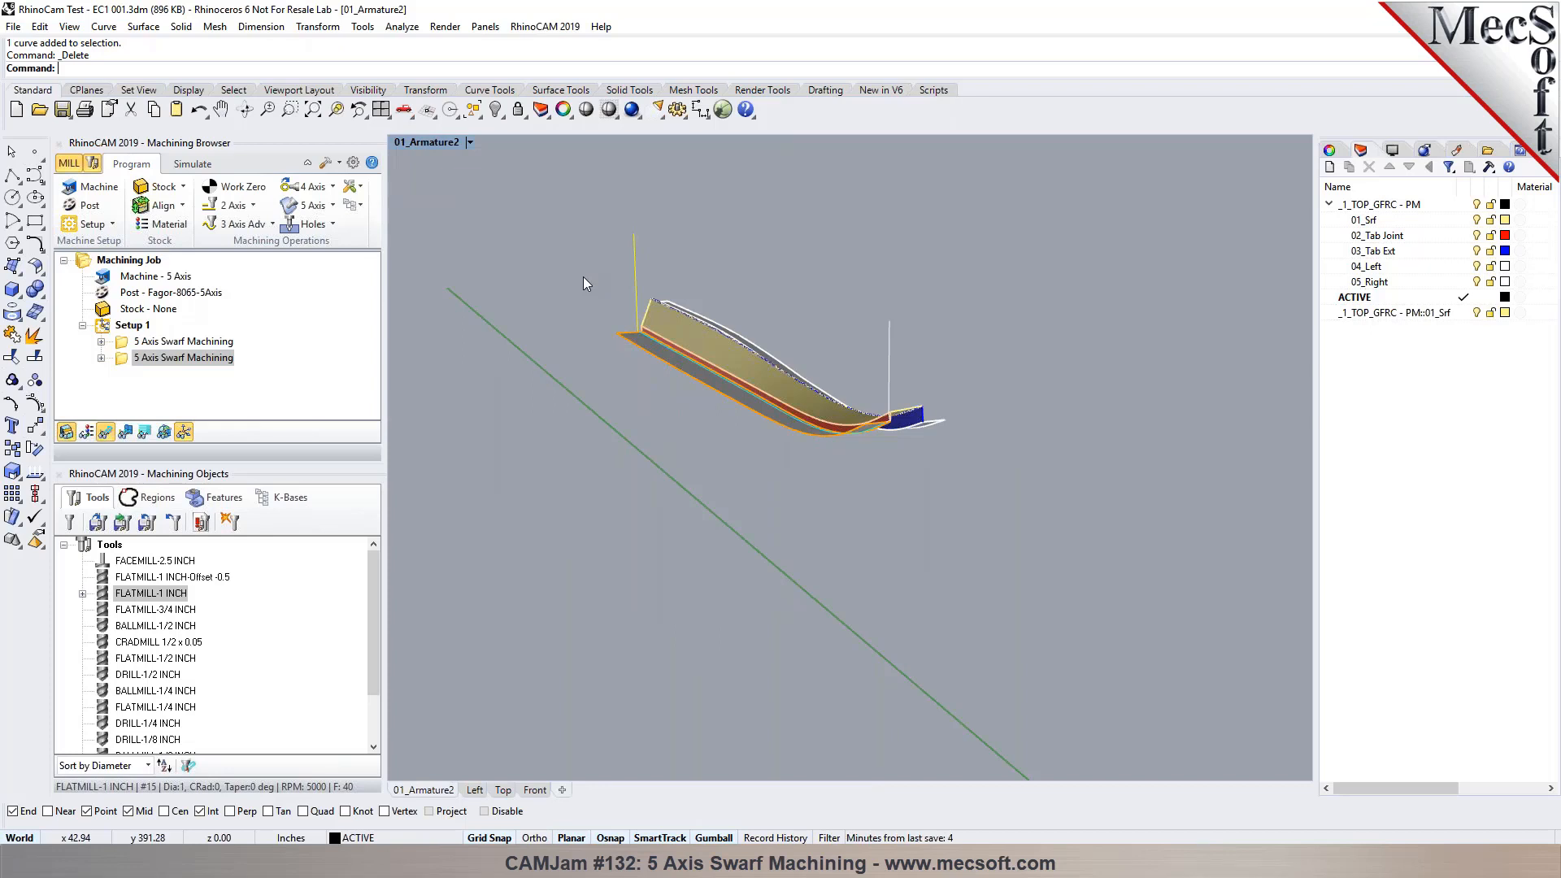
right_drag(781, 324, 857, 514)
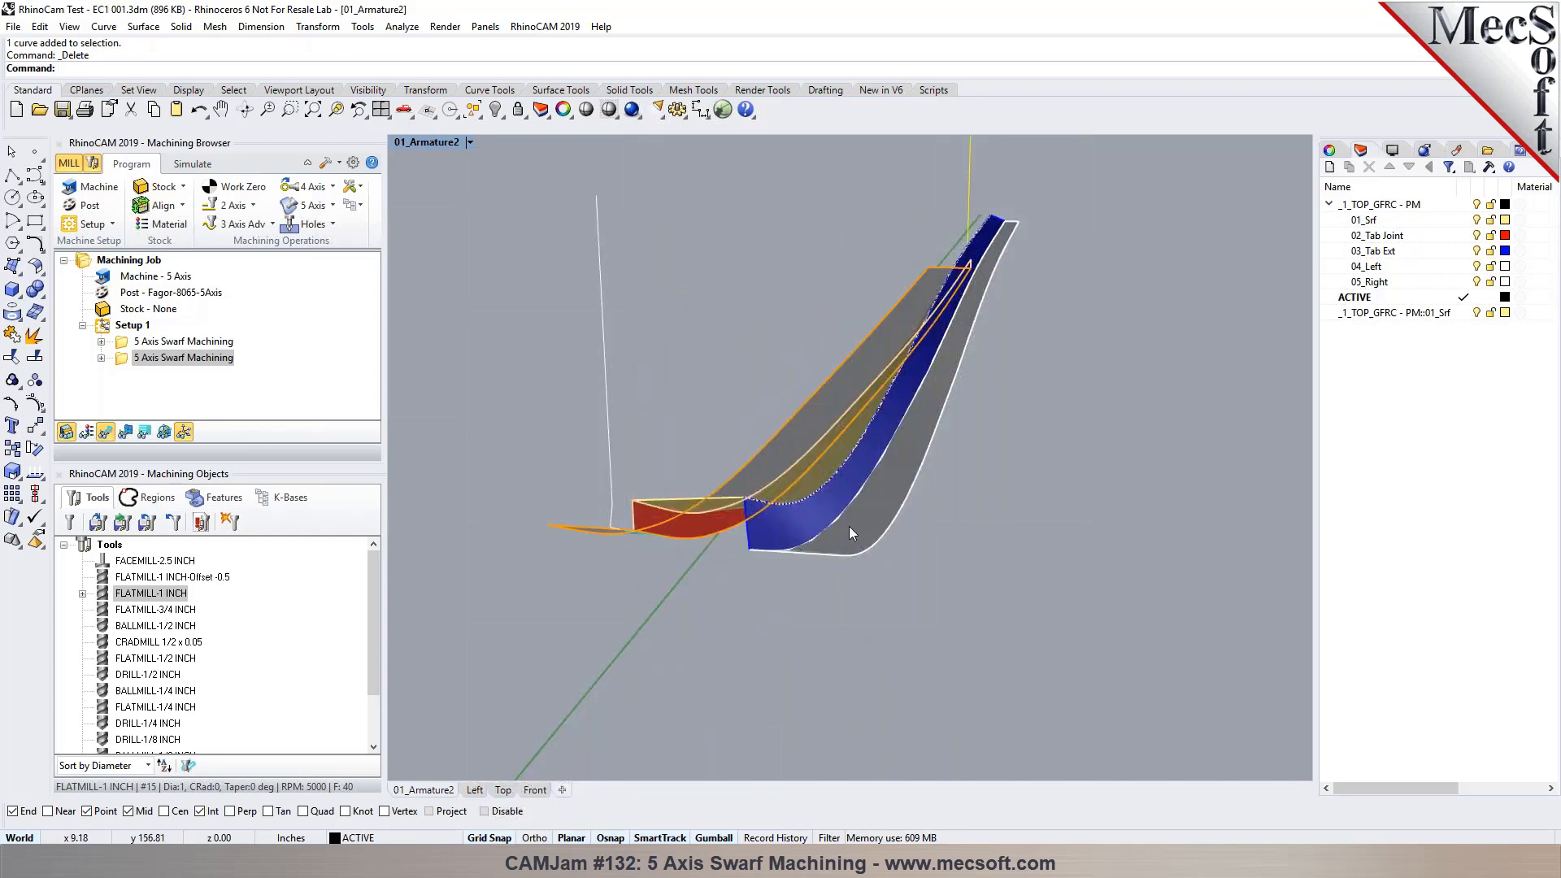
right_drag(953, 395, 909, 476)
click(909, 475)
click(1032, 522)
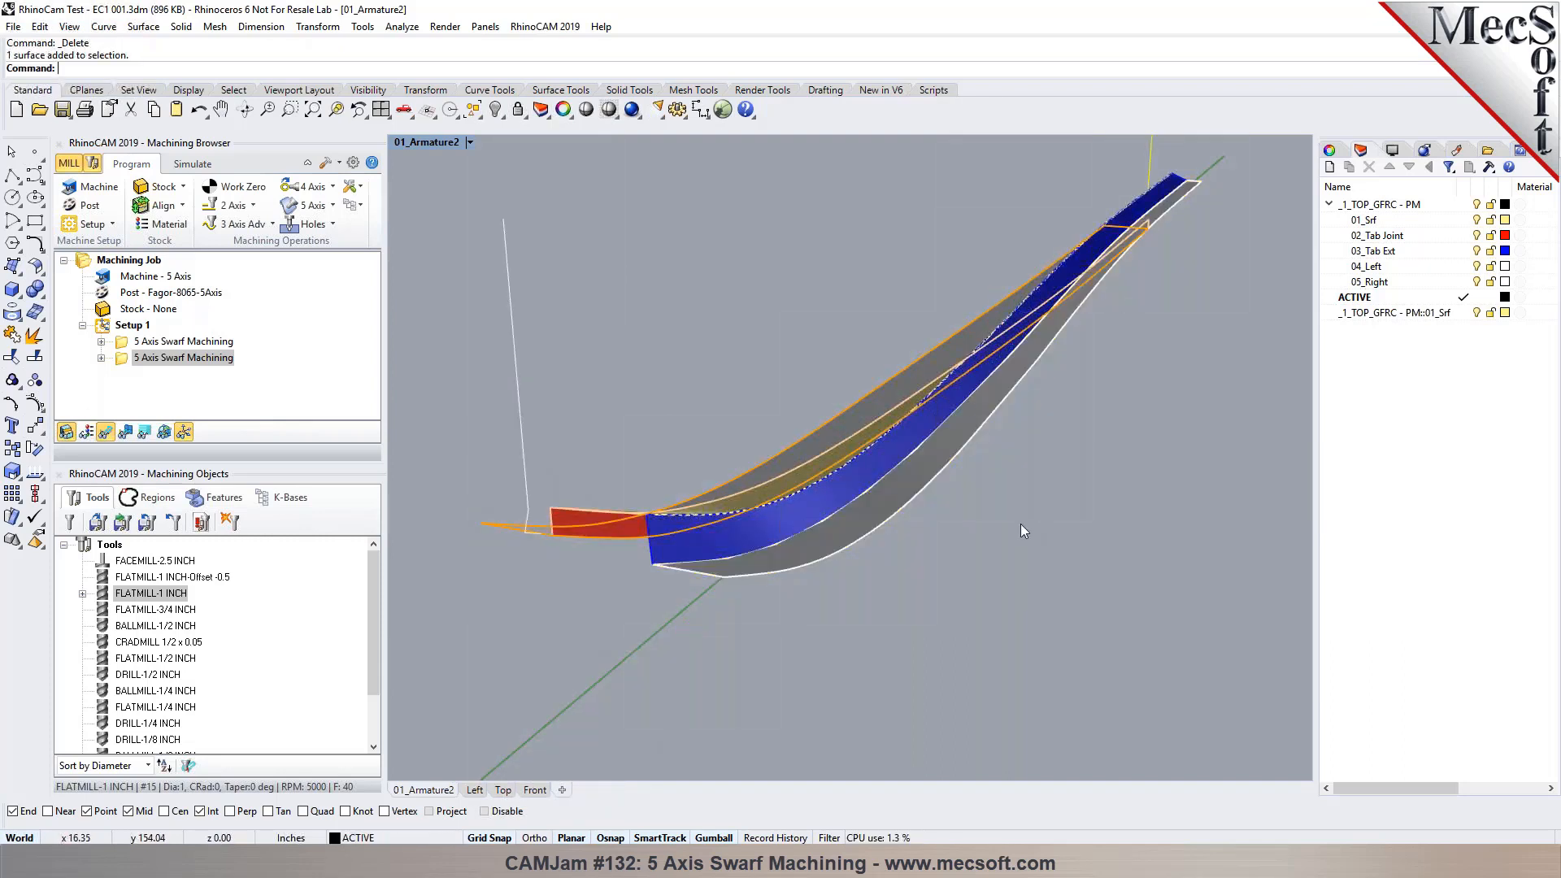
right_drag(881, 557, 974, 563)
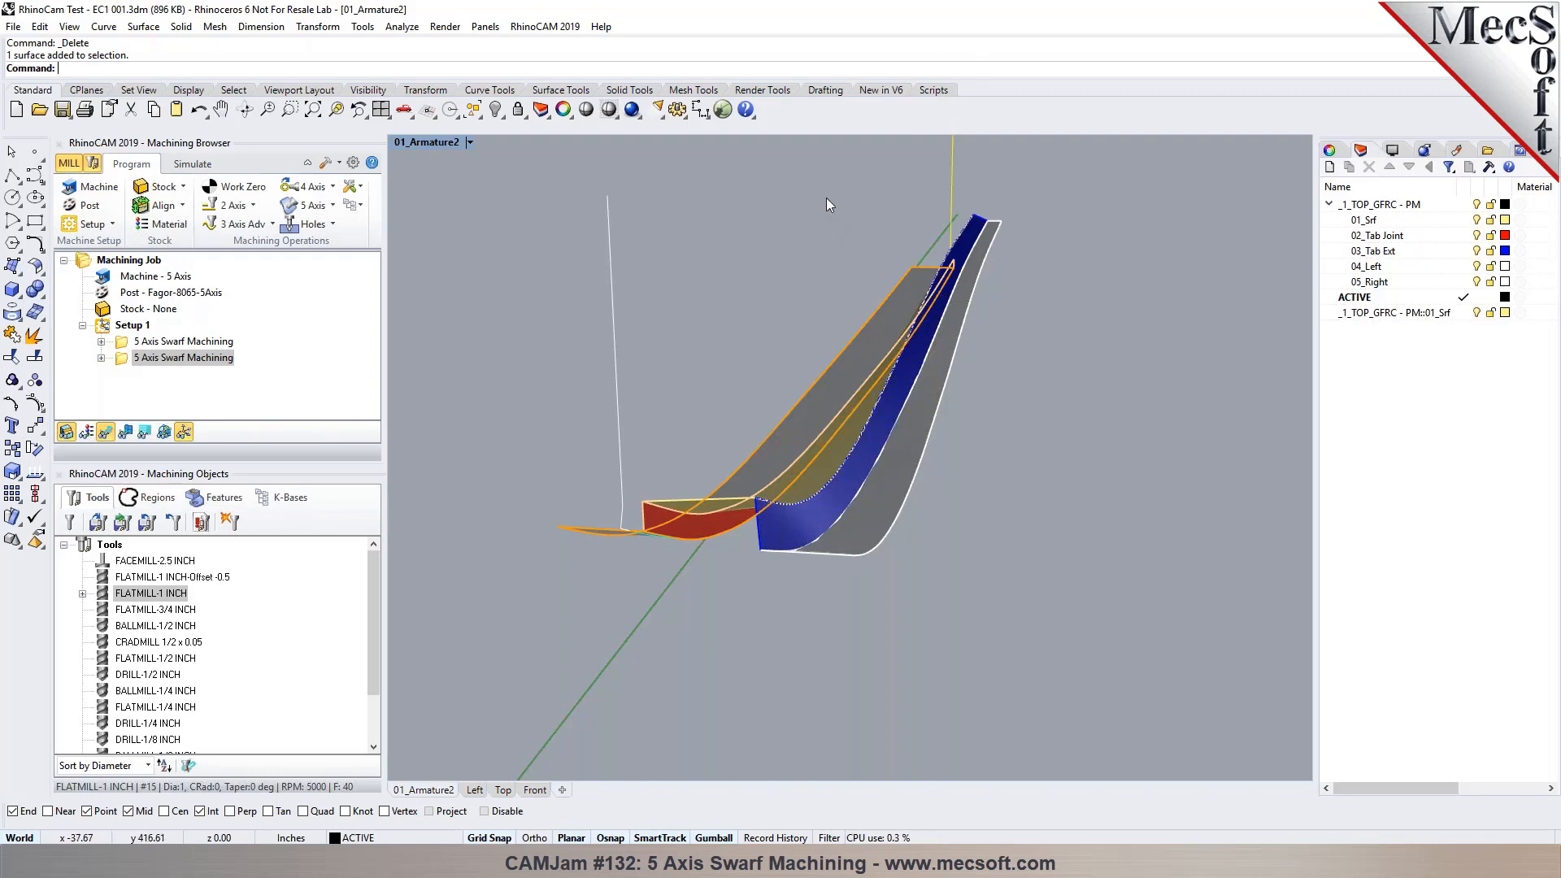
click(93, 225)
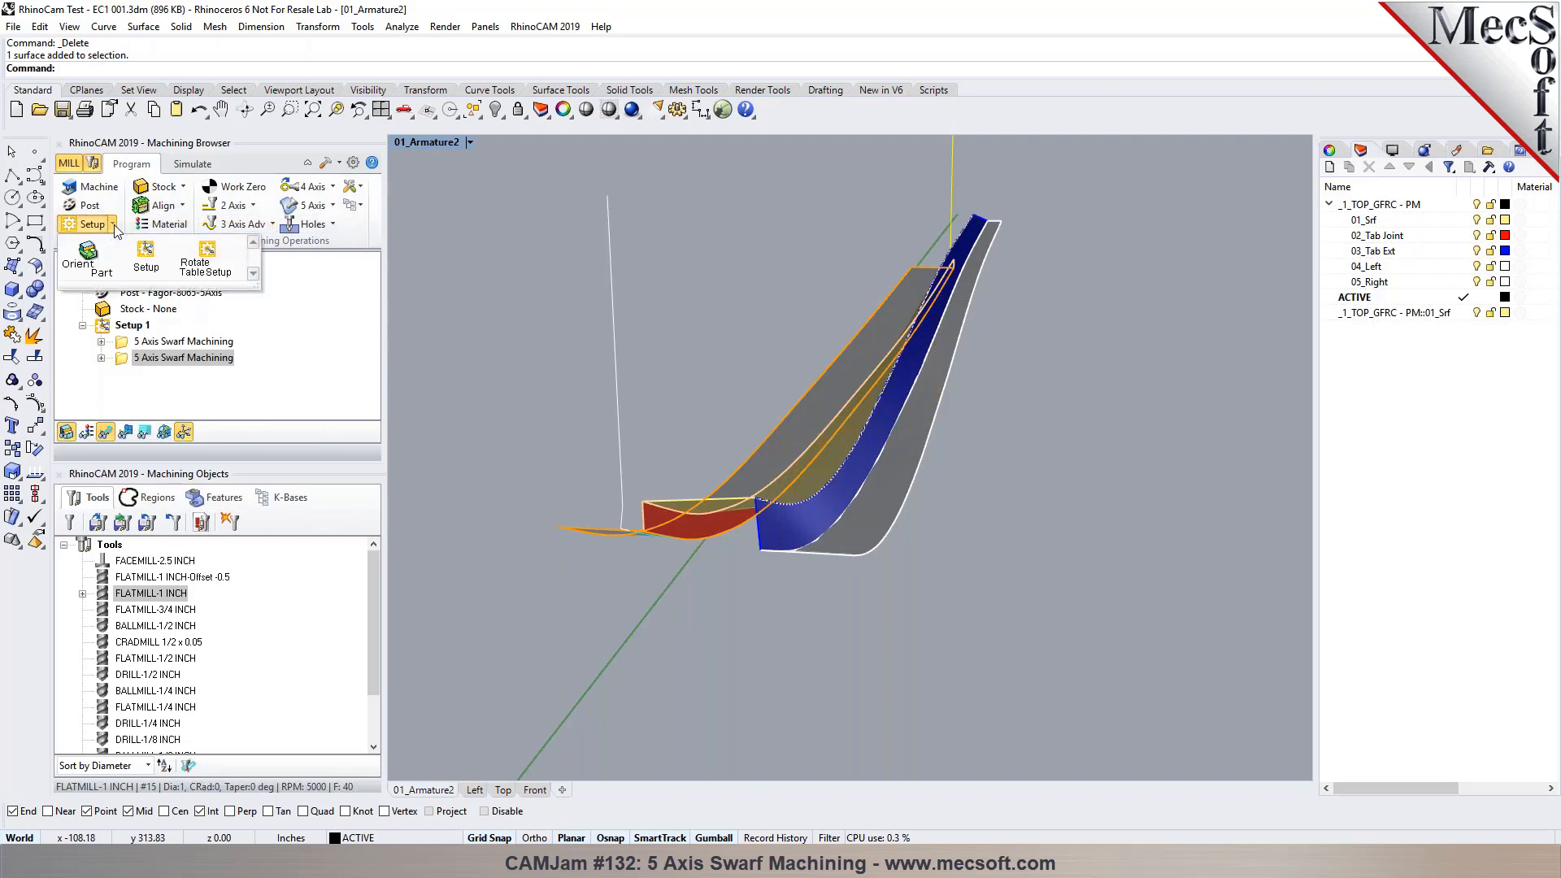
click(146, 259)
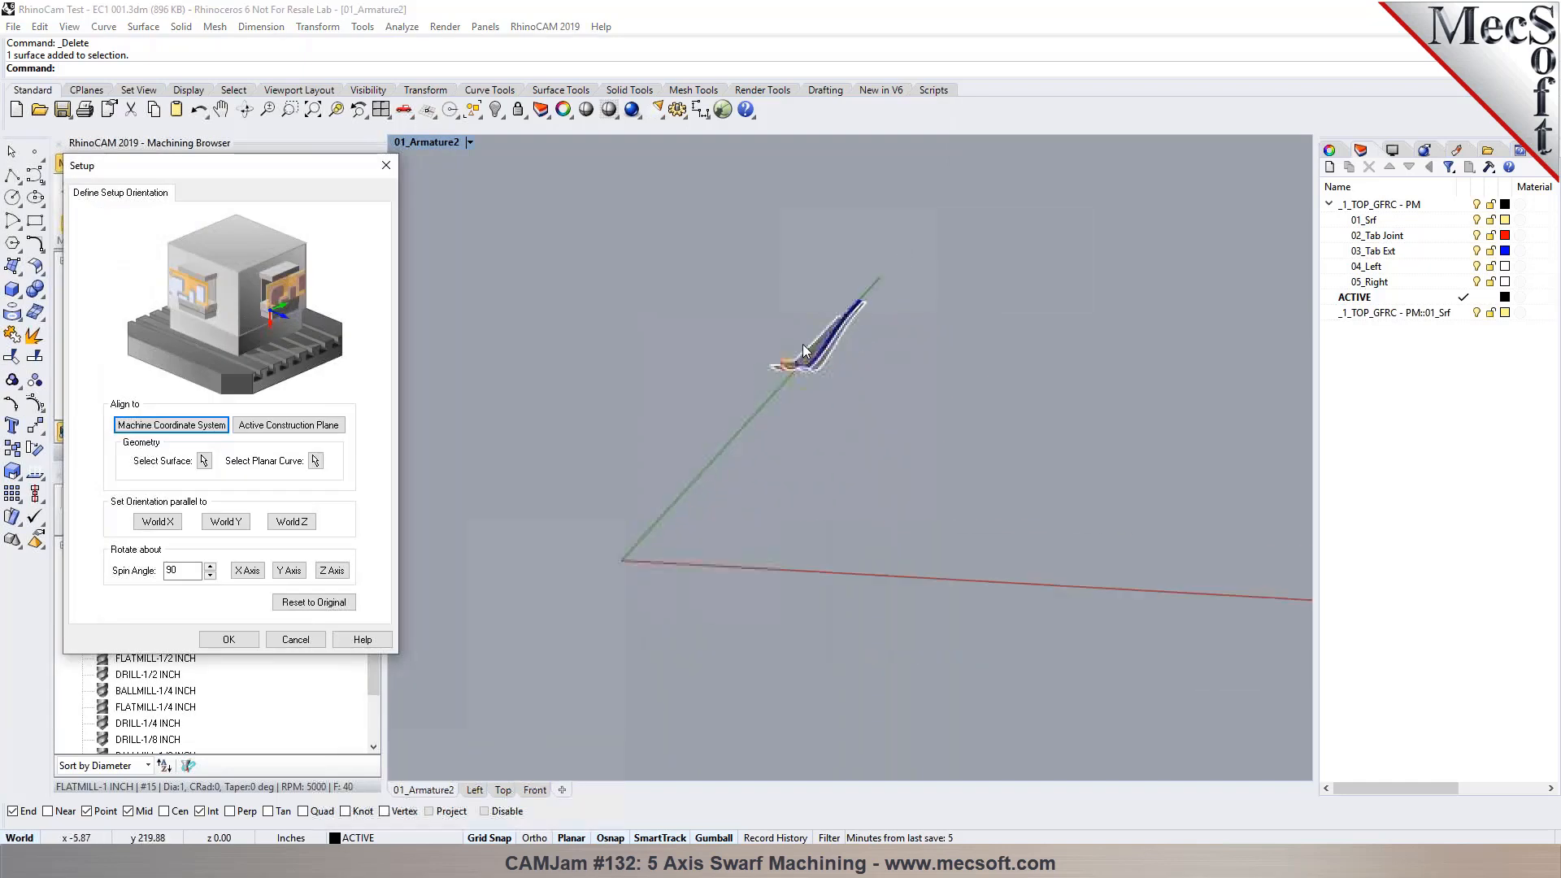
click(295, 639)
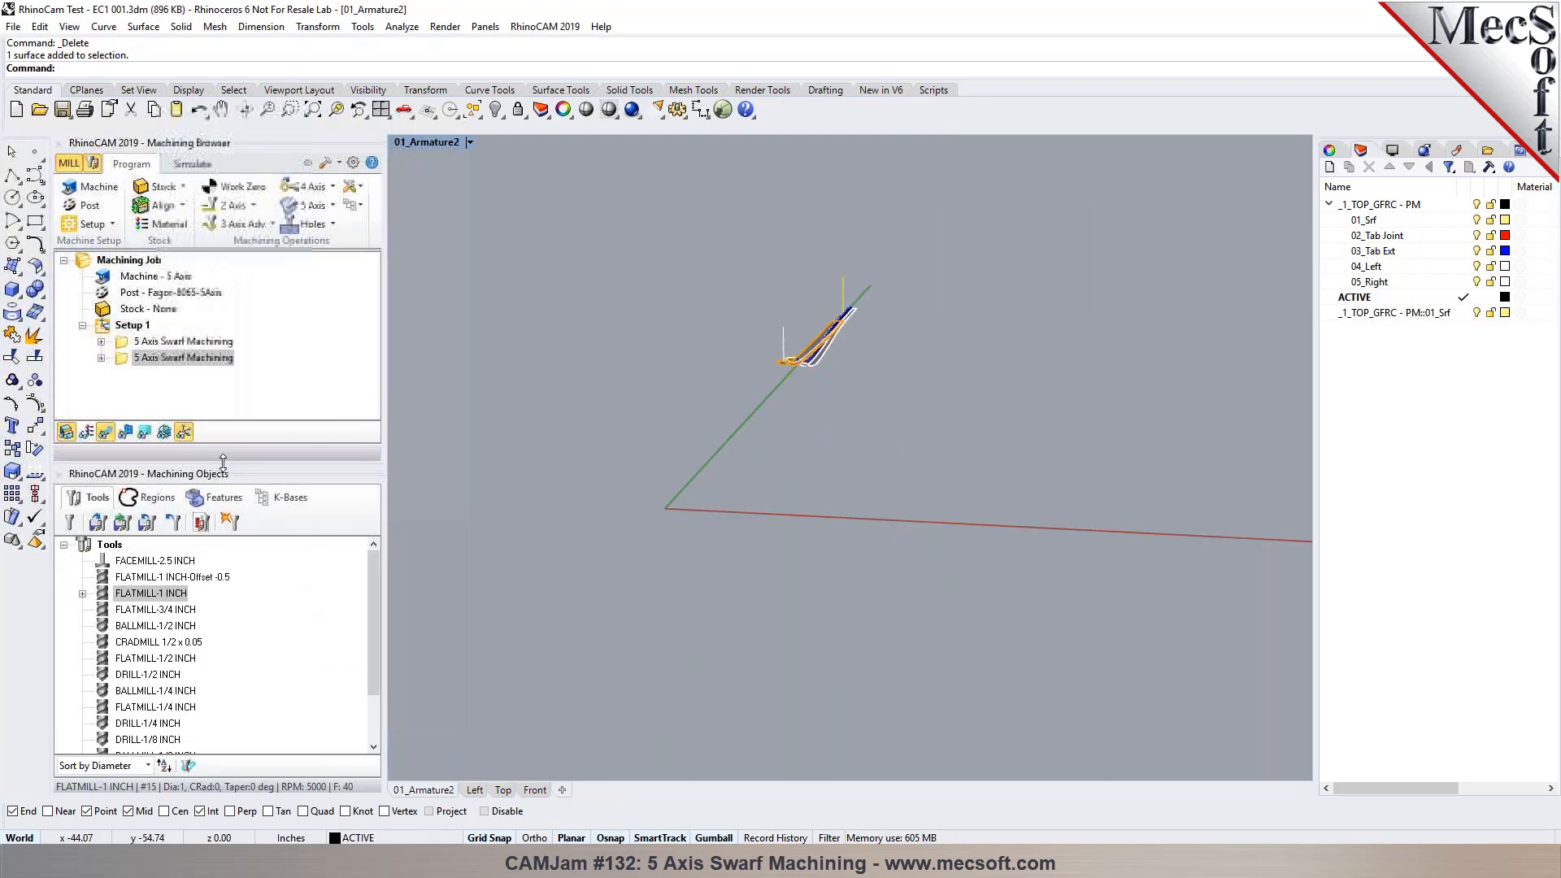
Step: Restore the four-viewport layout, maximize the Perspective view and display it shaded
click(381, 109)
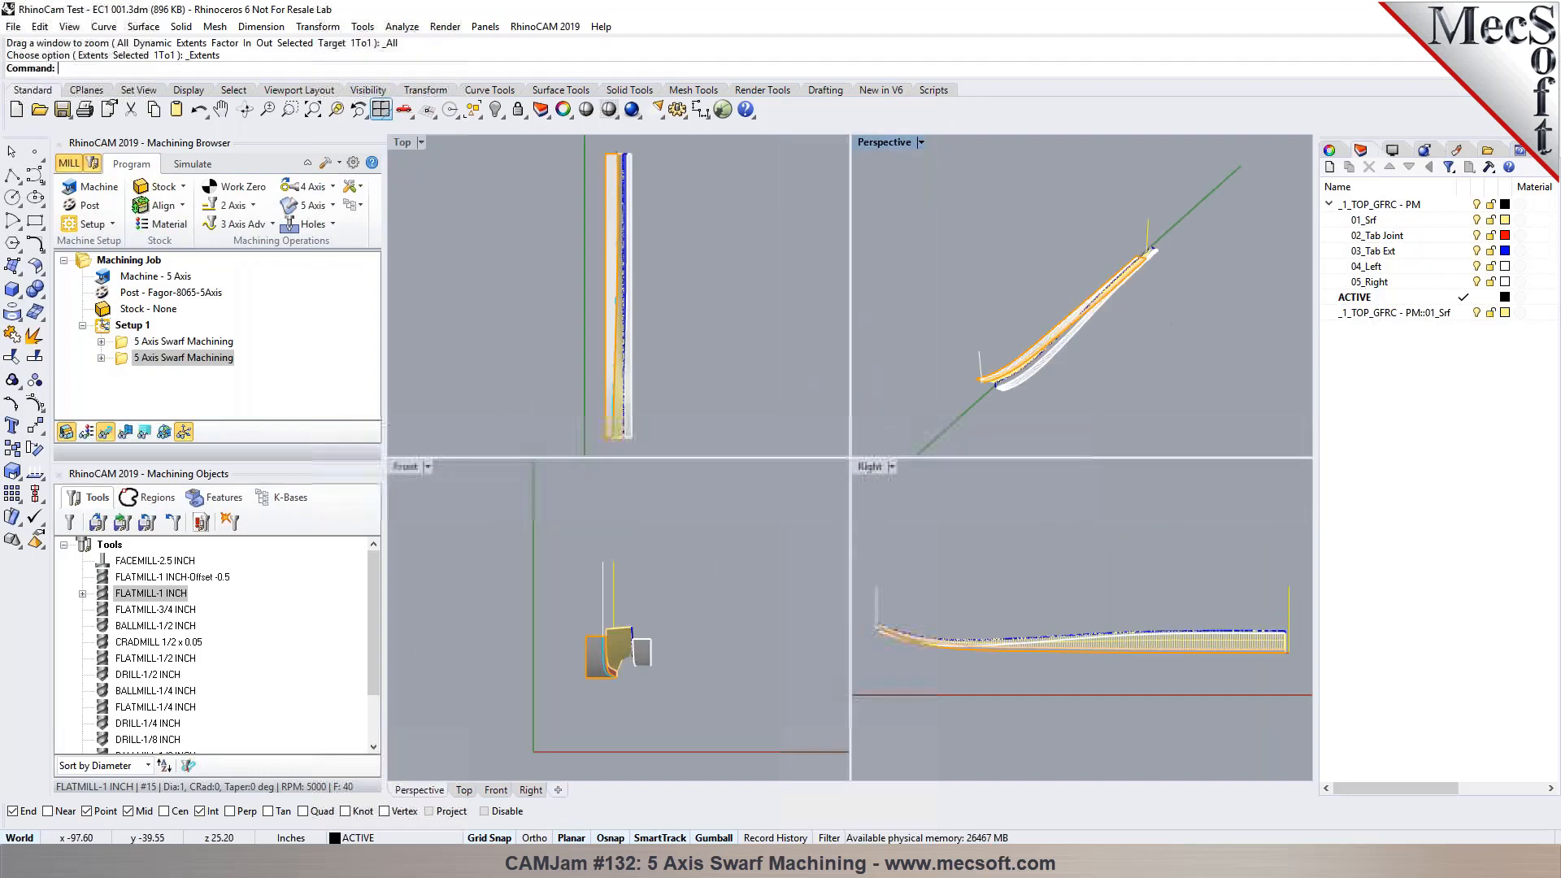
right_drag(1092, 342, 990, 274)
double_click(868, 145)
right_drag(915, 390, 643, 351)
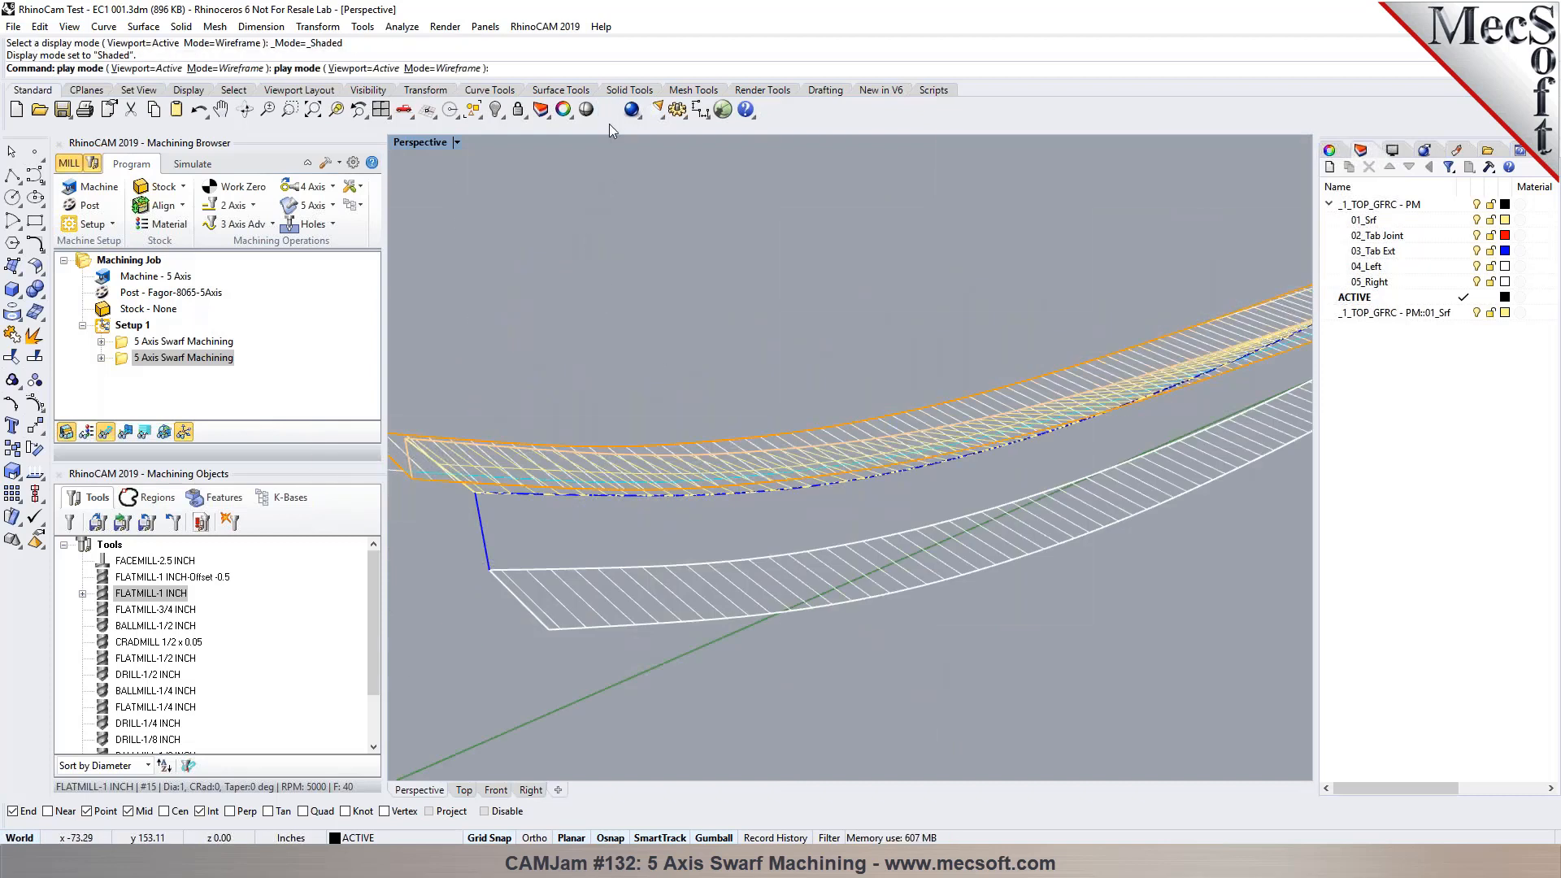
click(608, 109)
right_drag(602, 276, 636, 280)
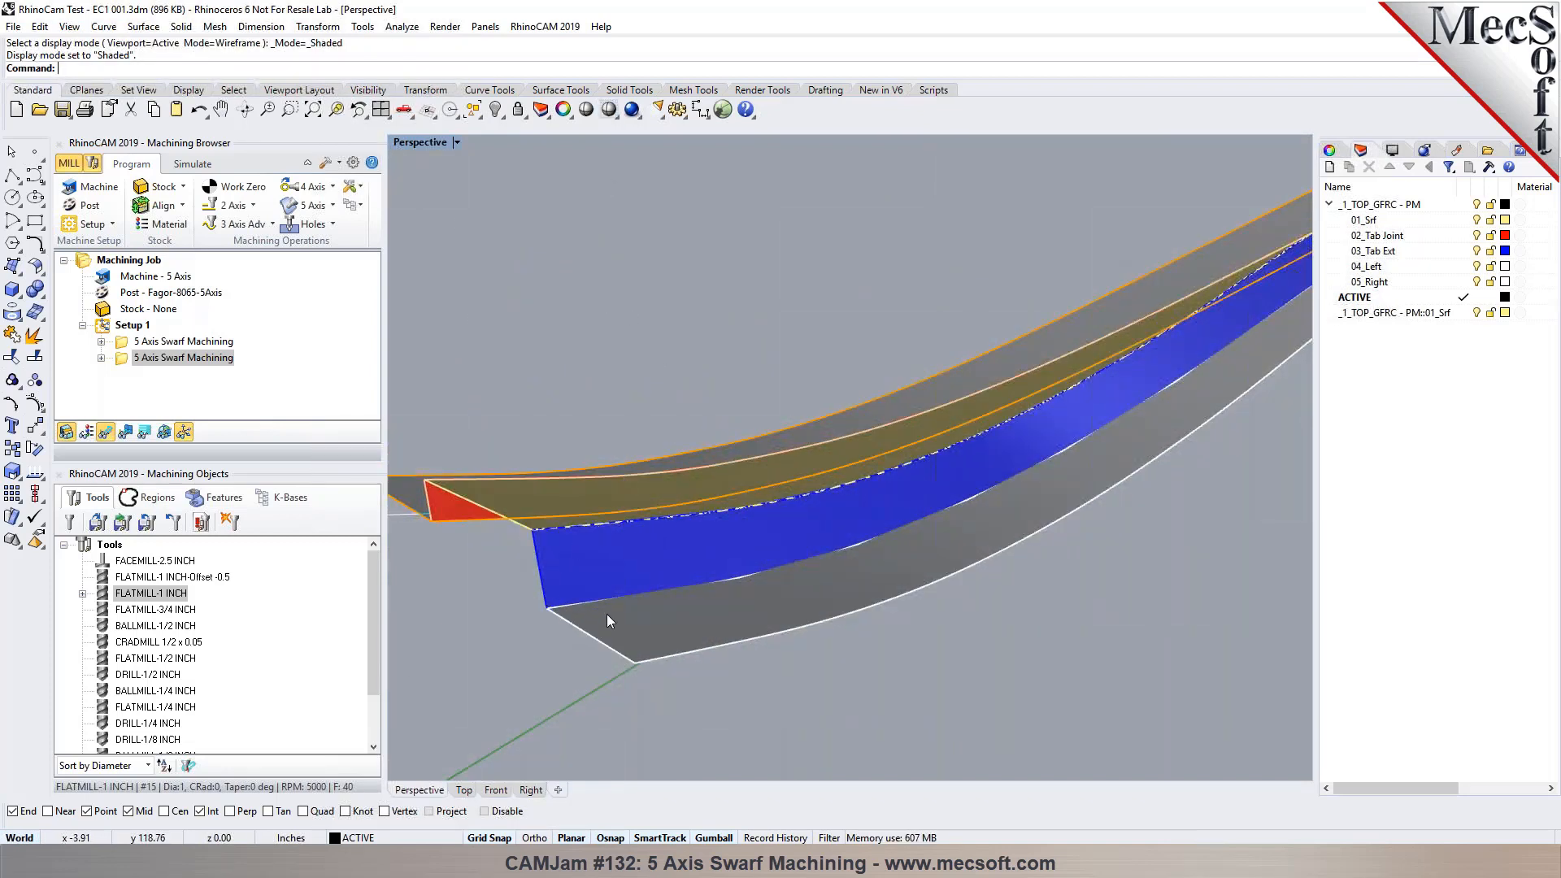
Step: Set a 3Point construction plane with its origin and X axis on the grey side surface's end corners, oriented toward its far end
click(428, 111)
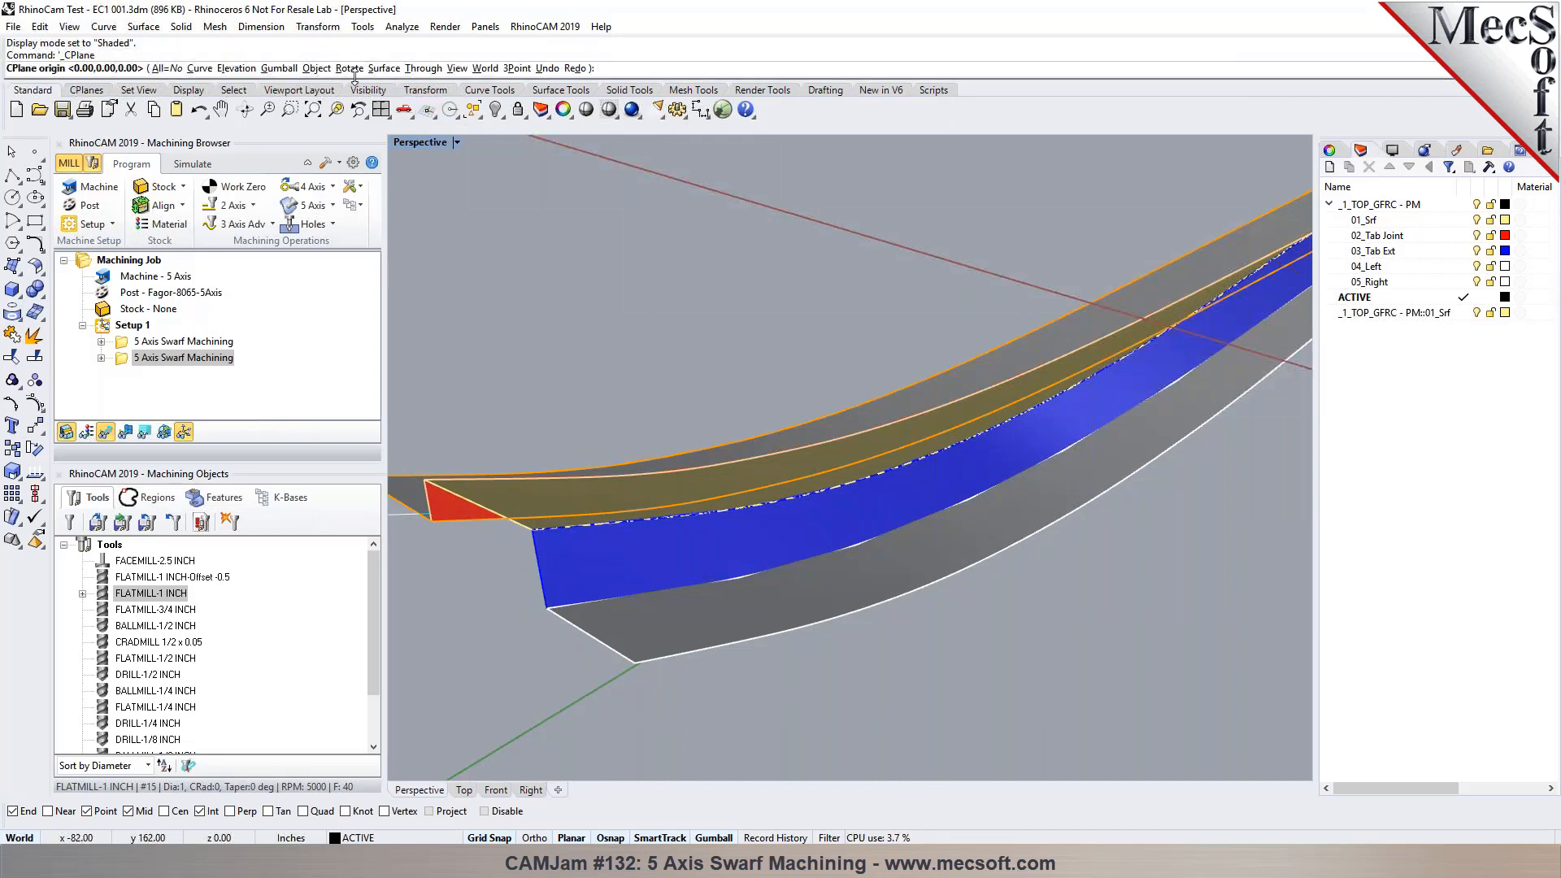
click(515, 68)
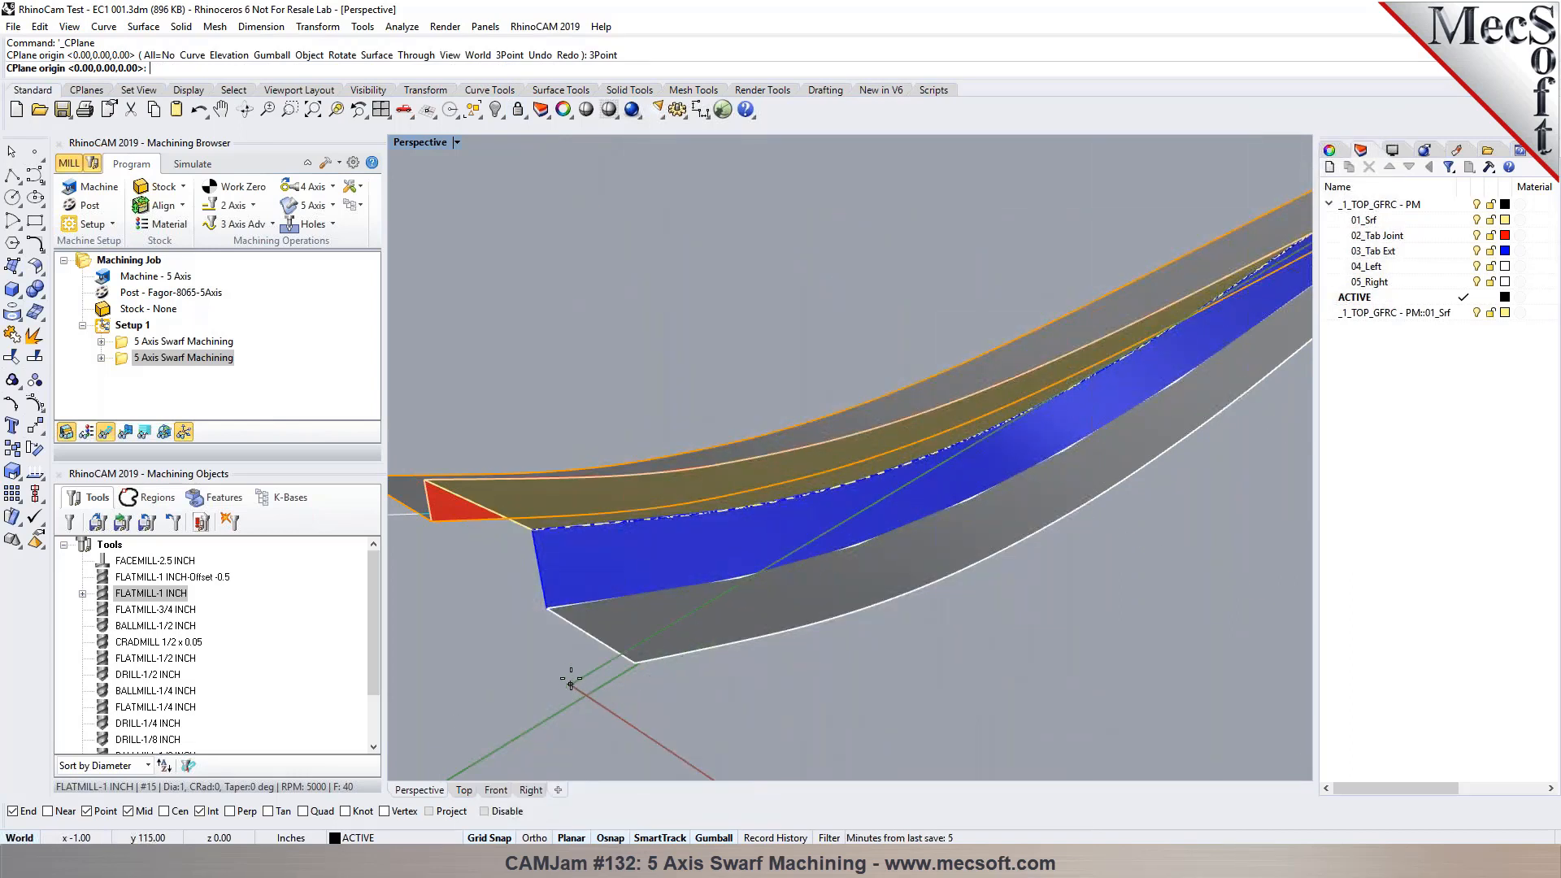
click(553, 618)
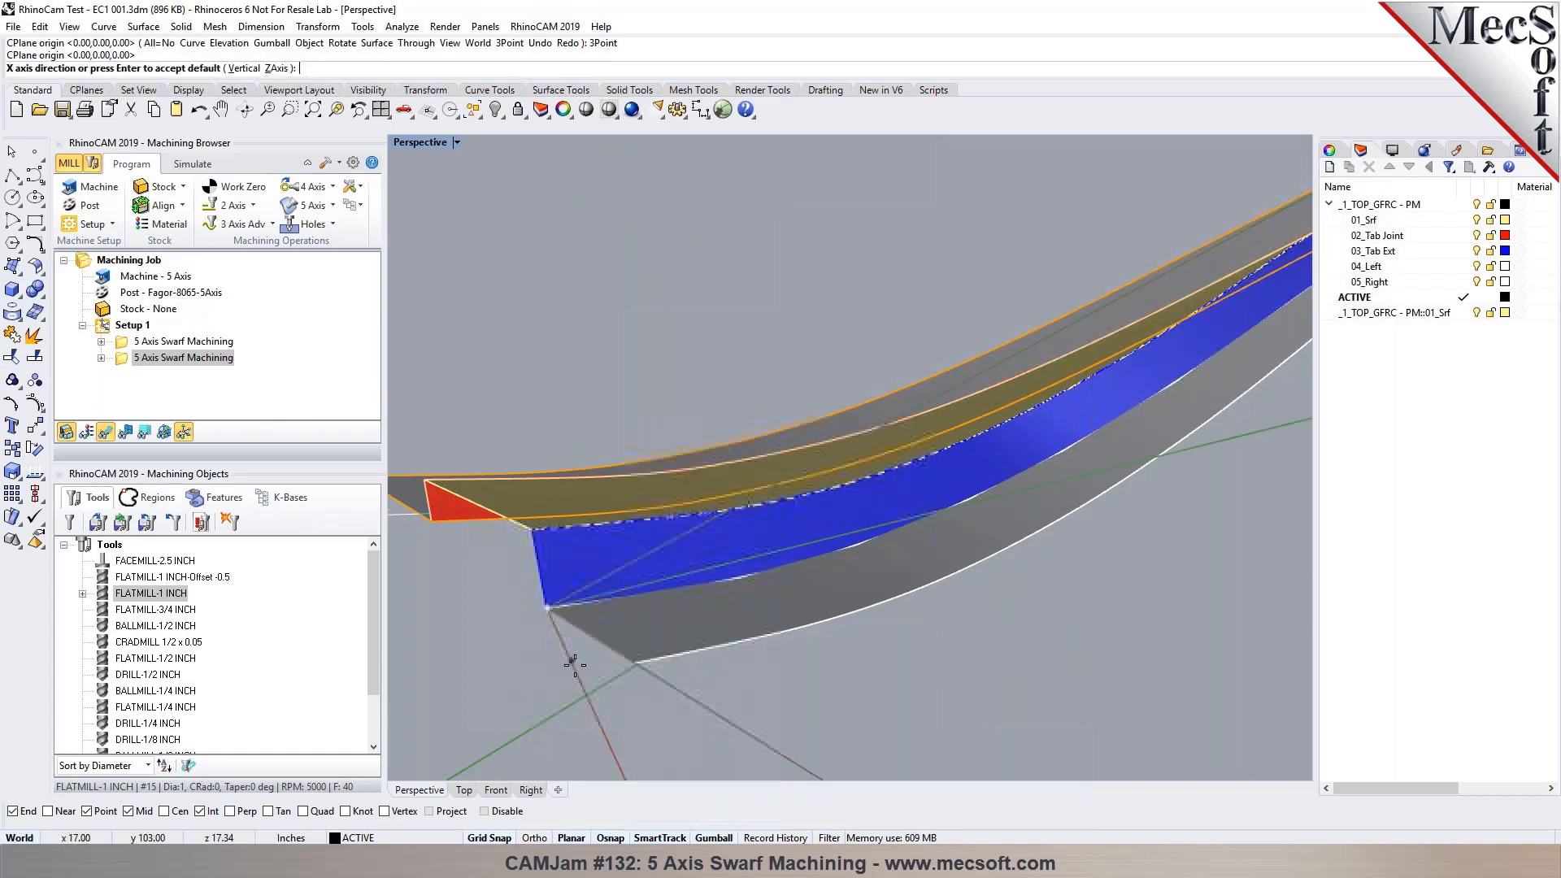
click(638, 667)
scroll(639, 667, down, 12)
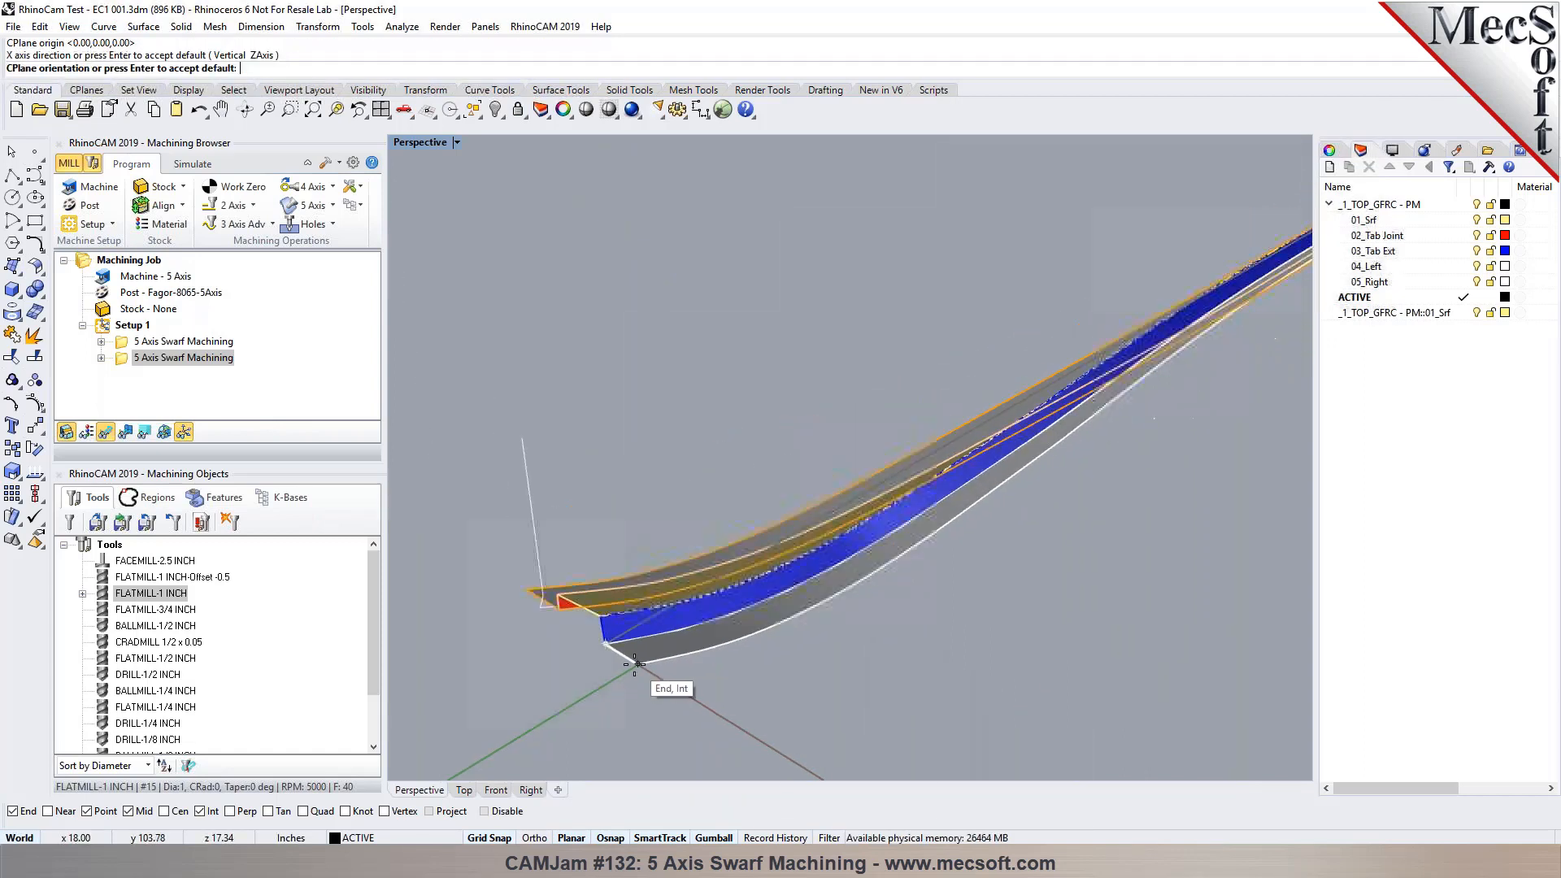
scroll(1211, 342, up, 9)
scroll(1097, 394, up, 4)
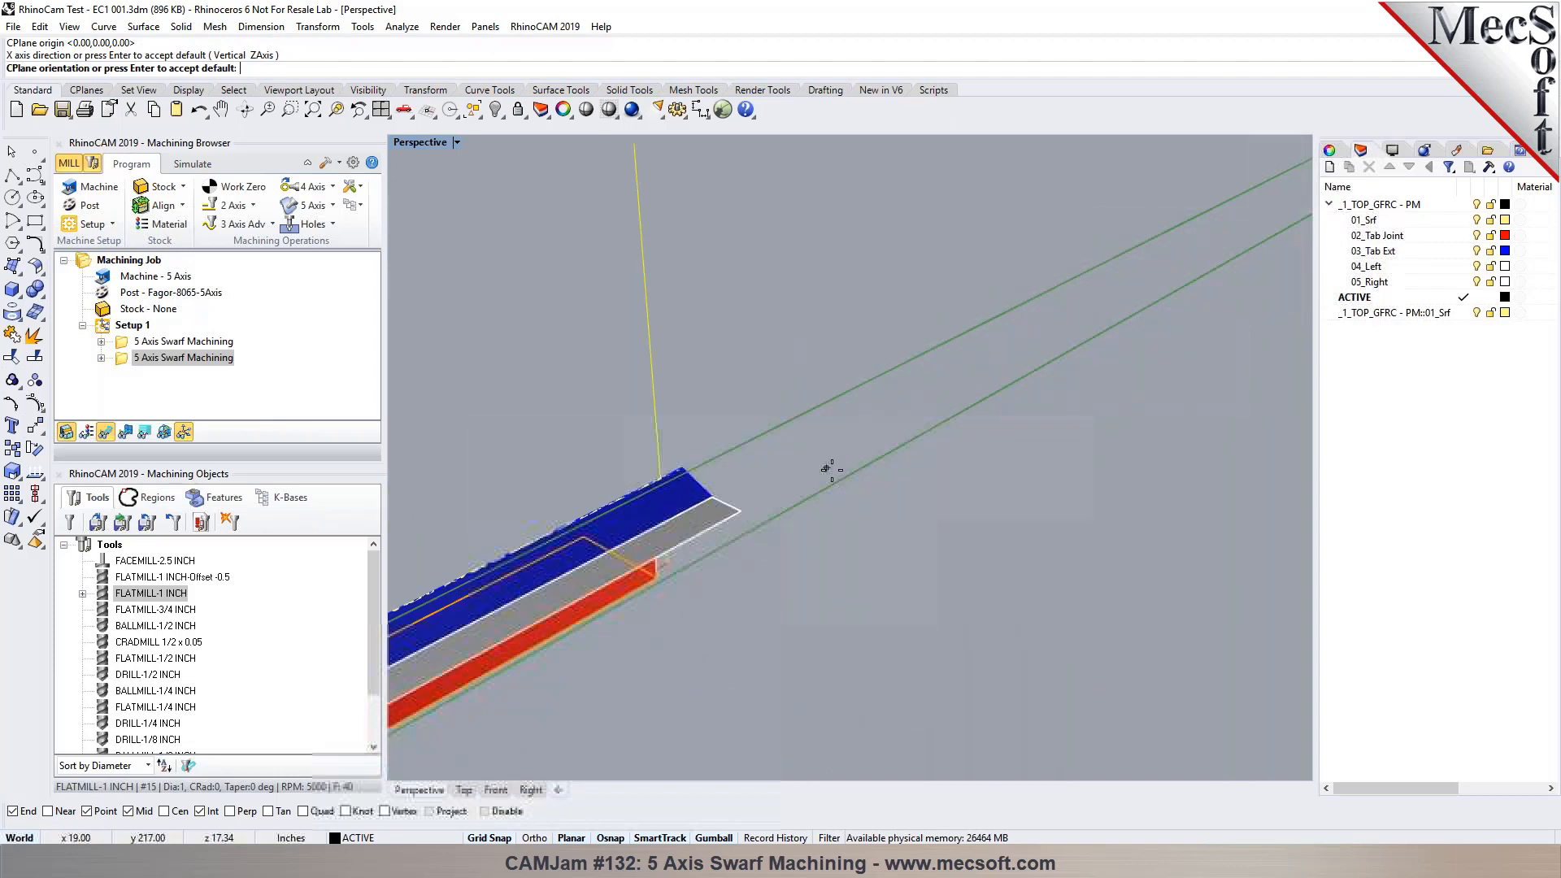
click(721, 494)
Step: Add a second machining setup to the job
scroll(886, 369, down, 14)
right_drag(808, 460, 835, 437)
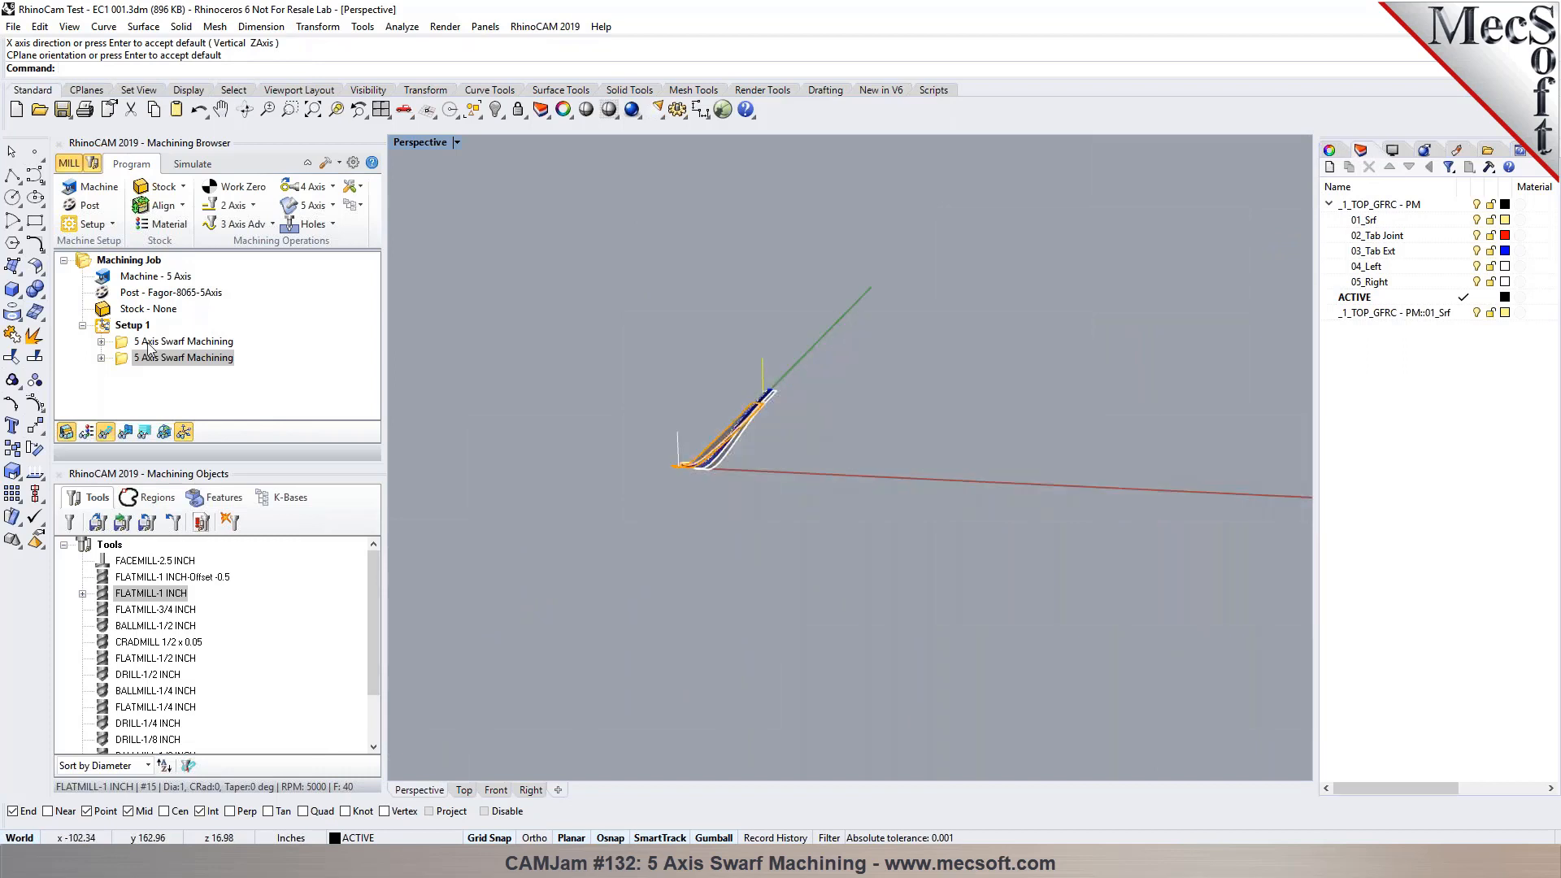
click(113, 224)
click(146, 264)
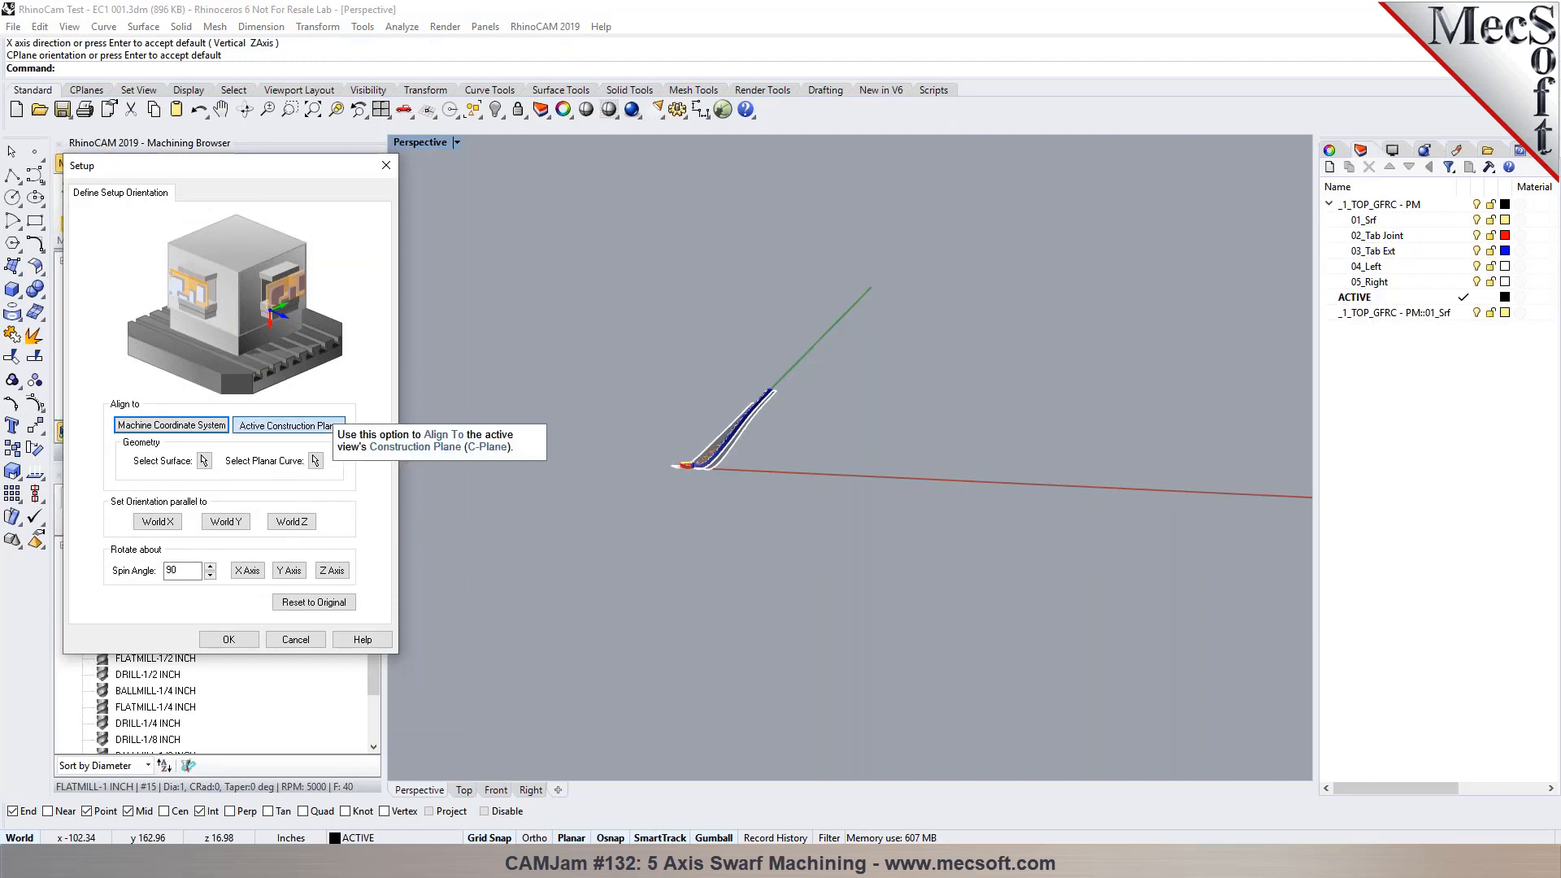
click(228, 639)
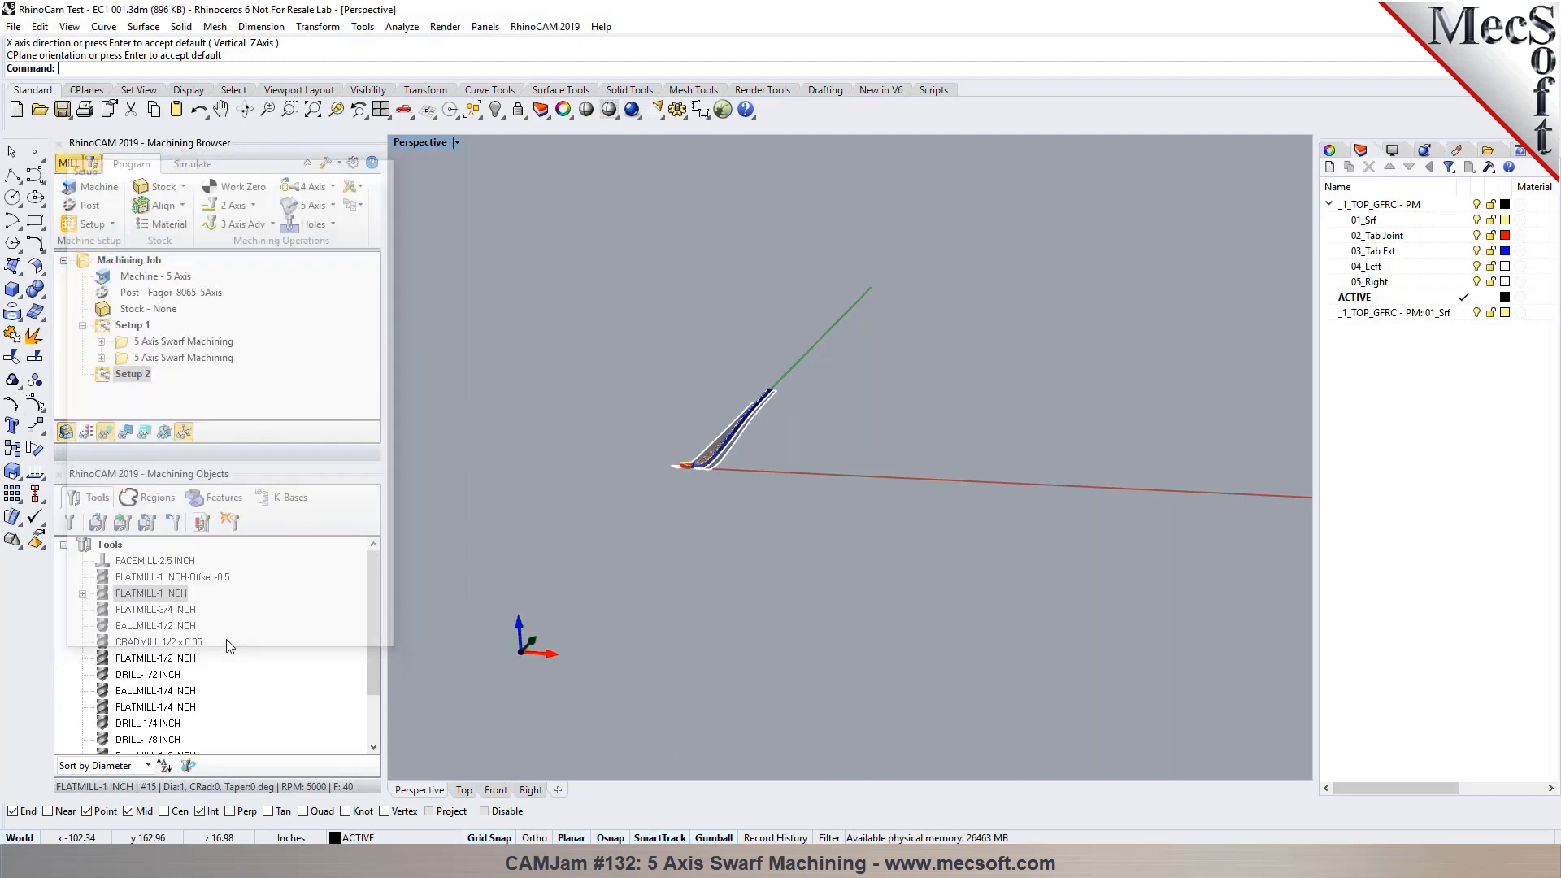
Step: Rotate Setup 2's orientation about the Y axis in 15-degree increments
click(134, 326)
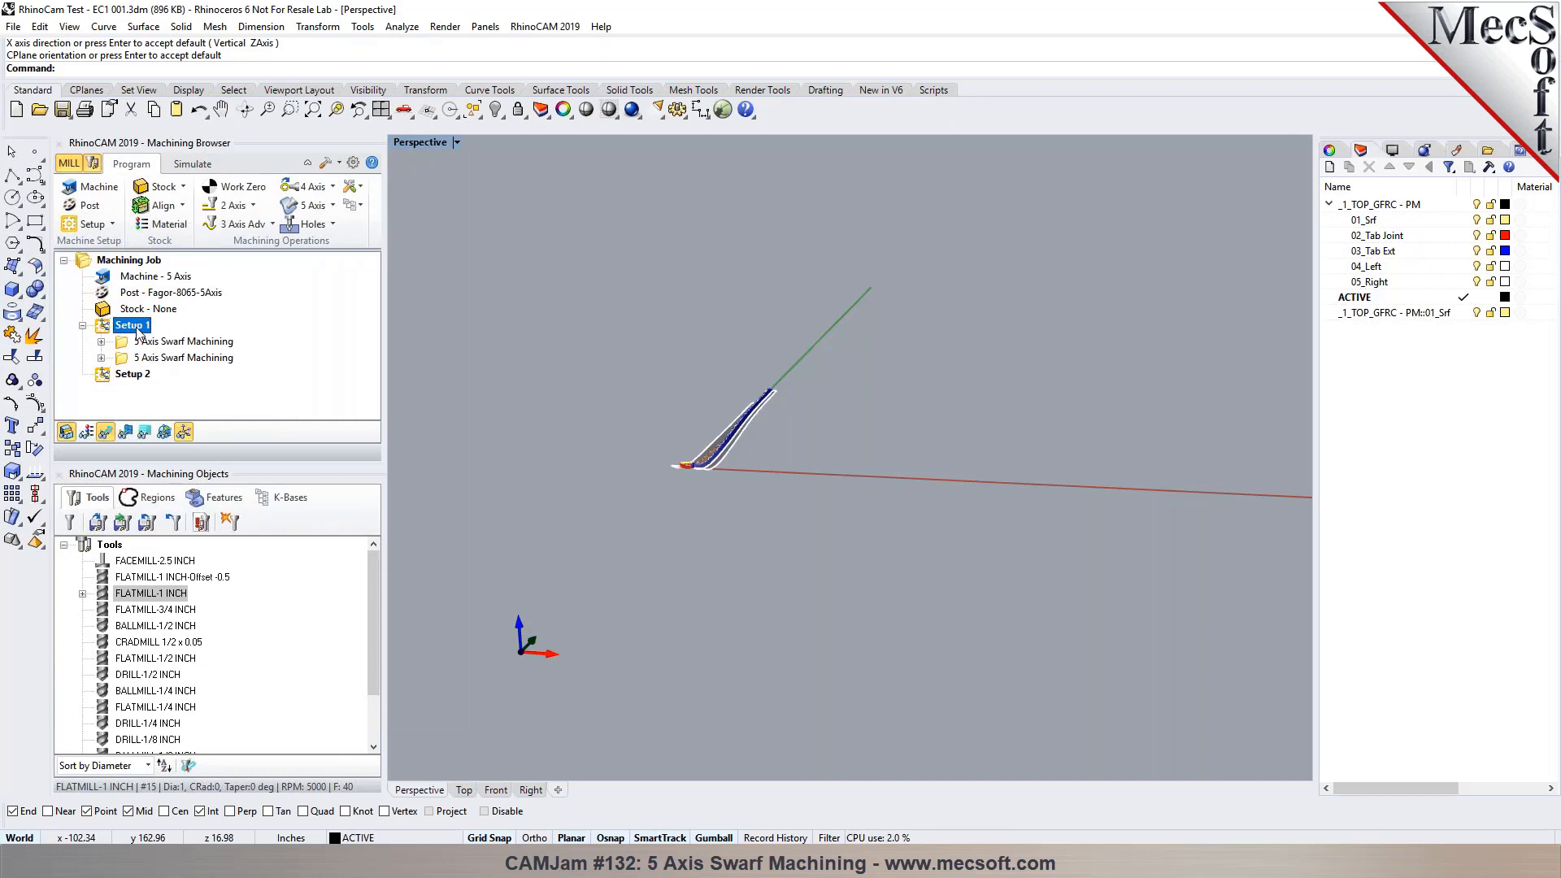
click(133, 374)
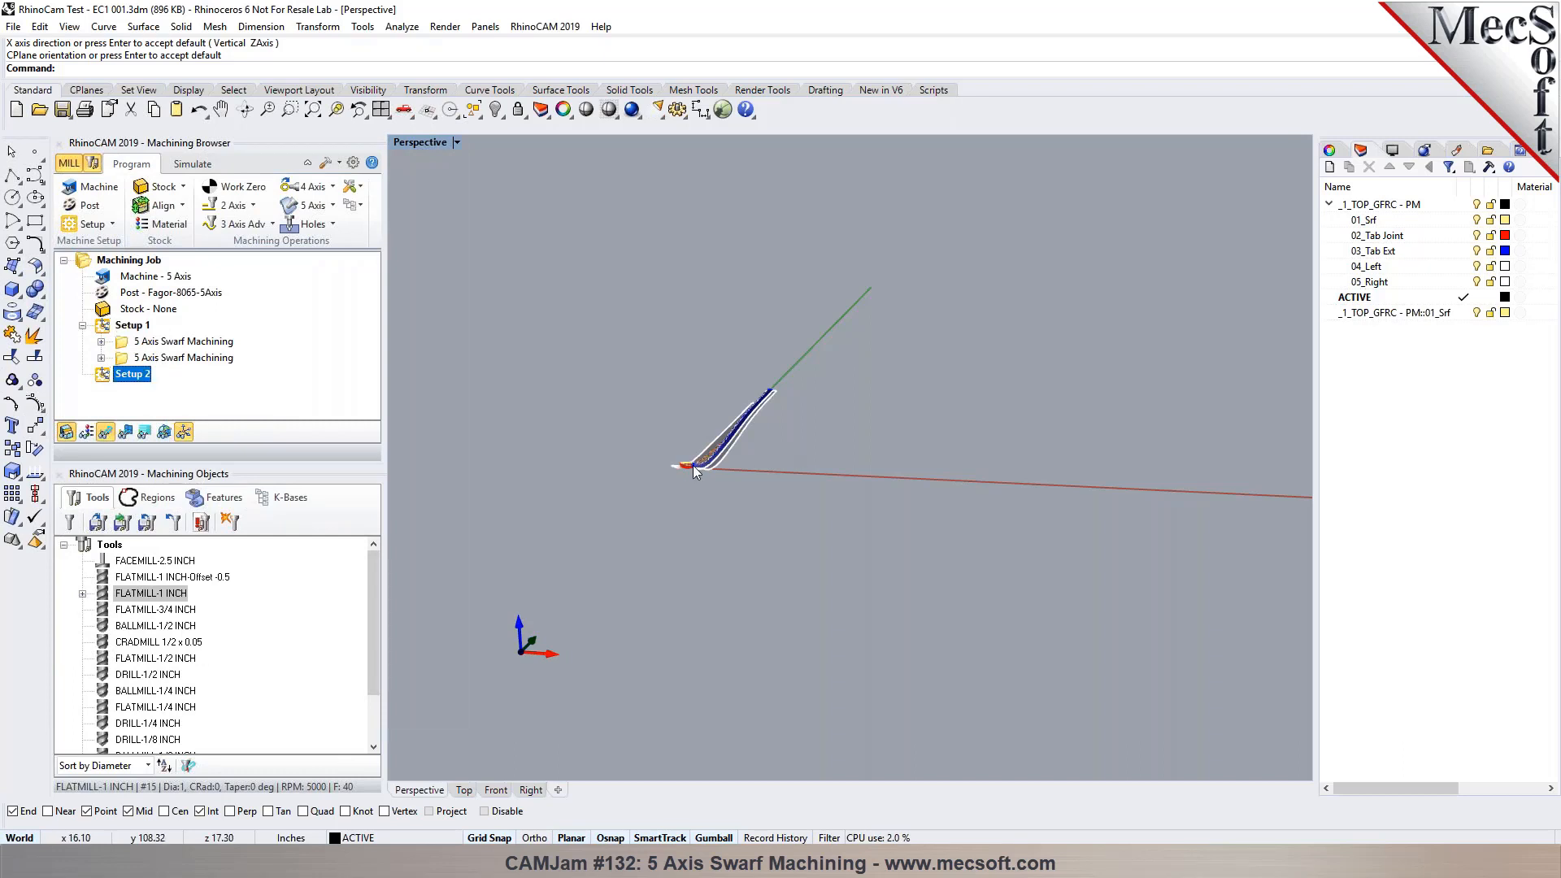
scroll(690, 465, up, 2)
scroll(609, 431, down, 3)
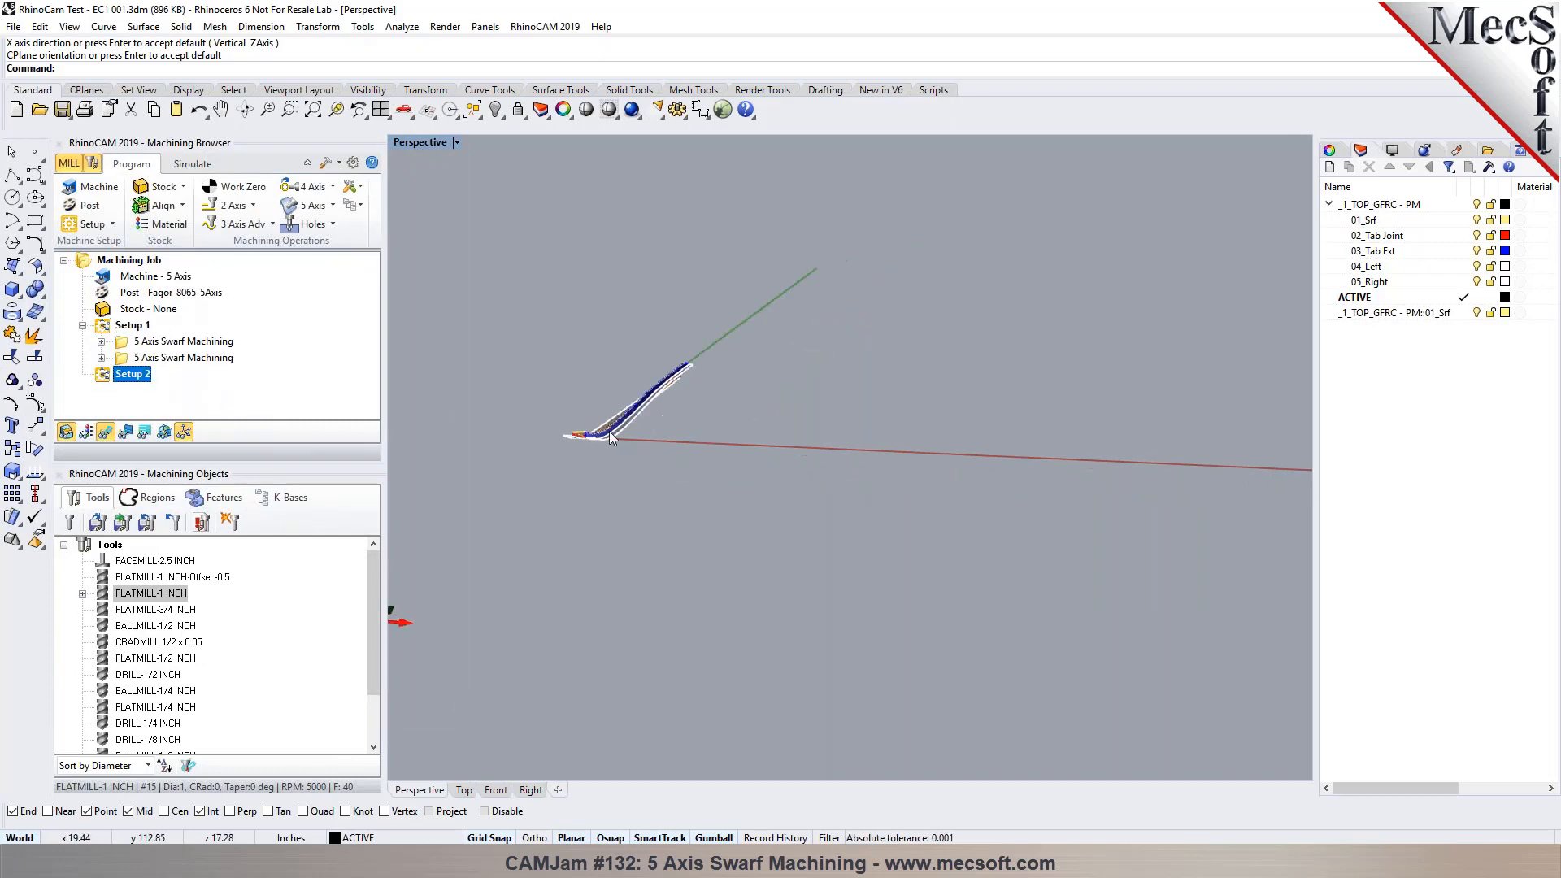
double_click(103, 379)
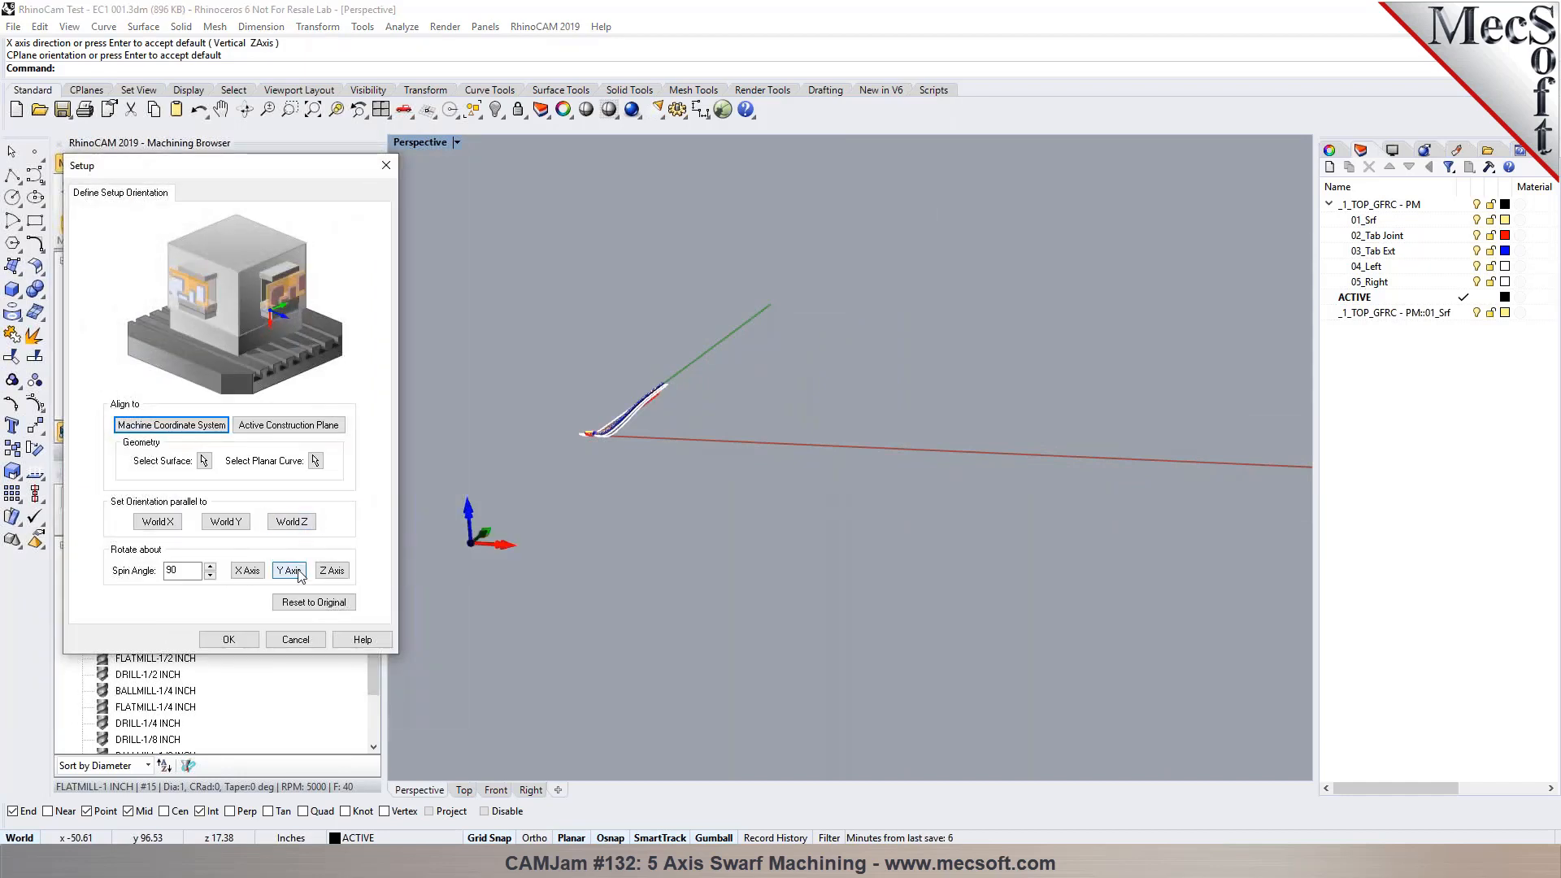
double_click(173, 569)
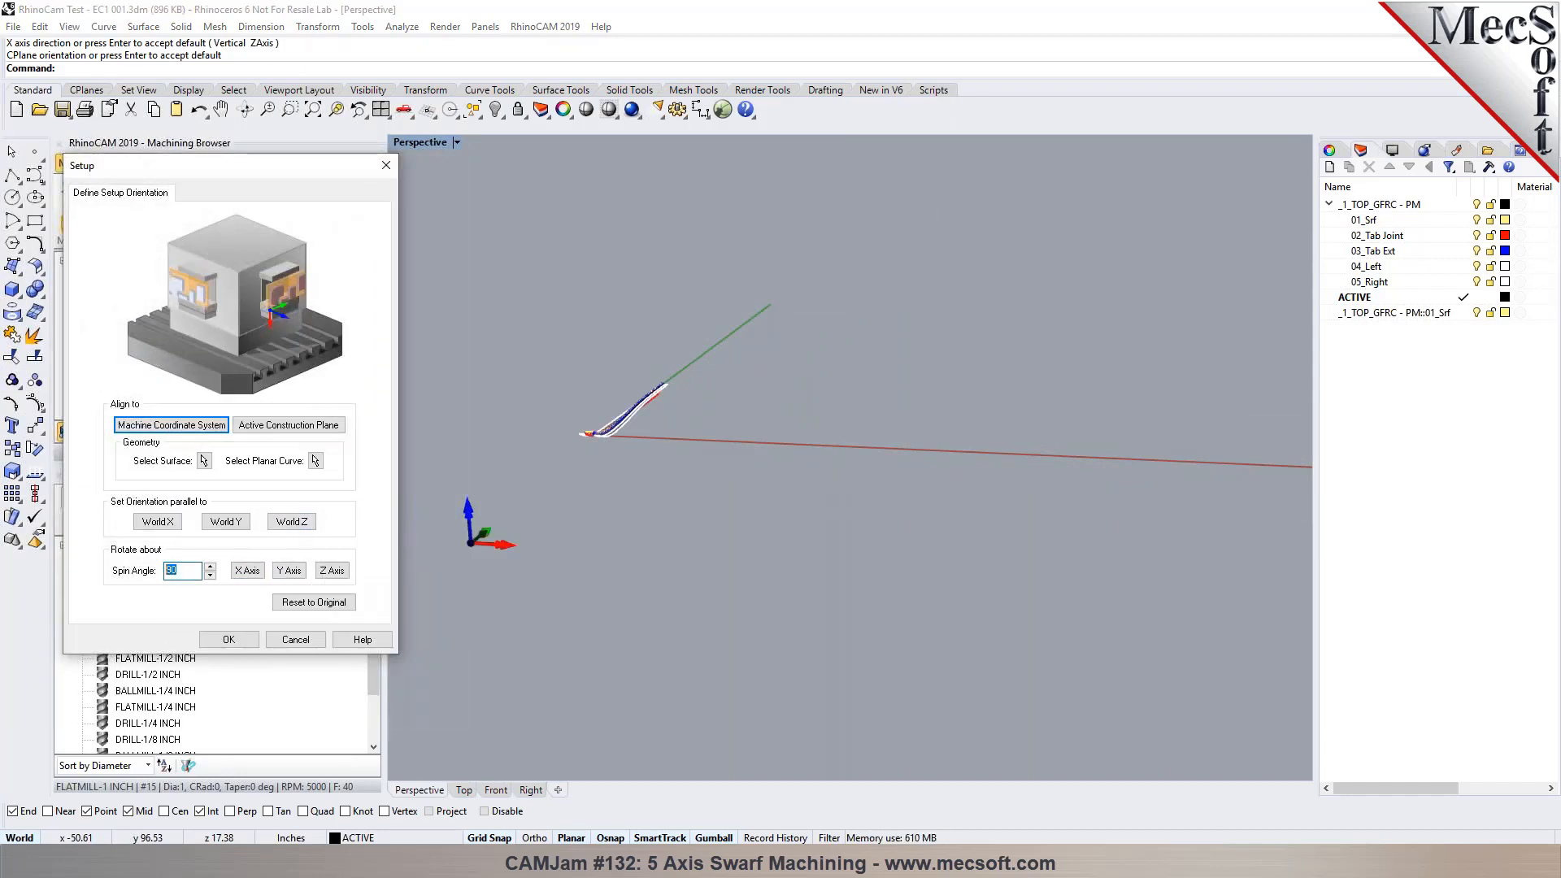
text(15)
click(295, 572)
click(292, 572)
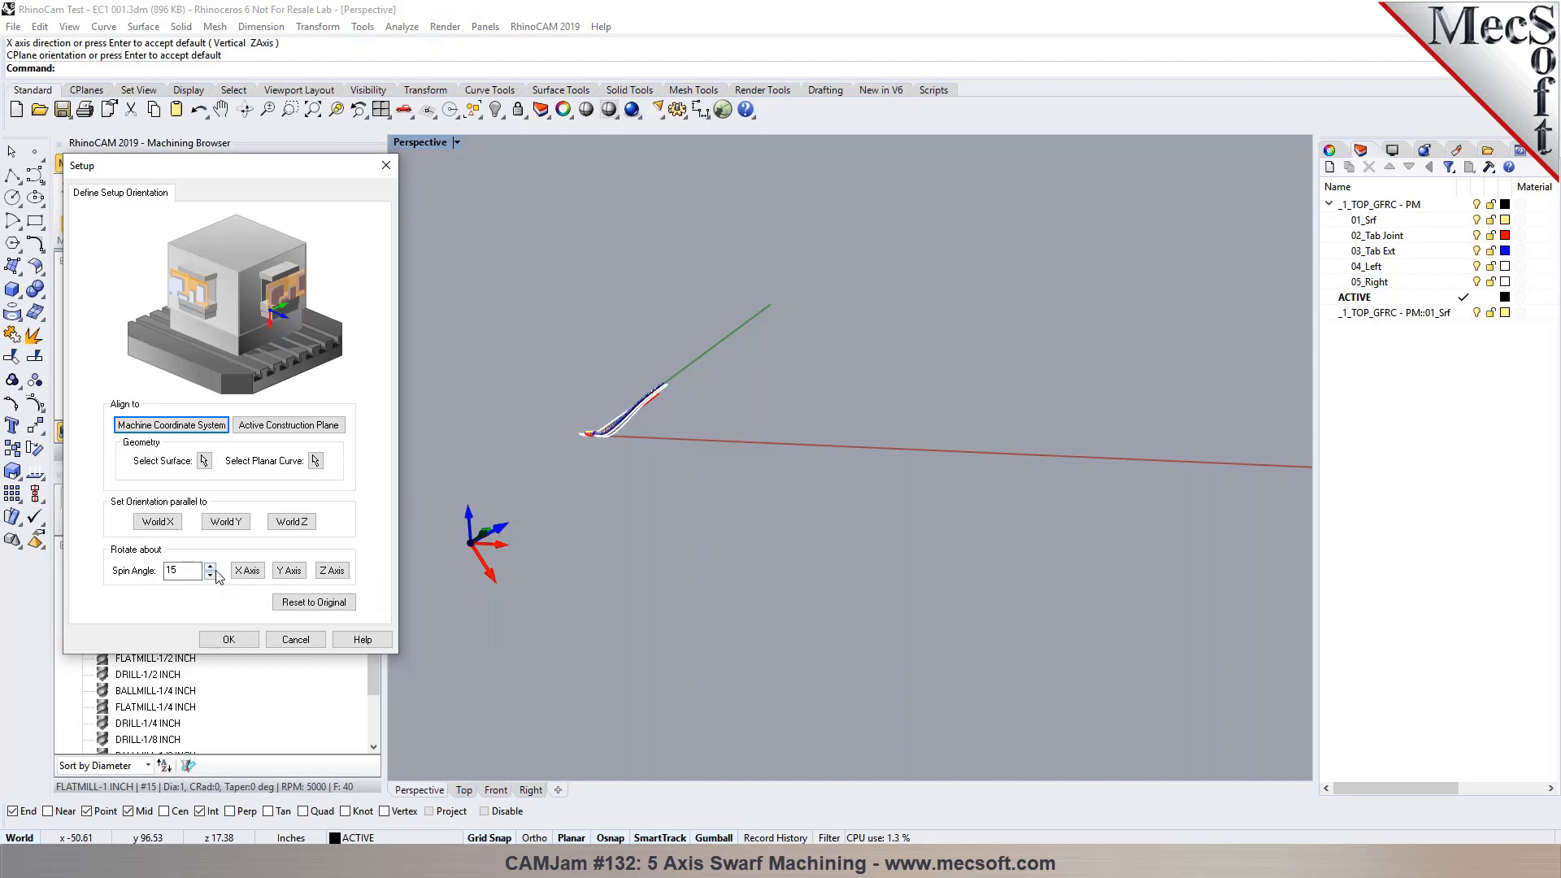
click(228, 638)
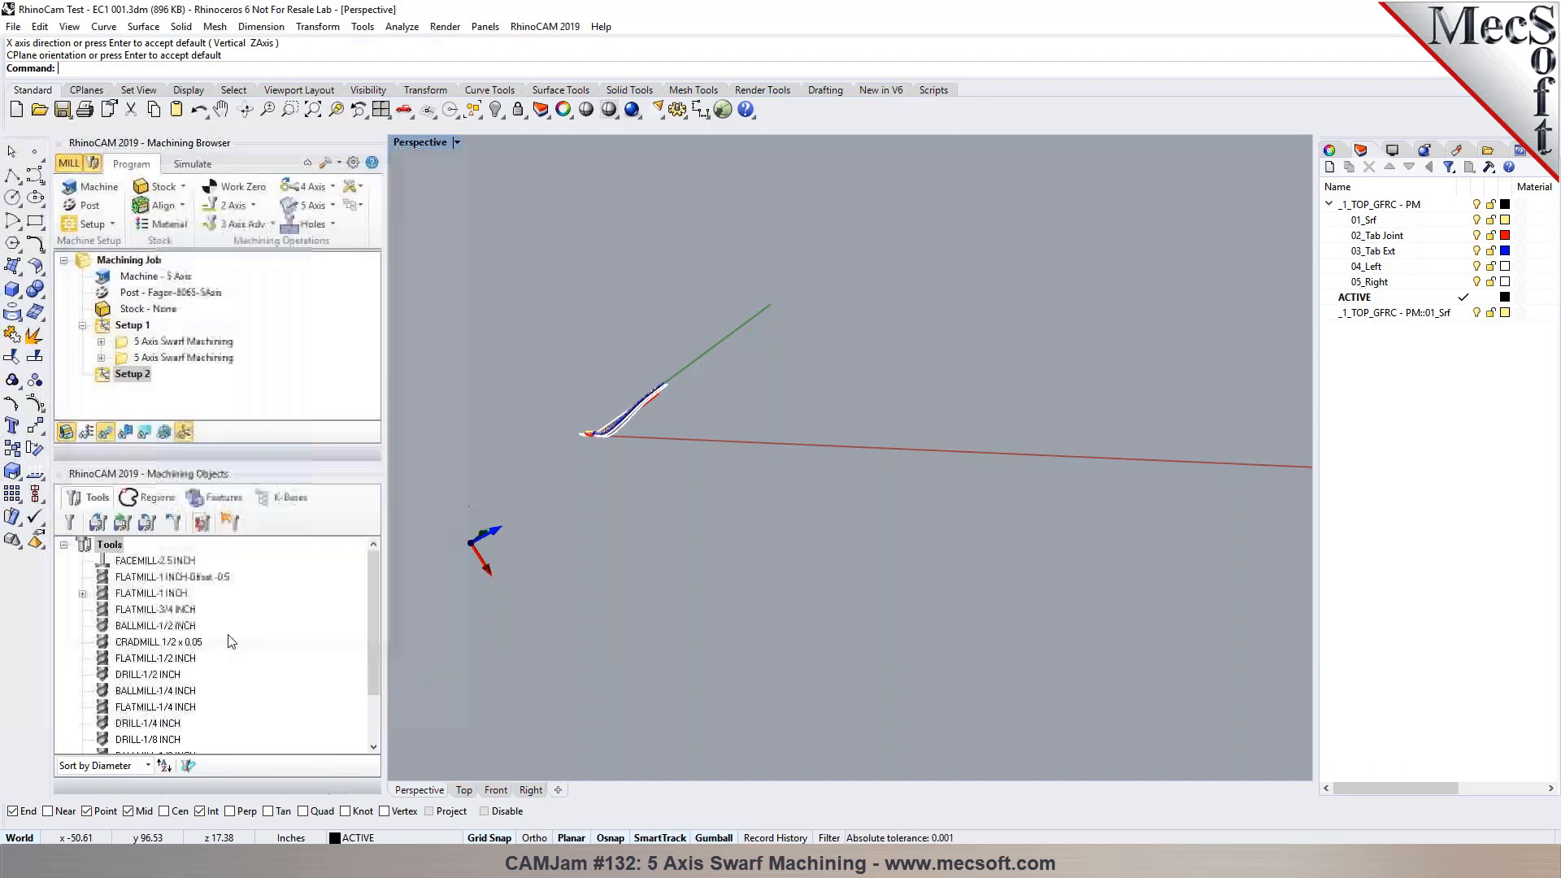
Step: Start a Curve Machining operation in Setup 2 and use the blue tab surface's lower edge as its drive region
scroll(592, 410, up, 5)
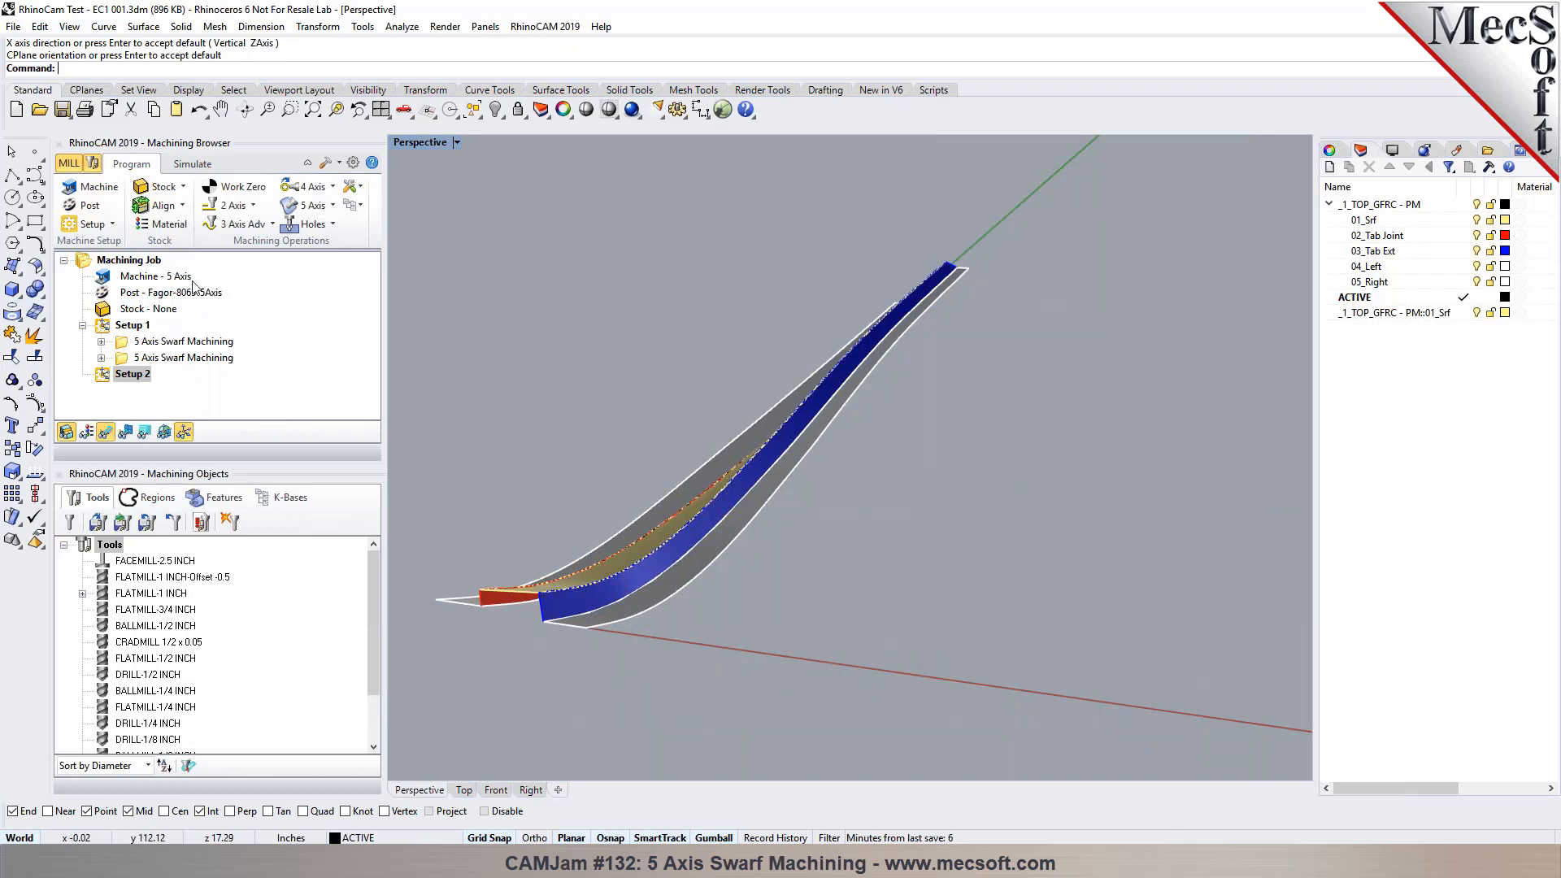
click(269, 224)
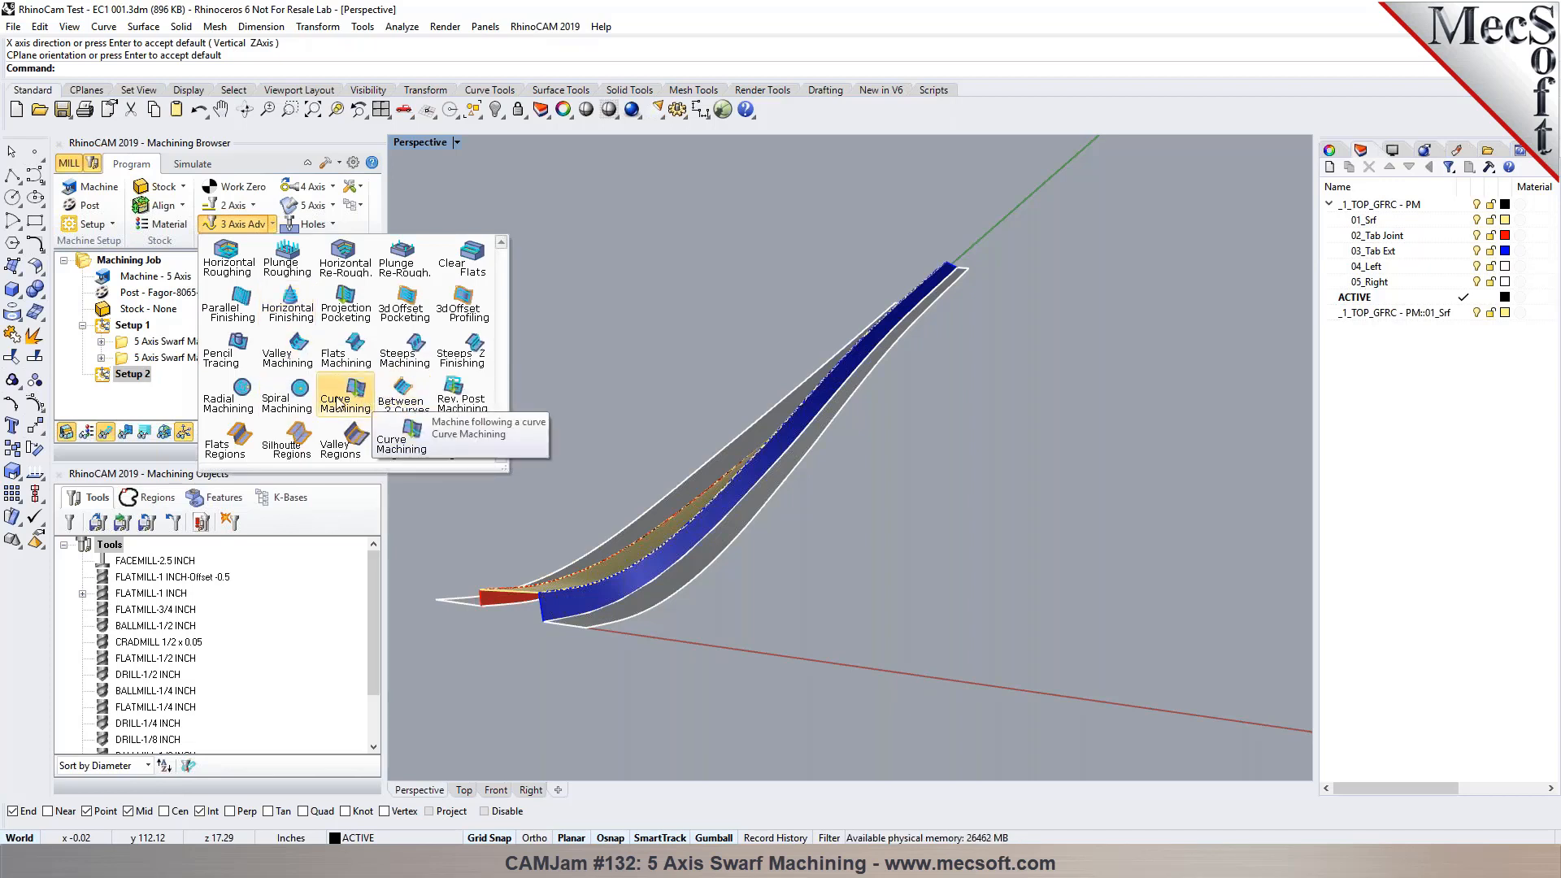
click(388, 396)
click(175, 522)
click(591, 617)
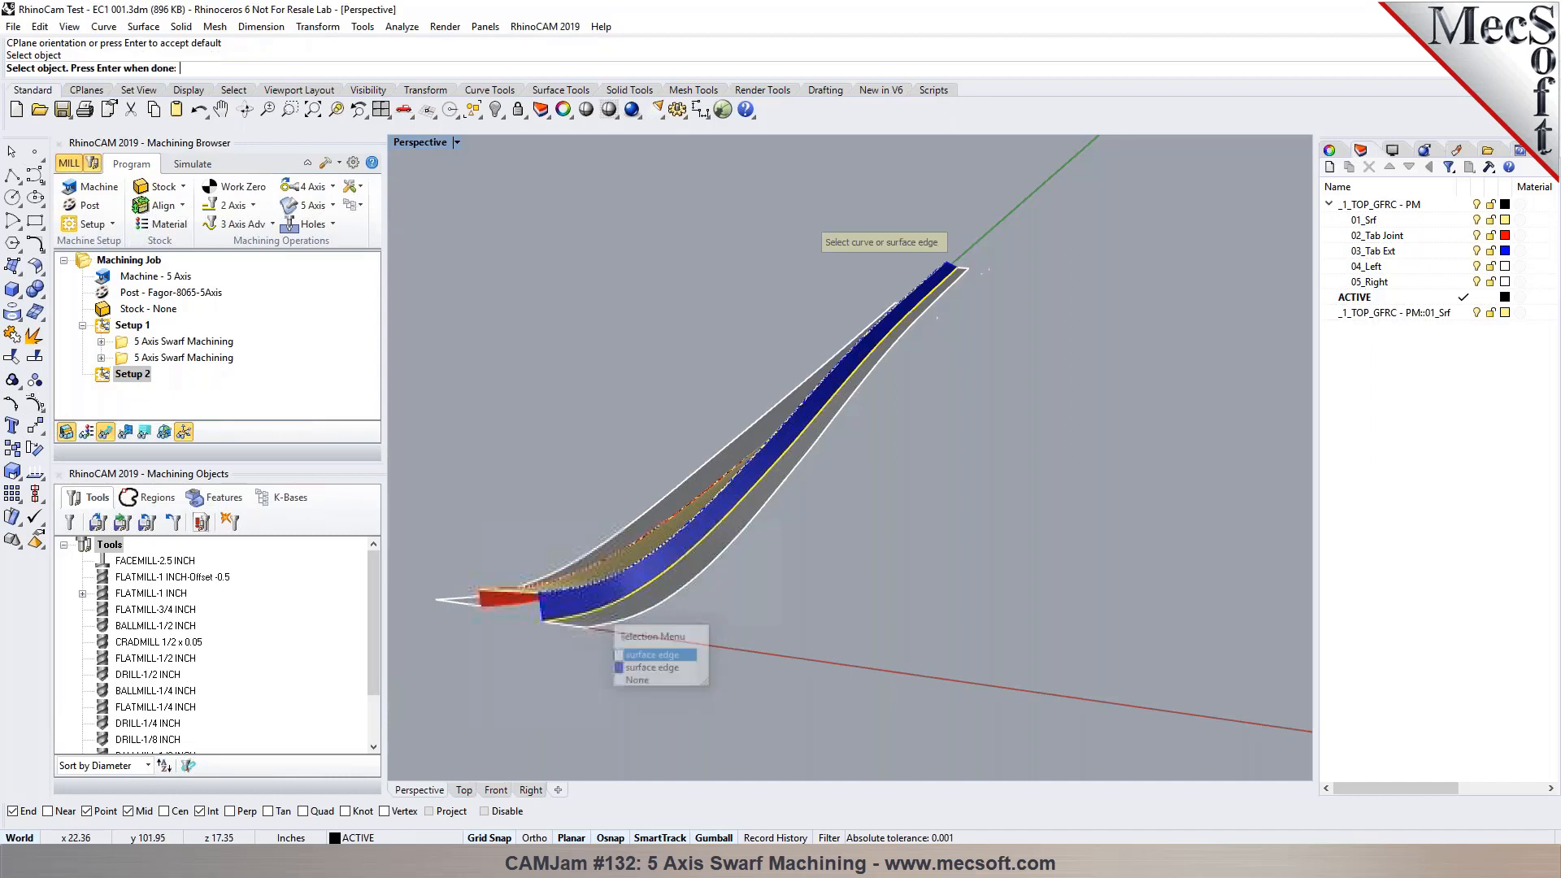
click(643, 667)
key(Return)
click(179, 281)
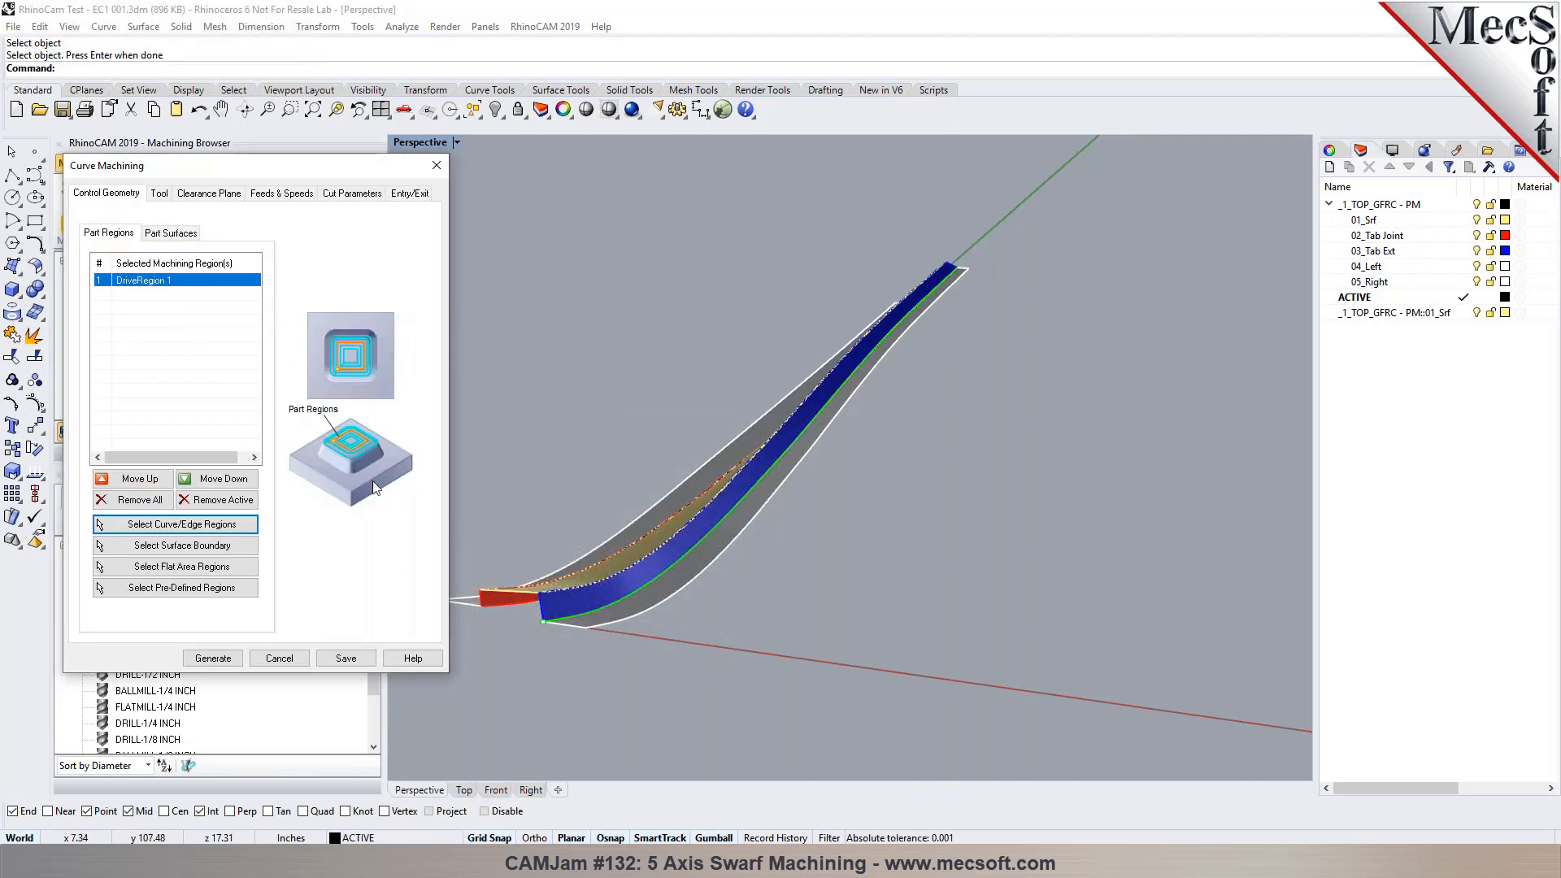
Step: Assign the BALLMILL-1/2 INCH tool to the Curve Machining operation and generate its toolpath
scroll(777, 470, down, 5)
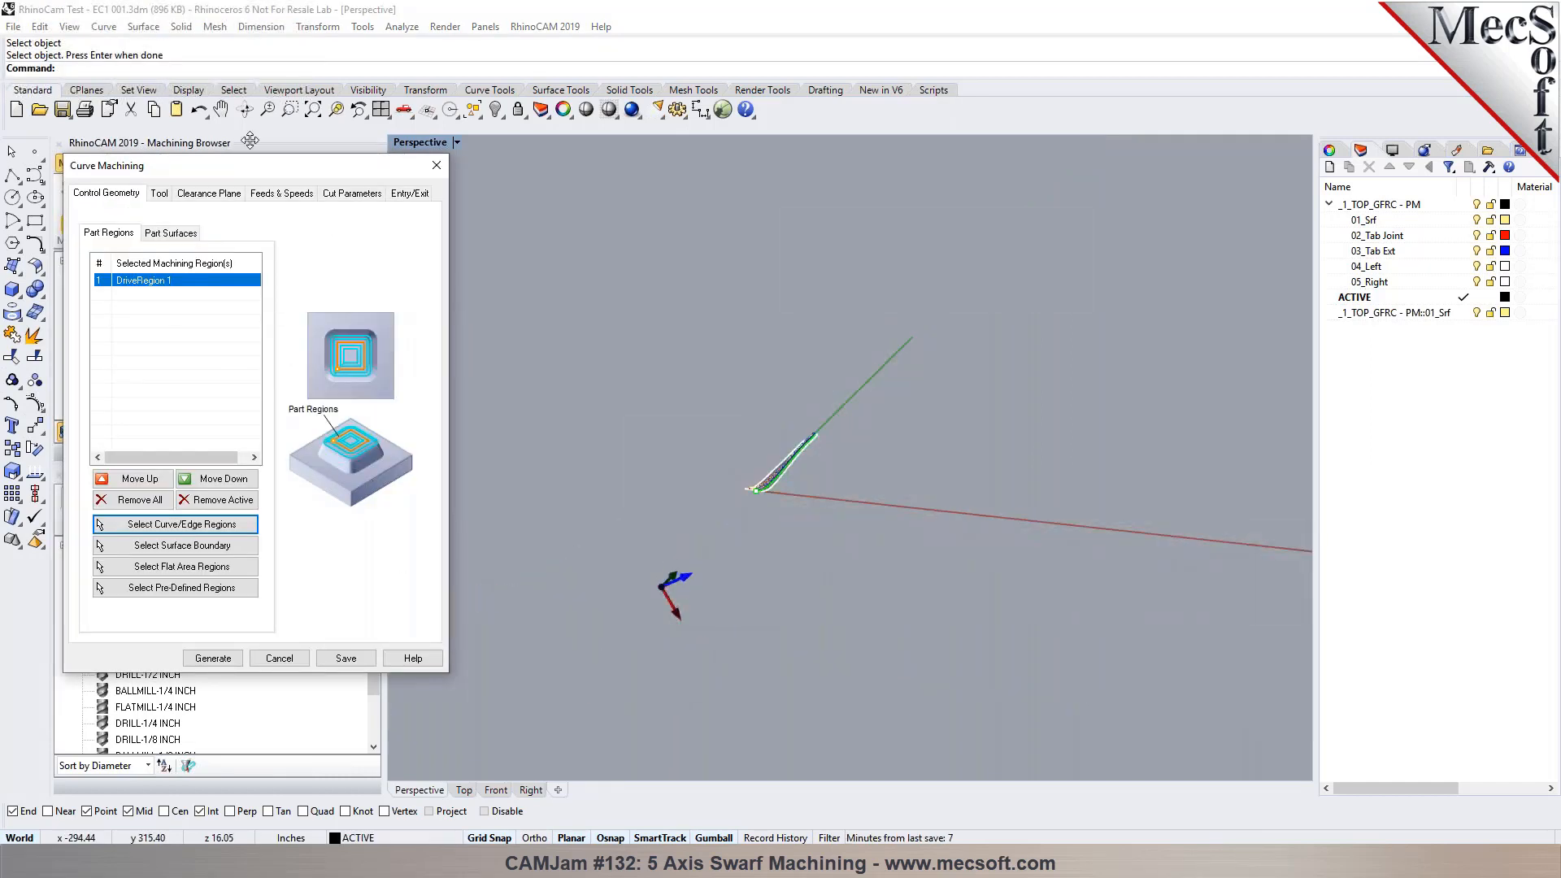
click(169, 193)
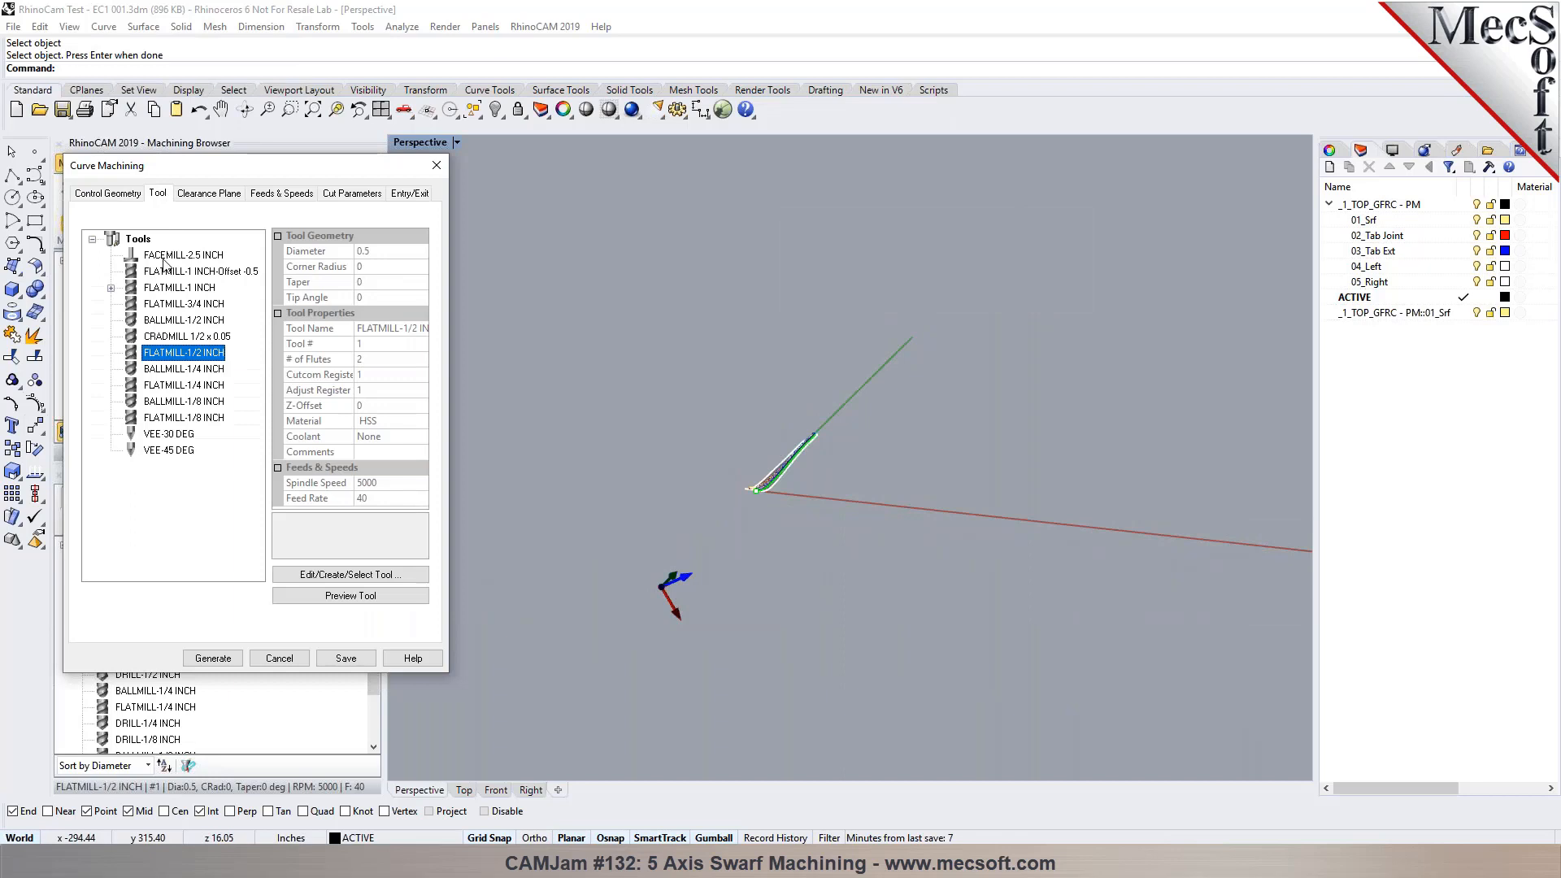
click(172, 373)
click(178, 324)
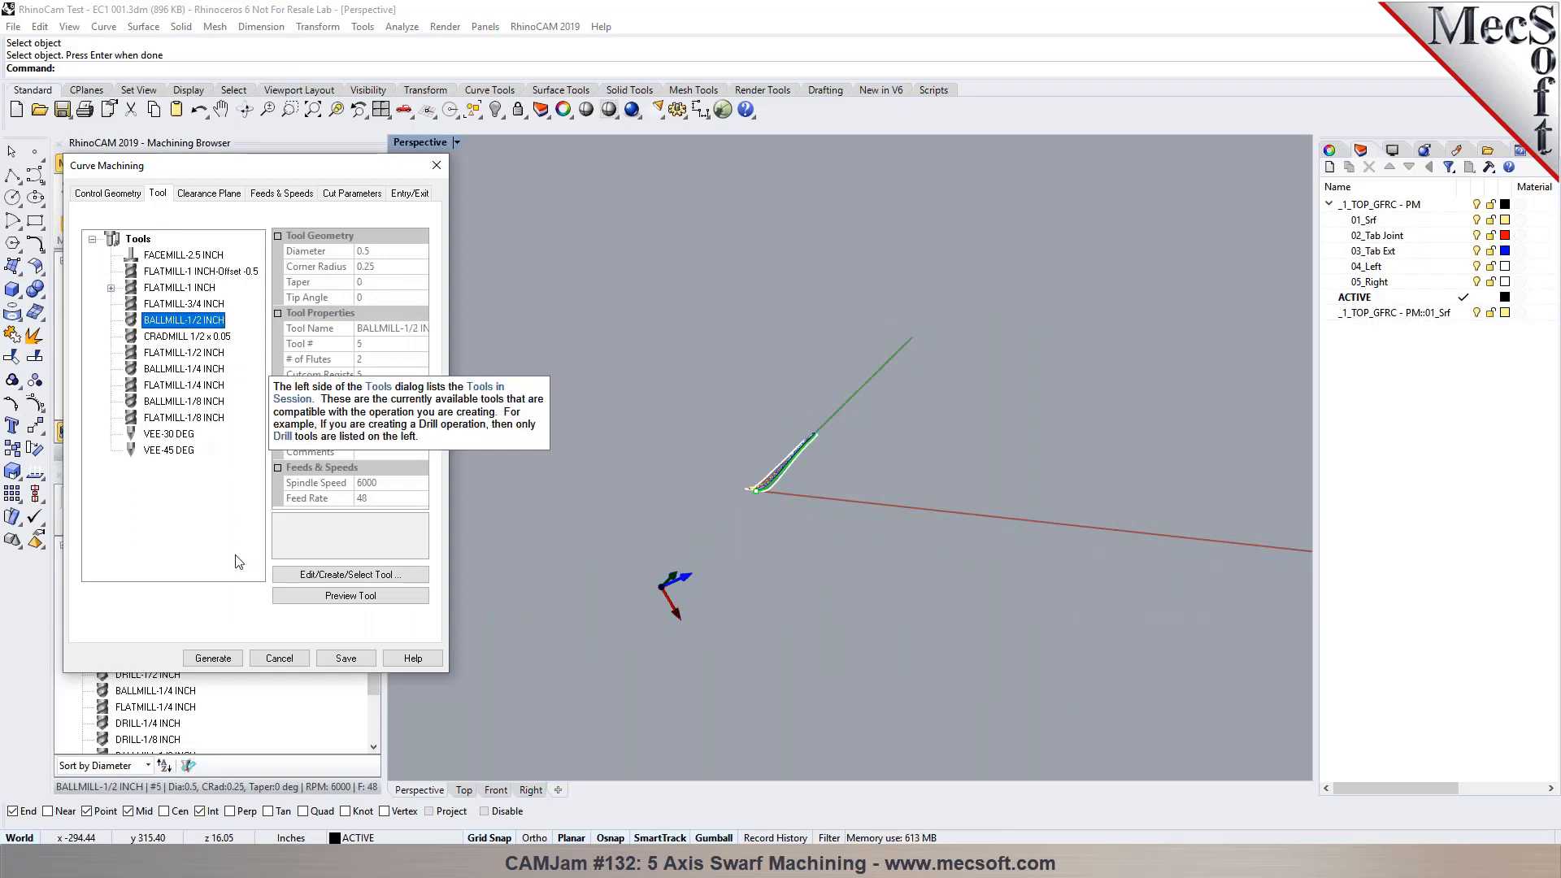
click(221, 657)
scroll(421, 600, up, 6)
scroll(1177, 348, up, 8)
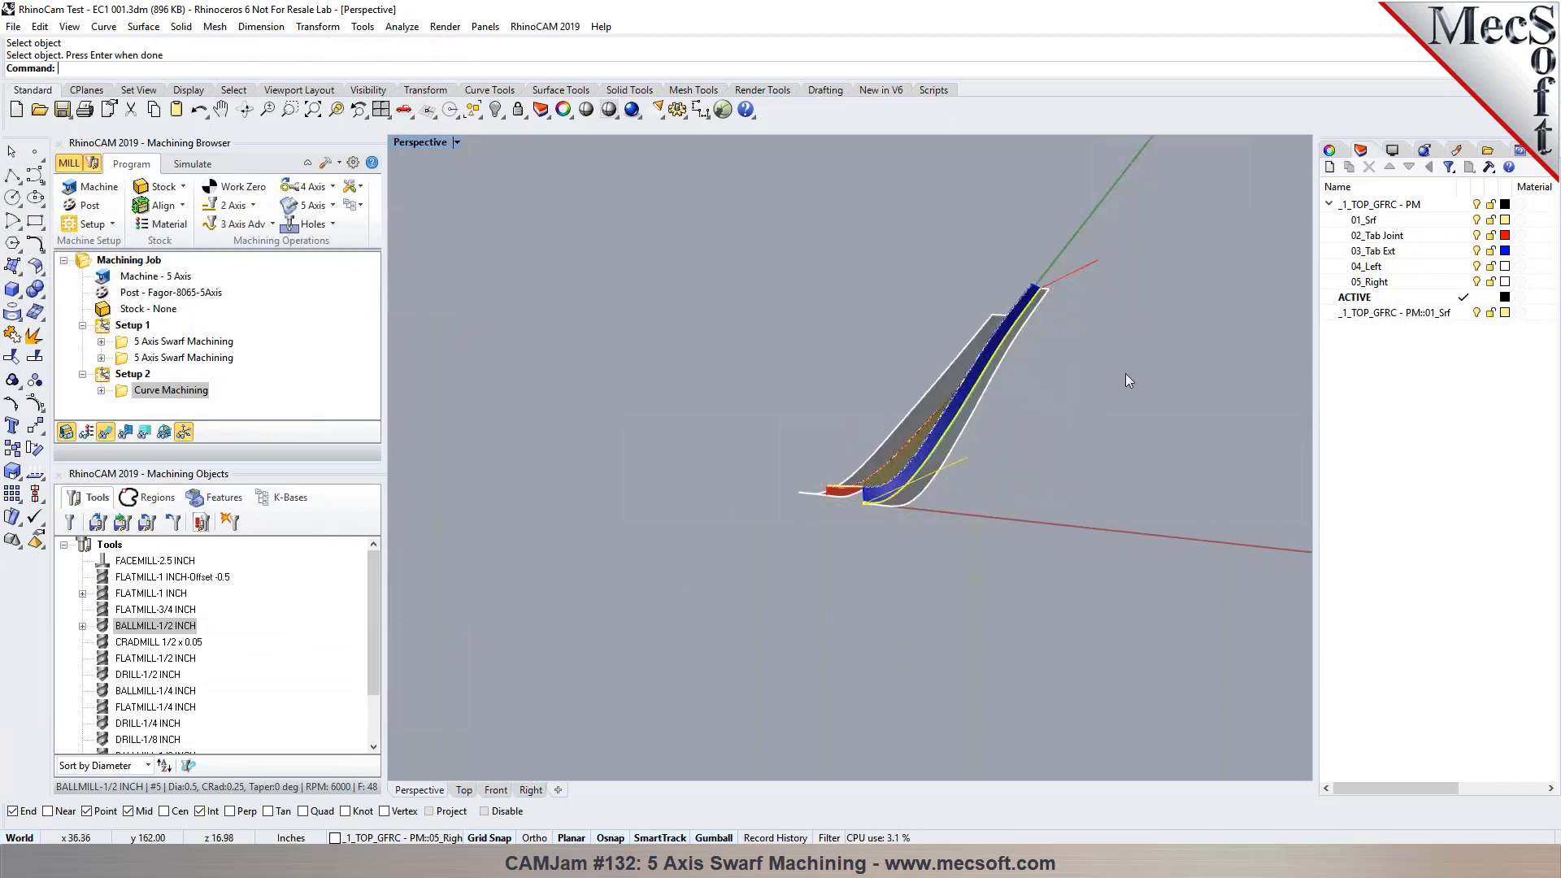
Step: Simulate the Curve Machining toolpath at a reduced simulation speed
scroll(1128, 373, up, 3)
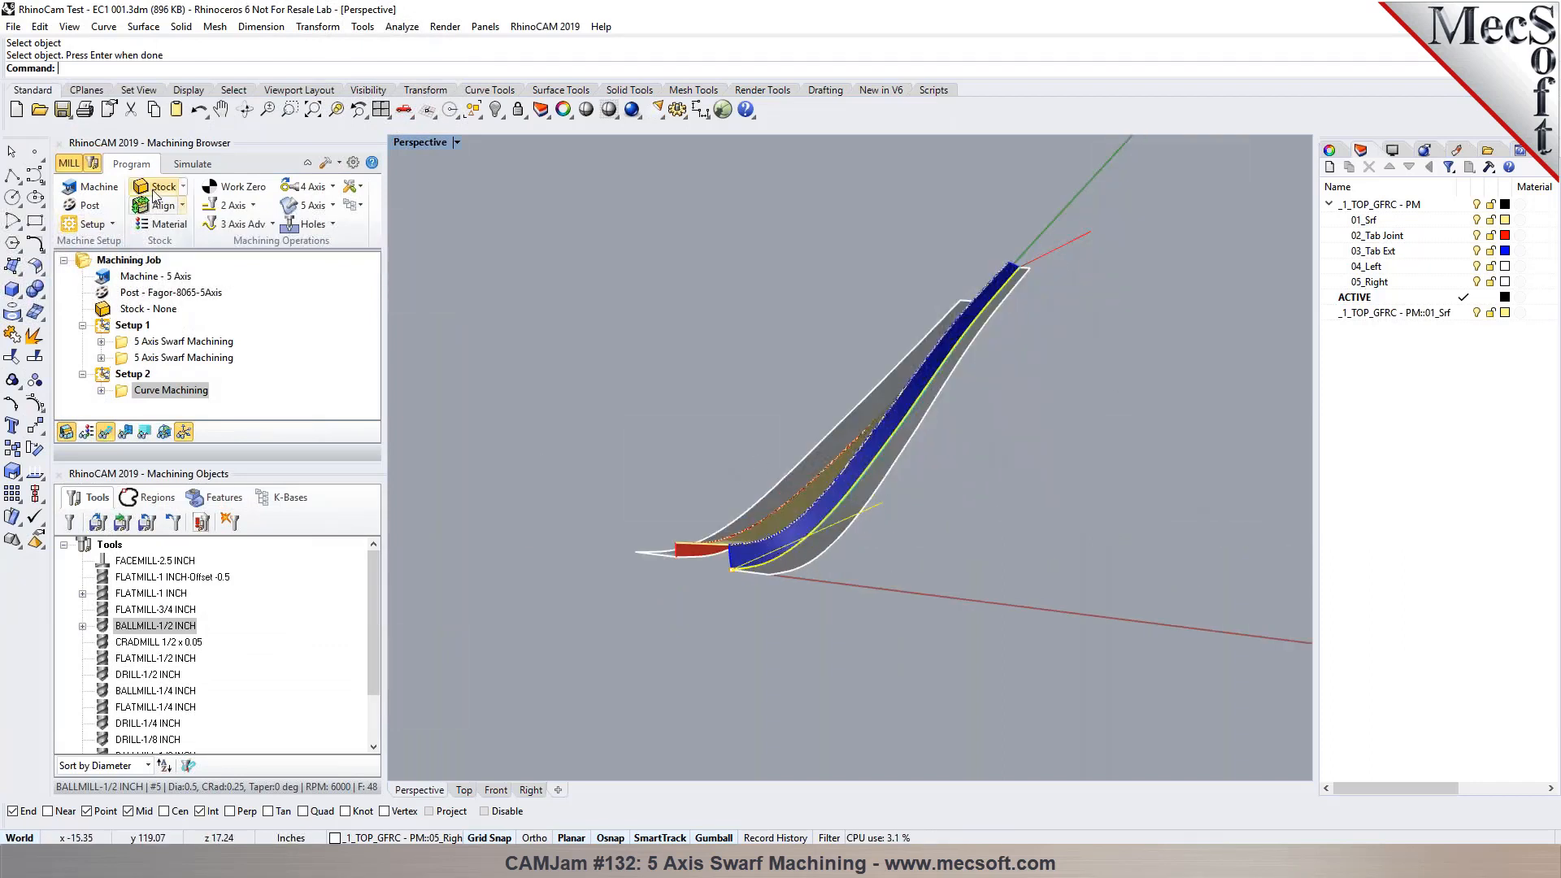
click(189, 164)
drag(130, 204, 74, 204)
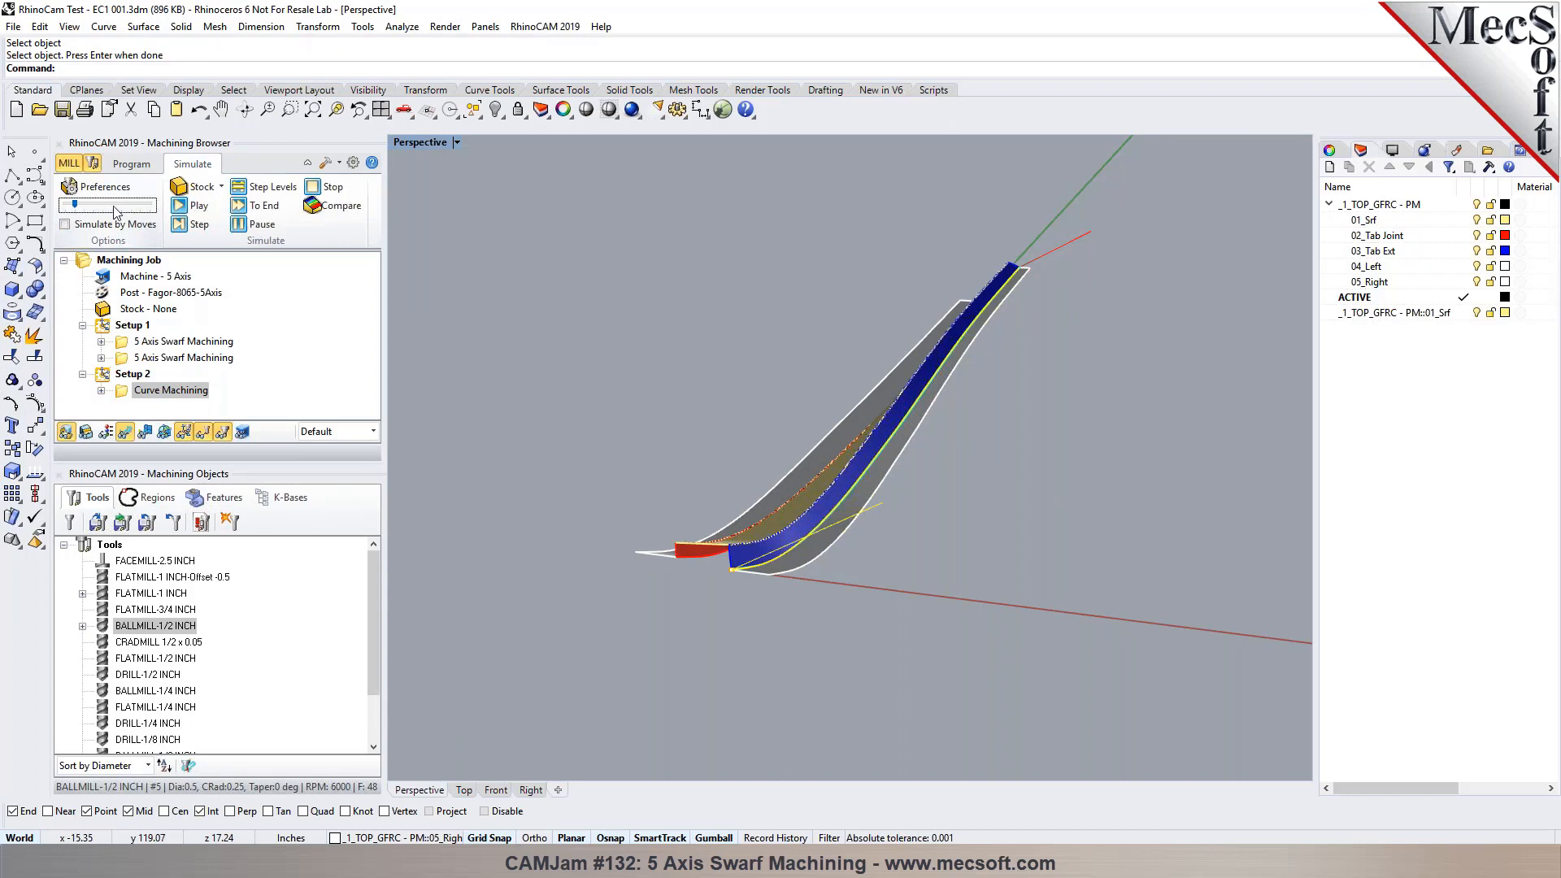
click(195, 207)
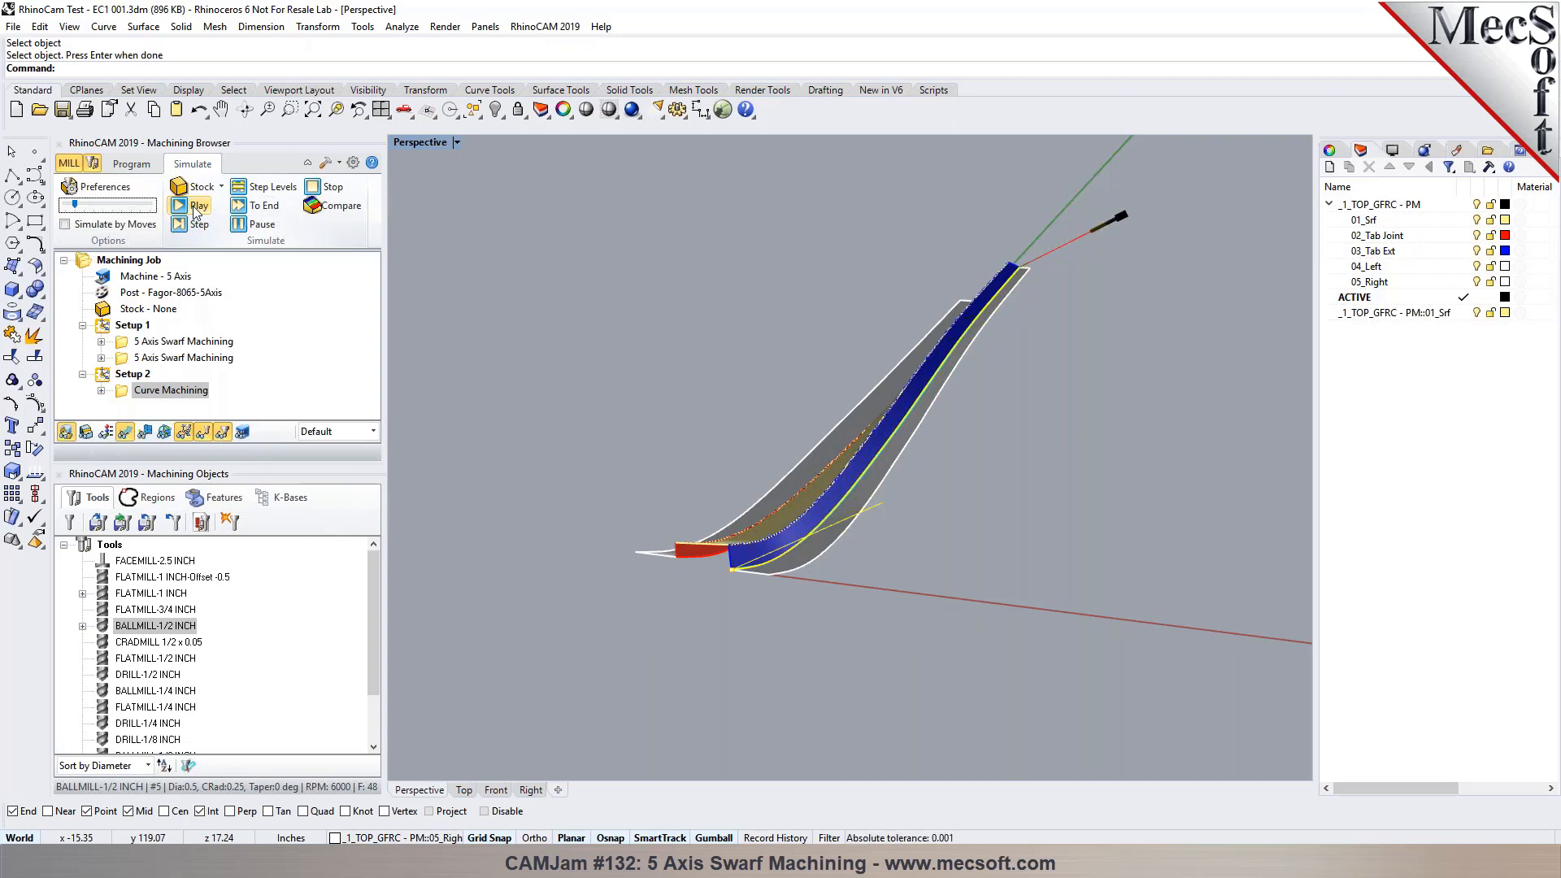
Step: Examine the Curve Machining toolpath's motion list and Setup 2's rotary axis data, closing the listing when done
click(102, 391)
double_click(159, 391)
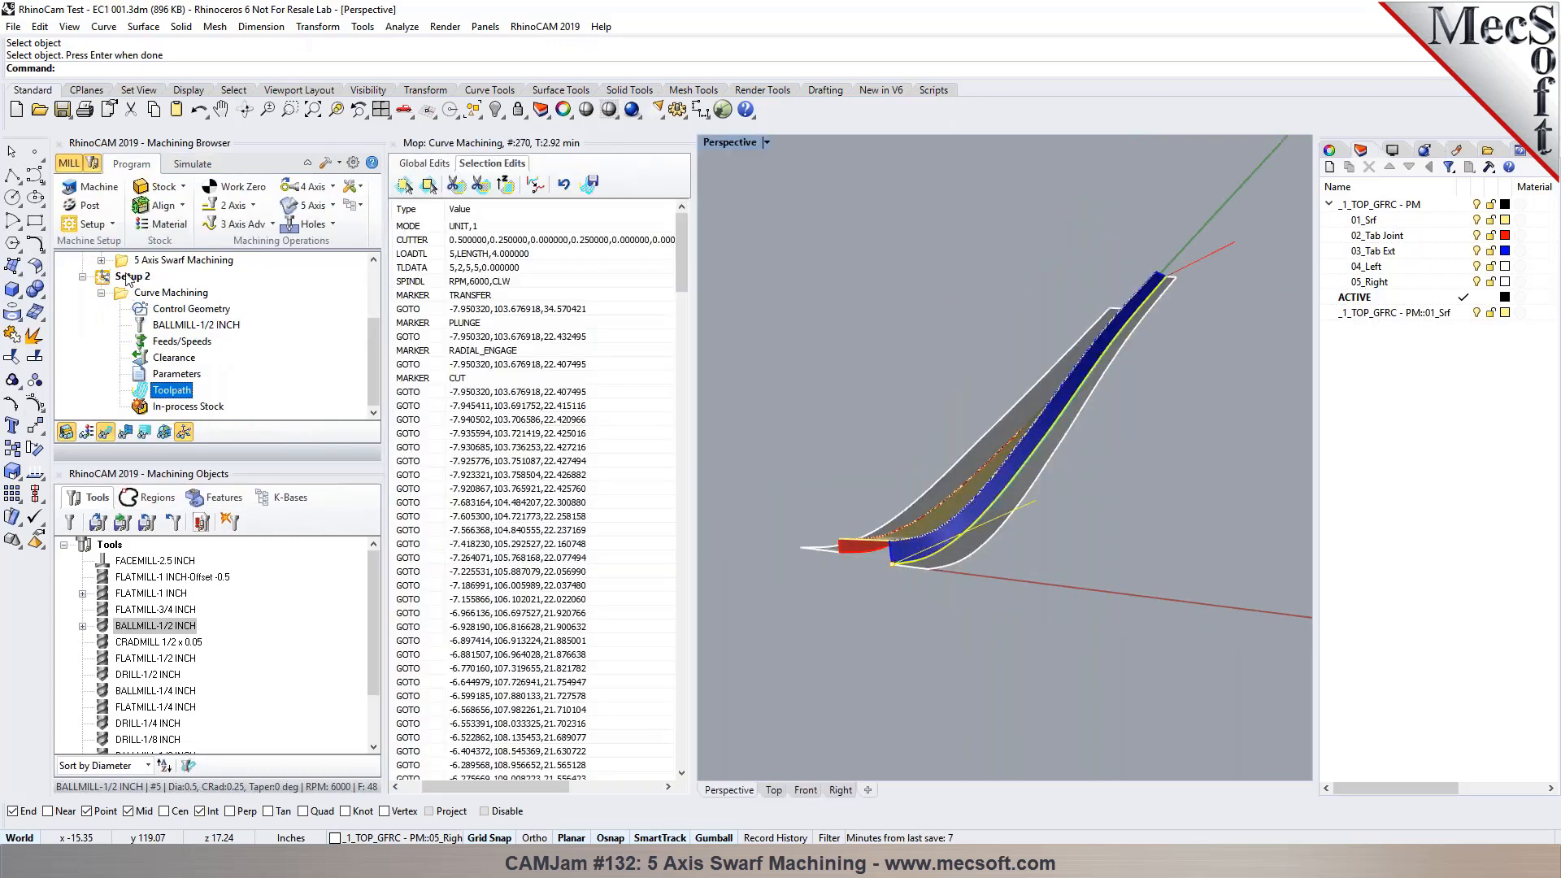
click(128, 278)
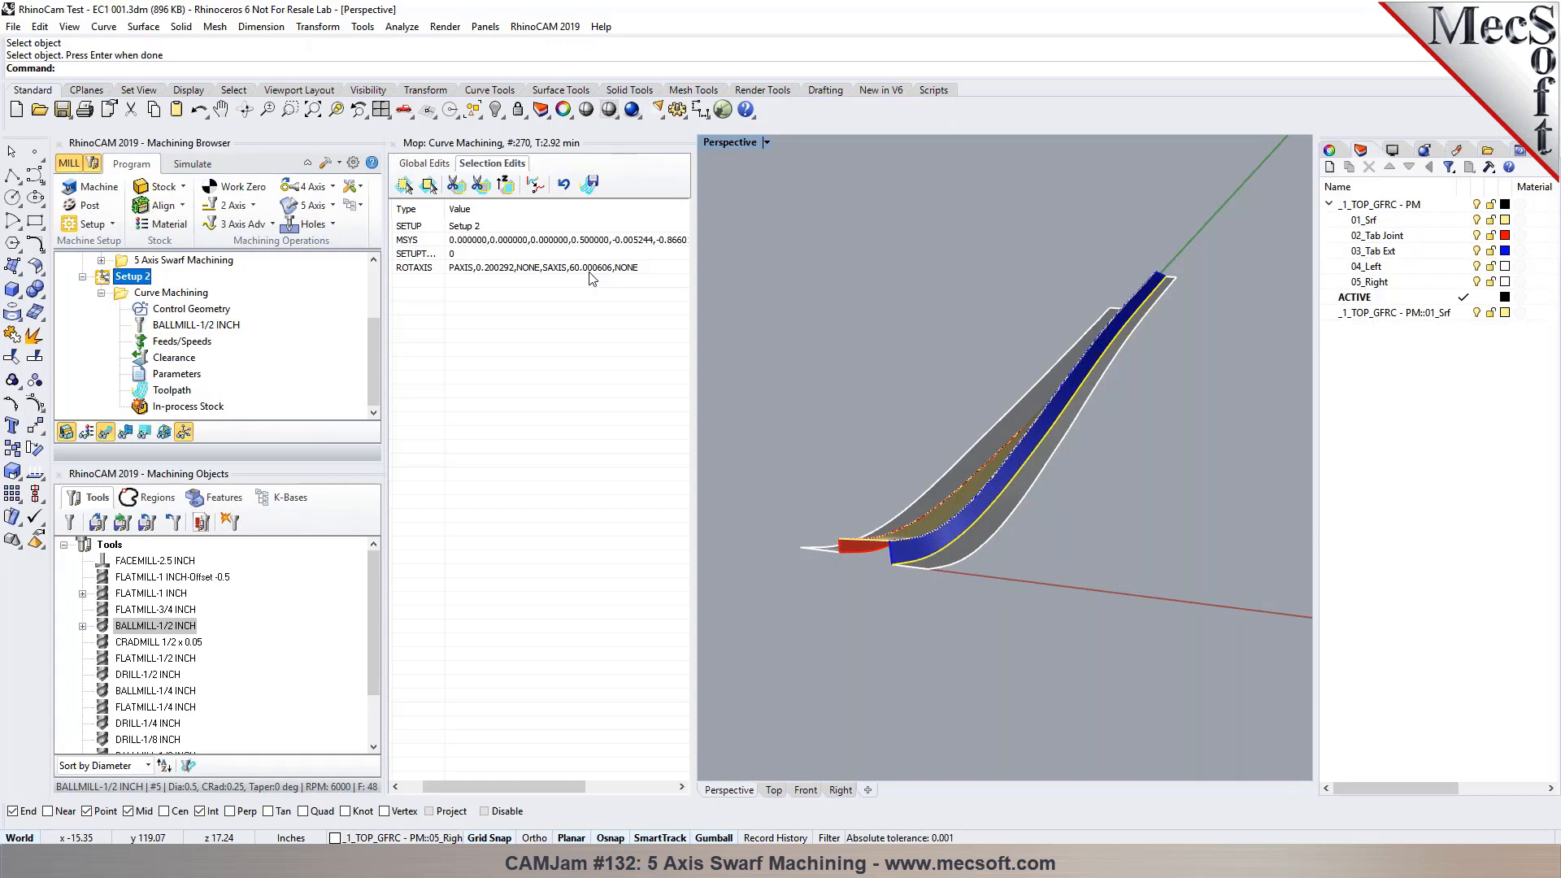
click(390, 142)
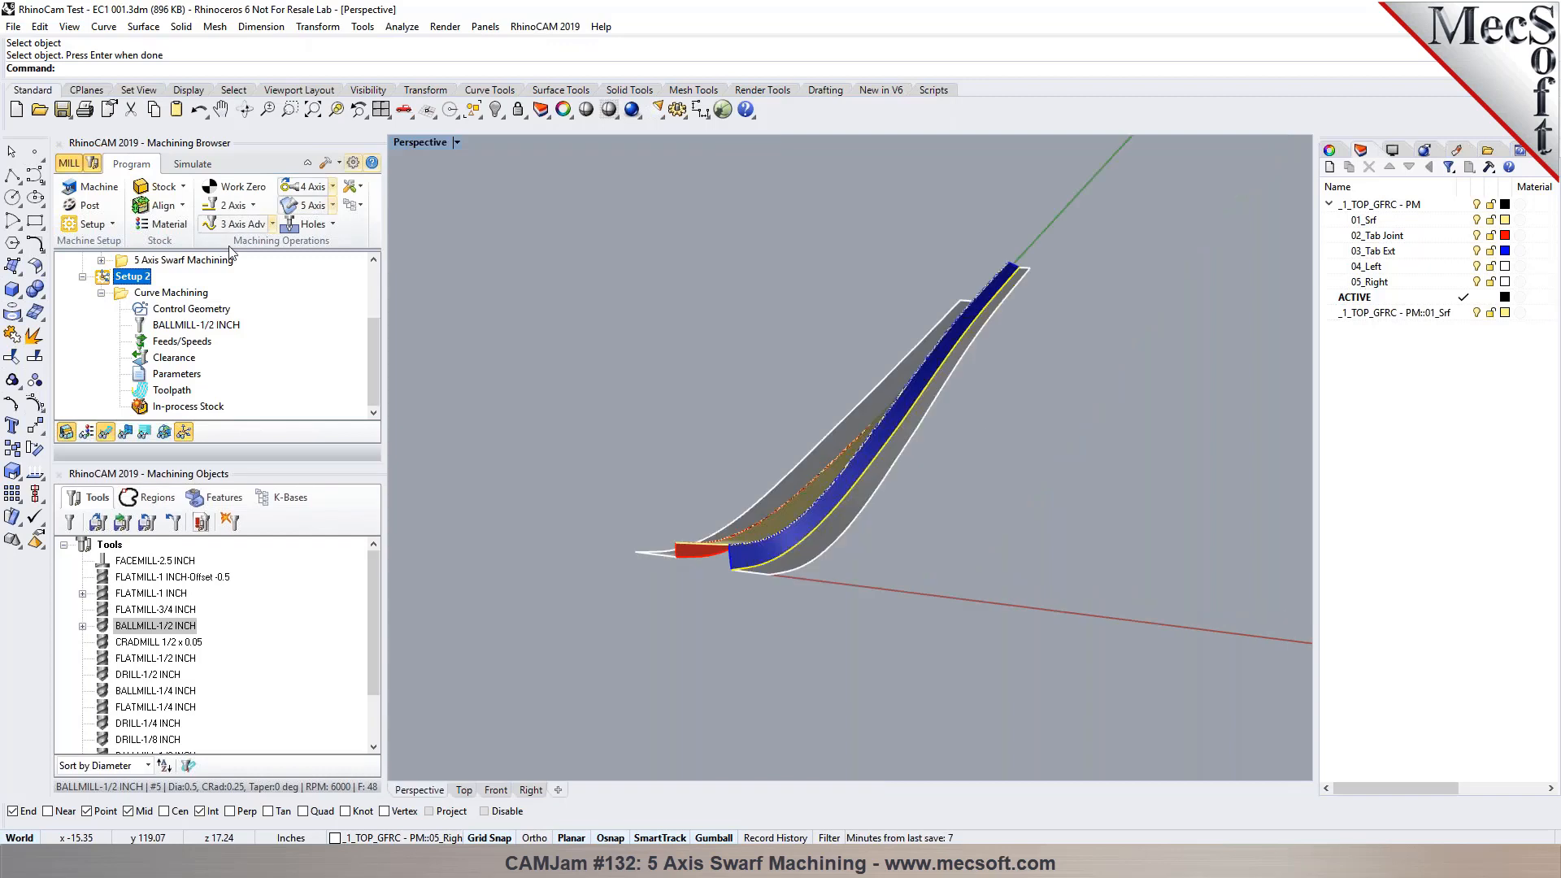
Step: Review Setup 2's orientation definition and leave it without changes
double_click(107, 278)
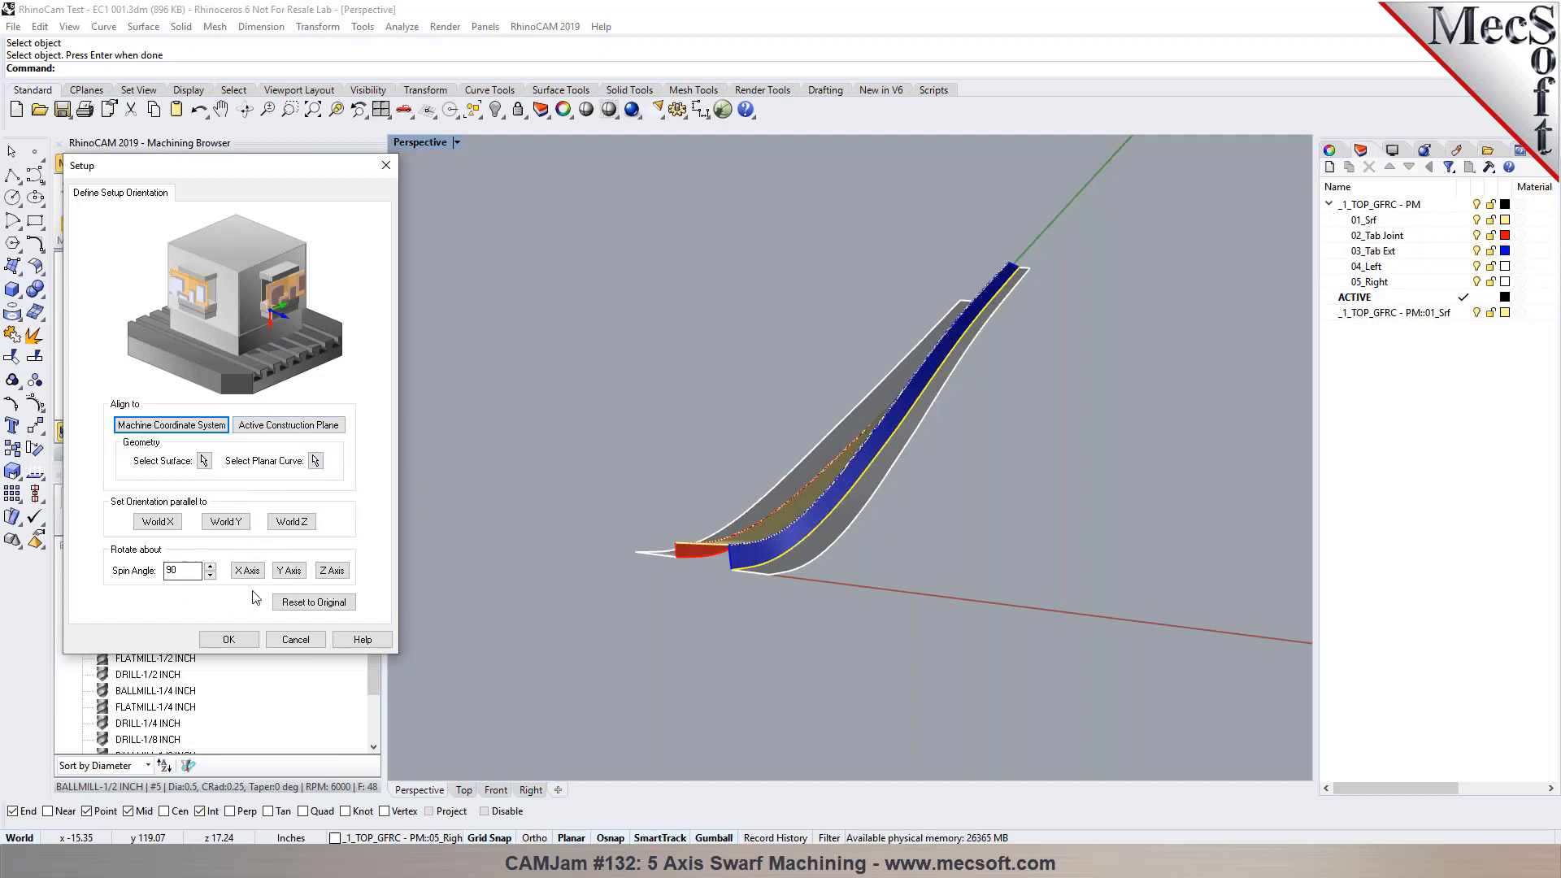
click(295, 639)
mouse_move(634, 626)
right_down()
mouse_move(706, 630)
mouse_move(630, 631)
mouse_move(623, 611)
right_up()
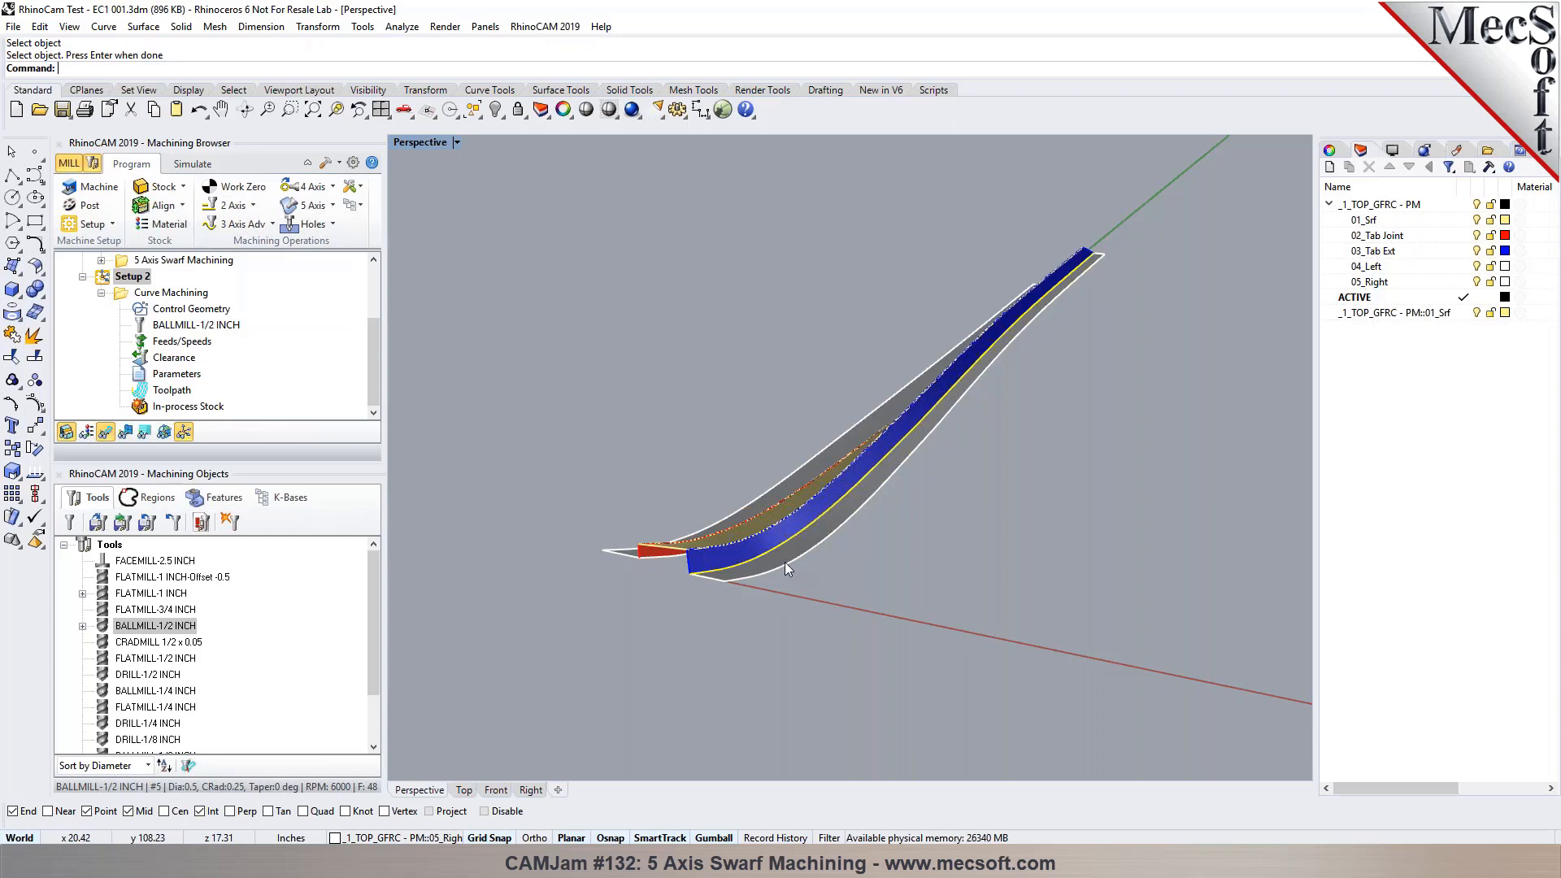
click(267, 227)
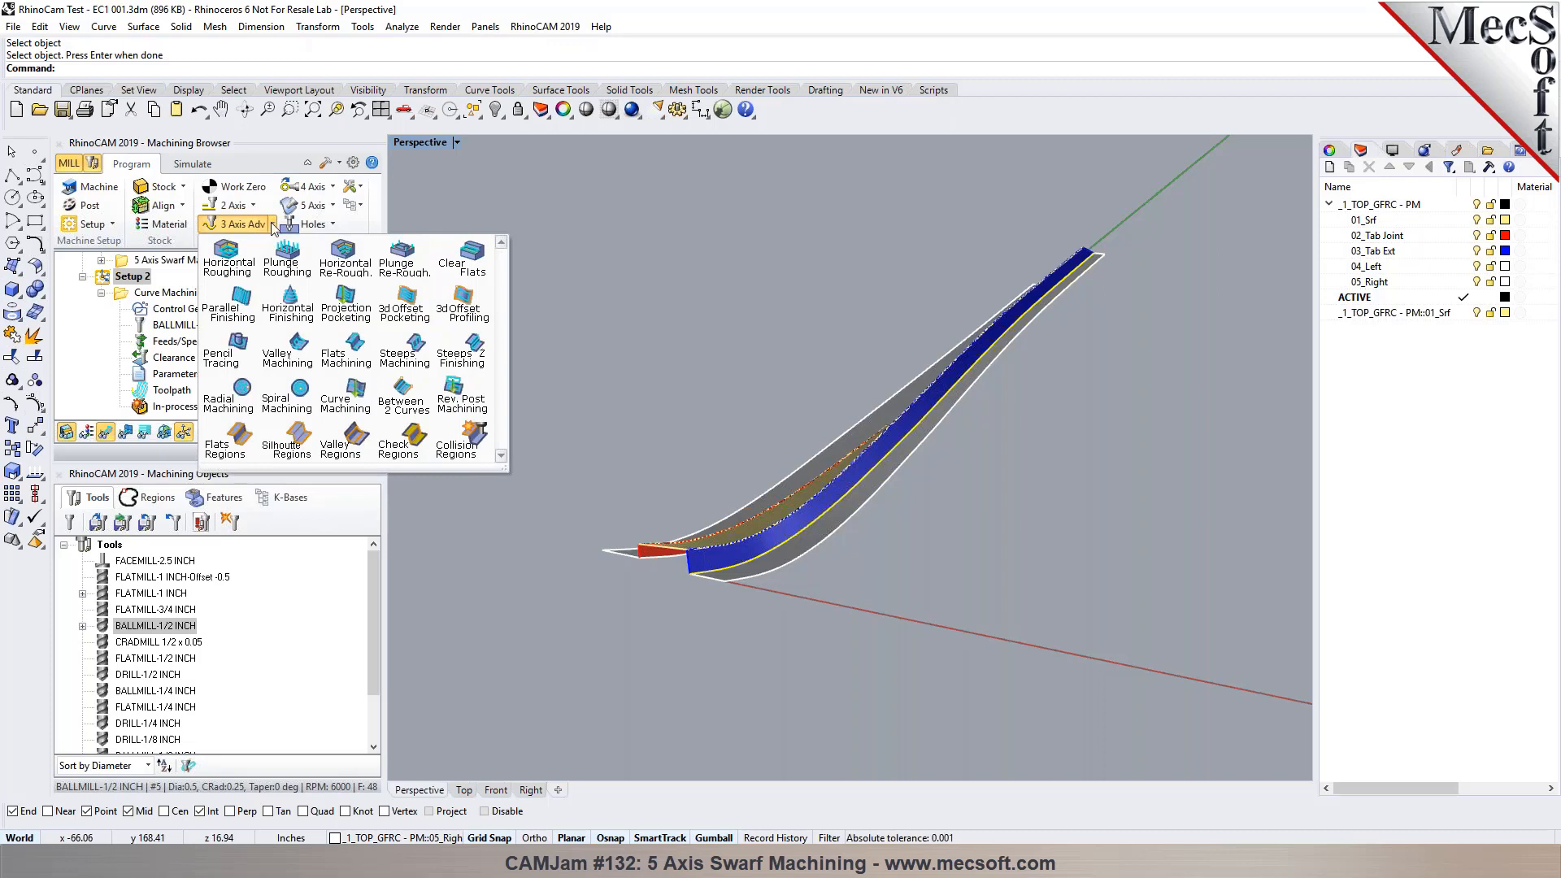
click(735, 240)
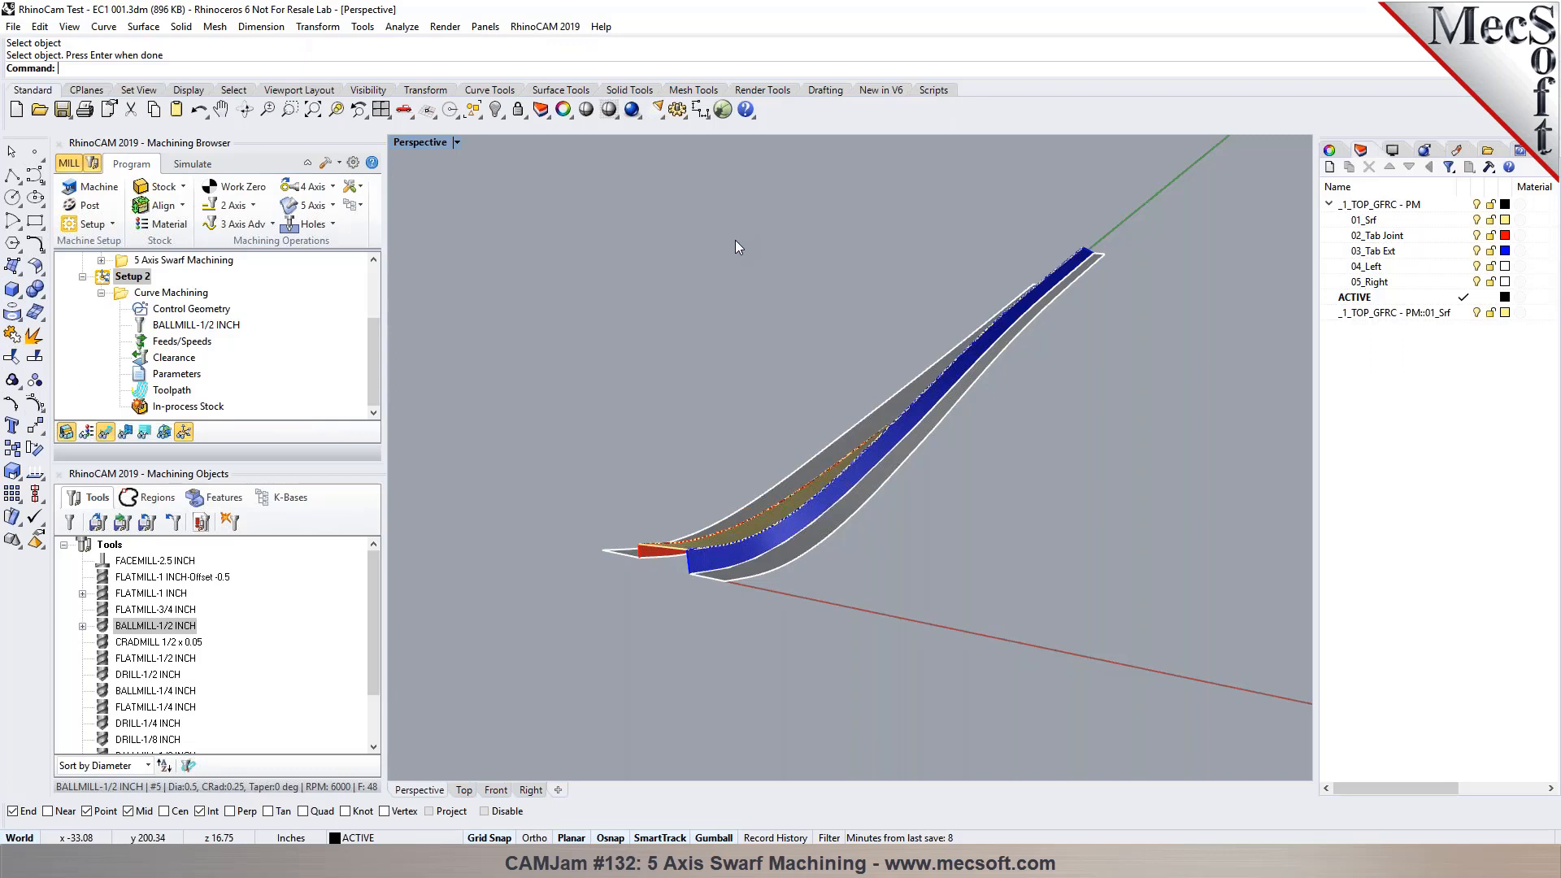
scroll(1040, 327, up, 3)
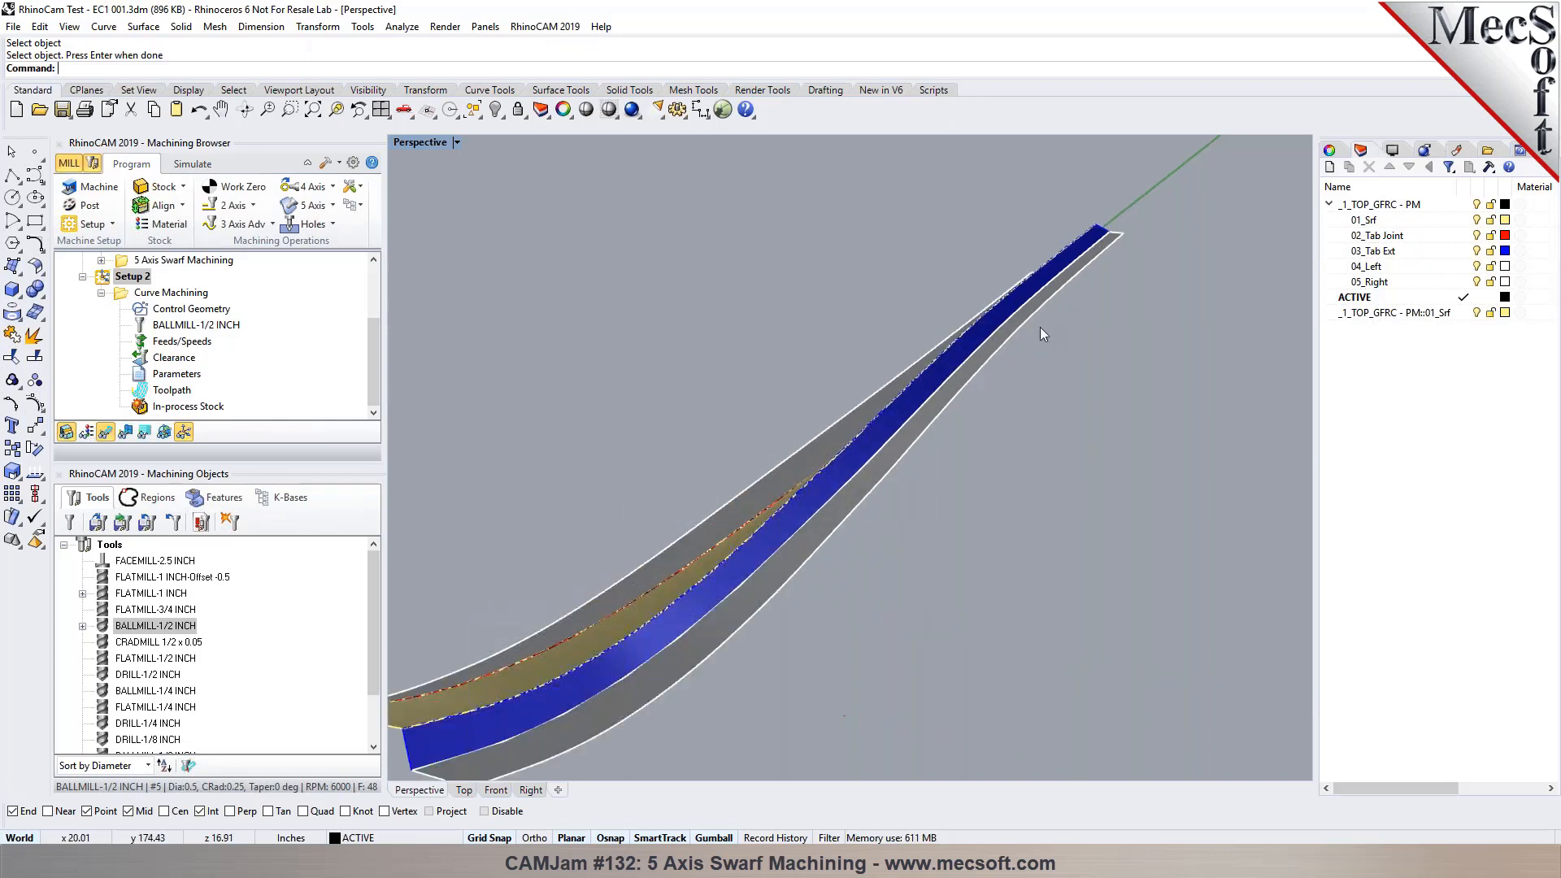
scroll(1041, 327, down, 4)
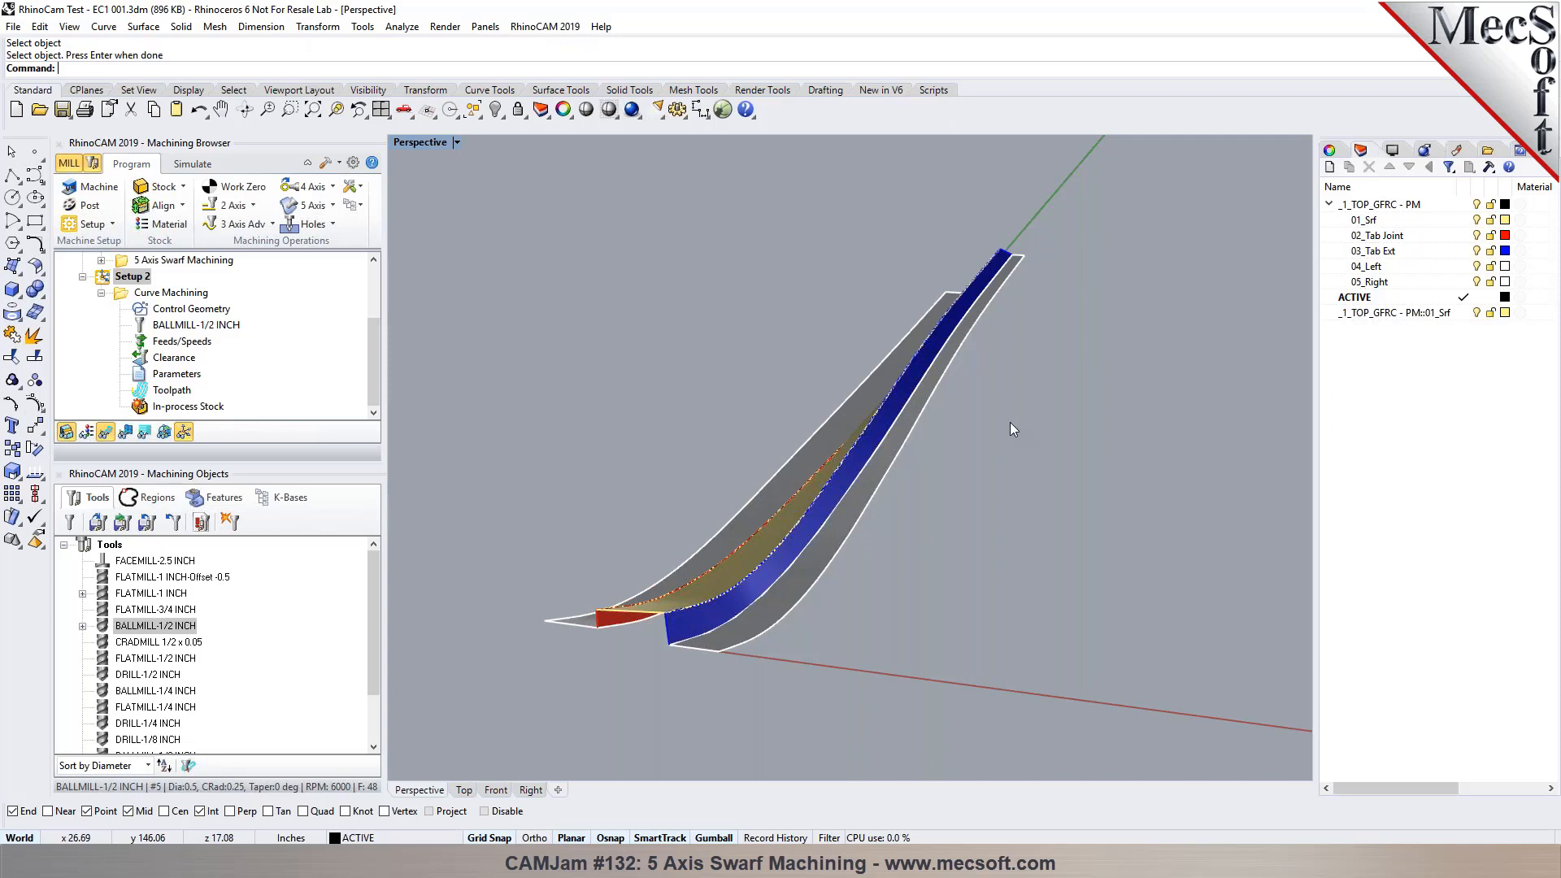
Step: Post the whole machining job to RhinoCam Test - EC1 001.nc with the Fagor-8065-5Axis post, then close the posted code
click(102, 294)
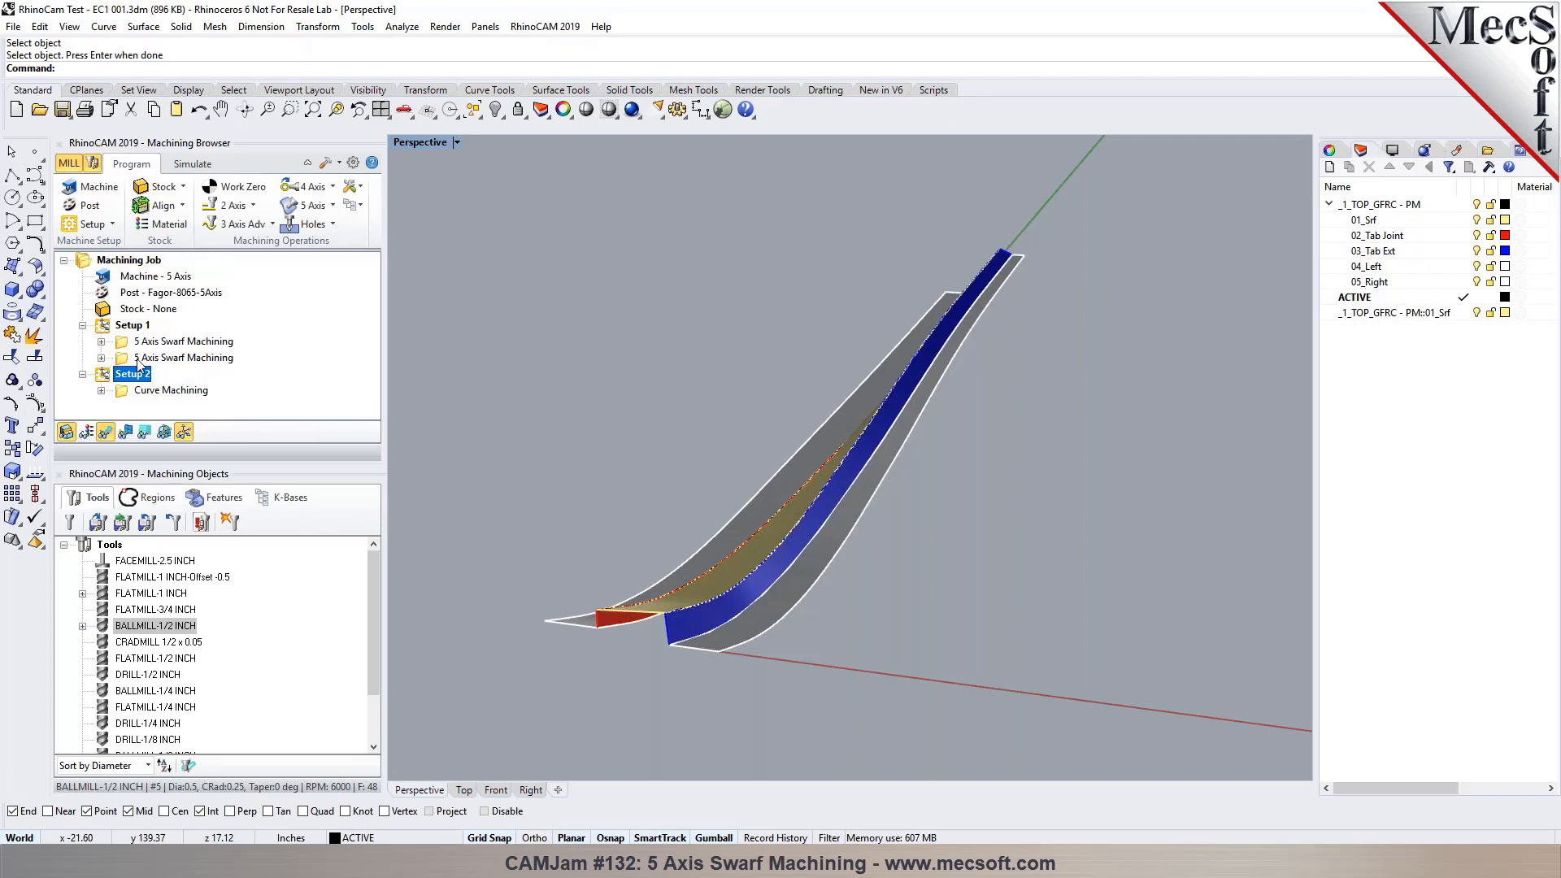
click(120, 265)
right_click(119, 267)
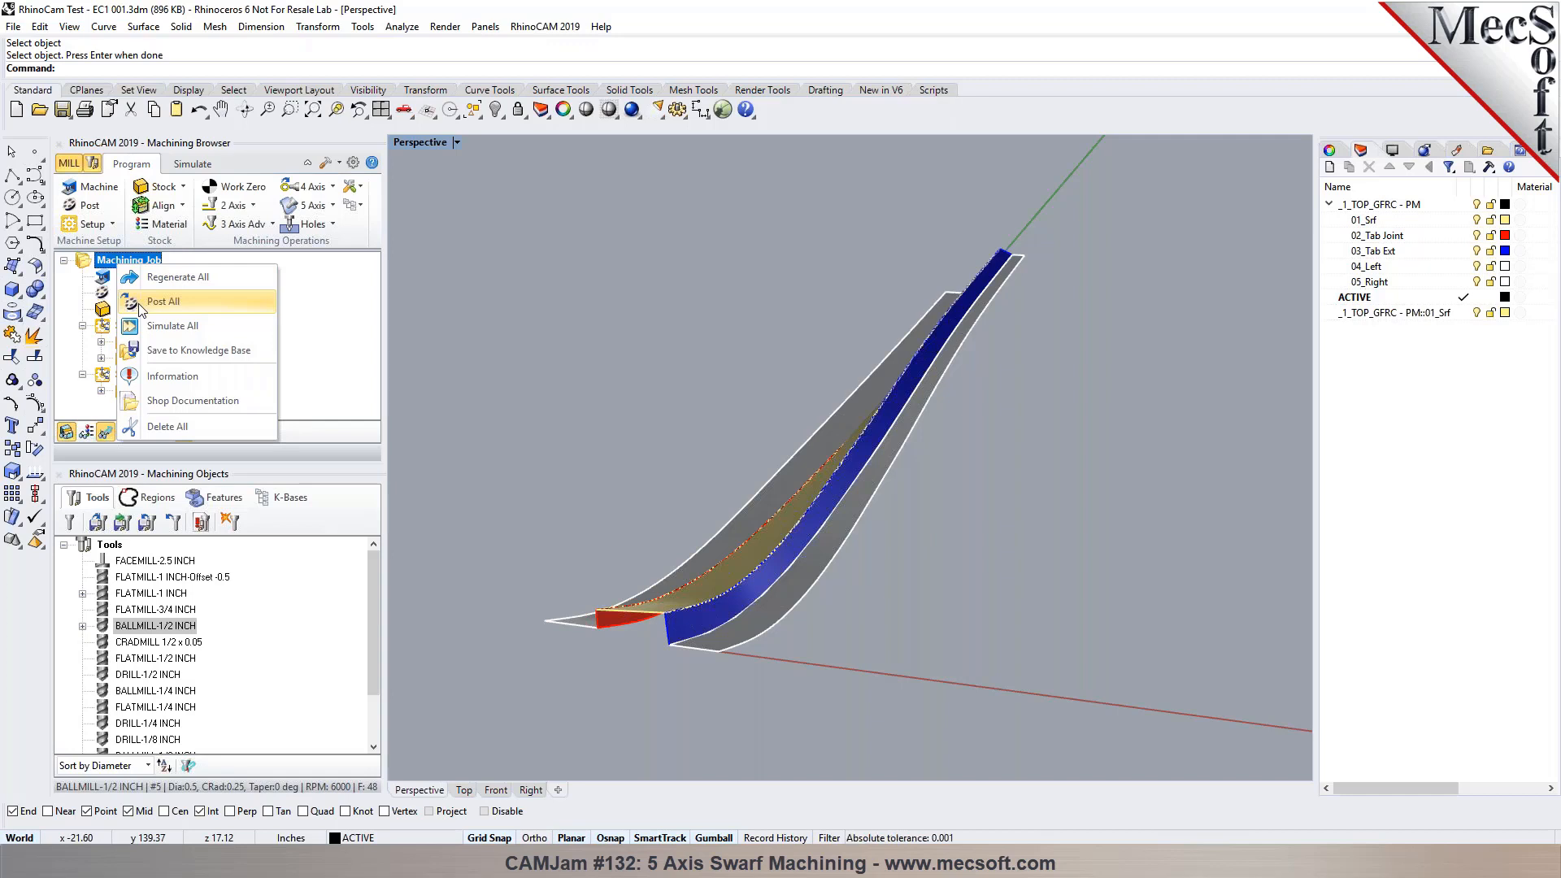
click(142, 306)
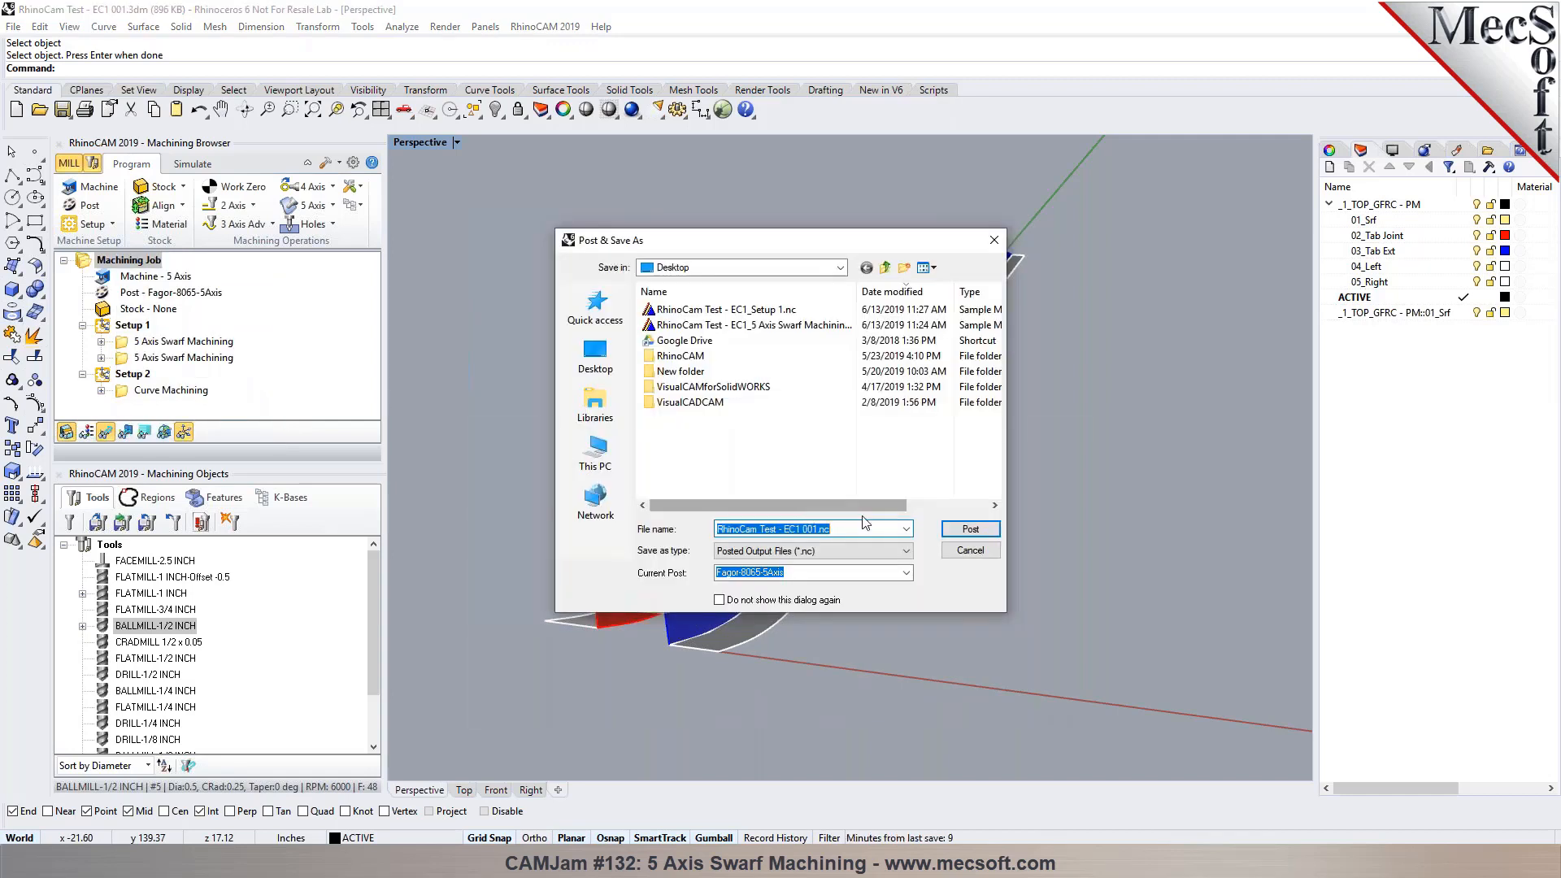
click(967, 530)
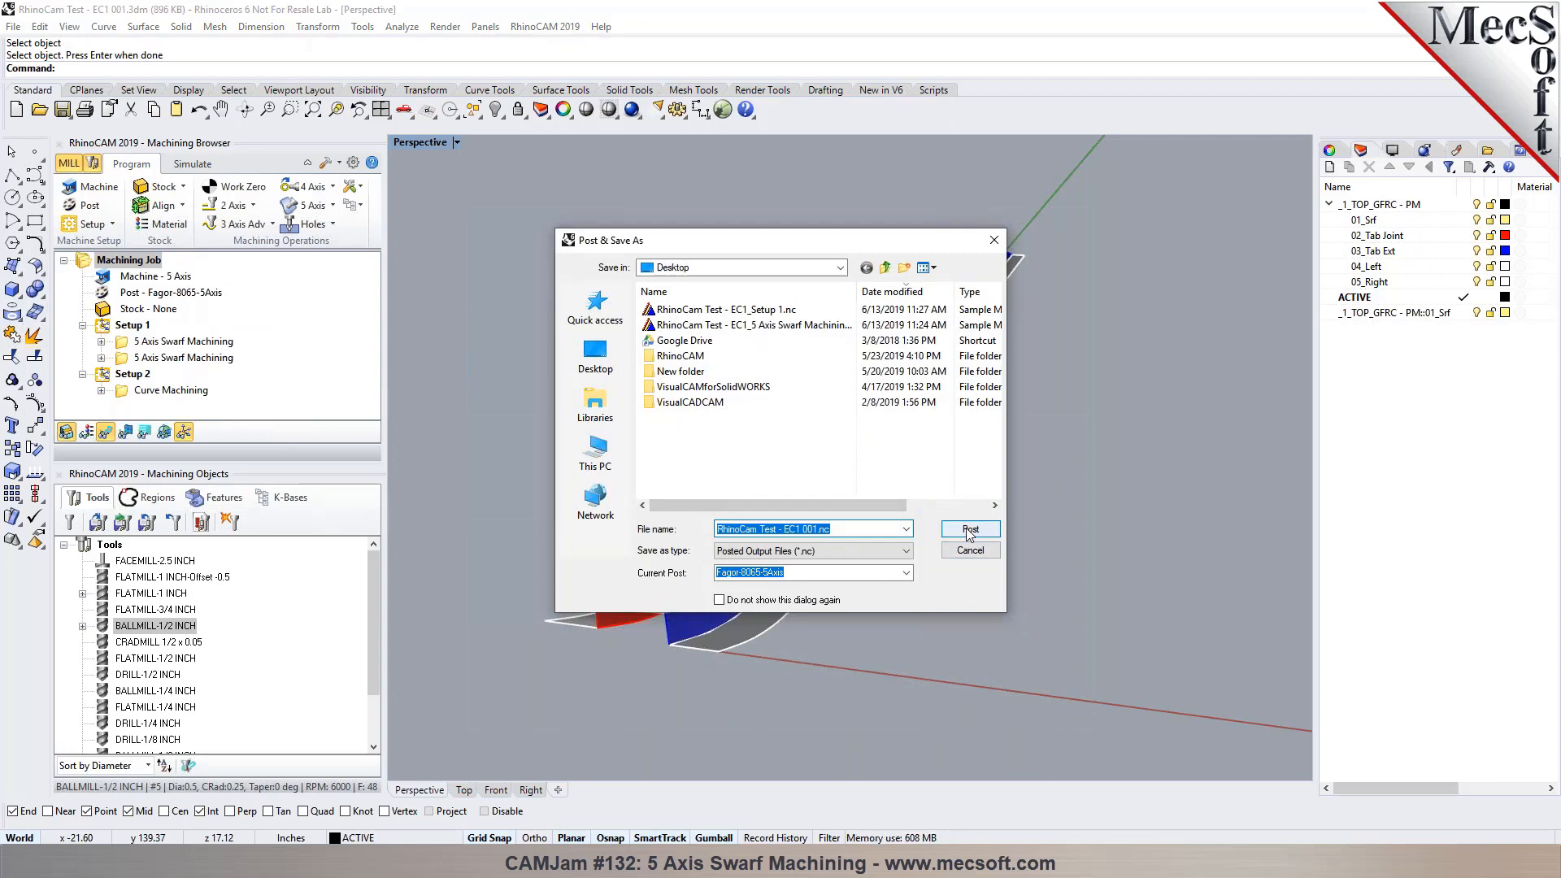
click(969, 531)
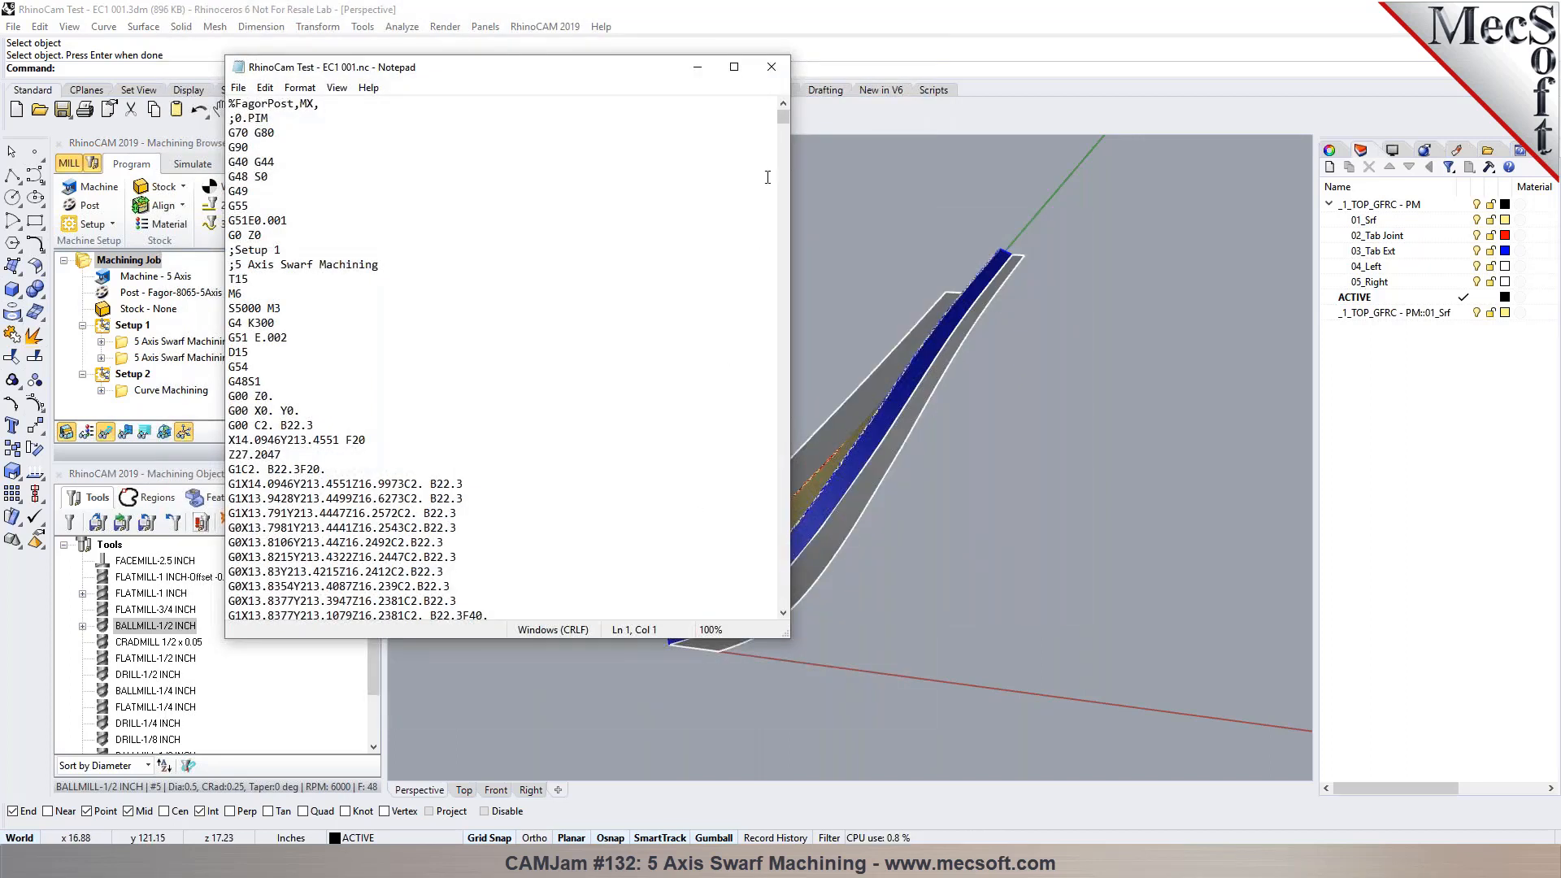
click(772, 67)
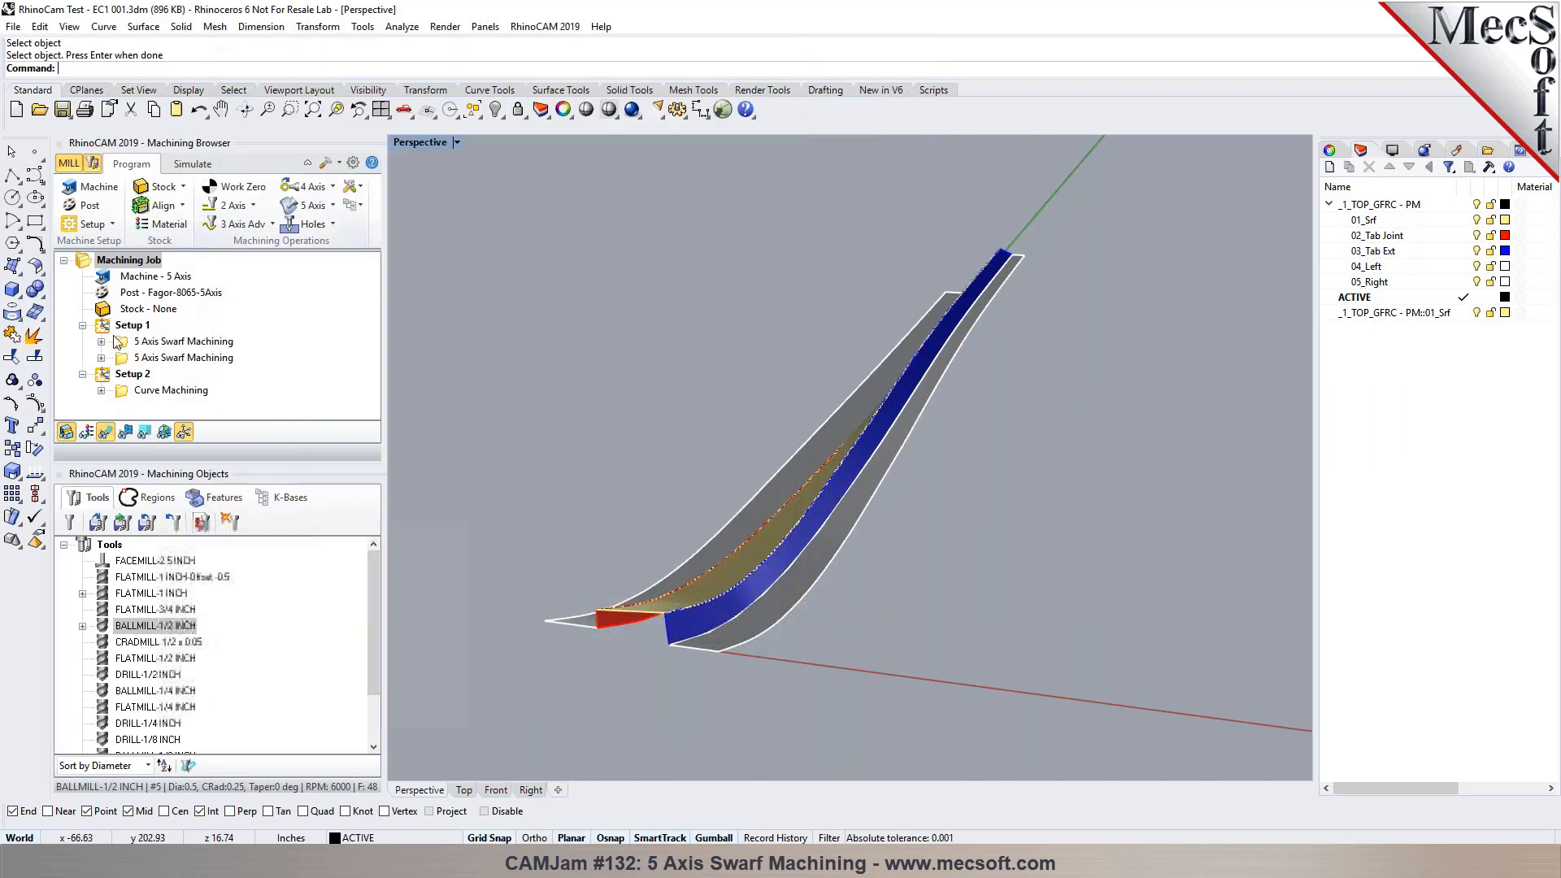
Step: Examine the motion list of Setup 1's first 5 Axis Swarf Machining toolpath and show the tool at its first GOTO point
click(109, 357)
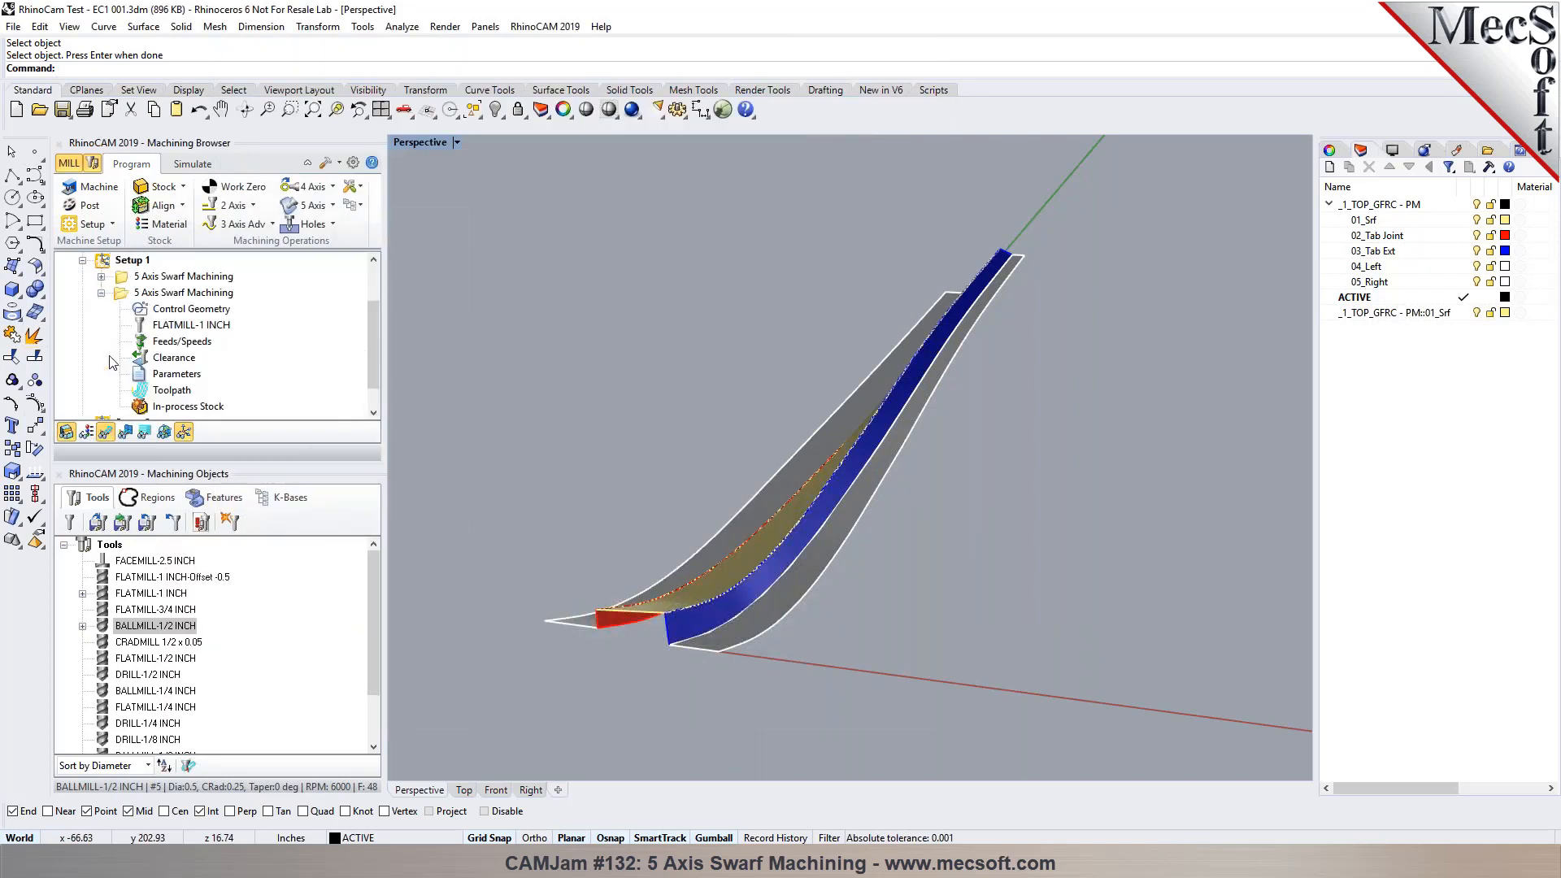
click(125, 280)
double_click(124, 280)
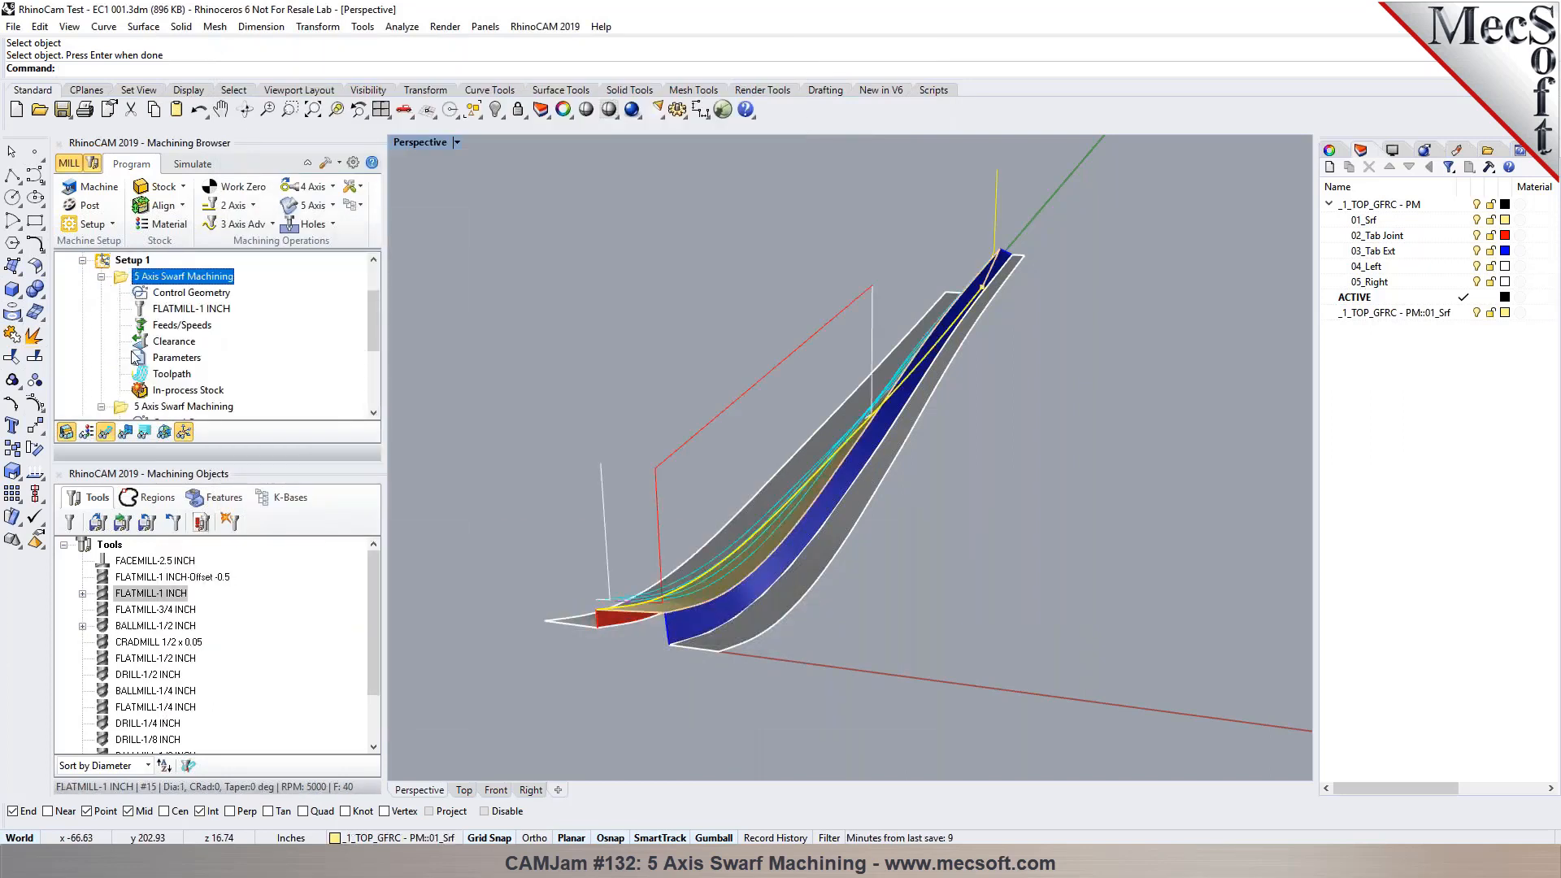
double_click(171, 374)
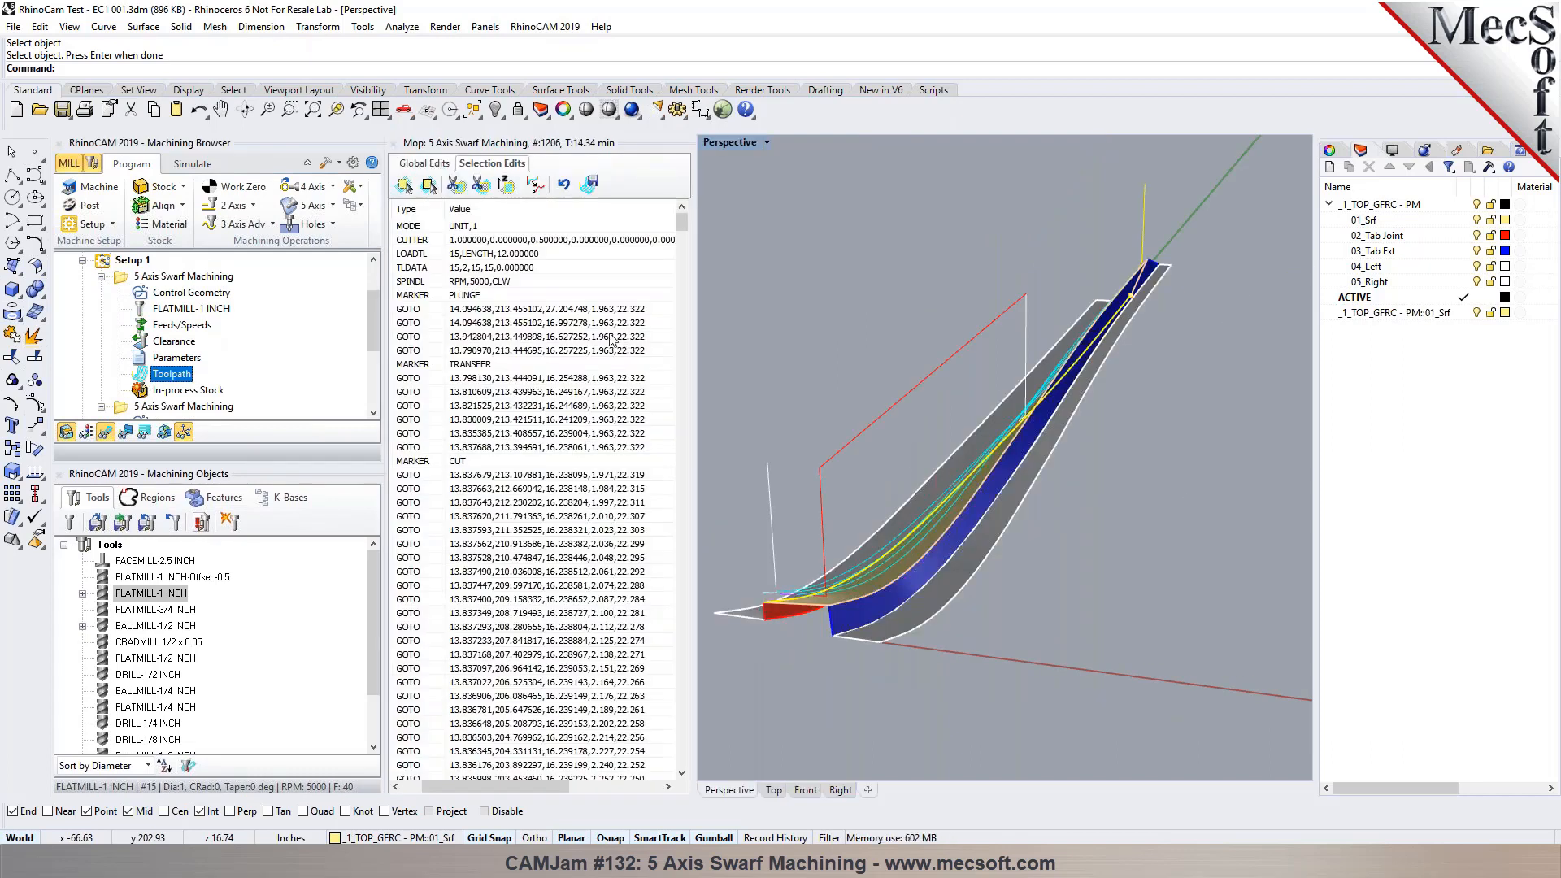
click(631, 311)
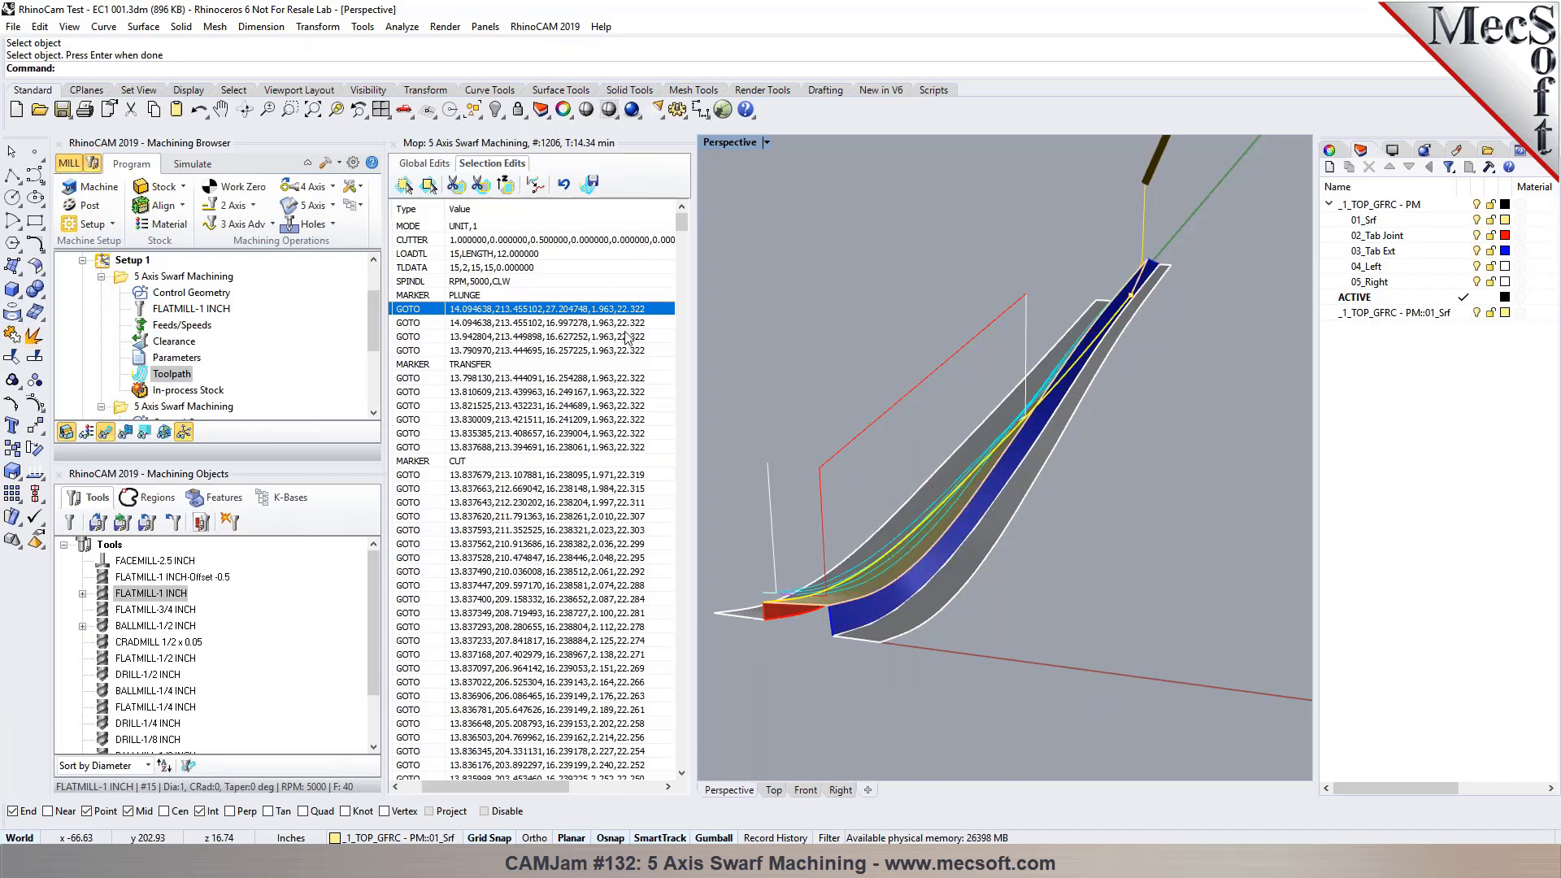
mouse_move(679, 222)
mouse_down()
mouse_move(695, 619)
mouse_move(660, 770)
mouse_move(676, 211)
mouse_up()
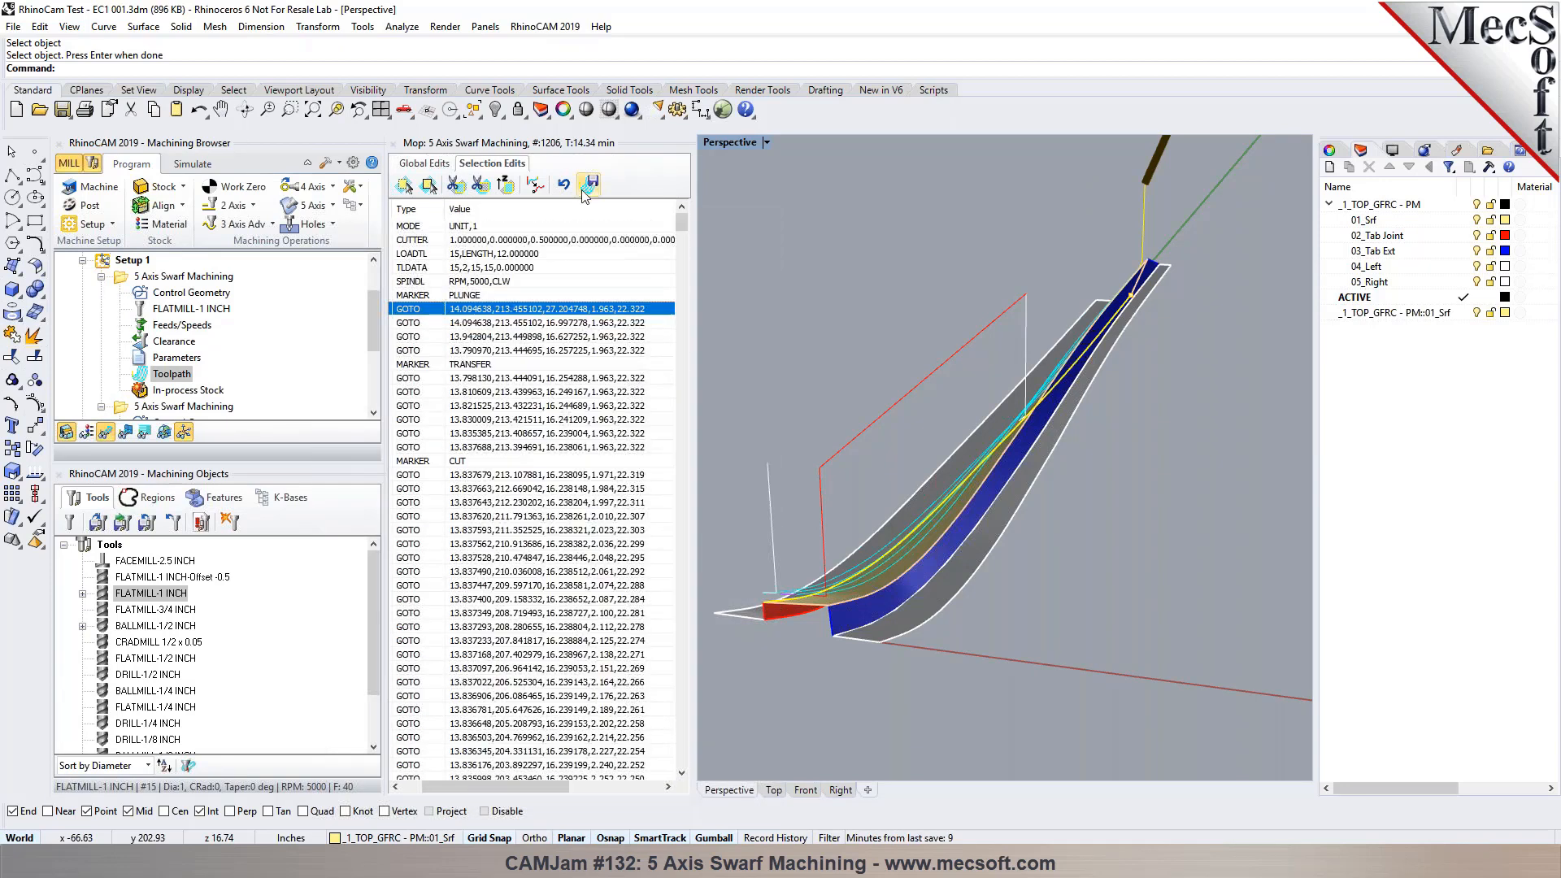
Step: Set the machine's 5th-axis minimum rotary limit to 0 degrees and regenerate the first 5 Axis Swarf Machining operation
click(111, 194)
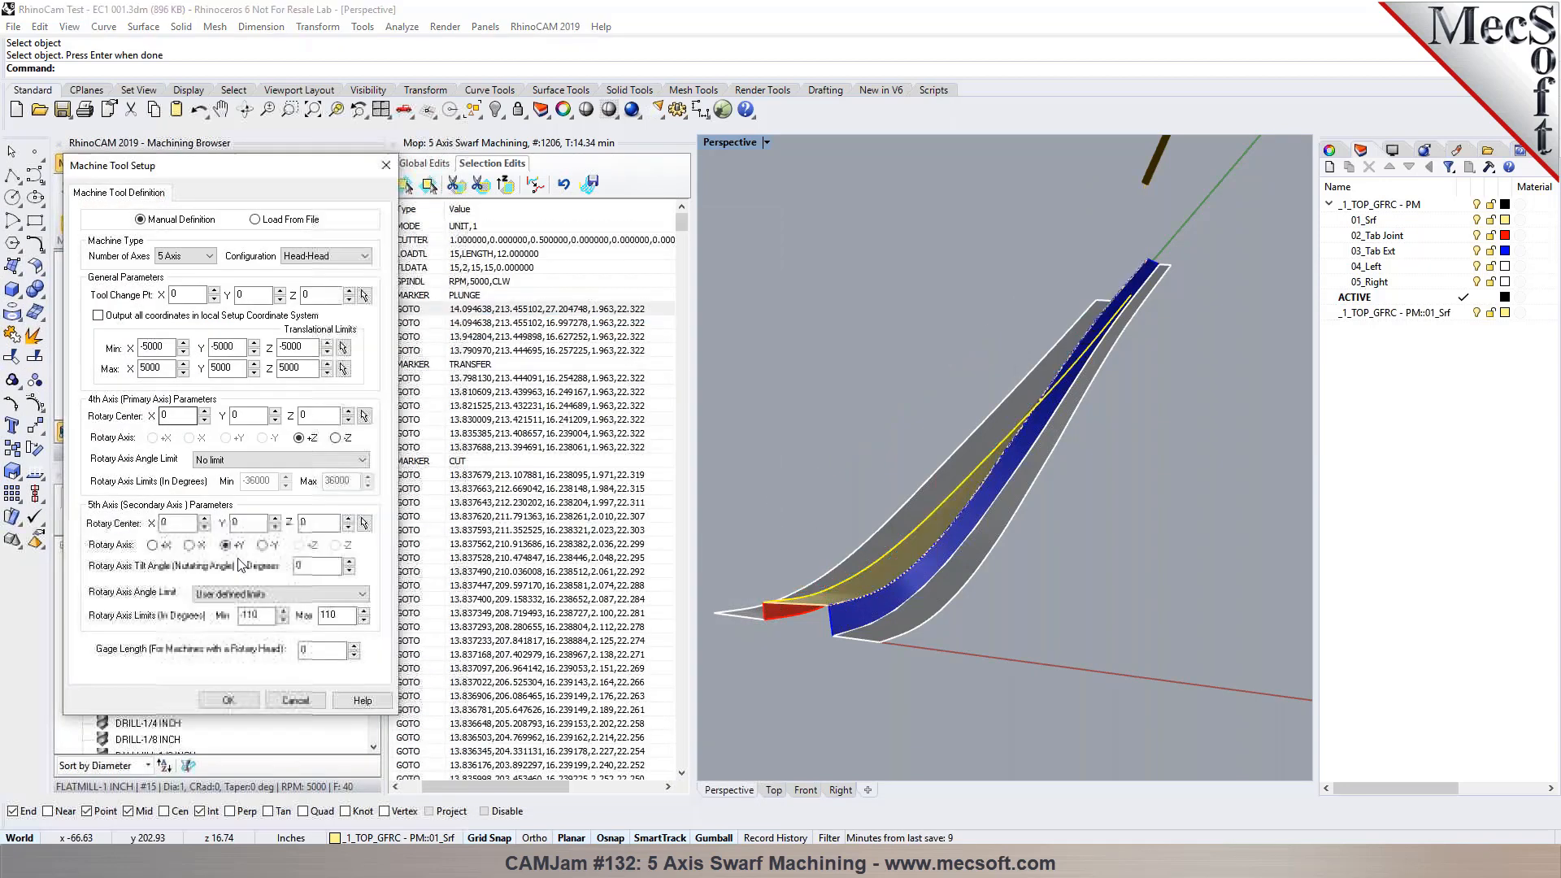
double_click(263, 616)
text(0)
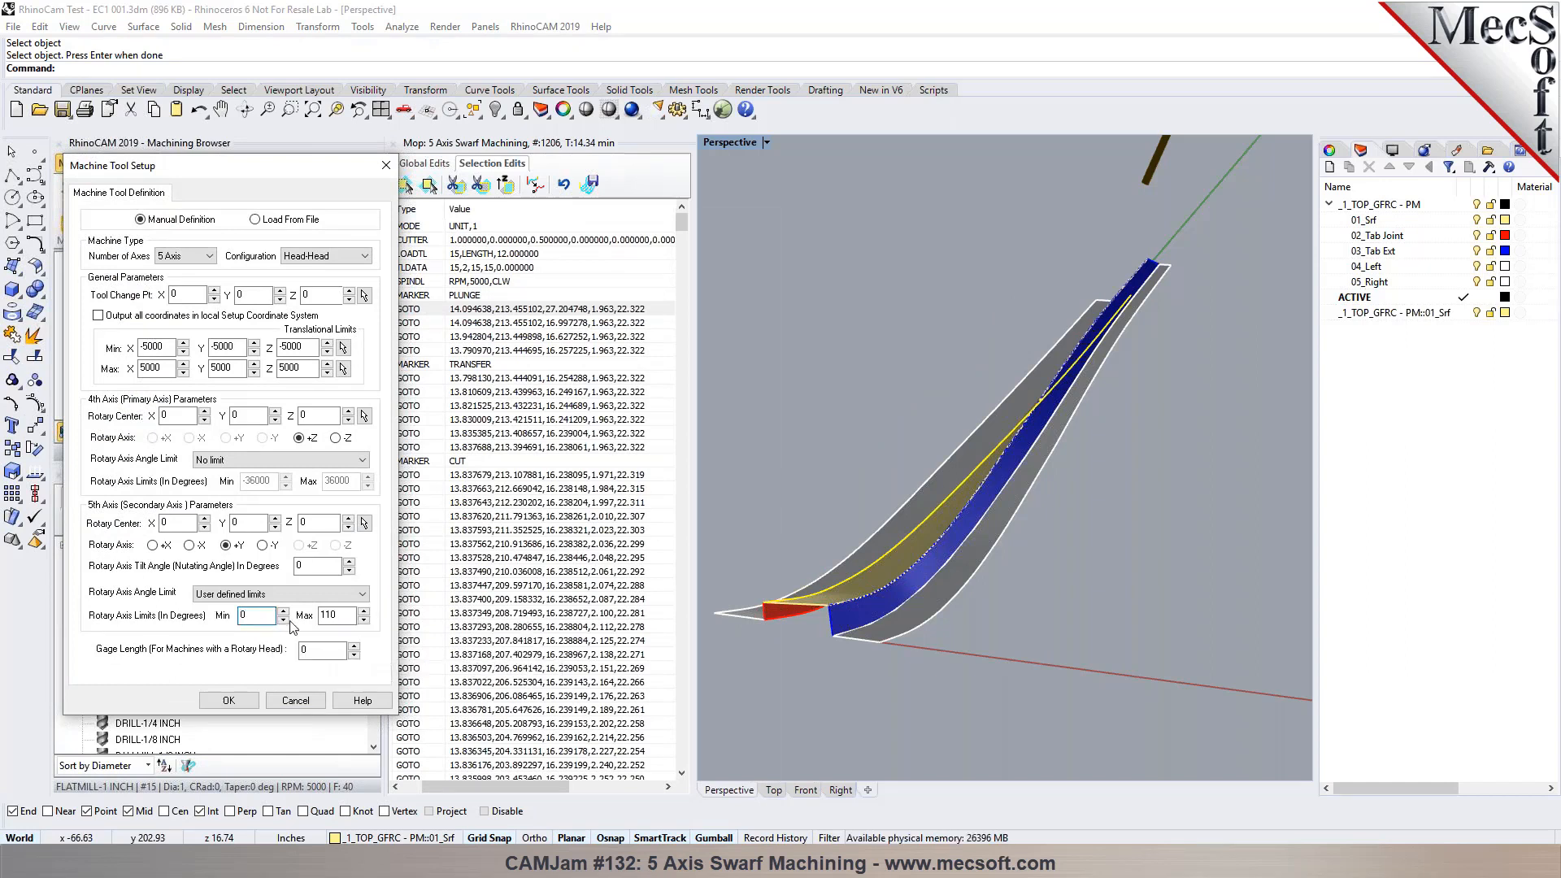
double_click(341, 615)
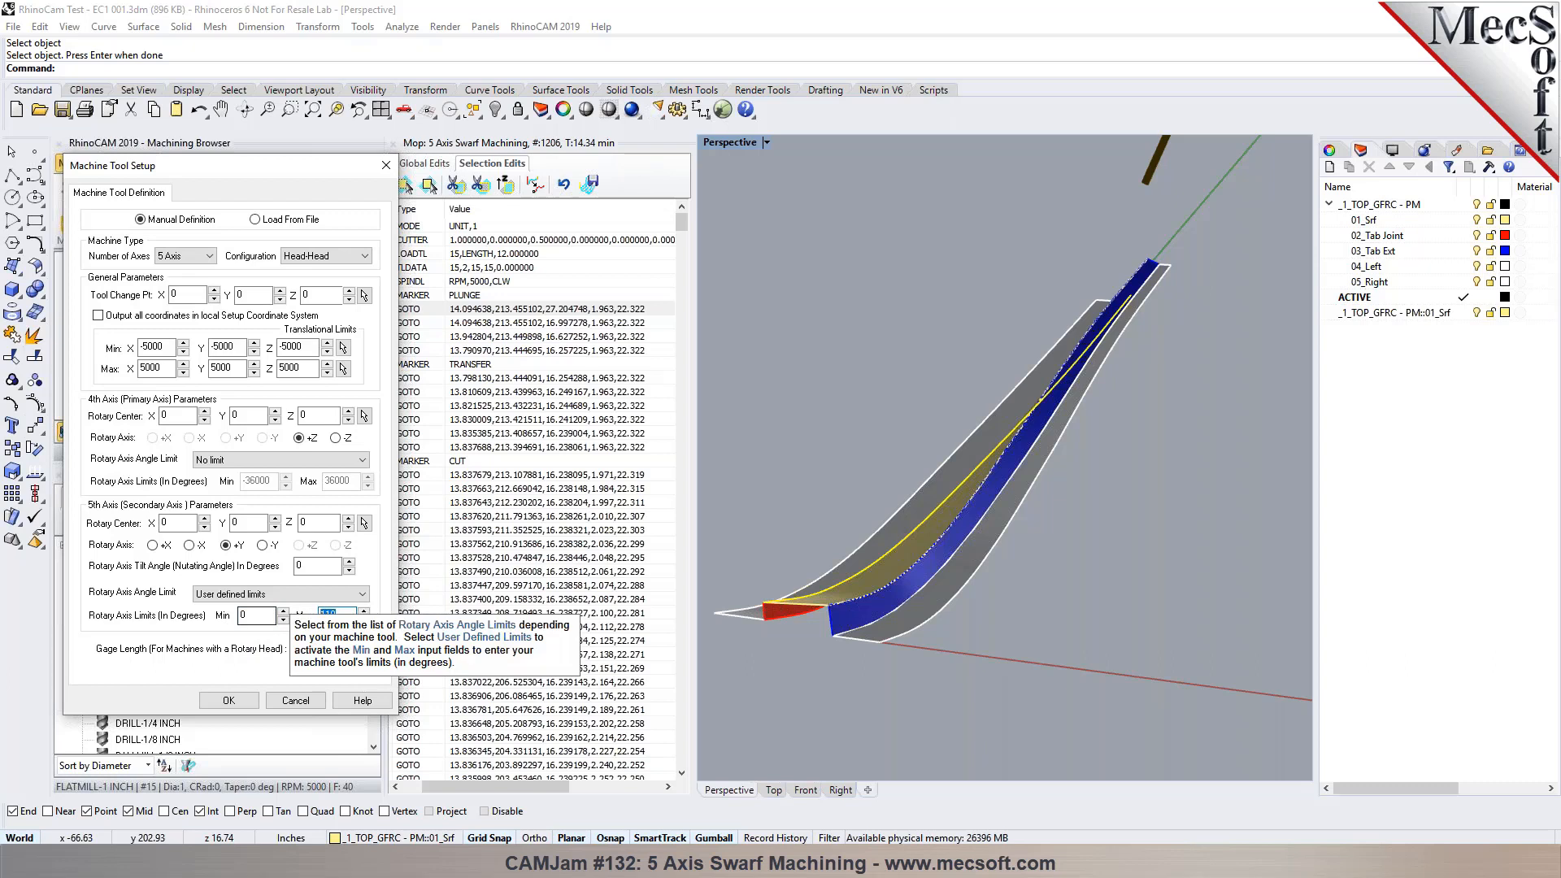
click(228, 701)
right_click(154, 278)
click(157, 300)
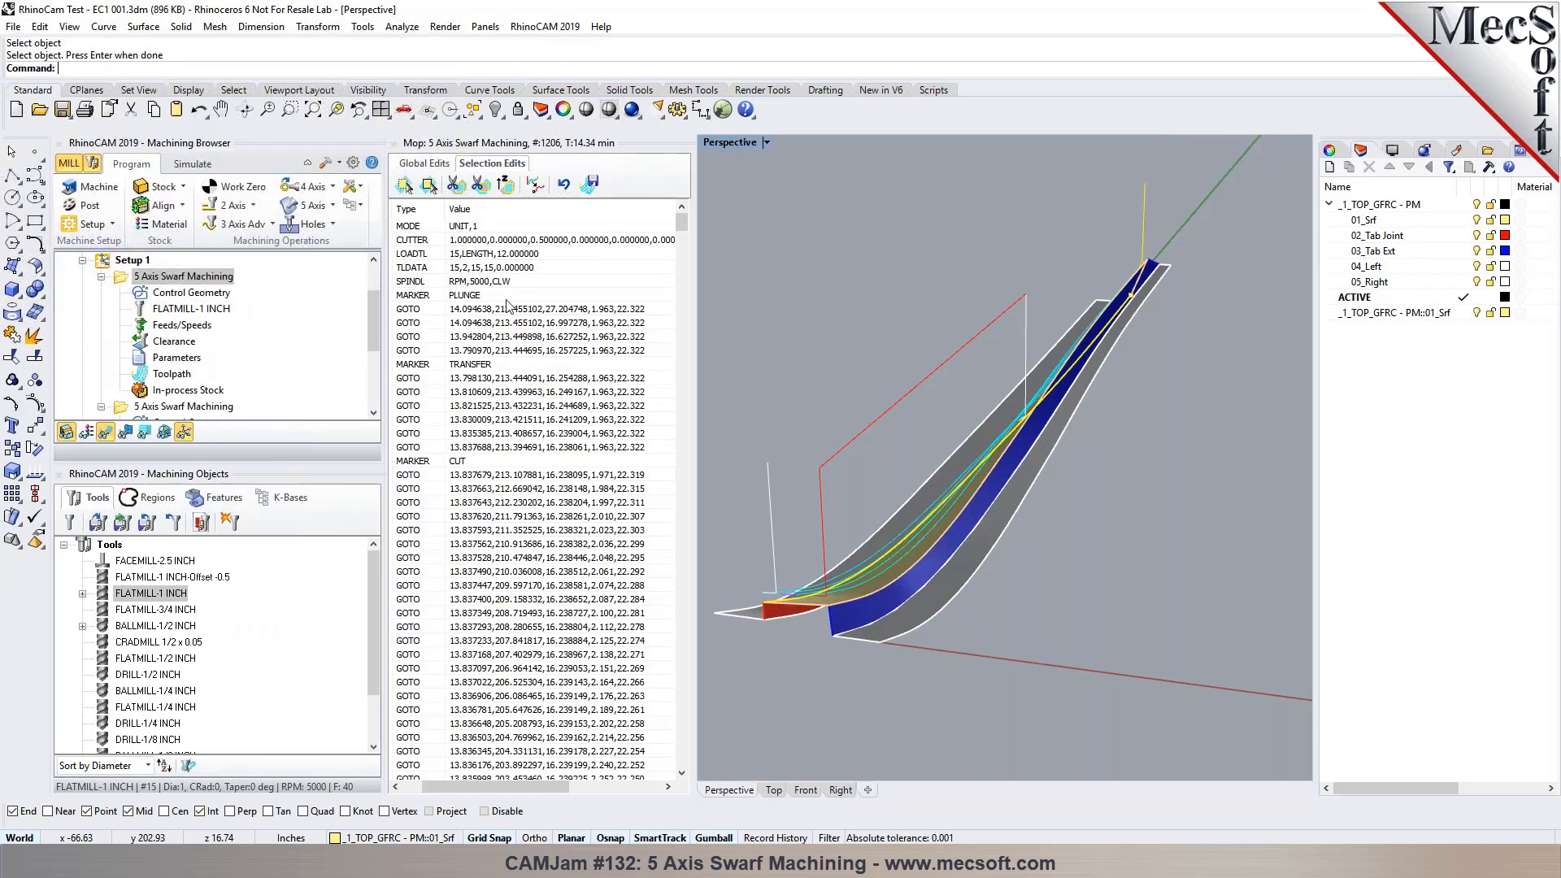
Step: Show the tool at successive GOTO points along the first cut of the regenerated 5 Axis Swarf Machining toolpath
mouse_move(685, 231)
mouse_down()
mouse_move(699, 593)
mouse_move(668, 778)
mouse_move(693, 213)
mouse_up()
click(617, 314)
click(617, 335)
click(631, 489)
click(626, 544)
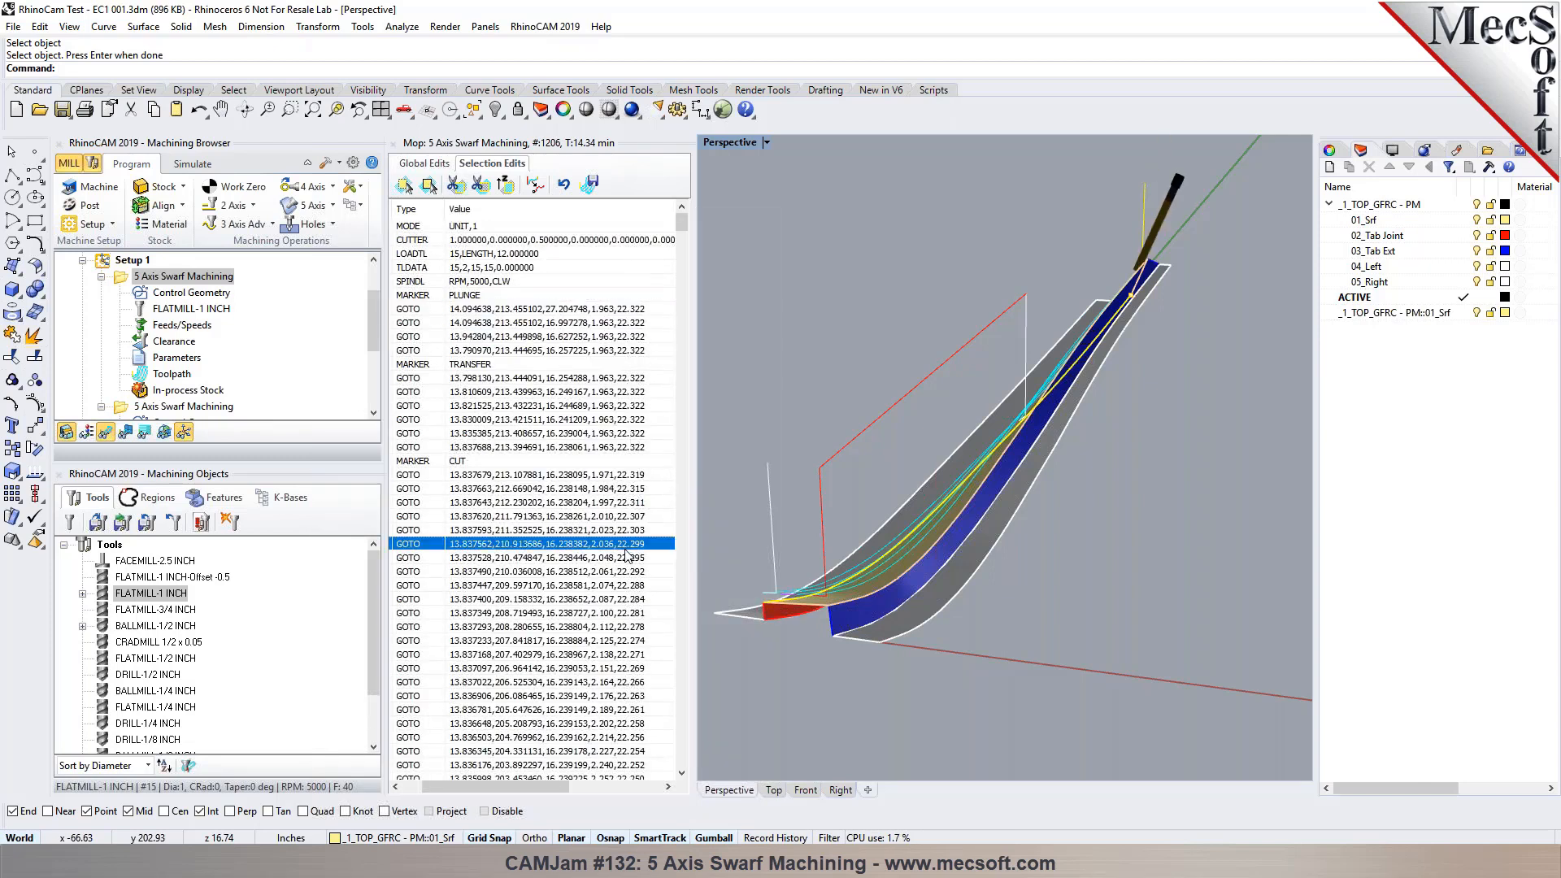
scroll(624, 552, down, 12)
click(625, 555)
scroll(624, 559, down, 6)
click(625, 569)
scroll(625, 574, down, 6)
click(624, 584)
scroll(624, 588, down, 12)
click(625, 595)
scroll(626, 589, down, 16)
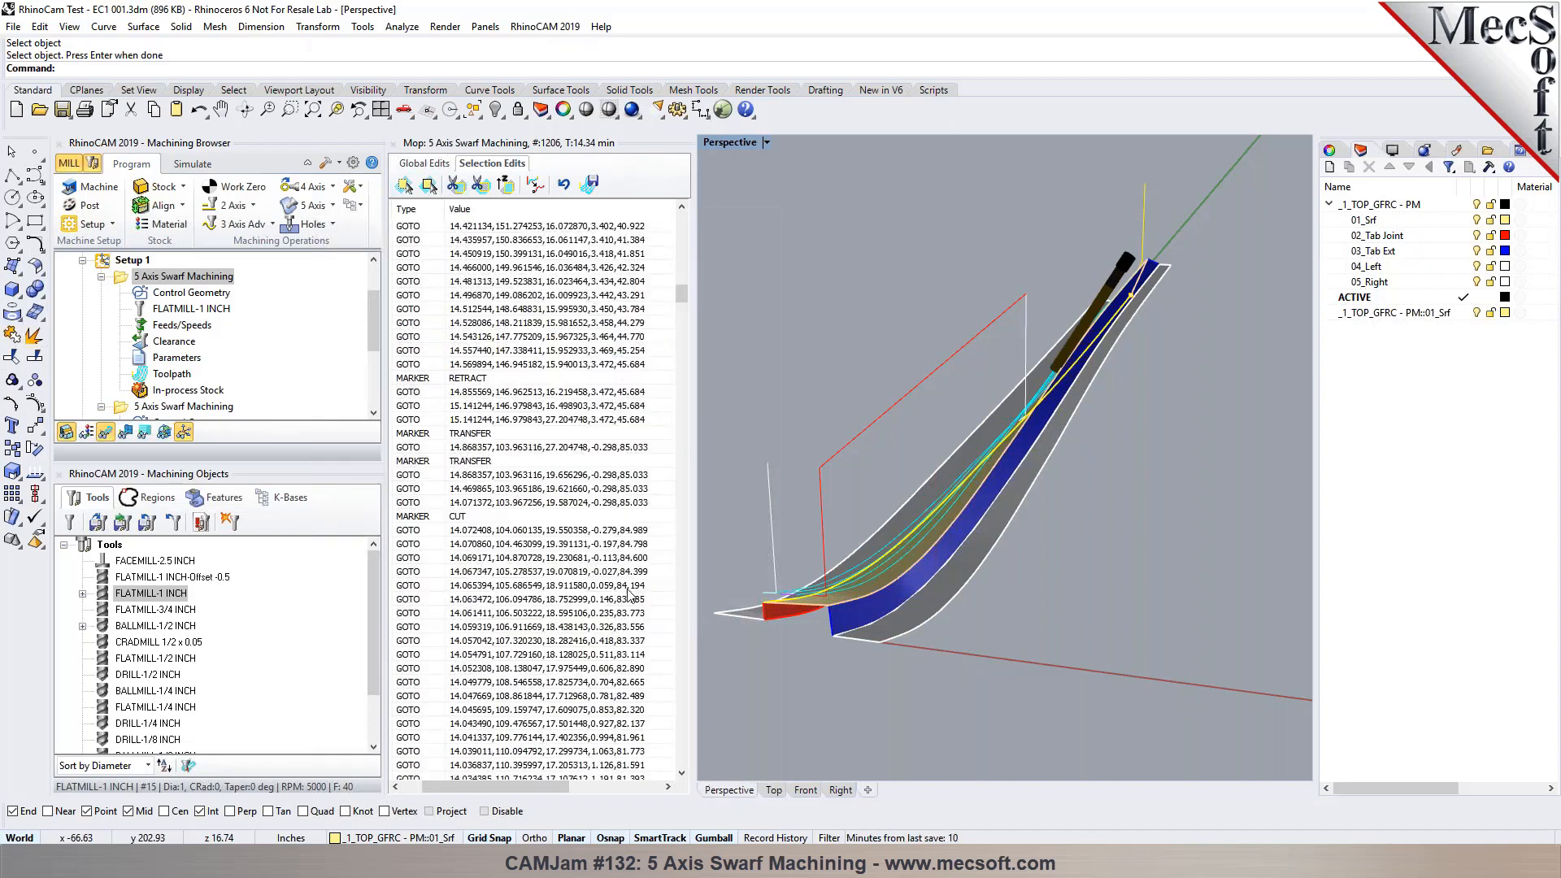
Step: Show the tool at GOTO points along the cut following the retract and examine their line numbers
click(626, 584)
scroll(626, 579, down, 4)
click(625, 626)
click(621, 639)
scroll(622, 648, down, 8)
click(623, 650)
scroll(623, 652, down, 8)
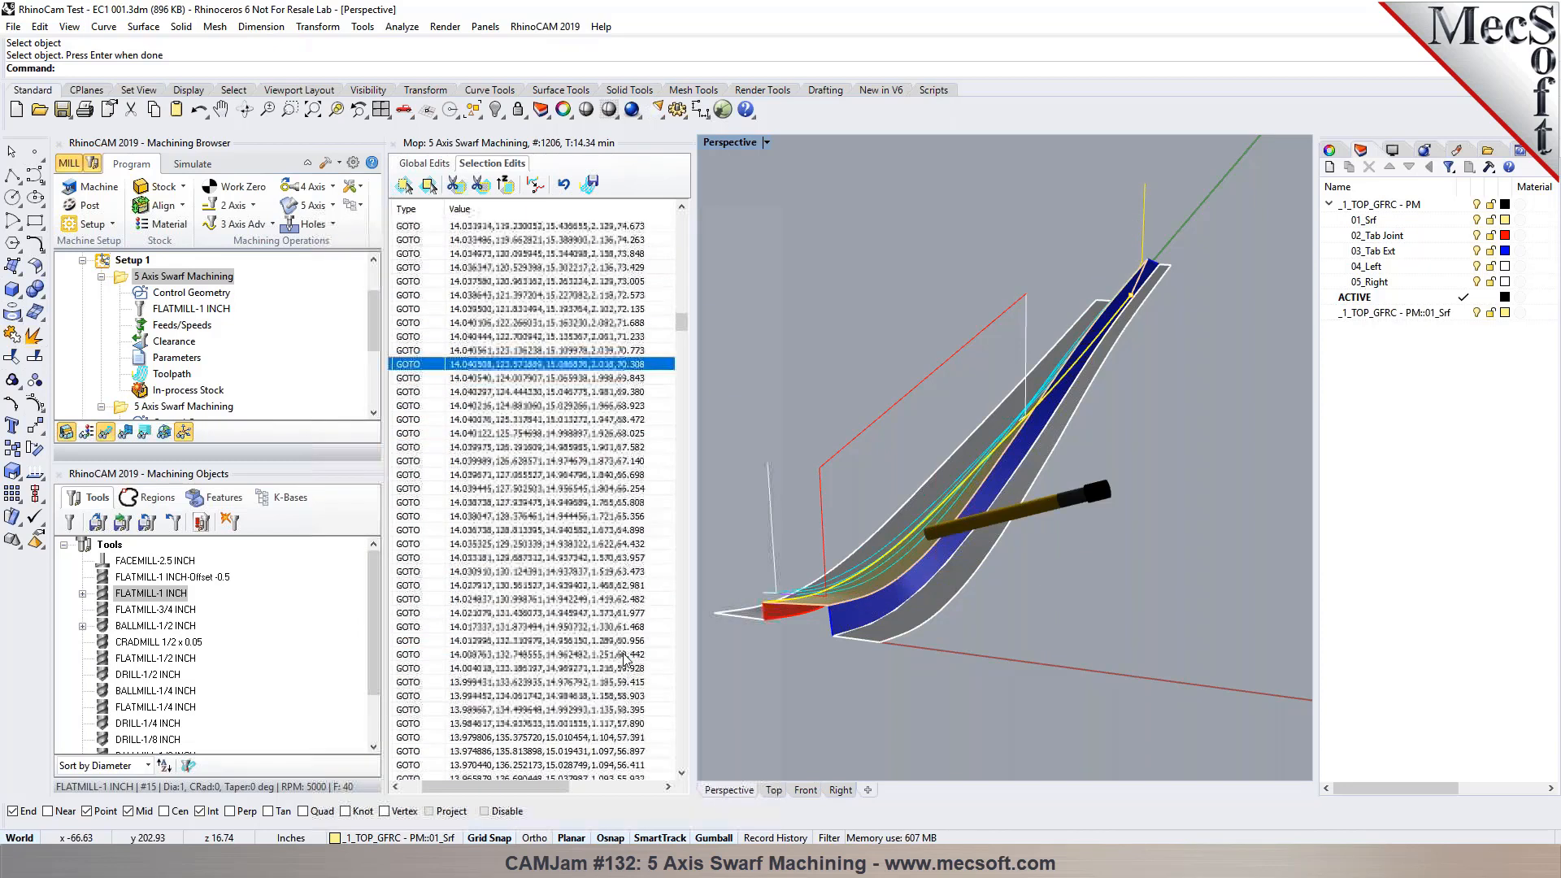
click(624, 654)
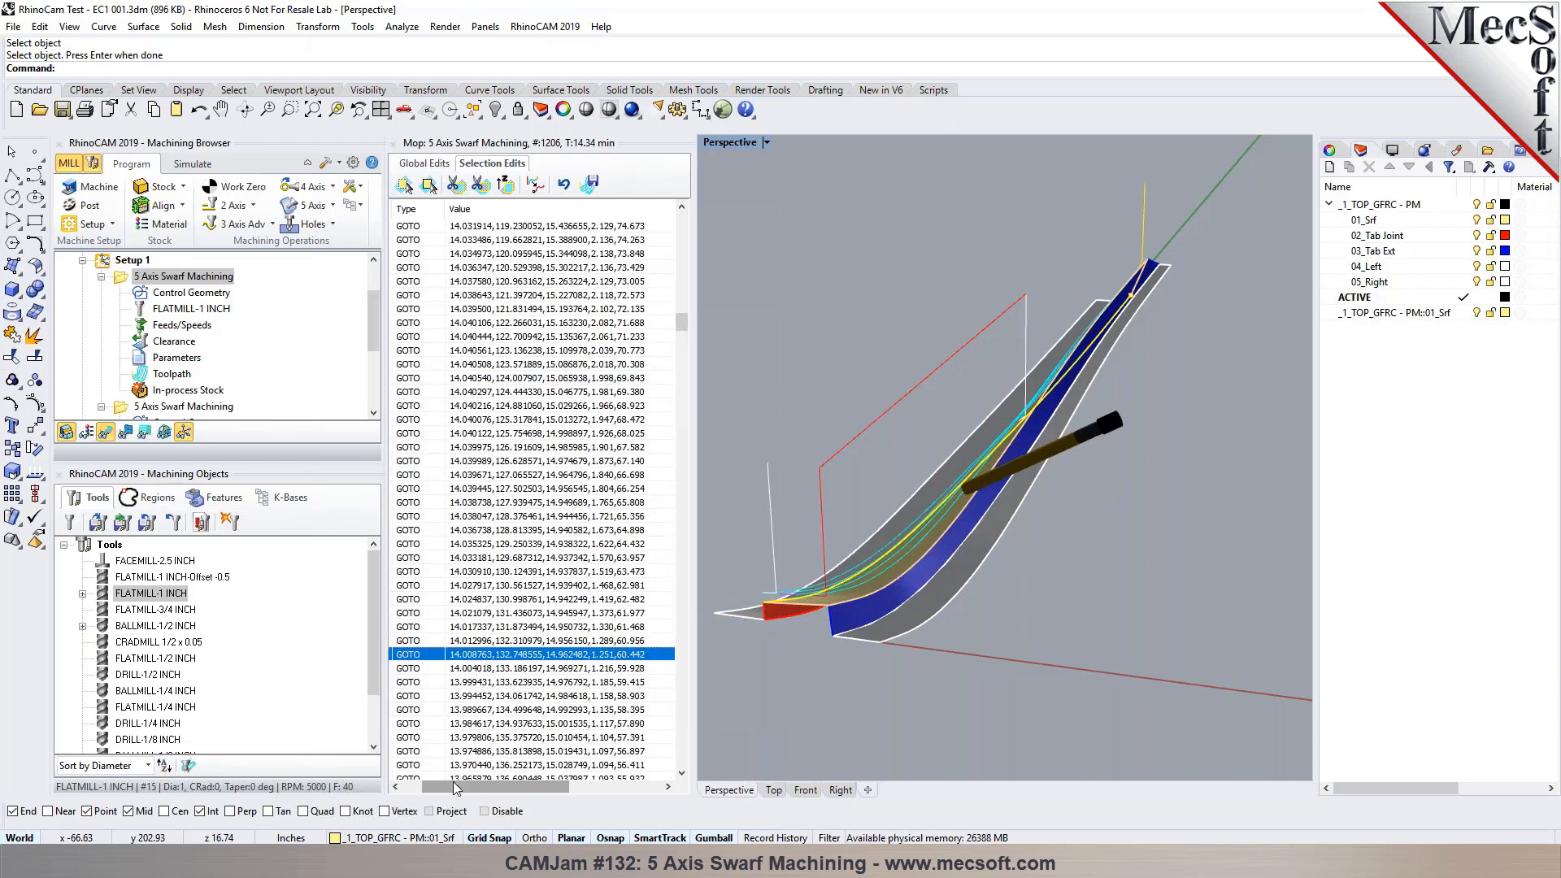
drag(452, 782, 431, 782)
mouse_move(679, 320)
mouse_down()
mouse_move(726, 516)
mouse_move(715, 763)
mouse_move(687, 324)
mouse_up()
Step: Post the first 5 Axis Swarf Machining operation to RhinoCam Test - EC1 001_5 Axis Swarf Machining.nc and close the posted code
right_click(213, 276)
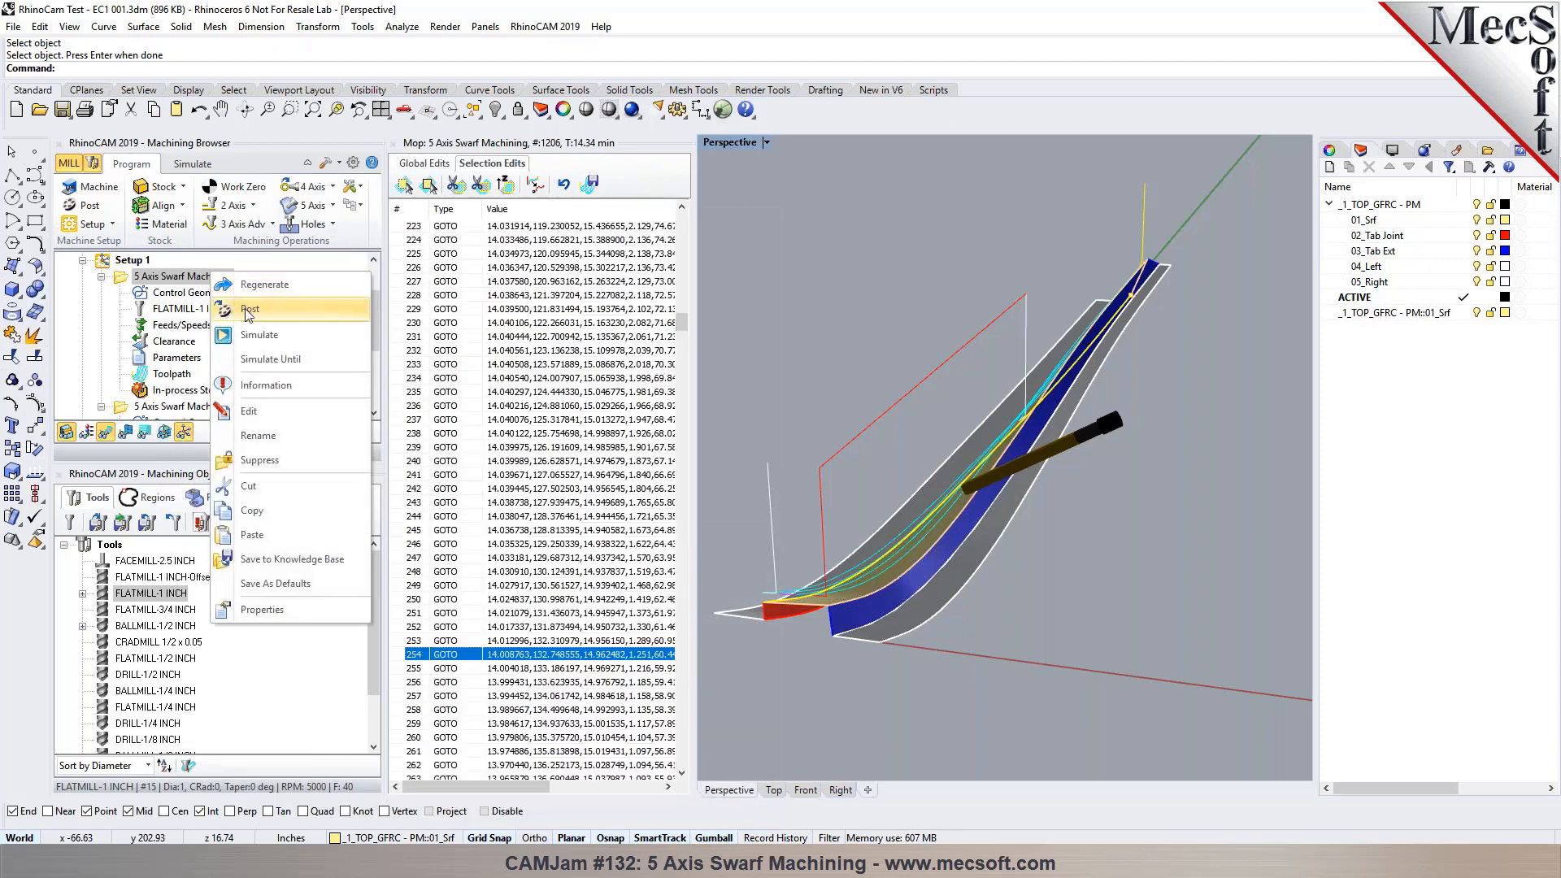
click(243, 306)
click(970, 528)
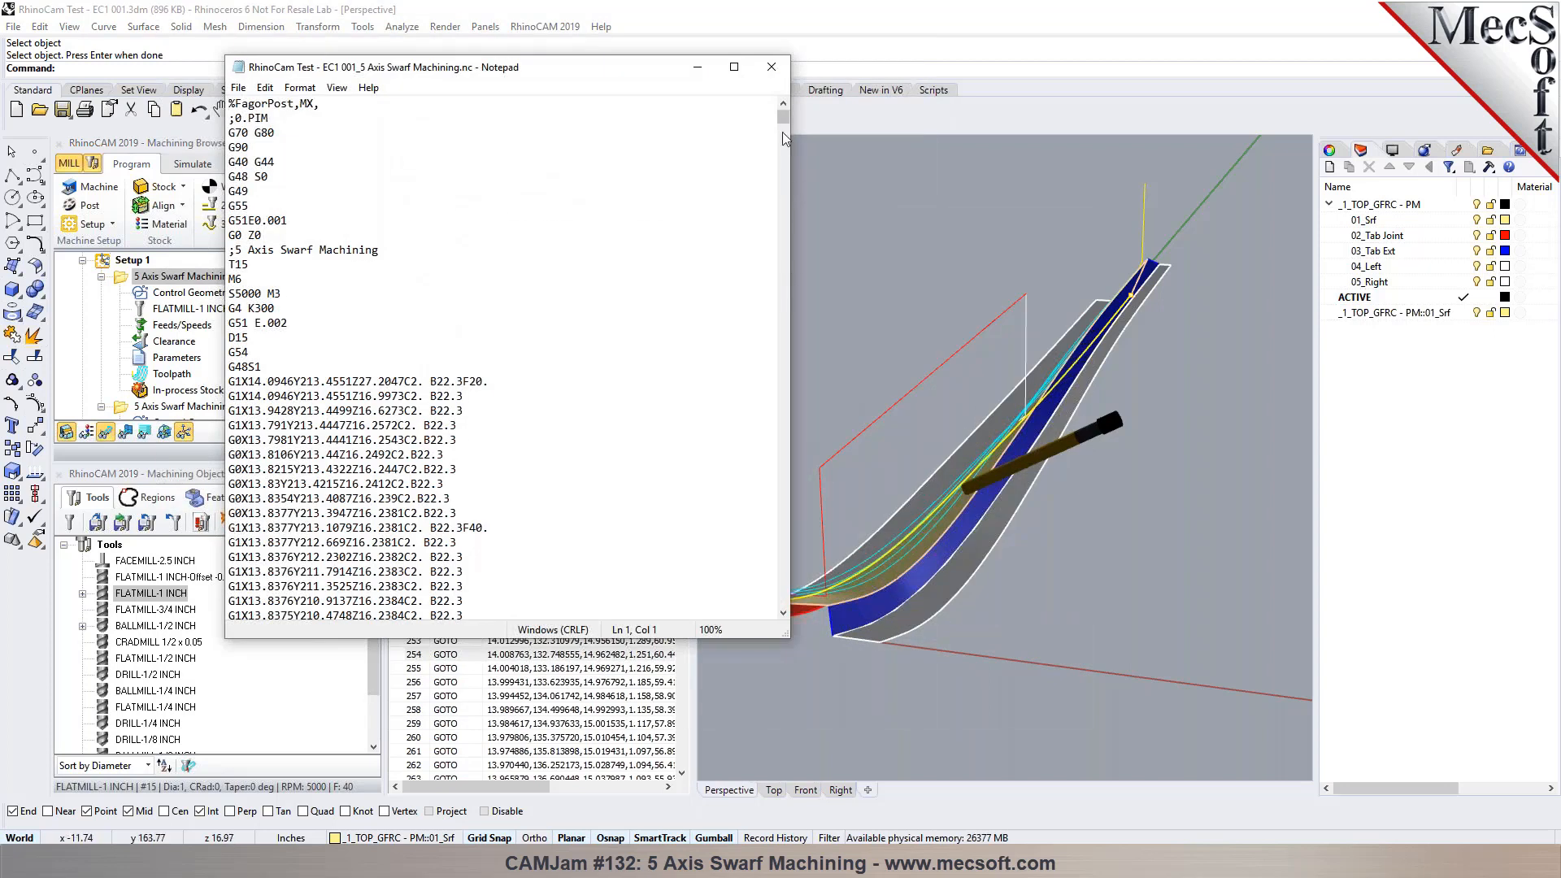
click(777, 69)
Step: Set the machine's 5th-axis rotary limits to a minimum of -110 and a maximum of 110 degrees
click(99, 187)
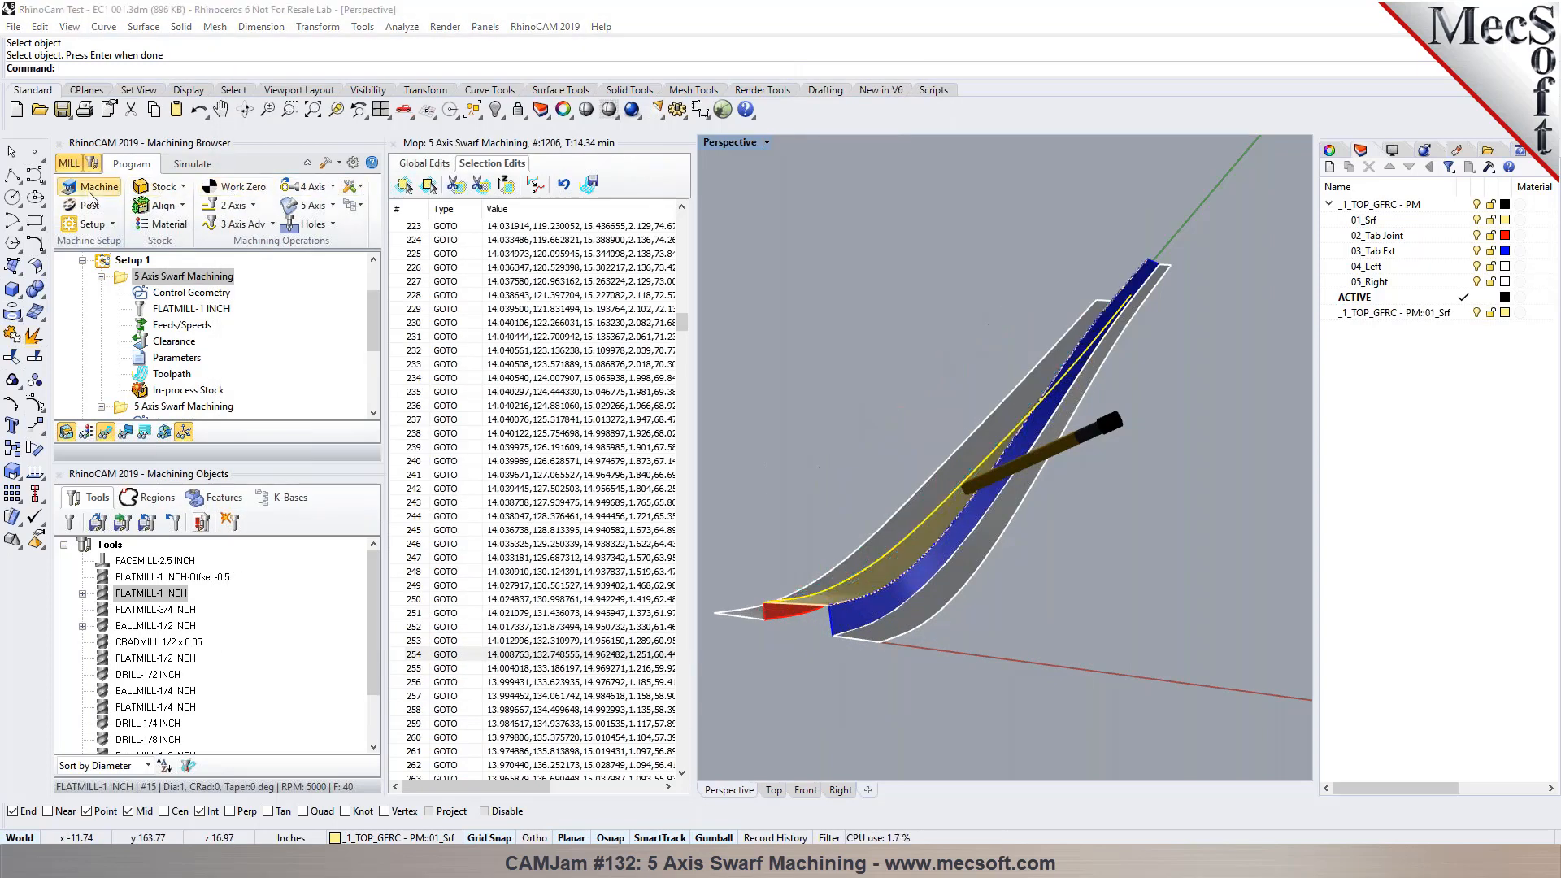
double_click(243, 615)
text(-110)
key(Tab)
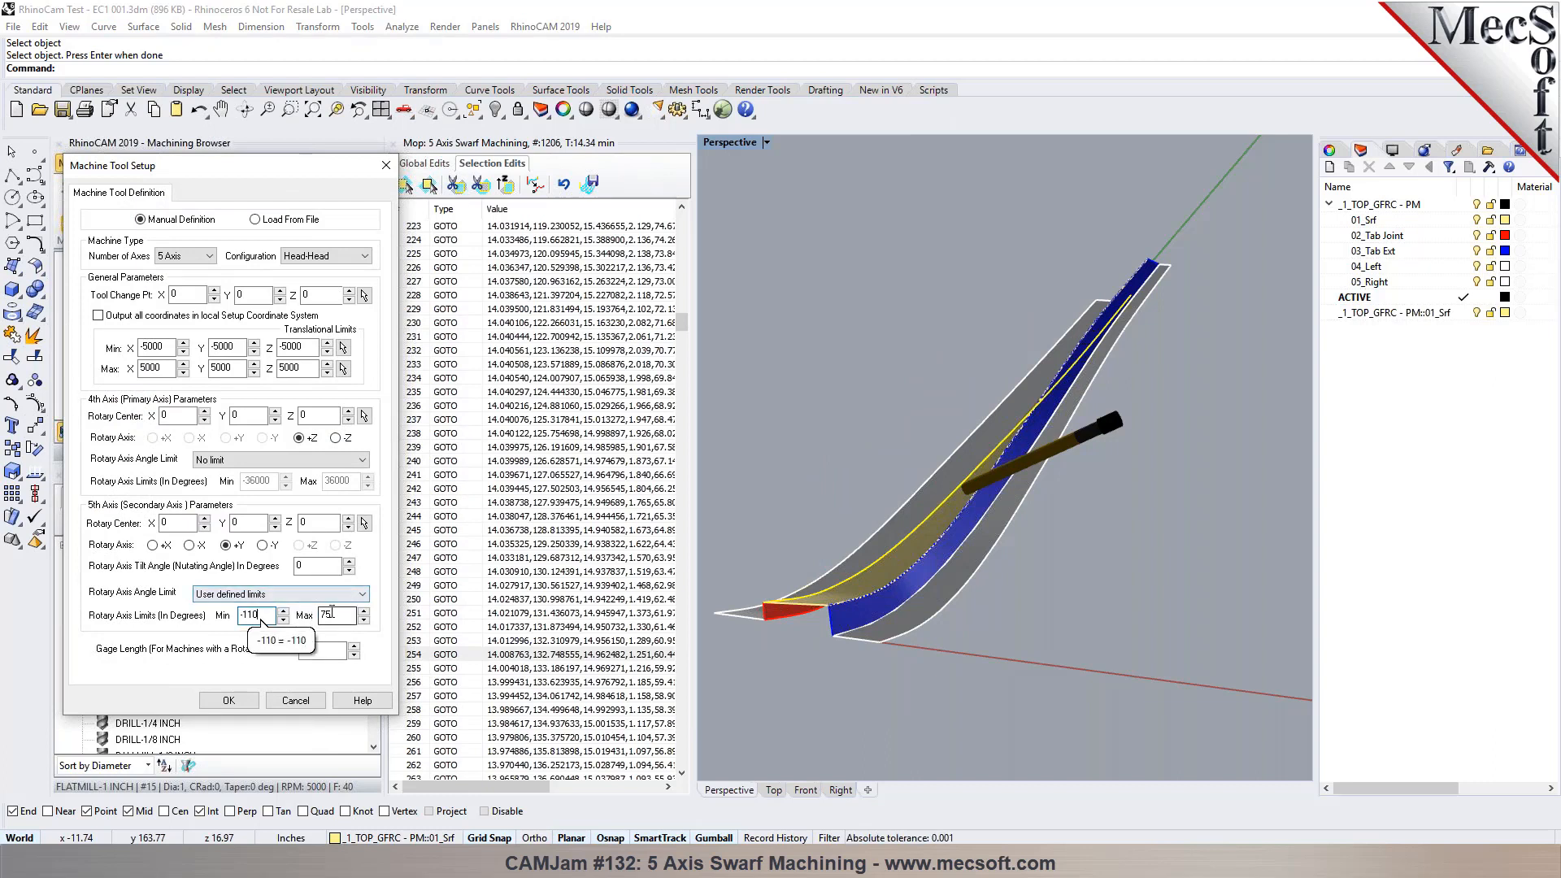
text(110)
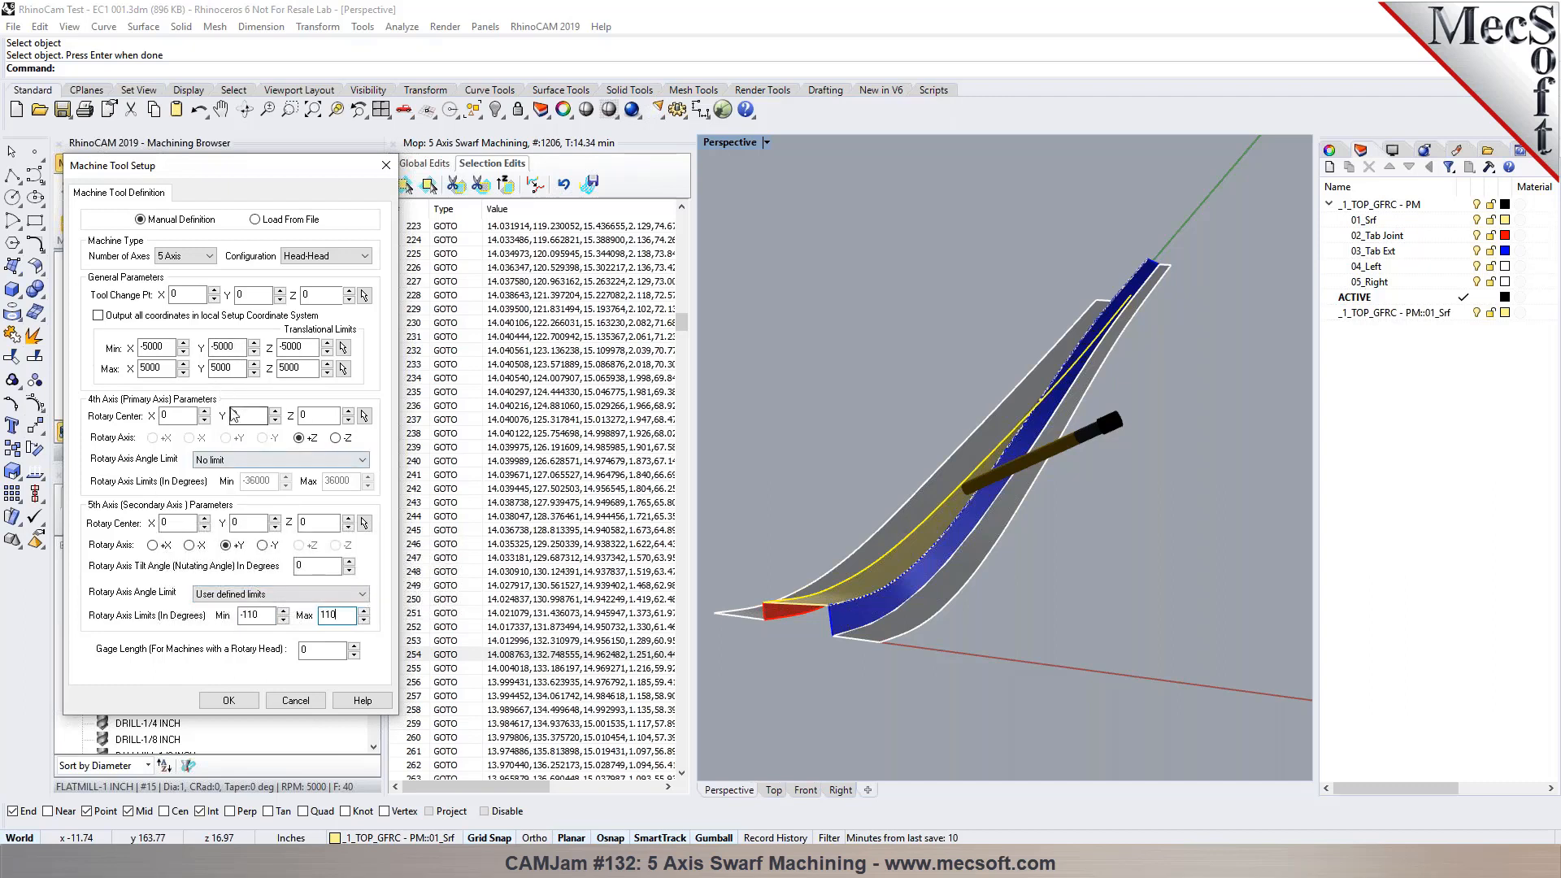
click(230, 700)
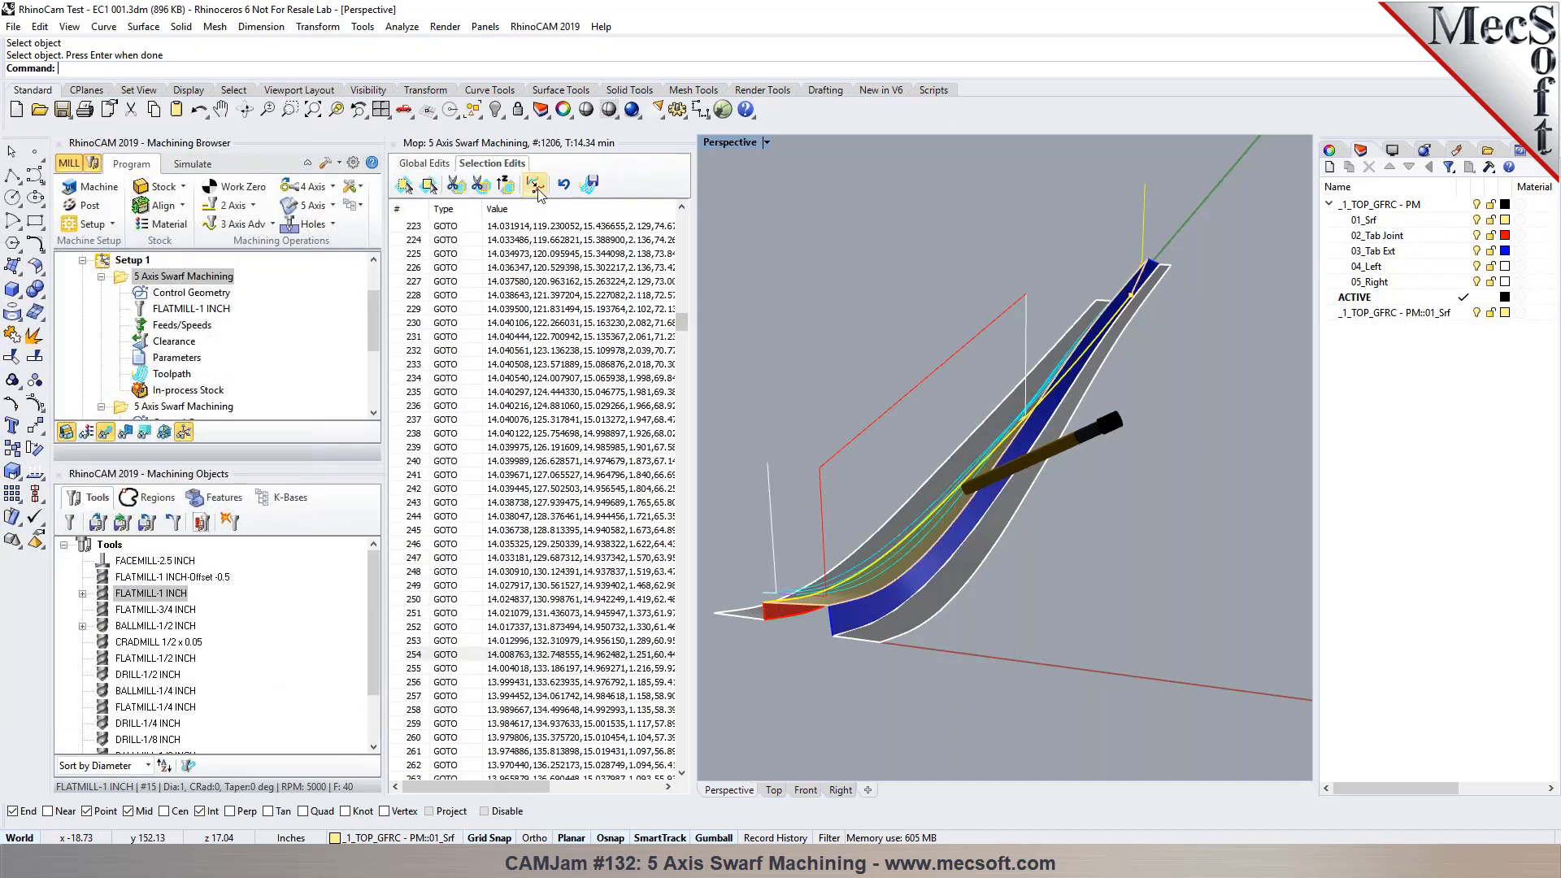
Step: Close the toolpath motion list and regenerate the first 5 Axis Swarf Machining operation
click(393, 145)
right_click(196, 282)
click(203, 290)
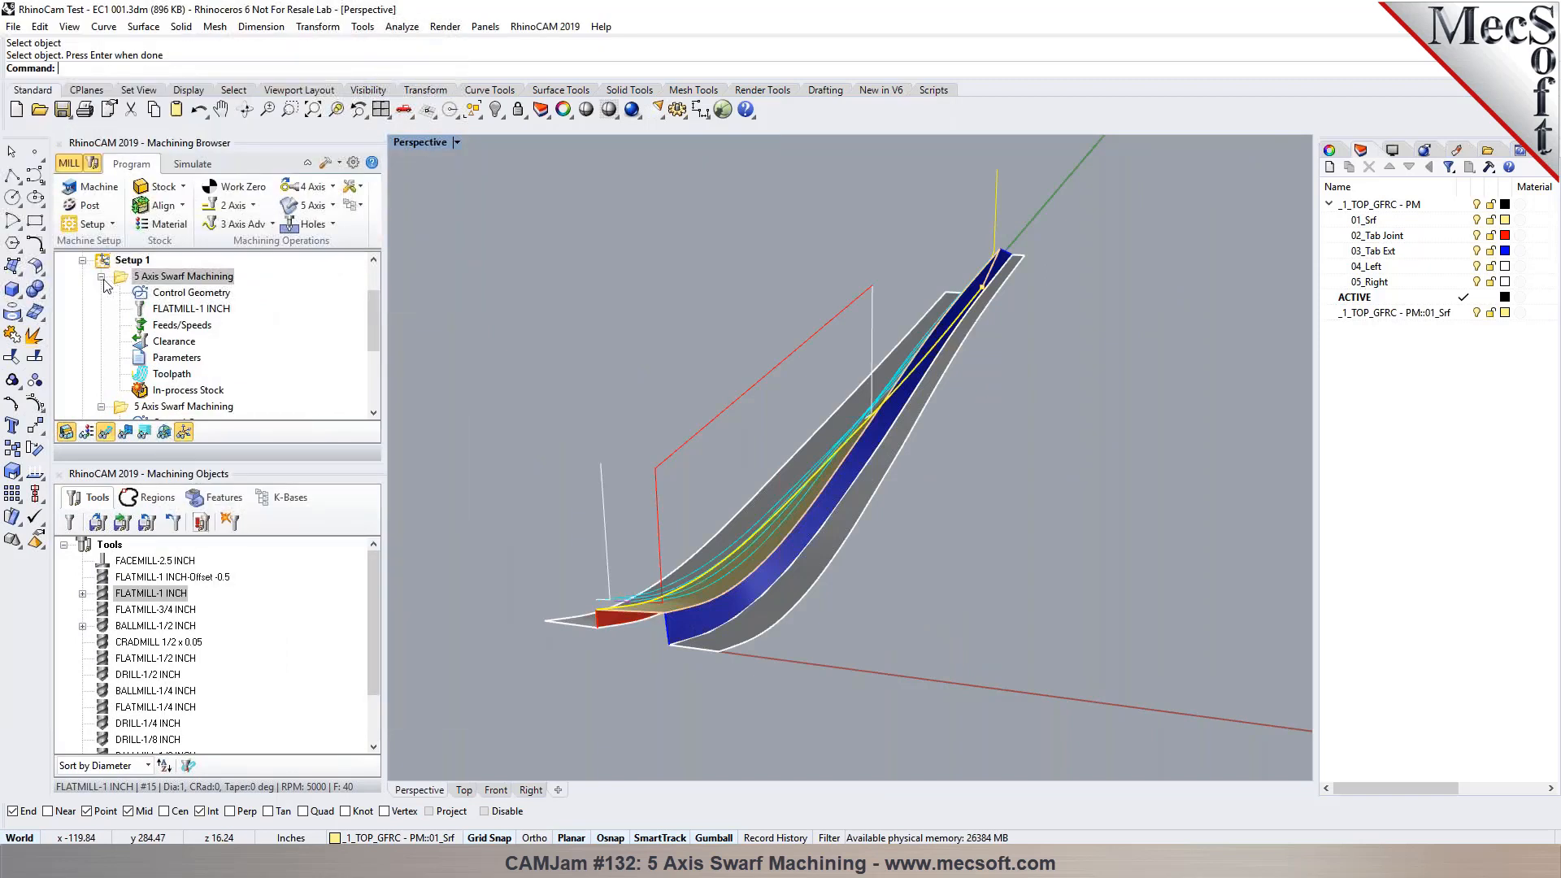
Step: Collapse the first swarf operation in the machining tree and save the part file
click(100, 277)
scroll(871, 478, down, 3)
scroll(839, 493, up, 4)
right_drag(558, 424, 618, 425)
click(101, 293)
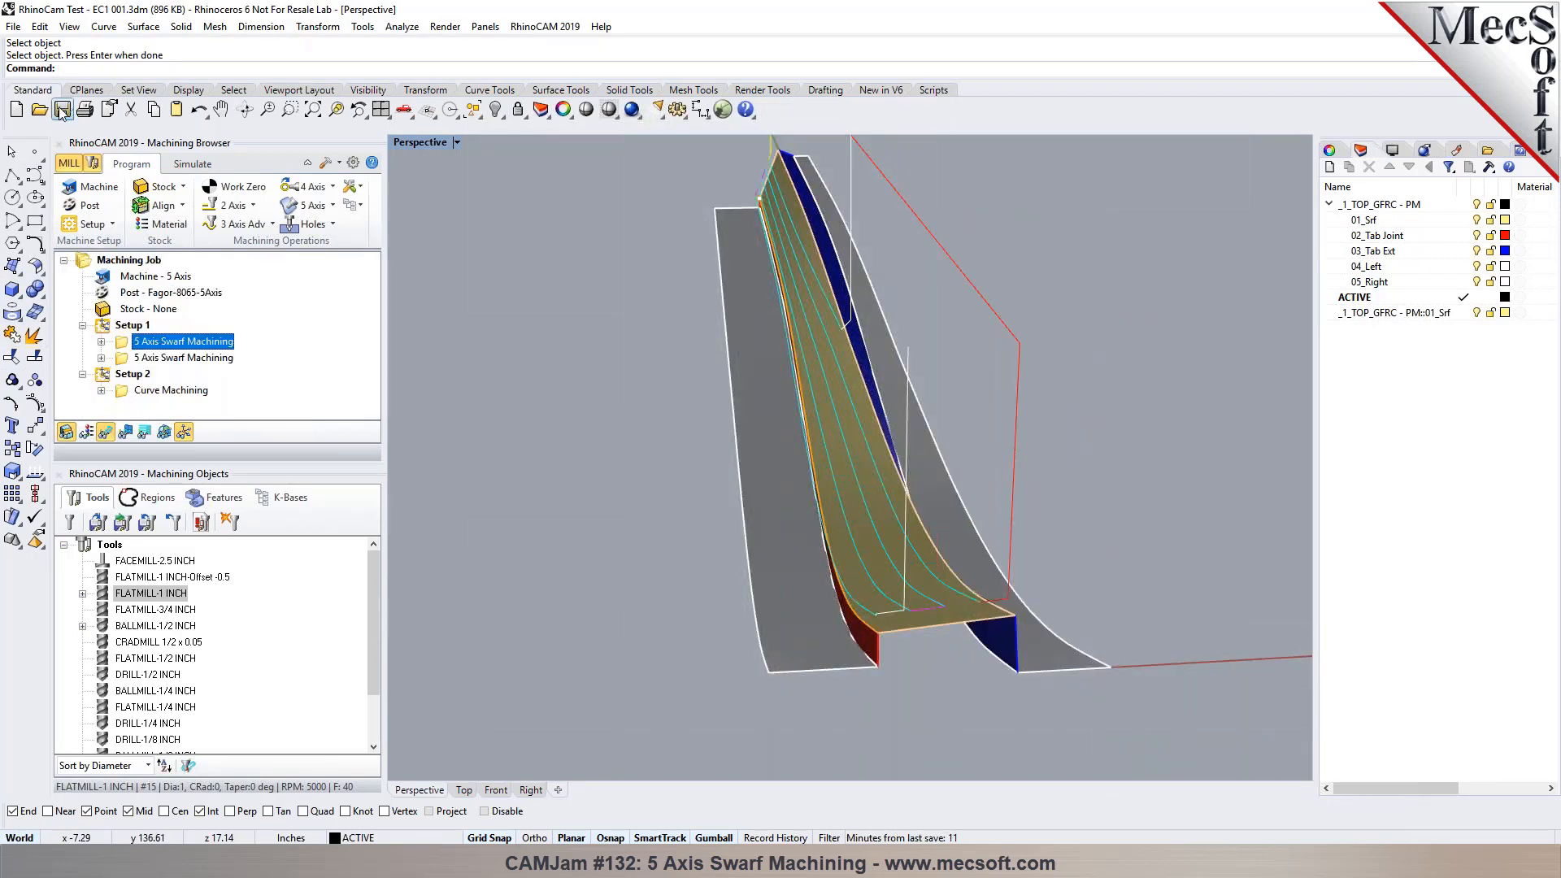
click(578, 348)
key(ctrl+s)
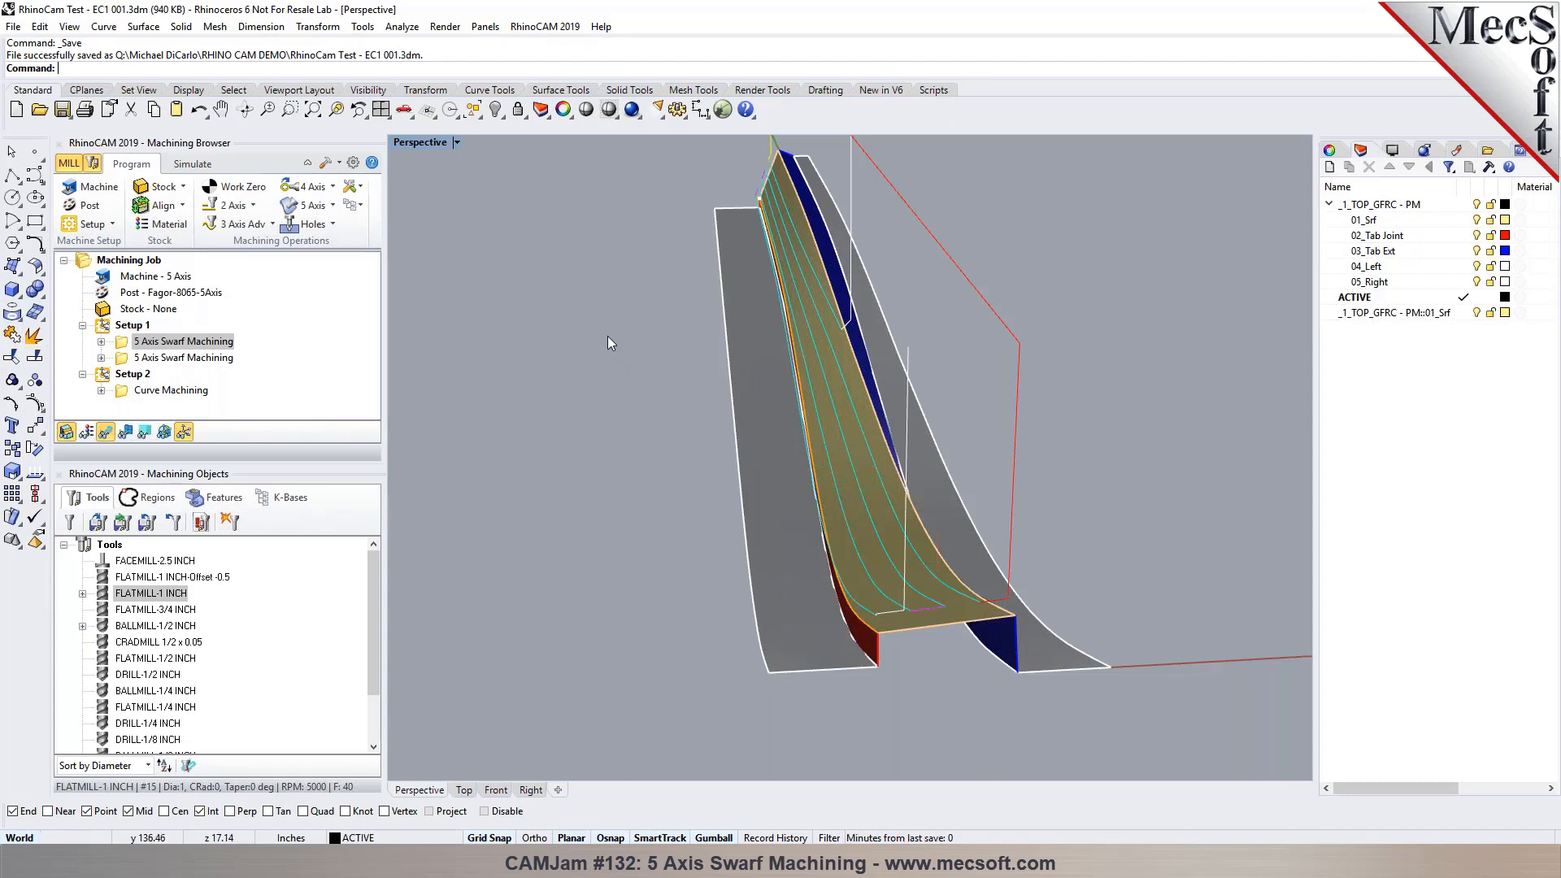
Step: Open the Fagor-8065-5Axis post-processor for editing, accept the file version conversion, and leave the post setup
click(89, 207)
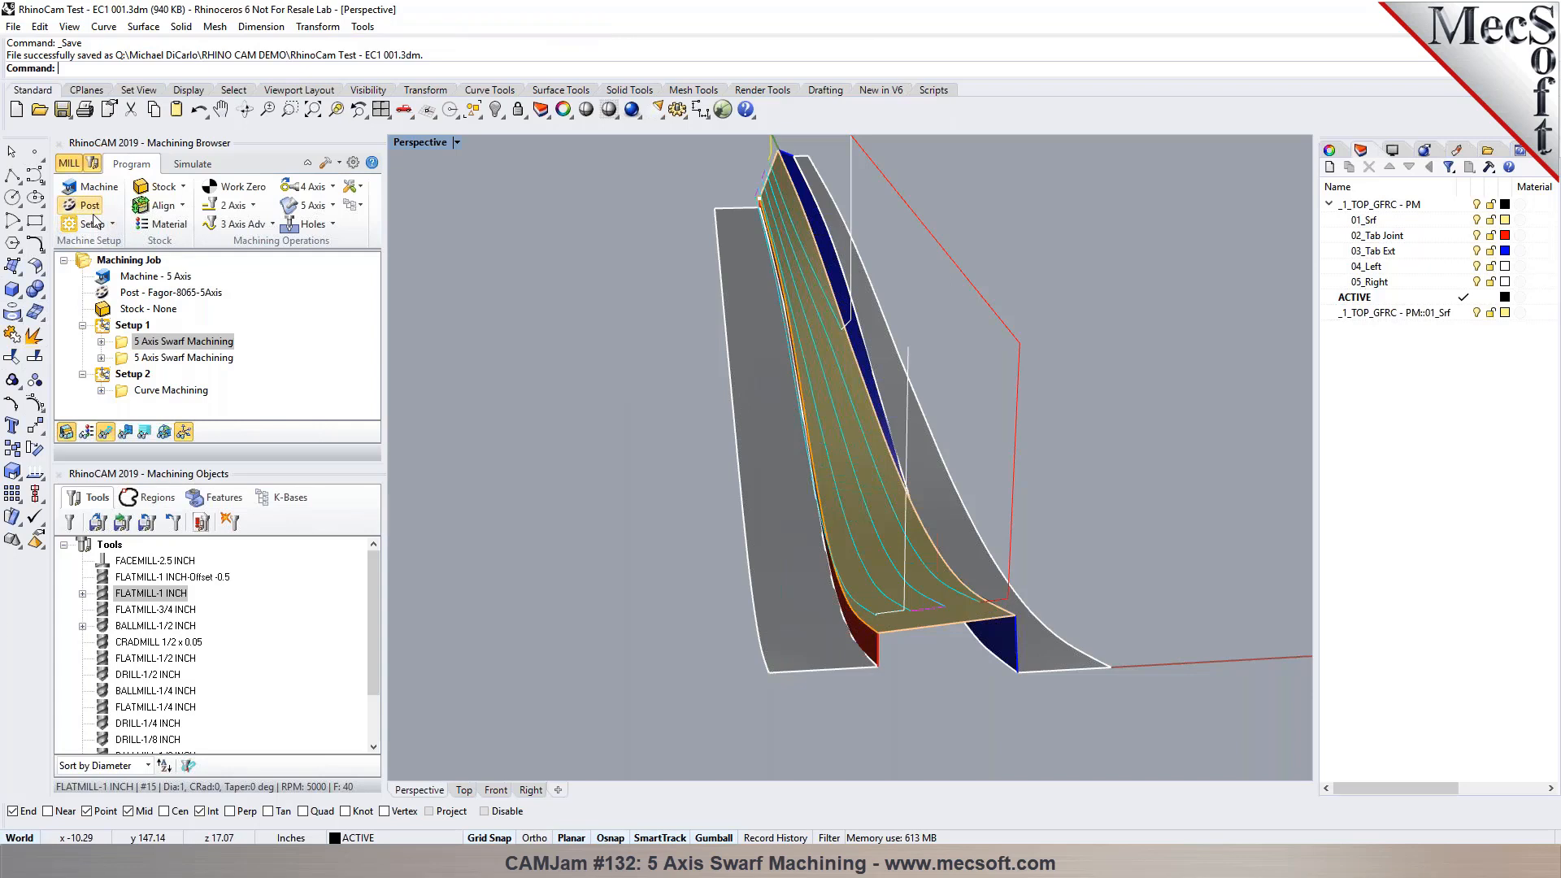
click(329, 234)
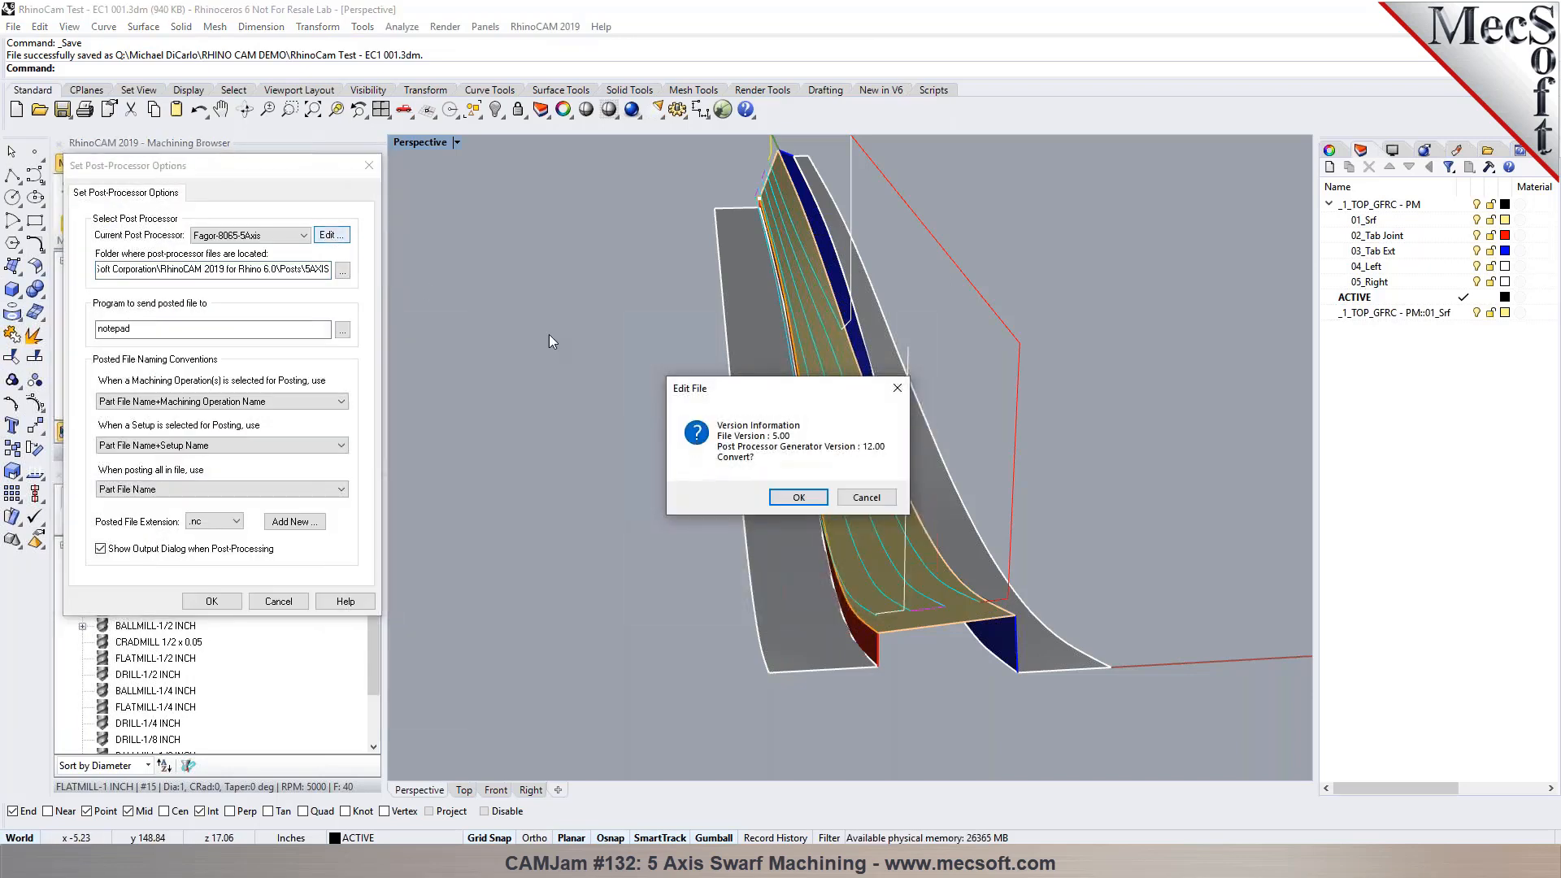
click(807, 499)
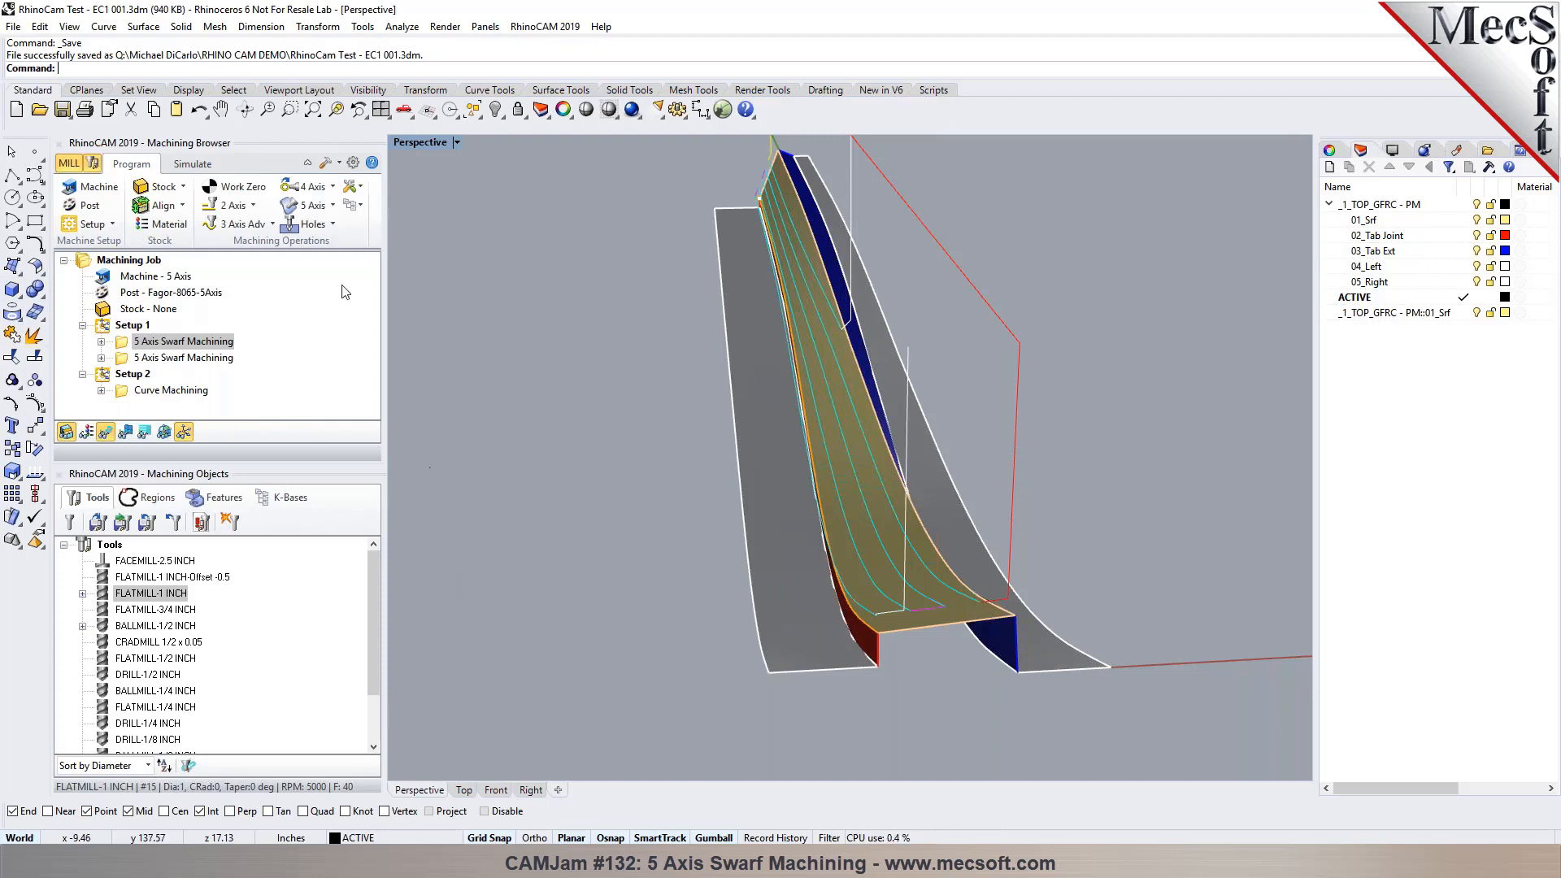
Step: Review the available 5 Axis machining methods, including Curve Projection
click(331, 205)
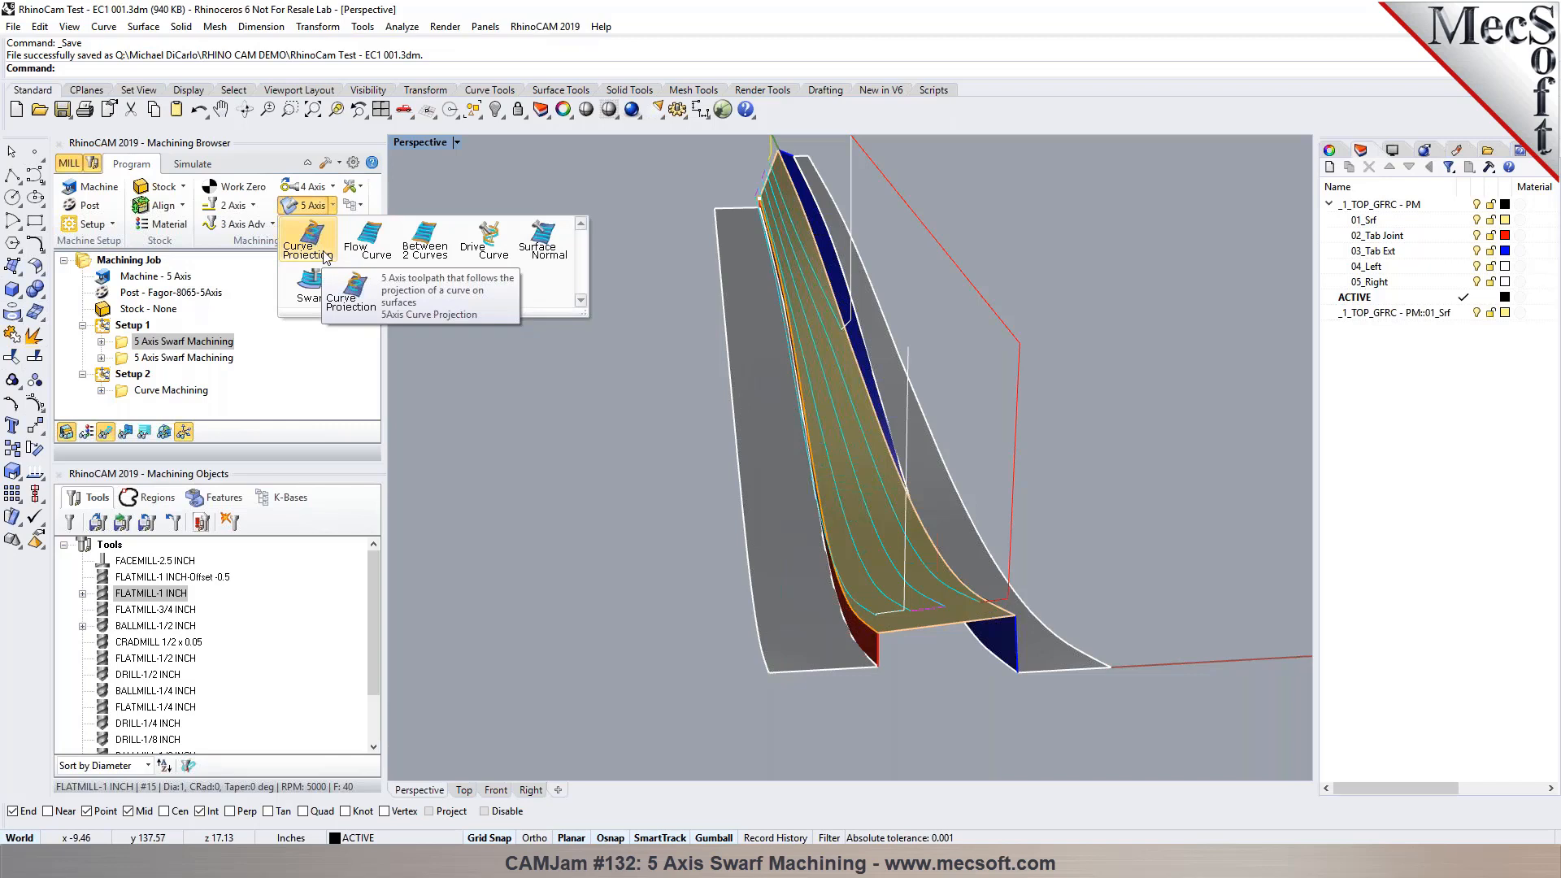
right_drag(612, 471, 736, 293)
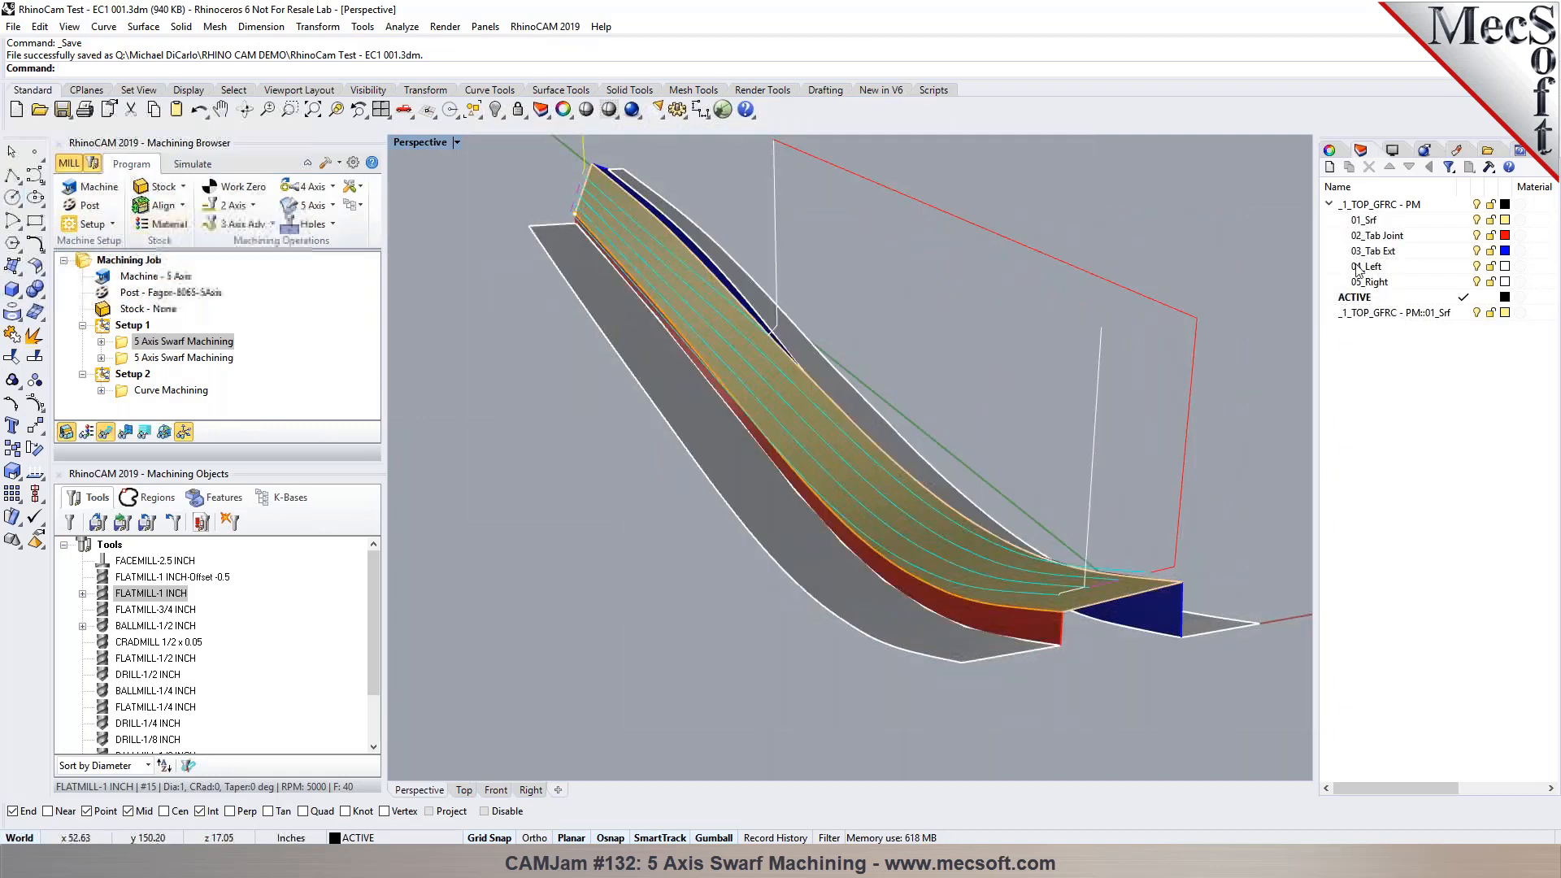
Step: Add a new layer after _1_TOP_GFRC - PM::01_Srf, make it current, and select the Machining Job to hide the toolpath
click(1371, 312)
click(1330, 167)
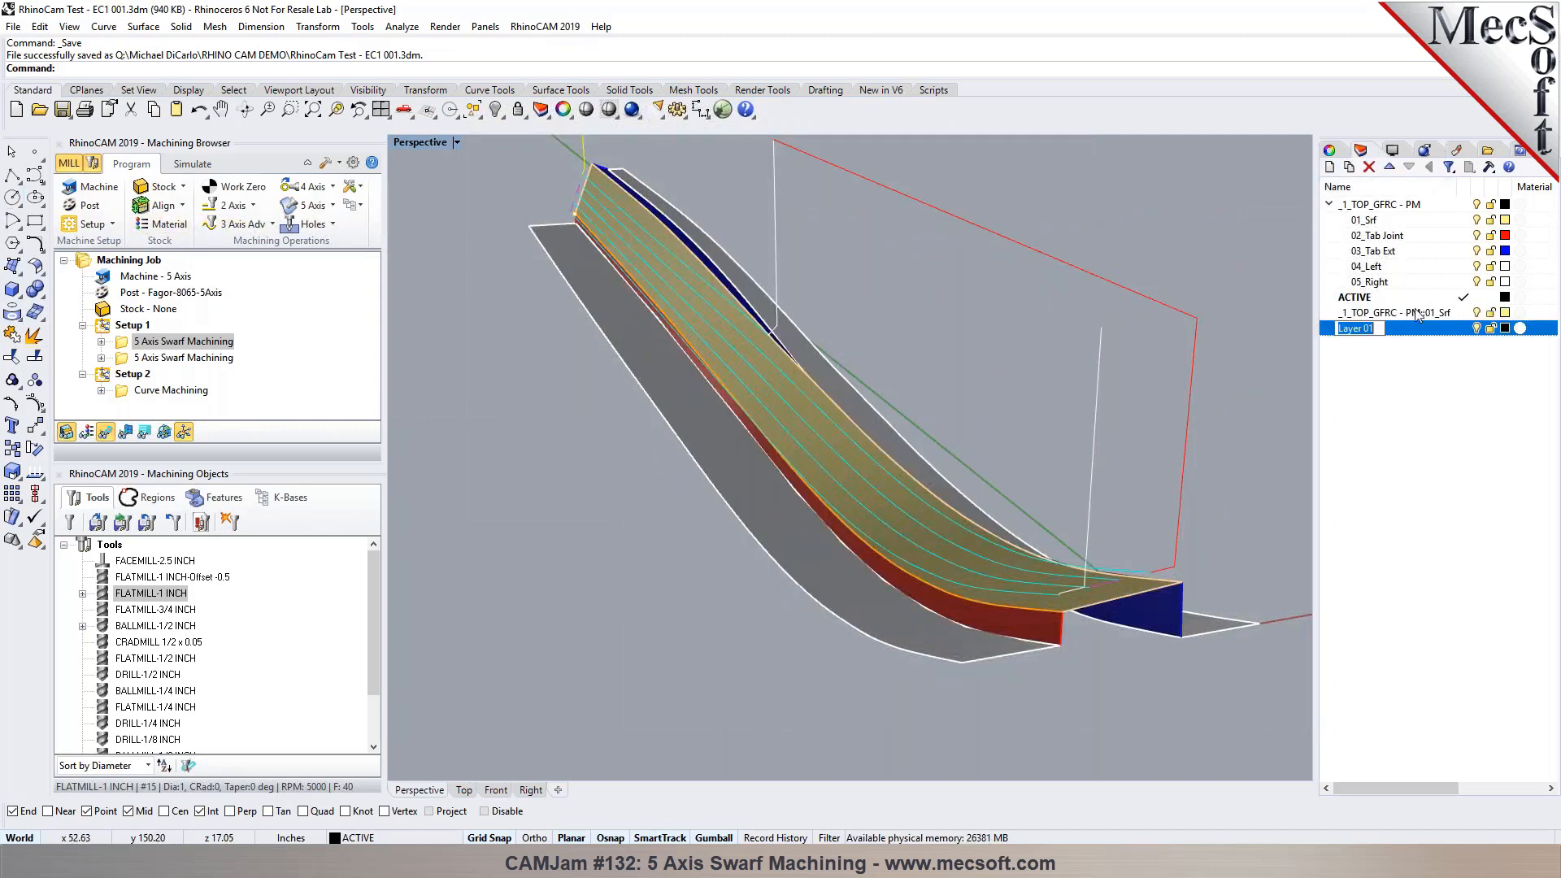
click(1464, 328)
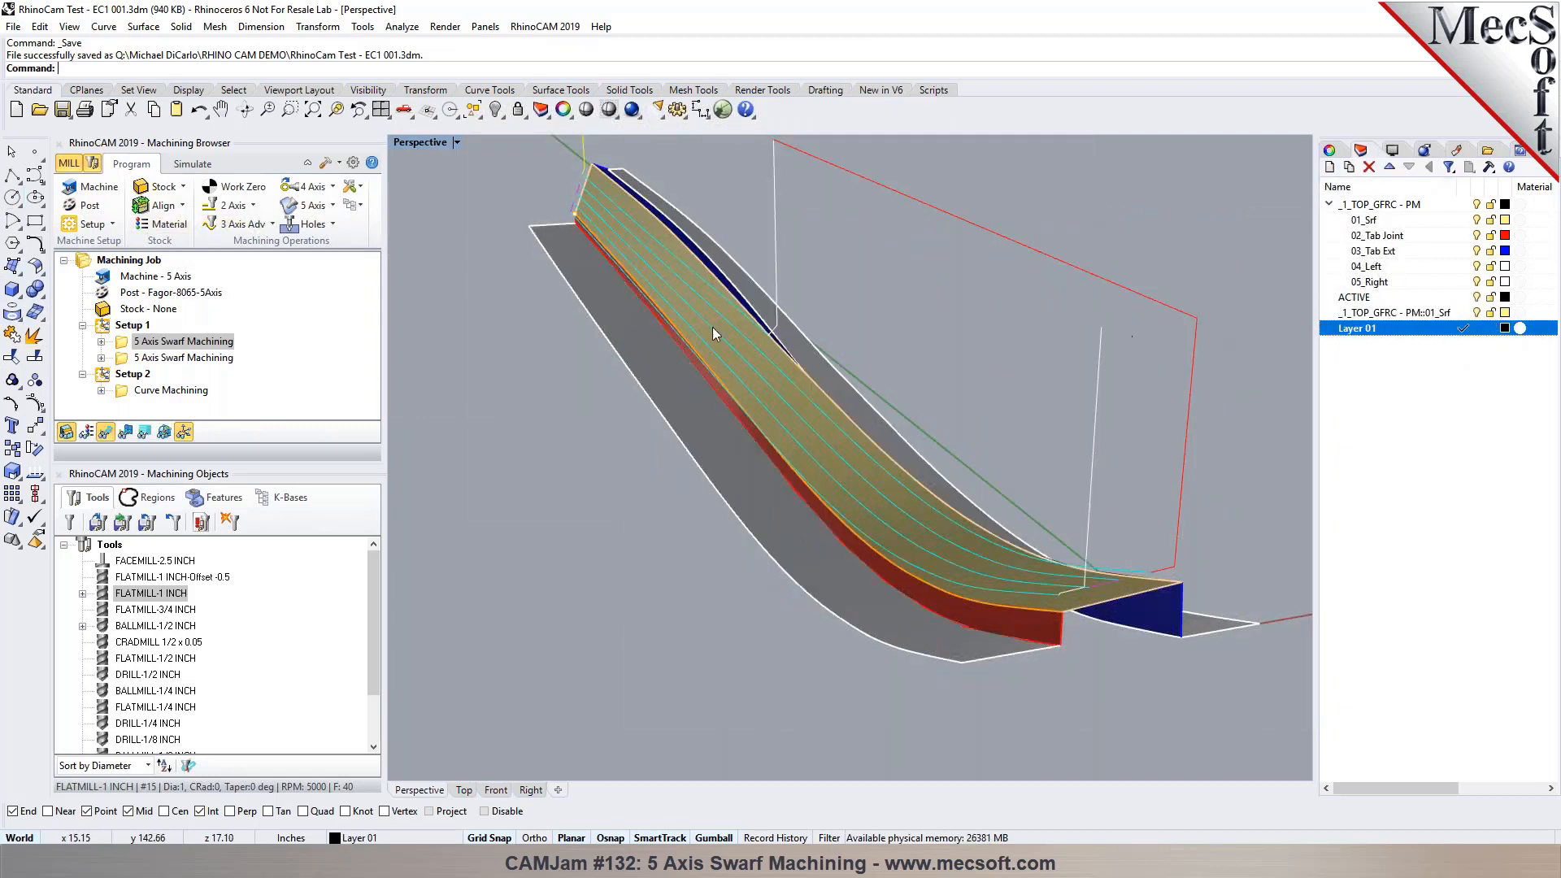
click(116, 261)
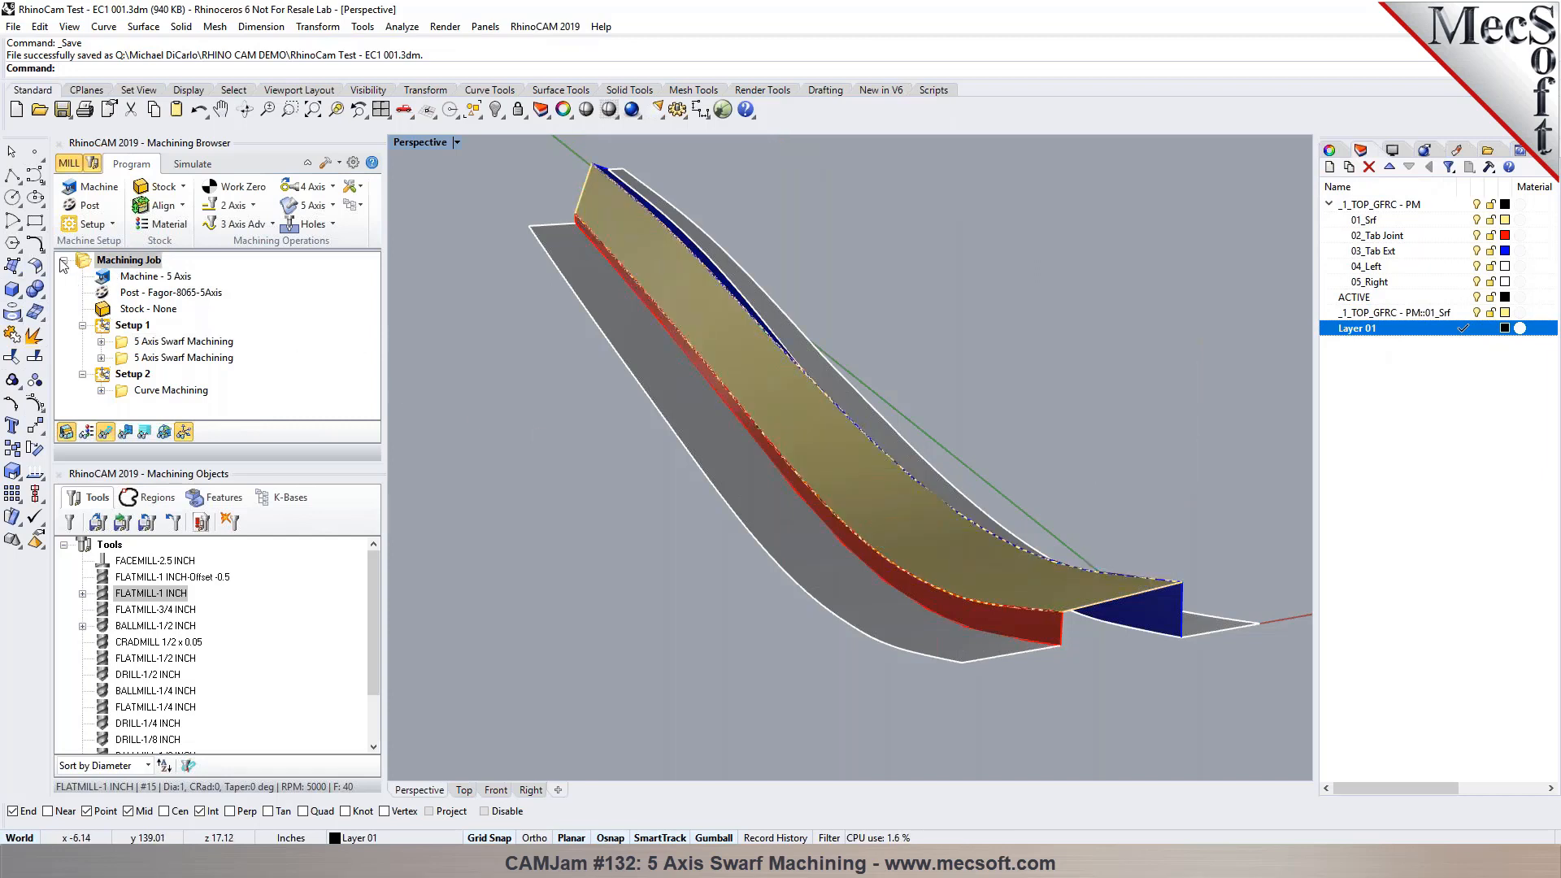
Step: Draw a wavy degree-3 control-point curve over the yellow surface from its upper corner to its lower end
click(35, 175)
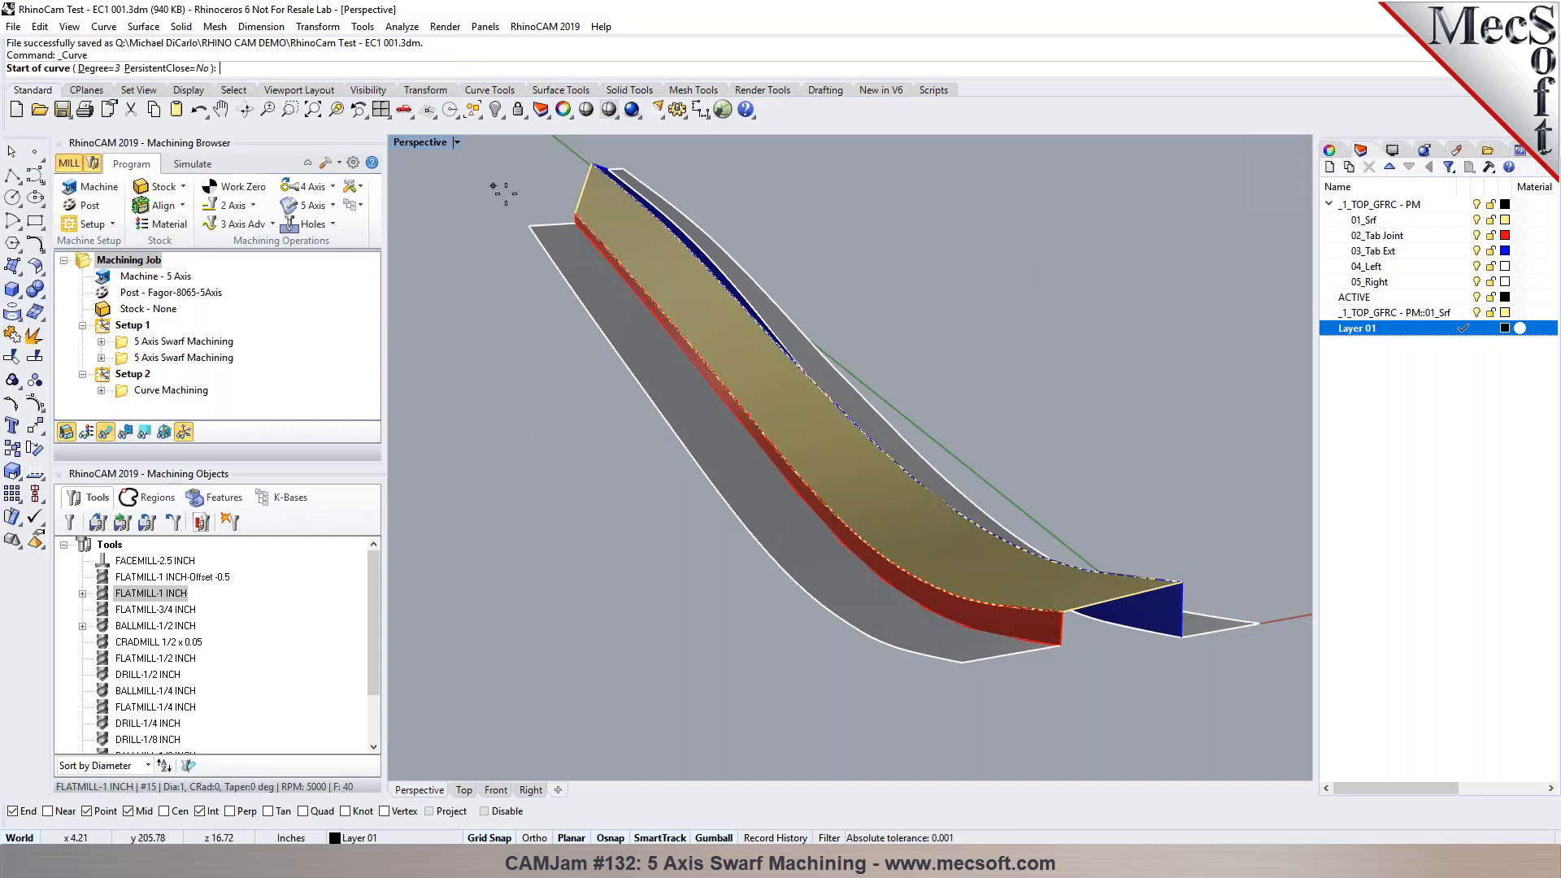
click(593, 166)
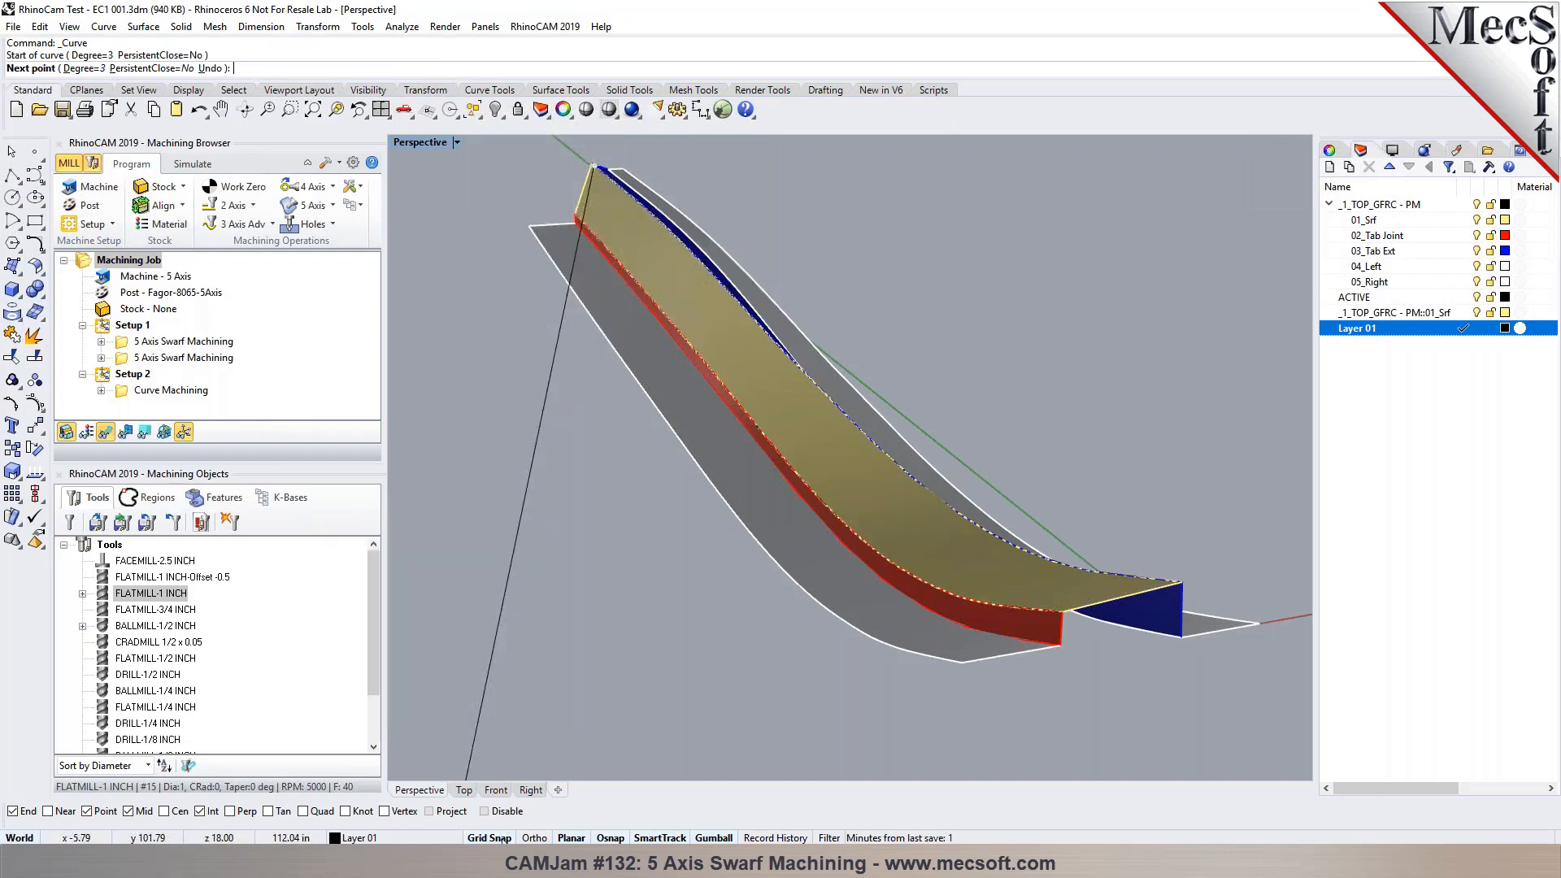
click(617, 243)
click(690, 301)
click(822, 415)
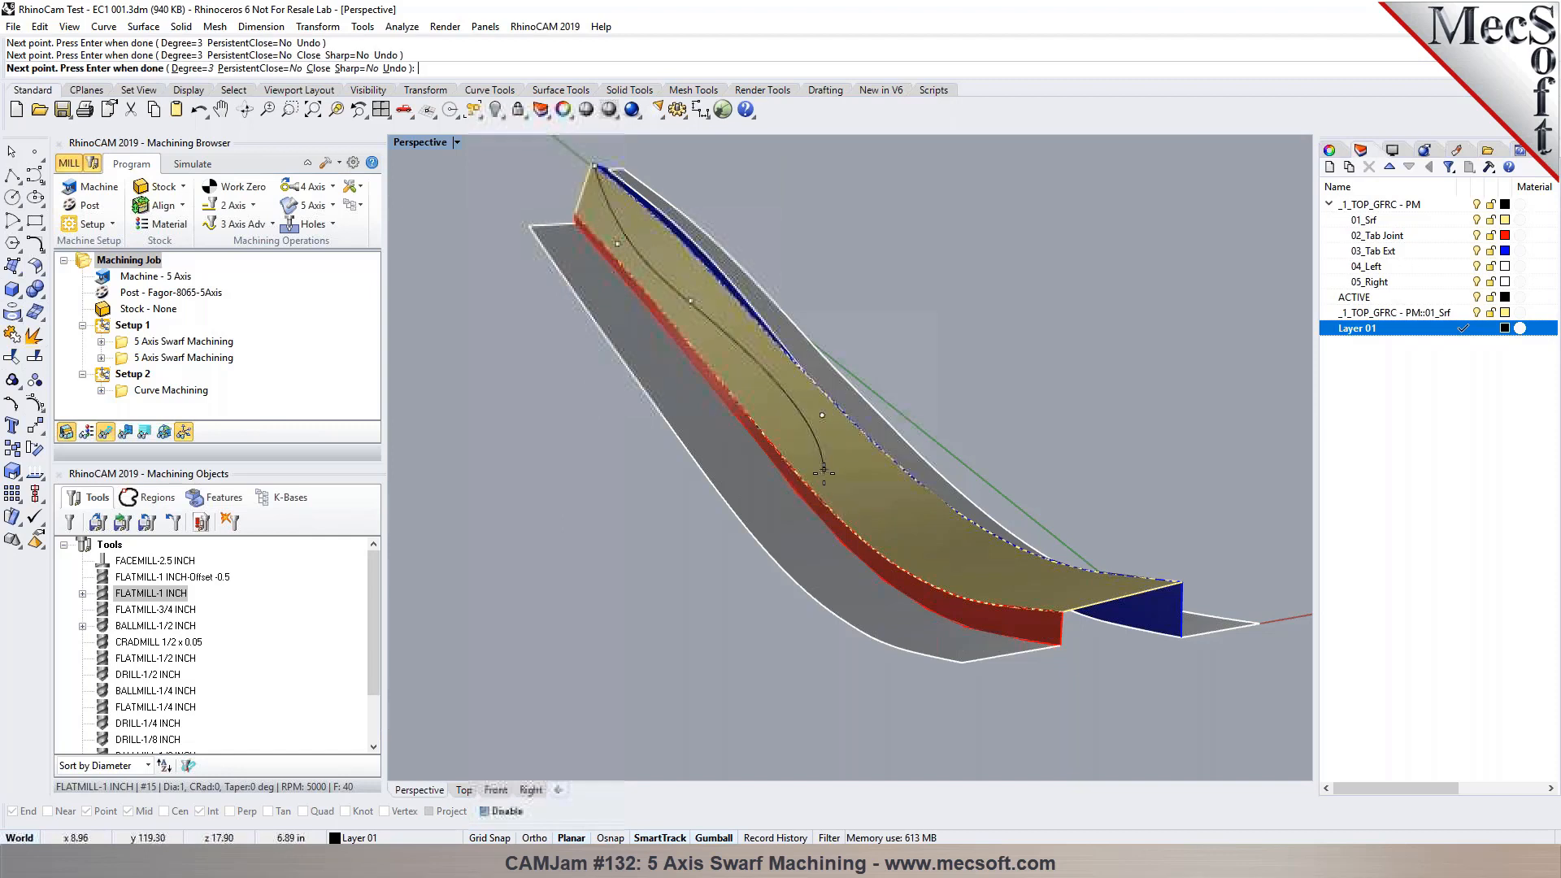
click(917, 561)
right_click(1067, 592)
right_drag(1066, 592, 938, 538)
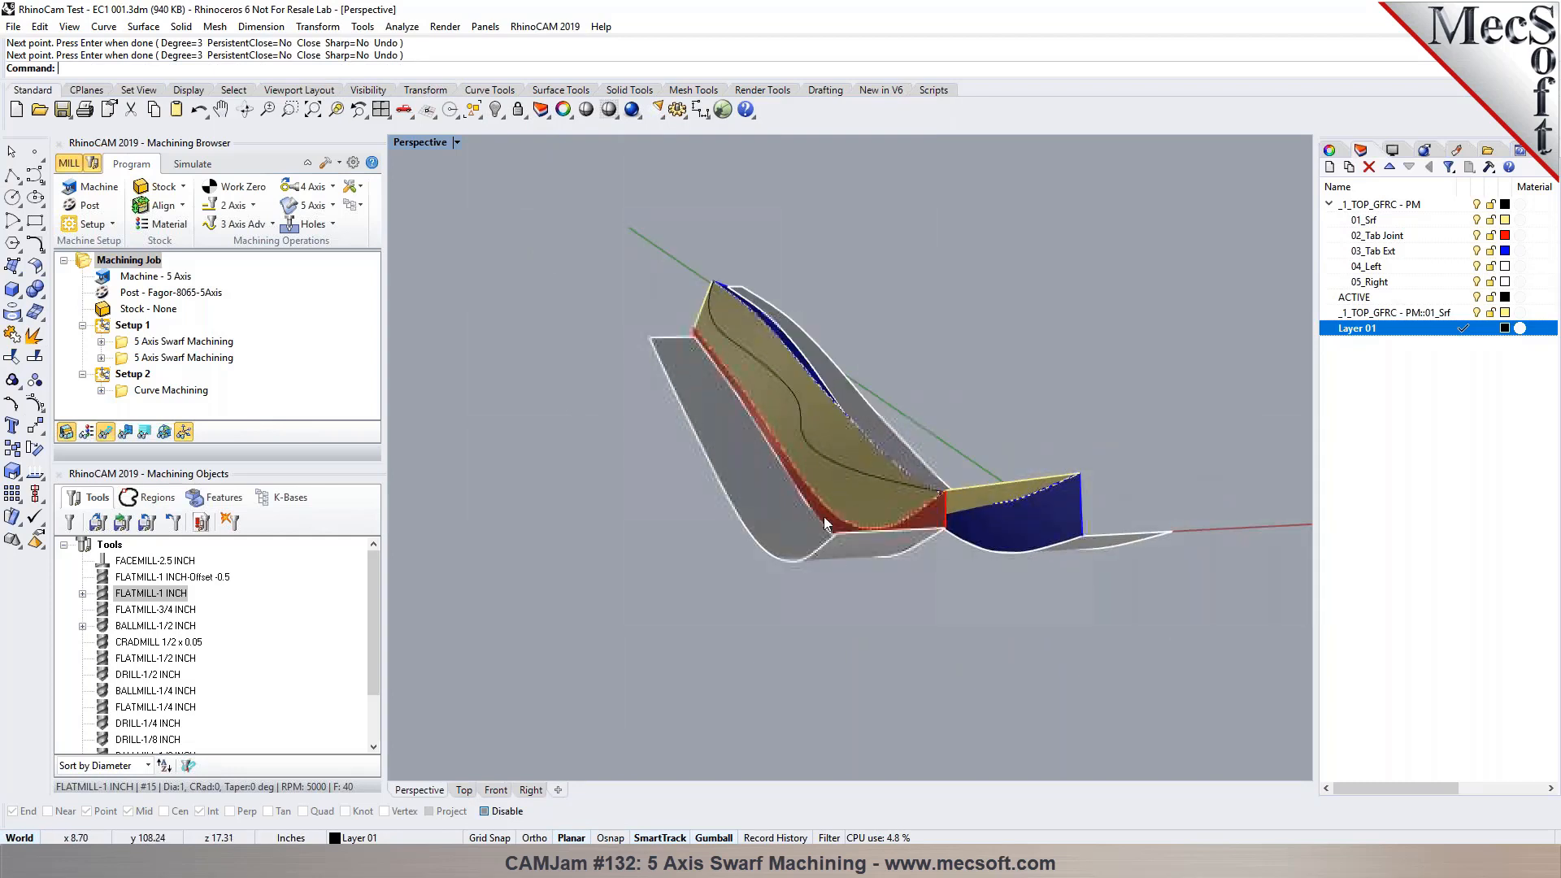
right_drag(531, 531, 540, 549)
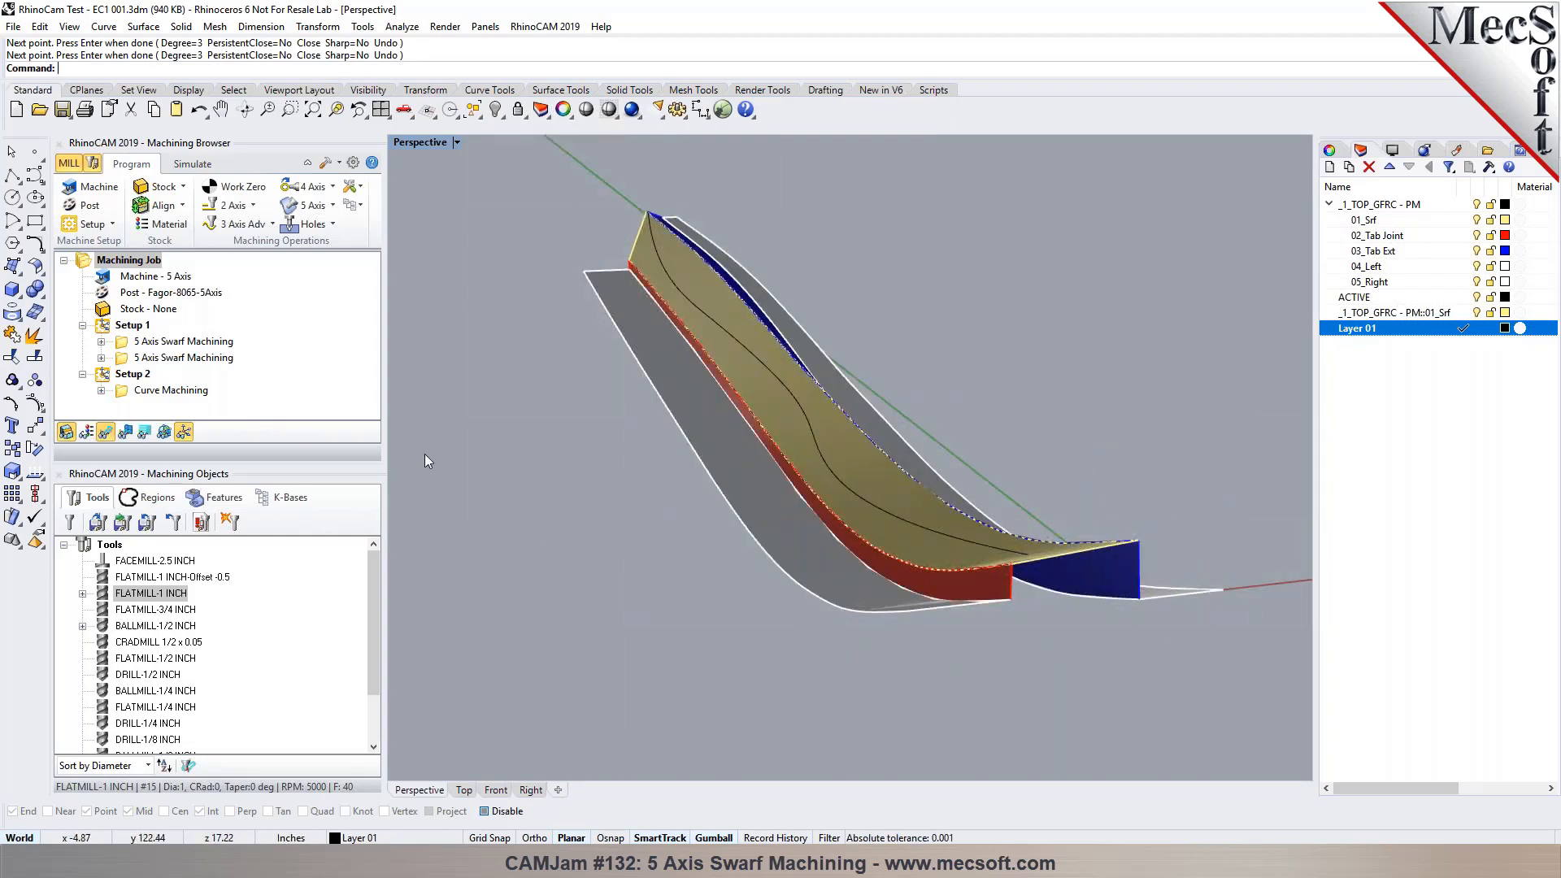
right_drag(745, 452, 797, 442)
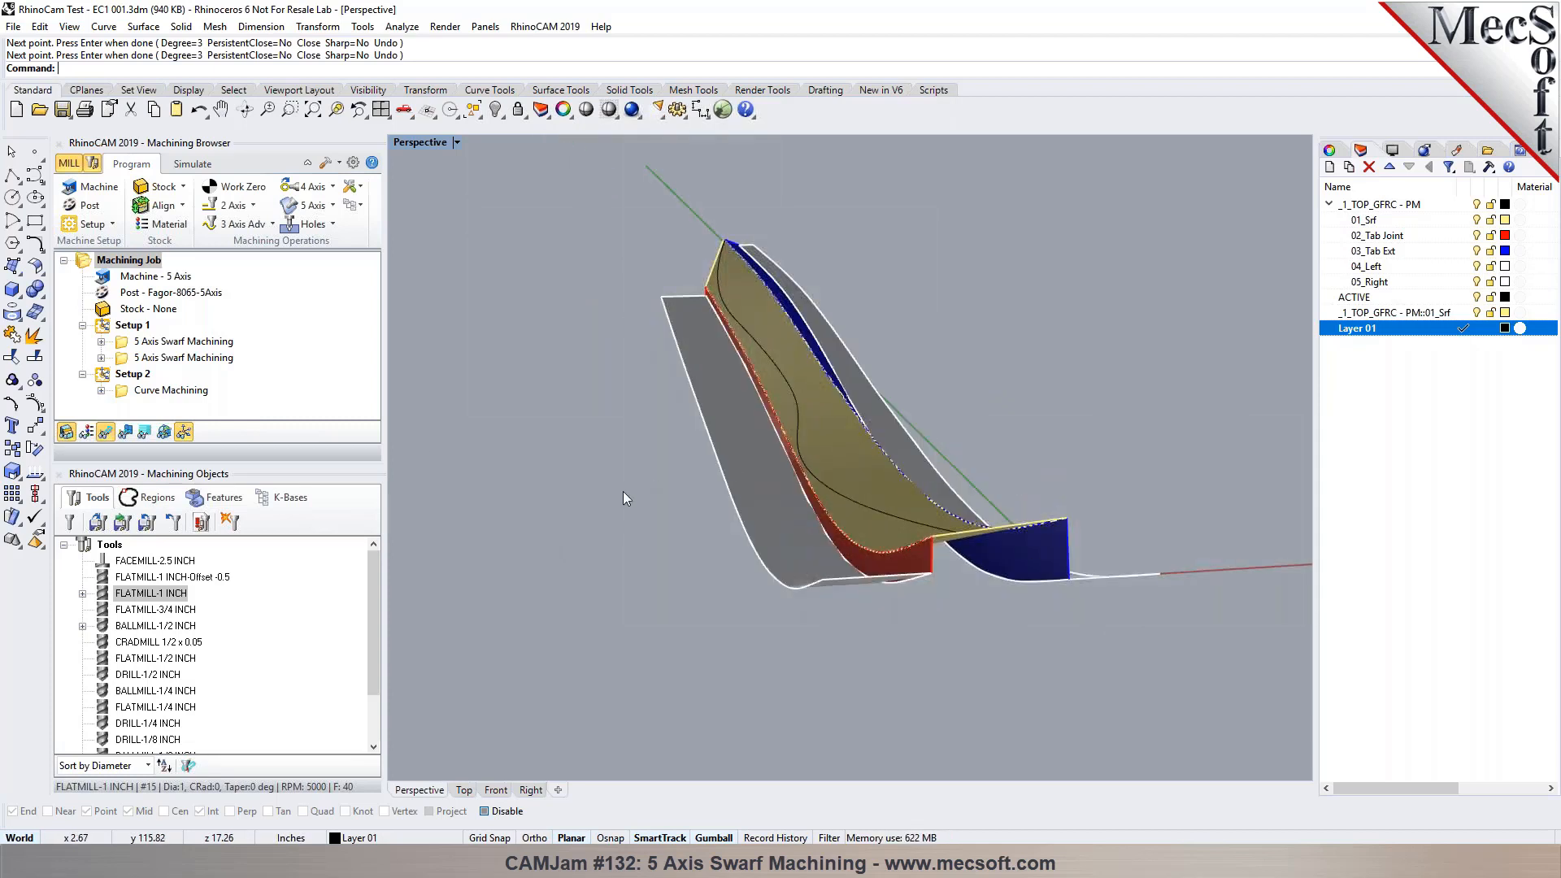
Step: Project the wavy curve onto the yellow surface along the construction plane's Z direction
key(Return)
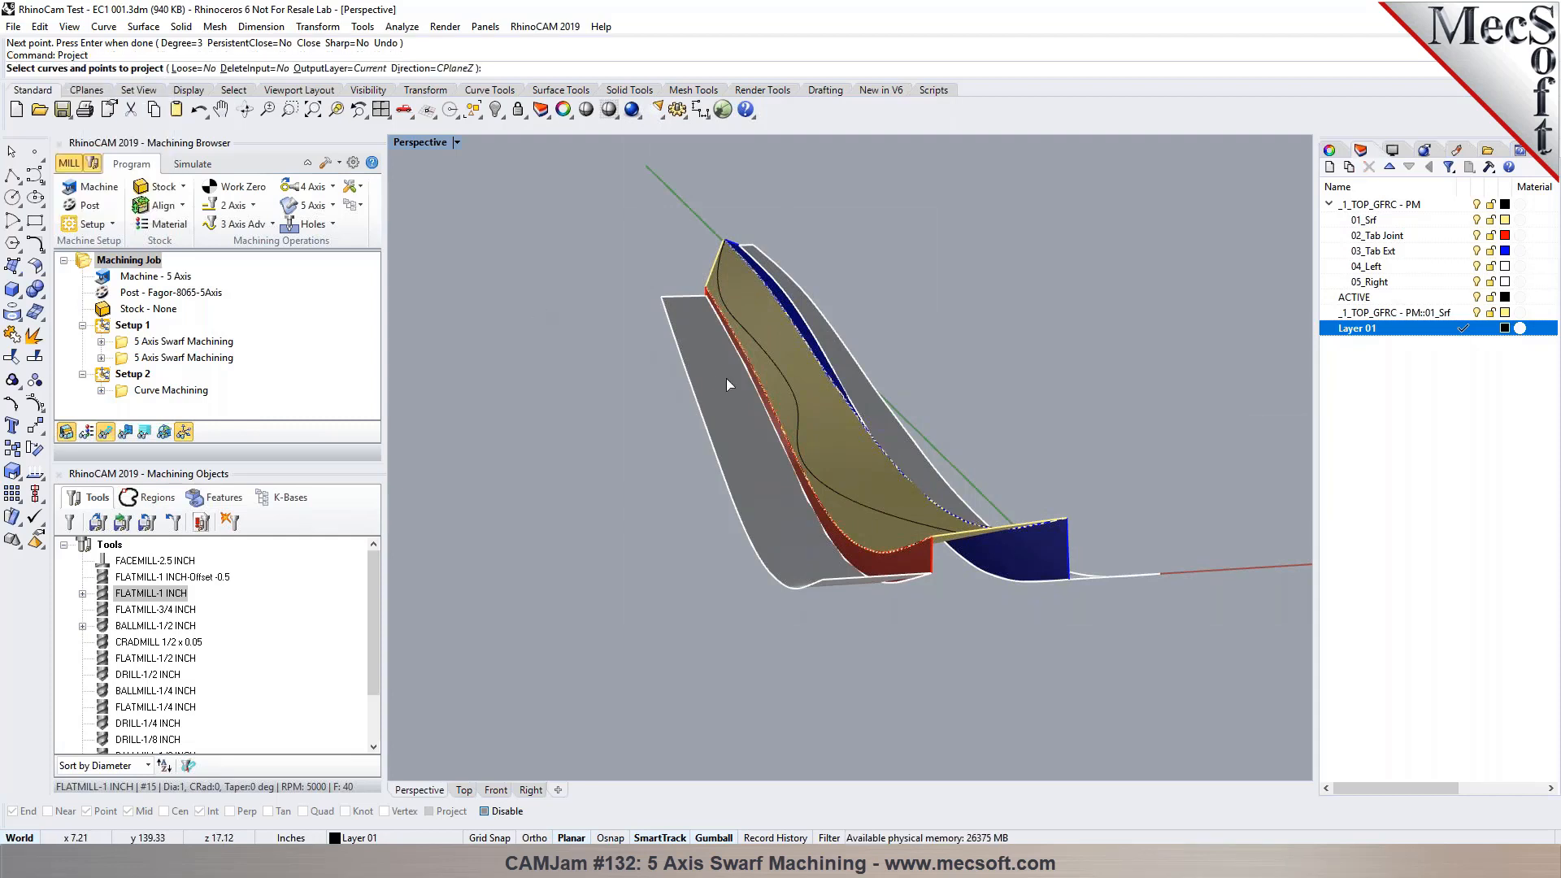
click(780, 377)
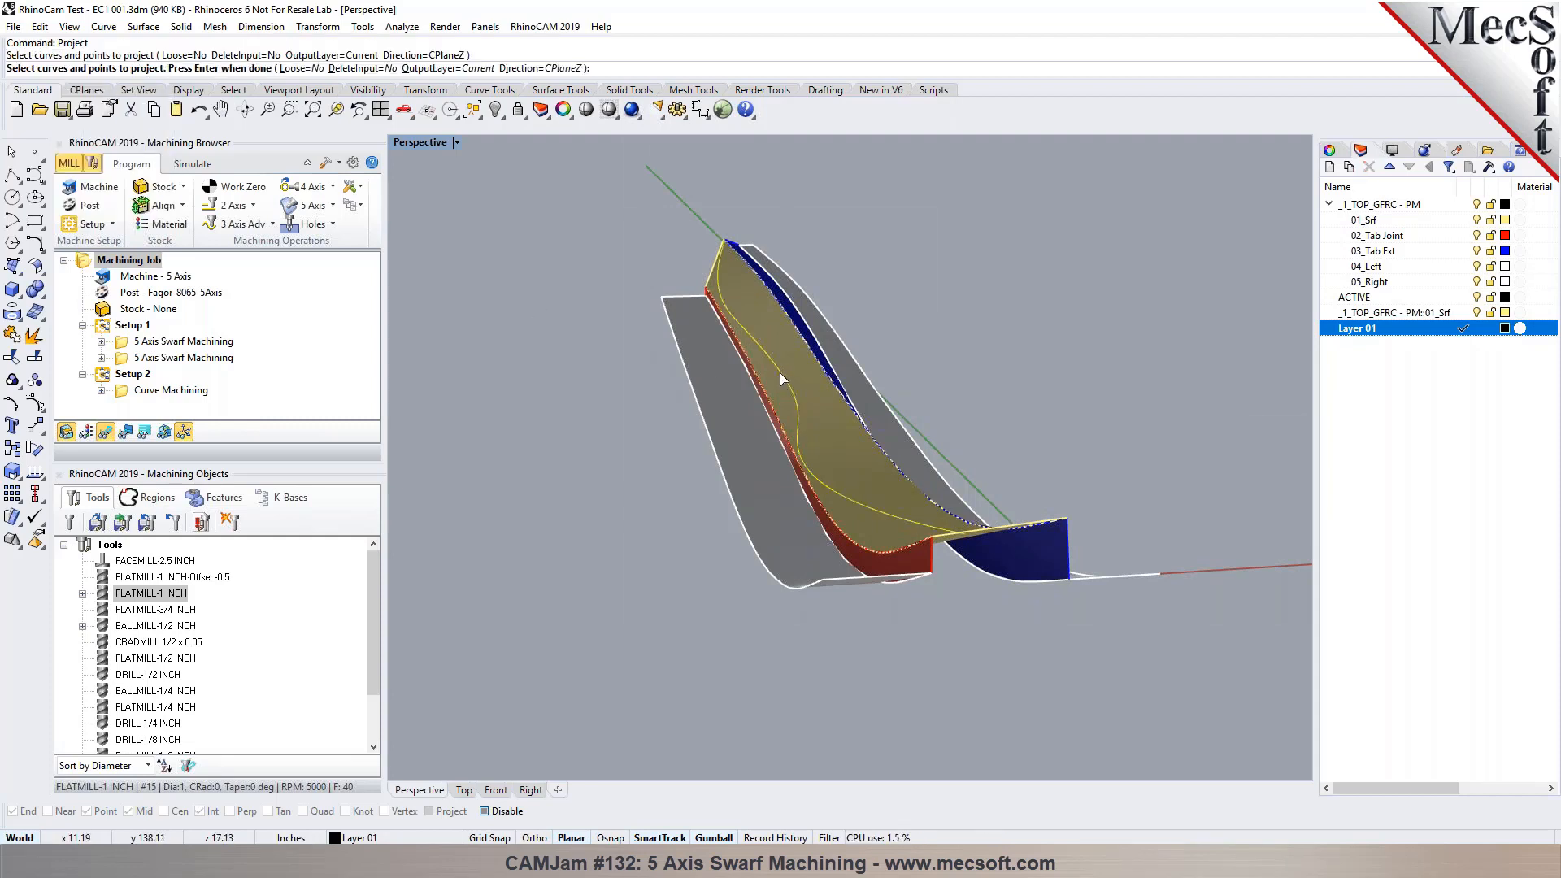
key(Return)
click(817, 387)
key(Return)
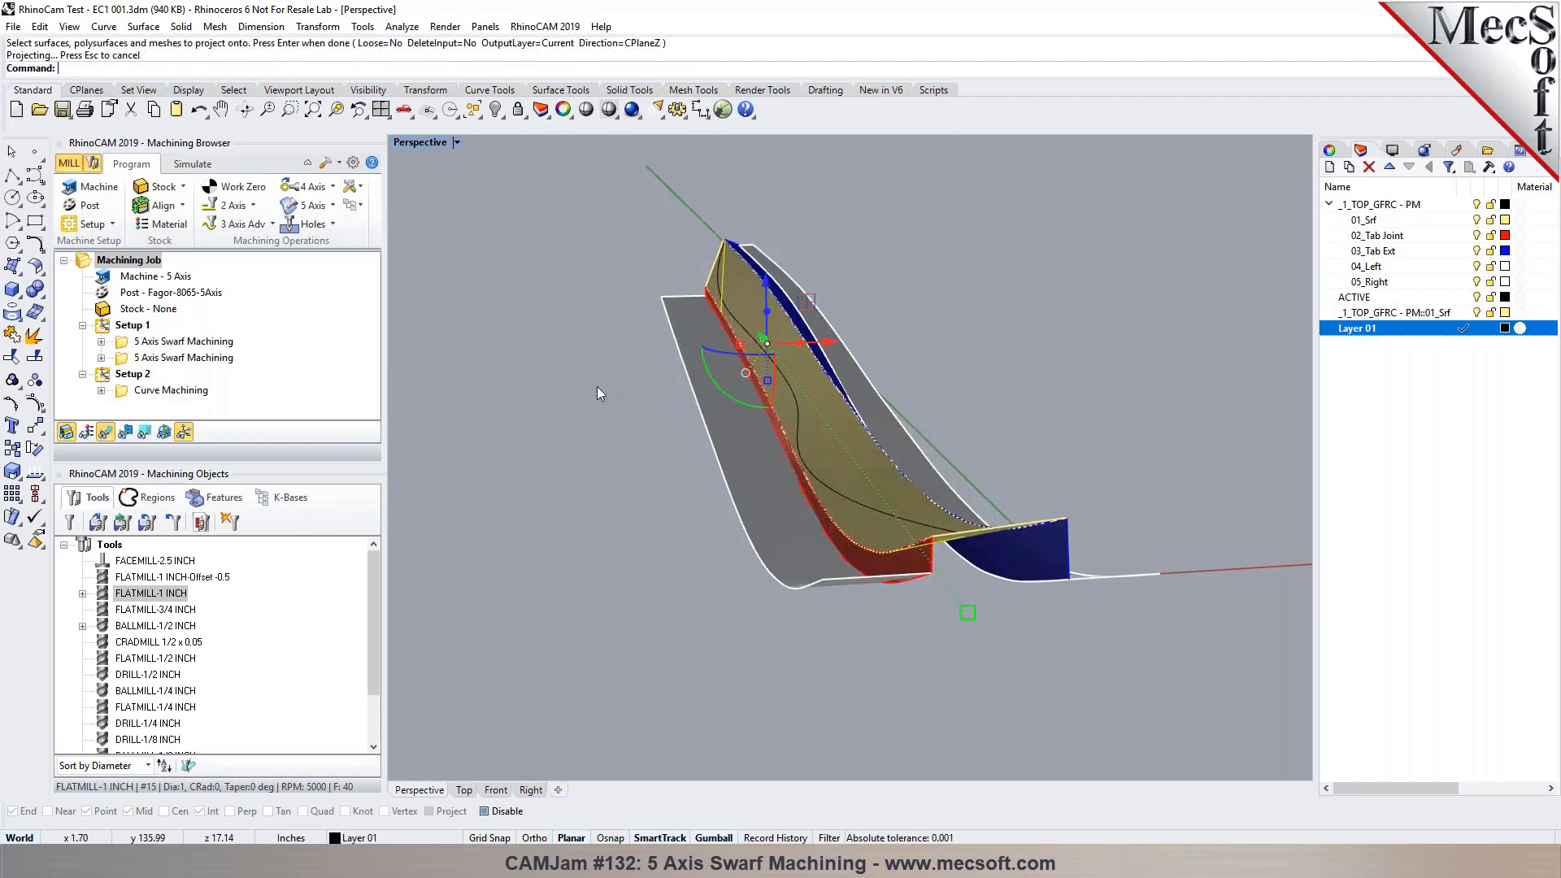
Step: Undo the curve projection and delete the original wavy curve
scroll(837, 439, up, 3)
mouse_move(834, 437)
right_down()
mouse_move(794, 432)
mouse_move(808, 450)
right_up()
click(715, 446)
key(ctrl+z)
right_drag(904, 506, 1016, 505)
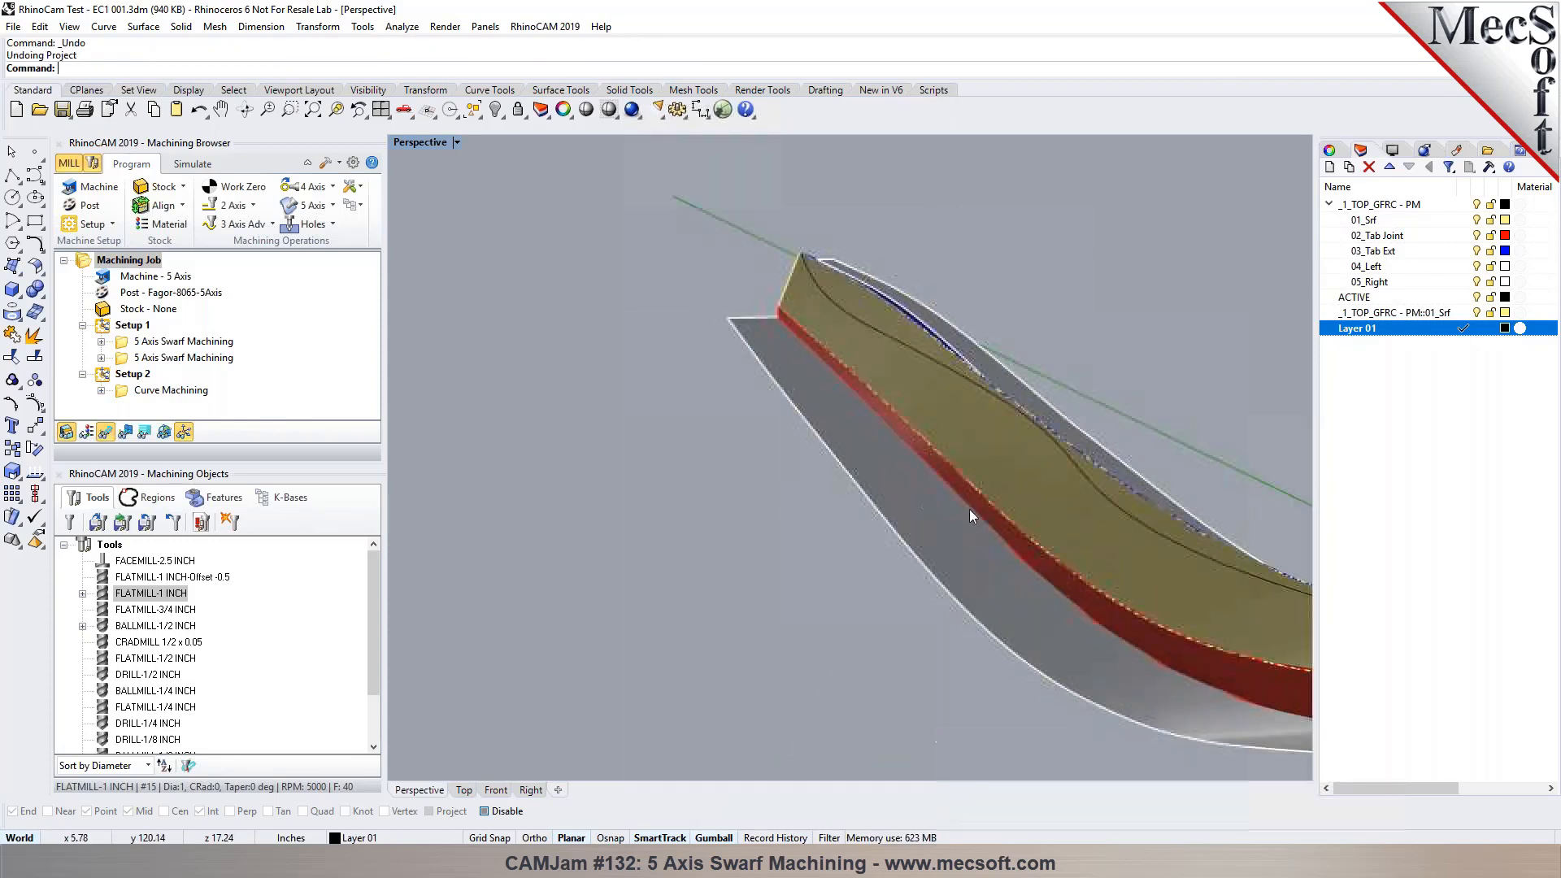
click(1071, 462)
key(Delete)
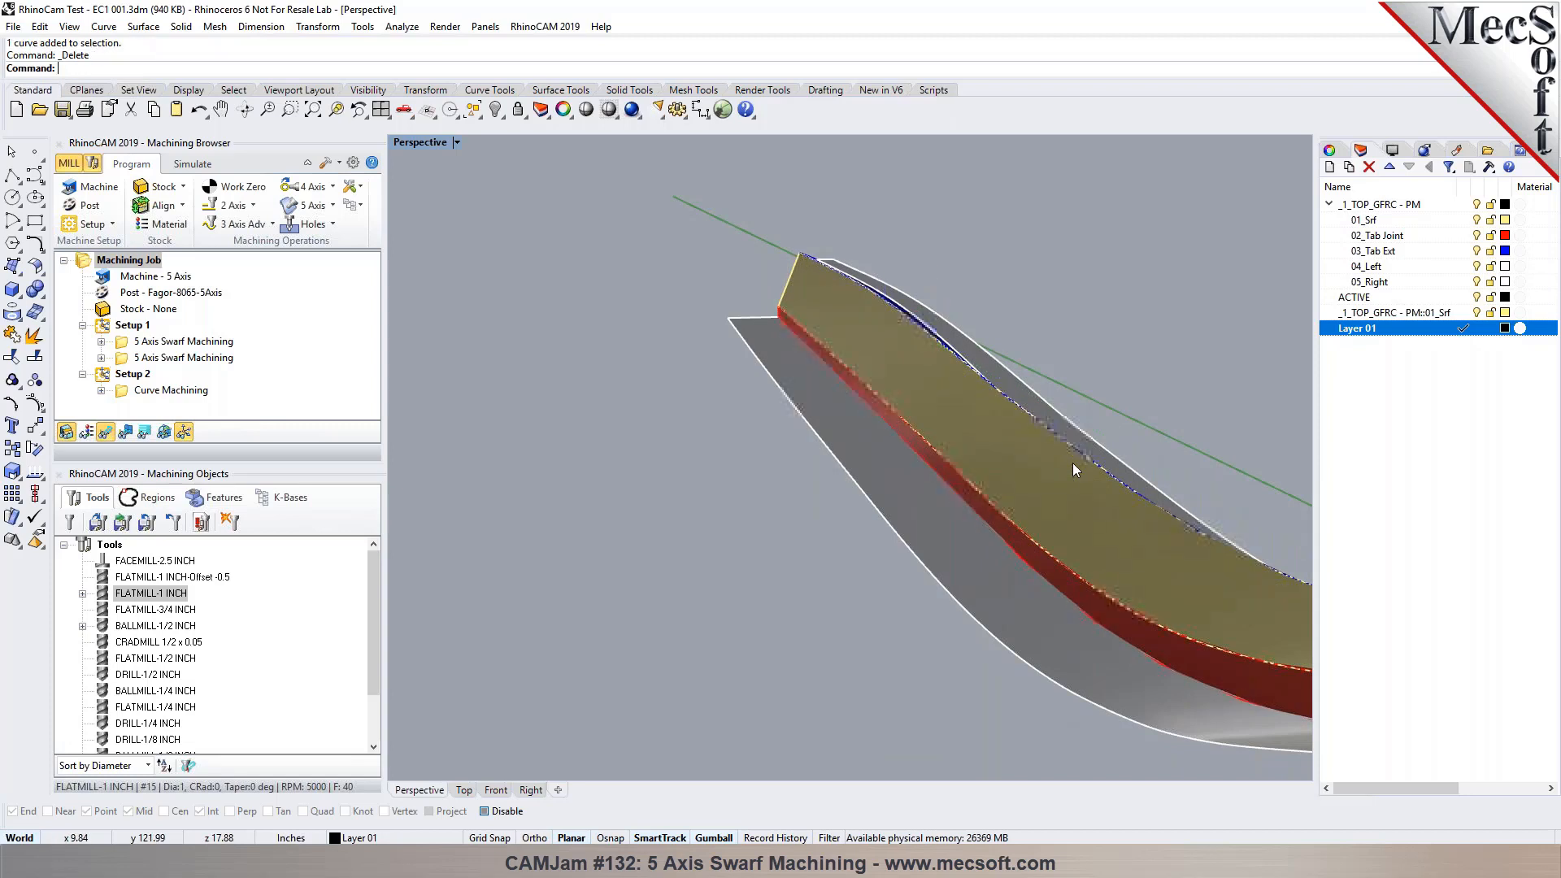
Step: Switch to the four-view layout, fit the model in all views, and maximize the Top view
click(381, 109)
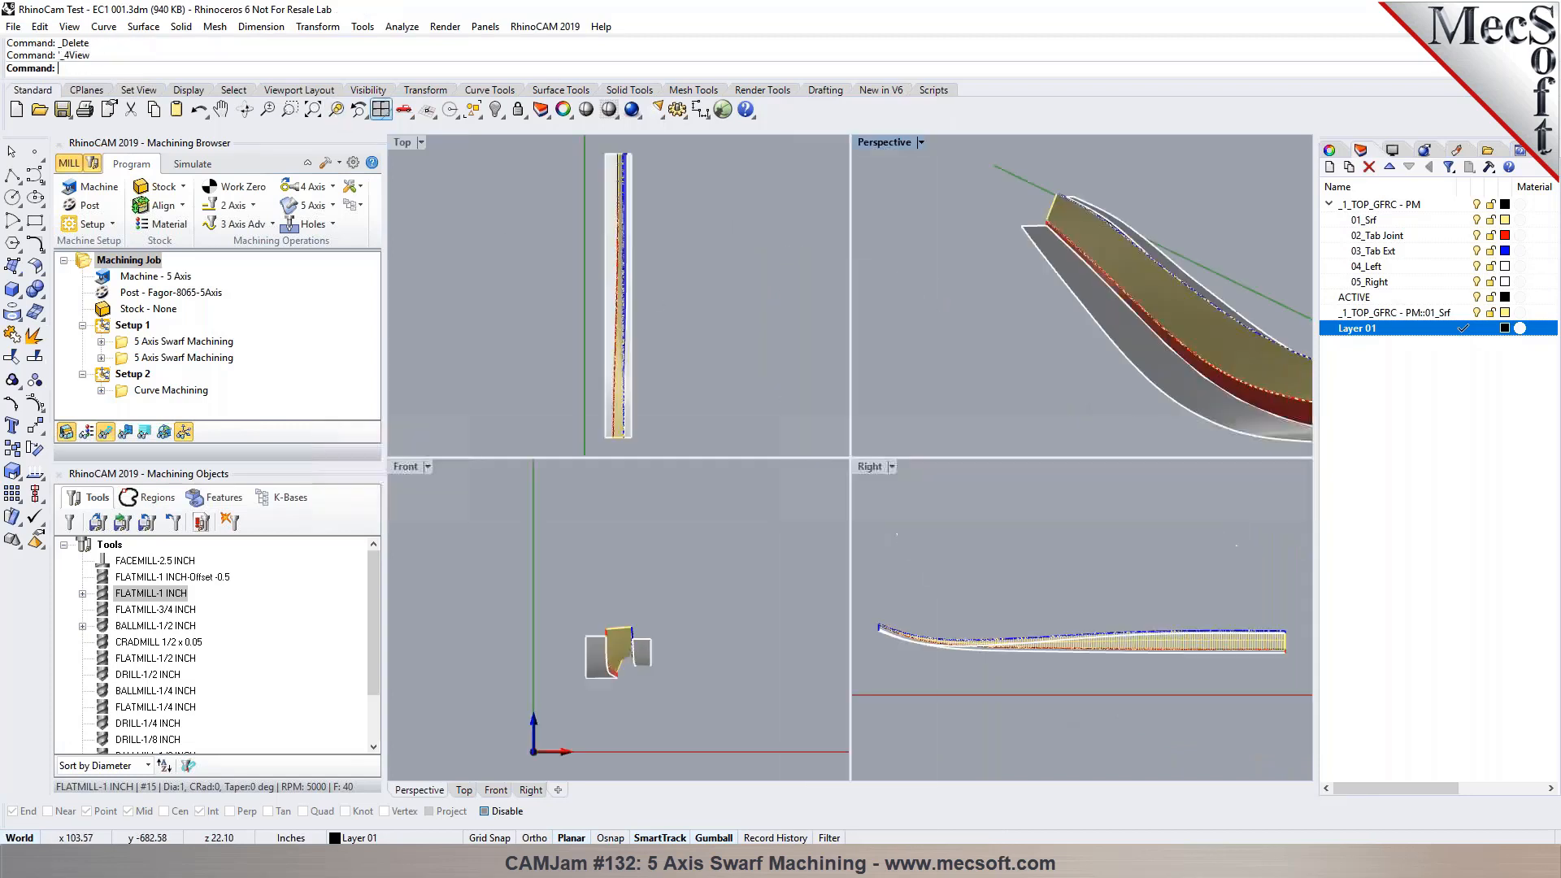
scroll(642, 301, up, 3)
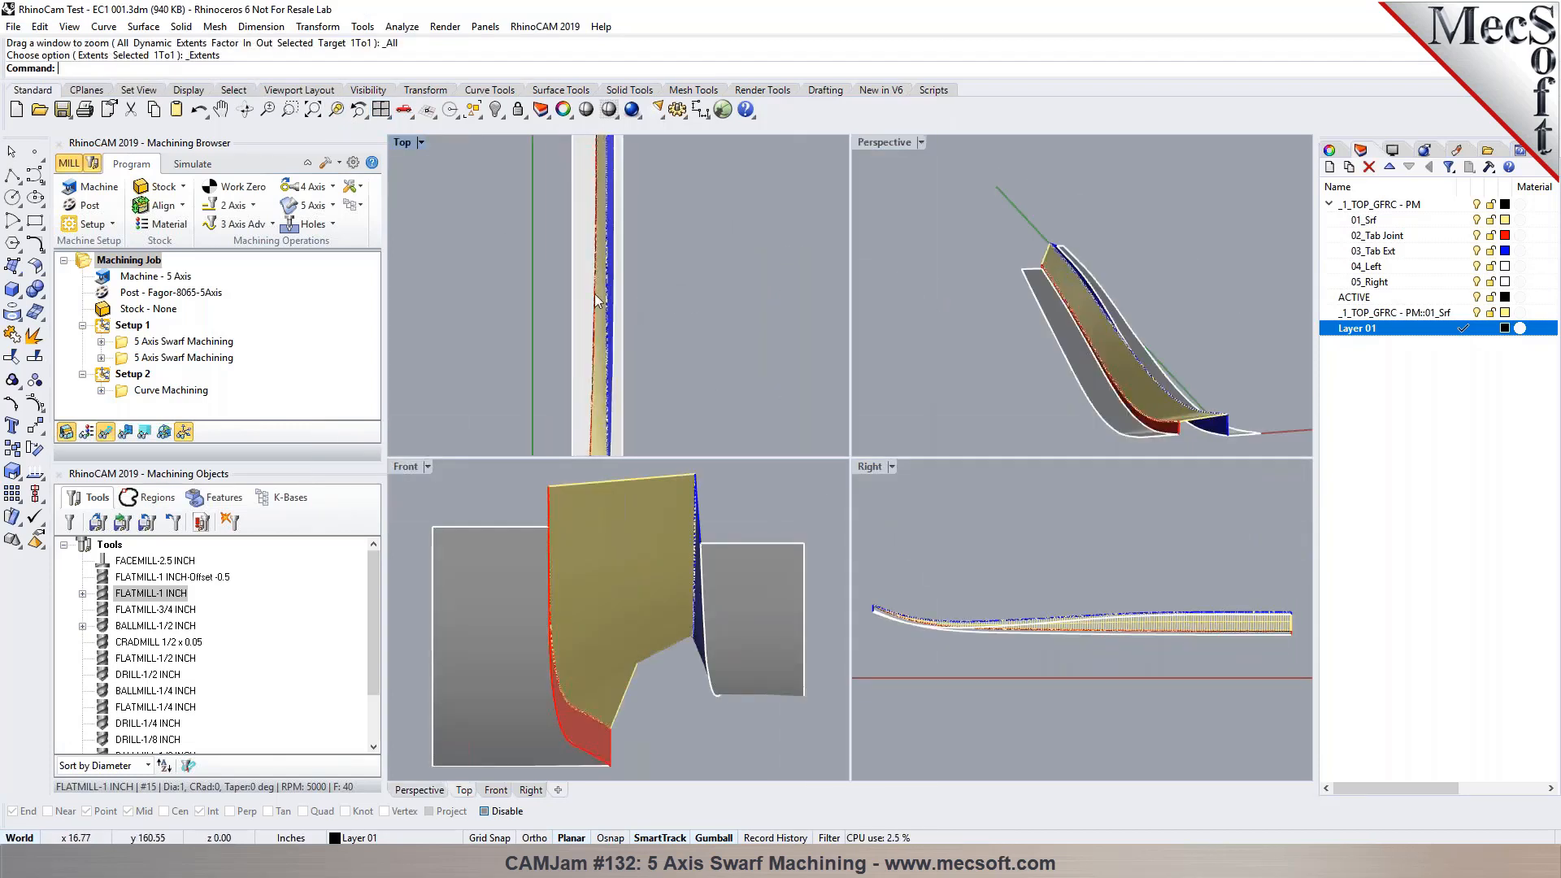
double_click(400, 144)
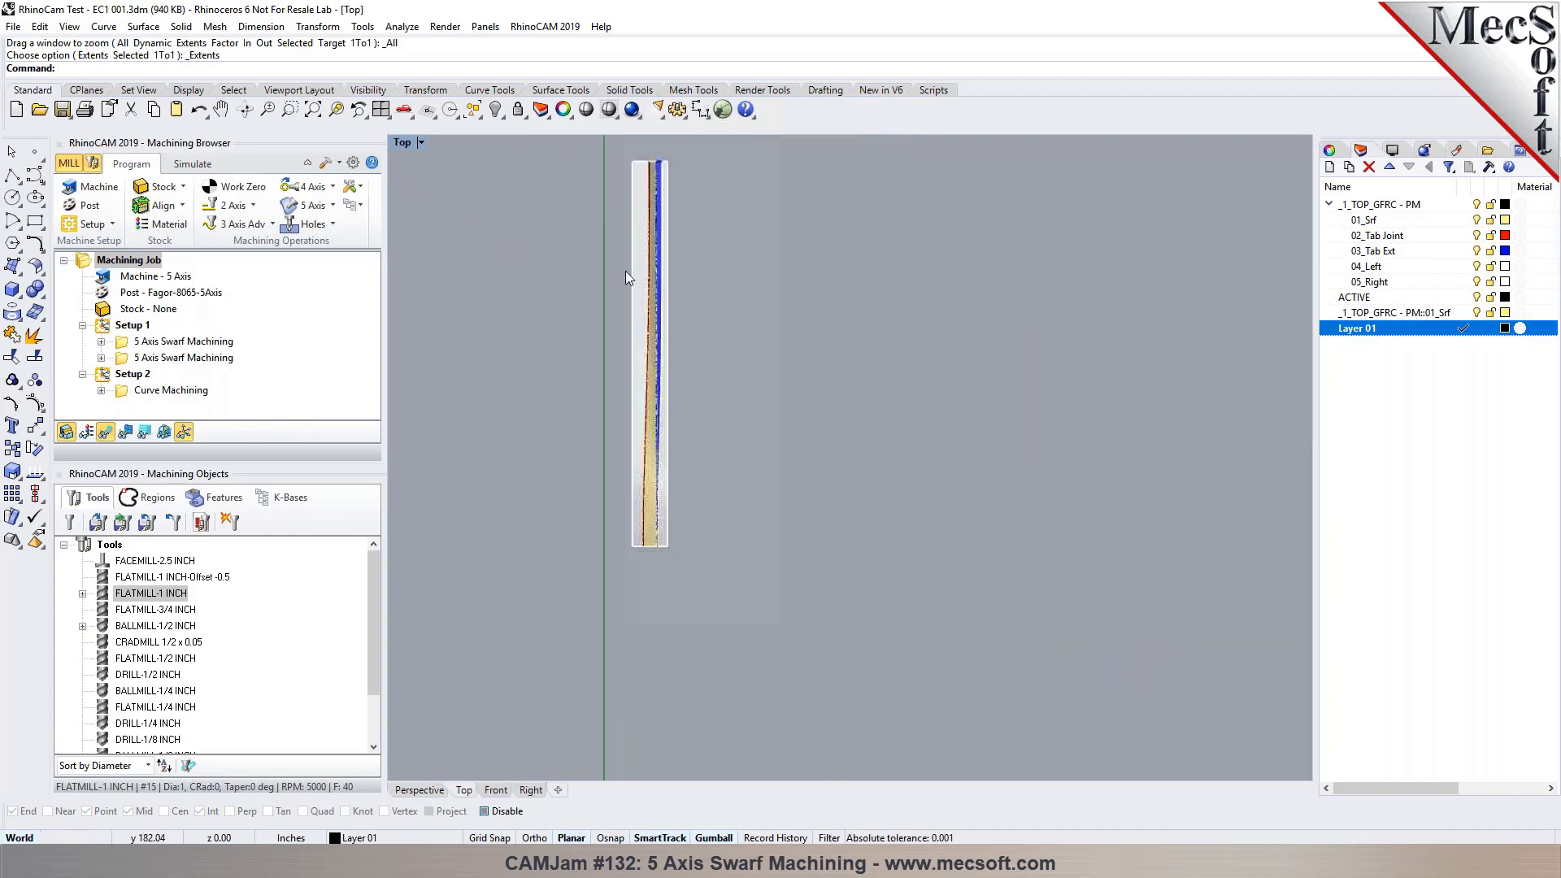
Step: Draw a wavy degree-3 curve with five control points down the upper part of the yellow surface in the Top view
scroll(629, 183, up, 3)
scroll(656, 253, down, 2)
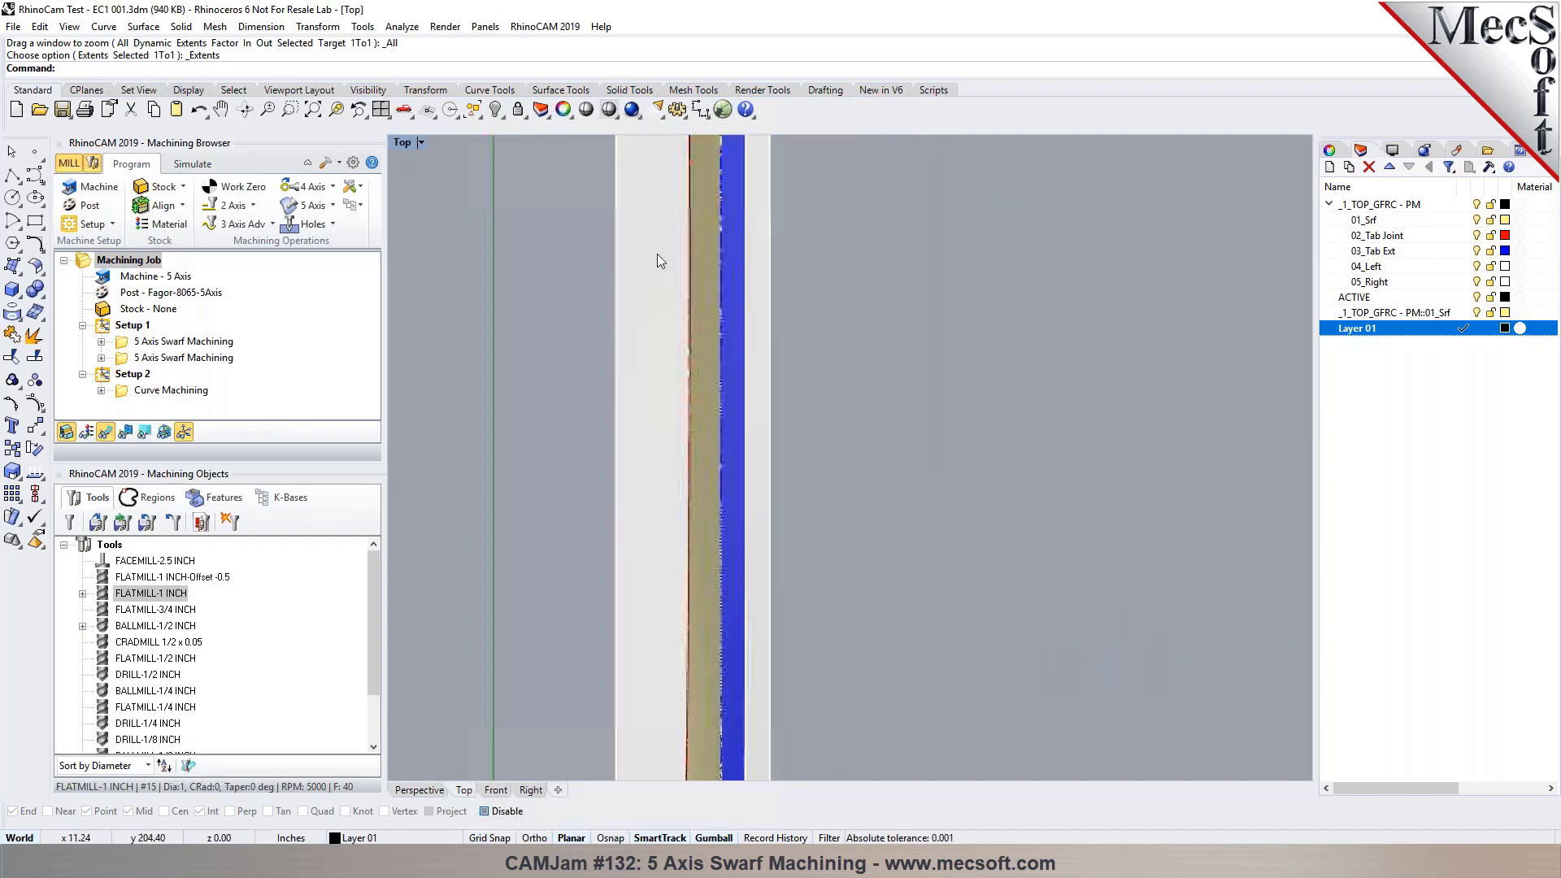
click(34, 176)
scroll(669, 163, up, 3)
click(695, 204)
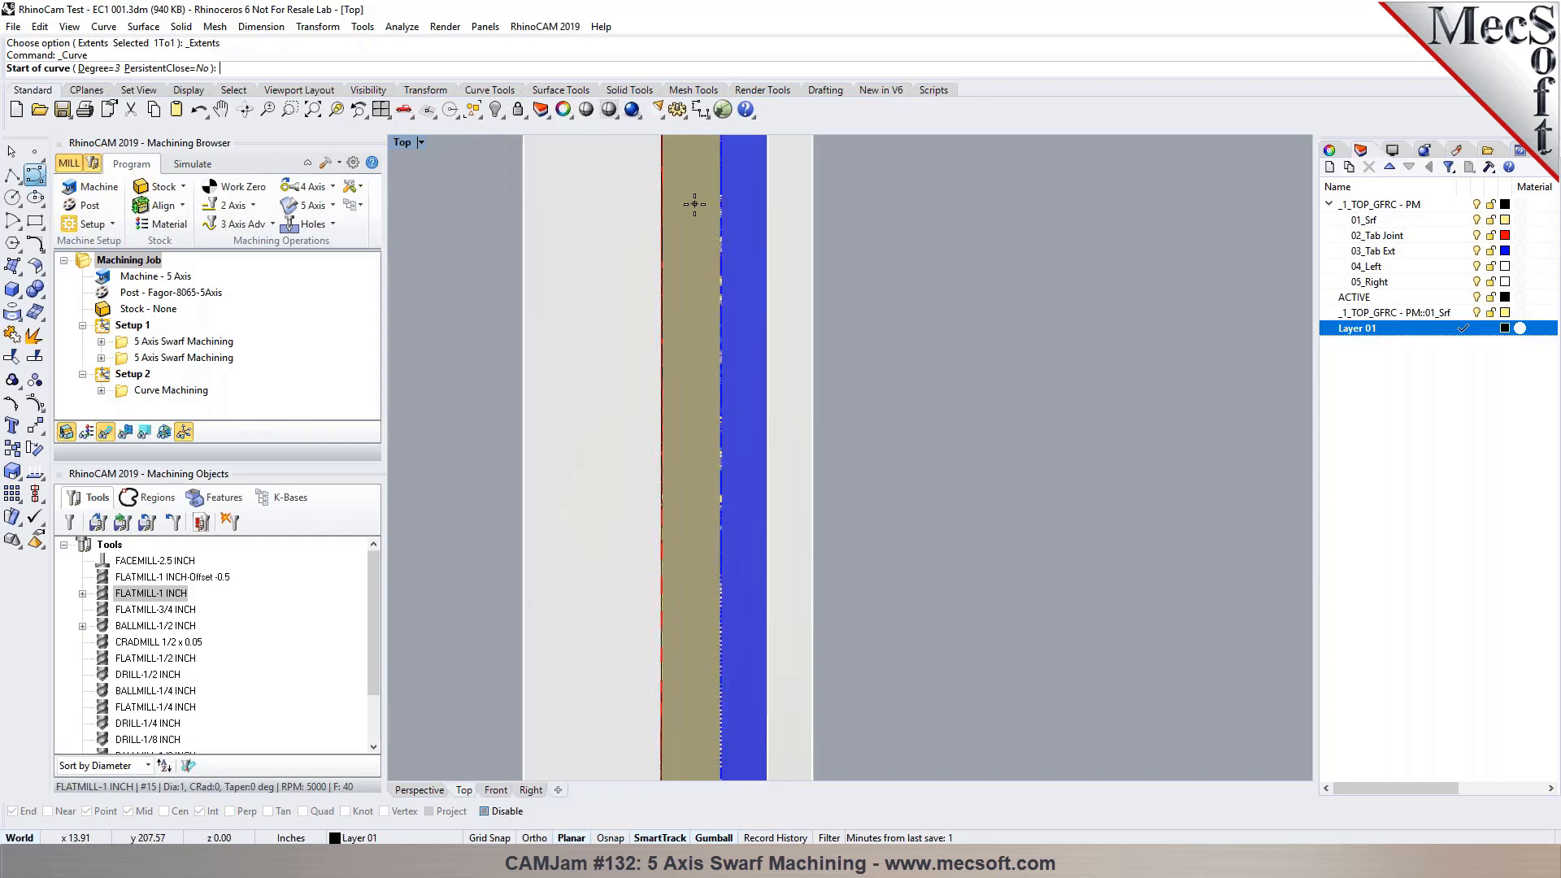
click(675, 387)
click(706, 558)
scroll(704, 502, down, 3)
scroll(675, 606, up, 2)
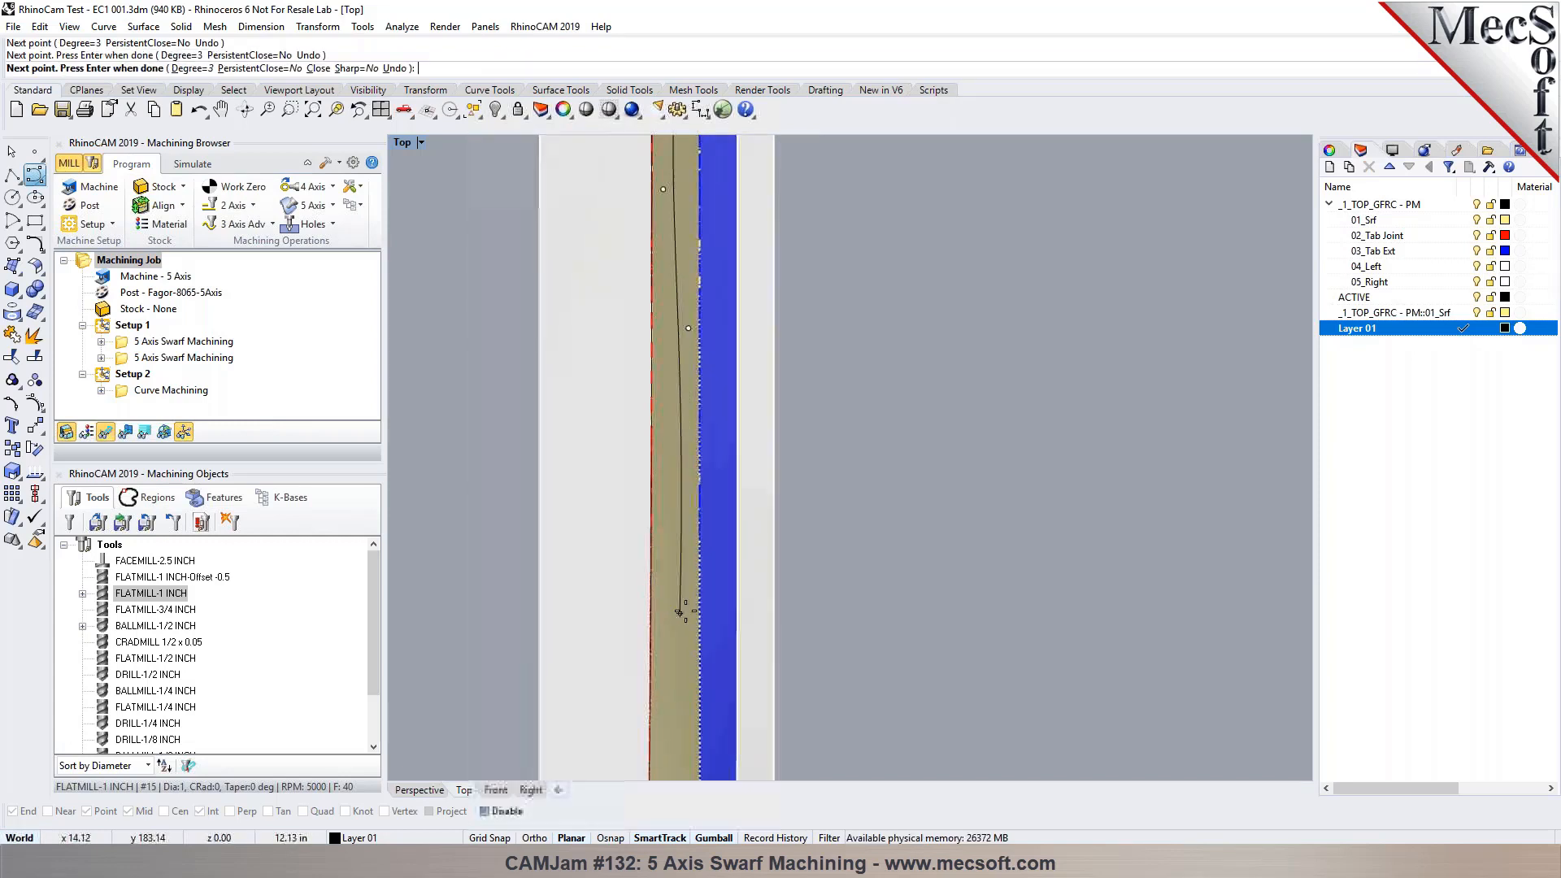
click(691, 613)
click(667, 702)
key(Escape)
Step: Select the last drawn curve, move it up in Z in the Right view to the surface's upper edge, and return to Perspective
text(SelLast)
key(Return)
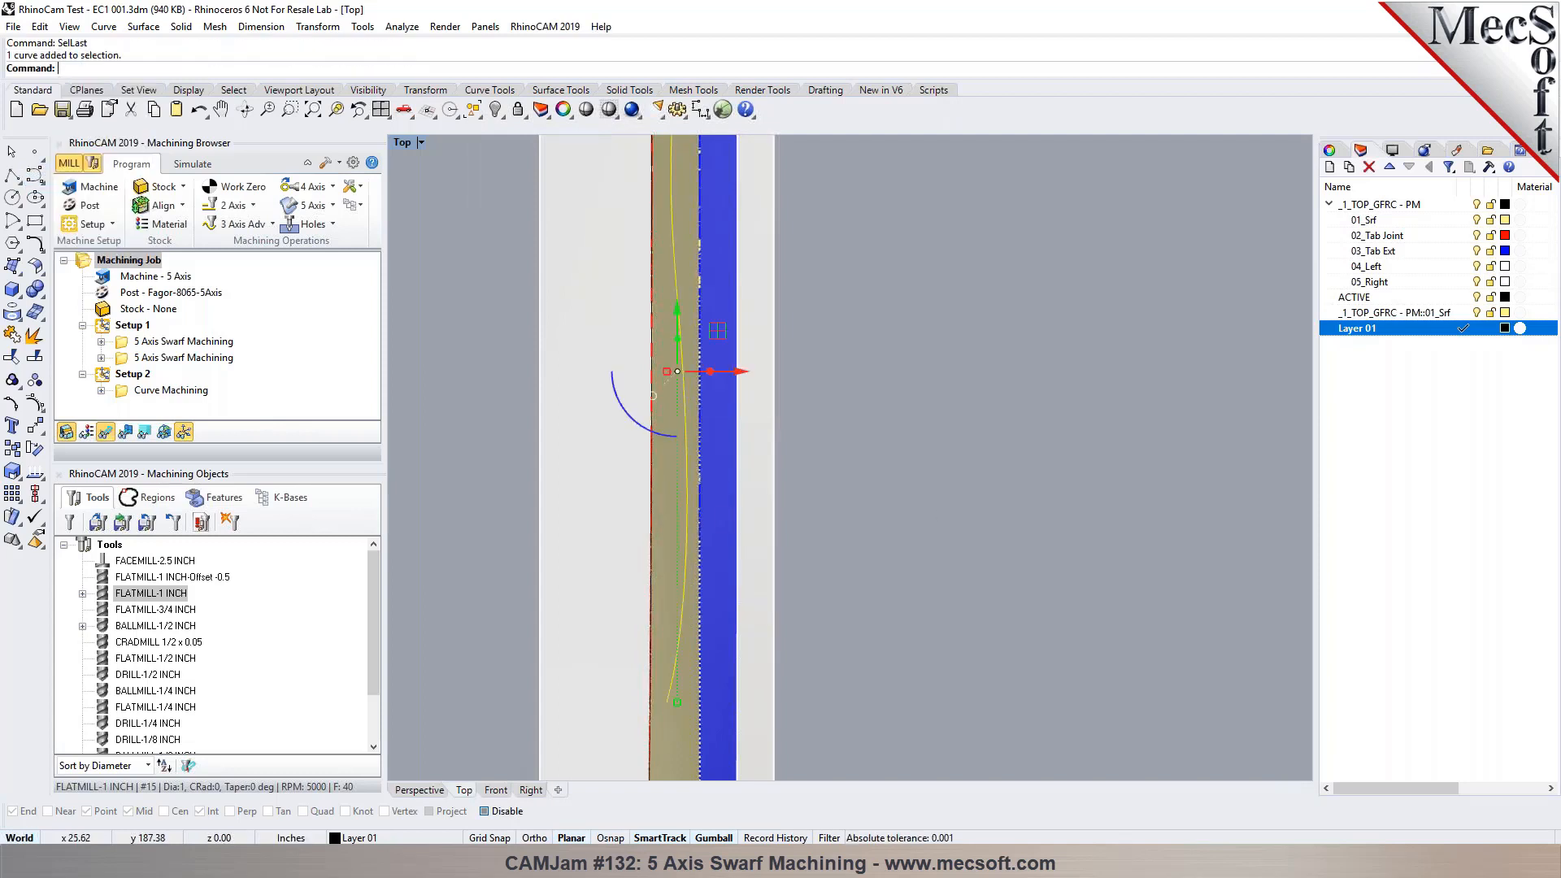
click(498, 790)
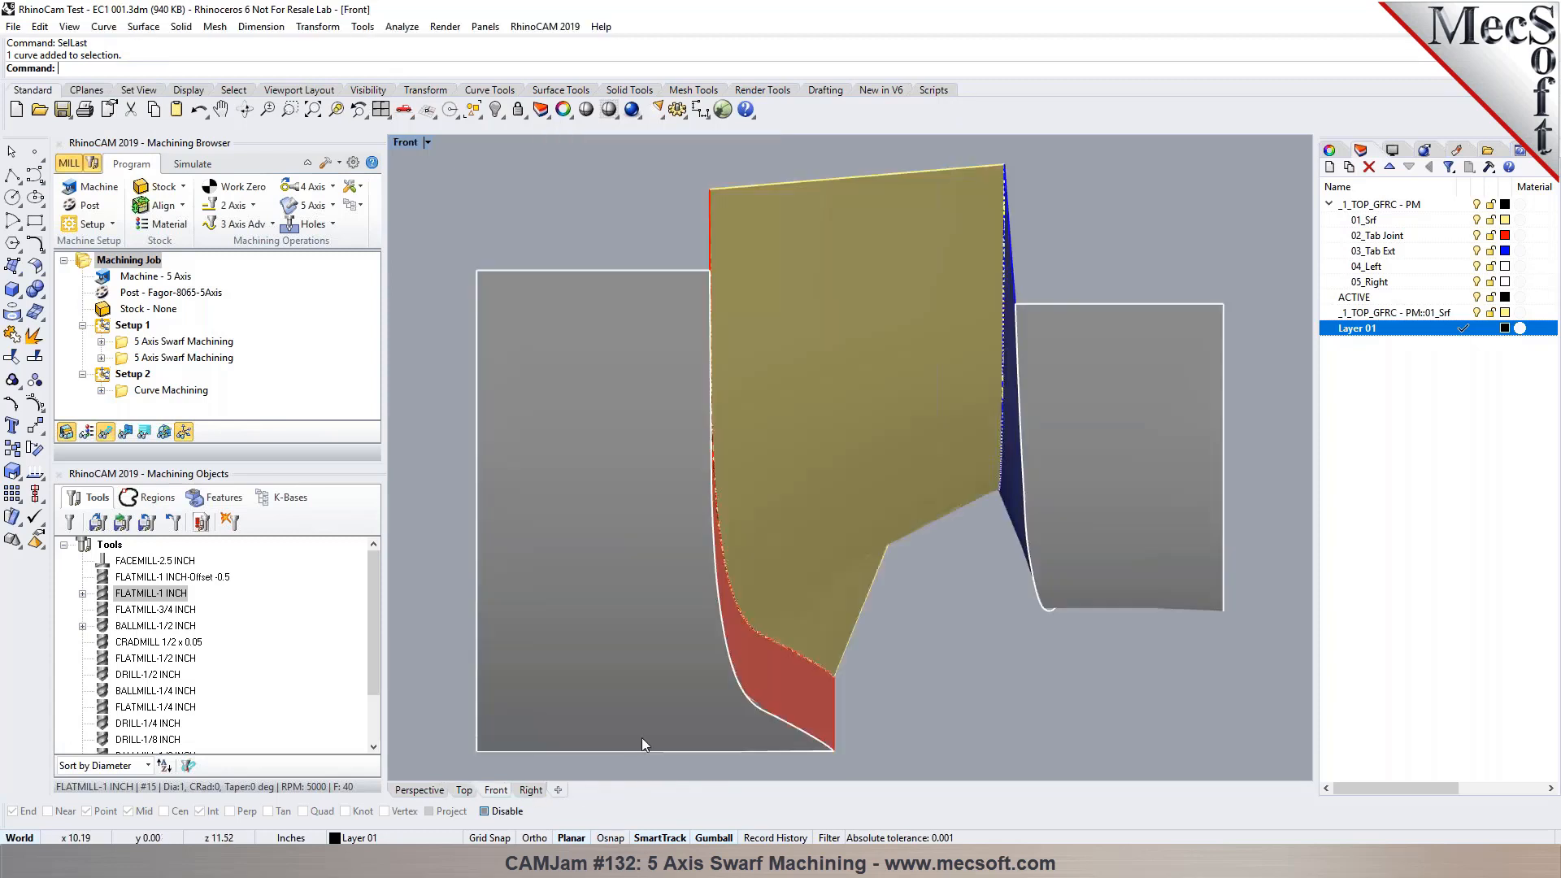
click(531, 790)
drag(1118, 512, 1095, 398)
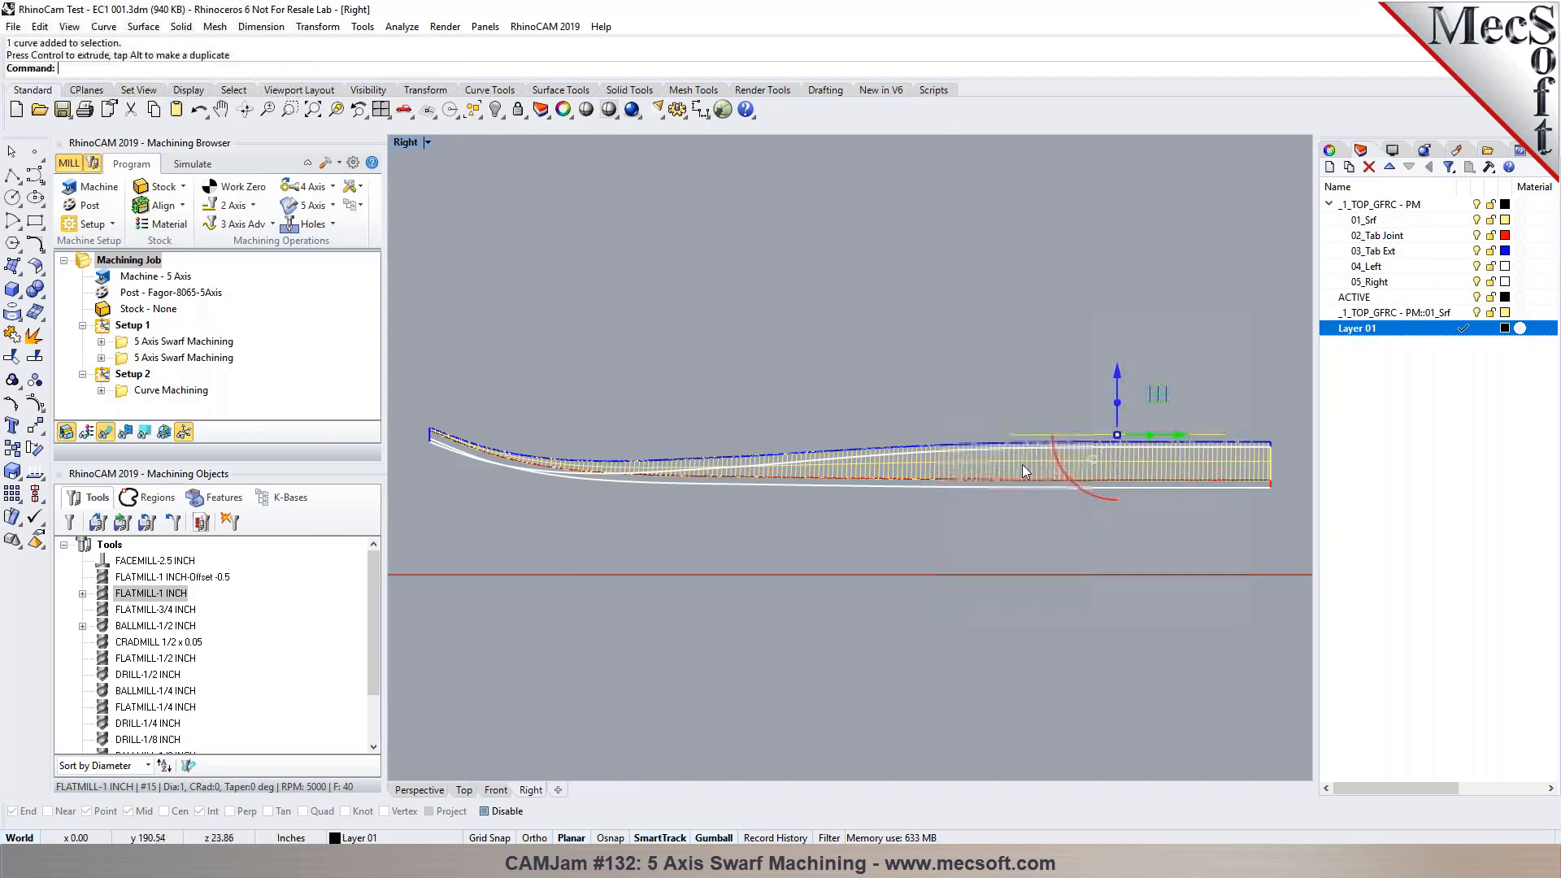
click(423, 790)
right_drag(638, 601, 789, 631)
click(898, 235)
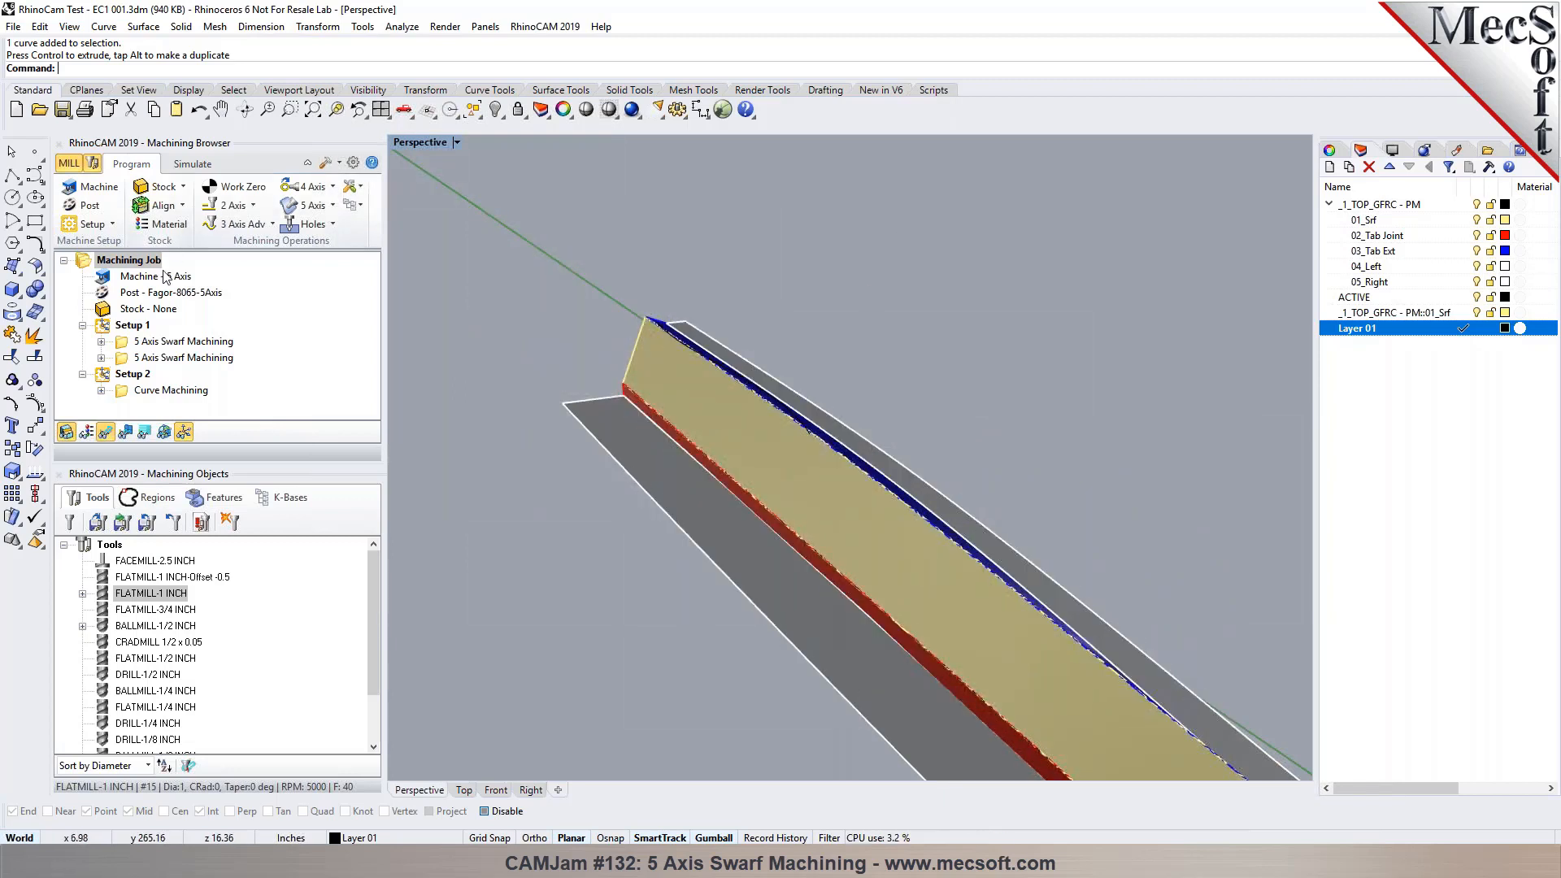
Step: Create a 5 Axis Curve Projection operation under Setup 1, with the wavy curve projected onto the yellow surface
click(128, 325)
click(301, 208)
click(305, 240)
right_drag(773, 291, 691, 280)
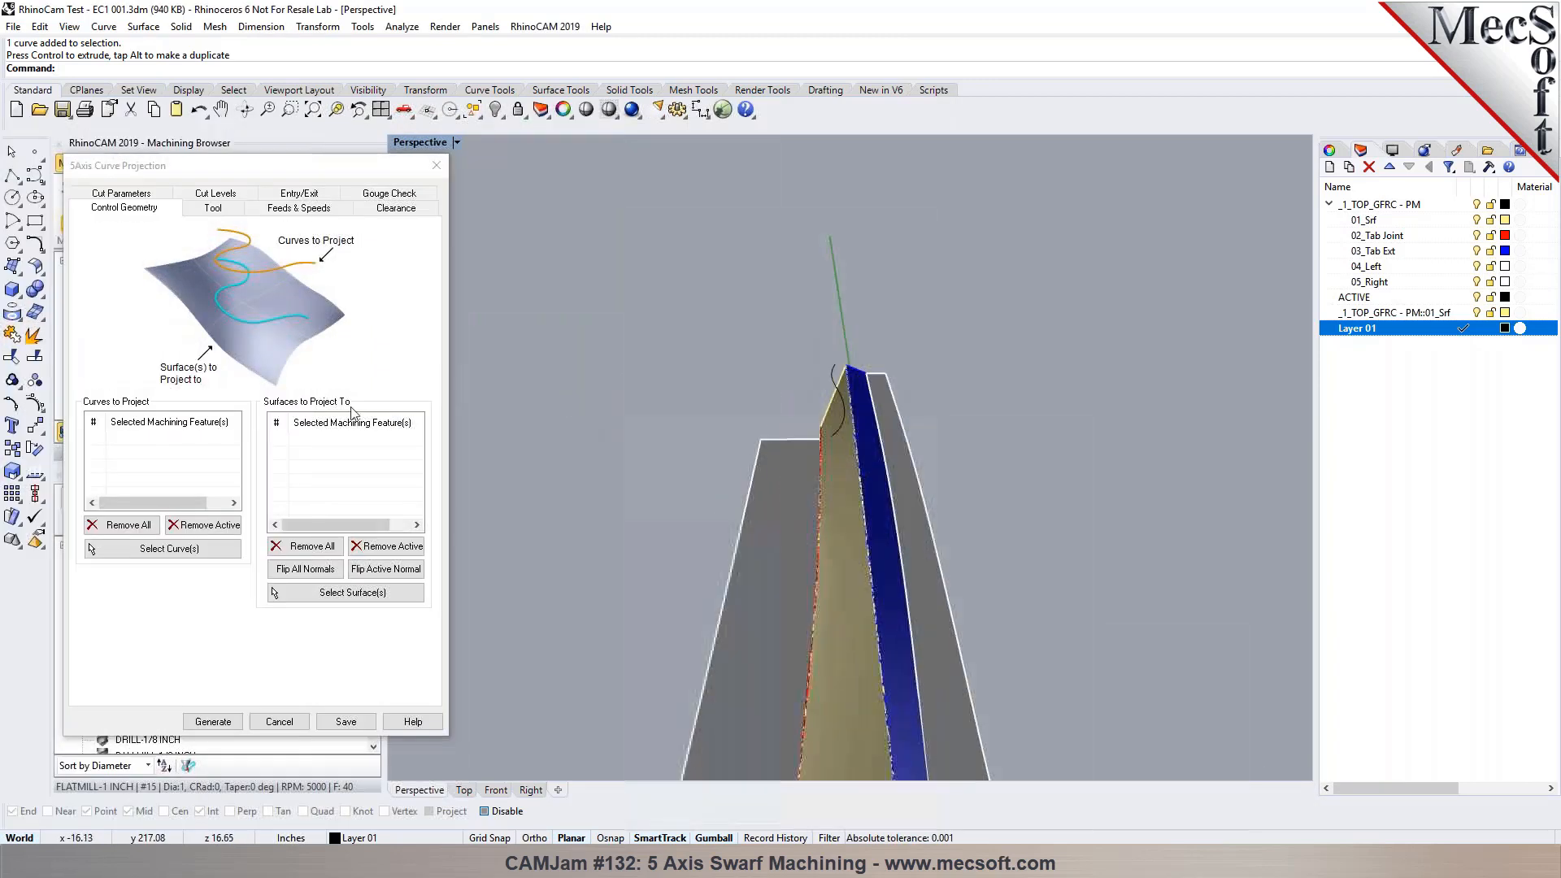
click(169, 548)
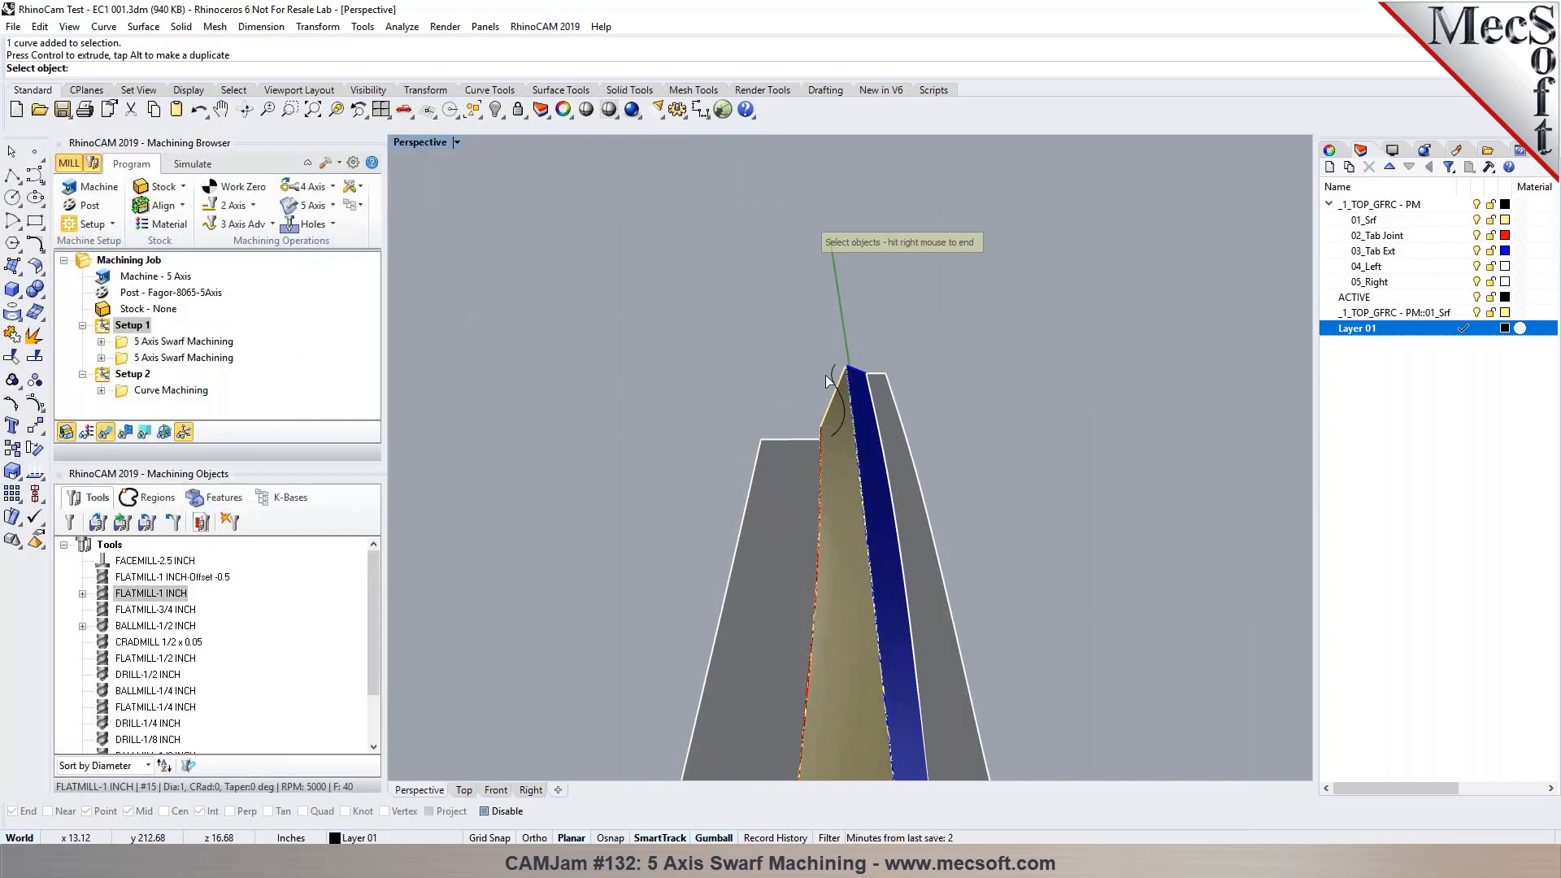
right_click(768, 374)
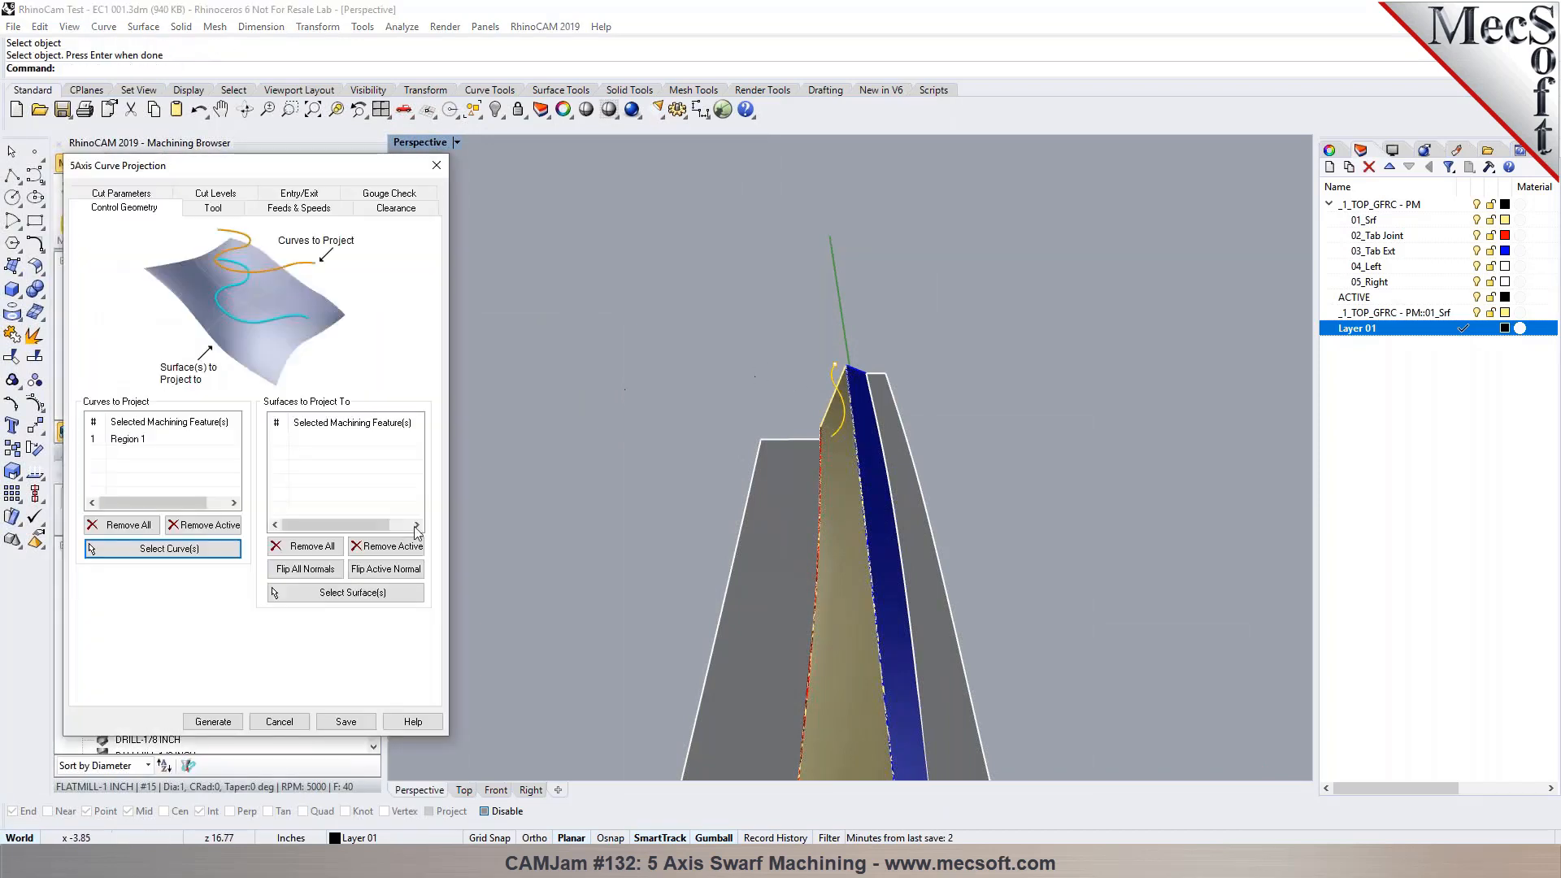
click(345, 596)
click(828, 598)
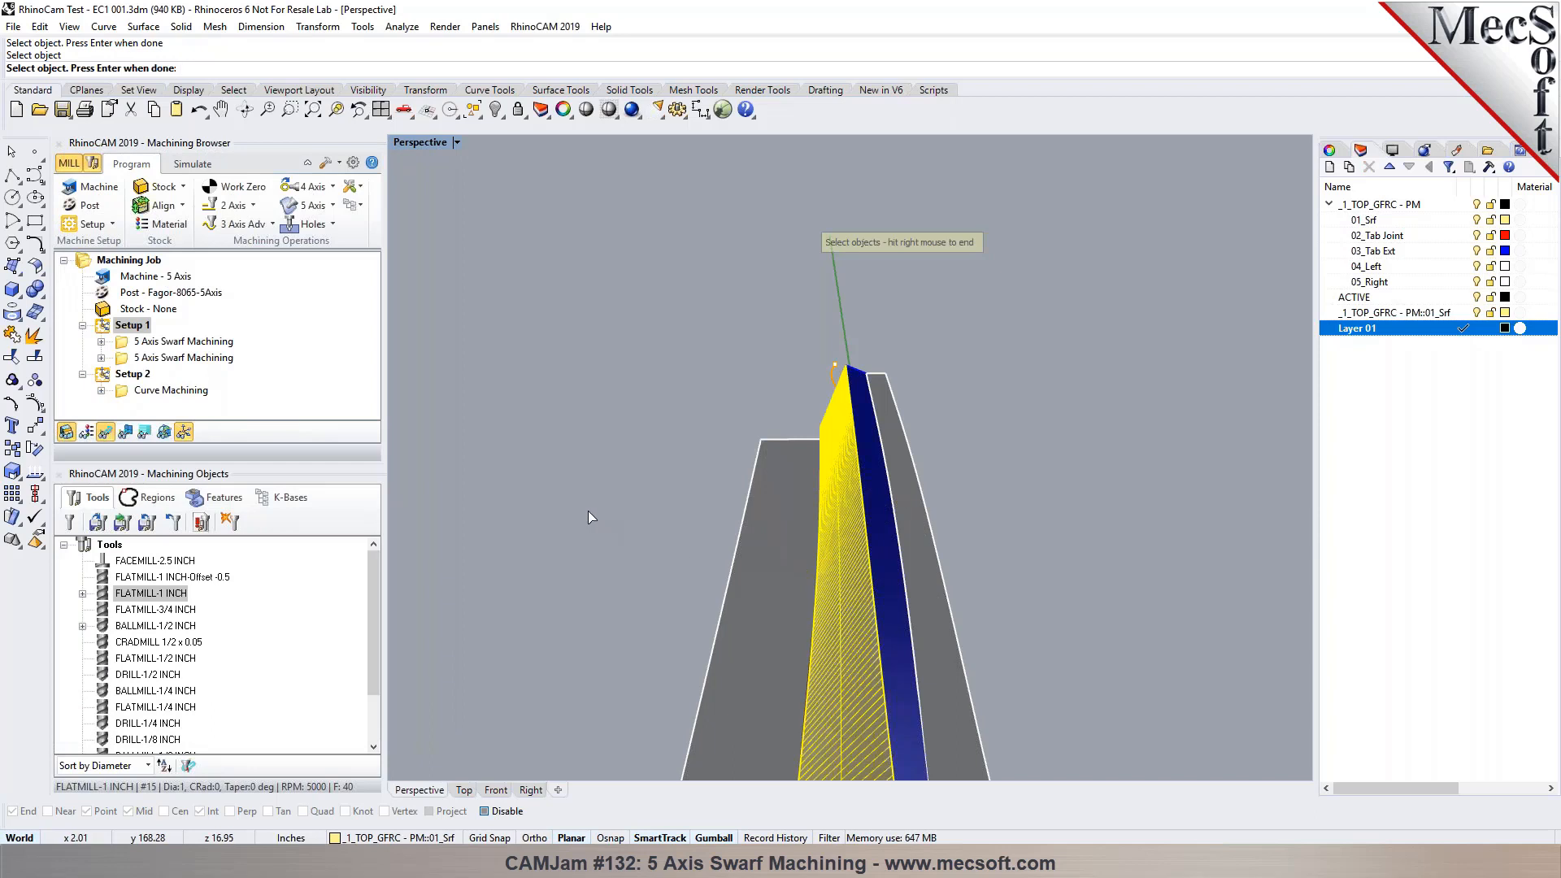
right_click(588, 511)
Step: Set the projection distance to 10, generate the curve projection toolpath, and move the regeneration manager clear of the machining browser
click(212, 209)
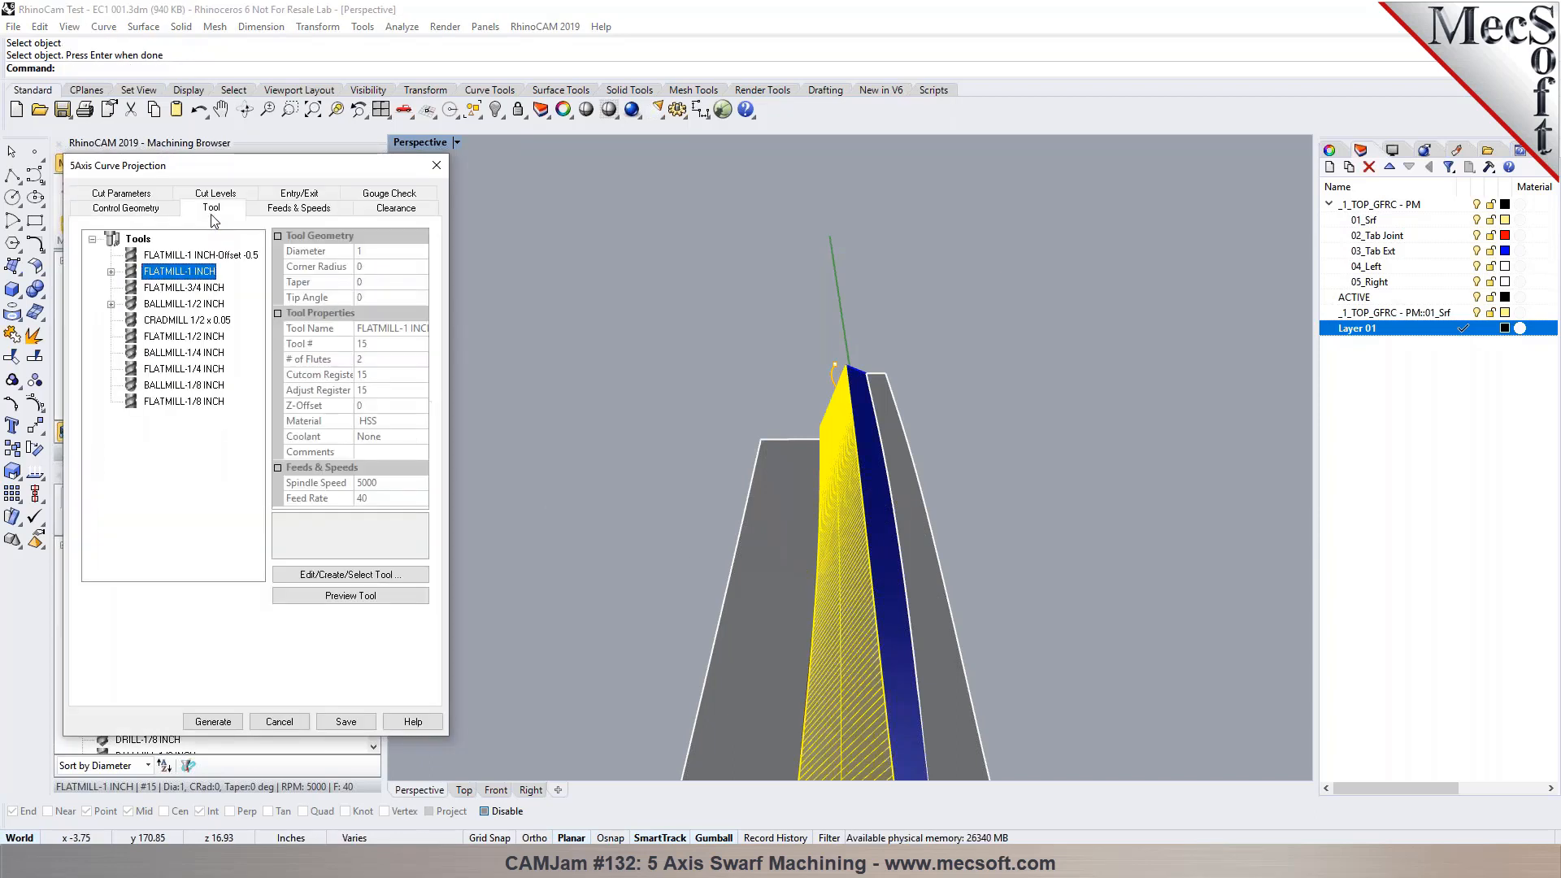
click(151, 197)
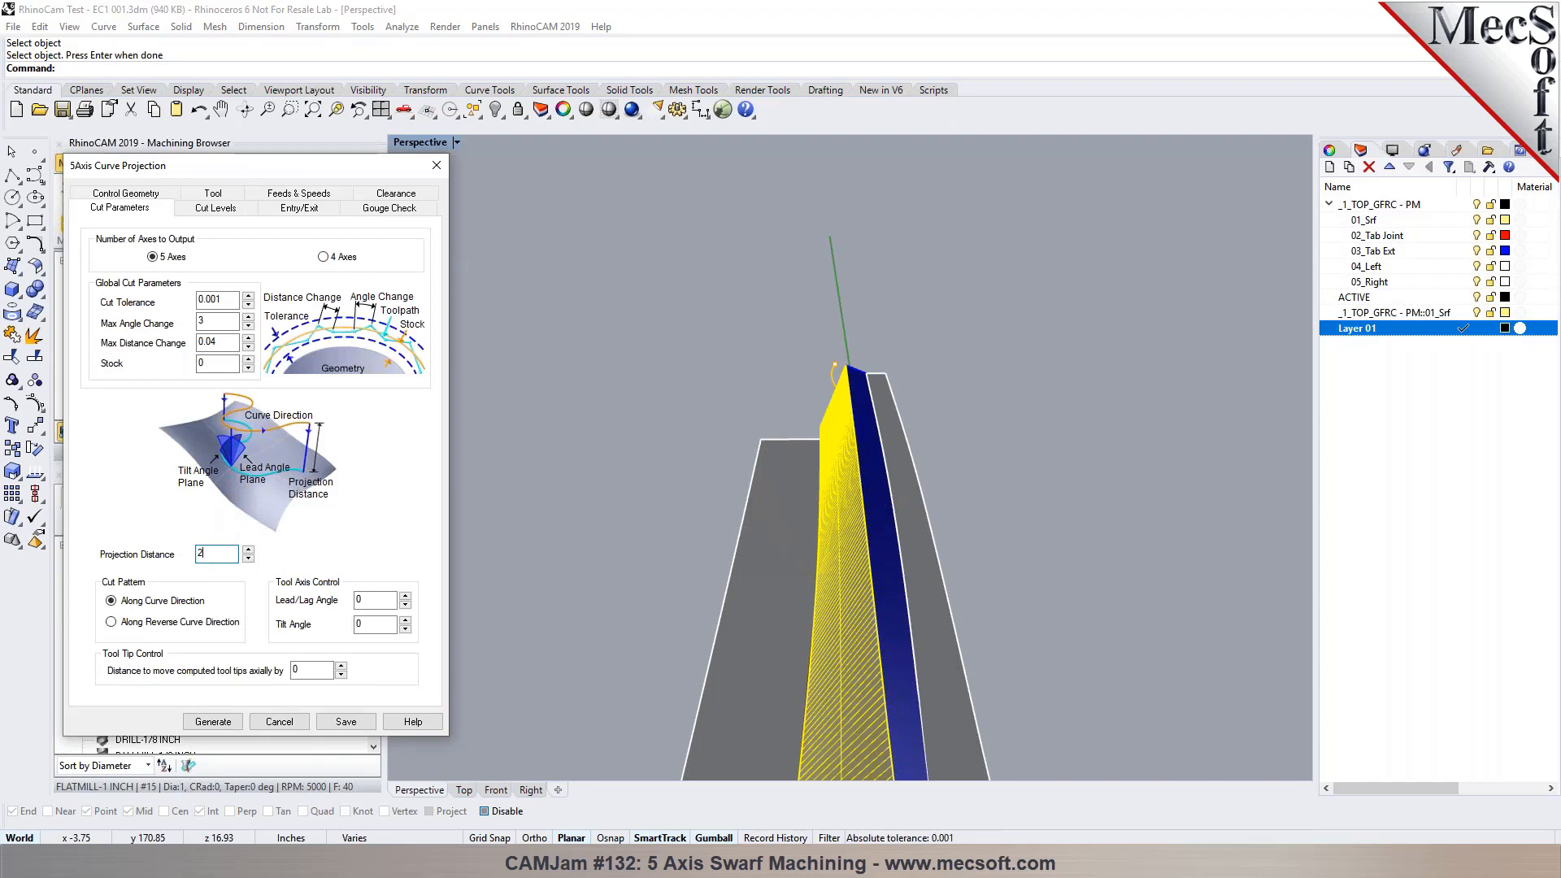
key(BackSpace)
text(10)
click(213, 721)
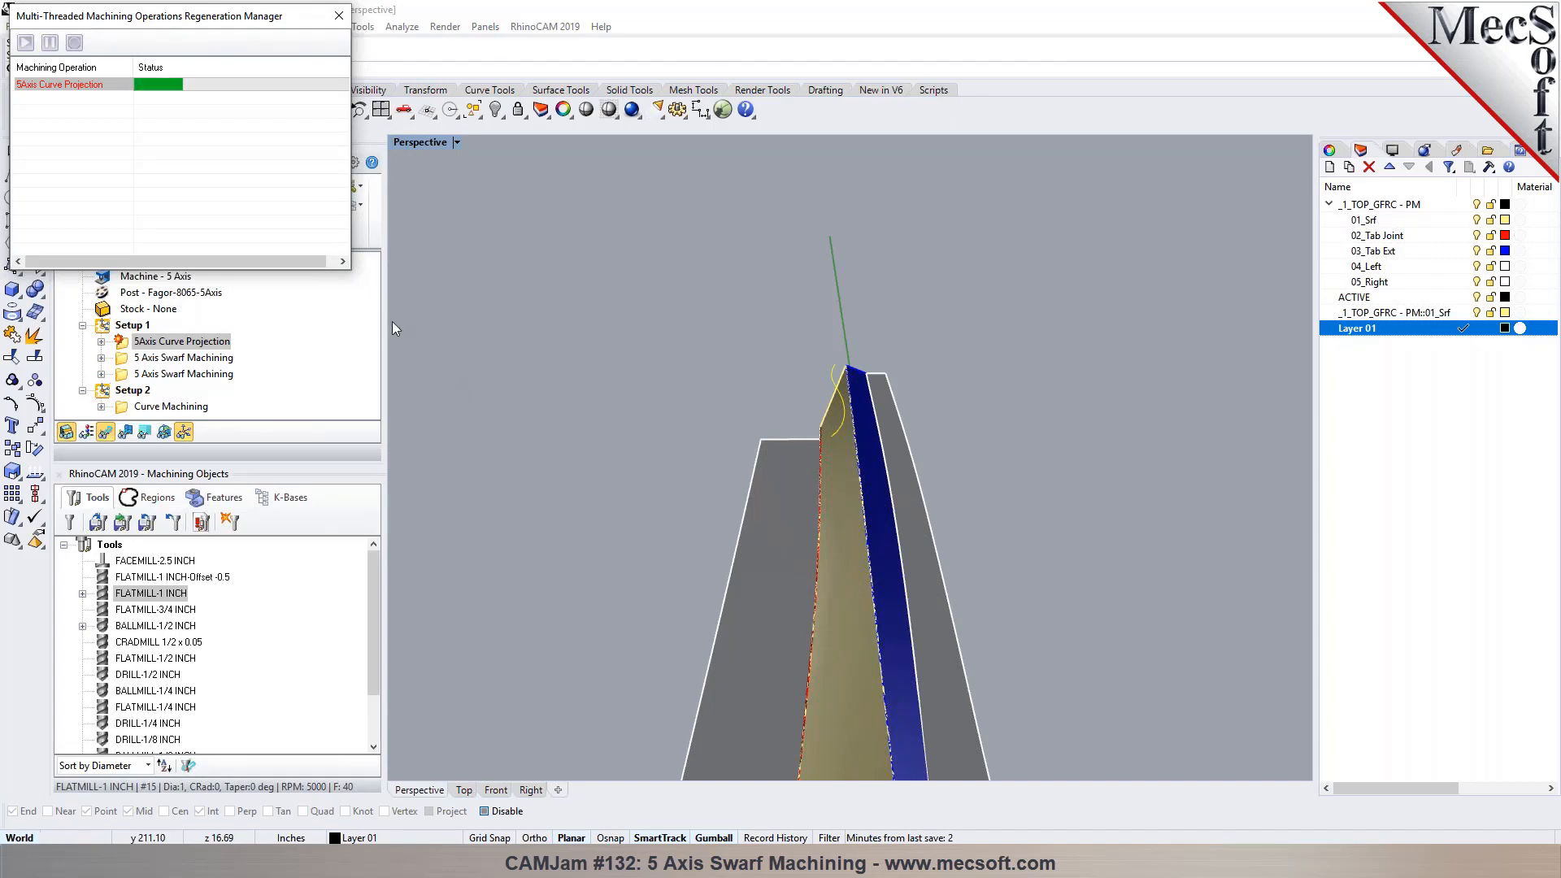
drag(76, 22, 823, 36)
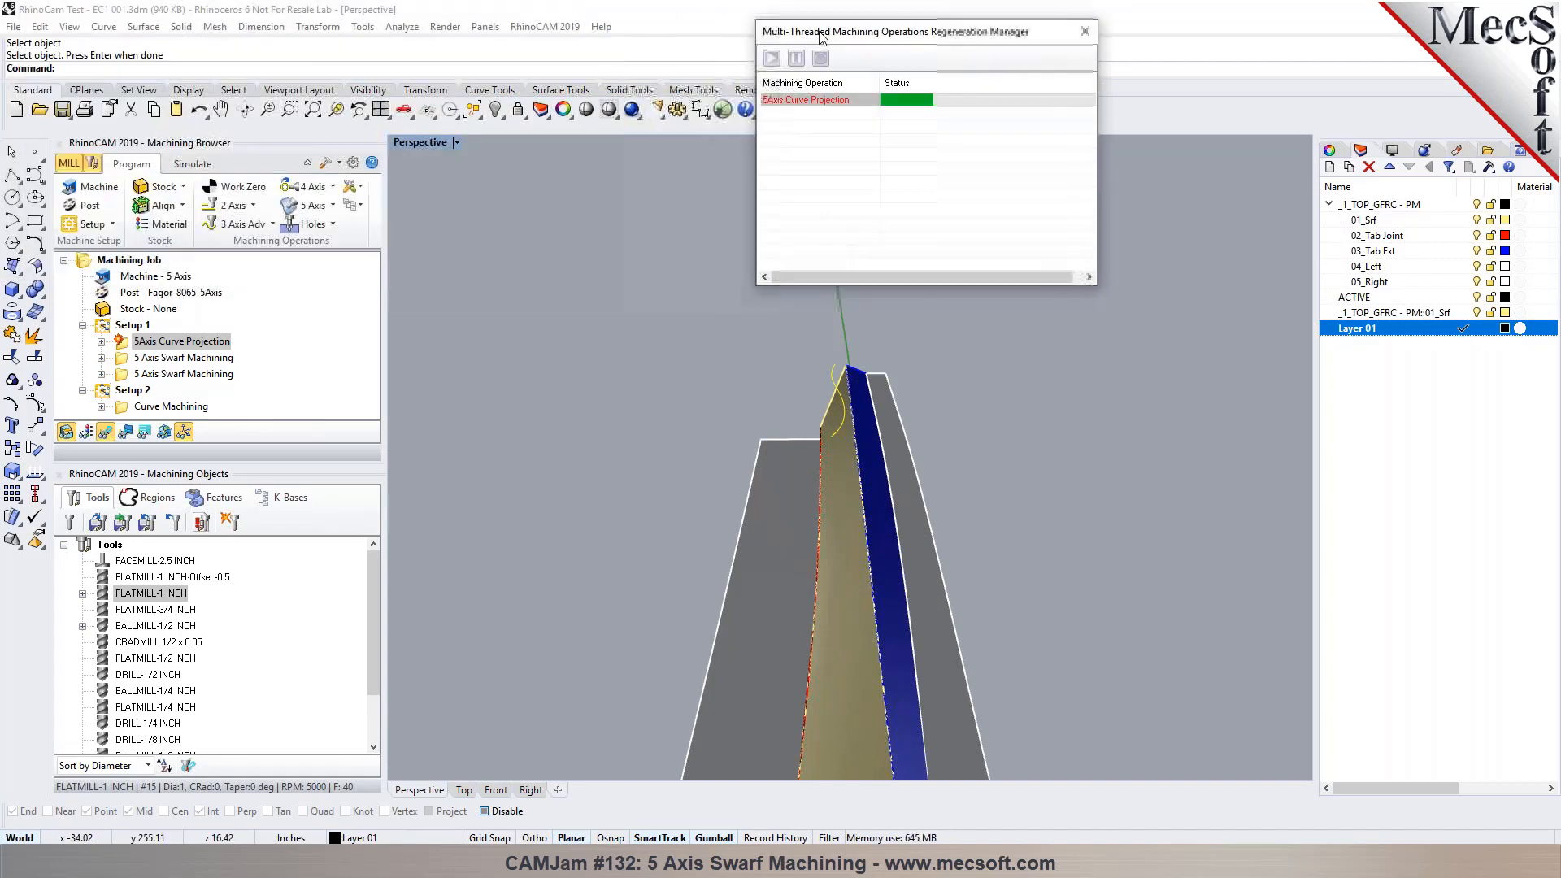
Step: Start a 5 Axis Flow Curve operation and choose the yellow surface's long edge beside the blue surface as drive curve
click(331, 205)
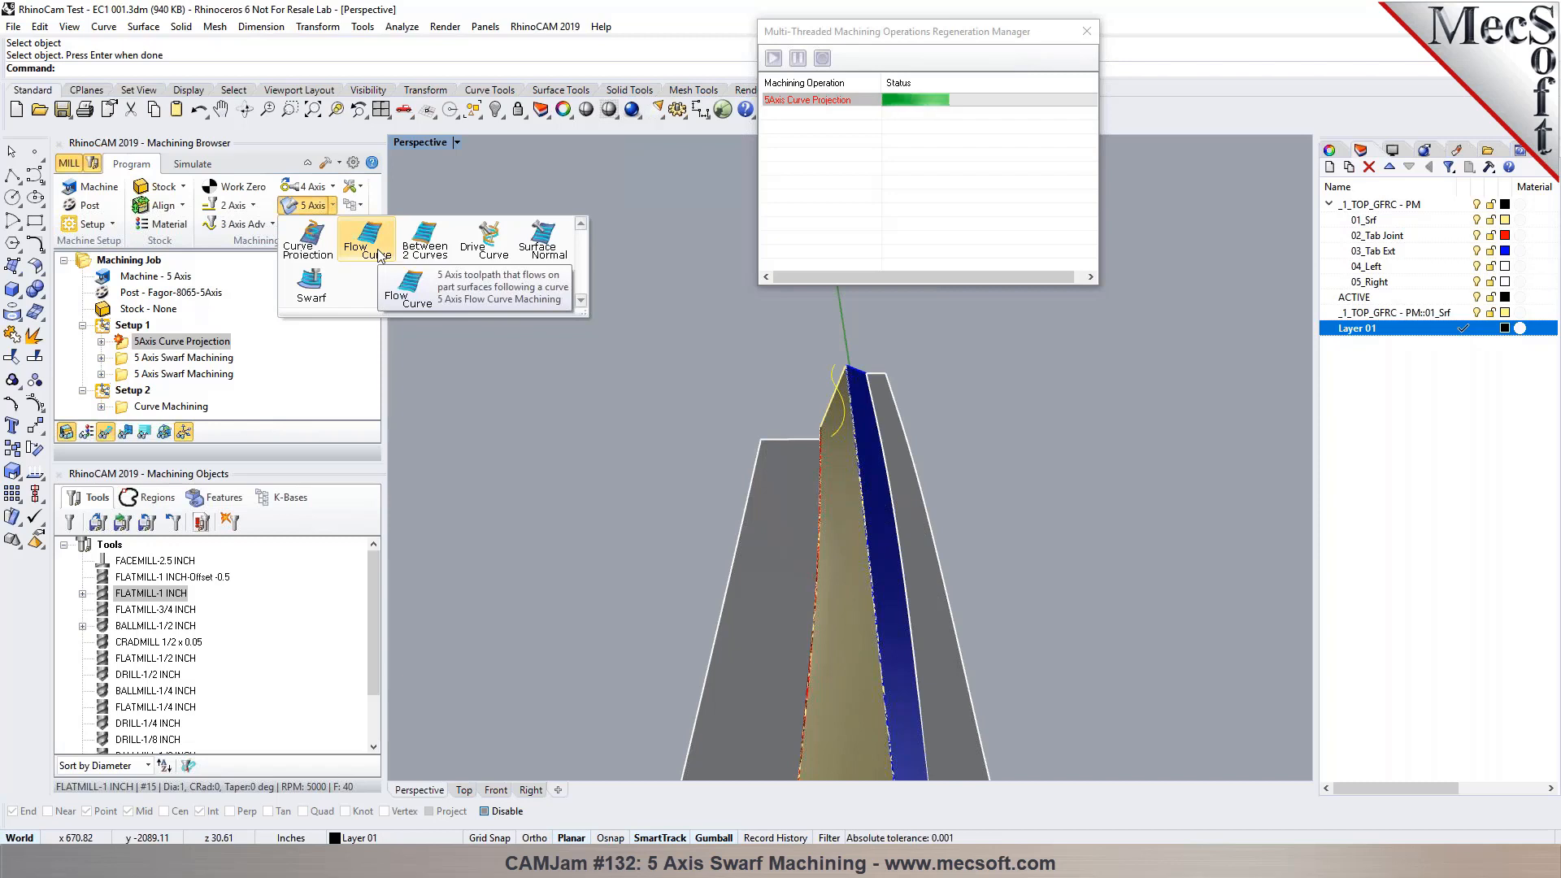
click(378, 254)
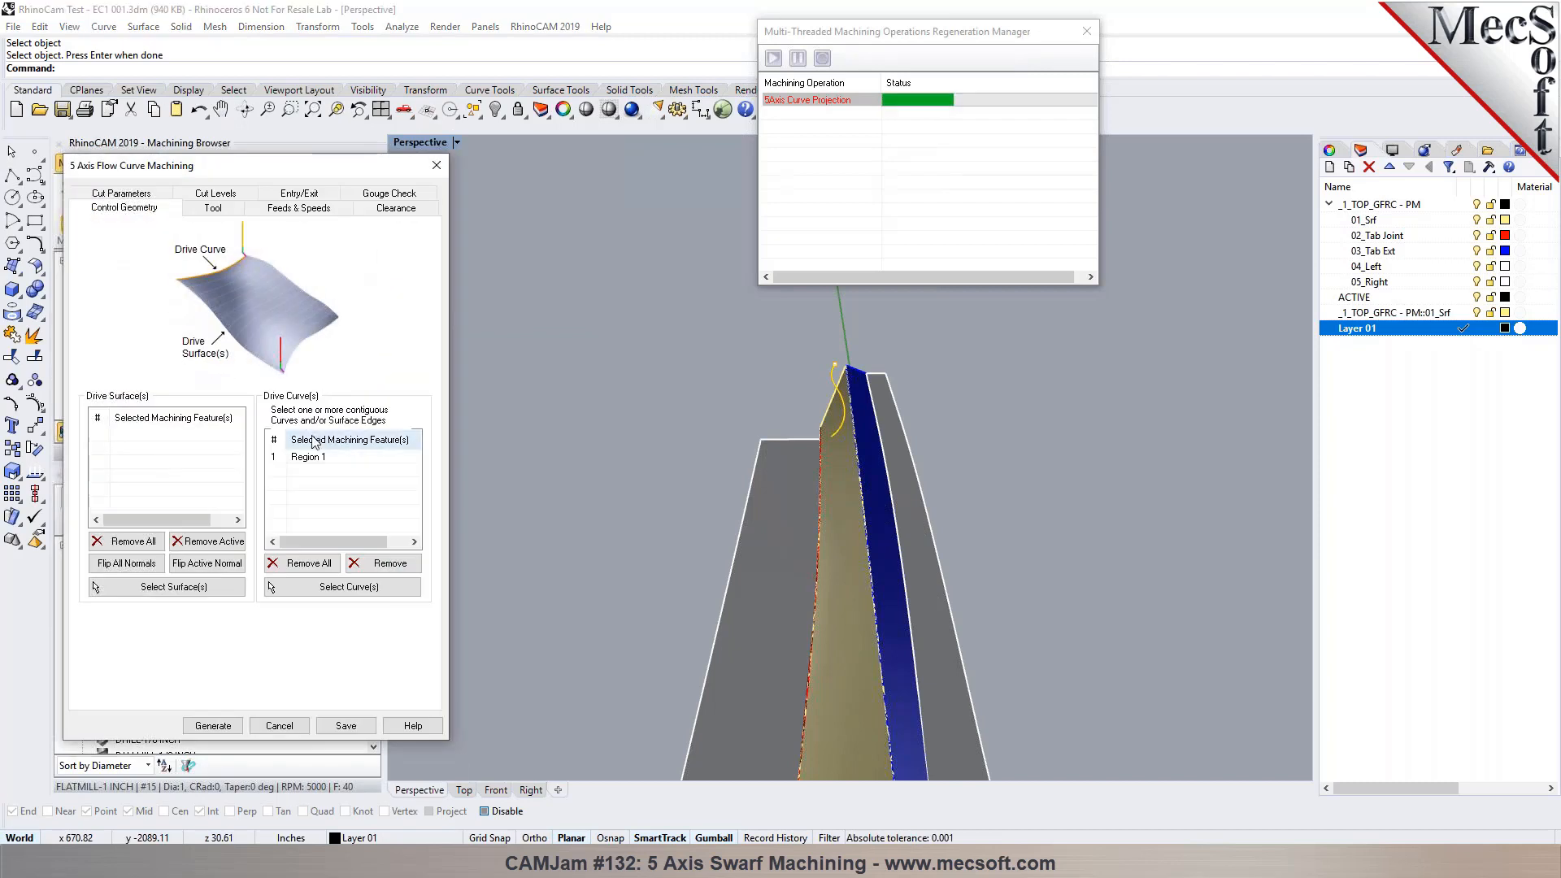
click(317, 589)
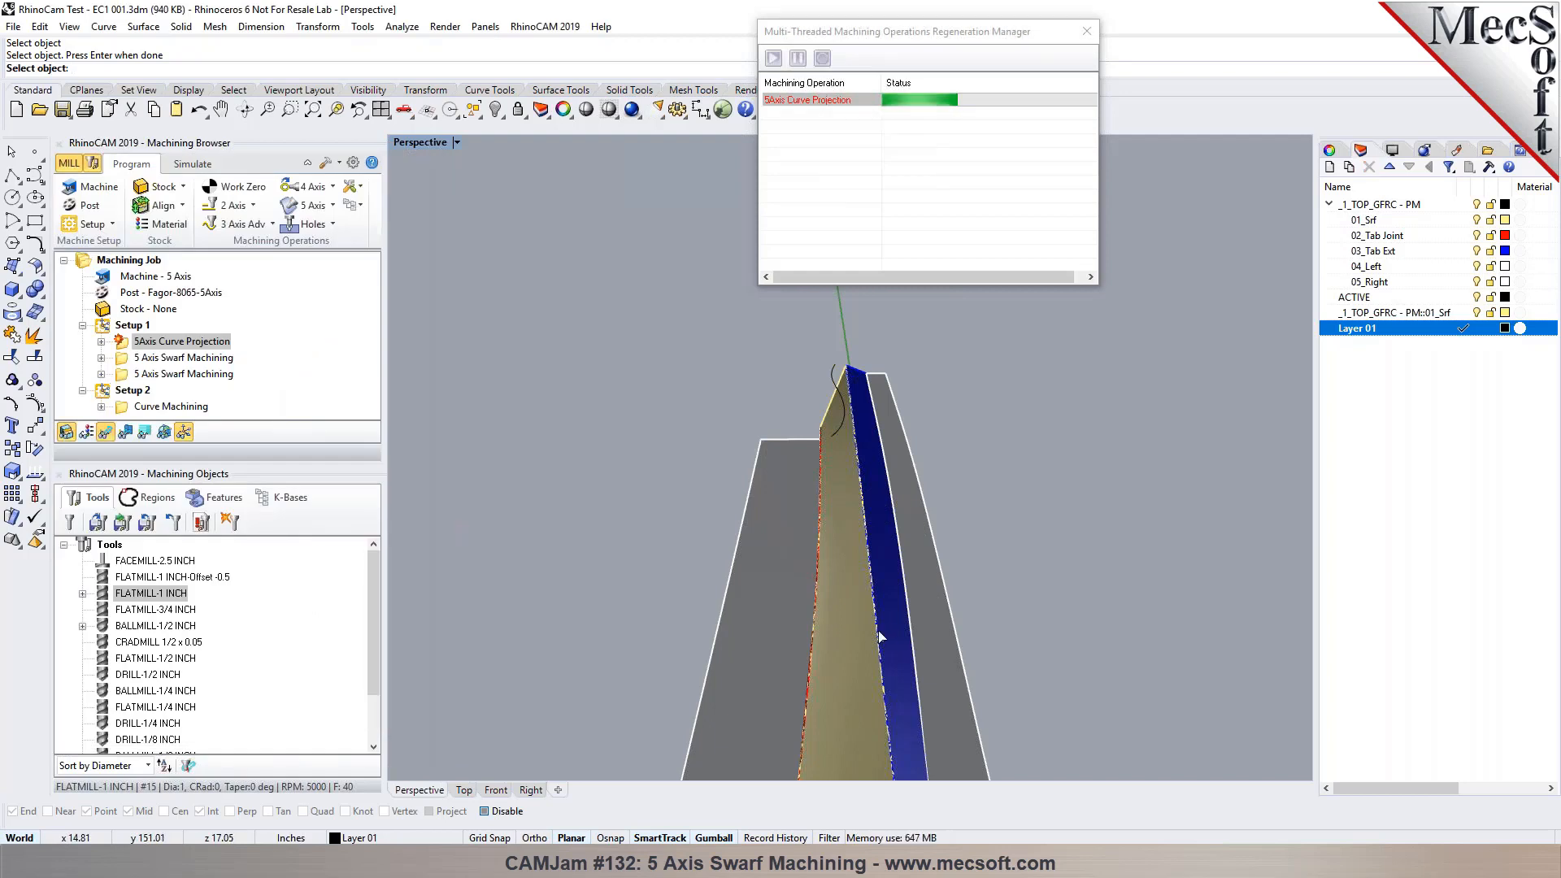
click(901, 643)
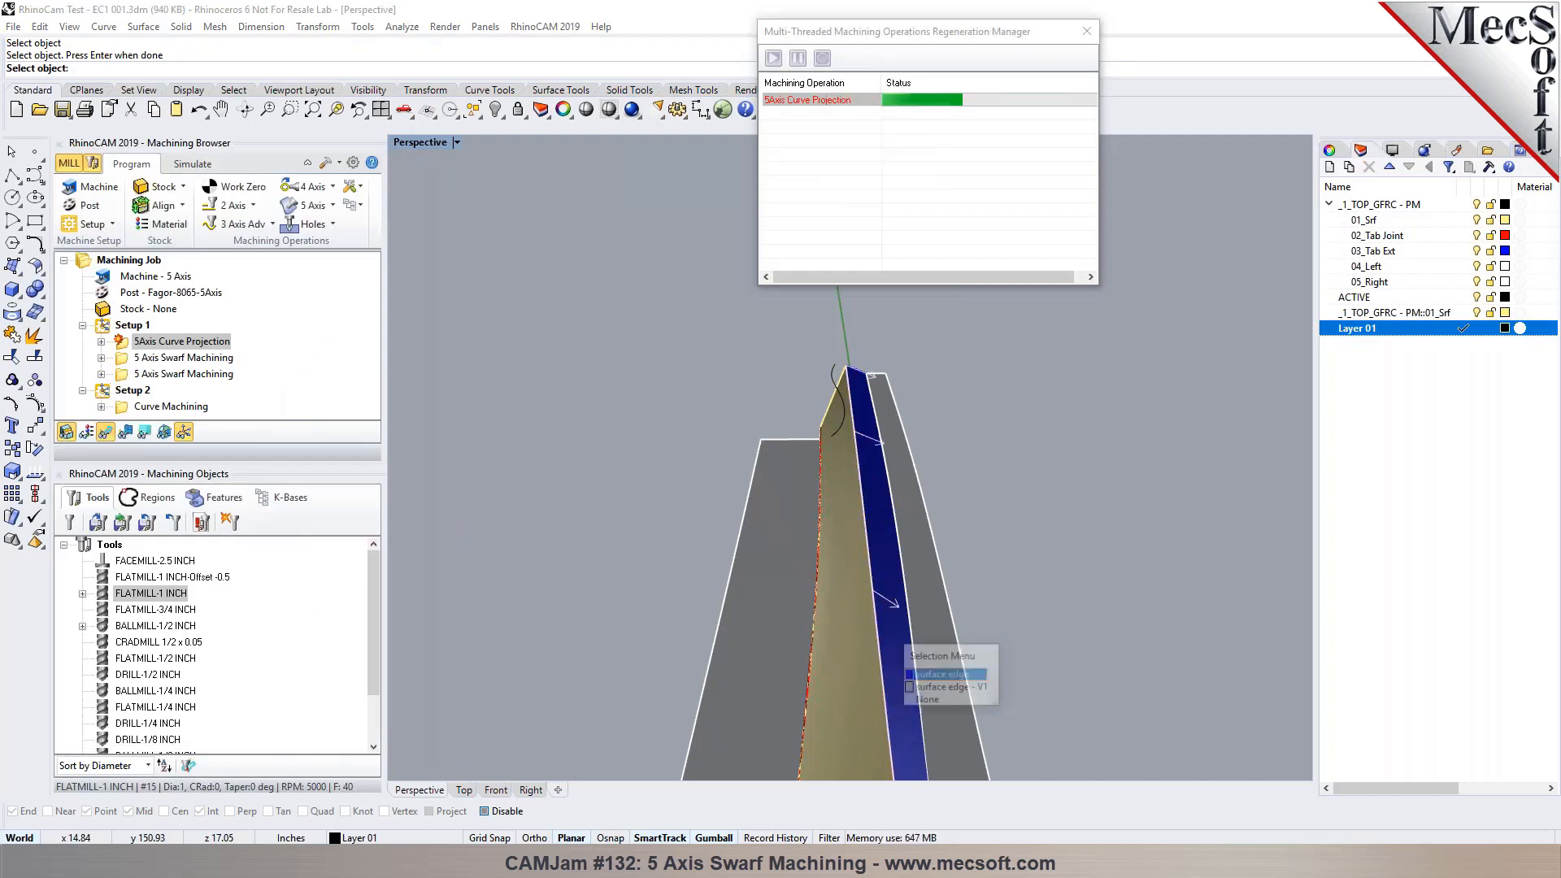
click(930, 681)
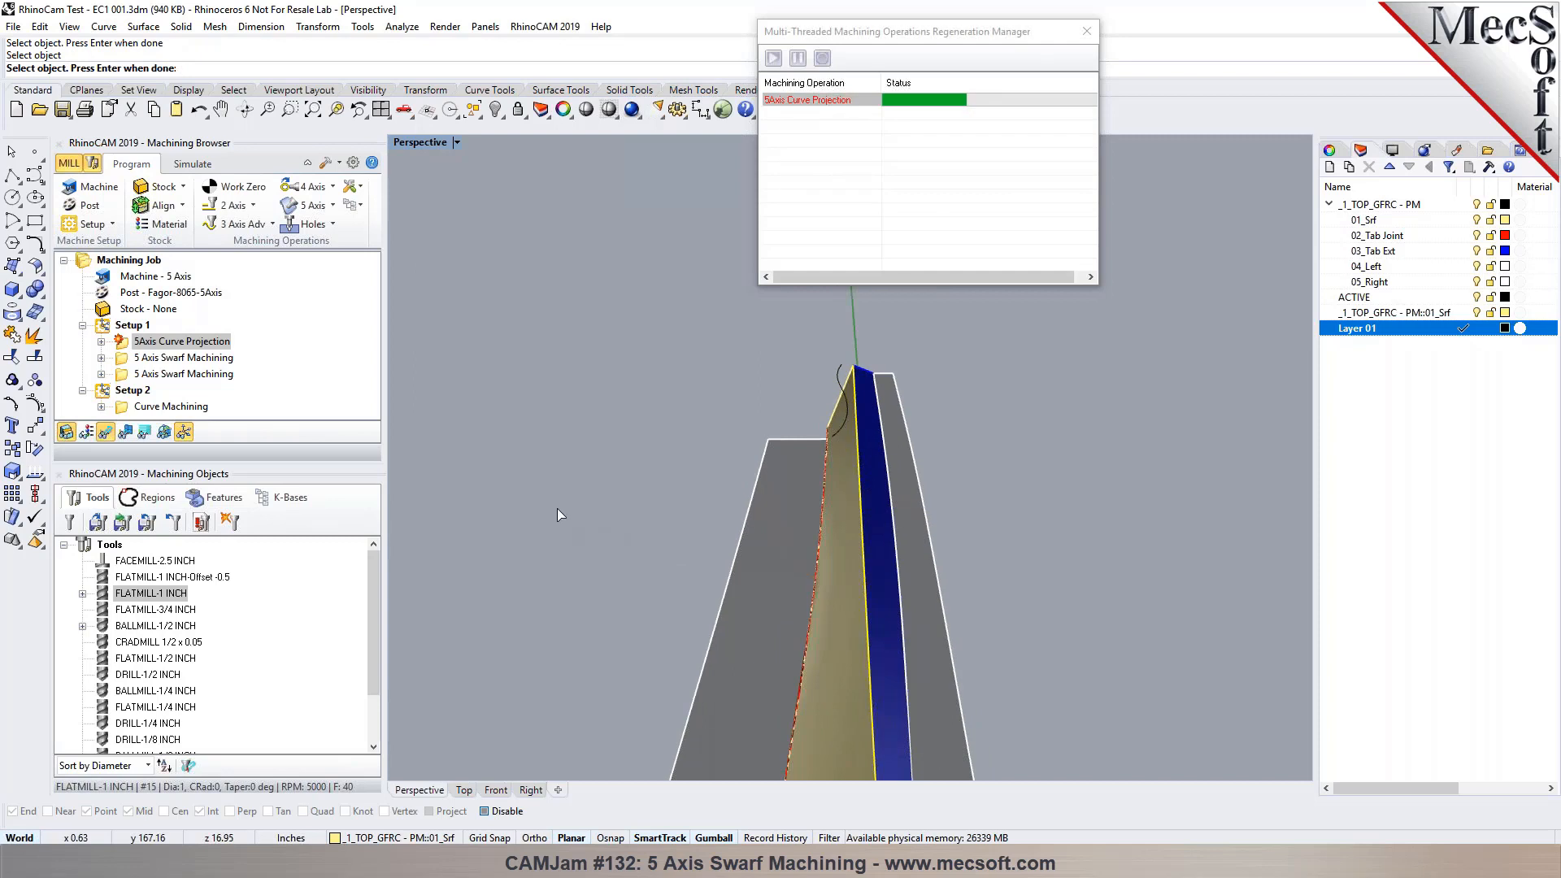
key(Return)
Step: Choose the yellow surface as the flow curve operation's drive surface and dismiss the curve projection error messages
click(231, 587)
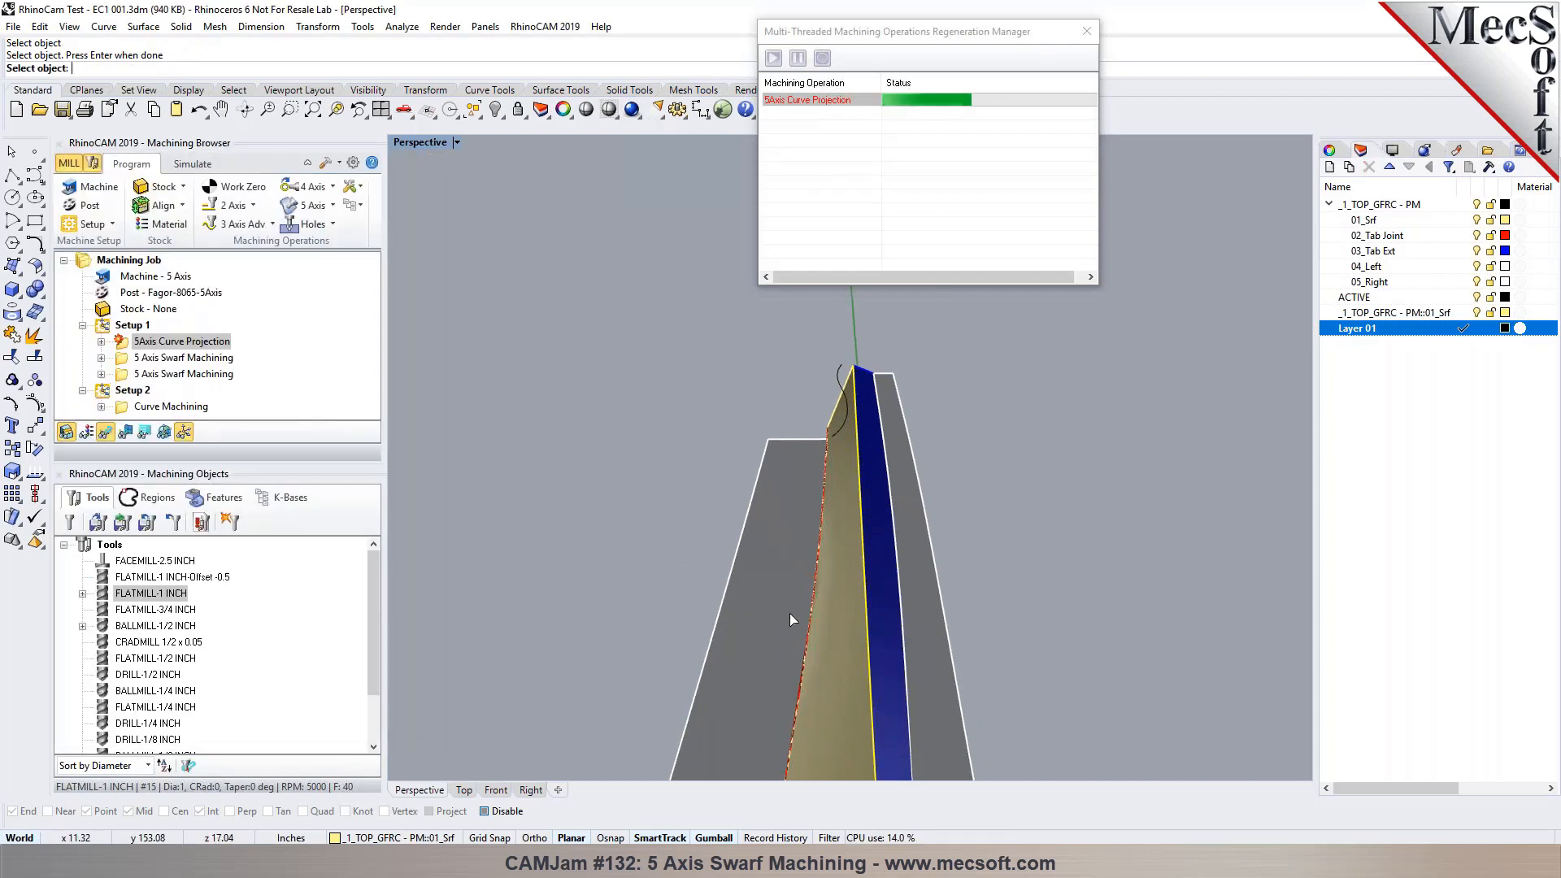
click(827, 627)
key(Return)
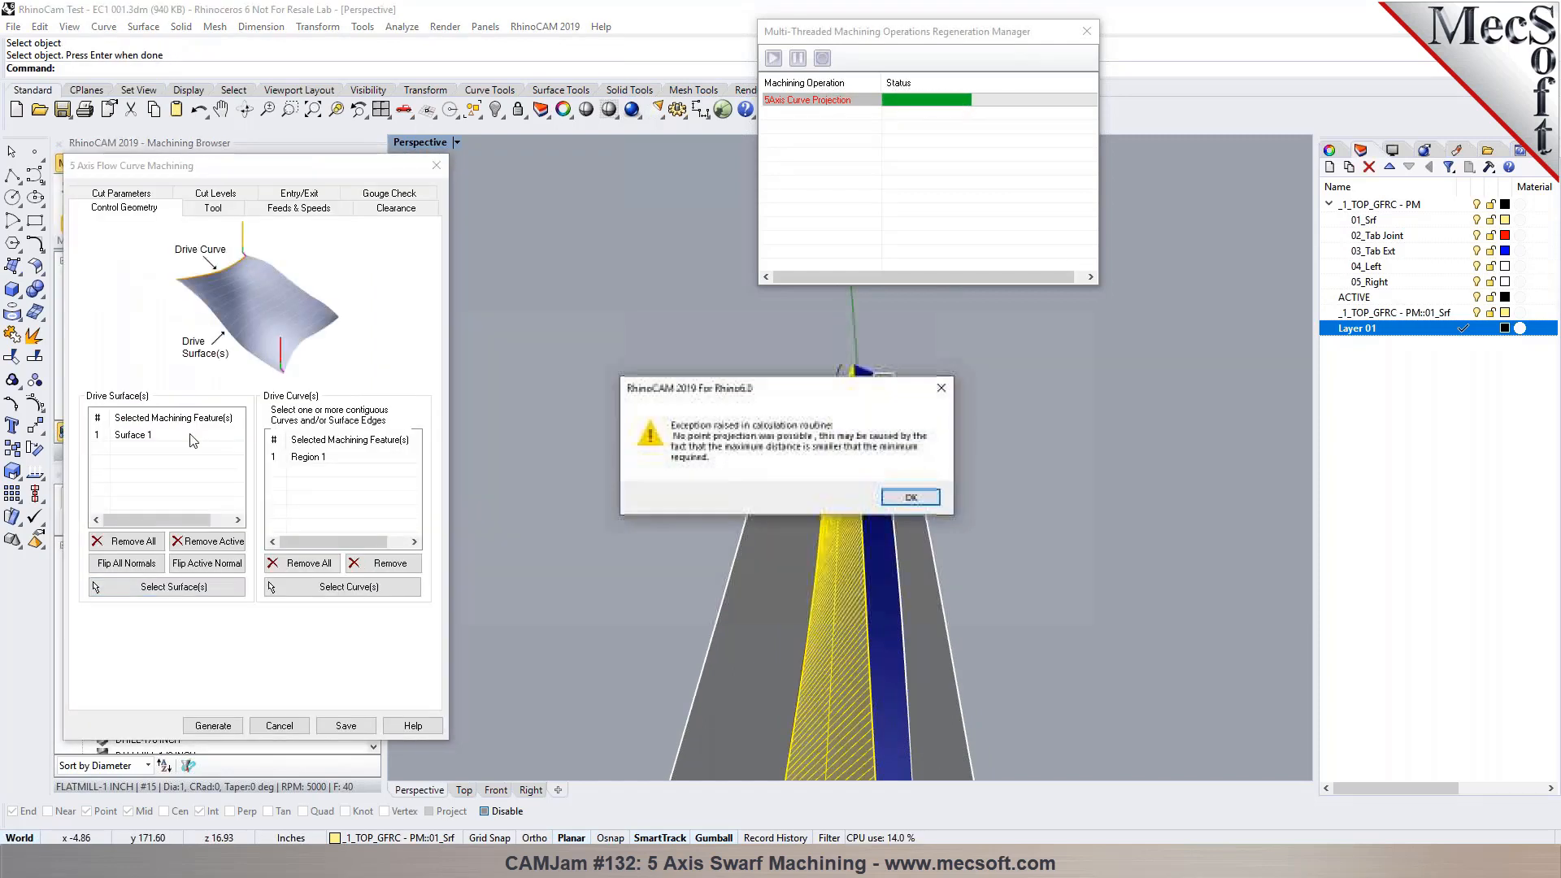
key(Return)
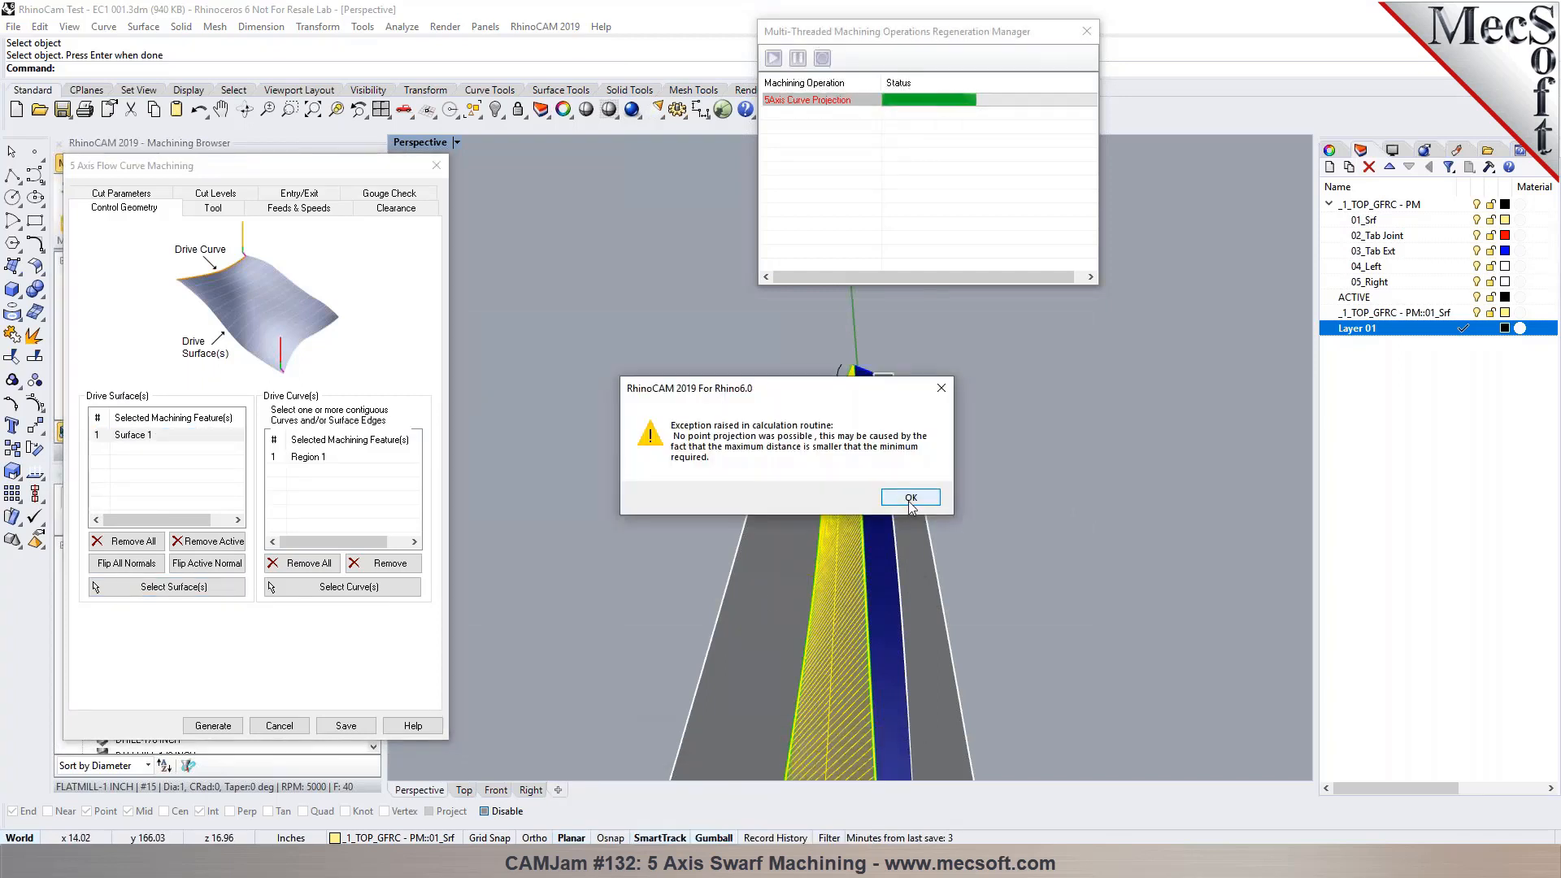
click(910, 498)
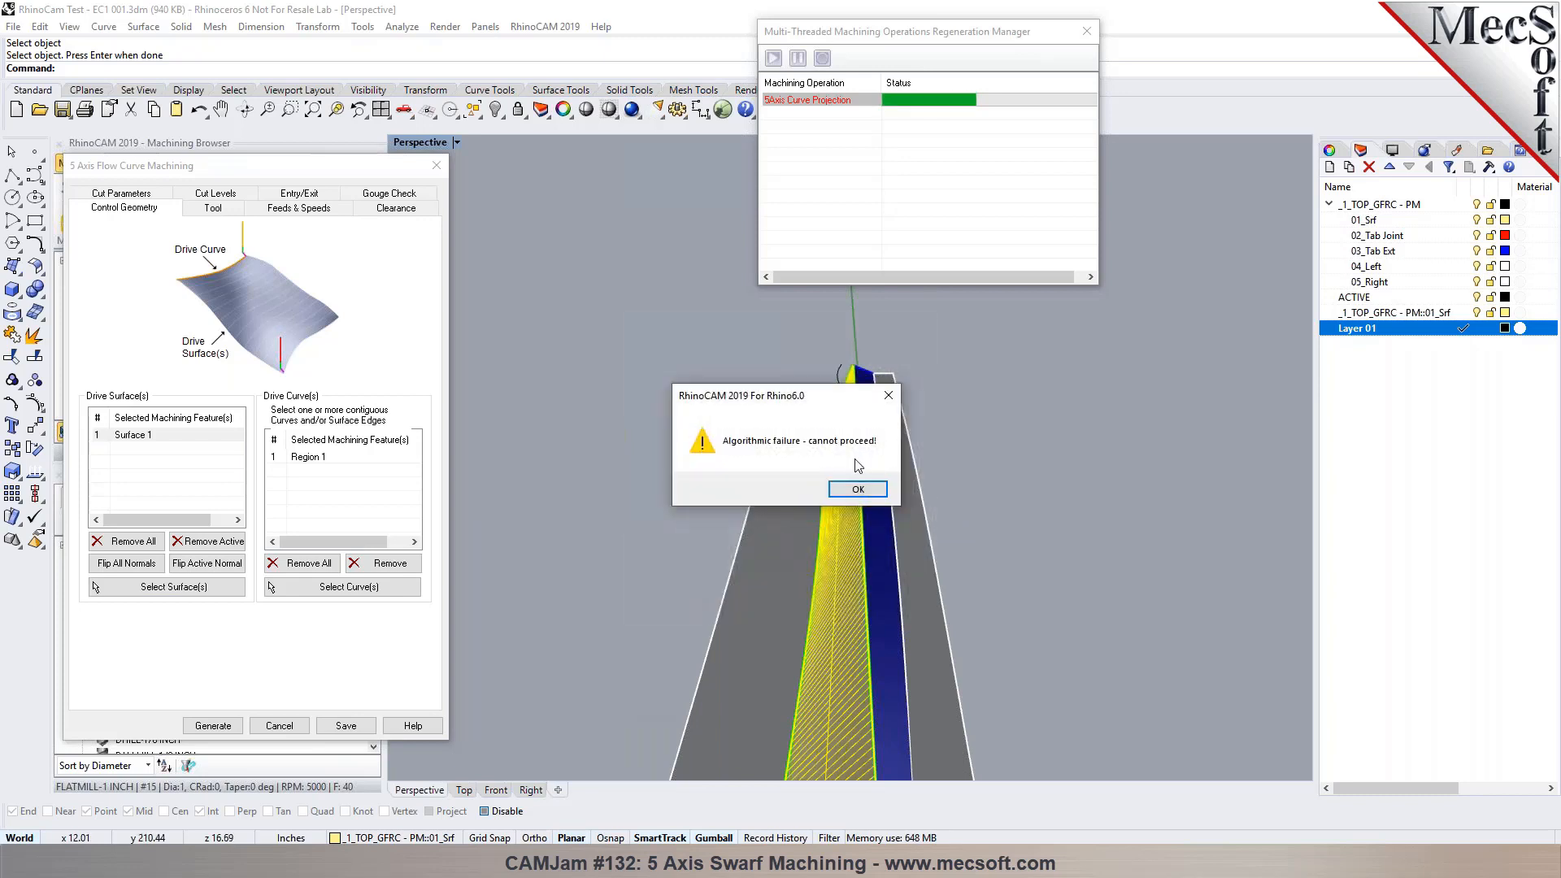
click(845, 490)
Step: Check the flow curve operation's drive surface and tool, and set the stepover distance to 0.5
right_drag(794, 418, 802, 437)
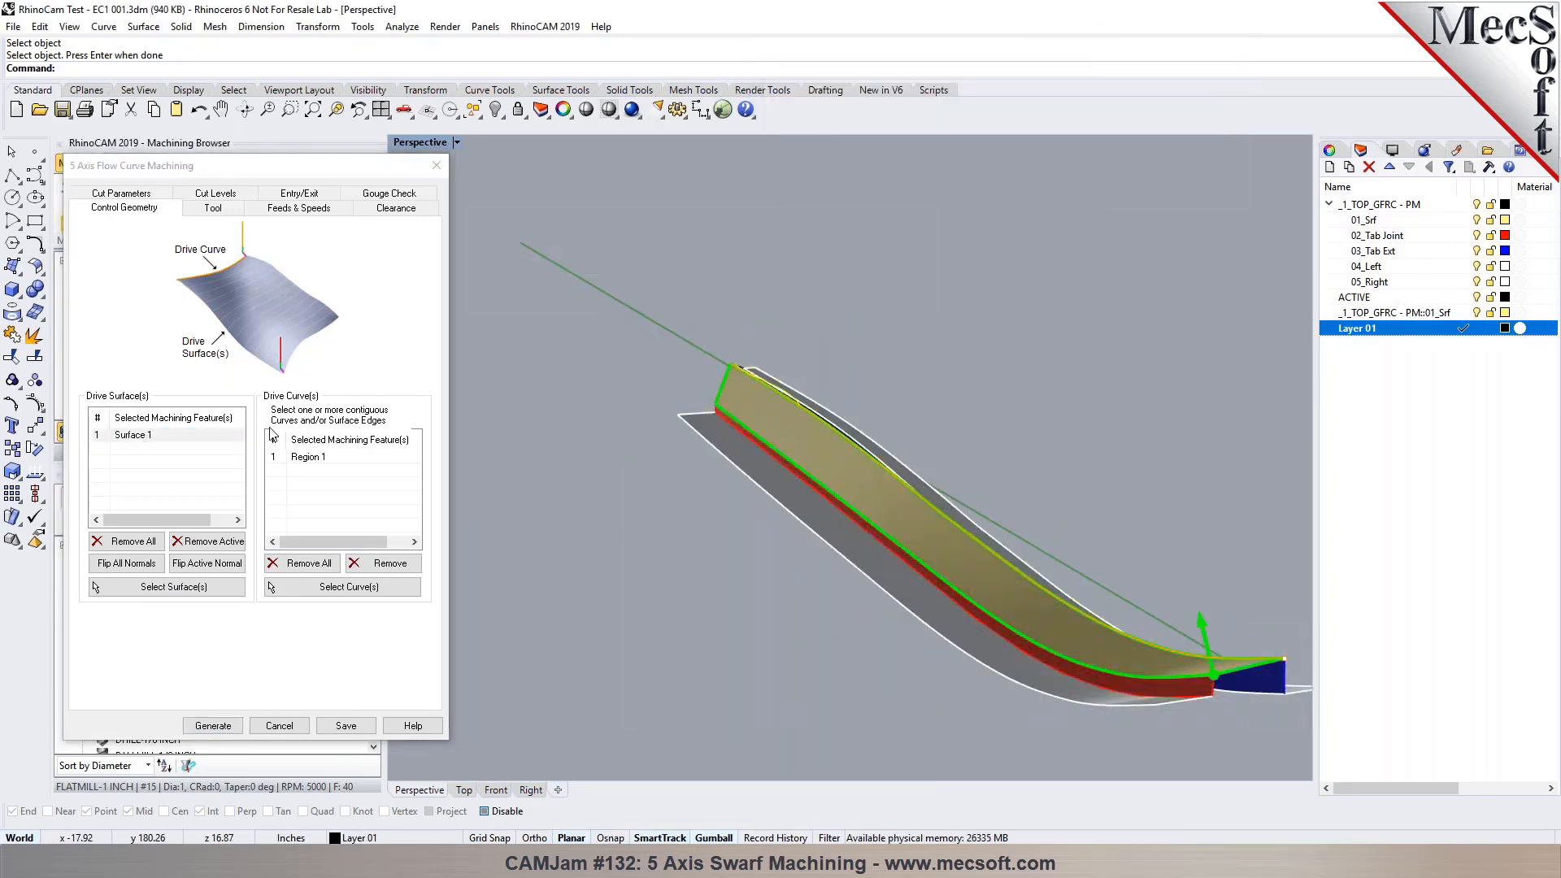
click(228, 435)
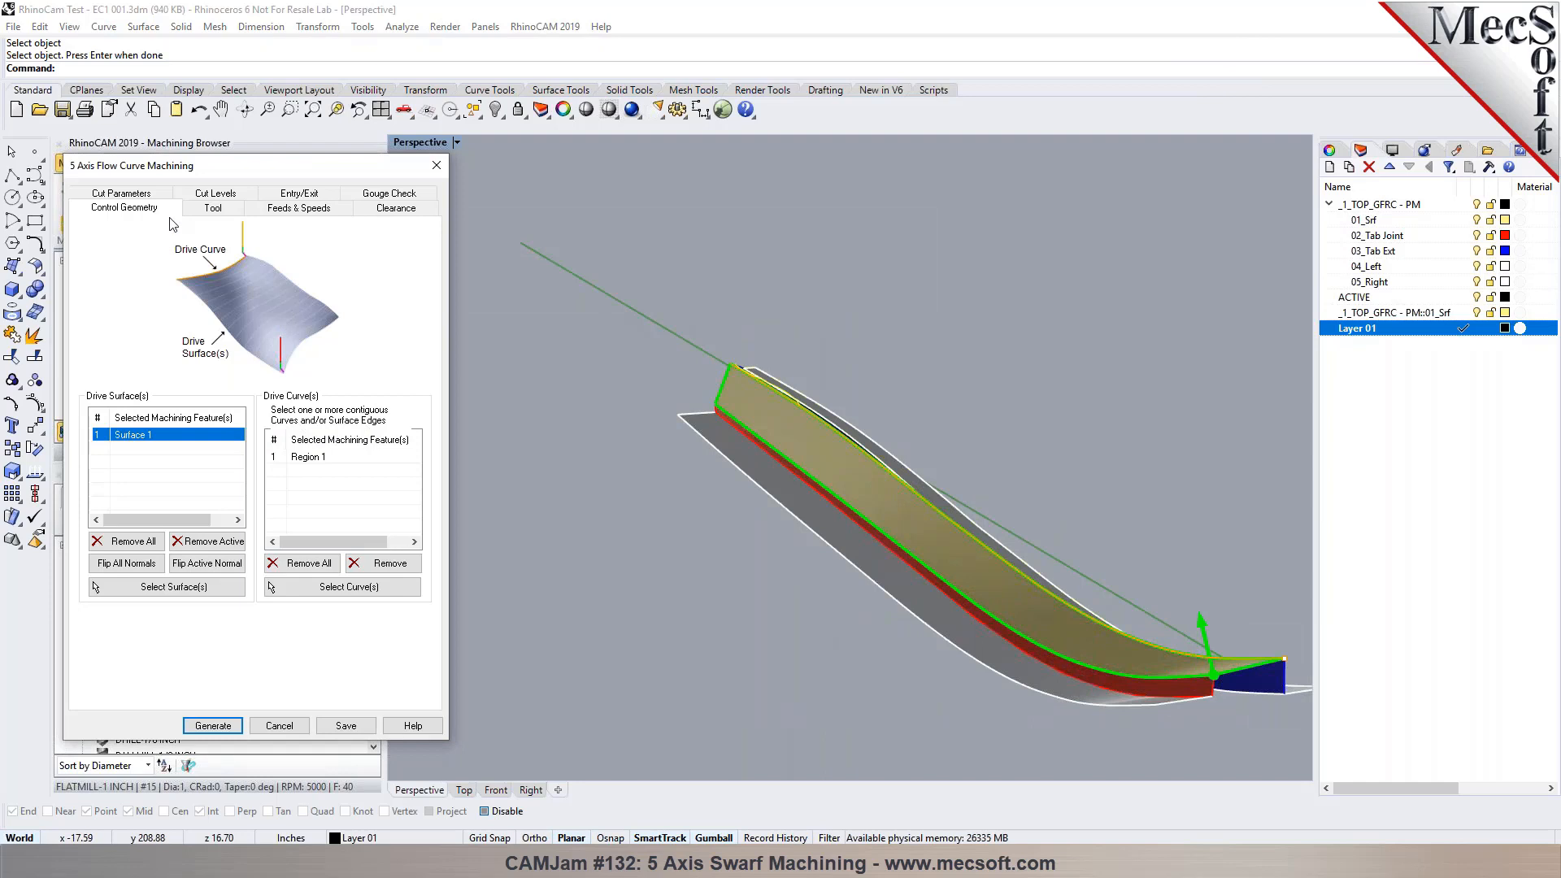
click(198, 207)
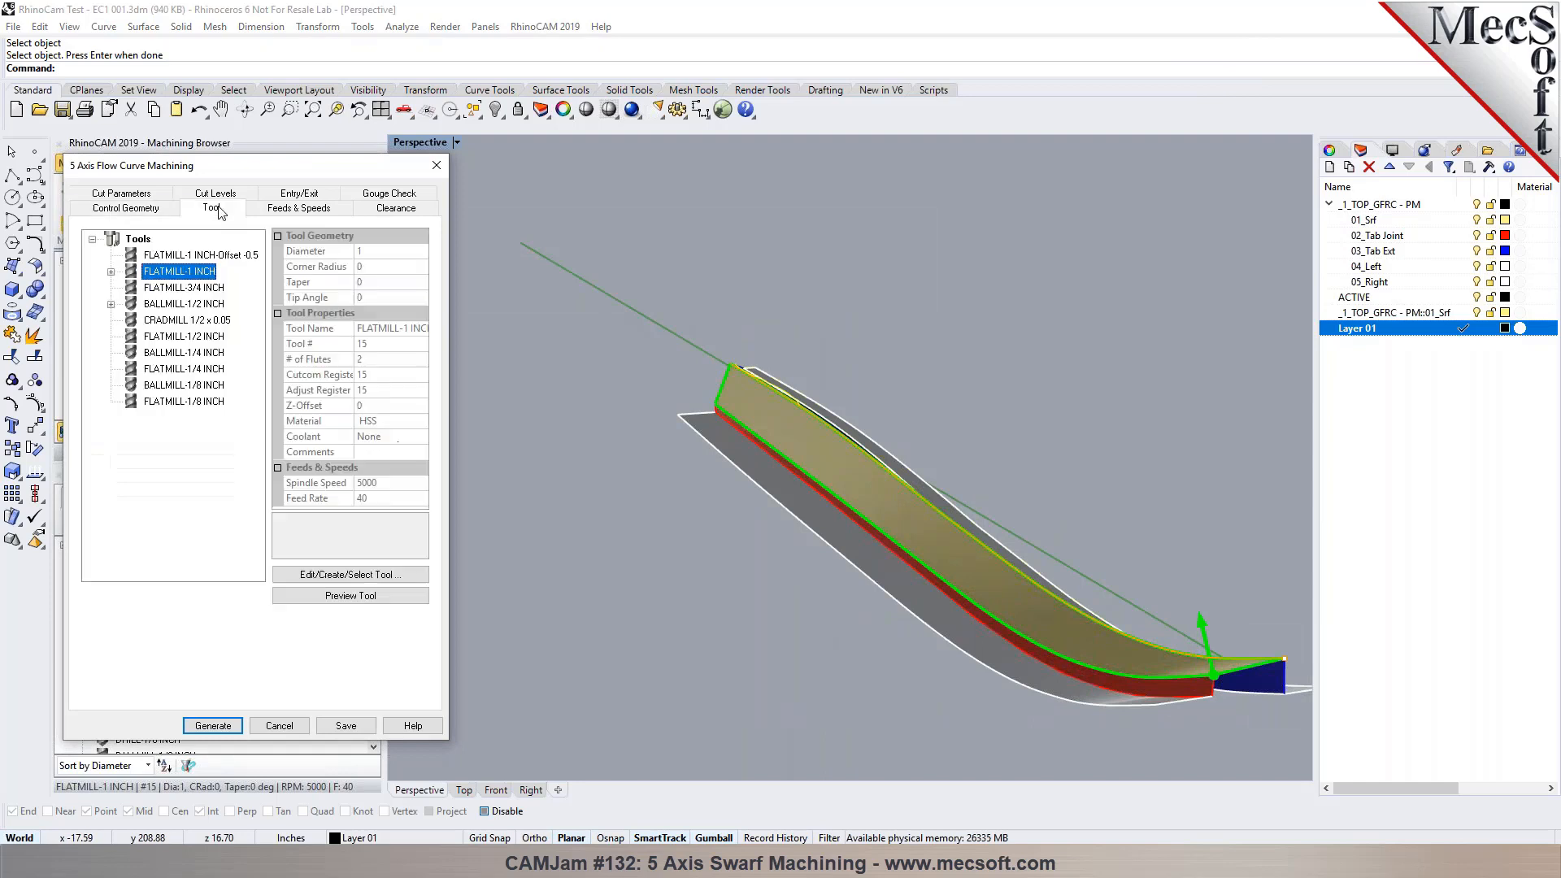
click(124, 193)
double_click(258, 640)
text(0.5)
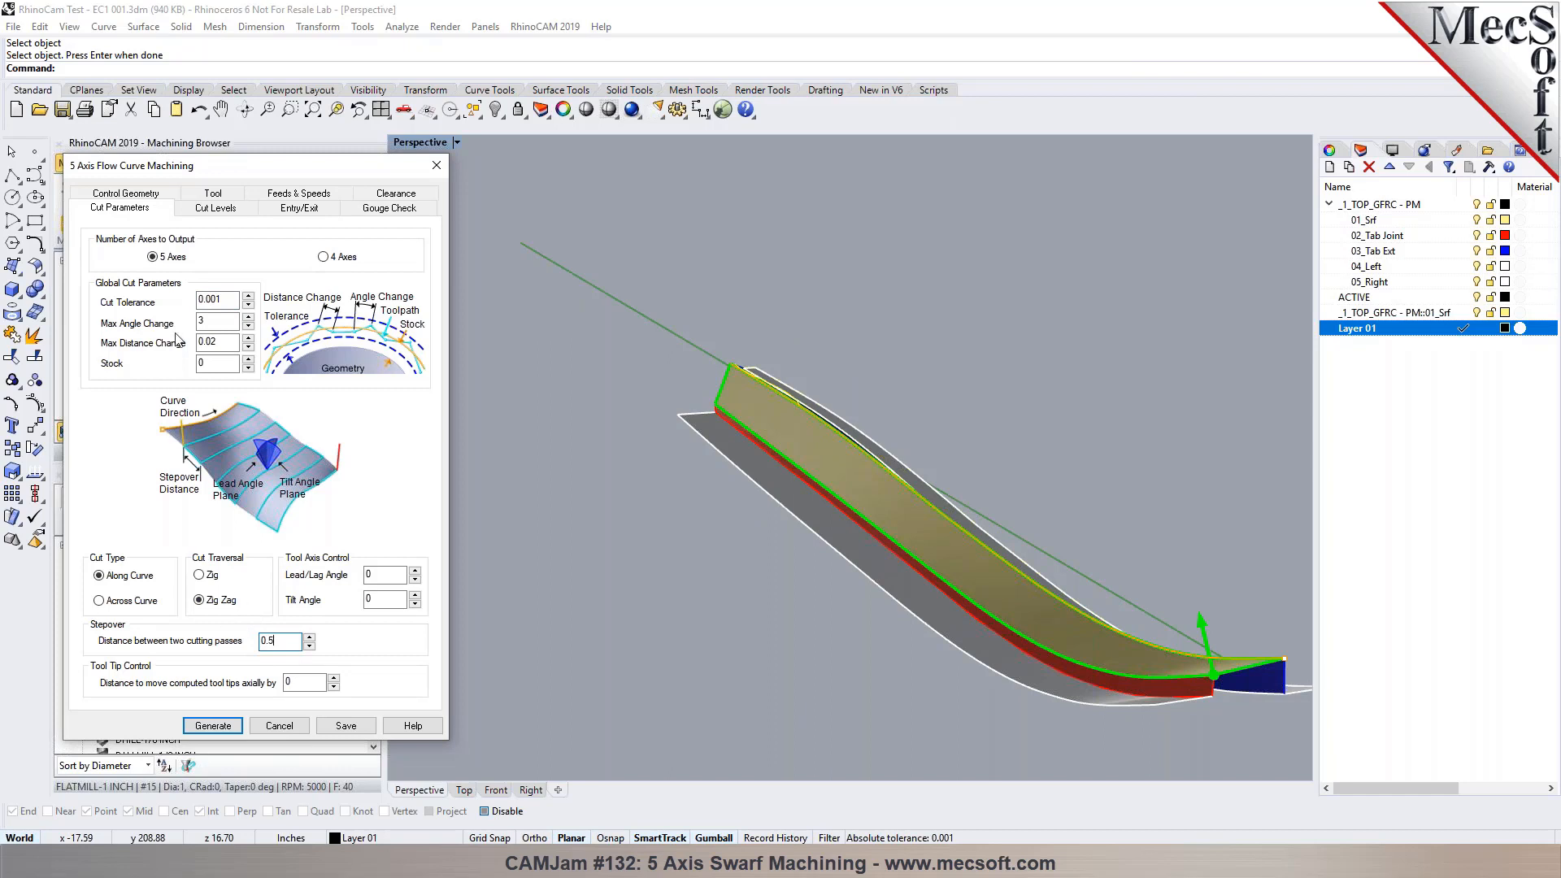
Step: Set the cut tolerance to 0.01 and the maximum angle change and maximum distance change to 10, and generate the flow curve toolpath
click(213, 300)
key(BackSpace)
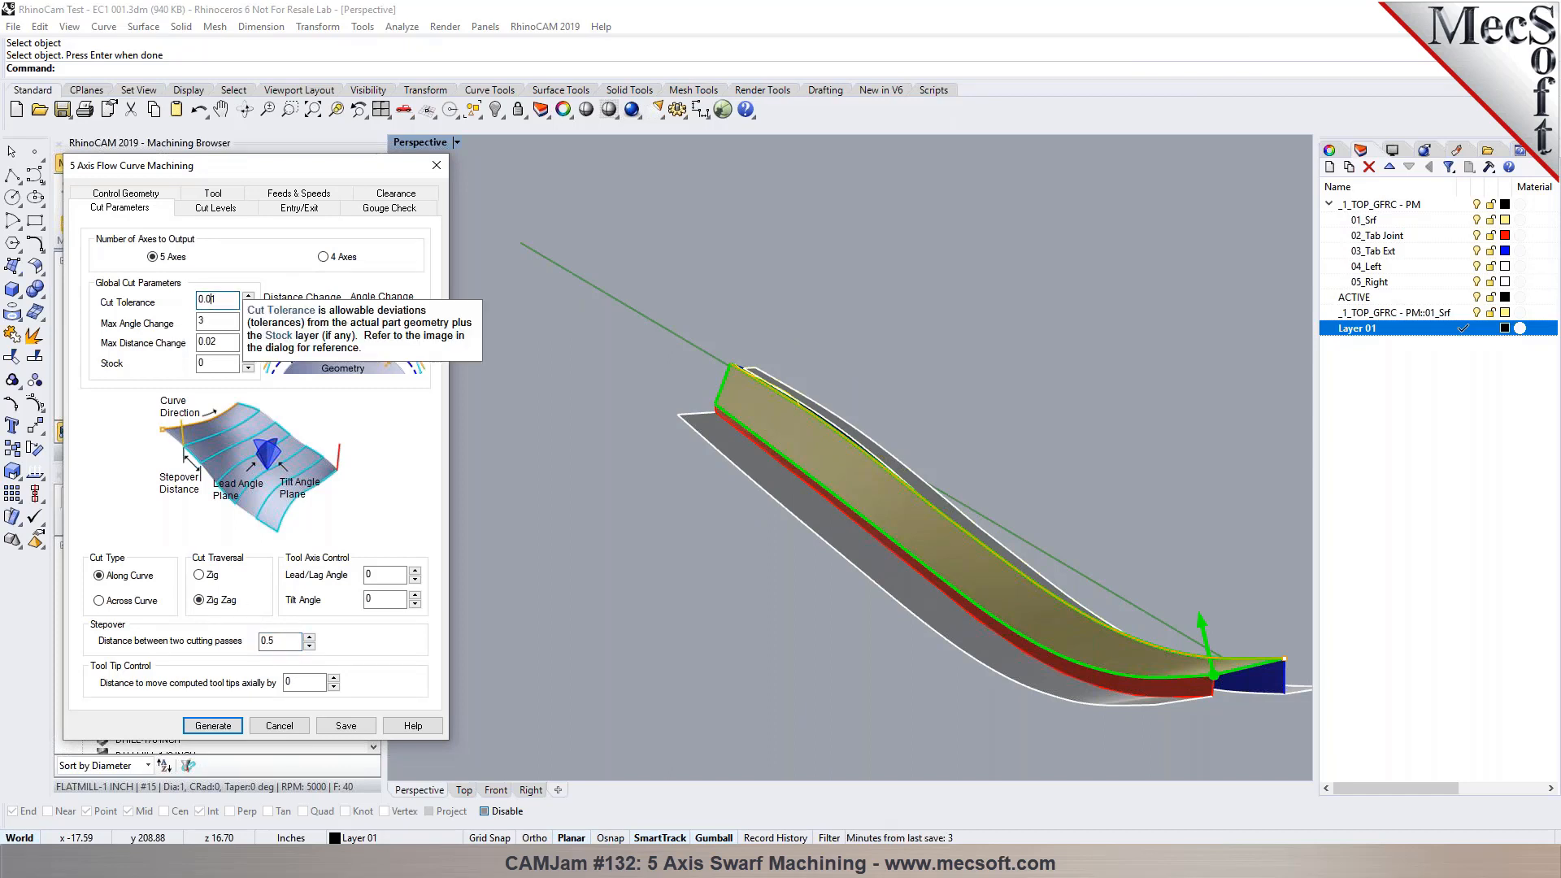
double_click(199, 324)
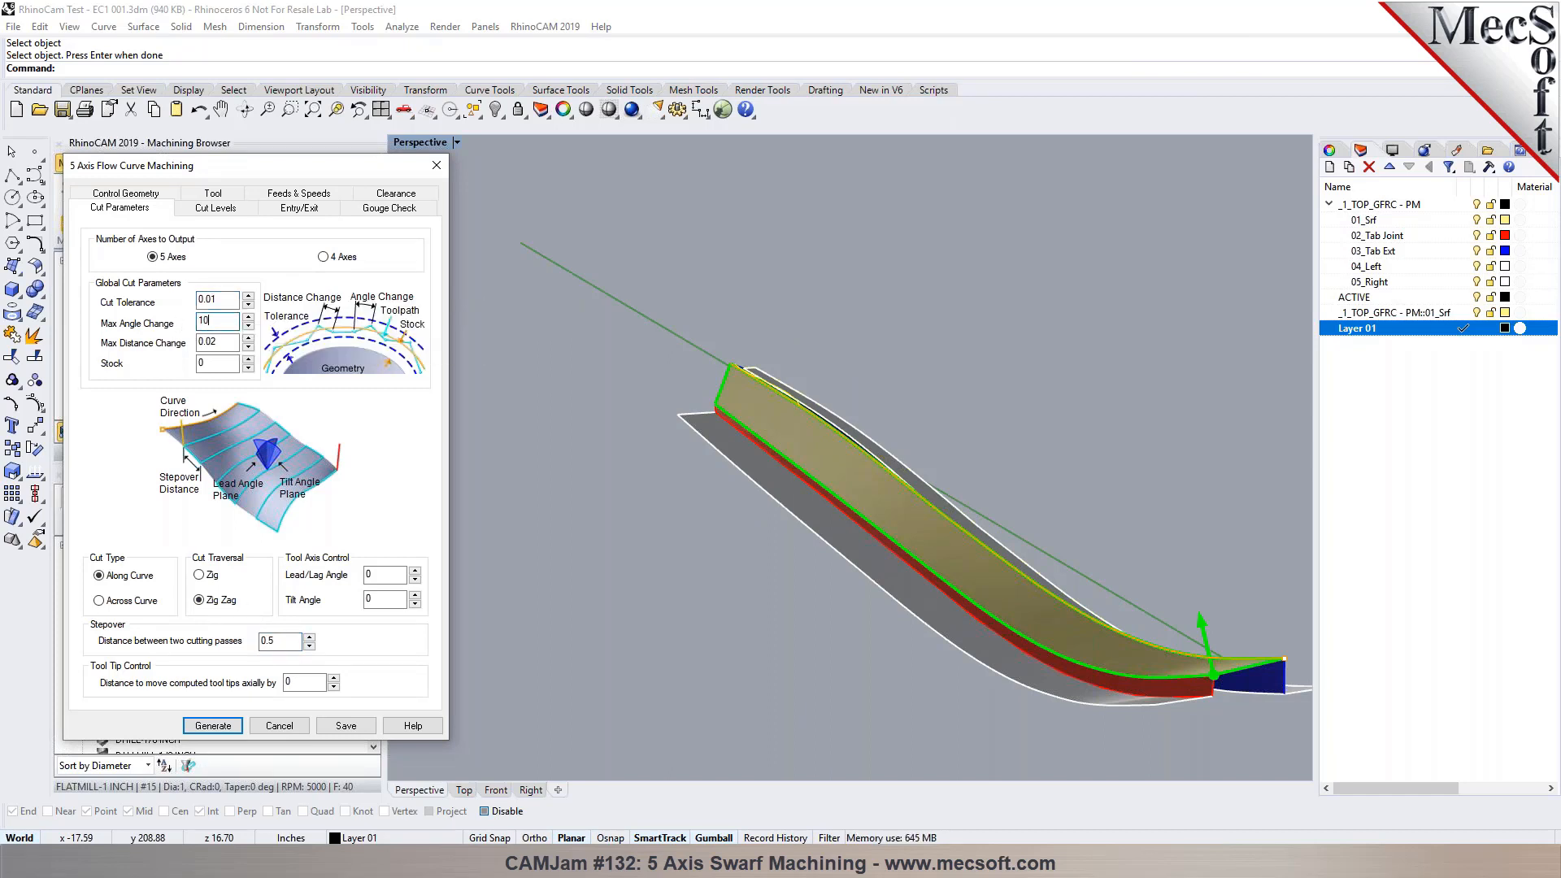
drag(218, 342, 178, 355)
text(10)
click(213, 725)
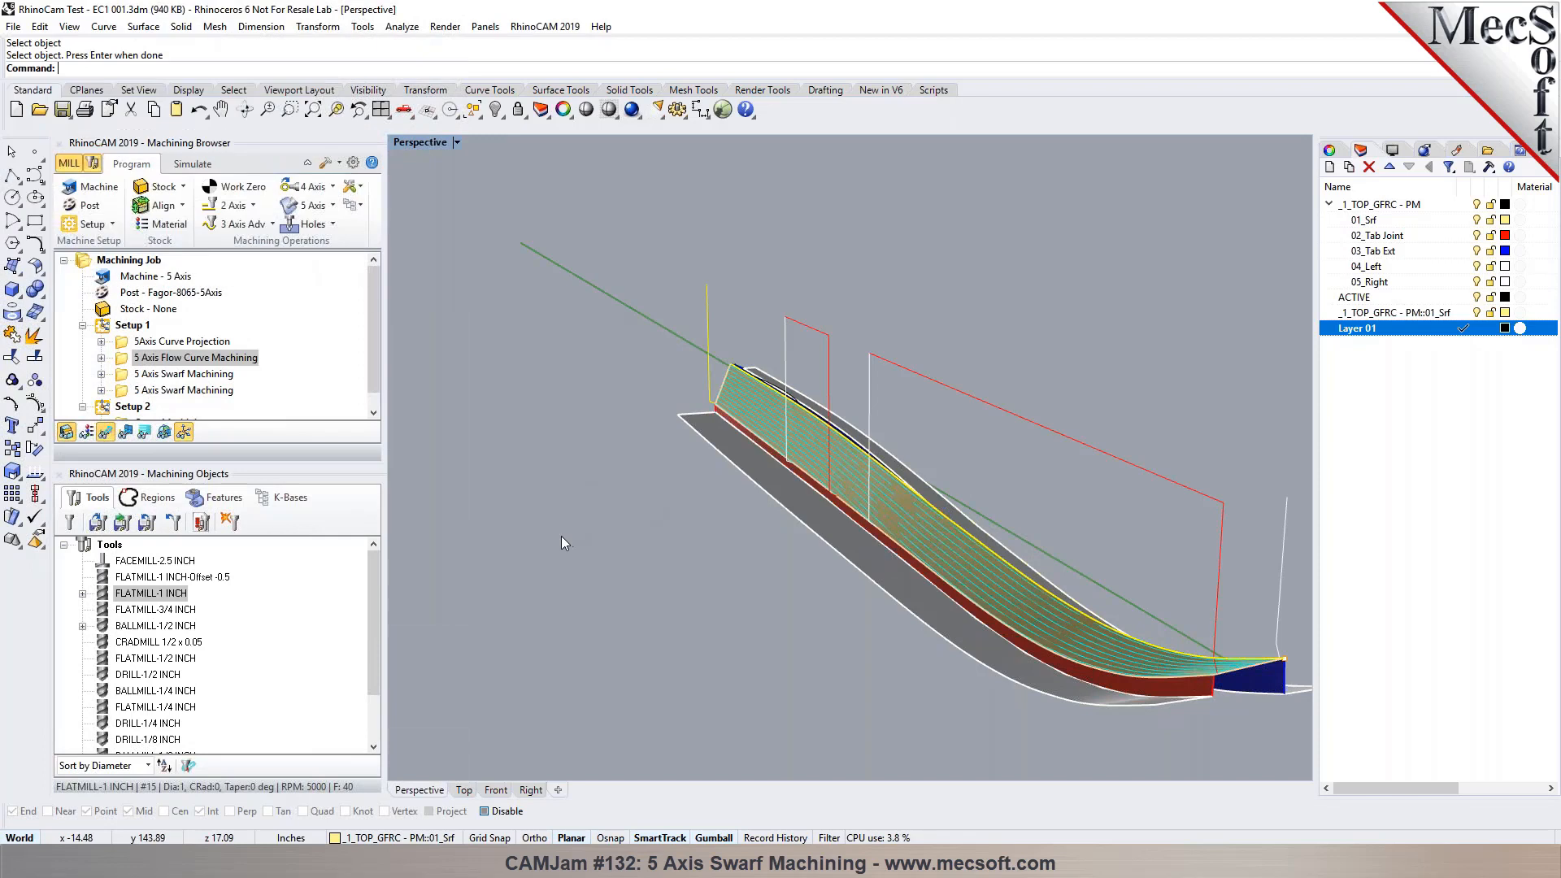
Step: Simulate the flow curve toolpath at the highest simulation speed, and return to programming the operations
click(192, 163)
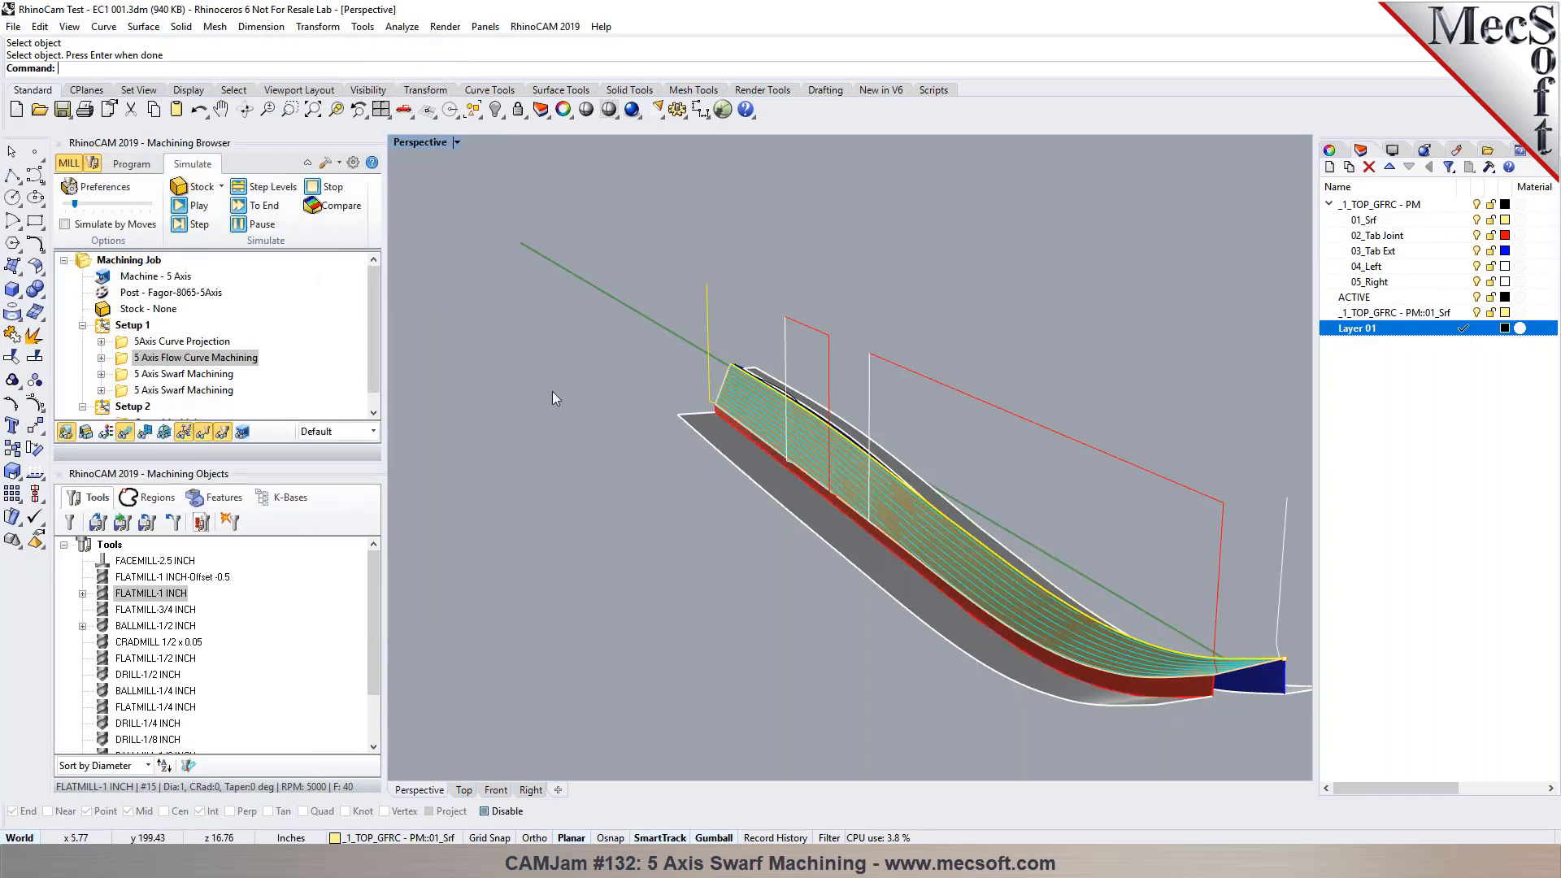
click(196, 205)
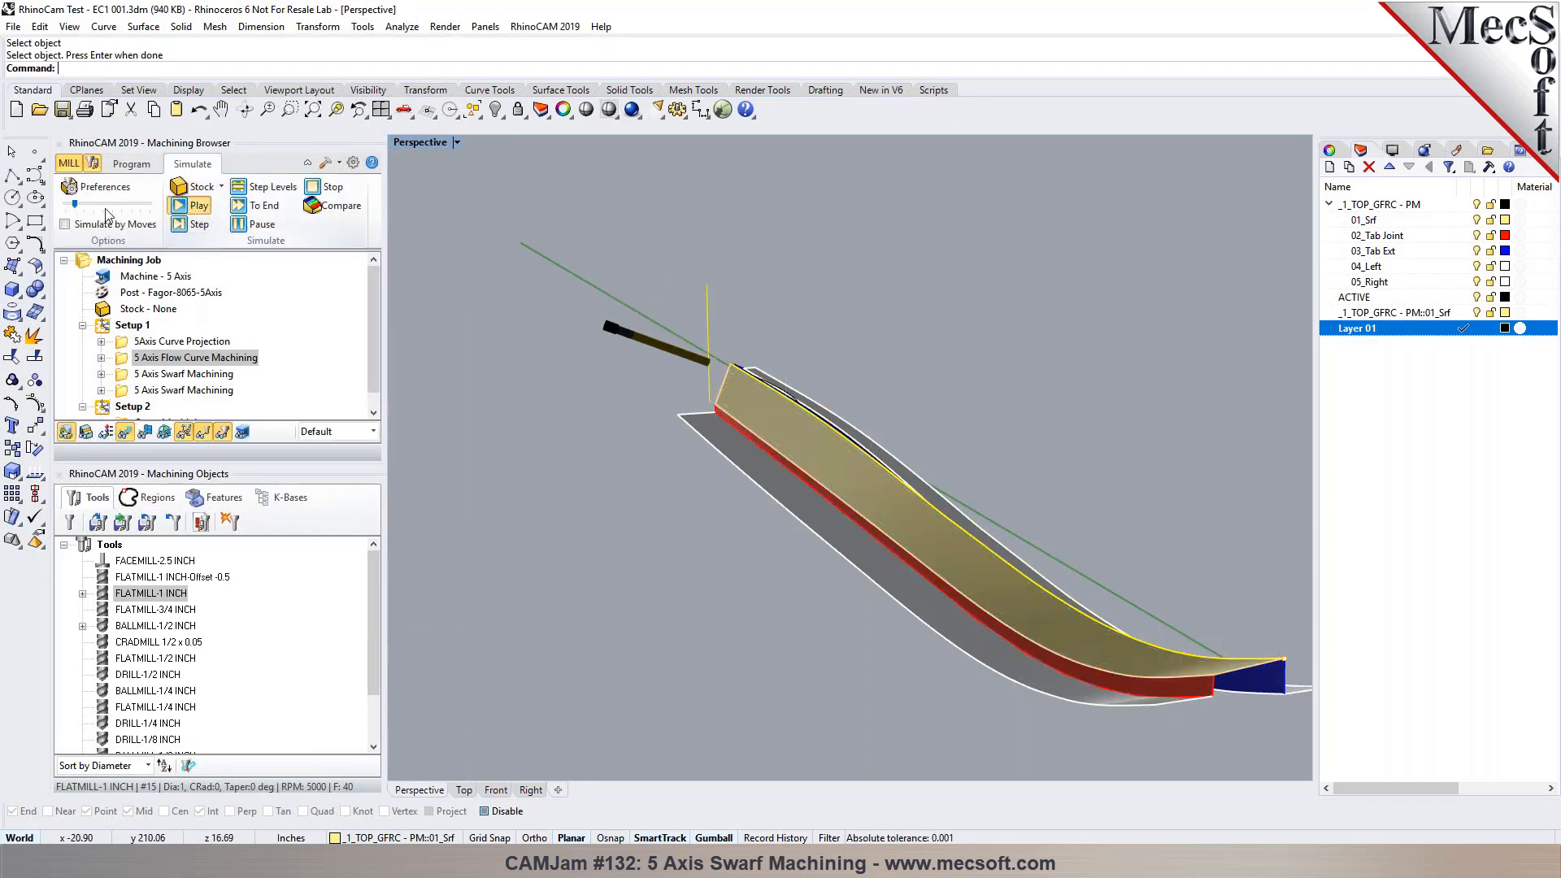
drag(80, 204, 144, 225)
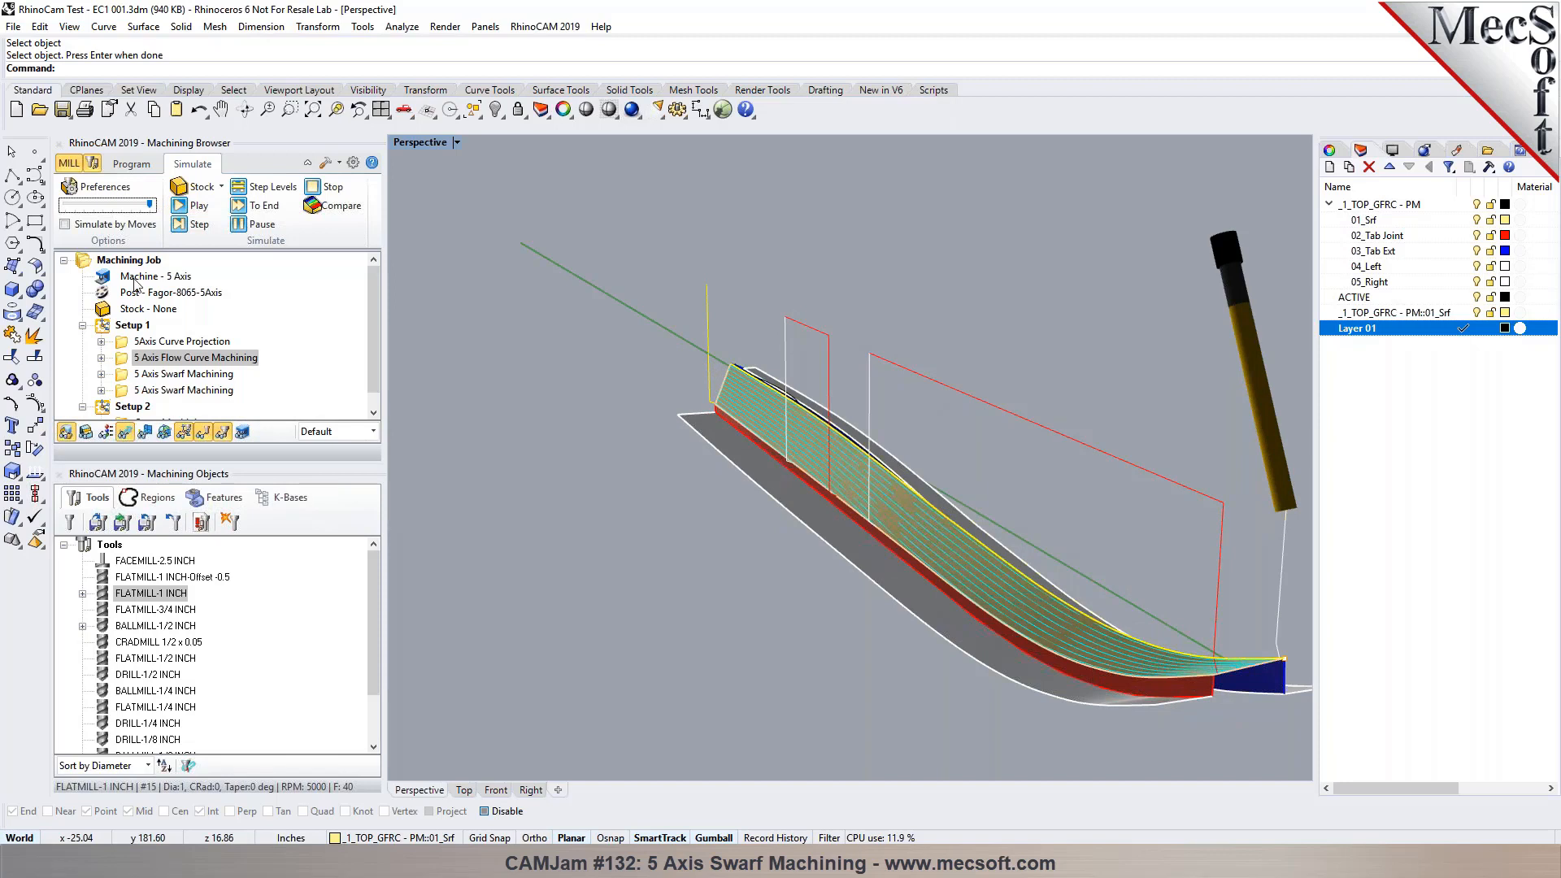
click(131, 165)
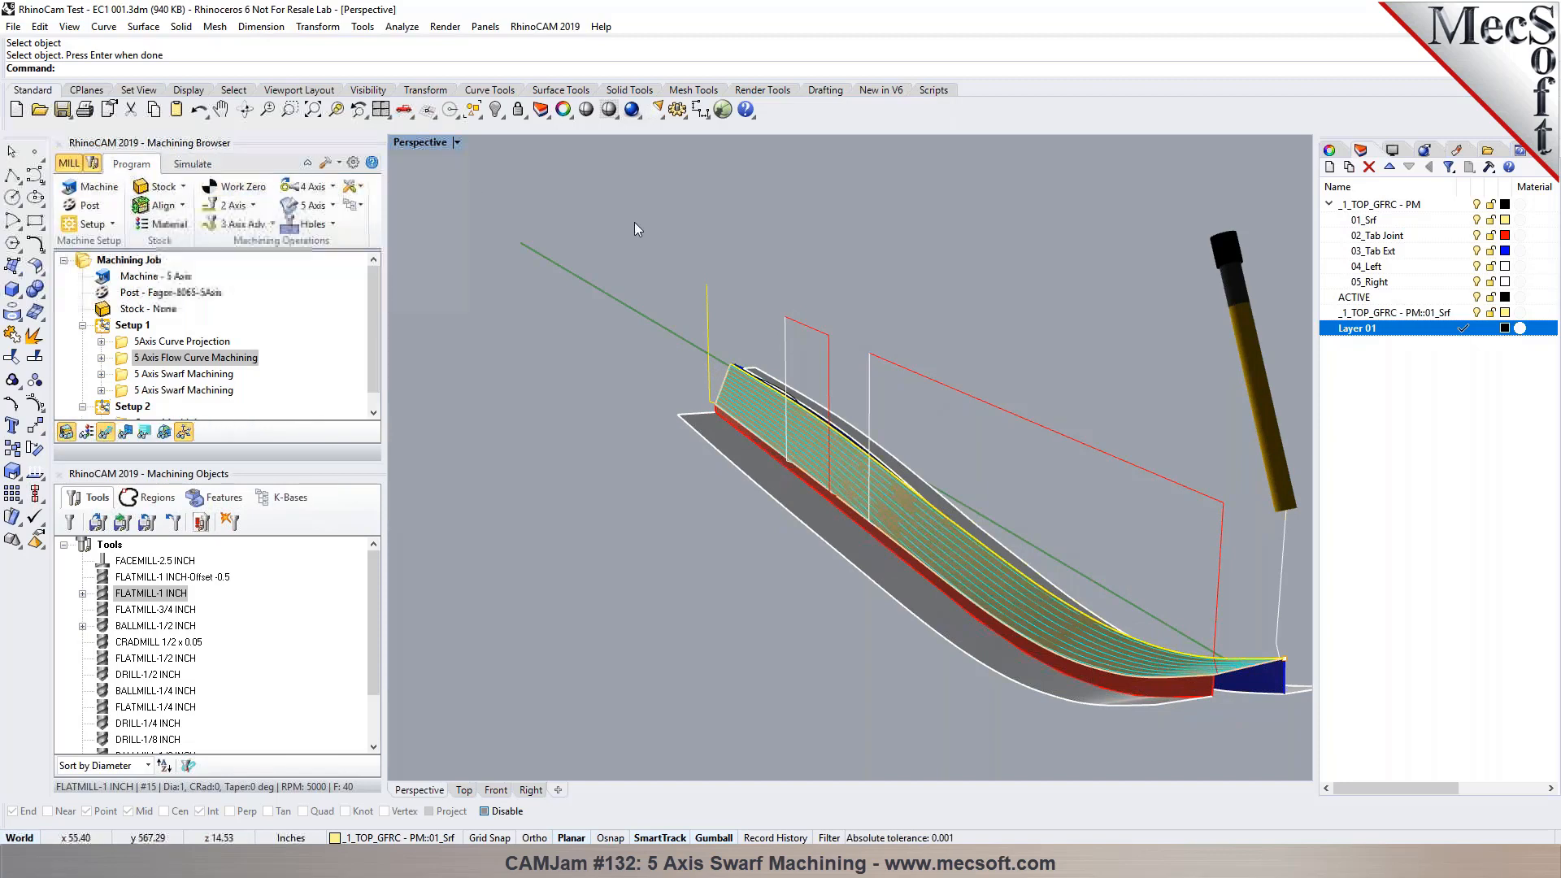
Step: Examine the flow curve toolpath along the yellow surface from several angles and review the available RhinoCAM modules
click(545, 26)
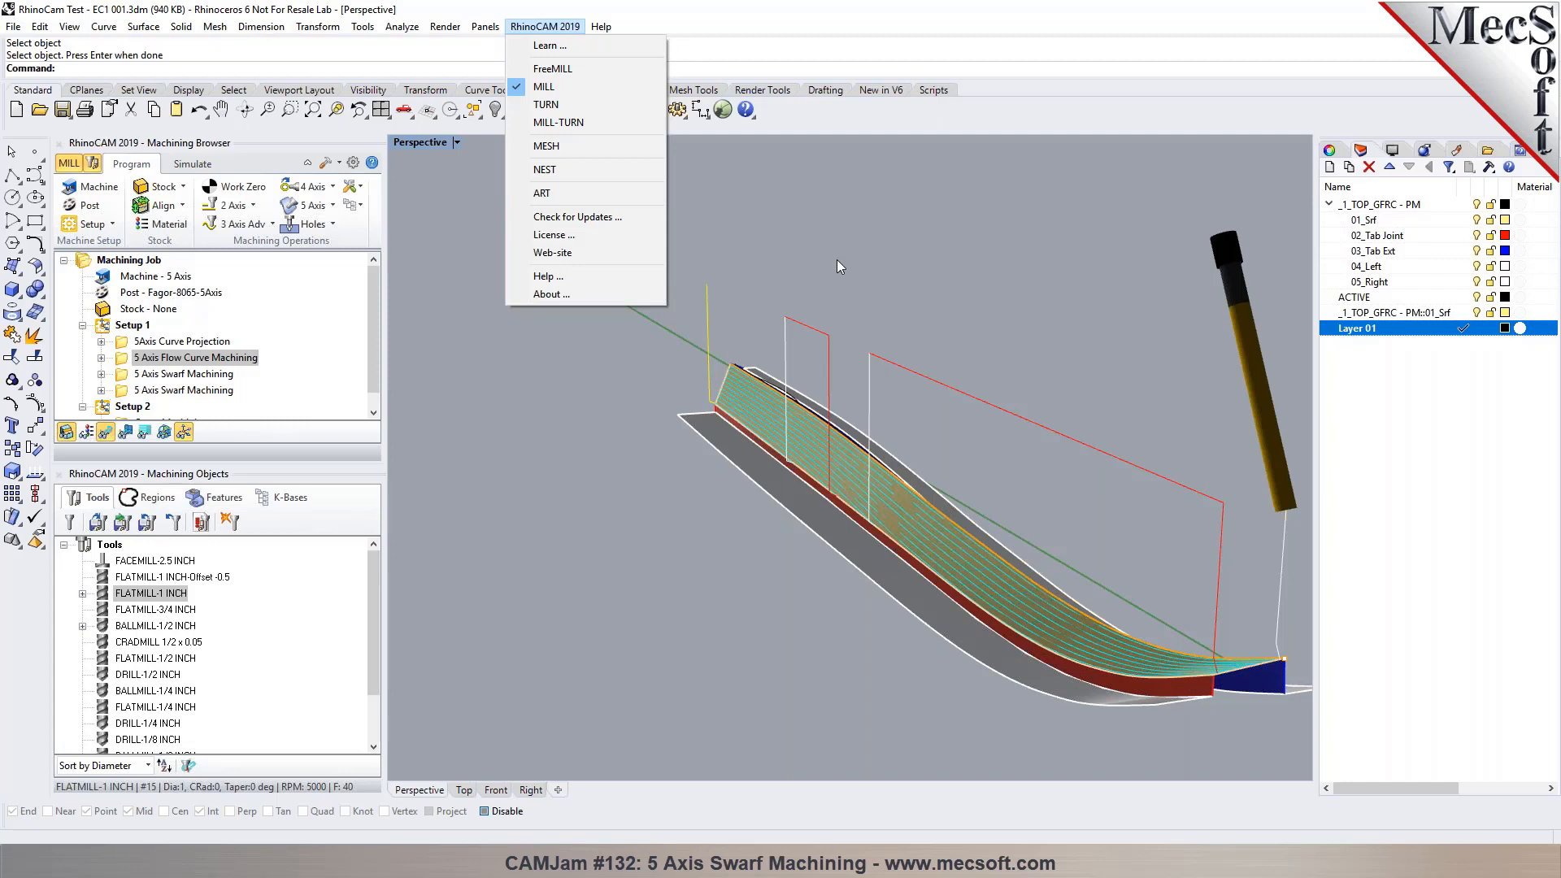
click(475, 377)
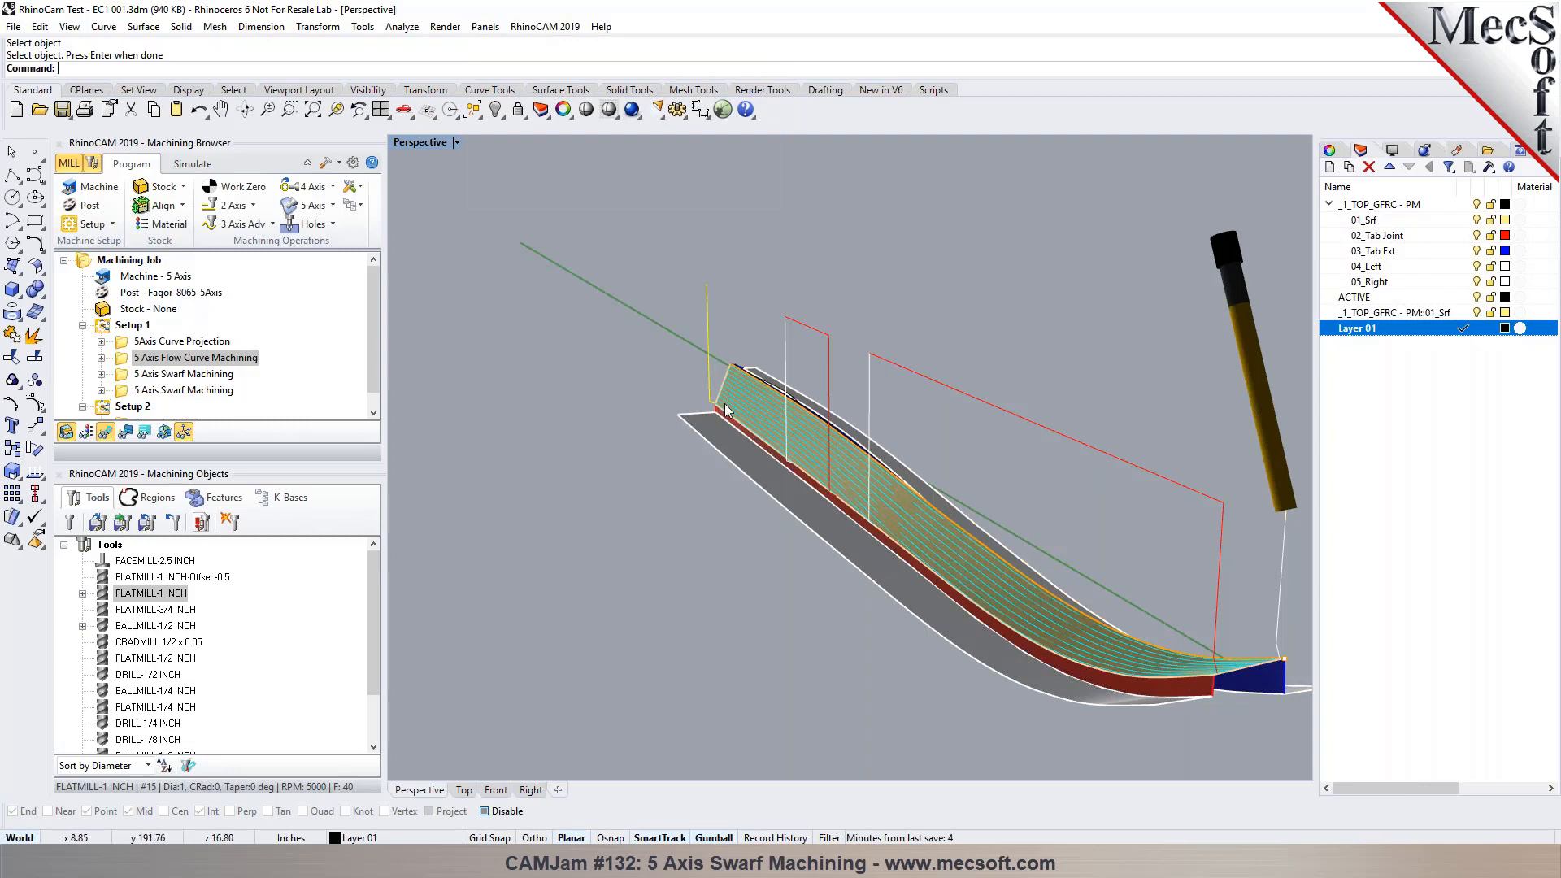
scroll(726, 409, up, 5)
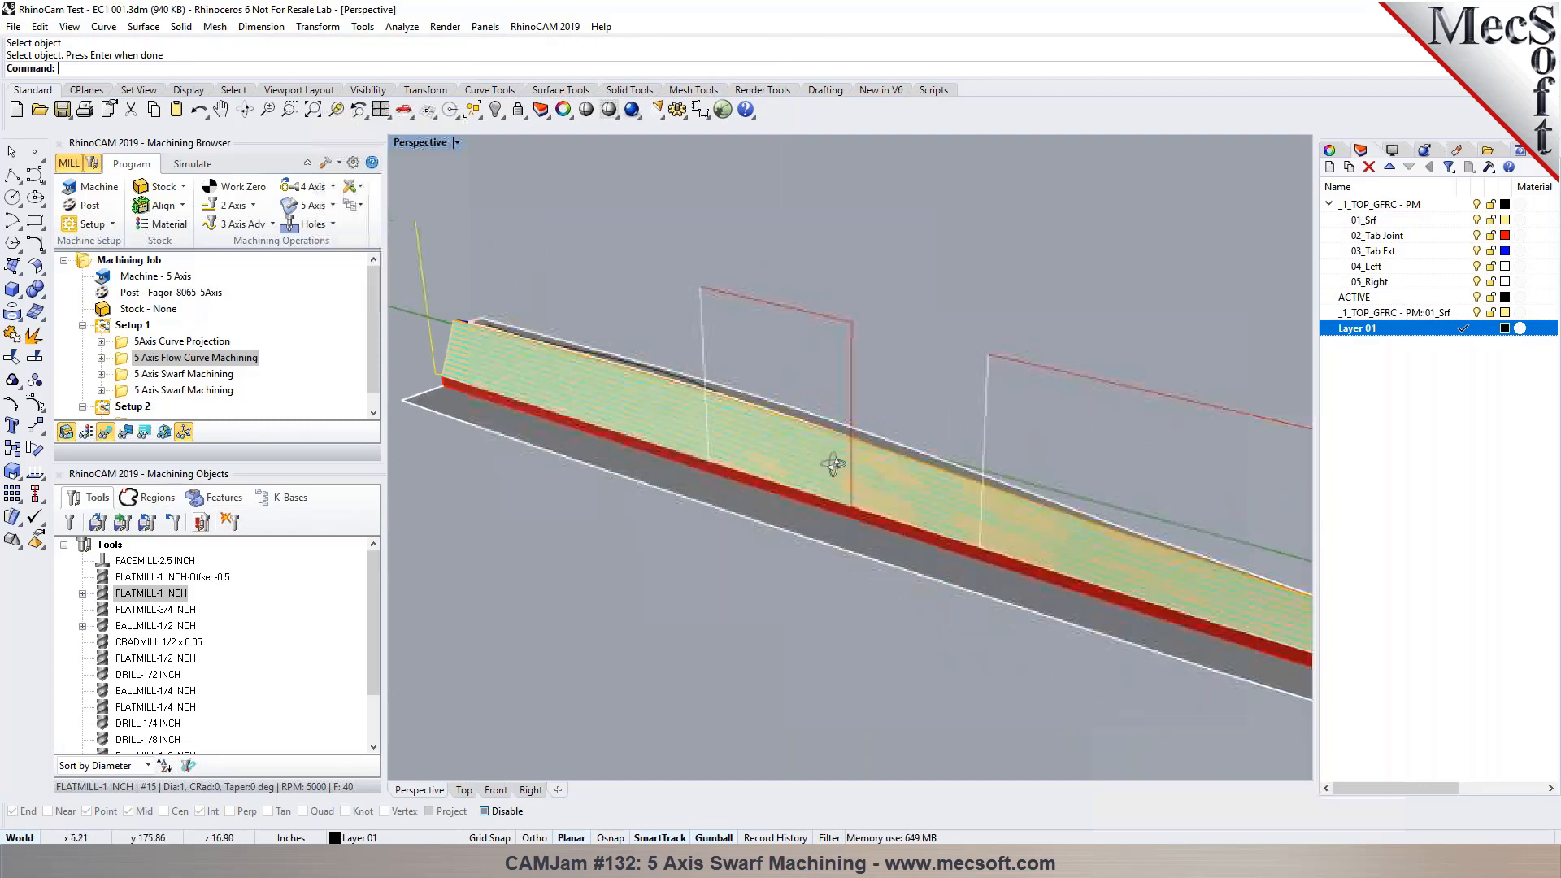
click(554, 27)
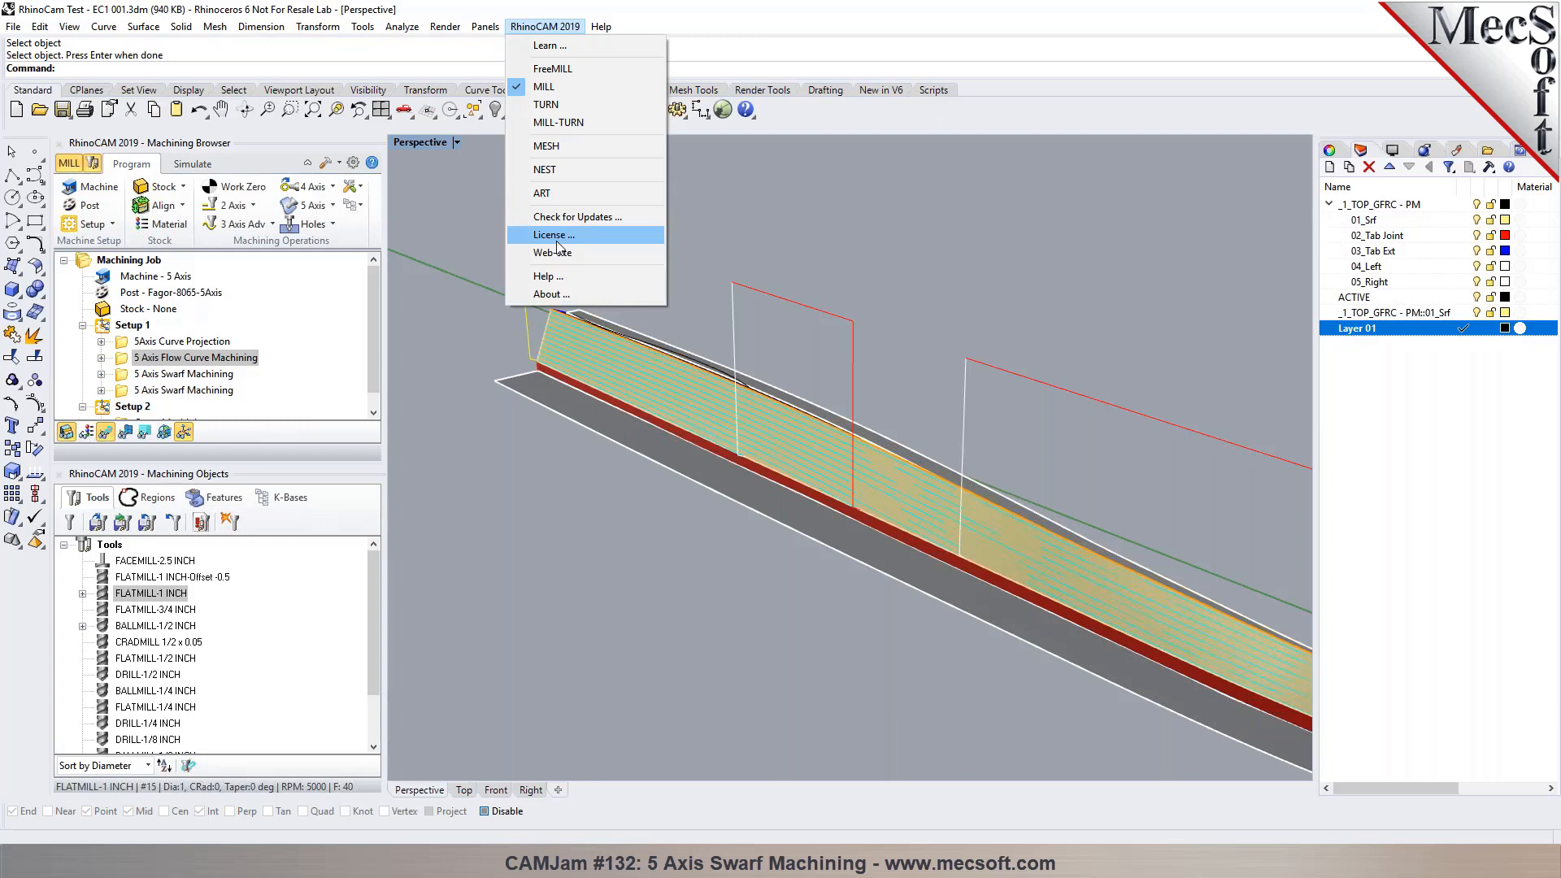
click(852, 242)
right_drag(637, 320, 728, 391)
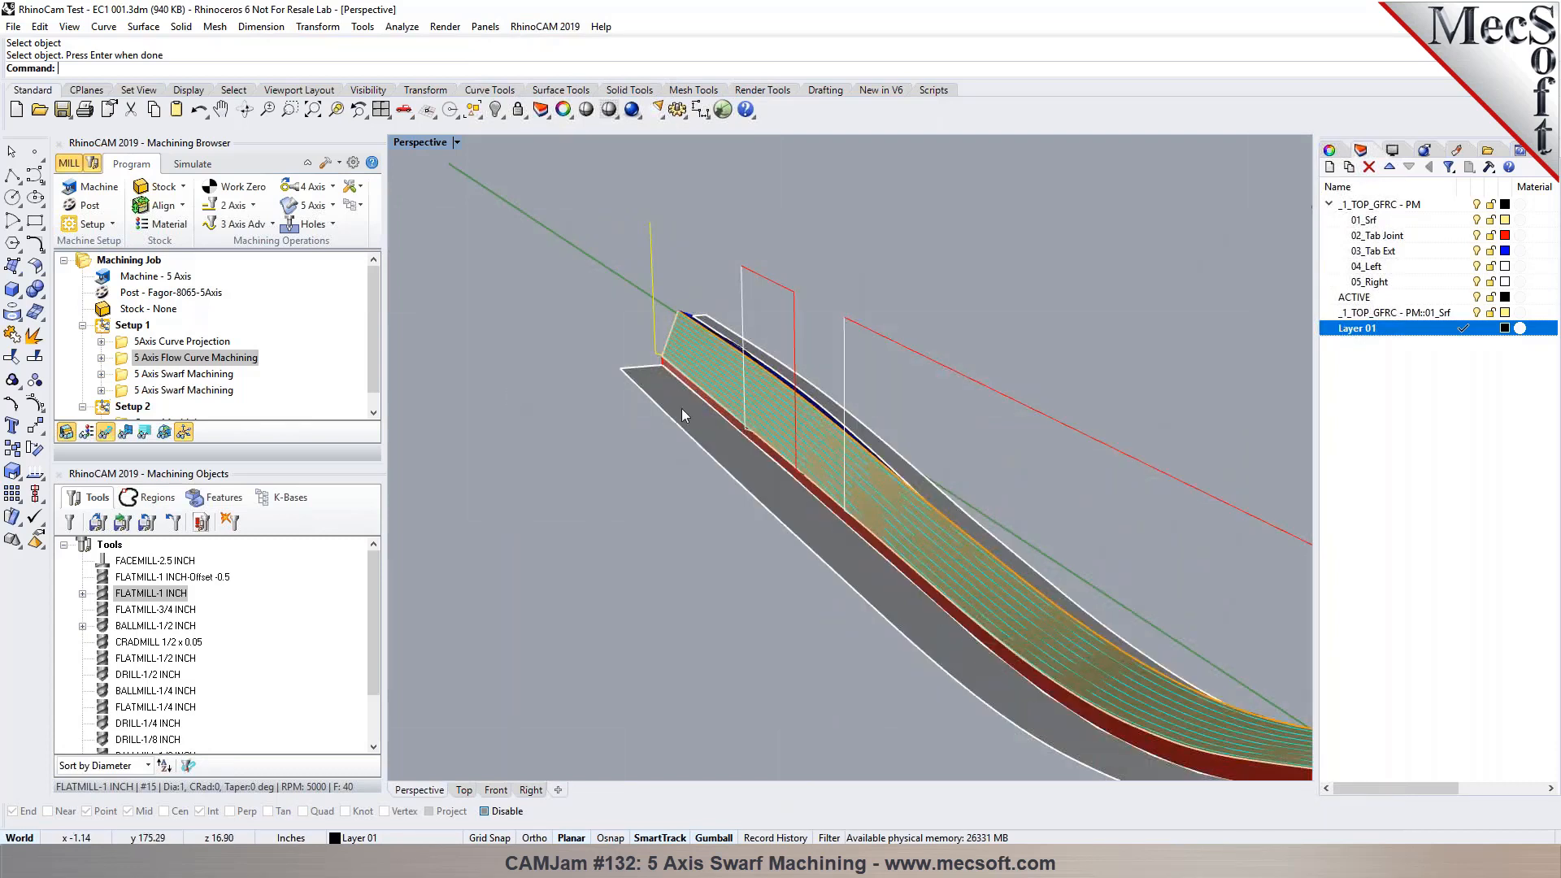
scroll(776, 412, up, 3)
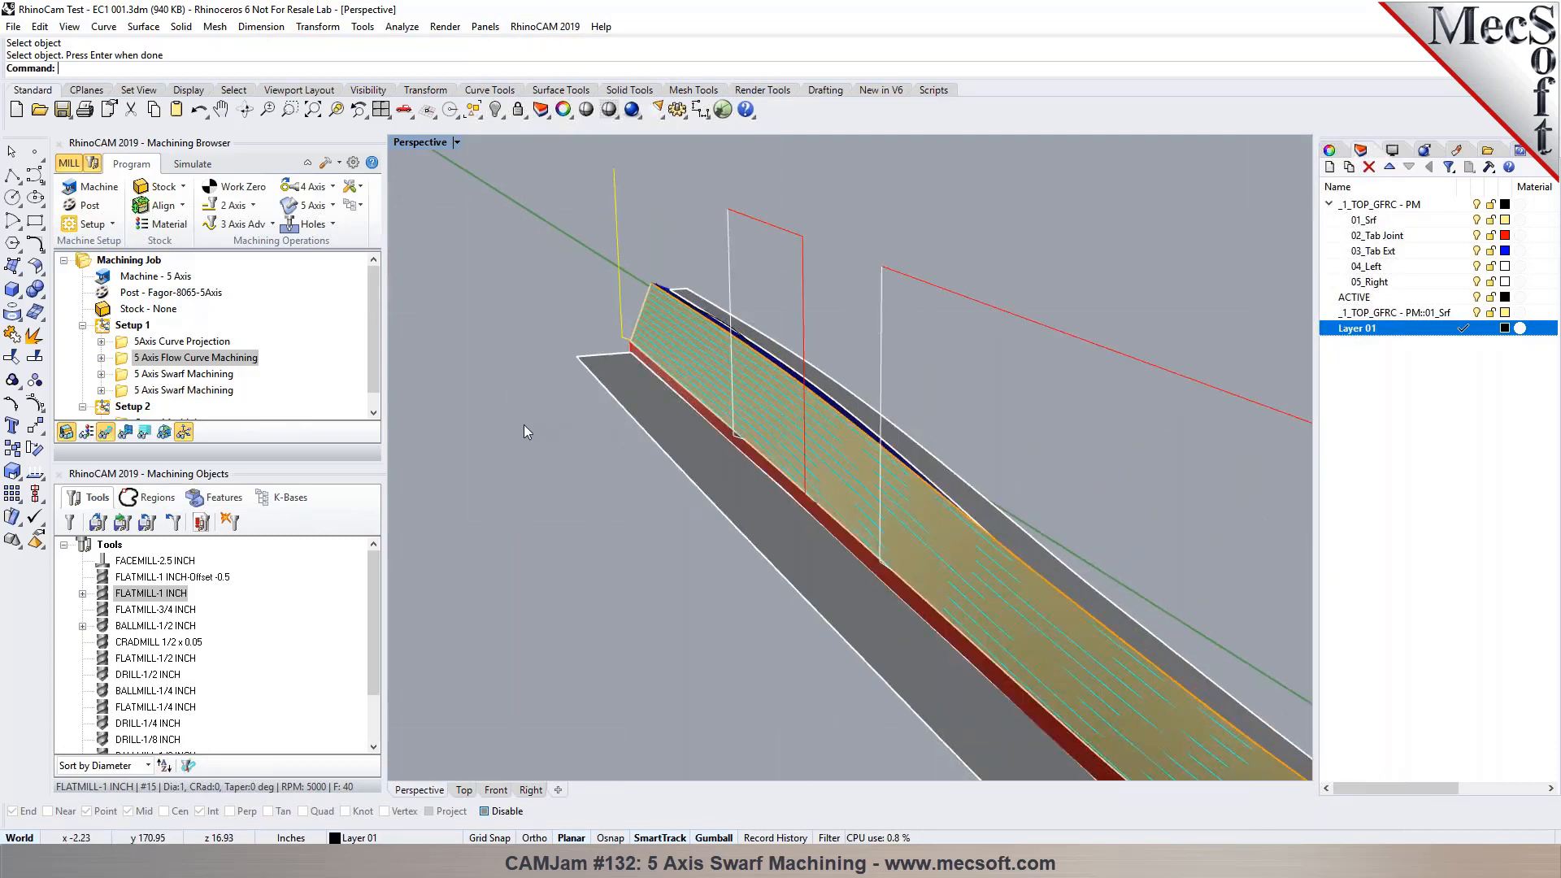
scroll(516, 421, down, 3)
mouse_move(545, 467)
right_down()
mouse_move(565, 477)
mouse_move(544, 476)
right_up()
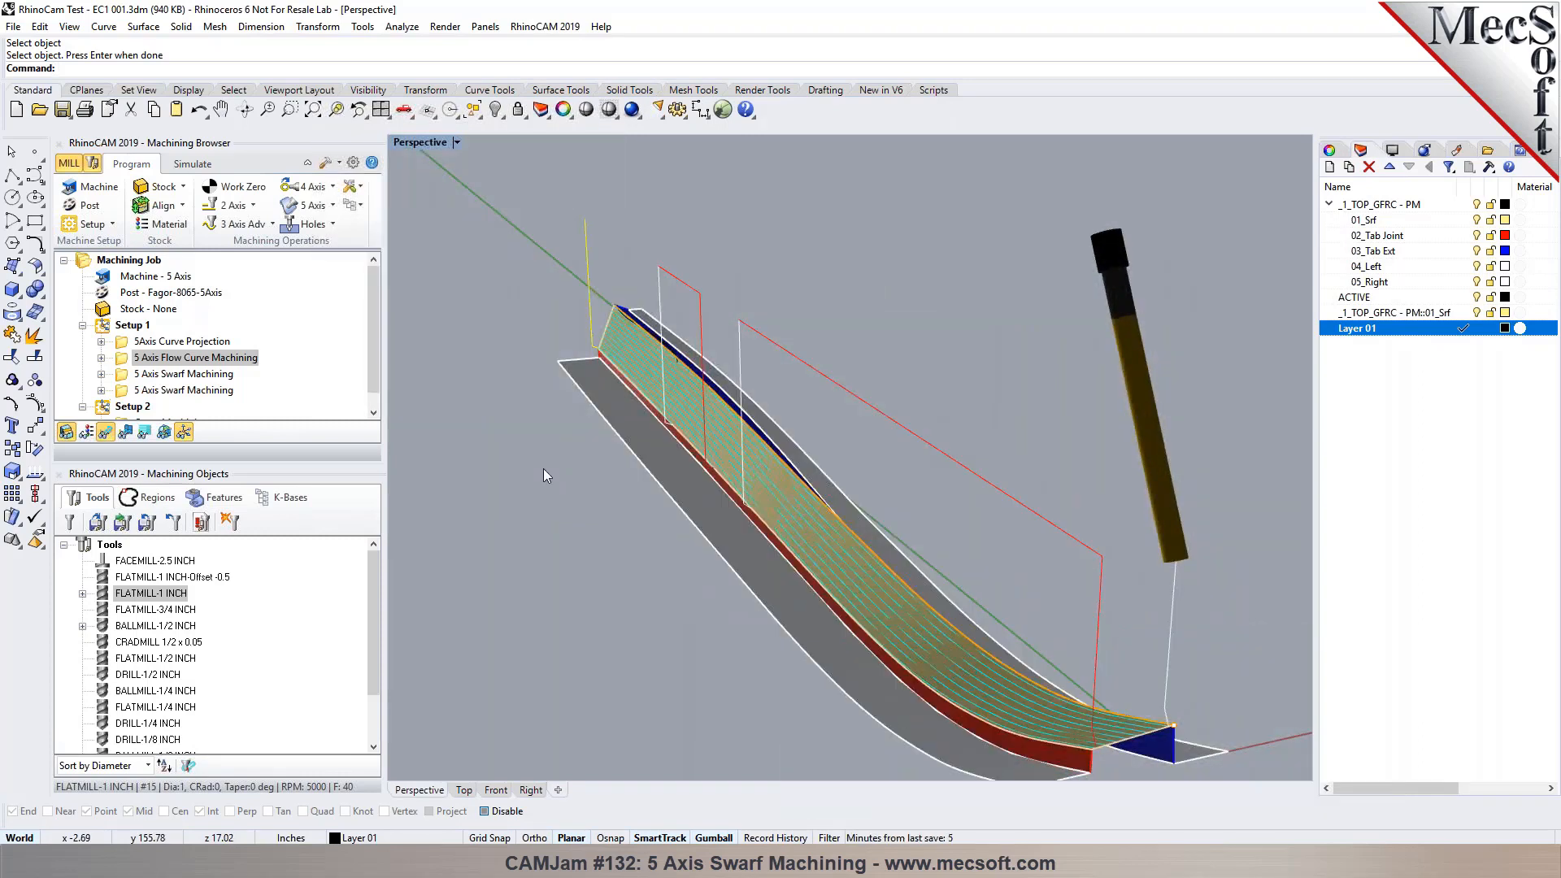
scroll(710, 574, up, 3)
right_drag(710, 574, 697, 572)
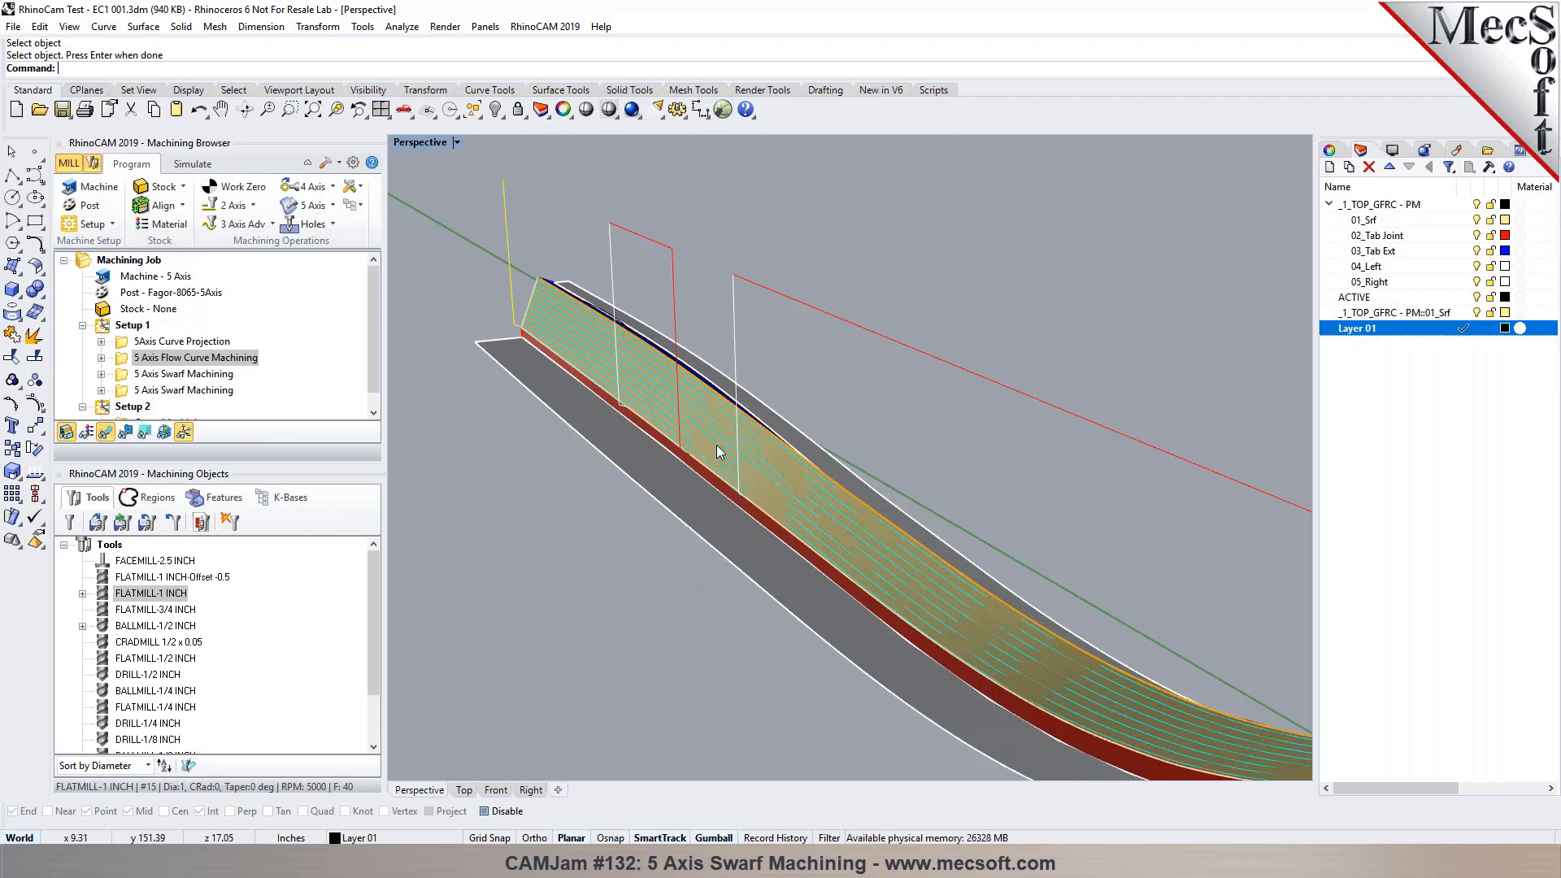
Step: Inspect the curve projection operation's toolpath entries, and close the toolpath editor
click(154, 344)
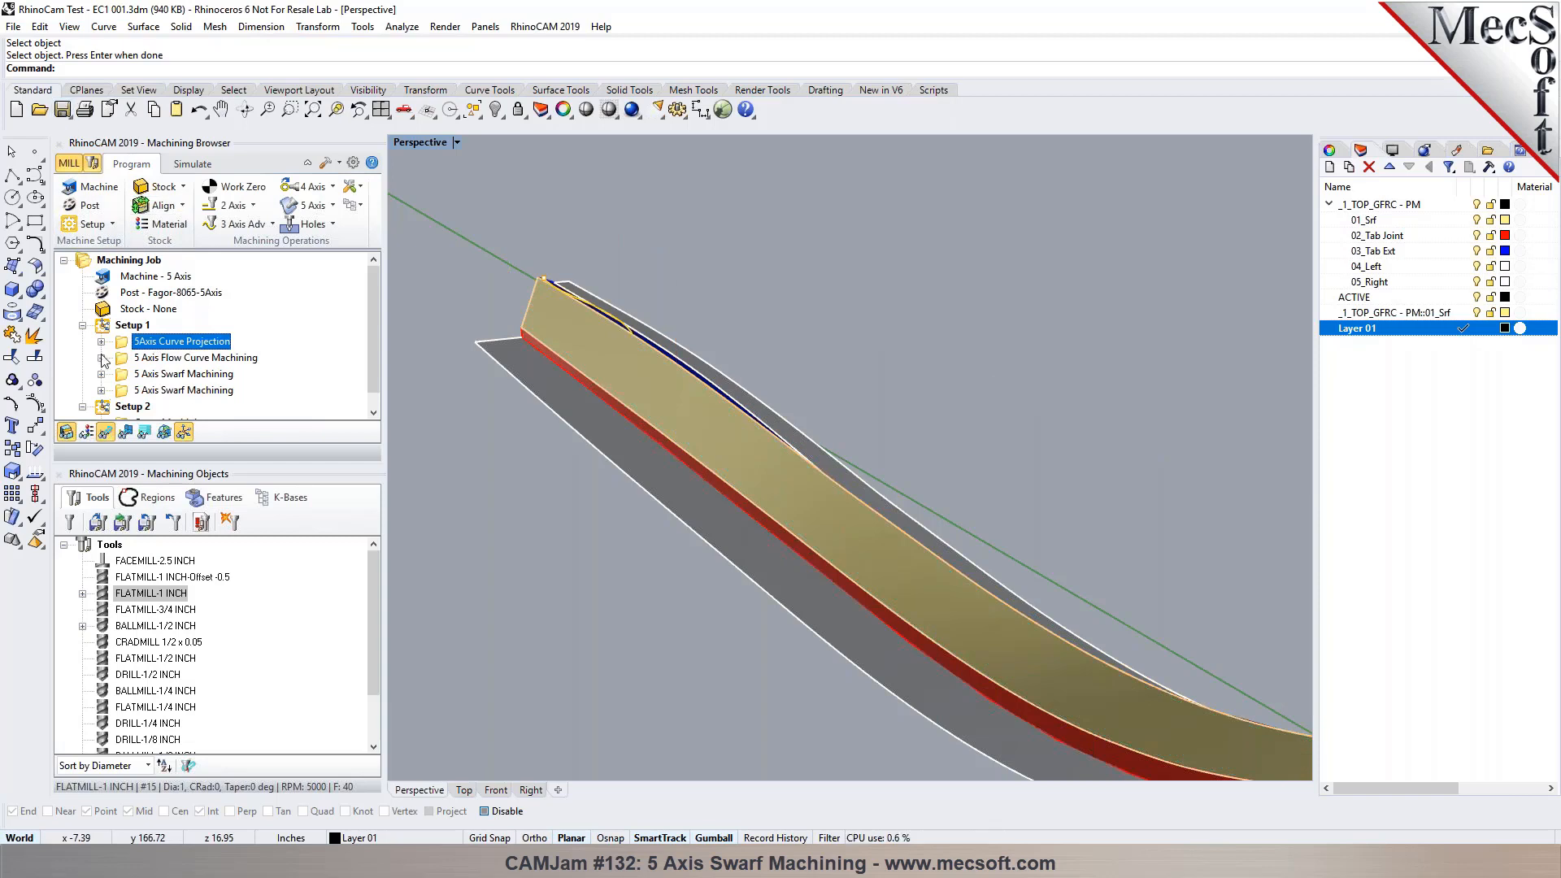
right_click(137, 351)
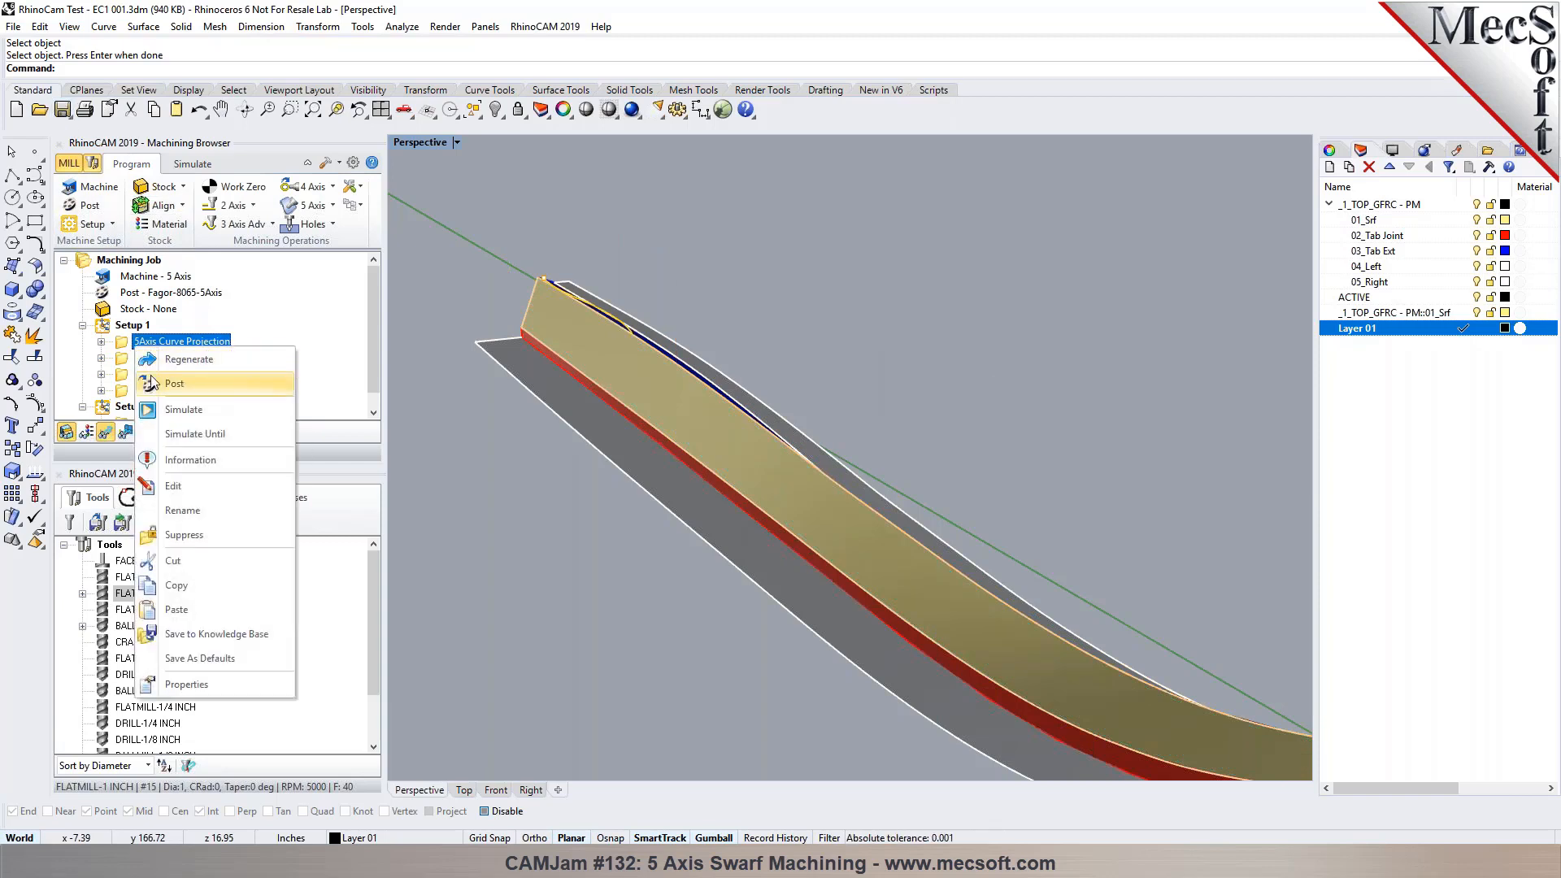
click(163, 384)
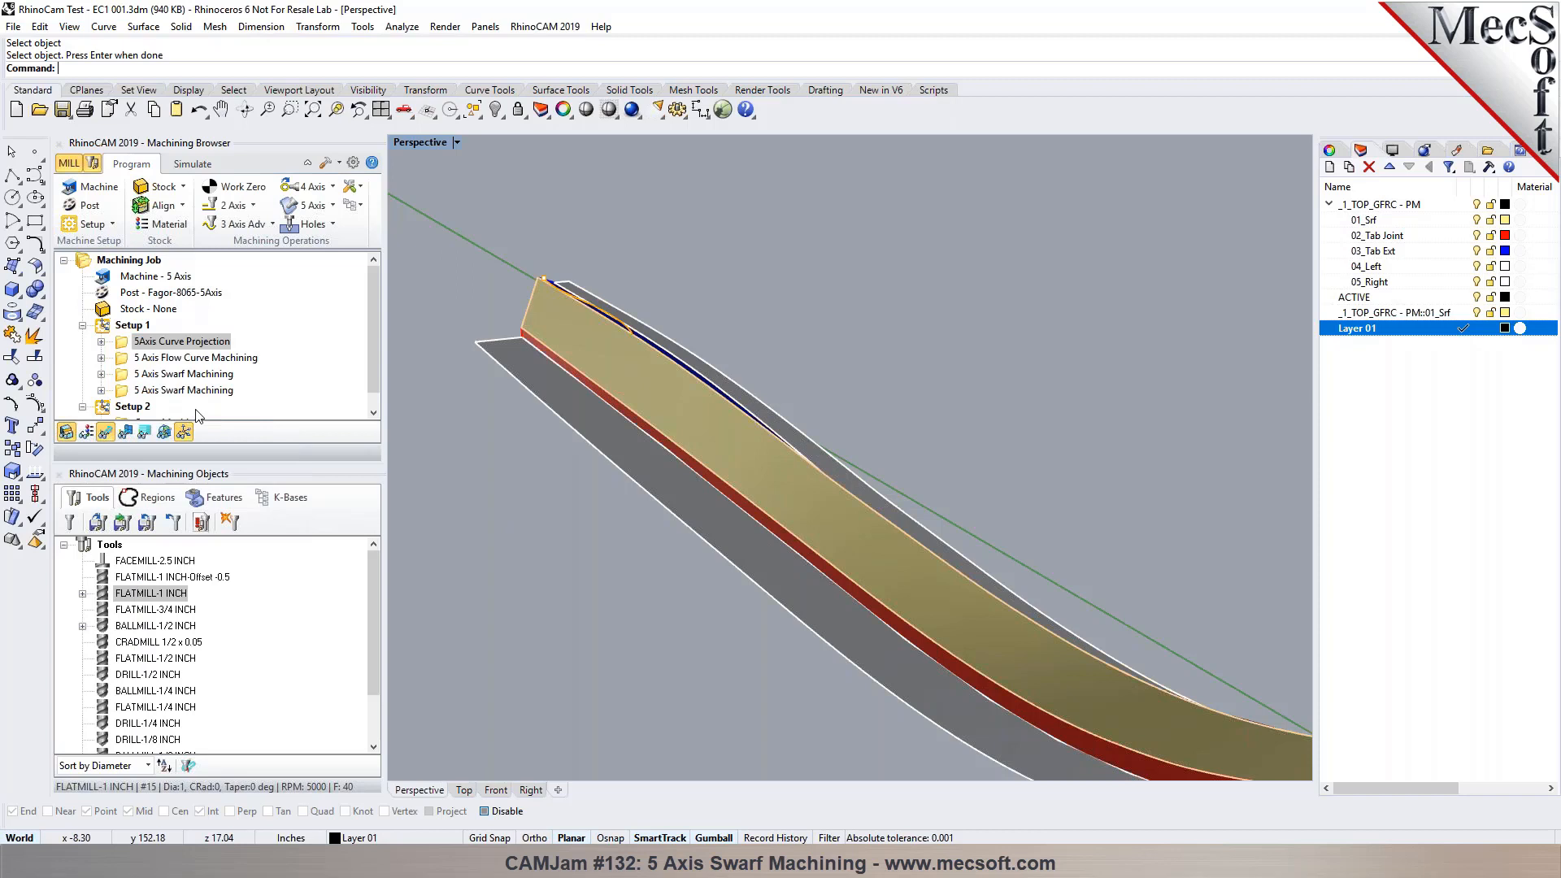
click(101, 342)
double_click(148, 392)
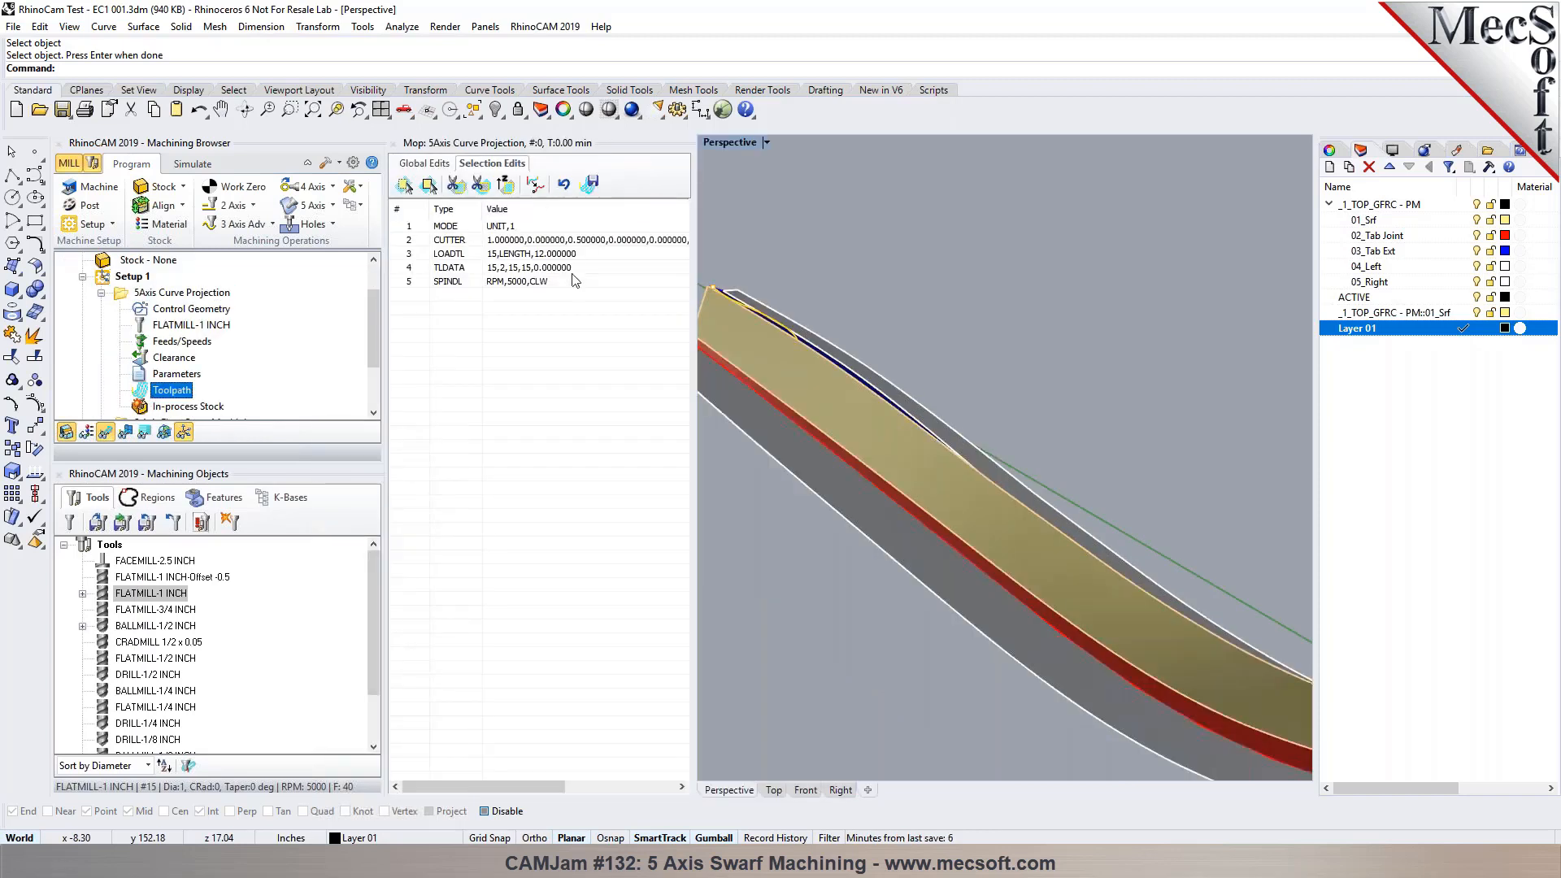
click(191, 294)
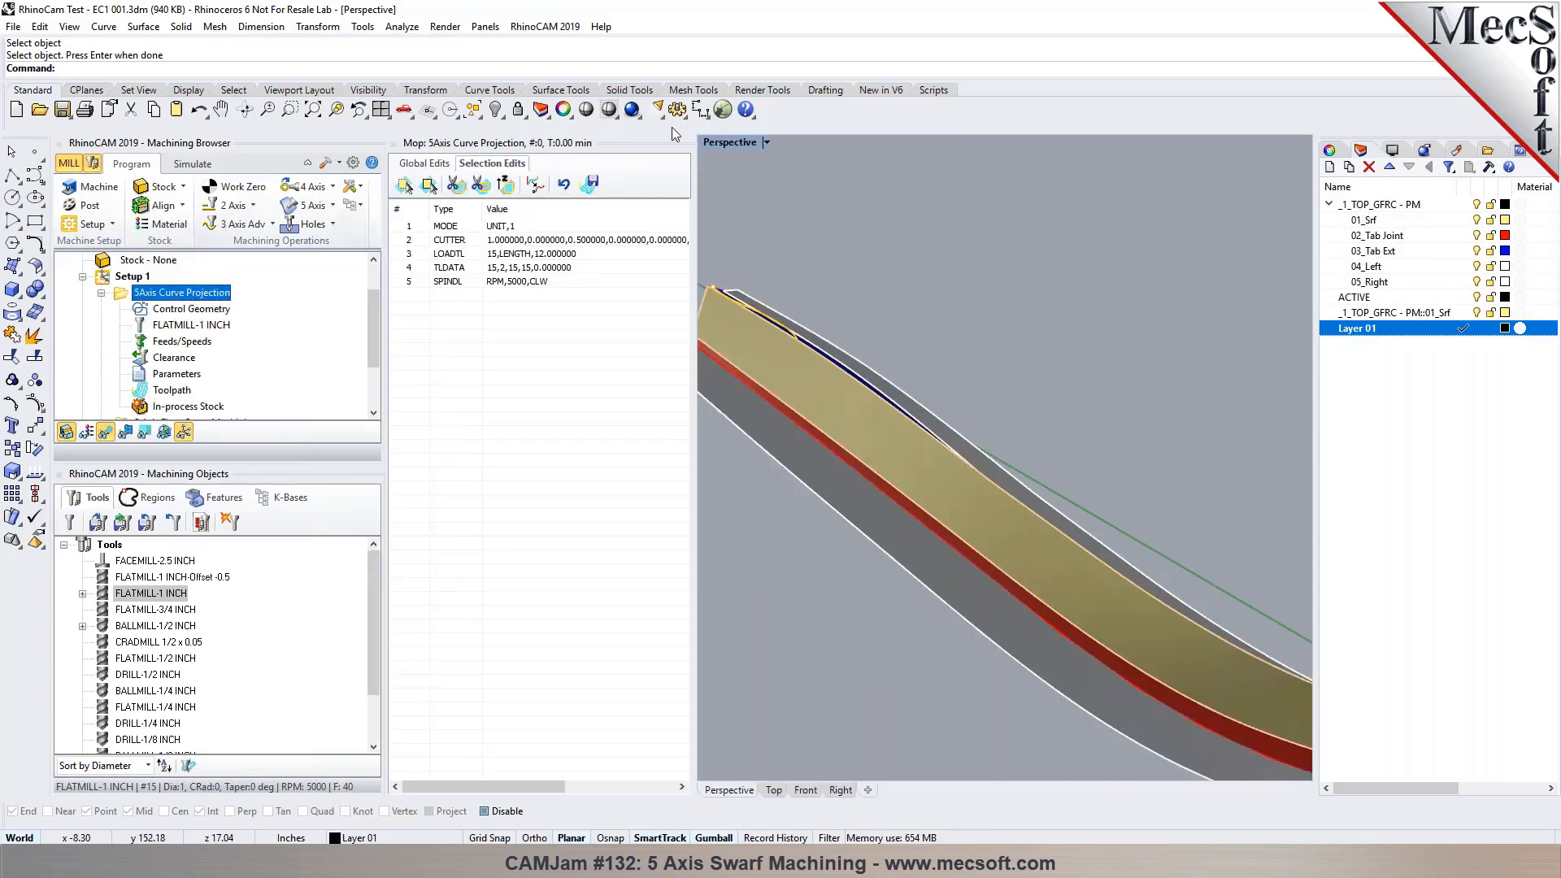
click(395, 143)
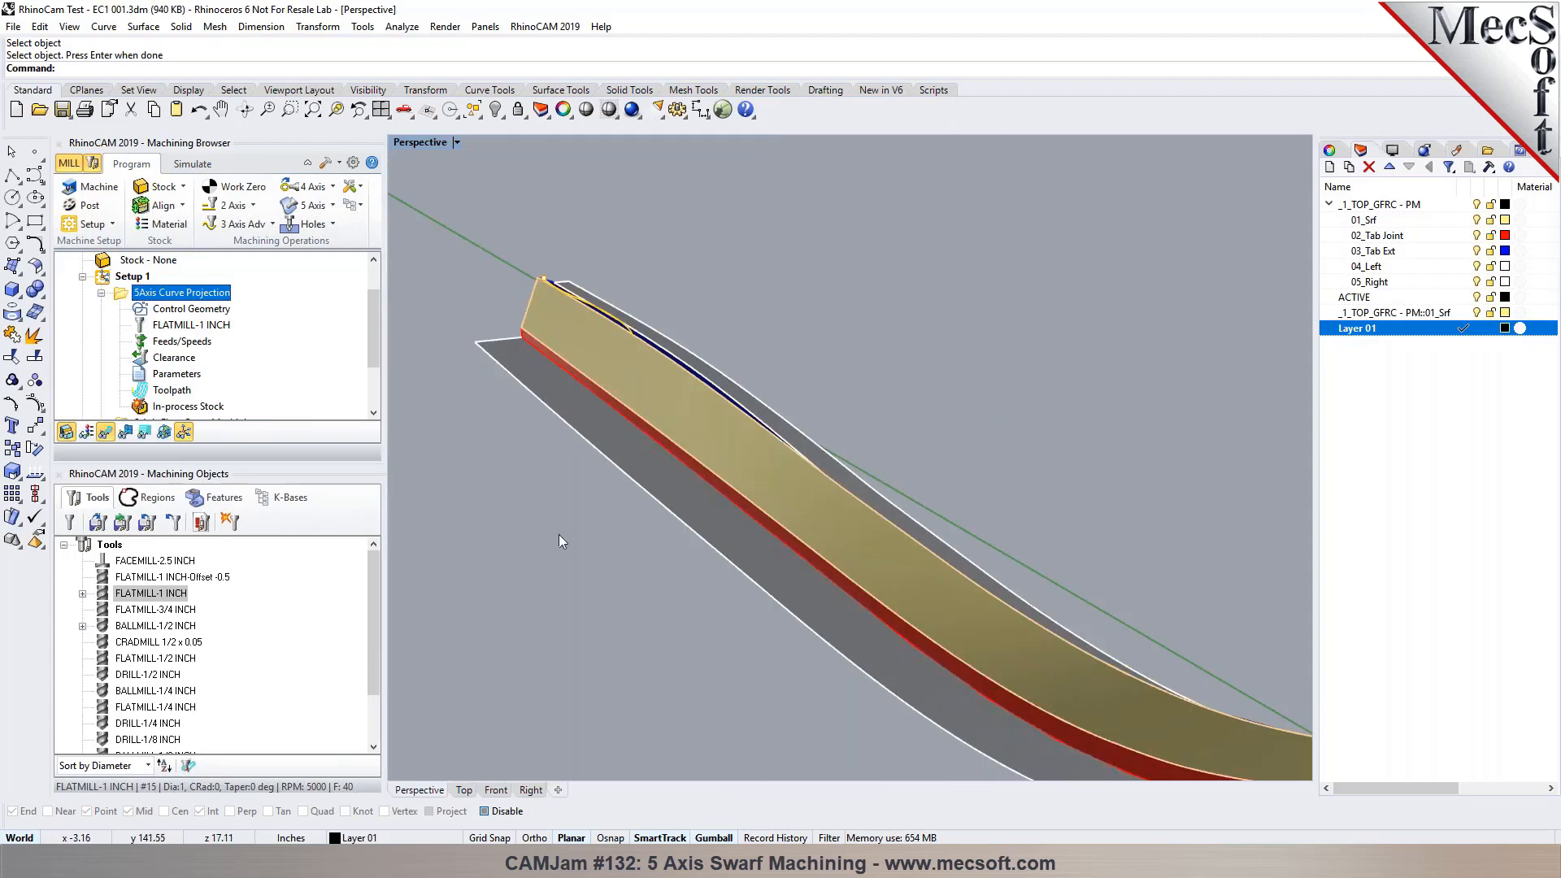
Step: Draw a degree-3 control point curve weaving between the yellow surface's long edges from its far upper corner, with only Near object snap active
scroll(492, 327, up, 1)
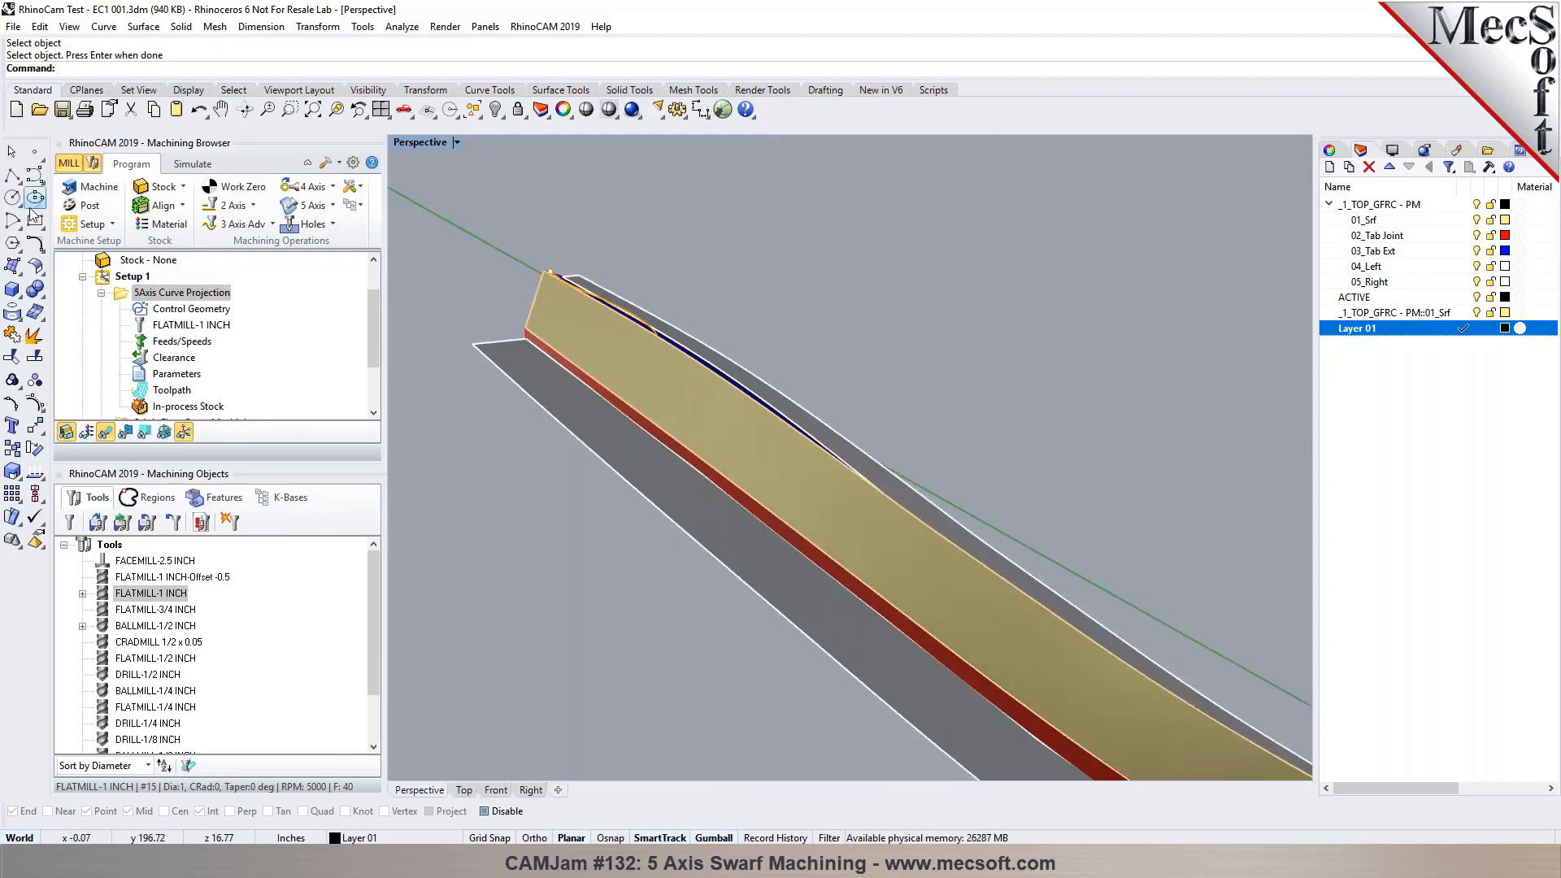
click(35, 175)
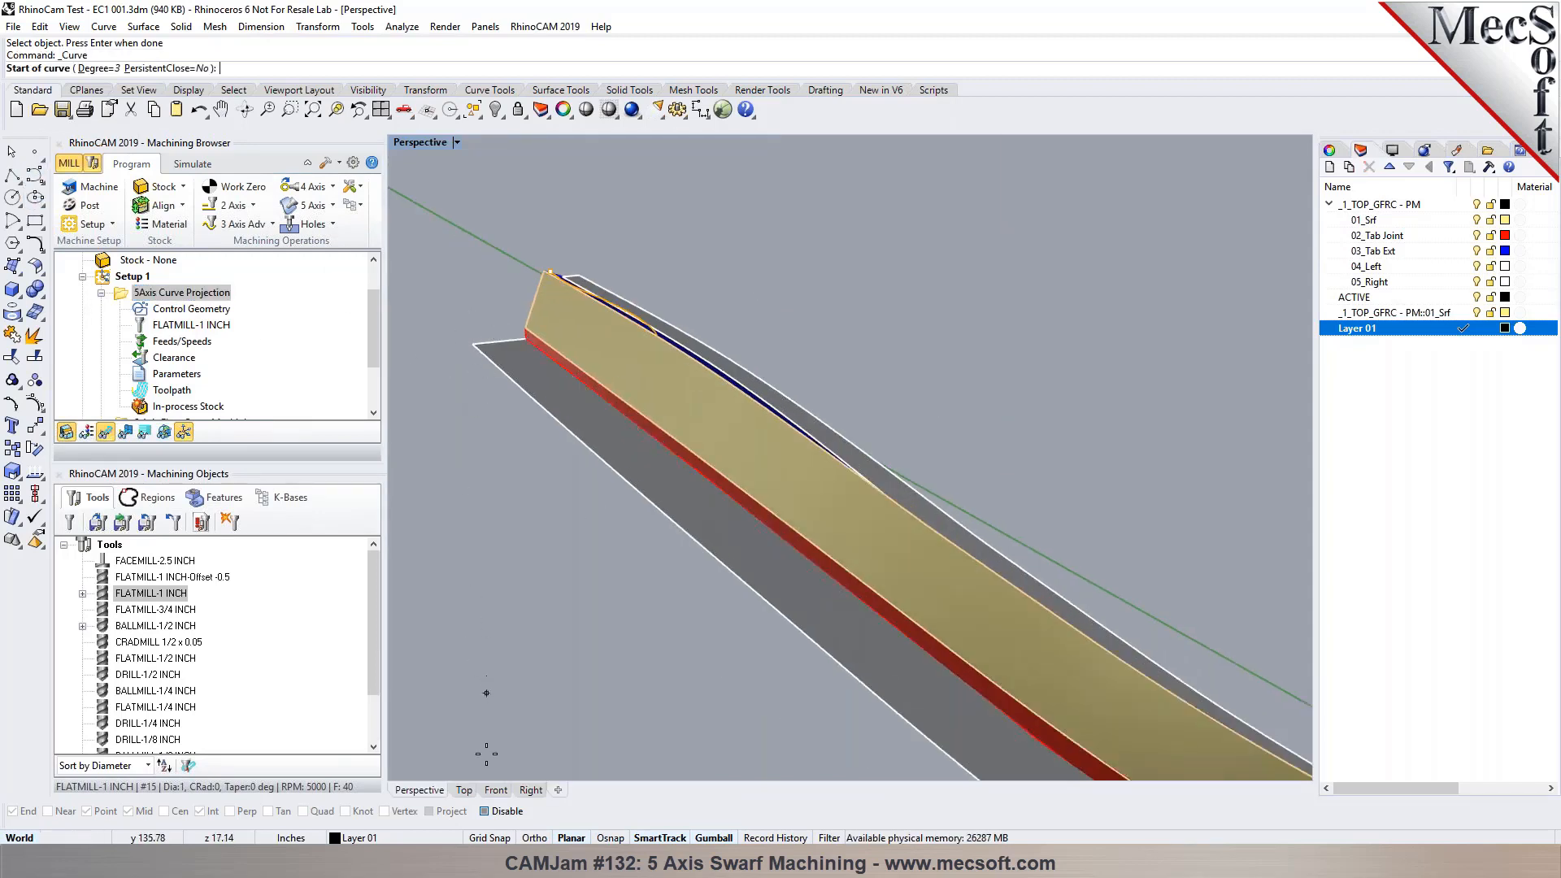
click(499, 811)
right_click(58, 812)
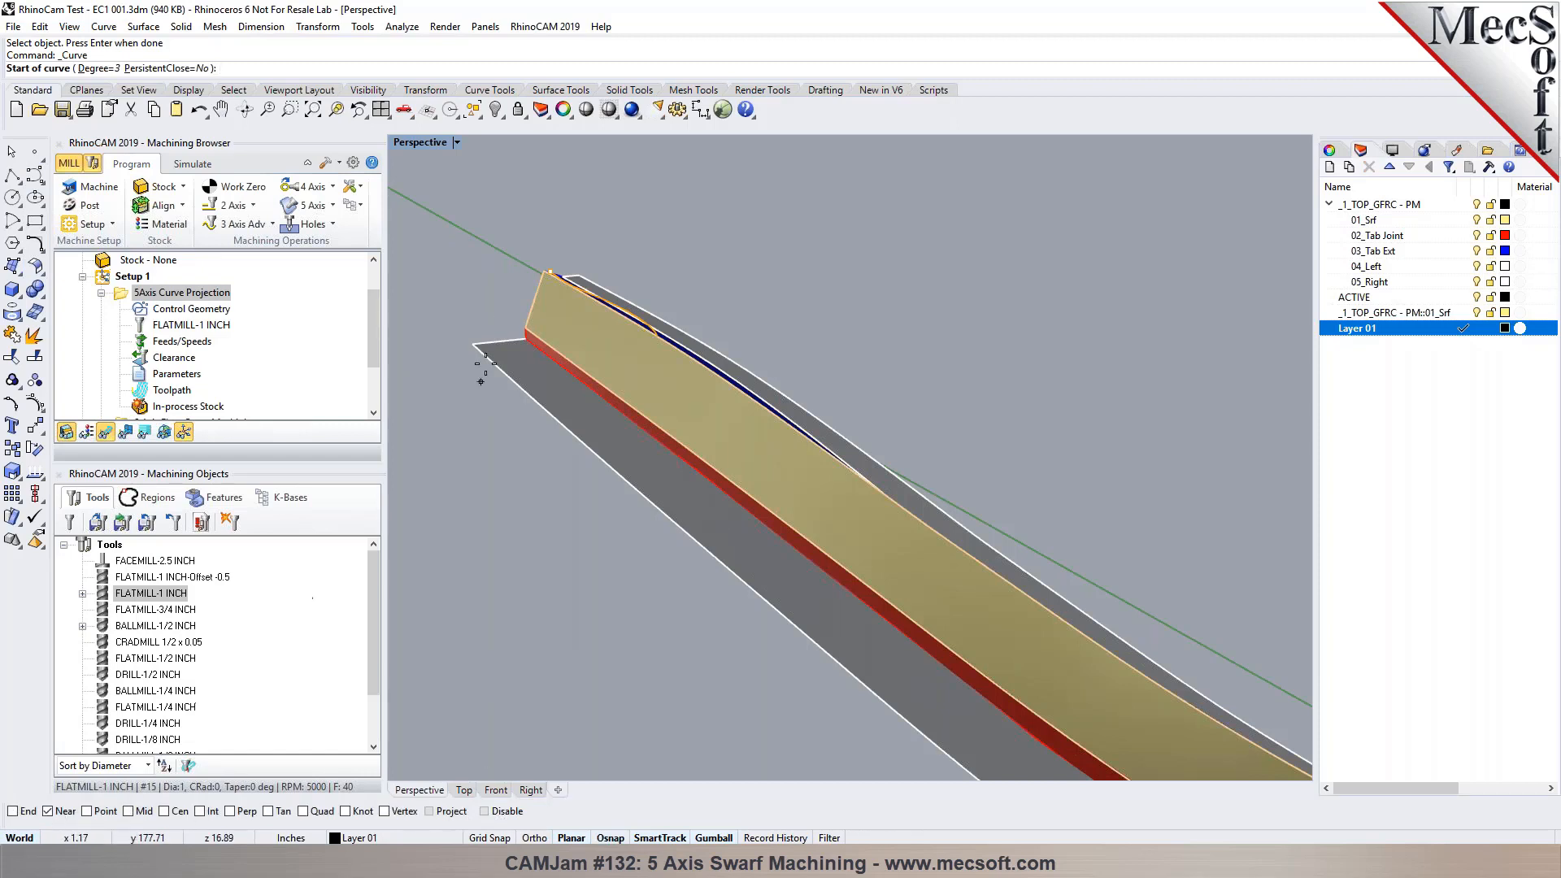
click(543, 270)
scroll(580, 340, up, 5)
click(607, 411)
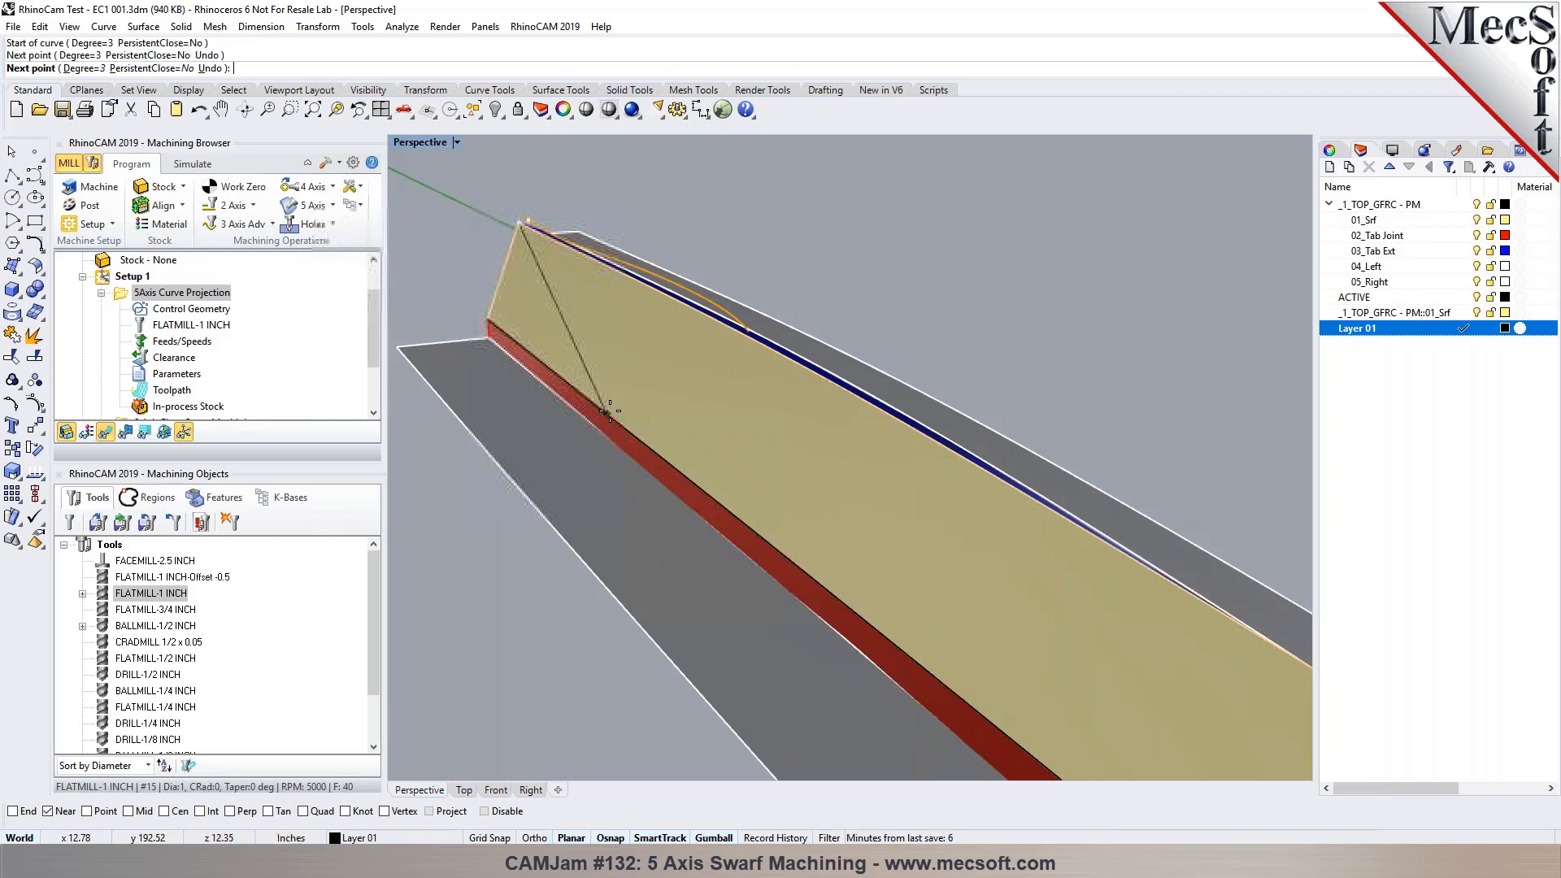
click(810, 572)
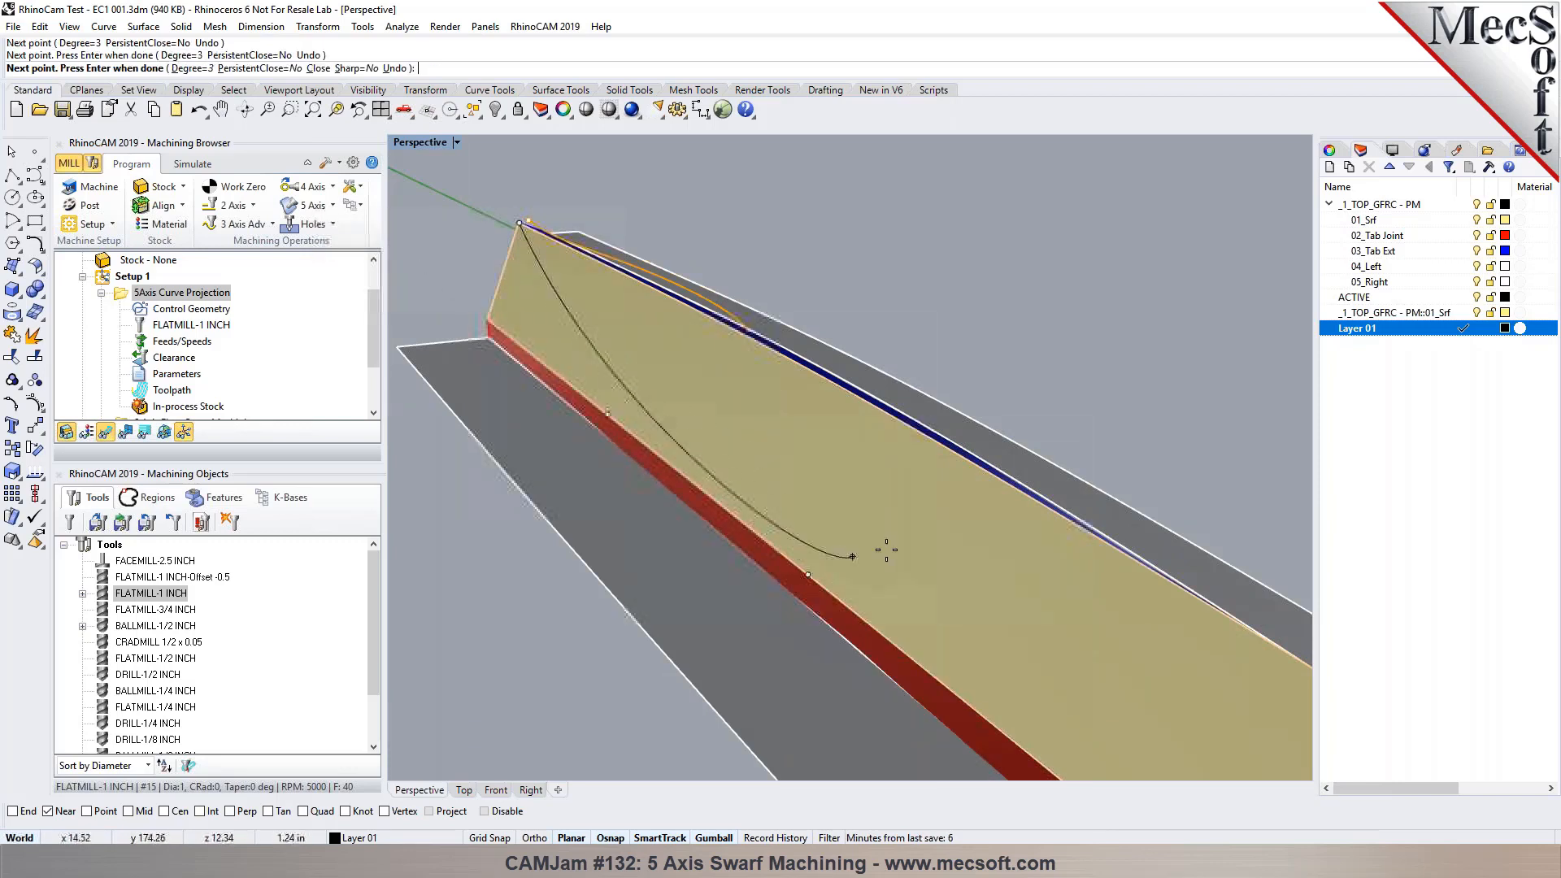
scroll(1046, 539, down, 3)
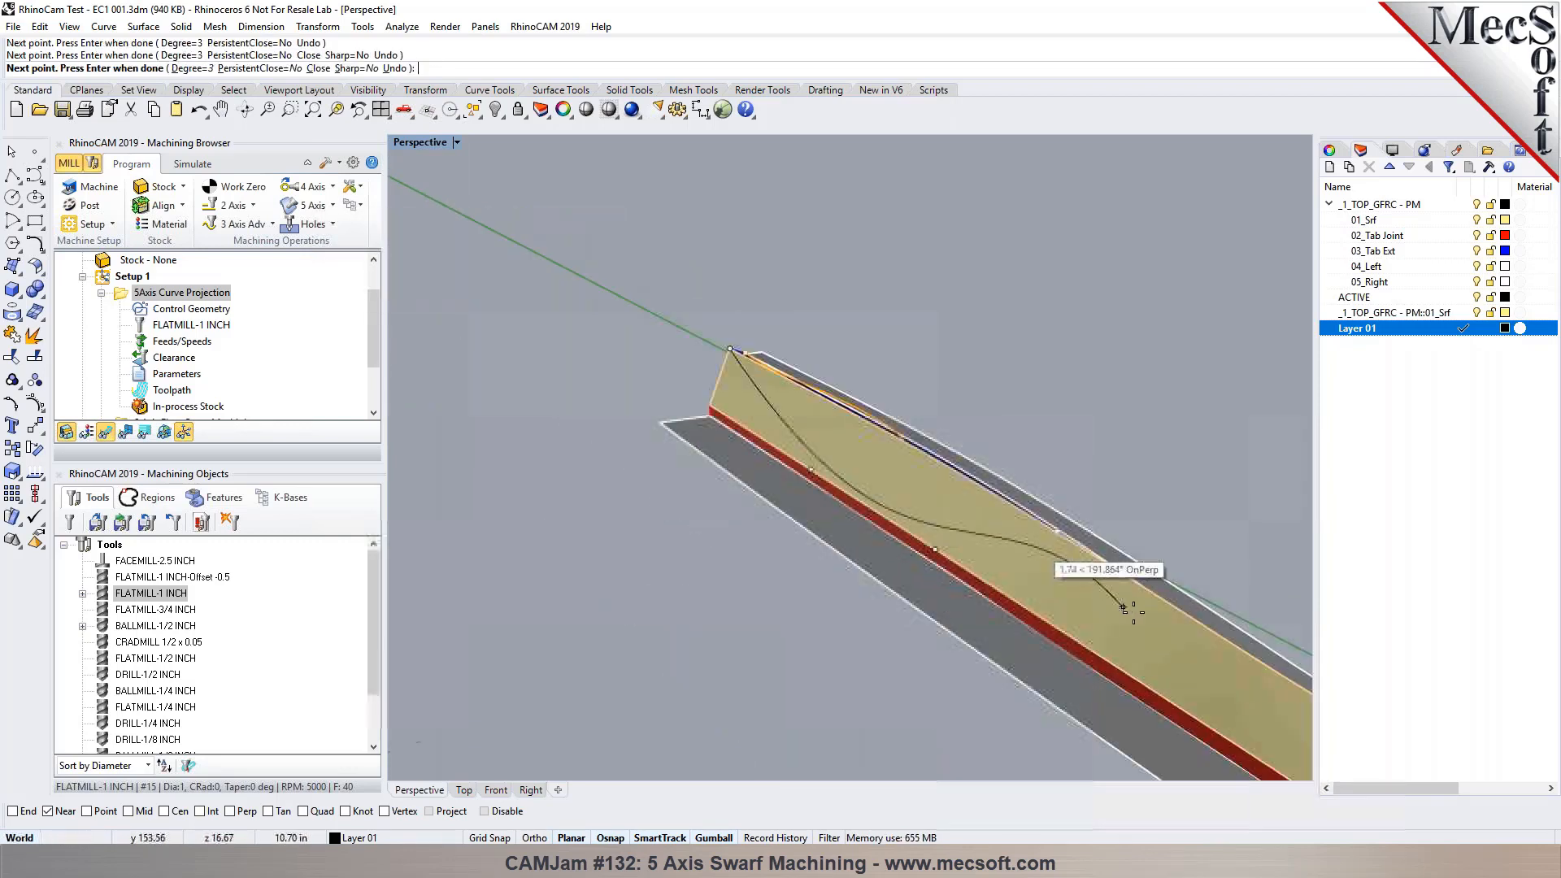
click(1139, 681)
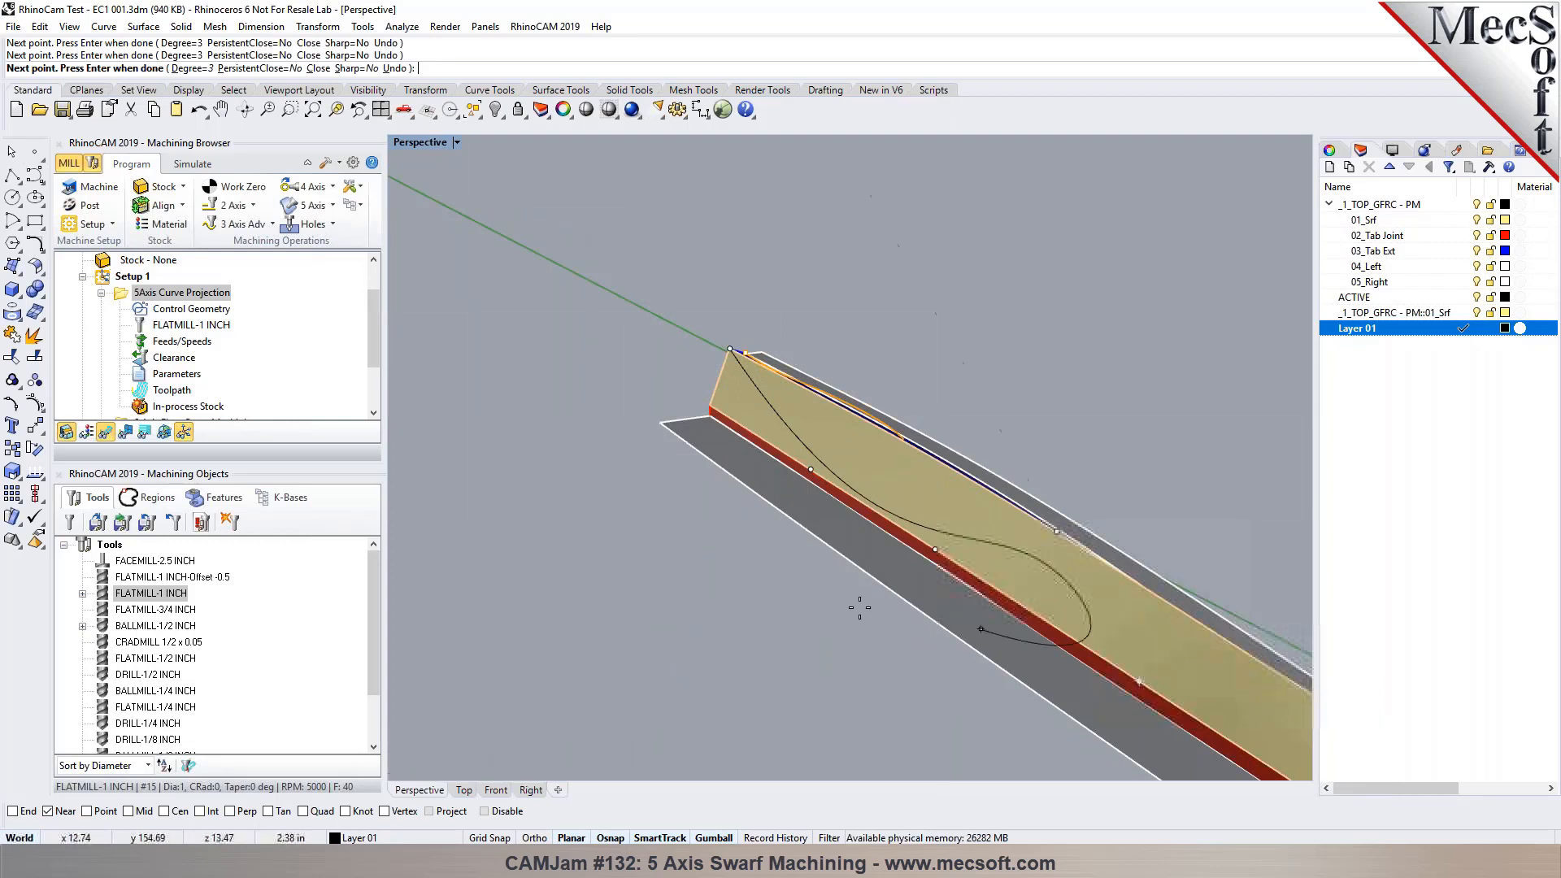
scroll(1254, 665, down, 5)
scroll(1004, 636, up, 5)
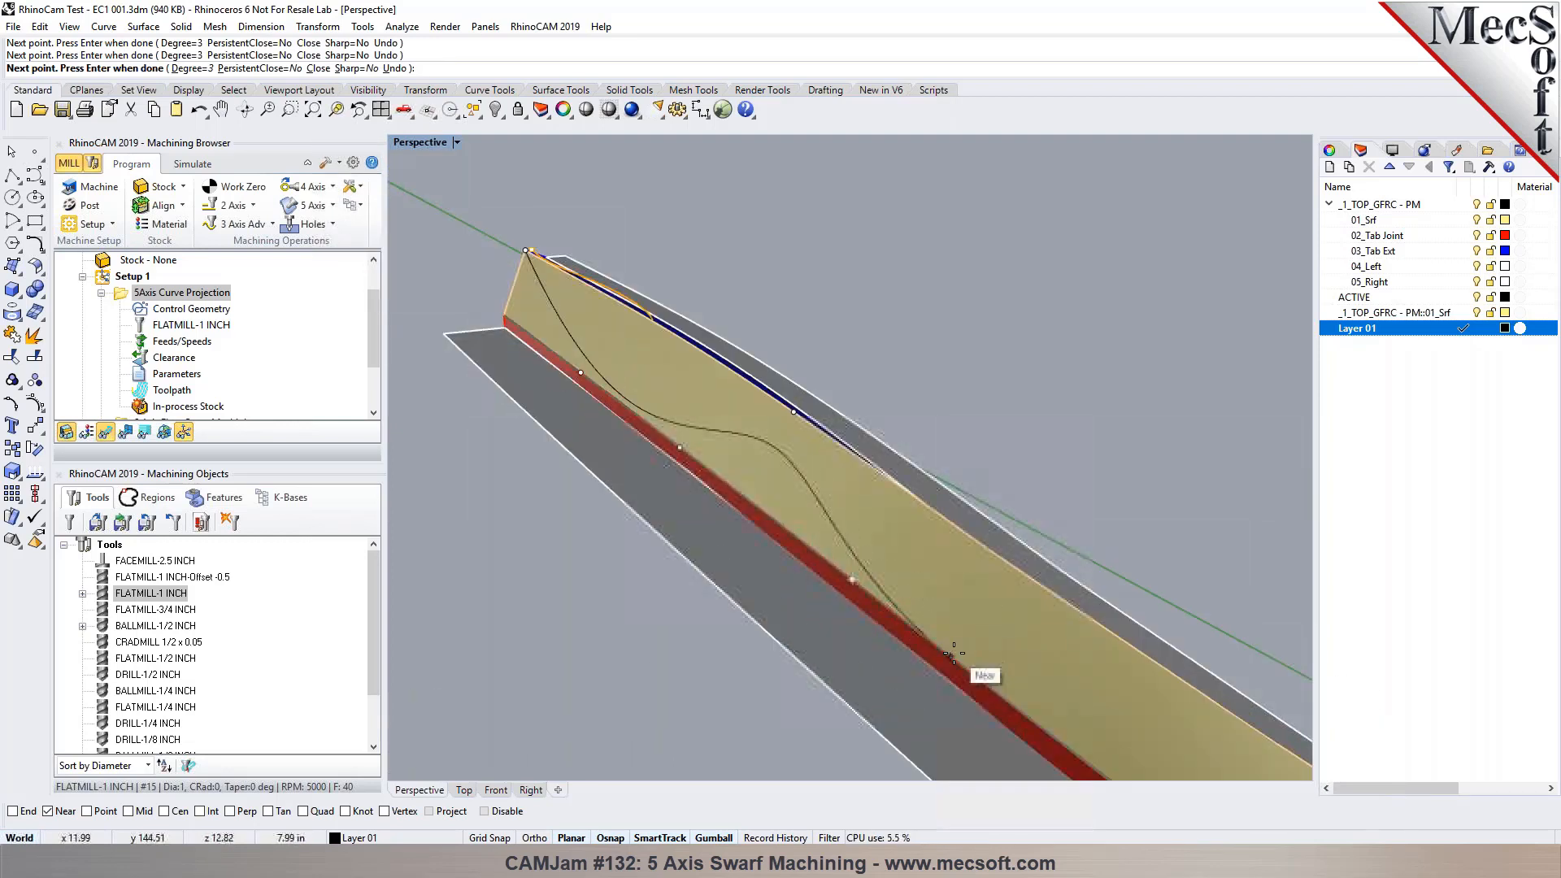
right_drag(1057, 607, 865, 626)
key(Return)
Step: Generate the curve projection toolpath using the newly drawn curve as the curve to project and a changed projection distance
double_click(127, 301)
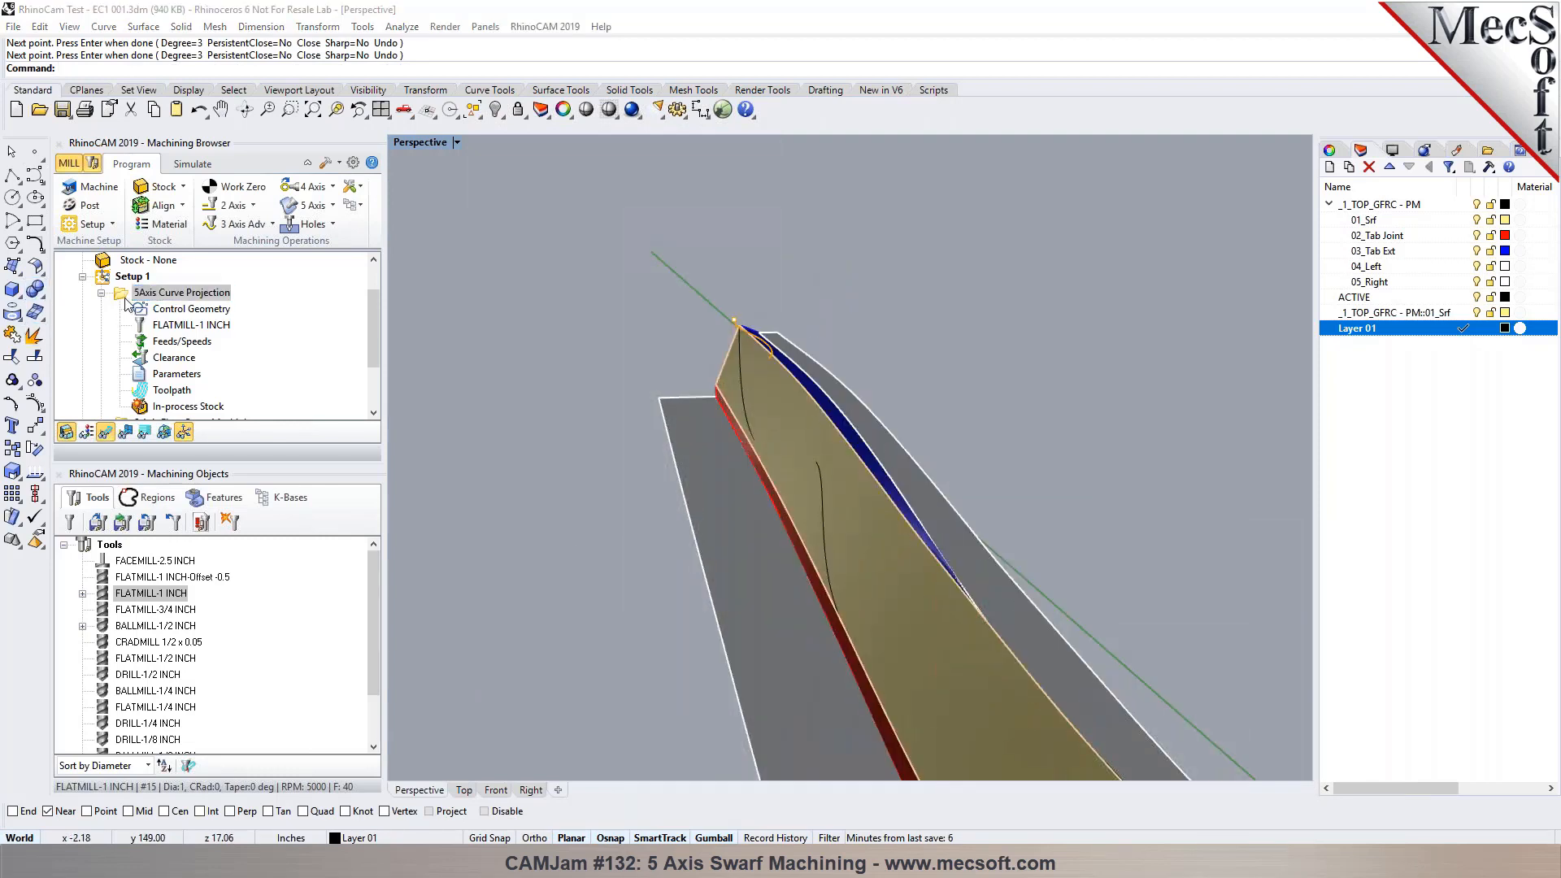
click(145, 548)
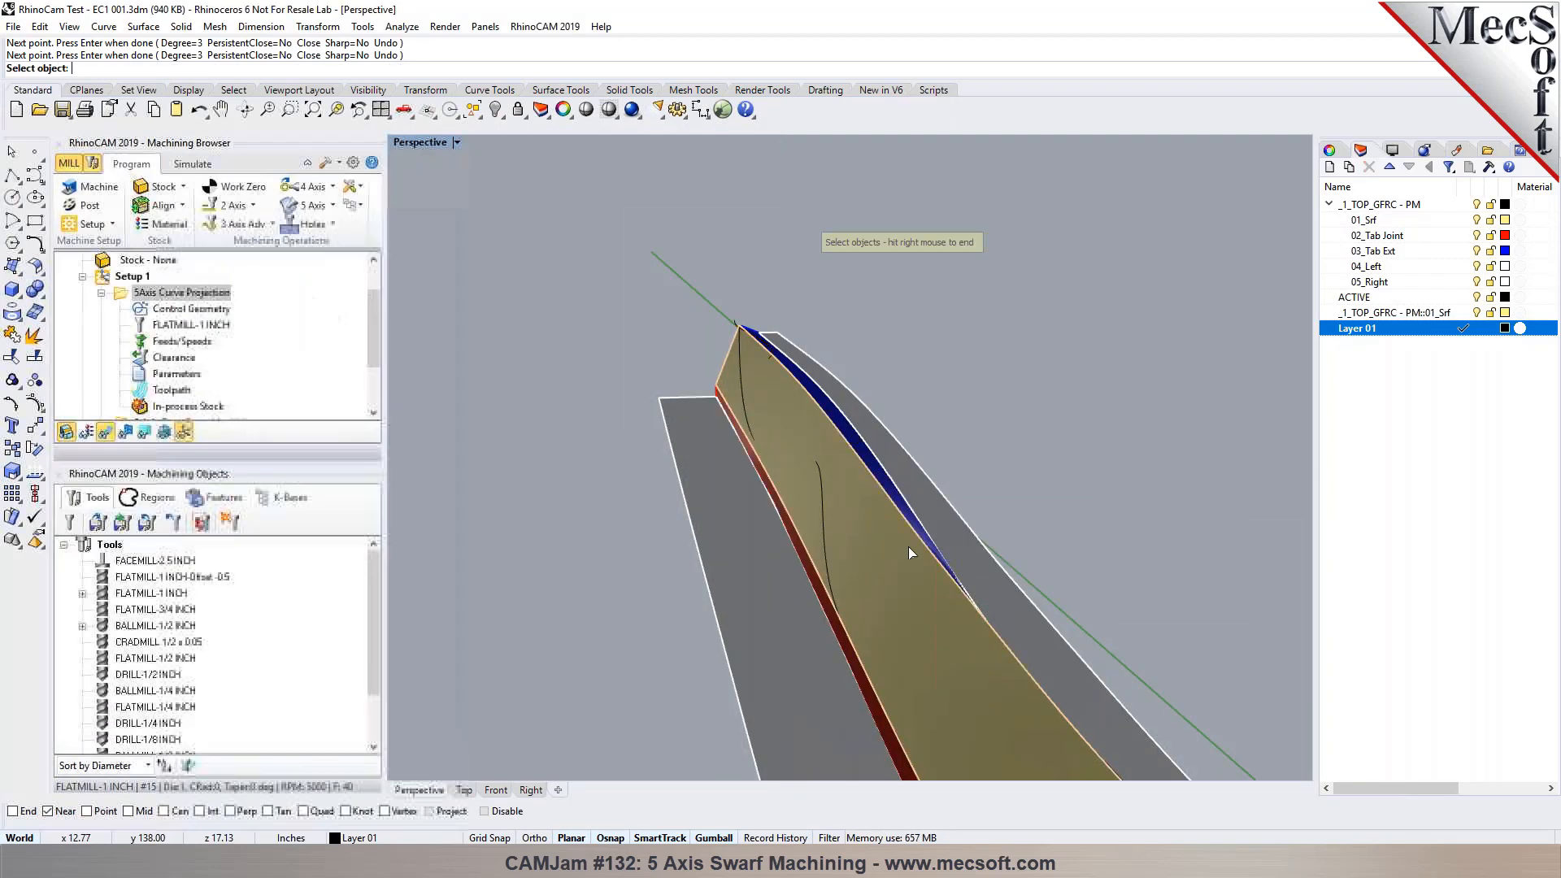
click(822, 512)
key(Return)
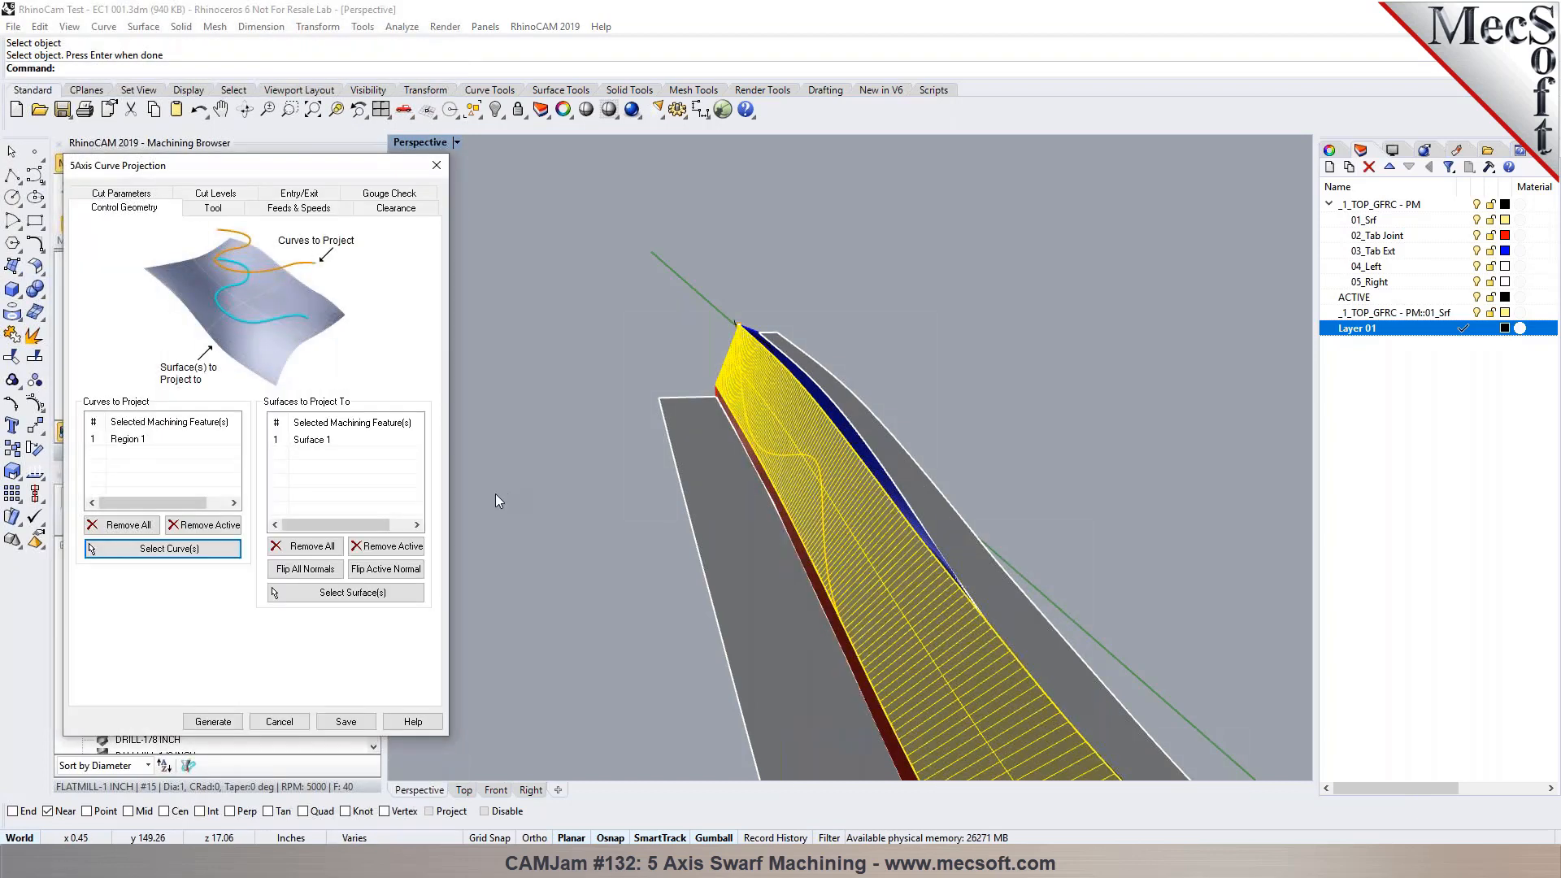
click(121, 195)
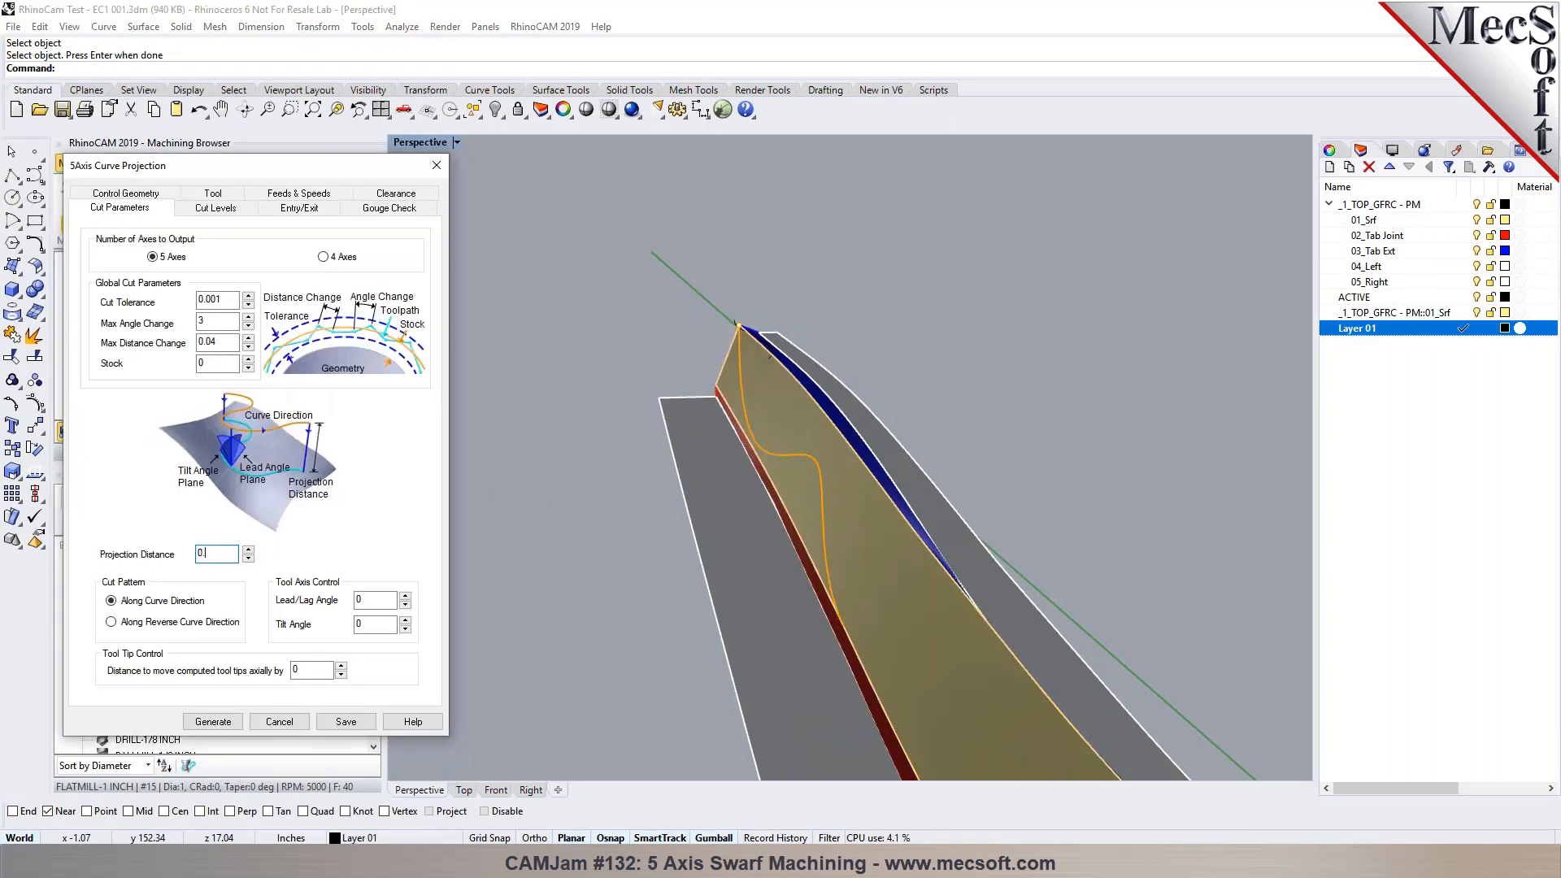
click(213, 721)
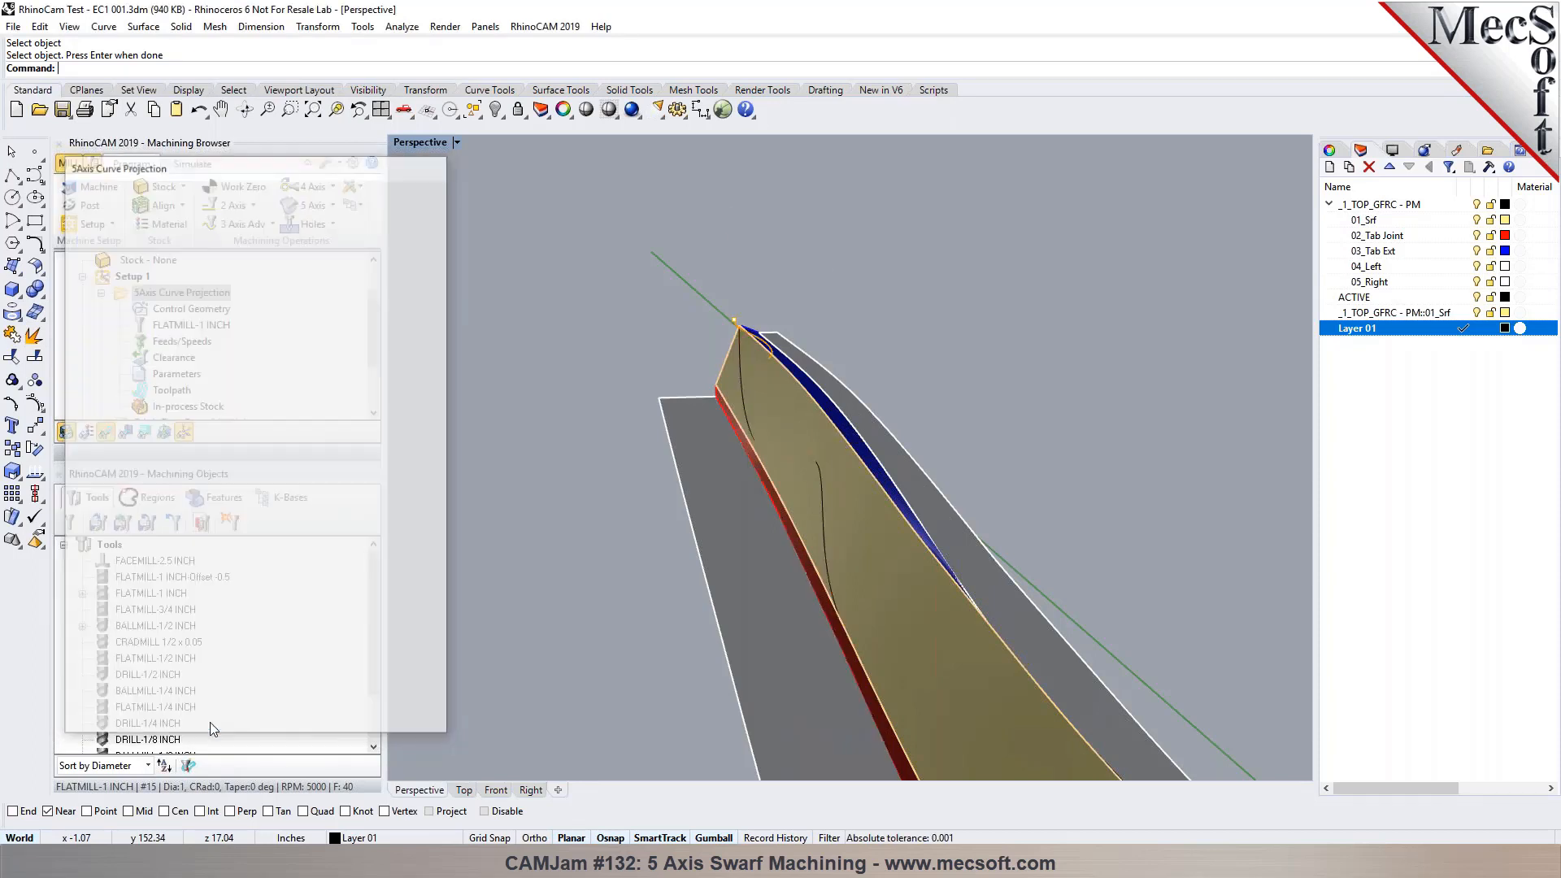
Step: Simulate the curve projection toolpath at a reduced simulation speed, and return to programming the operations
click(192, 164)
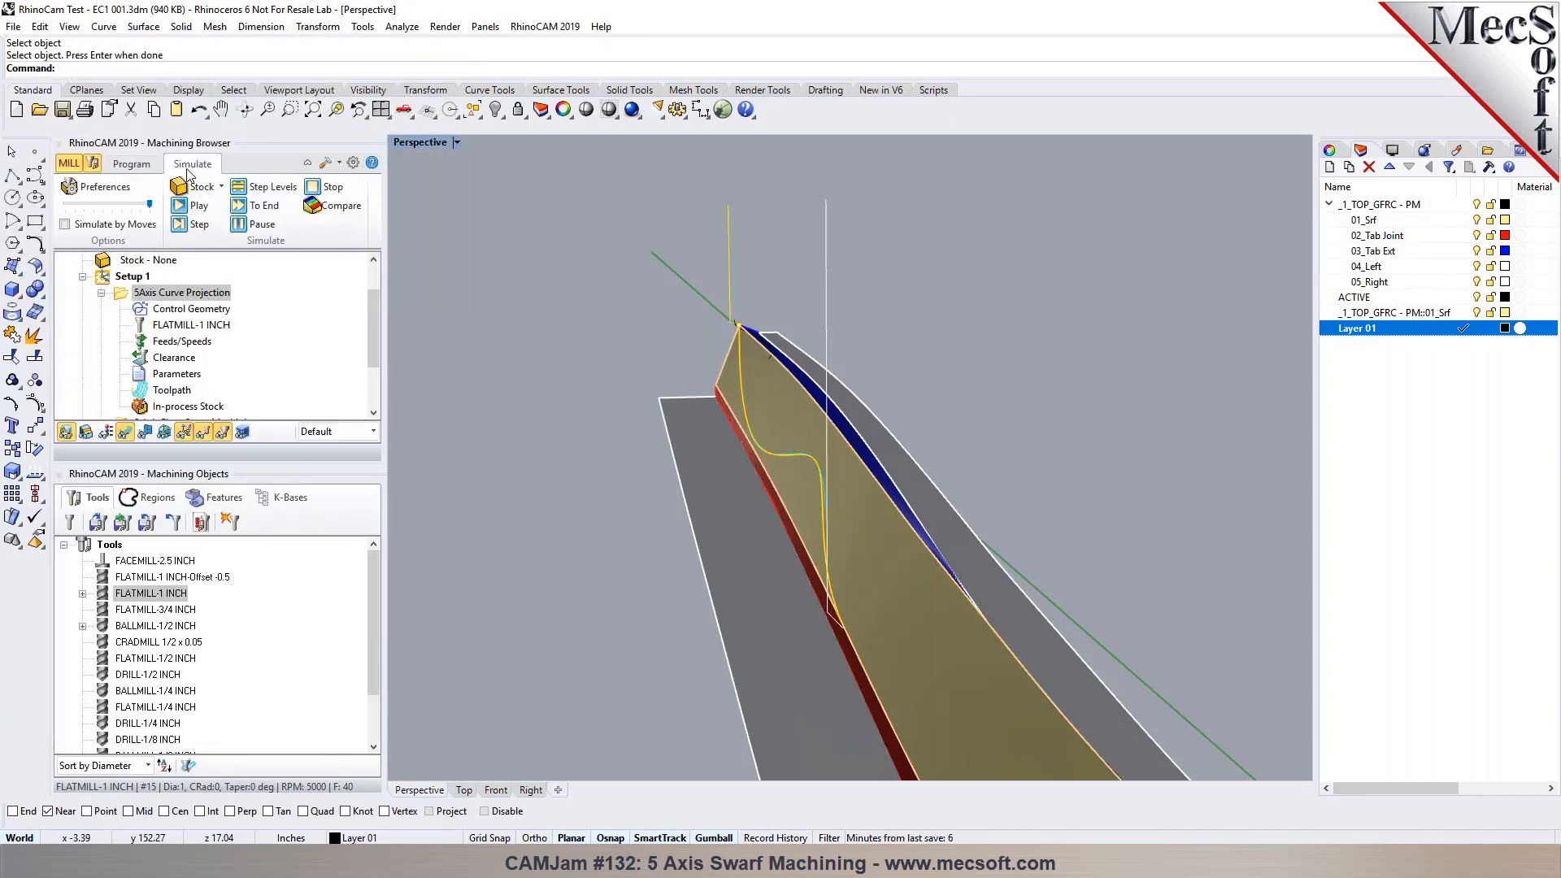
click(178, 206)
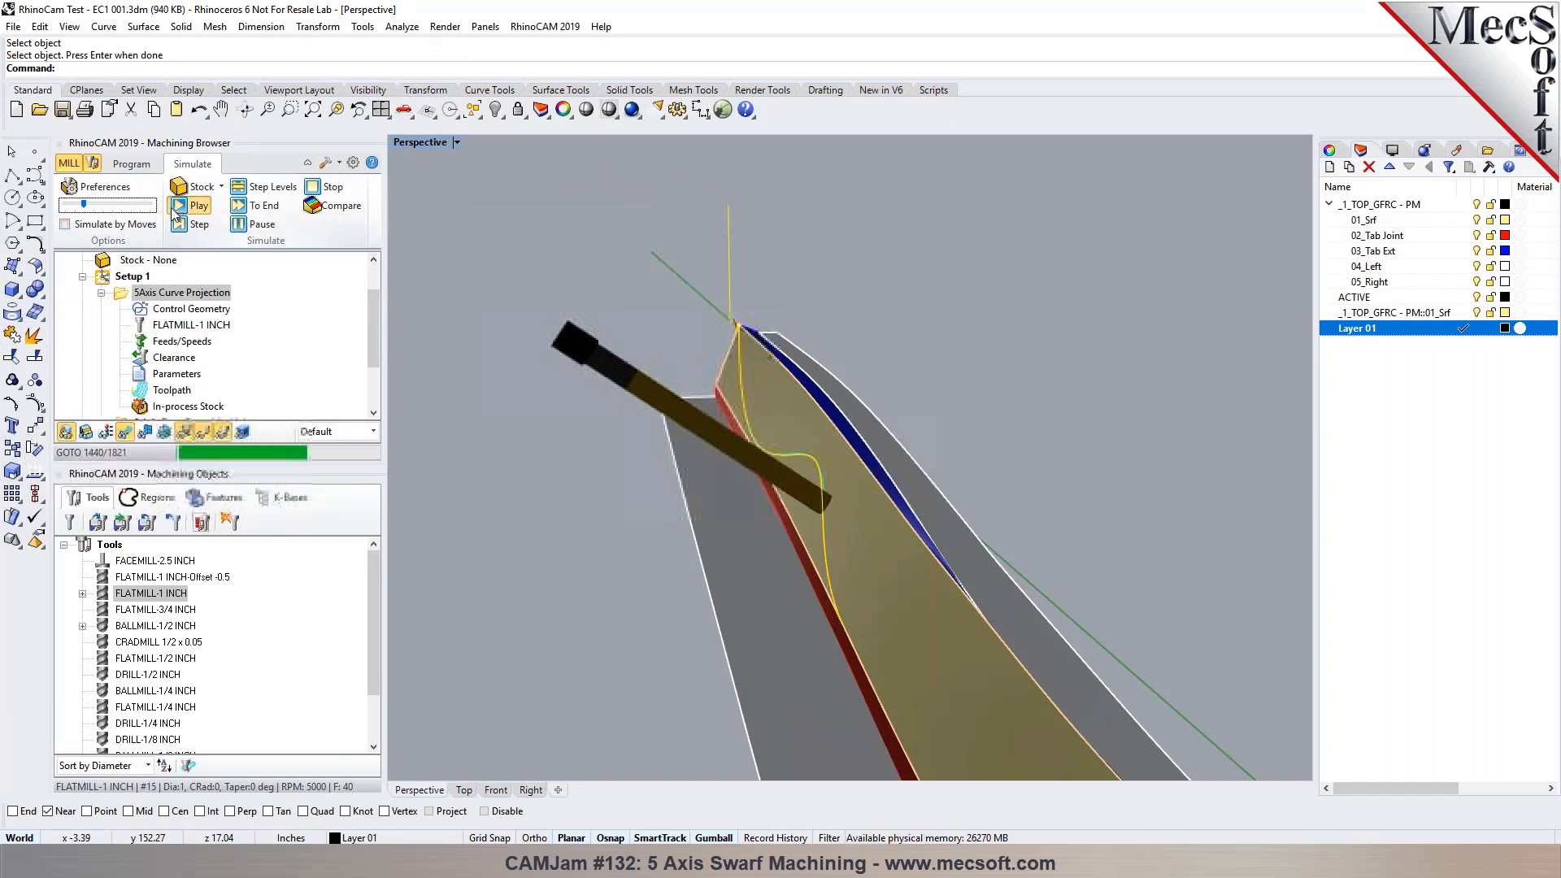
right_drag(731, 413, 787, 423)
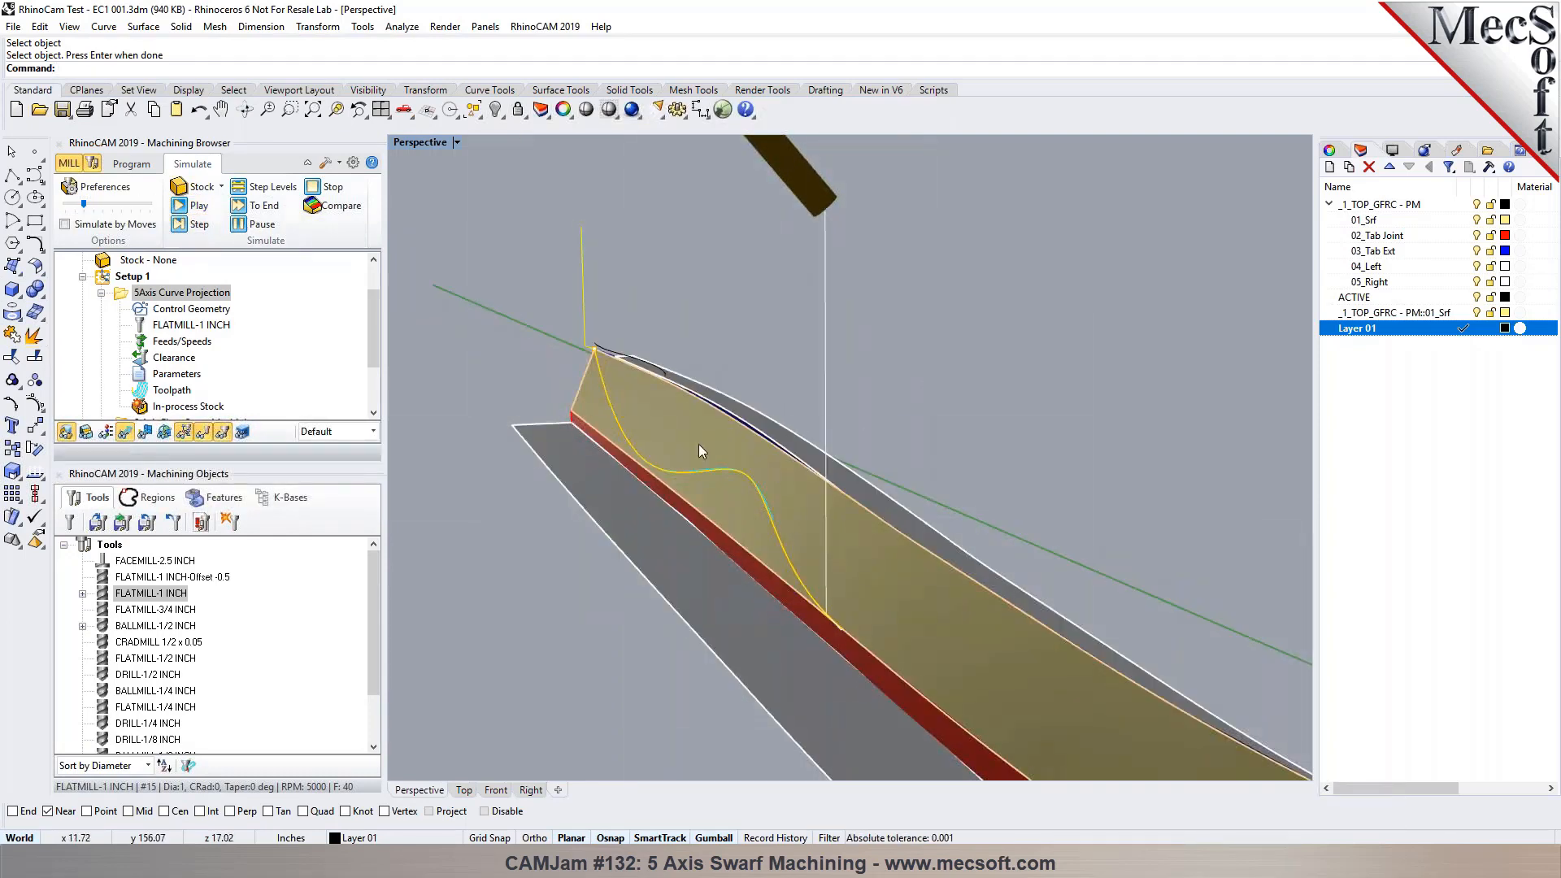
click(128, 164)
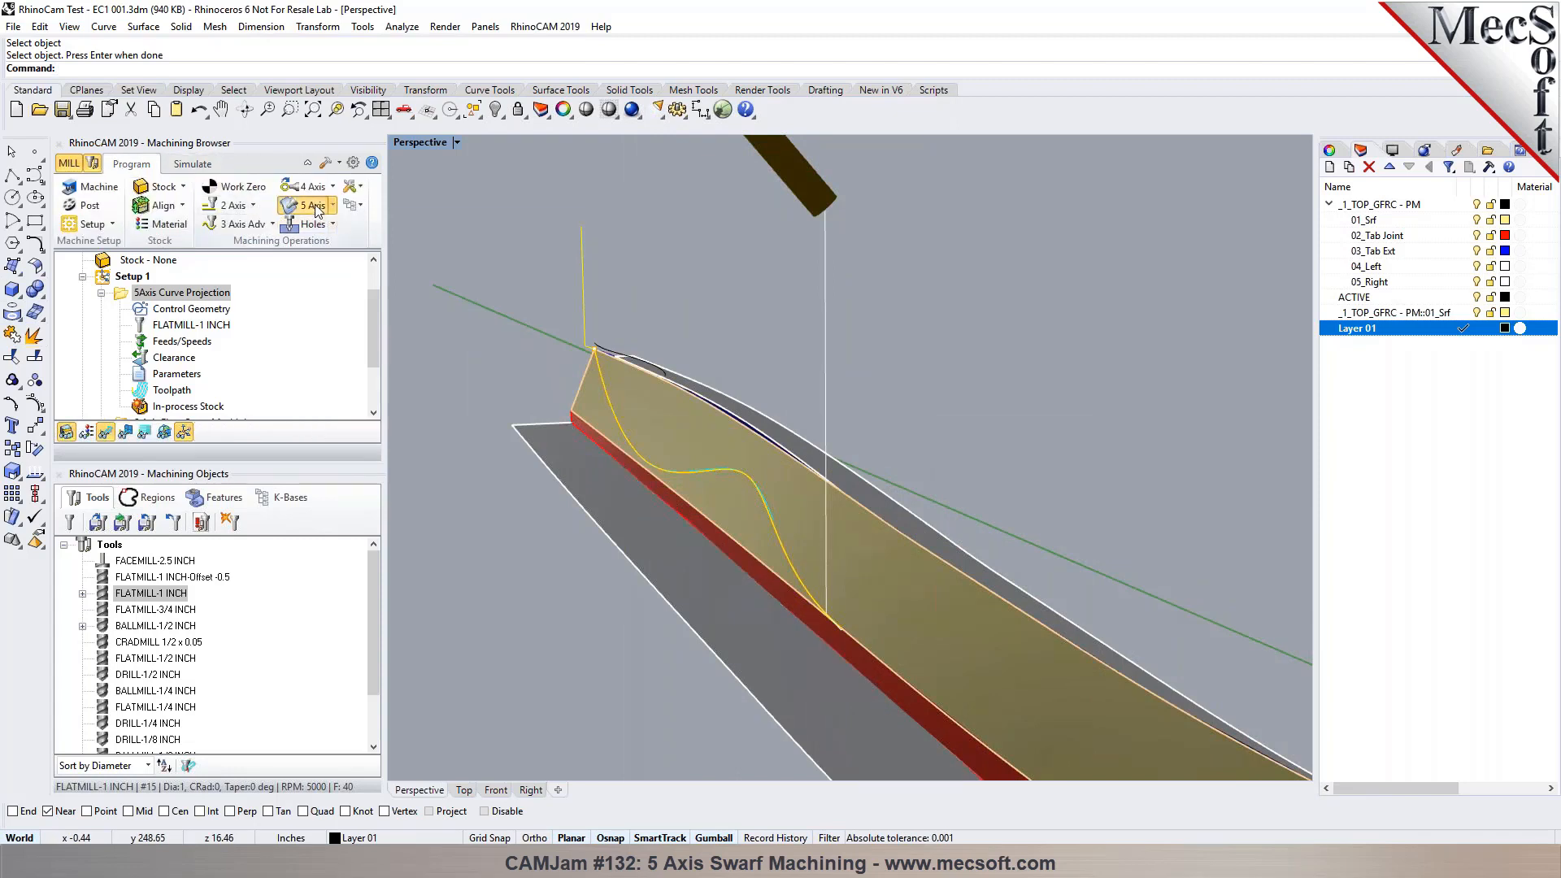
Step: Start a 5 Axis Surface Normal operation with the yellow surface as its drive surface, and check the direction of its surface normal
click(313, 205)
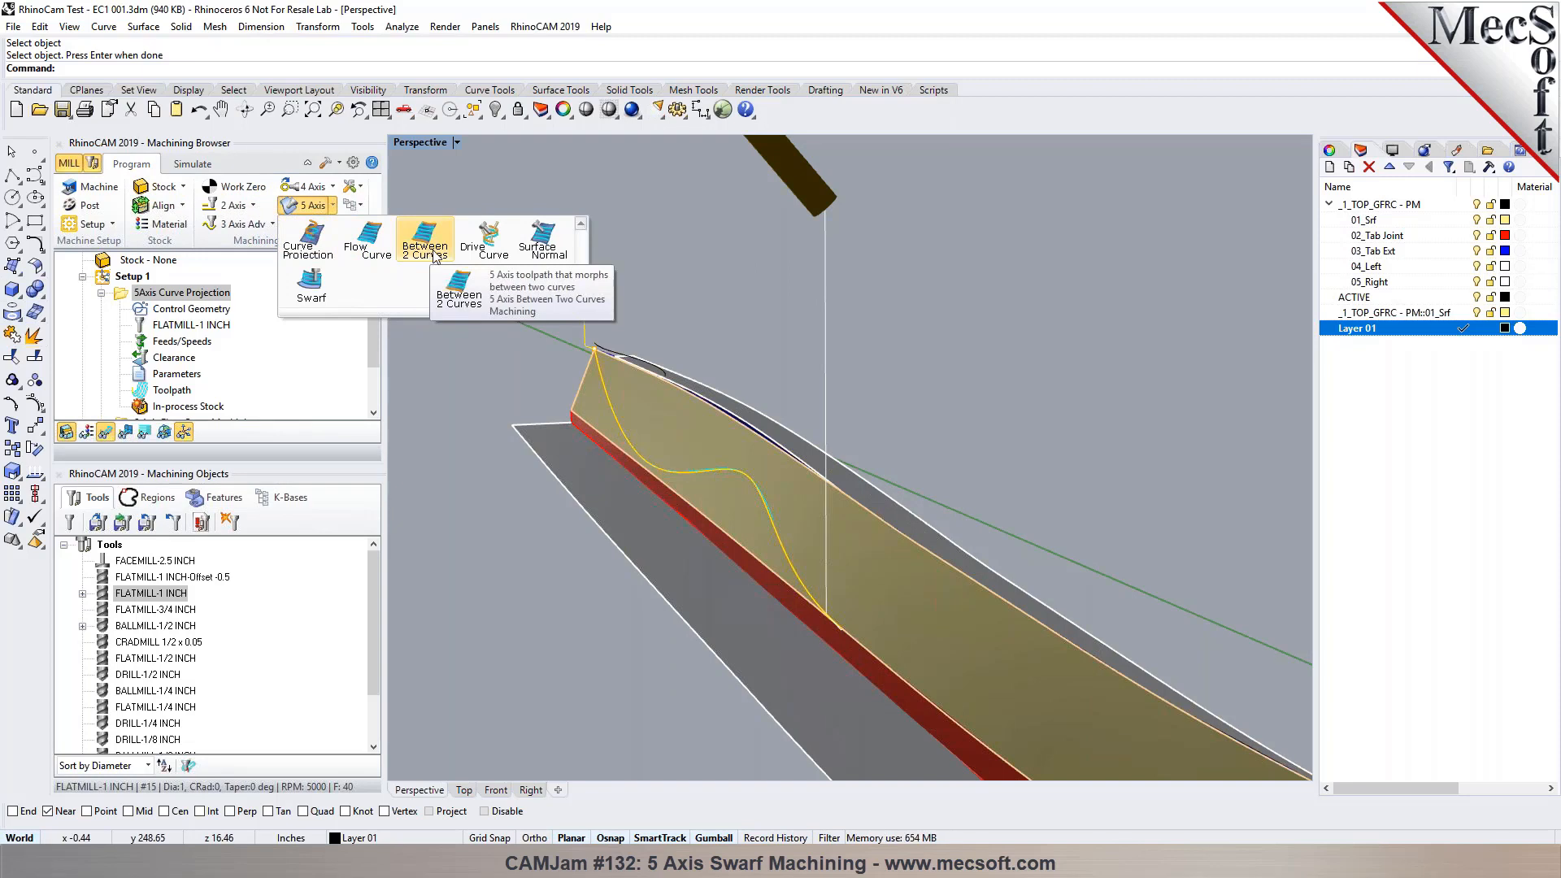
click(529, 260)
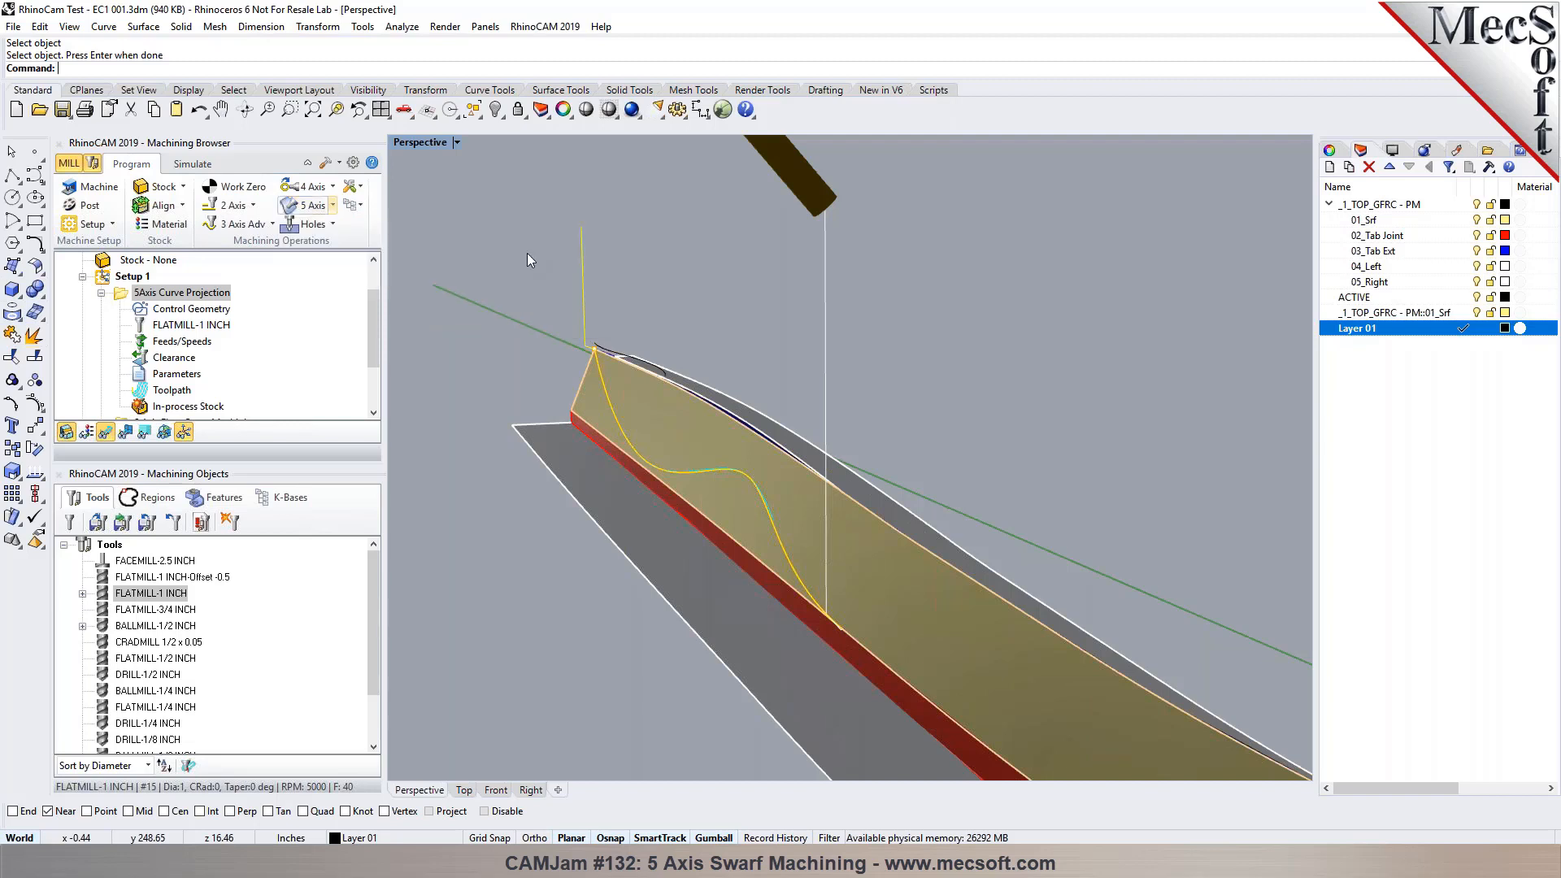
scroll(687, 265, down, 5)
right_drag(853, 358, 707, 423)
click(253, 585)
click(724, 460)
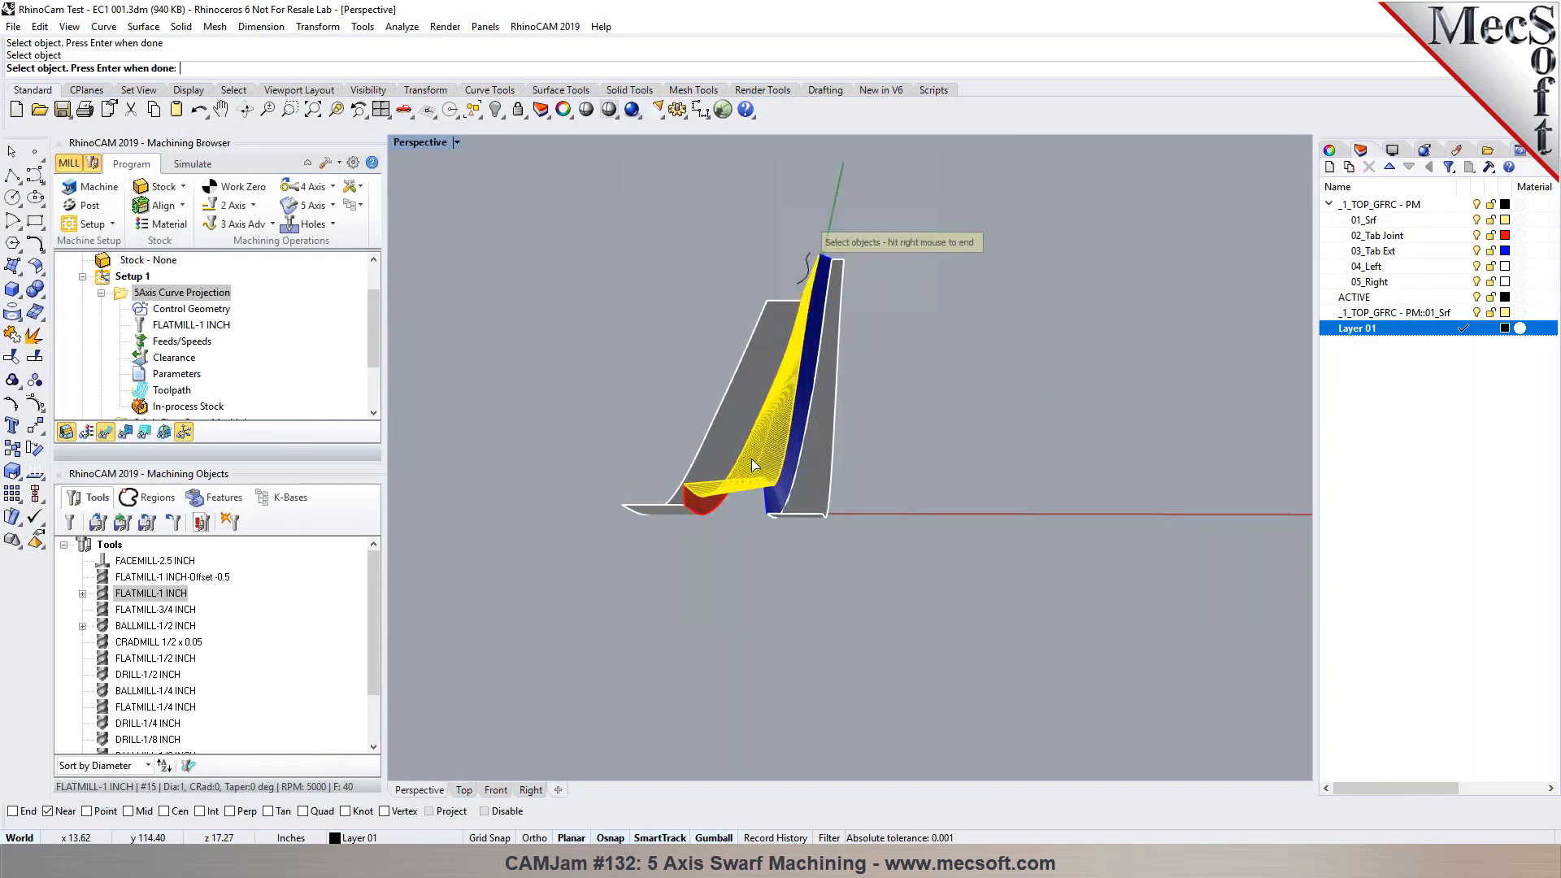
right_click(574, 364)
click(258, 431)
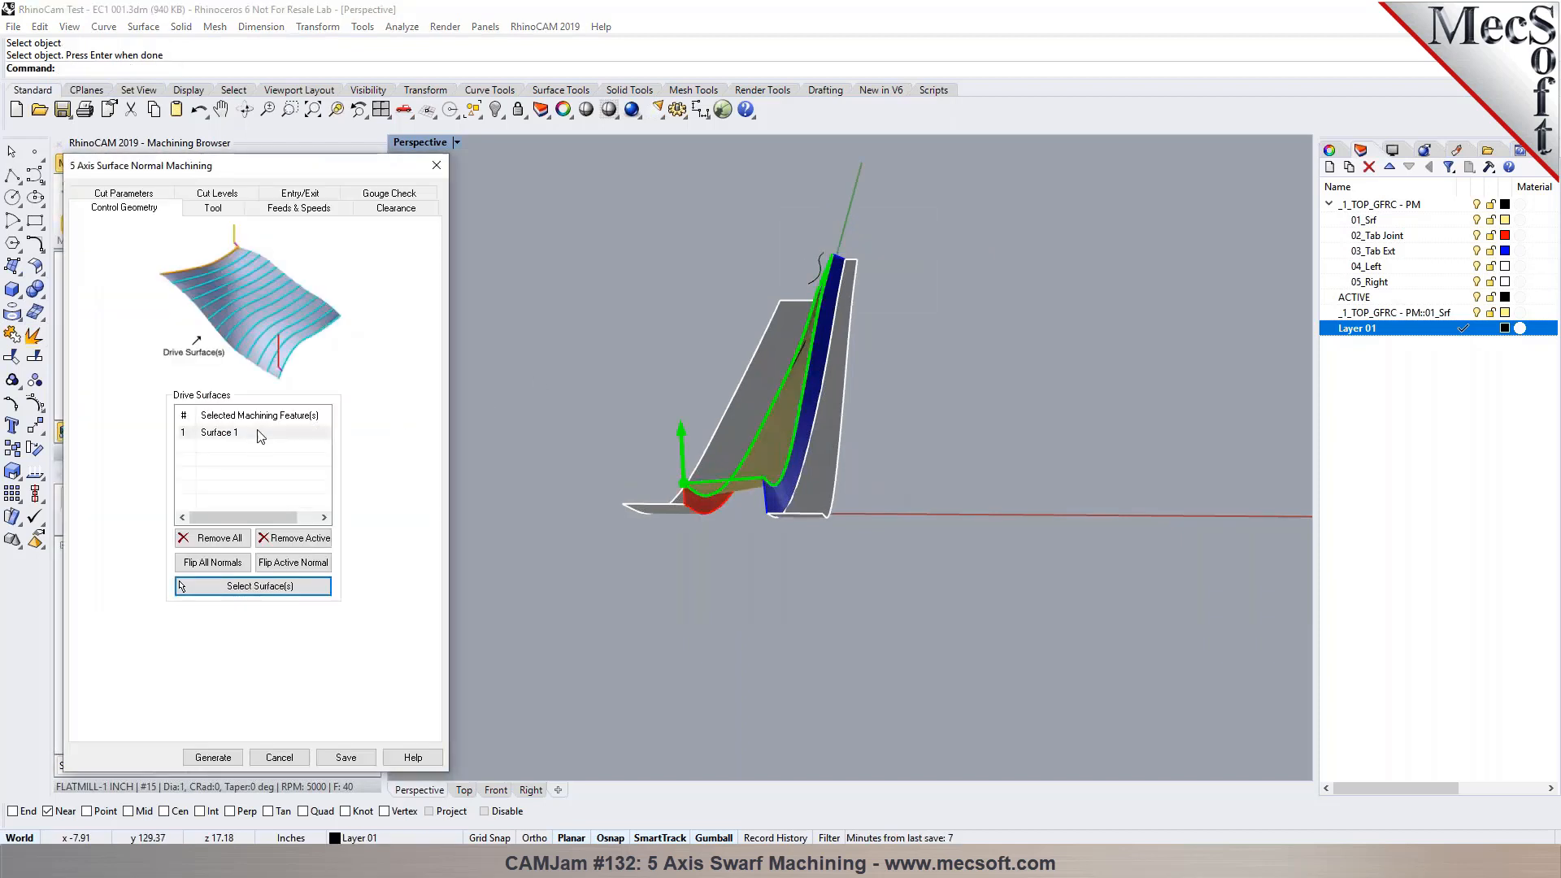
Step: Set the surface normal operation's stepover to a distance of 0.5, generate the toolpath and inspect it over the yellow surface
click(120, 193)
click(187, 571)
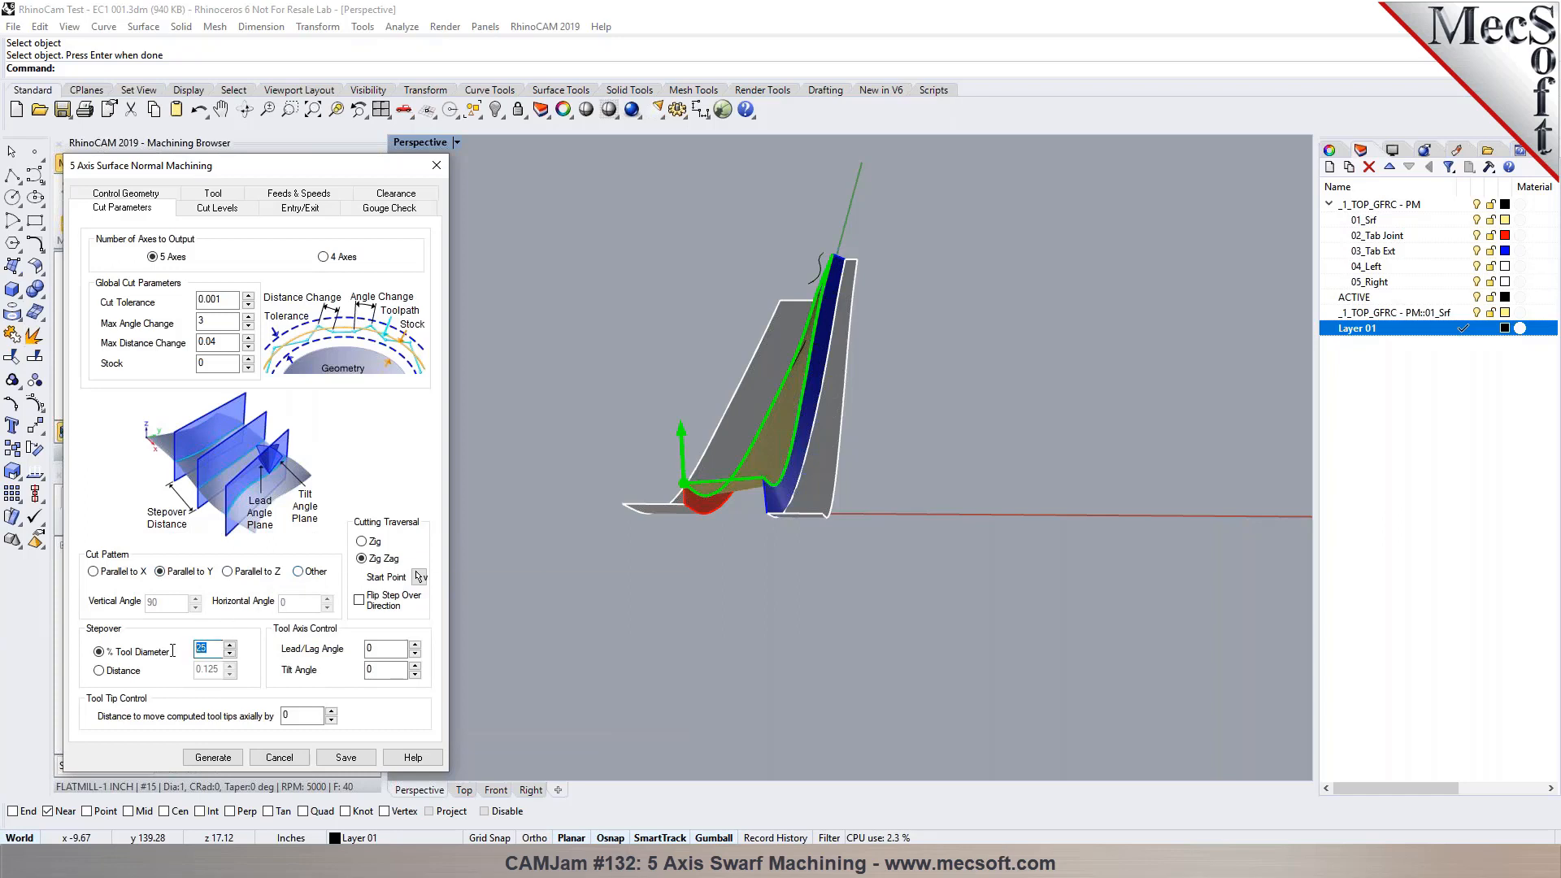
click(127, 673)
click(214, 670)
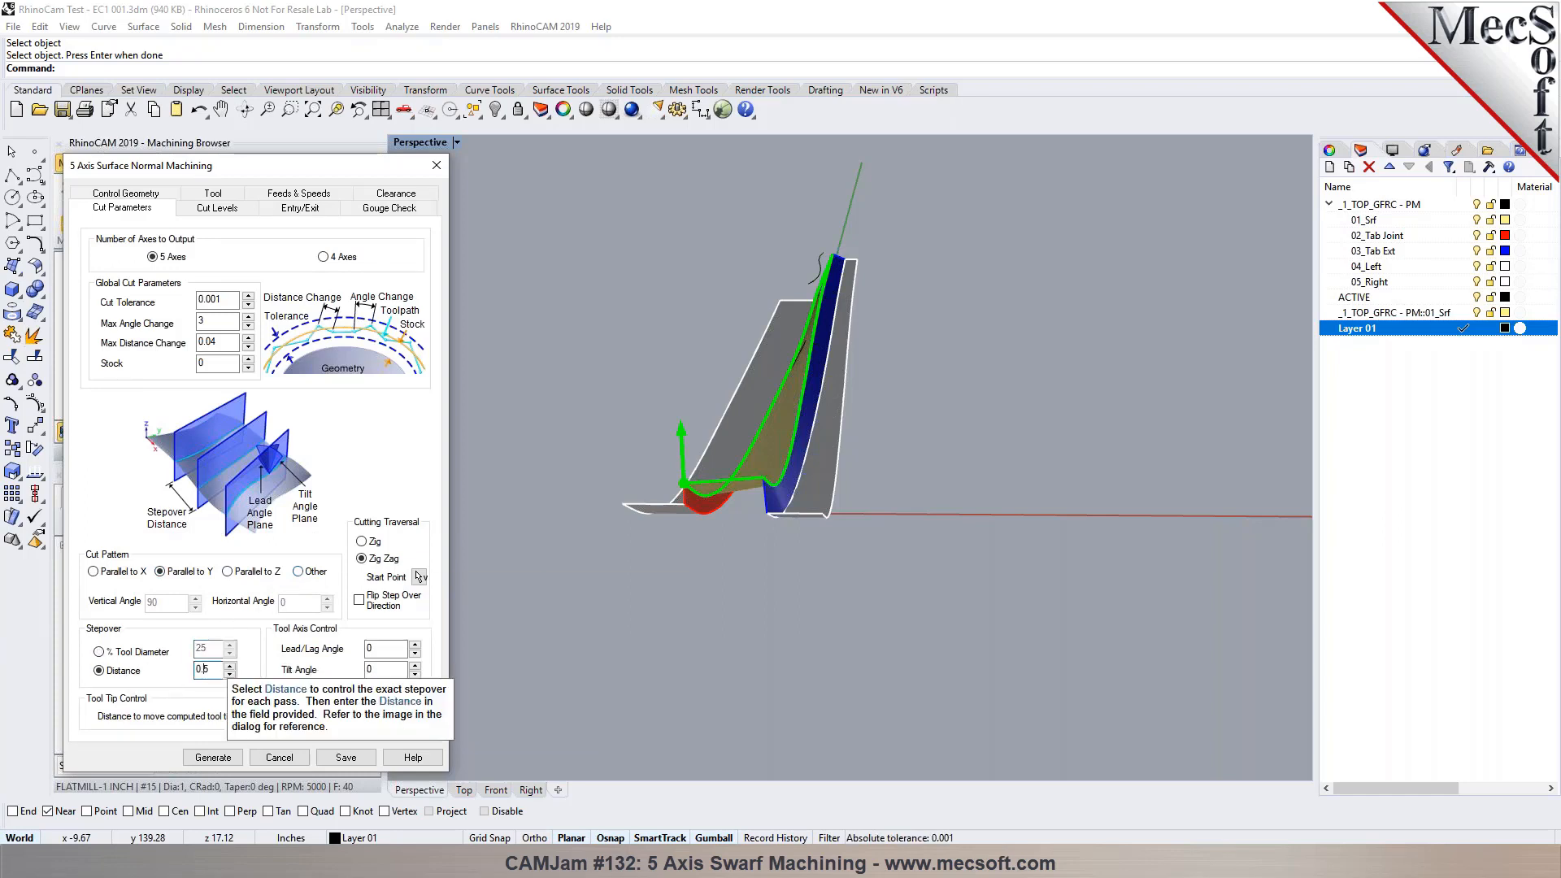
click(213, 757)
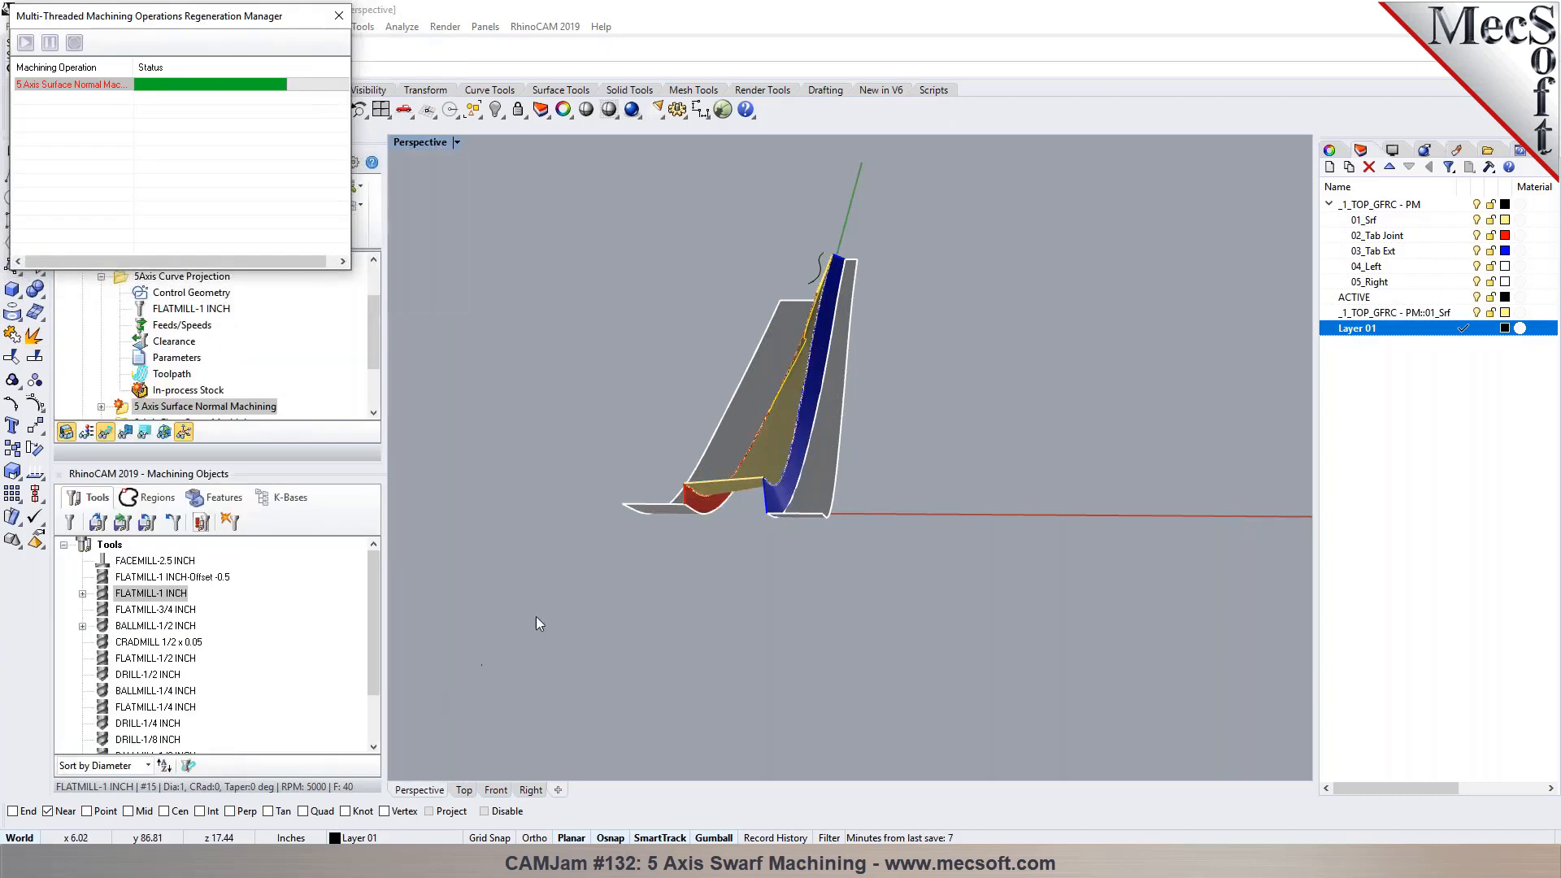
right_drag(704, 546, 733, 462)
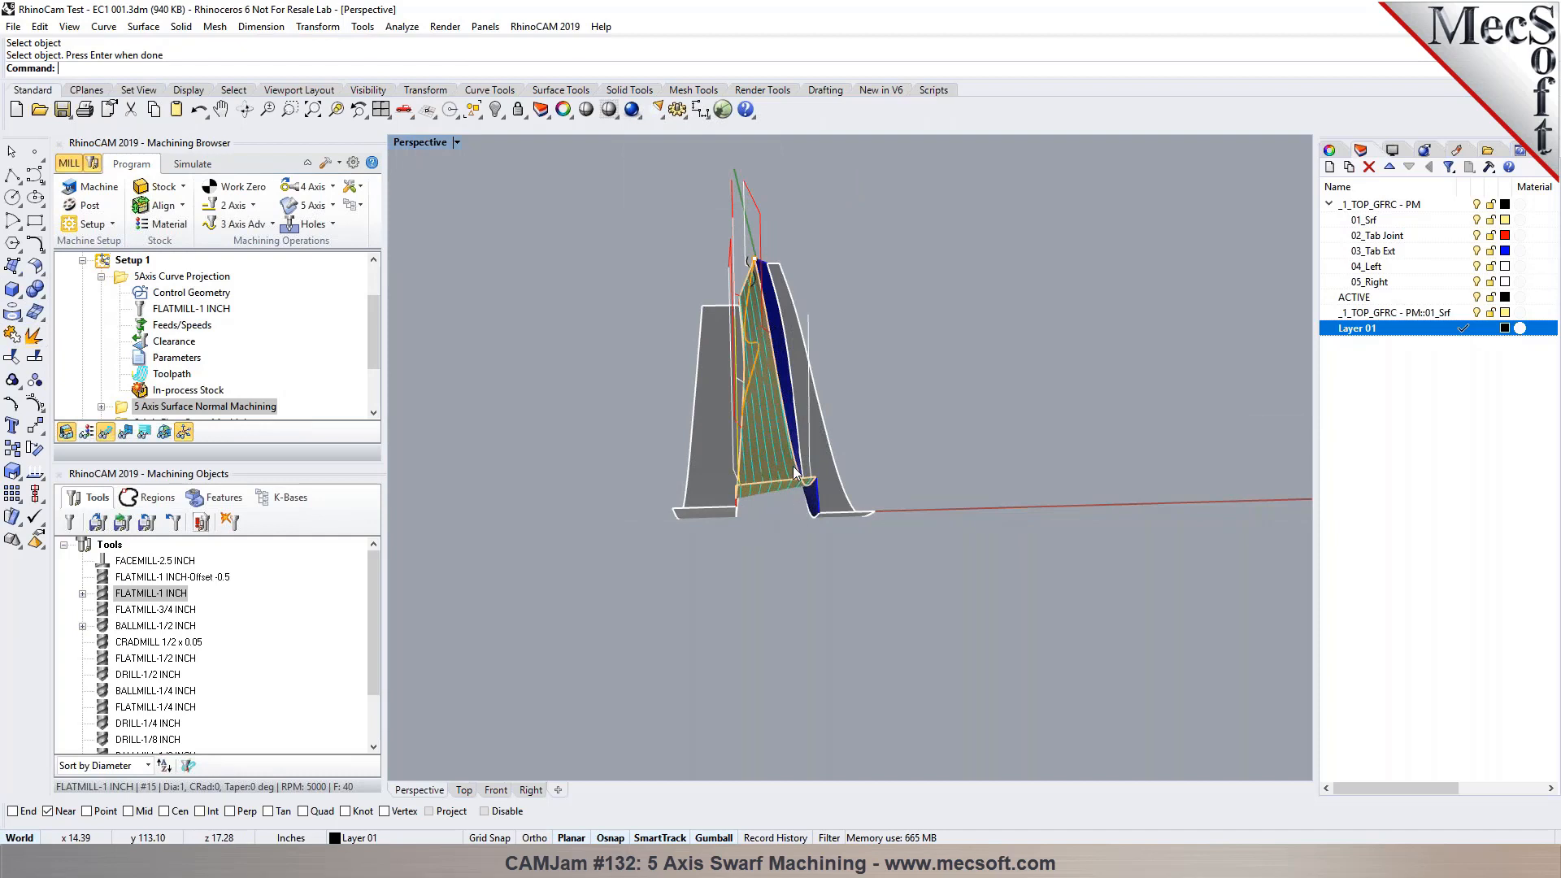
right_drag(752, 303, 826, 403)
scroll(722, 375, up, 2)
scroll(722, 376, down, 4)
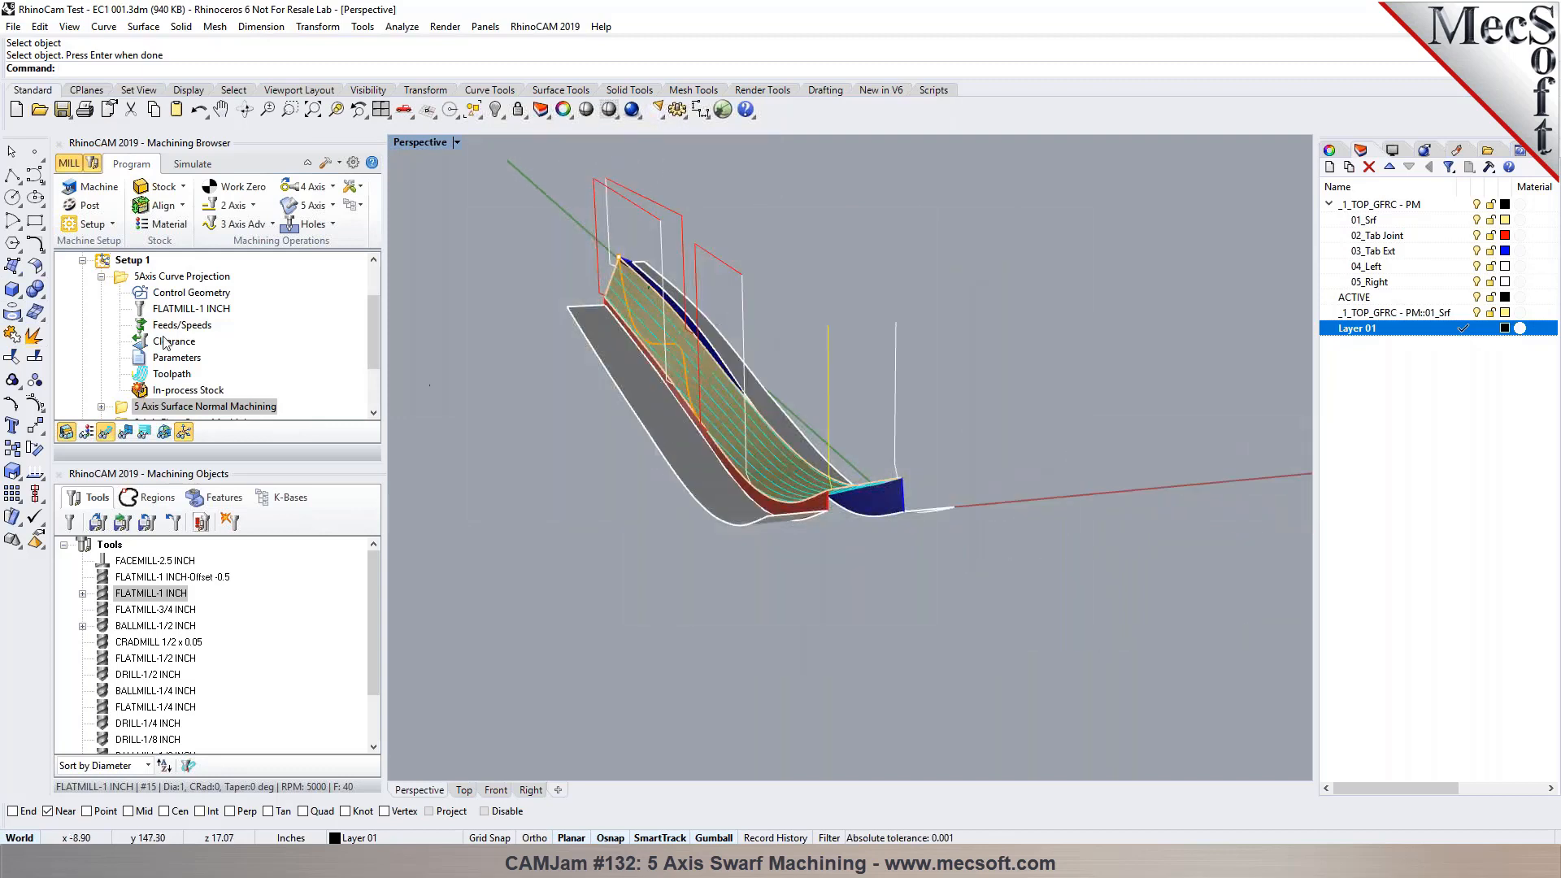
Step: Collapse the curve projection operation's entry and select Setup 1
click(100, 277)
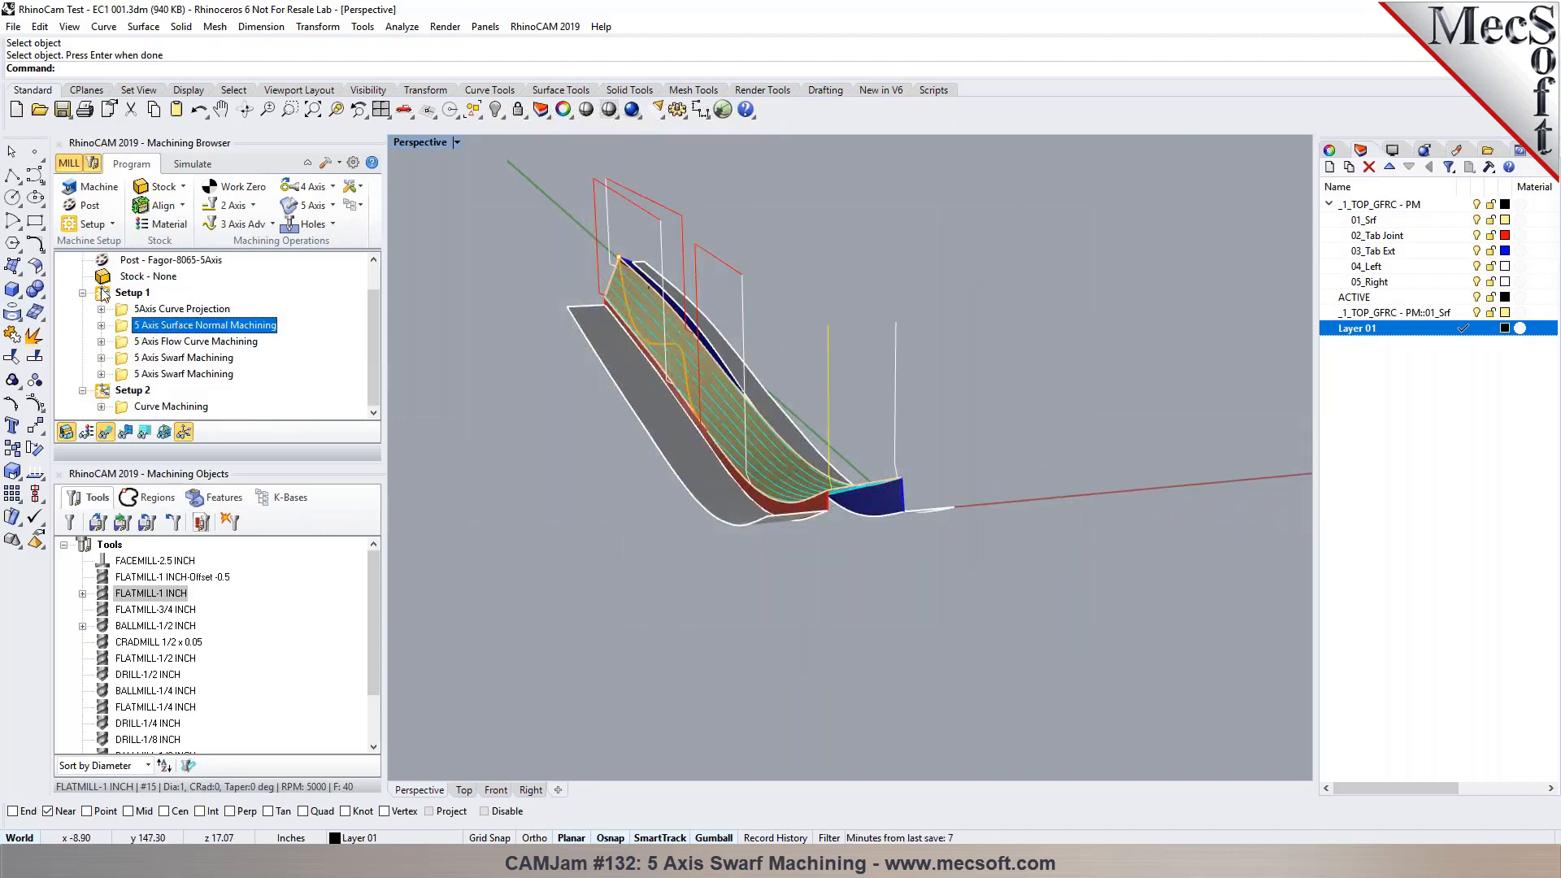
click(103, 294)
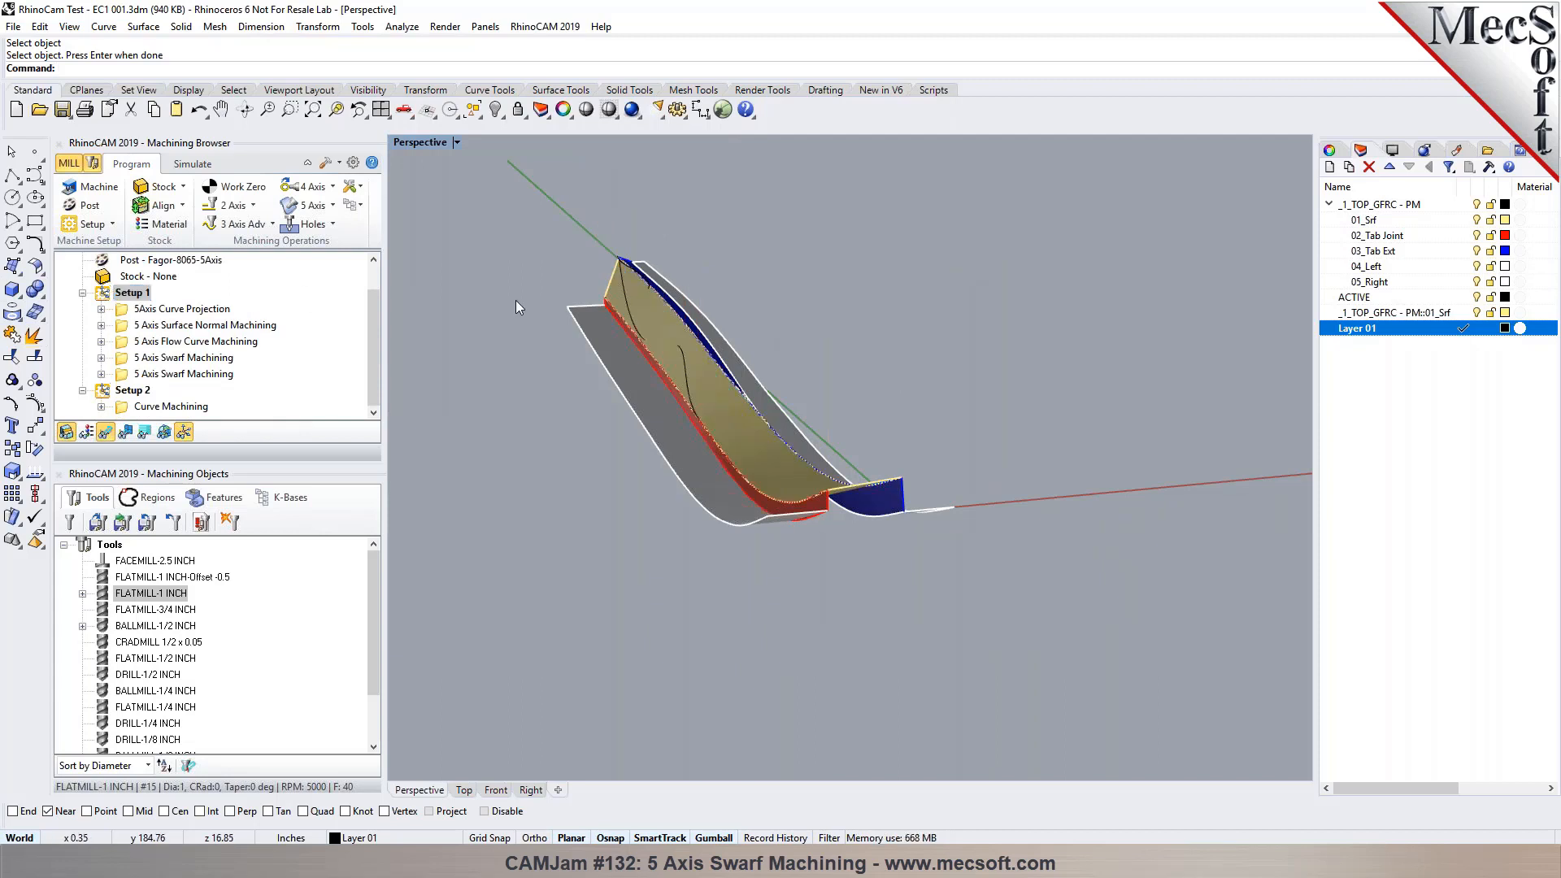
scroll(624, 288, up, 6)
right_drag(706, 390, 988, 393)
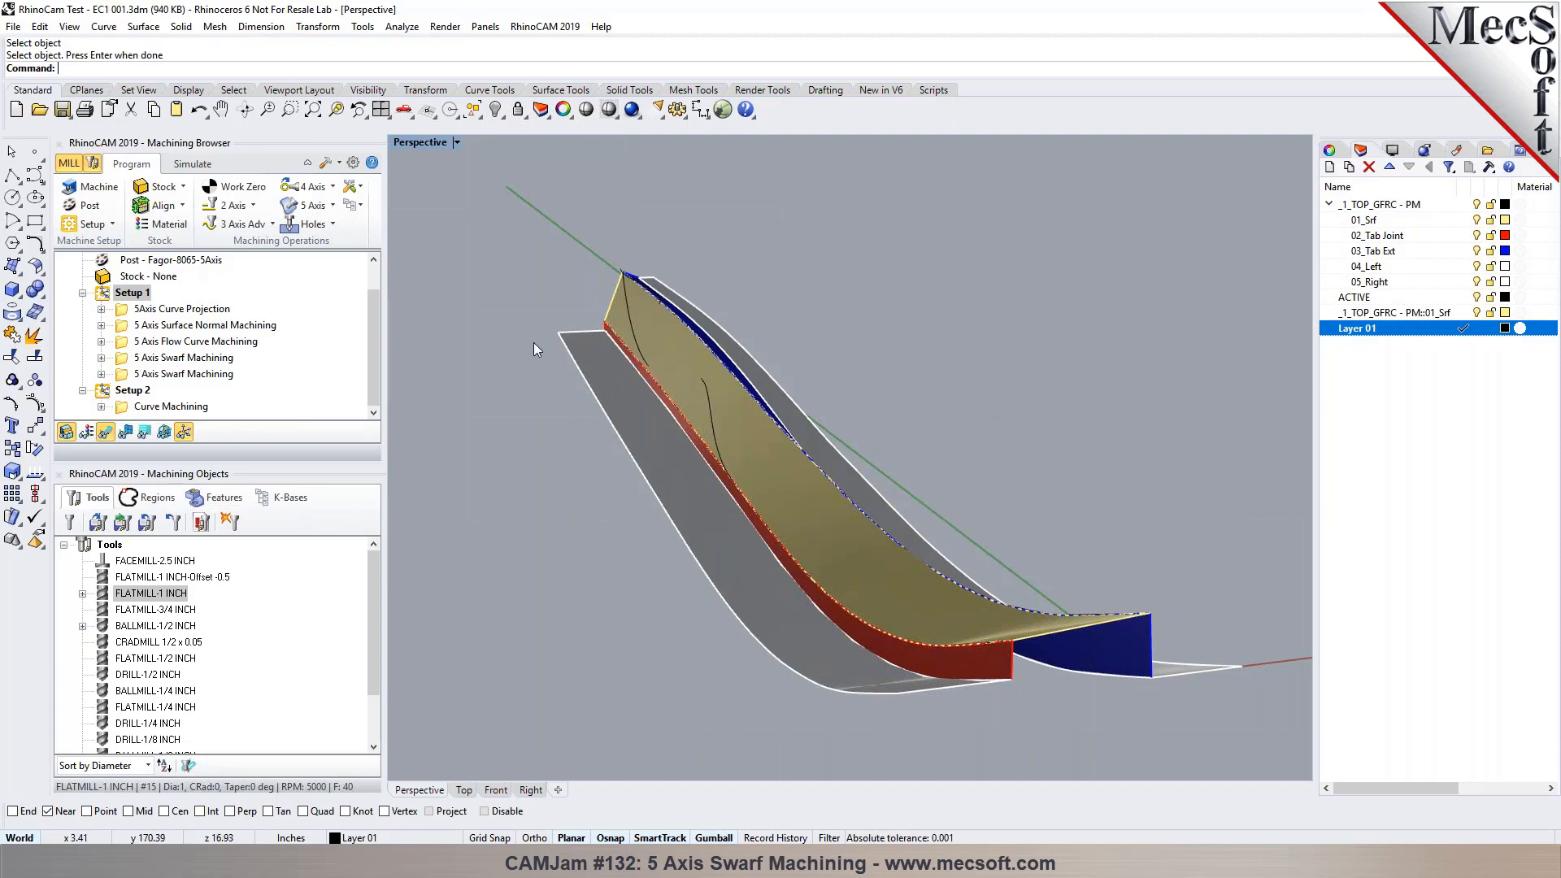
right_drag(675, 362, 876, 424)
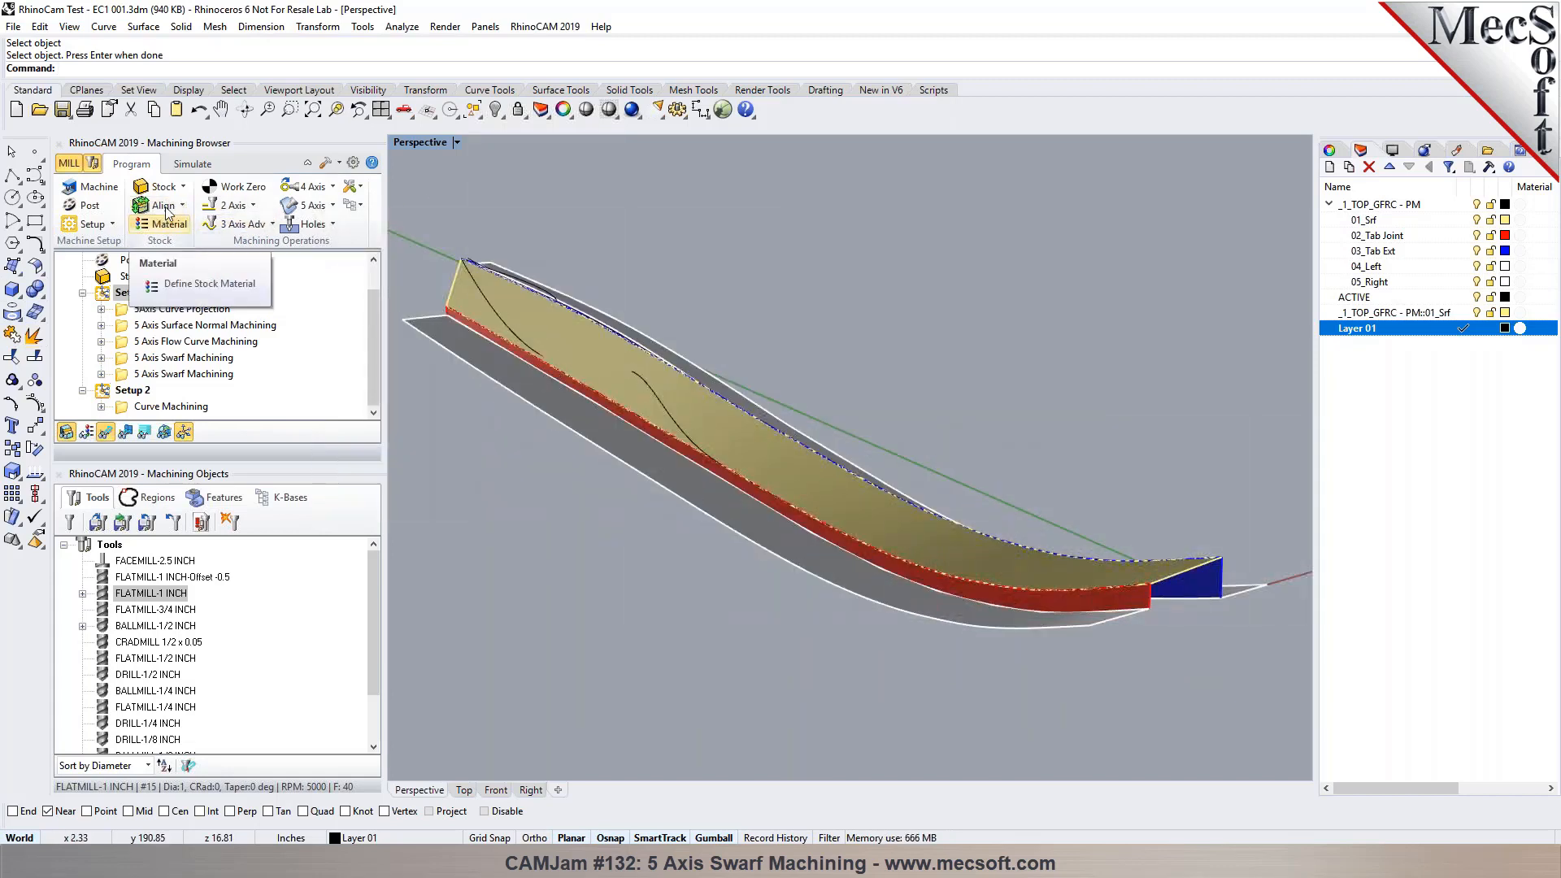
Step: Define a 3-point construction plane with only End snap, from the yellow surface's far red-side corner along X to its near red-side corner, default orientation
click(427, 114)
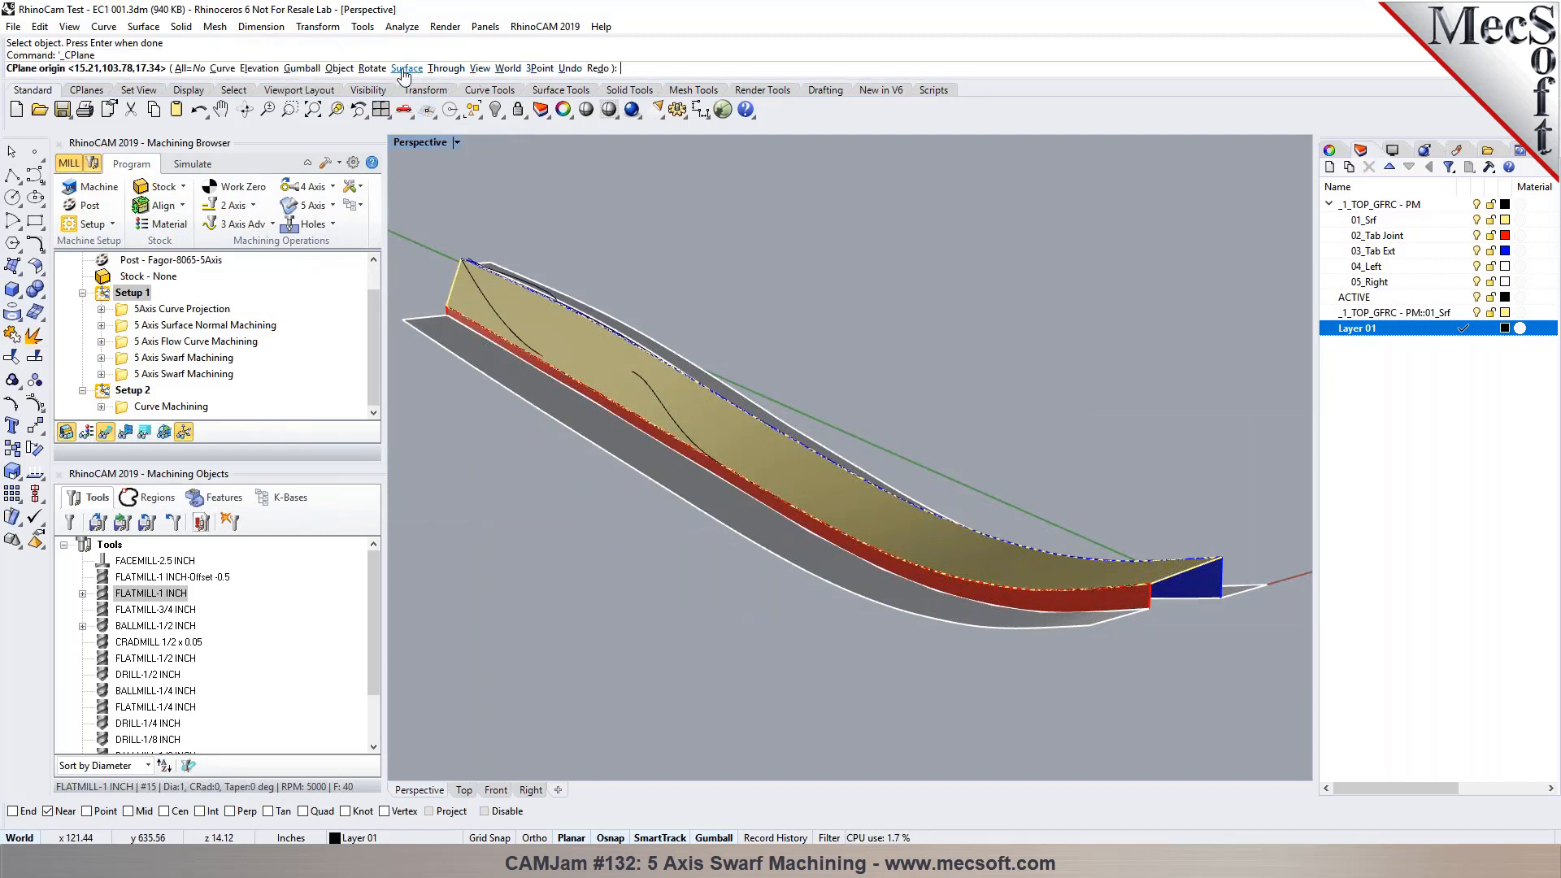
click(539, 68)
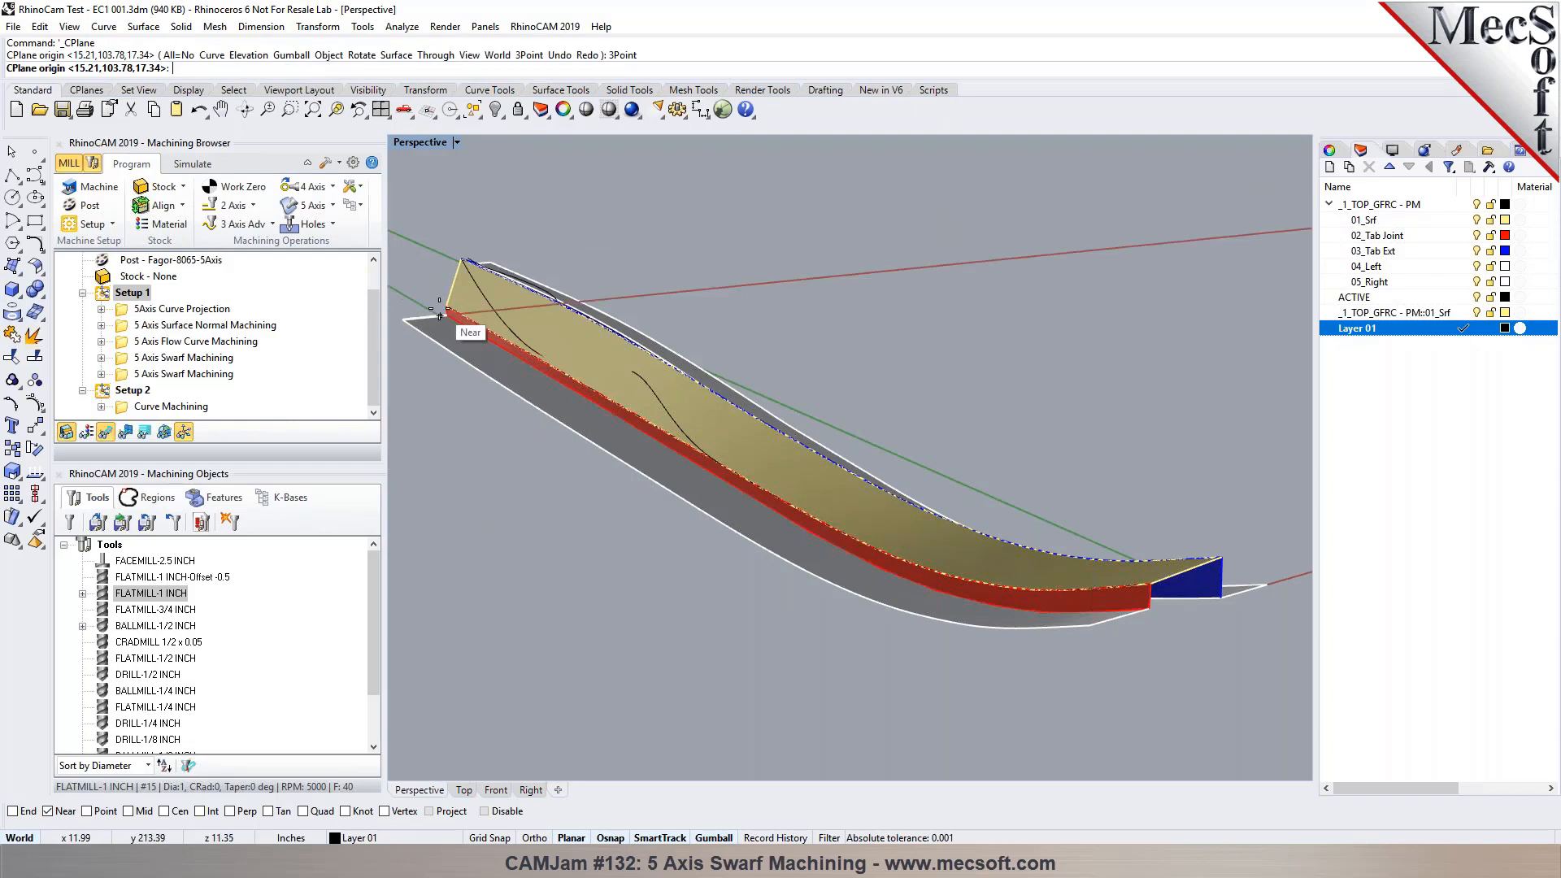
right_click(12, 812)
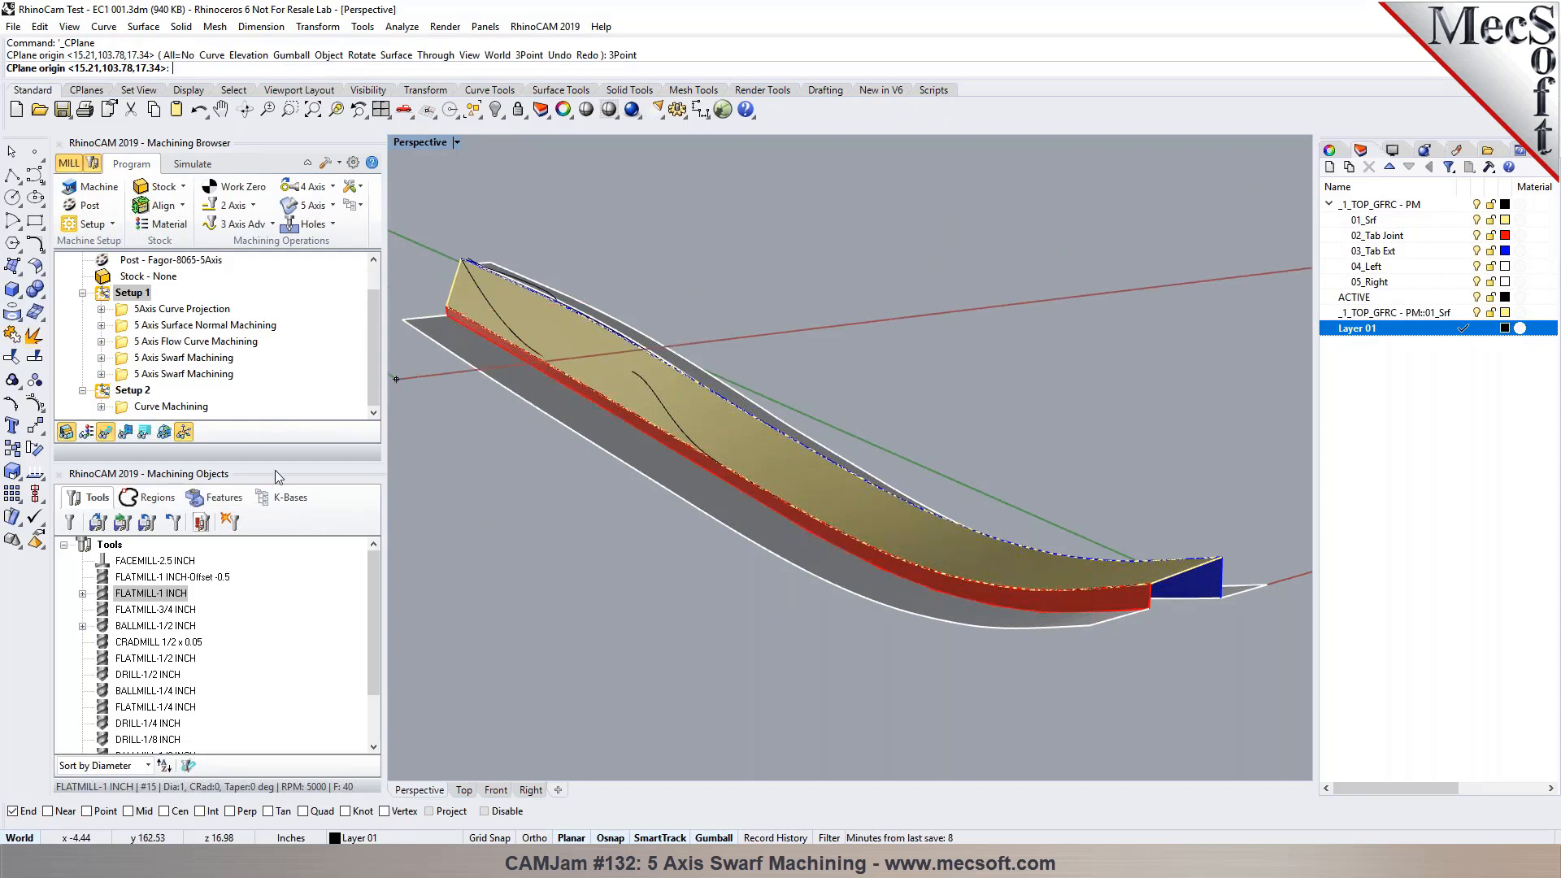
click(451, 317)
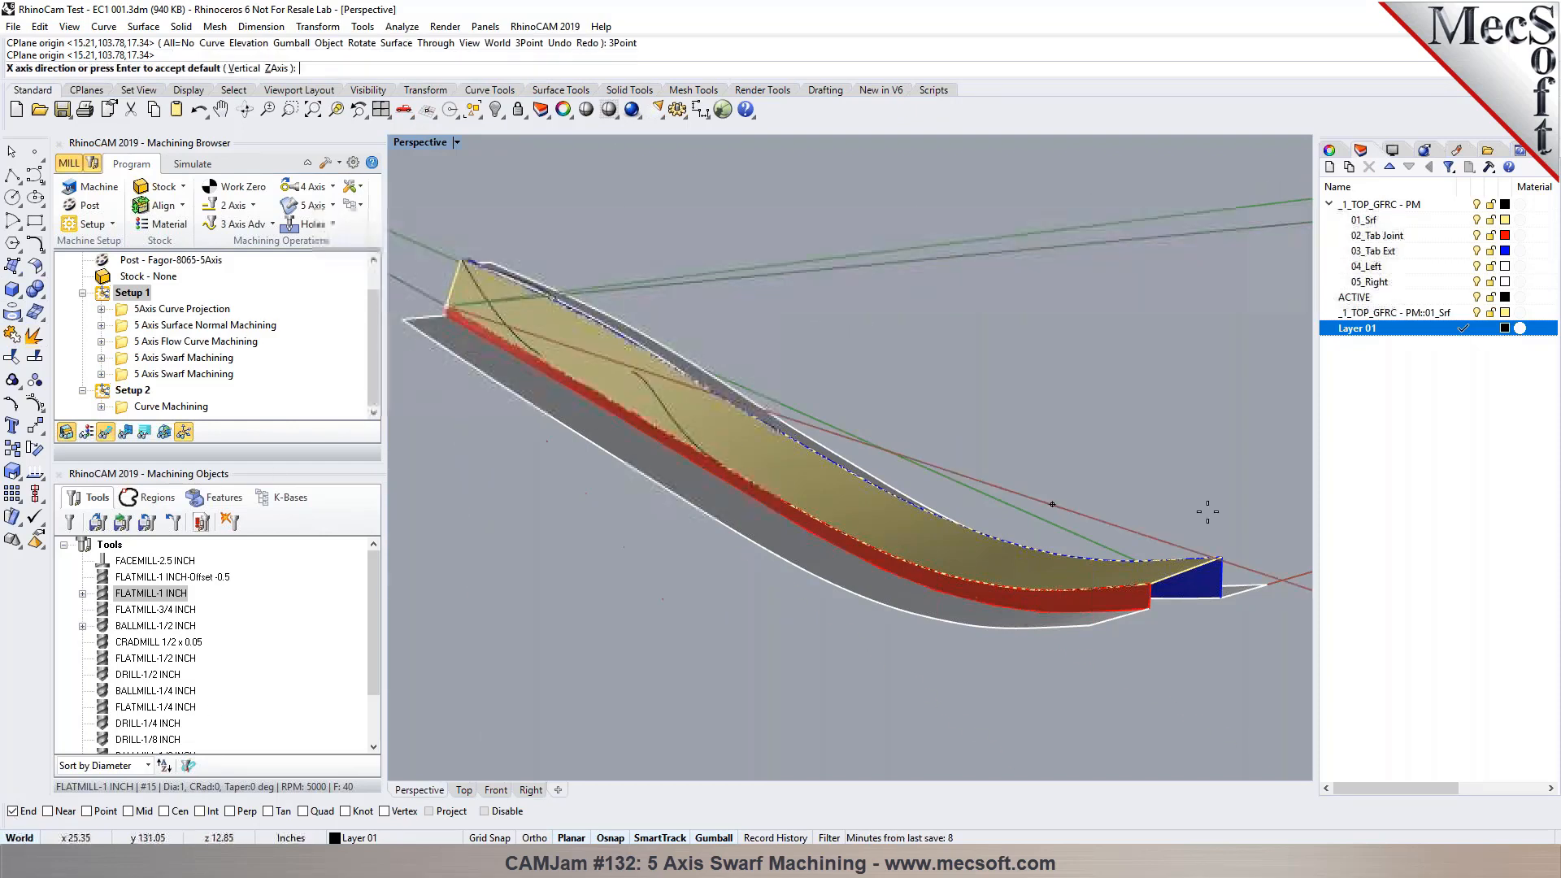
click(1150, 584)
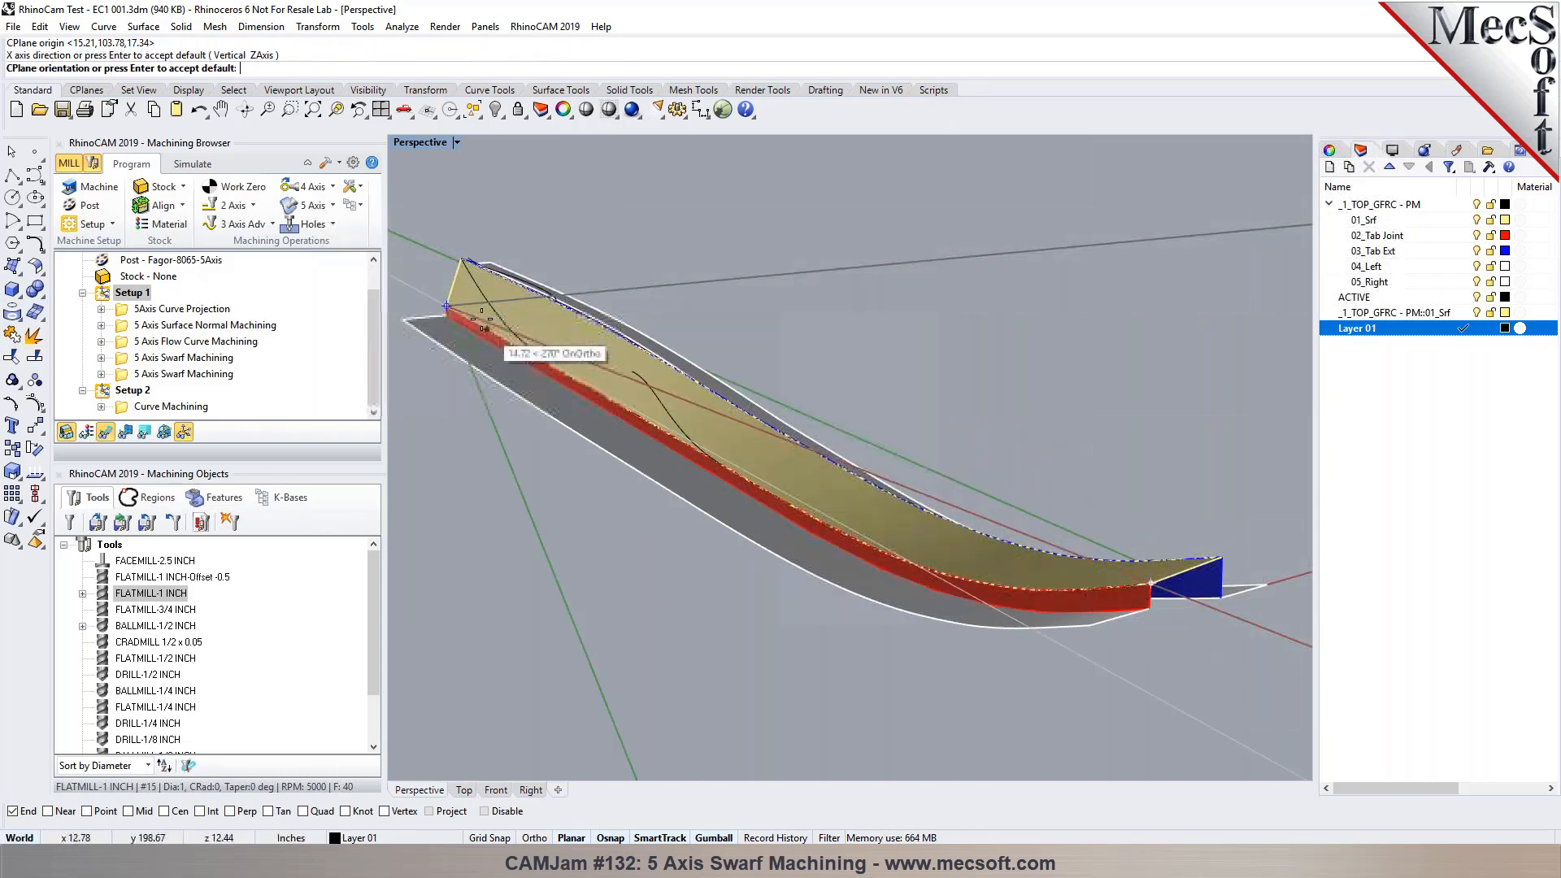
key(Return)
right_drag(870, 401, 930, 412)
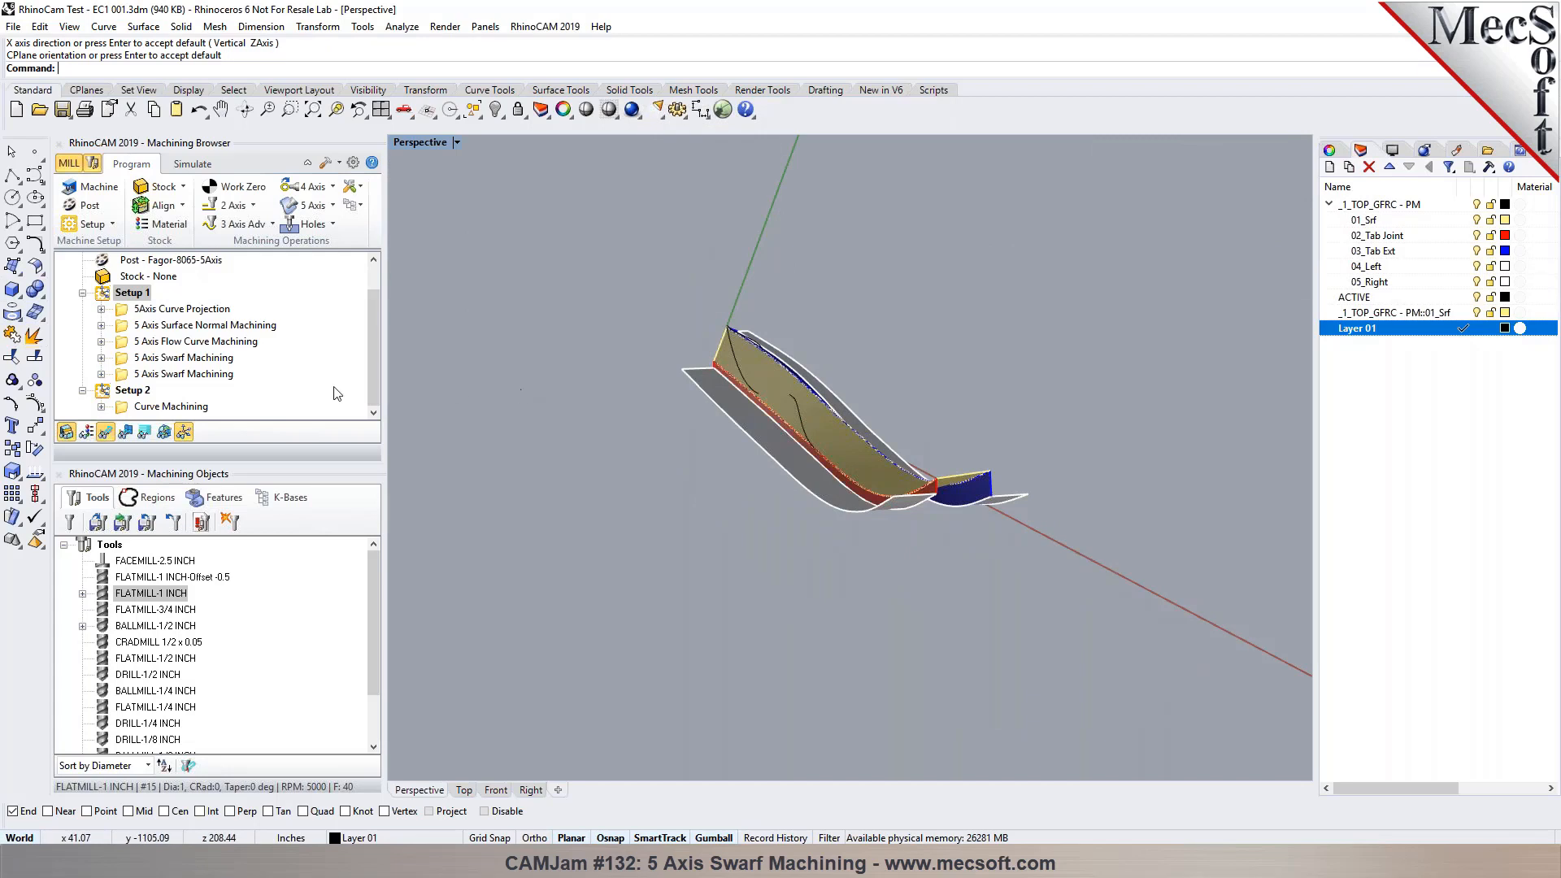
click(132, 391)
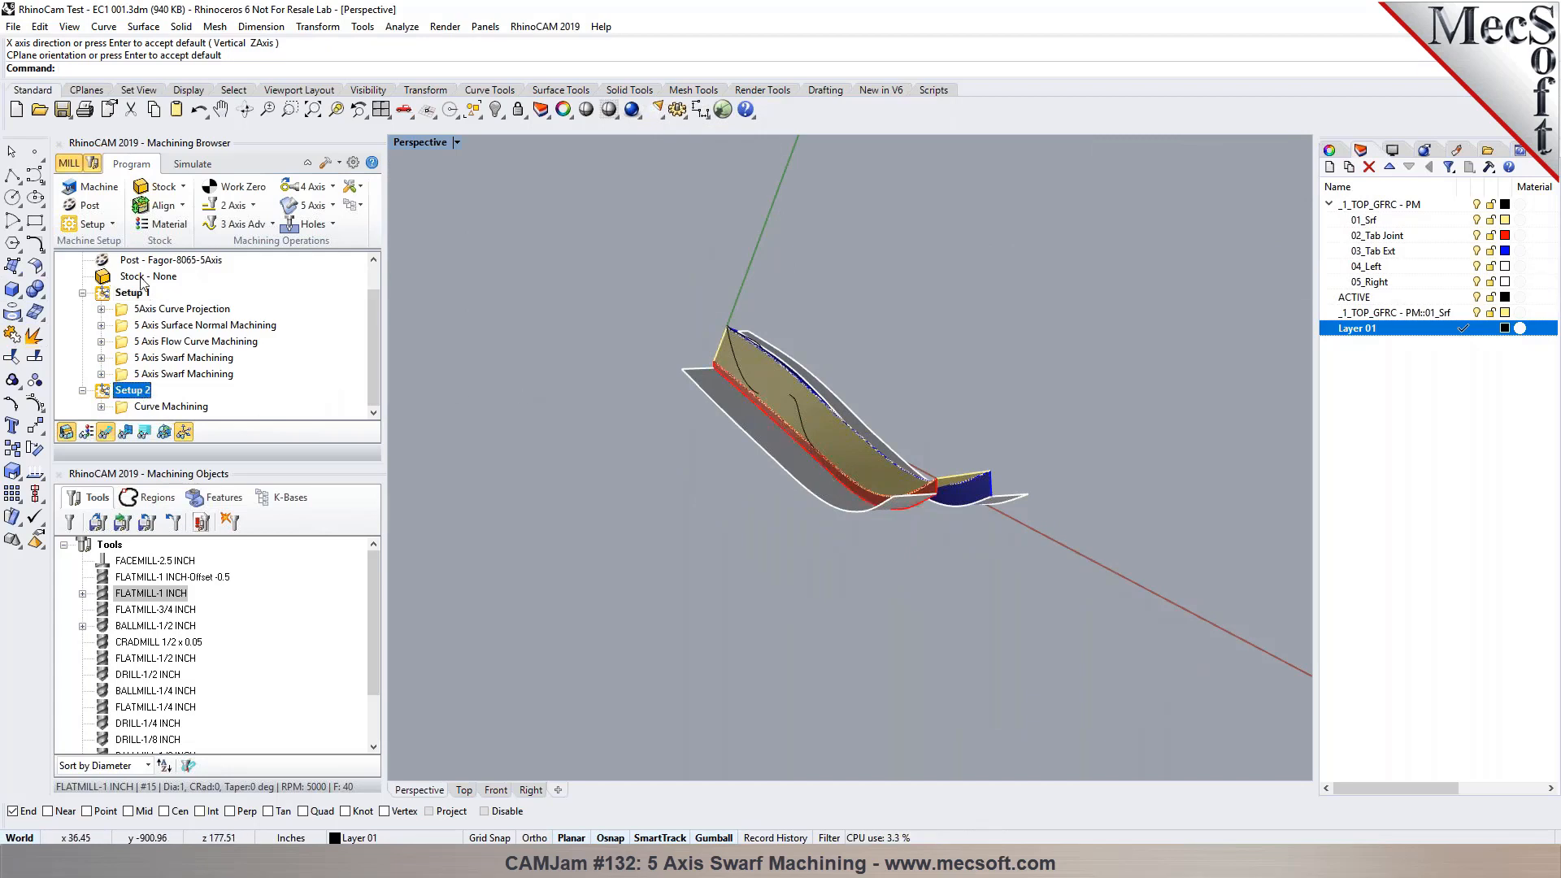
click(113, 224)
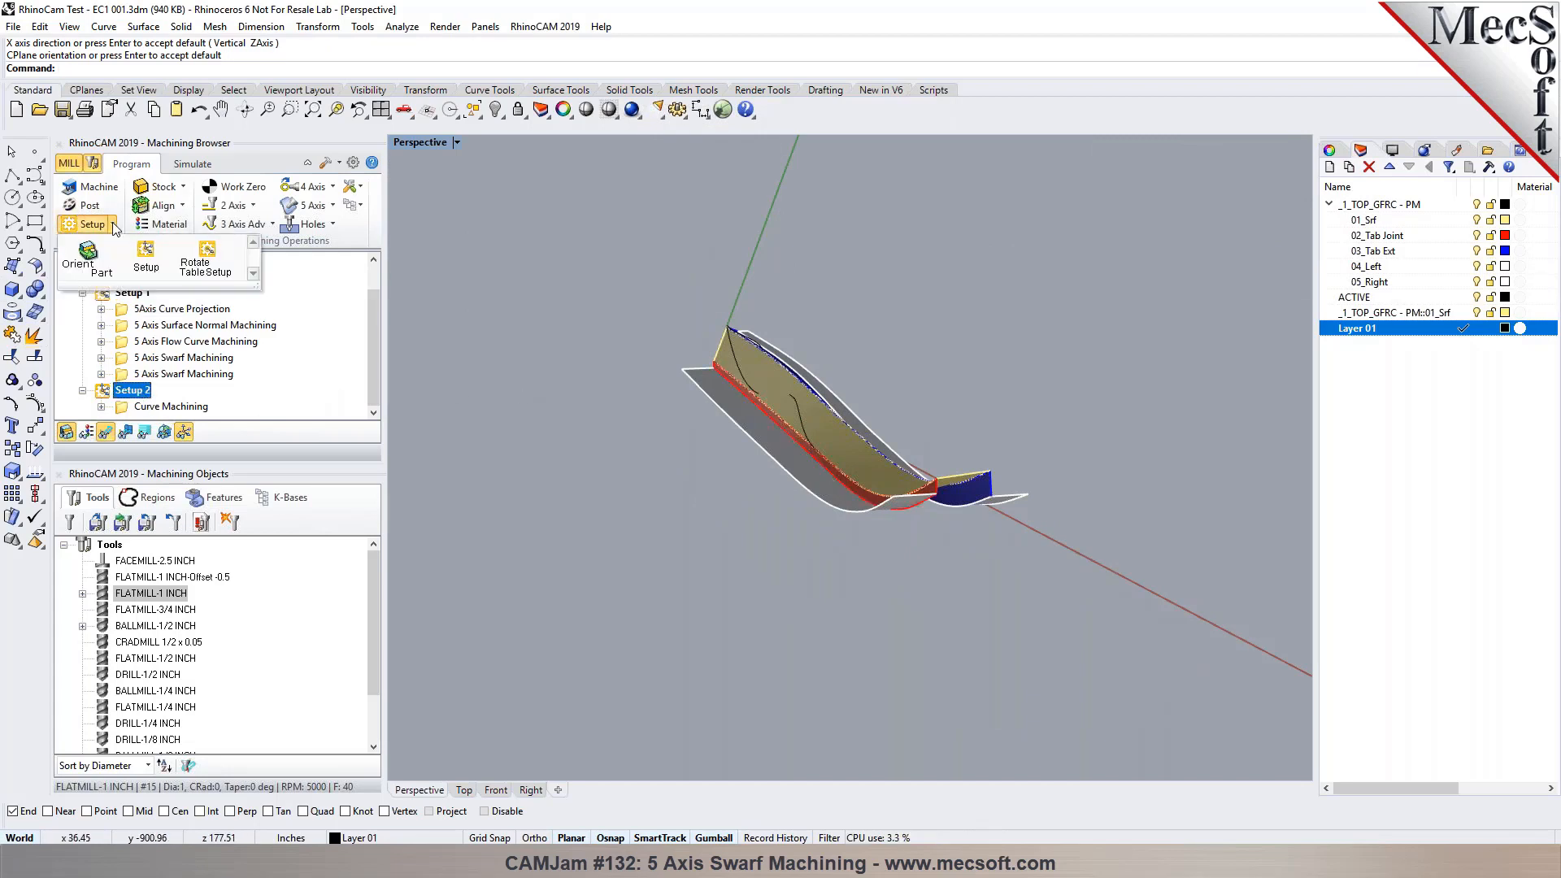
click(135, 253)
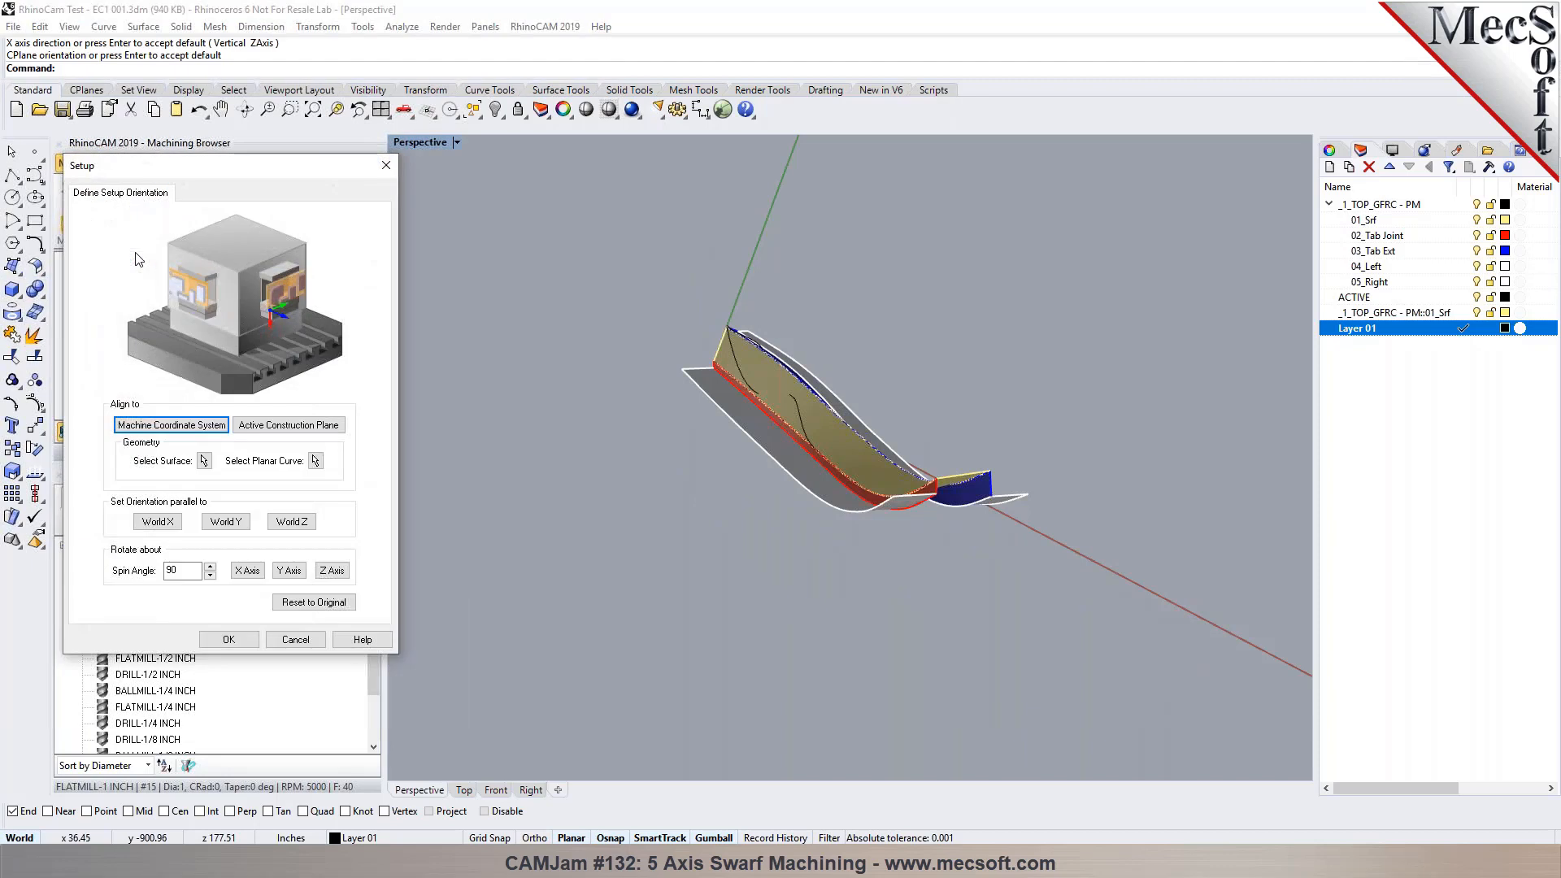
click(295, 639)
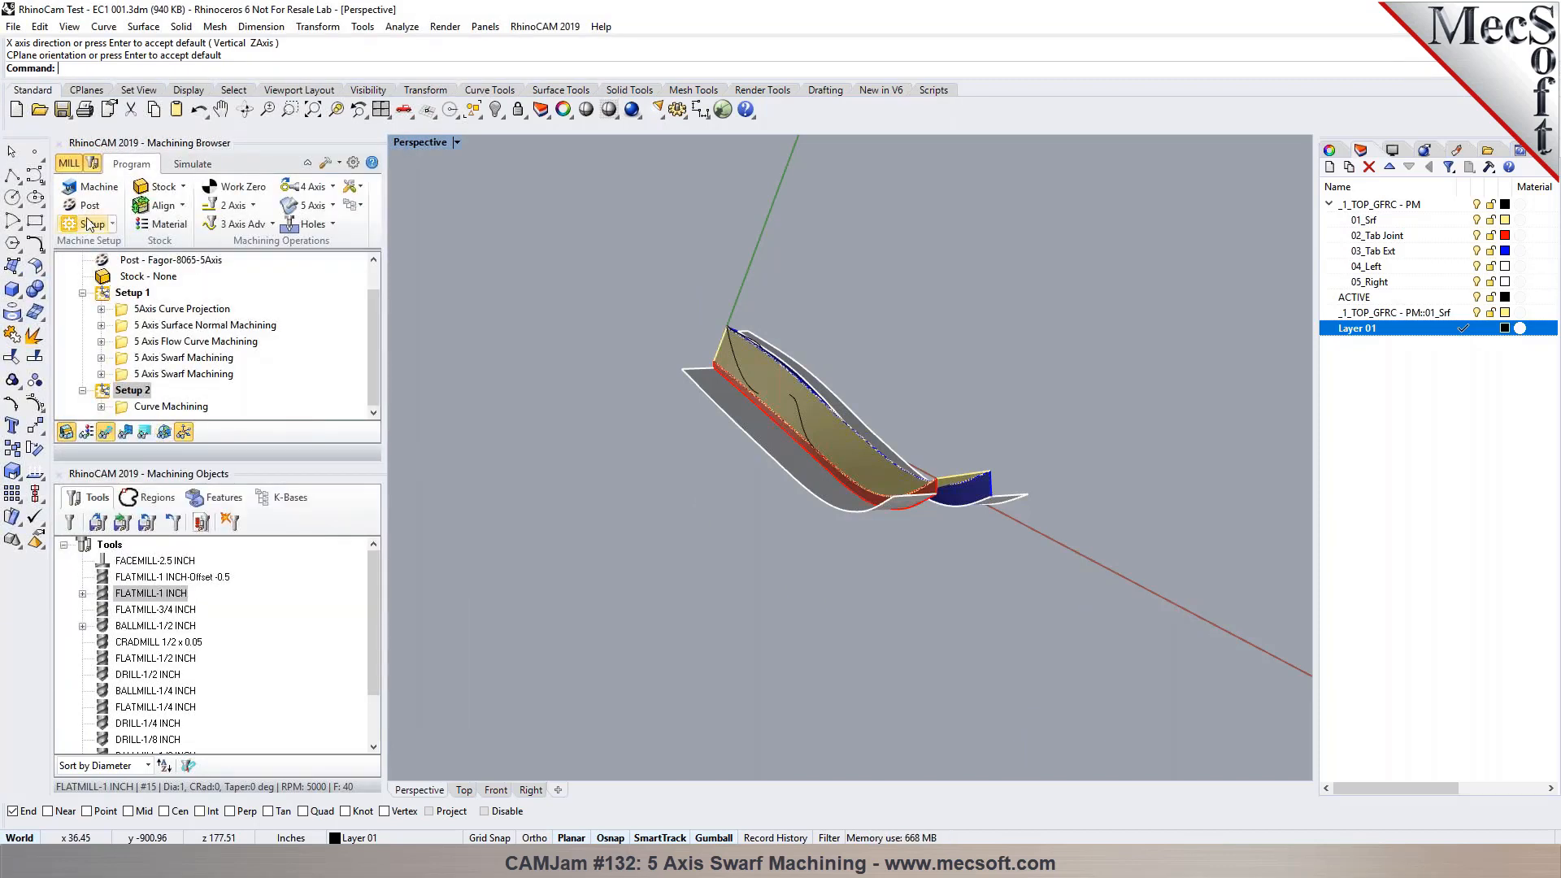
Step: Add a new setup after Setup 2 and fit the whole model in a maximized Perspective view
click(113, 223)
click(135, 255)
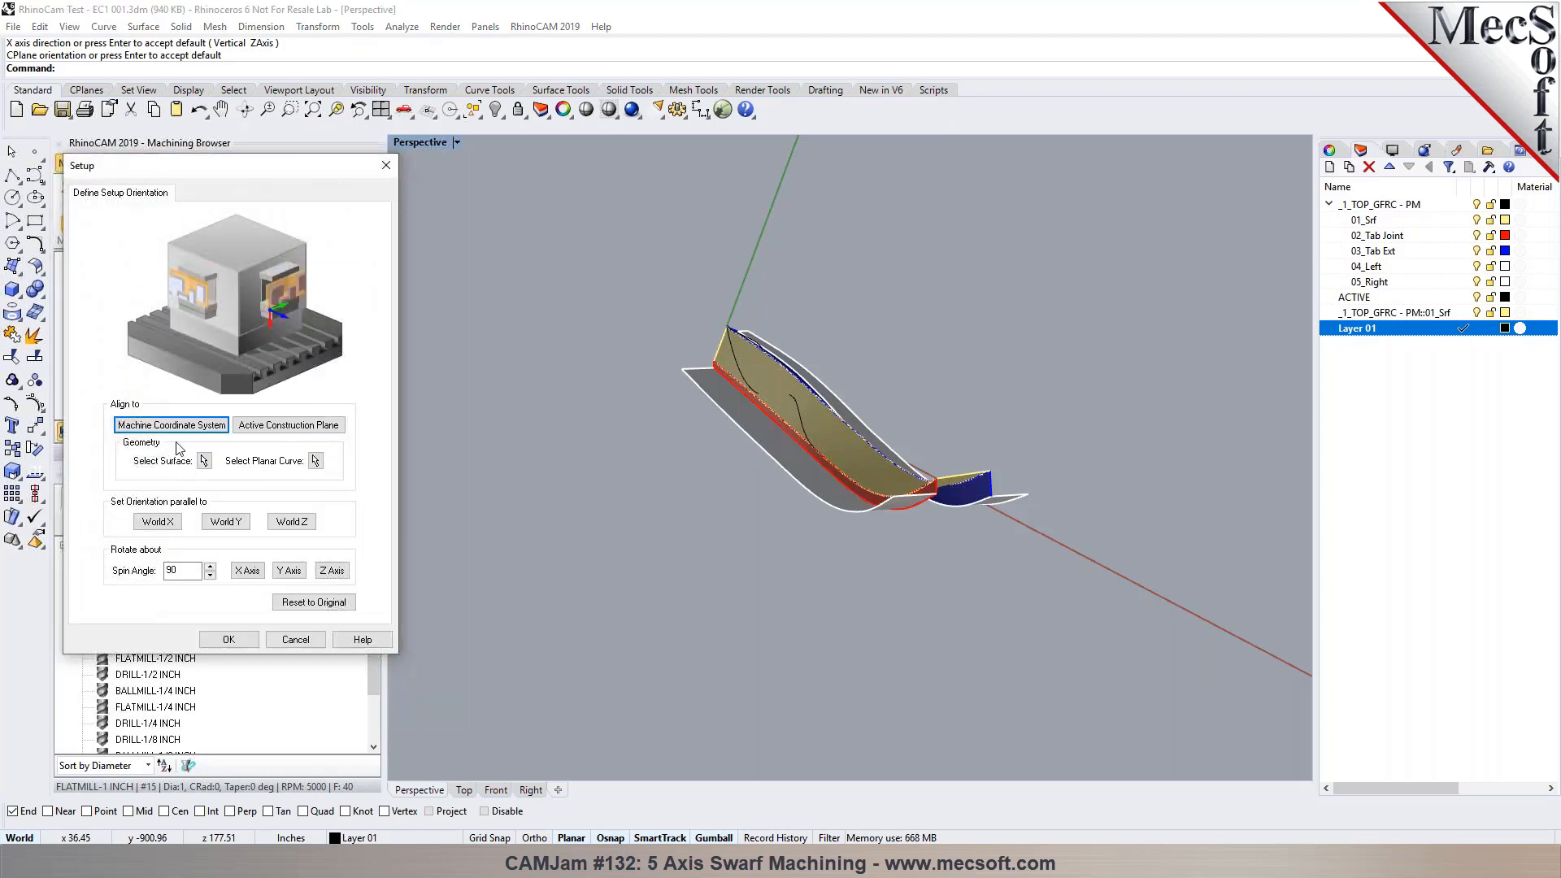
click(228, 639)
click(381, 109)
key(ctrl+shift+e)
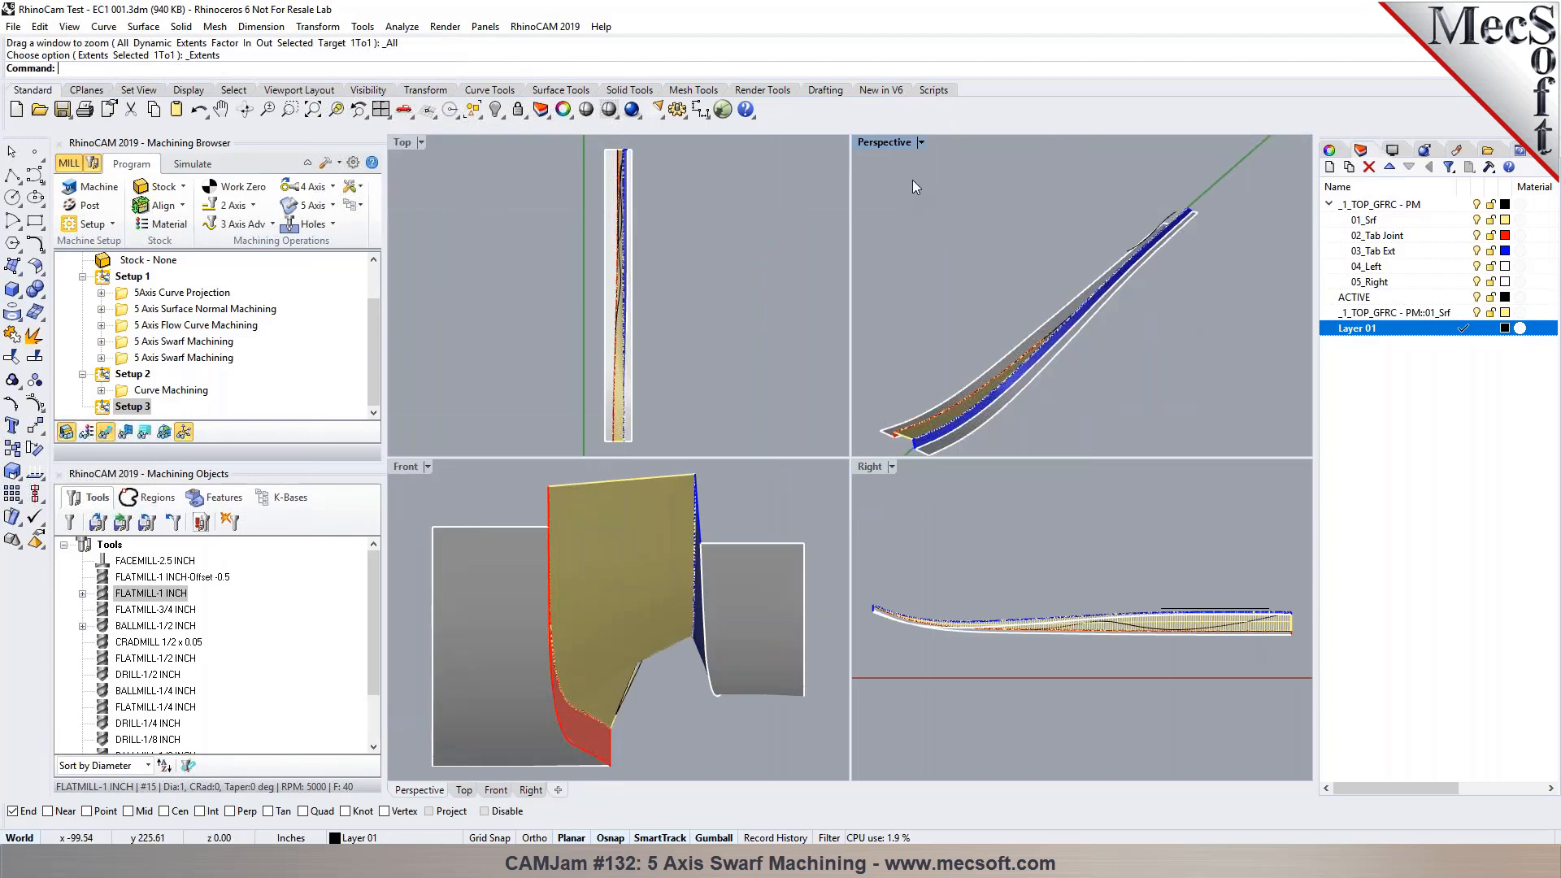
double_click(891, 143)
right_drag(816, 537, 935, 488)
scroll(936, 488, up, 4)
scroll(719, 446, down, 1)
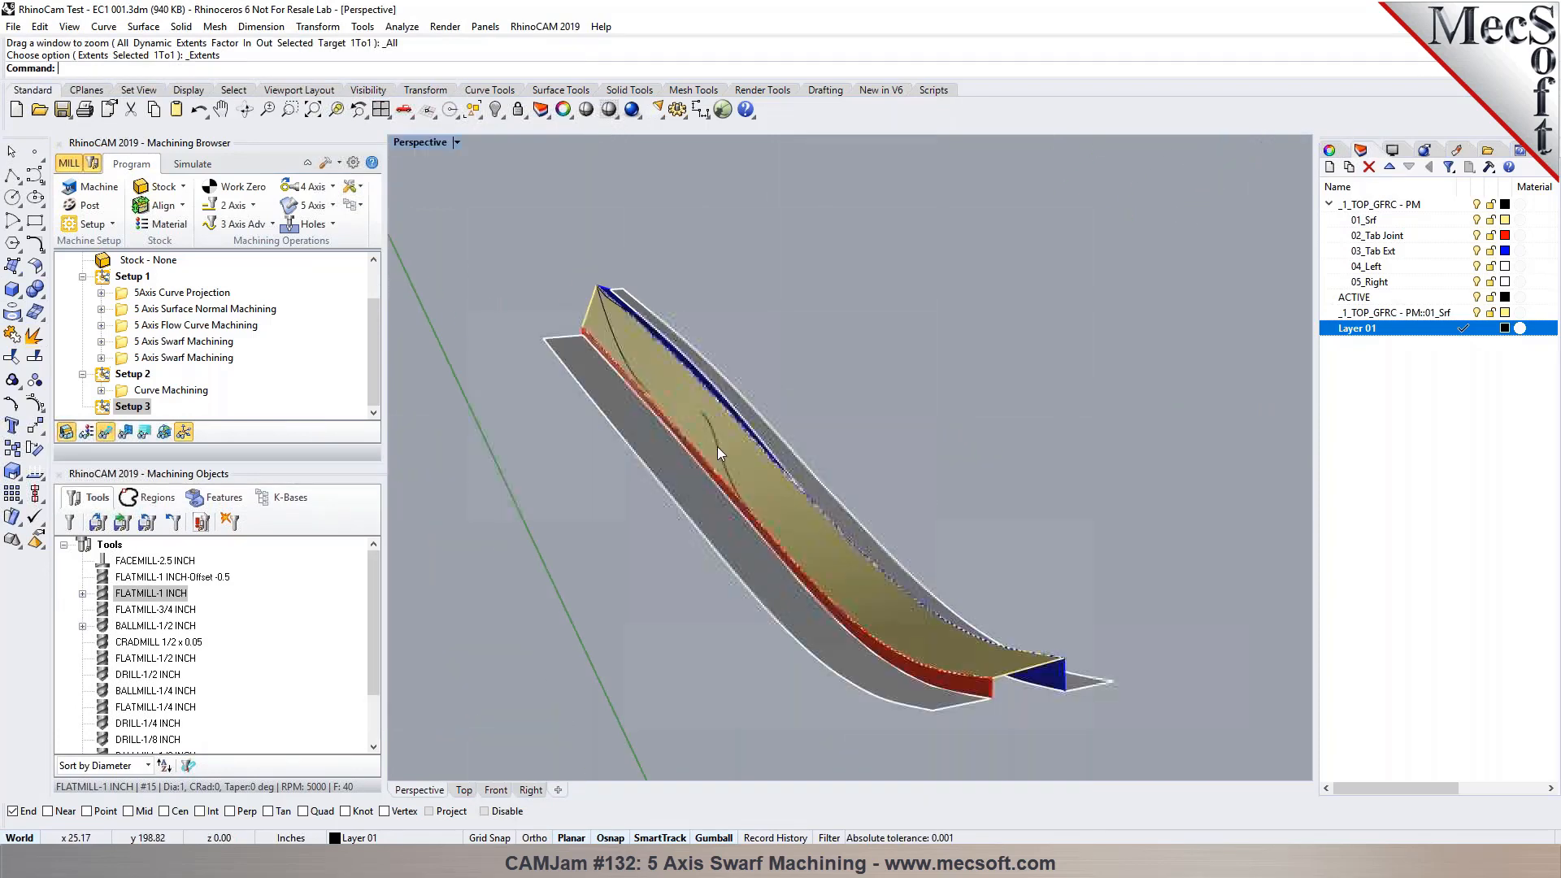
scroll(640, 553, up, 2)
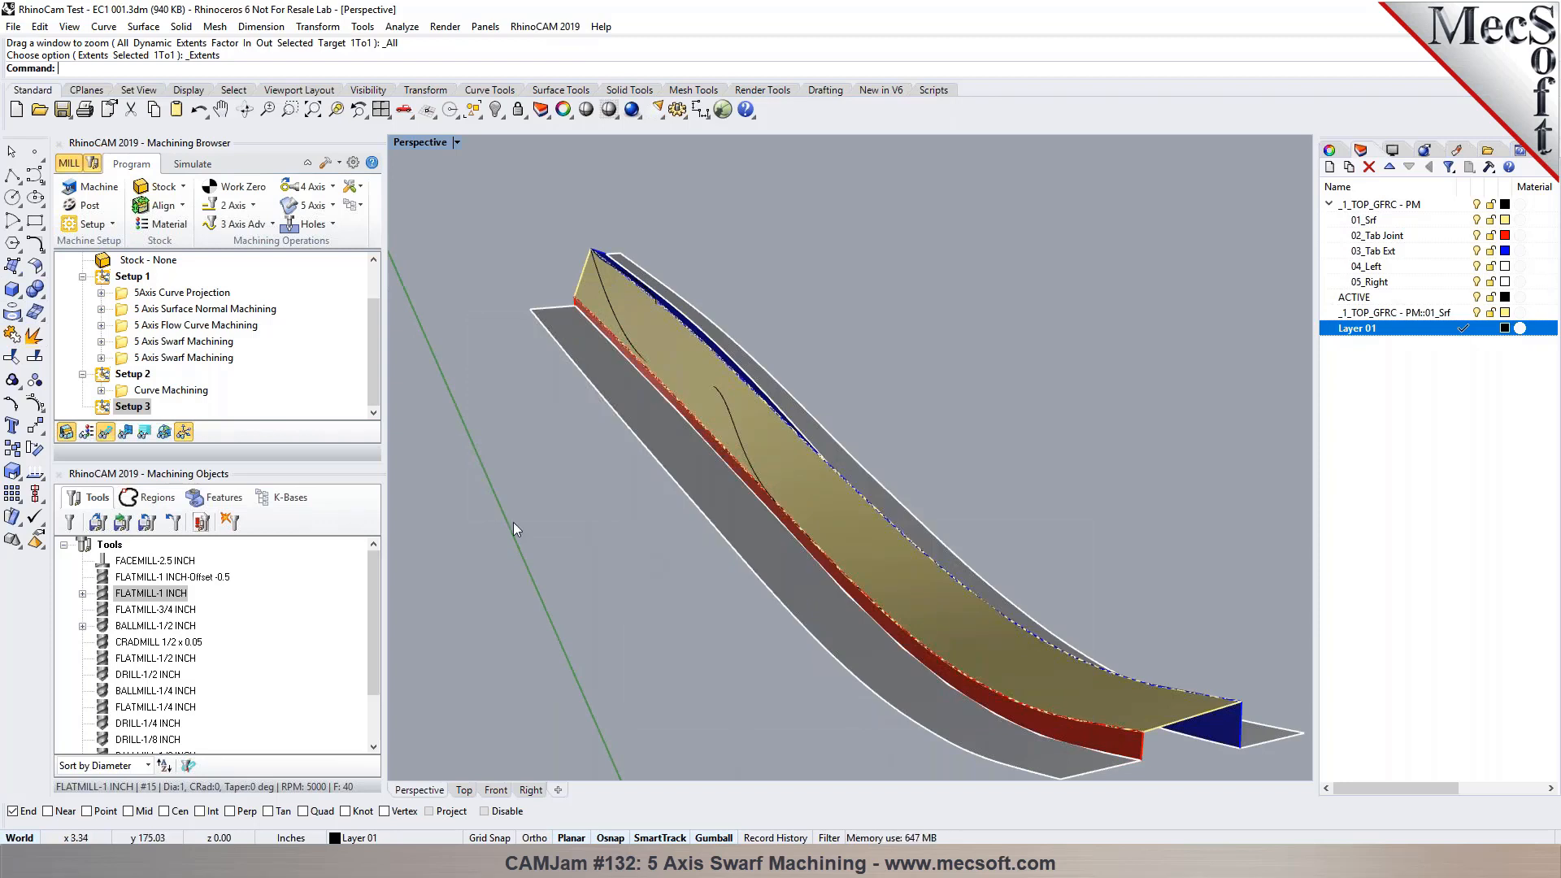
Step: Start a 3-axis Curve Machining operation with the outer long edge of the grey surface beside the red strip as its drive region
click(274, 225)
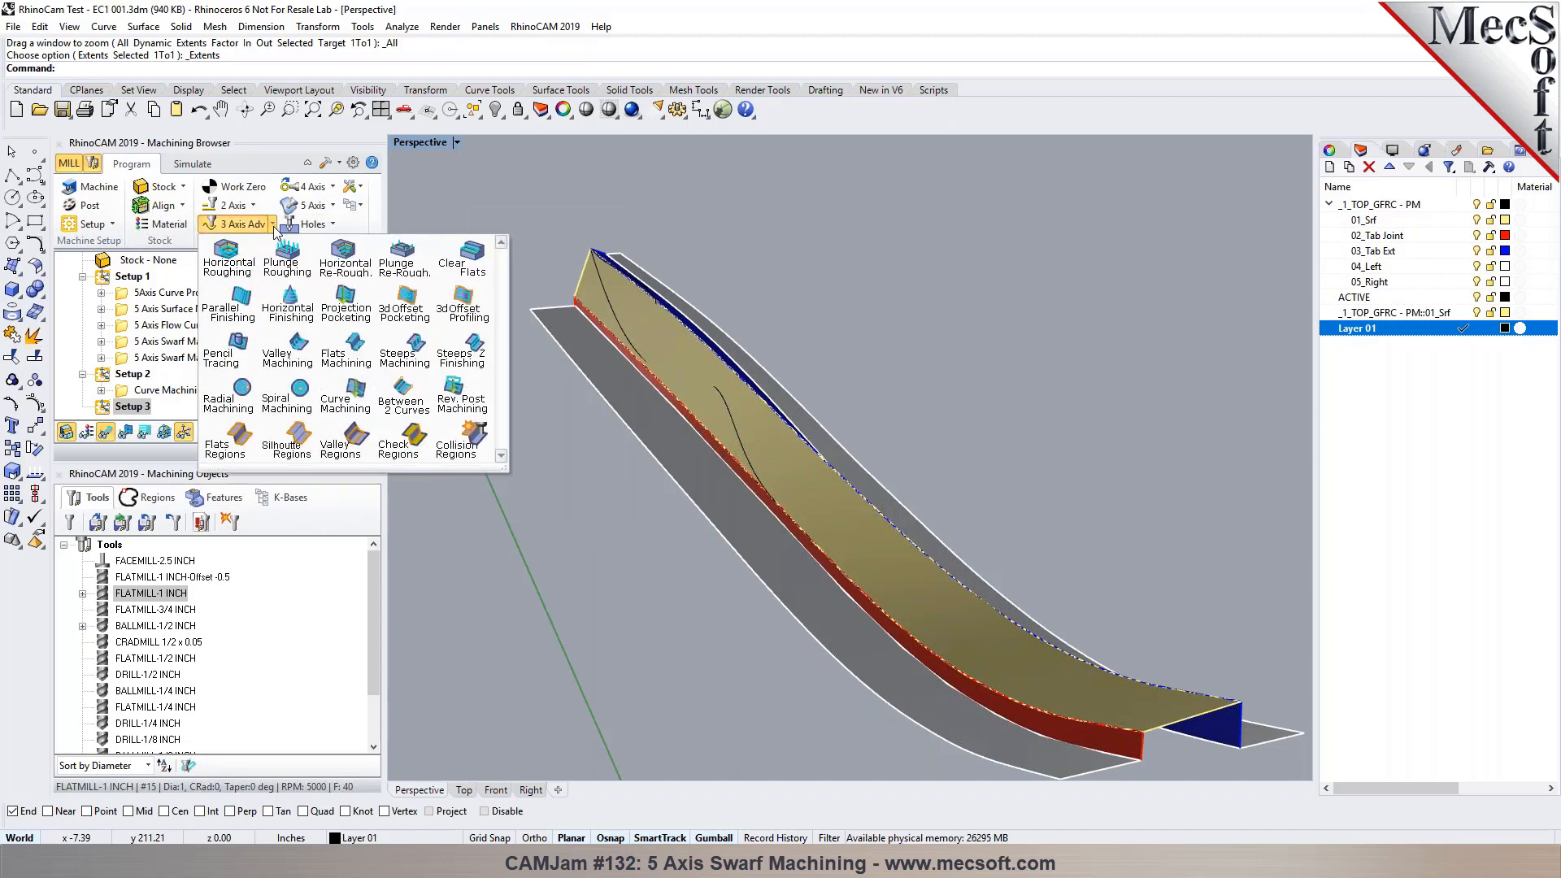
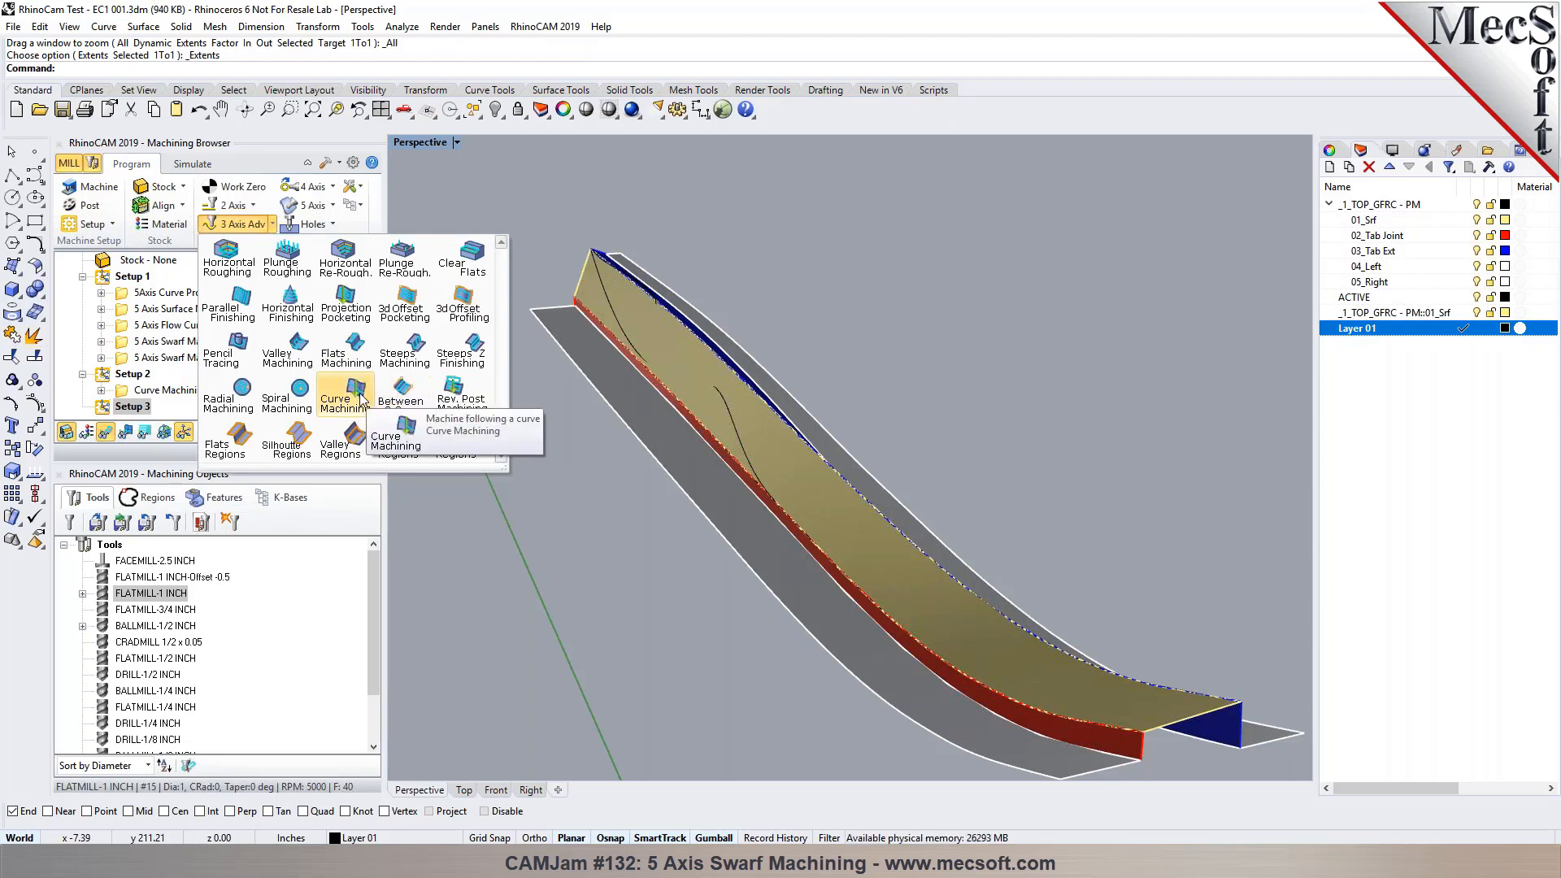
click(360, 398)
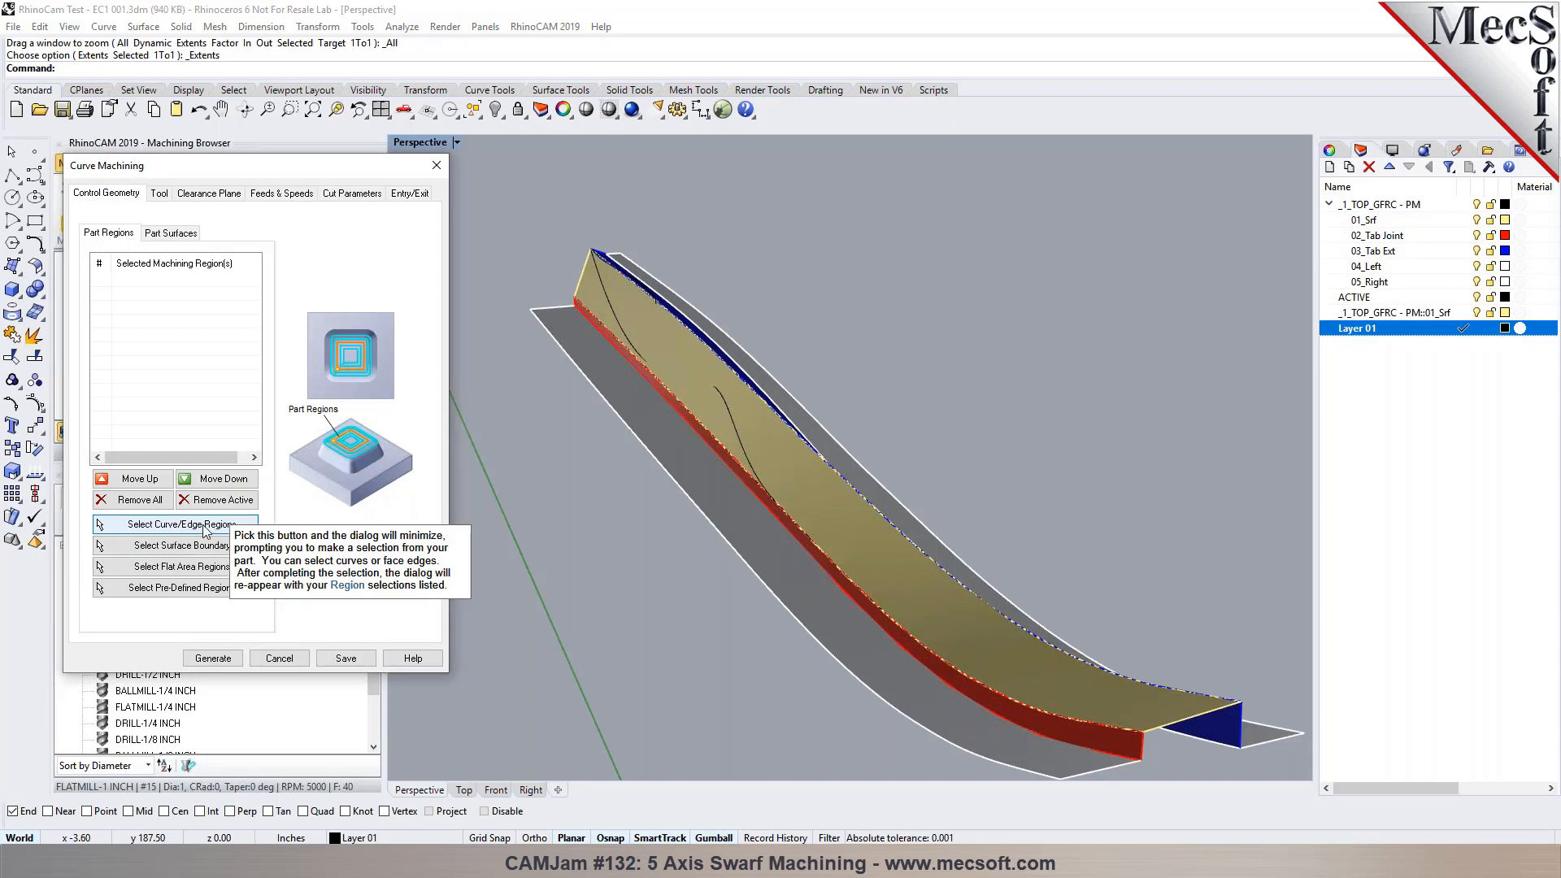
click(205, 525)
click(680, 491)
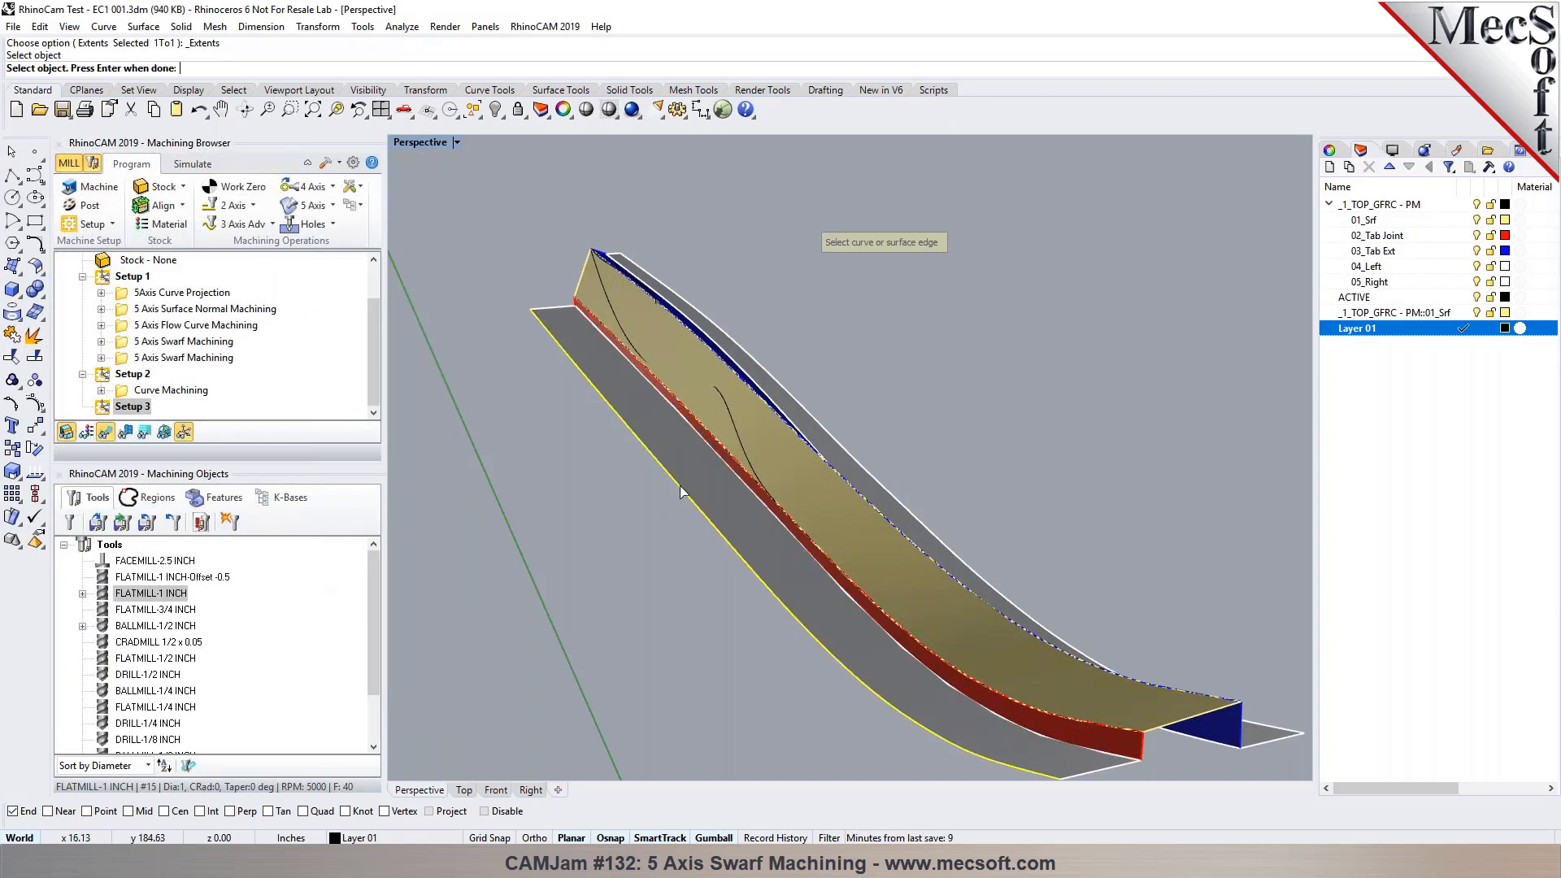
key(Return)
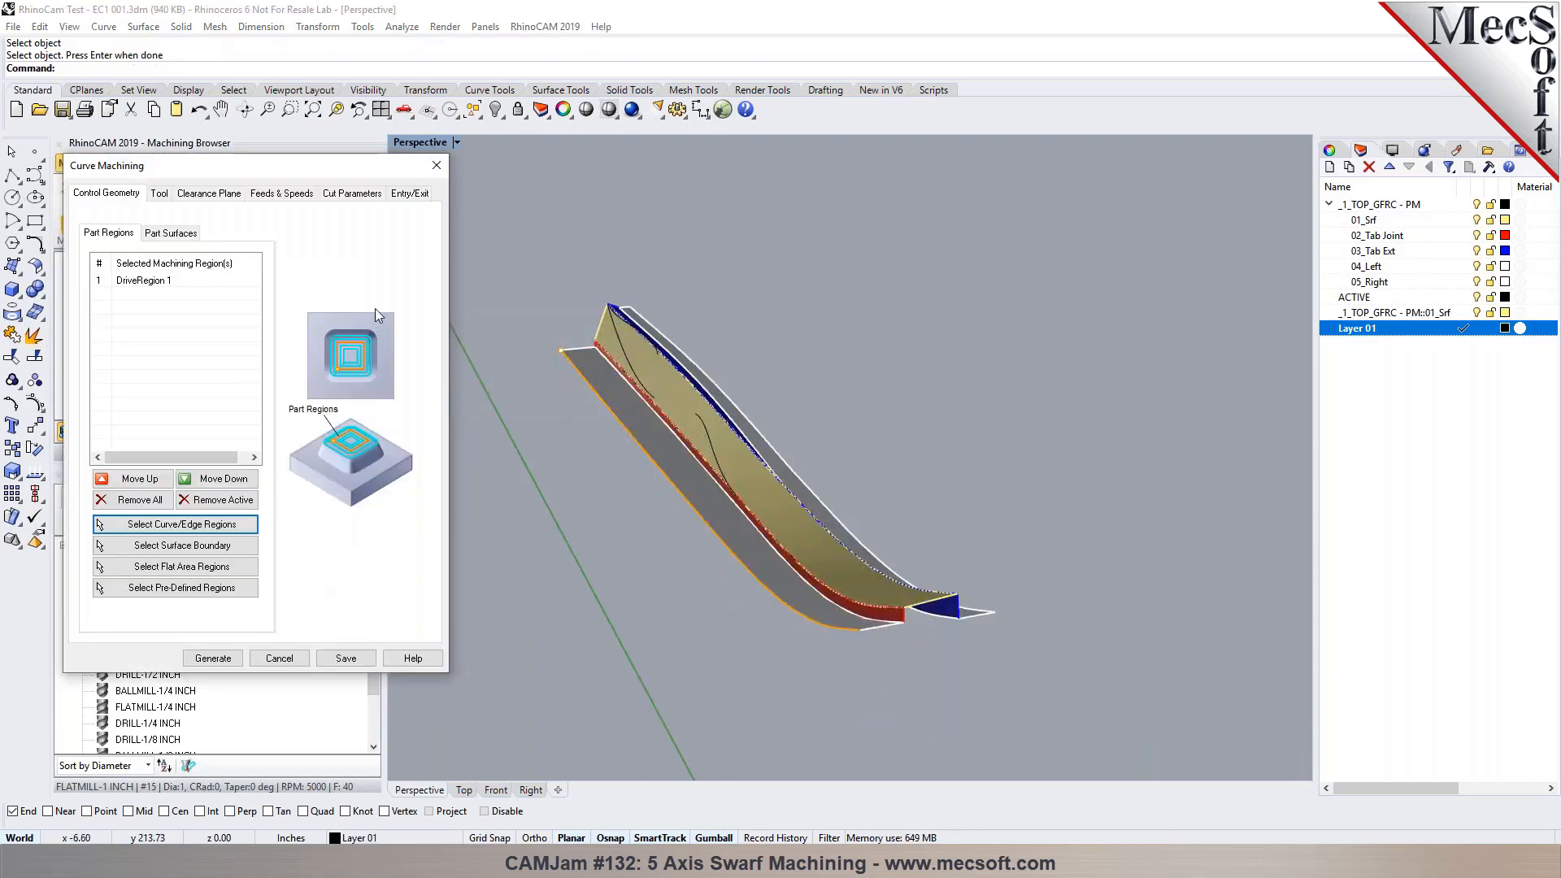
Step: Set the curve machining cut type to Along, starting on the Left side without cutting both sides, with a cutting band width of 0.75
click(351, 194)
click(175, 358)
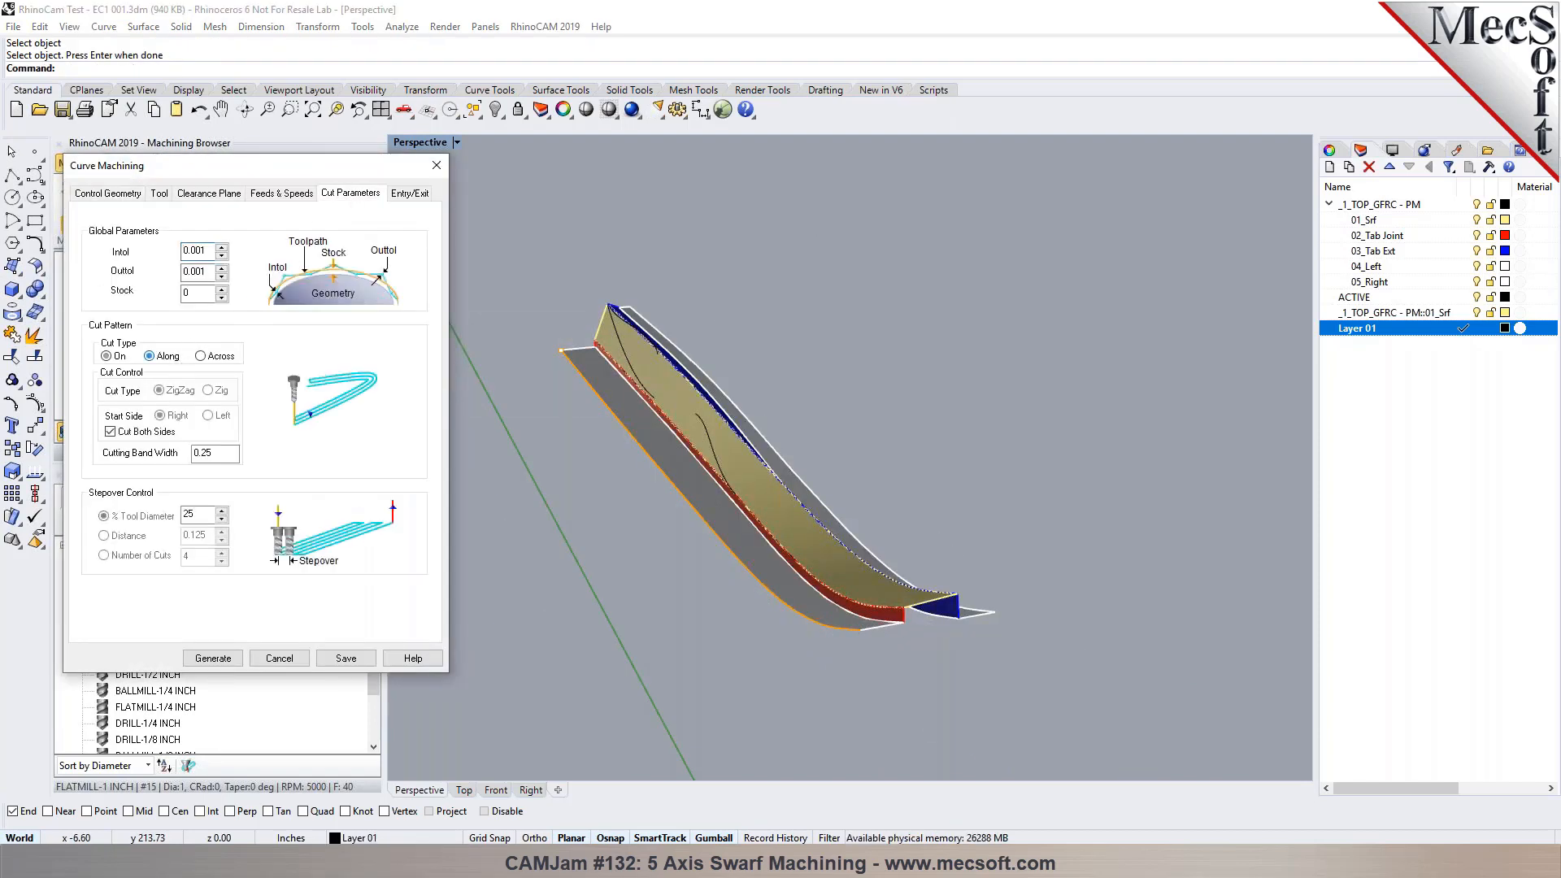
click(130, 433)
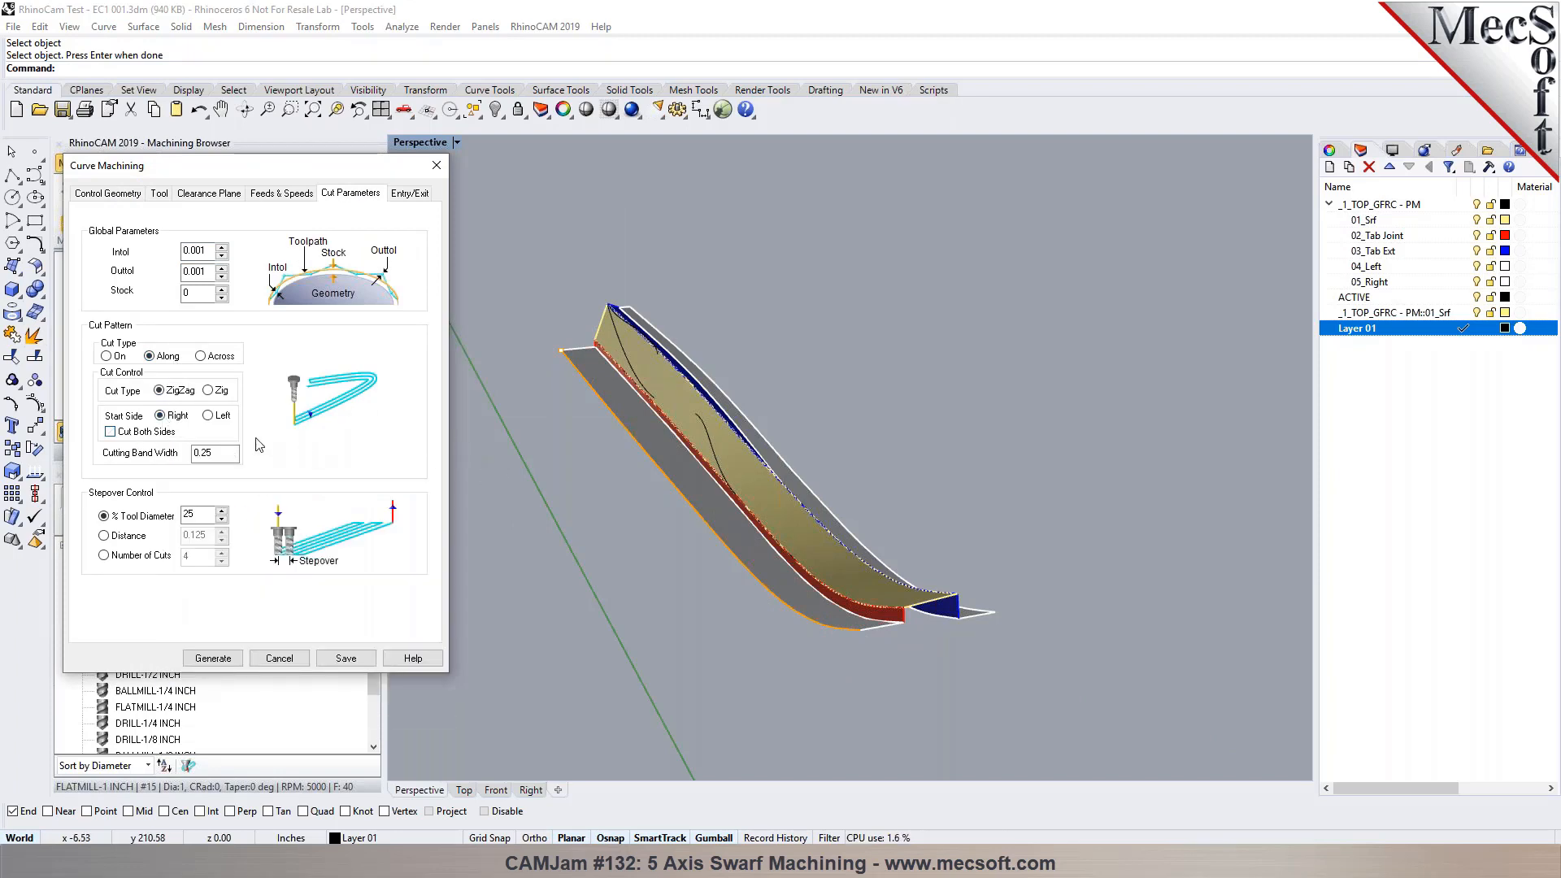
click(221, 419)
drag(222, 454, 178, 452)
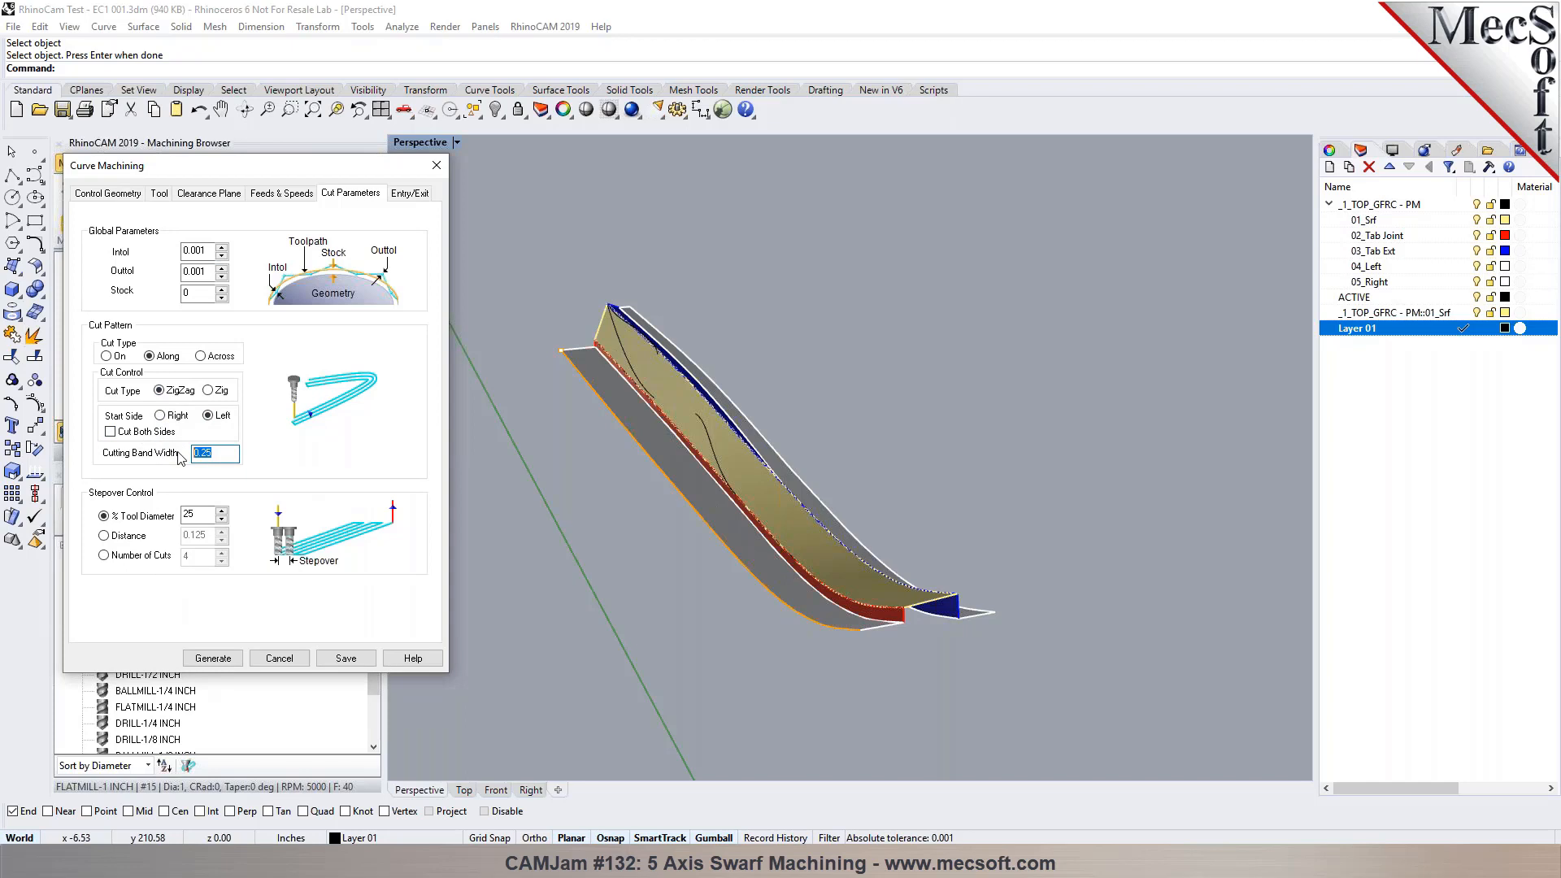
text(0.75)
Step: Choose the BALLMILL-1/2 INCH tool for the curve machining operation and generate its toolpath
click(159, 193)
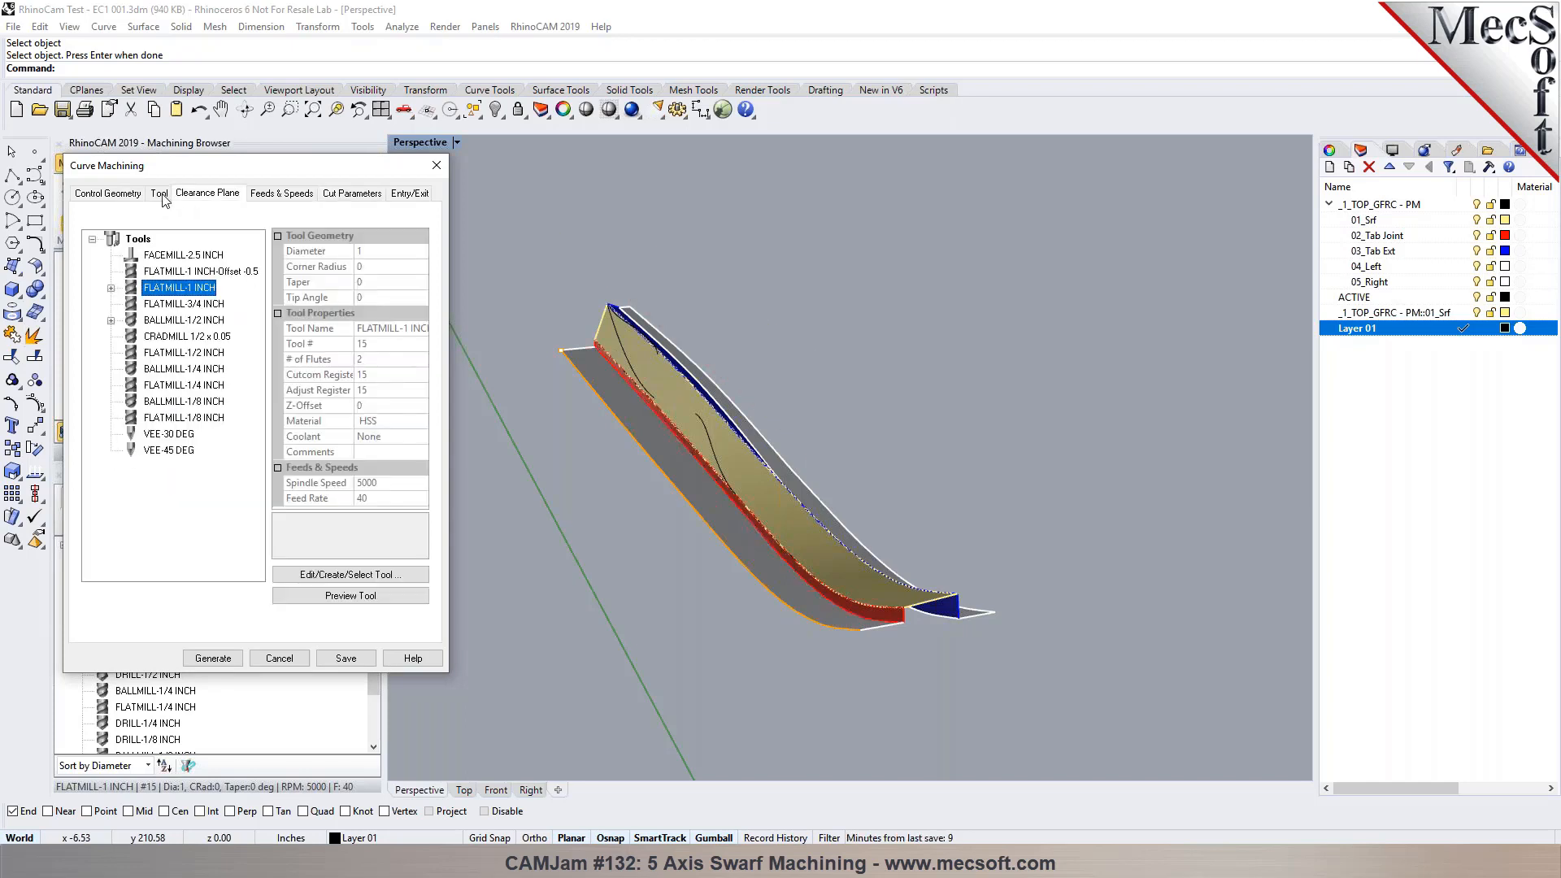
click(174, 322)
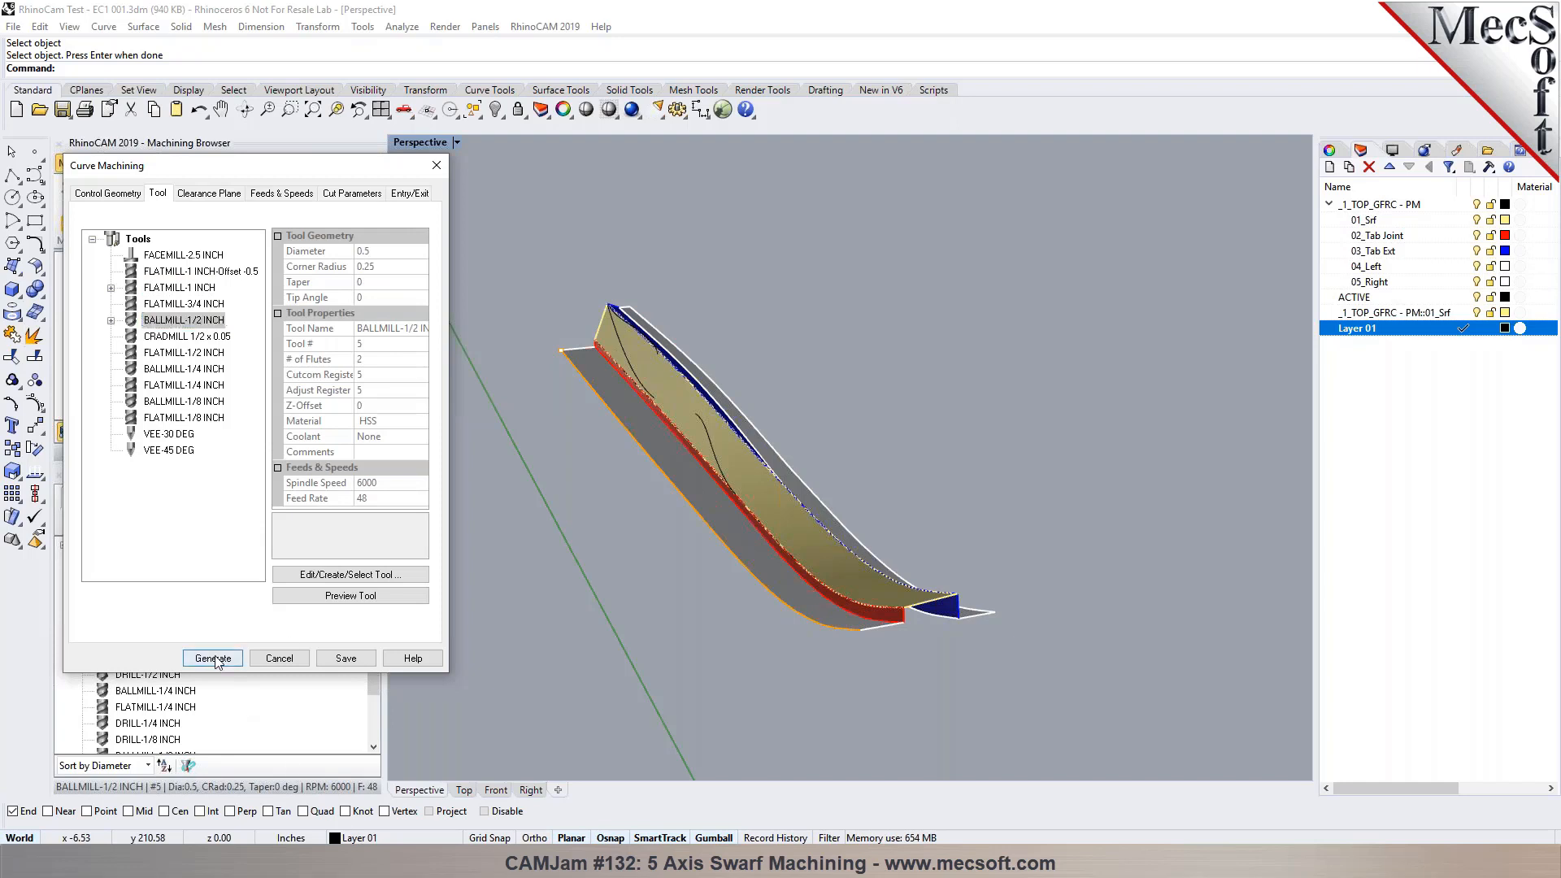
click(216, 661)
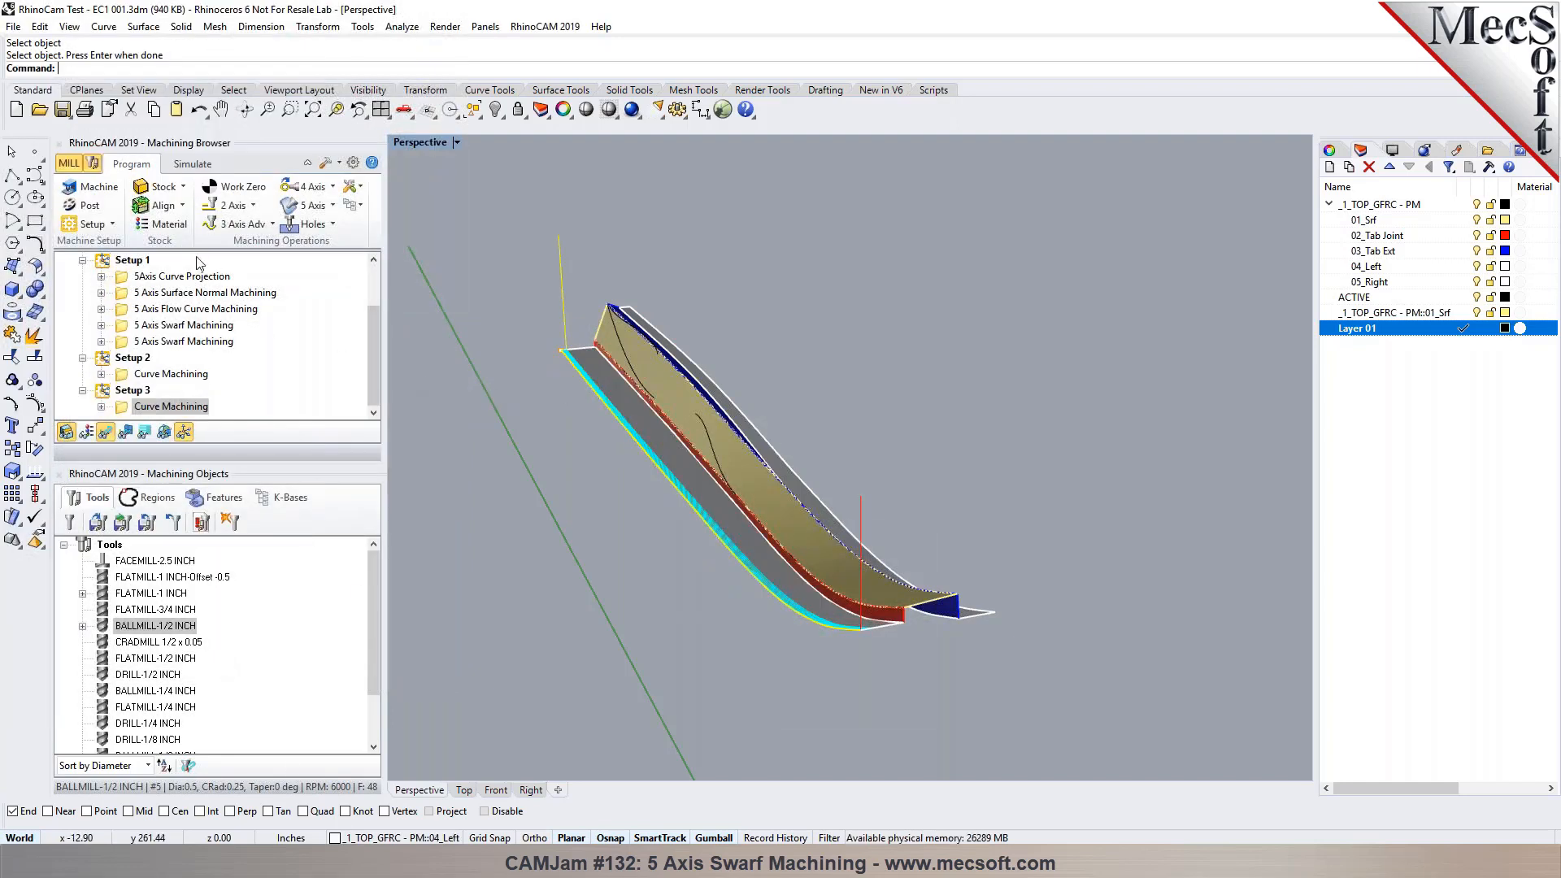
right_drag(826, 701, 681, 704)
scroll(714, 602, down, 10)
click(381, 111)
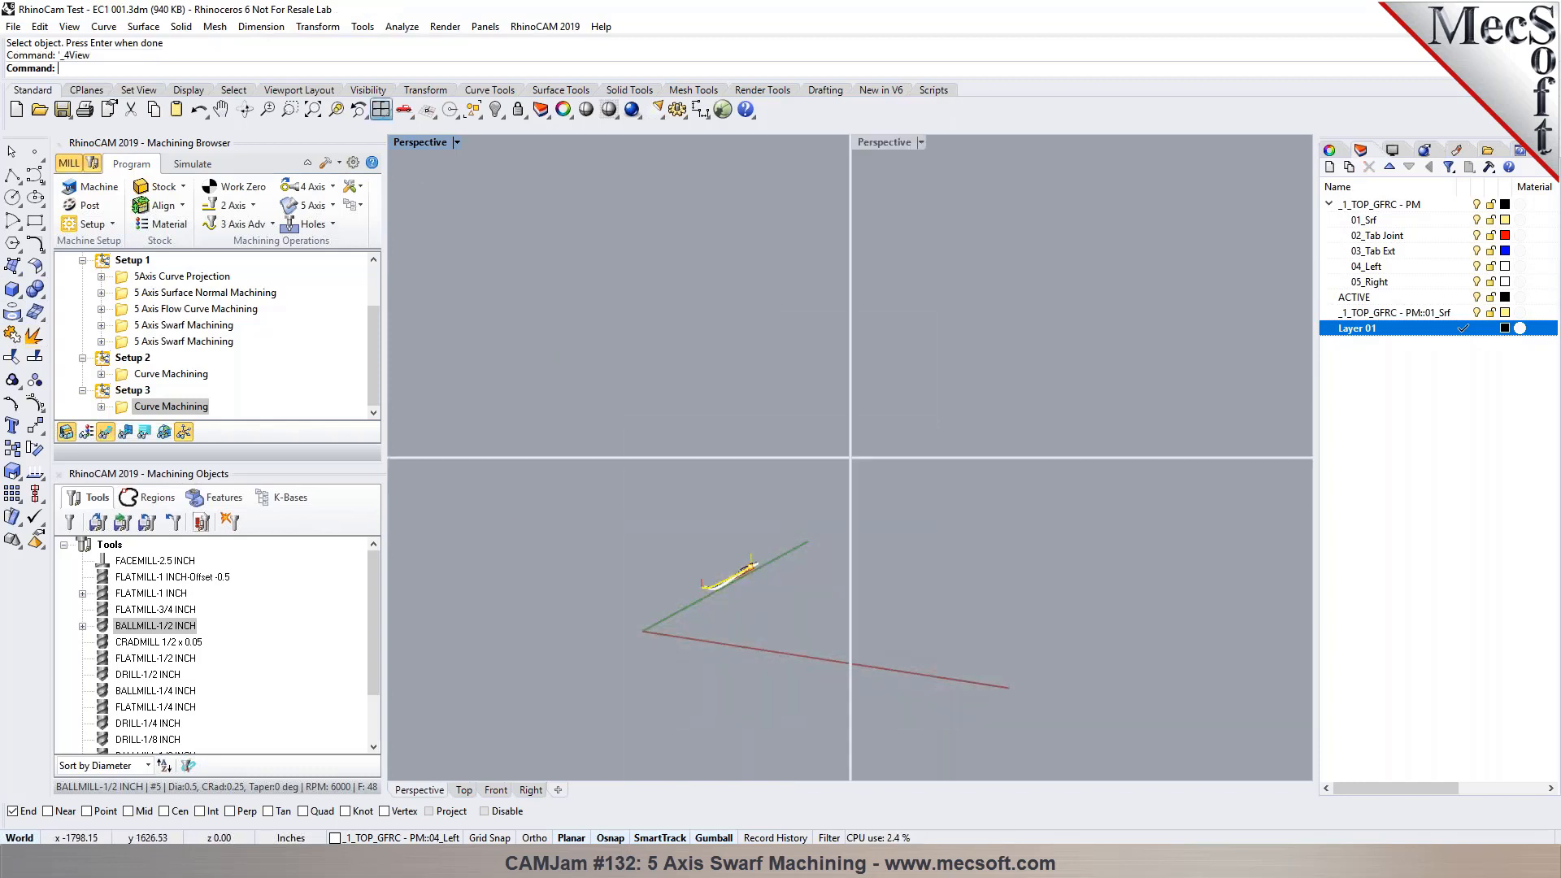
Step: Simulate the Setup 3 curve machining toolpath at a higher speed and watch the tool in a maximized Perspective view
key(ctrl+shift+e)
click(647, 561)
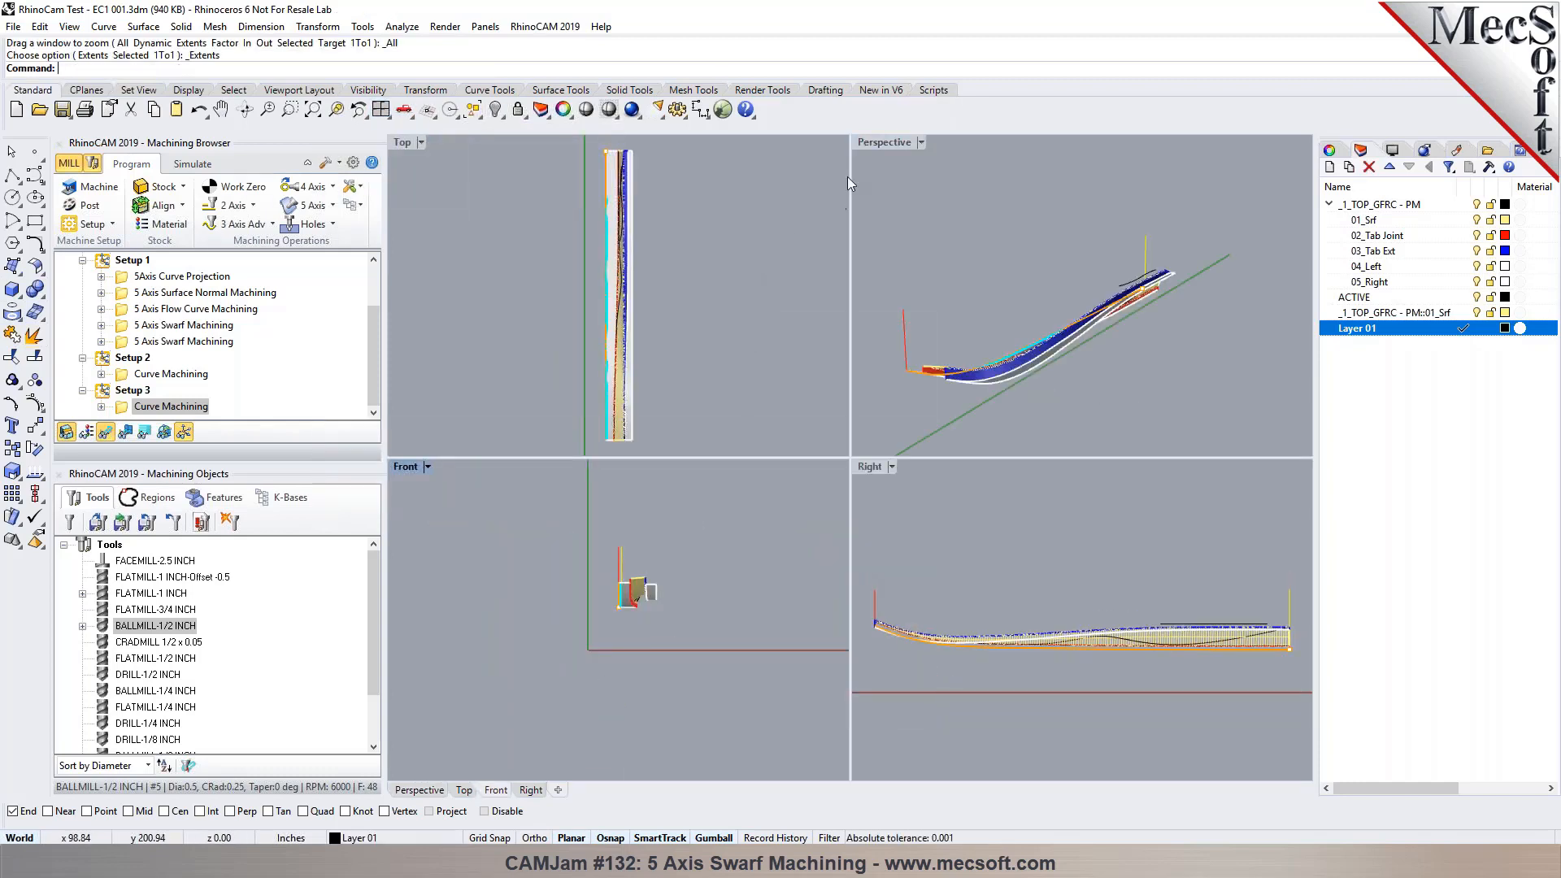
double_click(878, 144)
right_drag(803, 221, 768, 318)
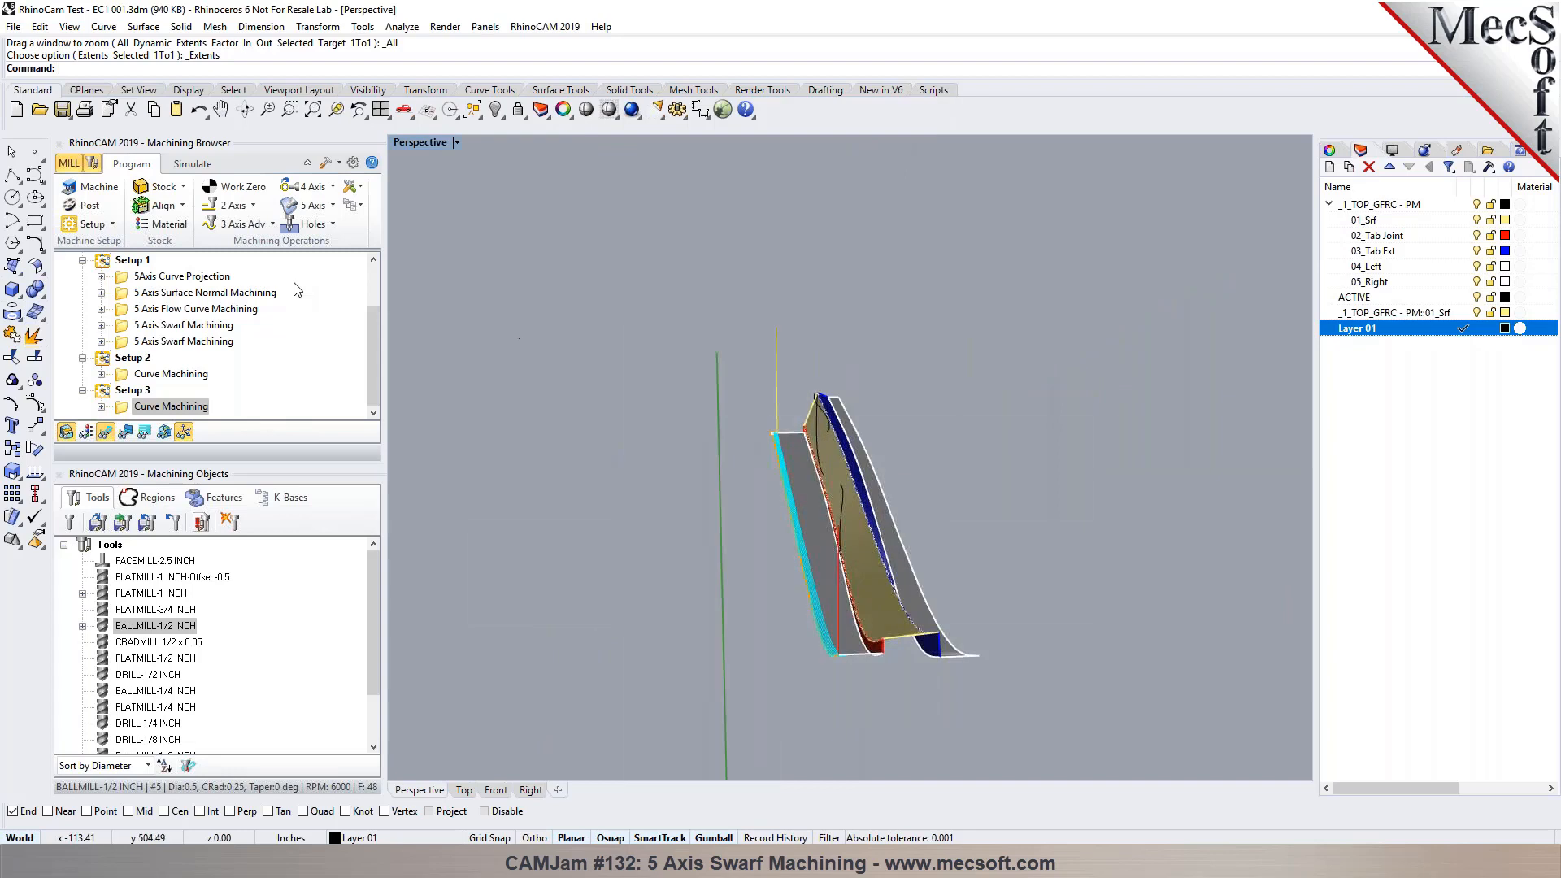
click(192, 164)
click(179, 205)
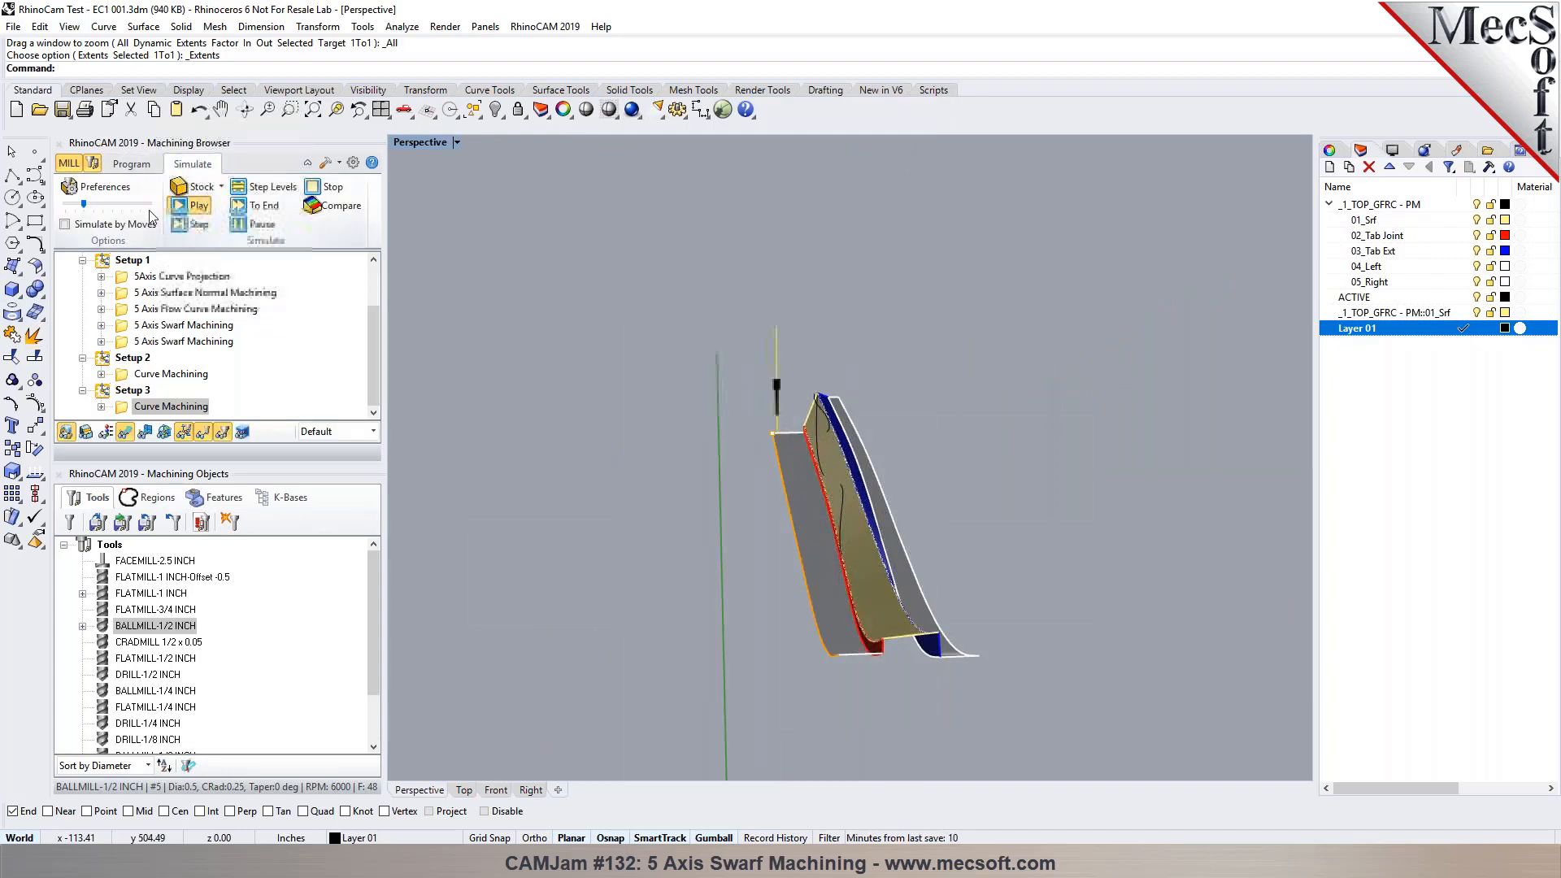
drag(84, 205, 119, 203)
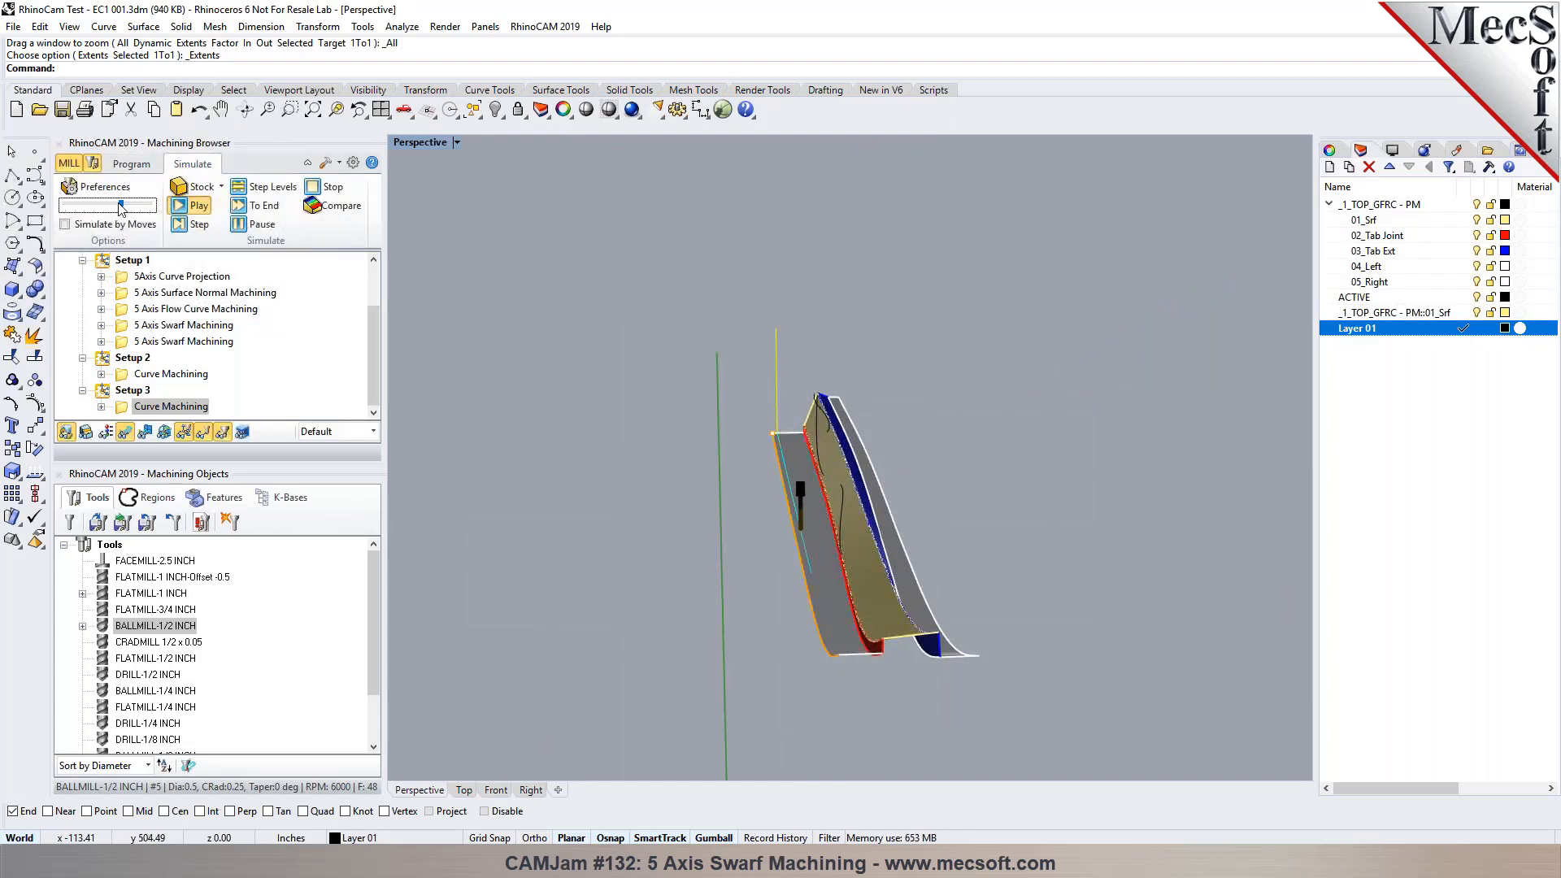
scroll(864, 622, up, 5)
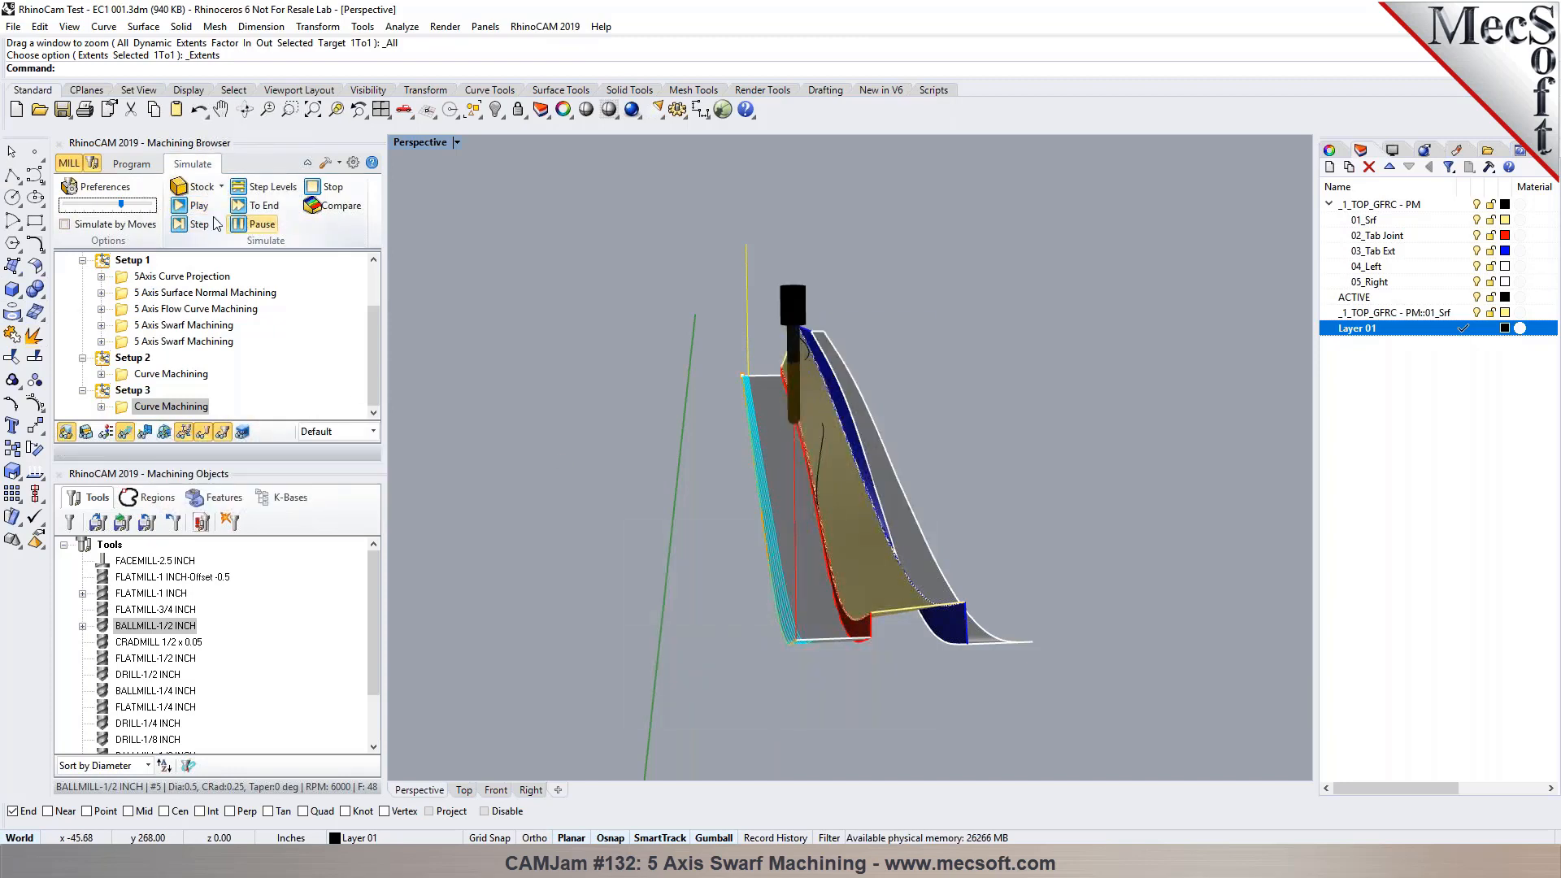
Step: Reopen Setup 3's curve machining and select the outer long edges of both grey surfaces and the tan surface's red-side edge as drive regions
click(138, 164)
double_click(126, 408)
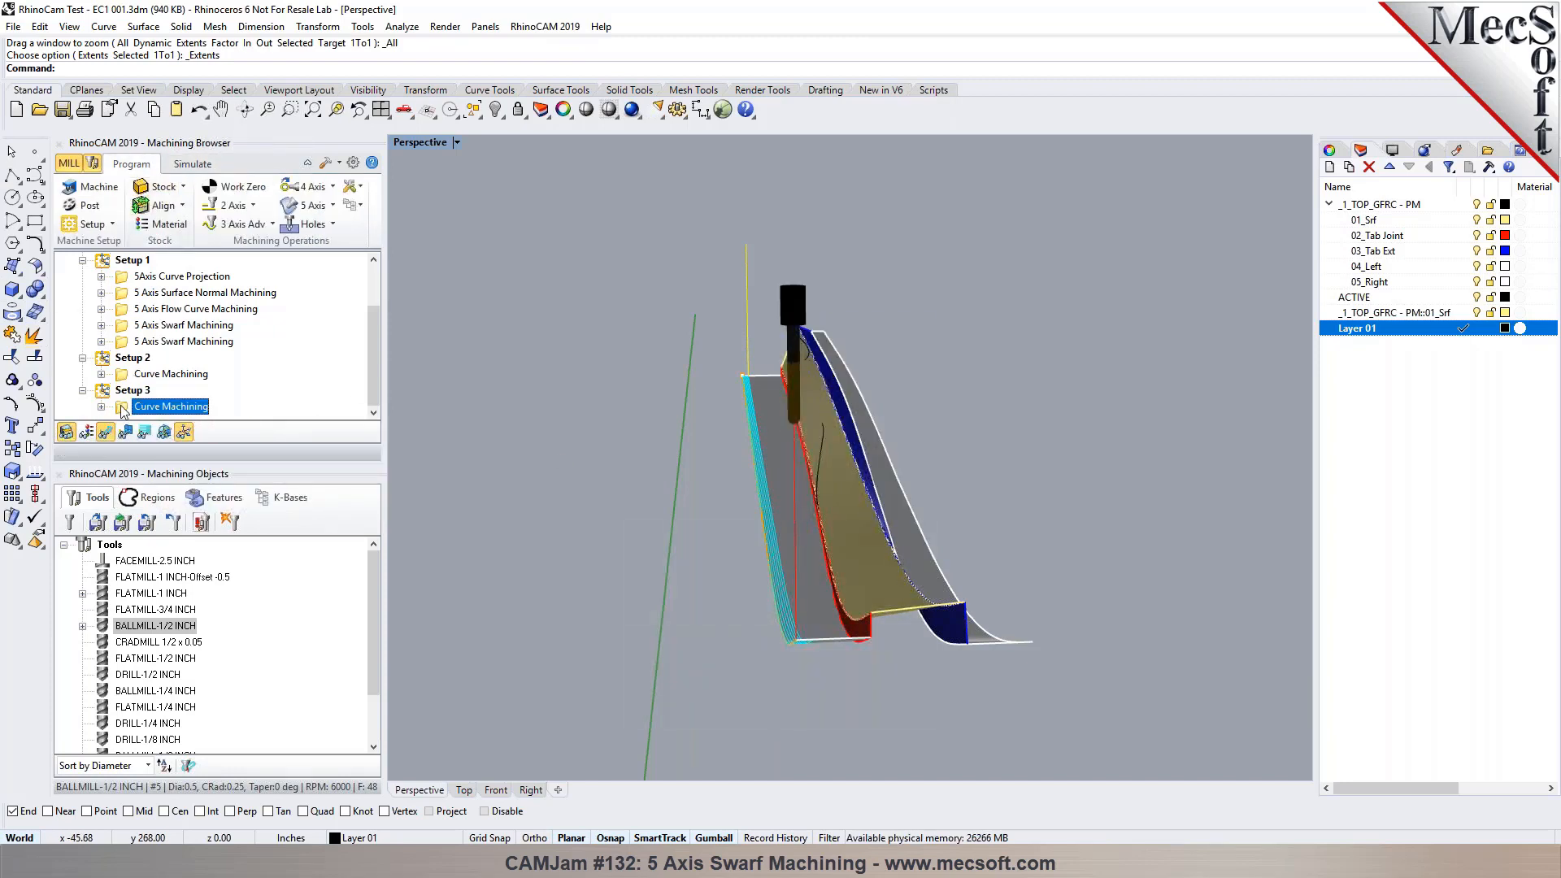
click(169, 526)
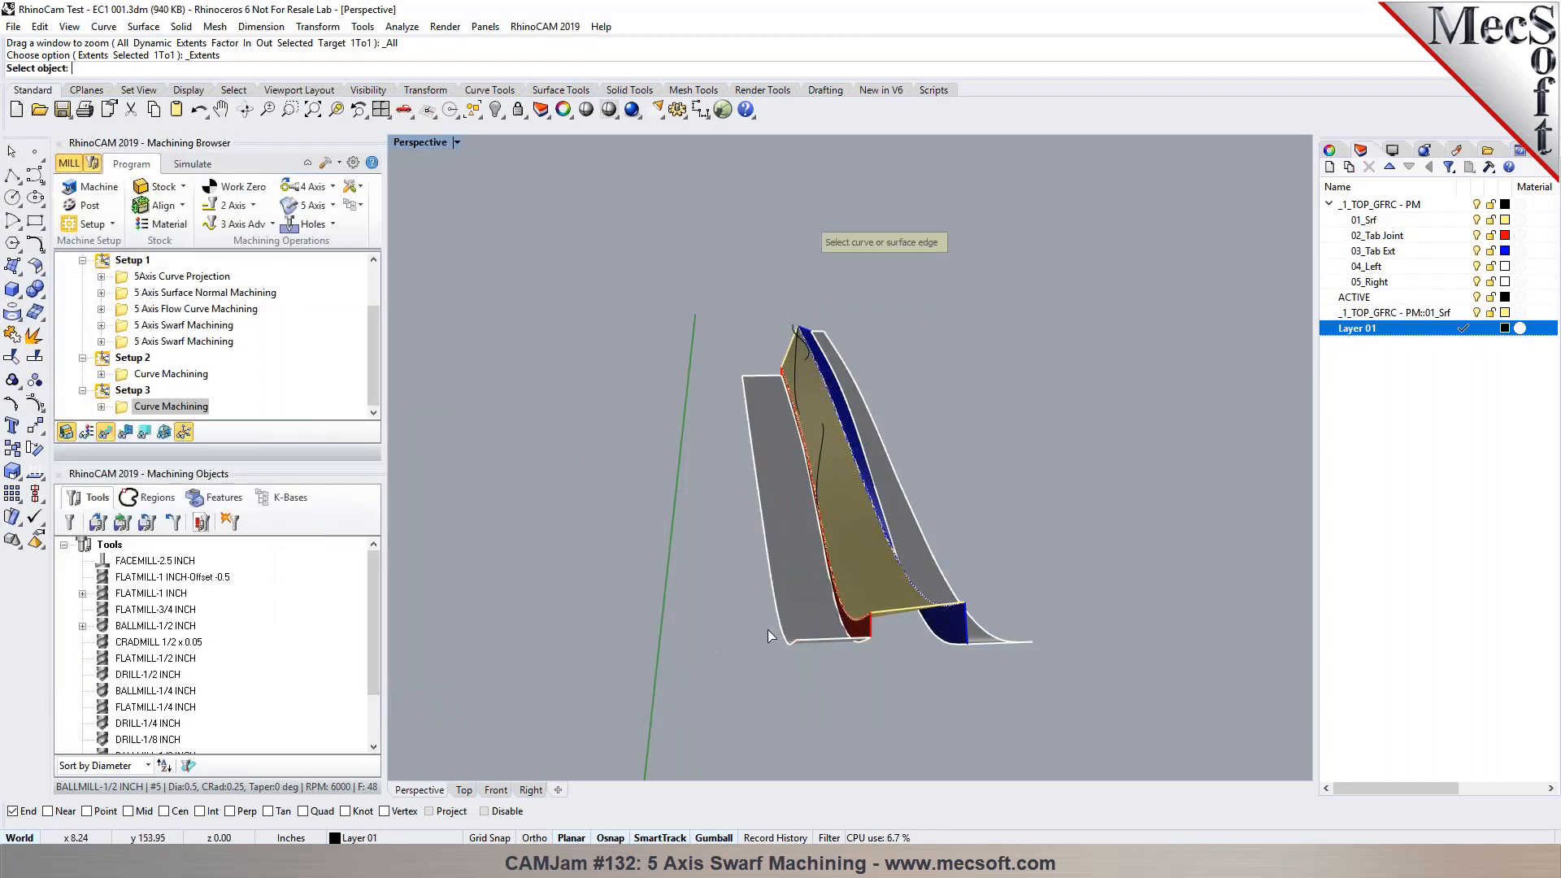
click(847, 614)
click(895, 665)
right_drag(895, 665, 933, 611)
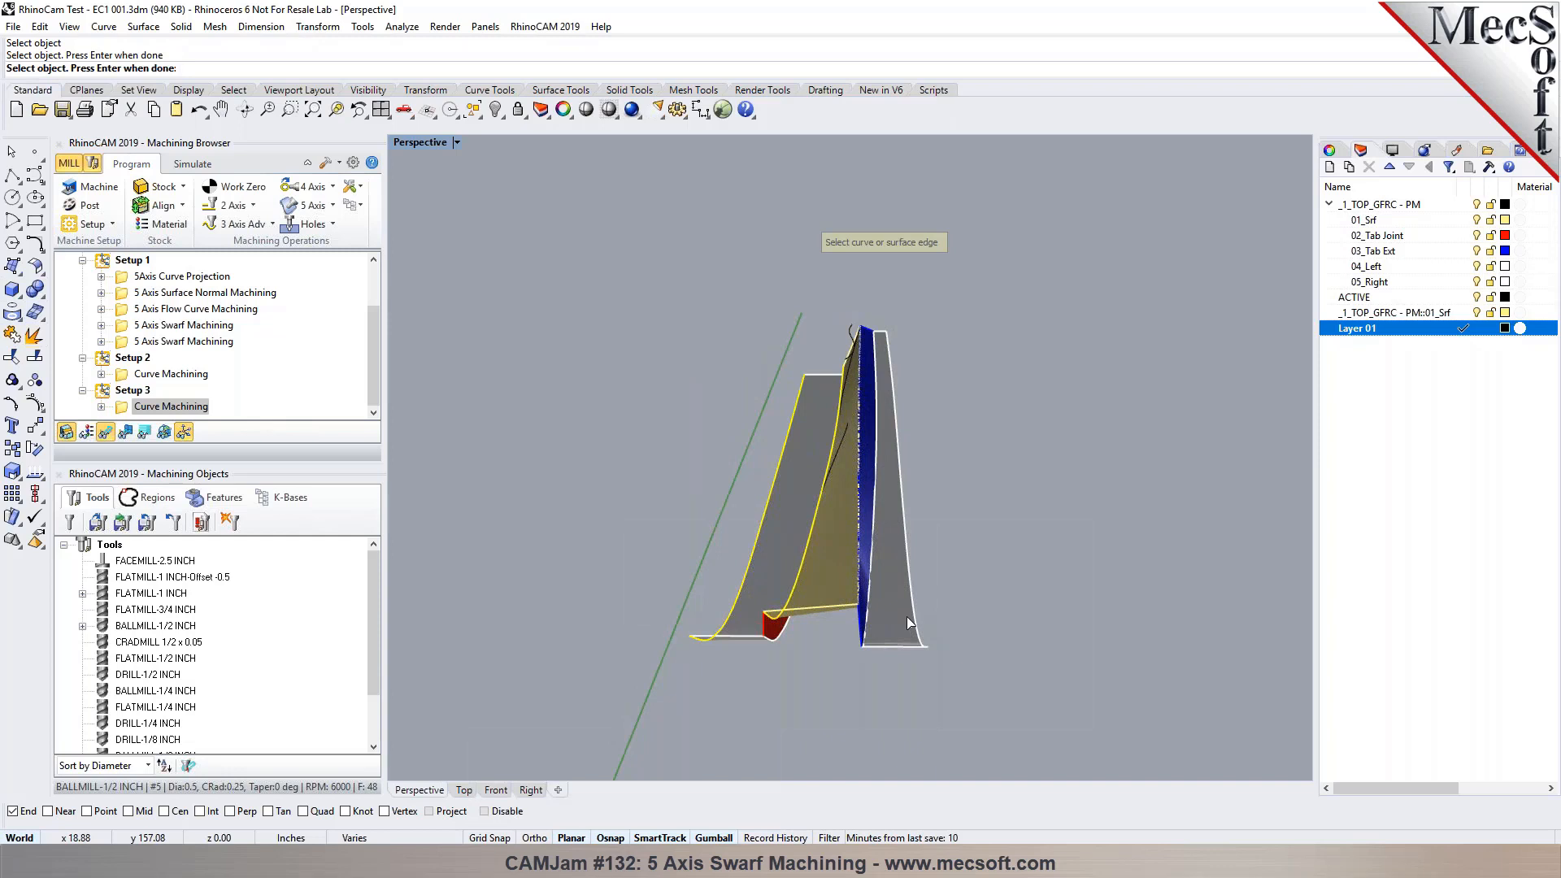
click(917, 616)
key(Return)
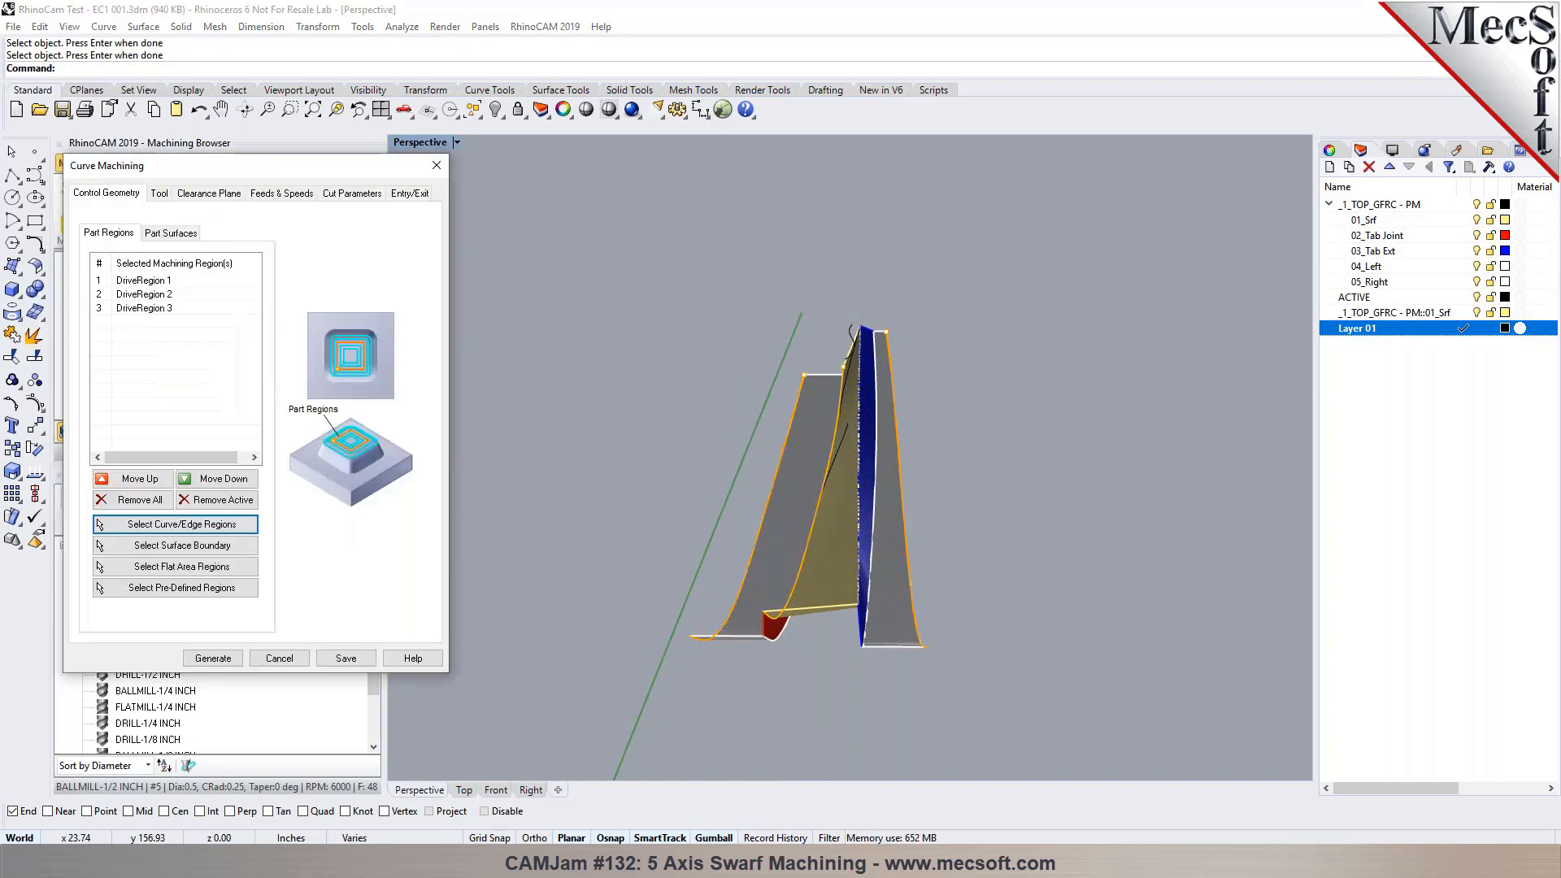
Step: Regenerate the Setup 3 curve machining toolpath along its drive regions and inspect it on the model
right_drag(964, 611, 903, 499)
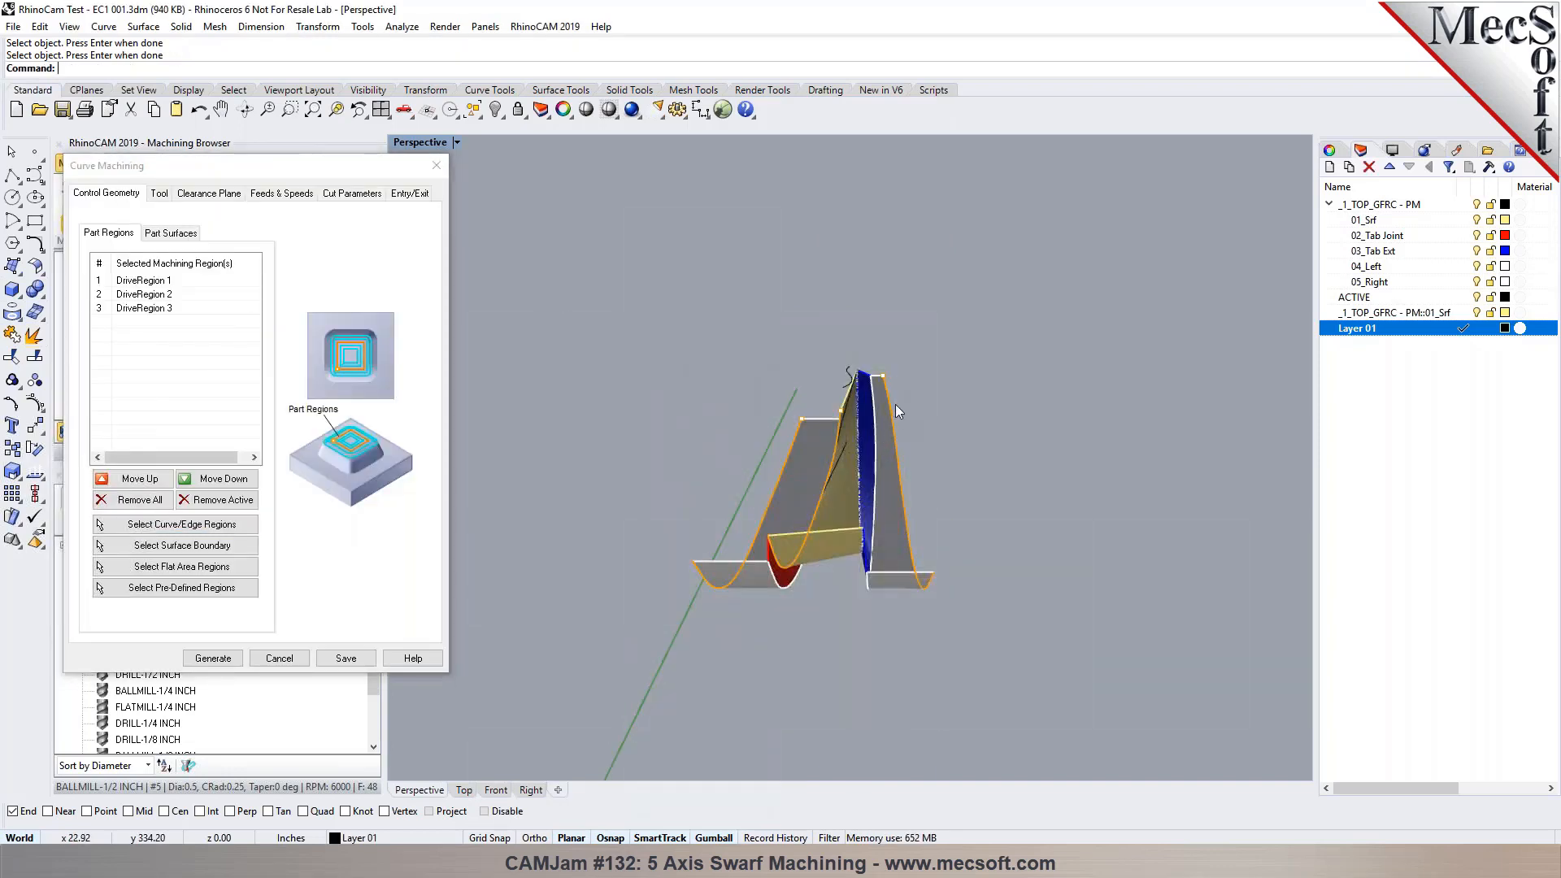
click(226, 659)
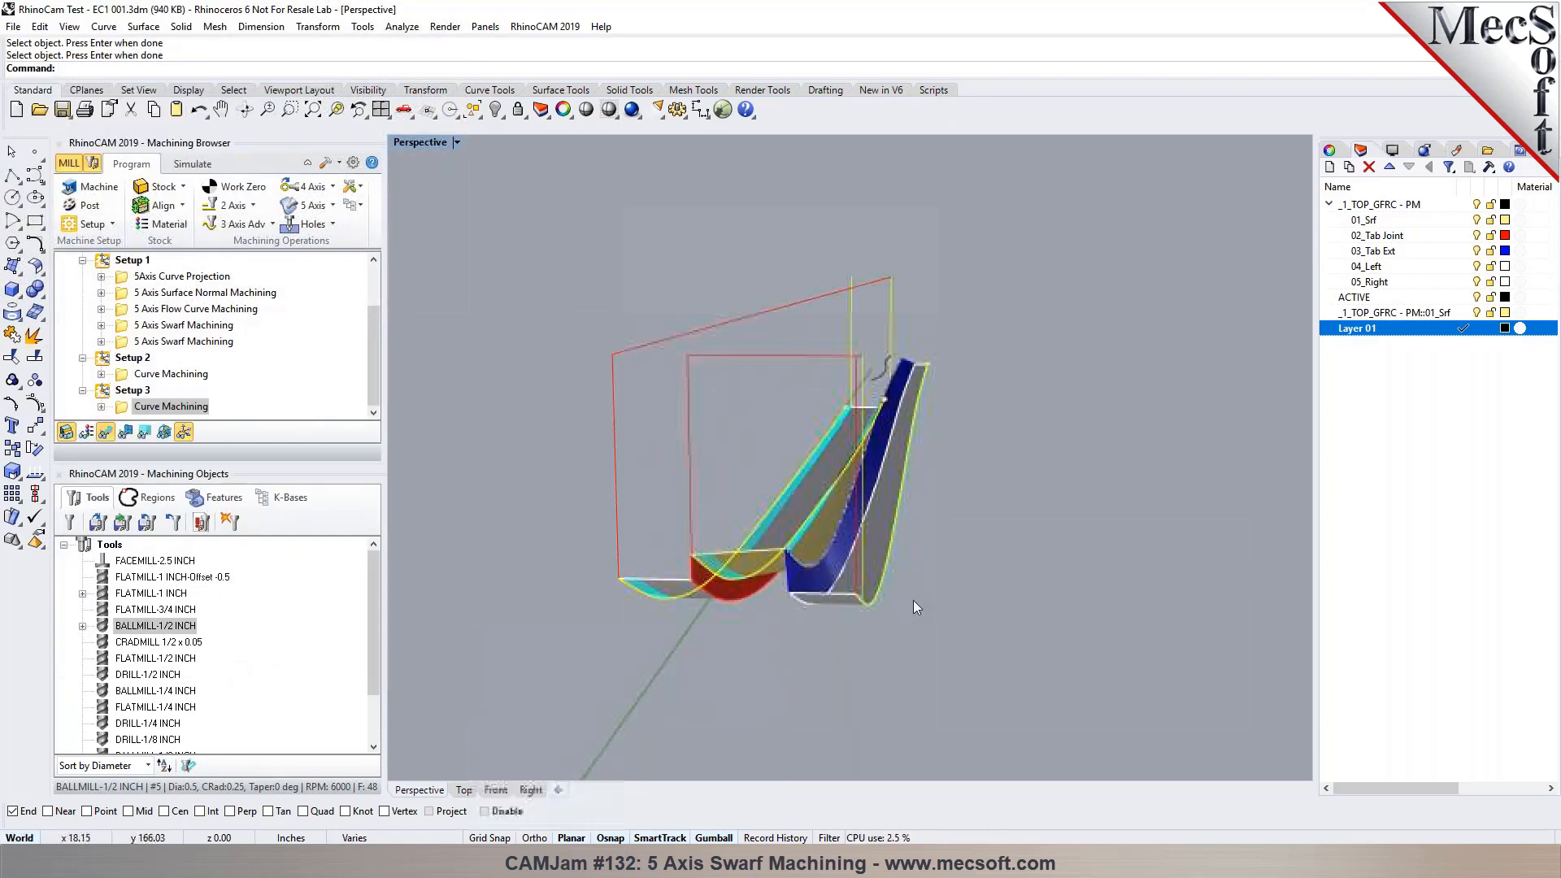
scroll(832, 604, up, 5)
right_drag(845, 616, 810, 621)
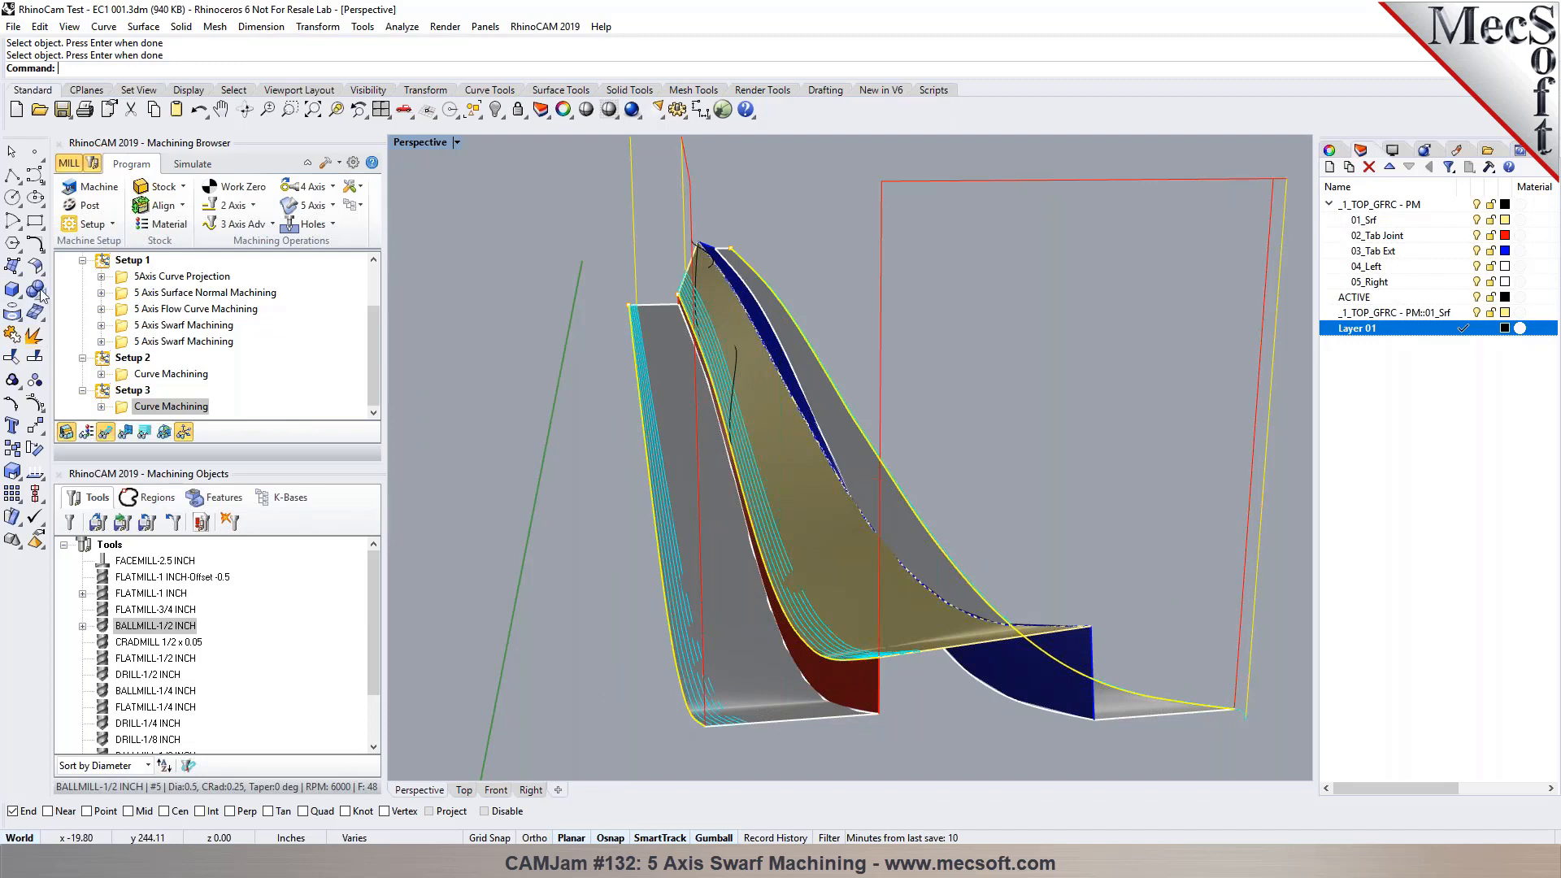
Step: Duplicate the outer long edges of both grey surfaces and the red-side long edge of the tan surface as curves with DupEdge
scroll(153, 270, up, 2)
click(133, 264)
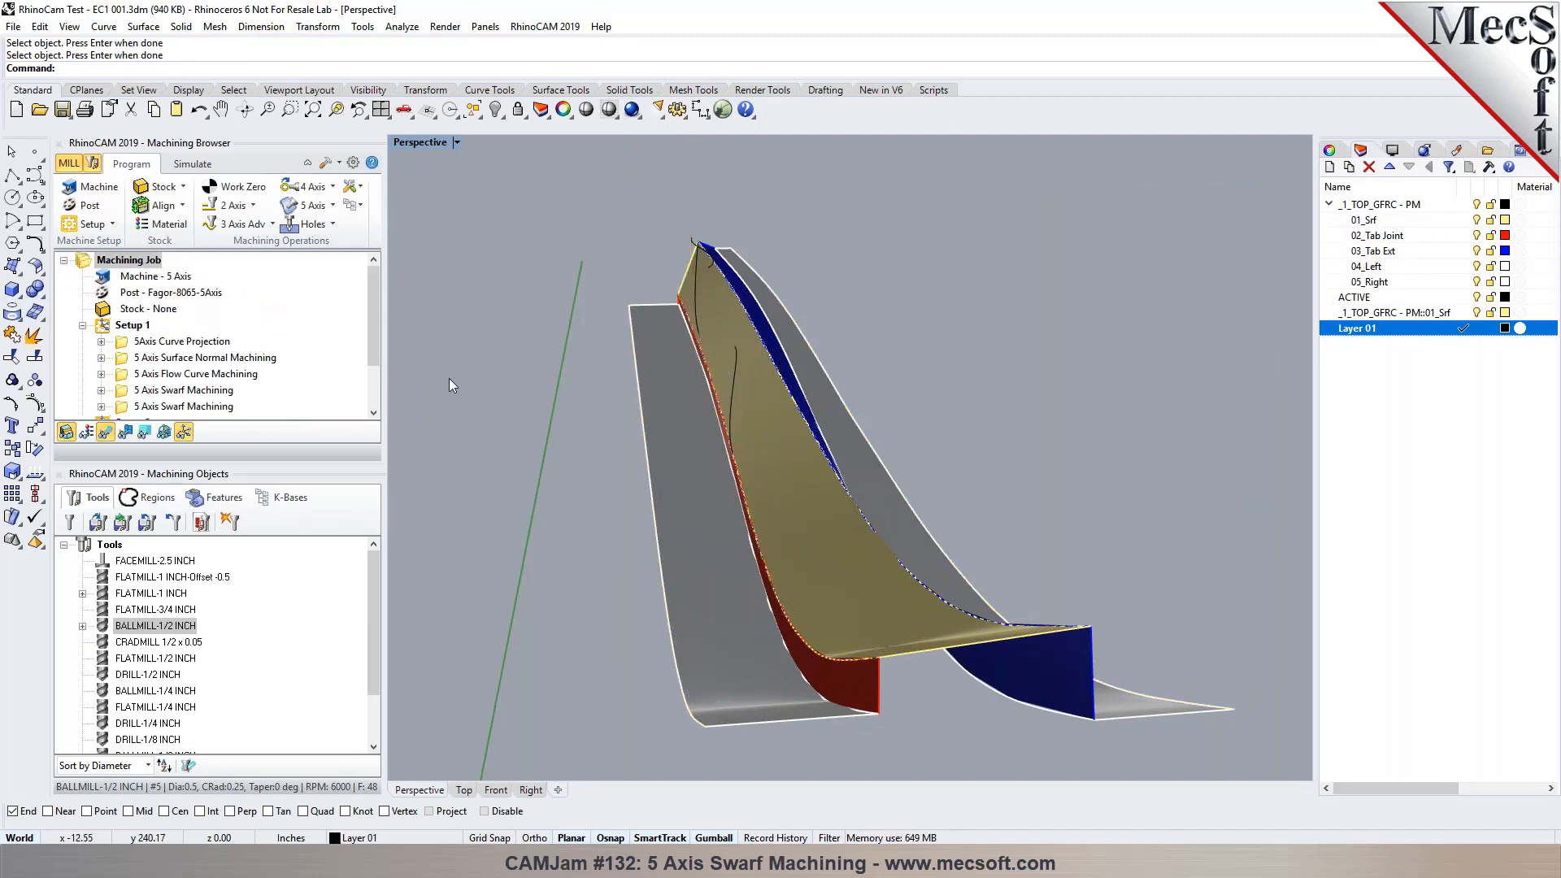
text(D)
key(Return)
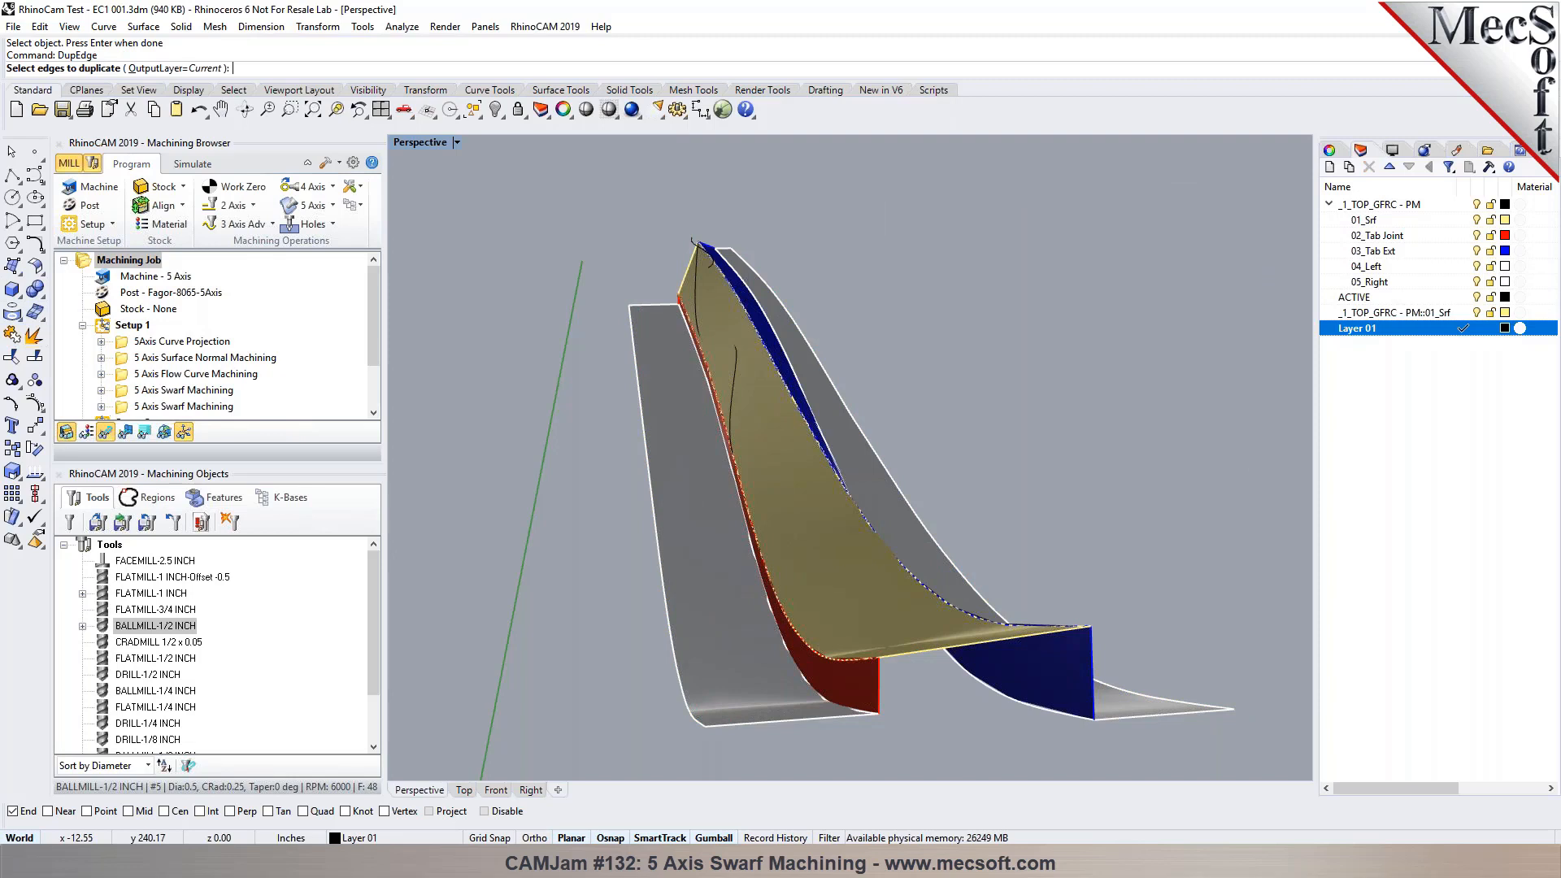
click(643, 446)
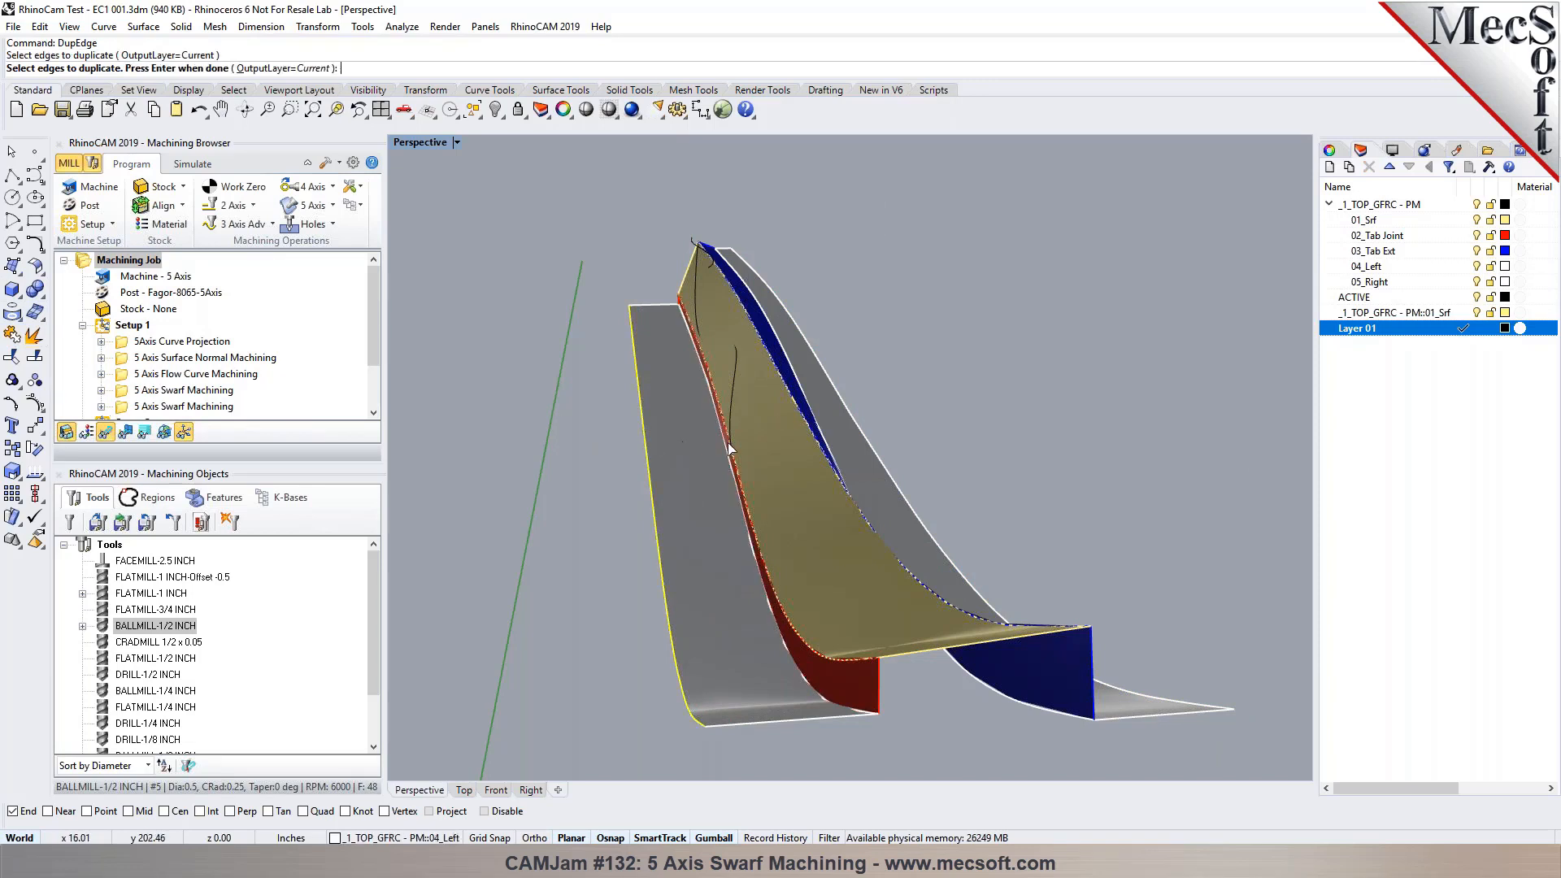
click(787, 620)
click(816, 656)
right_drag(905, 518, 929, 525)
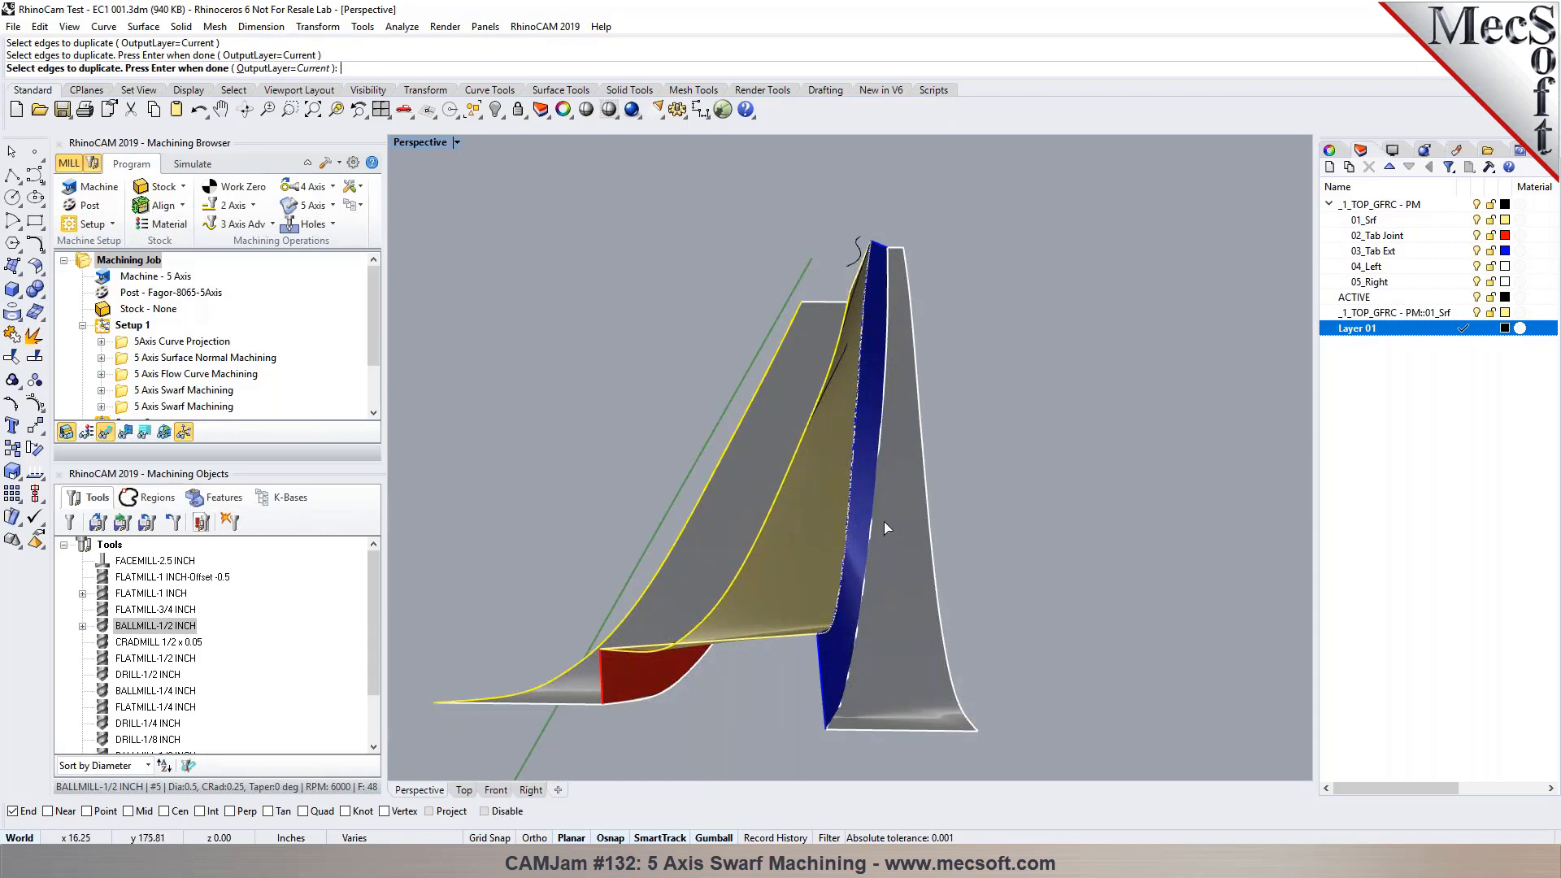
click(929, 525)
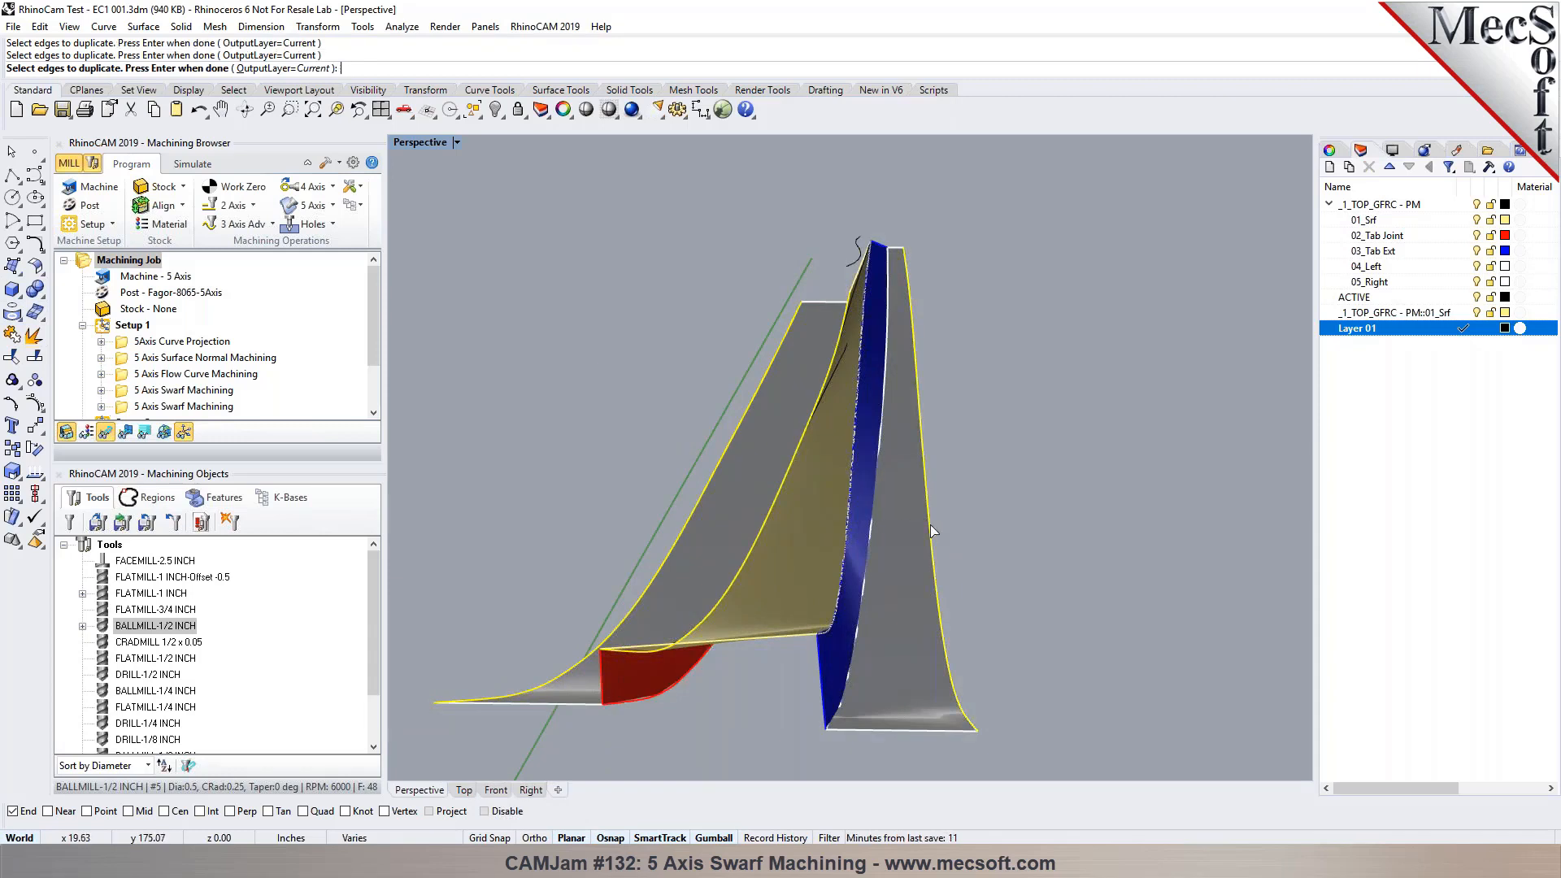
right_click(987, 520)
right_drag(982, 514, 1053, 520)
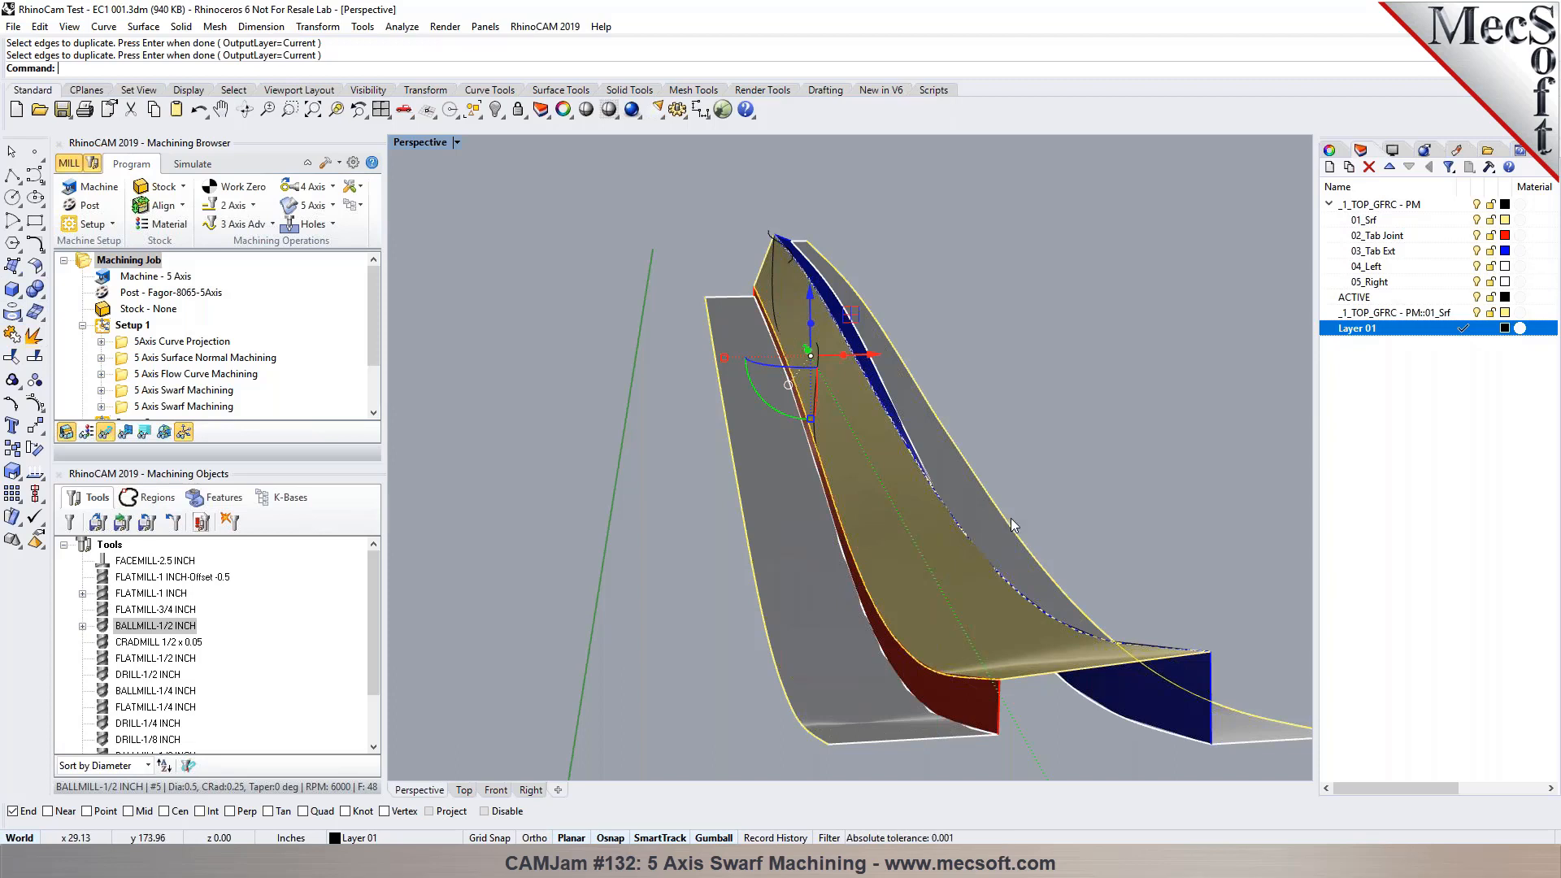
Step: Start a 3-axis Between 2 Curves Finishing operation after Setup 3's curve machining, with the tan surface's two long edges as drive regions
click(130, 329)
scroll(138, 349, down, 2)
click(154, 406)
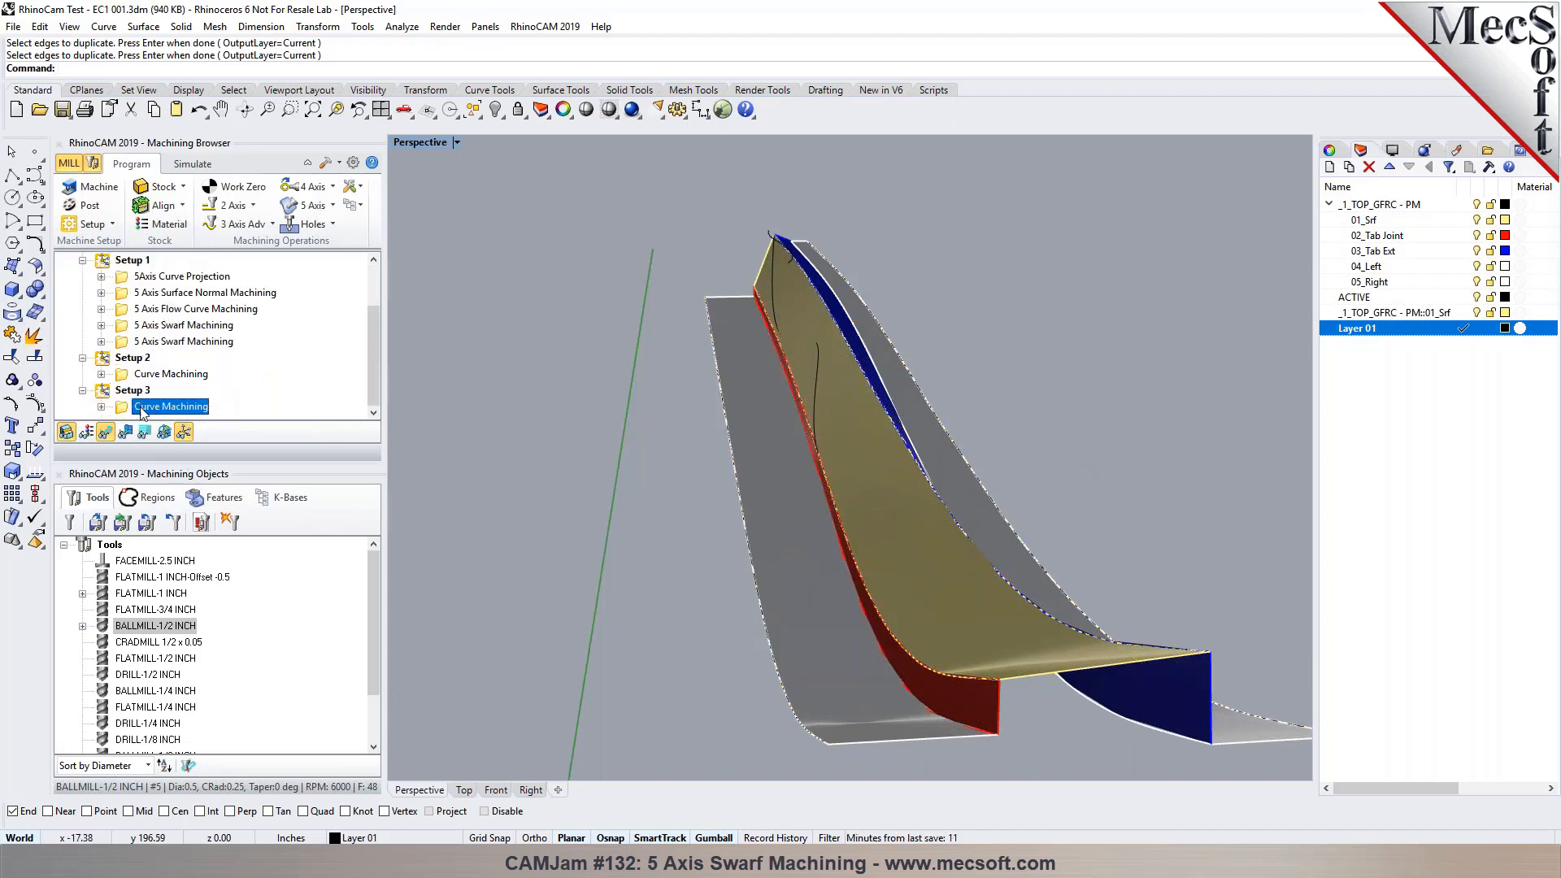
click(266, 226)
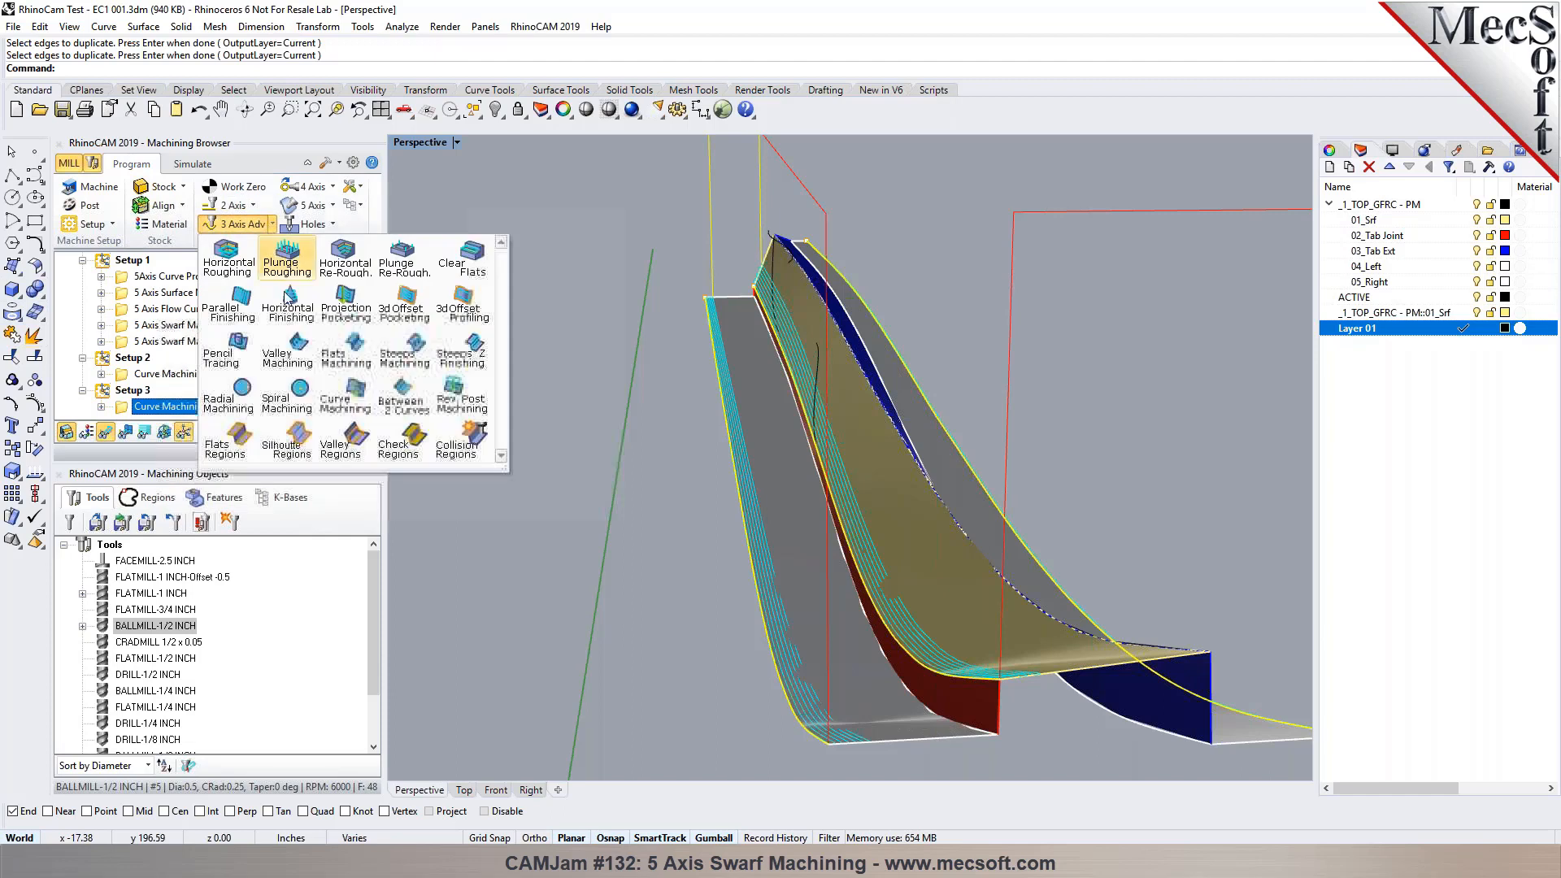
click(400, 392)
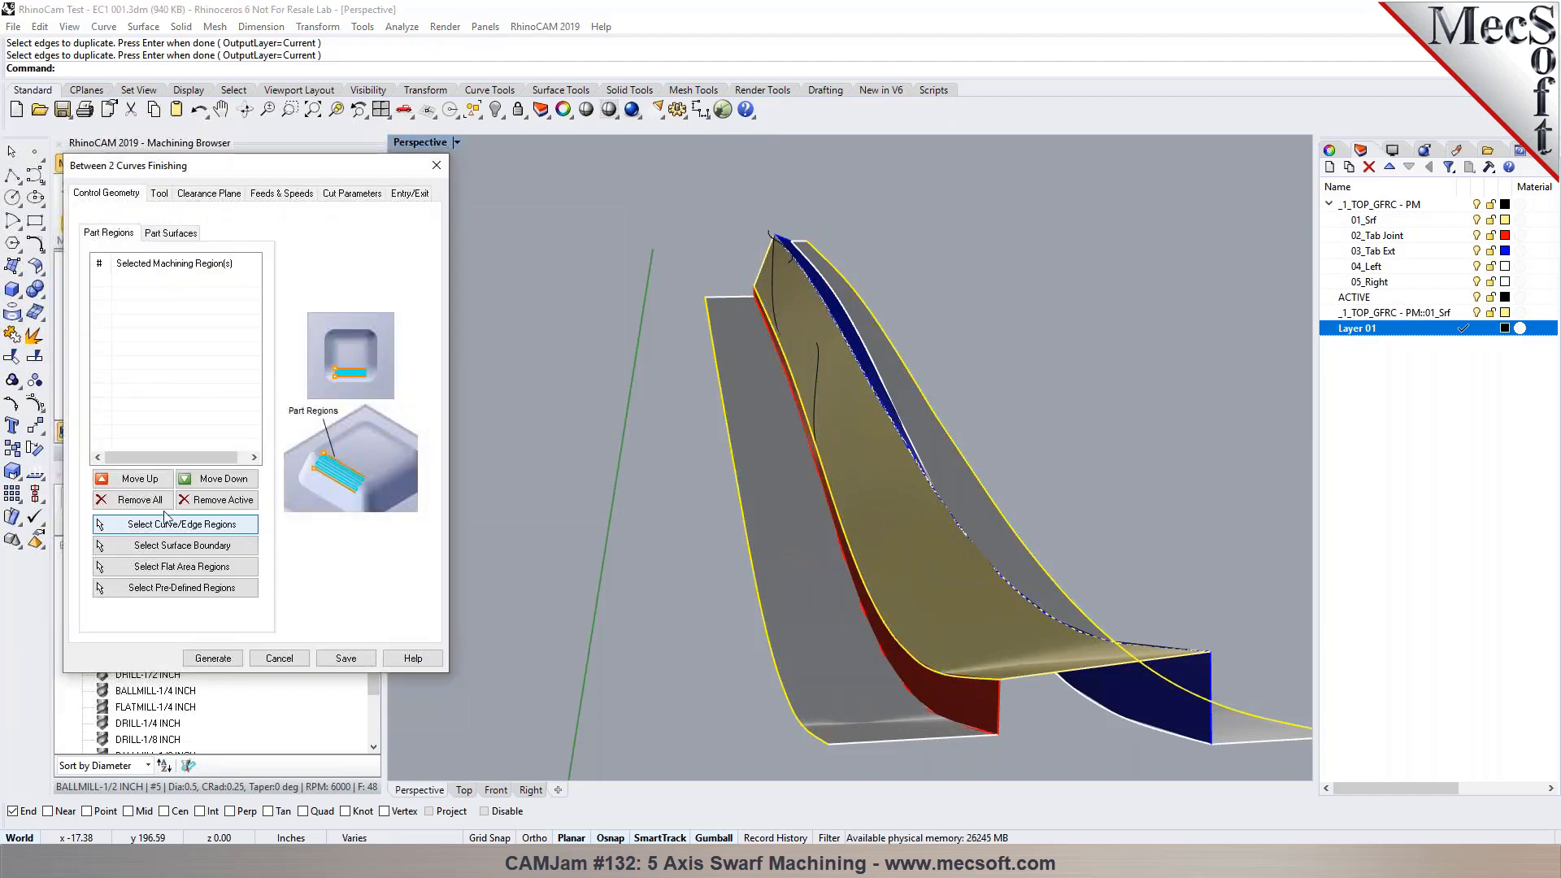
click(171, 524)
click(878, 621)
click(922, 658)
click(998, 569)
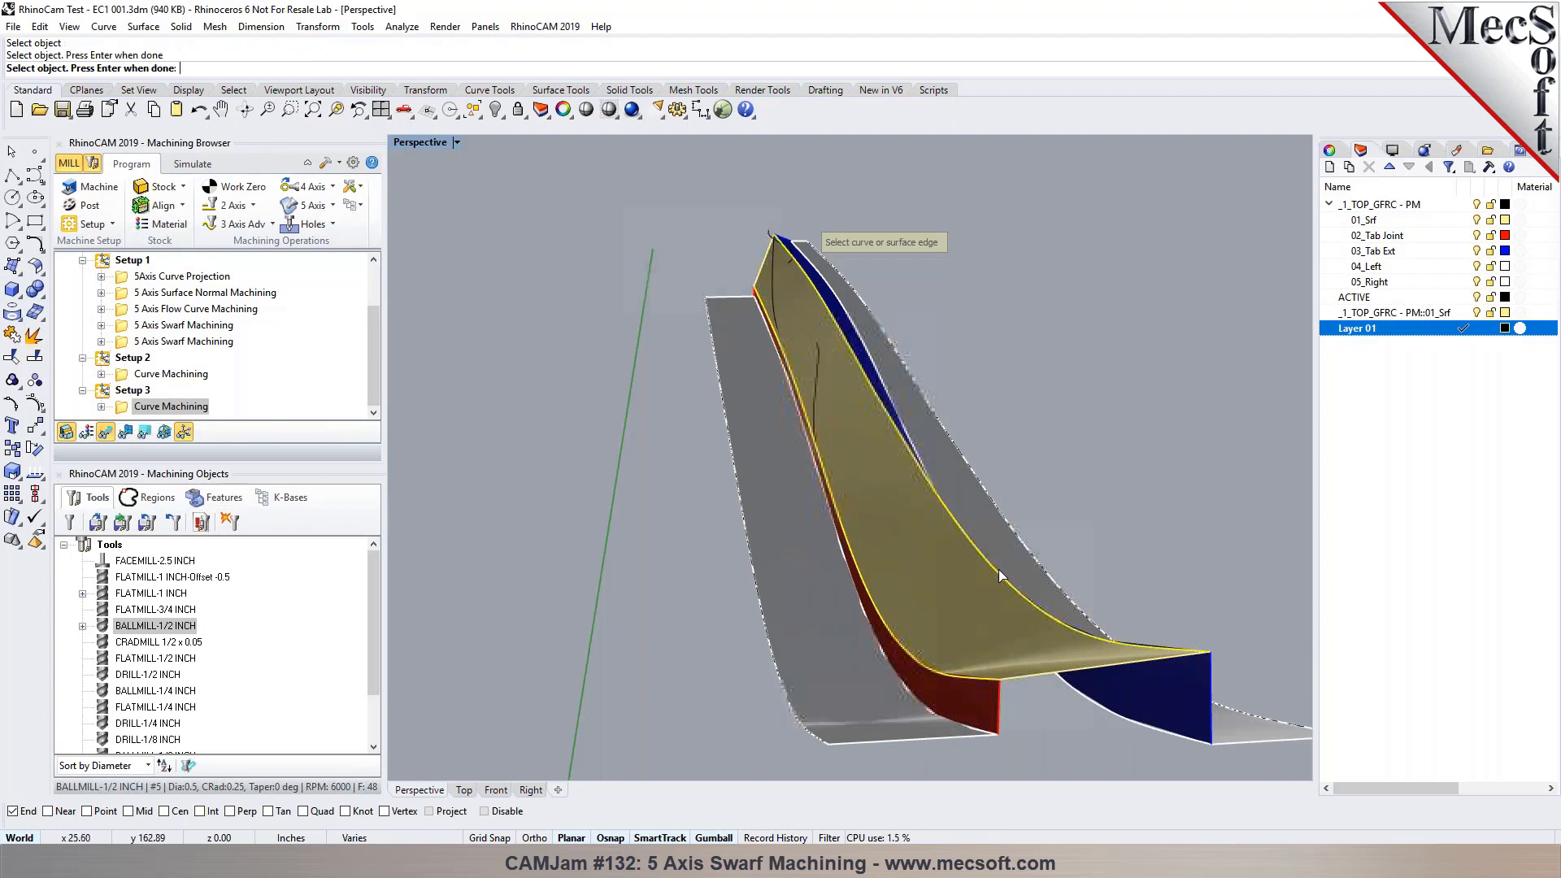
key(Return)
click(564, 534)
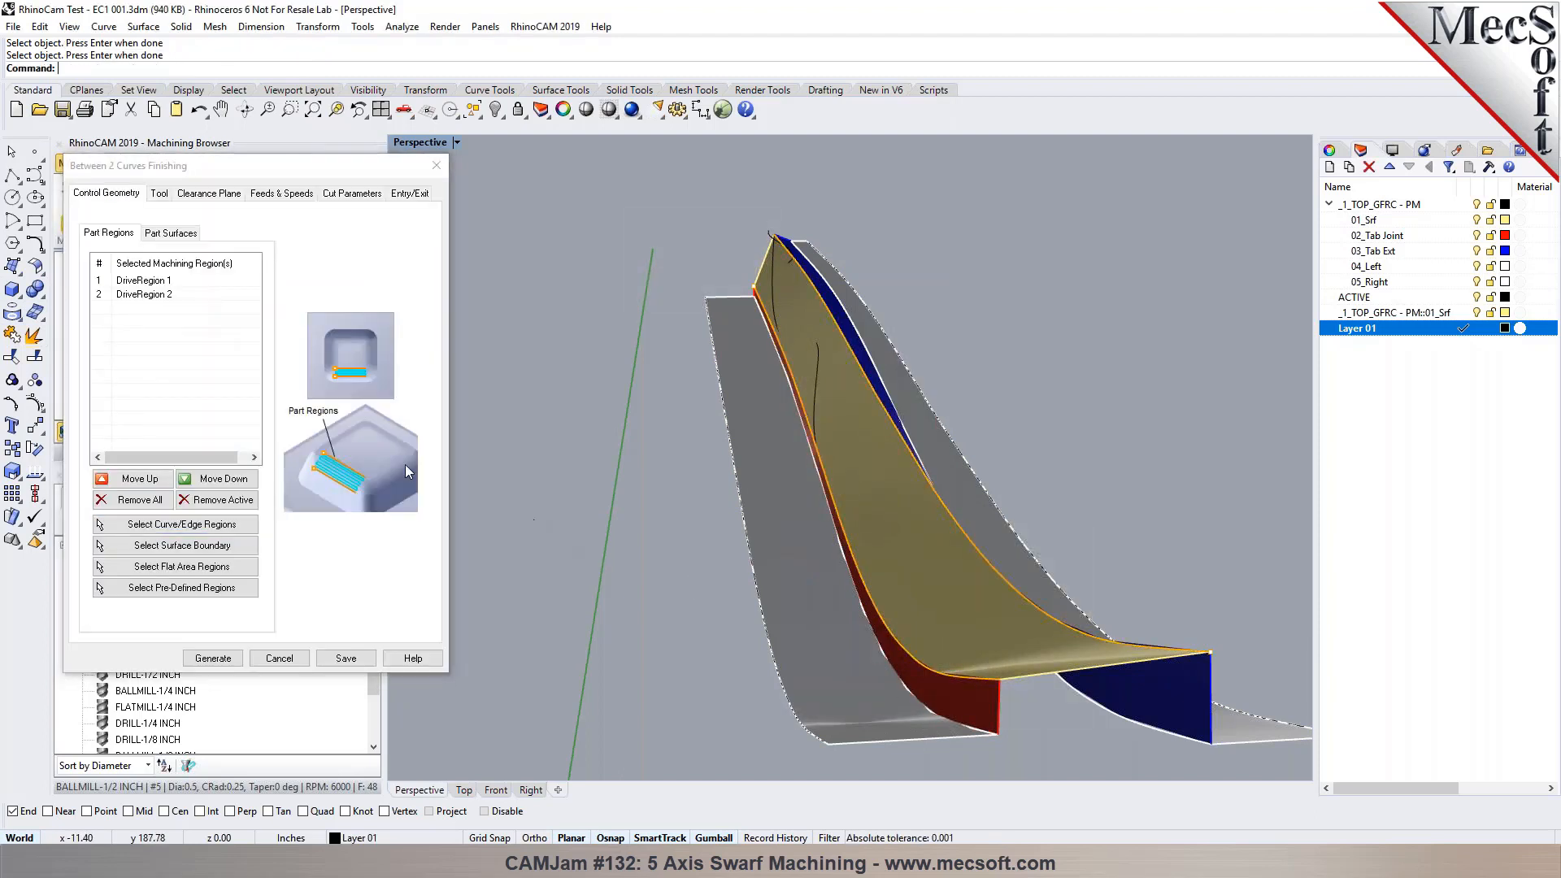
Step: Set the between-curves stepover to a distance of 0.25, Intol and Outol to 0.01, and generate the toolpath
click(350, 193)
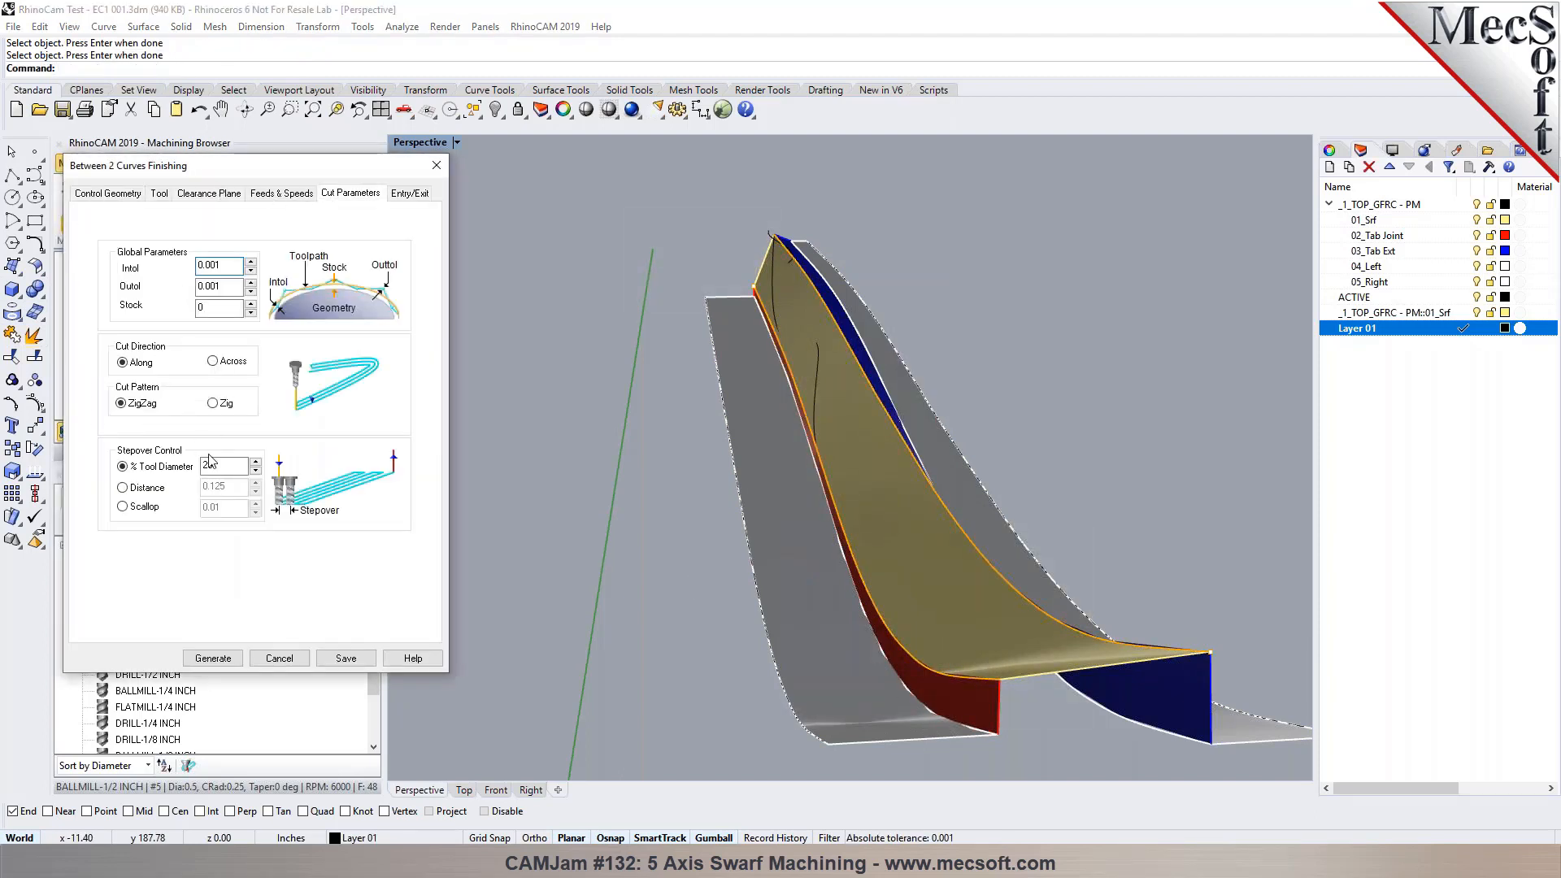
click(161, 488)
key(BackSpace)
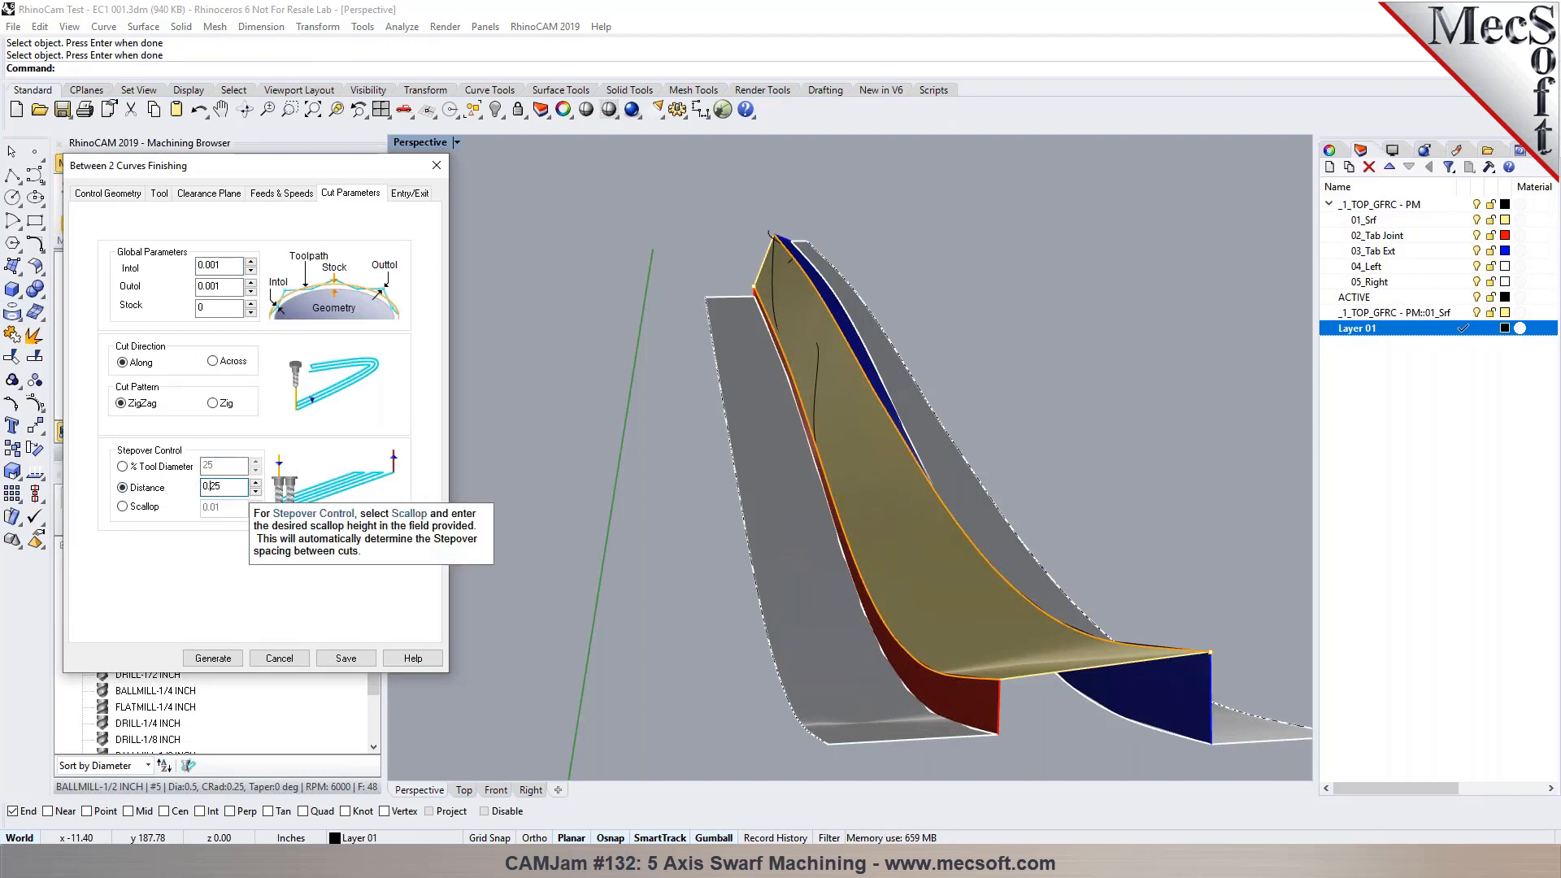
click(214, 289)
key(BackSpace)
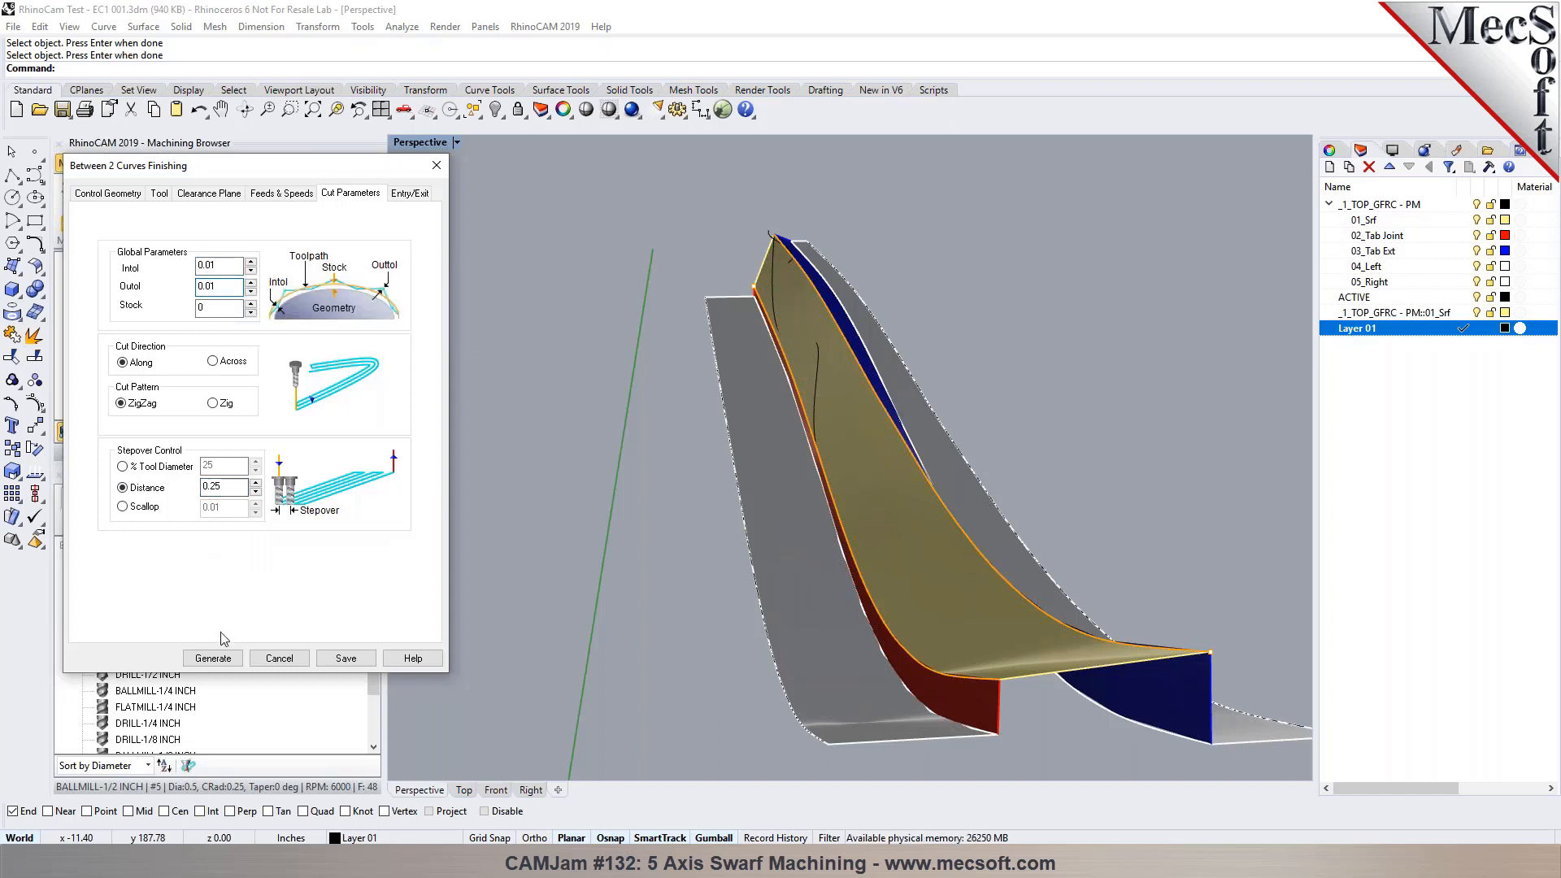
click(229, 657)
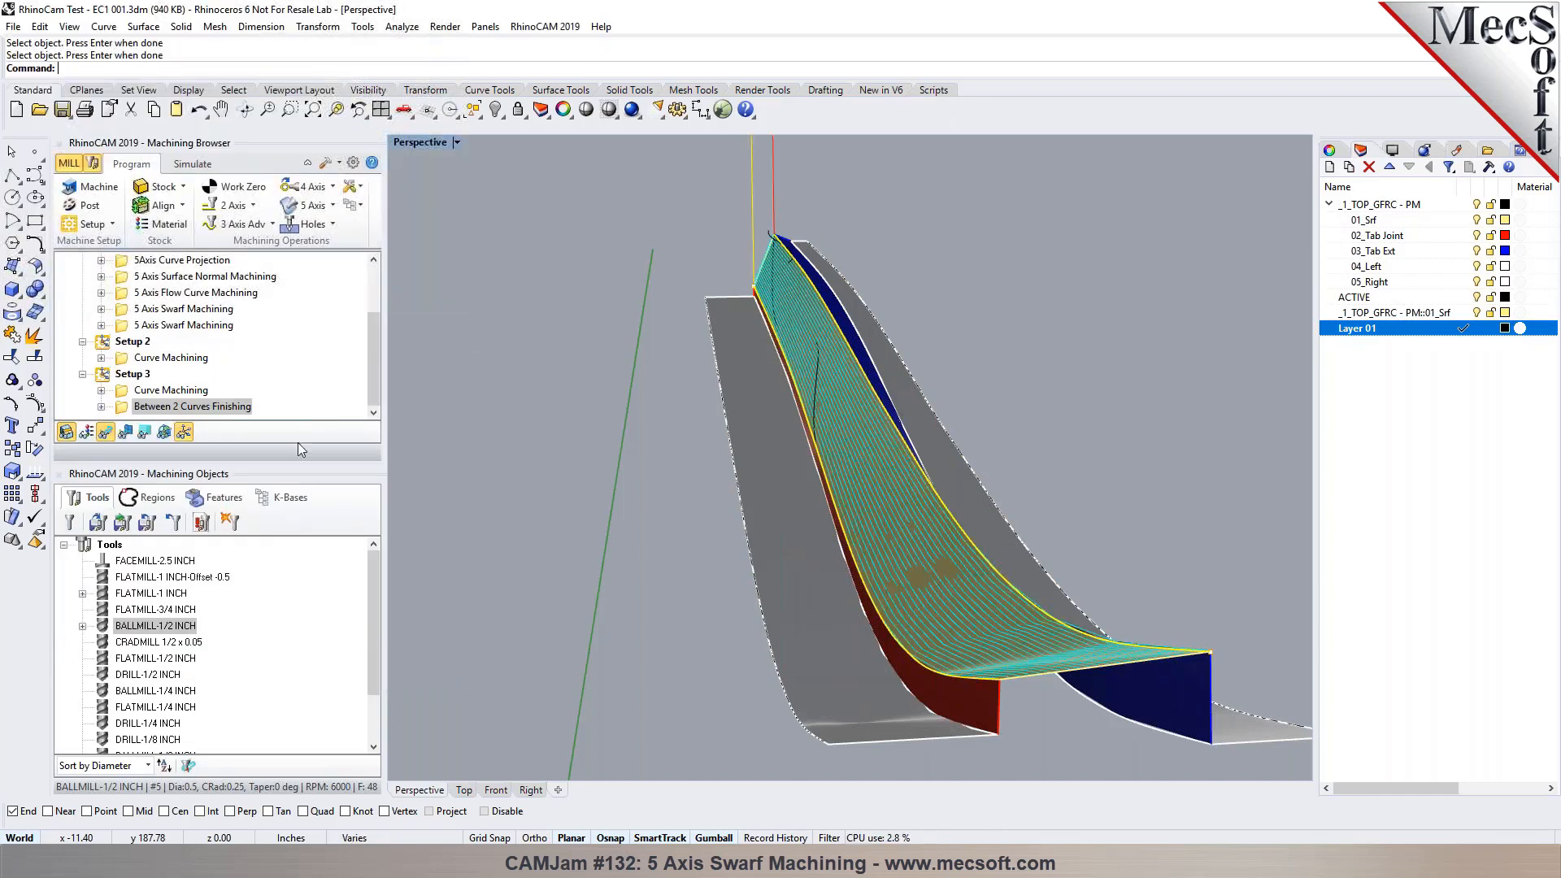
Step: Simulate the between-curves finishing toolpath in an oblique view of the model at an increased simulation speed
right_drag(626, 534, 441, 426)
click(193, 163)
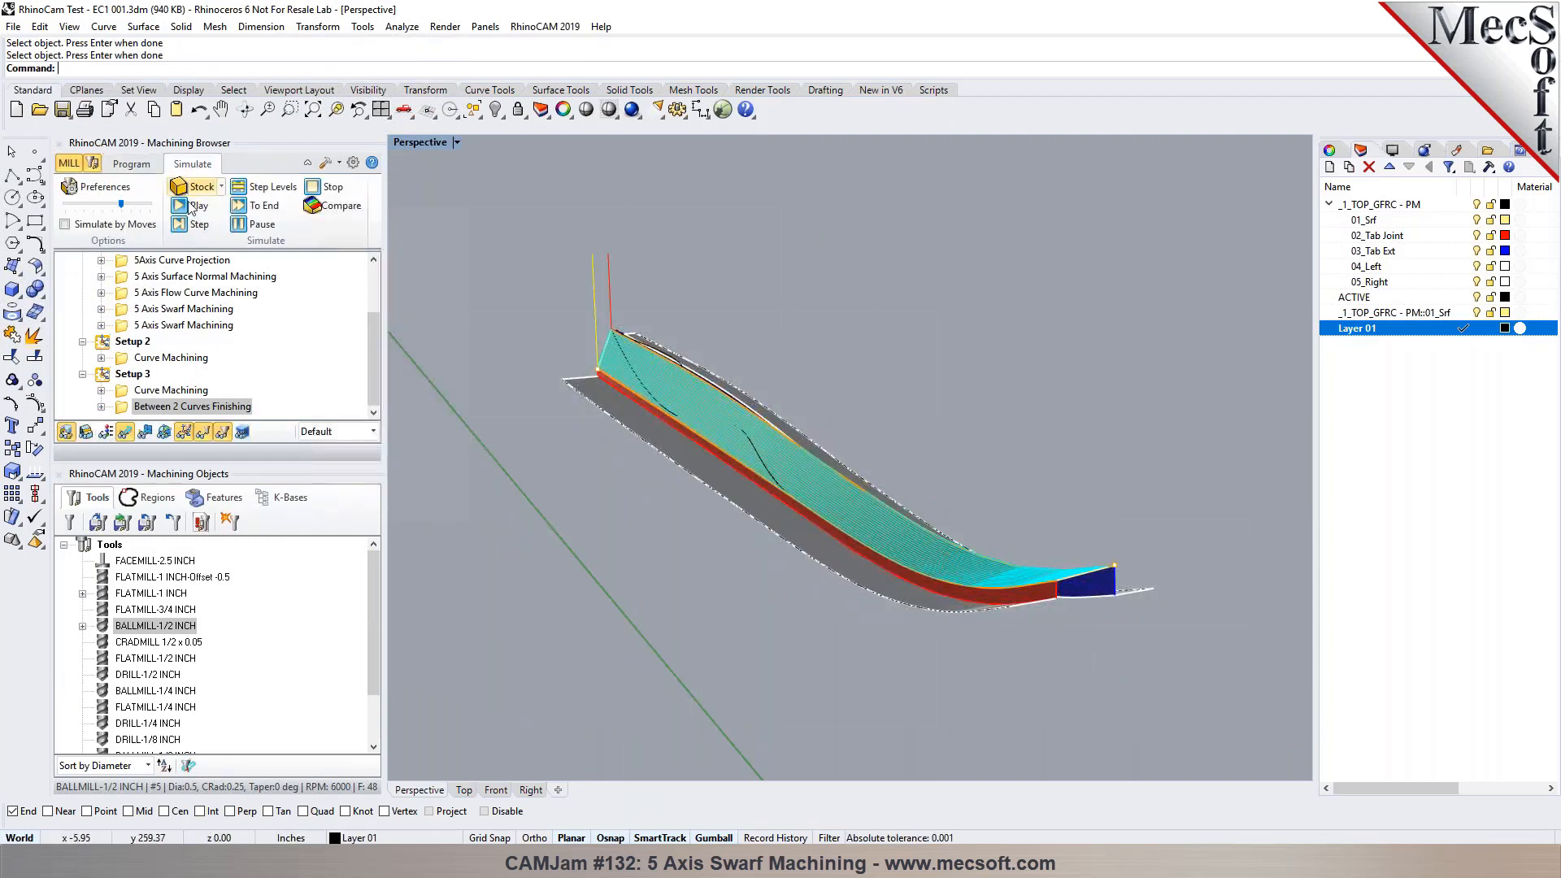
click(191, 209)
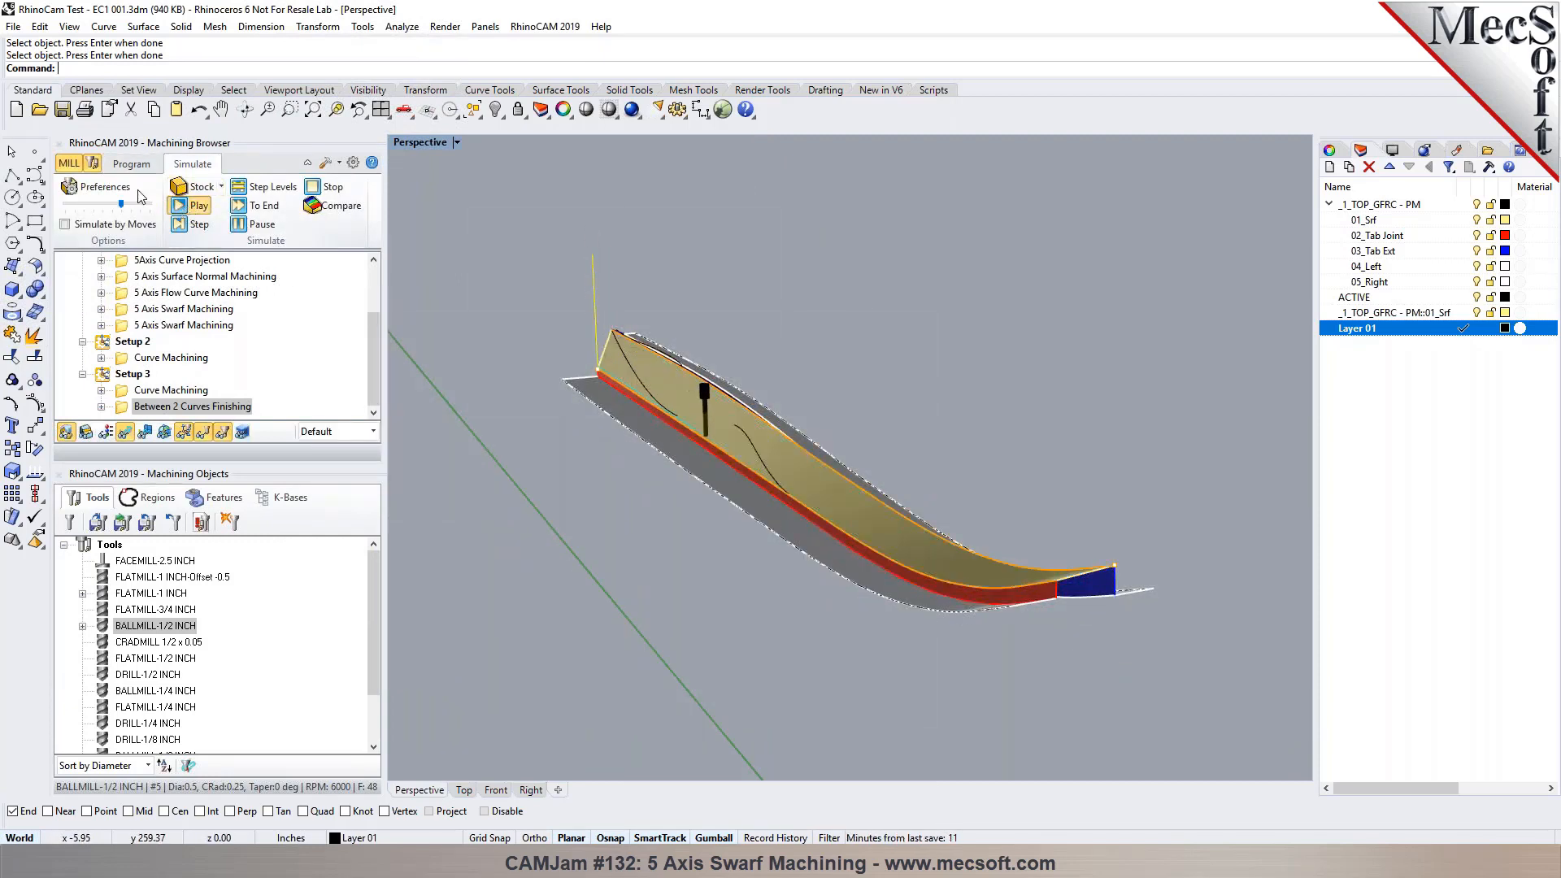
drag(120, 204, 133, 206)
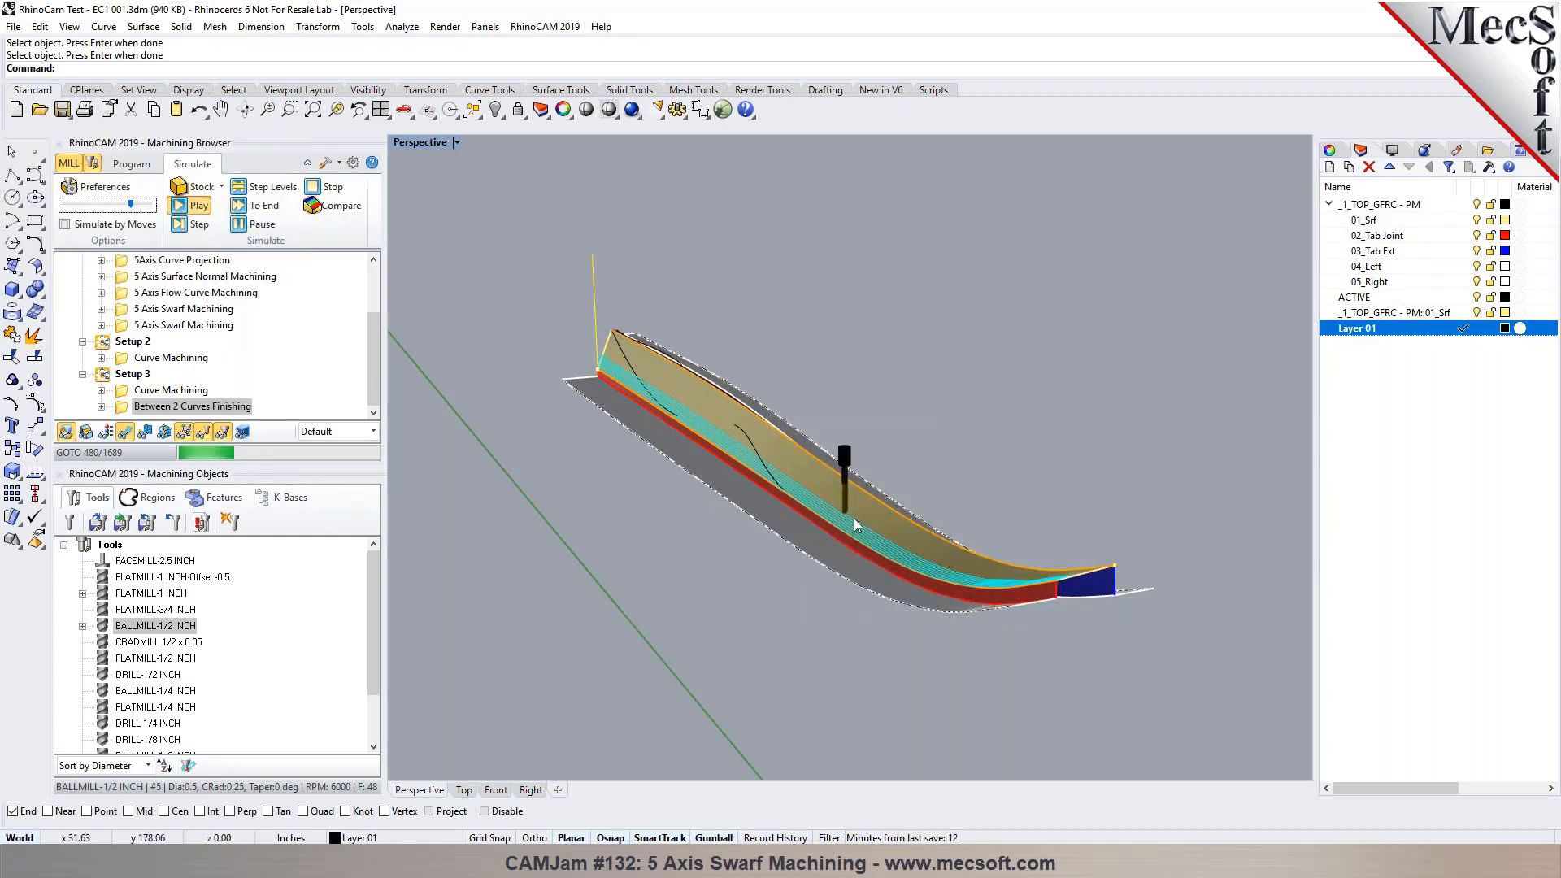
Step: Pause the simulation, step it further, and examine the ball mill's contact with the tan surface and the cut passes from several angles
scroll(826, 509, up, 5)
right_drag(872, 527, 726, 461)
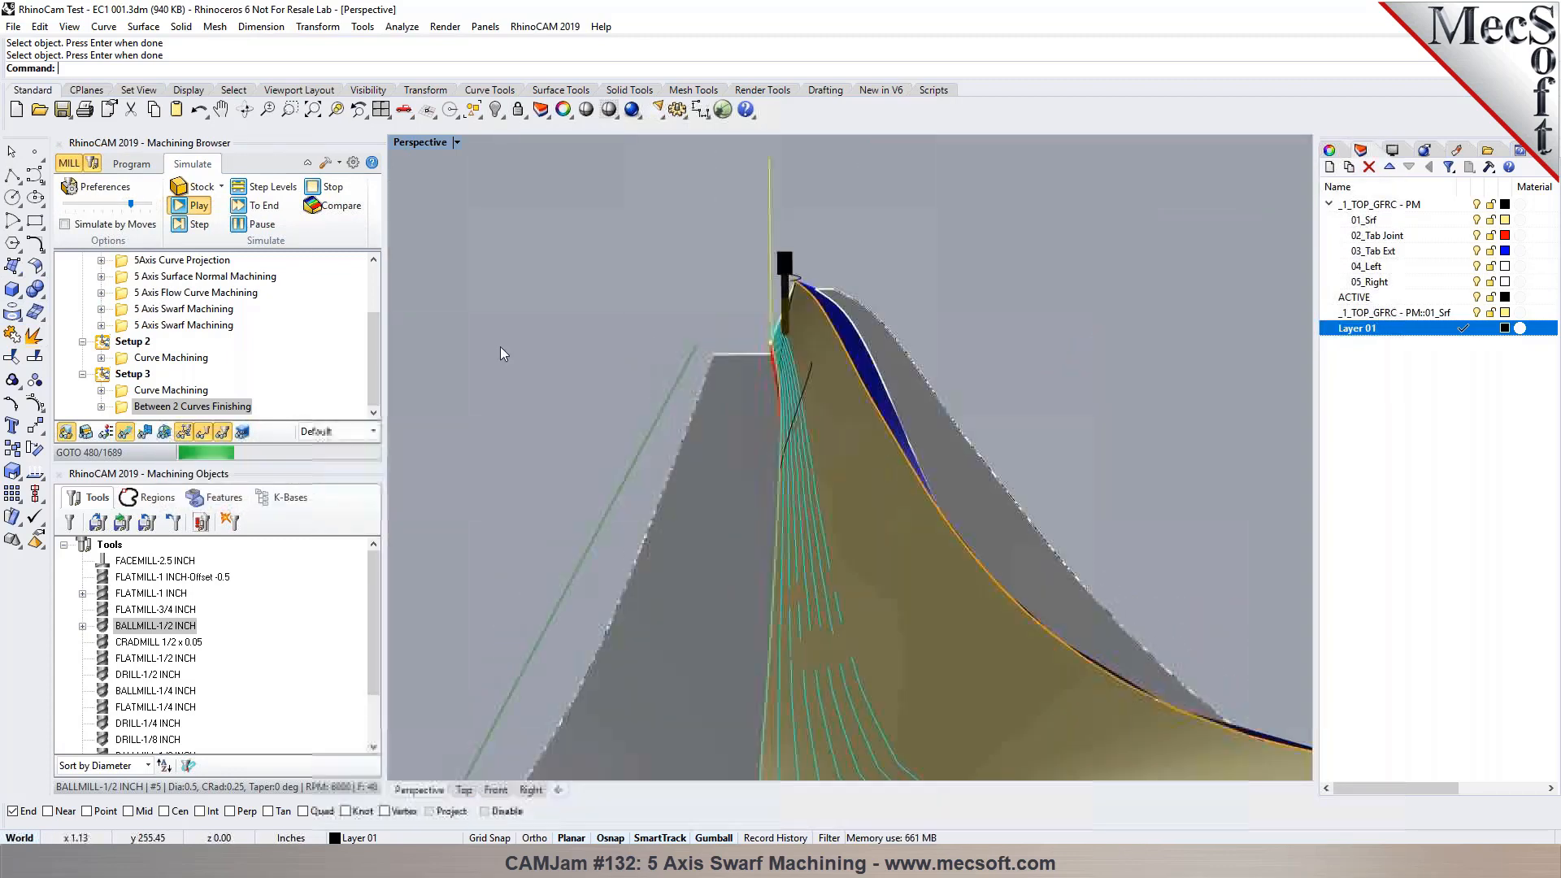
click(259, 224)
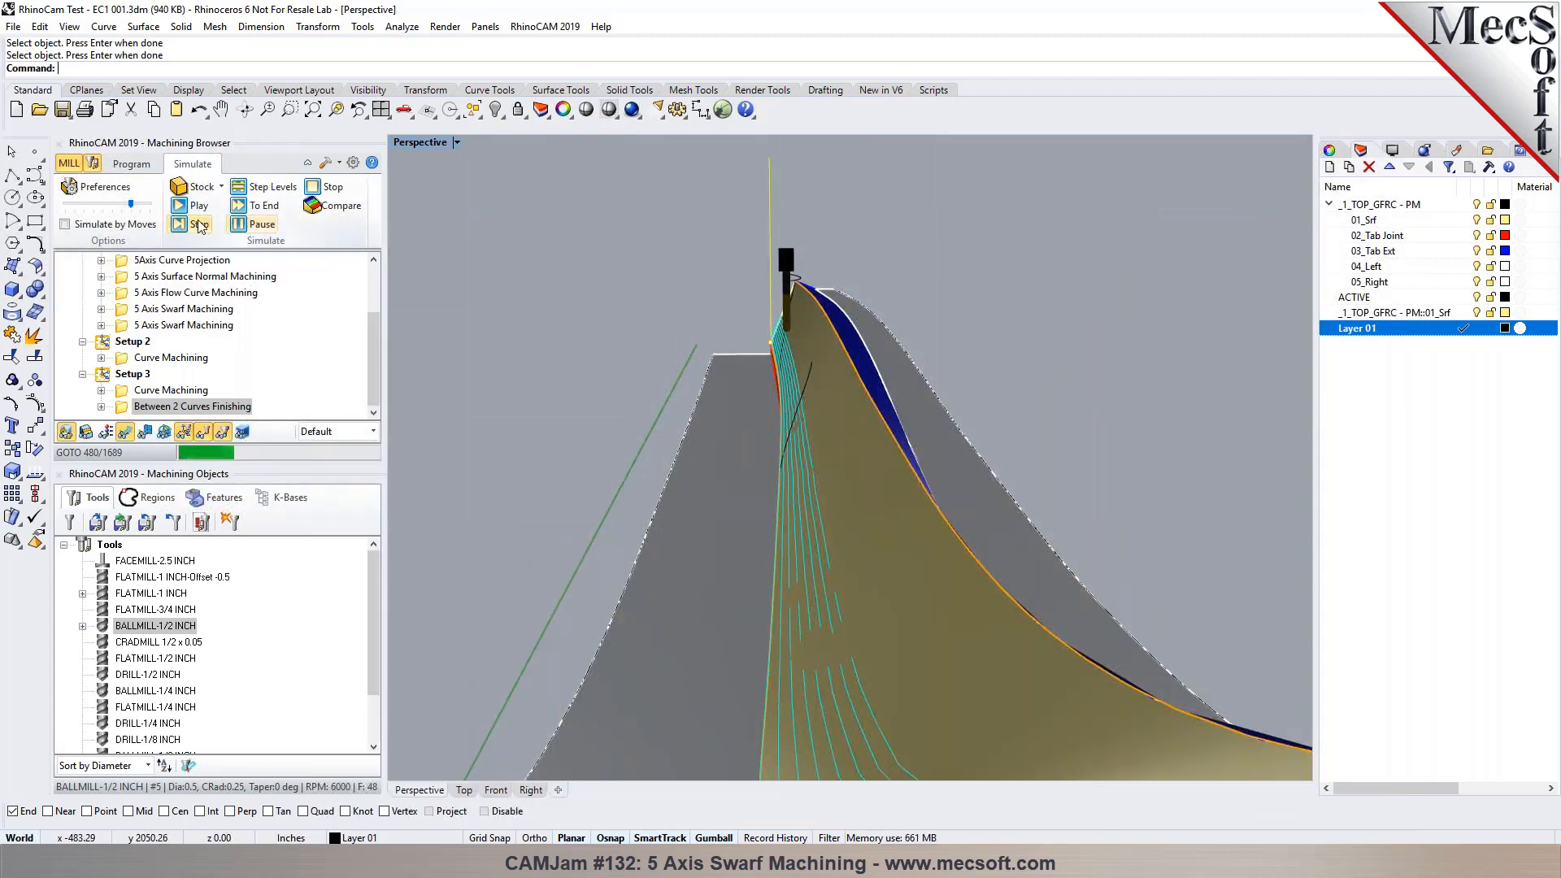
click(200, 216)
scroll(813, 427, up, 5)
right_drag(830, 455, 839, 455)
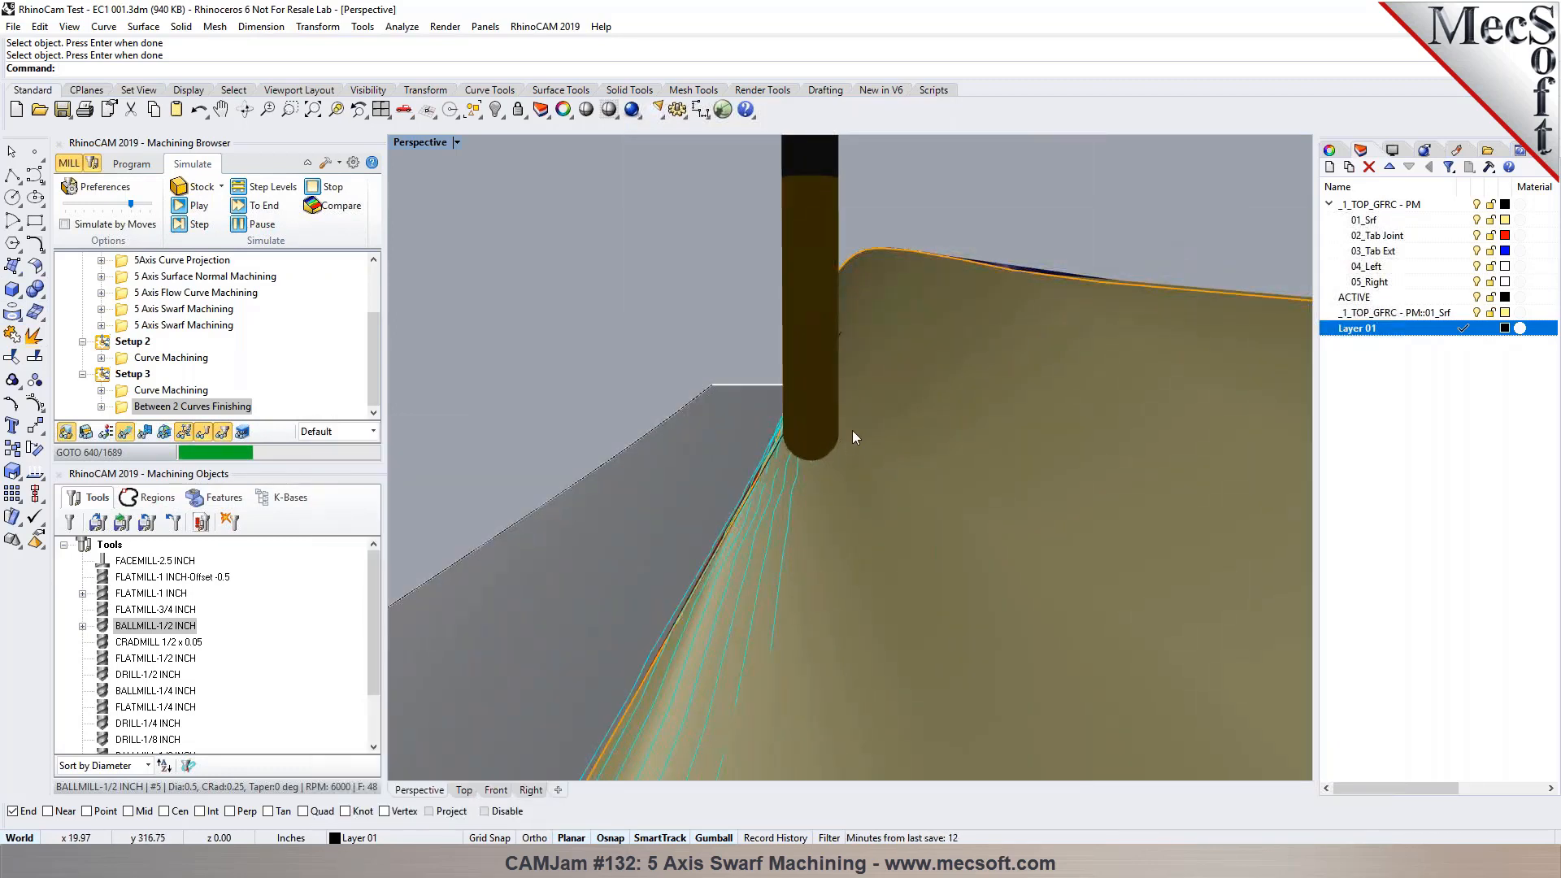
scroll(858, 423, down, 10)
right_drag(855, 421, 912, 434)
scroll(725, 464, up, 6)
right_drag(725, 464, 698, 493)
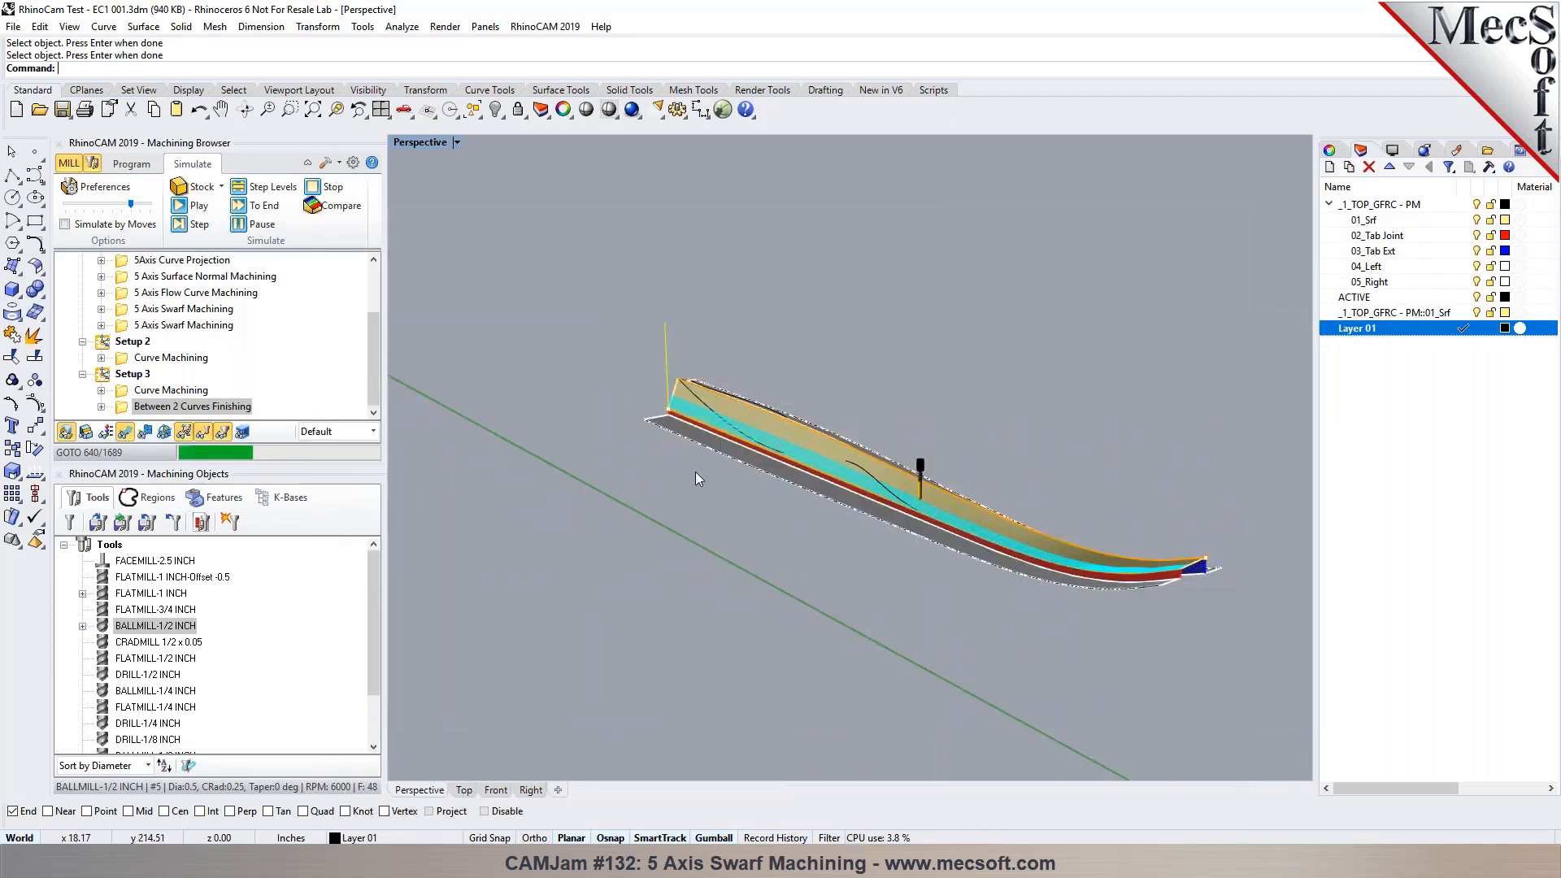
scroll(910, 442, up, 3)
right_drag(910, 442, 746, 443)
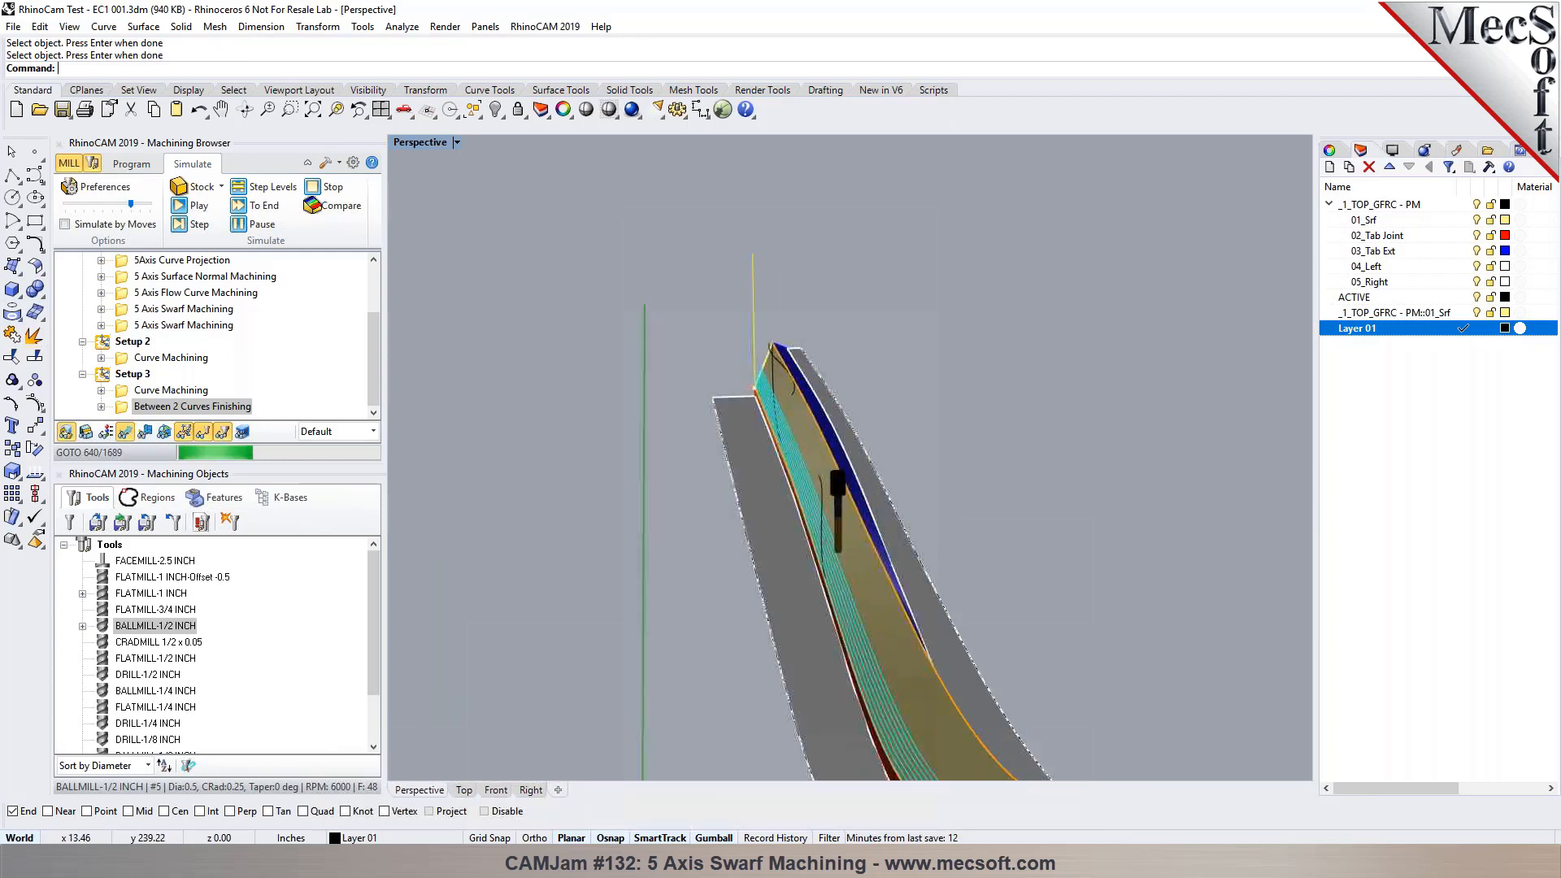
Step: Review the available advanced 3-axis operations and examine the paused between-curves cut on the whole part from several angles
click(134, 164)
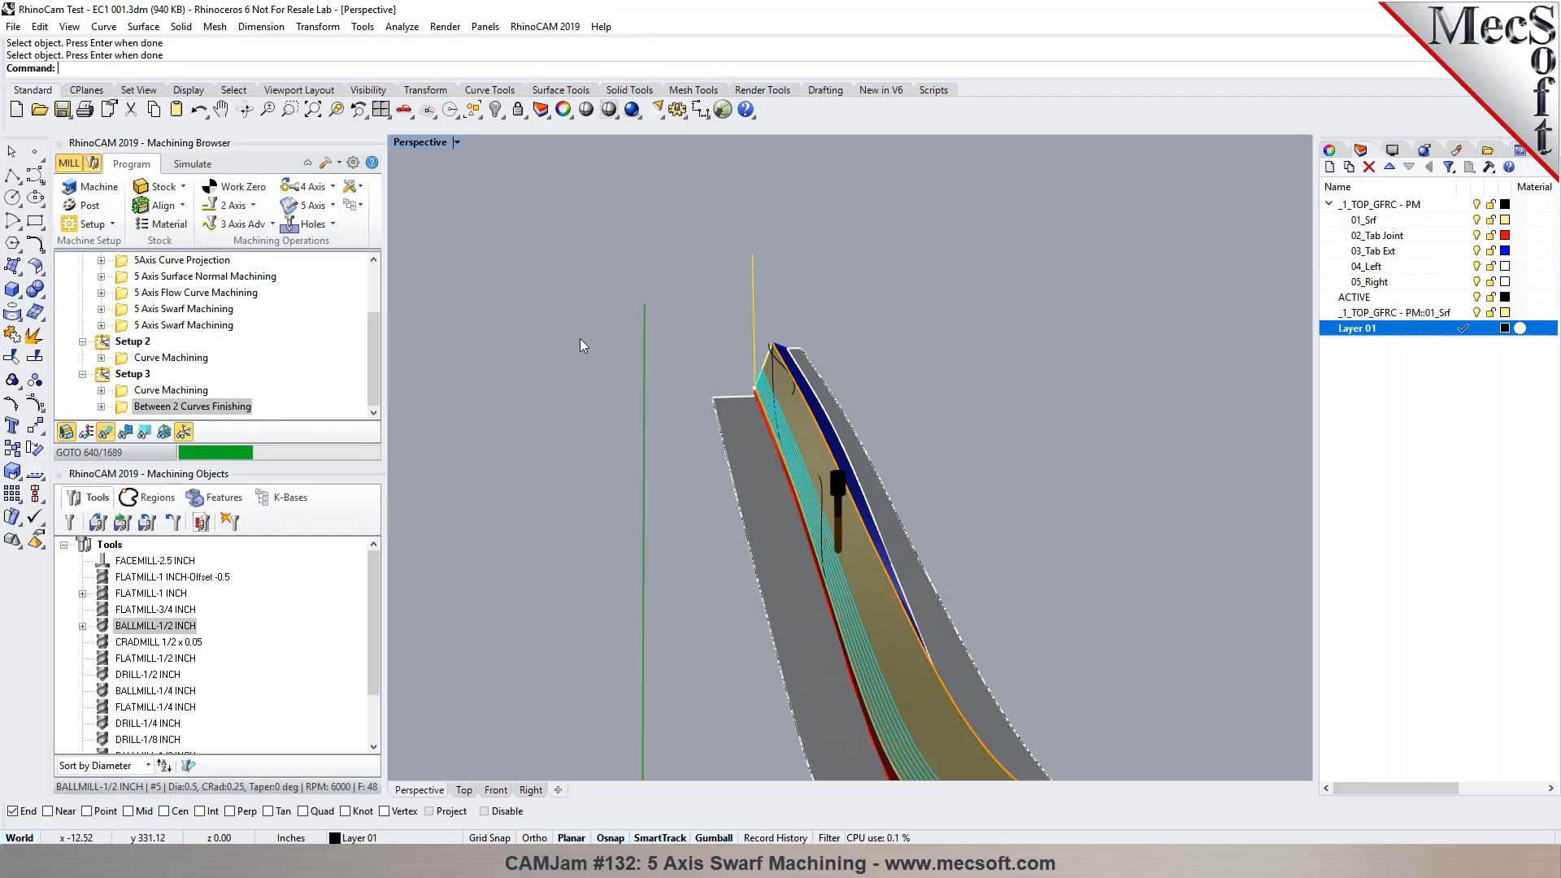
click(260, 226)
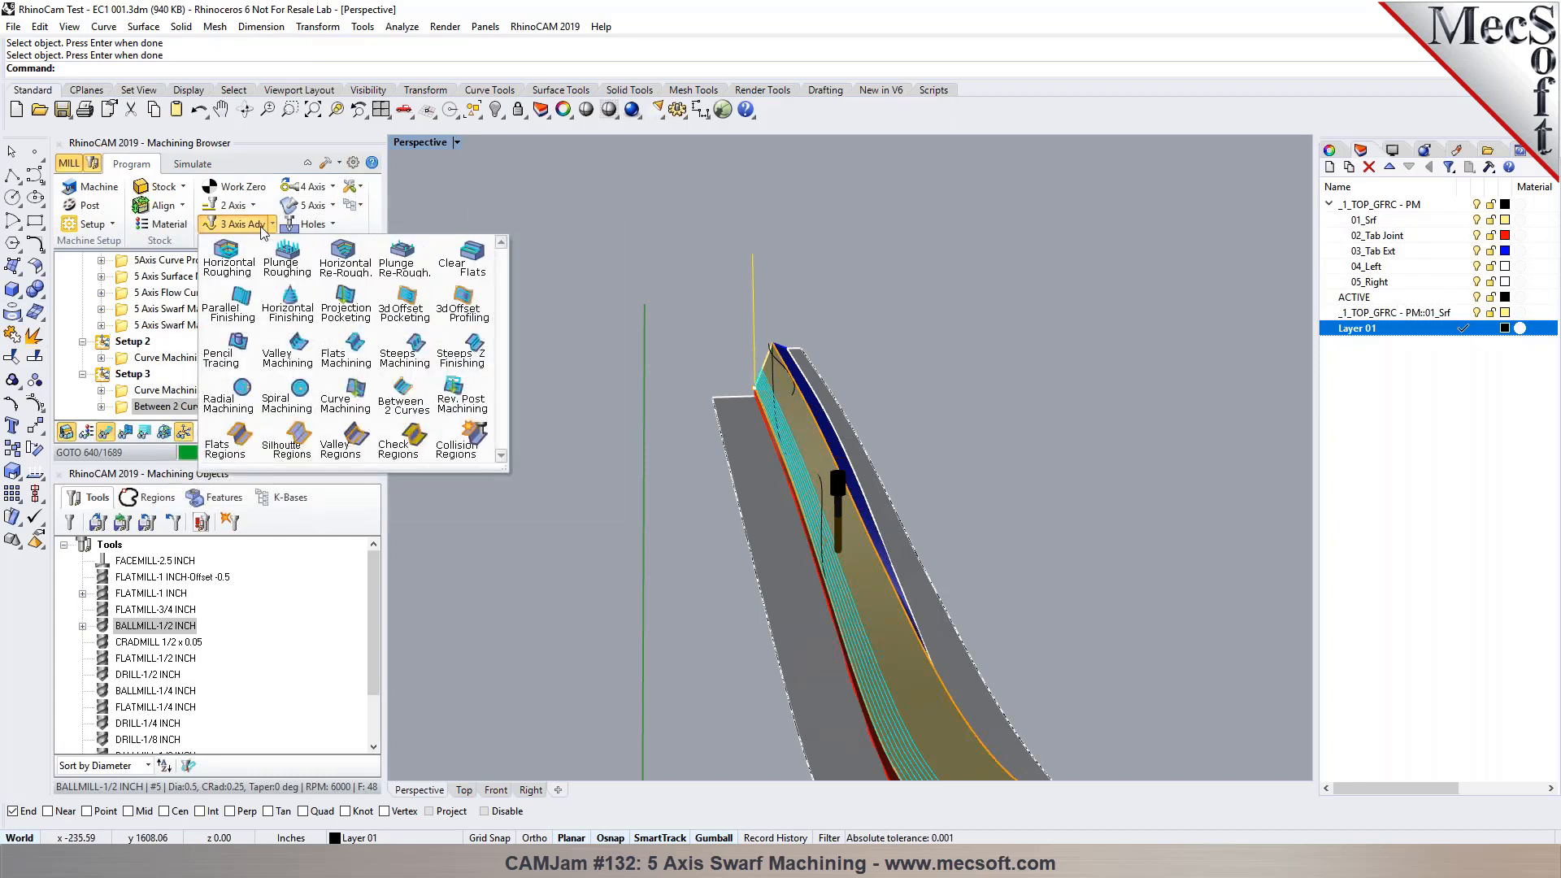
click(268, 224)
click(268, 224)
click(268, 224)
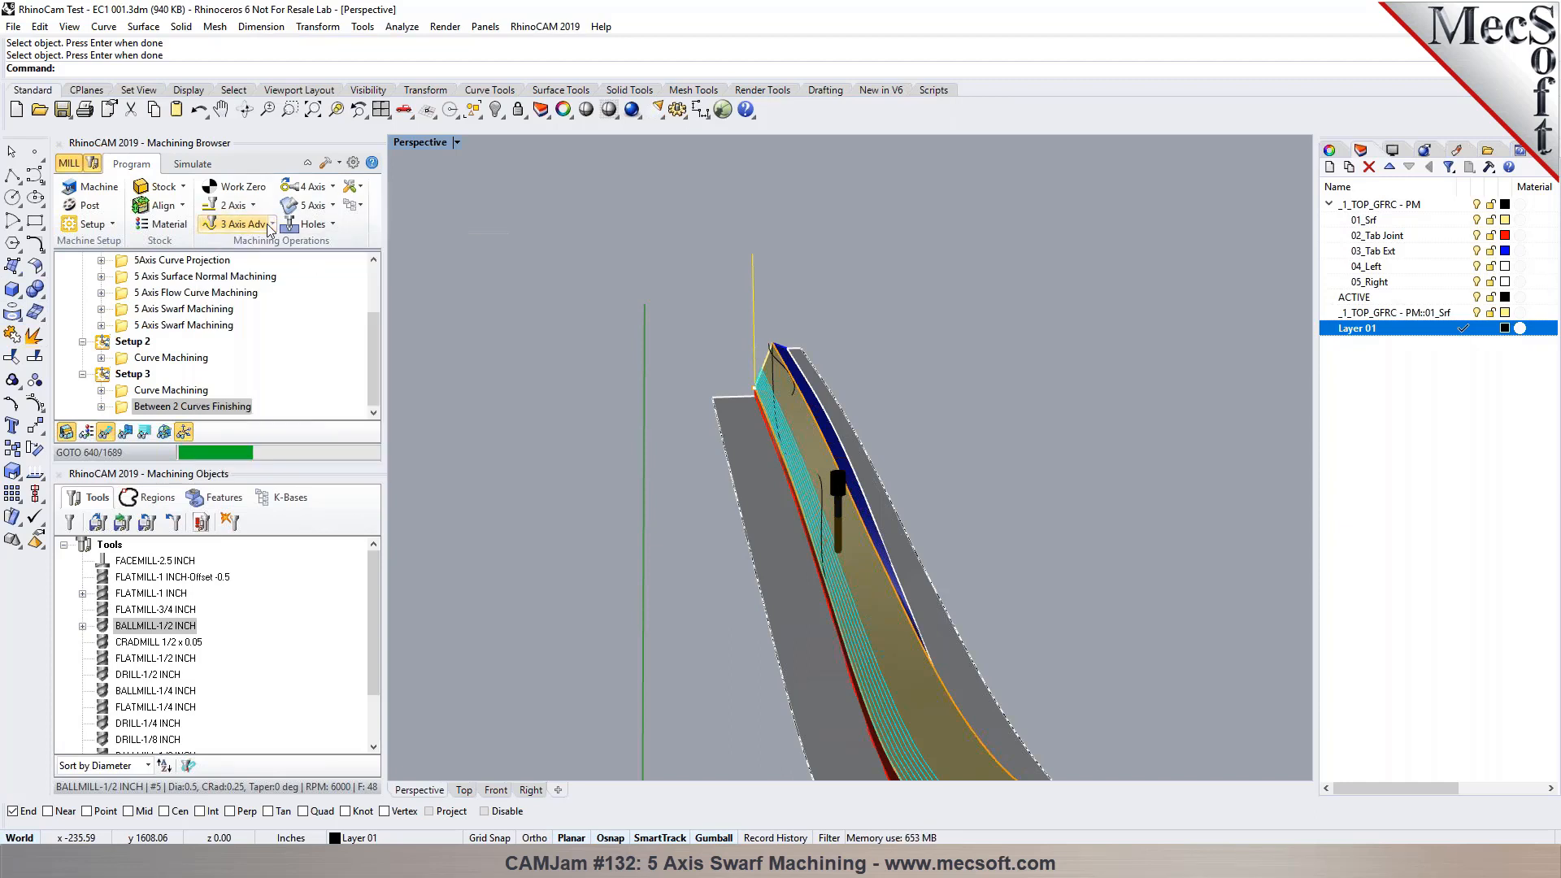
scroll(750, 427, down, 3)
scroll(785, 478, up, 2)
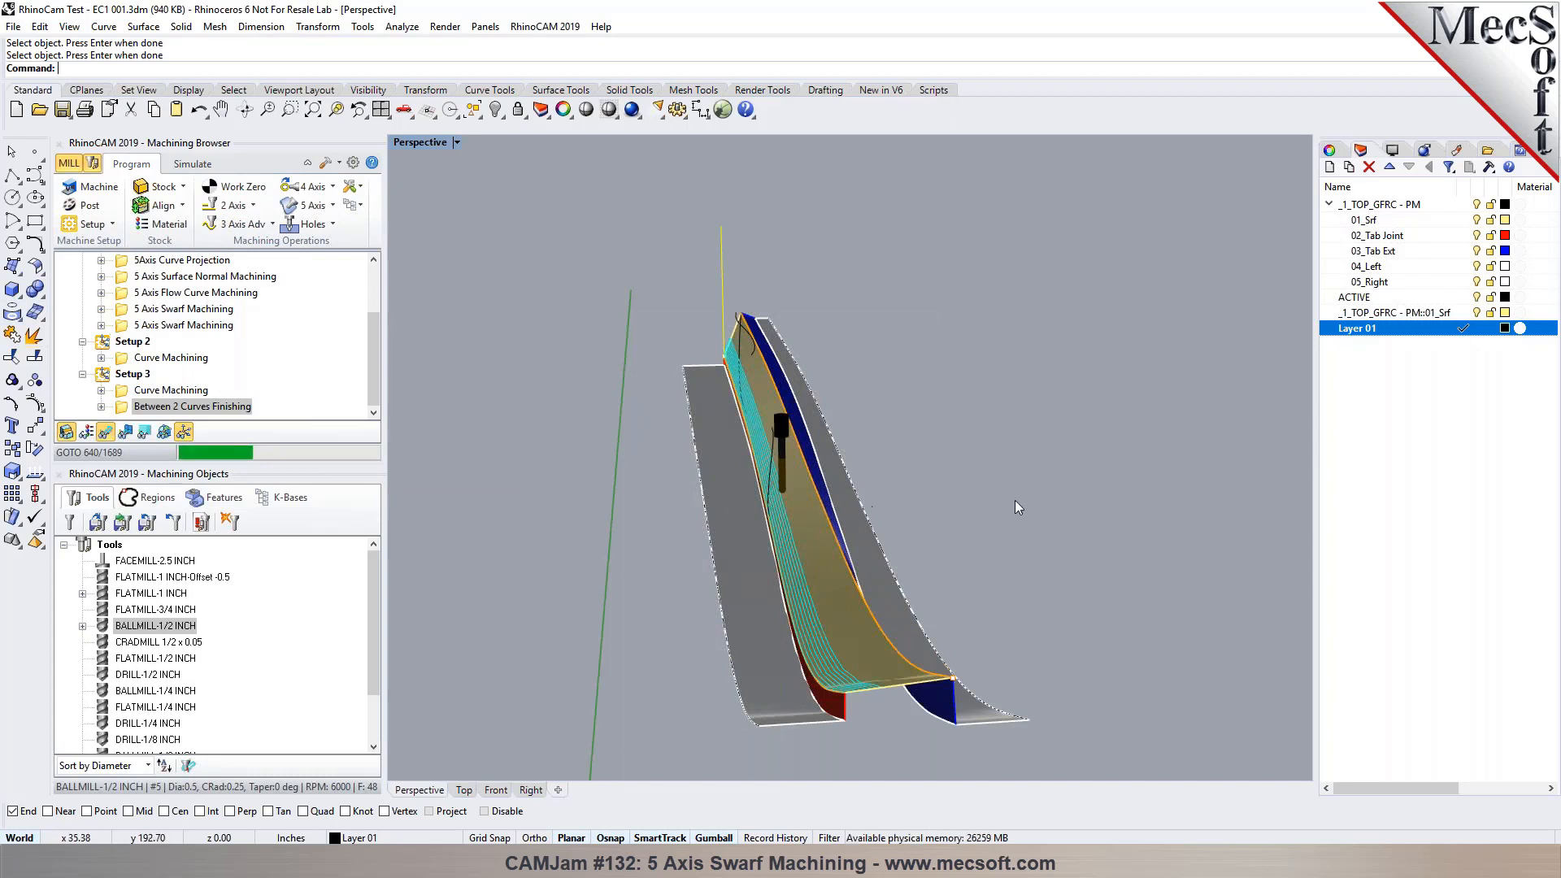
scroll(1014, 499, down, 4)
scroll(954, 529, up, 4)
right_drag(891, 505, 976, 481)
scroll(932, 489, down, 3)
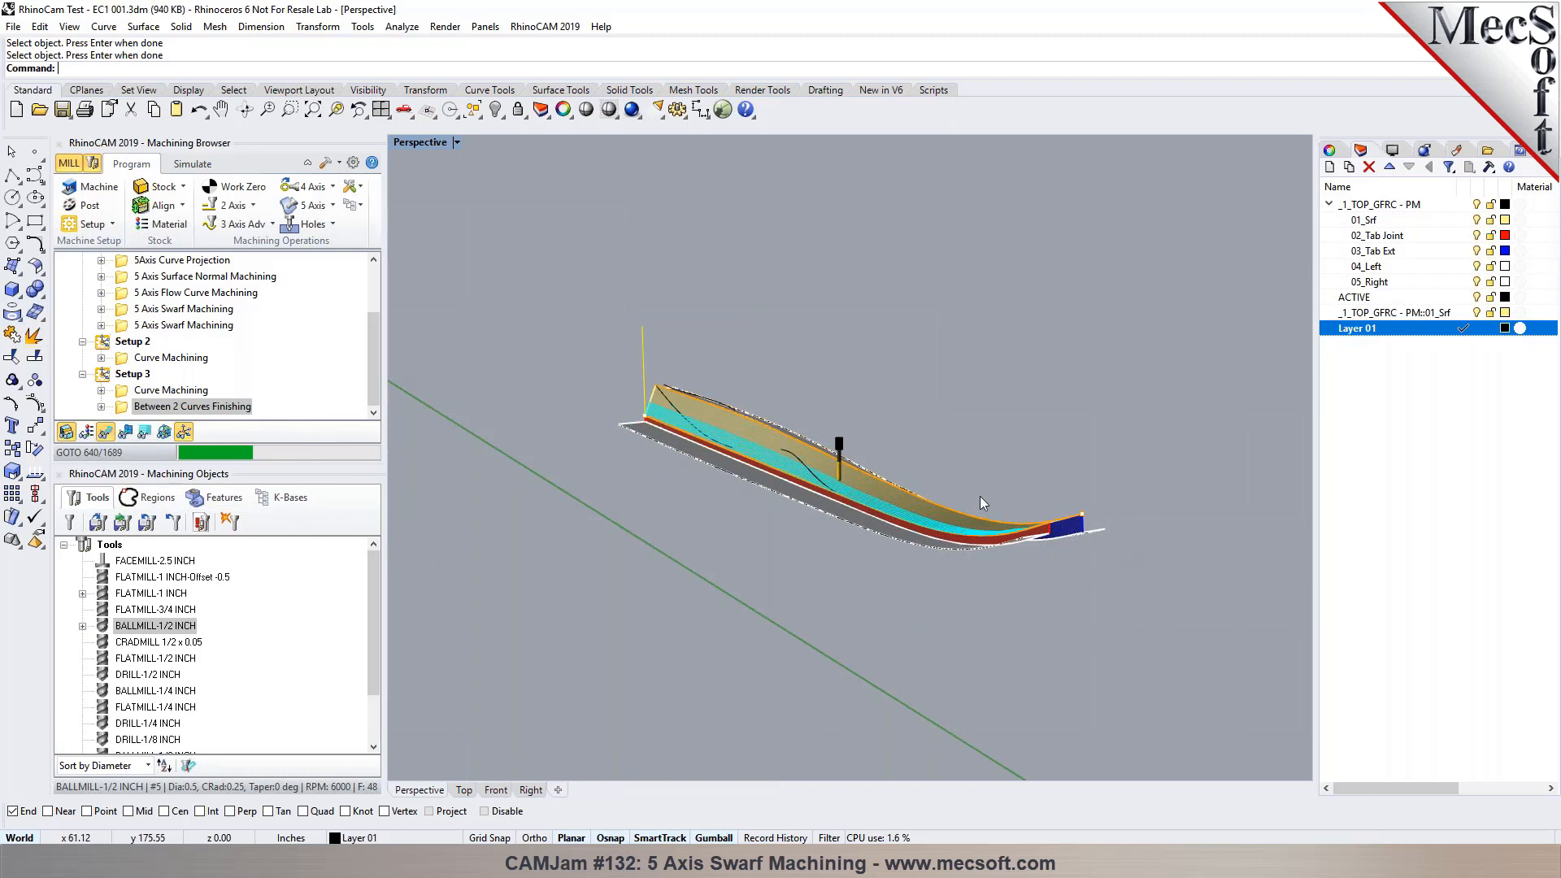
scroll(777, 487, up, 3)
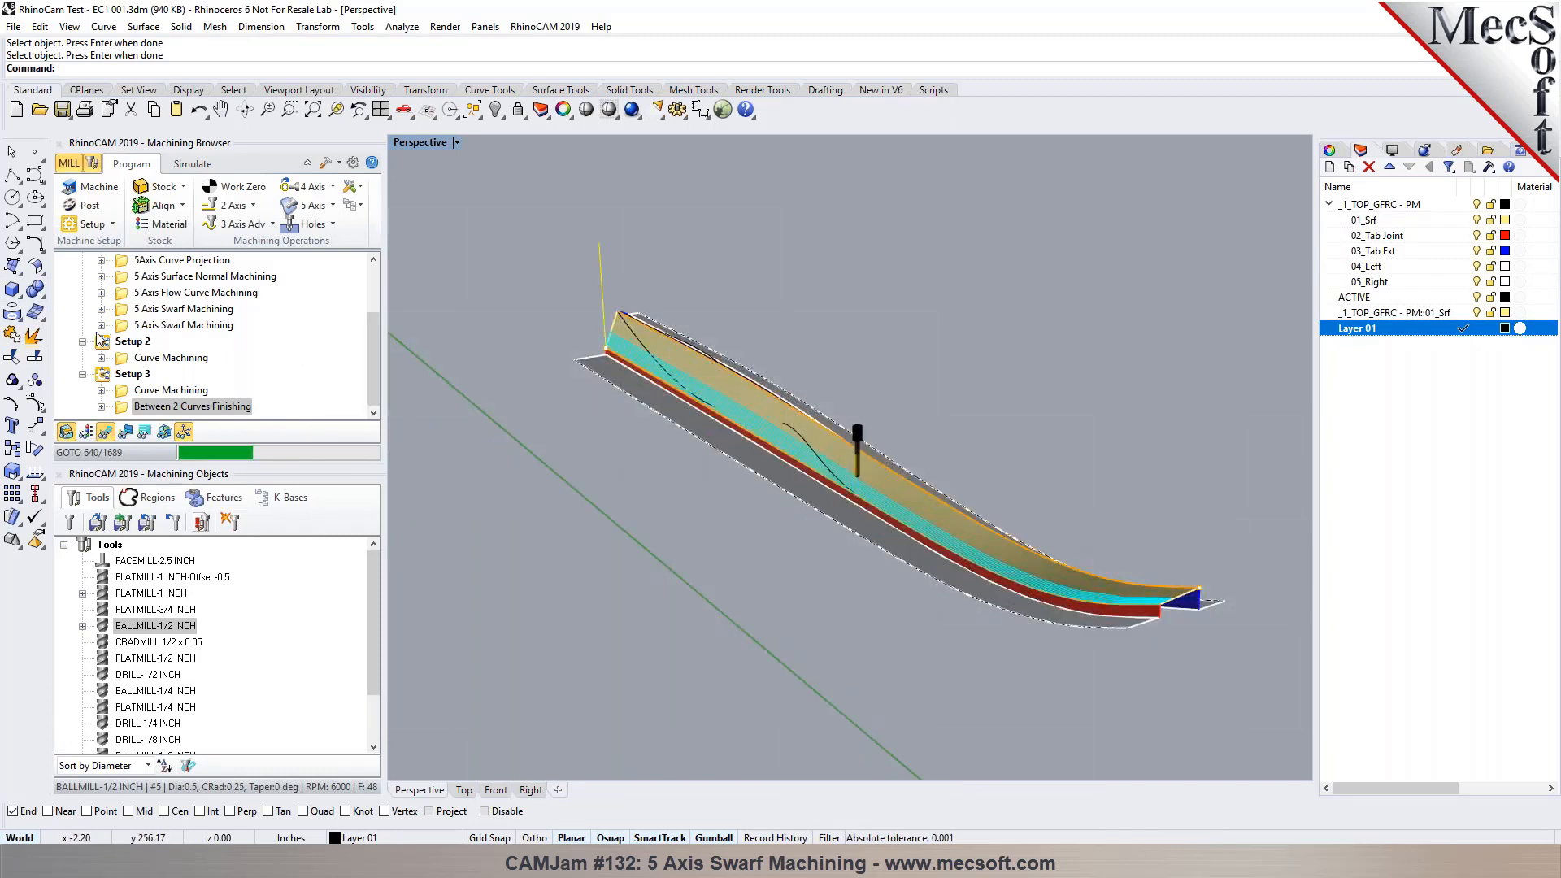
Step: Define a three-point construction plane on the tan surface, with origin at the lower far corner, X toward the opposite end and orientation through the upper corner
click(131, 374)
click(427, 111)
click(517, 68)
scroll(635, 358, up, 5)
click(739, 327)
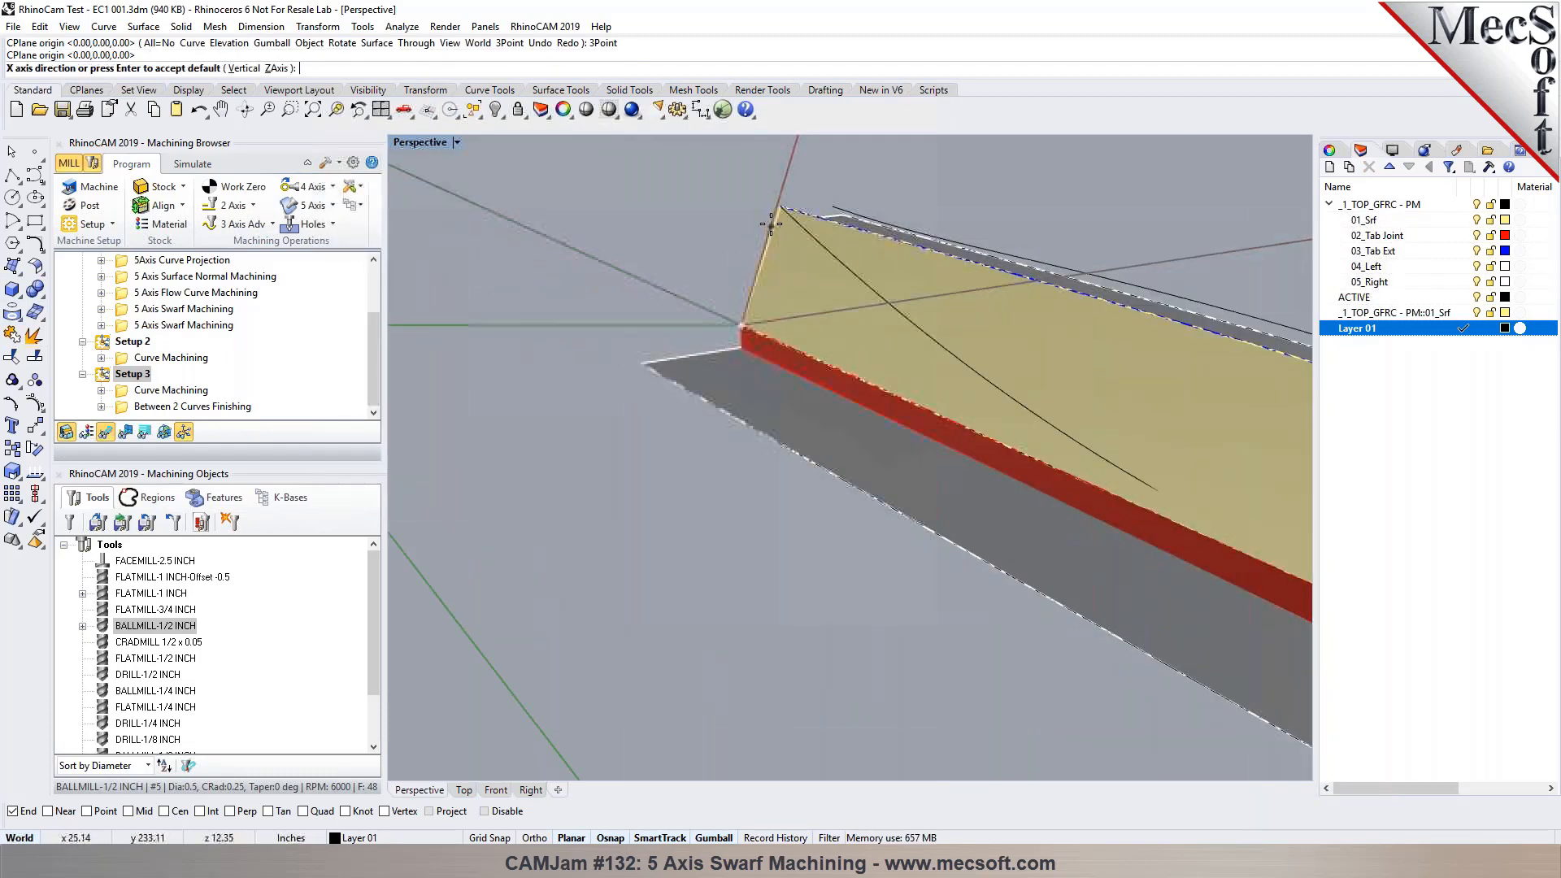
scroll(601, 326, down, 2)
scroll(602, 326, down, 3)
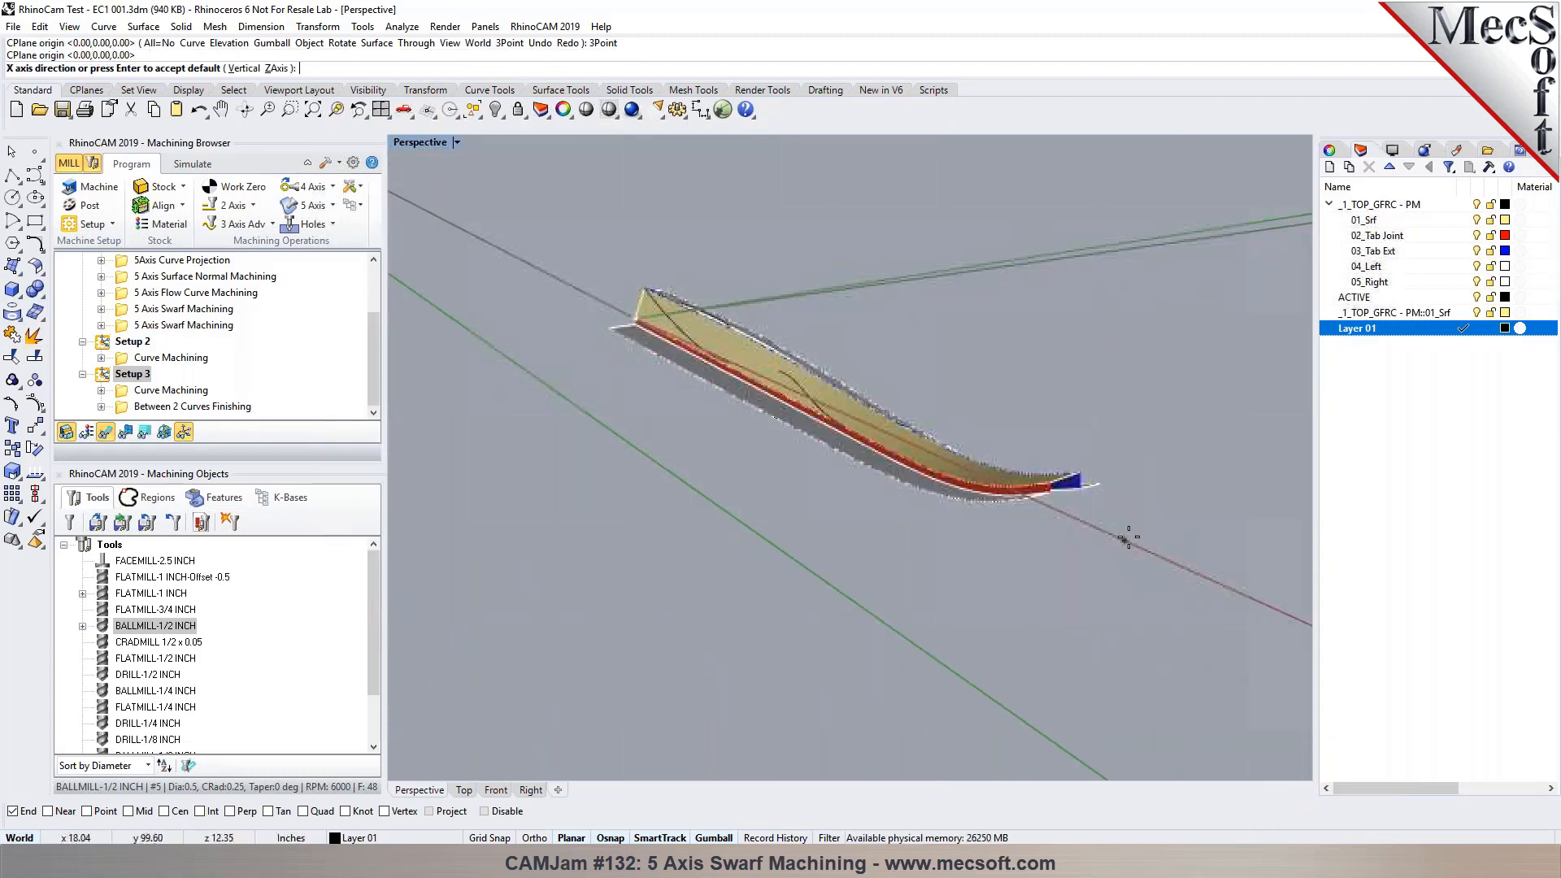
scroll(1008, 455, up, 4)
click(941, 431)
scroll(976, 431, down, 3)
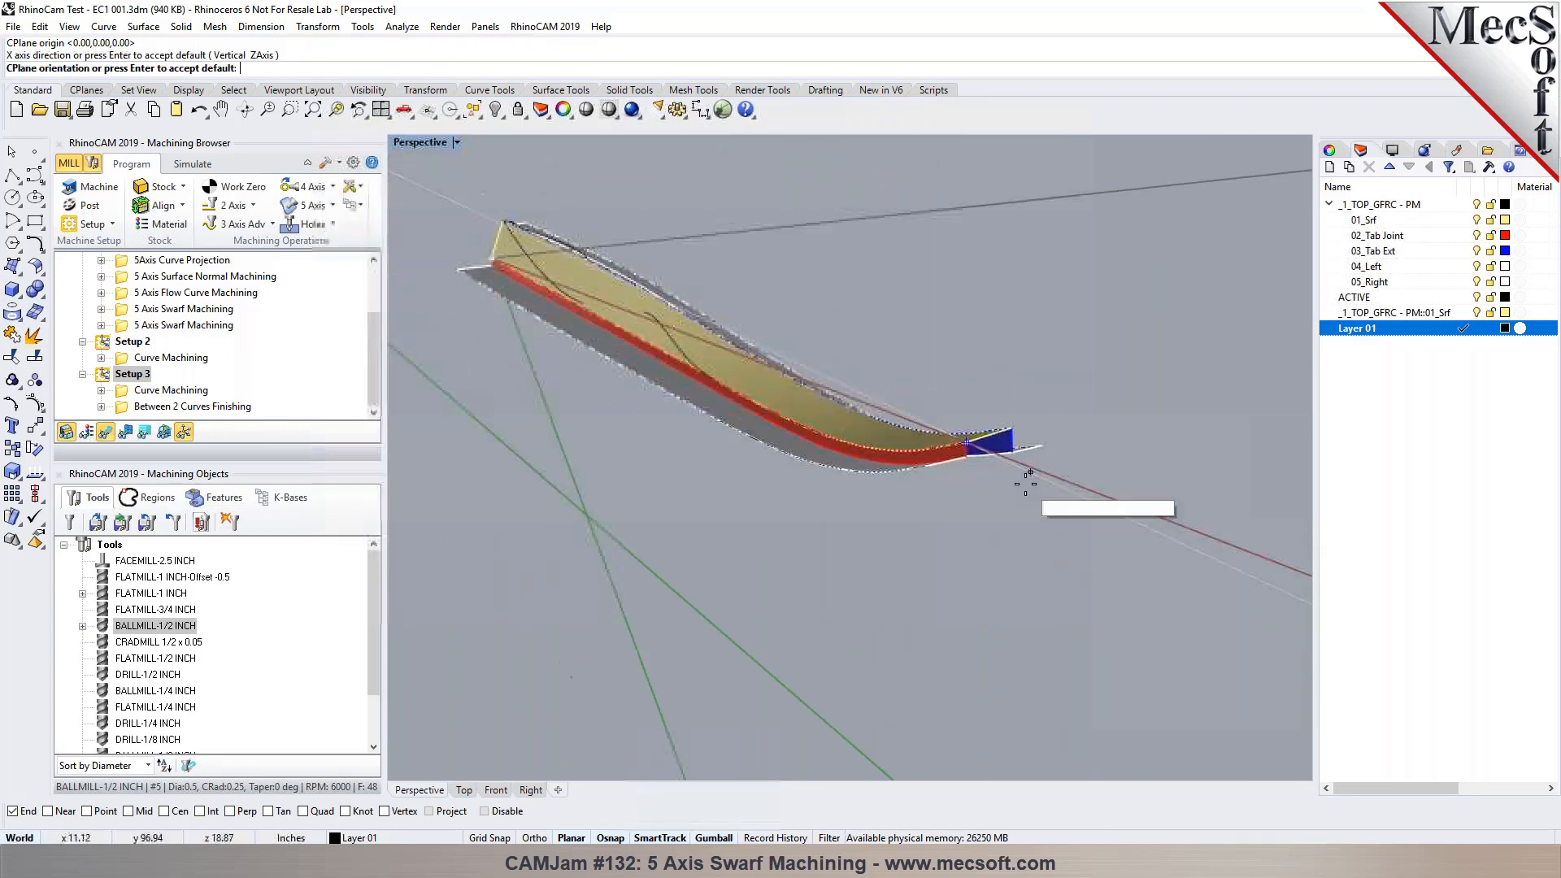
scroll(512, 224, up, 5)
click(504, 218)
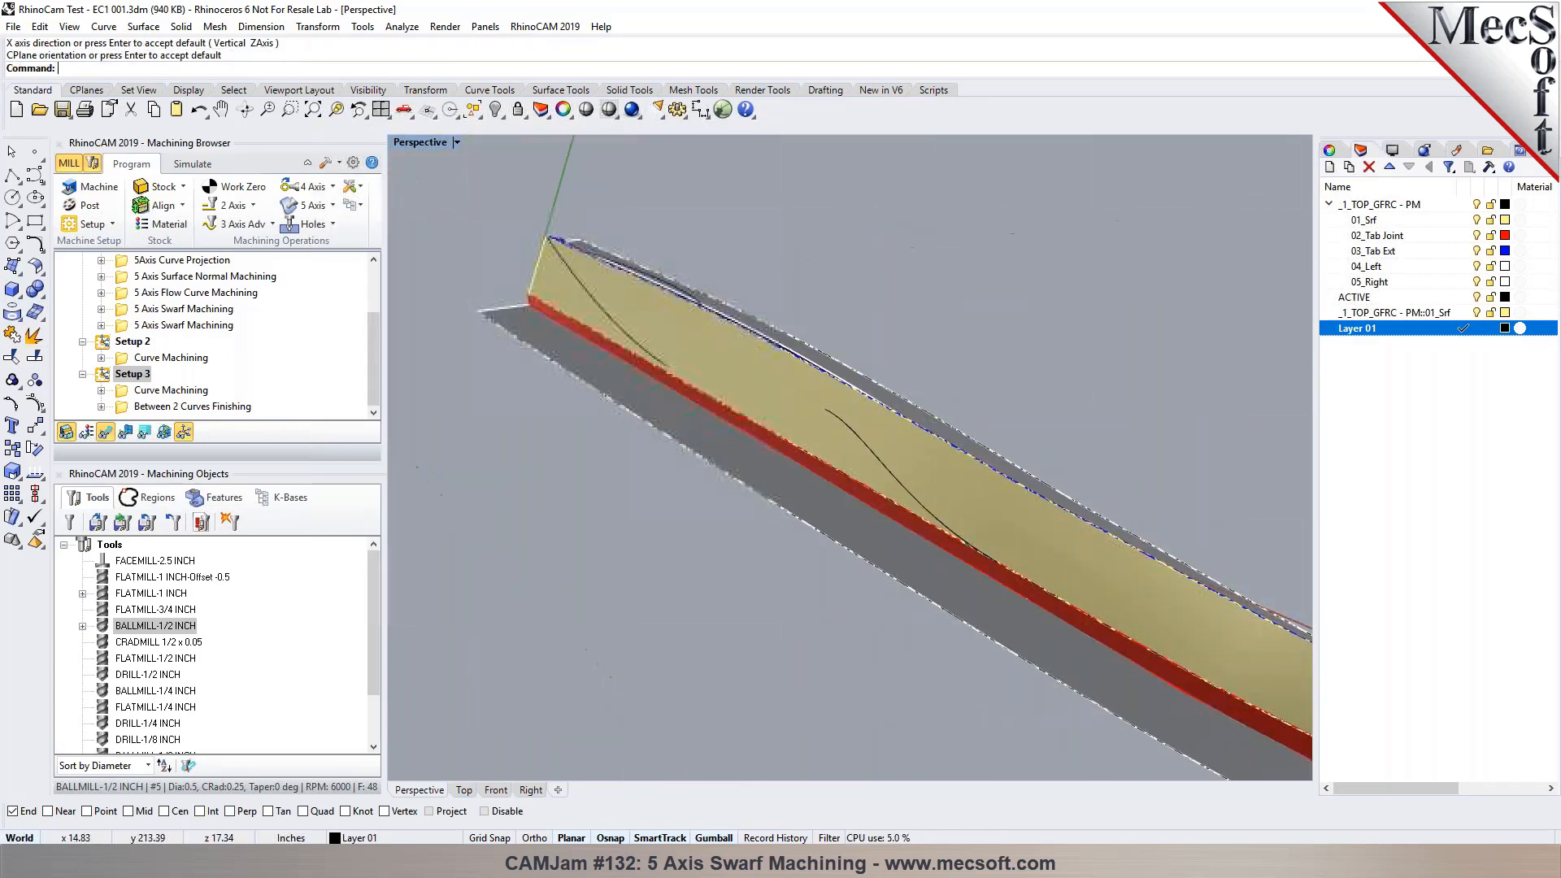
Step: Align Setup 3 to the active construction plane and regenerate its Curve Machining and Between 2 Curves Finishing operations
double_click(108, 378)
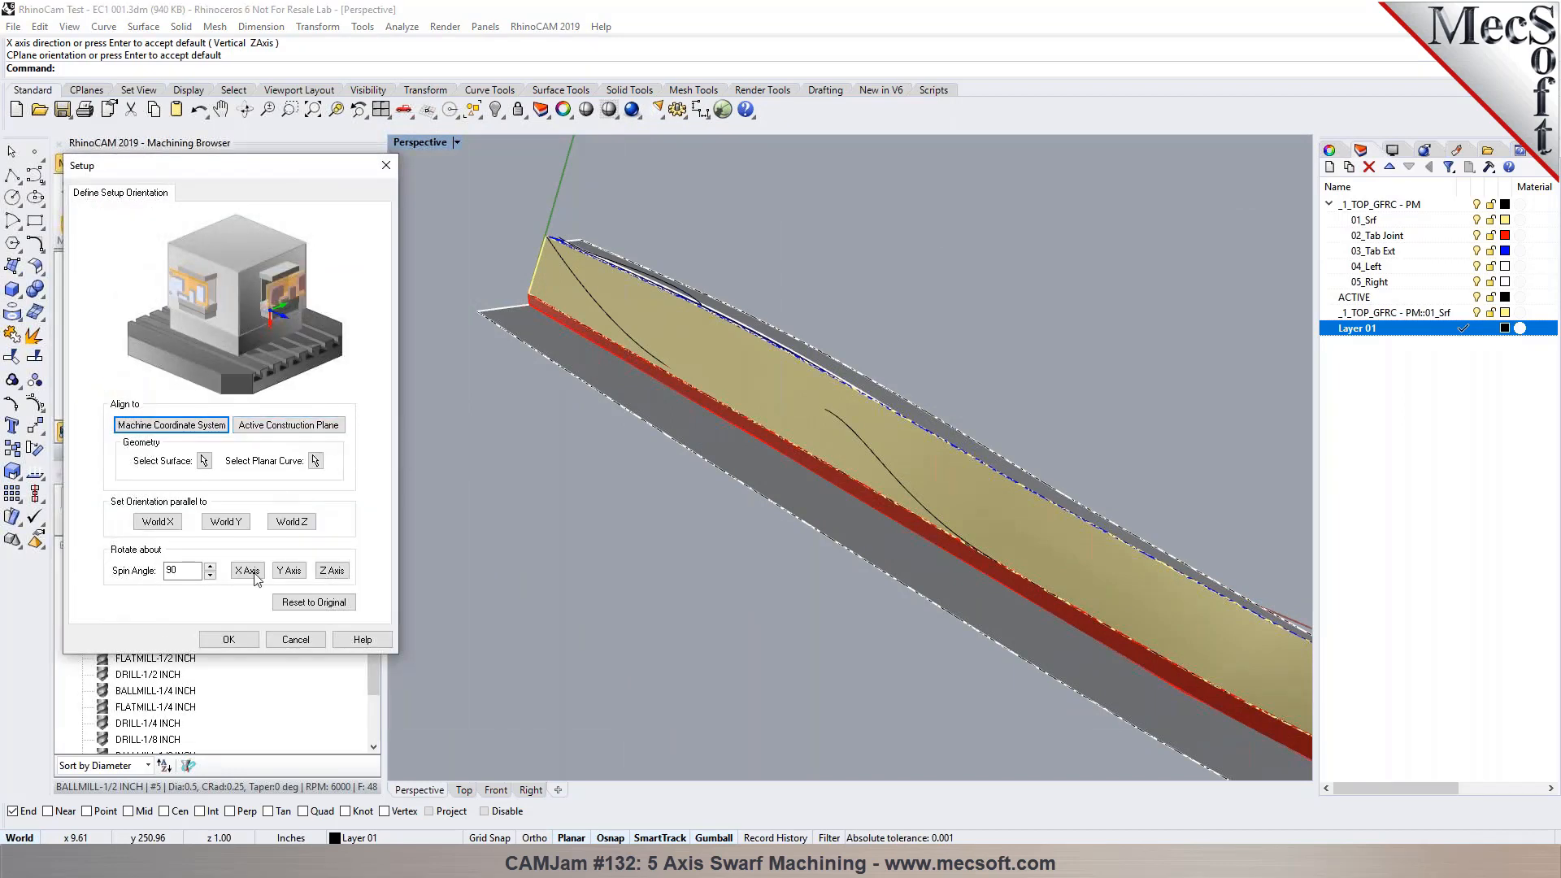
click(229, 639)
click(159, 393)
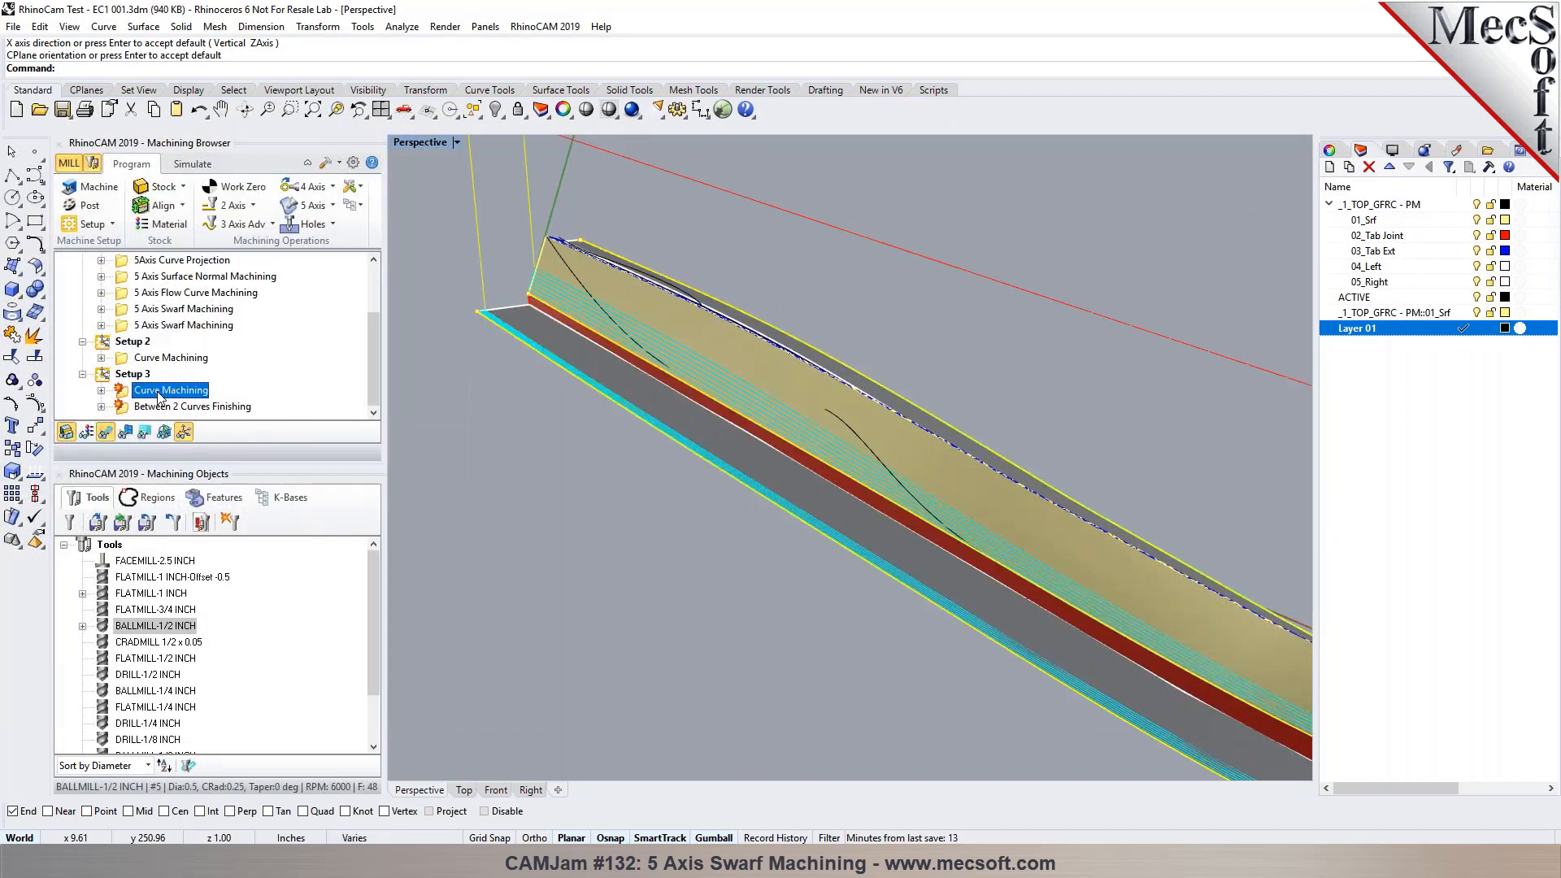
right_click(165, 394)
click(203, 412)
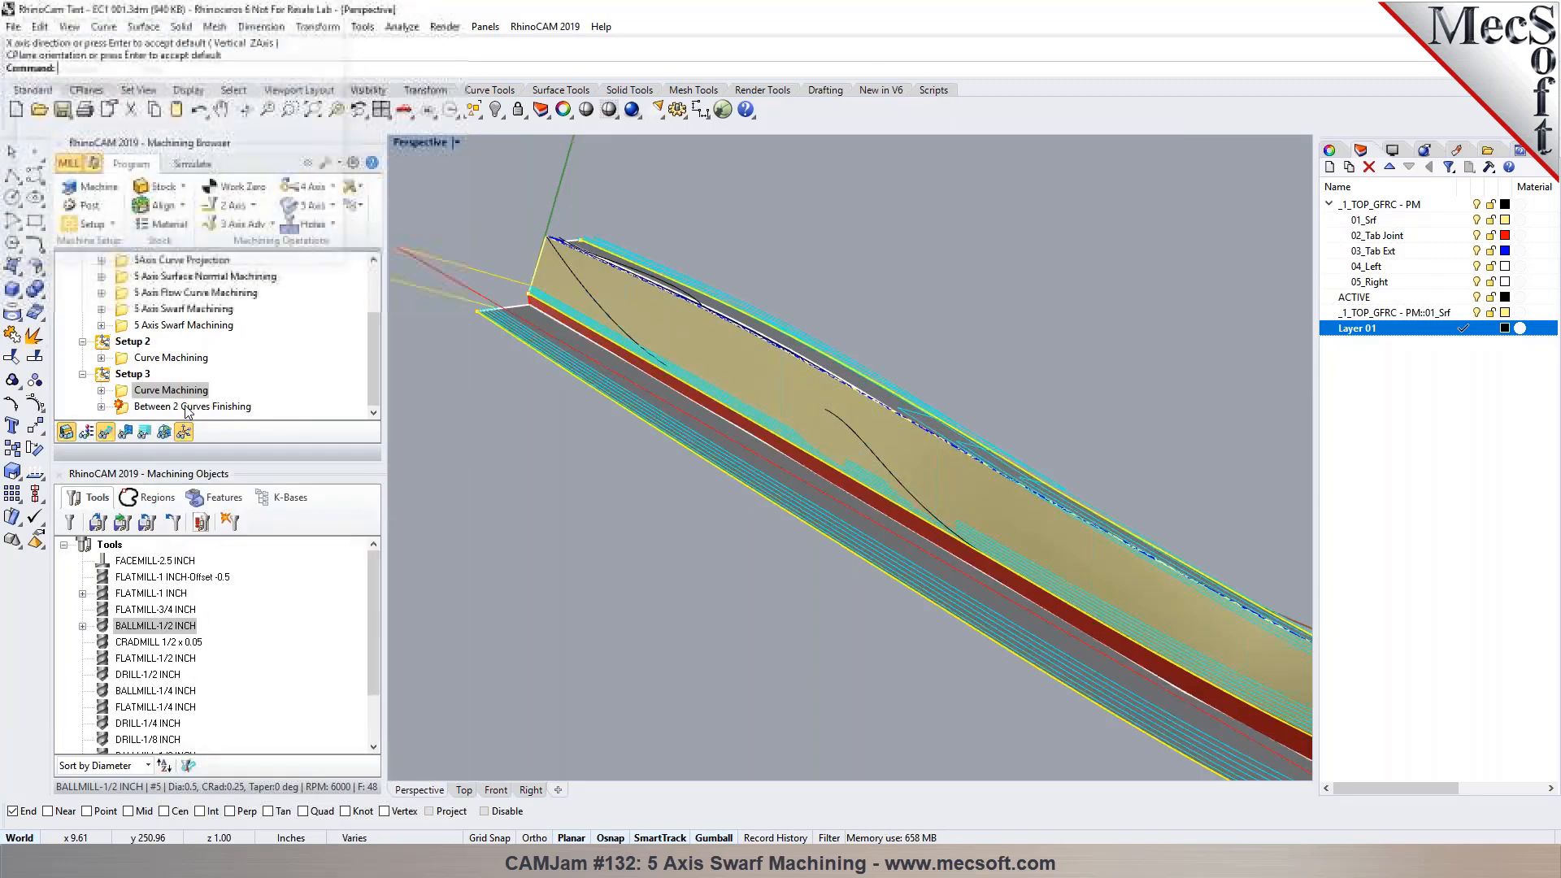
scroll(597, 412, down, 5)
click(210, 411)
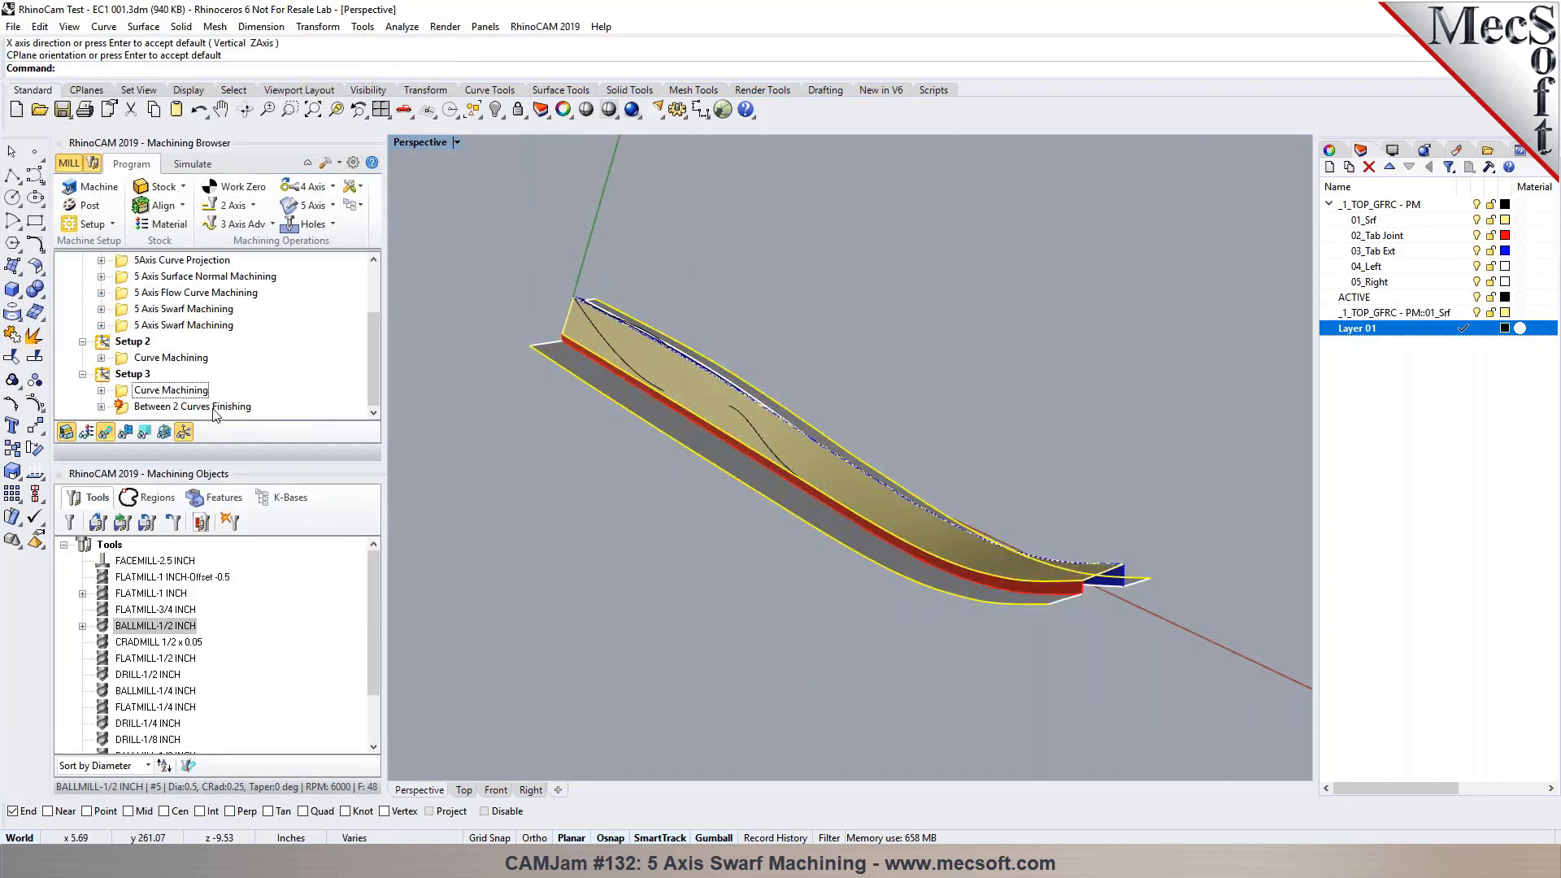
right_click(213, 415)
click(240, 424)
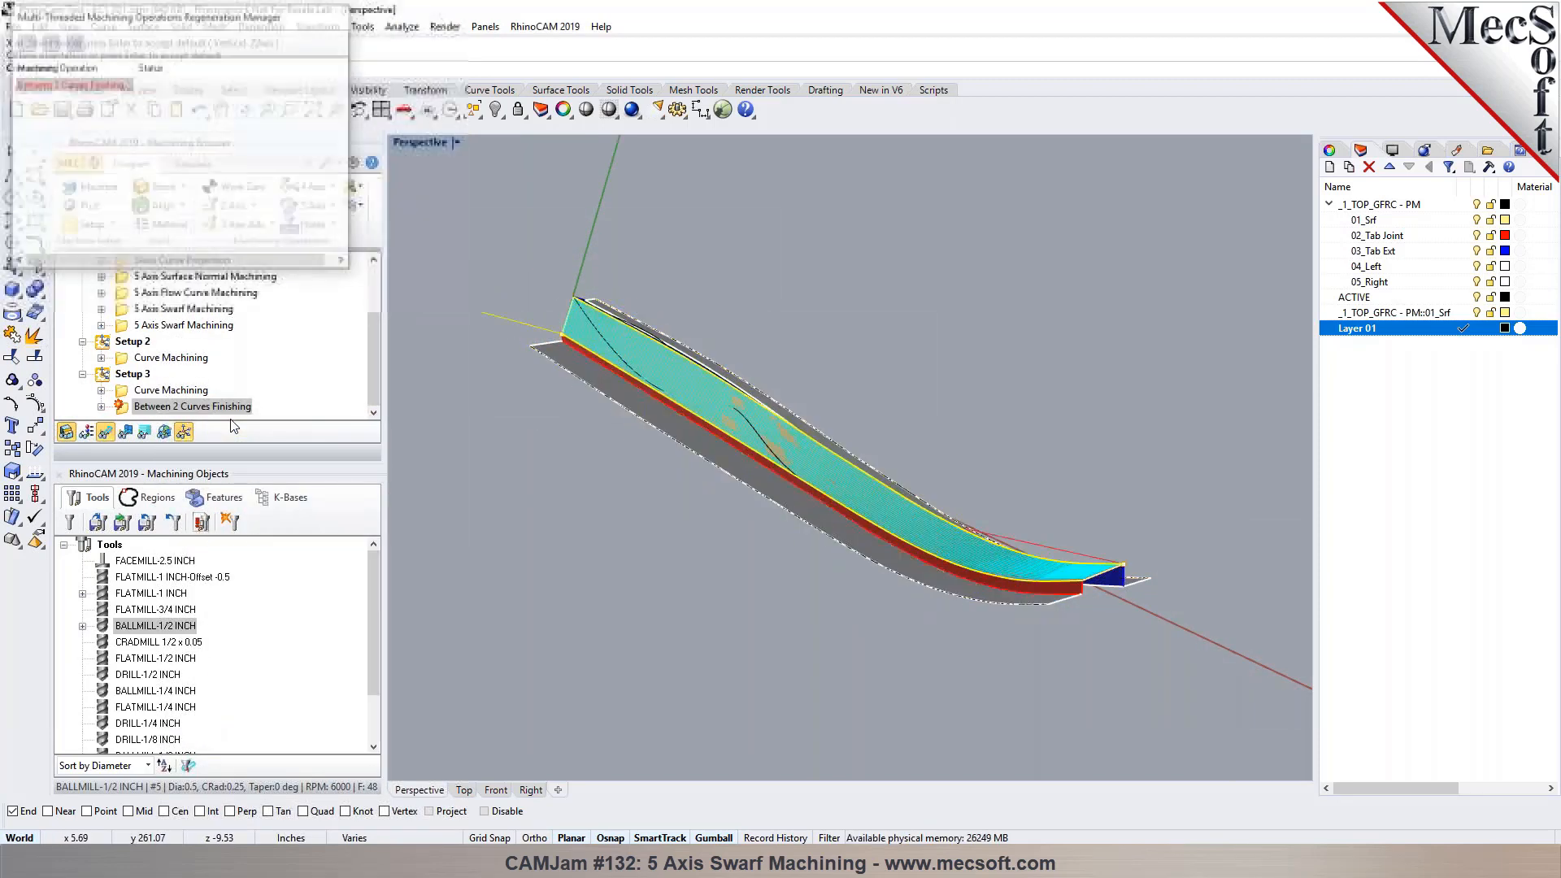
Step: Simulate the regenerated between-curves finishing toolpath, pause it, and inspect the tilted ball mill against the tan surface in several views
click(192, 163)
click(194, 206)
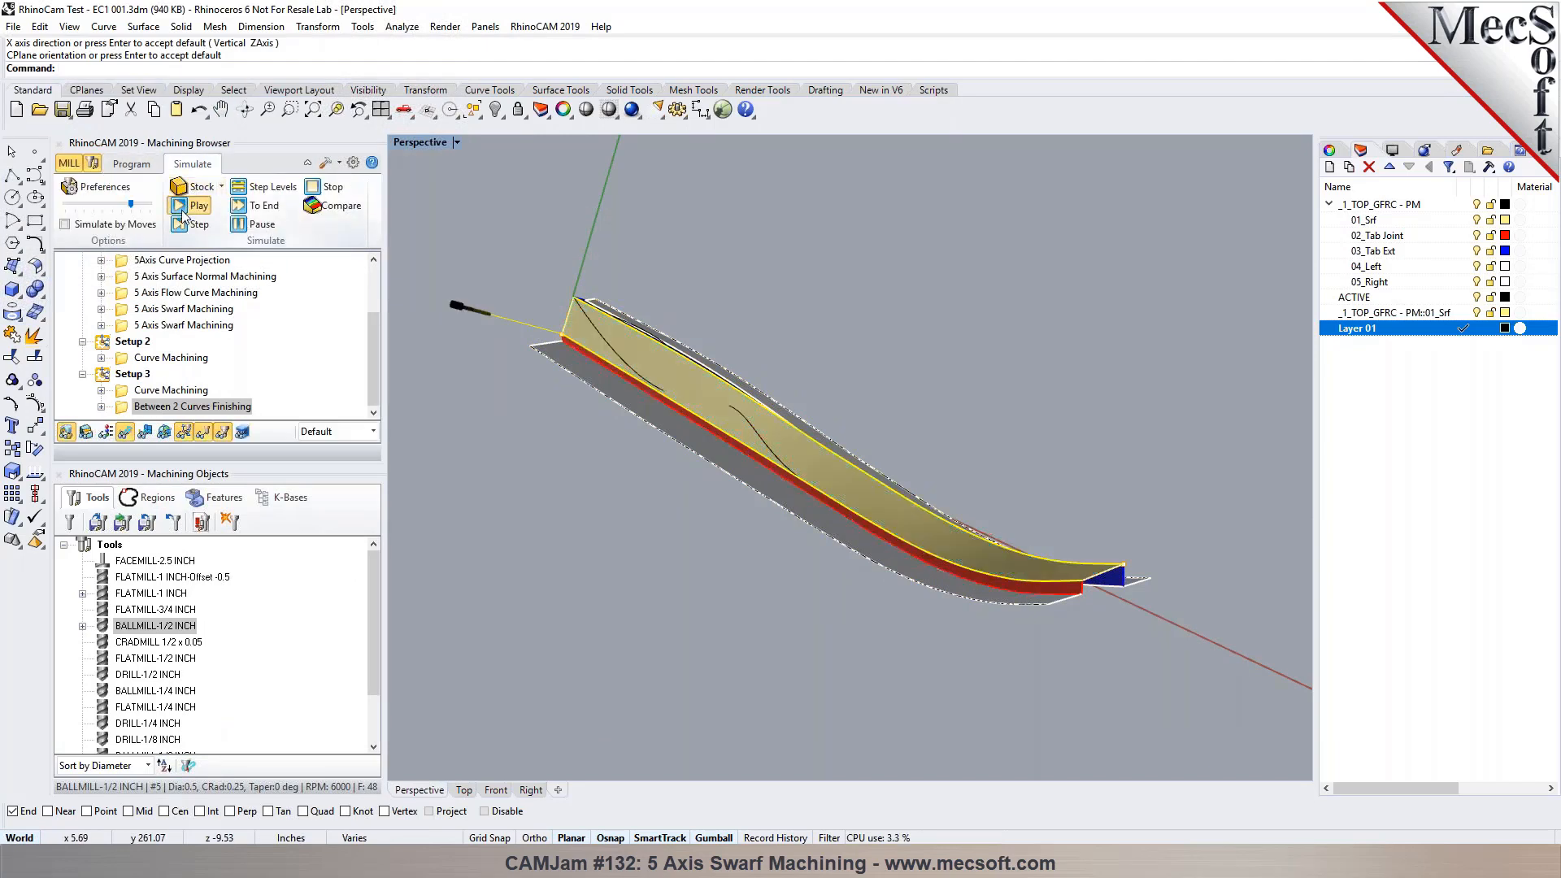
right_drag(667, 593, 561, 581)
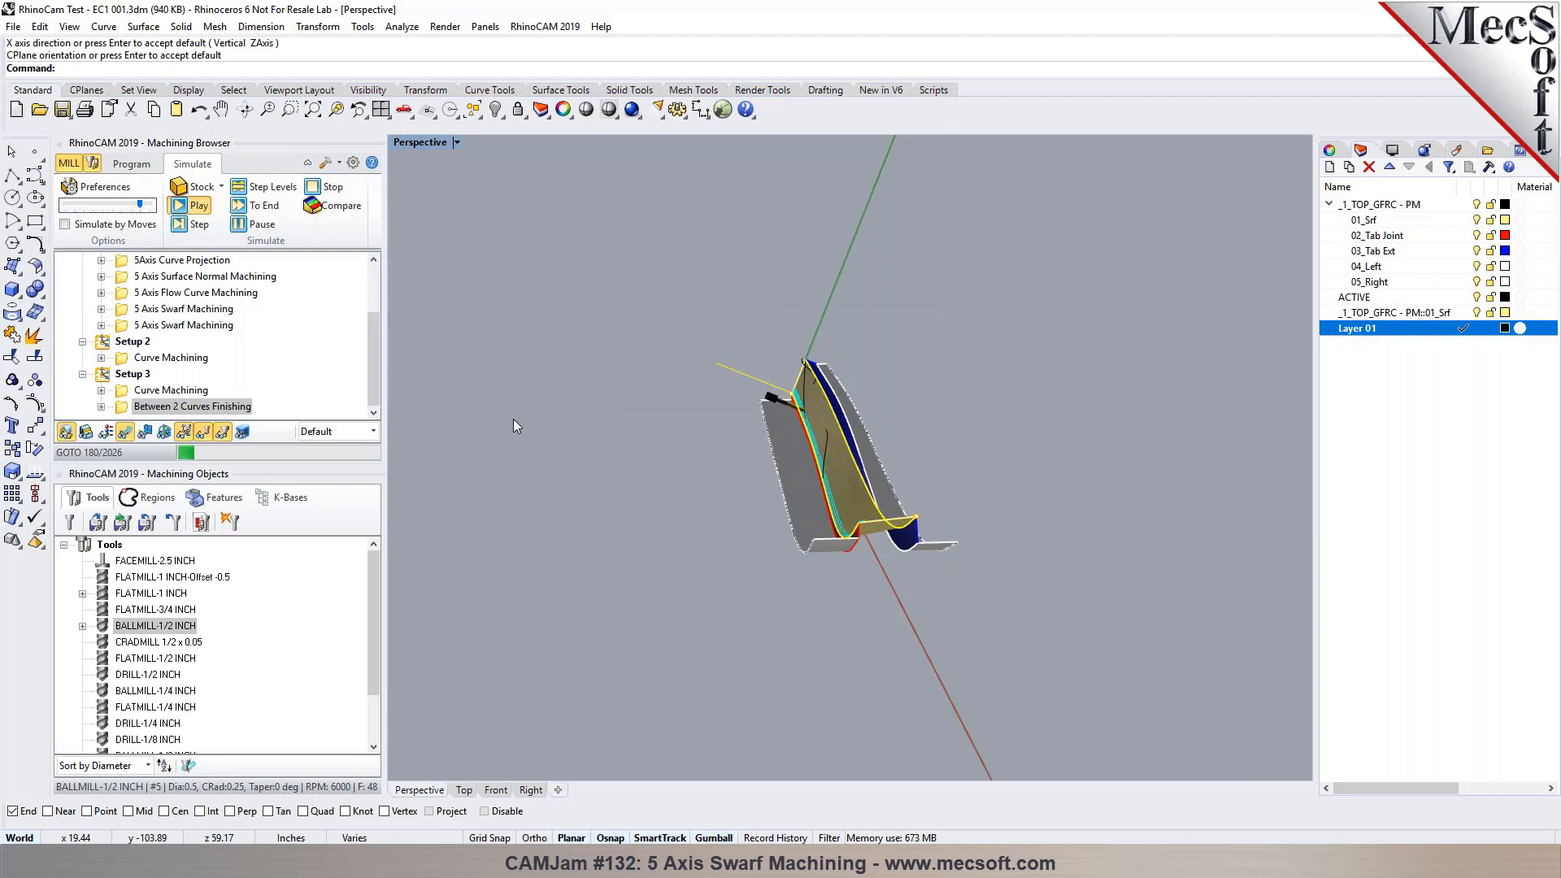
click(261, 226)
click(139, 166)
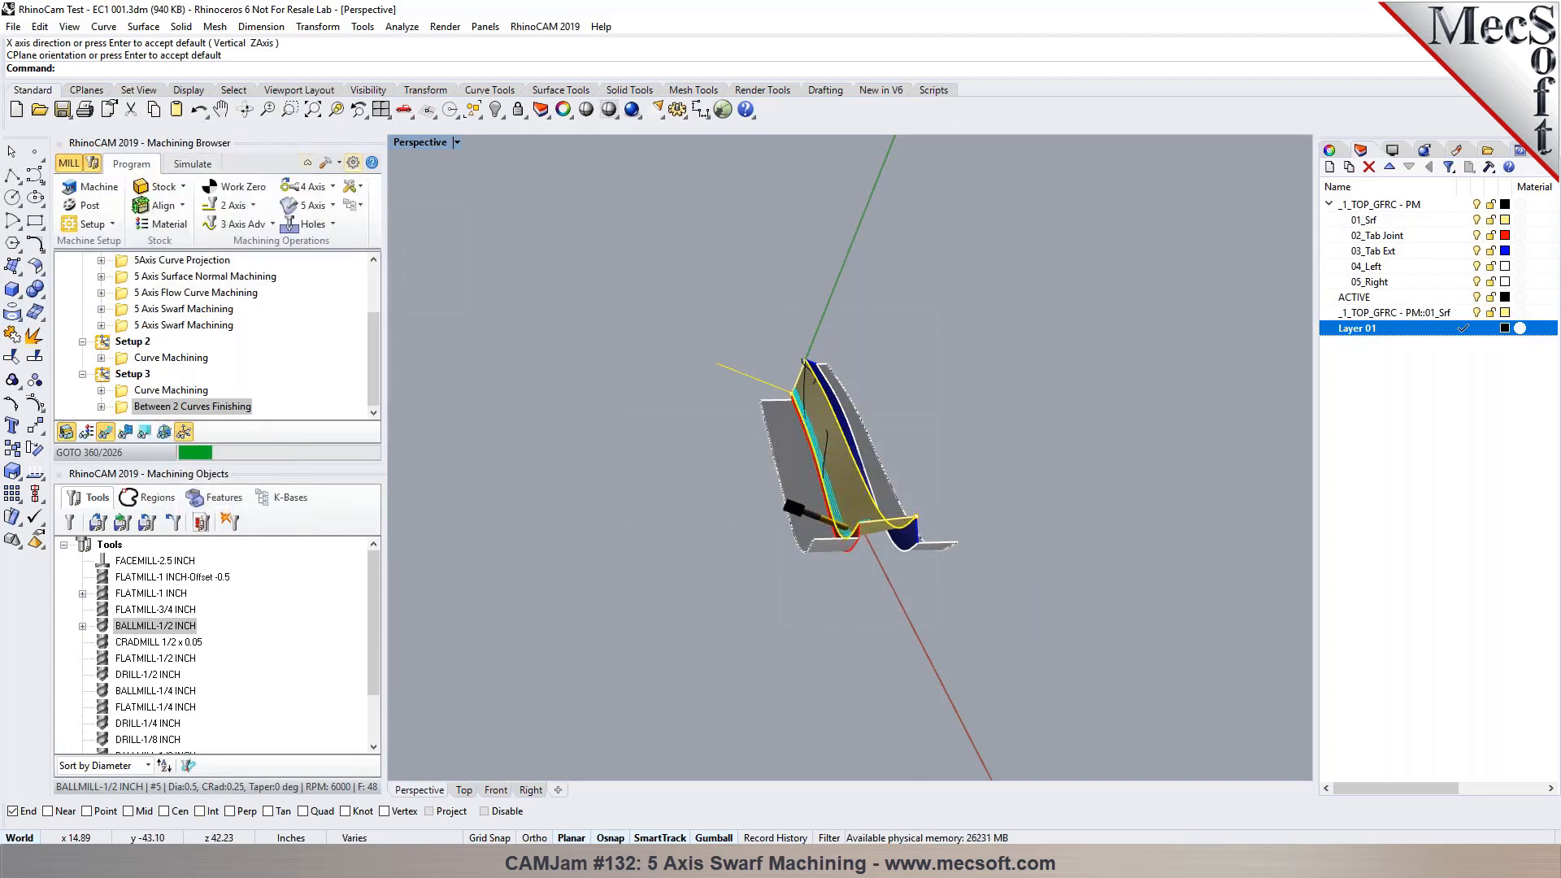
click(381, 109)
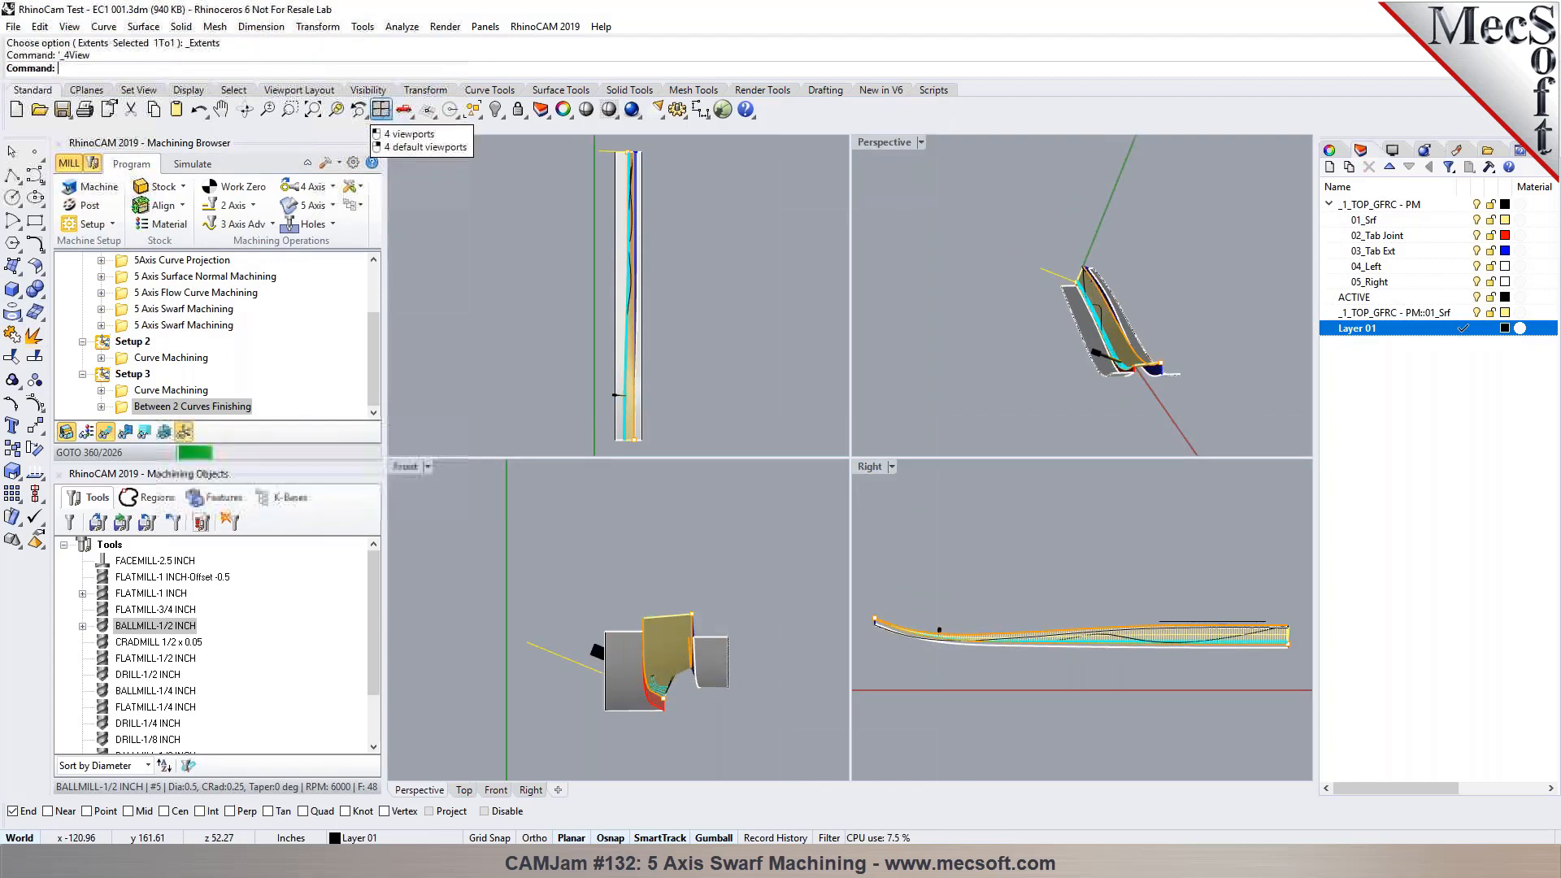
double_click(890, 143)
right_drag(753, 322, 887, 329)
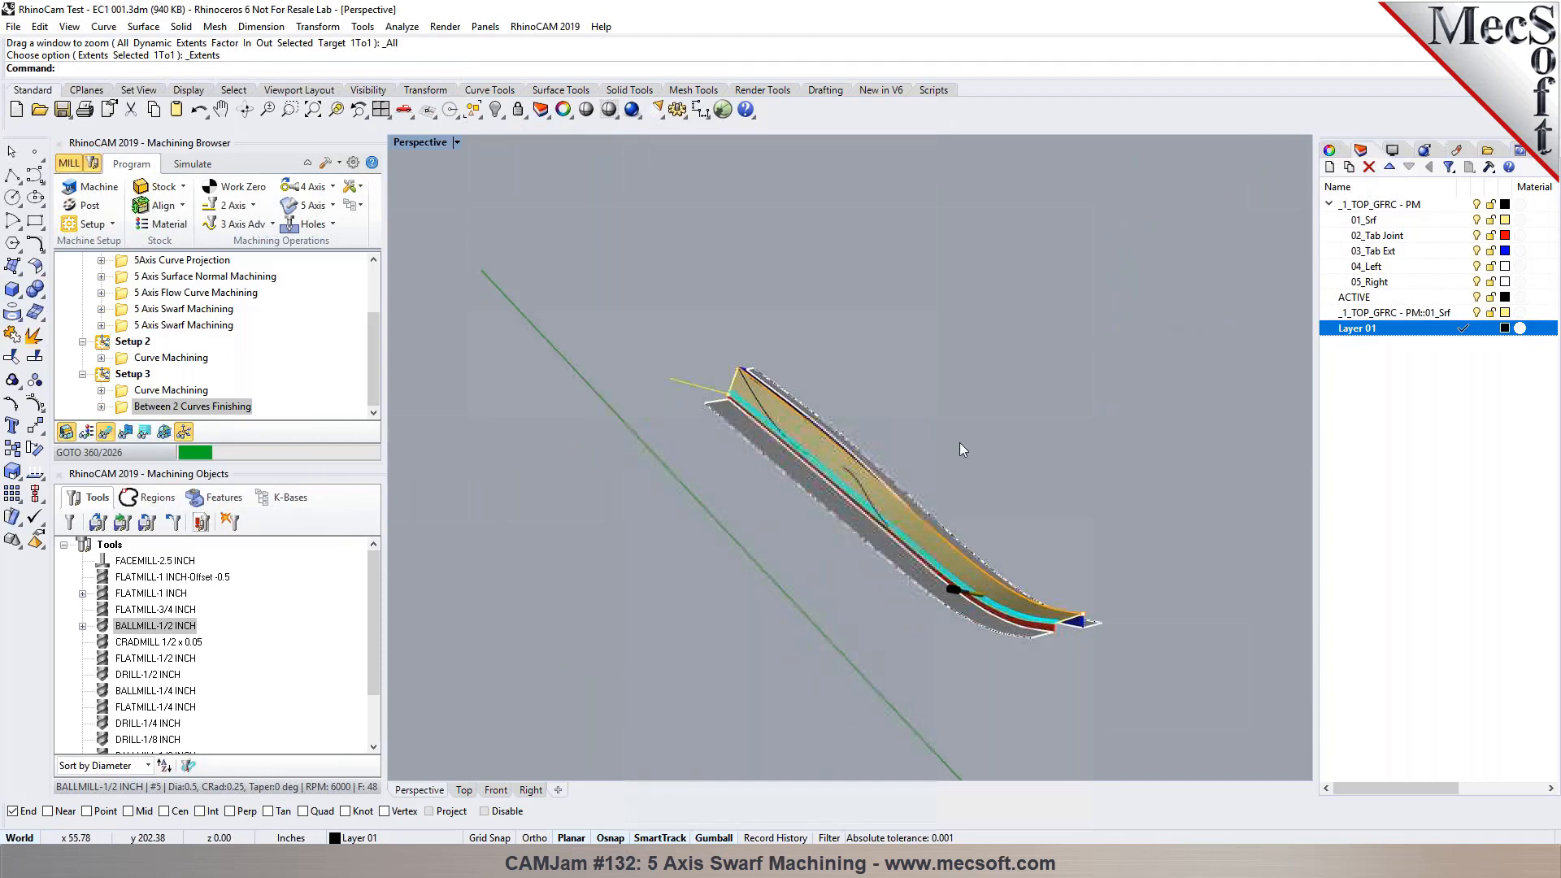
scroll(959, 442, up, 3)
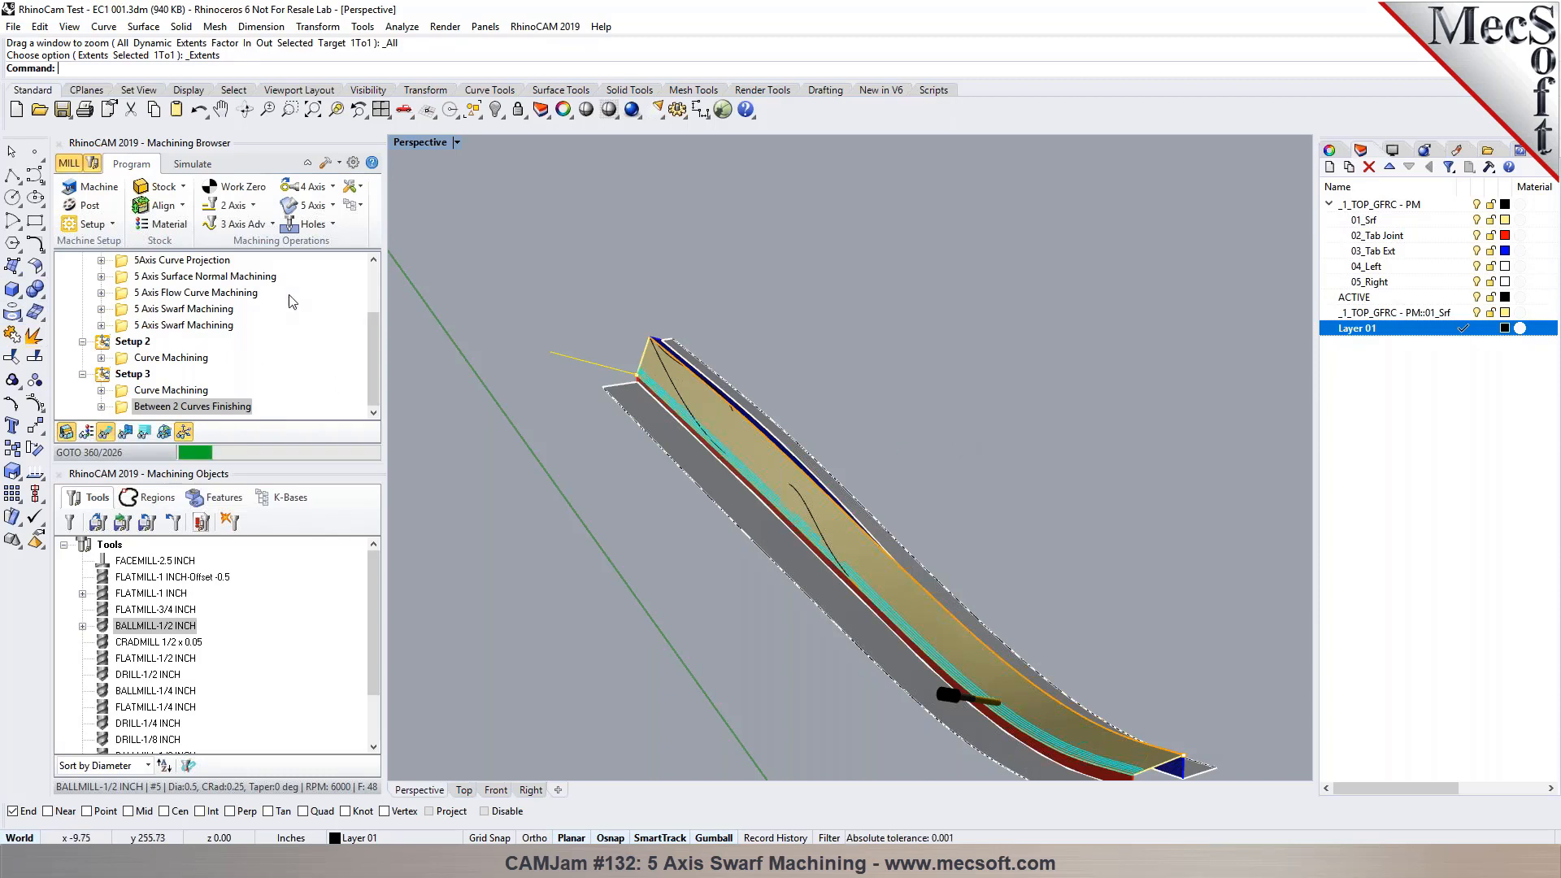
Step: Save Setup 3 as the knowledge base file RhinoCam Test - EC1 001.vkb and show the knowledge base list
click(374, 295)
mouse_move(374, 294)
mouse_down()
mouse_move(364, 351)
mouse_move(371, 288)
mouse_up()
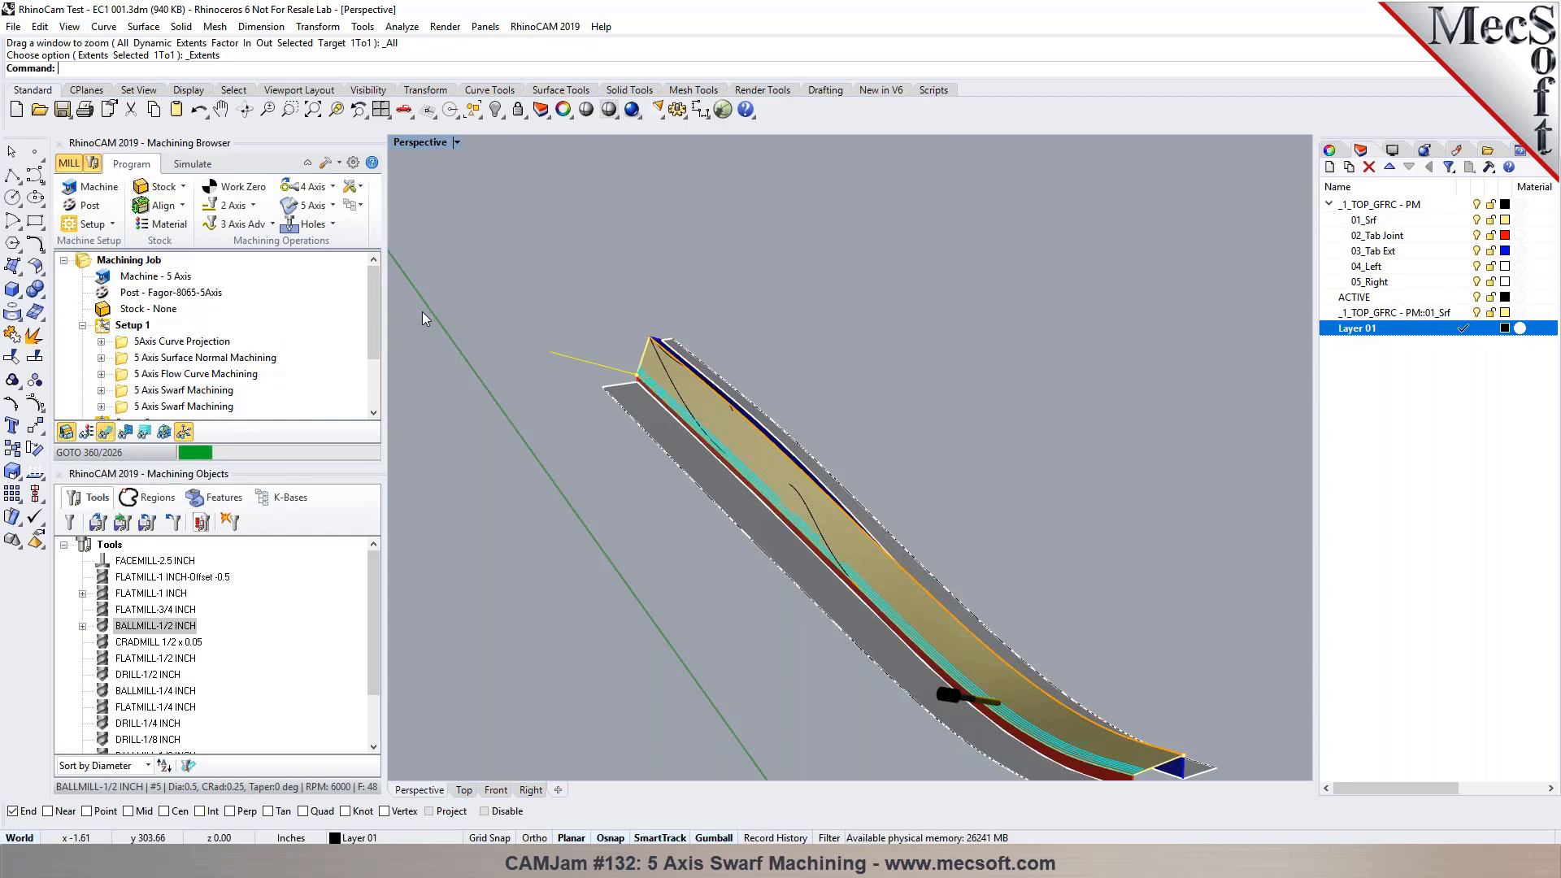
drag(374, 330, 363, 374)
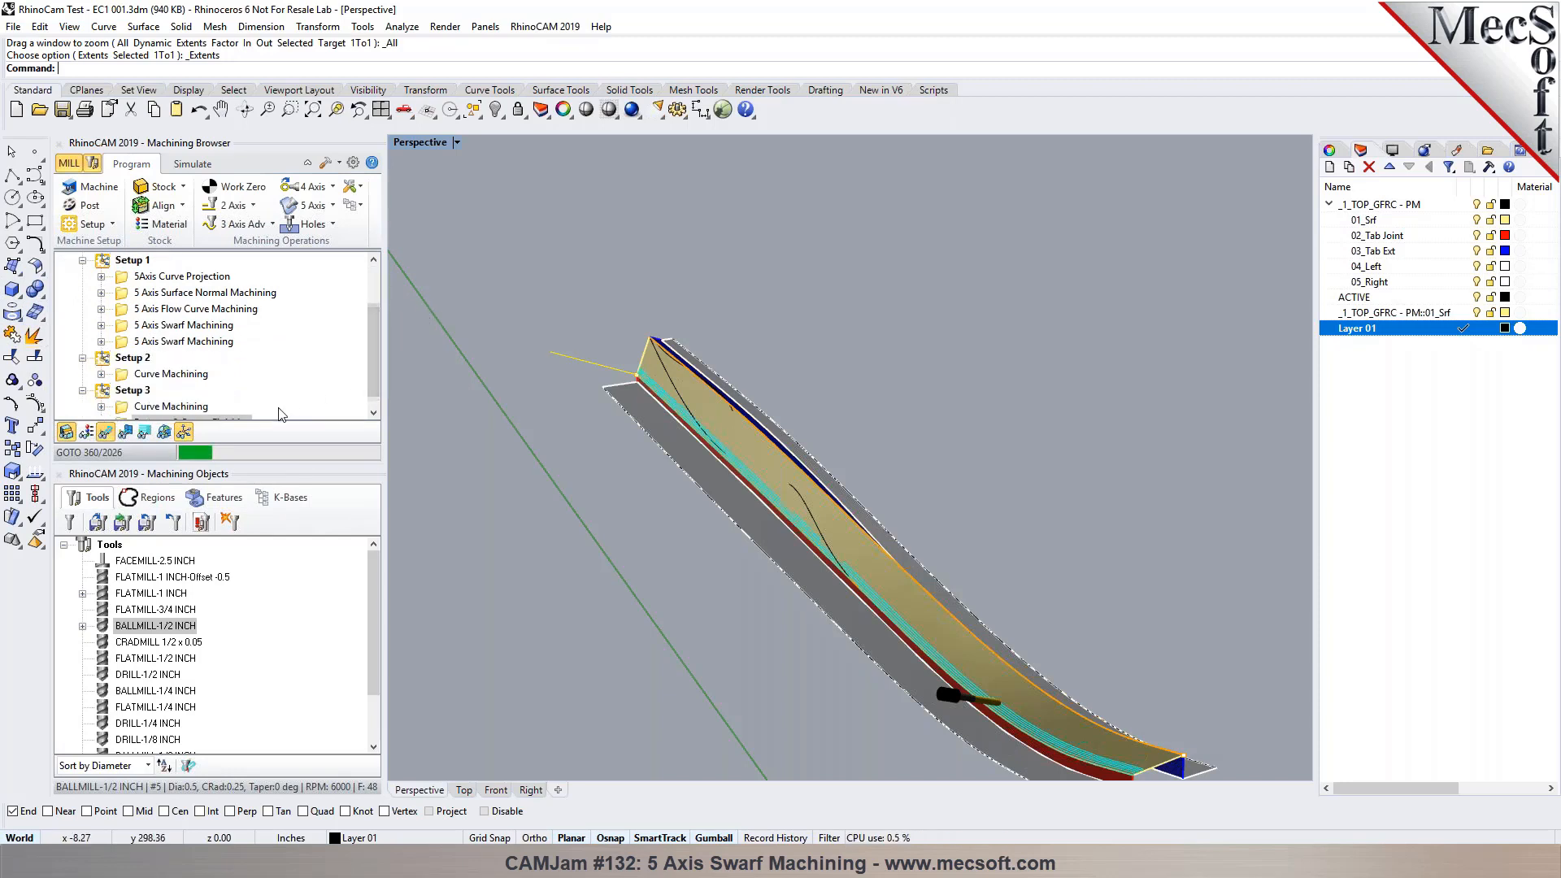
scroll(275, 409, down, 1)
right_click(128, 375)
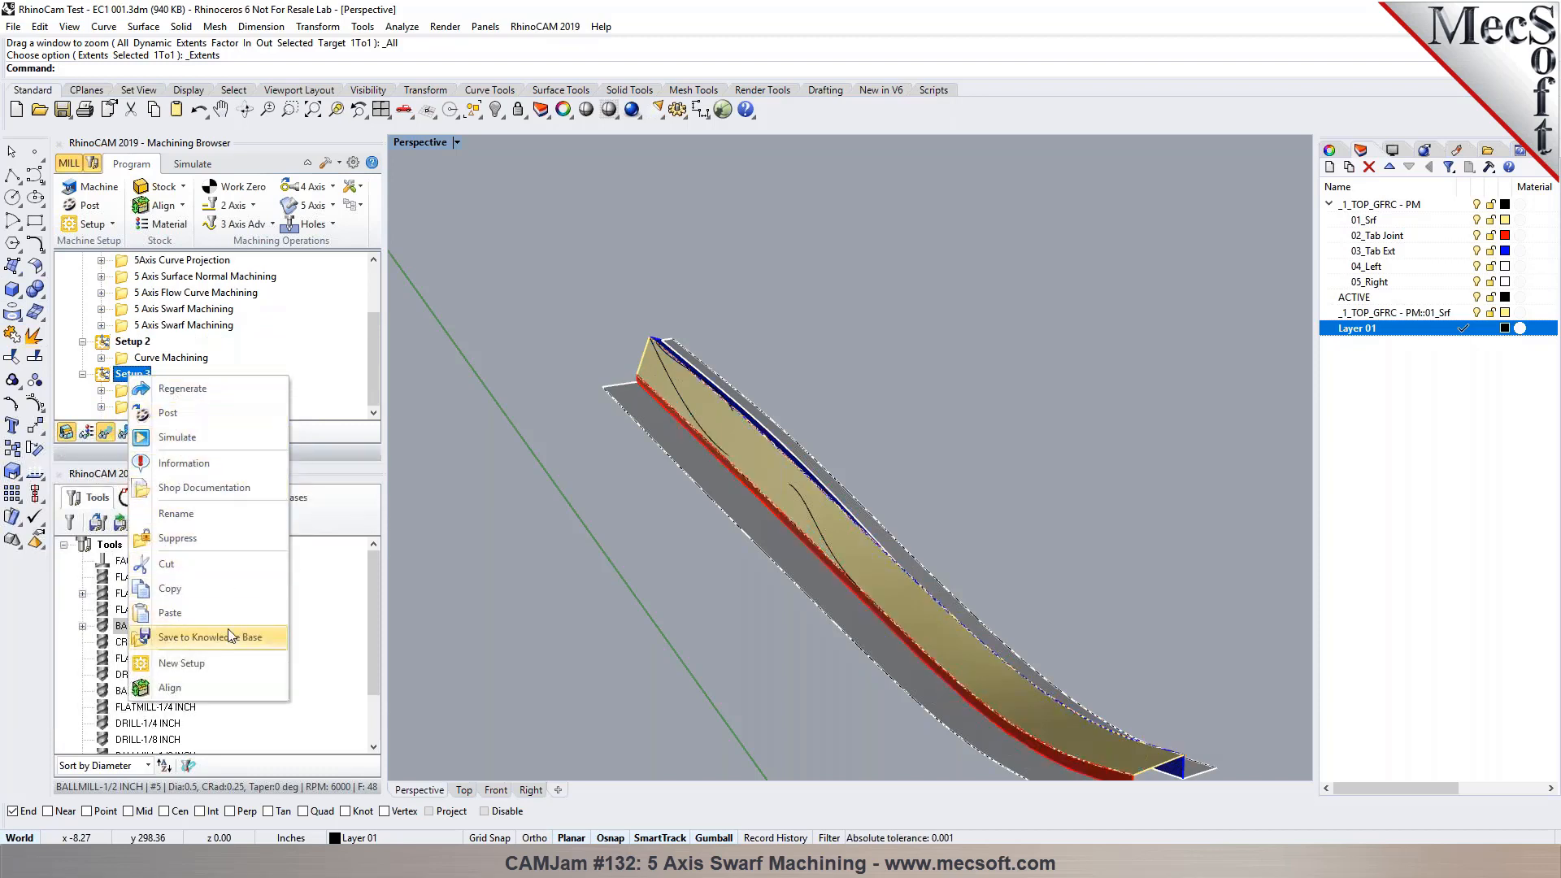
click(231, 643)
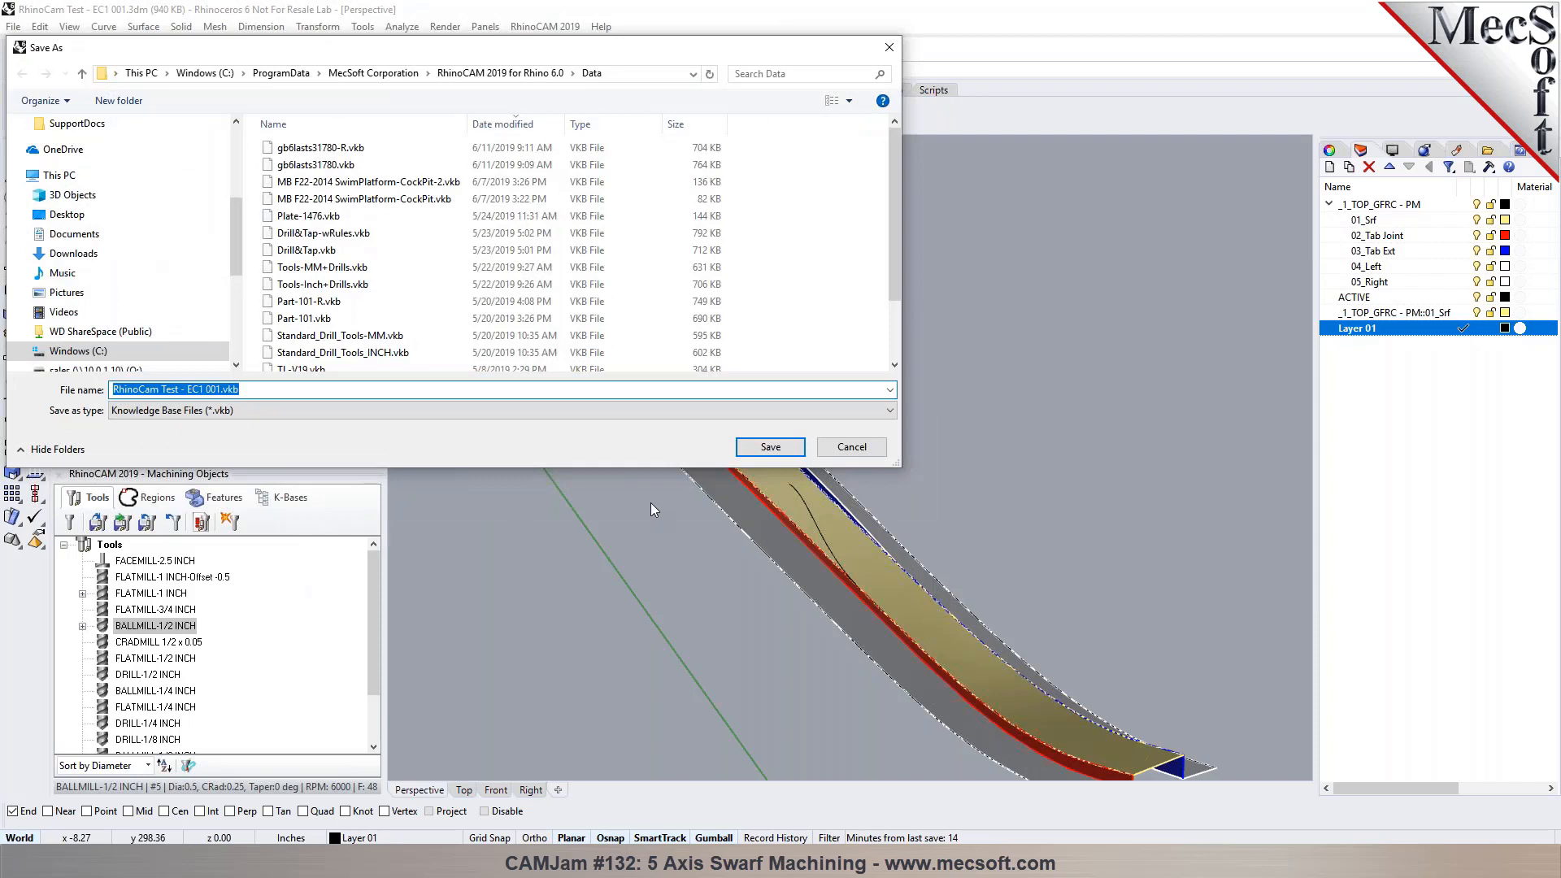
click(769, 447)
click(285, 497)
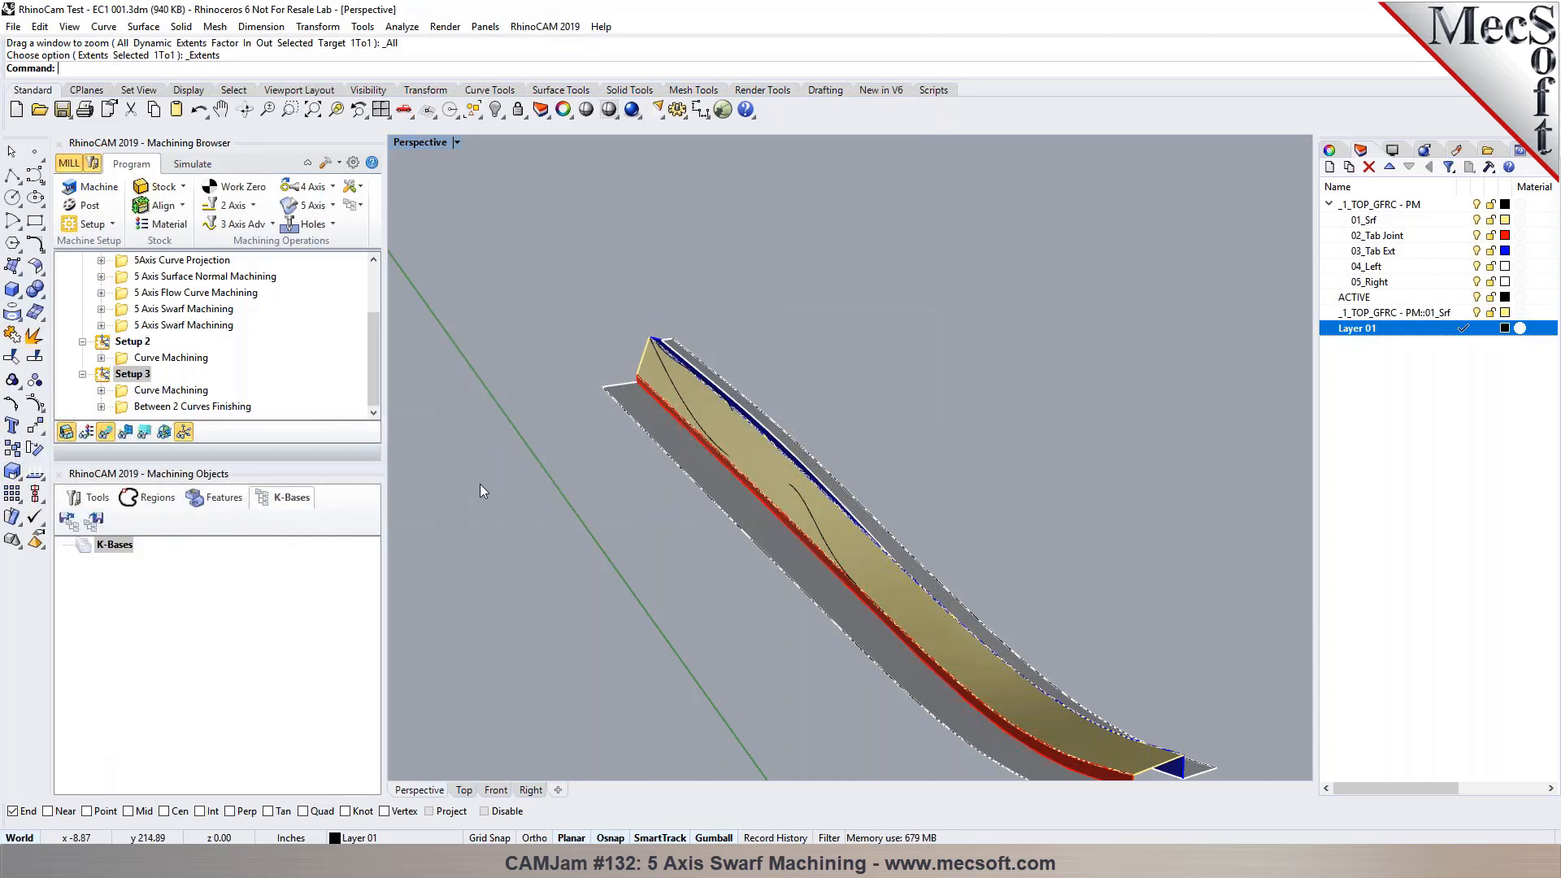
right_drag(520, 483, 568, 504)
scroll(640, 511, down, 10)
scroll(639, 512, up, 5)
scroll(788, 501, down, 3)
scroll(244, 289, up, 2)
click(152, 260)
scroll(551, 463, up, 2)
scroll(668, 462, up, 3)
click(673, 470)
click(720, 535)
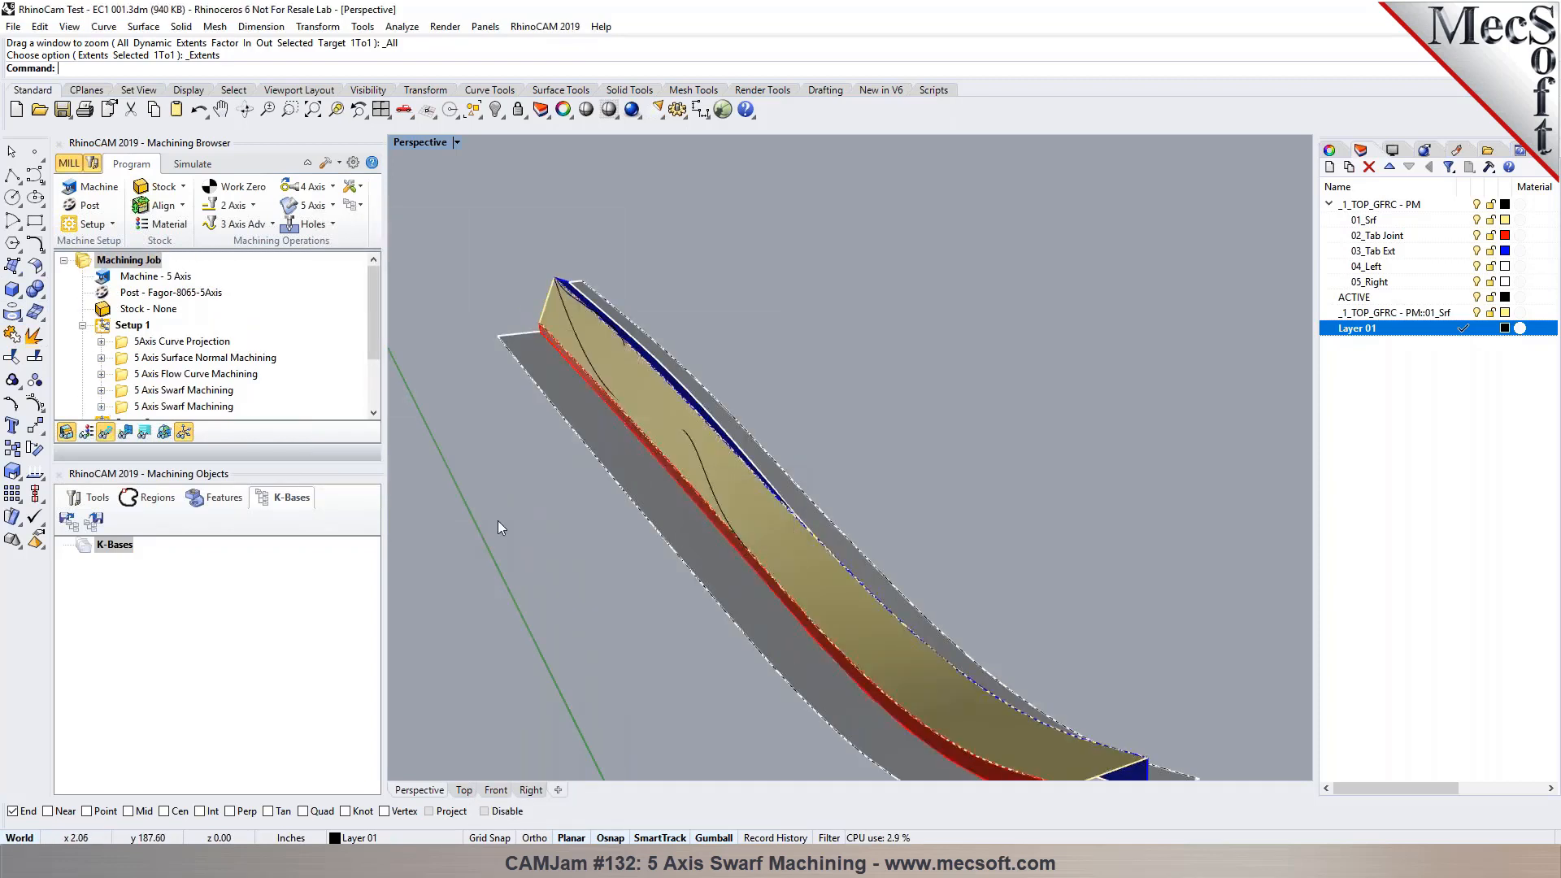
Step: Select all curves with SelCrv, exclude the line across the tan surface and both outer flange edges, and move the rest to a new Layer 02
text(elCrv)
key(Return)
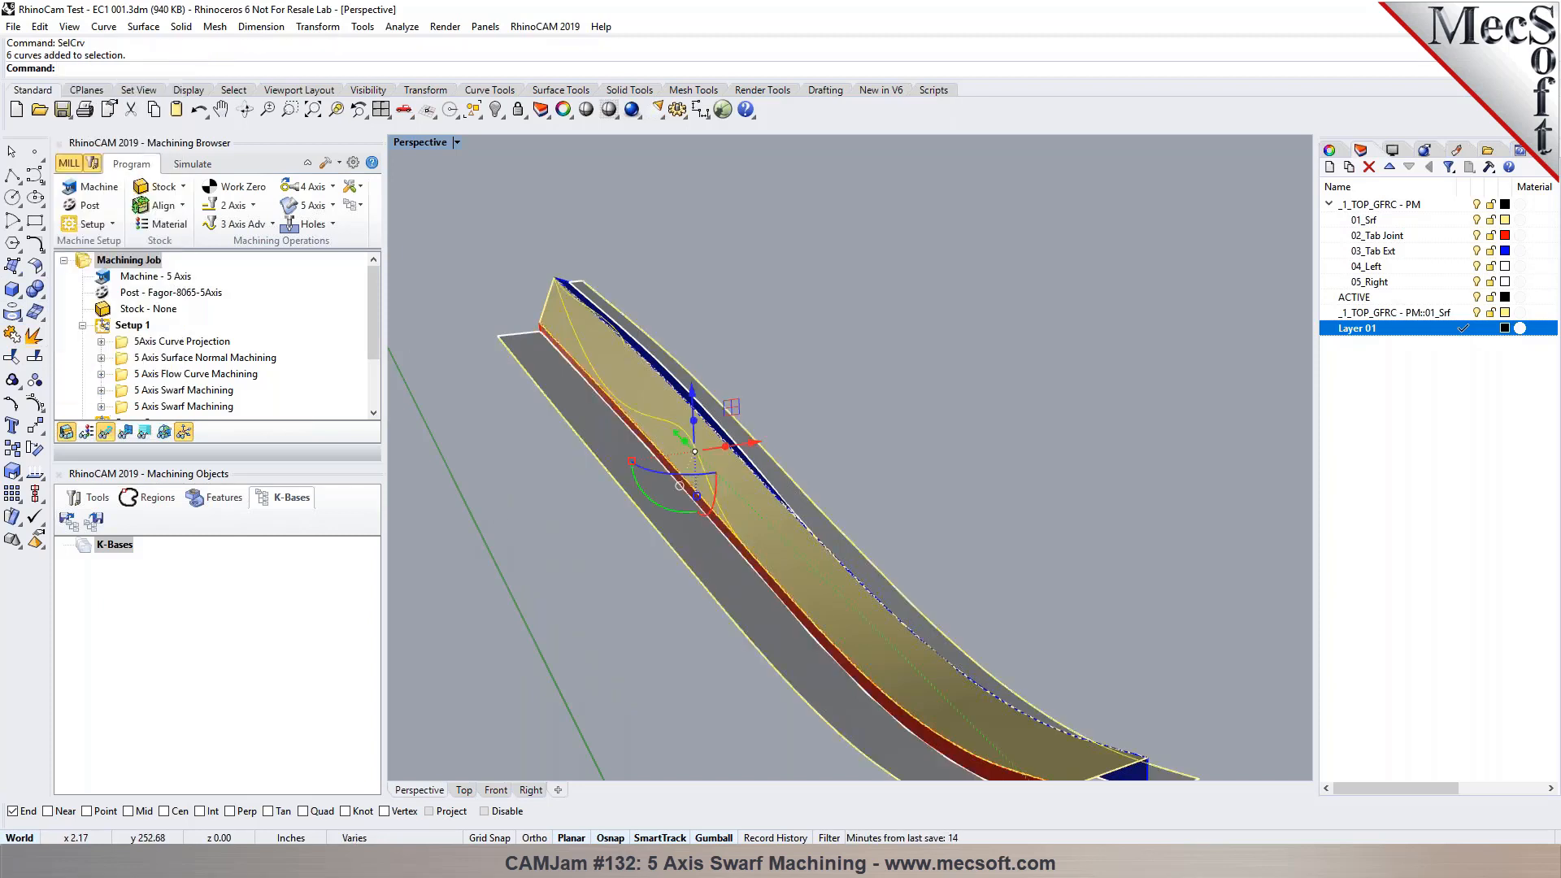
right_drag(512, 377, 724, 454)
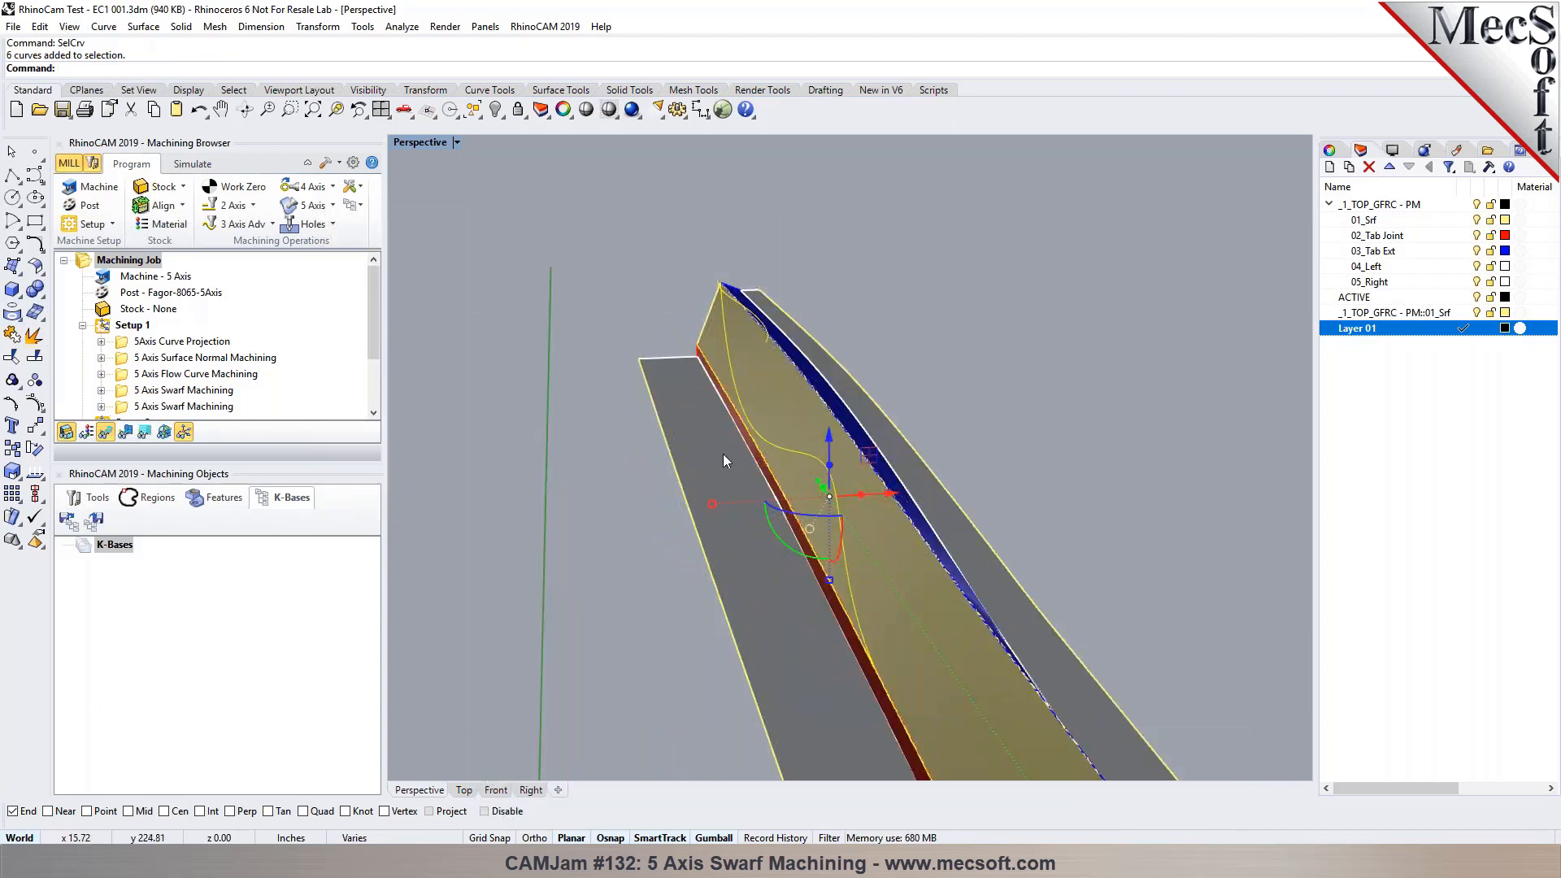
ctrl+click(768, 443)
ctrl+click(681, 496)
right_drag(889, 509, 891, 513)
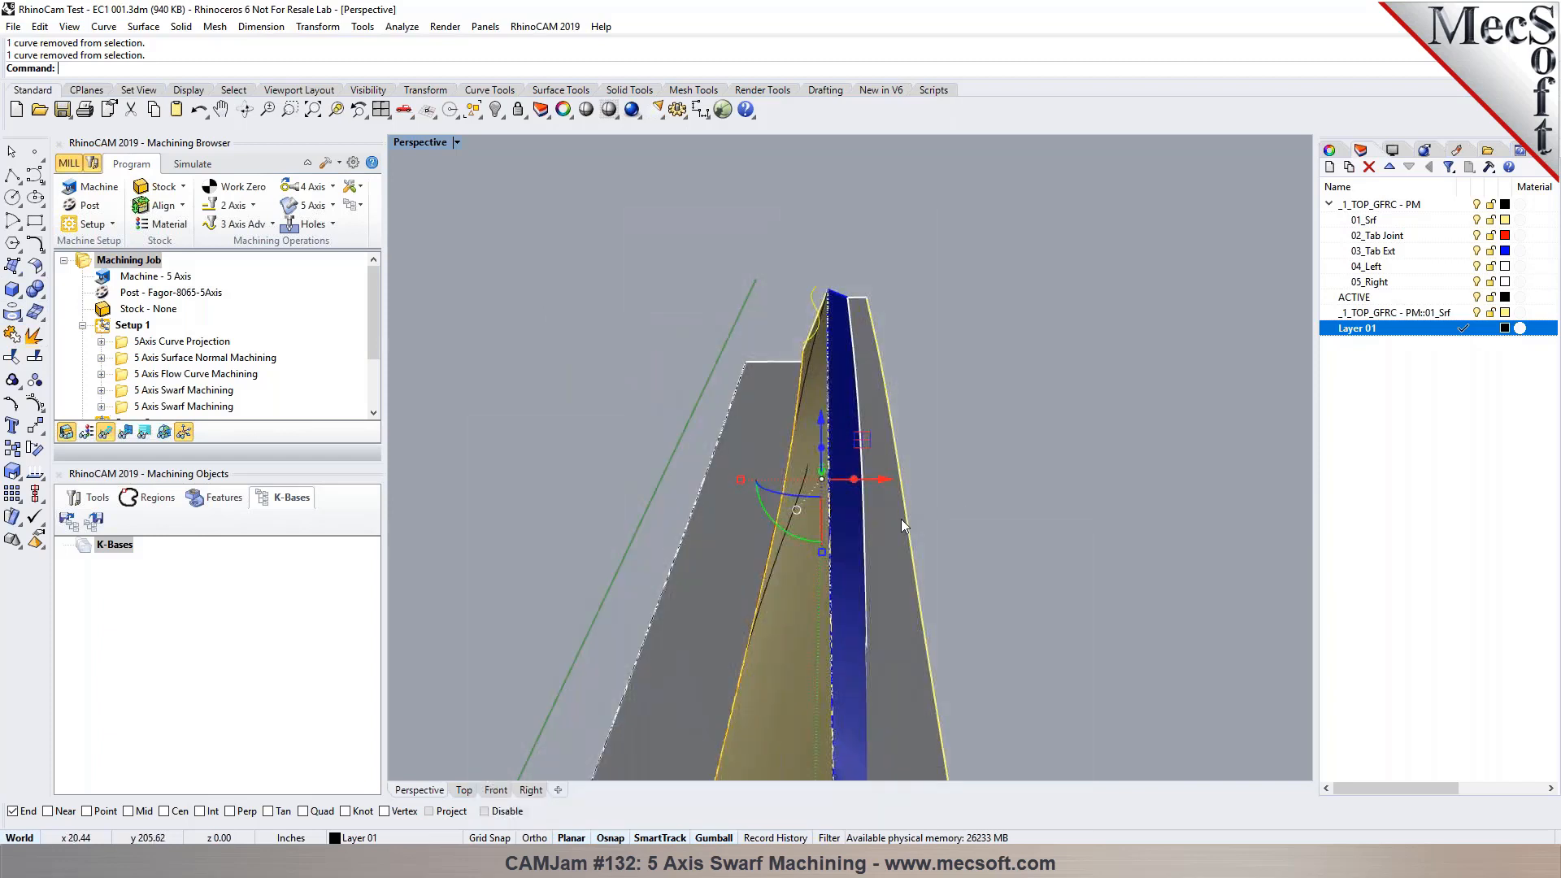
ctrl+click(904, 519)
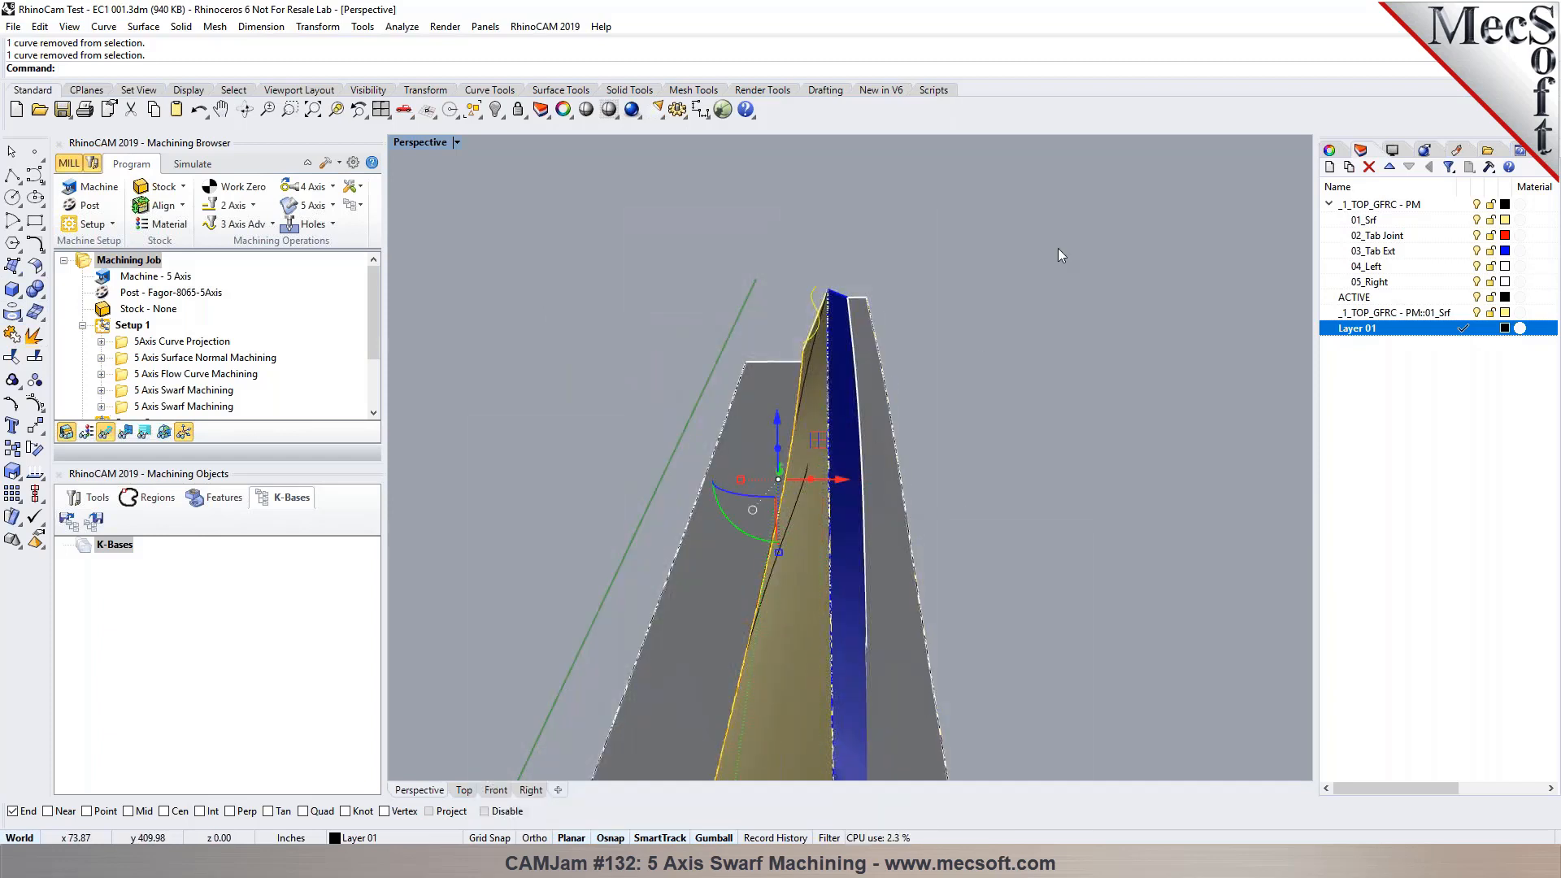
click(1330, 167)
key(Return)
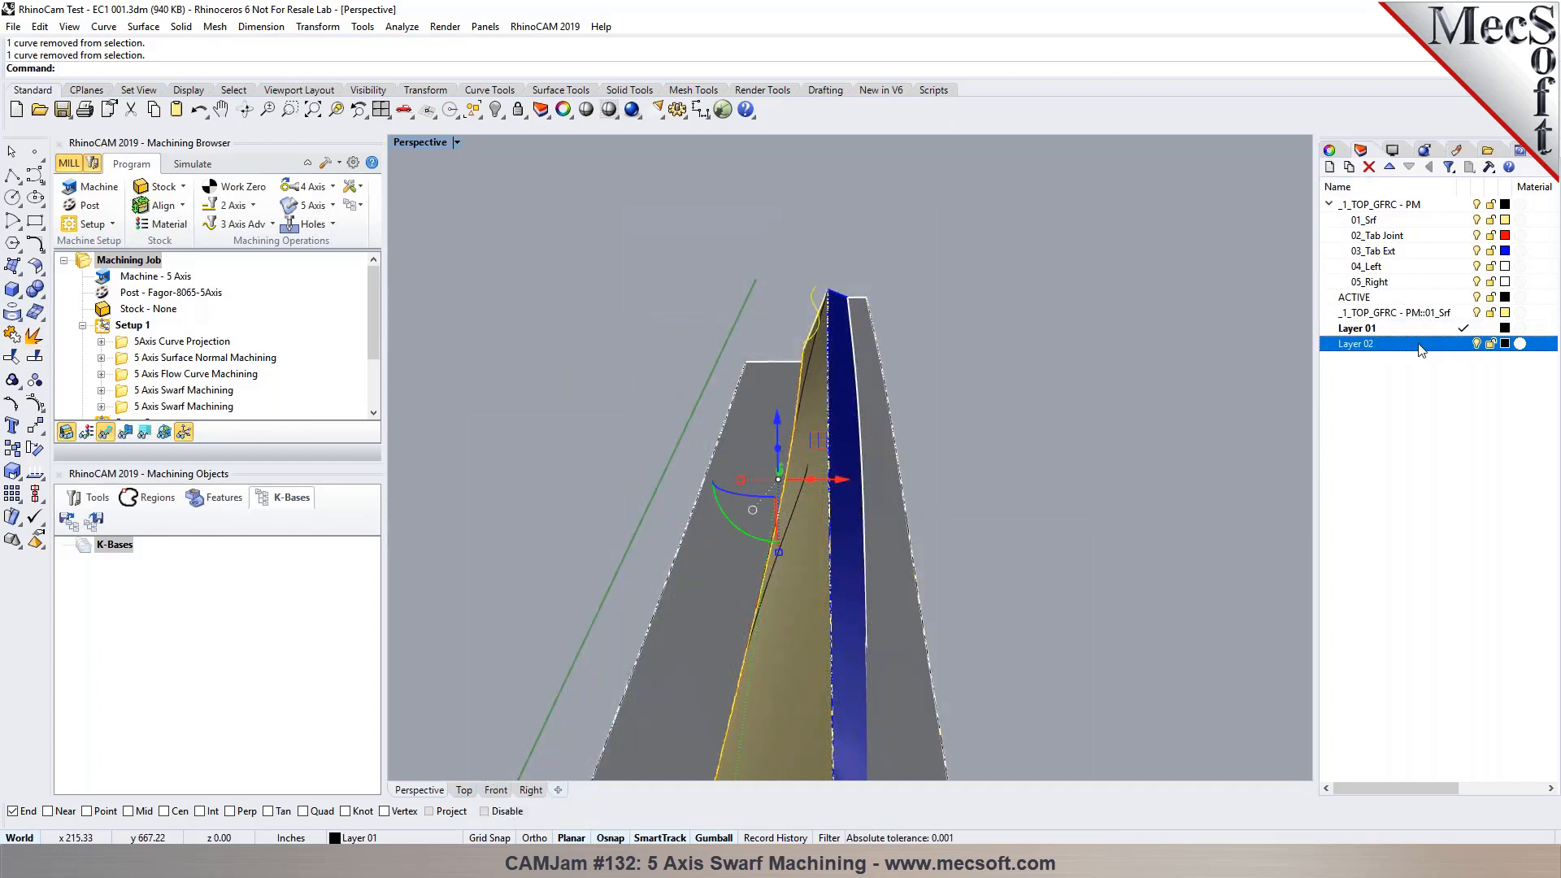
right_click(1369, 343)
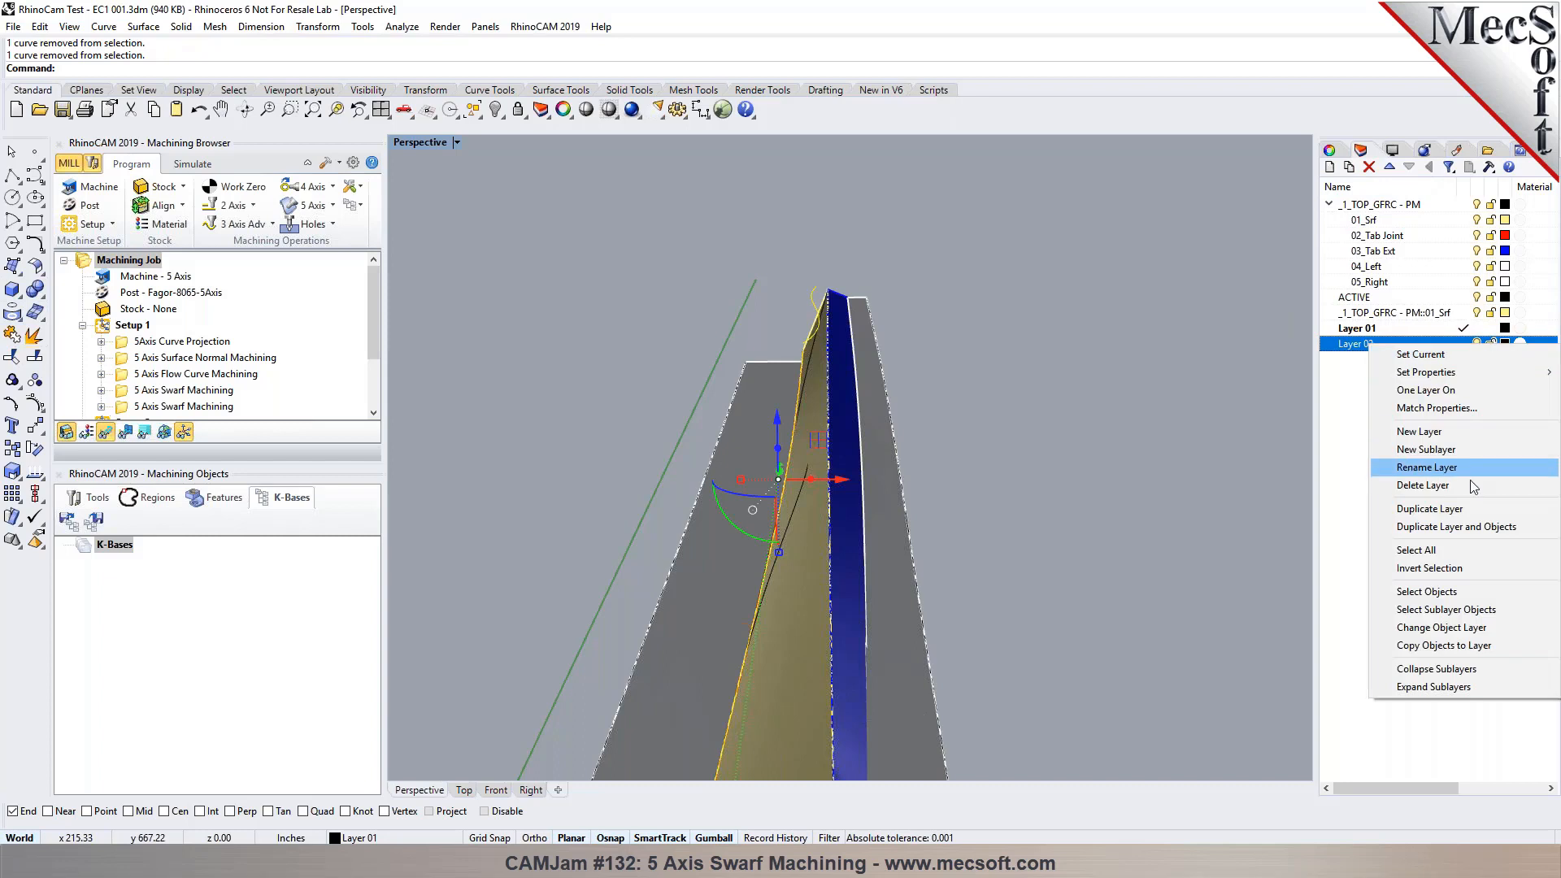
click(1459, 629)
Step: Load the RhinoCam Test - EC1 001.vkb knowledge base and expand Setup 3 to list its operations
right_drag(1079, 421, 882, 411)
scroll(466, 285, down, 6)
click(69, 521)
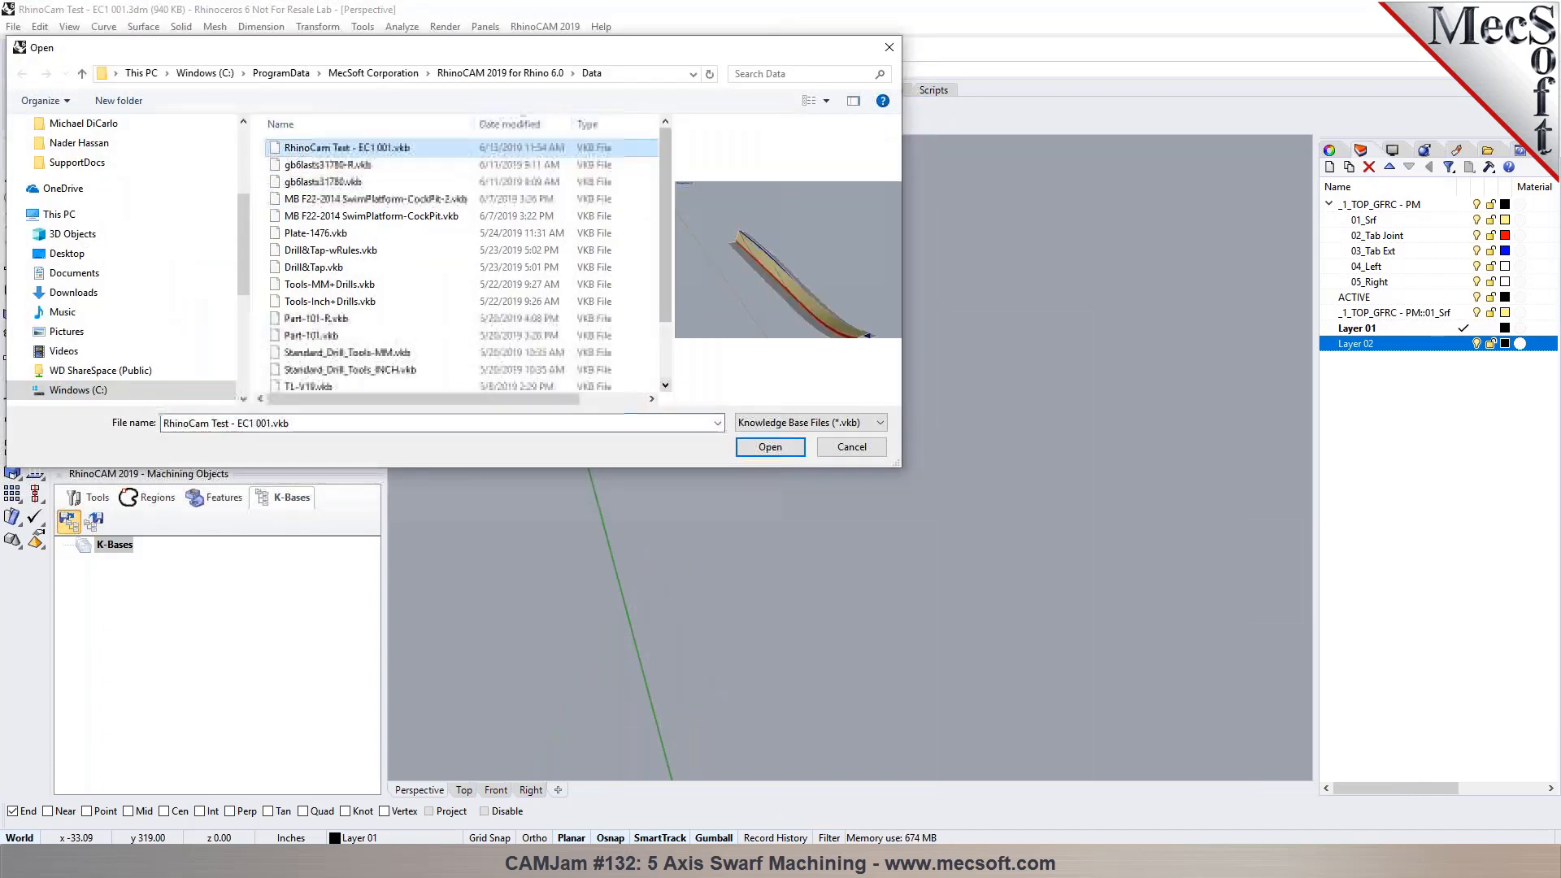
click(770, 446)
click(82, 561)
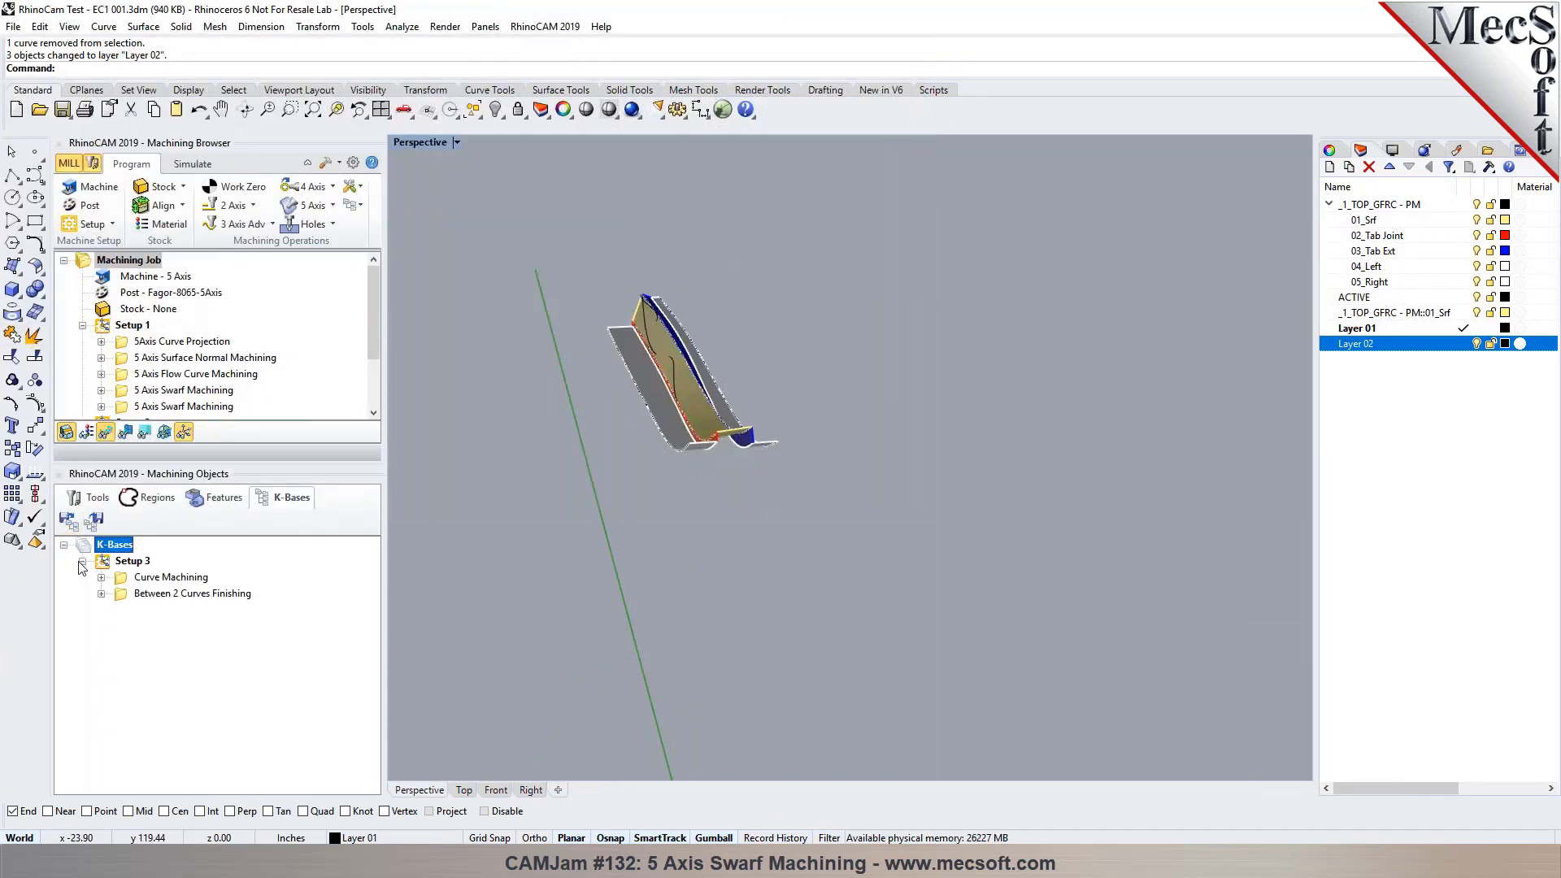
Step: Set a layer filter for Layer 02 in the geometry selection rules of the knowledge base's Curve Machining operation
click(101, 577)
click(166, 577)
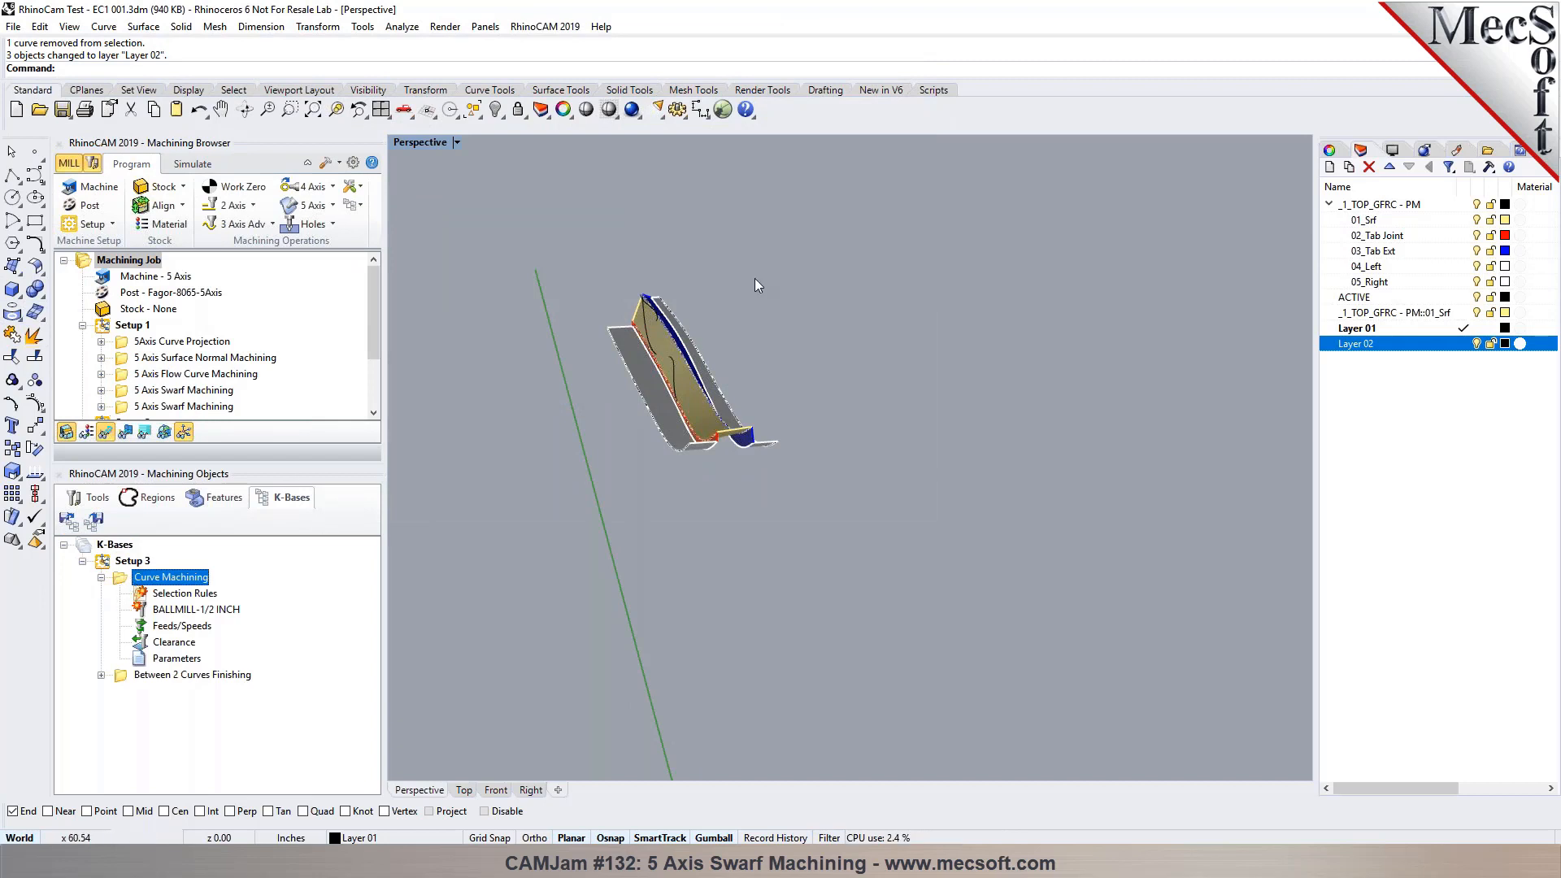
scroll(644, 368, up, 4)
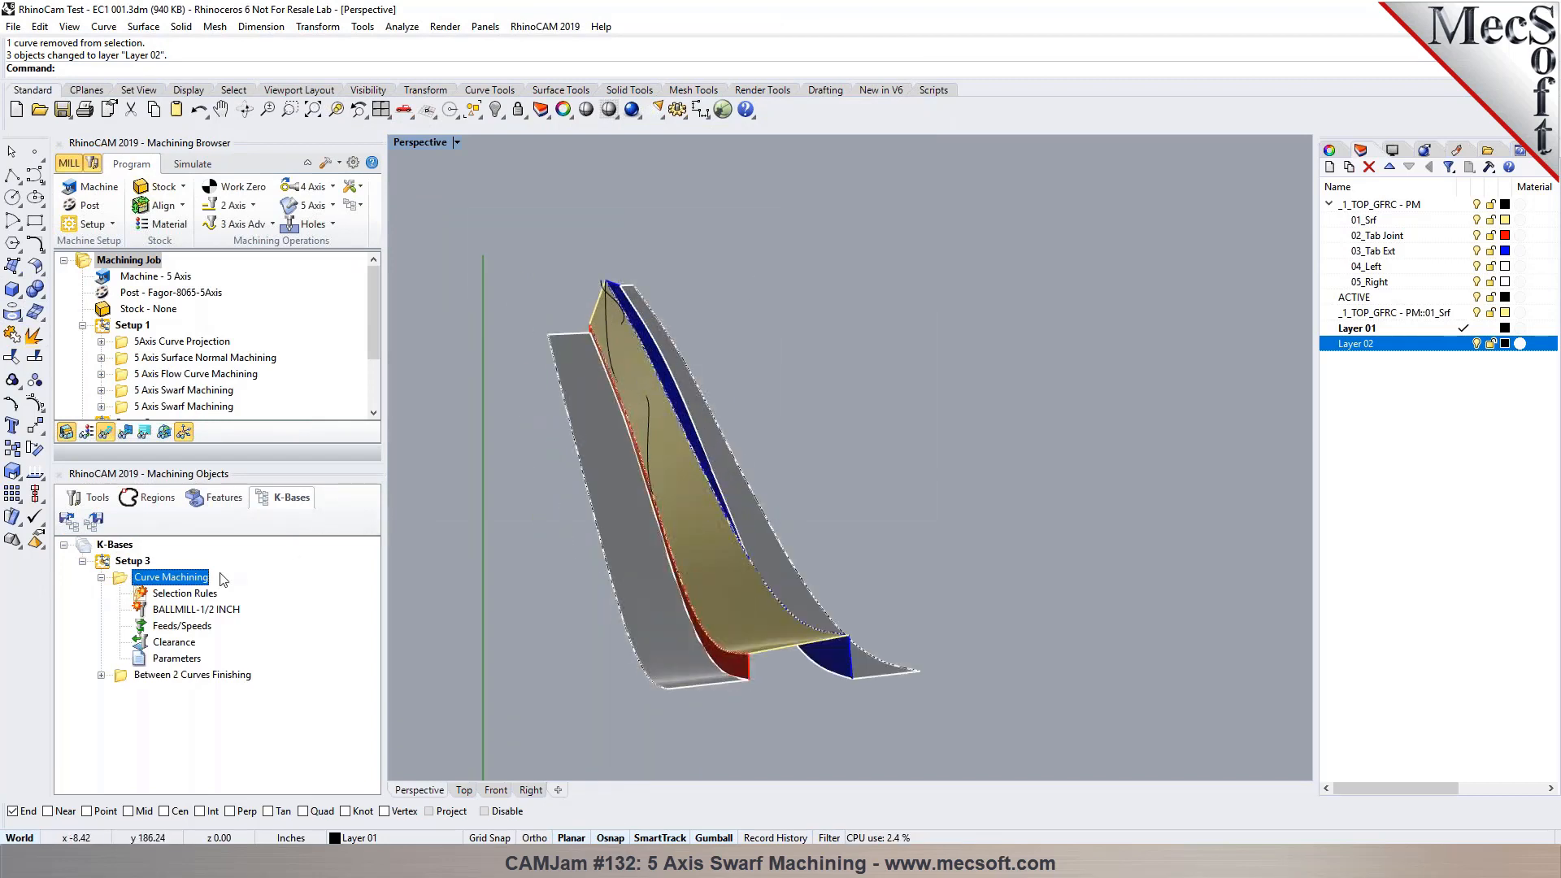
double_click(150, 595)
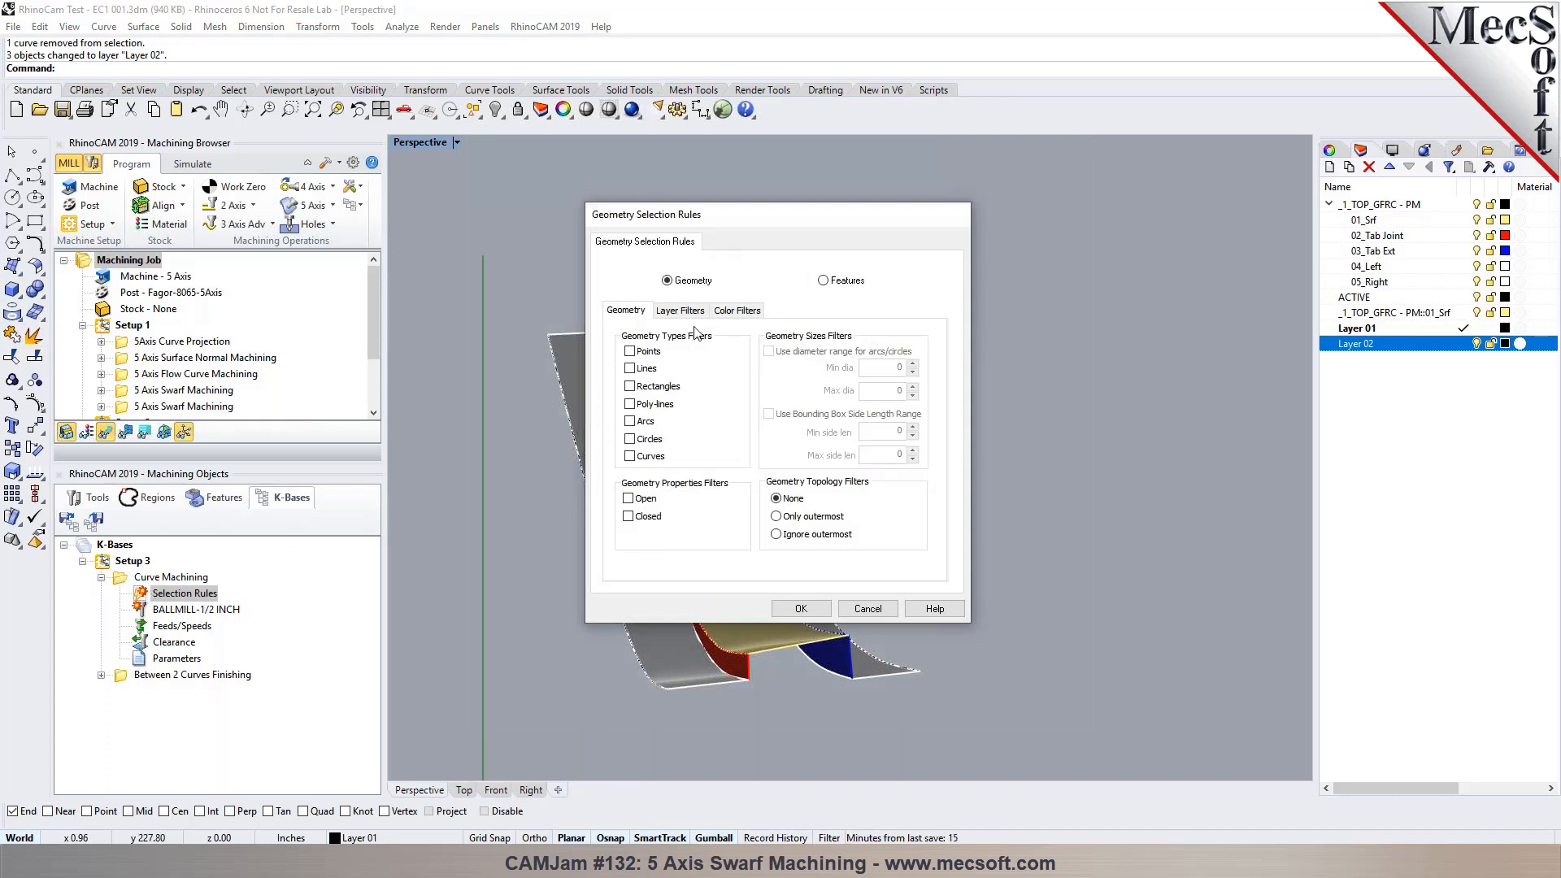
click(698, 313)
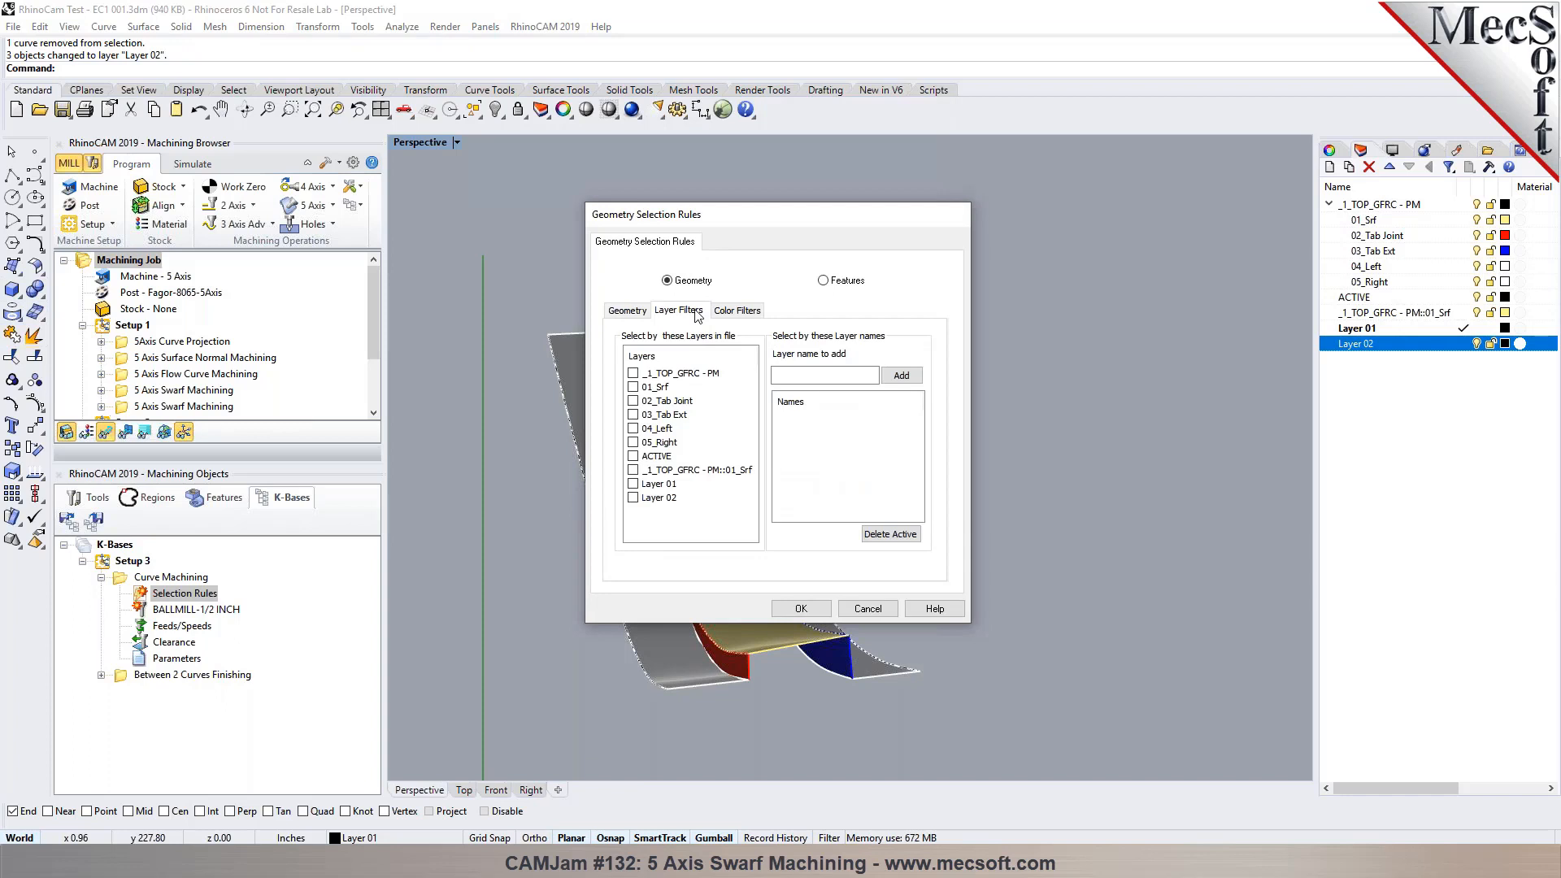
click(750, 312)
click(693, 315)
click(801, 608)
Step: Restrict the Between 2 Curves Finishing operation's geometry selection rules to Layer 02
double_click(120, 679)
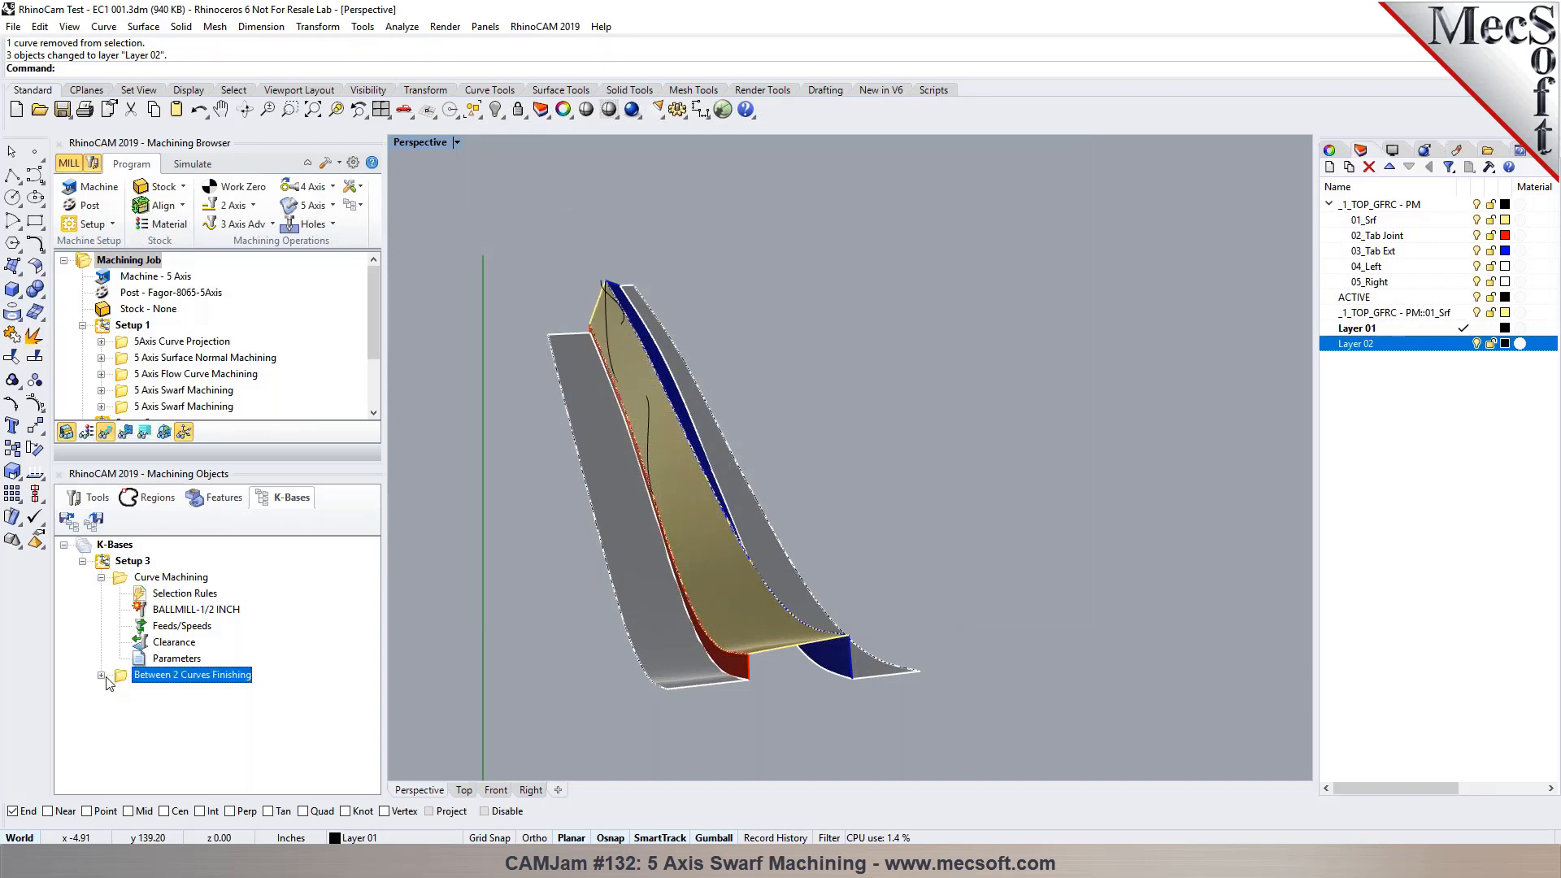
double_click(145, 695)
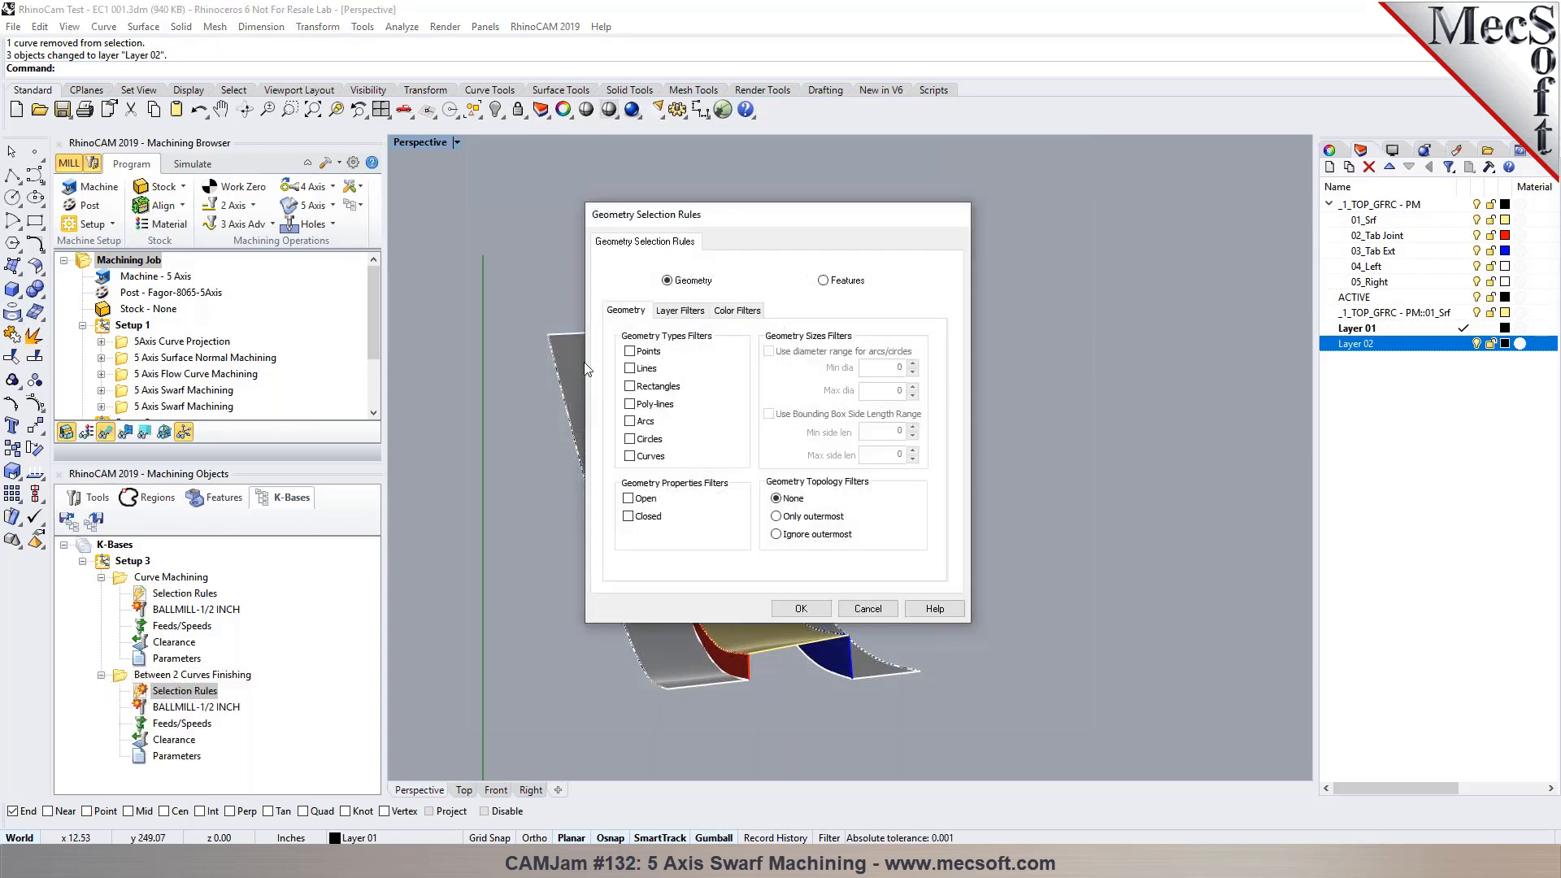
click(681, 312)
click(634, 498)
click(800, 608)
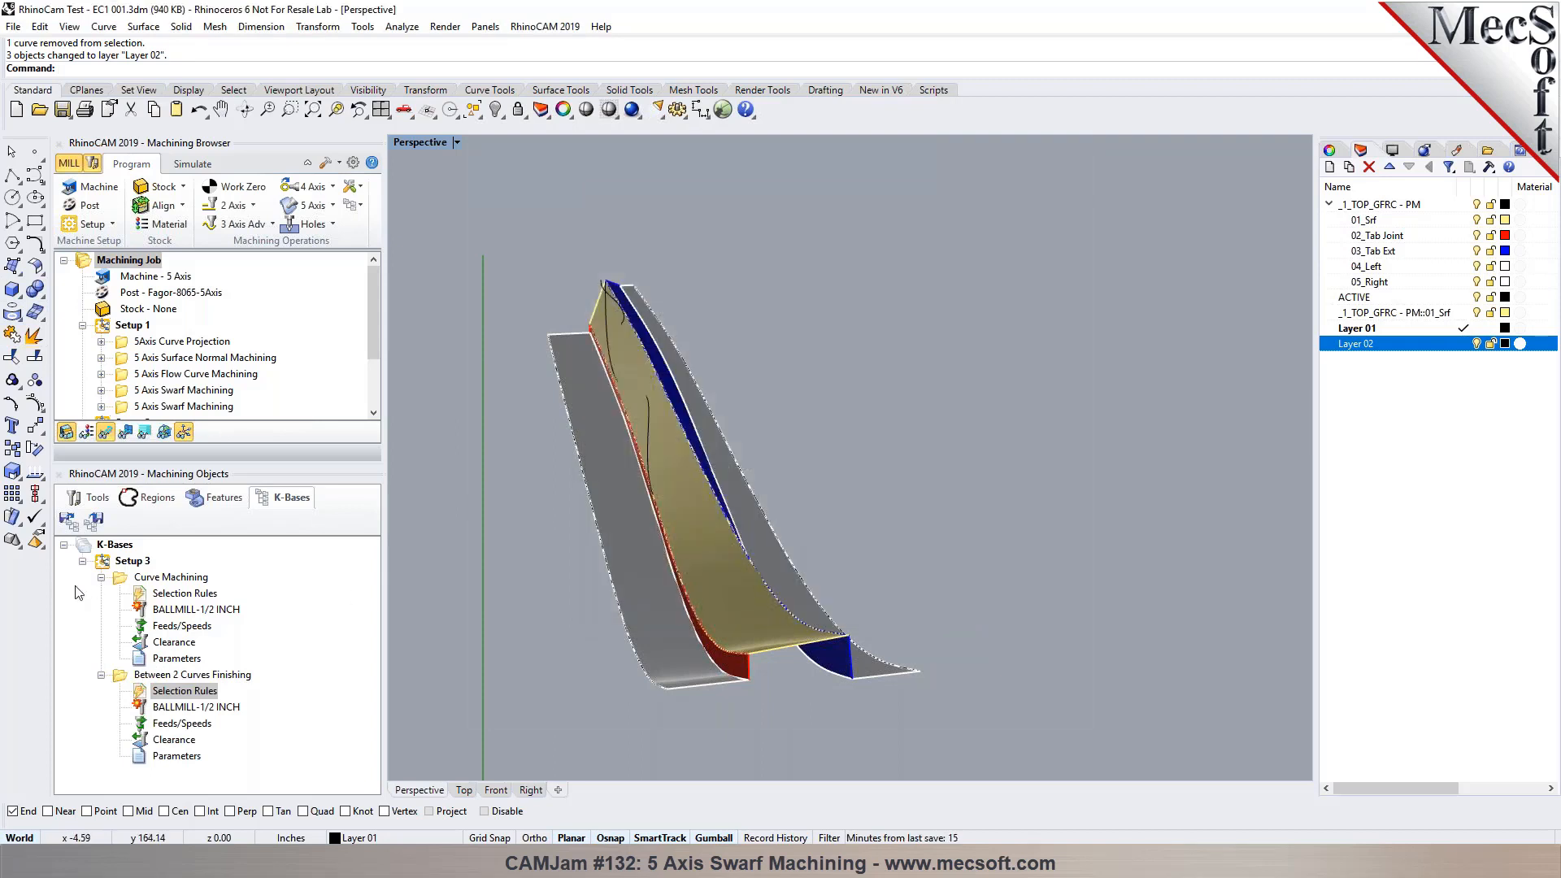
Step: Save the knowledge base with its selection rules as RhinoCam Test - EC1 001-R.vkb
double_click(96, 561)
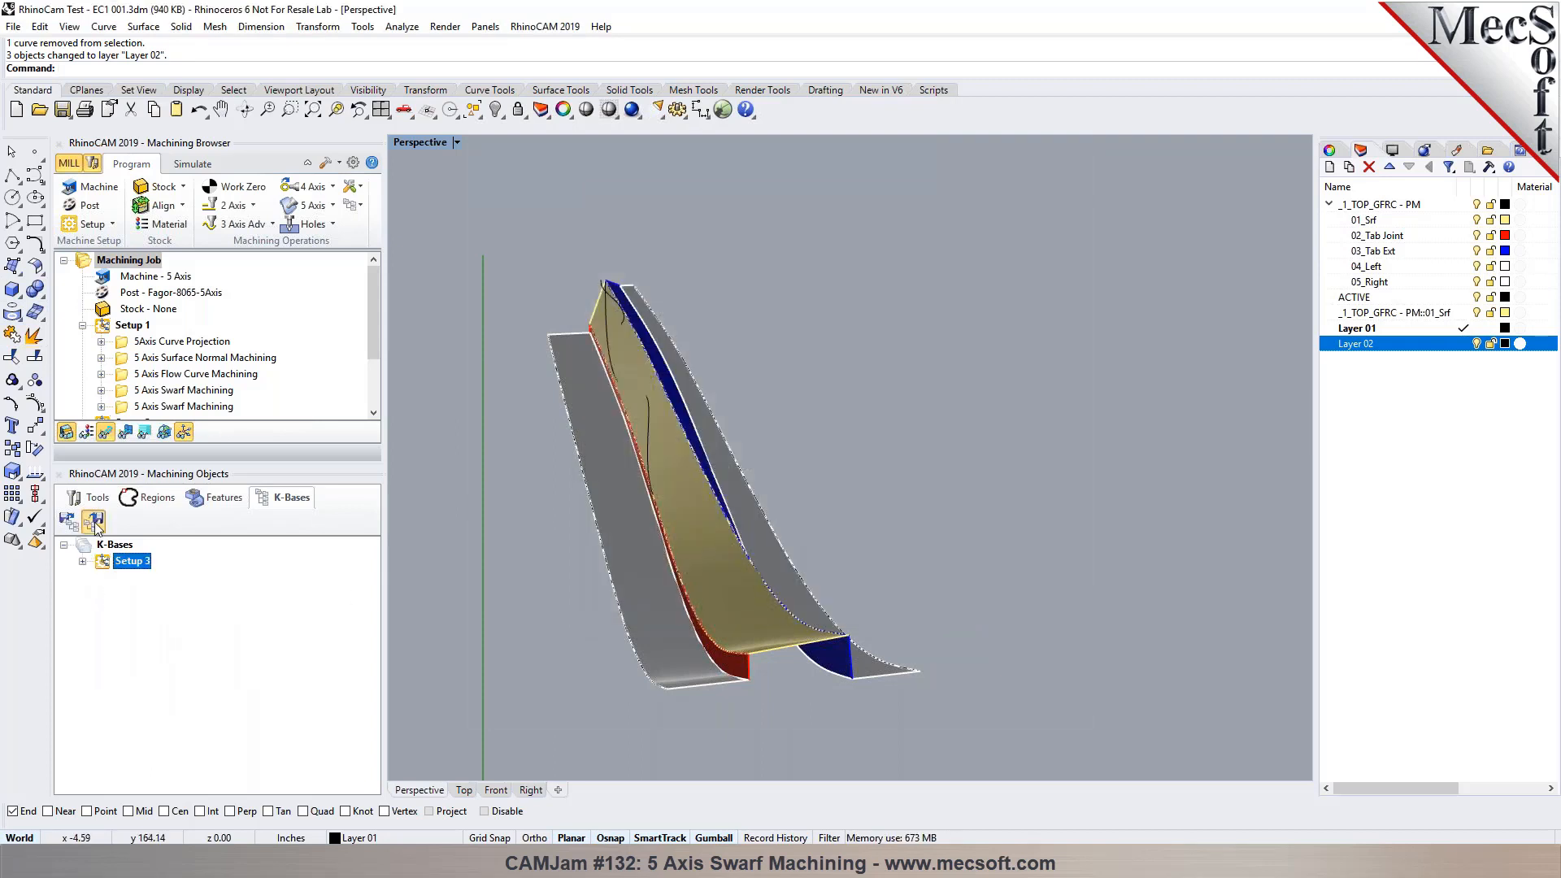
click(94, 520)
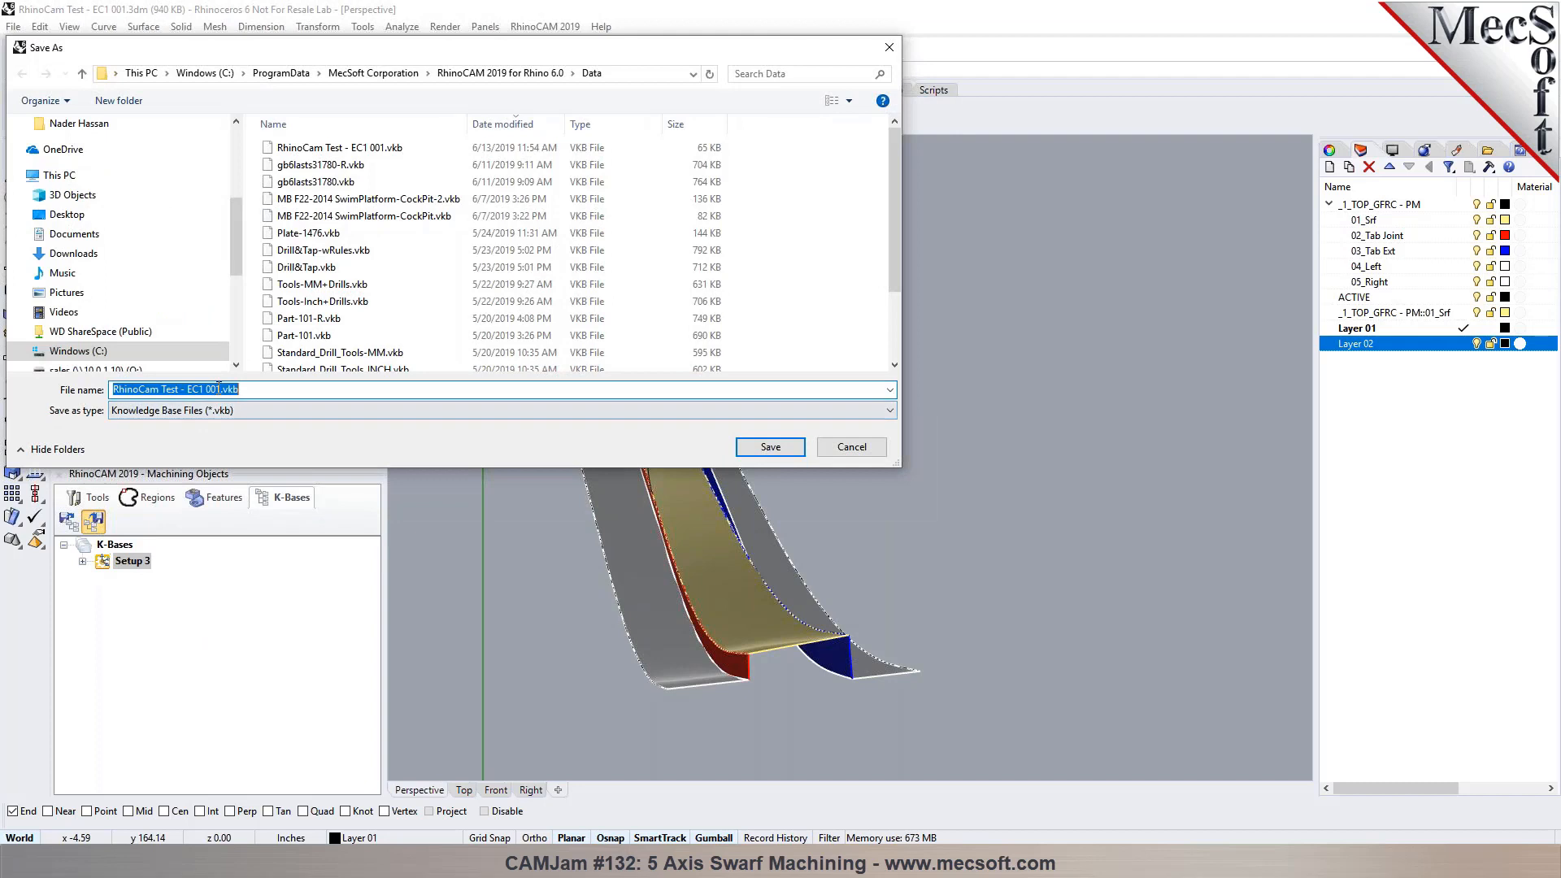
drag(221, 389, 215, 389)
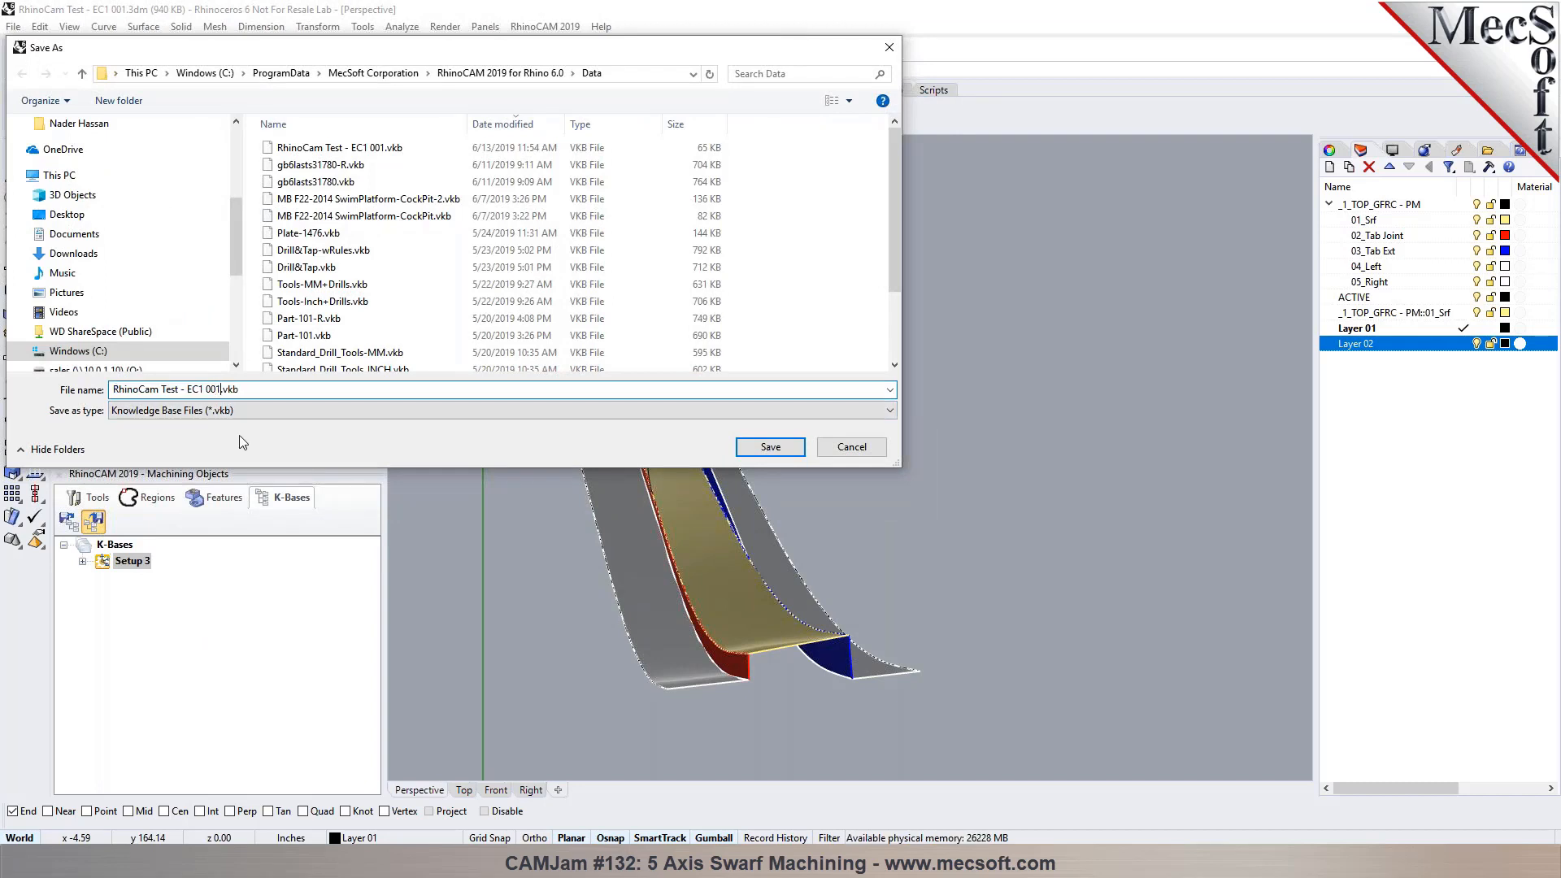
text(-R)
click(785, 454)
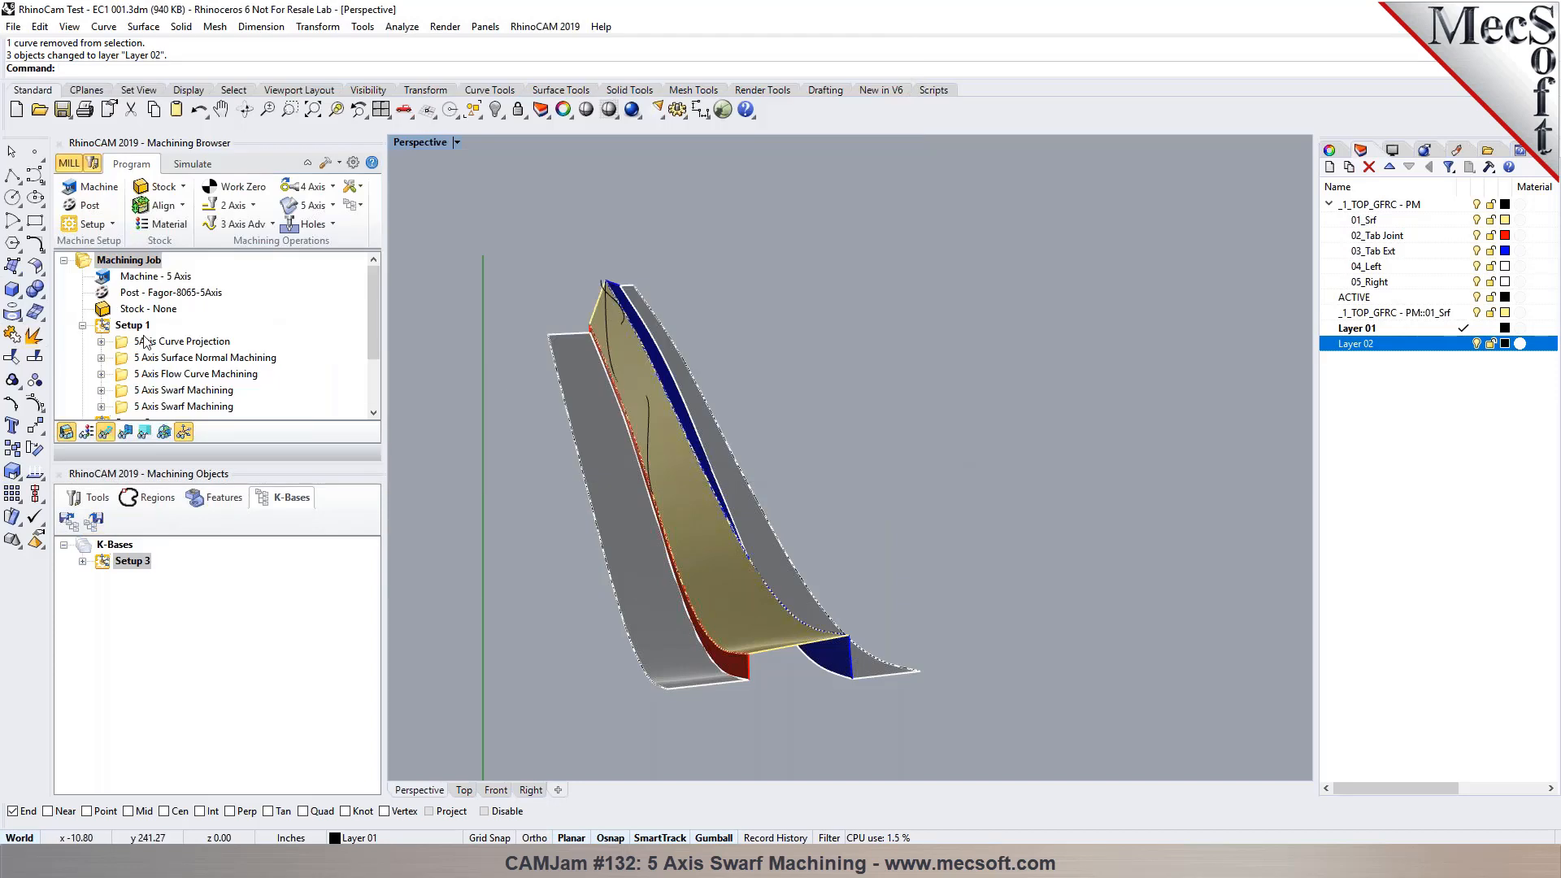
Step: Collapse Setup 1, Setup 2 and Setup 3 in the machining job
click(133, 325)
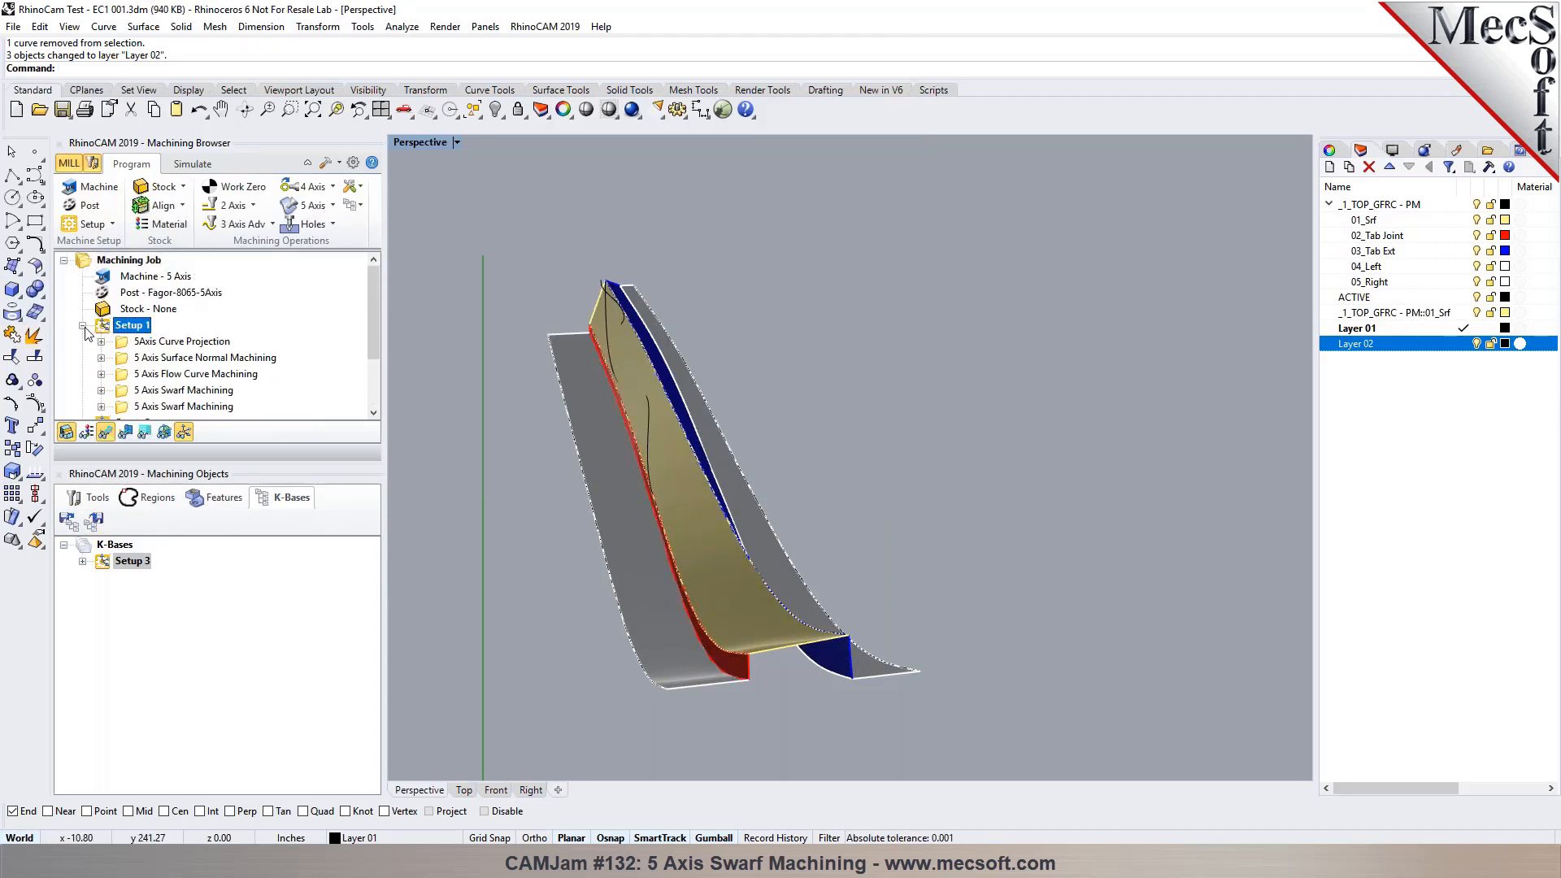
click(82, 325)
click(82, 341)
click(82, 358)
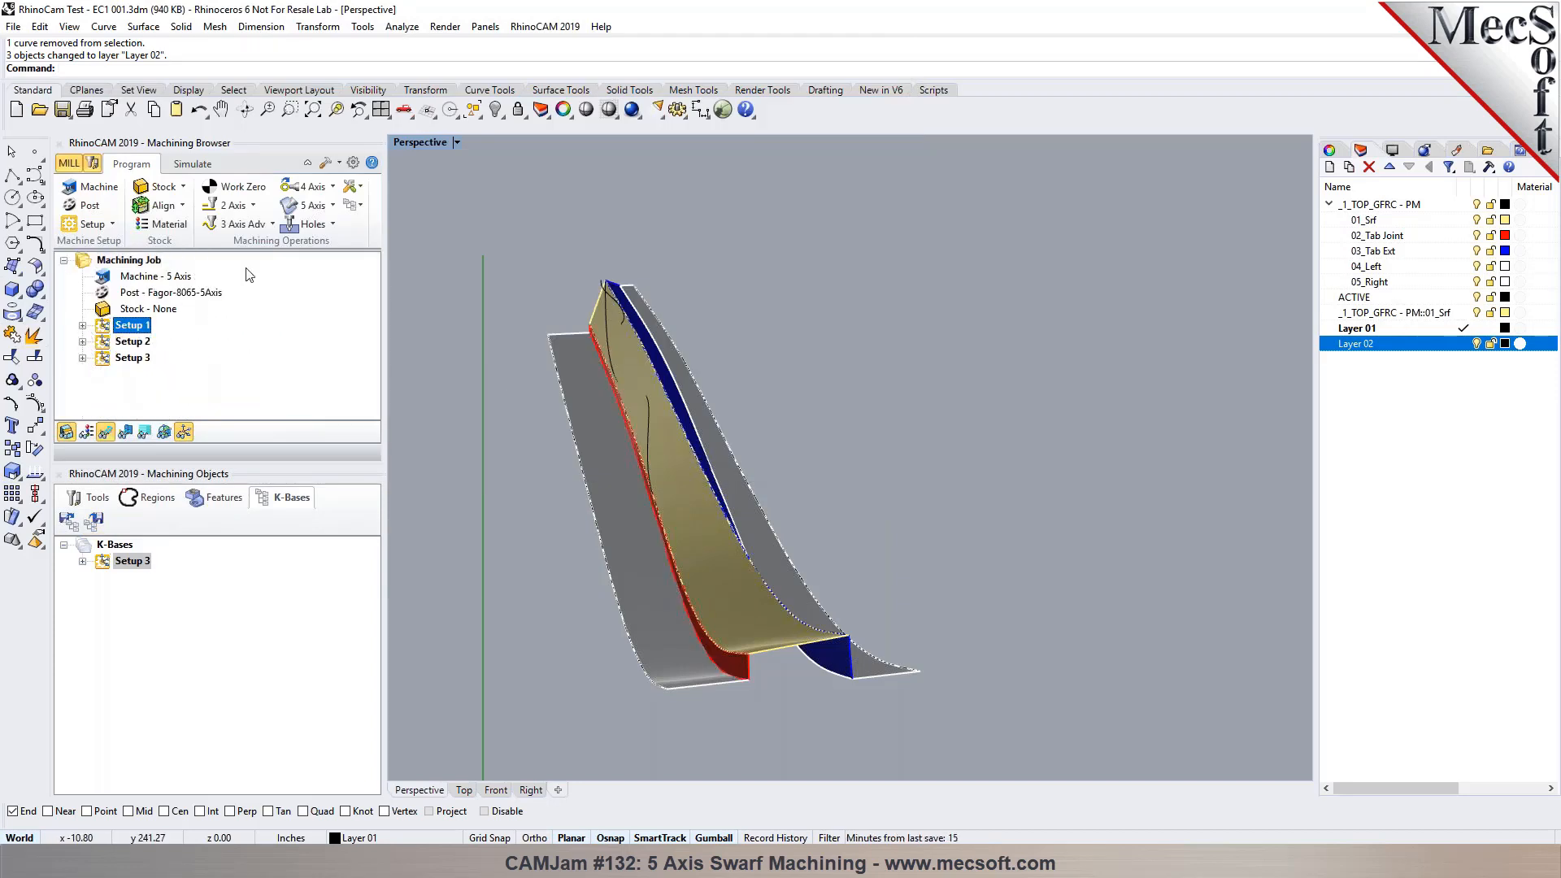
Step: Load RhinoCam Test - EC1 001-R.vkb into the machining job after Setup 3 and highlight the control geometry of its two operations
click(141, 359)
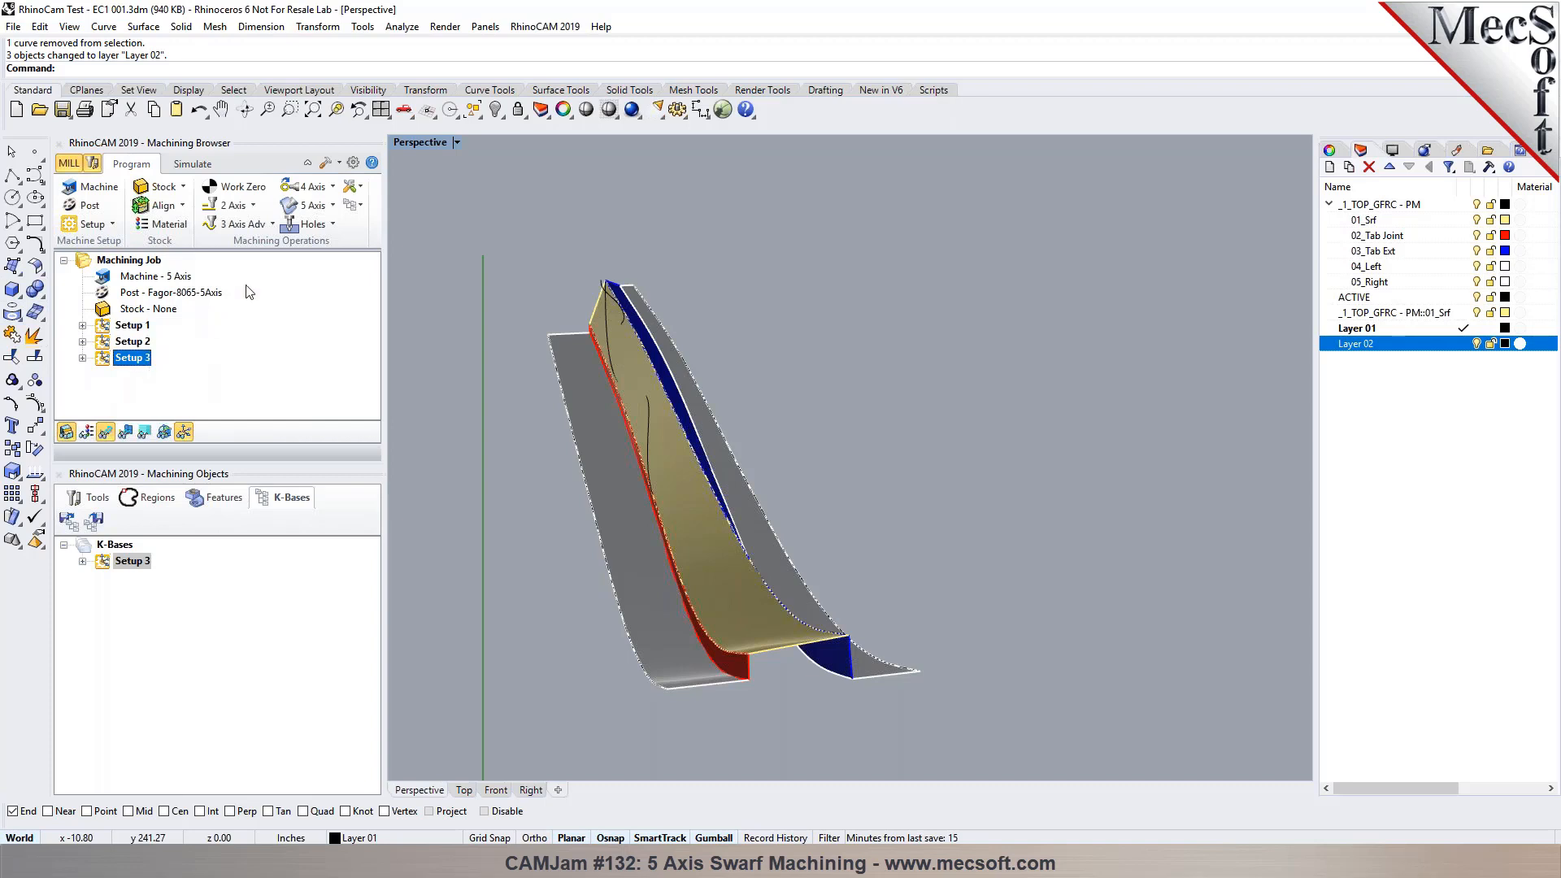
click(355, 205)
click(350, 147)
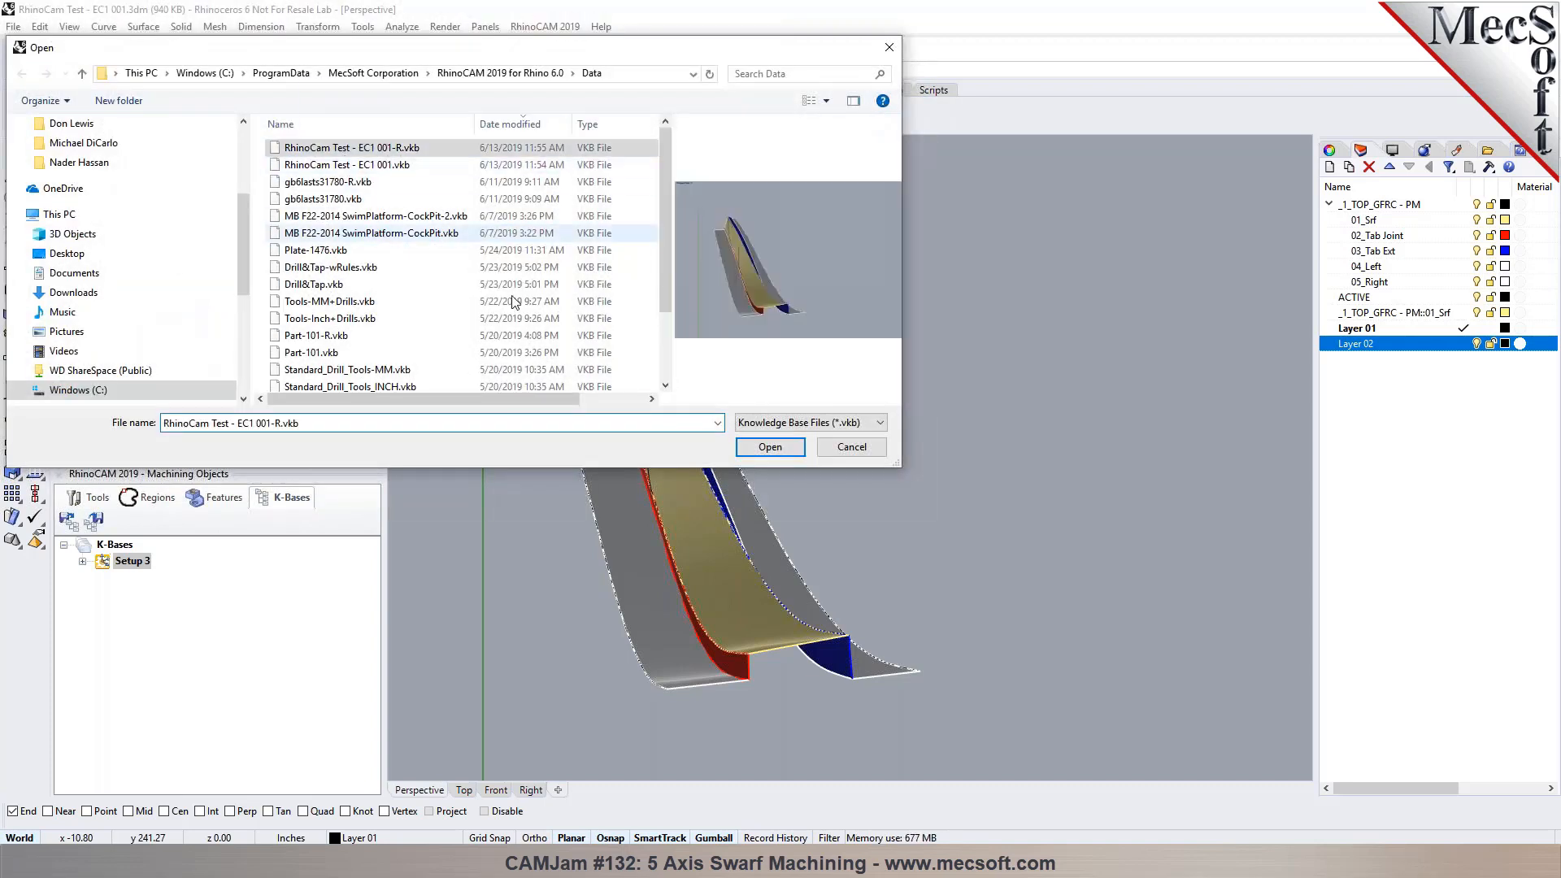
click(761, 450)
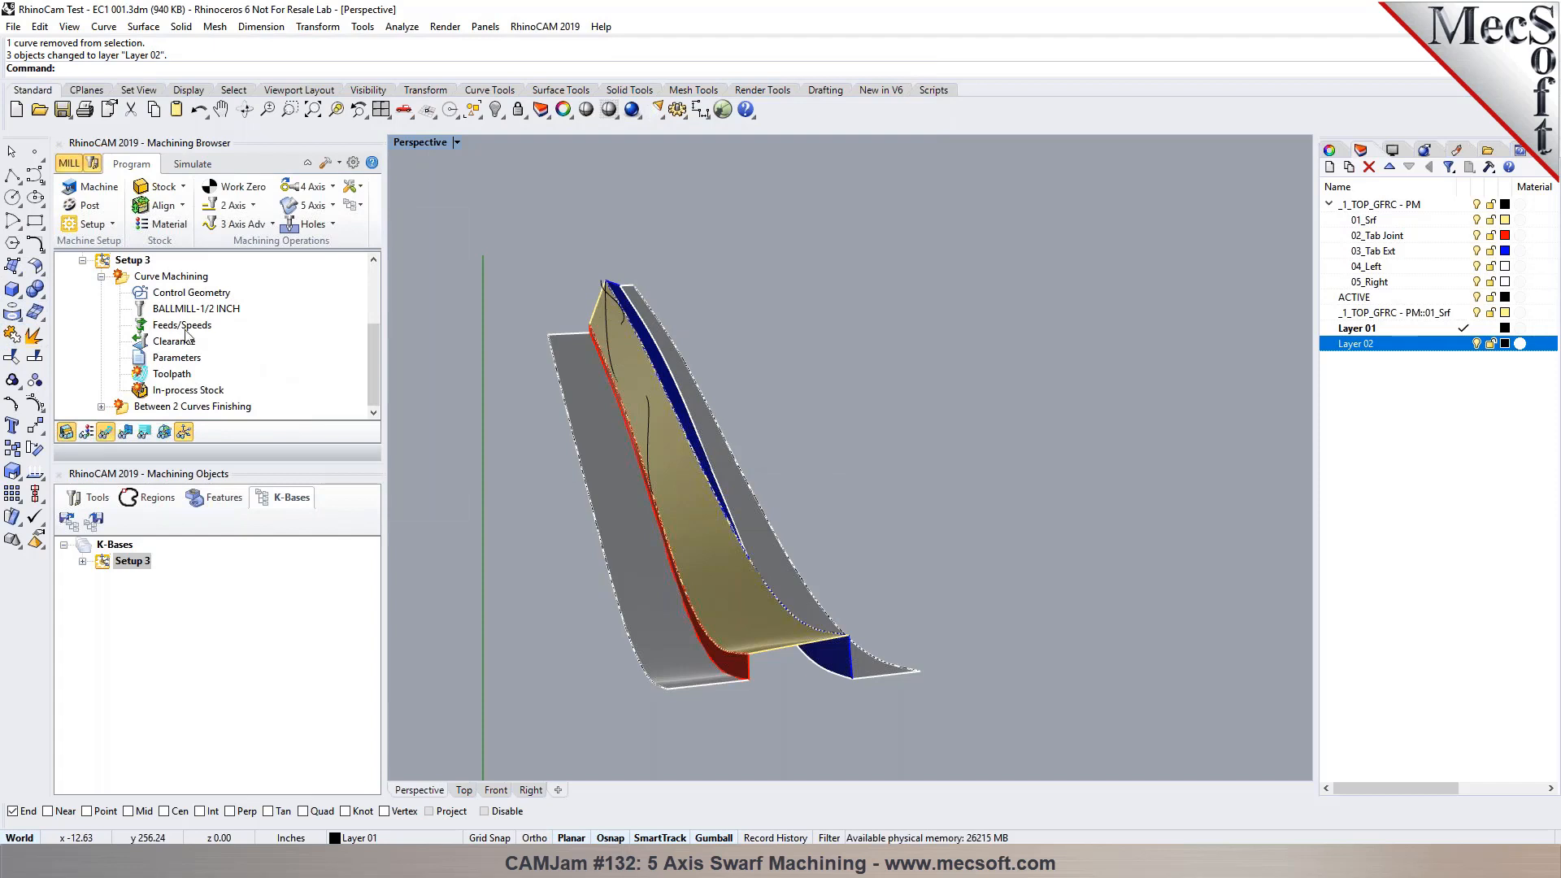
click(178, 277)
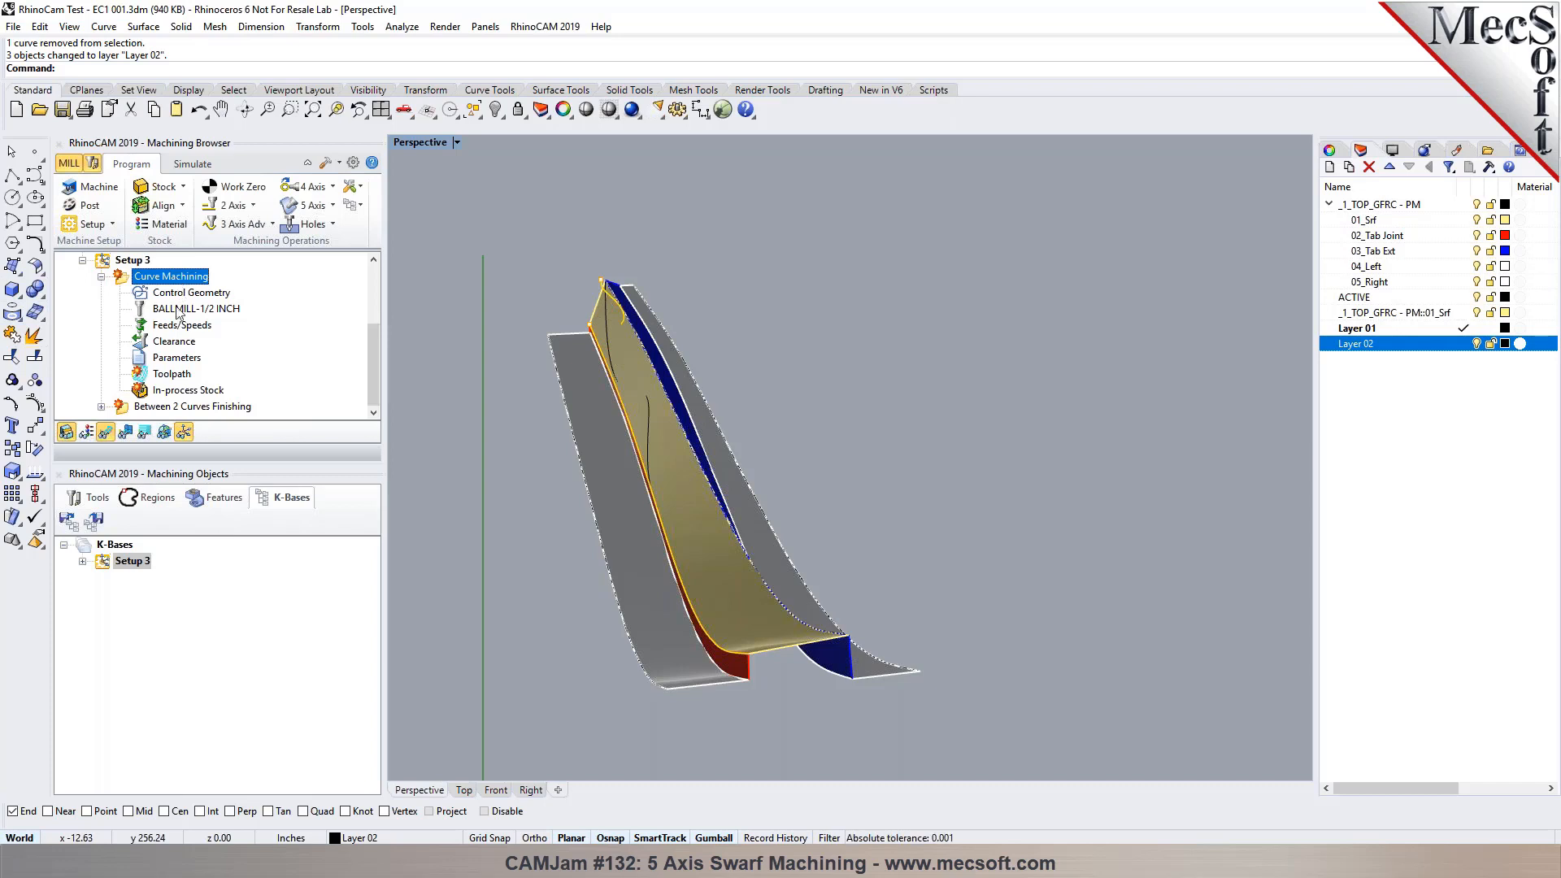
click(165, 409)
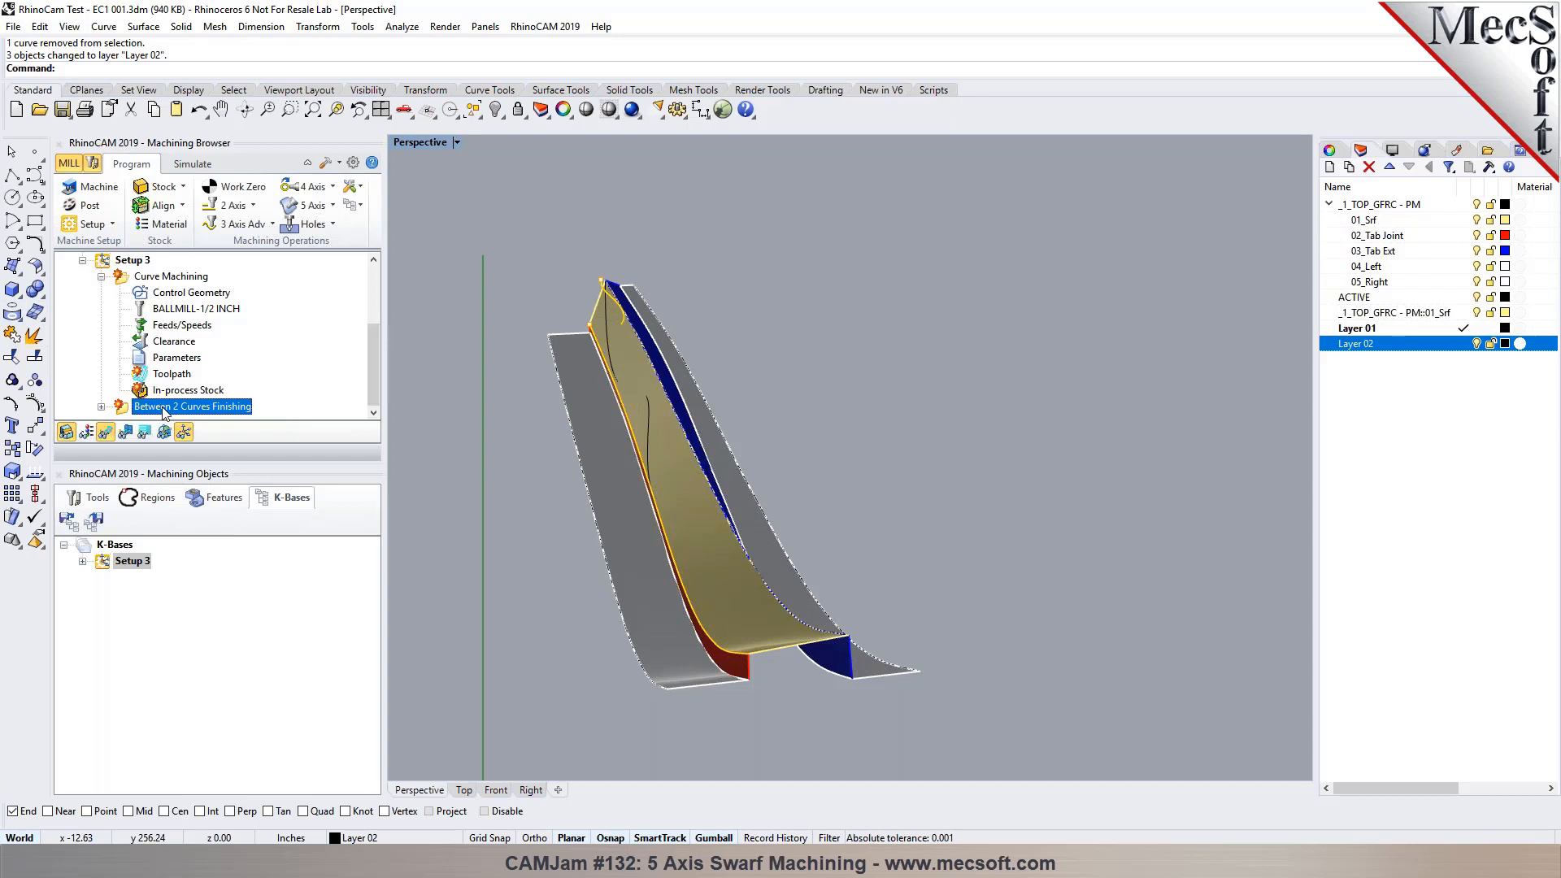
Step: Open the 5Axis Curve Projection operation in Setup 1 to view its control geometry
scroll(166, 397, up, 3)
click(128, 325)
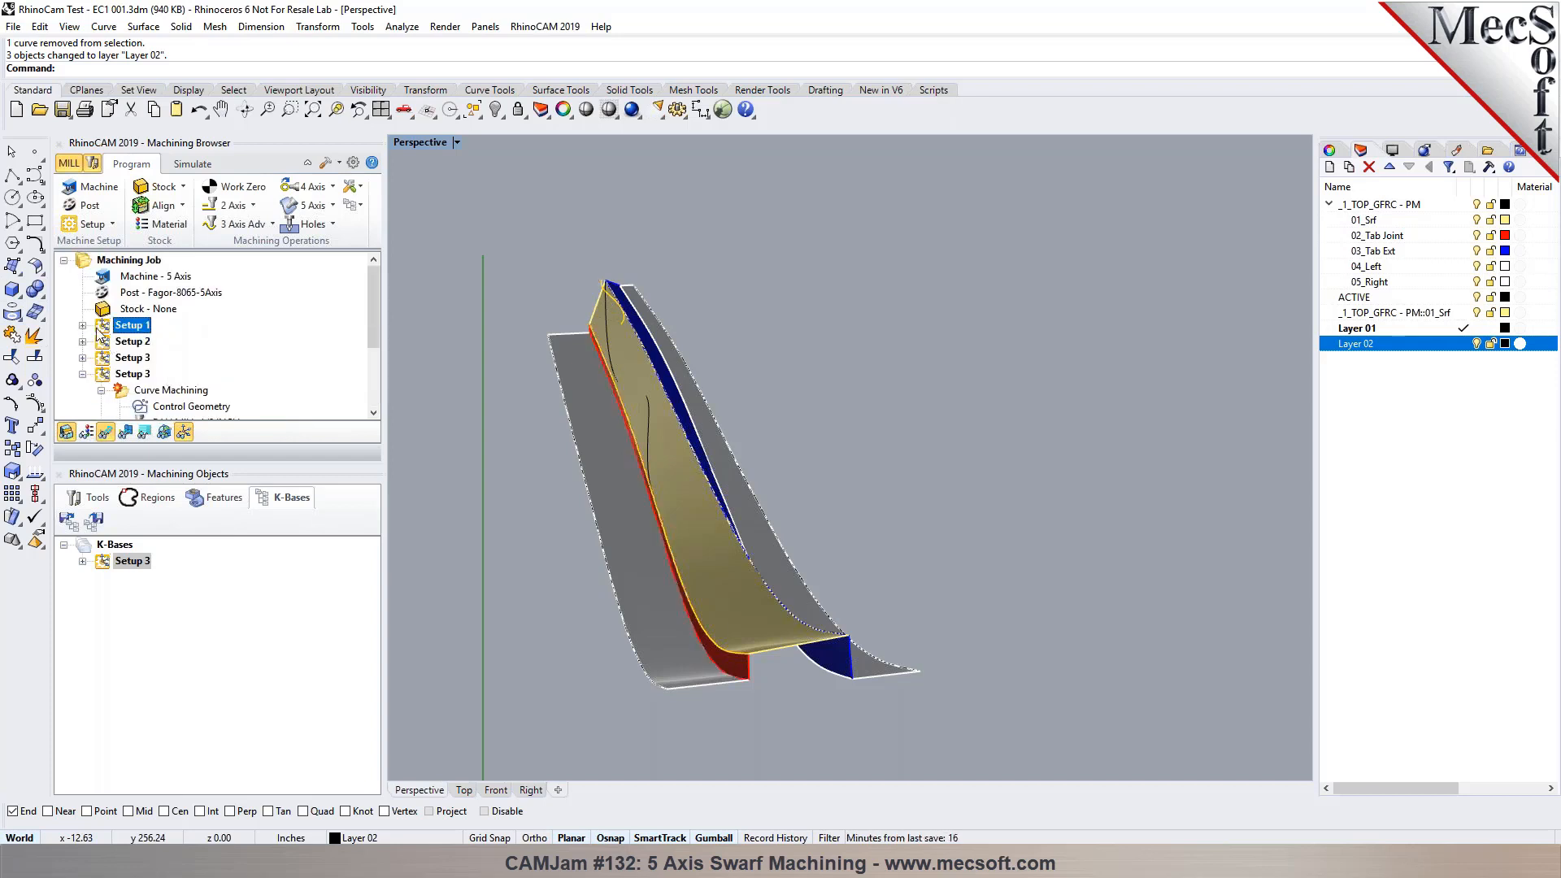
click(83, 325)
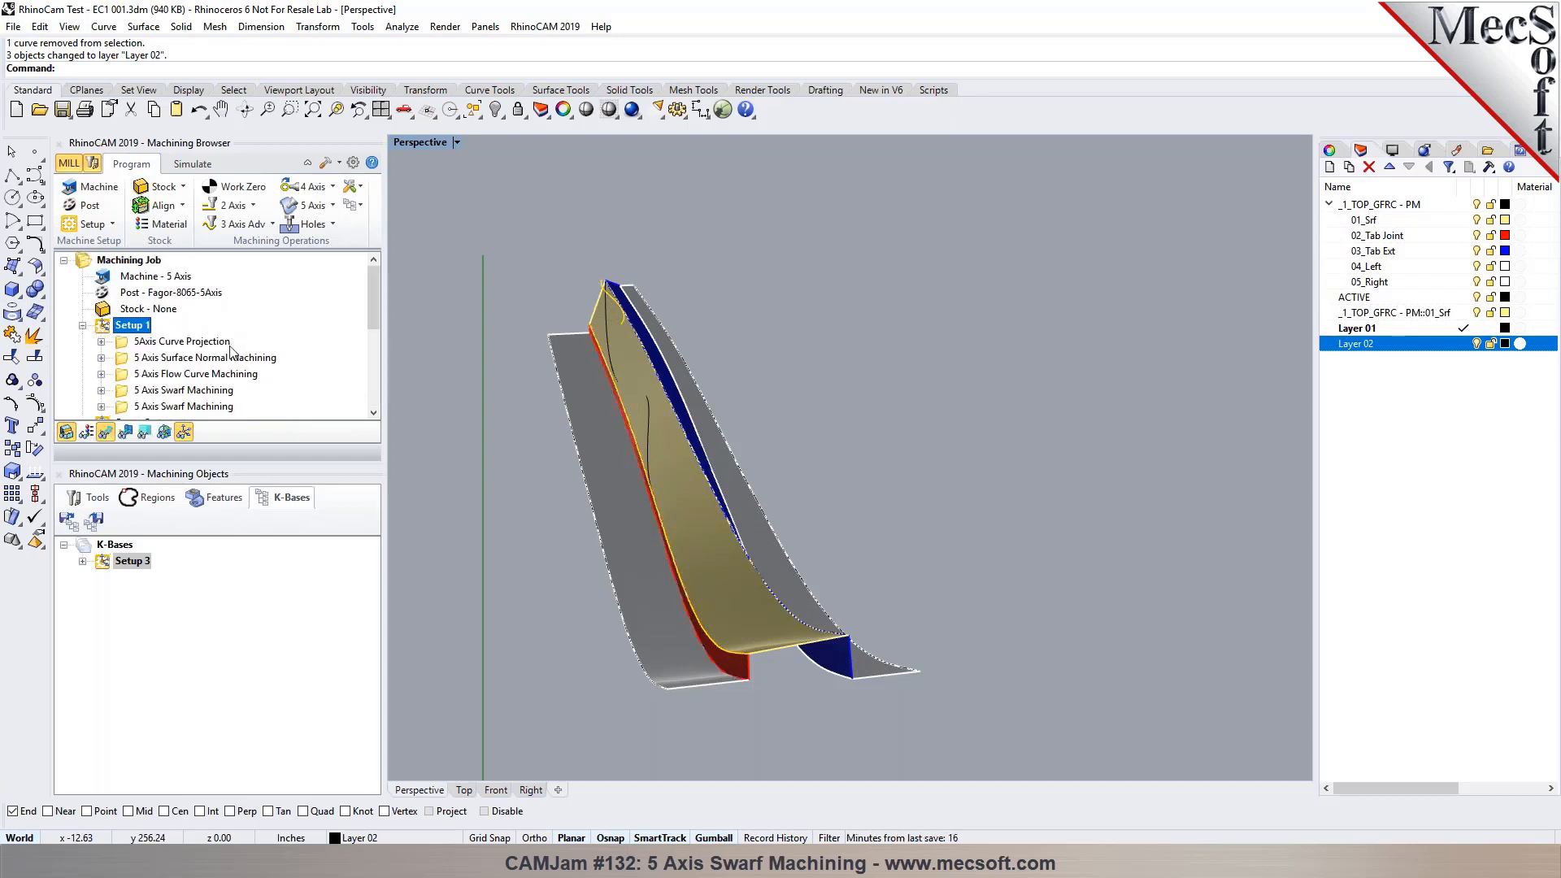
double_click(124, 346)
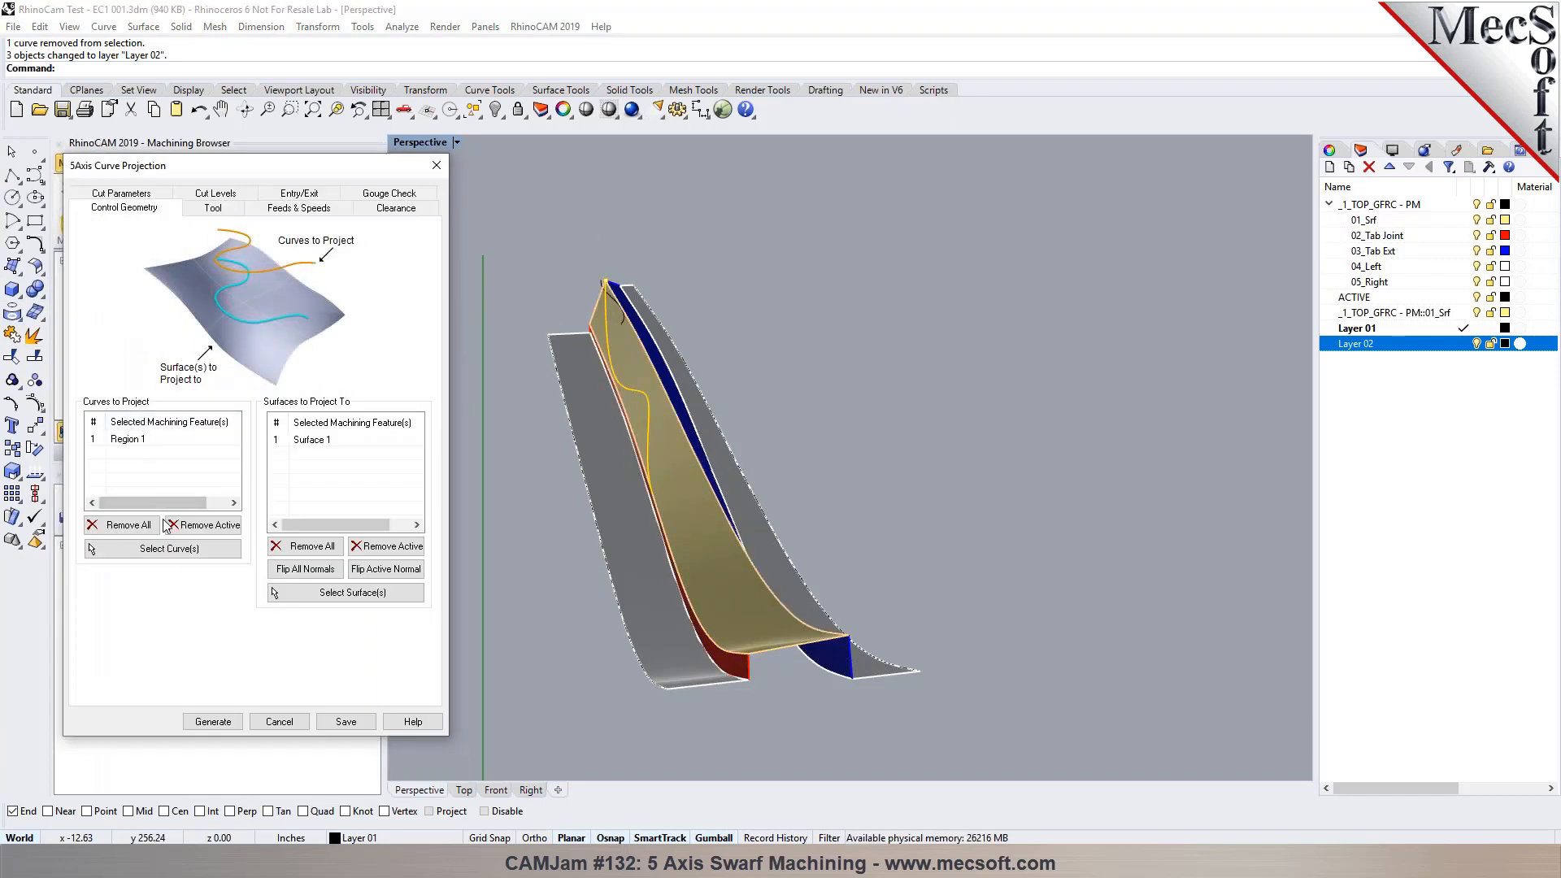
Step: Try clearing and reselecting the projection surfaces of 5Axis Curve Projection, look at Layer 02's selection options, and cancel the edit
click(307, 546)
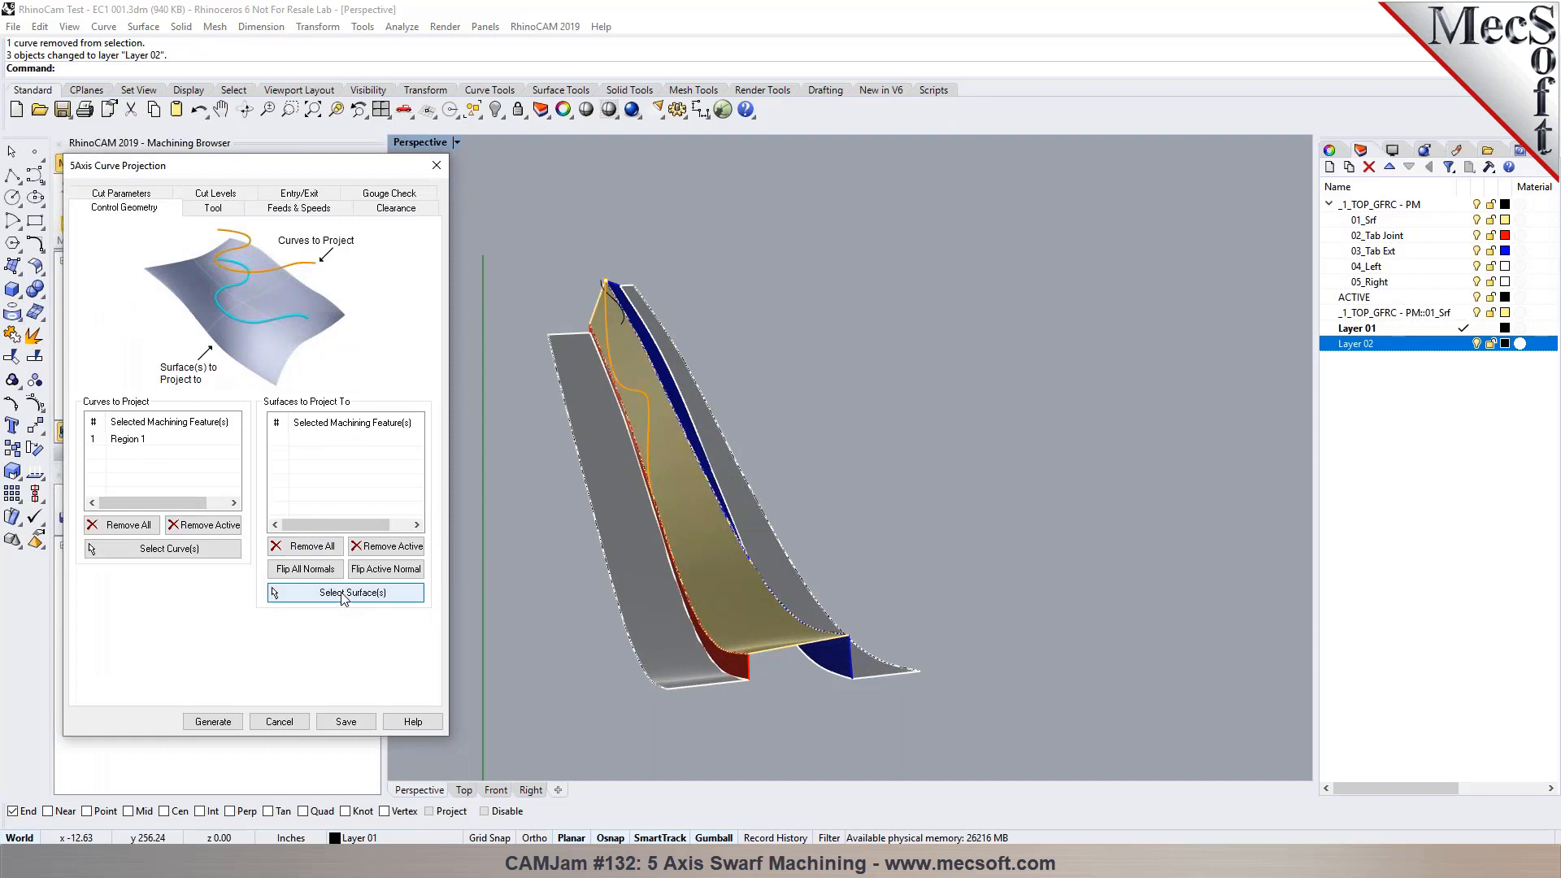
click(343, 594)
right_click(1353, 346)
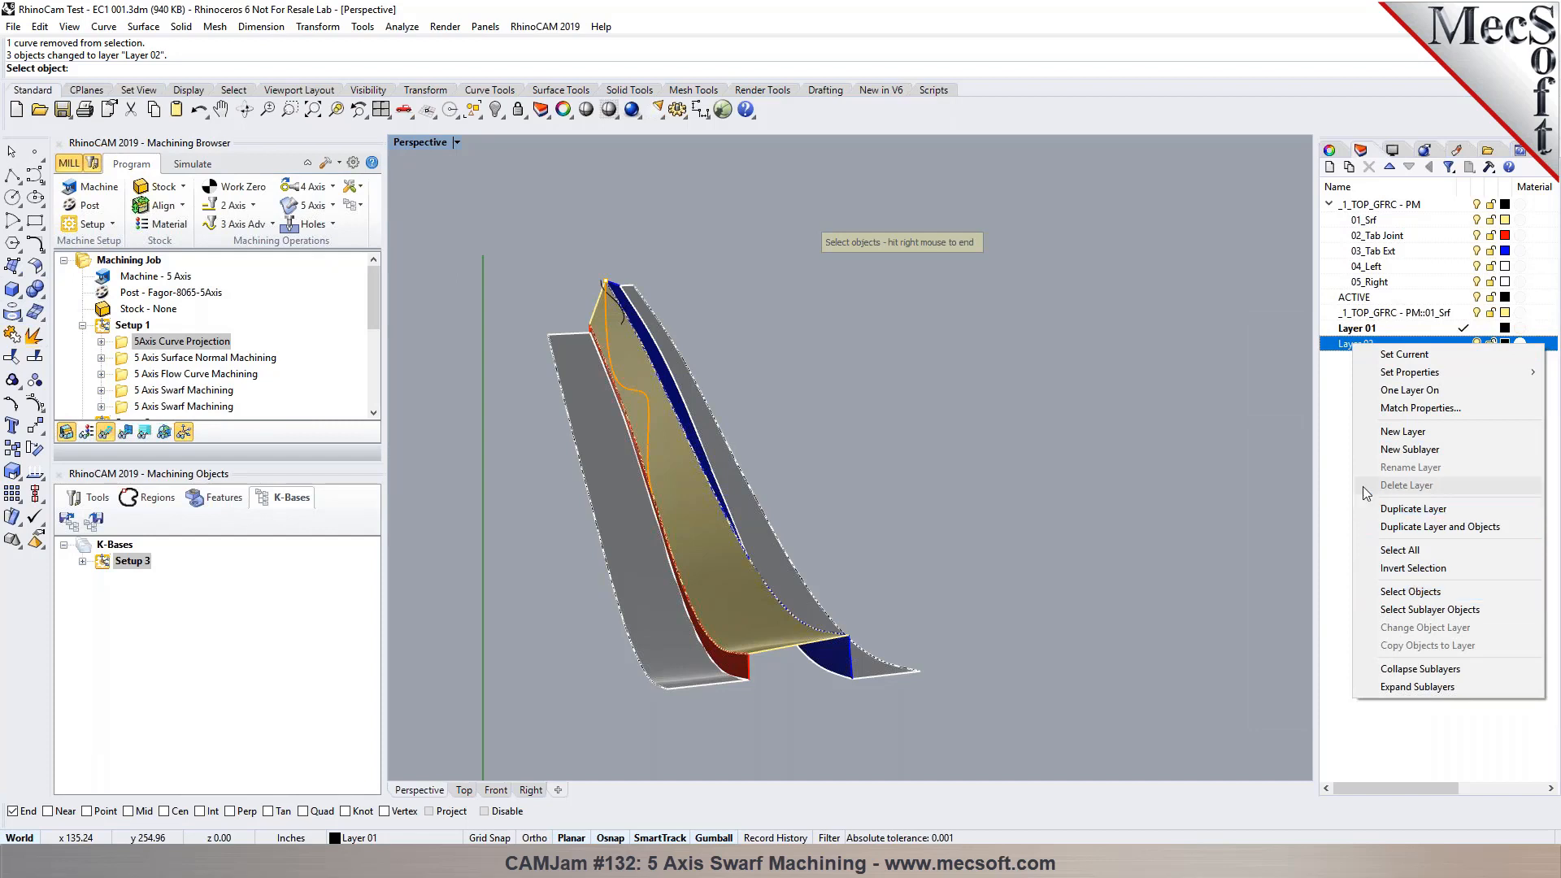
click(1328, 377)
right_click(1247, 373)
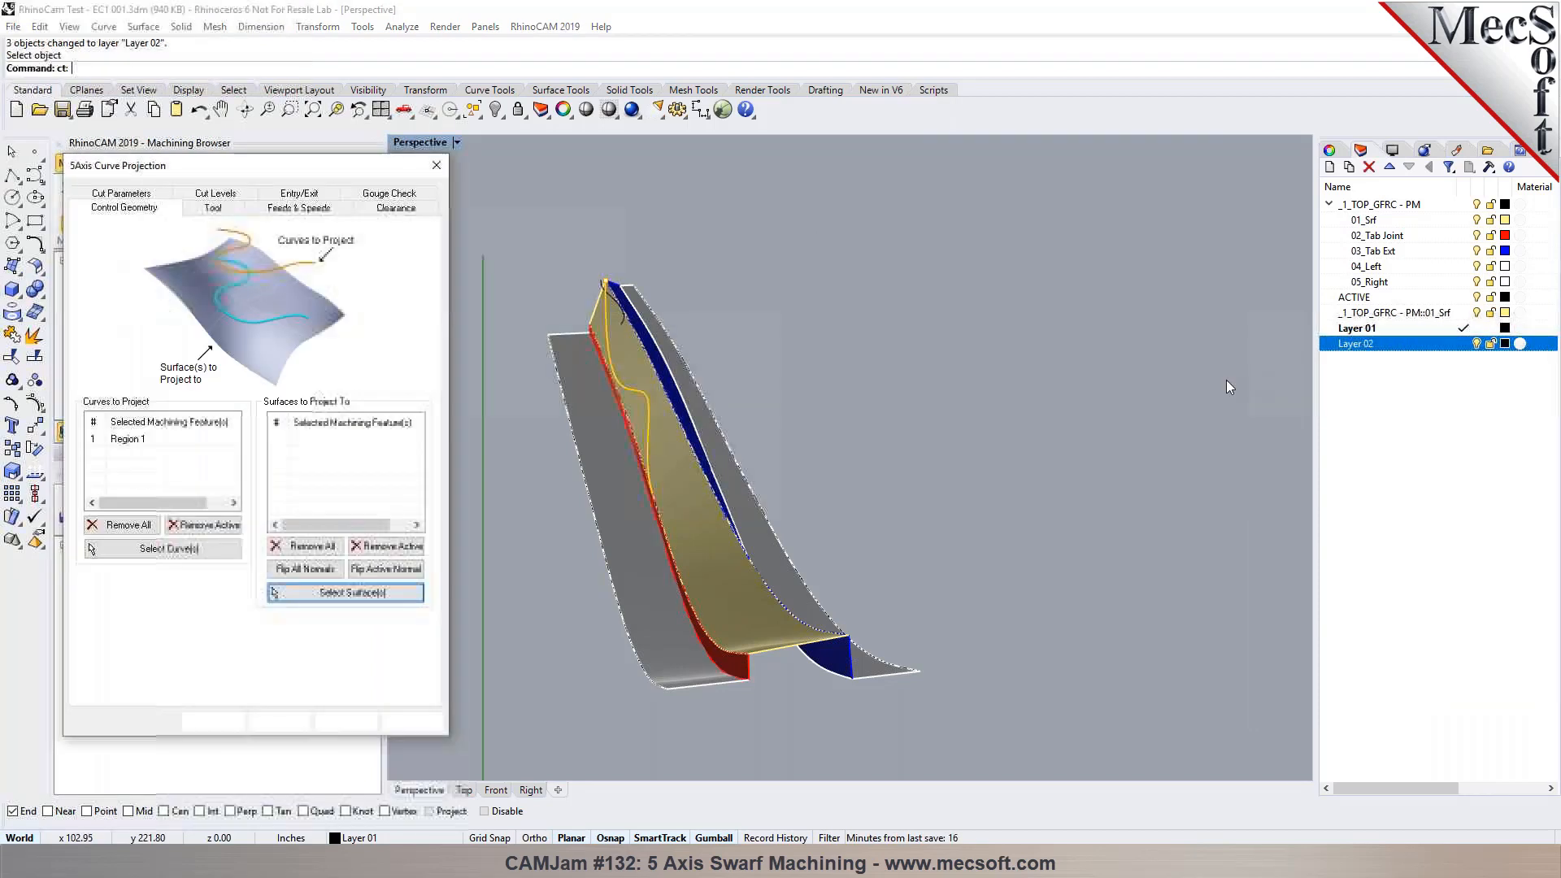
click(278, 729)
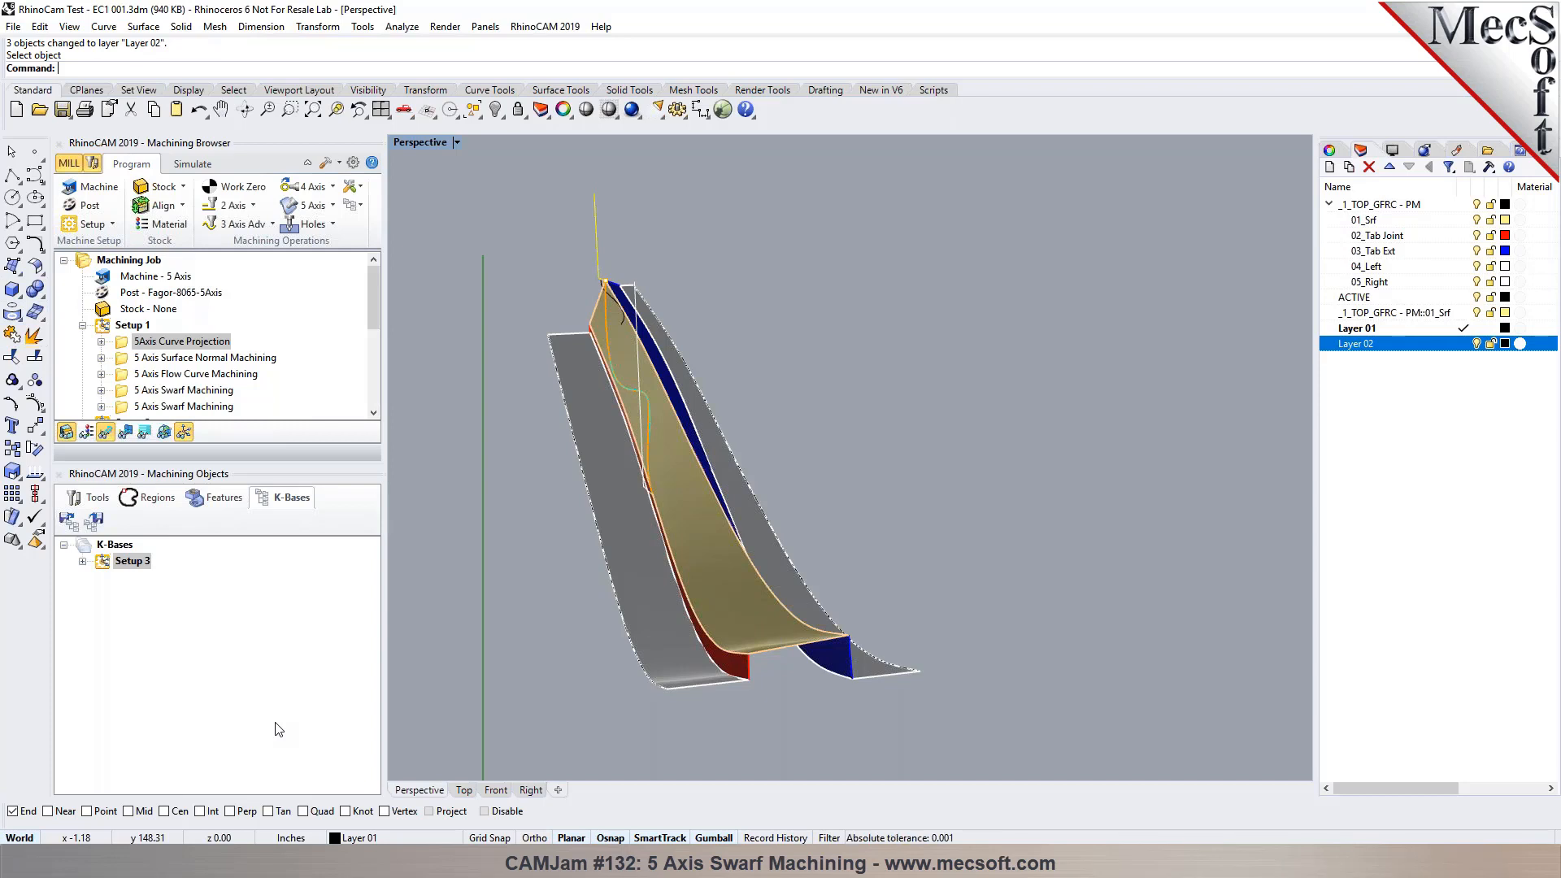
scroll(567, 401, down, 3)
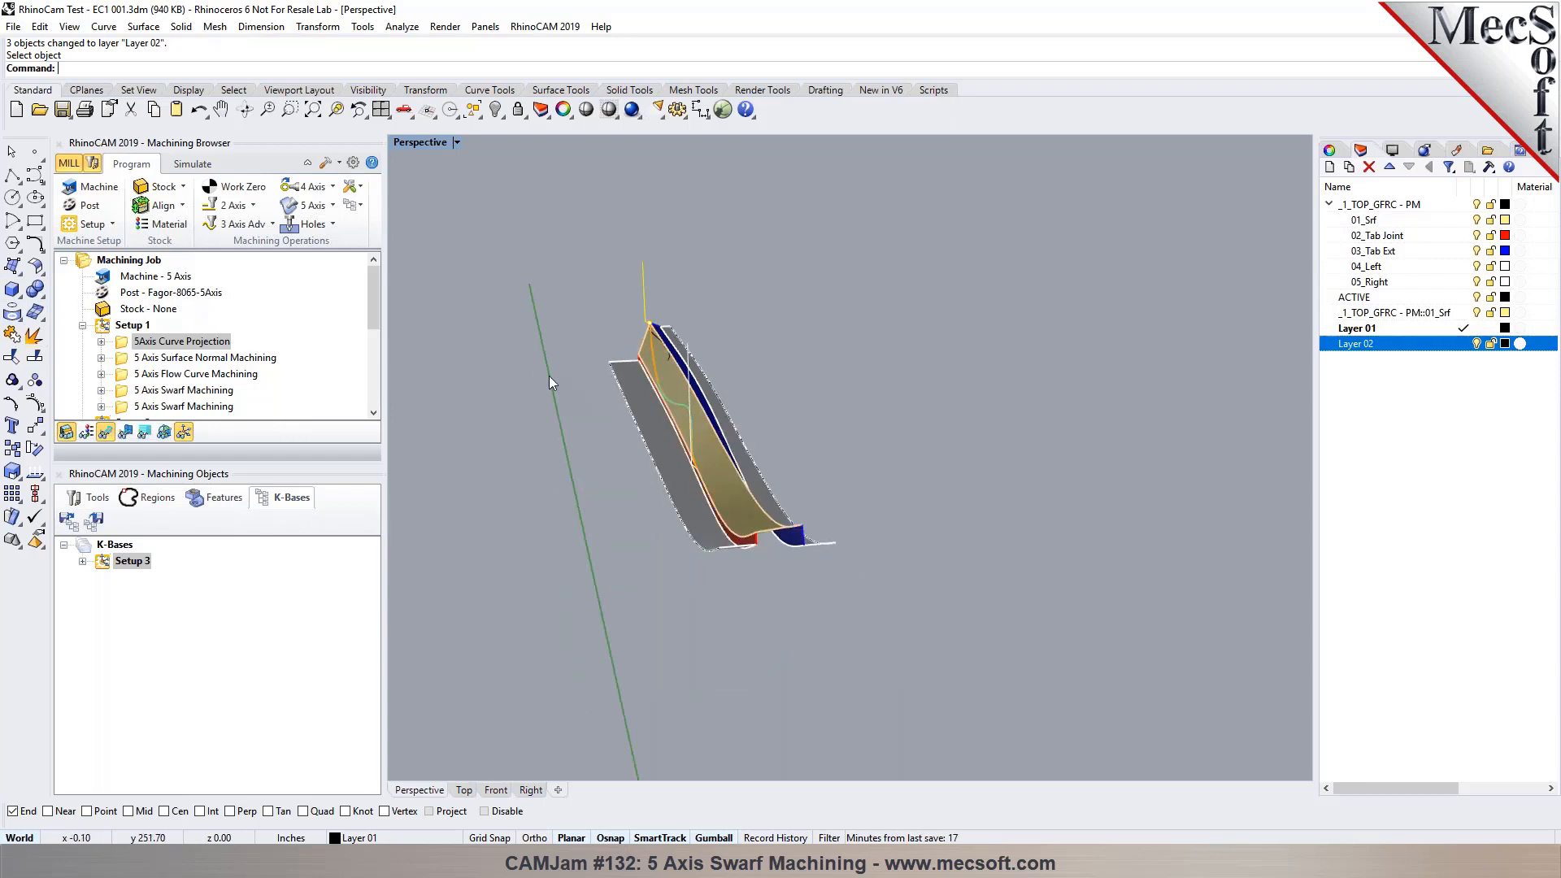
drag(504, 264, 954, 686)
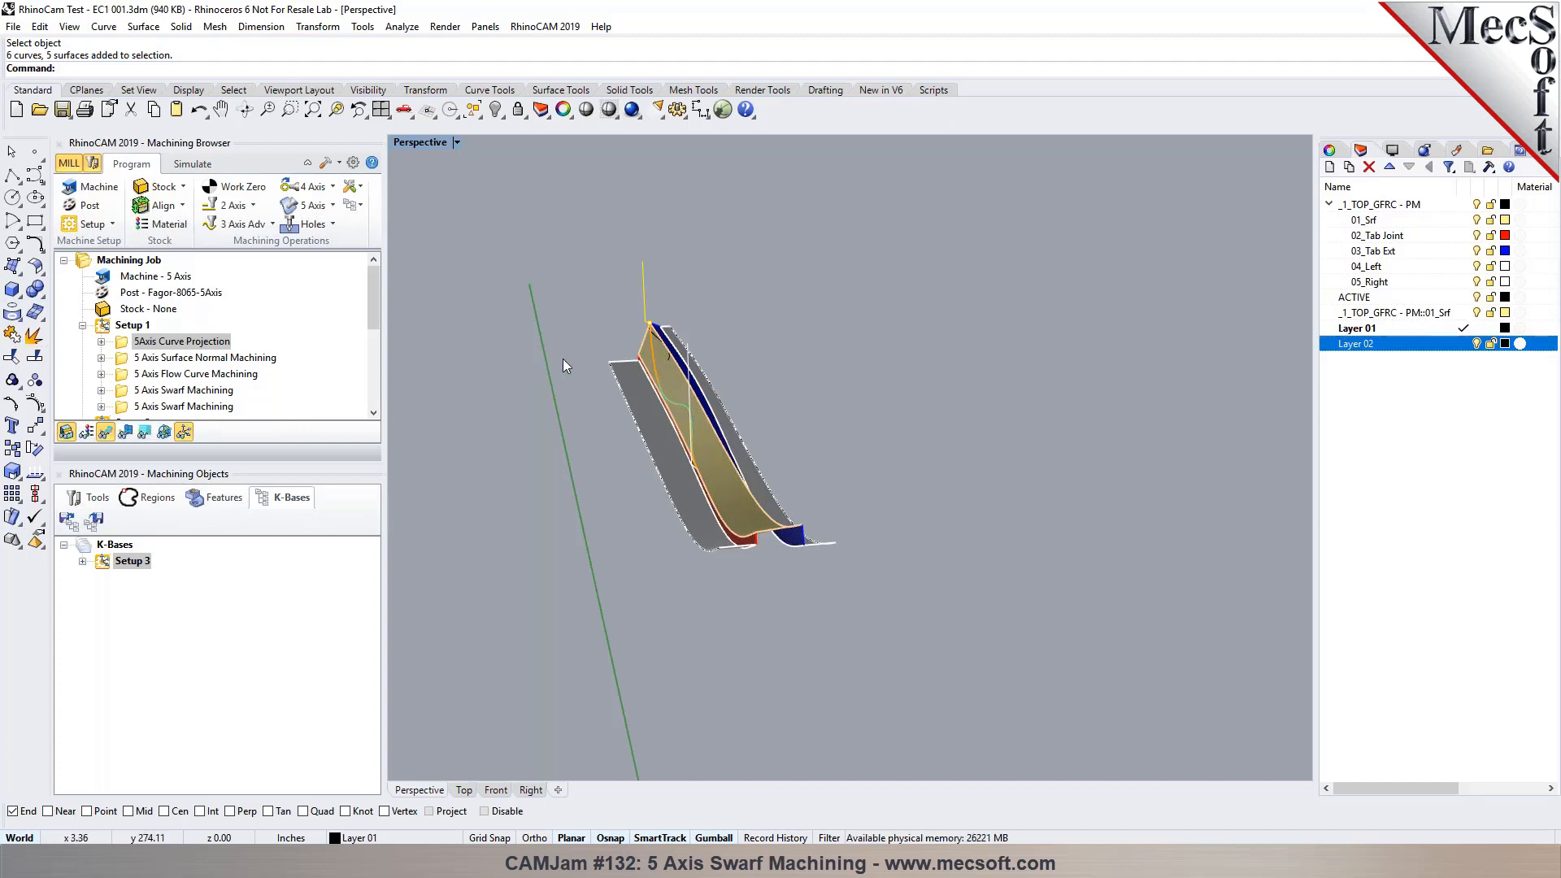
scroll(564, 358, up, 3)
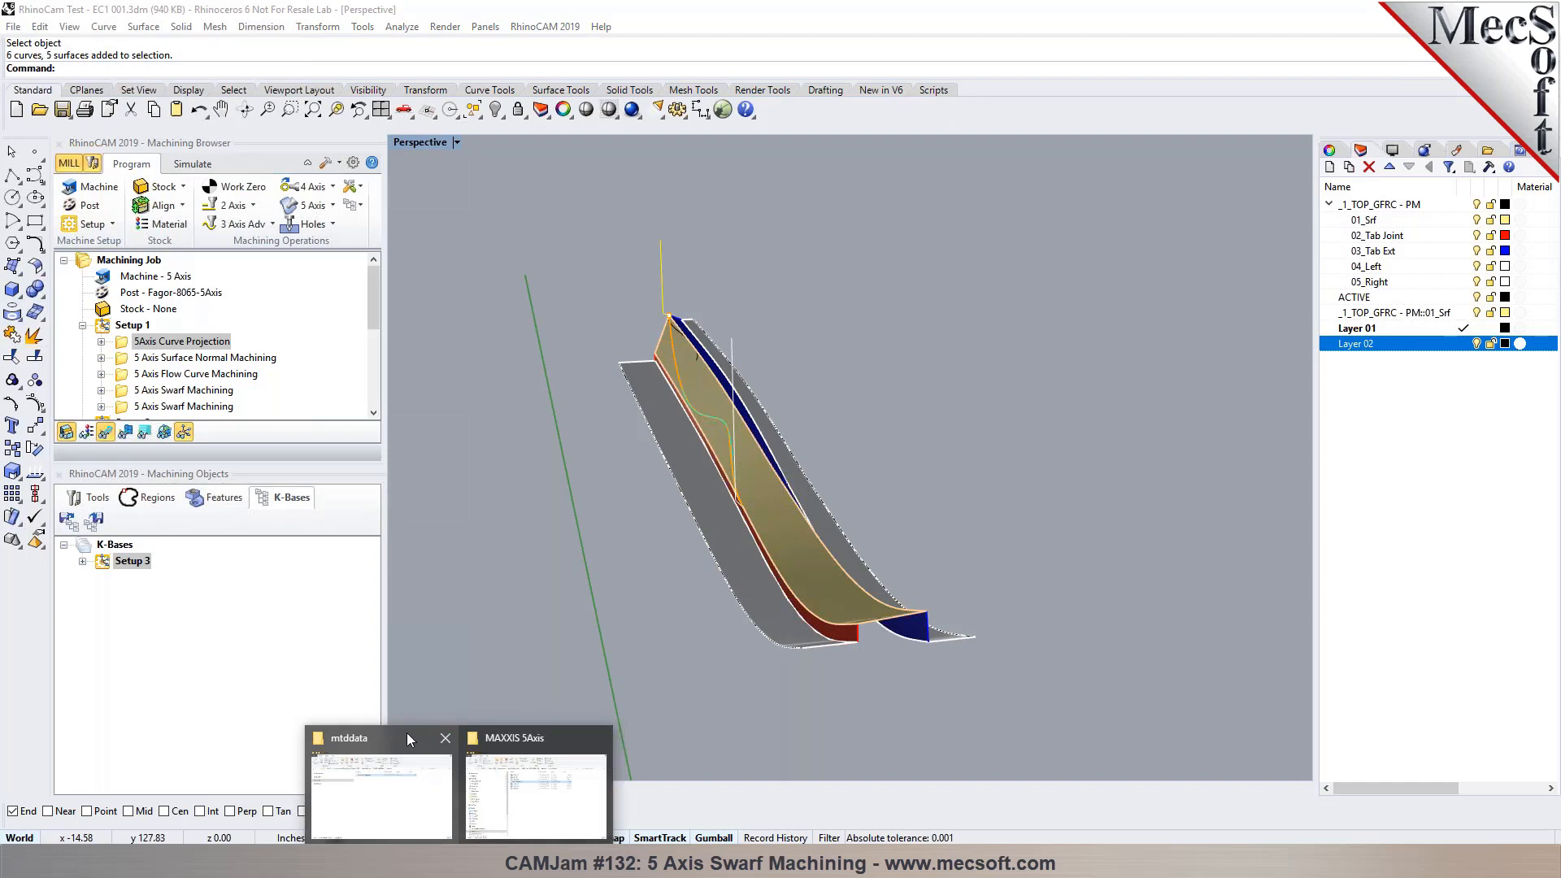
Step: Switch to File Explorer and open flutes.NC from the POSTS folder of RHINO CAM DEMO in the CNC editor
click(405, 734)
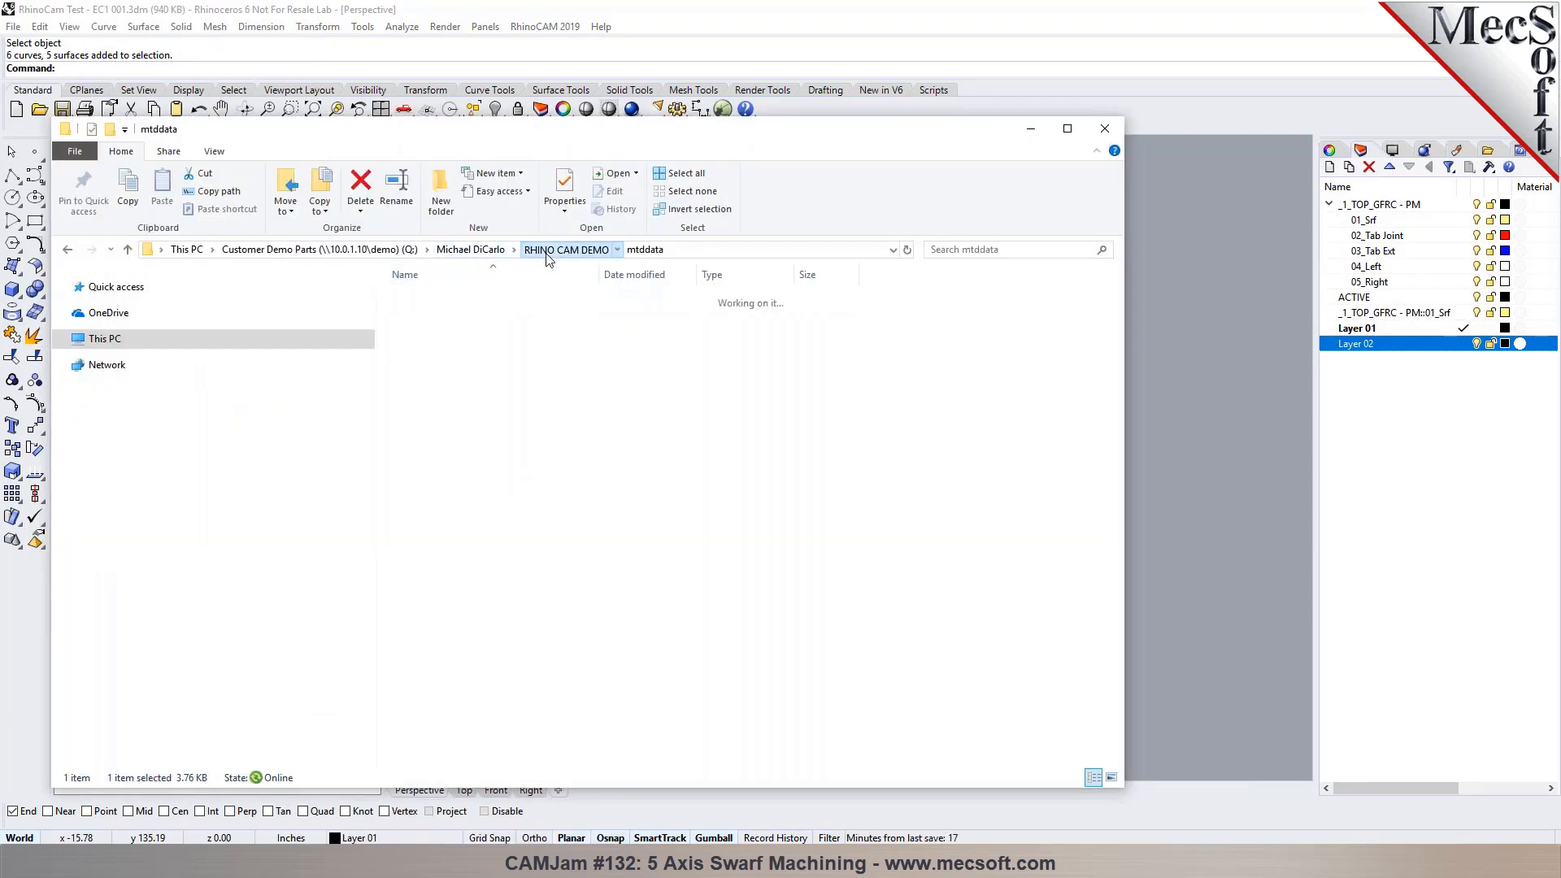
click(565, 249)
double_click(427, 315)
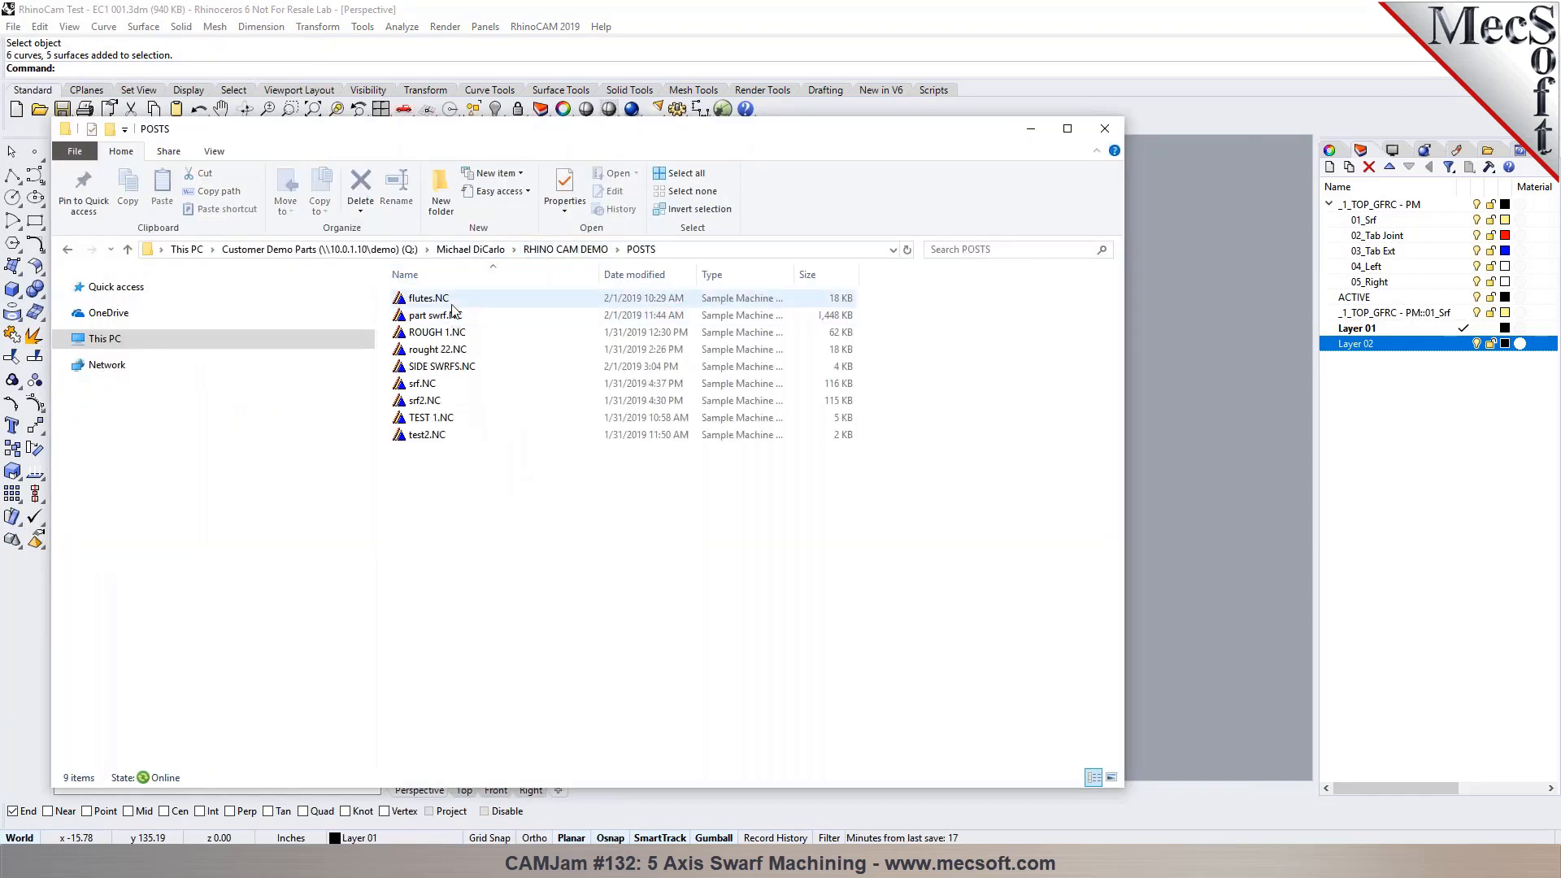
click(449, 298)
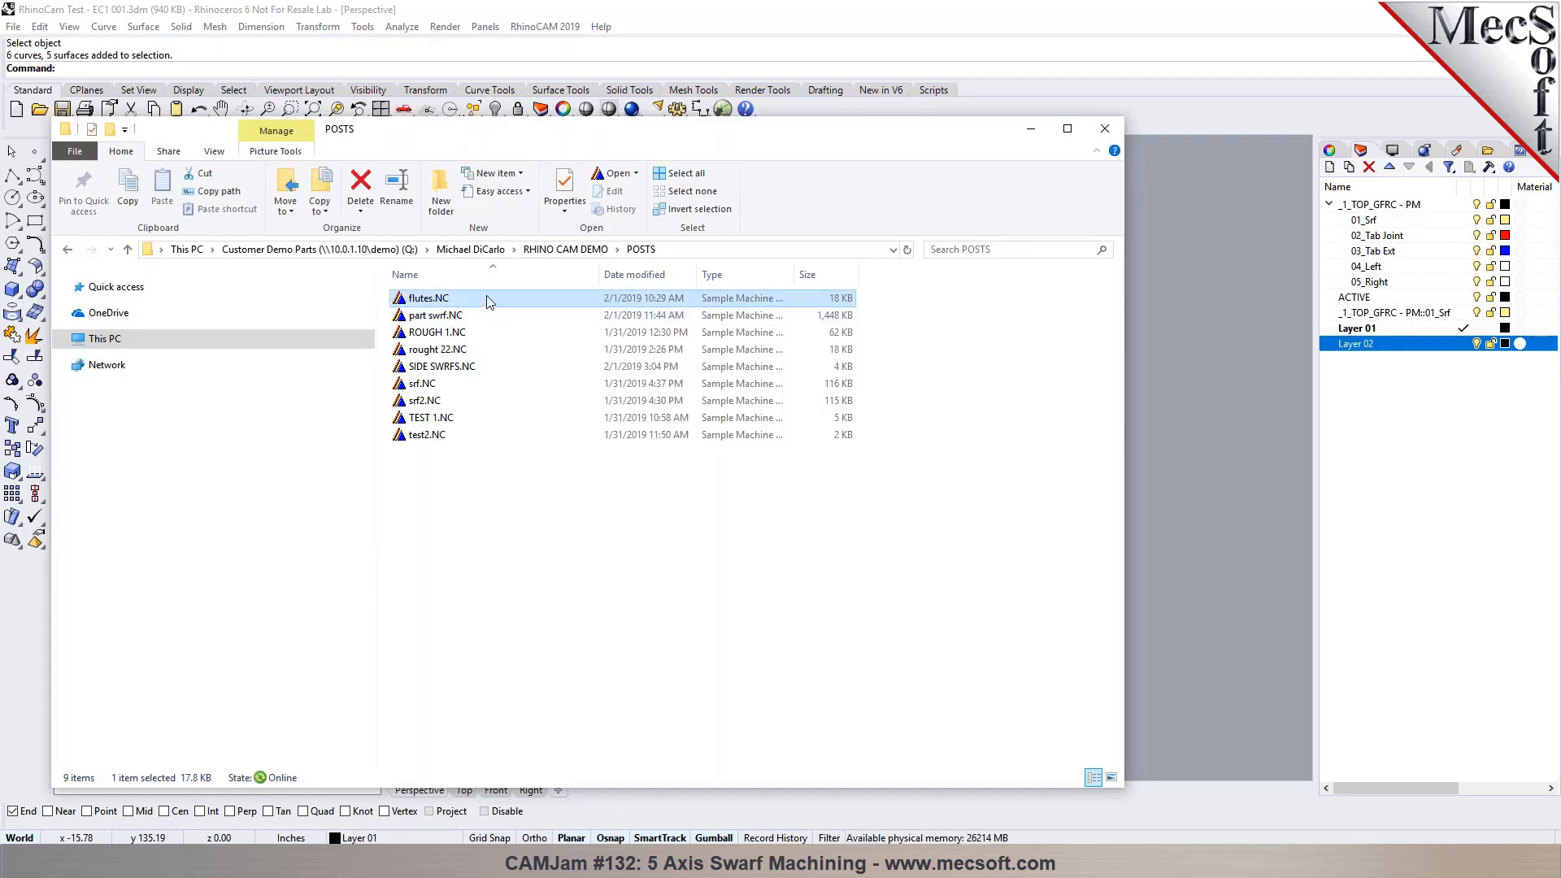
double_click(488, 301)
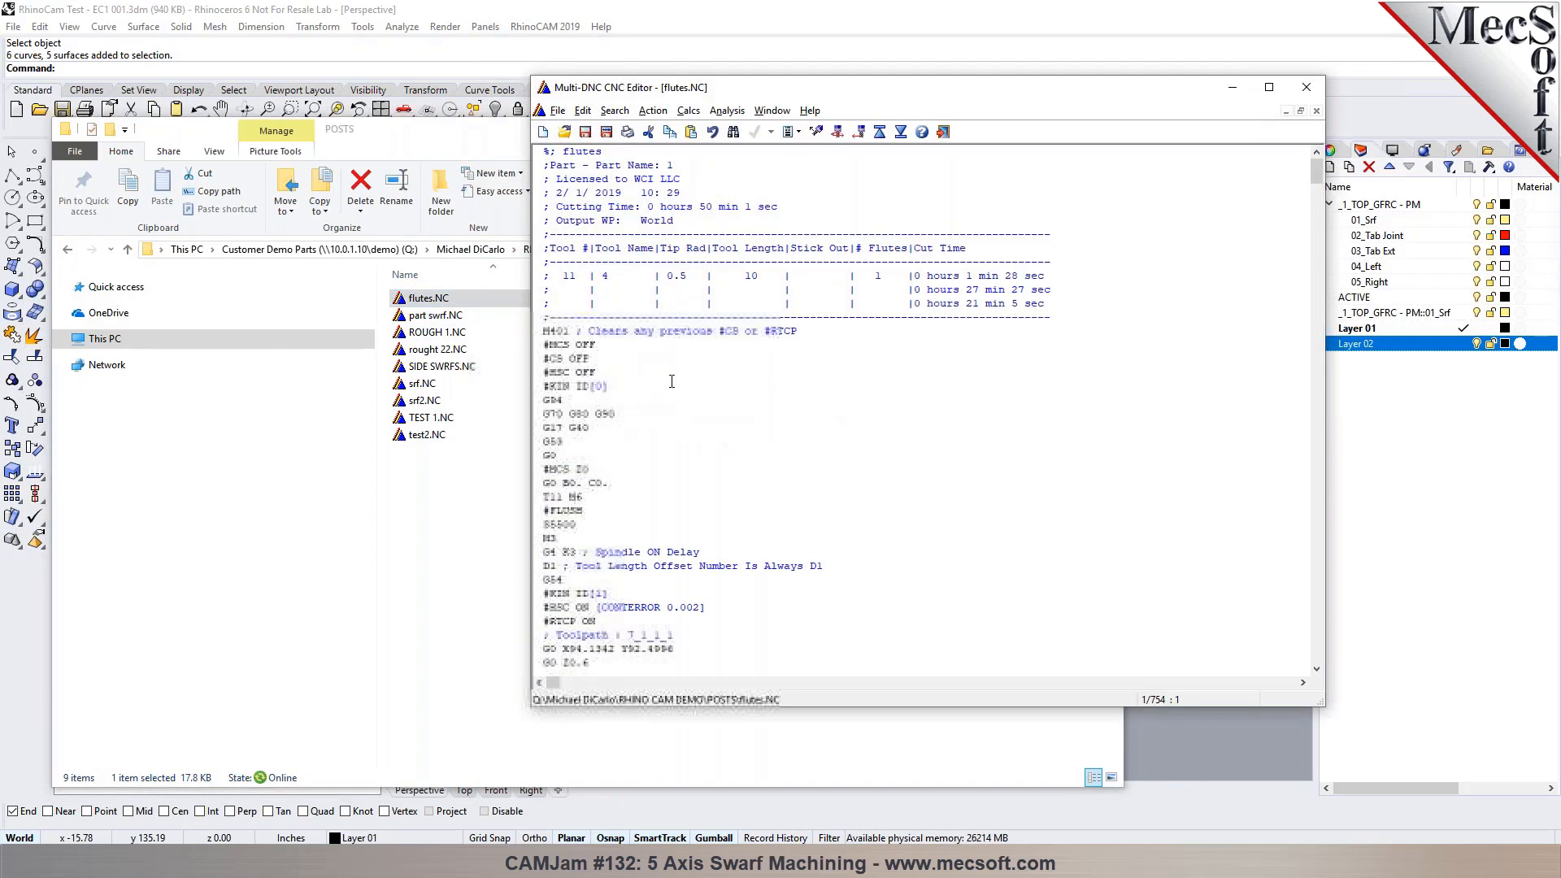
Step: Examine the start-up code of flutes.NC, highlighting the block from #MCS OFF to G0 and the #RTCP ON line
scroll(573, 298, down, 2)
drag(550, 289, 533, 248)
click(614, 327)
scroll(614, 327, down, 1)
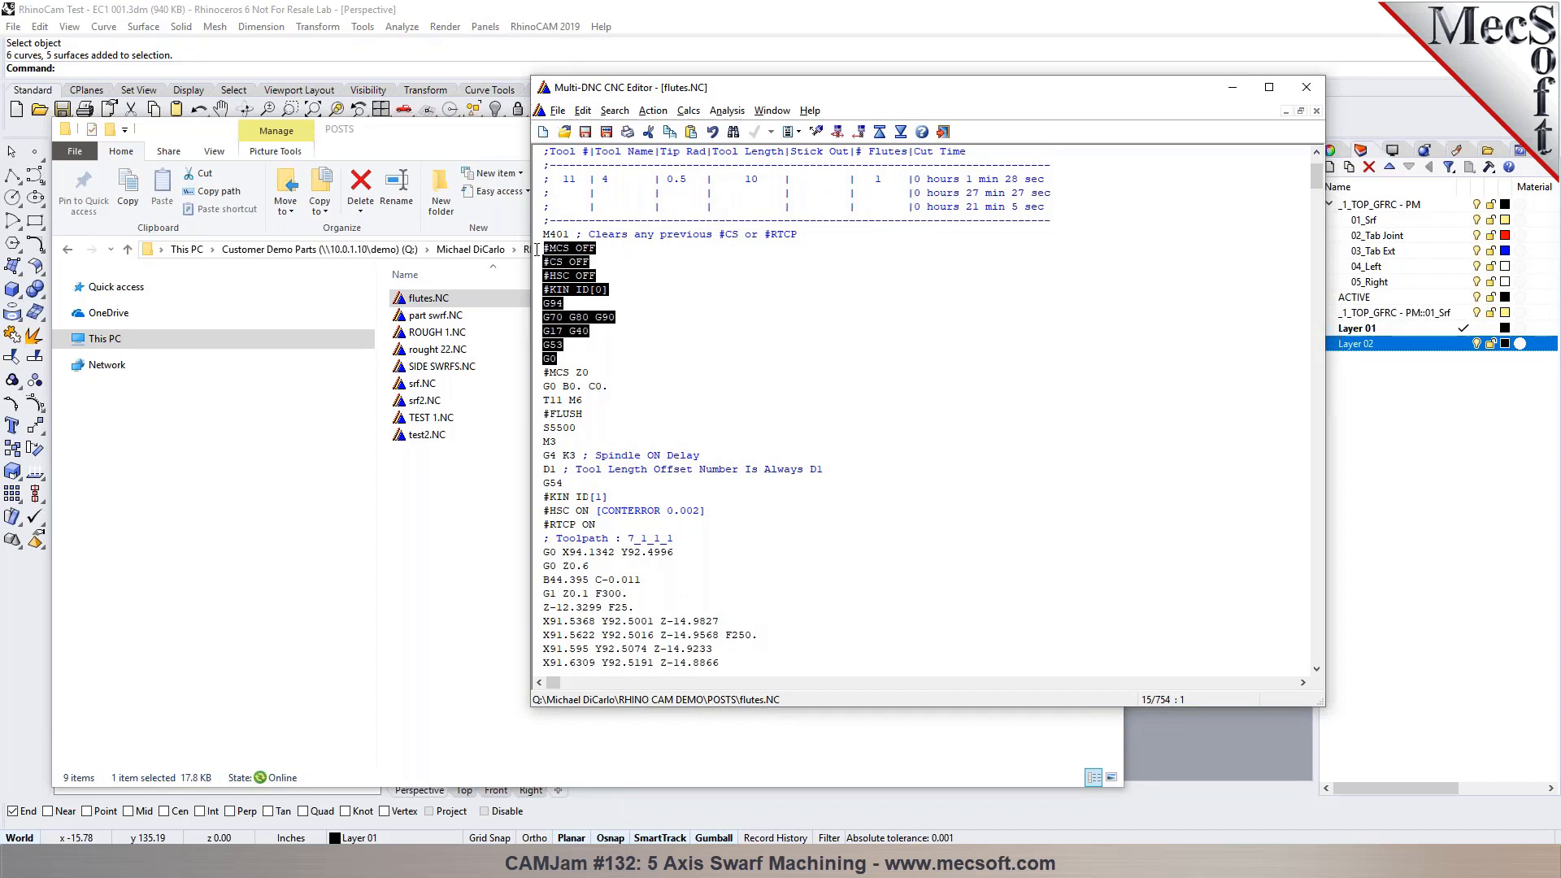
click(636, 427)
scroll(636, 426, down, 1)
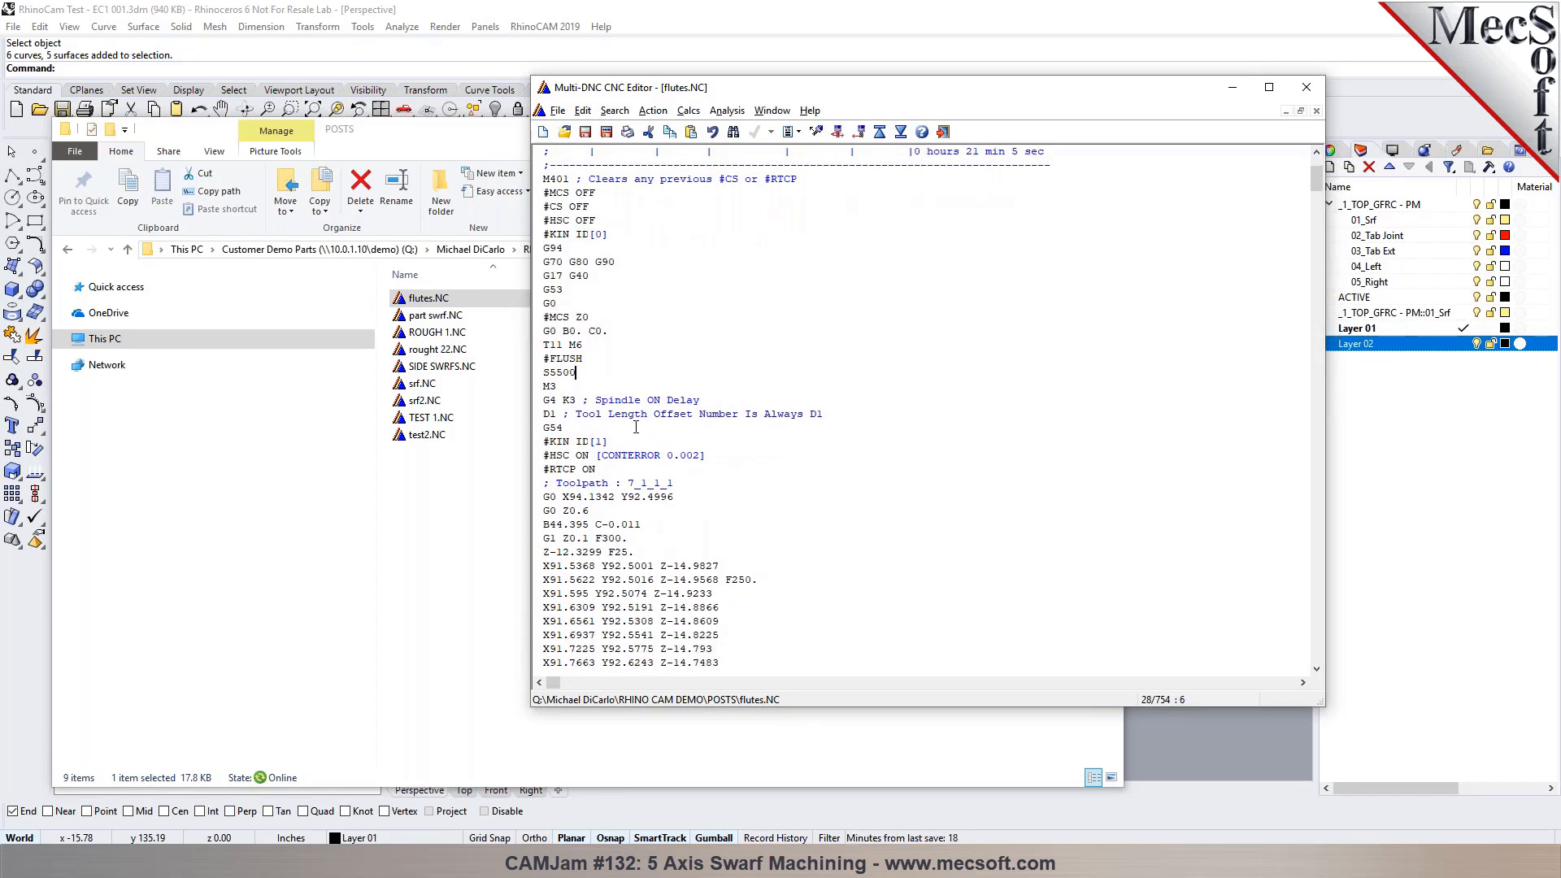
drag(600, 469, 545, 469)
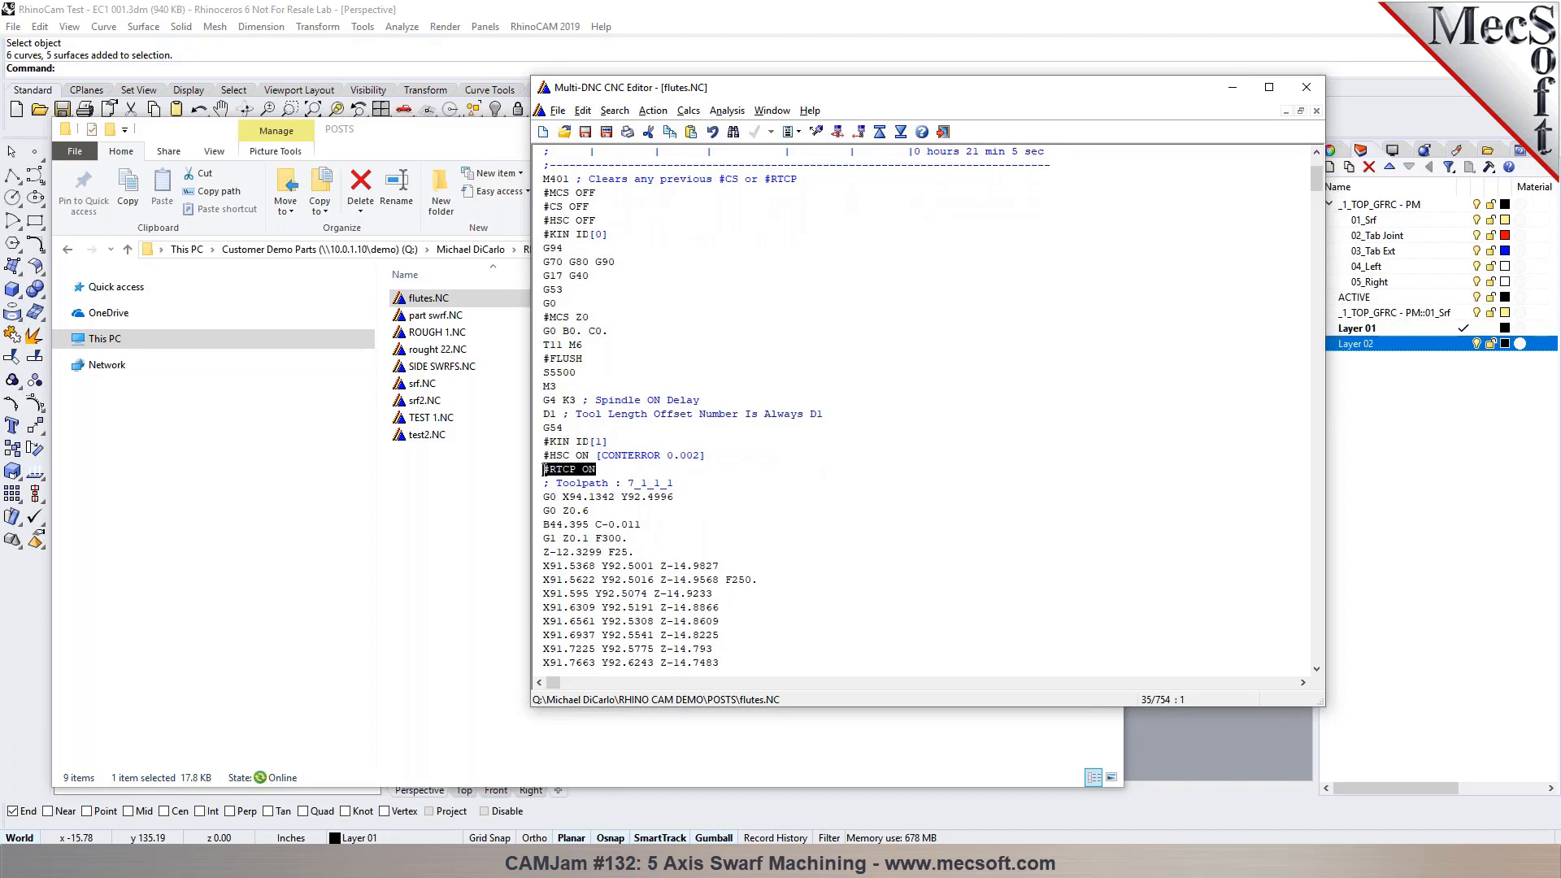
Step: Review the flutes.NC start-up lines around #RTCP ON, from the tool table to the first moves of toolpath 7_1_1_1
scroll(545, 469, up, 1)
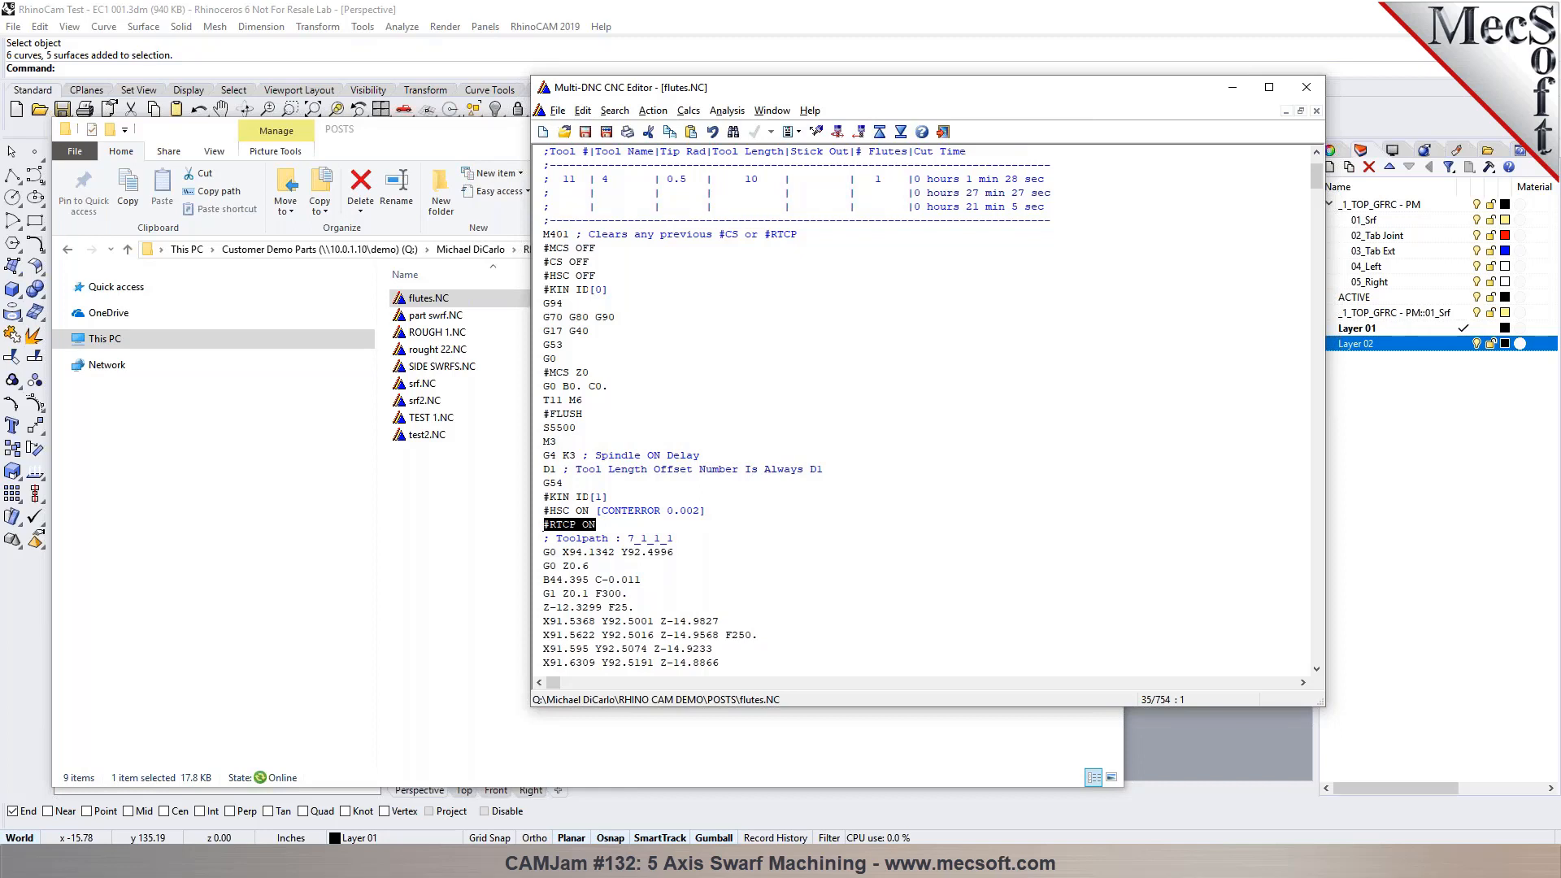
scroll(535, 480, down, 1)
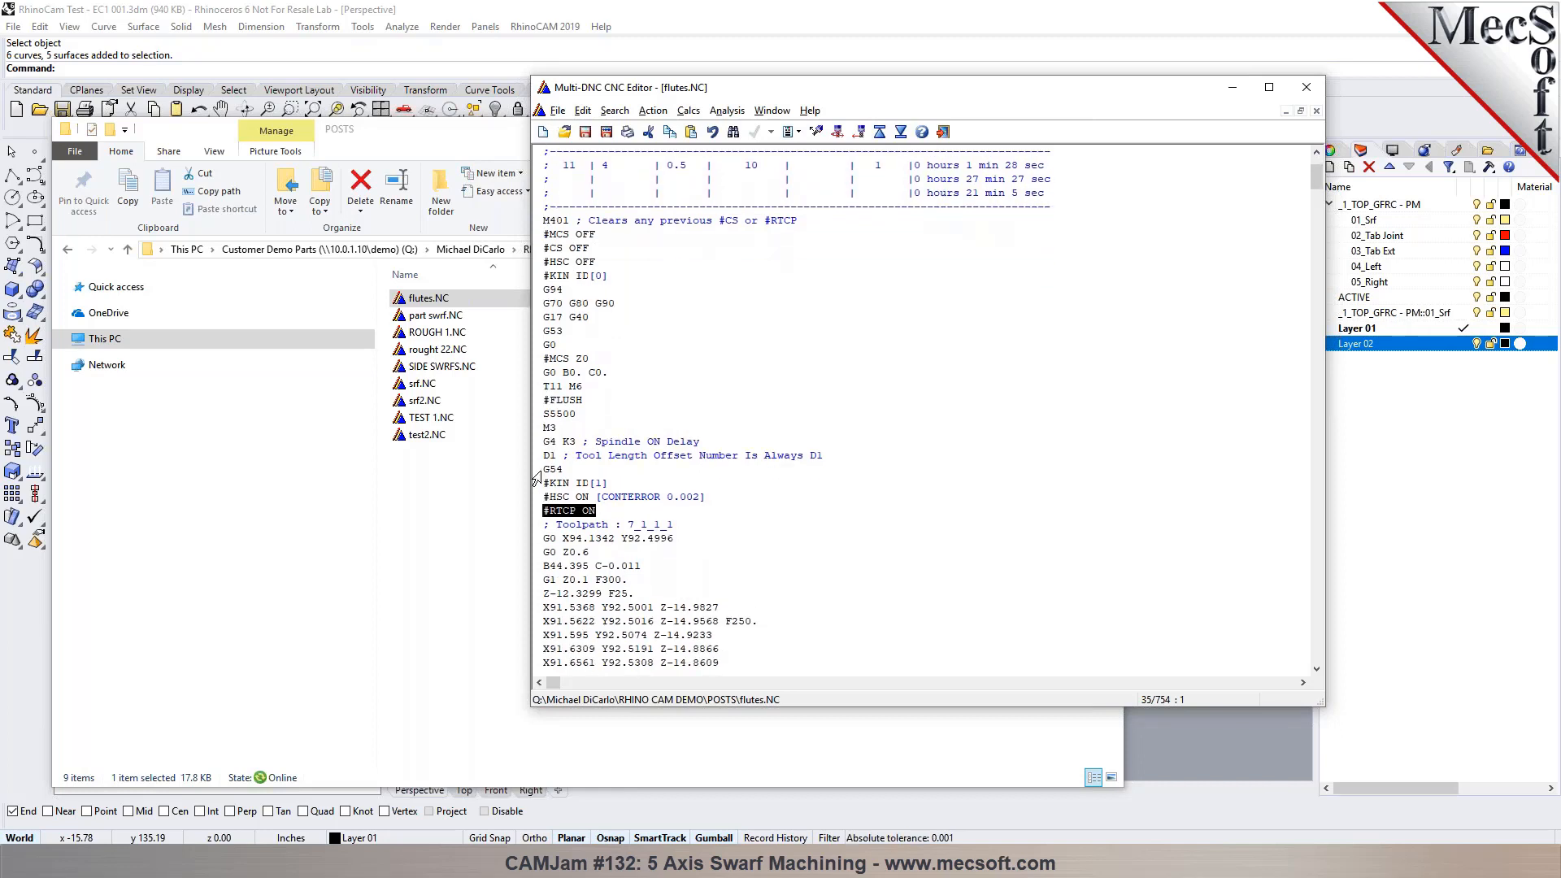
scroll(596, 459, down, 2)
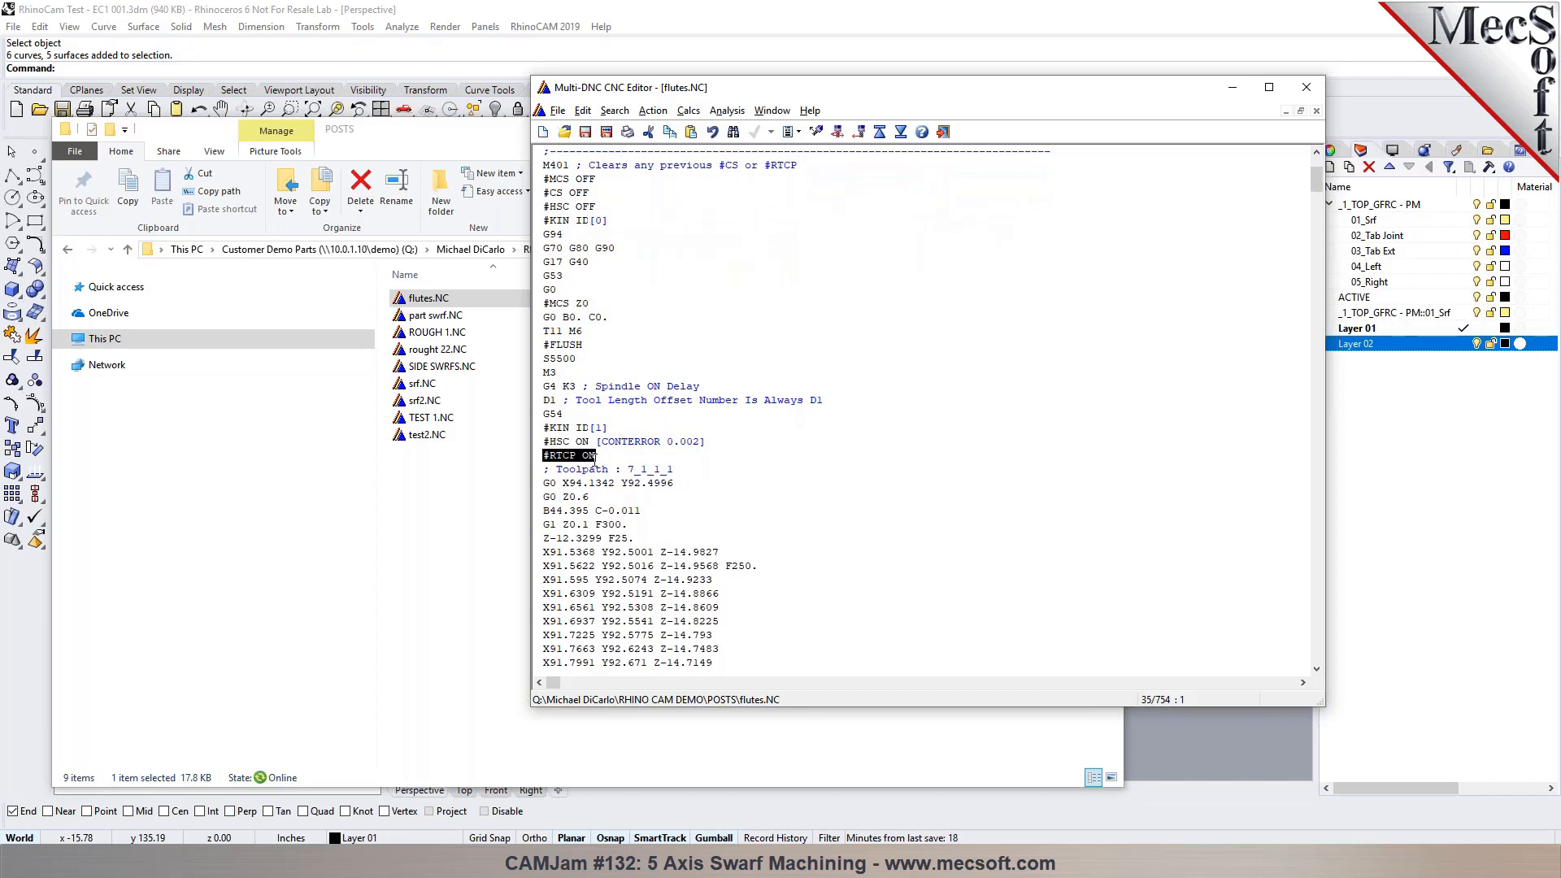
scroll(596, 460, down, 1)
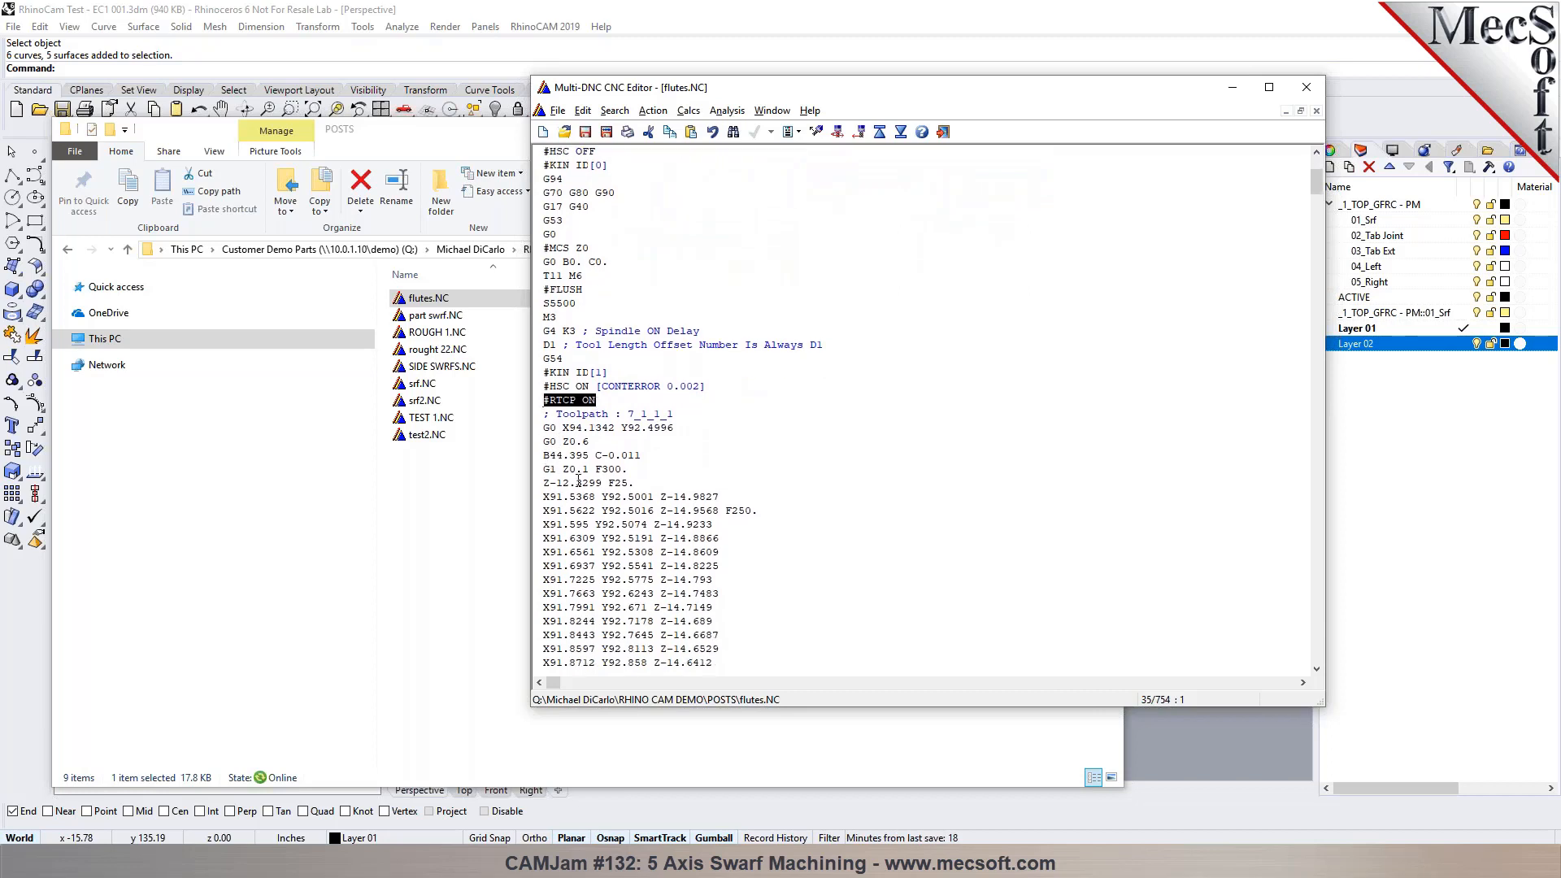
Step: Examine the 5-axis moves of toolpaths 7_1_1_1 and 7_1, return to the start of flutes.NC, and close the CNC editor
scroll(578, 477, down, 2)
click(713, 441)
scroll(714, 444, down, 2)
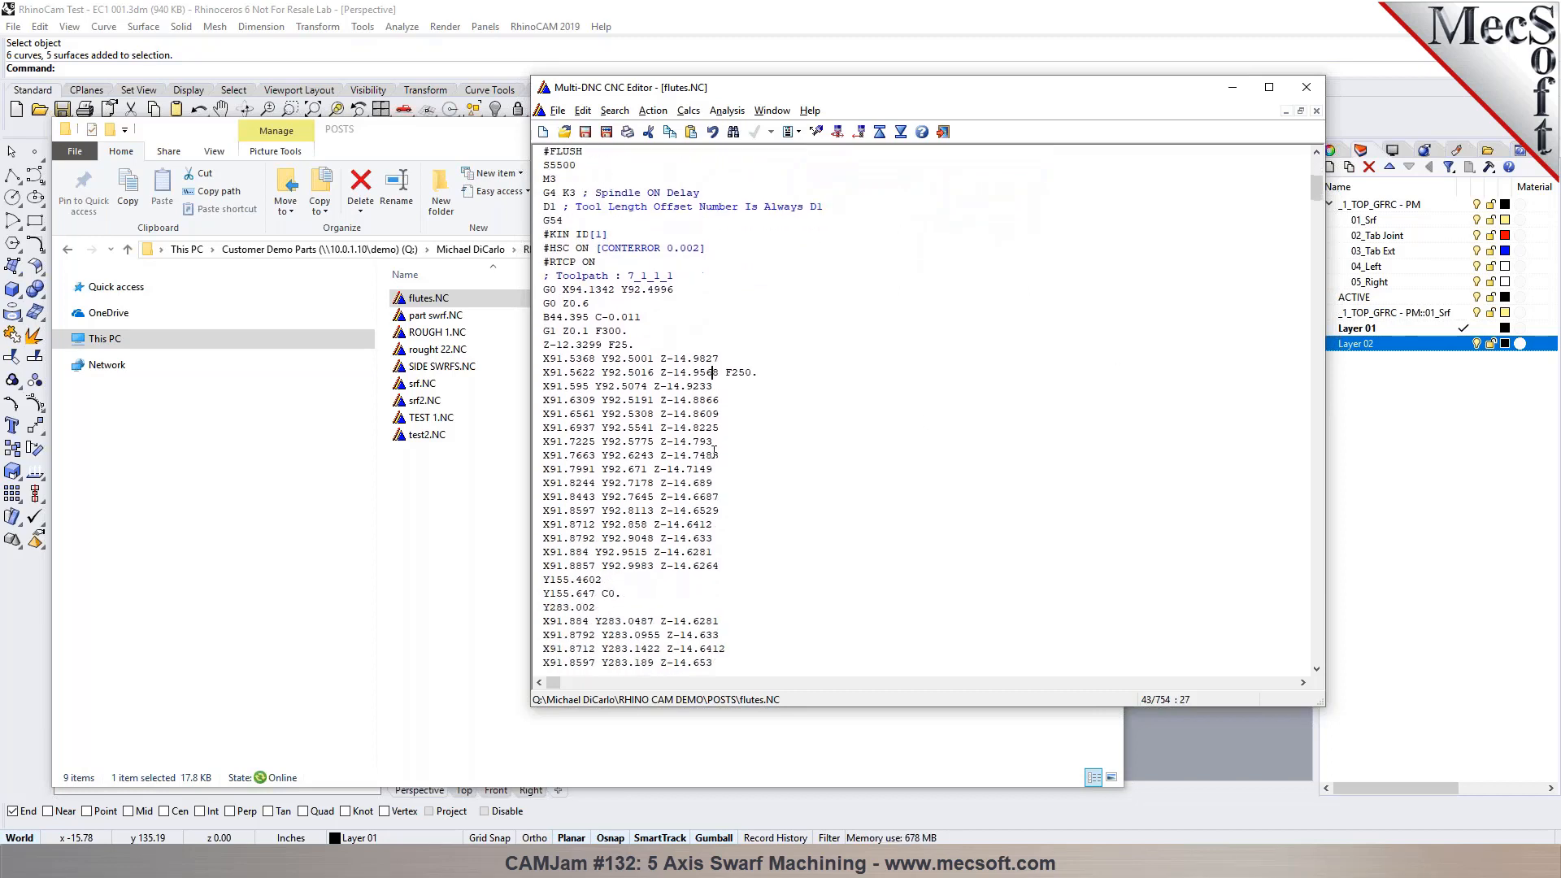
click(714, 452)
scroll(716, 456, down, 1)
click(630, 551)
scroll(647, 525, down, 2)
scroll(647, 524, down, 8)
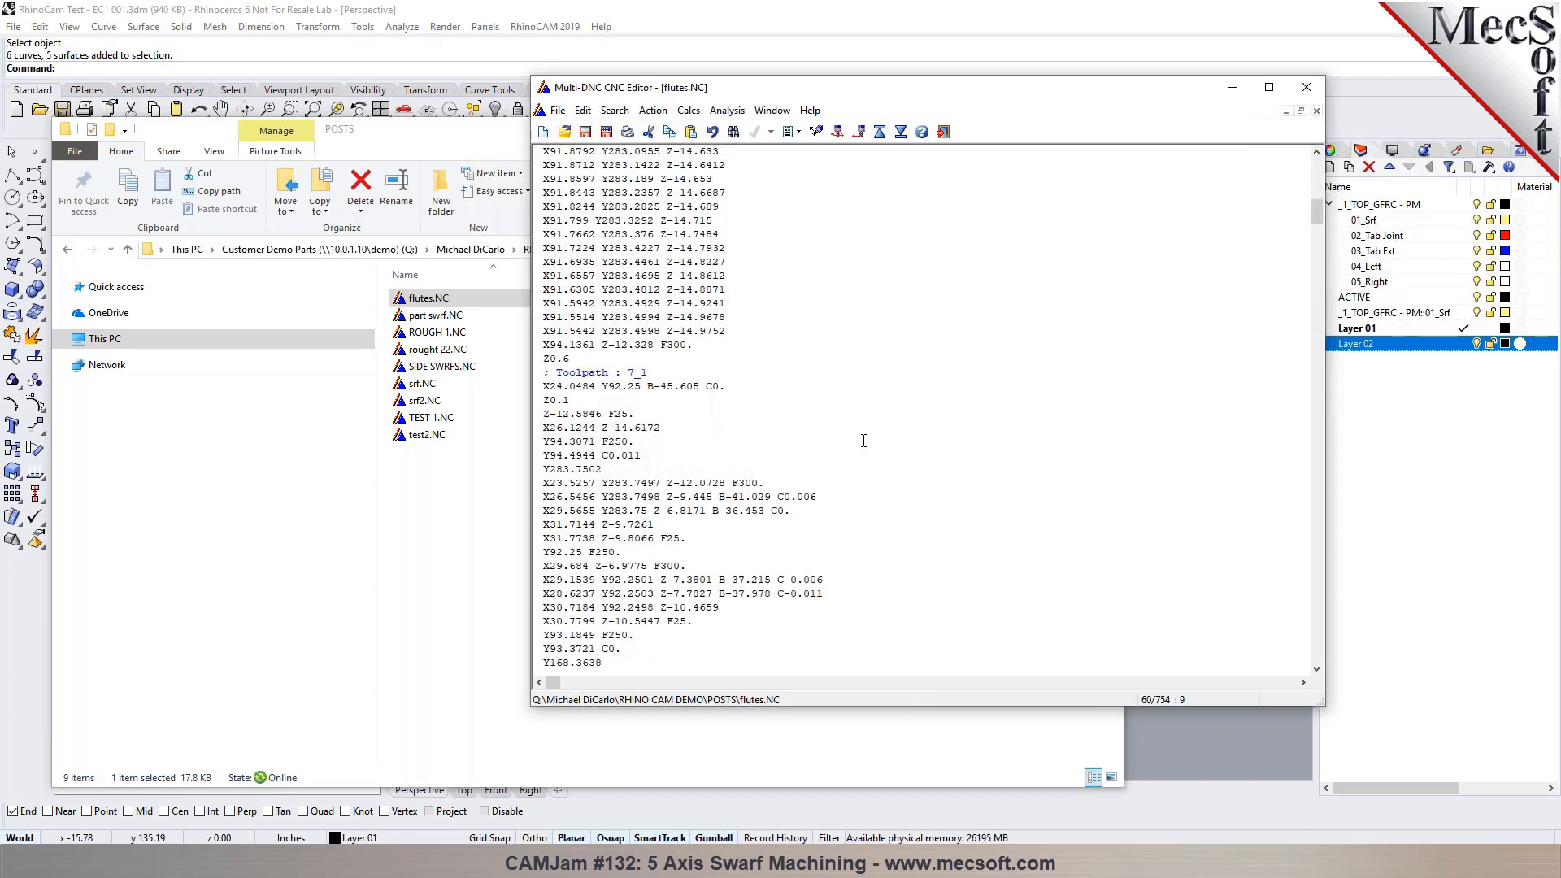
drag(1318, 219, 1321, 158)
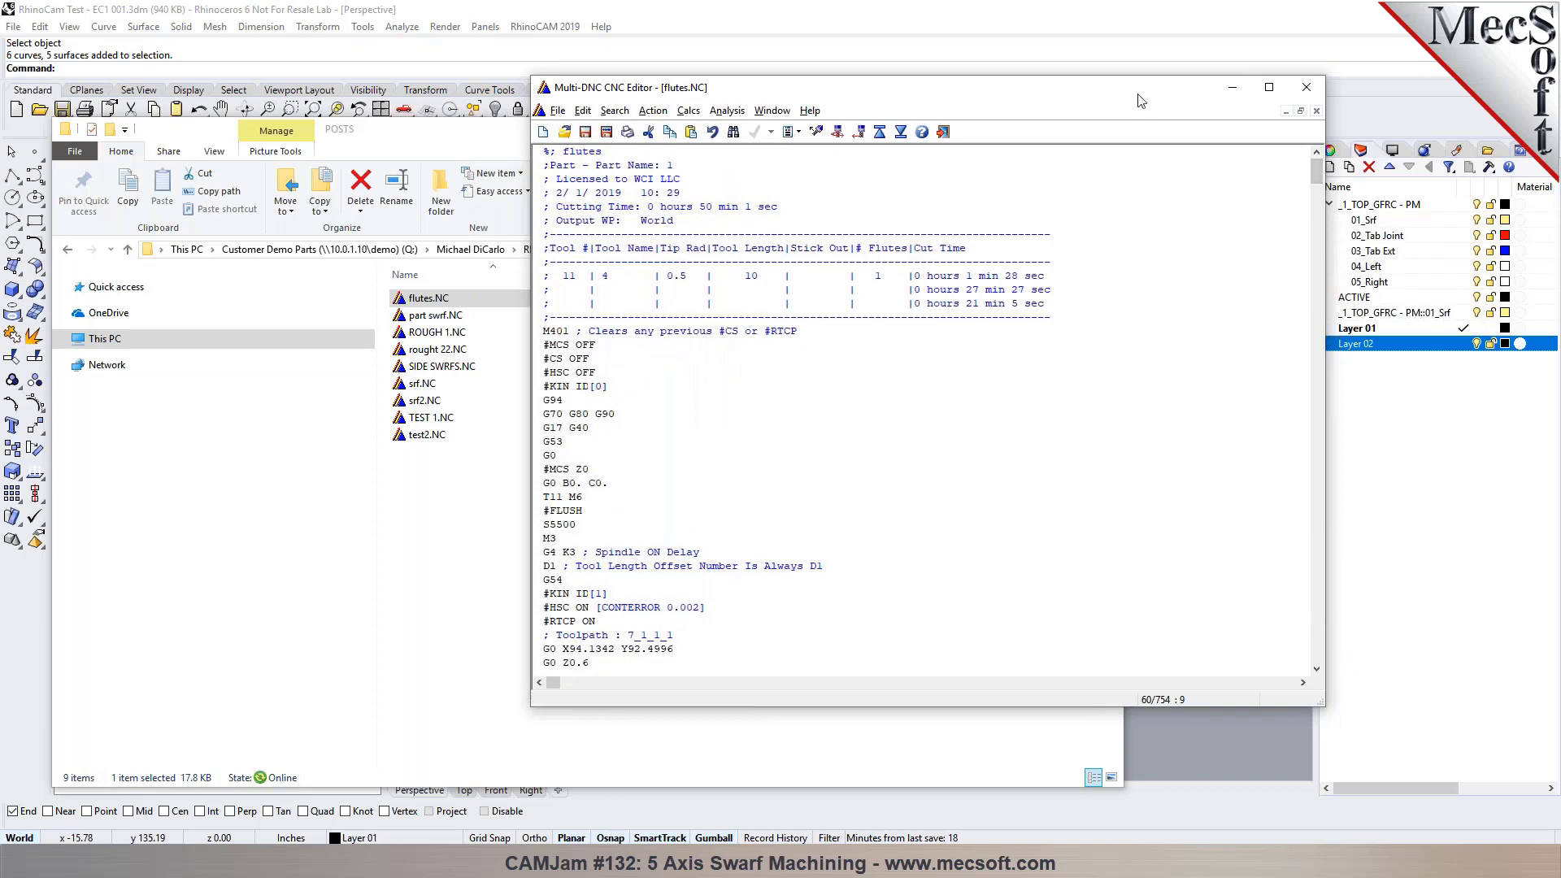
click(1305, 88)
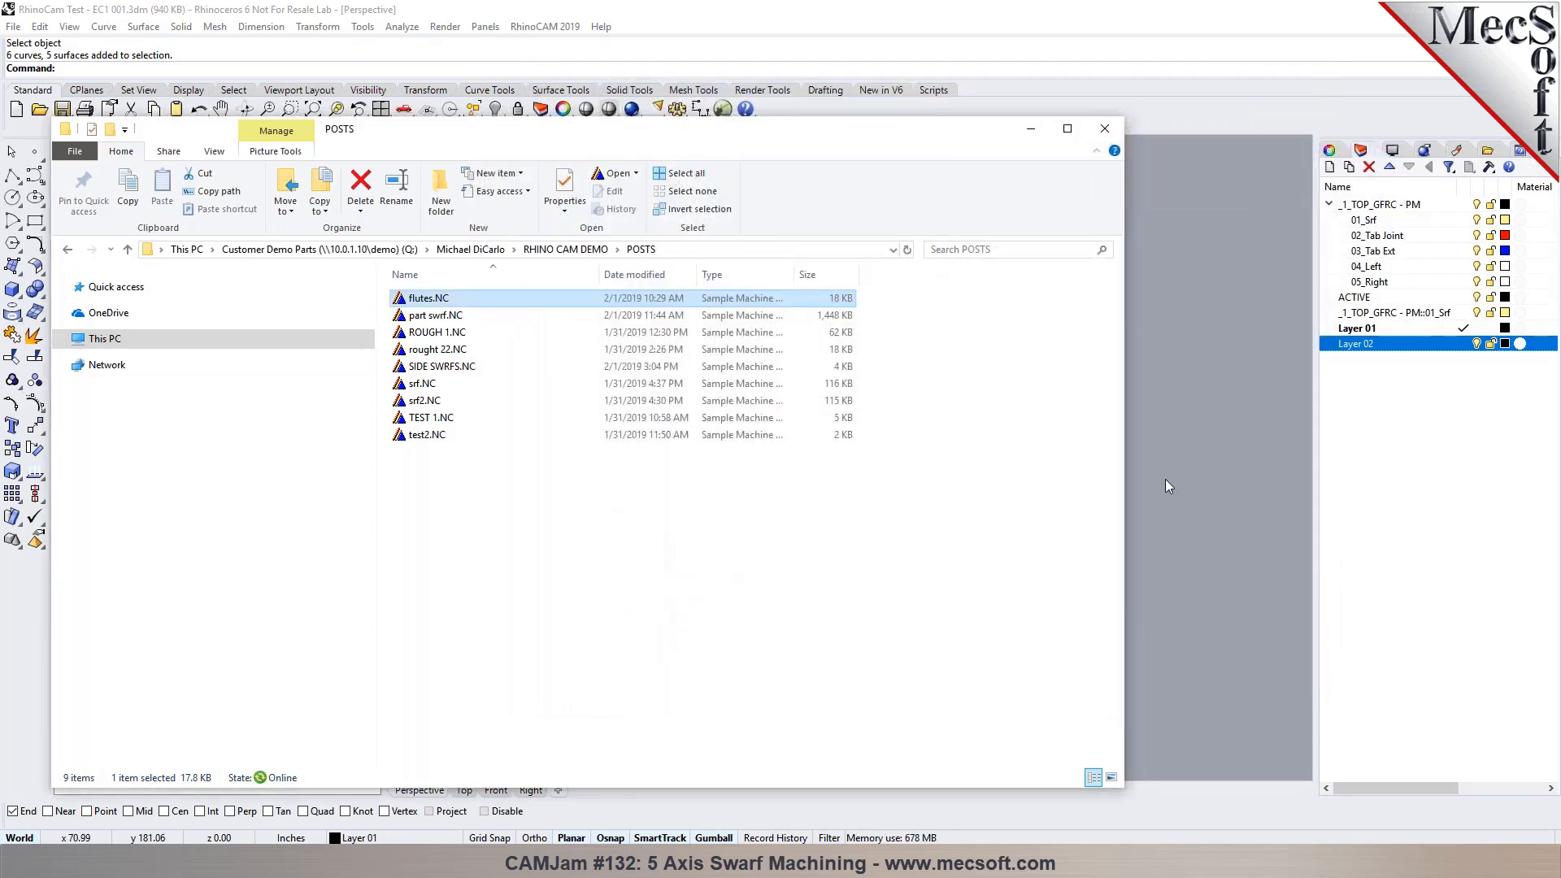